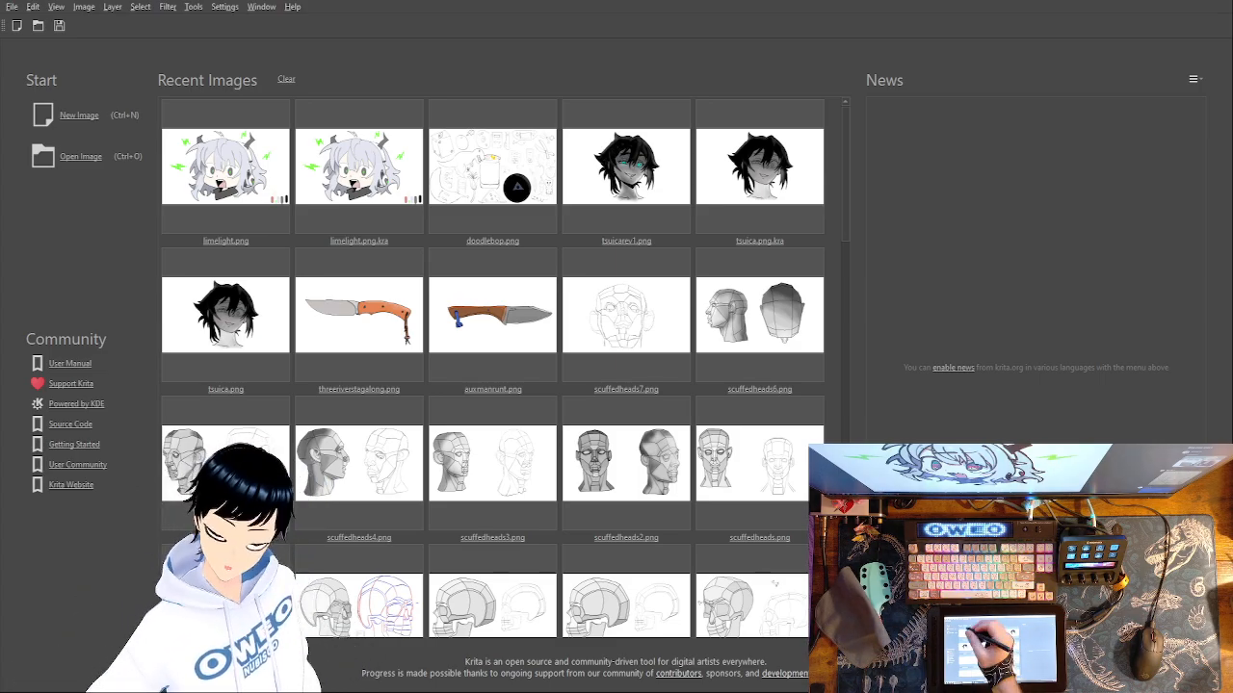
Open limelight.png from the recent images, close it, and open the layered file limelight.png.kra instead.
{"action": "left_click", "coordinate": [232, 153]}
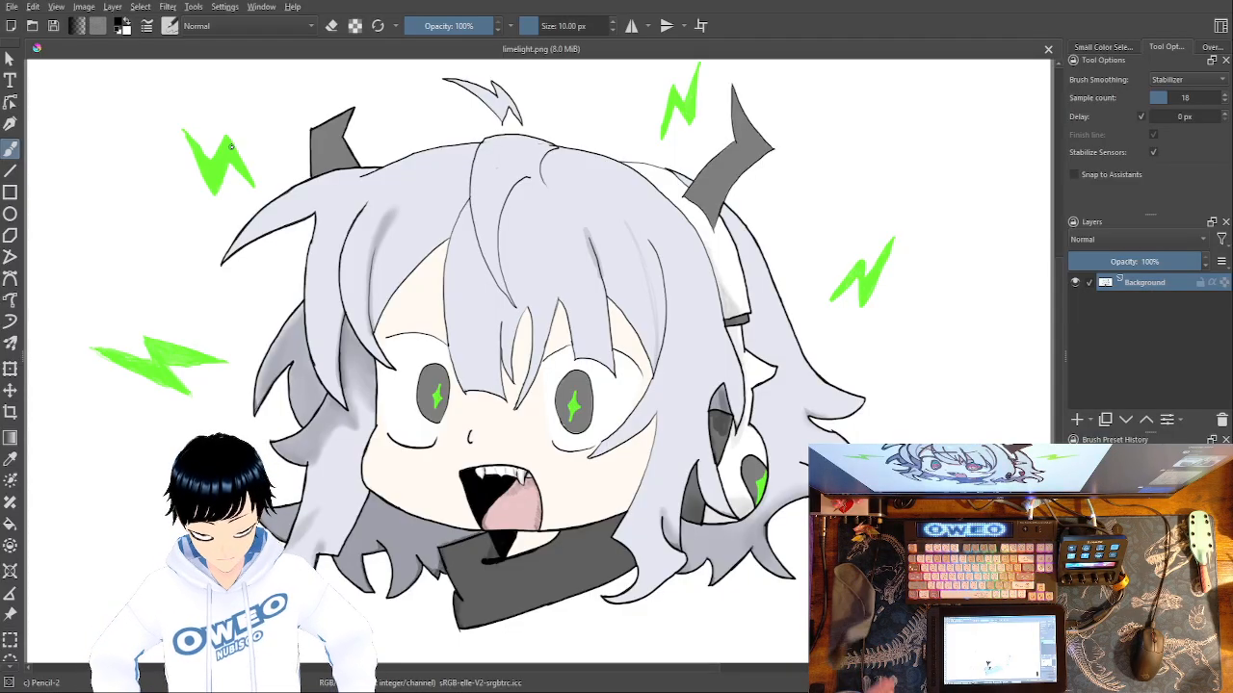
{"action": "left_click", "coordinate": [1048, 48]}
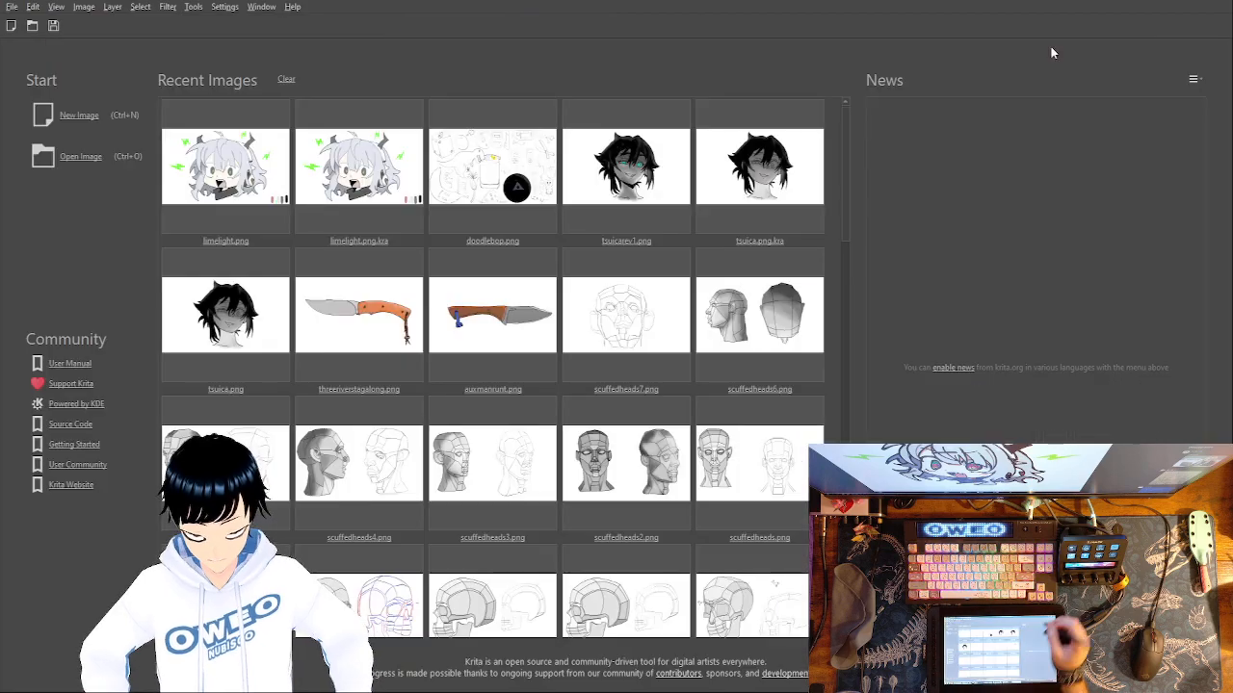
{"action": "left_click", "coordinate": [343, 177]}
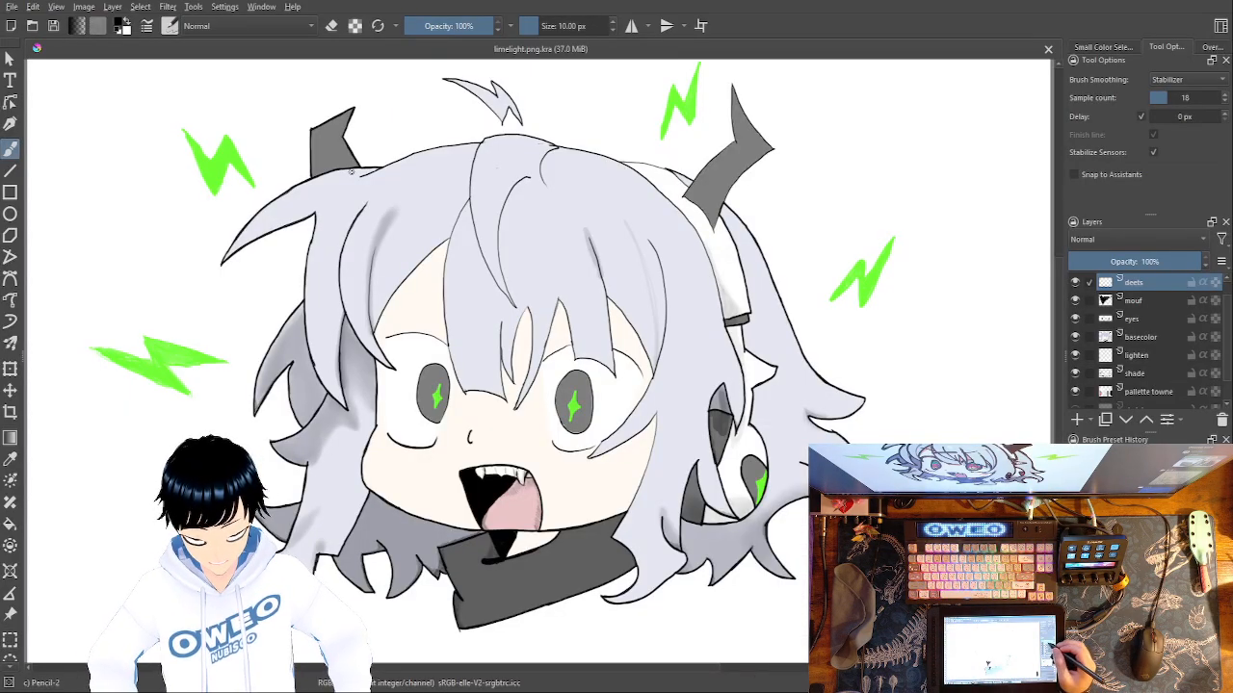
{"action": "left_click_drag", "start_coordinate": [1226, 338], "coordinate": [1224, 326]}
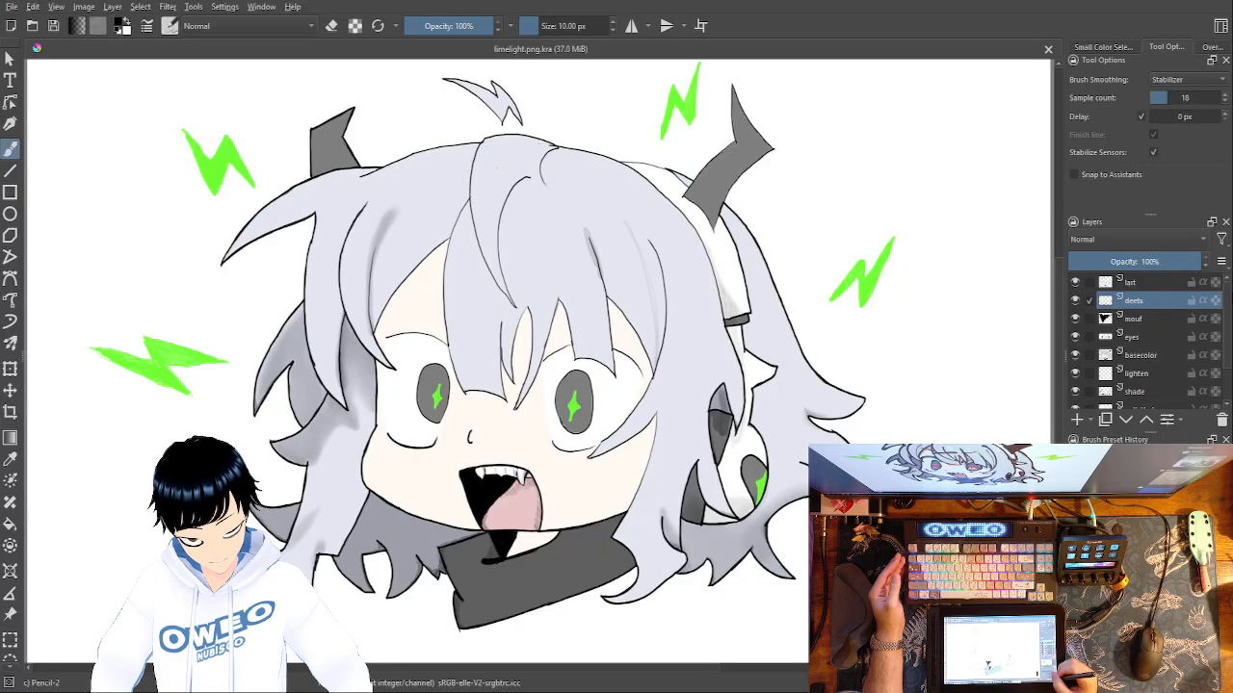
Reduce the Pencil-2 brush size to 5.16 px for working on the deets layer.
{"action": "left_click_drag", "start_coordinate": [540, 26], "coordinate": [533, 26]}
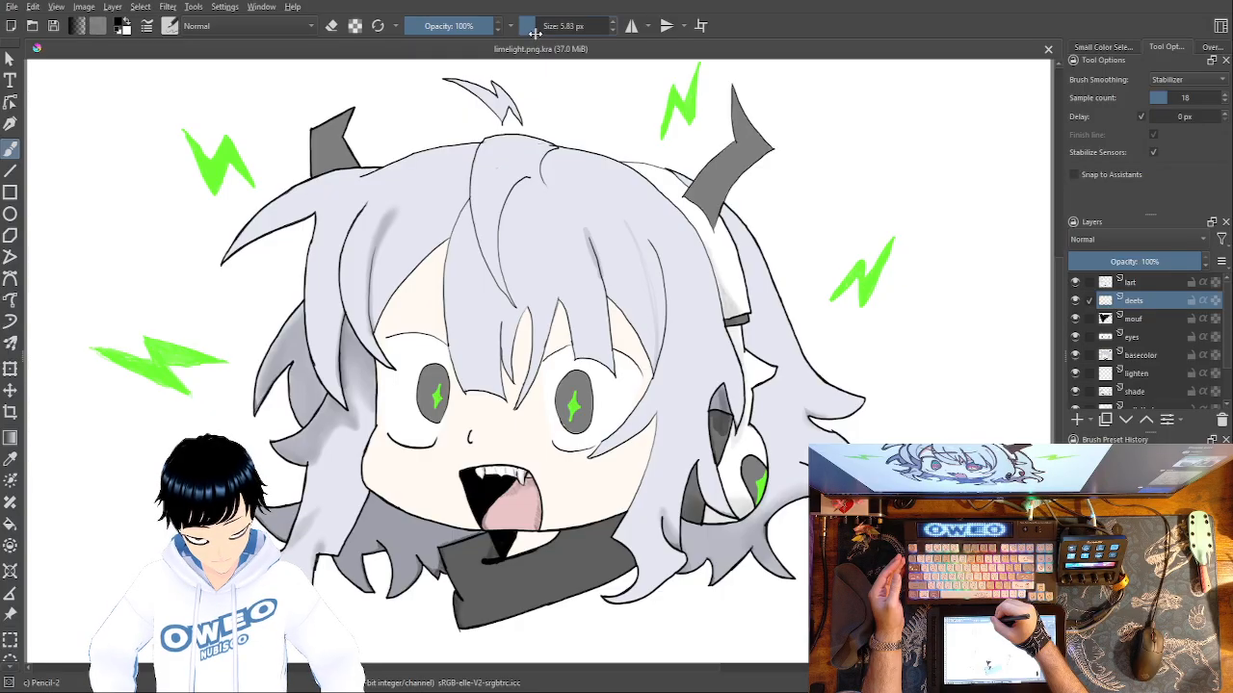
{"action": "left_click_drag", "start_coordinate": [534, 28], "coordinate": [530, 27]}
{"action": "right_click", "coordinate": [780, 353]}
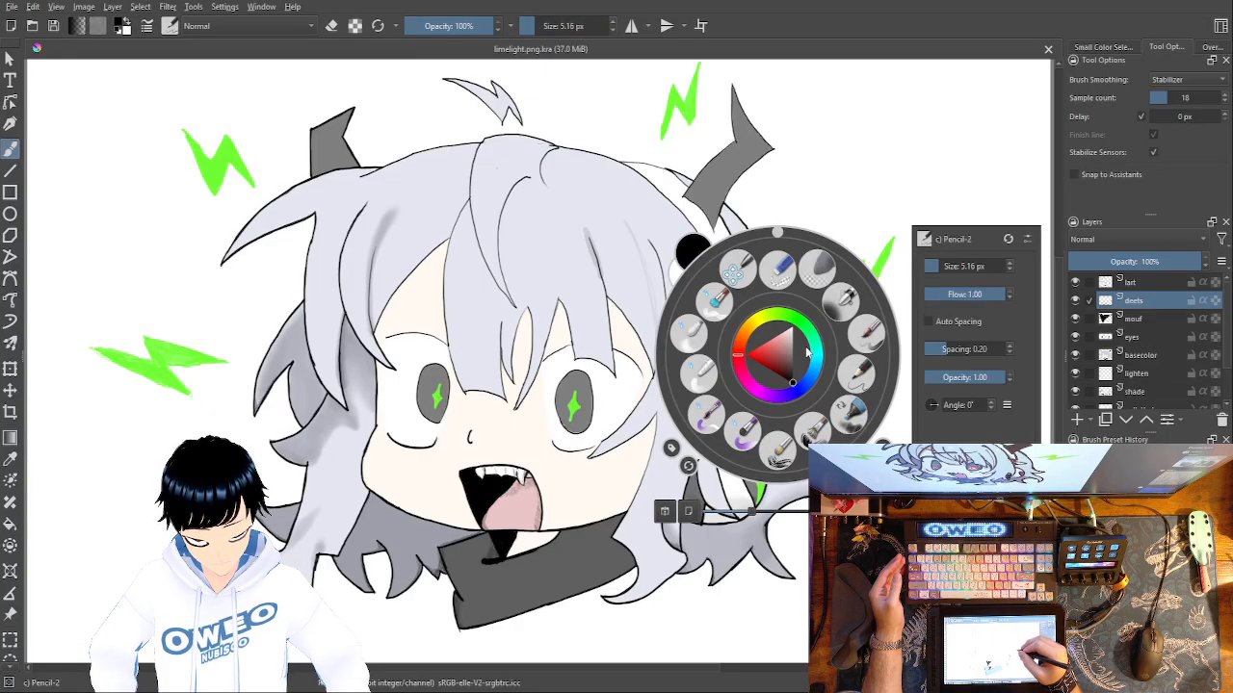
{"action": "left_click", "coordinate": [980, 163]}
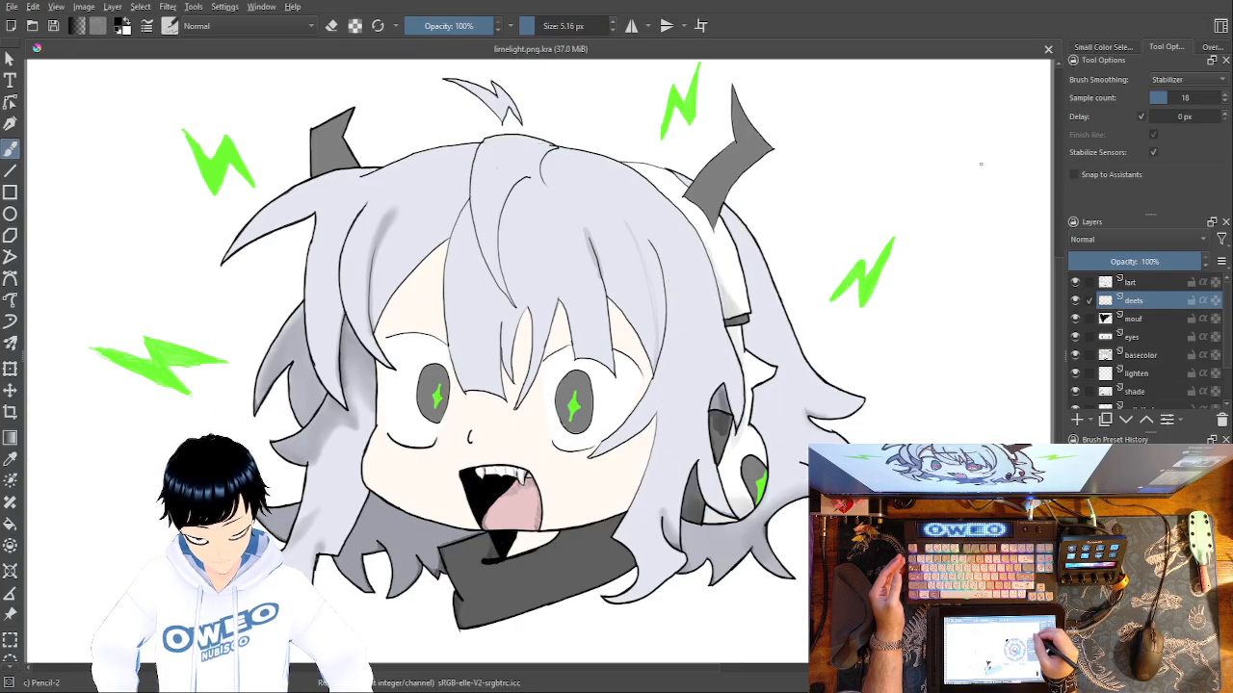
Retrace the left eye's upper eyelid with a thicker black line on the deets layer.
{"action": "key", "text": "1"}
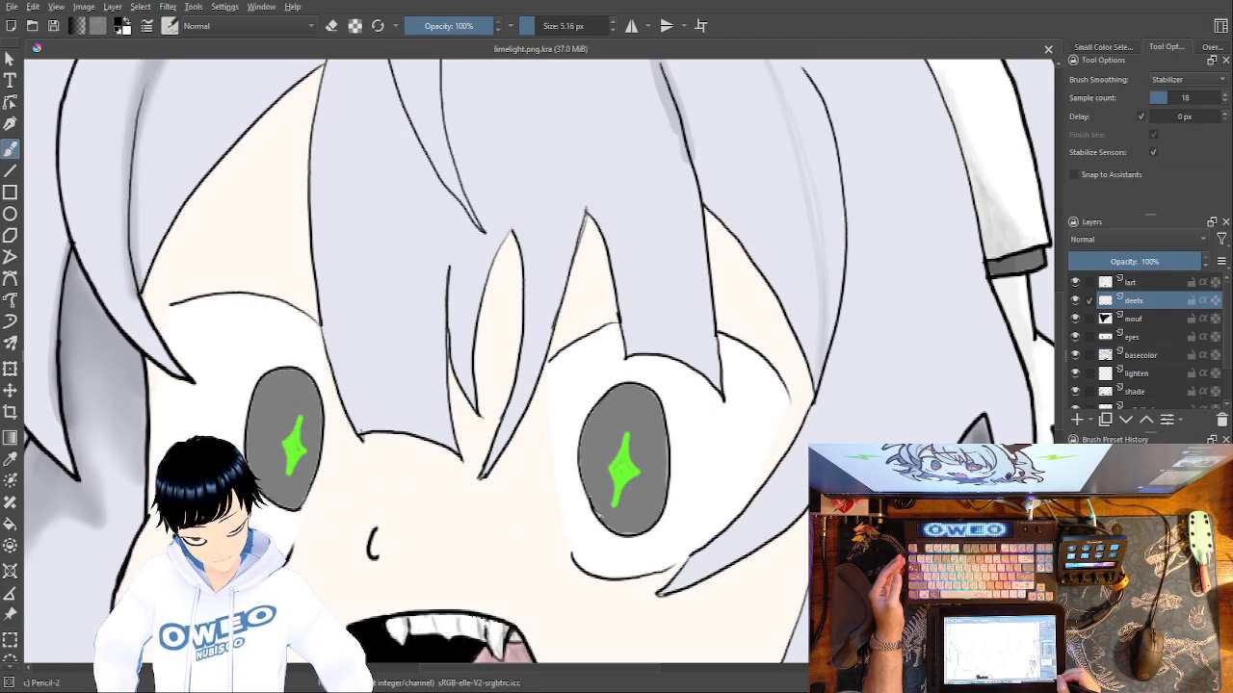
{"action": "key", "text": "plus"}
{"action": "key", "text": "plus"}
{"action": "key", "text": "plus"}
{"action": "left_click_drag", "start_coordinate": [614, 427], "coordinate": [779, 511]}
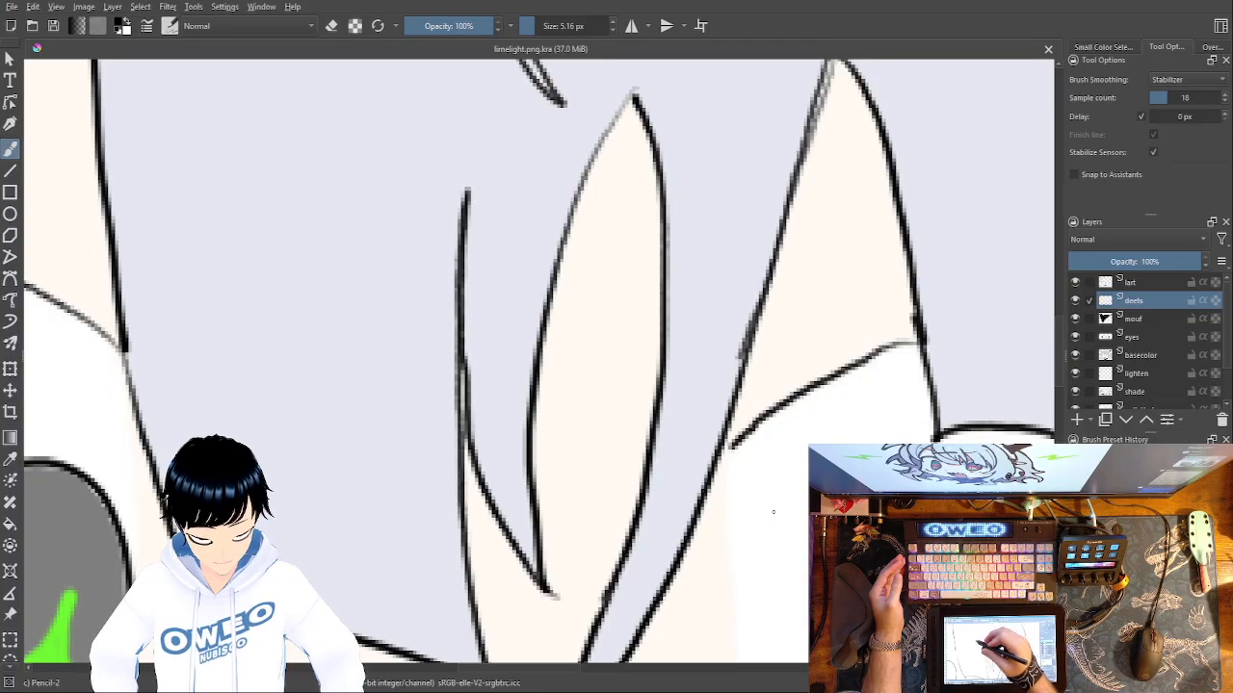
{"action": "left_click_drag", "start_coordinate": [325, 418], "coordinate": [838, 510]}
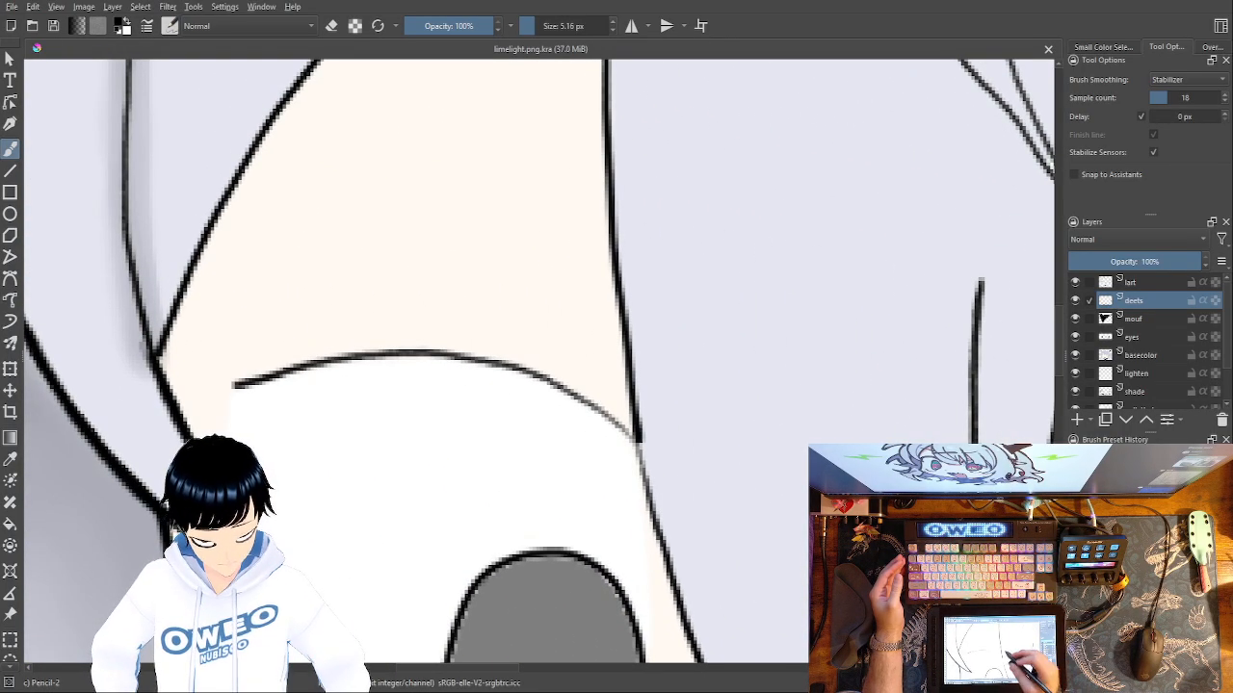
{"action": "mouse_move", "coordinate": [635, 438]}
{"action": "left_mouse_down"}
{"action": "mouse_move", "coordinate": [541, 377]}
{"action": "mouse_move", "coordinate": [466, 354]}
{"action": "mouse_move", "coordinate": [334, 361]}
{"action": "mouse_move", "coordinate": [235, 386]}
{"action": "left_mouse_up"}
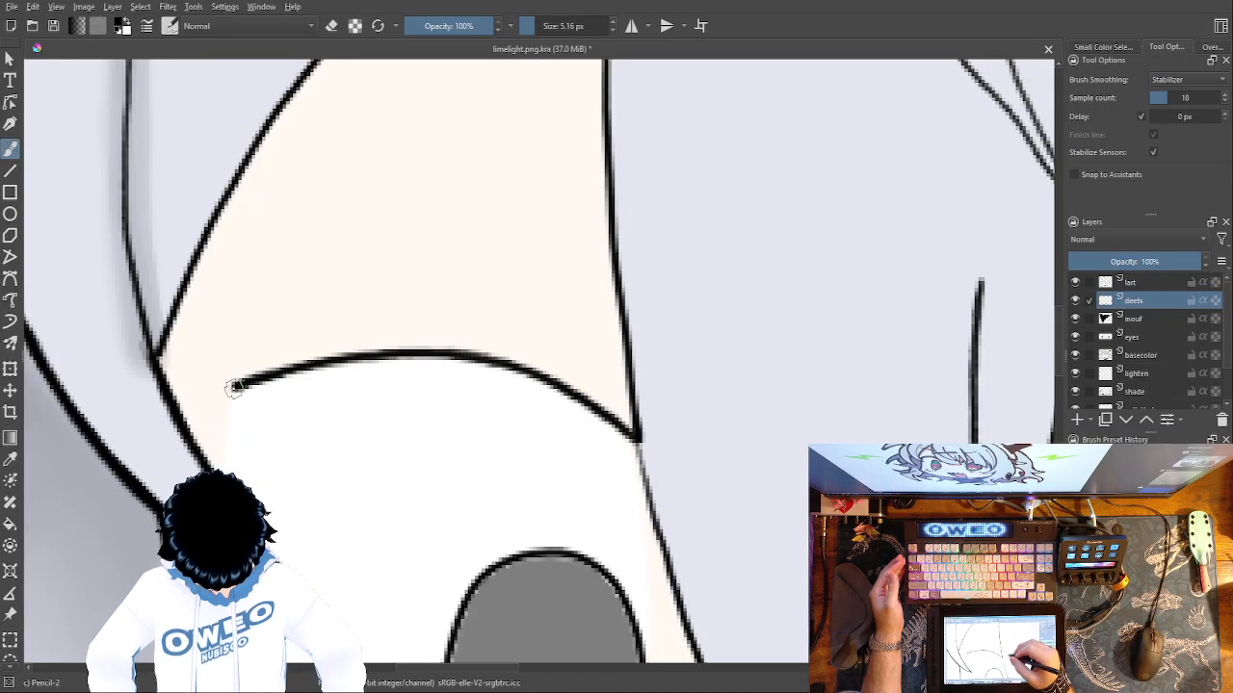
Retrace the bang's edge from the inner end of the left eyelid down to the bang's lower corner in black.
{"action": "left_click_drag", "start_coordinate": [565, 229], "coordinate": [501, 11]}
{"action": "mouse_move", "coordinate": [571, 210]}
{"action": "left_mouse_down"}
{"action": "mouse_move", "coordinate": [595, 318]}
{"action": "mouse_move", "coordinate": [666, 476]}
{"action": "left_mouse_up"}
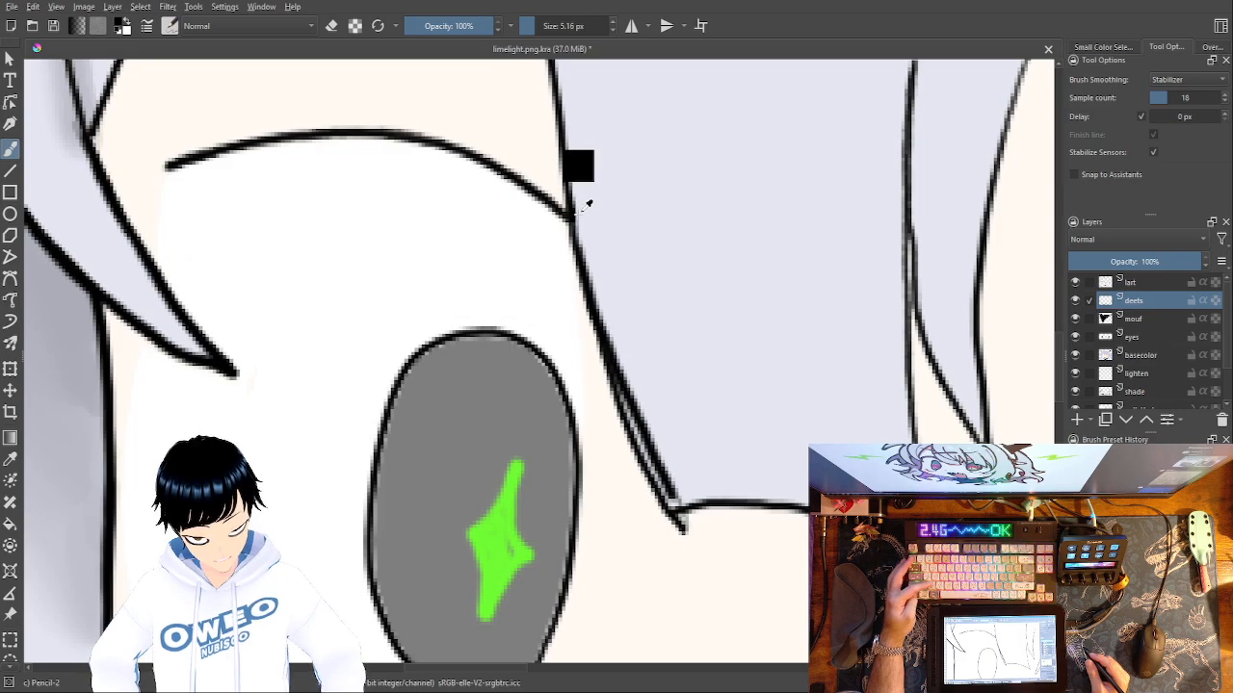
{"action": "key", "text": "ctrl+z"}
{"action": "mouse_move", "coordinate": [571, 213]}
{"action": "left_mouse_down"}
{"action": "mouse_move", "coordinate": [627, 421]}
{"action": "mouse_move", "coordinate": [678, 522]}
{"action": "left_mouse_up"}
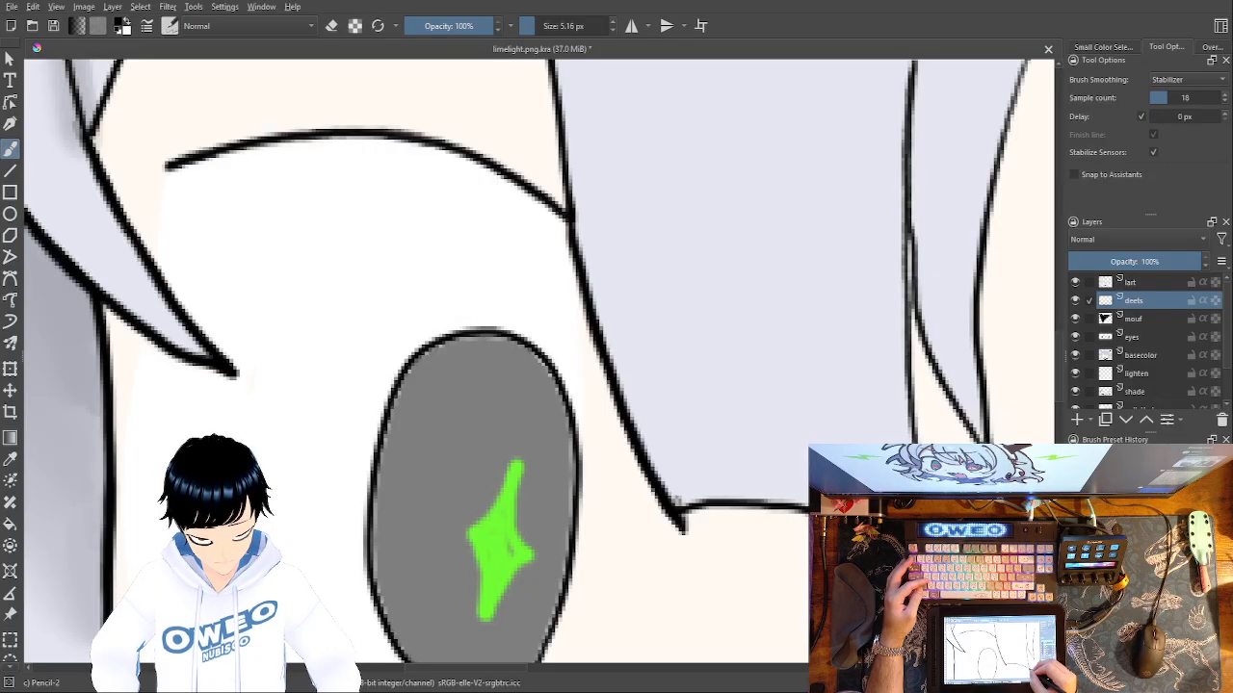
Retrace the bottom edge and inner side of the wide bang between the eyes with thicker black lines.
{"action": "left_click_drag", "start_coordinate": [814, 528], "coordinate": [692, 510]}
{"action": "key", "text": "ctrl+z"}
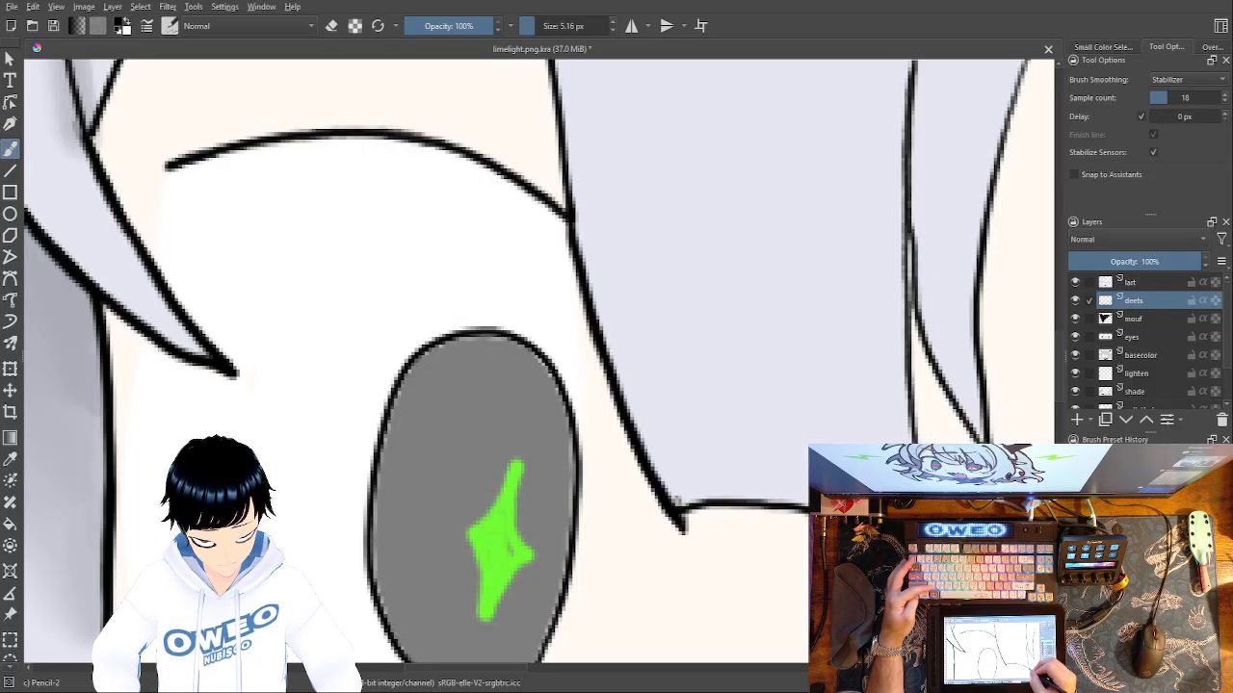
{"action": "left_click_drag", "start_coordinate": [810, 516], "coordinate": [680, 512]}
{"action": "left_click_drag", "start_coordinate": [792, 511], "coordinate": [691, 510]}
{"action": "left_click_drag", "start_coordinate": [873, 301], "coordinate": [750, 444]}
{"action": "mouse_move", "coordinate": [798, 171]}
{"action": "left_mouse_down"}
{"action": "mouse_move", "coordinate": [774, 289]}
{"action": "mouse_move", "coordinate": [771, 414]}
{"action": "mouse_move", "coordinate": [796, 631]}
{"action": "mouse_move", "coordinate": [766, 495]}
{"action": "mouse_move", "coordinate": [796, 599]}
{"action": "left_mouse_up"}
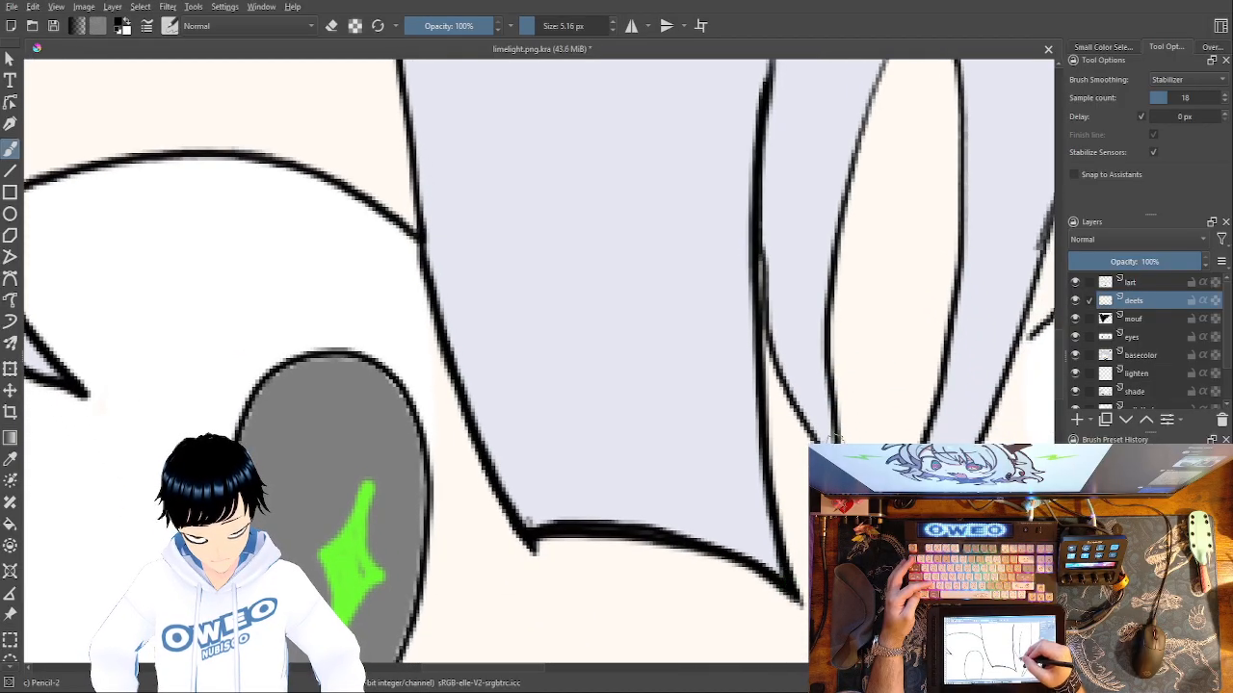
Thicken the curved outlines of the small pointed strand beside the wide bang and the narrow skin gap next to it.
{"action": "mouse_move", "coordinate": [811, 445]}
{"action": "left_mouse_down"}
{"action": "mouse_move", "coordinate": [774, 370]}
{"action": "mouse_move", "coordinate": [759, 260]}
{"action": "mouse_move", "coordinate": [758, 159]}
{"action": "mouse_move", "coordinate": [776, 82]}
{"action": "left_mouse_up"}
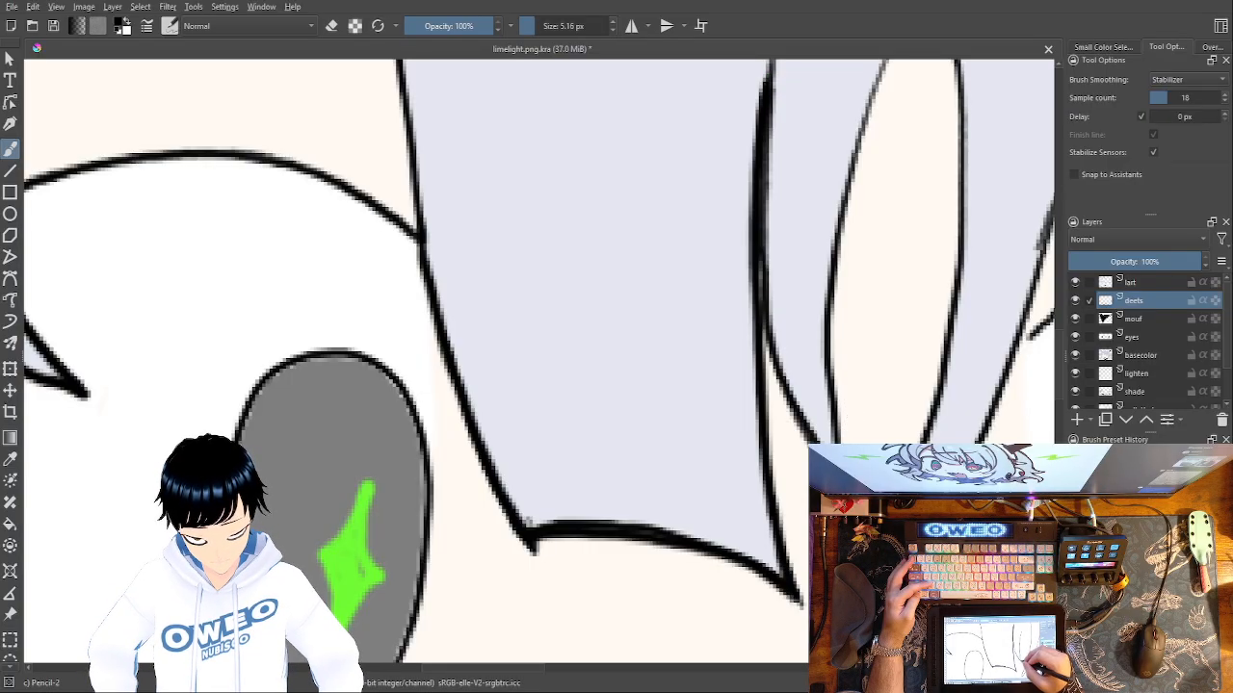
{"action": "mouse_move", "coordinate": [808, 438]}
{"action": "left_mouse_down"}
{"action": "mouse_move", "coordinate": [753, 308]}
{"action": "mouse_move", "coordinate": [760, 276]}
{"action": "left_mouse_up"}
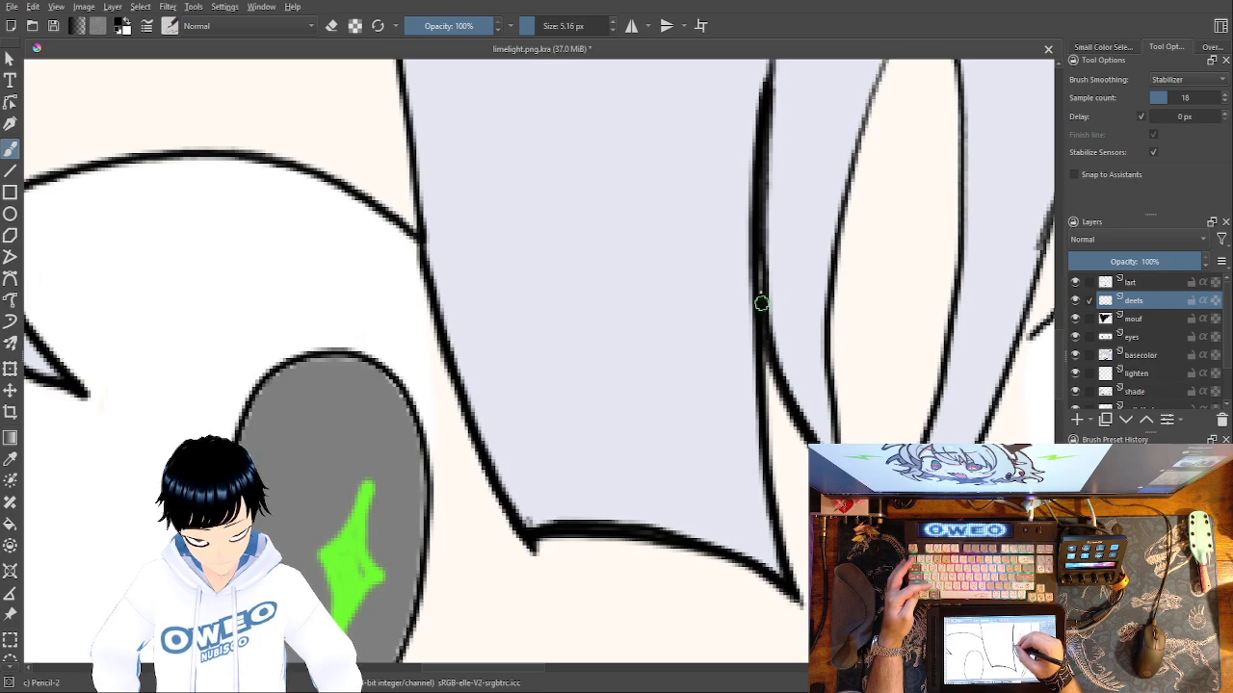
{"action": "left_click_drag", "start_coordinate": [871, 279], "coordinate": [787, 401]}
{"action": "mouse_move", "coordinate": [847, 113]}
{"action": "left_mouse_down"}
{"action": "mouse_move", "coordinate": [802, 166]}
{"action": "mouse_move", "coordinate": [827, 133]}
{"action": "mouse_move", "coordinate": [794, 192]}
{"action": "mouse_move", "coordinate": [758, 321]}
{"action": "mouse_move", "coordinate": [739, 466]}
{"action": "mouse_move", "coordinate": [751, 597]}
{"action": "left_mouse_up"}
{"action": "left_click_drag", "start_coordinate": [694, 410], "coordinate": [702, 627]}
{"action": "left_click_drag", "start_coordinate": [739, 399], "coordinate": [709, 579]}
Retrace both sides of the long pointed hair lock above the forehead down to its tip in black.
{"action": "mouse_move", "coordinate": [746, 530]}
{"action": "left_mouse_down"}
{"action": "mouse_move", "coordinate": [624, 393]}
{"action": "mouse_move", "coordinate": [529, 196]}
{"action": "mouse_move", "coordinate": [491, 64]}
{"action": "left_mouse_up"}
{"action": "mouse_move", "coordinate": [747, 526]}
{"action": "left_mouse_down"}
{"action": "mouse_move", "coordinate": [692, 423]}
{"action": "mouse_move", "coordinate": [659, 285]}
{"action": "left_mouse_up"}
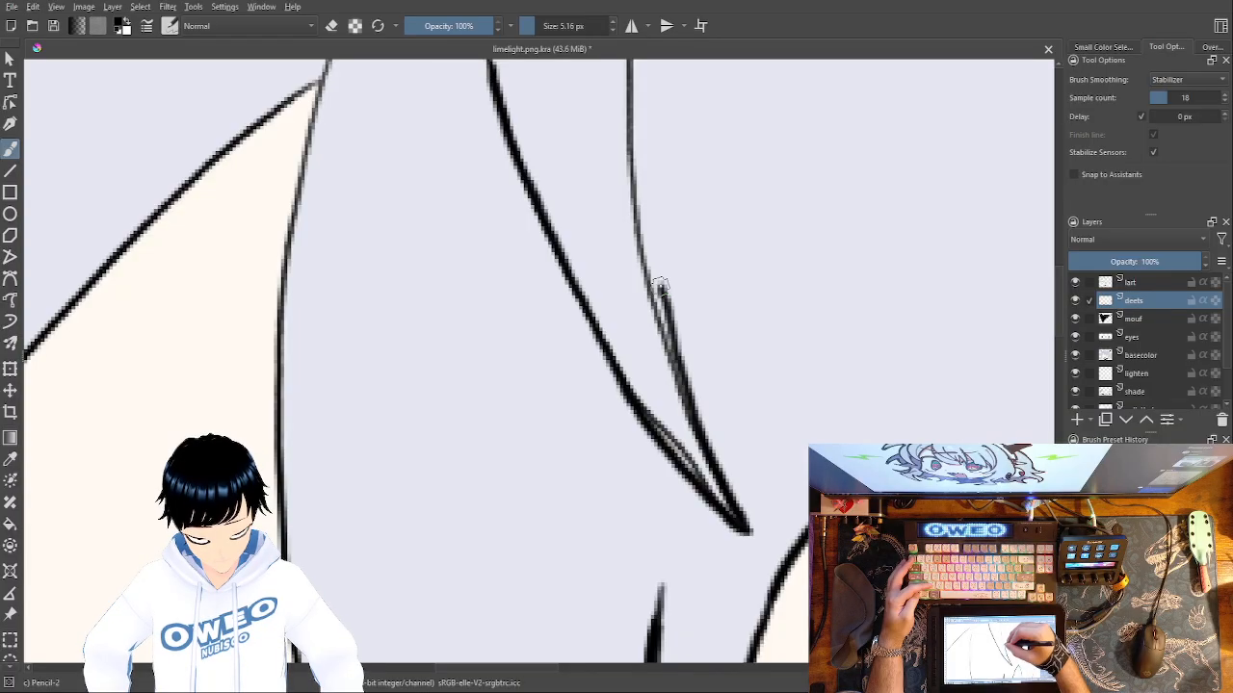
{"action": "key", "text": "ctrl+z"}
{"action": "mouse_move", "coordinate": [628, 62]}
{"action": "left_mouse_down"}
{"action": "mouse_move", "coordinate": [634, 214]}
{"action": "mouse_move", "coordinate": [681, 377]}
{"action": "mouse_move", "coordinate": [748, 528]}
{"action": "left_mouse_up"}
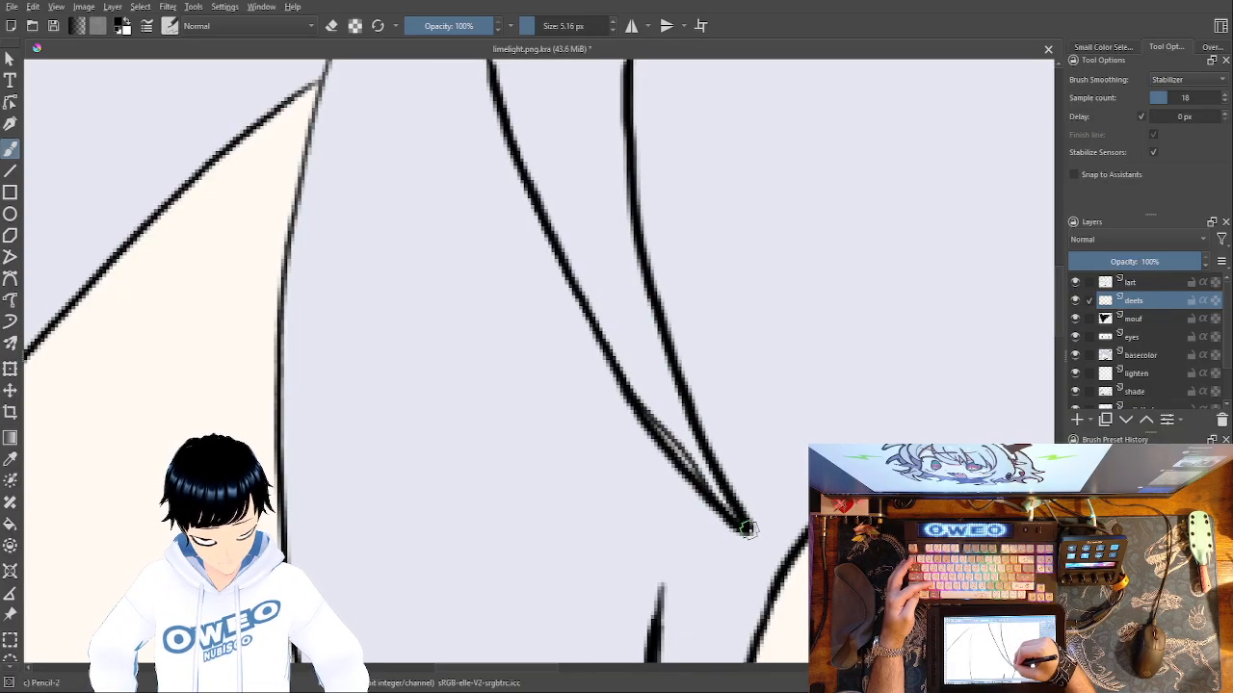
Shade the inside of the forehead lock's tip with light grey pencil strokes.
{"action": "mouse_move", "coordinate": [699, 482]}
{"action": "left_mouse_down"}
{"action": "mouse_move", "coordinate": [680, 448]}
{"action": "mouse_move", "coordinate": [694, 455]}
{"action": "mouse_move", "coordinate": [695, 435]}
{"action": "mouse_move", "coordinate": [657, 407]}
{"action": "mouse_move", "coordinate": [666, 434]}
{"action": "mouse_move", "coordinate": [648, 410]}
{"action": "left_mouse_up"}
{"action": "left_click_drag", "start_coordinate": [624, 369], "coordinate": [614, 338]}
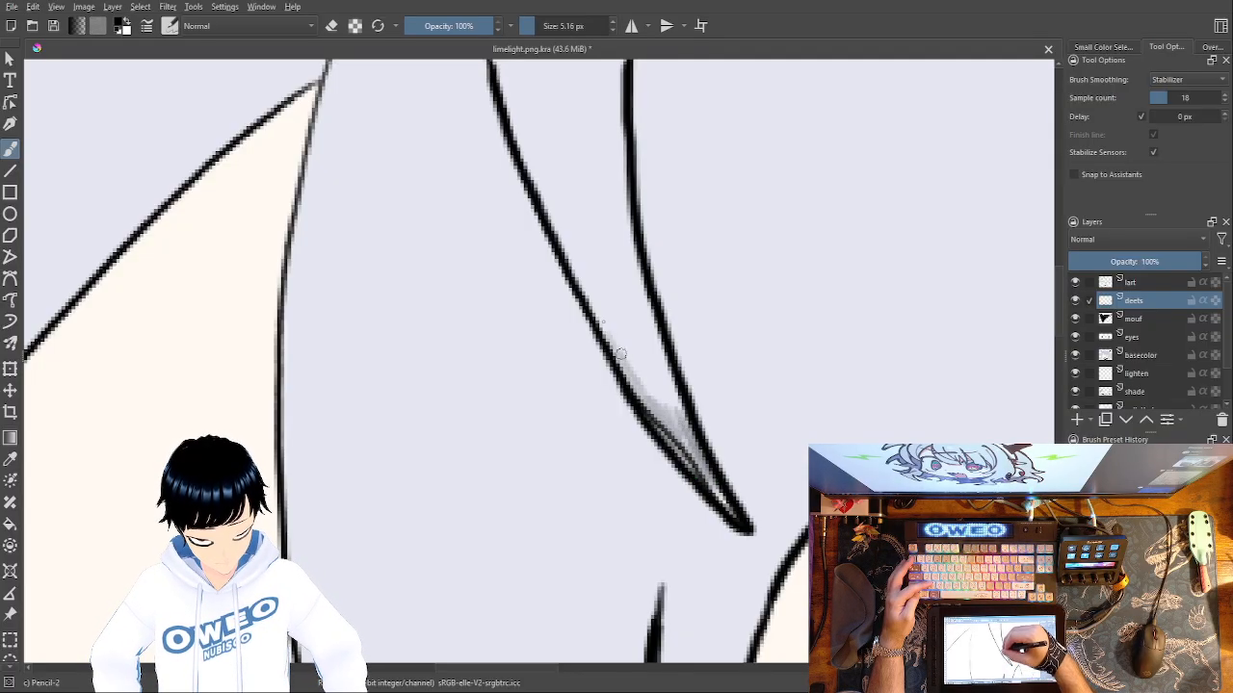
{"action": "left_click_drag", "start_coordinate": [658, 400], "coordinate": [568, 251]}
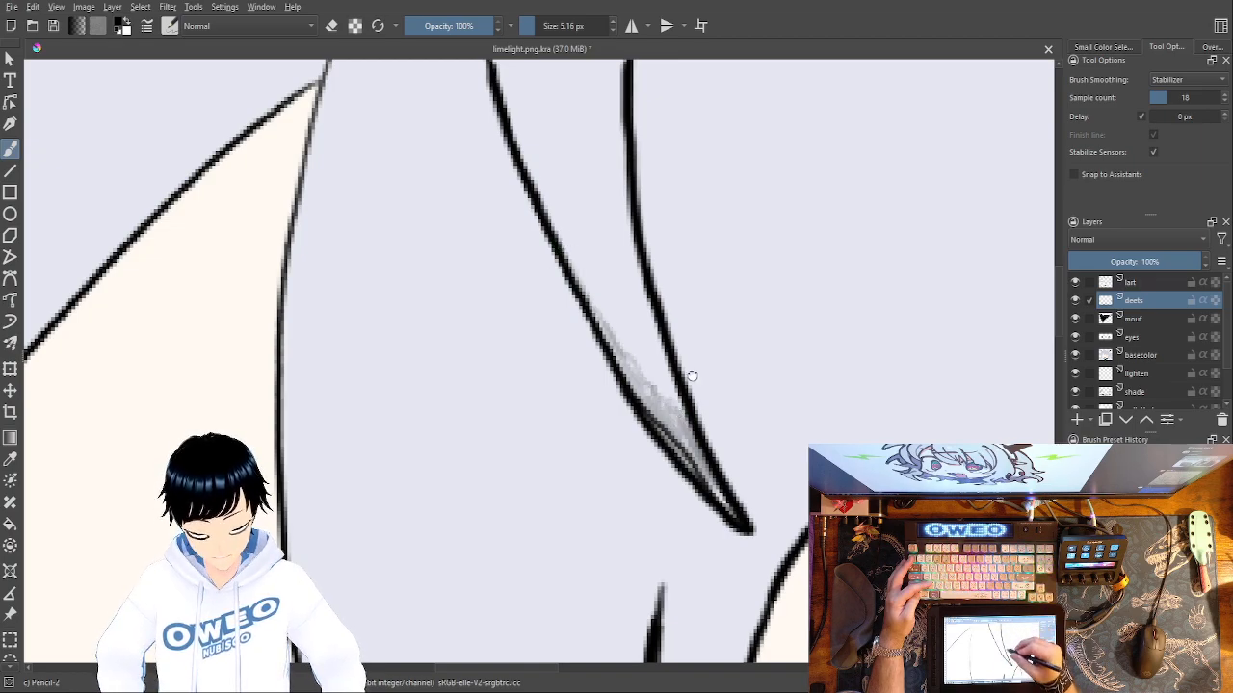
Retrace the wide bang's outer edge from its junction at the top of the hair down to the left eyelid.
{"action": "left_click_drag", "start_coordinate": [690, 371], "coordinate": [718, 593]}
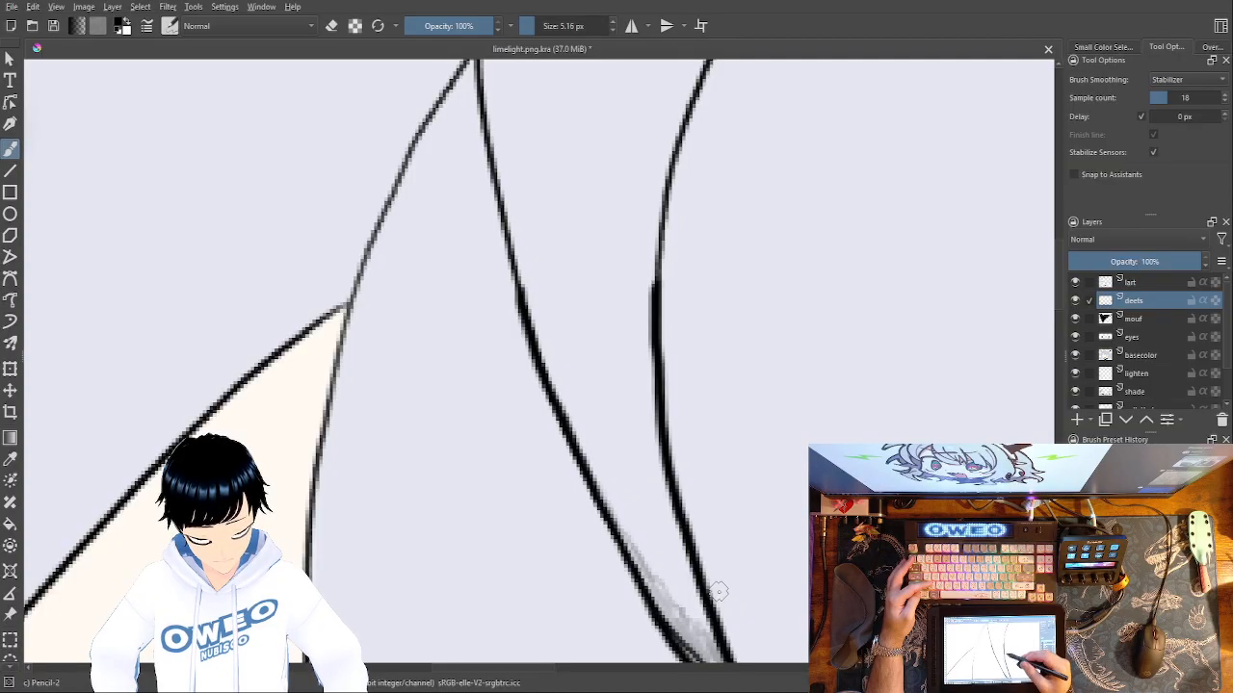
{"action": "left_click_drag", "start_coordinate": [718, 592], "coordinate": [726, 600]}
{"action": "left_click_drag", "start_coordinate": [718, 296], "coordinate": [801, 252]}
{"action": "left_click_drag", "start_coordinate": [688, 229], "coordinate": [712, 306]}
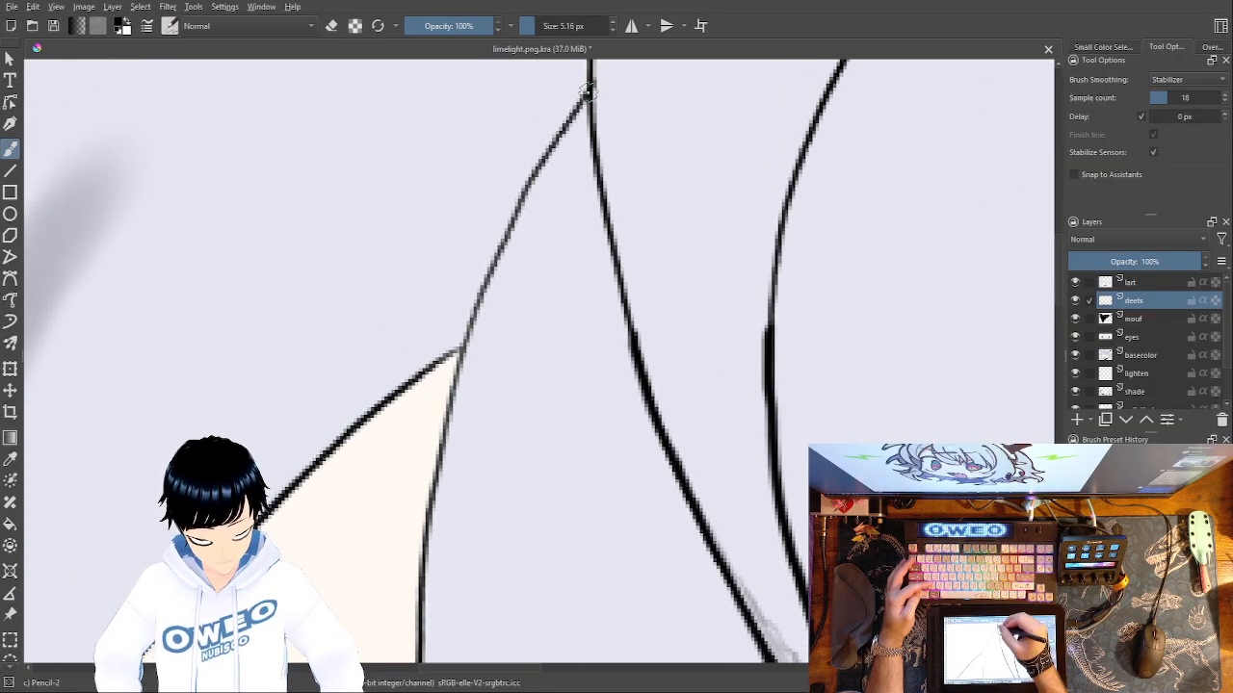
{"action": "mouse_move", "coordinate": [587, 88]}
{"action": "left_mouse_down"}
{"action": "mouse_move", "coordinate": [530, 171]}
{"action": "mouse_move", "coordinate": [479, 288]}
{"action": "mouse_move", "coordinate": [438, 446]}
{"action": "mouse_move", "coordinate": [425, 605]}
{"action": "mouse_move", "coordinate": [535, 366]}
{"action": "mouse_move", "coordinate": [536, 605]}
{"action": "mouse_move", "coordinate": [564, 357]}
{"action": "mouse_move", "coordinate": [574, 546]}
{"action": "left_mouse_up"}
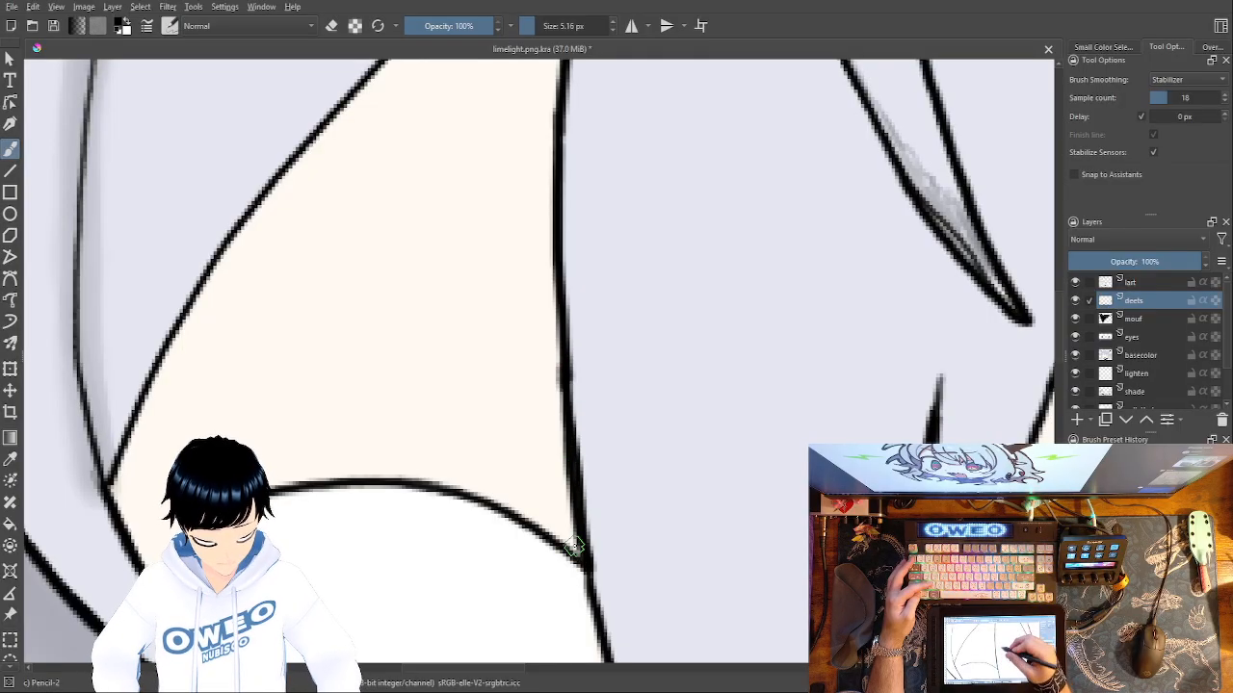
Retrace the diagonal hair edge along the forehead skin from the bang down to the side lock in black.
{"action": "left_click_drag", "start_coordinate": [664, 394], "coordinate": [868, 559]}
{"action": "left_click_drag", "start_coordinate": [735, 302], "coordinate": [692, 479]}
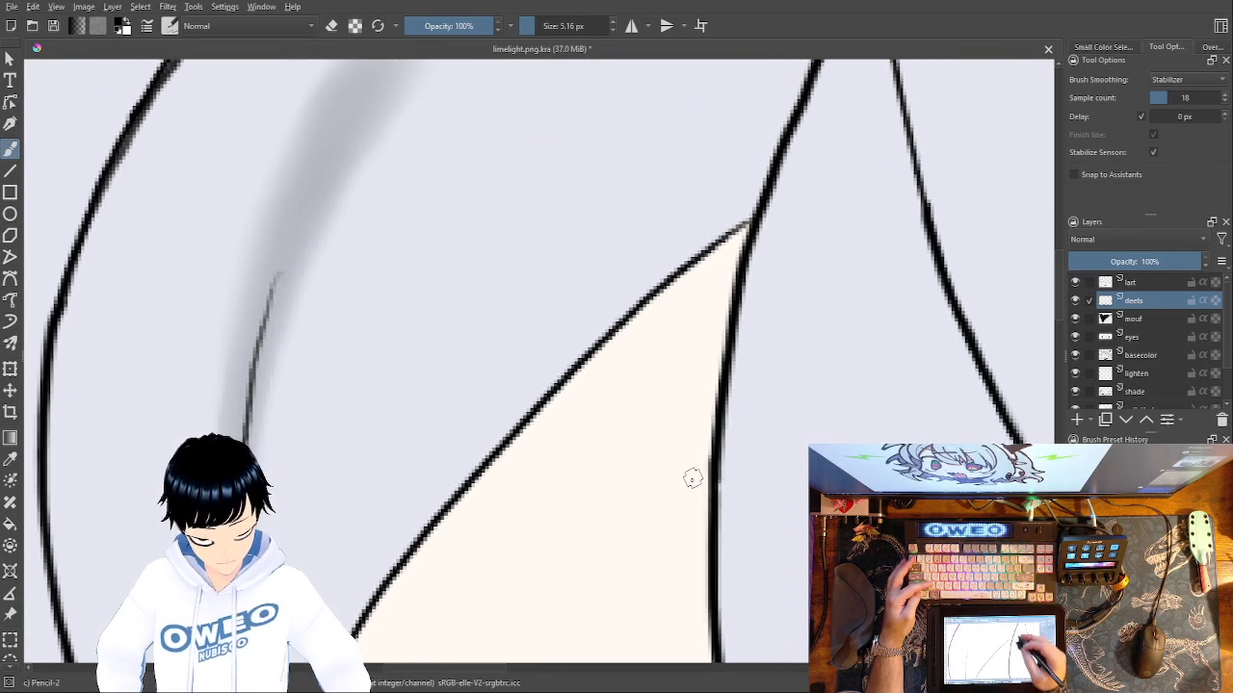
{"action": "mouse_move", "coordinate": [755, 218]}
{"action": "left_mouse_down"}
{"action": "mouse_move", "coordinate": [539, 412]}
{"action": "mouse_move", "coordinate": [380, 583]}
{"action": "left_mouse_up"}
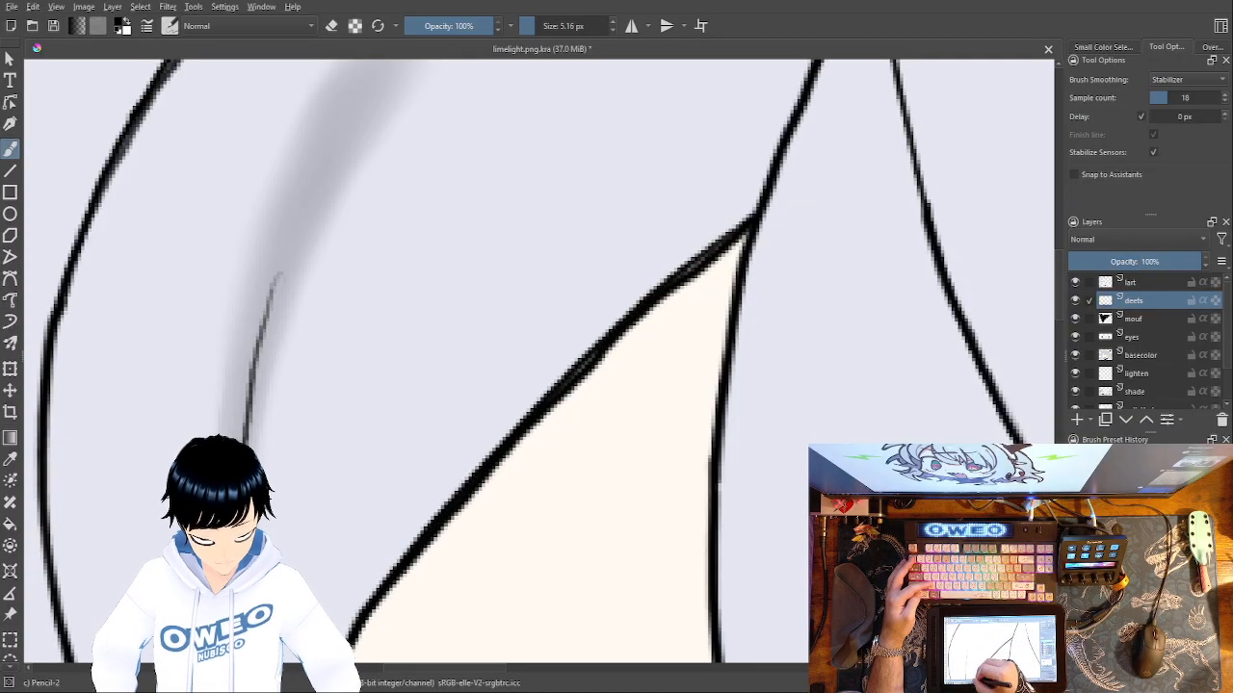
{"action": "key", "text": "ctrl+z"}
{"action": "left_click_drag", "start_coordinate": [754, 216], "coordinate": [509, 445]}
{"action": "key", "text": "ctrl+z"}
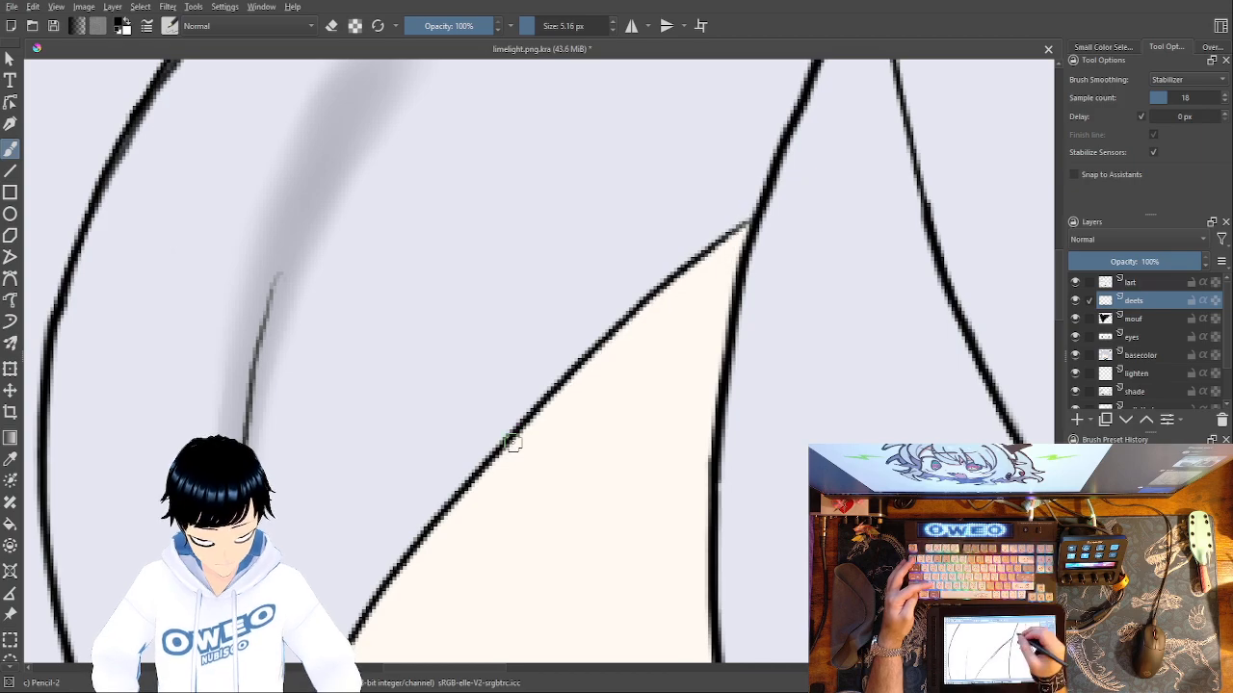
{"action": "mouse_move", "coordinate": [754, 216]}
{"action": "left_mouse_down"}
{"action": "mouse_move", "coordinate": [543, 405]}
{"action": "mouse_move", "coordinate": [378, 584]}
{"action": "left_mouse_up"}
{"action": "left_click_drag", "start_coordinate": [727, 214], "coordinate": [887, 10]}
{"action": "left_click_drag", "start_coordinate": [491, 456], "coordinate": [412, 631]}
Darken the thin inner line of the side lock down to where it meets the diagonal hair edge.
{"action": "mouse_move", "coordinate": [432, 63]}
{"action": "left_mouse_down"}
{"action": "mouse_move", "coordinate": [400, 192]}
{"action": "mouse_move", "coordinate": [388, 390]}
{"action": "mouse_move", "coordinate": [391, 510]}
{"action": "mouse_move", "coordinate": [420, 621]}
{"action": "left_mouse_up"}
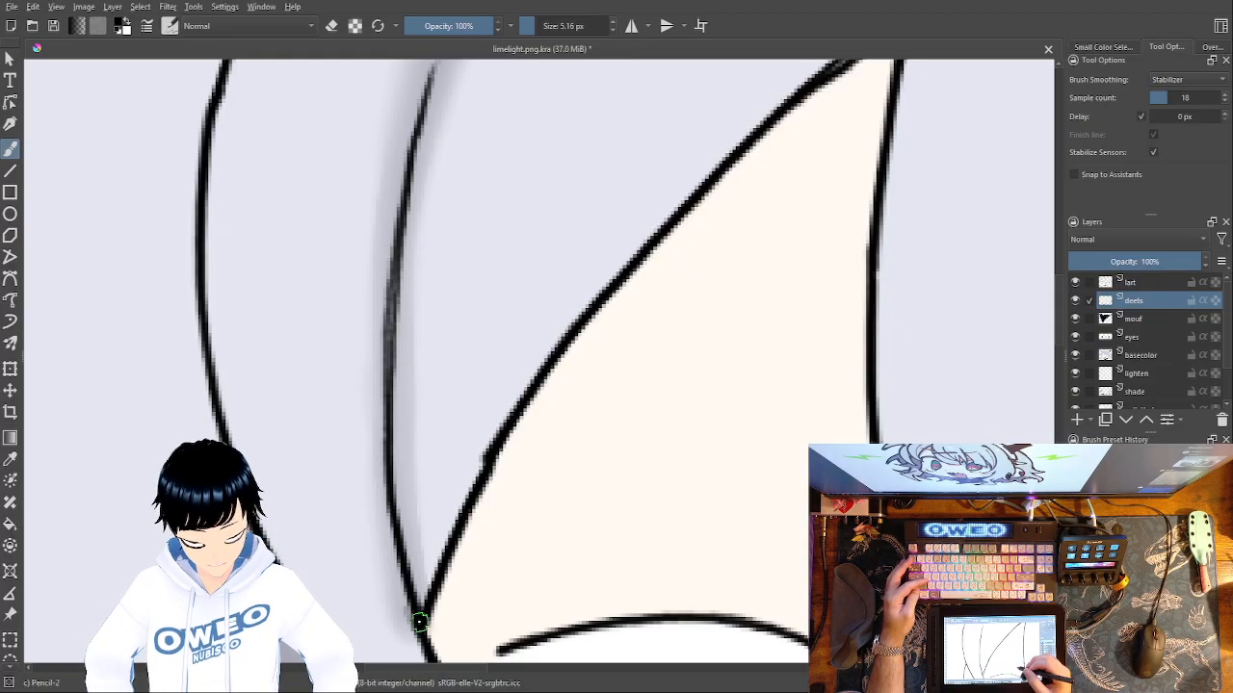
{"action": "left_click_drag", "start_coordinate": [535, 150], "coordinate": [511, 102]}
{"action": "key", "text": "e"}
{"action": "key", "text": "e"}
Retrace the full outline of the left eye's grey iris with a thicker black line.
{"action": "left_click_drag", "start_coordinate": [695, 395], "coordinate": [472, 187]}
{"action": "left_click_drag", "start_coordinate": [674, 356], "coordinate": [661, 109]}
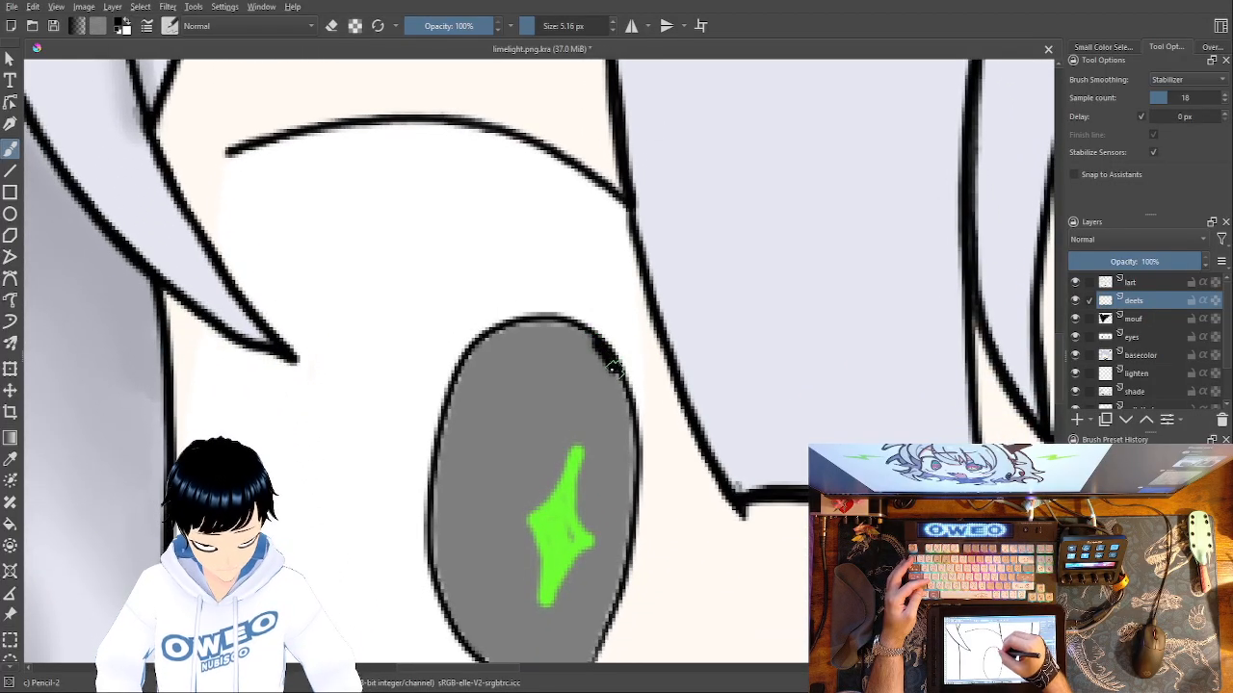
{"action": "mouse_move", "coordinate": [601, 342]}
{"action": "left_mouse_down"}
{"action": "mouse_move", "coordinate": [621, 385]}
{"action": "mouse_move", "coordinate": [634, 511]}
{"action": "mouse_move", "coordinate": [597, 653]}
{"action": "left_mouse_up"}
{"action": "mouse_move", "coordinate": [603, 349]}
{"action": "left_mouse_down"}
{"action": "mouse_move", "coordinate": [576, 320]}
{"action": "mouse_move", "coordinate": [534, 310]}
{"action": "mouse_move", "coordinate": [430, 373]}
{"action": "left_mouse_up"}
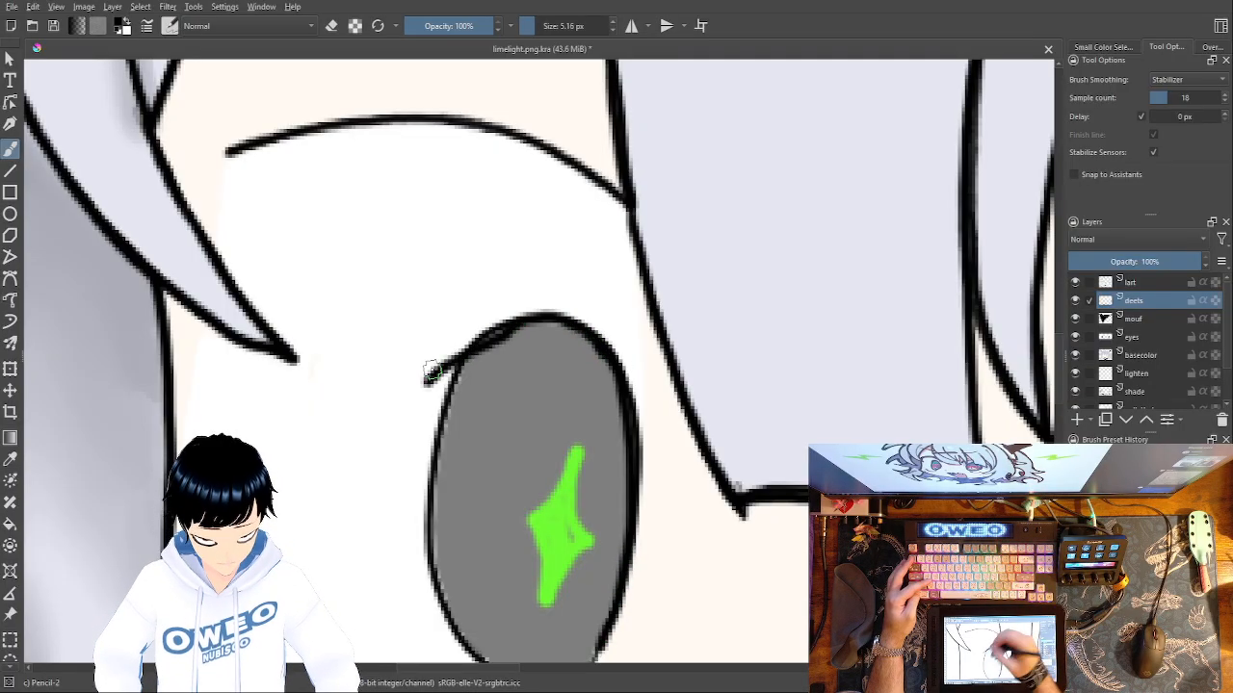
{"action": "key", "text": "ctrl+z"}
{"action": "mouse_move", "coordinate": [603, 349]}
{"action": "left_mouse_down"}
{"action": "mouse_move", "coordinate": [552, 318]}
{"action": "mouse_move", "coordinate": [502, 328]}
{"action": "mouse_move", "coordinate": [442, 382]}
{"action": "mouse_move", "coordinate": [425, 552]}
{"action": "mouse_move", "coordinate": [441, 631]}
{"action": "mouse_move", "coordinate": [471, 653]}
{"action": "left_mouse_up"}
{"action": "left_click_drag", "start_coordinate": [501, 235], "coordinate": [529, 60]}
{"action": "mouse_move", "coordinate": [632, 463]}
{"action": "left_mouse_down"}
{"action": "mouse_move", "coordinate": [599, 520]}
{"action": "mouse_move", "coordinate": [566, 526]}
{"action": "mouse_move", "coordinate": [507, 484]}
{"action": "left_mouse_up"}
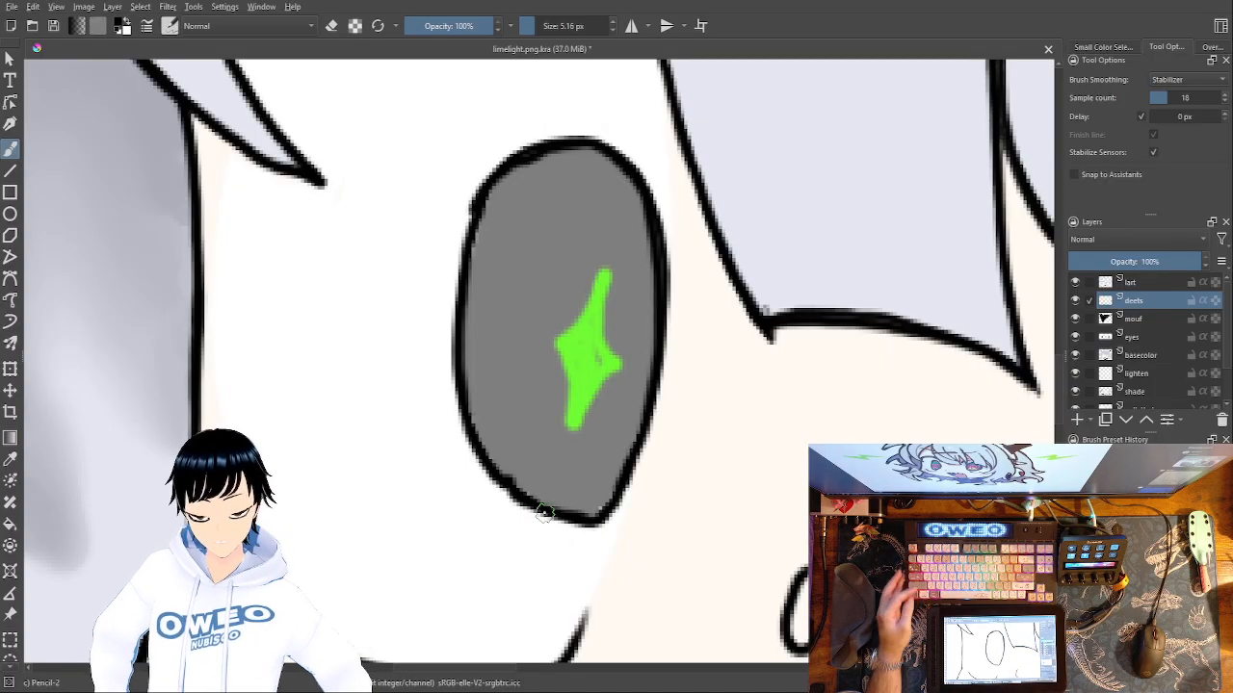
Retrace both sides of the slim pointed strand between the eyes down to its tip in black.
{"action": "left_click_drag", "start_coordinate": [754, 540], "coordinate": [512, 238]}
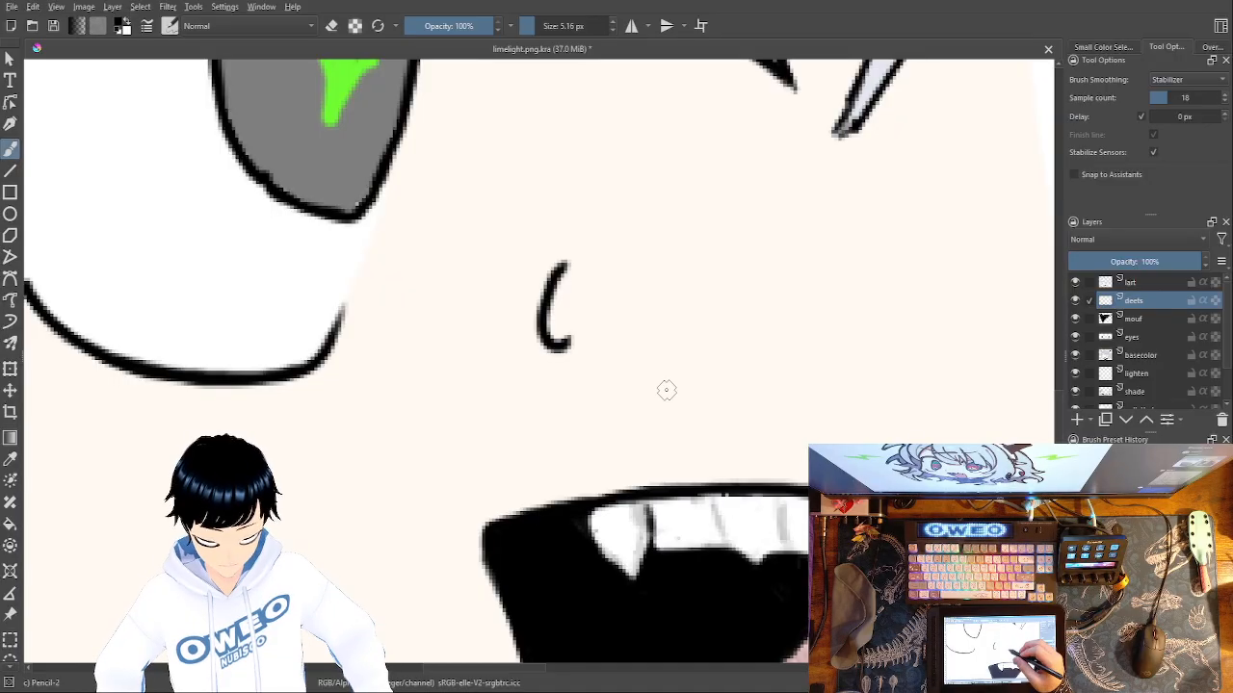
{"action": "left_click_drag", "start_coordinate": [653, 433], "coordinate": [469, 642]}
{"action": "left_click_drag", "start_coordinate": [612, 498], "coordinate": [735, 388]}
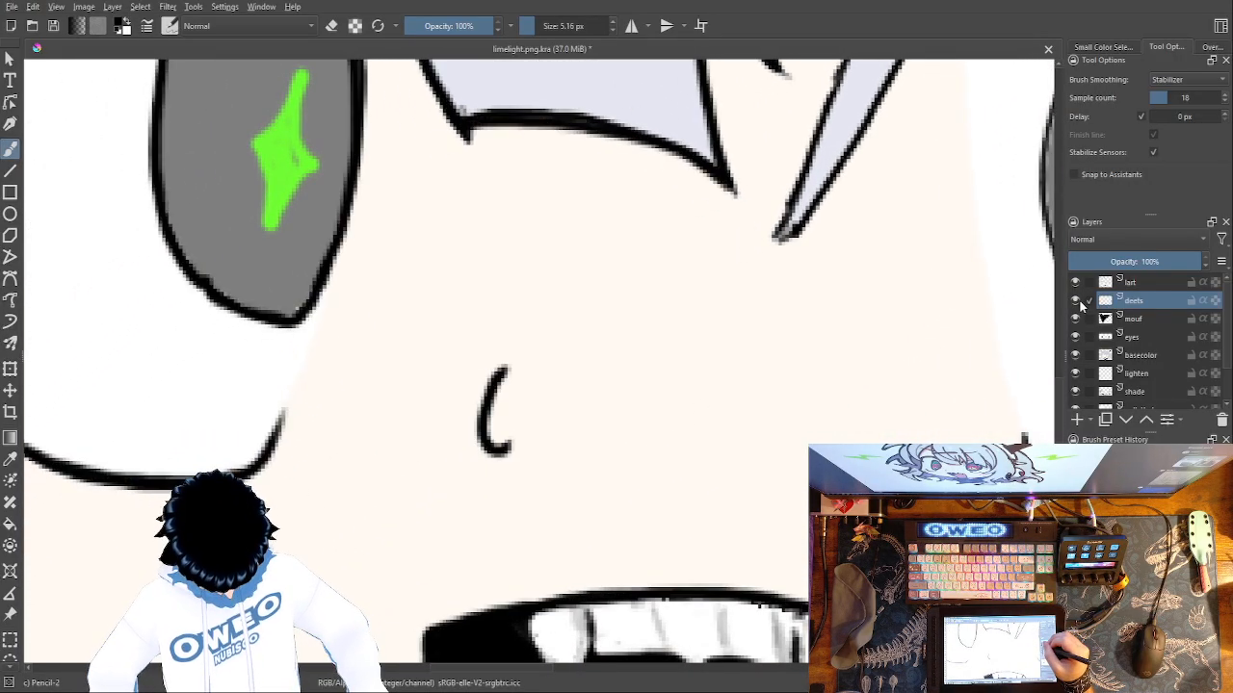
{"action": "left_click_drag", "start_coordinate": [696, 421], "coordinate": [552, 655]}
{"action": "mouse_move", "coordinate": [743, 62]}
{"action": "left_mouse_down"}
{"action": "mouse_move", "coordinate": [717, 226]}
{"action": "mouse_move", "coordinate": [626, 489]}
{"action": "left_mouse_up"}
{"action": "mouse_move", "coordinate": [834, 61]}
{"action": "left_mouse_down"}
{"action": "mouse_move", "coordinate": [753, 308]}
{"action": "mouse_move", "coordinate": [667, 456]}
{"action": "mouse_move", "coordinate": [641, 484]}
{"action": "mouse_move", "coordinate": [632, 477]}
{"action": "mouse_move", "coordinate": [433, 590]}
{"action": "mouse_move", "coordinate": [350, 662]}
{"action": "left_mouse_up"}
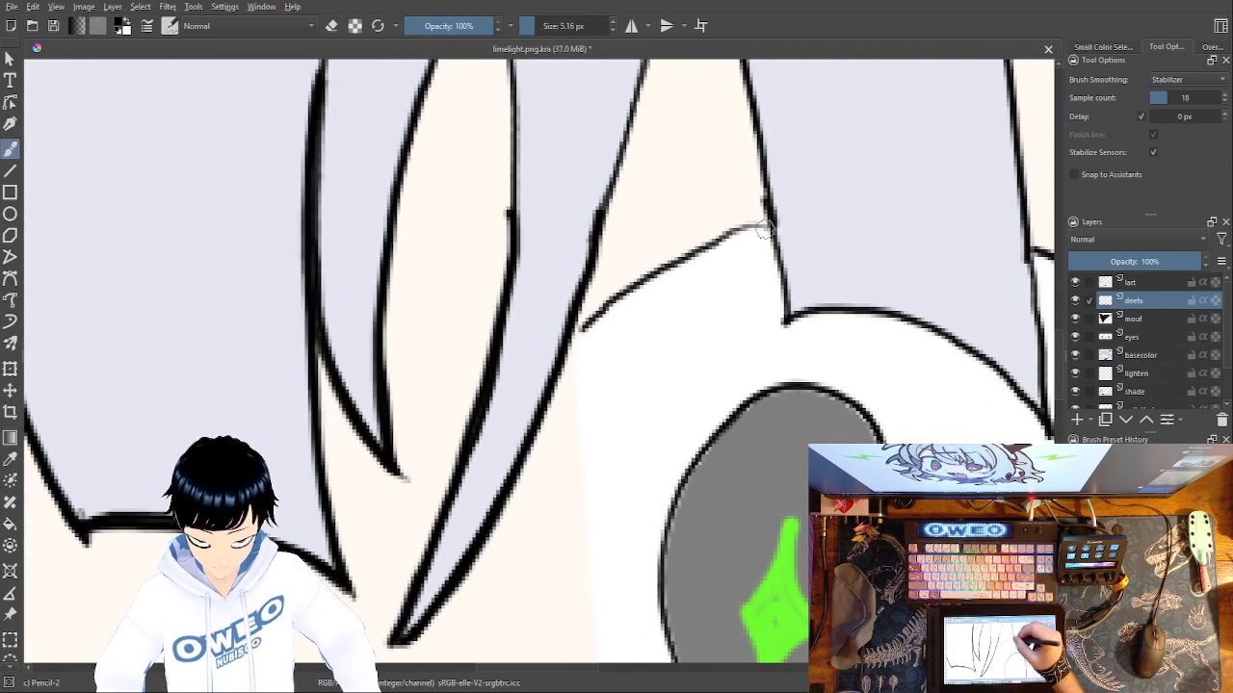
Retrace the right eye's upper lid line on both sides of the overlapping bang, and the bang's side and lower edges, in thicker black.
{"action": "mouse_move", "coordinate": [770, 224]}
{"action": "left_mouse_down"}
{"action": "mouse_move", "coordinate": [585, 324]}
{"action": "mouse_move", "coordinate": [141, 297]}
{"action": "left_mouse_up"}
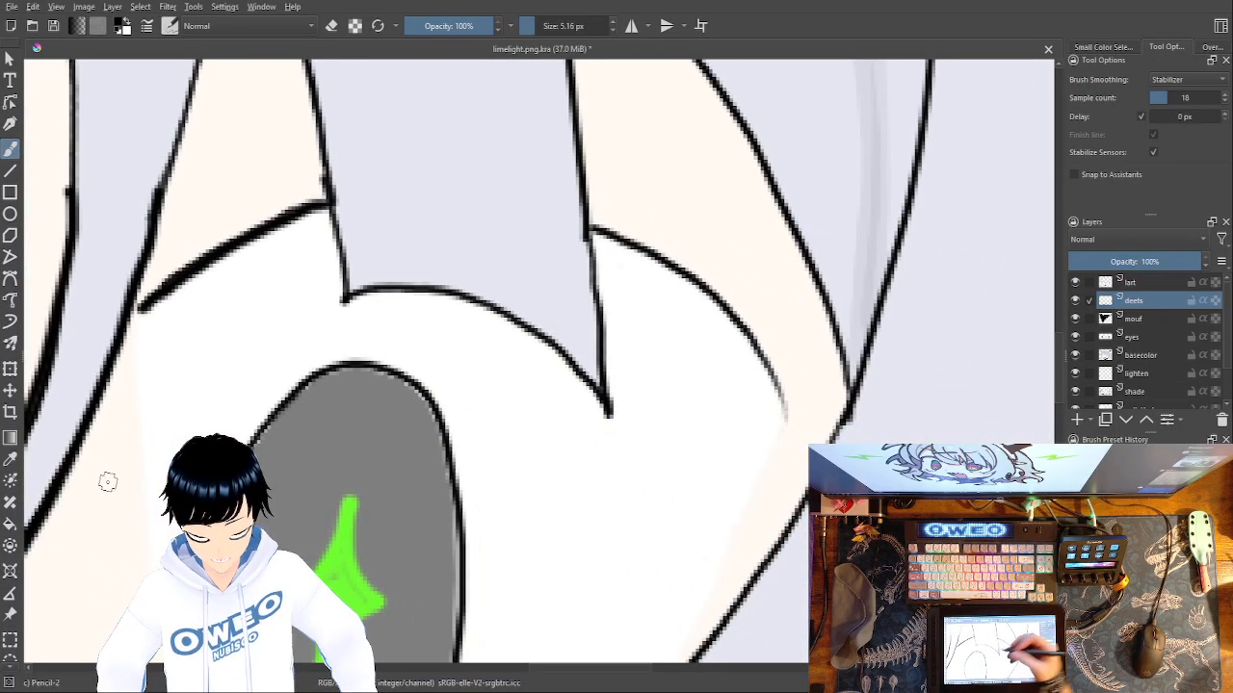
{"action": "left_click_drag", "start_coordinate": [107, 481], "coordinate": [121, 188]}
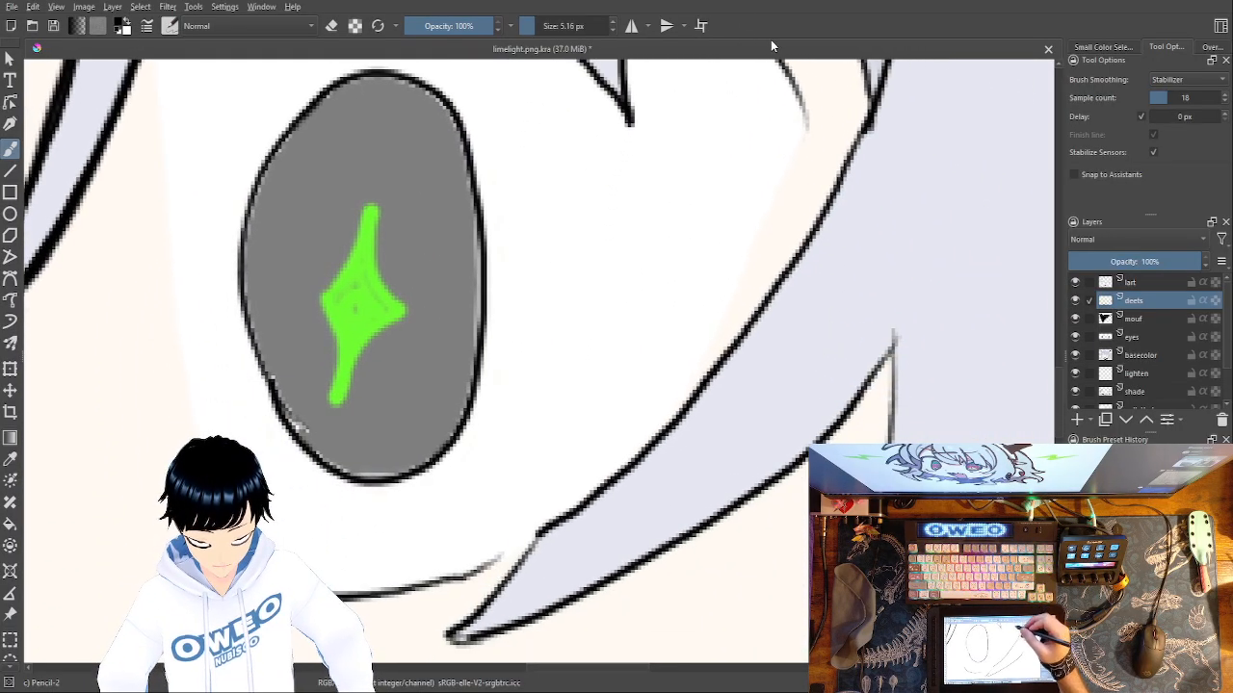
{"action": "left_click_drag", "start_coordinate": [795, 188], "coordinate": [794, 196]}
{"action": "left_click_drag", "start_coordinate": [790, 249], "coordinate": [782, 496]}
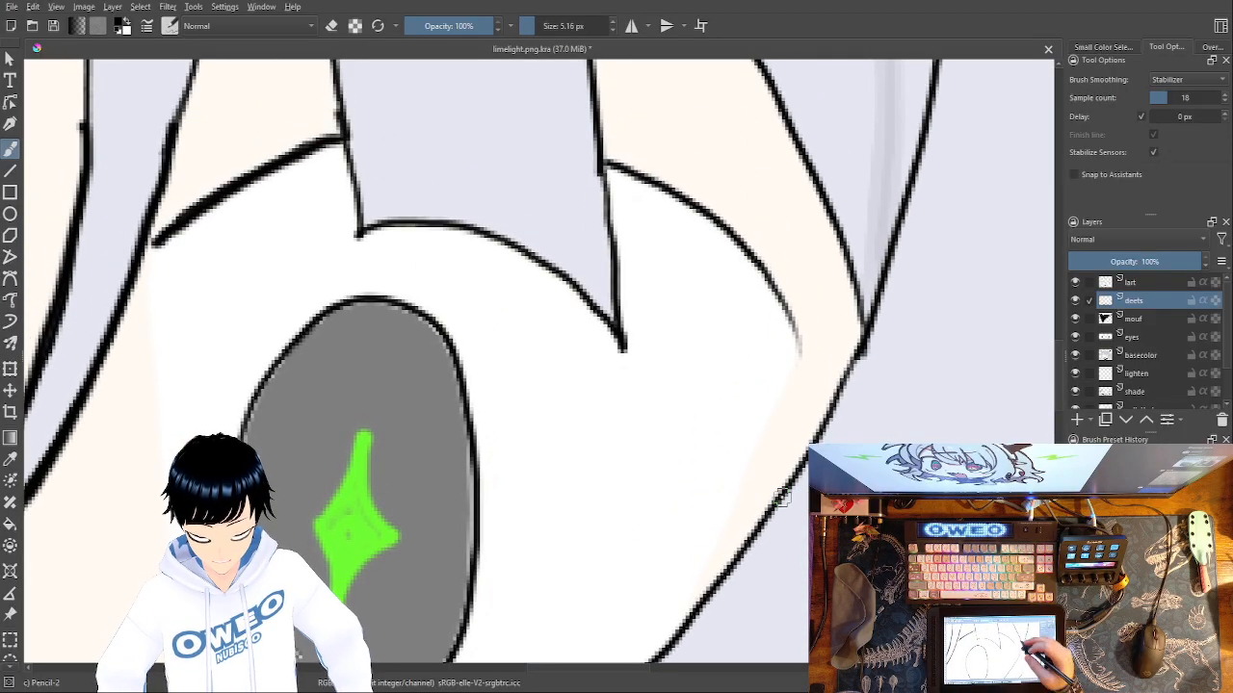
{"action": "mouse_move", "coordinate": [799, 352]}
{"action": "left_mouse_down"}
{"action": "mouse_move", "coordinate": [761, 276]}
{"action": "mouse_move", "coordinate": [695, 205]}
{"action": "mouse_move", "coordinate": [599, 164]}
{"action": "mouse_move", "coordinate": [616, 342]}
{"action": "mouse_move", "coordinate": [588, 296]}
{"action": "mouse_move", "coordinate": [492, 235]}
{"action": "mouse_move", "coordinate": [347, 228]}
{"action": "left_mouse_up"}
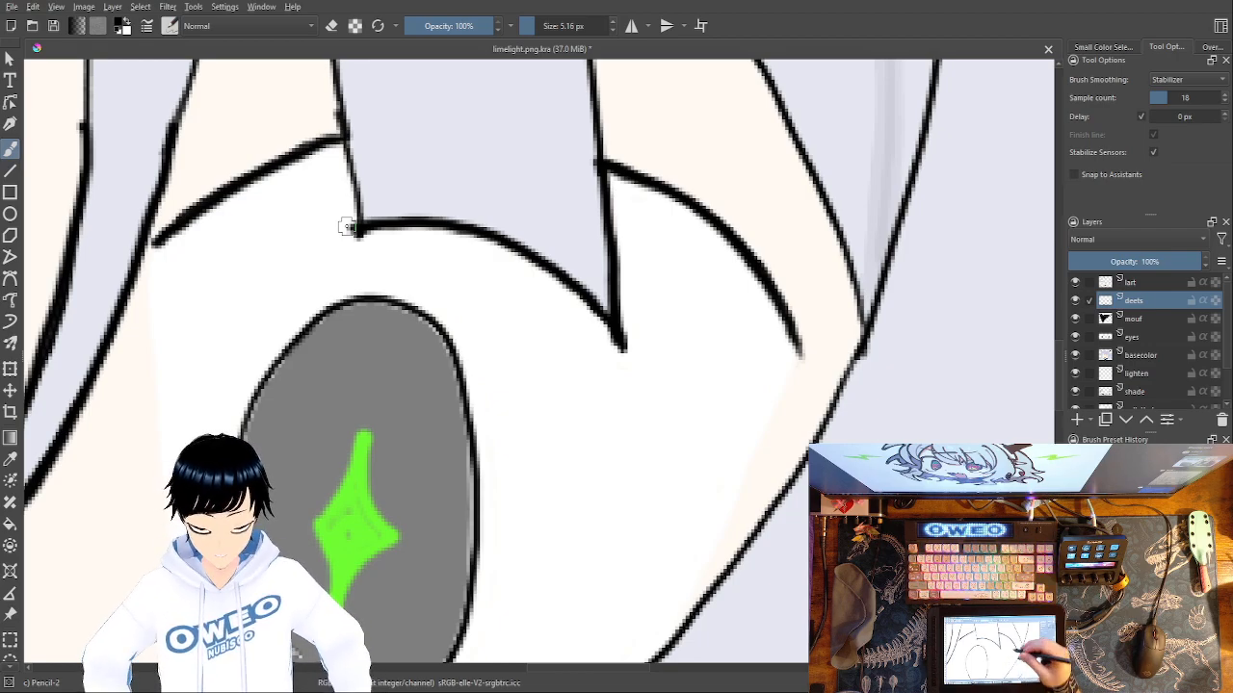
{"action": "left_click_drag", "start_coordinate": [332, 66], "coordinate": [356, 229]}
Thicken the full outline of the right eye's grey iris and the eye's lower lid line in black.
{"action": "left_click_drag", "start_coordinate": [568, 387], "coordinate": [644, 133]}
{"action": "left_click_drag", "start_coordinate": [562, 160], "coordinate": [626, 298]}
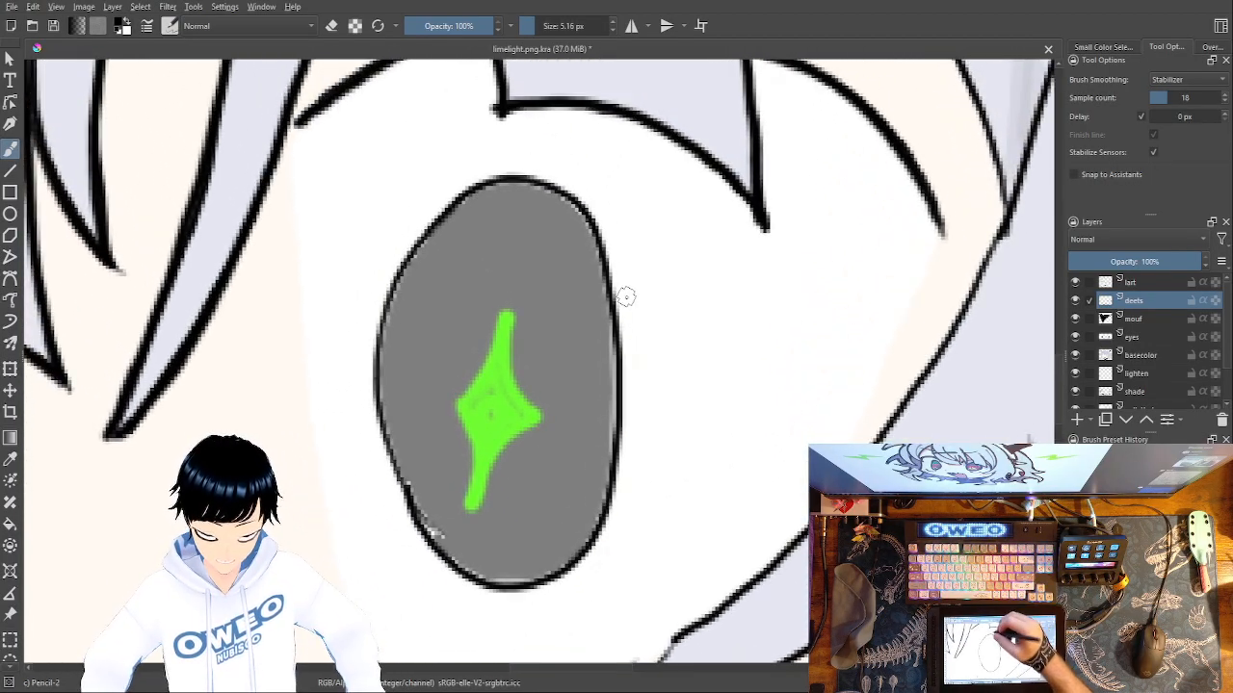
{"action": "mouse_move", "coordinate": [544, 178]}
{"action": "left_mouse_down"}
{"action": "mouse_move", "coordinate": [586, 217]}
{"action": "mouse_move", "coordinate": [598, 252]}
{"action": "mouse_move", "coordinate": [624, 428]}
{"action": "mouse_move", "coordinate": [580, 553]}
{"action": "mouse_move", "coordinate": [551, 580]}
{"action": "mouse_move", "coordinate": [493, 588]}
{"action": "left_mouse_up"}
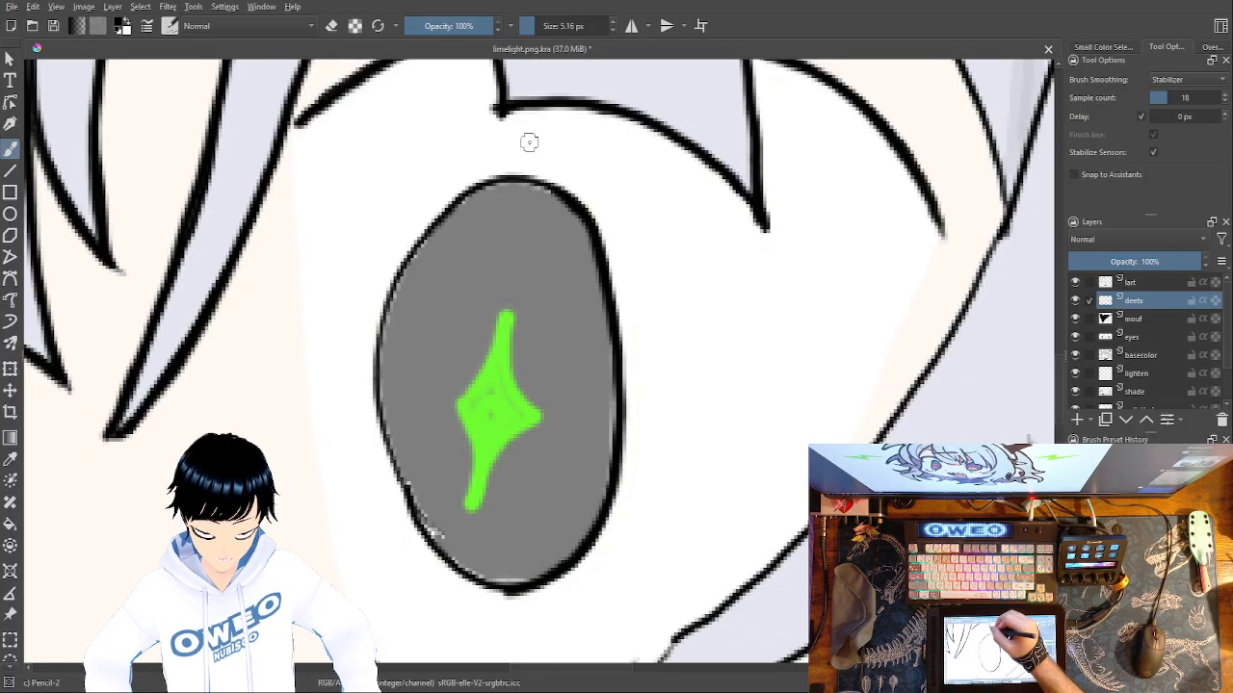
{"action": "mouse_move", "coordinate": [570, 192]}
{"action": "left_mouse_down"}
{"action": "mouse_move", "coordinate": [488, 182]}
{"action": "mouse_move", "coordinate": [456, 201]}
{"action": "mouse_move", "coordinate": [406, 258]}
{"action": "mouse_move", "coordinate": [375, 342]}
{"action": "mouse_move", "coordinate": [380, 421]}
{"action": "mouse_move", "coordinate": [424, 528]}
{"action": "mouse_move", "coordinate": [434, 543]}
{"action": "mouse_move", "coordinate": [410, 499]}
{"action": "mouse_move", "coordinate": [473, 574]}
{"action": "mouse_move", "coordinate": [466, 564]}
{"action": "mouse_move", "coordinate": [533, 581]}
{"action": "mouse_move", "coordinate": [459, 574]}
{"action": "left_mouse_up"}
{"action": "mouse_move", "coordinate": [433, 532]}
{"action": "left_mouse_down"}
{"action": "mouse_move", "coordinate": [470, 578]}
{"action": "mouse_move", "coordinate": [529, 579]}
{"action": "left_mouse_up"}
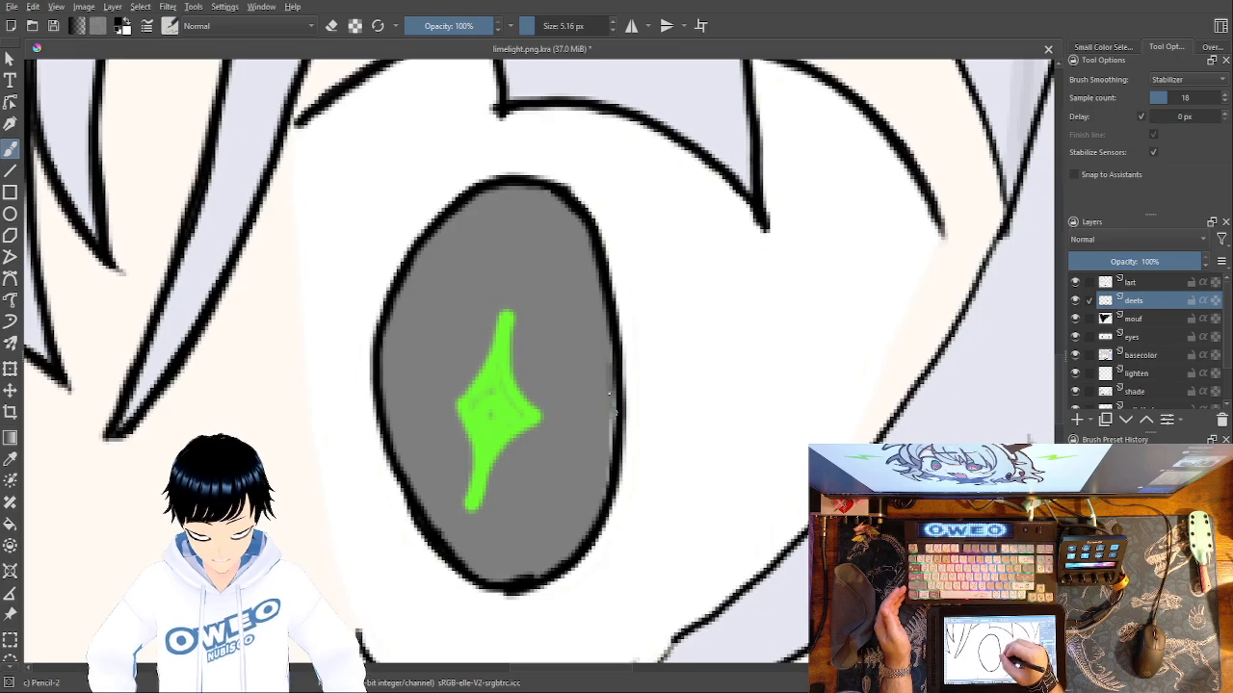
{"action": "left_click_drag", "start_coordinate": [611, 428], "coordinate": [614, 405]}
{"action": "left_click_drag", "start_coordinate": [759, 361], "coordinate": [823, 153]}
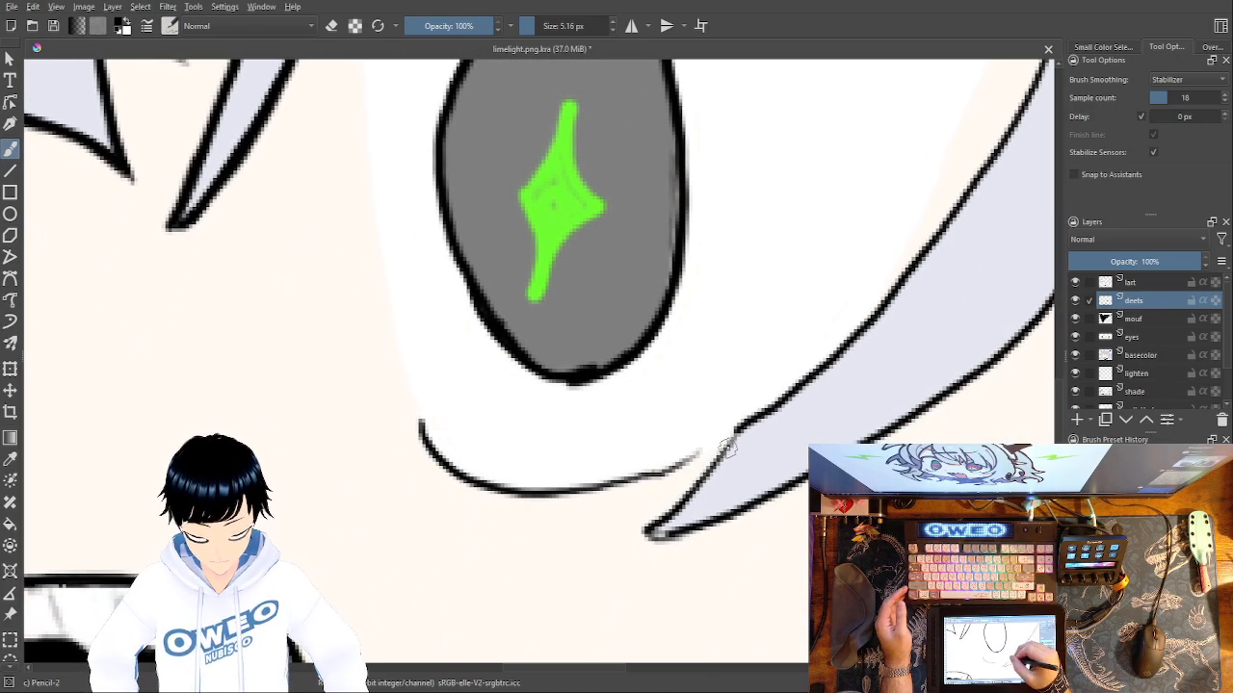
{"action": "mouse_move", "coordinate": [722, 443]}
{"action": "left_mouse_down"}
{"action": "mouse_move", "coordinate": [551, 489]}
{"action": "mouse_move", "coordinate": [493, 487]}
{"action": "mouse_move", "coordinate": [450, 472]}
{"action": "mouse_move", "coordinate": [422, 443]}
{"action": "mouse_move", "coordinate": [423, 424]}
{"action": "left_mouse_up"}
Retrace the upper and lower edges of the pointed lock crossing the right eye's lower outer corner down to its tip.
{"action": "left_click_drag", "start_coordinate": [740, 489], "coordinate": [695, 528]}
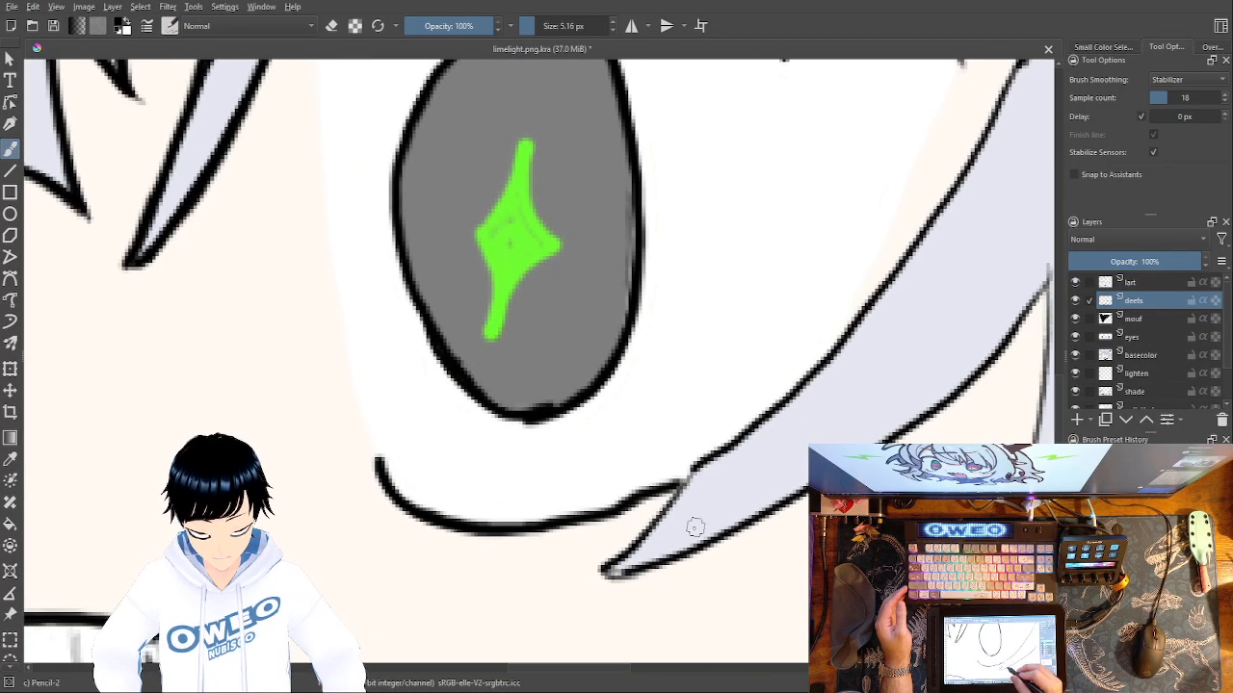
{"action": "left_click_drag", "start_coordinate": [727, 443], "coordinate": [617, 570]}
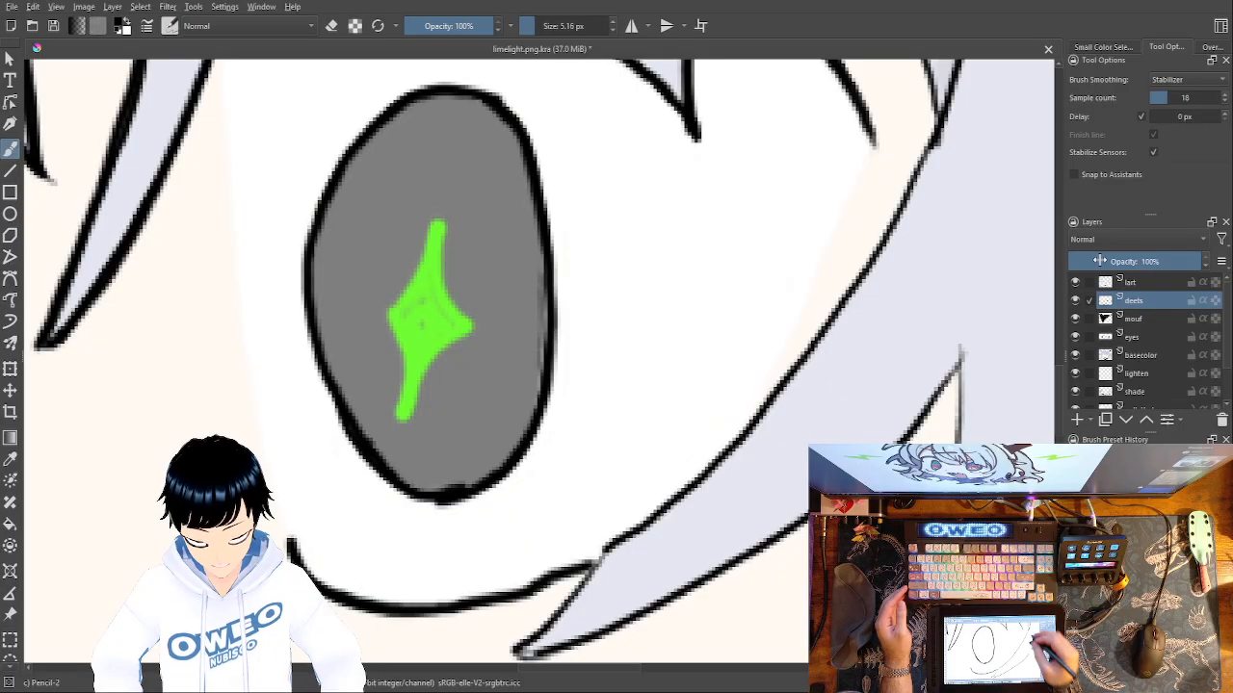
{"action": "mouse_move", "coordinate": [932, 135]}
{"action": "left_mouse_down"}
{"action": "mouse_move", "coordinate": [767, 407]}
{"action": "mouse_move", "coordinate": [693, 489]}
{"action": "mouse_move", "coordinate": [598, 562]}
{"action": "mouse_move", "coordinate": [612, 537]}
{"action": "left_mouse_up"}
{"action": "left_click_drag", "start_coordinate": [674, 395], "coordinate": [732, 212]}
{"action": "left_click_drag", "start_coordinate": [674, 376], "coordinate": [542, 519]}
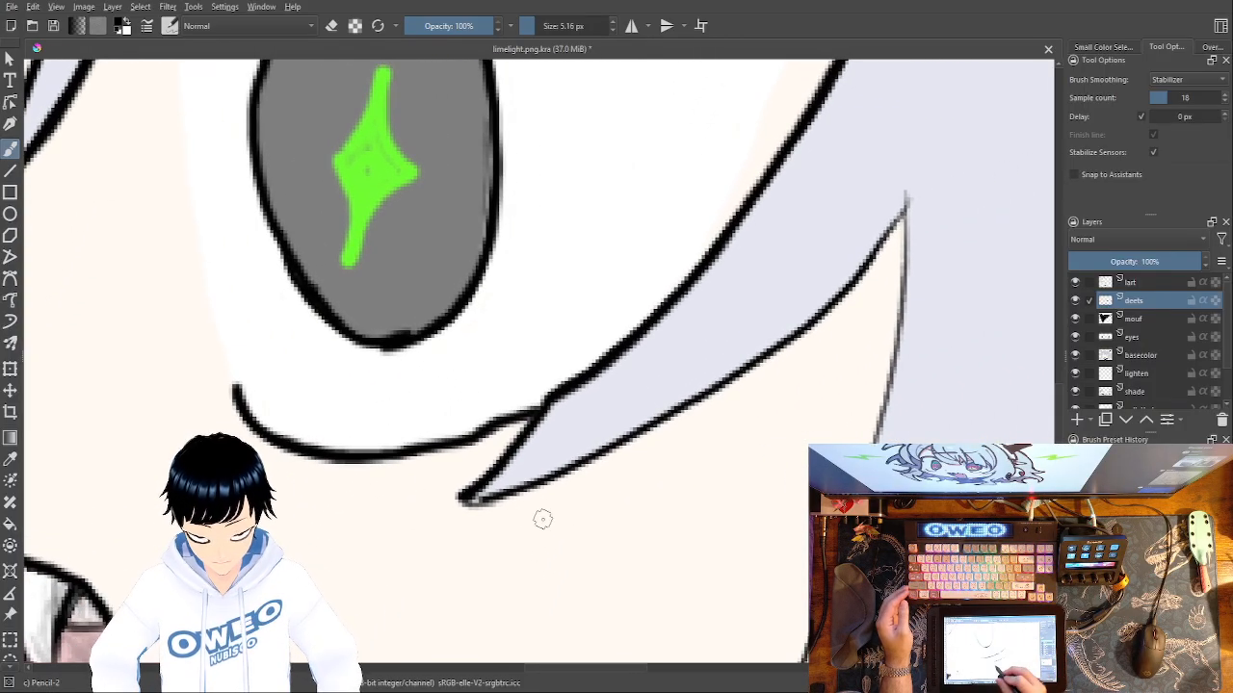
{"action": "mouse_move", "coordinate": [910, 204]}
{"action": "left_mouse_down"}
{"action": "mouse_move", "coordinate": [785, 347]}
{"action": "mouse_move", "coordinate": [603, 453]}
{"action": "mouse_move", "coordinate": [463, 498]}
{"action": "left_mouse_up"}
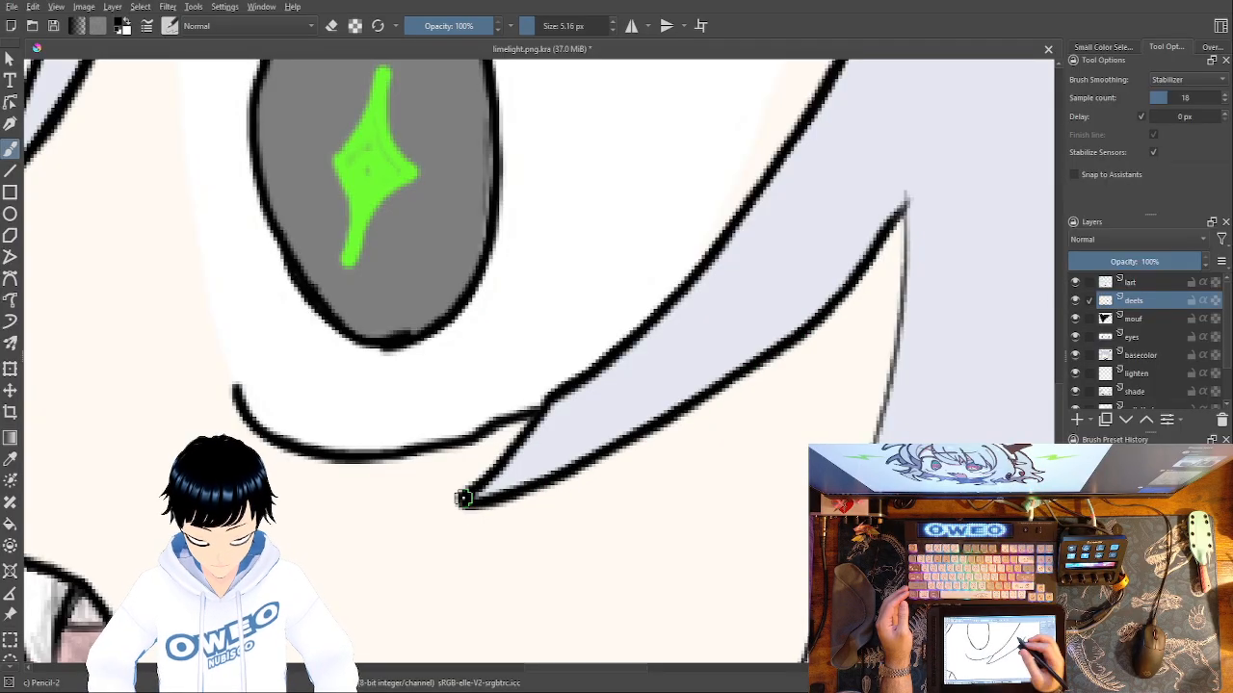
Retrace both edges of the pointed skin gap above the right eye's inner corner, from its peak downward in black.
{"action": "left_click_drag", "start_coordinate": [669, 449], "coordinate": [478, 686]}
{"action": "left_click_drag", "start_coordinate": [651, 468], "coordinate": [687, 648]}
{"action": "left_click_drag", "start_coordinate": [621, 376], "coordinate": [691, 536]}
{"action": "left_click_drag", "start_coordinate": [530, 467], "coordinate": [637, 556]}
{"action": "mouse_move", "coordinate": [283, 154]}
{"action": "left_mouse_down"}
{"action": "mouse_move", "coordinate": [328, 239]}
{"action": "mouse_move", "coordinate": [358, 383]}
{"action": "left_mouse_up"}
{"action": "left_click_drag", "start_coordinate": [285, 158], "coordinate": [219, 395]}
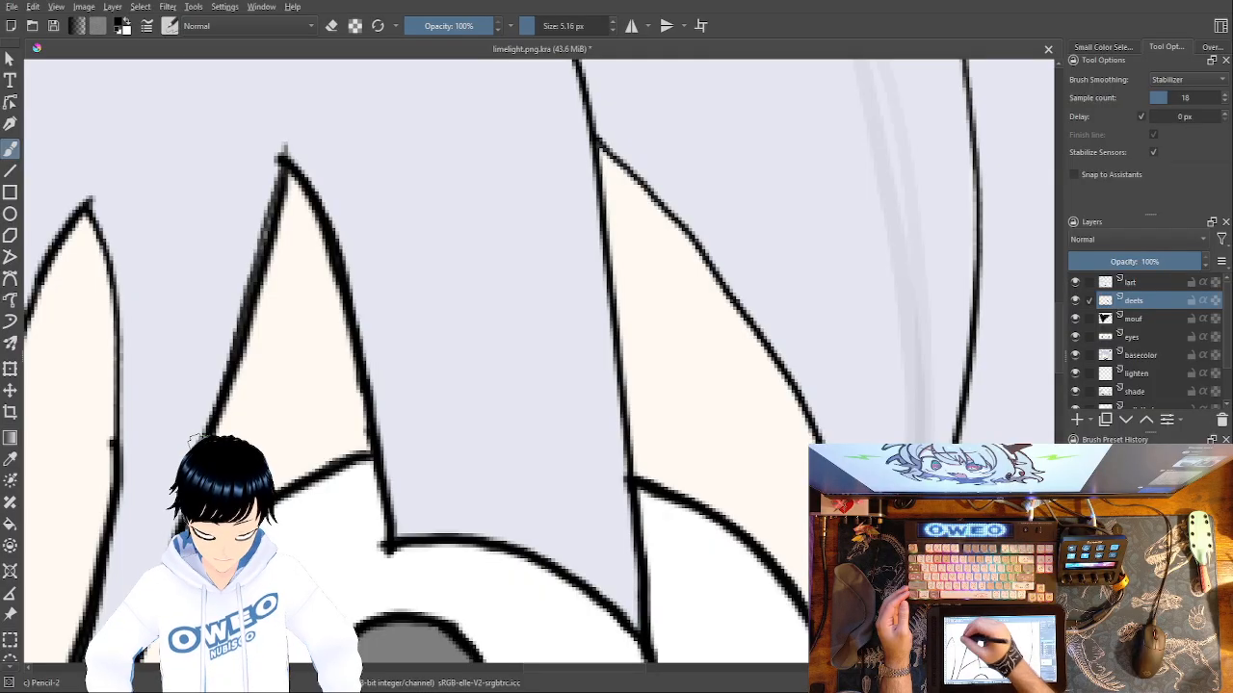
Thicken both edges of the narrow skin gap between the central strands, and compare the drawing with the deets layer hidden and shown.
{"action": "mouse_move", "coordinate": [85, 205]}
{"action": "left_mouse_down"}
{"action": "mouse_move", "coordinate": [114, 279]}
{"action": "mouse_move", "coordinate": [109, 450]}
{"action": "left_mouse_up"}
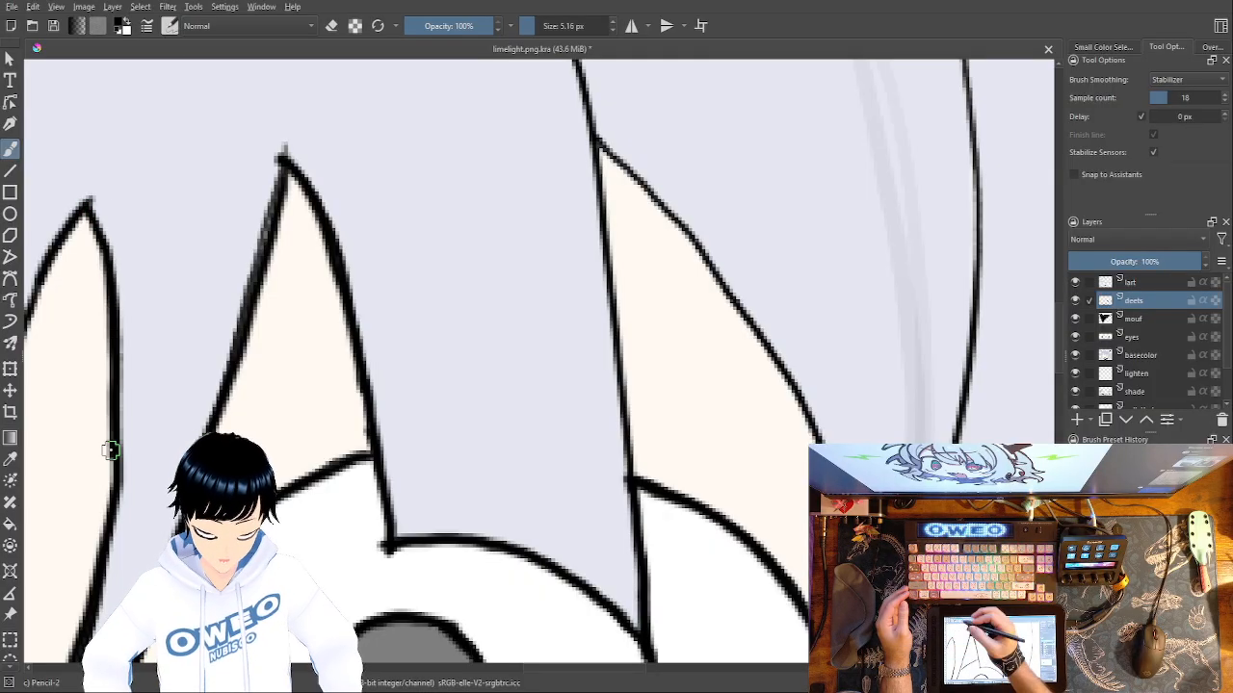
{"action": "left_click_drag", "start_coordinate": [506, 367], "coordinate": [822, 318]}
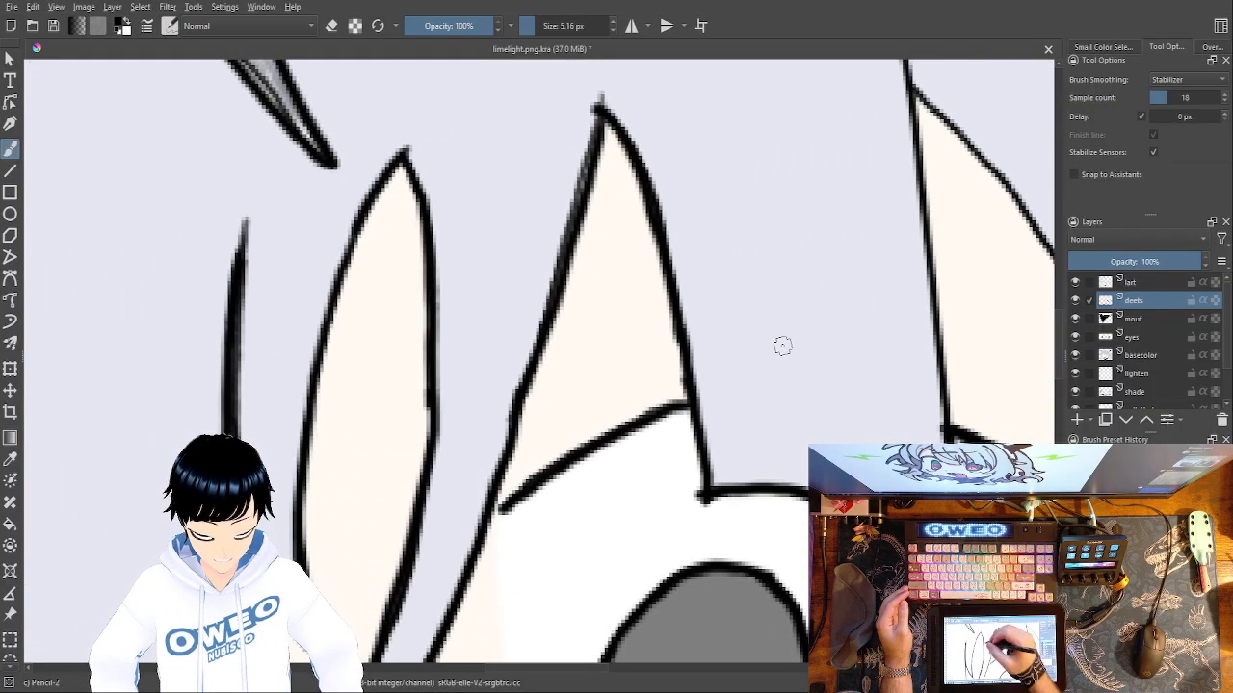
{"action": "left_click_drag", "start_coordinate": [403, 156], "coordinate": [330, 285]}
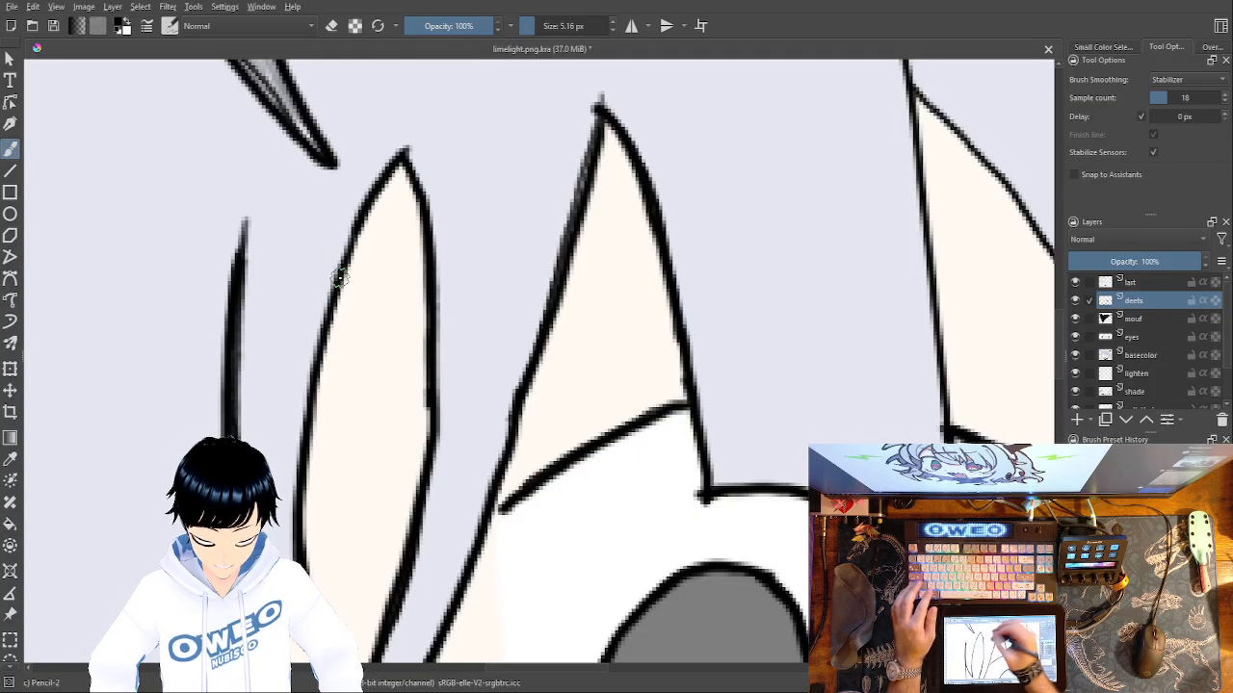
{"action": "left_click", "coordinate": [1074, 301]}
{"action": "left_click", "coordinate": [1075, 300]}
Retrace the long bang line from its upper end in the grey-shaded hair down past the skin gap to the right eye.
{"action": "left_click_drag", "start_coordinate": [570, 378], "coordinate": [460, 512]}
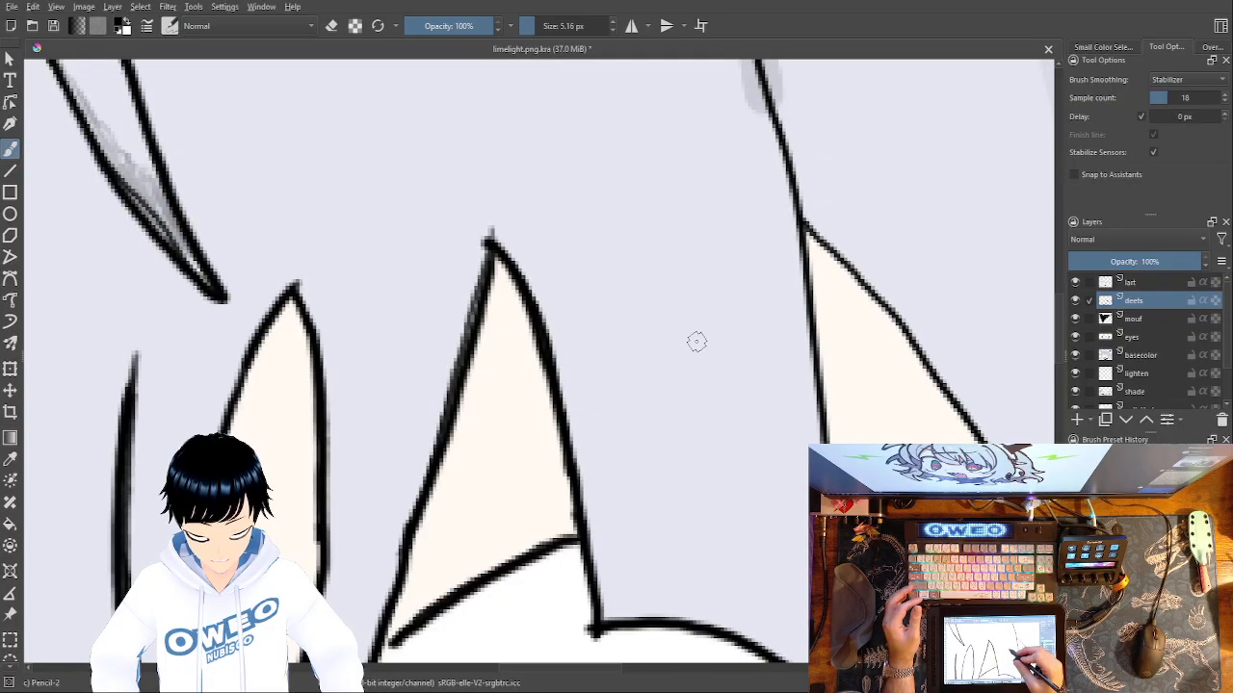
{"action": "left_click_drag", "start_coordinate": [696, 342], "coordinate": [586, 564]}
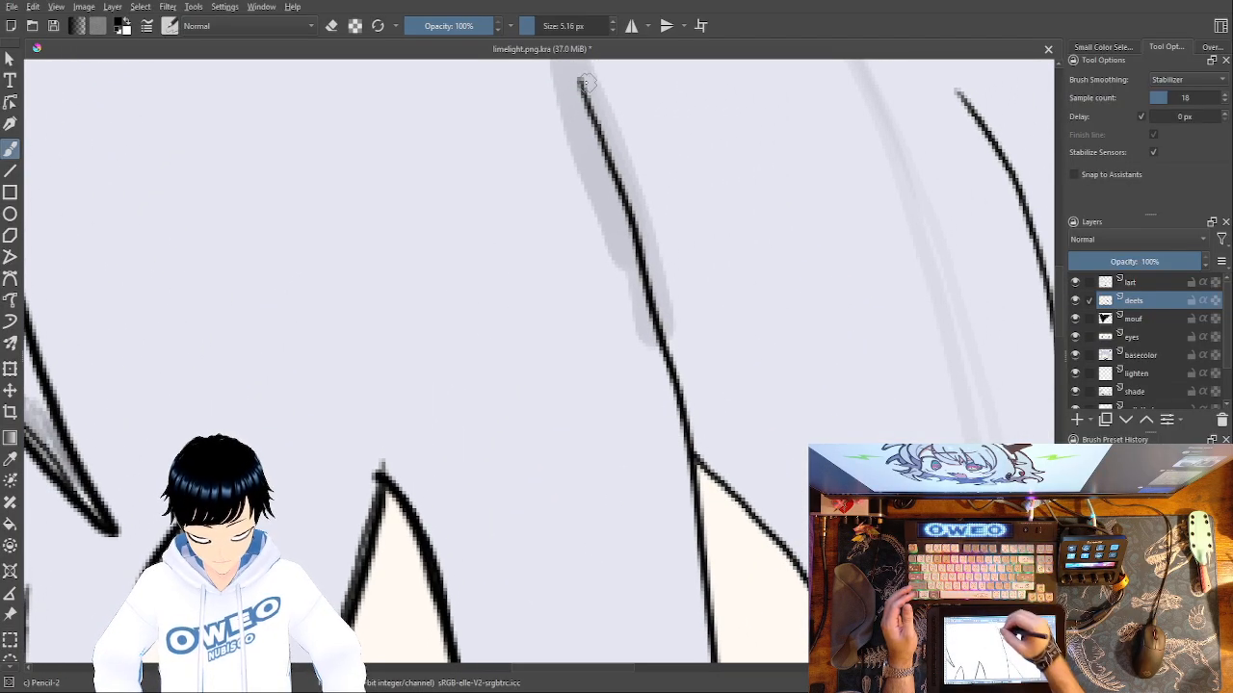
{"action": "mouse_move", "coordinate": [581, 78]}
{"action": "left_mouse_down"}
{"action": "mouse_move", "coordinate": [686, 438]}
{"action": "mouse_move", "coordinate": [468, 199]}
{"action": "left_mouse_up"}
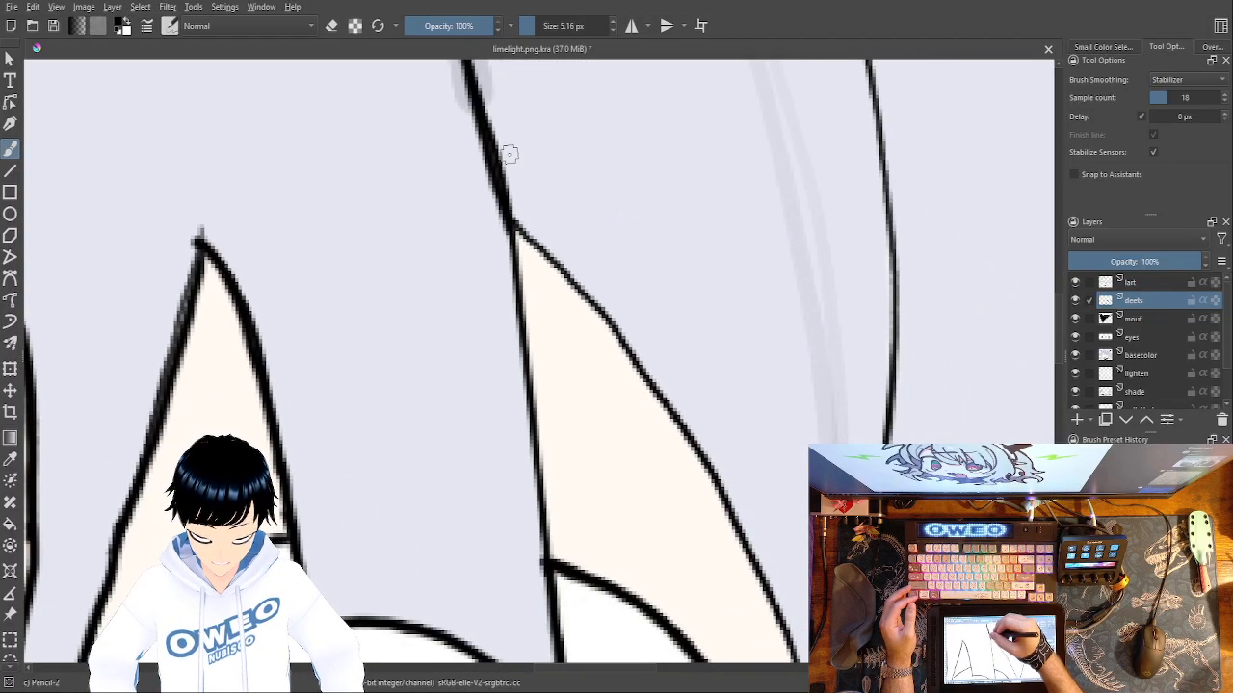
{"action": "left_click_drag", "start_coordinate": [511, 226], "coordinate": [544, 645]}
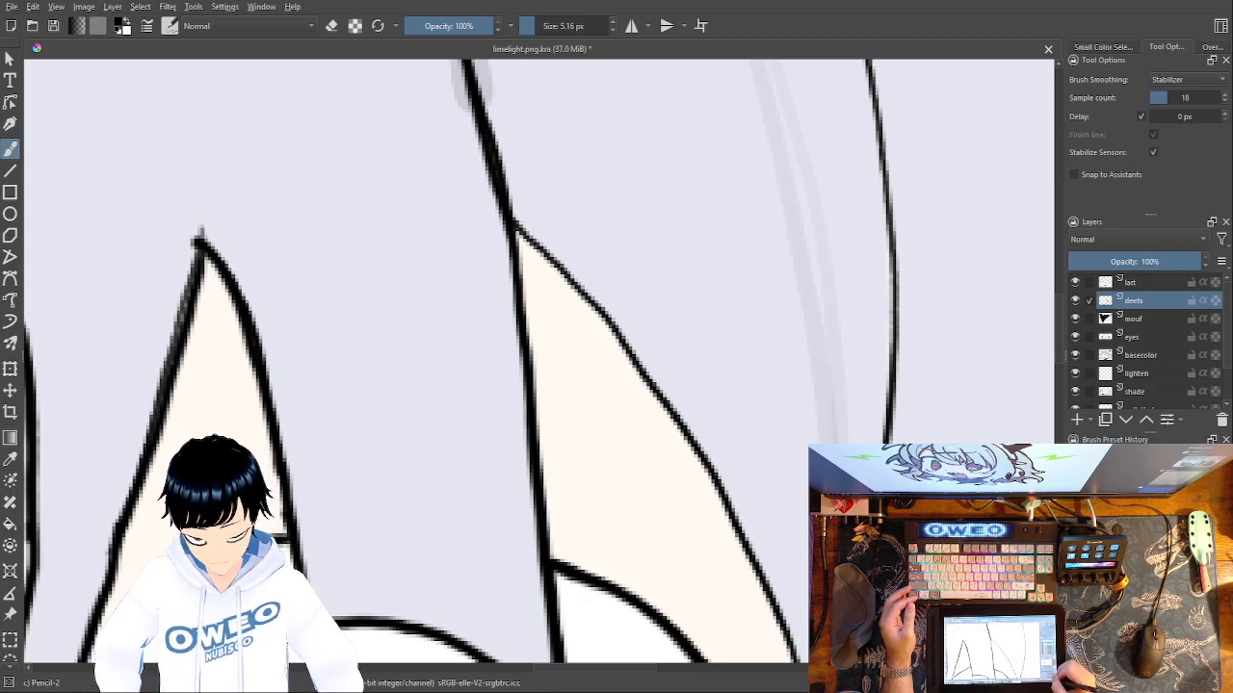
Retrace the diagonal hair edge along the outer skin gap above the right eye down to where the side hair lines meet.
{"action": "key", "text": "ctrl+minus"}
{"action": "key", "text": "ctrl+minus"}
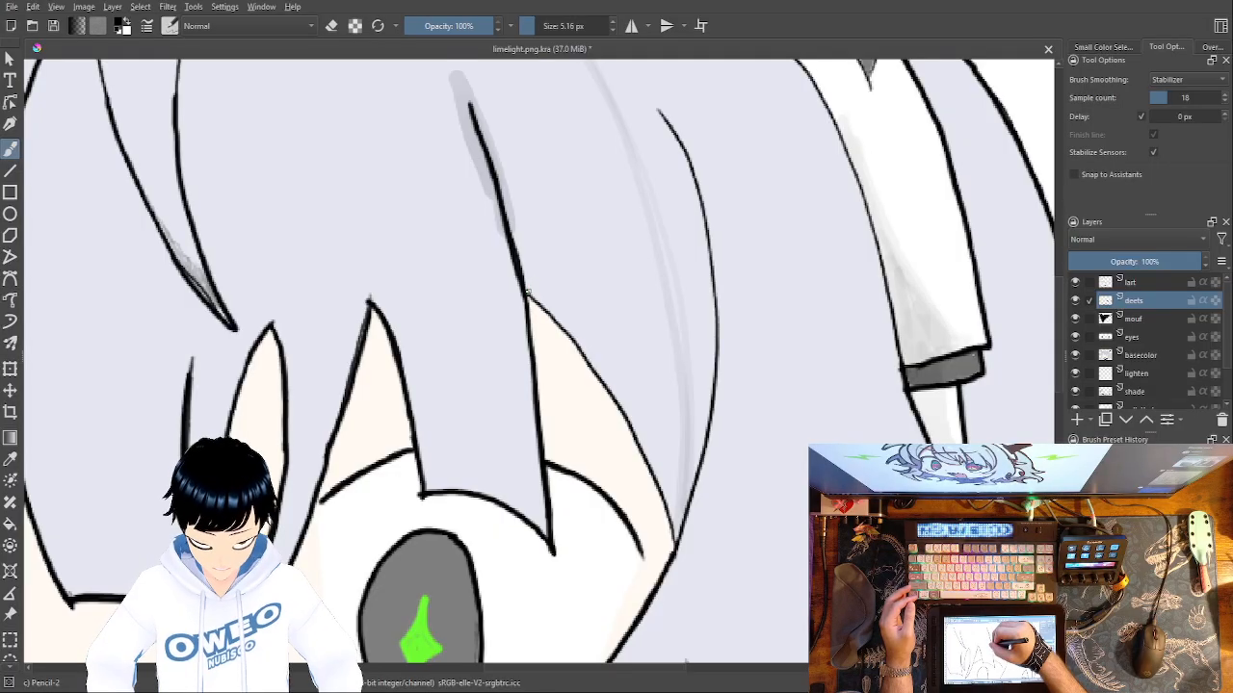
{"action": "left_click_drag", "start_coordinate": [552, 321], "coordinate": [576, 350]}
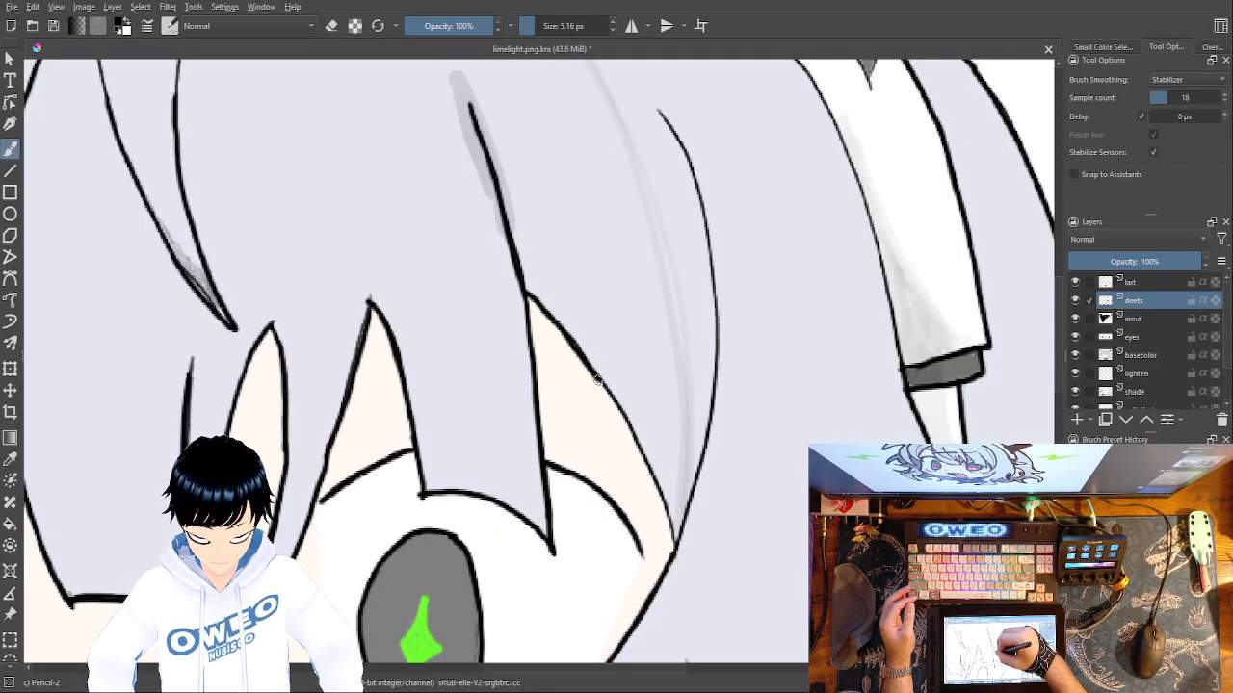
{"action": "left_click_drag", "start_coordinate": [621, 419], "coordinate": [675, 542]}
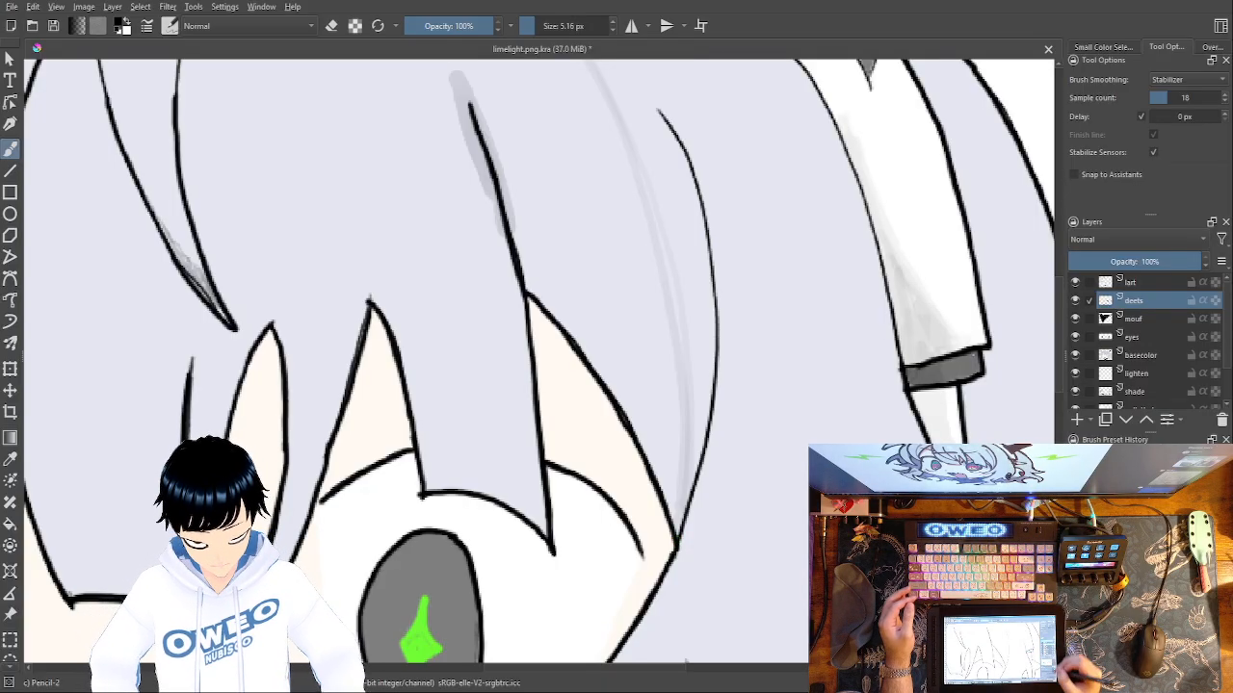
Examine the retraced bang and hair lines around the right eye at several magnifications.
{"action": "key", "text": "ctrl+plus"}
{"action": "key", "text": "ctrl+plus"}
{"action": "key", "text": "ctrl+plus"}
{"action": "key", "text": "ctrl+plus"}
{"action": "key", "text": "ctrl+minus"}
{"action": "key", "text": "ctrl+minus"}
{"action": "key", "text": "ctrl+minus"}
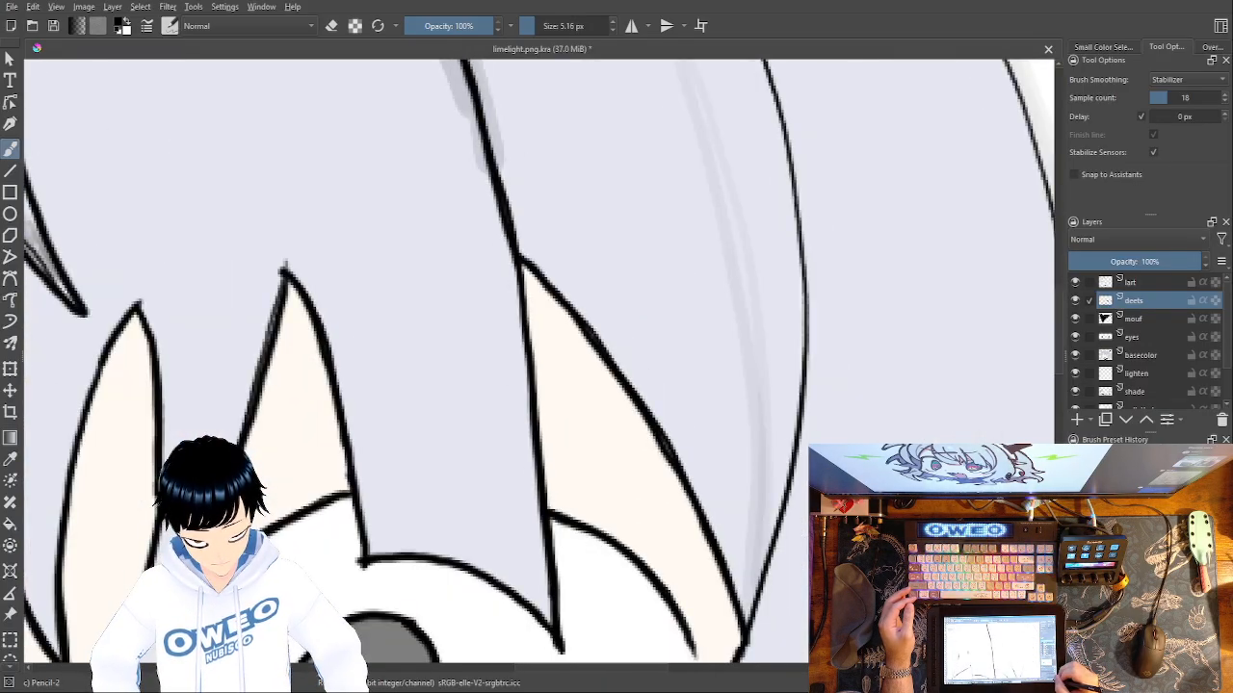
{"action": "key", "text": "ctrl+minus"}
{"action": "key", "text": "ctrl+minus"}
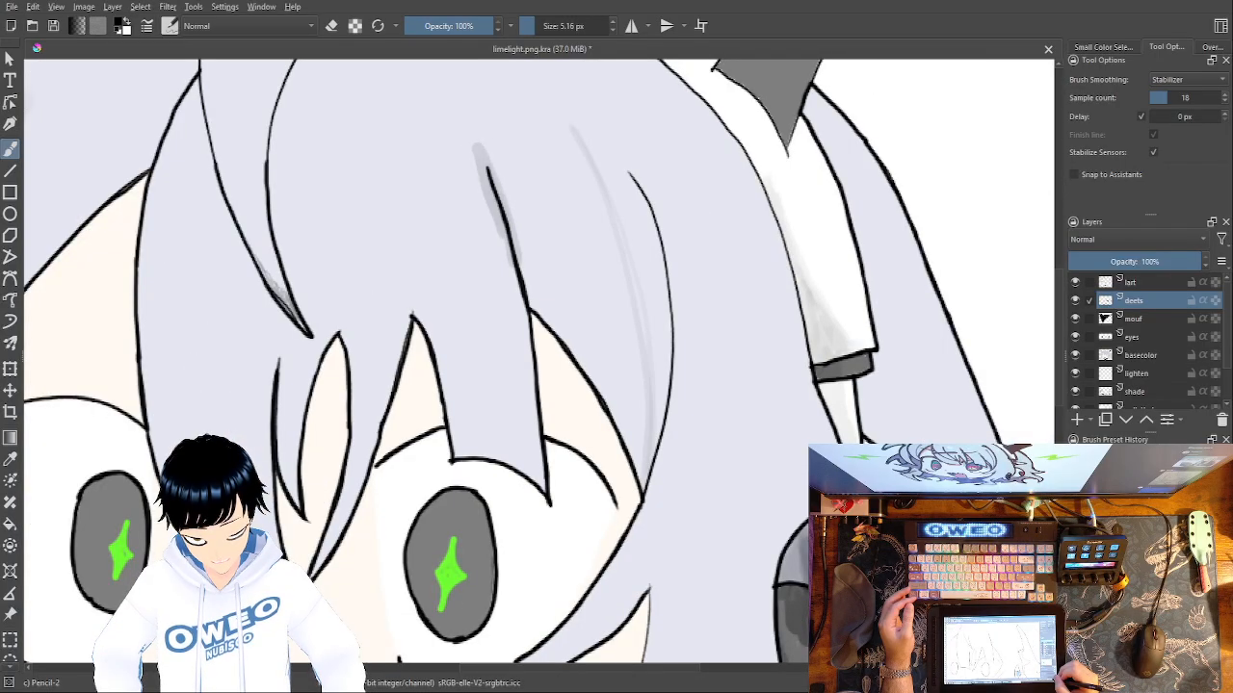
{"action": "key", "text": "ctrl+plus"}
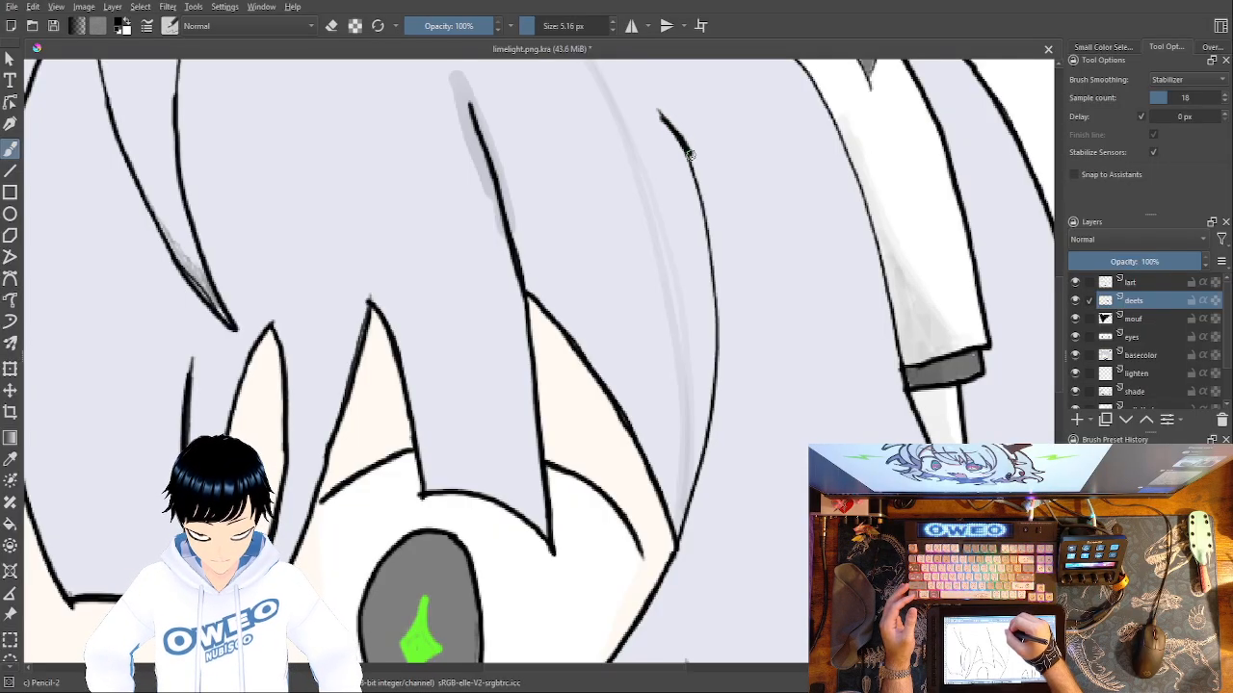
{"action": "left_click_drag", "start_coordinate": [706, 214], "coordinate": [716, 331]}
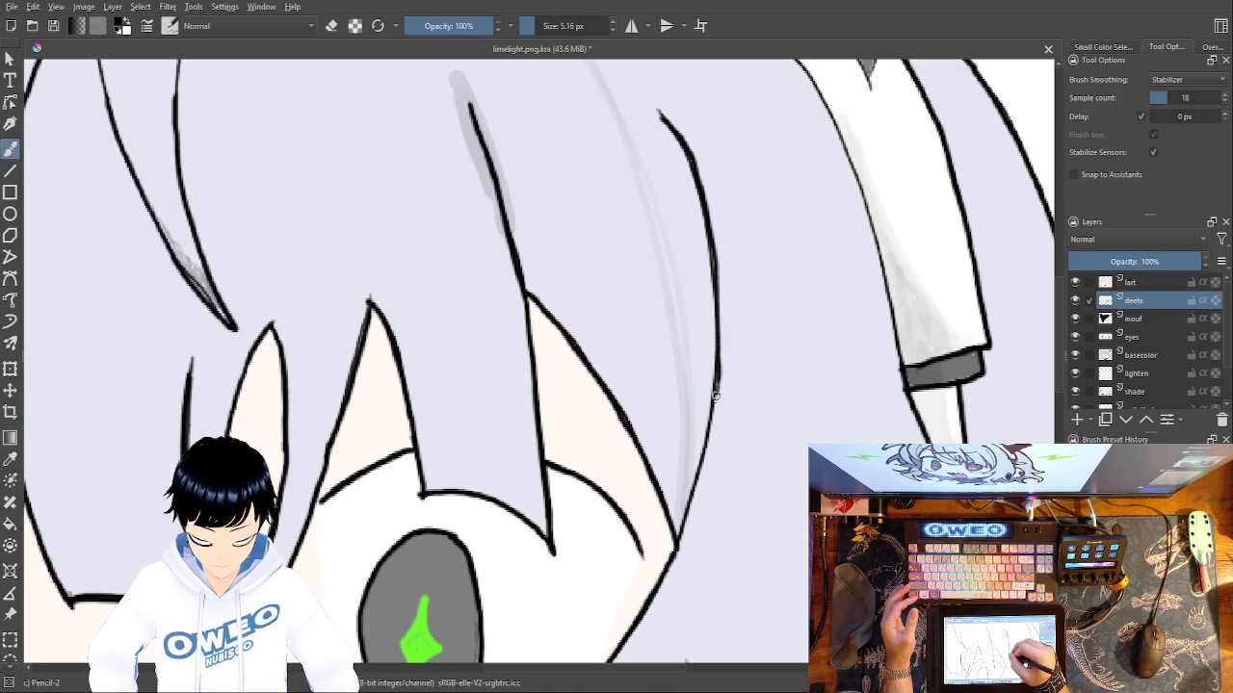
{"action": "left_click_drag", "start_coordinate": [708, 436], "coordinate": [674, 537]}
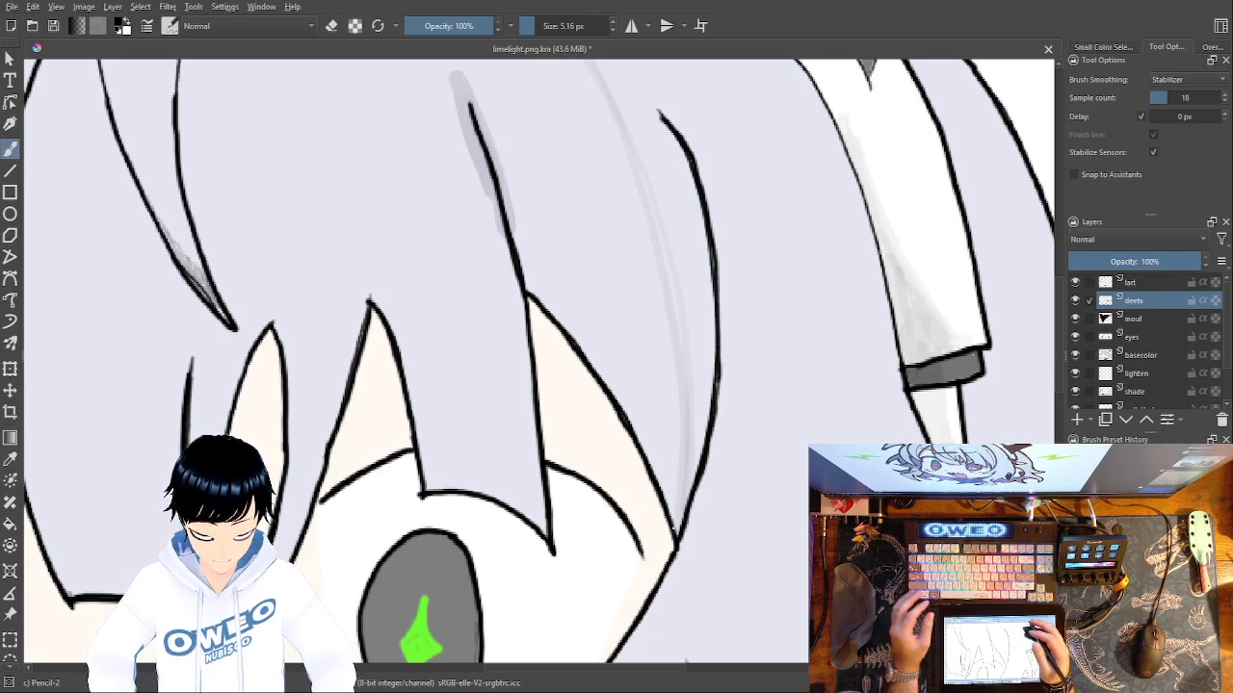
{"action": "key", "text": "ctrl+z"}
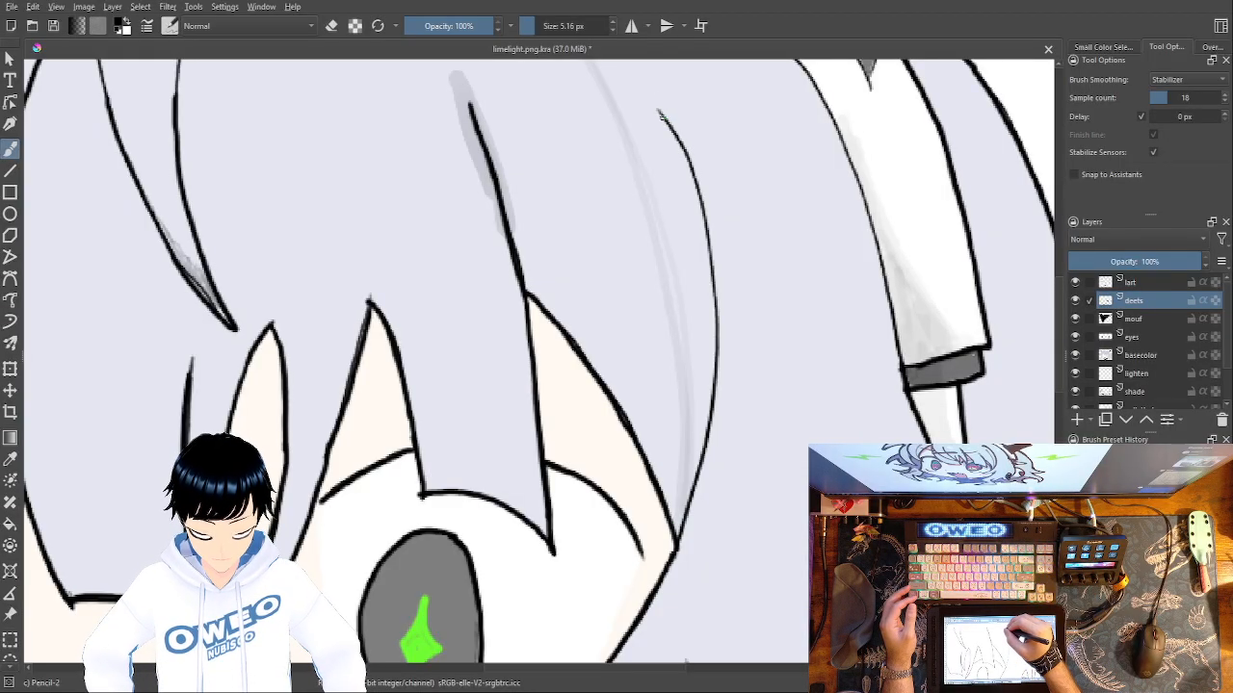
Retrace the long curved hair line outside the right eye down to the diagonal hair edge, and compare with the deets layer hidden.
{"action": "mouse_move", "coordinate": [680, 151]}
{"action": "left_mouse_down"}
{"action": "mouse_move", "coordinate": [718, 307]}
{"action": "mouse_move", "coordinate": [709, 422]}
{"action": "mouse_move", "coordinate": [674, 536]}
{"action": "left_mouse_up"}
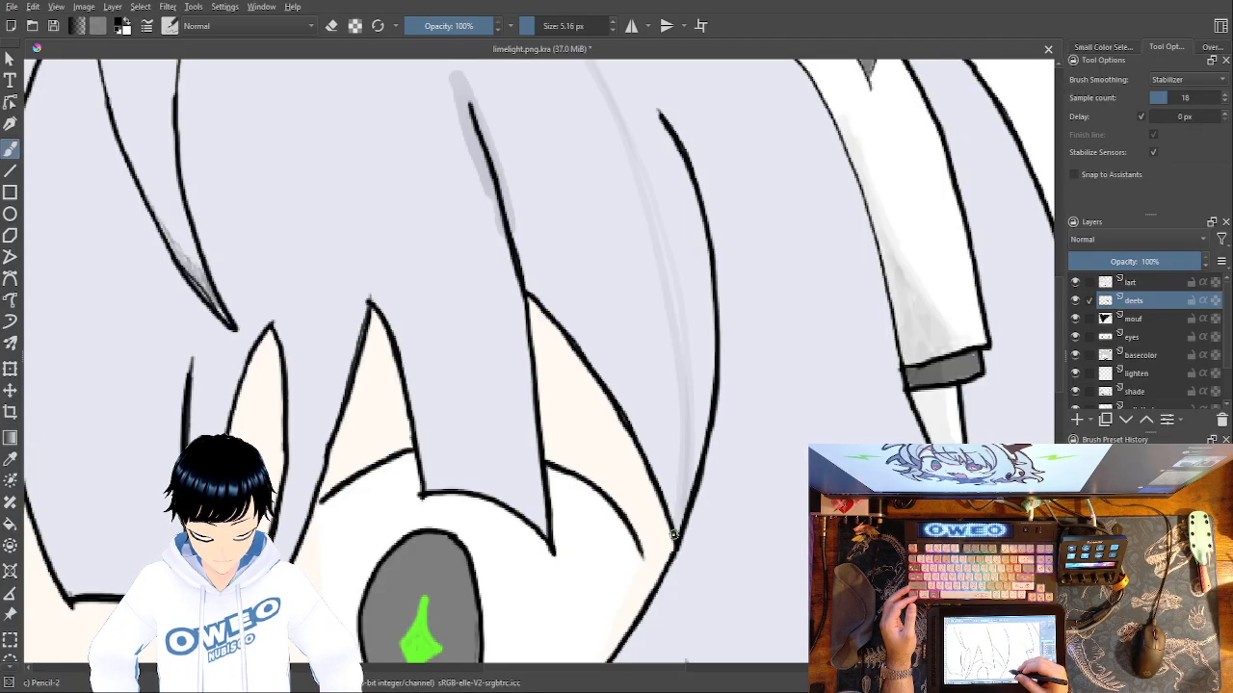
{"action": "mouse_move", "coordinate": [749, 313]}
{"action": "left_mouse_down"}
{"action": "mouse_move", "coordinate": [828, 154]}
{"action": "mouse_move", "coordinate": [906, 61]}
{"action": "left_mouse_up"}
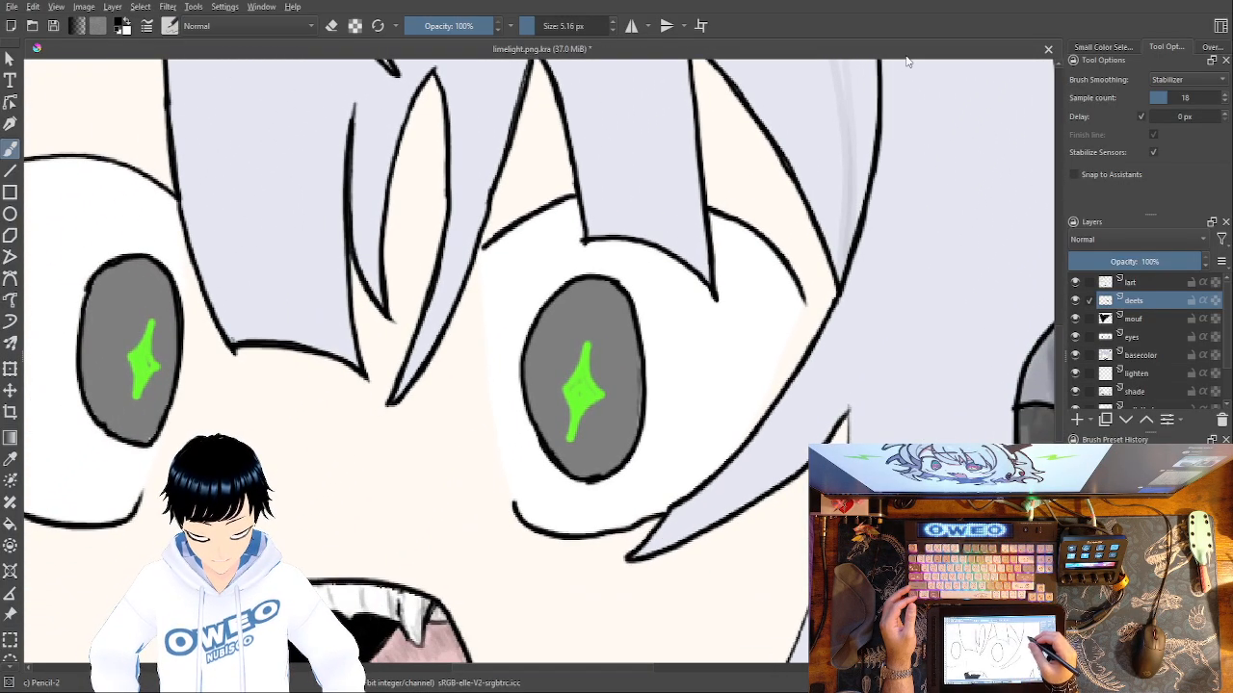
{"action": "left_click", "coordinate": [1075, 302]}
{"action": "left_click", "coordinate": [1074, 303]}
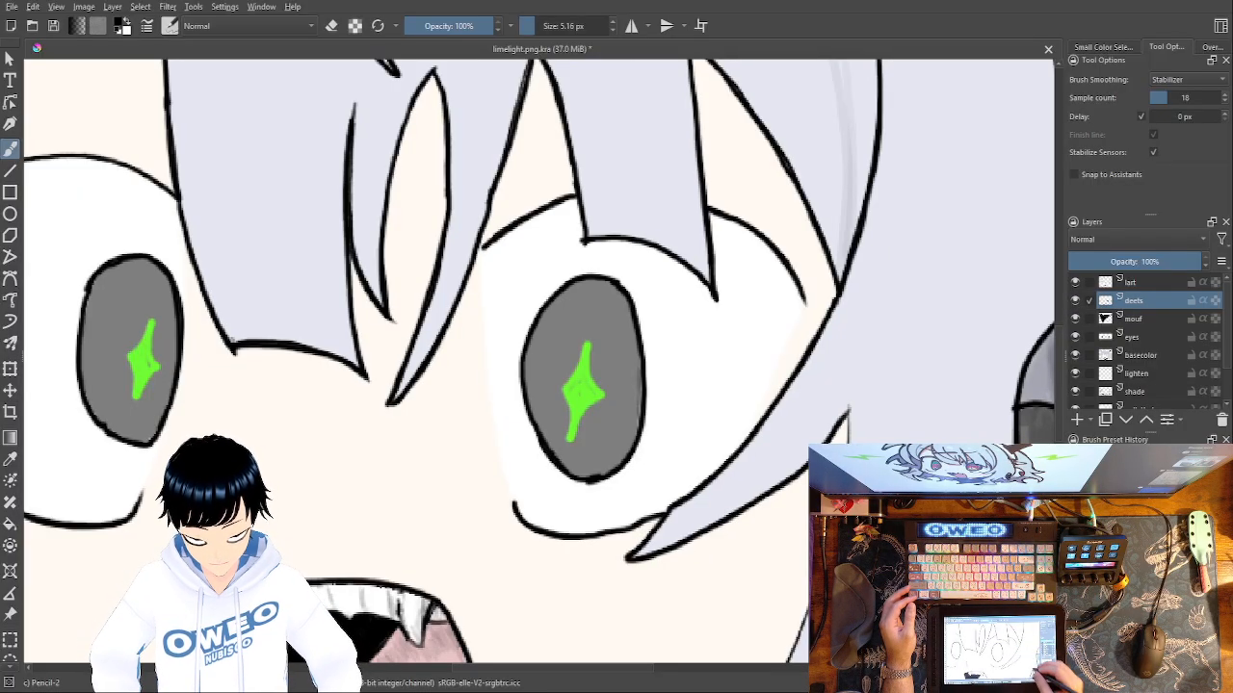
Thicken the face's right contour from the lock's upper corner down to the jawline at the collar, and compare with the deets layer hidden.
{"action": "left_click_drag", "start_coordinate": [914, 515], "coordinate": [930, 289]}
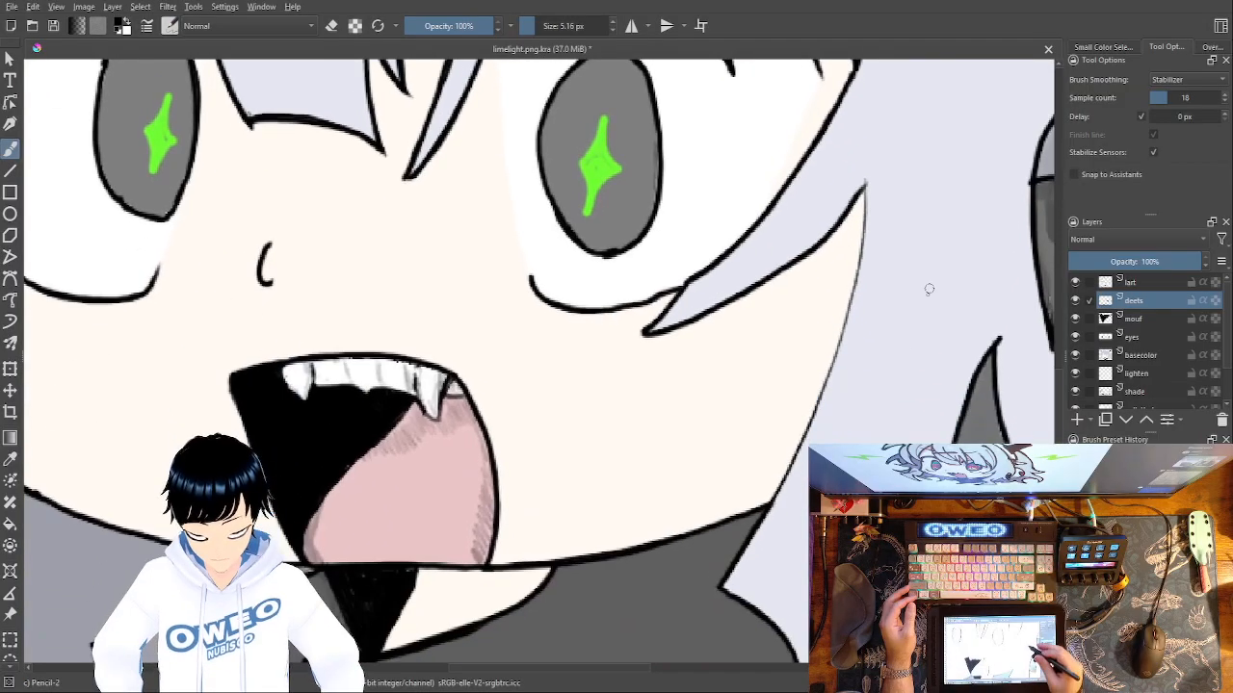
{"action": "left_click_drag", "start_coordinate": [865, 208], "coordinate": [860, 275]}
{"action": "key", "text": "ctrl+z"}
{"action": "mouse_move", "coordinate": [864, 187]}
{"action": "left_mouse_down"}
{"action": "mouse_move", "coordinate": [830, 376]}
{"action": "mouse_move", "coordinate": [763, 508]}
{"action": "left_mouse_up"}
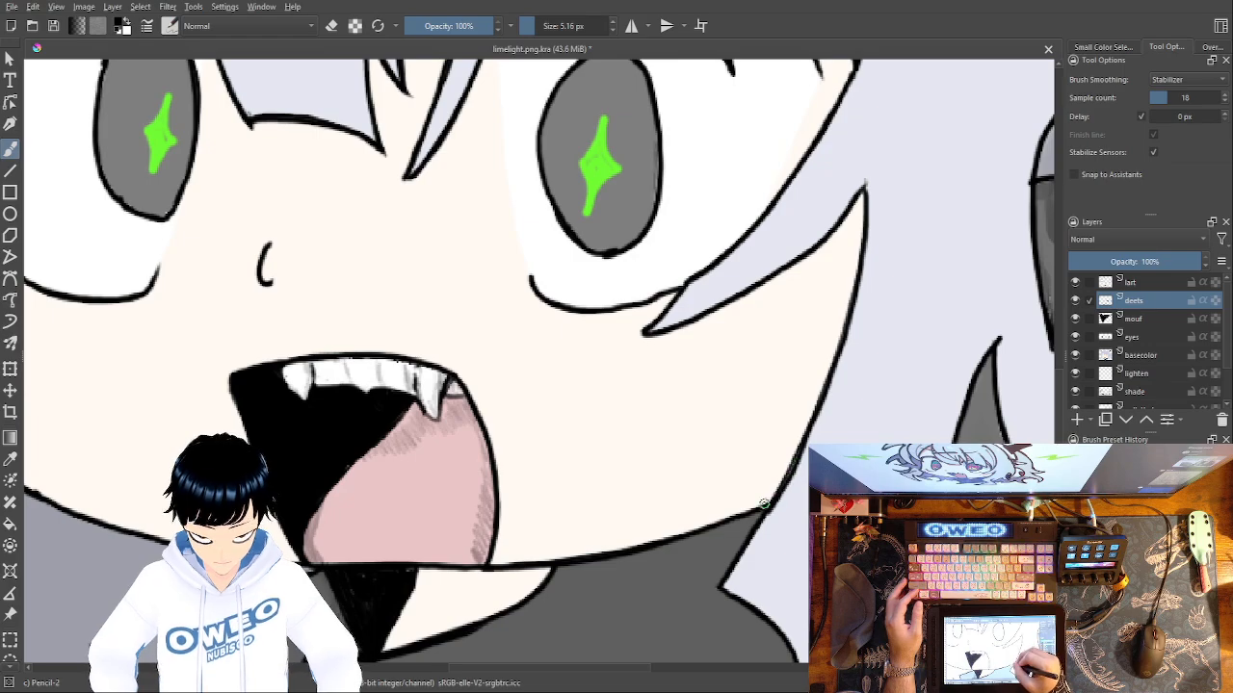
{"action": "left_click", "coordinate": [1077, 300]}
{"action": "left_click", "coordinate": [1077, 300]}
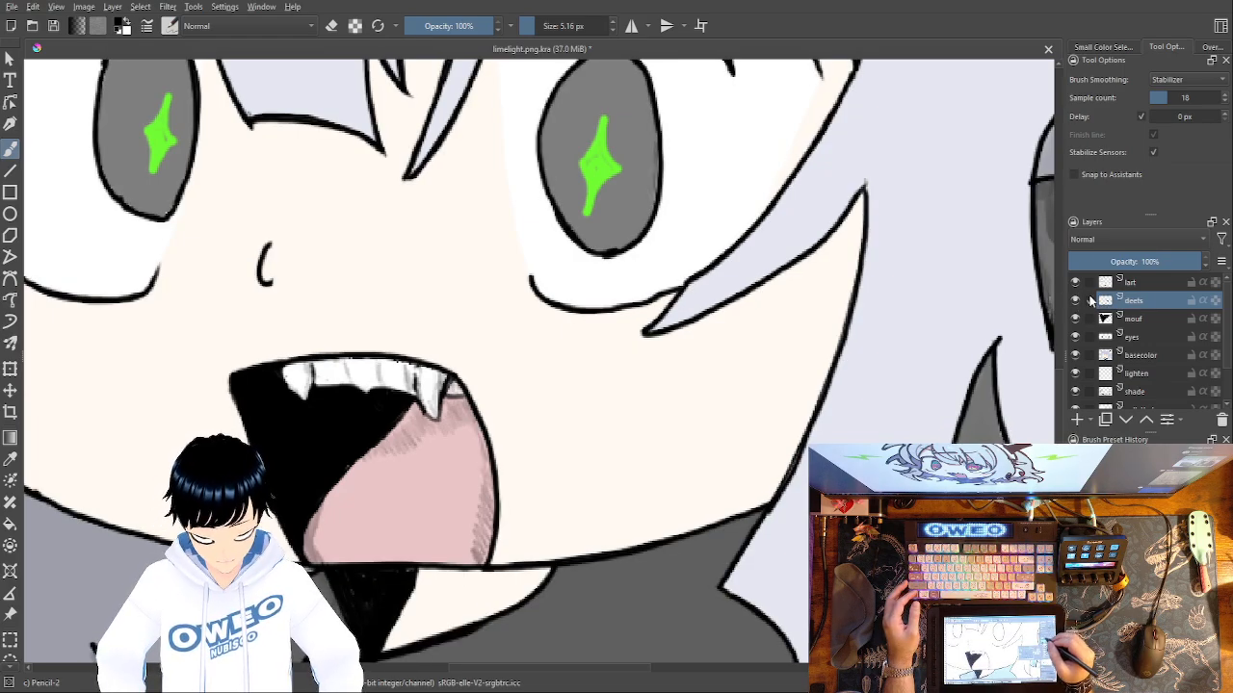
Thicken the thin hair outline between the crown and the right horn on the deets layer, and compare with that layer hidden.
{"action": "left_click", "coordinate": [1075, 302]}
{"action": "left_click", "coordinate": [1076, 301]}
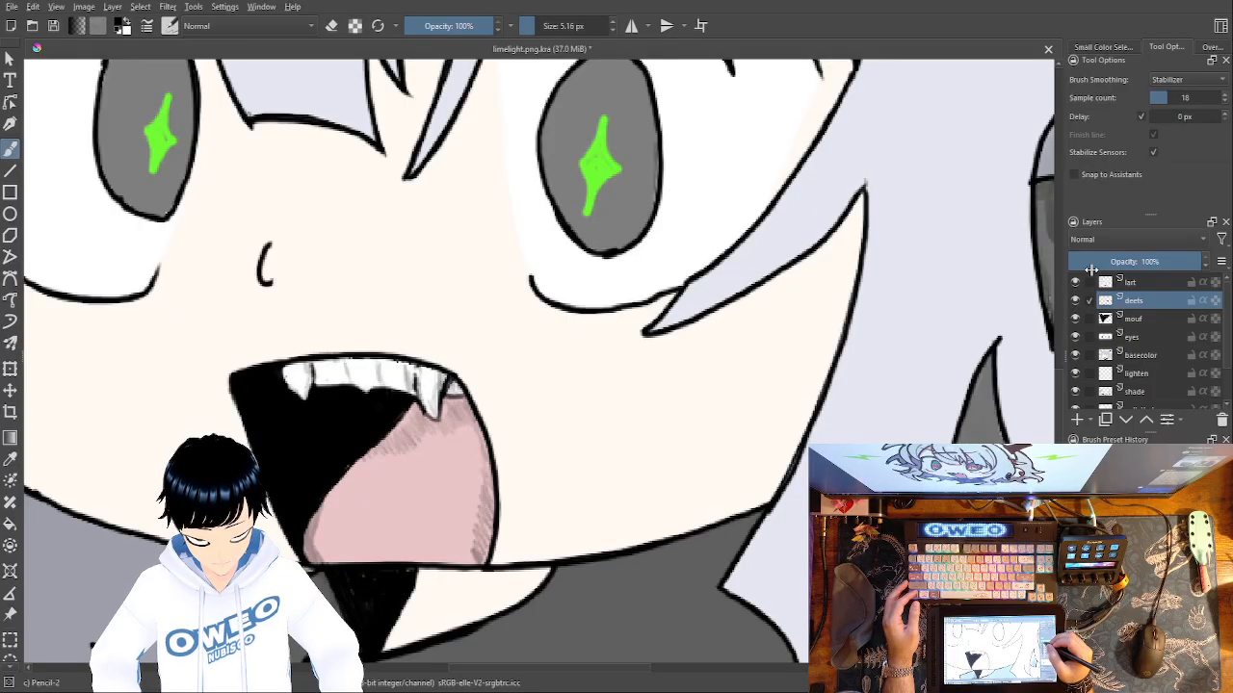
{"action": "left_click_drag", "start_coordinate": [647, 449], "coordinate": [558, 669]}
{"action": "left_click_drag", "start_coordinate": [707, 325], "coordinate": [633, 560]}
{"action": "mouse_move", "coordinate": [674, 380]}
{"action": "left_mouse_down"}
{"action": "mouse_move", "coordinate": [603, 600]}
{"action": "mouse_move", "coordinate": [586, 556]}
{"action": "left_mouse_up"}
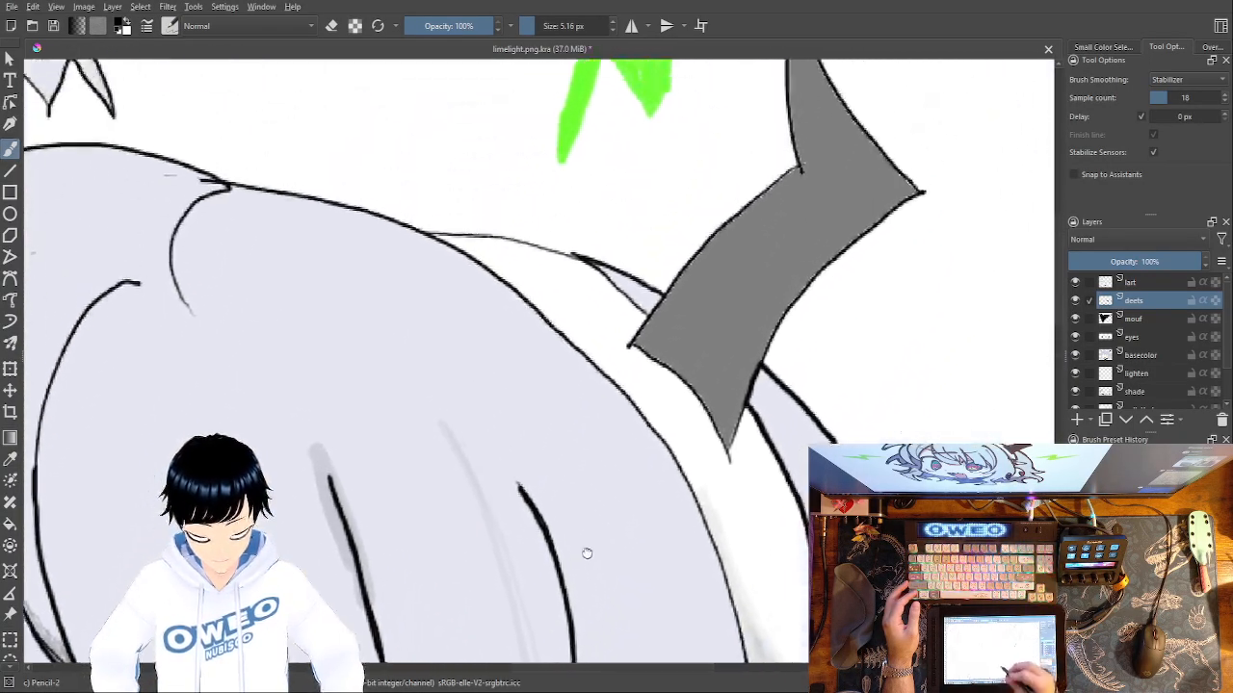
{"action": "left_click_drag", "start_coordinate": [695, 481], "coordinate": [658, 581]}
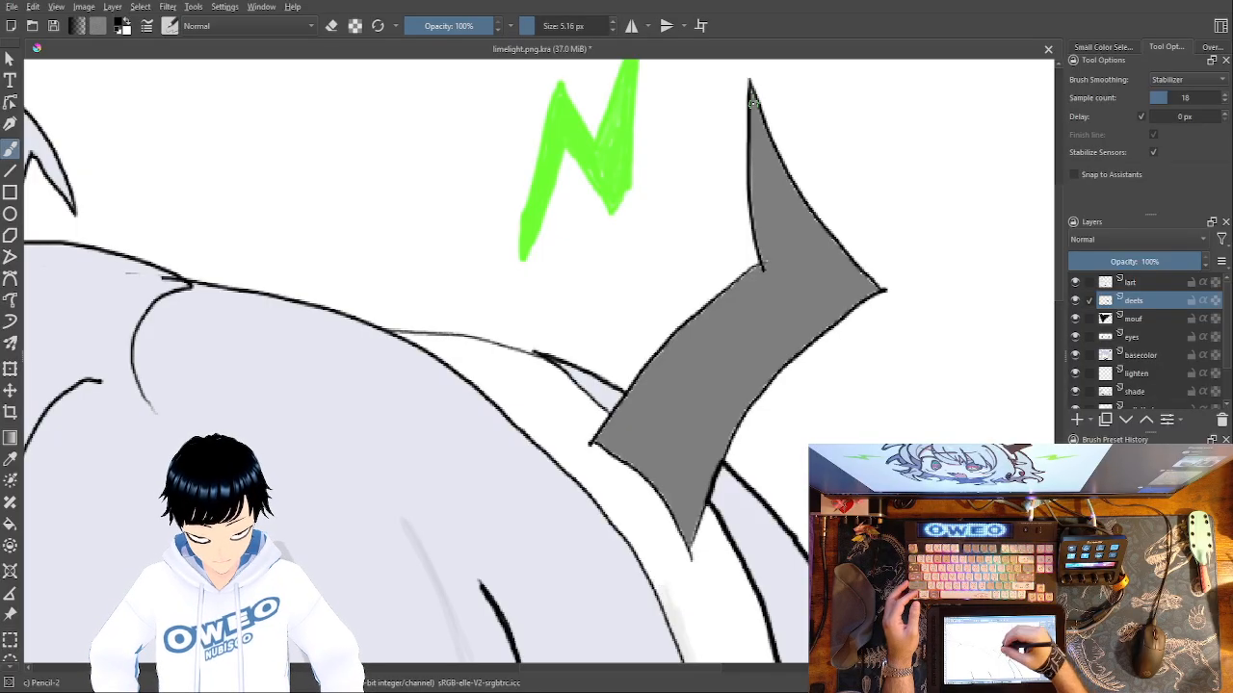
{"action": "mouse_move", "coordinate": [542, 356]}
{"action": "left_mouse_down"}
{"action": "mouse_move", "coordinate": [612, 432]}
{"action": "mouse_move", "coordinate": [551, 360]}
{"action": "mouse_move", "coordinate": [445, 335]}
{"action": "left_mouse_up"}
{"action": "key", "text": "ctrl+z"}
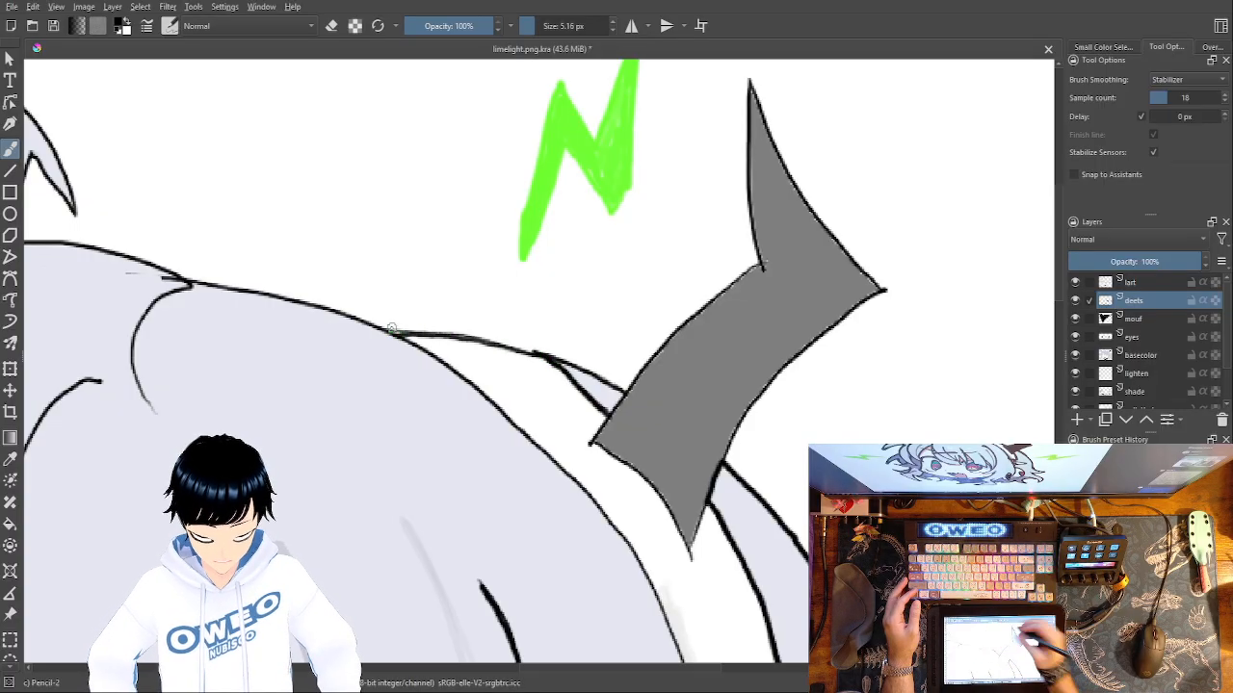
{"action": "left_click", "coordinate": [1075, 301]}
{"action": "left_click", "coordinate": [1075, 301]}
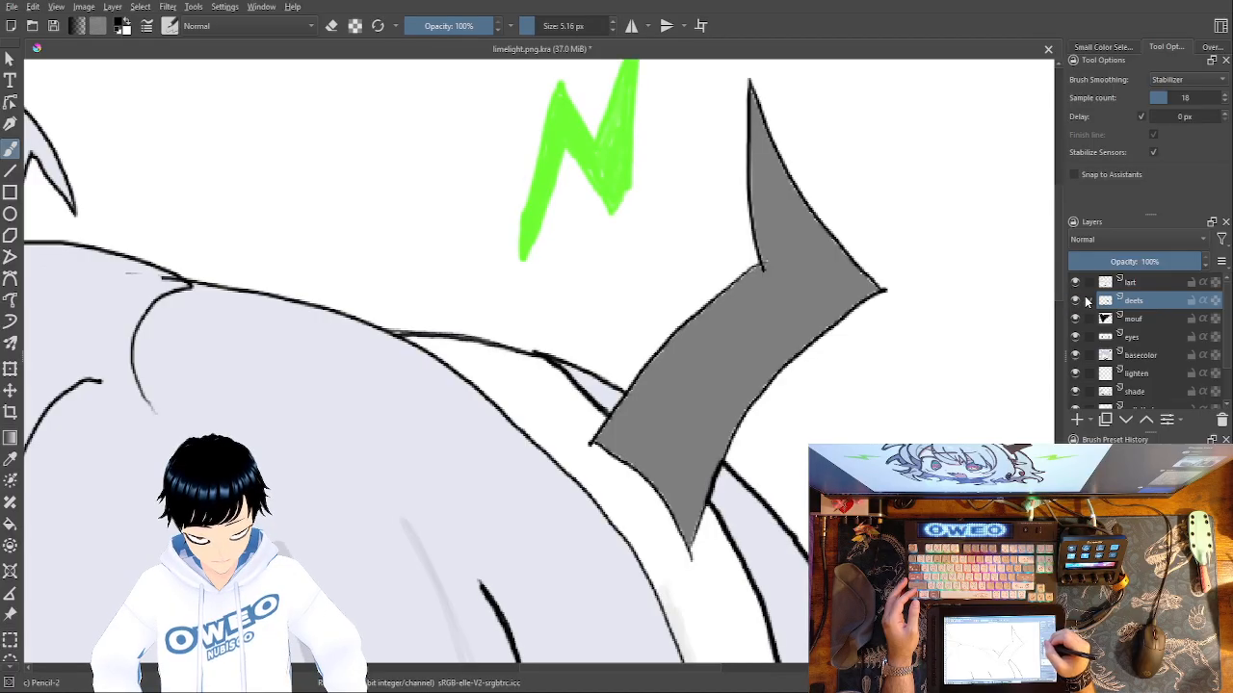
{"action": "left_click", "coordinate": [1075, 300]}
{"action": "left_click", "coordinate": [1075, 301]}
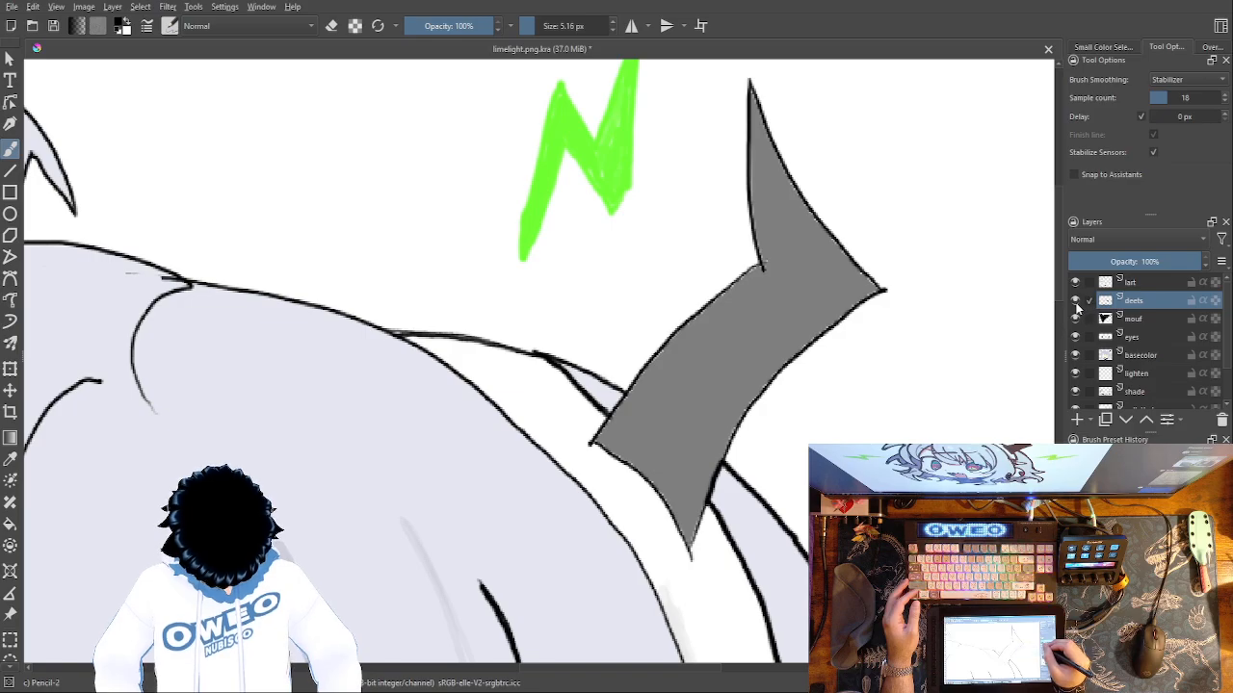
Thicken the crown outline right of the parting and retrace the short curl that hangs from the same junction.
{"action": "left_click_drag", "start_coordinate": [458, 551], "coordinate": [919, 608]}
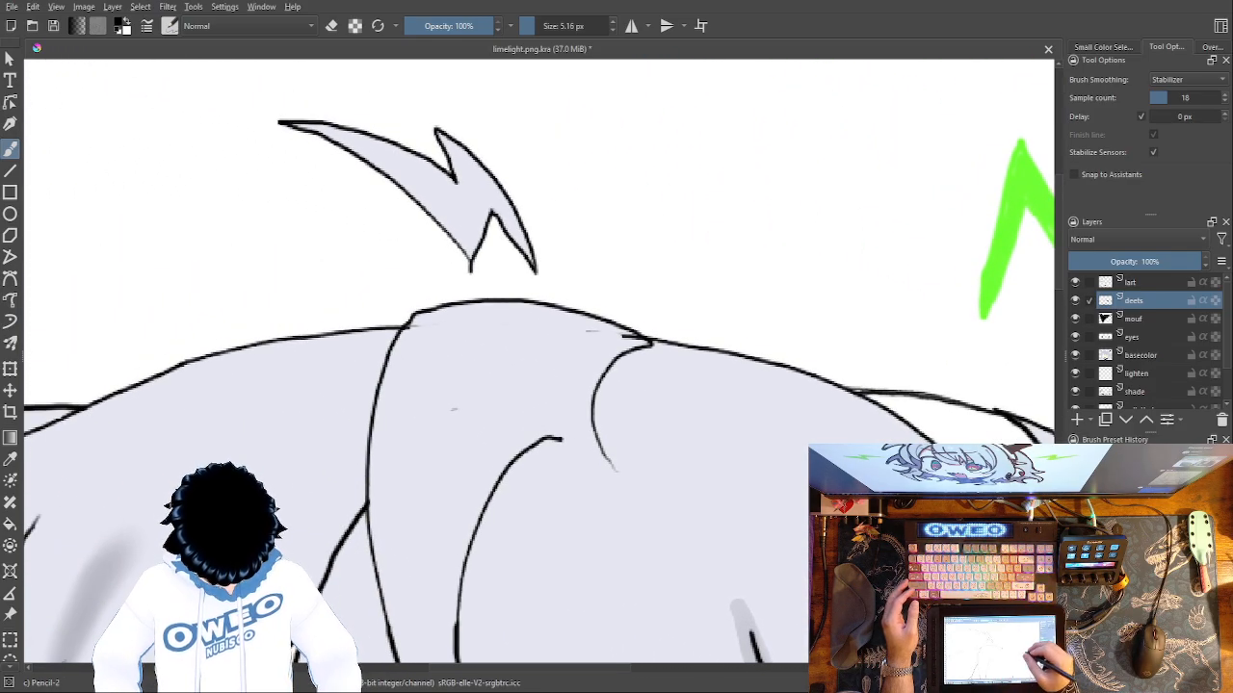
{"action": "mouse_move", "coordinate": [838, 385]}
{"action": "left_mouse_down"}
{"action": "mouse_move", "coordinate": [642, 335]}
{"action": "mouse_move", "coordinate": [596, 386]}
{"action": "mouse_move", "coordinate": [590, 425]}
{"action": "mouse_move", "coordinate": [606, 462]}
{"action": "mouse_move", "coordinate": [592, 411]}
{"action": "mouse_move", "coordinate": [604, 369]}
{"action": "mouse_move", "coordinate": [658, 342]}
{"action": "left_mouse_up"}
{"action": "key", "text": "ctrl+z"}
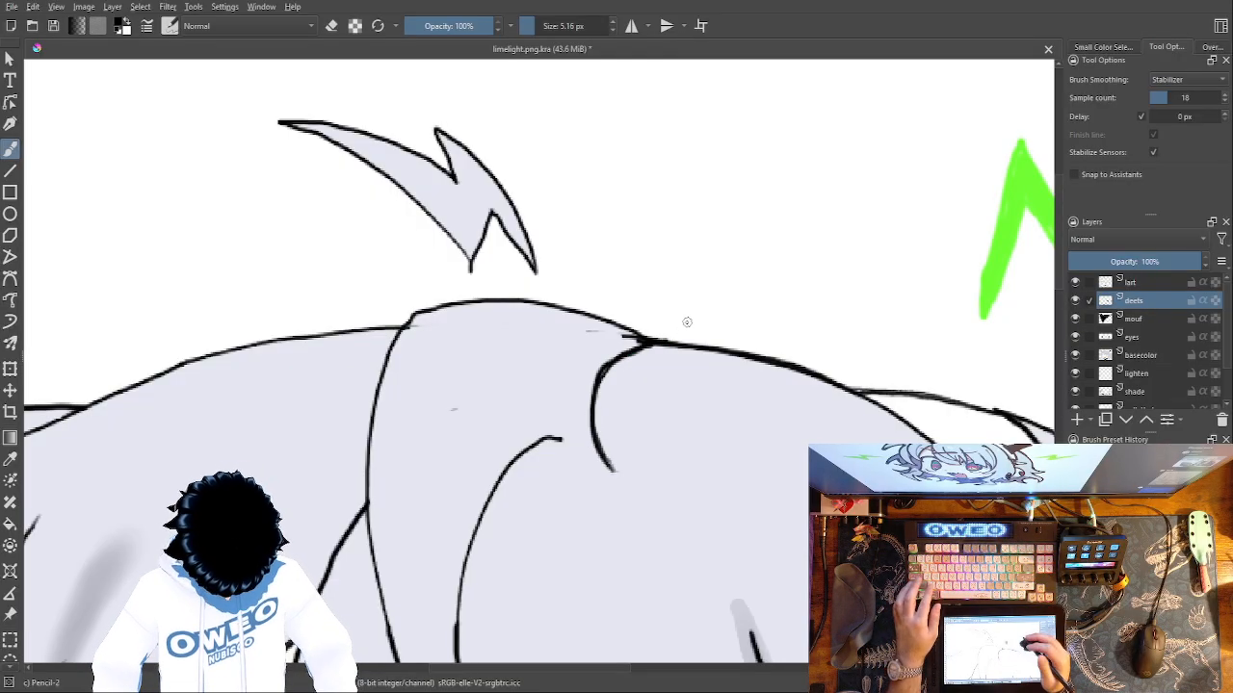
{"action": "key", "text": "ctrl+z"}
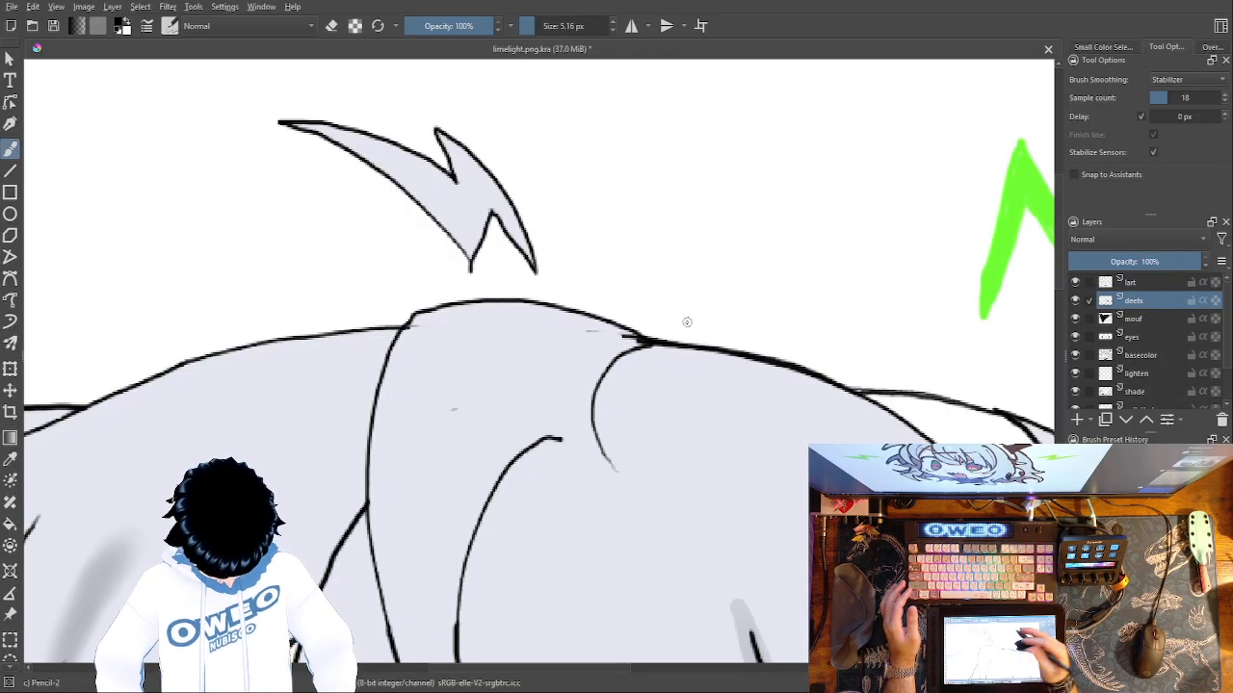
{"action": "mouse_move", "coordinate": [647, 345]}
{"action": "left_mouse_down"}
{"action": "mouse_move", "coordinate": [595, 389]}
{"action": "mouse_move", "coordinate": [592, 431]}
{"action": "mouse_move", "coordinate": [611, 463]}
{"action": "left_mouse_up"}
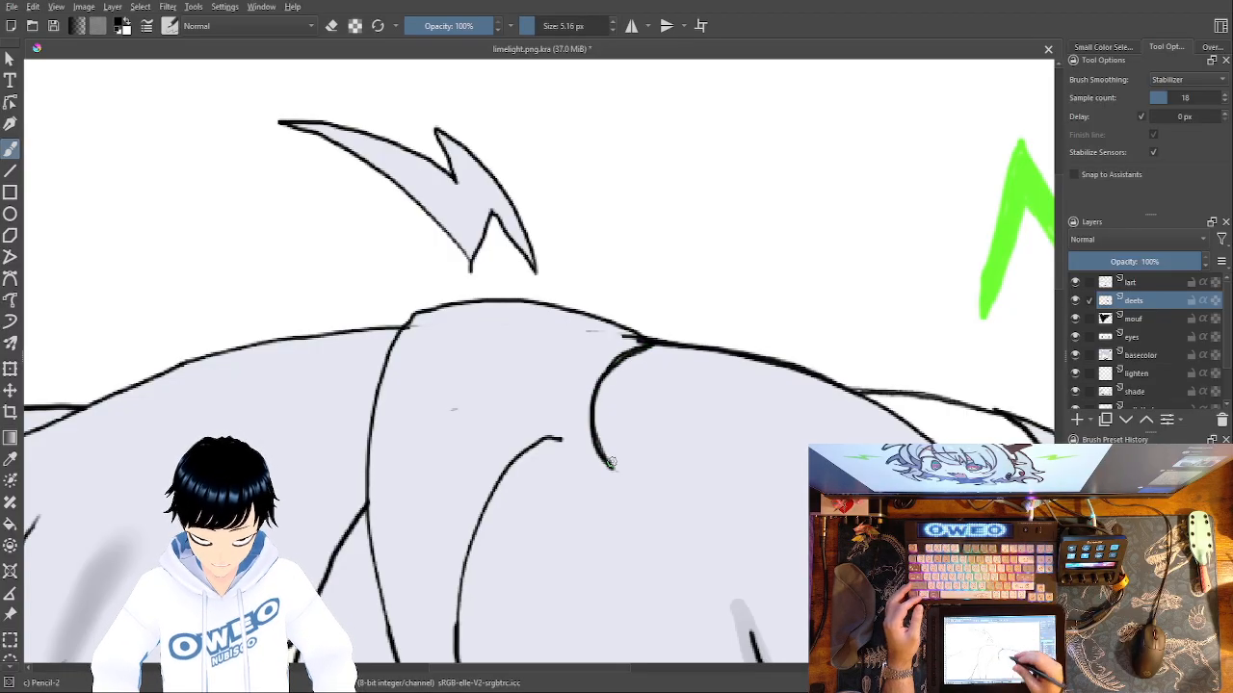
Retrace the inner and outer curved edges of the large central bang from the crown downward.
{"action": "mouse_move", "coordinate": [676, 360]}
{"action": "left_mouse_down"}
{"action": "mouse_move", "coordinate": [870, 152]}
{"action": "mouse_move", "coordinate": [849, 135]}
{"action": "left_mouse_up"}
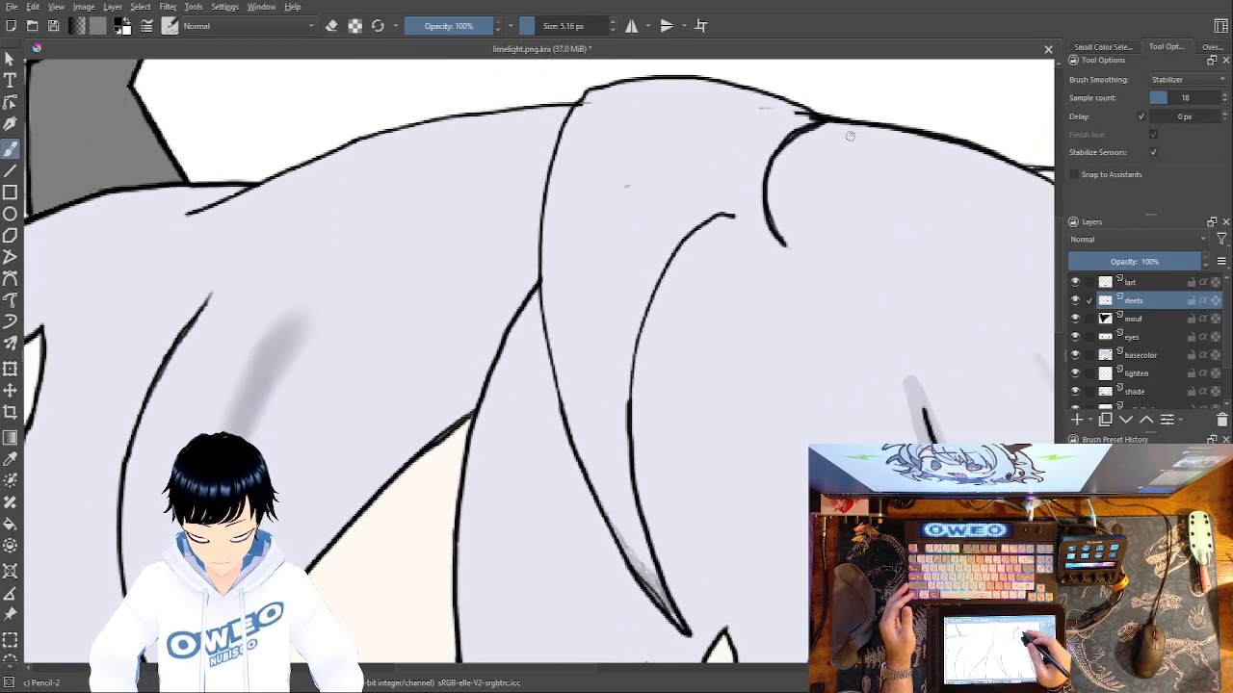
{"action": "mouse_move", "coordinate": [718, 218]}
{"action": "left_mouse_down"}
{"action": "mouse_move", "coordinate": [639, 328]}
{"action": "mouse_move", "coordinate": [627, 409]}
{"action": "mouse_move", "coordinate": [665, 266]}
{"action": "mouse_move", "coordinate": [745, 205]}
{"action": "mouse_move", "coordinate": [678, 248]}
{"action": "mouse_move", "coordinate": [653, 286]}
{"action": "mouse_move", "coordinate": [627, 387]}
{"action": "left_mouse_up"}
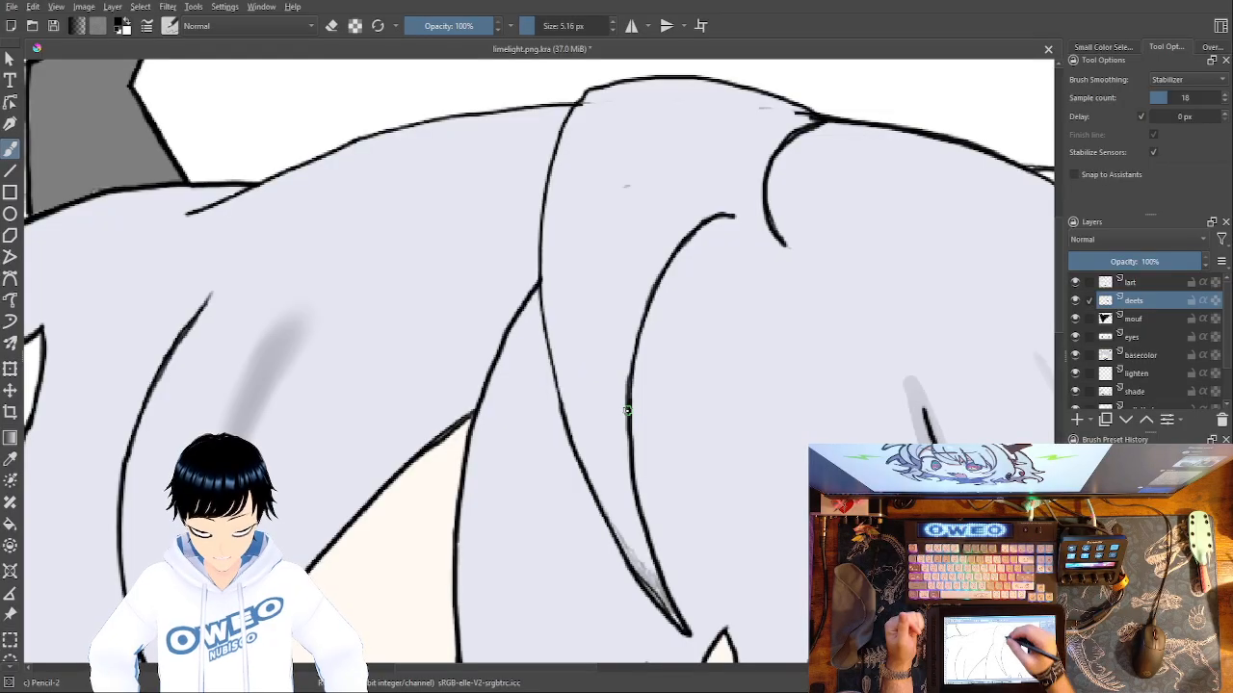
{"action": "mouse_move", "coordinate": [584, 94]}
{"action": "left_mouse_down"}
{"action": "mouse_move", "coordinate": [545, 181]}
{"action": "mouse_move", "coordinate": [540, 267]}
{"action": "mouse_move", "coordinate": [569, 417]}
{"action": "mouse_move", "coordinate": [541, 327]}
{"action": "mouse_move", "coordinate": [536, 221]}
{"action": "mouse_move", "coordinate": [542, 160]}
{"action": "mouse_move", "coordinate": [576, 100]}
{"action": "left_mouse_up"}
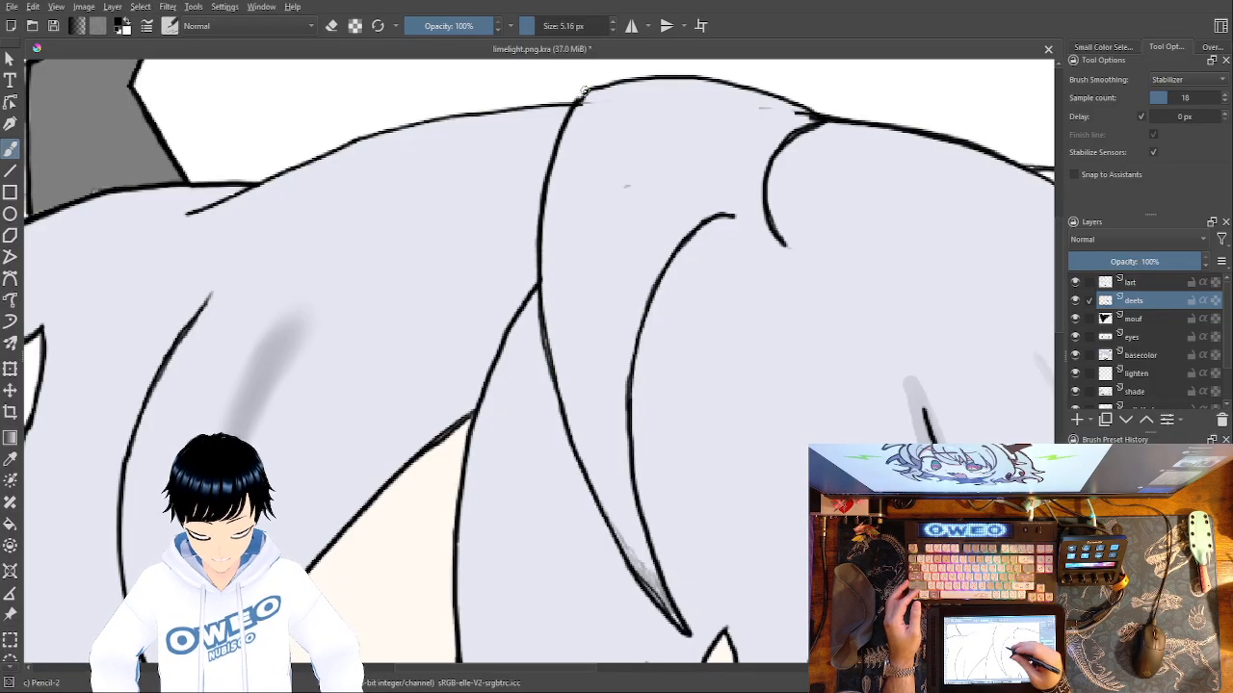
Thicken the crown outline above the central bang and continue along the left hair outline toward the left horn.
{"action": "left_click_drag", "start_coordinate": [677, 372], "coordinate": [710, 563]}
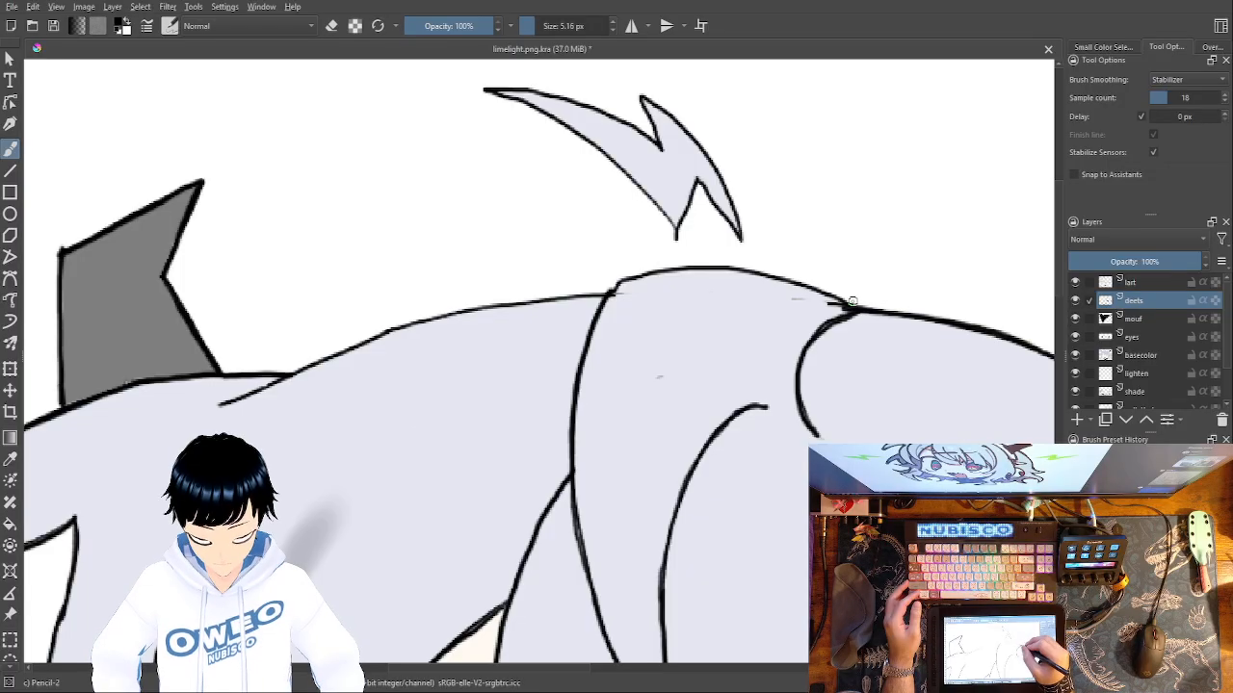
{"action": "mouse_move", "coordinate": [851, 313]}
{"action": "left_mouse_down"}
{"action": "mouse_move", "coordinate": [760, 270]}
{"action": "mouse_move", "coordinate": [691, 262]}
{"action": "mouse_move", "coordinate": [620, 287]}
{"action": "left_mouse_up"}
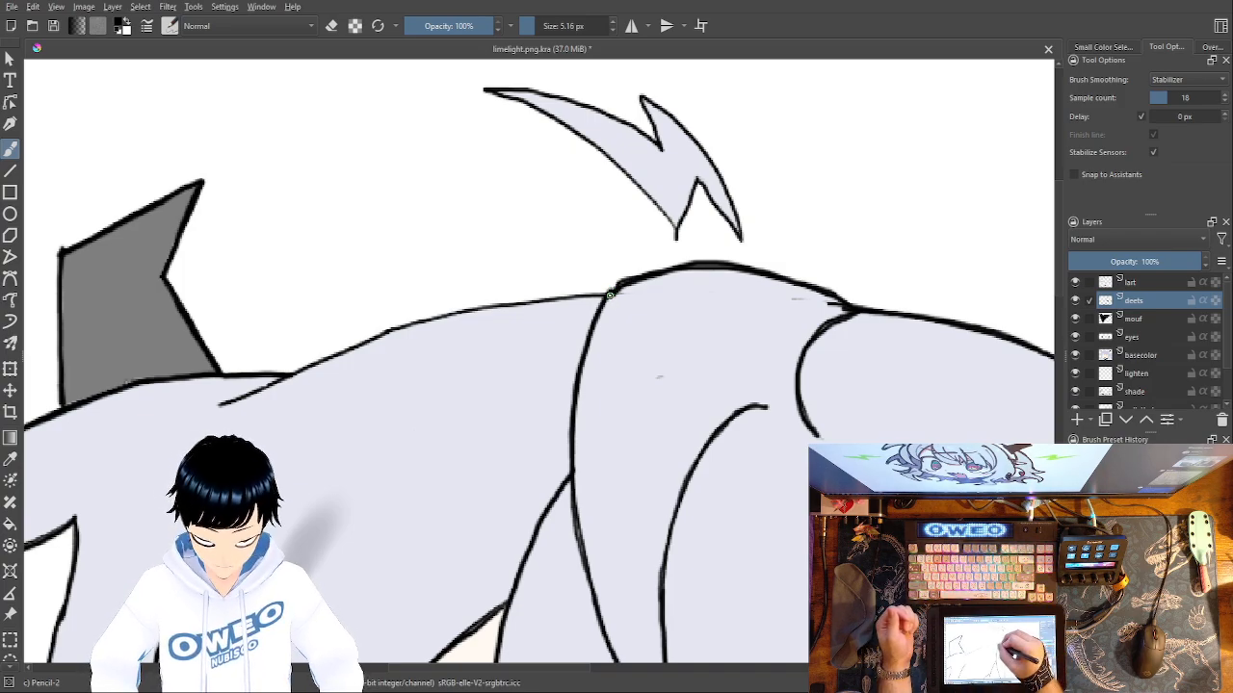
{"action": "mouse_move", "coordinate": [568, 300]}
{"action": "left_mouse_down"}
{"action": "mouse_move", "coordinate": [423, 321]}
{"action": "mouse_move", "coordinate": [228, 405]}
{"action": "left_mouse_up"}
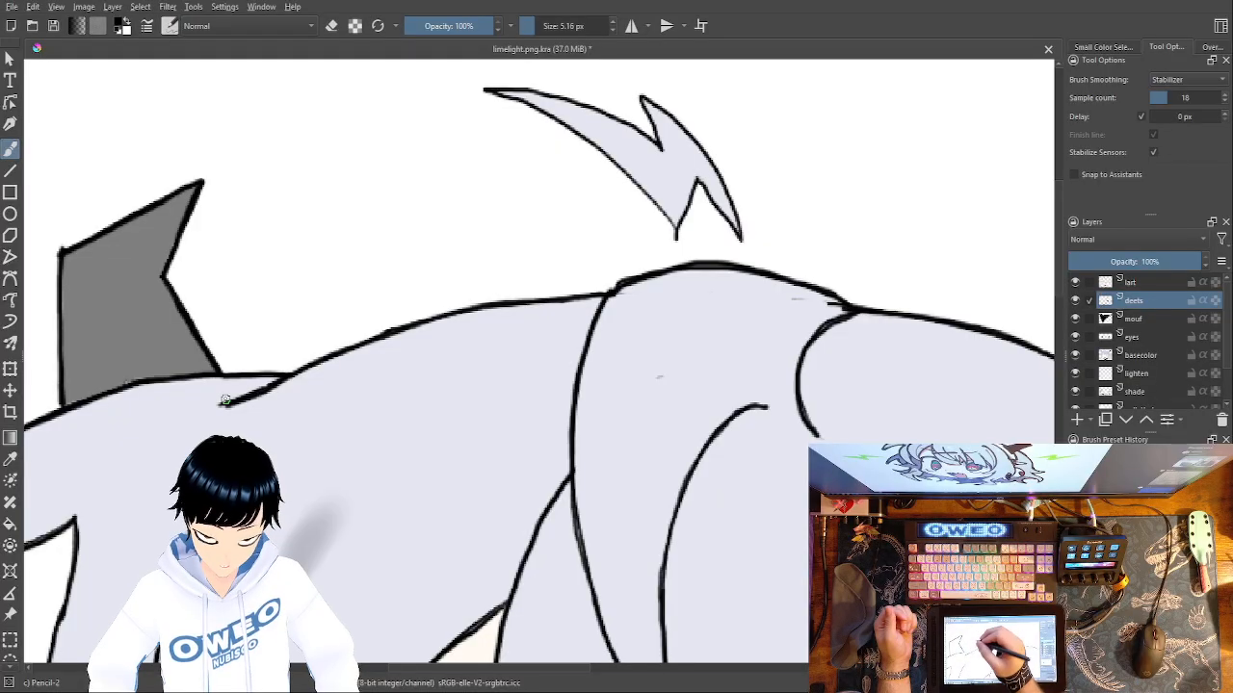
Add light grey shading along the central bang's outer edge and inside the short curl at the parting.
{"action": "mouse_move", "coordinate": [479, 445]}
{"action": "left_mouse_down"}
{"action": "mouse_move", "coordinate": [556, 375]}
{"action": "mouse_move", "coordinate": [845, 267]}
{"action": "mouse_move", "coordinate": [542, 385]}
{"action": "left_mouse_up"}
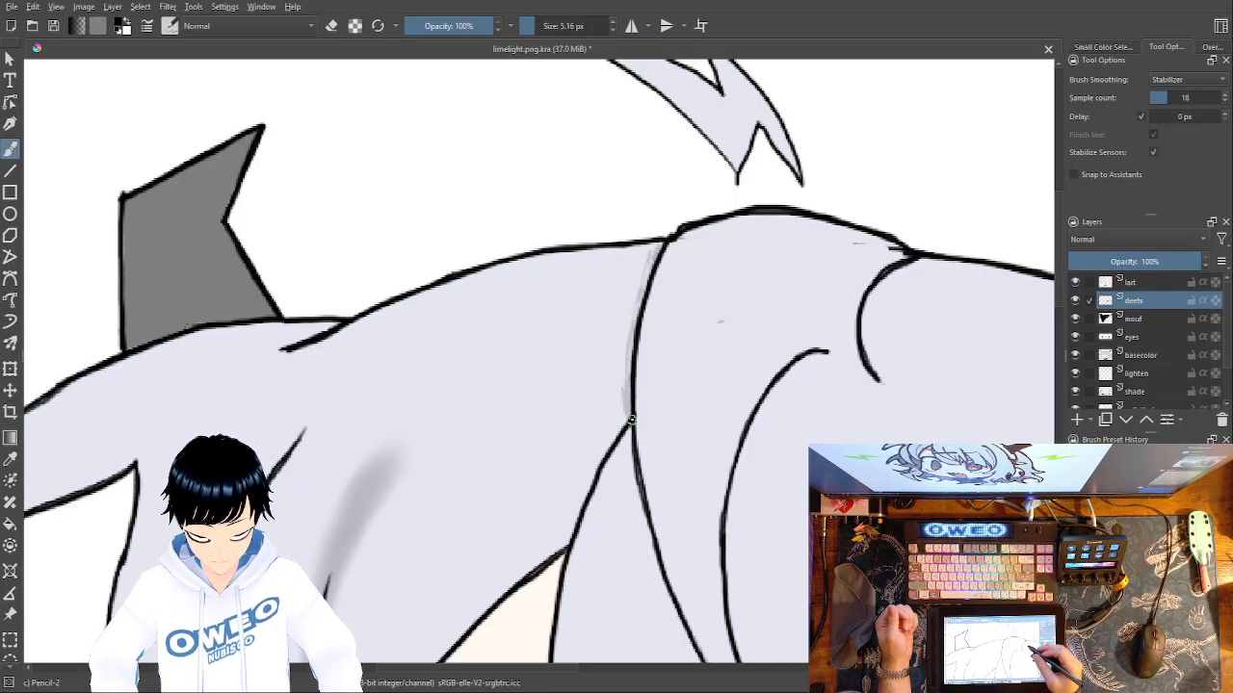
{"action": "mouse_move", "coordinate": [864, 311]}
{"action": "left_mouse_down"}
{"action": "mouse_move", "coordinate": [895, 269]}
{"action": "mouse_move", "coordinate": [870, 307]}
{"action": "mouse_move", "coordinate": [876, 361]}
{"action": "left_mouse_up"}
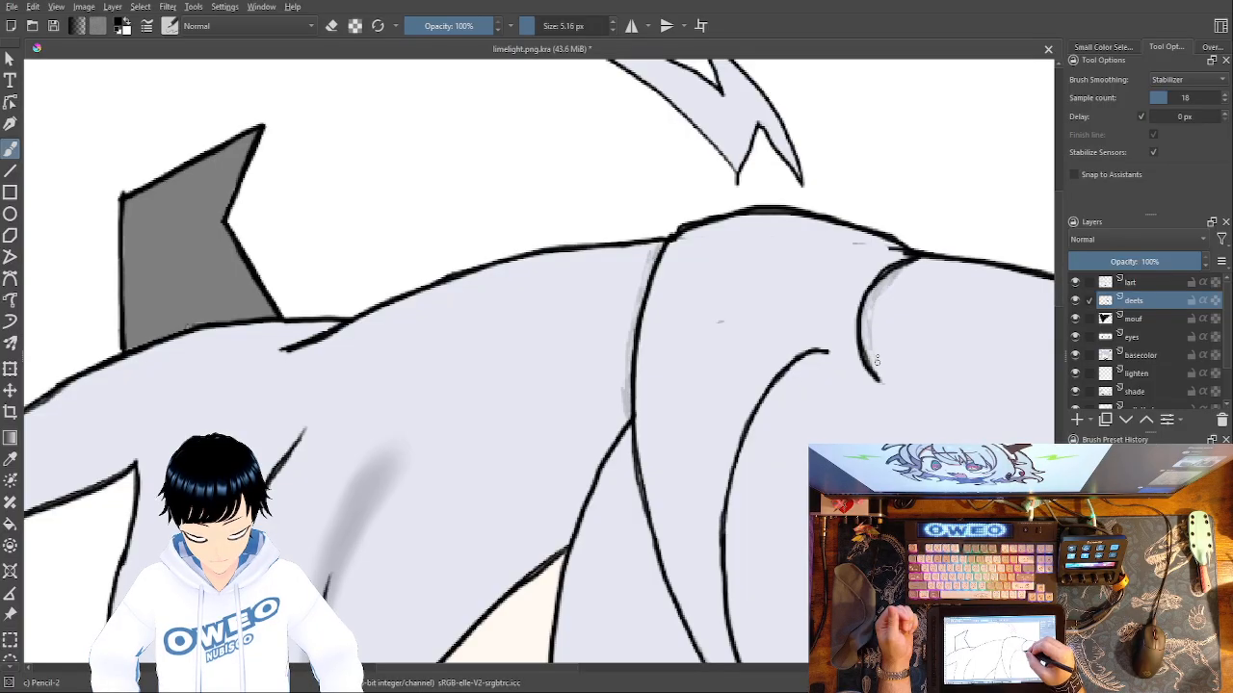
{"action": "left_click_drag", "start_coordinate": [866, 317], "coordinate": [875, 370]}
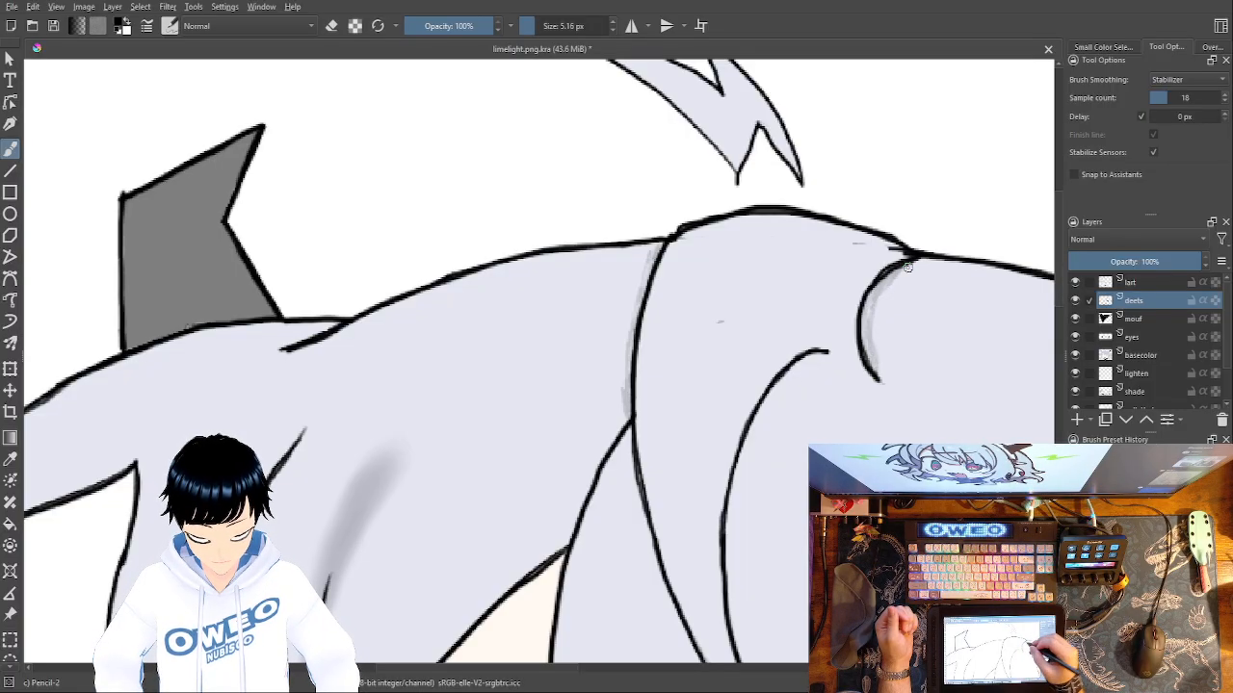
Thicken the whole outline of the floating hair tuft above the crown, including its notches and tips.
{"action": "left_click_drag", "start_coordinate": [672, 440], "coordinate": [547, 627]}
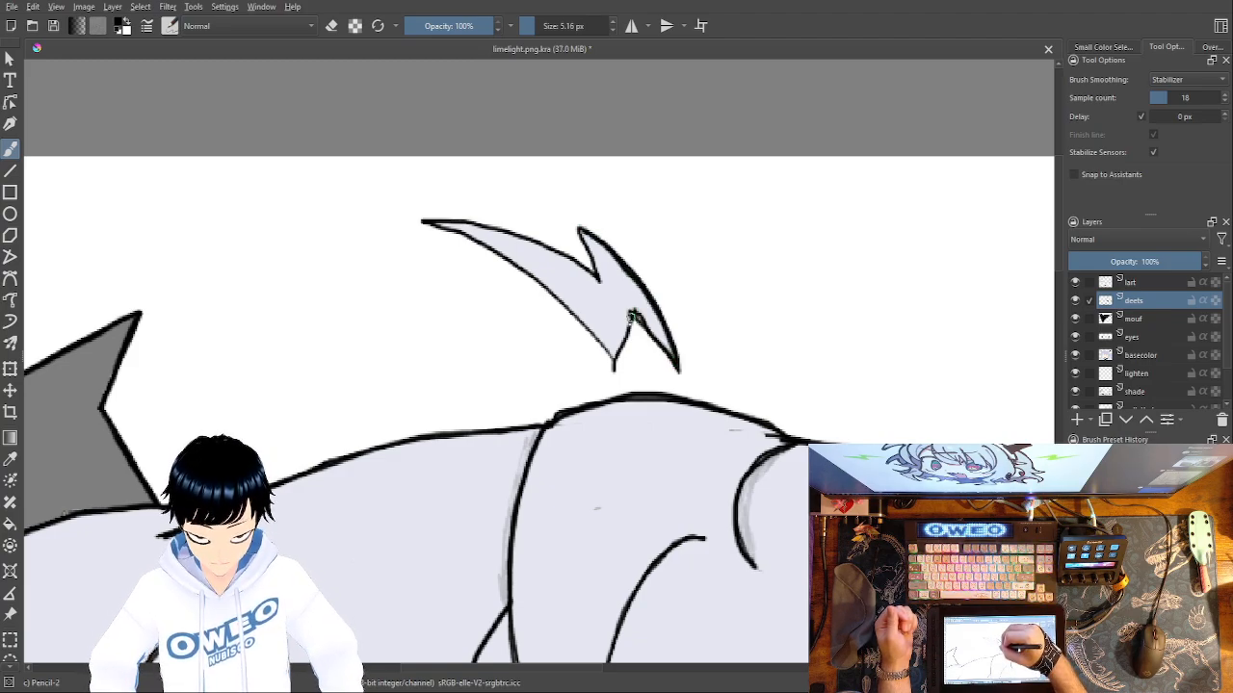
{"action": "mouse_move", "coordinate": [431, 224]}
{"action": "left_mouse_down"}
{"action": "mouse_move", "coordinate": [523, 274]}
{"action": "mouse_move", "coordinate": [614, 368]}
{"action": "left_mouse_up"}
{"action": "mouse_move", "coordinate": [581, 231]}
{"action": "left_mouse_down"}
{"action": "mouse_move", "coordinate": [570, 261]}
{"action": "mouse_move", "coordinate": [595, 281]}
{"action": "mouse_move", "coordinate": [537, 243]}
{"action": "mouse_move", "coordinate": [424, 221]}
{"action": "left_mouse_up"}
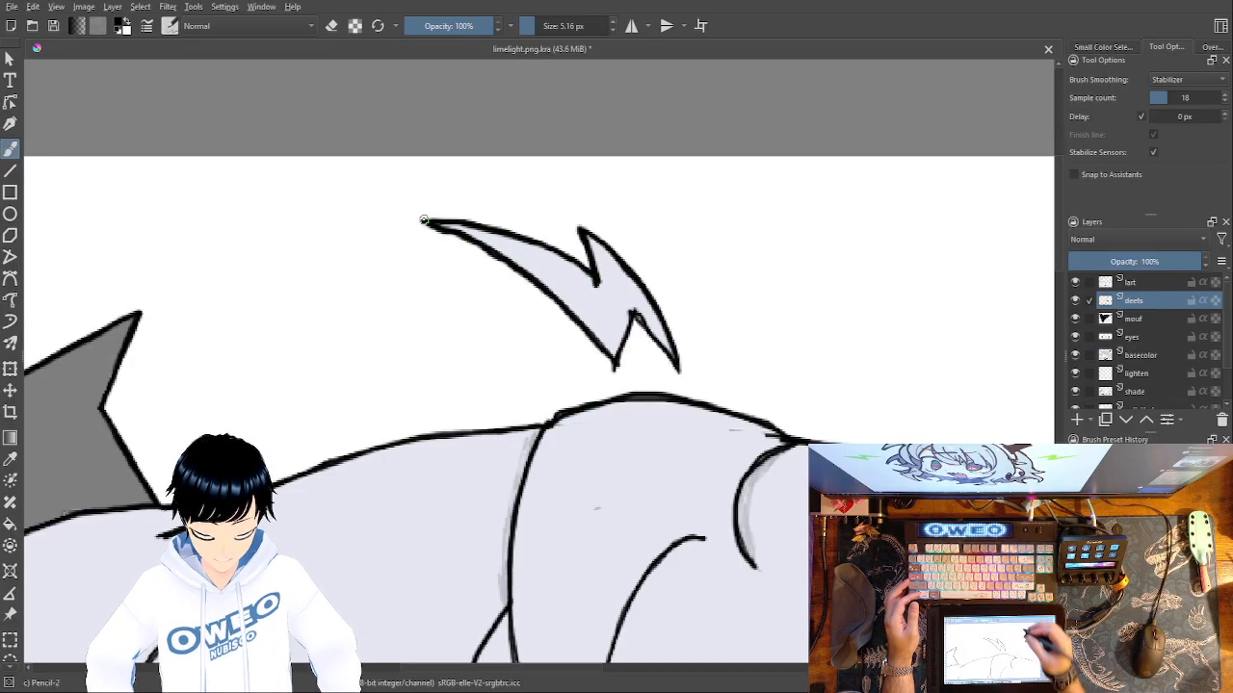
{"action": "left_click_drag", "start_coordinate": [768, 486], "coordinate": [334, 344]}
{"action": "left_click_drag", "start_coordinate": [715, 444], "coordinate": [634, 417]}
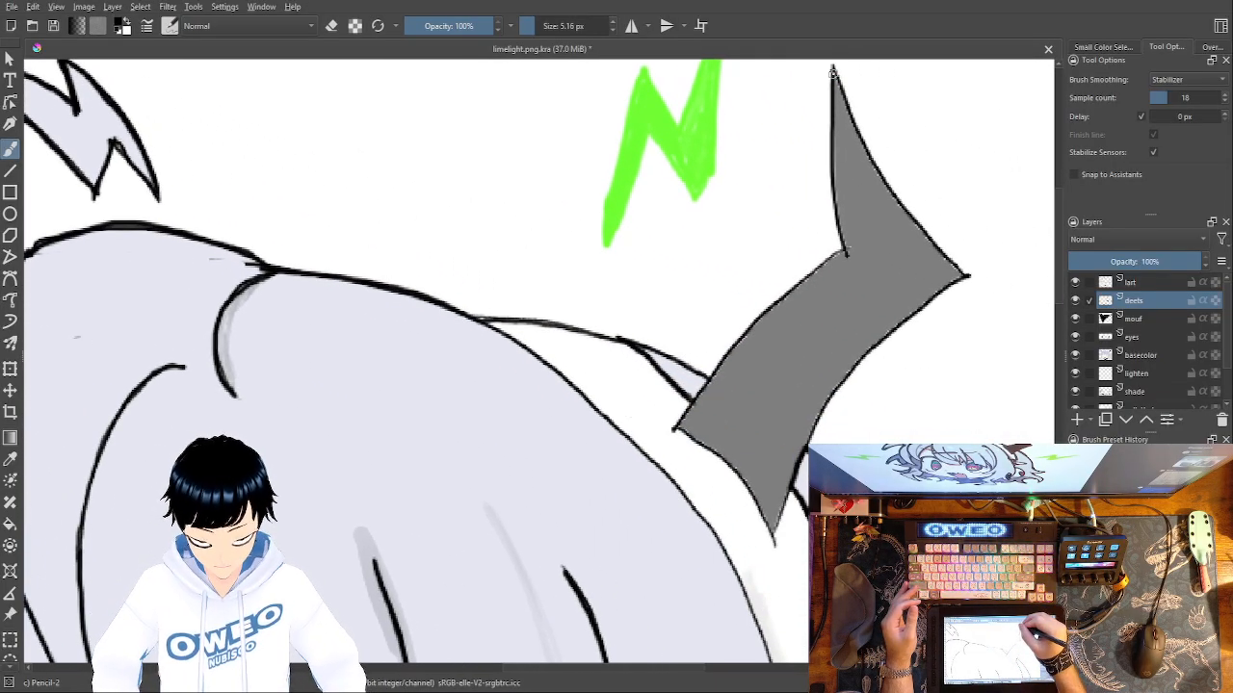
{"action": "mouse_move", "coordinate": [832, 72]}
{"action": "left_mouse_down"}
{"action": "mouse_move", "coordinate": [841, 255]}
{"action": "mouse_move", "coordinate": [738, 344]}
{"action": "mouse_move", "coordinate": [674, 427]}
{"action": "left_mouse_up"}
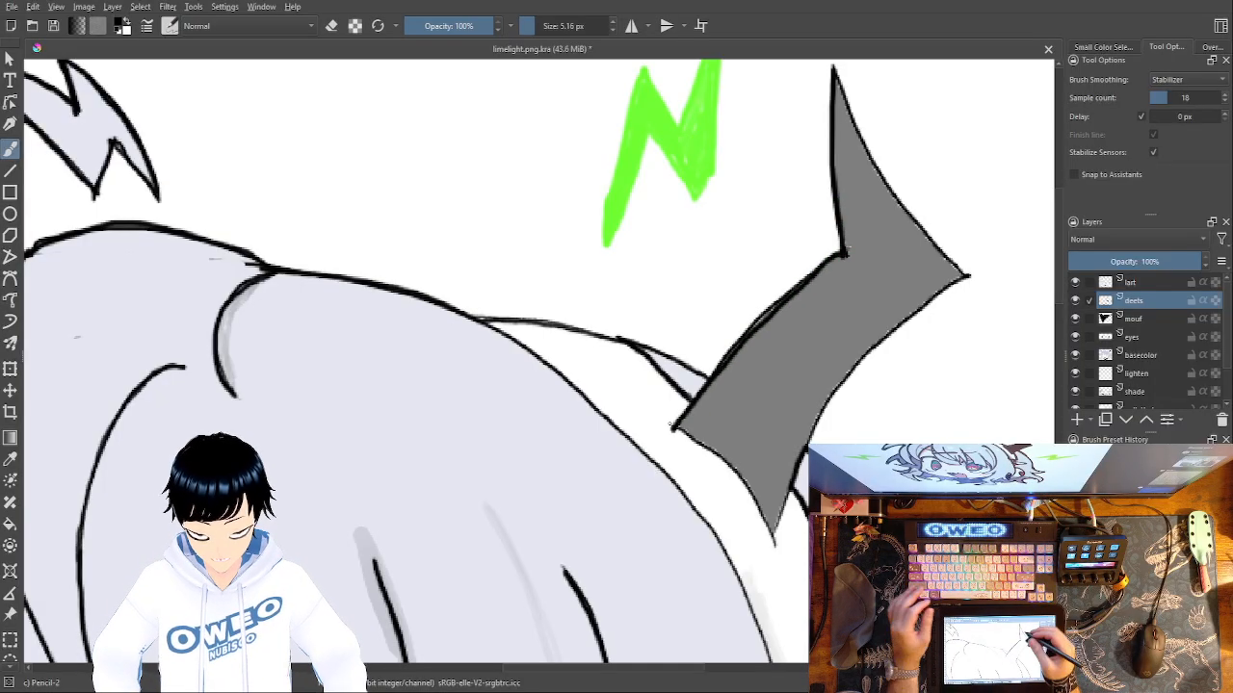
{"action": "key", "text": "ctrl+z"}
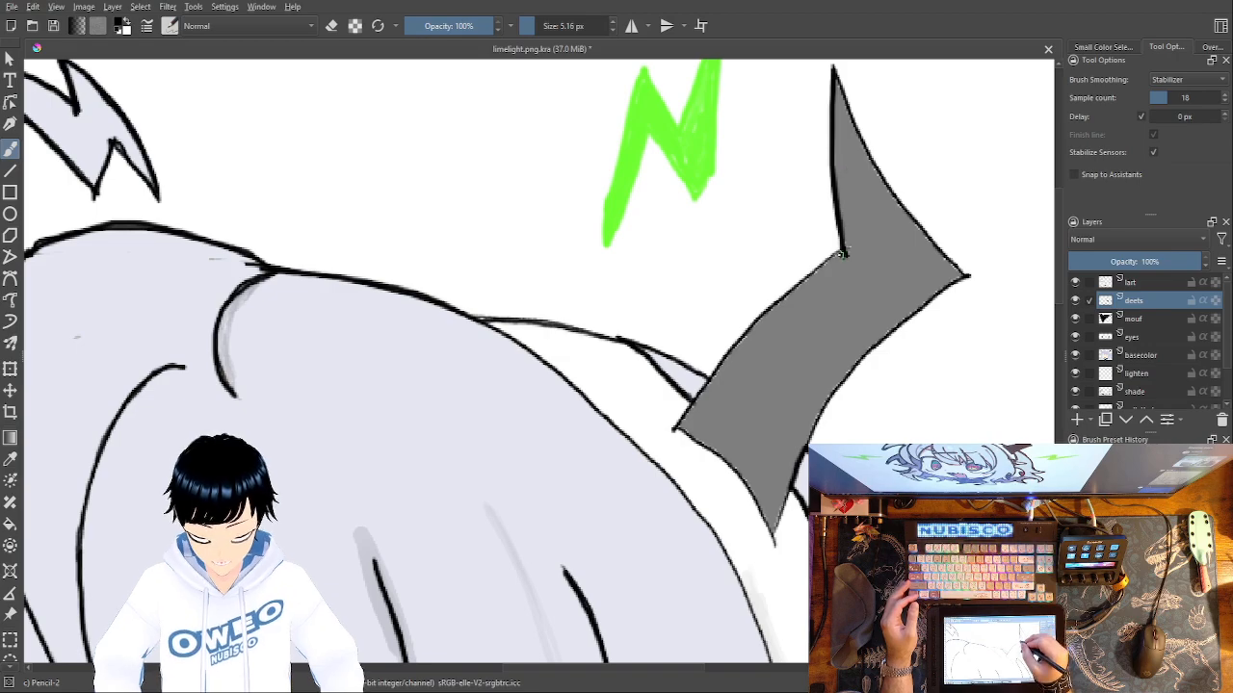
{"action": "mouse_move", "coordinate": [832, 260]}
{"action": "left_mouse_down"}
{"action": "mouse_move", "coordinate": [745, 335]}
{"action": "mouse_move", "coordinate": [674, 433]}
{"action": "left_mouse_up"}
{"action": "key", "text": "ctrl+z"}
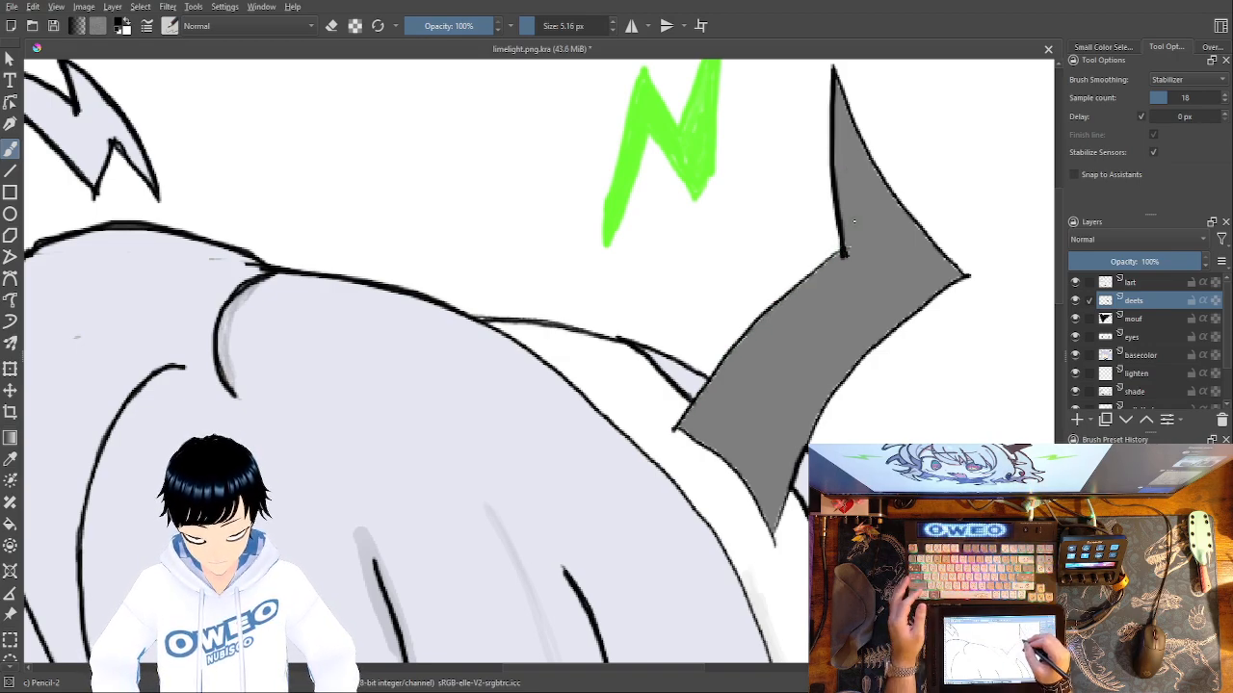
{"action": "key", "text": "ctrl+z"}
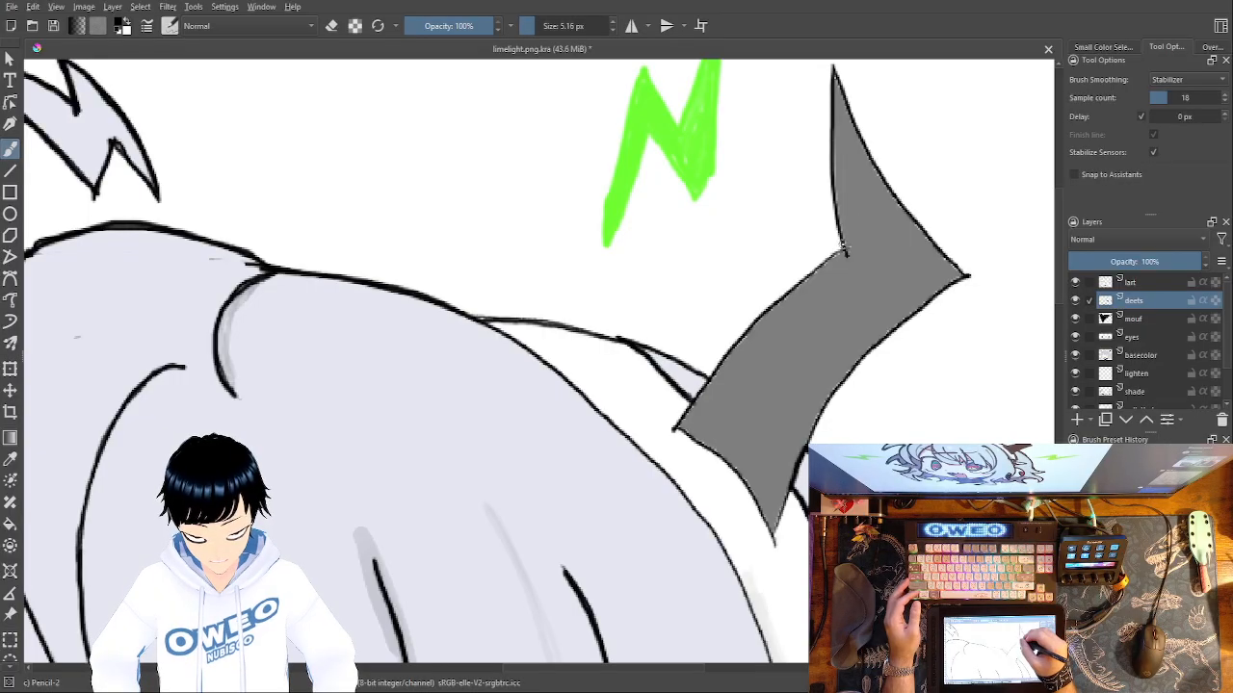
{"action": "left_click_drag", "start_coordinate": [838, 252], "coordinate": [685, 397]}
{"action": "left_click_drag", "start_coordinate": [841, 251], "coordinate": [674, 427]}
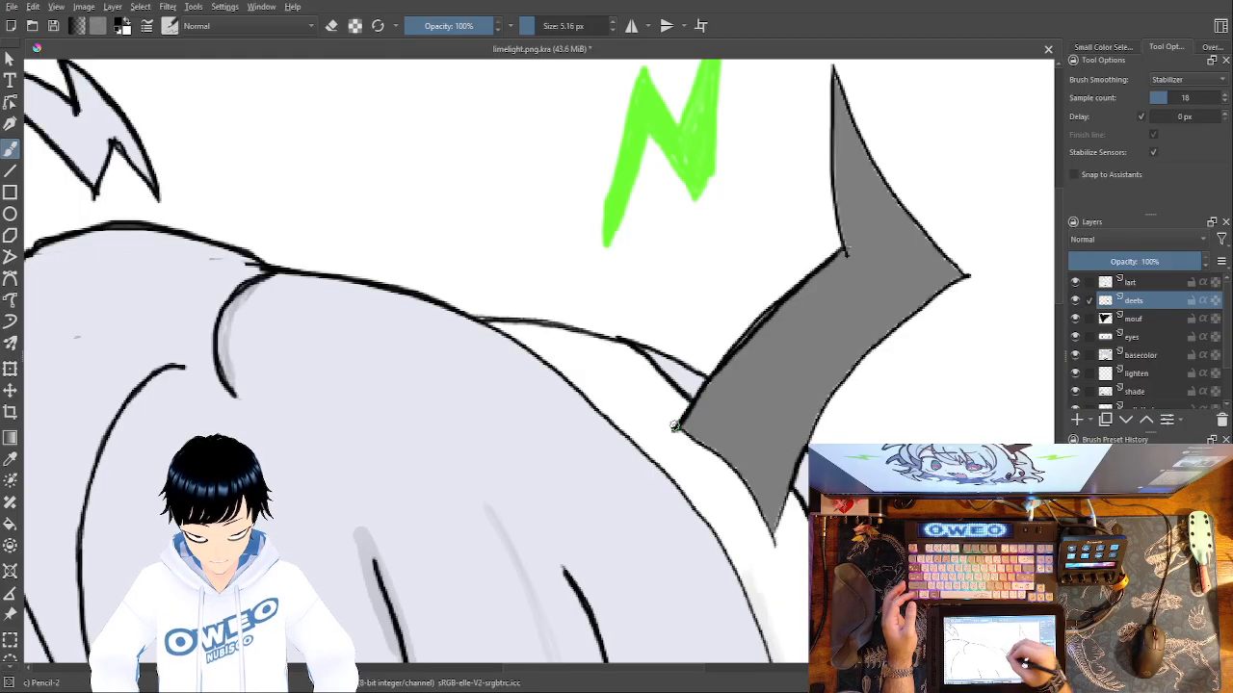
{"action": "key", "text": "ctrl+z"}
Zoom in and thicken the right horn's lower-left edge and the curved base edge down to the pointed bottom tip.
{"action": "key", "text": "ctrl+plus"}
{"action": "key", "text": "ctrl+plus"}
{"action": "key", "text": "ctrl+plus"}
{"action": "key", "text": "ctrl+plus"}
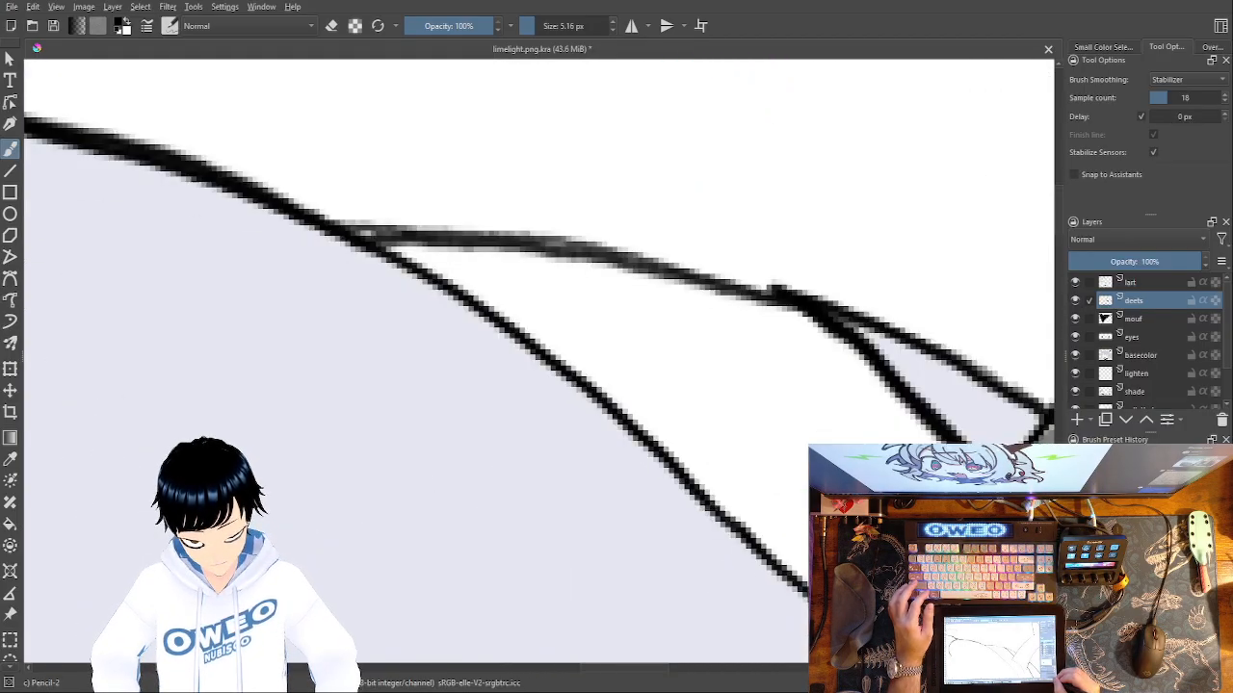
{"action": "left_click_drag", "start_coordinate": [630, 559], "coordinate": [103, 532]}
{"action": "left_click_drag", "start_coordinate": [627, 504], "coordinate": [395, 590]}
{"action": "mouse_move", "coordinate": [867, 69]}
{"action": "left_mouse_down"}
{"action": "mouse_move", "coordinate": [724, 185]}
{"action": "mouse_move", "coordinate": [612, 301]}
{"action": "mouse_move", "coordinate": [366, 621]}
{"action": "left_mouse_up"}
{"action": "left_click_drag", "start_coordinate": [640, 334], "coordinate": [765, 80]}
{"action": "mouse_move", "coordinate": [479, 377]}
{"action": "left_mouse_down"}
{"action": "mouse_move", "coordinate": [440, 430]}
{"action": "mouse_move", "coordinate": [560, 498]}
{"action": "mouse_move", "coordinate": [721, 633]}
{"action": "left_mouse_up"}
{"action": "left_click_drag", "start_coordinate": [736, 425], "coordinate": [553, 184]}
{"action": "left_click_drag", "start_coordinate": [544, 398], "coordinate": [655, 609]}
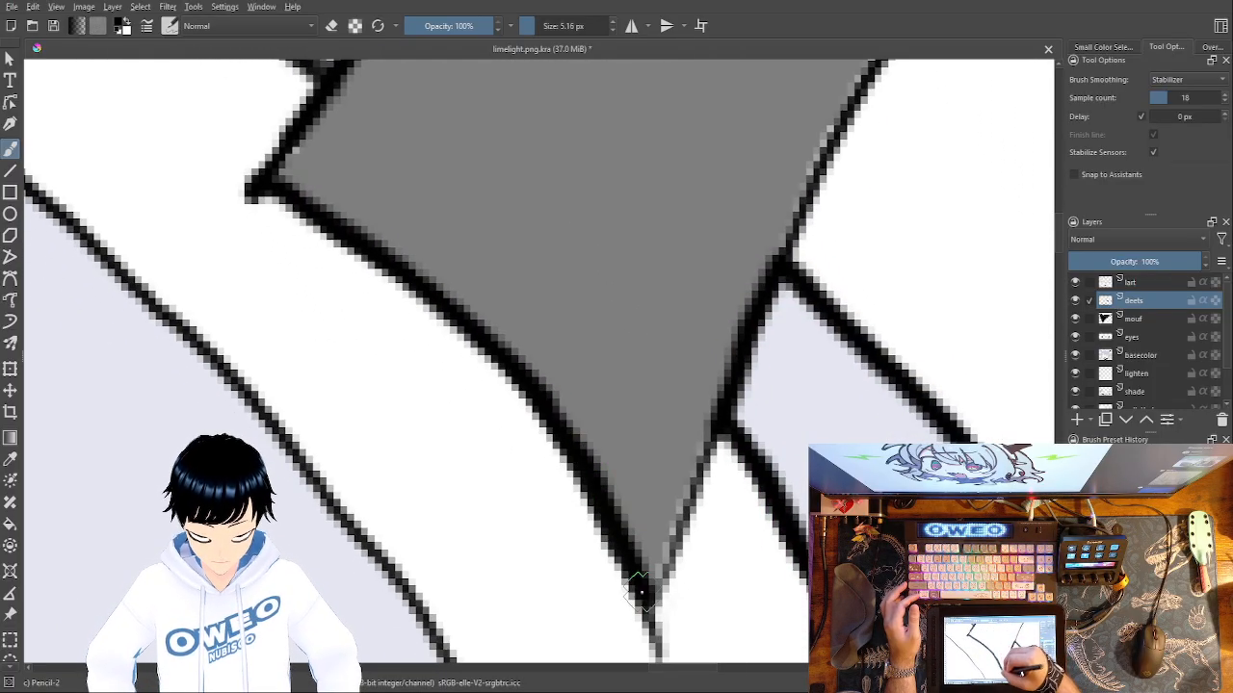
Thicken the right horn's lower-right edge between the bottom tip and the outer corner, softly darkening its inner side.
{"action": "left_click_drag", "start_coordinate": [878, 68], "coordinate": [787, 254]}
{"action": "key", "text": "ctrl+z"}
{"action": "left_click_drag", "start_coordinate": [877, 66], "coordinate": [641, 595]}
{"action": "left_click_drag", "start_coordinate": [681, 400], "coordinate": [517, 614]}
{"action": "left_click_drag", "start_coordinate": [791, 197], "coordinate": [498, 526]}
{"action": "mouse_move", "coordinate": [961, 108]}
{"action": "left_mouse_down"}
{"action": "mouse_move", "coordinate": [592, 394]}
{"action": "mouse_move", "coordinate": [403, 601]}
{"action": "left_mouse_up"}
{"action": "left_click_drag", "start_coordinate": [682, 335], "coordinate": [536, 451]}
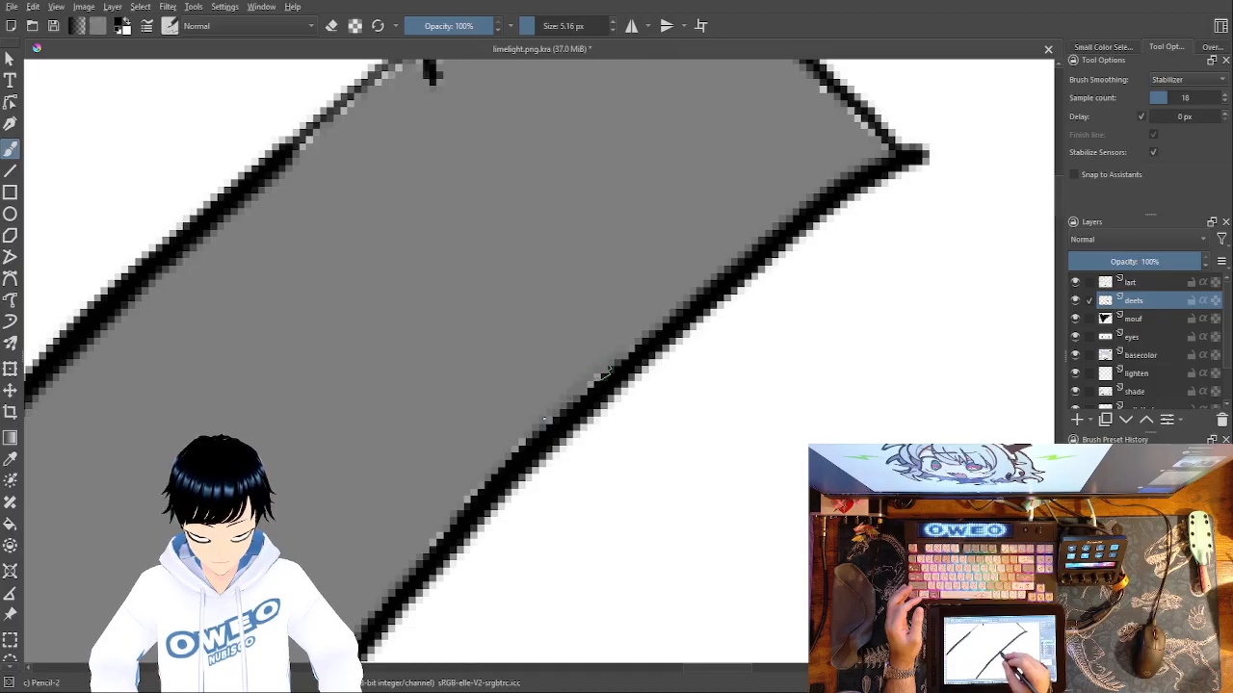
{"action": "mouse_move", "coordinate": [584, 395]}
{"action": "left_mouse_down"}
{"action": "mouse_move", "coordinate": [460, 511]}
{"action": "mouse_move", "coordinate": [408, 581]}
{"action": "left_mouse_up"}
{"action": "left_click_drag", "start_coordinate": [513, 515], "coordinate": [376, 639]}
Thicken the right horn's edge above the outer corner and both lines meeting at the inner notch.
{"action": "left_click_drag", "start_coordinate": [689, 359], "coordinate": [694, 449]}
{"action": "mouse_move", "coordinate": [472, 63]}
{"action": "left_mouse_down"}
{"action": "mouse_move", "coordinate": [570, 166]}
{"action": "mouse_move", "coordinate": [667, 301]}
{"action": "mouse_move", "coordinate": [736, 371]}
{"action": "mouse_move", "coordinate": [765, 380]}
{"action": "left_mouse_up"}
{"action": "mouse_move", "coordinate": [766, 378]}
{"action": "left_mouse_down"}
{"action": "mouse_move", "coordinate": [632, 252]}
{"action": "mouse_move", "coordinate": [466, 53]}
{"action": "left_mouse_up"}
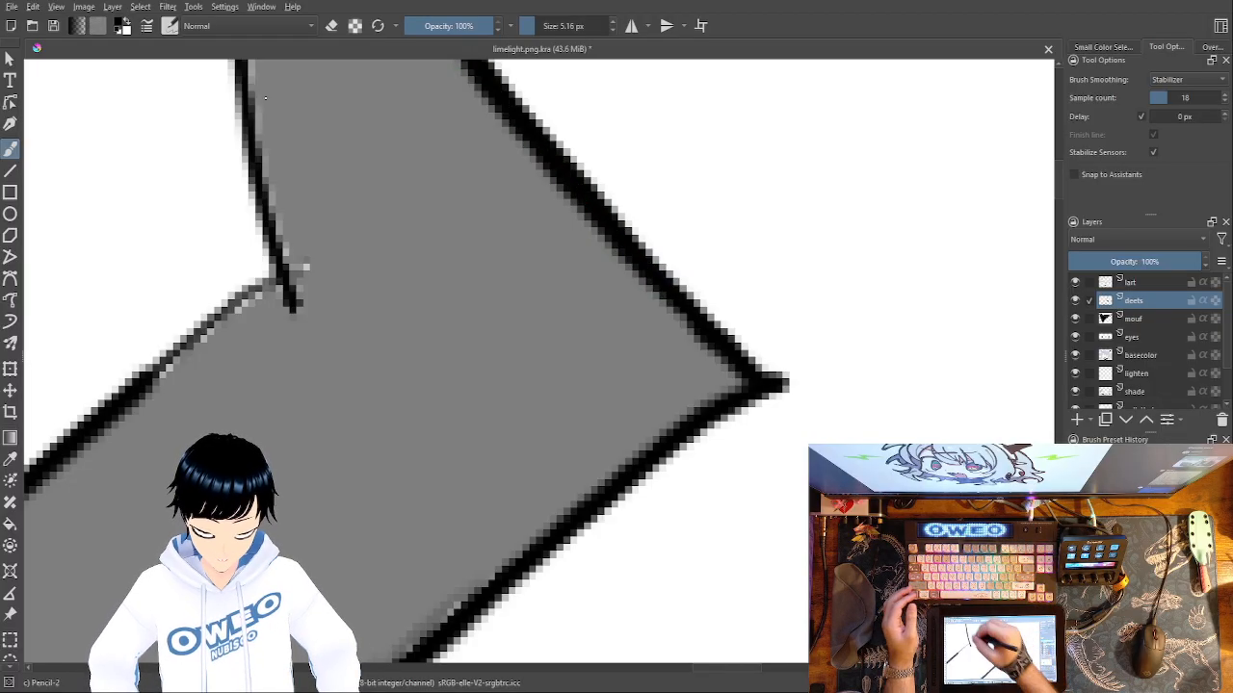
{"action": "mouse_move", "coordinate": [239, 69]}
{"action": "left_mouse_down"}
{"action": "mouse_move", "coordinate": [291, 291]}
{"action": "mouse_move", "coordinate": [248, 294]}
{"action": "mouse_move", "coordinate": [140, 385]}
{"action": "left_mouse_up"}
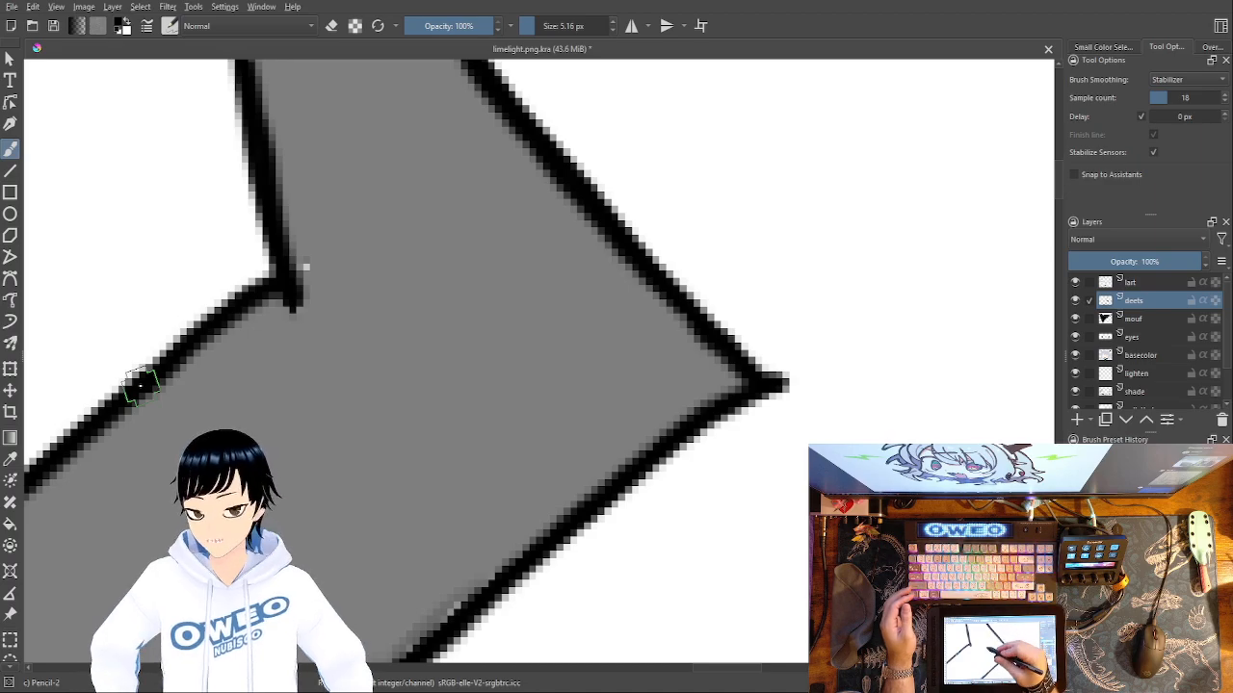
{"action": "left_click_drag", "start_coordinate": [433, 289], "coordinate": [427, 289]}
{"action": "mouse_move", "coordinate": [293, 273]}
{"action": "left_mouse_down"}
{"action": "mouse_move", "coordinate": [268, 323]}
{"action": "mouse_move", "coordinate": [309, 293]}
{"action": "left_mouse_up"}
Thicken both edges of the right horn's upper spike up to its tip and shade along the inner side.
{"action": "left_click_drag", "start_coordinate": [427, 301], "coordinate": [565, 605]}
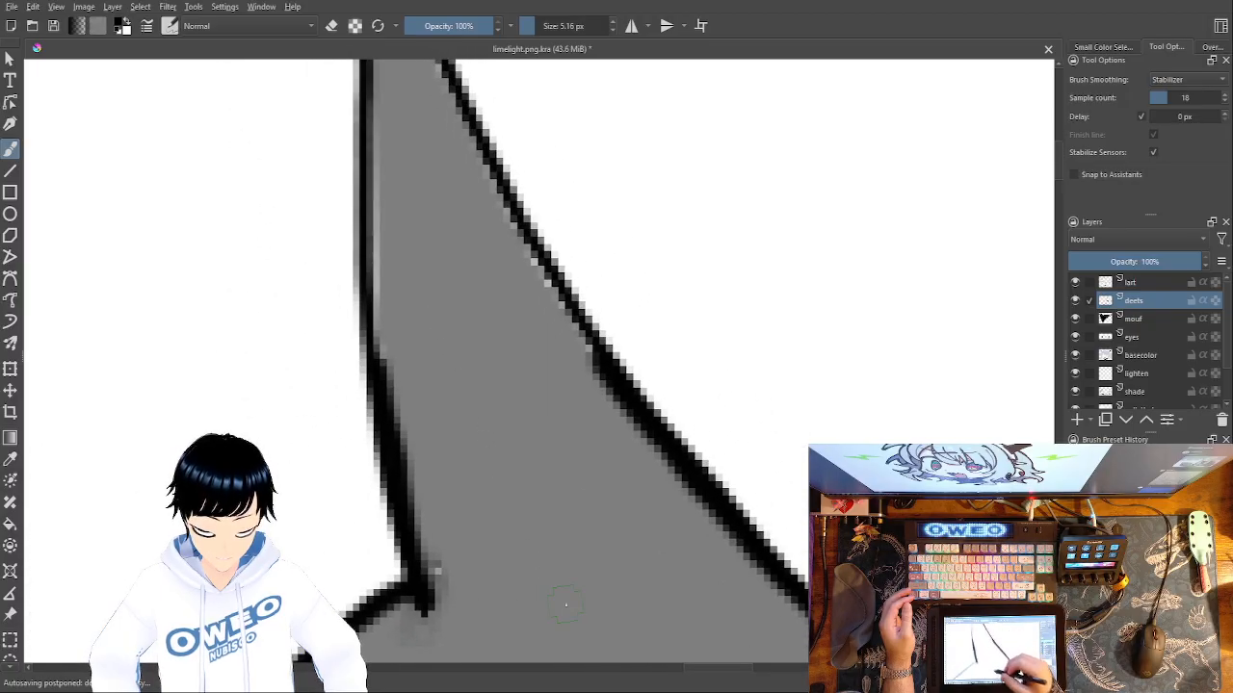
{"action": "left_click_drag", "start_coordinate": [445, 215], "coordinate": [544, 429]}
{"action": "left_click_drag", "start_coordinate": [468, 74], "coordinate": [487, 613]}
{"action": "mouse_move", "coordinate": [710, 591]}
{"action": "left_mouse_down"}
{"action": "mouse_move", "coordinate": [618, 431]}
{"action": "mouse_move", "coordinate": [466, 75]}
{"action": "left_mouse_up"}
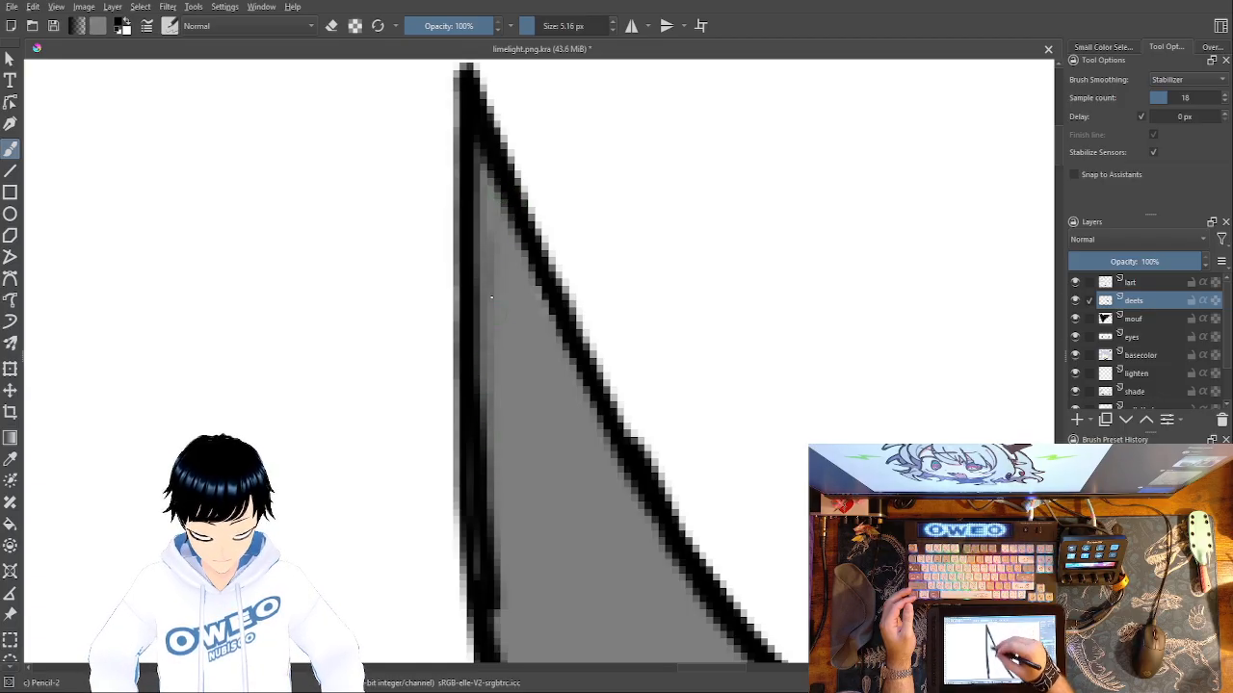
{"action": "left_click_drag", "start_coordinate": [606, 231], "coordinate": [624, 63]}
{"action": "left_click_drag", "start_coordinate": [517, 507], "coordinate": [532, 539]}
{"action": "mouse_move", "coordinate": [509, 402]}
{"action": "left_mouse_down"}
{"action": "mouse_move", "coordinate": [525, 533]}
{"action": "mouse_move", "coordinate": [544, 561]}
{"action": "mouse_move", "coordinate": [542, 635]}
{"action": "left_mouse_up"}
{"action": "left_click_drag", "start_coordinate": [655, 258], "coordinate": [729, 20]}
{"action": "left_click_drag", "start_coordinate": [644, 382], "coordinate": [798, 183]}
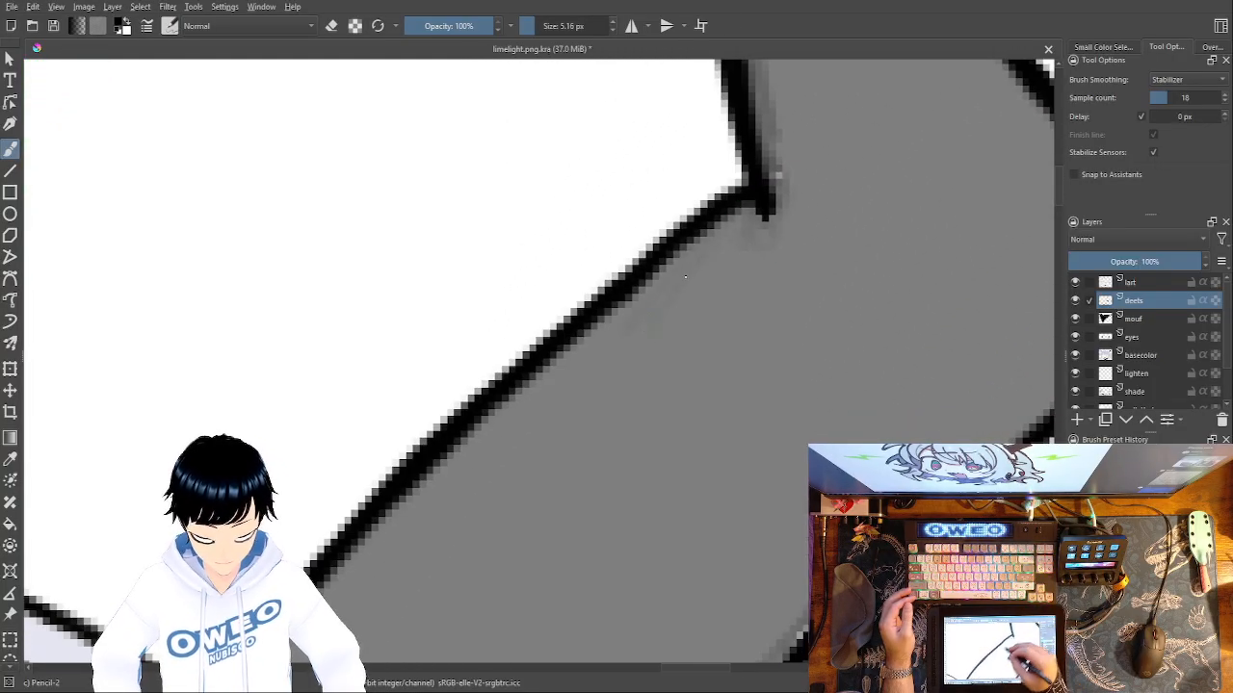
Softly shade the inner side of the right horn's left edge below the notch and of its lower-right edge.
{"action": "left_click_drag", "start_coordinate": [689, 290], "coordinate": [647, 330]}
{"action": "mouse_move", "coordinate": [722, 231]}
{"action": "left_mouse_down"}
{"action": "mouse_move", "coordinate": [635, 329]}
{"action": "mouse_move", "coordinate": [586, 310]}
{"action": "left_mouse_up"}
{"action": "left_click_drag", "start_coordinate": [729, 276], "coordinate": [761, 70]}
{"action": "left_click_drag", "start_coordinate": [748, 369], "coordinate": [806, 141]}
{"action": "left_click_drag", "start_coordinate": [730, 379], "coordinate": [648, 592]}
{"action": "left_click_drag", "start_coordinate": [720, 409], "coordinate": [643, 588]}
{"action": "left_click_drag", "start_coordinate": [710, 462], "coordinate": [636, 599]}
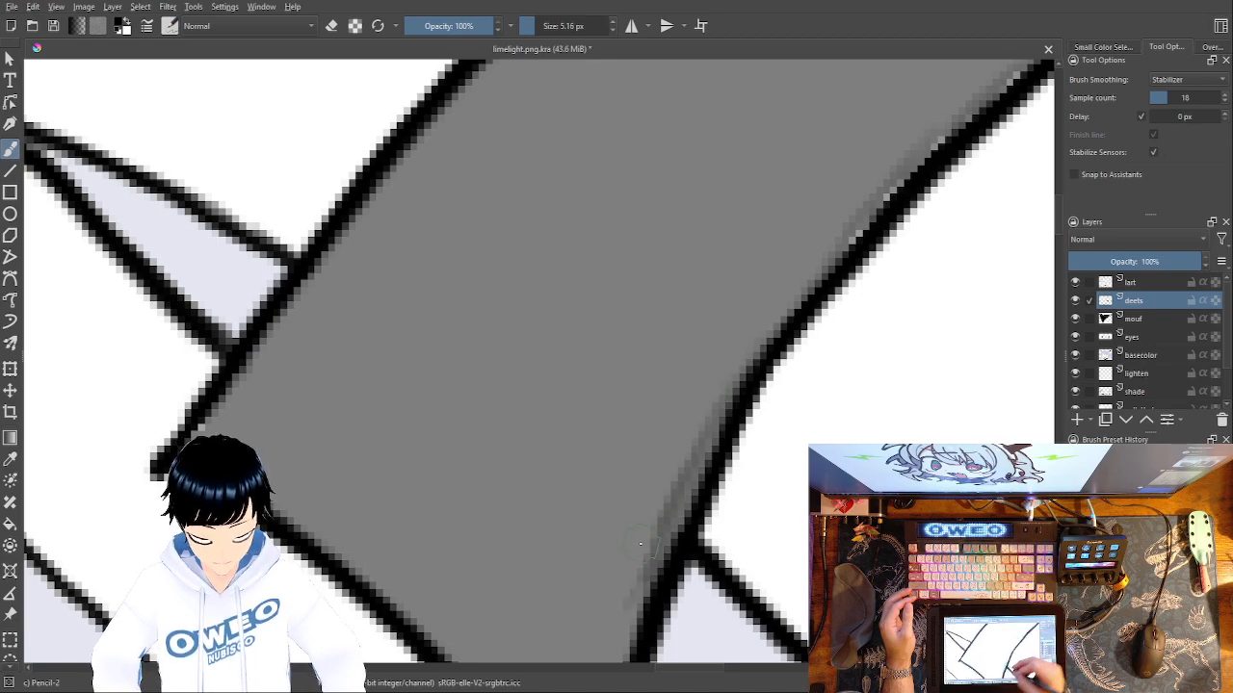
Softly shade inside the right horn's left edge, from near the base corner up toward the inner notch.
{"action": "left_click_drag", "start_coordinate": [717, 407], "coordinate": [756, 306]}
{"action": "mouse_move", "coordinate": [247, 336]}
{"action": "left_mouse_down"}
{"action": "mouse_move", "coordinate": [308, 233]}
{"action": "mouse_move", "coordinate": [433, 87]}
{"action": "left_mouse_up"}
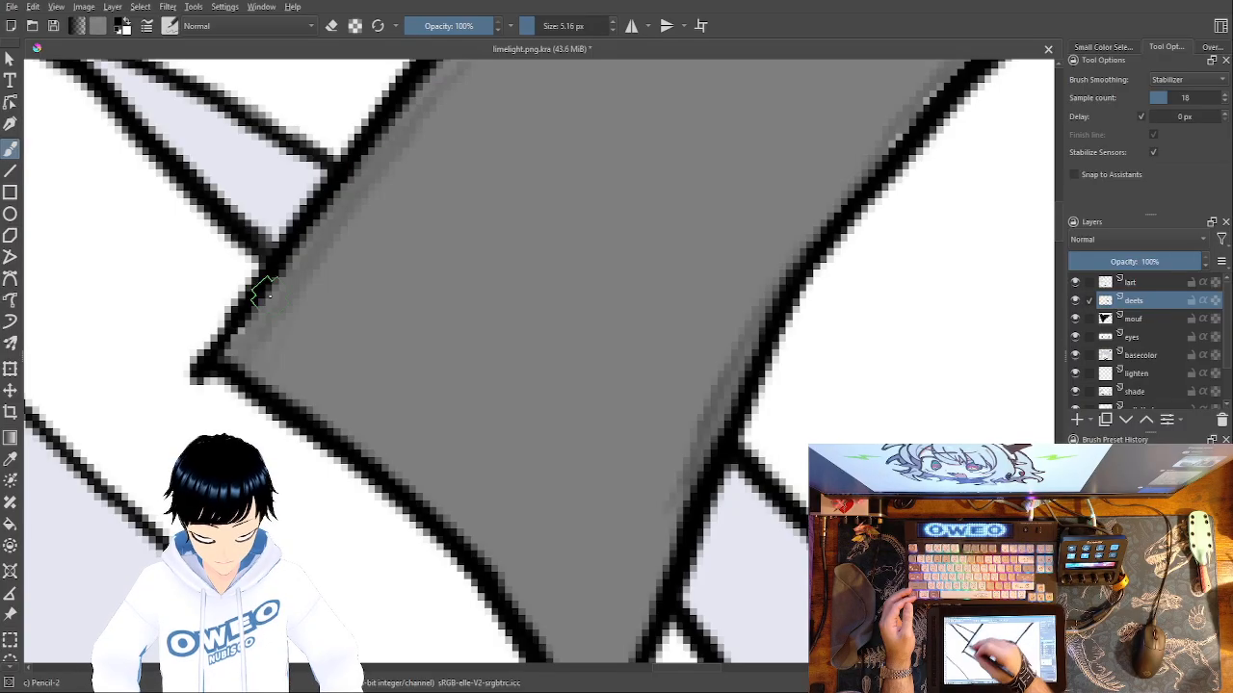
{"action": "left_click_drag", "start_coordinate": [534, 211], "coordinate": [465, 568]}
{"action": "left_click_drag", "start_coordinate": [603, 268], "coordinate": [485, 504]}
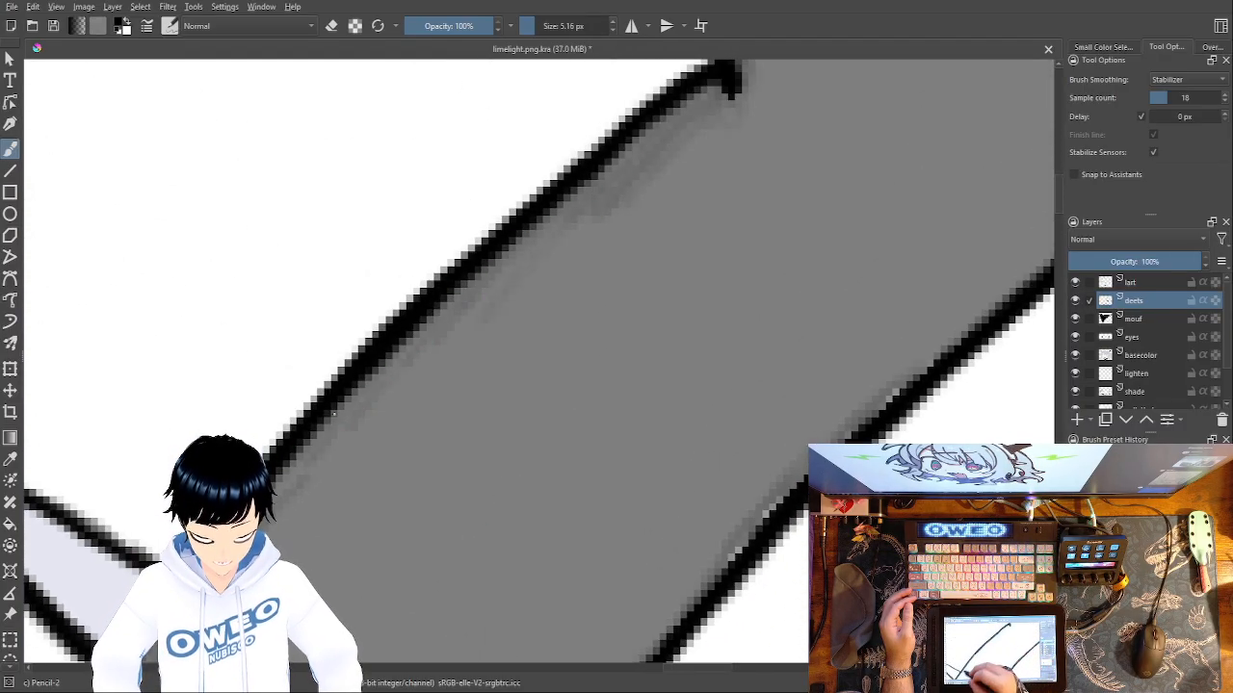
{"action": "left_click_drag", "start_coordinate": [279, 513], "coordinate": [386, 386]}
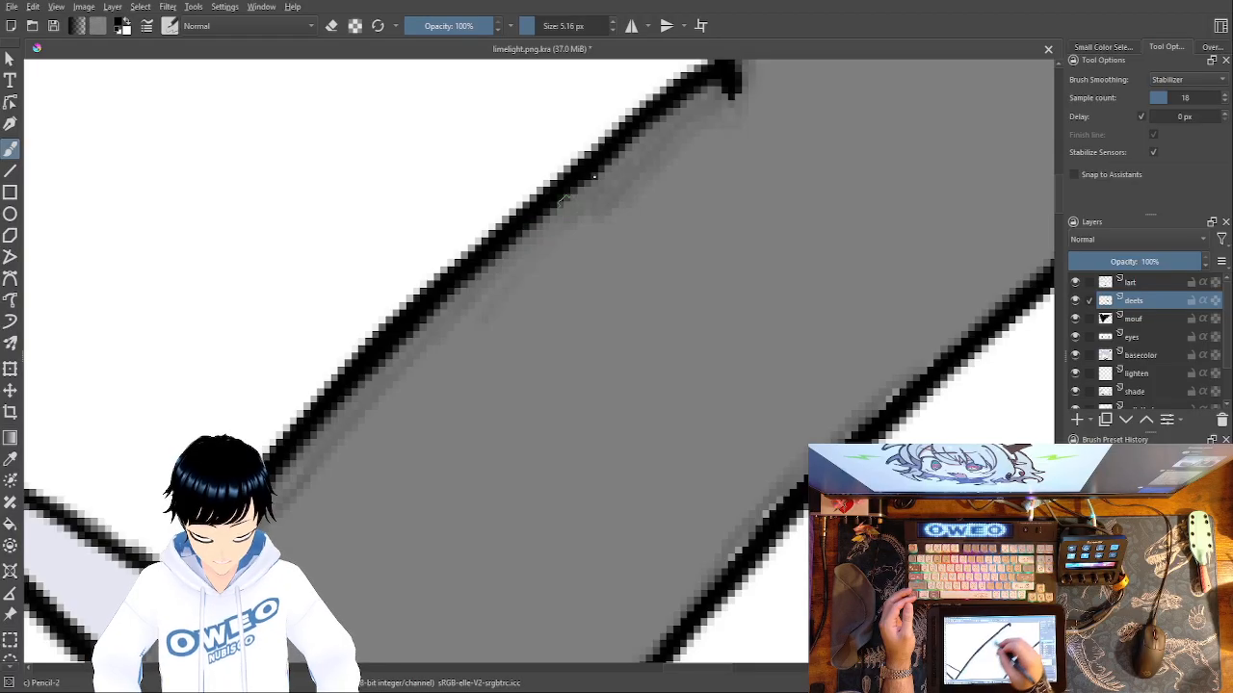
Shade the inside of the right horn's pointed bottom tip and its left base corner.
{"action": "mouse_move", "coordinate": [548, 283]}
{"action": "left_mouse_down"}
{"action": "mouse_move", "coordinate": [511, 93]}
{"action": "mouse_move", "coordinate": [523, 45]}
{"action": "left_mouse_up"}
{"action": "left_click_drag", "start_coordinate": [605, 172], "coordinate": [669, 9]}
{"action": "left_click_drag", "start_coordinate": [644, 245], "coordinate": [744, 94]}
{"action": "mouse_move", "coordinate": [594, 415]}
{"action": "left_mouse_down"}
{"action": "mouse_move", "coordinate": [543, 495]}
{"action": "mouse_move", "coordinate": [565, 518]}
{"action": "mouse_move", "coordinate": [561, 587]}
{"action": "left_mouse_up"}
{"action": "left_click_drag", "start_coordinate": [568, 498], "coordinate": [620, 428]}
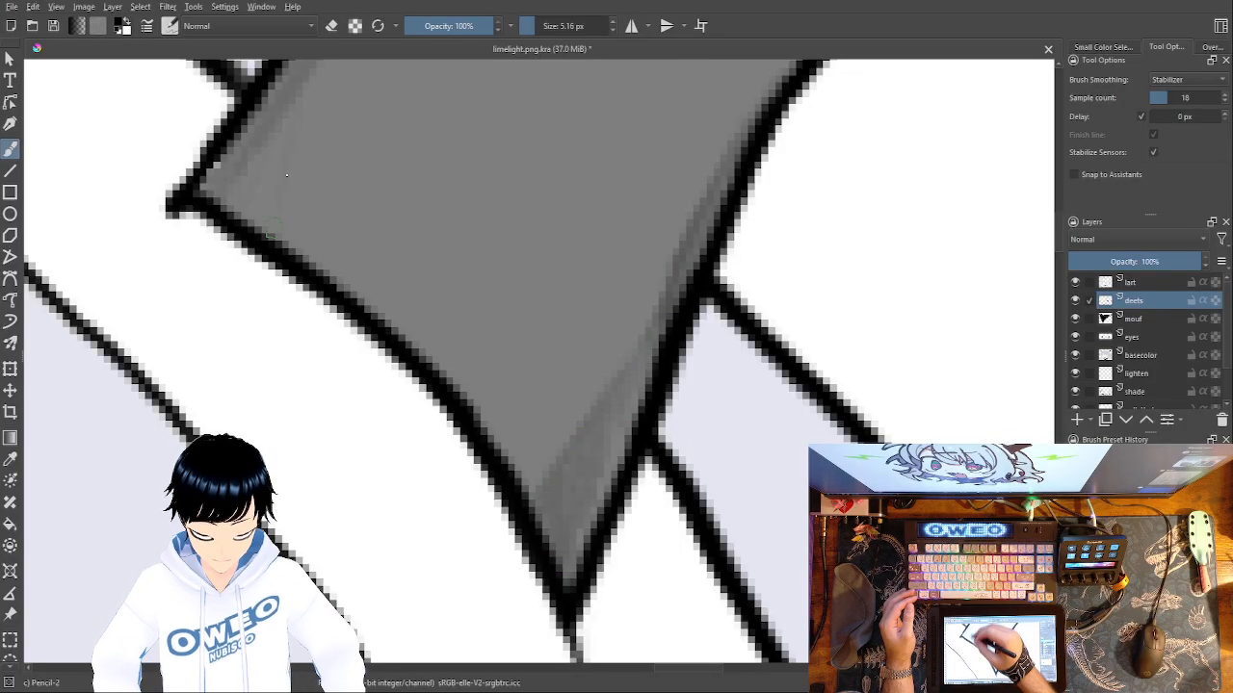
{"action": "left_click_drag", "start_coordinate": [289, 128], "coordinate": [243, 164]}
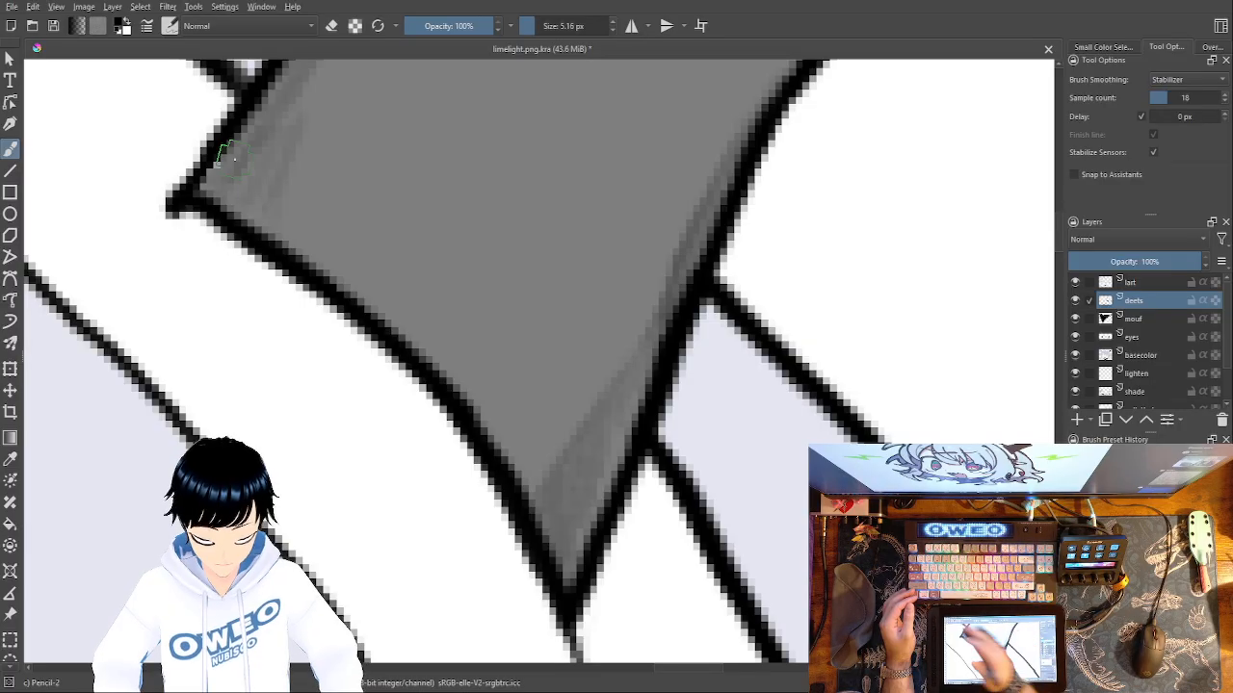
{"action": "key", "text": "minus"}
{"action": "key", "text": "minus"}
{"action": "key", "text": "minus"}
{"action": "key", "text": "minus"}
{"action": "key", "text": "minus"}
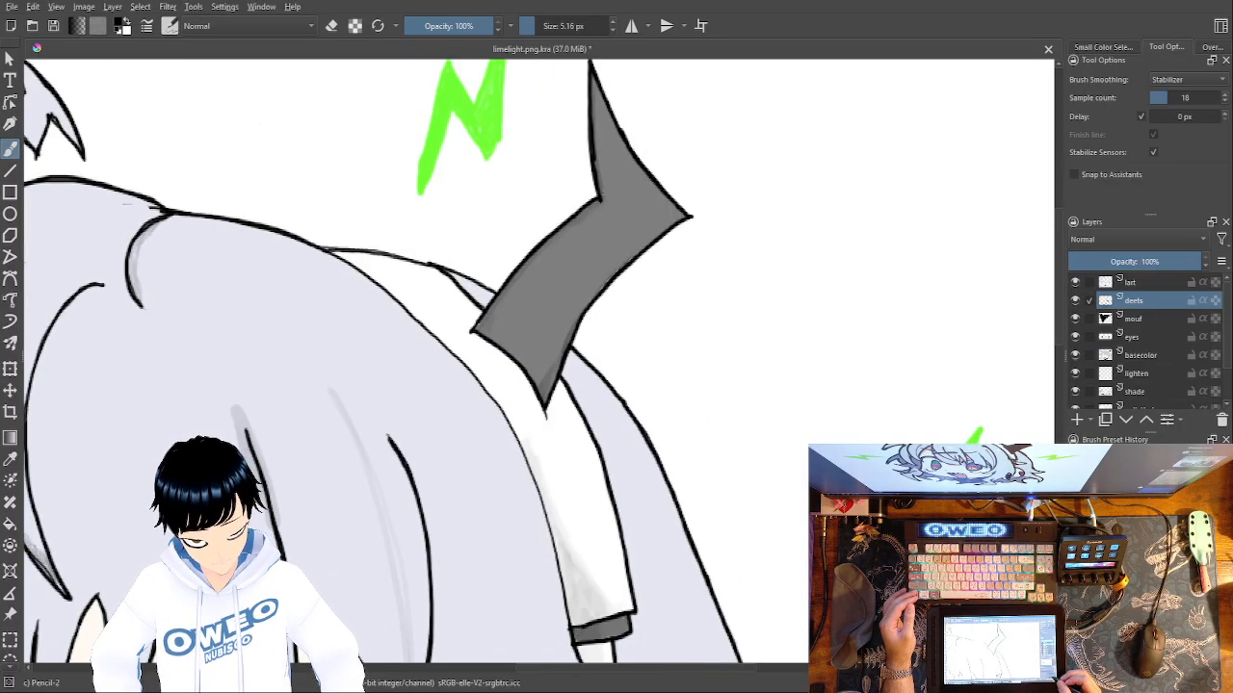
Thicken the upper stretch of the white headband's left outline, where it passes beside the right horn's base.
{"action": "key", "text": "plus"}
{"action": "key", "text": "plus"}
{"action": "key", "text": "plus"}
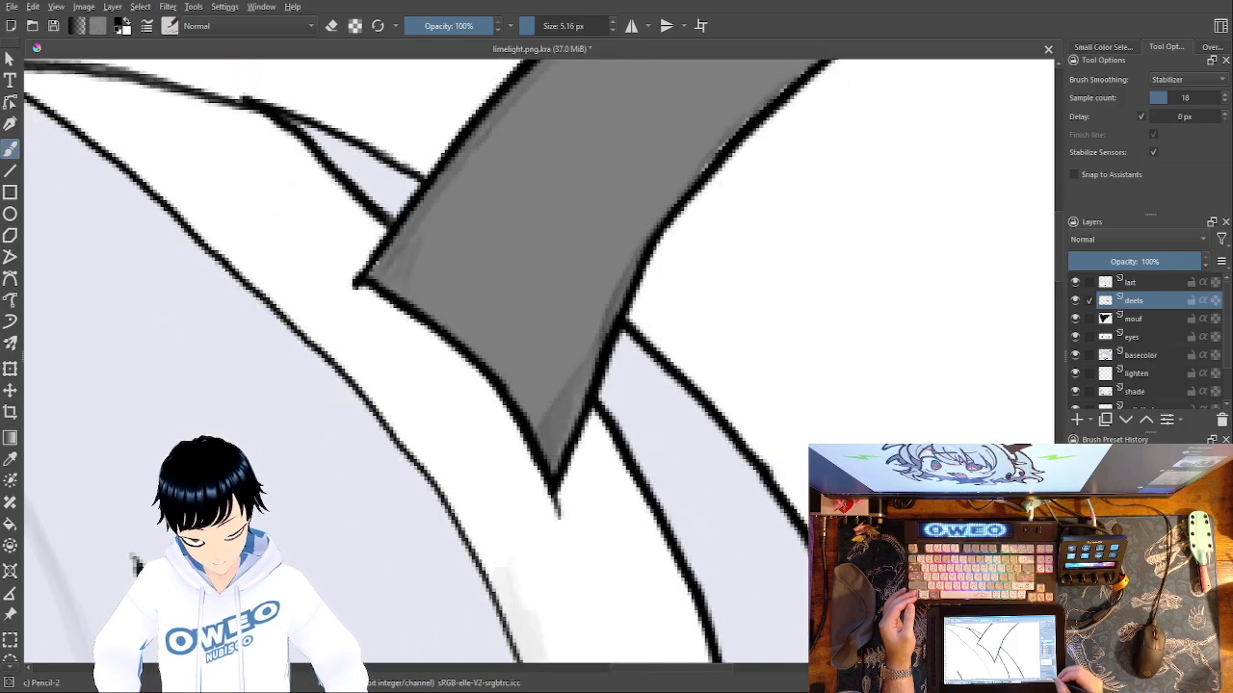
{"action": "key", "text": "plus"}
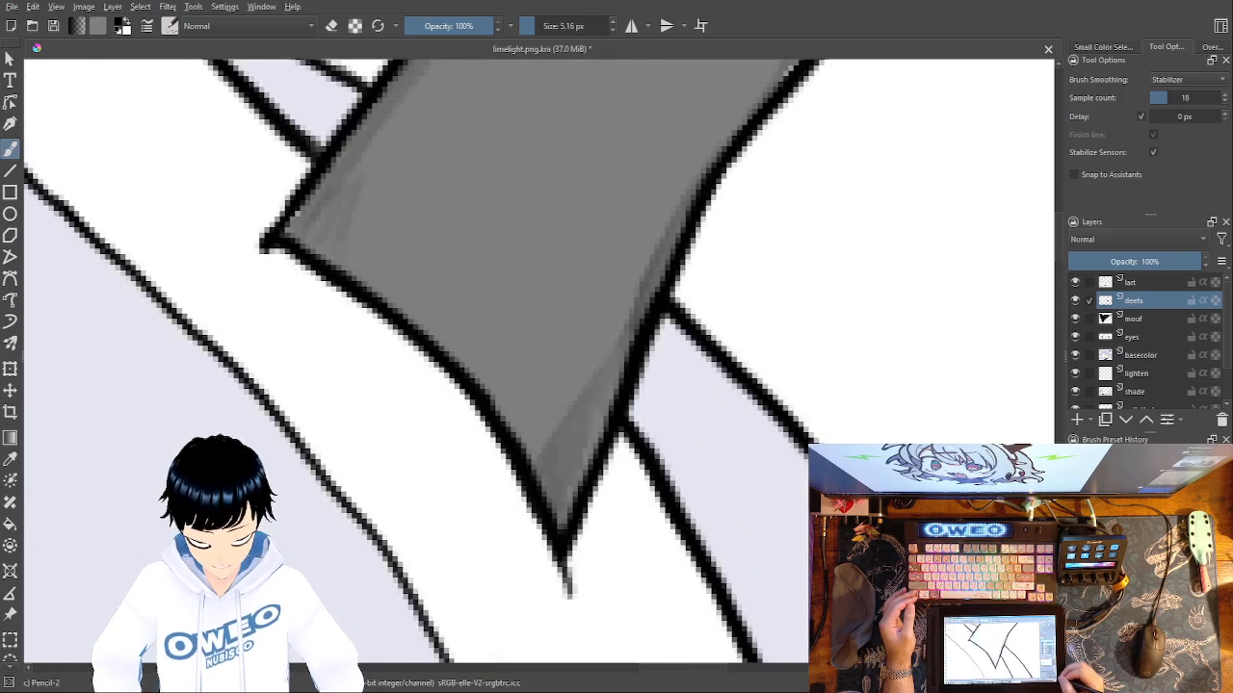
{"action": "mouse_move", "coordinate": [394, 298]}
{"action": "left_mouse_down"}
{"action": "mouse_move", "coordinate": [834, 485]}
{"action": "mouse_move", "coordinate": [869, 563]}
{"action": "left_mouse_up"}
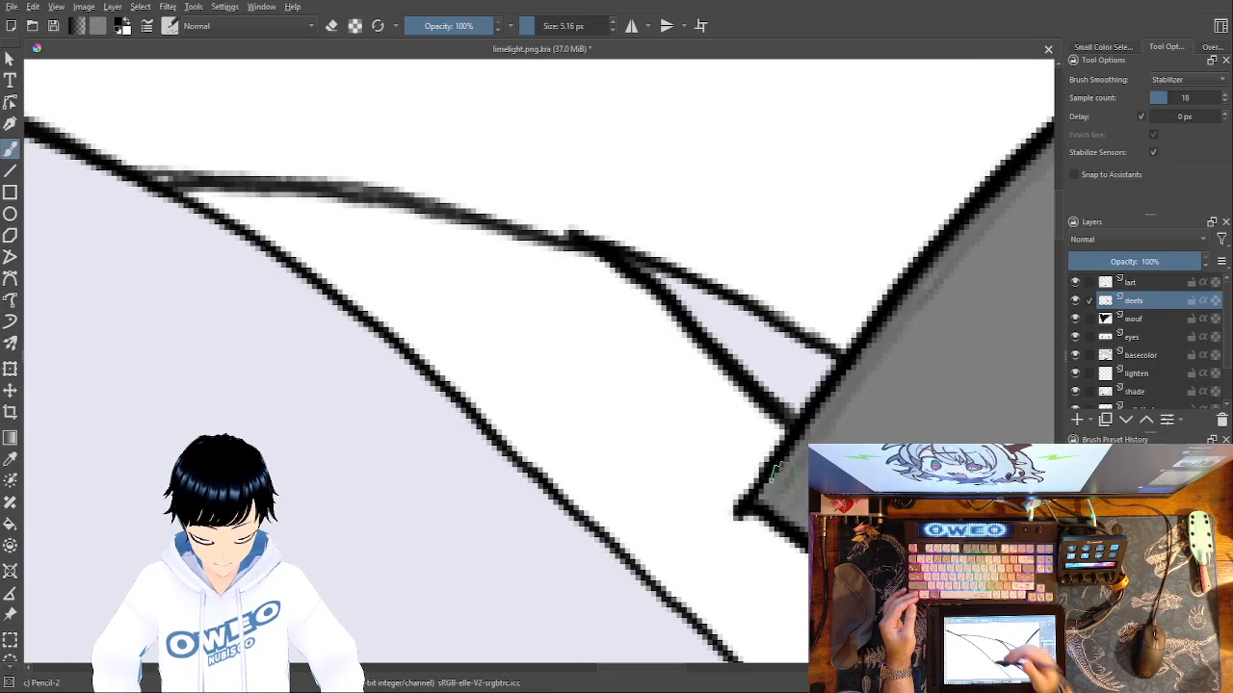
{"action": "mouse_move", "coordinate": [135, 171]}
{"action": "left_mouse_down"}
{"action": "mouse_move", "coordinate": [395, 344]}
{"action": "mouse_move", "coordinate": [746, 660]}
{"action": "left_mouse_up"}
Continue thickening the headband's left outline past the horn's tip down to the dark end band.
{"action": "mouse_move", "coordinate": [715, 441]}
{"action": "left_mouse_down"}
{"action": "mouse_move", "coordinate": [574, 3]}
{"action": "mouse_move", "coordinate": [559, 4]}
{"action": "left_mouse_up"}
{"action": "mouse_move", "coordinate": [583, 215]}
{"action": "left_mouse_down"}
{"action": "mouse_move", "coordinate": [730, 407]}
{"action": "mouse_move", "coordinate": [805, 589]}
{"action": "left_mouse_up"}
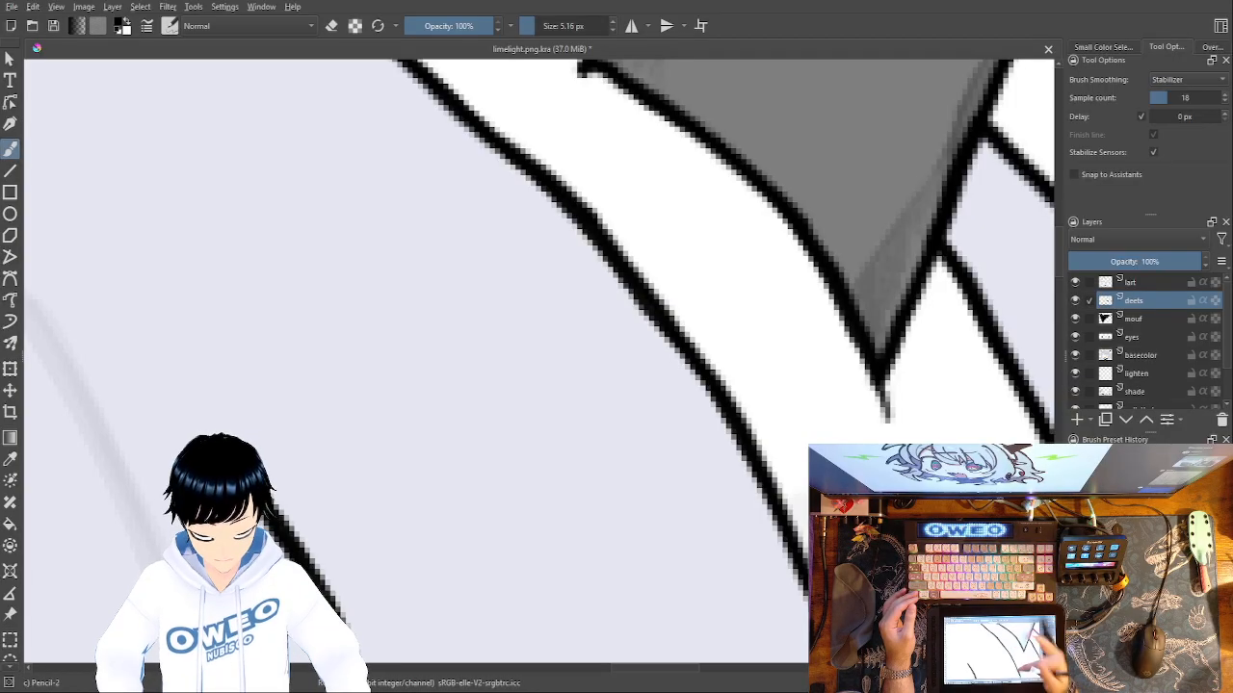
{"action": "mouse_move", "coordinate": [804, 497]}
{"action": "left_mouse_down"}
{"action": "mouse_move", "coordinate": [592, 165]}
{"action": "mouse_move", "coordinate": [544, 64]}
{"action": "left_mouse_up"}
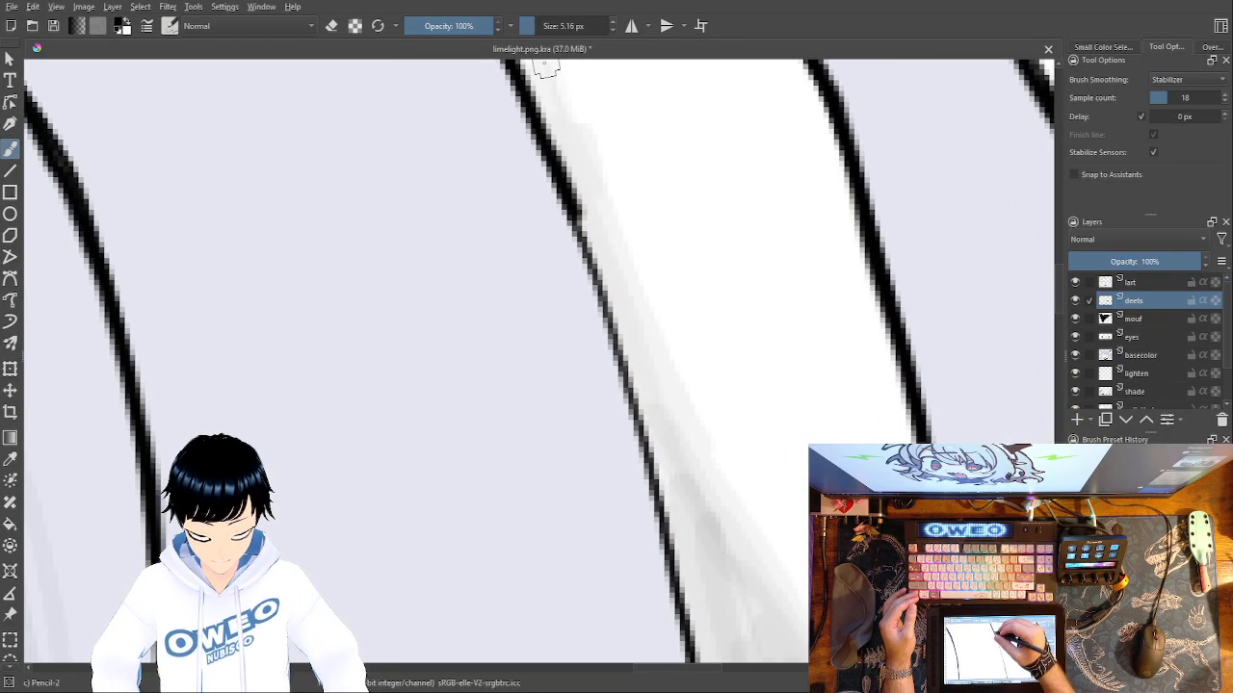
{"action": "mouse_move", "coordinate": [572, 206]}
{"action": "left_mouse_down"}
{"action": "mouse_move", "coordinate": [665, 537]}
{"action": "mouse_move", "coordinate": [679, 640]}
{"action": "left_mouse_up"}
Add darker shading to the corners of the headband's dark end band and toggle the deets layer's visibility to compare.
{"action": "left_click_drag", "start_coordinate": [697, 177], "coordinate": [687, 38]}
{"action": "left_click_drag", "start_coordinate": [768, 443], "coordinate": [698, 251]}
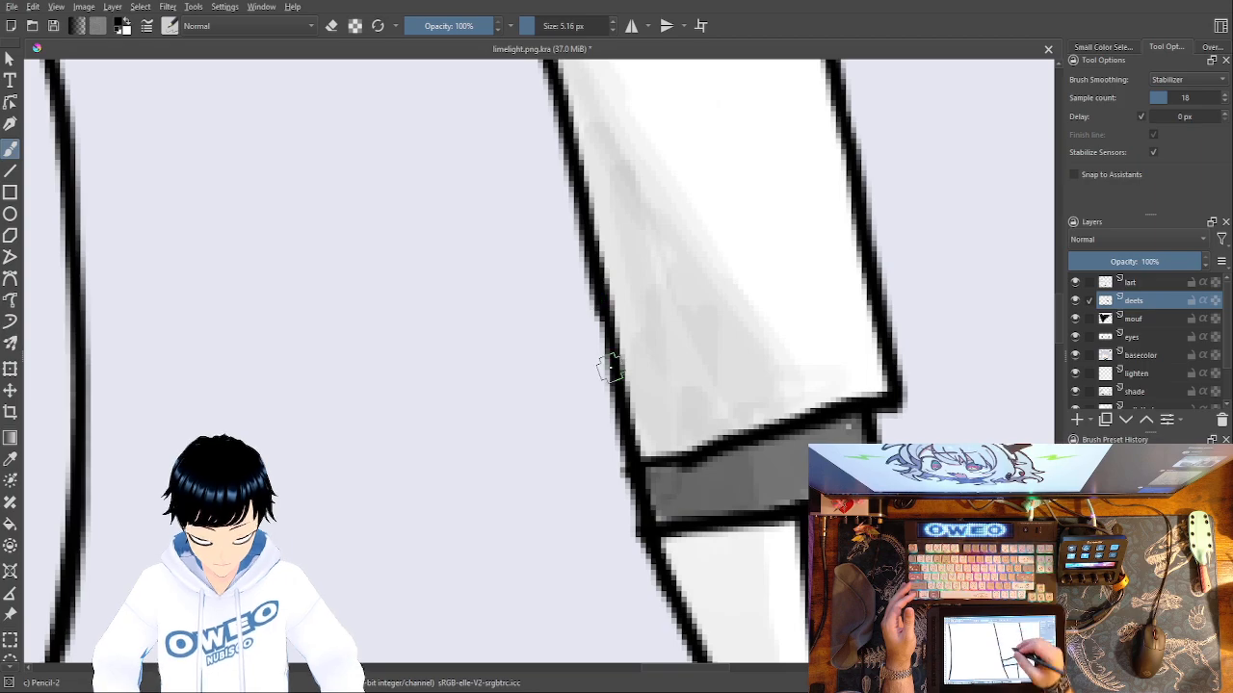
{"action": "mouse_move", "coordinate": [662, 510]}
{"action": "left_mouse_down"}
{"action": "mouse_move", "coordinate": [644, 502]}
{"action": "mouse_move", "coordinate": [653, 472]}
{"action": "mouse_move", "coordinate": [668, 528]}
{"action": "left_mouse_up"}
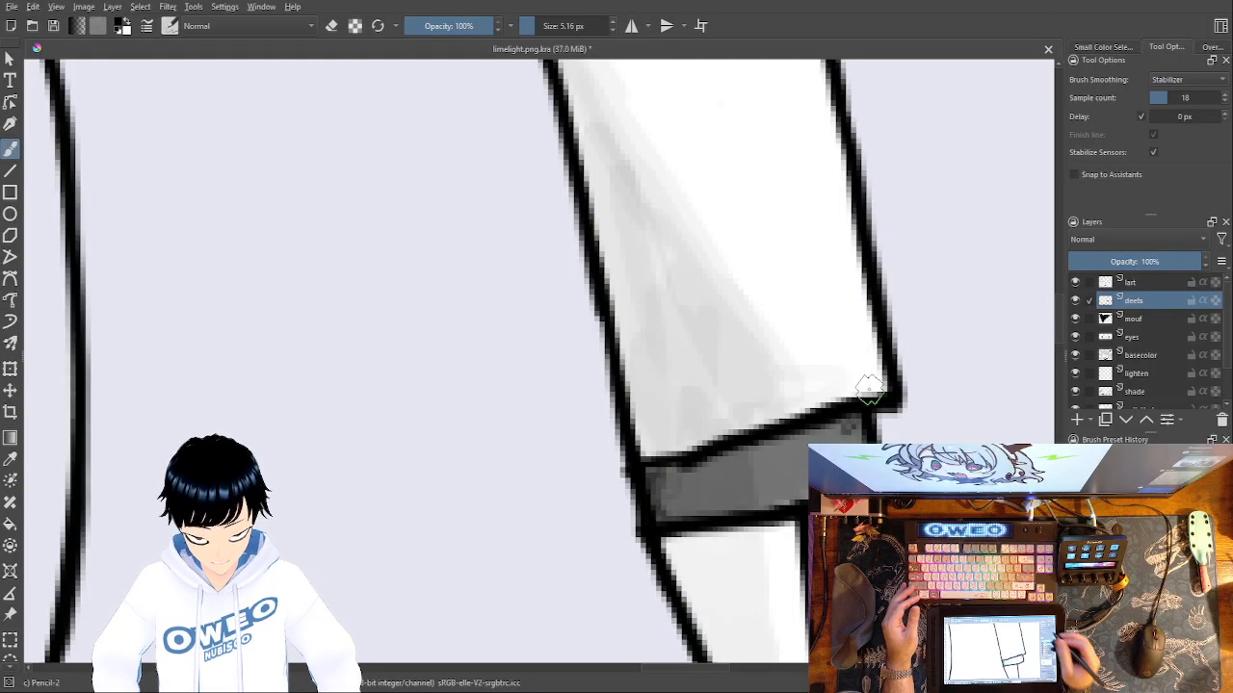
{"action": "left_click", "coordinate": [1076, 301]}
{"action": "left_click", "coordinate": [1077, 300]}
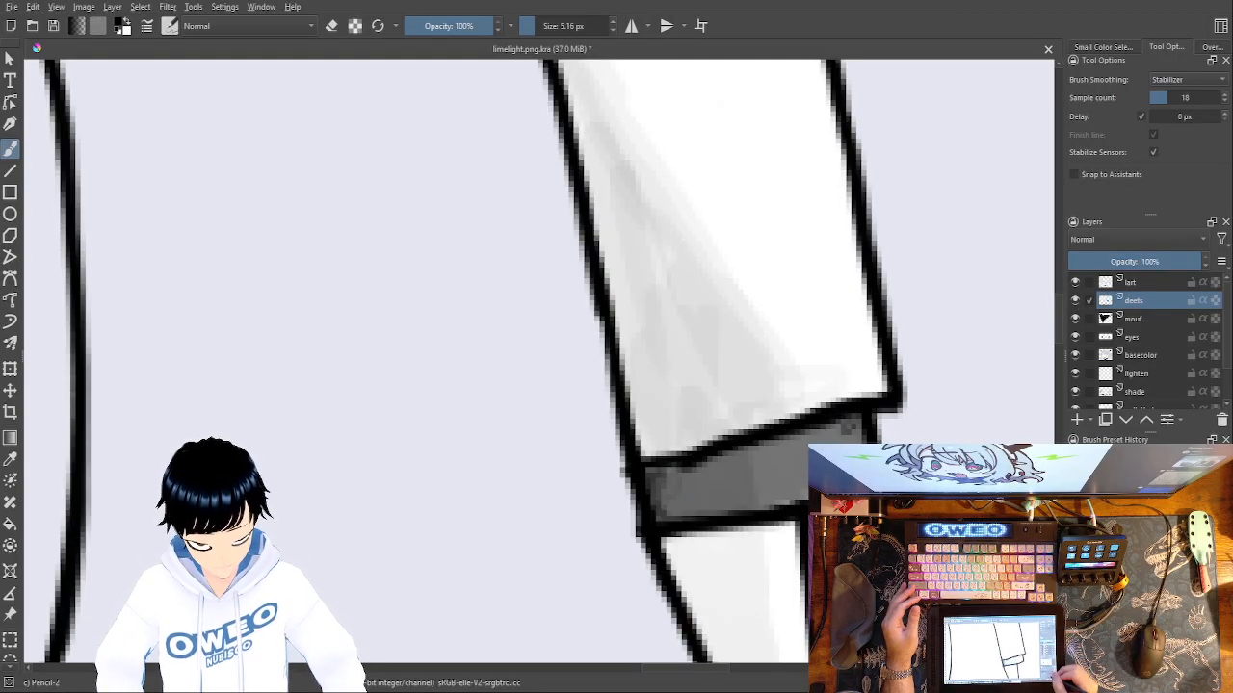
Softly shade inside the left horn's left and upper edges and darken its inner notch.
{"action": "key", "text": "minus"}
{"action": "key", "text": "minus"}
{"action": "key", "text": "minus"}
{"action": "mouse_move", "coordinate": [660, 507]}
{"action": "left_mouse_down"}
{"action": "mouse_move", "coordinate": [784, 273]}
{"action": "mouse_move", "coordinate": [953, 159]}
{"action": "left_mouse_up"}
{"action": "left_click_drag", "start_coordinate": [388, 90], "coordinate": [676, 316]}
{"action": "left_click_drag", "start_coordinate": [453, 183], "coordinate": [873, 327]}
{"action": "left_click_drag", "start_coordinate": [501, 251], "coordinate": [859, 499]}
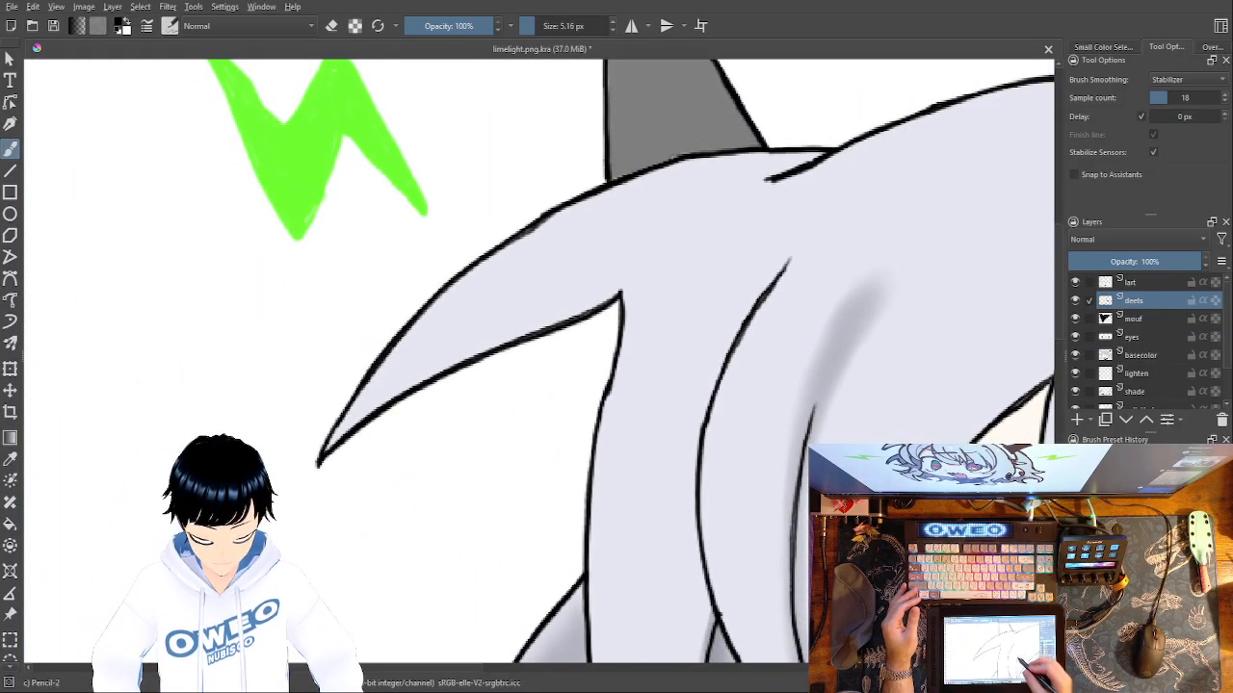
{"action": "left_click_drag", "start_coordinate": [606, 313], "coordinate": [620, 627]}
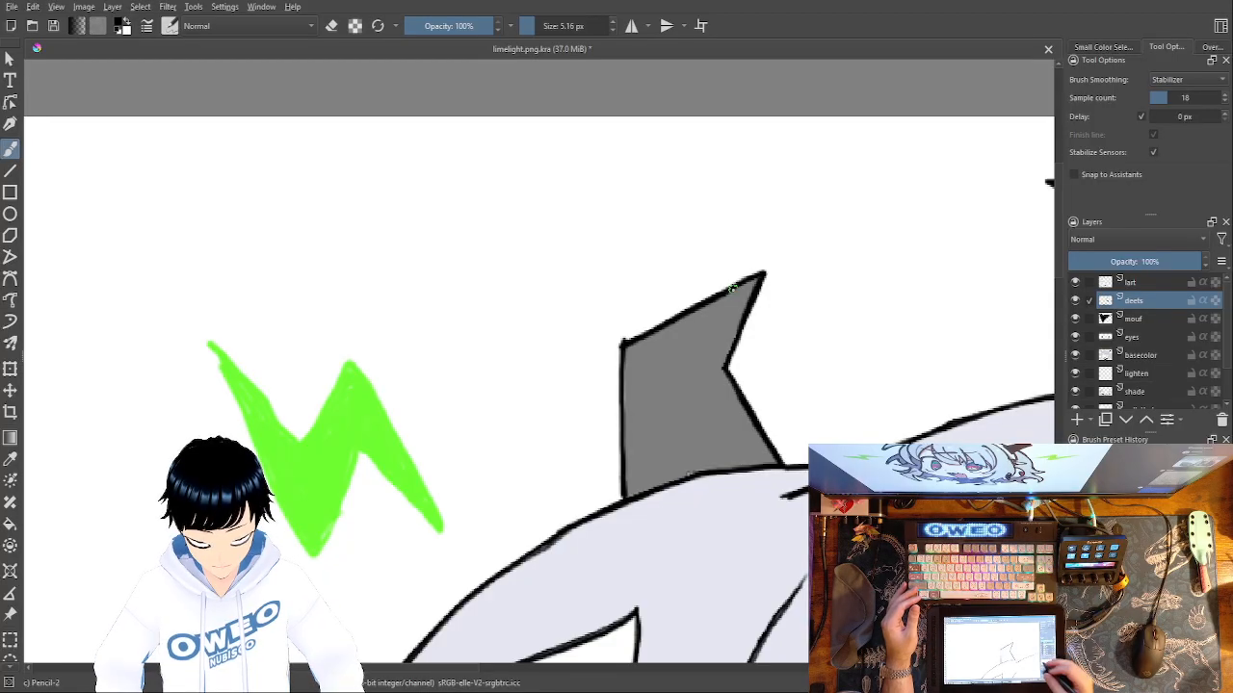
{"action": "key", "text": "ctrl+plus"}
{"action": "key", "text": "ctrl+plus"}
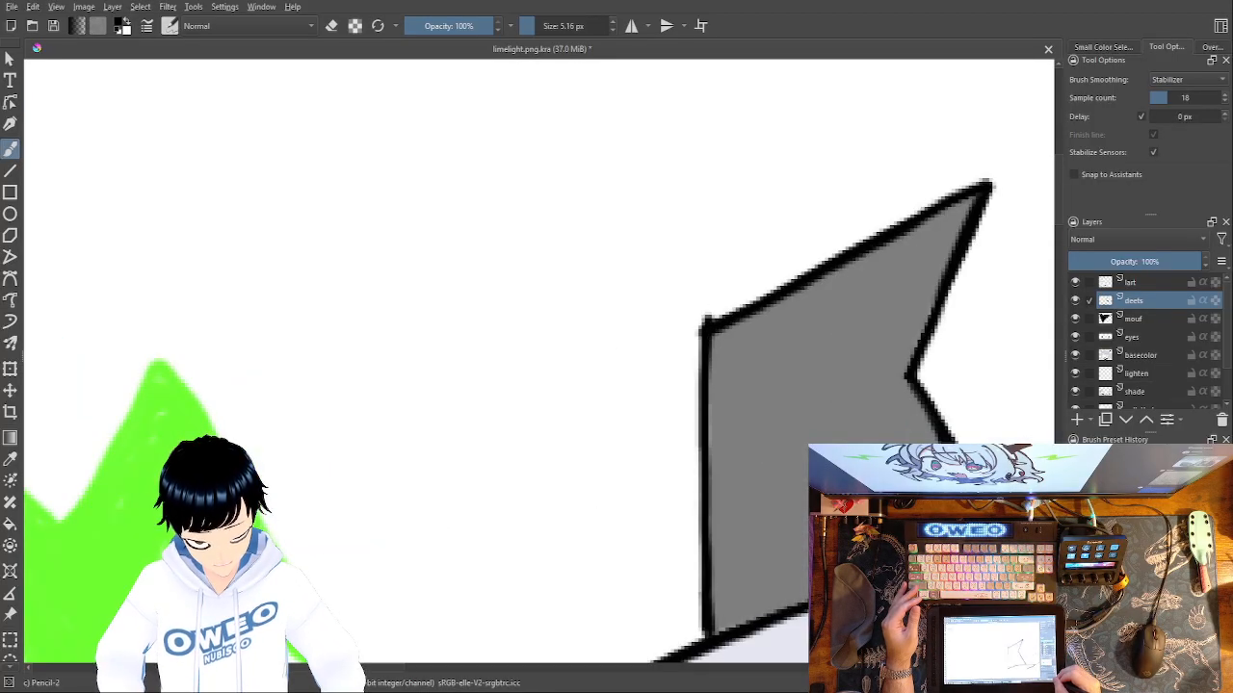
{"action": "left_click_drag", "start_coordinate": [715, 571], "coordinate": [715, 391]}
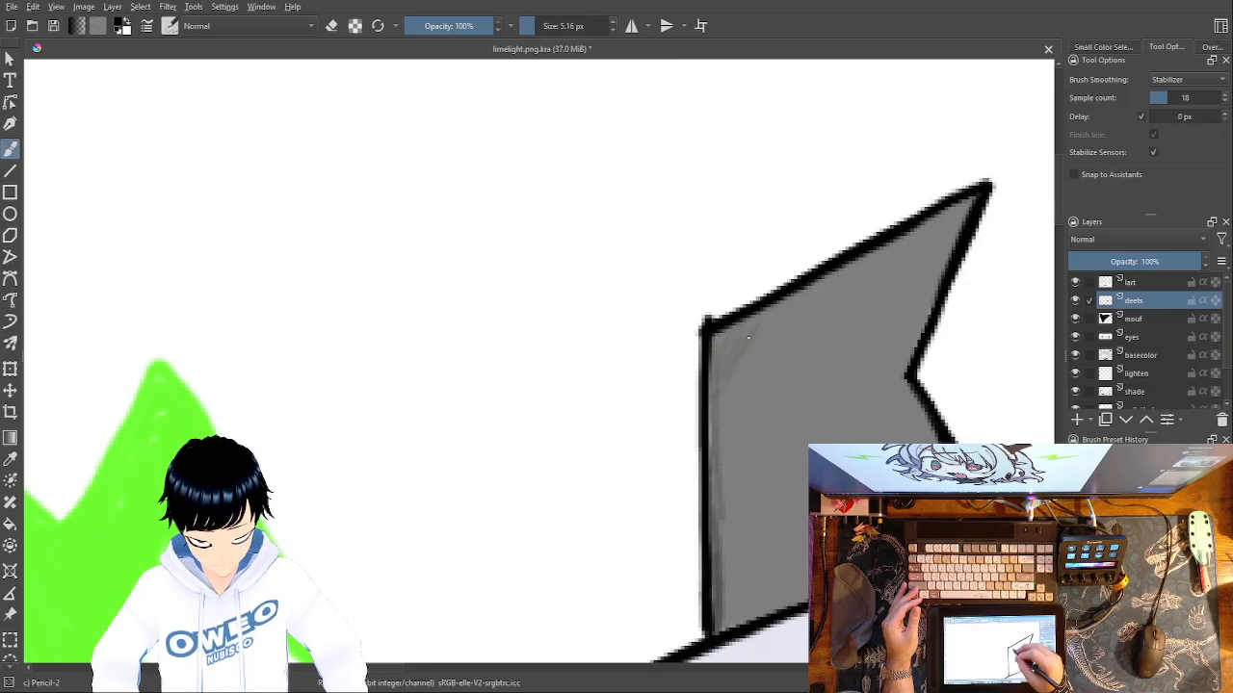
{"action": "left_click_drag", "start_coordinate": [735, 616], "coordinate": [722, 522]}
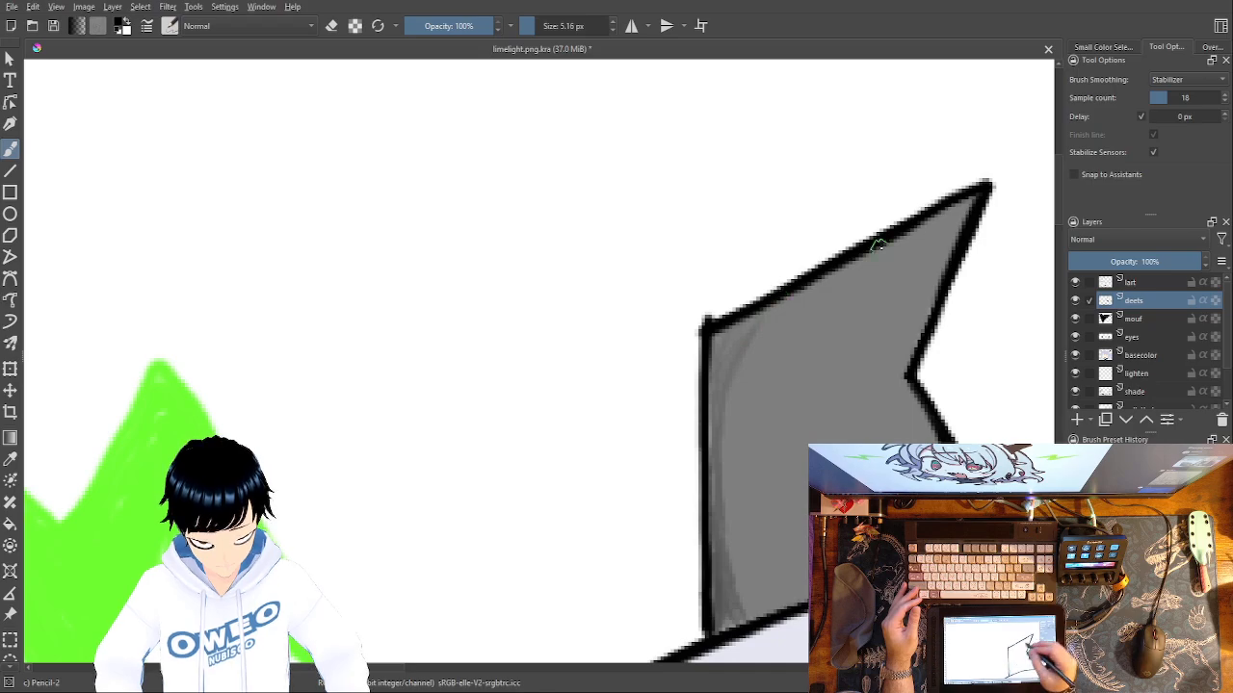
{"action": "left_click_drag", "start_coordinate": [797, 295], "coordinate": [971, 205]}
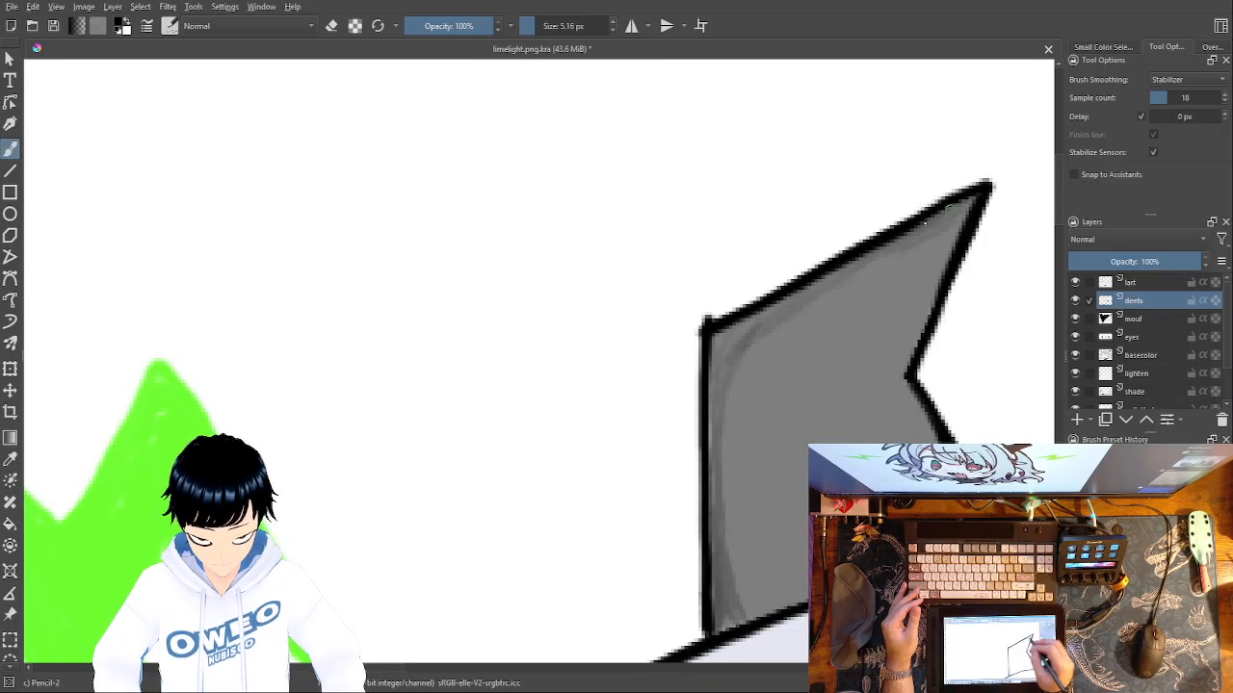
{"action": "left_click_drag", "start_coordinate": [729, 349], "coordinate": [723, 374]}
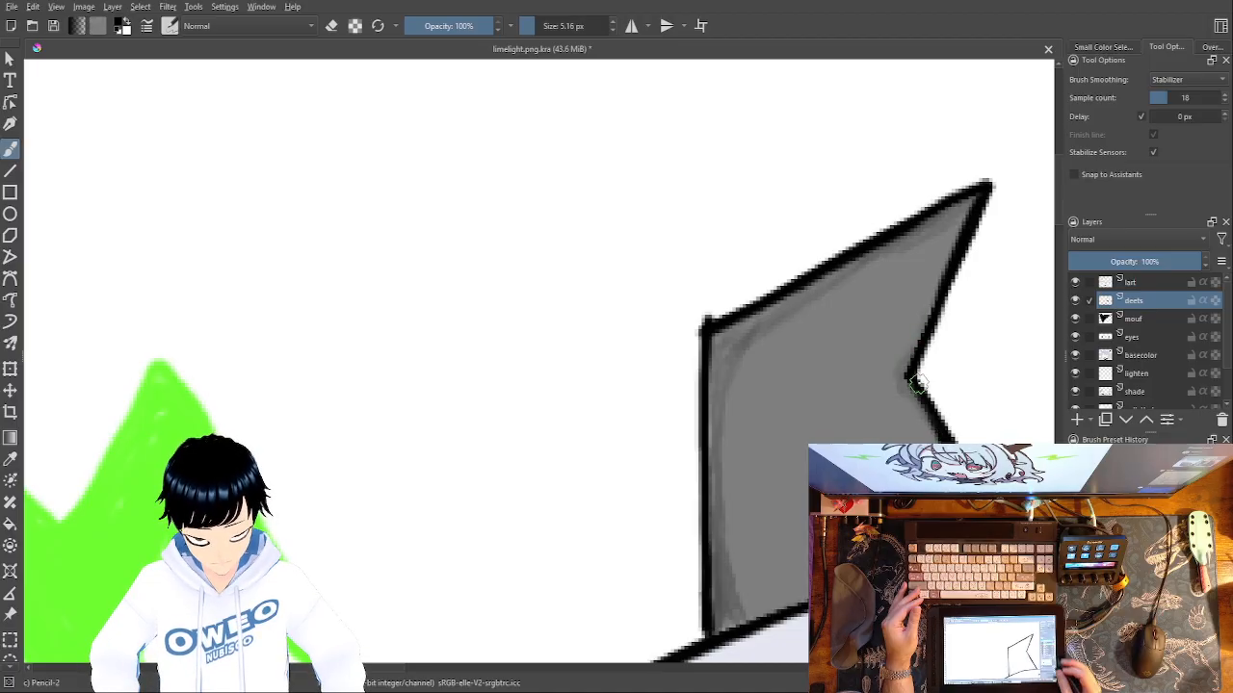
Examine the whole character drawing from a zoomed-out view.
{"action": "key", "text": "minus"}
{"action": "mouse_move", "coordinate": [759, 552]}
{"action": "left_mouse_down"}
{"action": "mouse_move", "coordinate": [647, 547]}
{"action": "mouse_move", "coordinate": [427, 498]}
{"action": "left_mouse_up"}
{"action": "mouse_move", "coordinate": [655, 558]}
{"action": "left_mouse_down"}
{"action": "mouse_move", "coordinate": [567, 550]}
{"action": "mouse_move", "coordinate": [512, 516]}
{"action": "mouse_move", "coordinate": [354, 494]}
{"action": "left_mouse_up"}
{"action": "key", "text": "minus"}
{"action": "key", "text": "minus"}
{"action": "key", "text": "minus"}
{"action": "key", "text": "minus"}
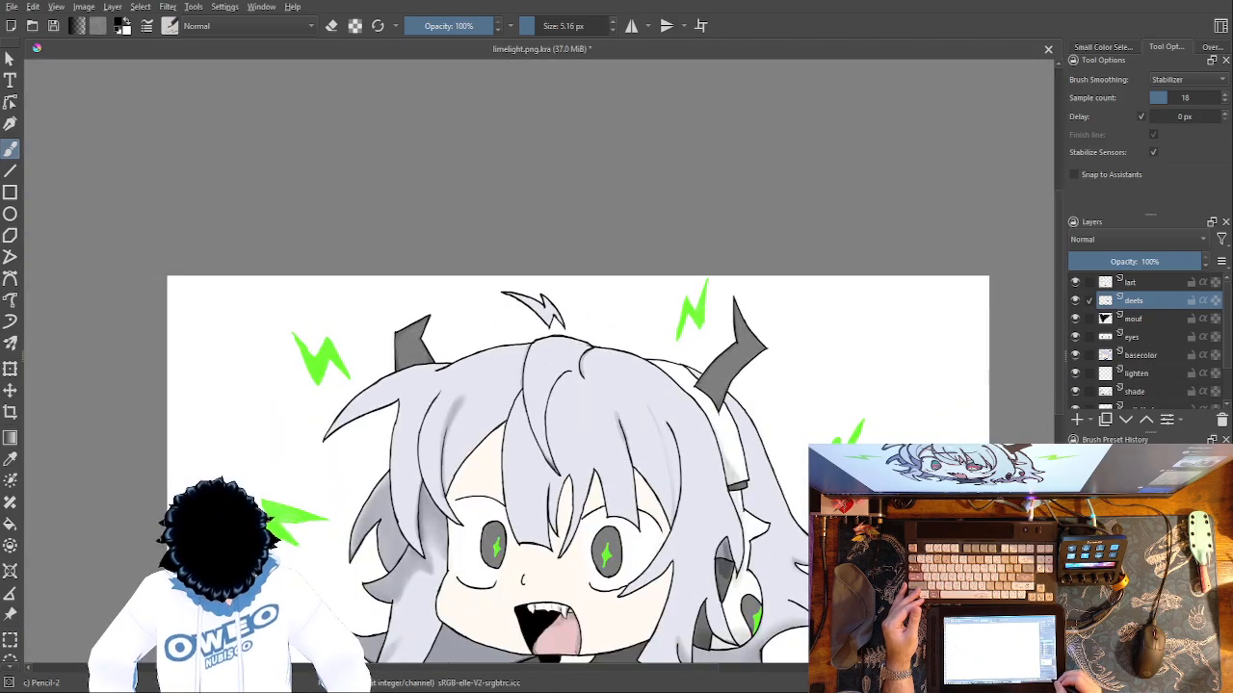
{"action": "mouse_move", "coordinate": [727, 531]}
{"action": "left_mouse_down"}
{"action": "mouse_move", "coordinate": [713, 496]}
{"action": "mouse_move", "coordinate": [745, 324]}
{"action": "left_mouse_up"}
{"action": "left_click_drag", "start_coordinate": [751, 414], "coordinate": [733, 464]}
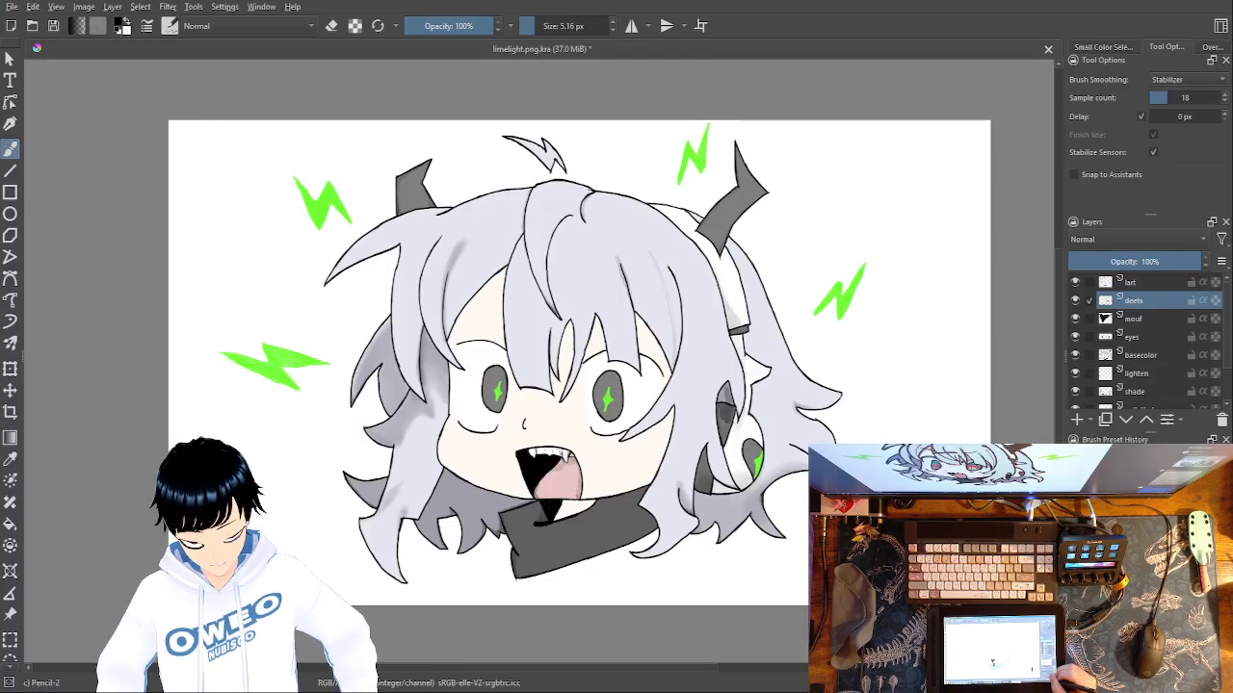
Switch to the eyes layer and draw a filled black lash point at the left eye's outer corner.
{"action": "key", "text": "ctrl+plus"}
{"action": "key", "text": "ctrl+plus"}
{"action": "key", "text": "ctrl+plus"}
{"action": "key", "text": "ctrl+plus"}
{"action": "key", "text": "ctrl+plus"}
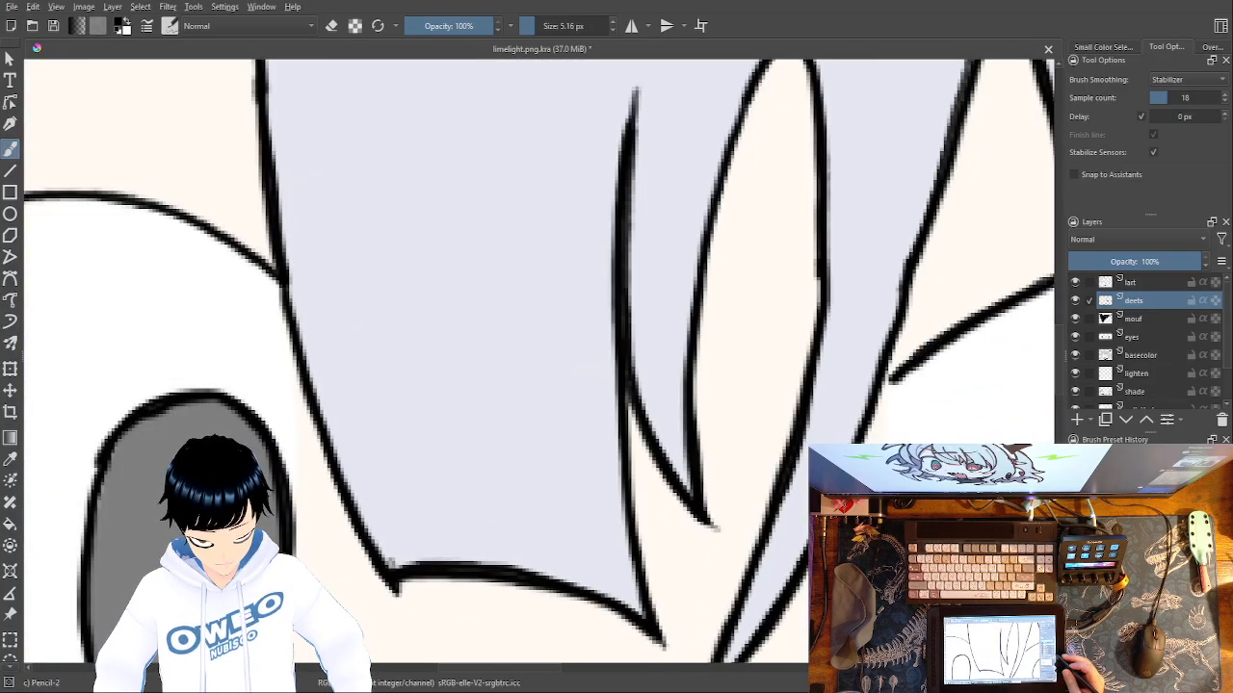
{"action": "left_click", "coordinate": [1136, 337]}
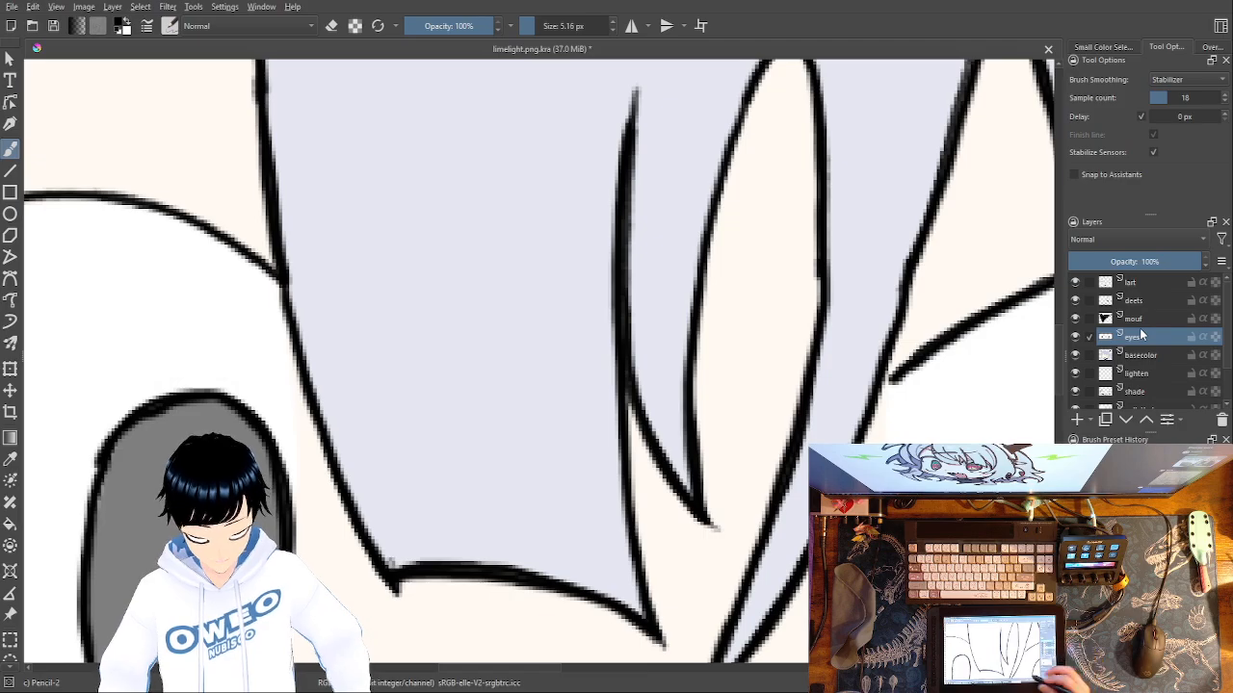
{"action": "left_click_drag", "start_coordinate": [531, 511], "coordinate": [927, 635]}
{"action": "mouse_move", "coordinate": [281, 349]}
{"action": "left_mouse_down"}
{"action": "mouse_move", "coordinate": [346, 327]}
{"action": "mouse_move", "coordinate": [279, 294]}
{"action": "mouse_move", "coordinate": [275, 351]}
{"action": "mouse_move", "coordinate": [285, 301]}
{"action": "mouse_move", "coordinate": [310, 327]}
{"action": "mouse_move", "coordinate": [289, 316]}
{"action": "mouse_move", "coordinate": [287, 339]}
{"action": "mouse_move", "coordinate": [316, 332]}
{"action": "left_mouse_up"}
{"action": "left_click_drag", "start_coordinate": [292, 325], "coordinate": [306, 315]}
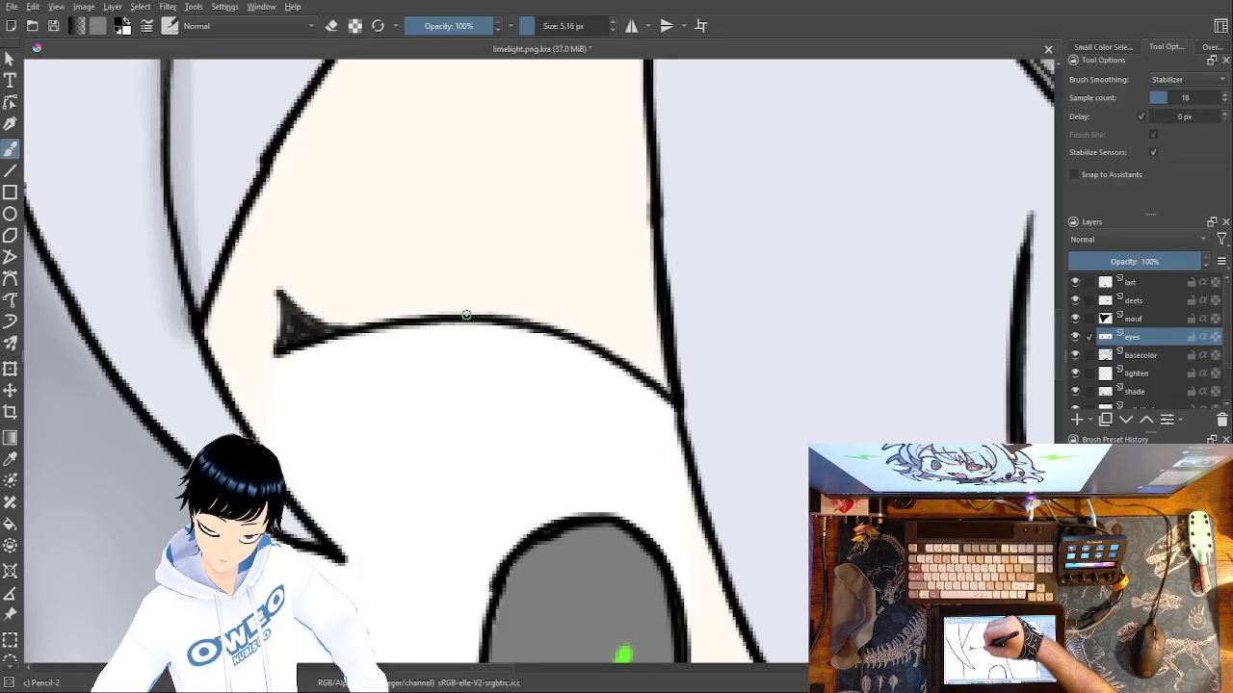
Thicken the left eye's upper lid line toward the hair strand and add a short second lash above it.
{"action": "left_click_drag", "start_coordinate": [435, 308], "coordinate": [391, 283]}
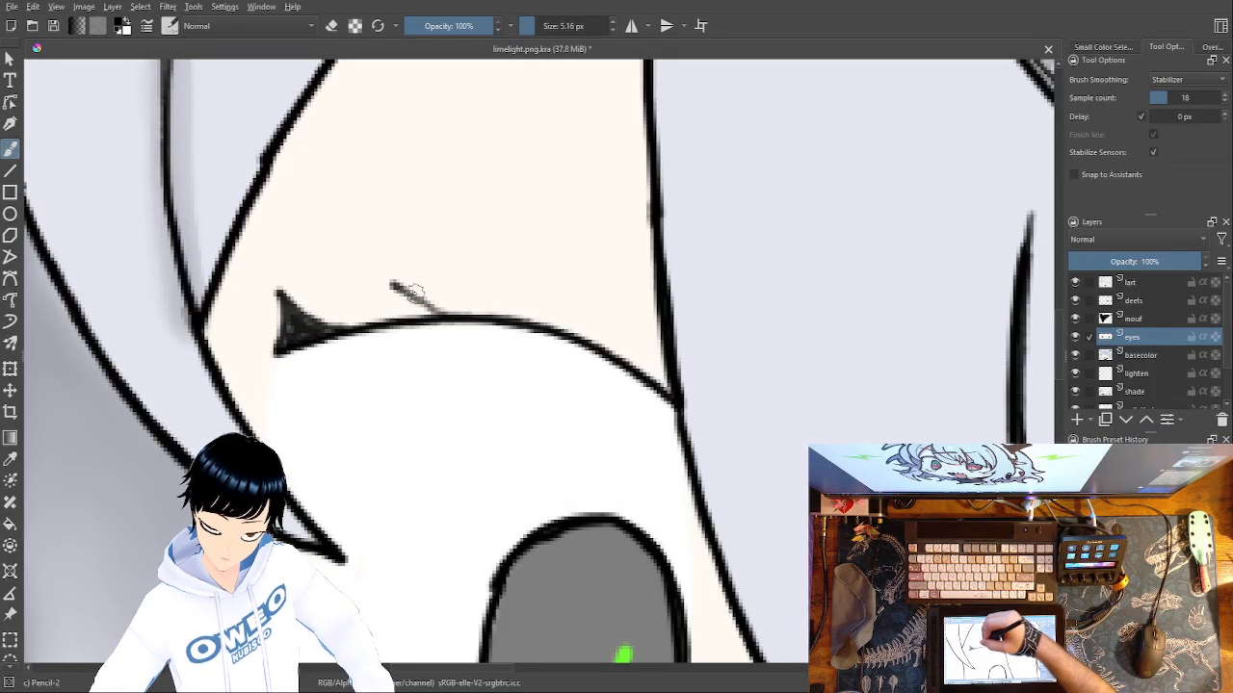
{"action": "key", "text": "ctrl+z"}
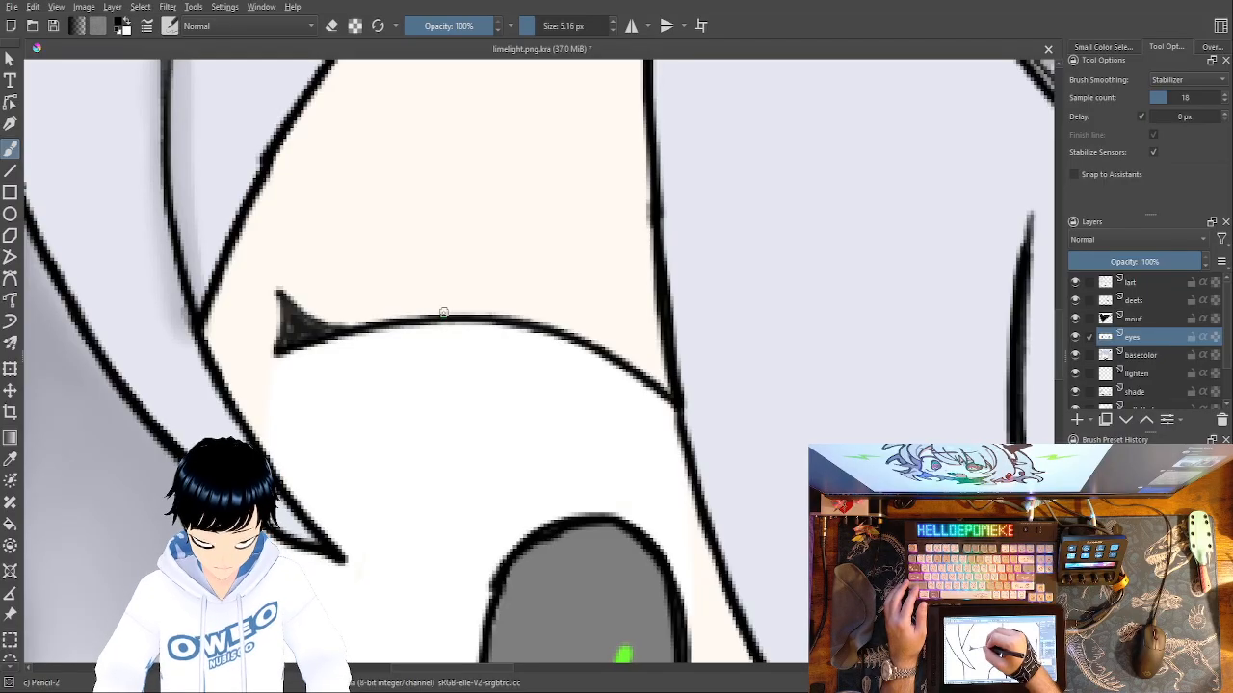
{"action": "mouse_move", "coordinate": [425, 313]}
{"action": "left_mouse_down"}
{"action": "mouse_move", "coordinate": [387, 289]}
{"action": "mouse_move", "coordinate": [419, 314]}
{"action": "mouse_move", "coordinate": [321, 328]}
{"action": "left_mouse_up"}
{"action": "left_click_drag", "start_coordinate": [395, 313], "coordinate": [290, 328]}
{"action": "mouse_move", "coordinate": [546, 327]}
{"action": "left_mouse_down"}
{"action": "mouse_move", "coordinate": [668, 366]}
{"action": "mouse_move", "coordinate": [668, 393]}
{"action": "mouse_move", "coordinate": [572, 333]}
{"action": "mouse_move", "coordinate": [420, 304]}
{"action": "left_mouse_up"}
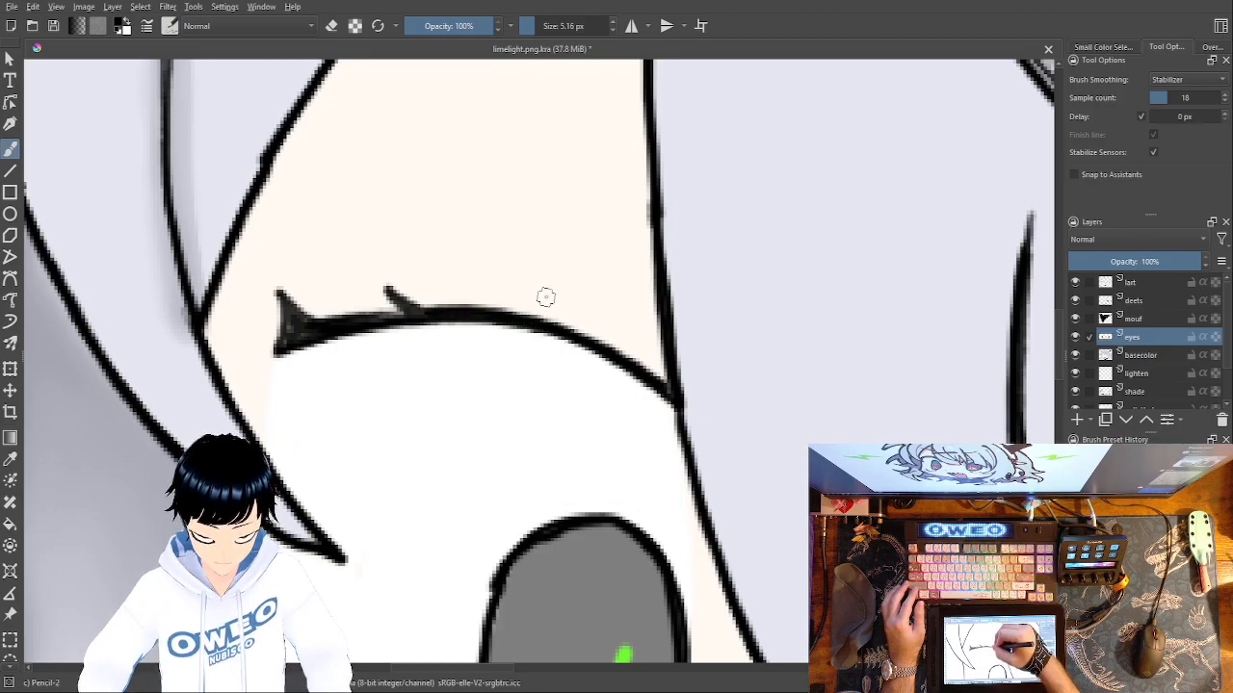
{"action": "mouse_move", "coordinate": [726, 478]}
{"action": "left_mouse_down"}
{"action": "mouse_move", "coordinate": [536, 520]}
{"action": "mouse_move", "coordinate": [385, 503]}
{"action": "left_mouse_up"}
{"action": "mouse_move", "coordinate": [602, 497]}
{"action": "left_mouse_down"}
{"action": "mouse_move", "coordinate": [691, 462]}
{"action": "mouse_move", "coordinate": [886, 433]}
{"action": "left_mouse_up"}
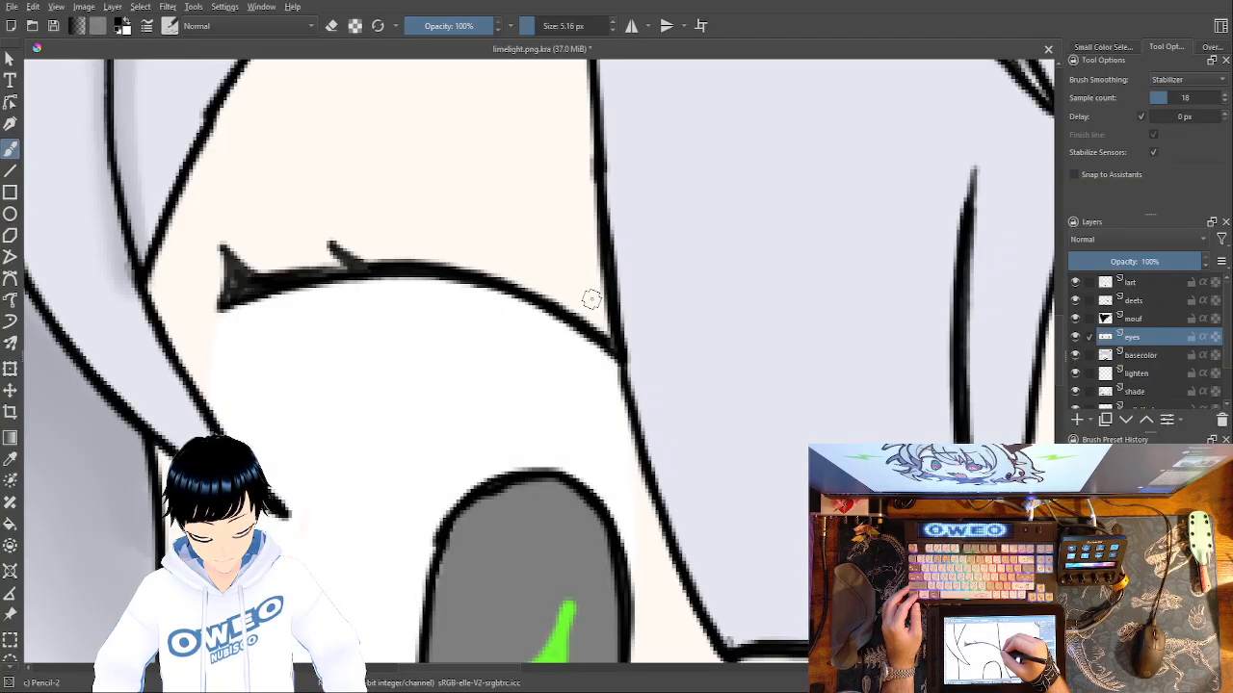
Fill the right eye's outer lash corner, add a short lash above it and thicken the outer upper lid line.
{"action": "mouse_move", "coordinate": [694, 511]}
{"action": "left_mouse_down"}
{"action": "mouse_move", "coordinate": [563, 493]}
{"action": "mouse_move", "coordinate": [258, 494]}
{"action": "left_mouse_up"}
{"action": "mouse_move", "coordinate": [815, 519]}
{"action": "left_mouse_down"}
{"action": "mouse_move", "coordinate": [421, 547]}
{"action": "mouse_move", "coordinate": [154, 517]}
{"action": "left_mouse_up"}
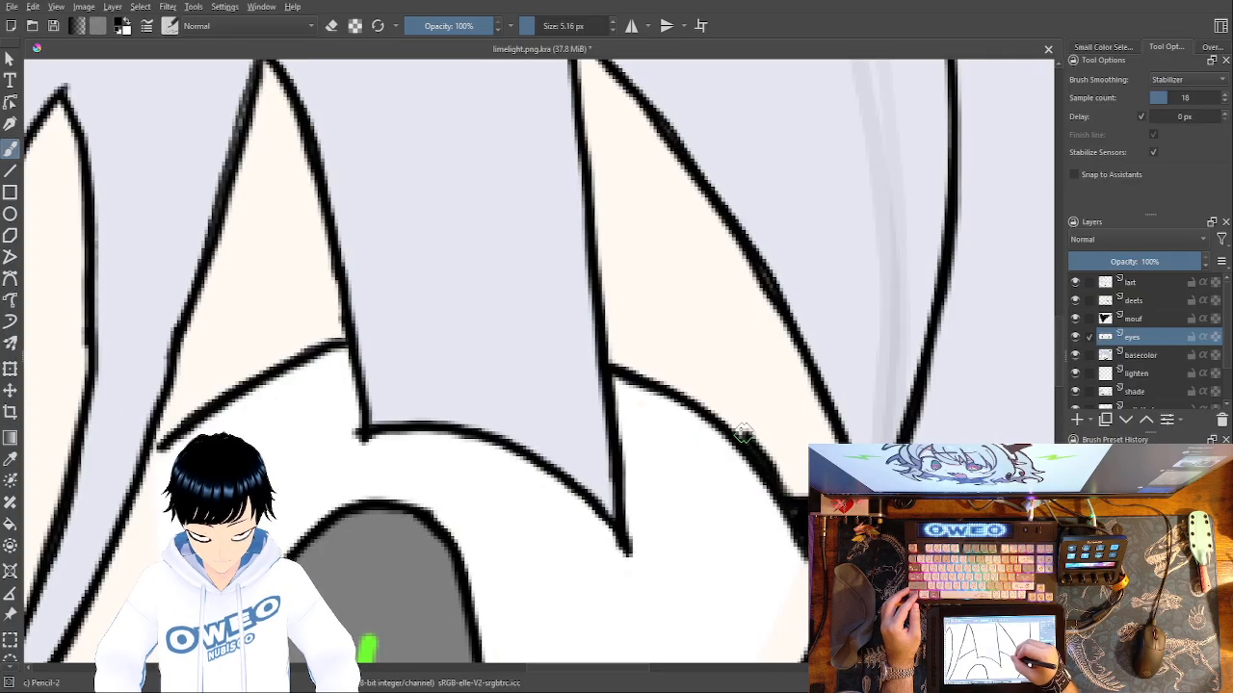
{"action": "mouse_move", "coordinate": [732, 424]}
{"action": "left_mouse_down"}
{"action": "mouse_move", "coordinate": [763, 402]}
{"action": "mouse_move", "coordinate": [722, 417]}
{"action": "left_mouse_up"}
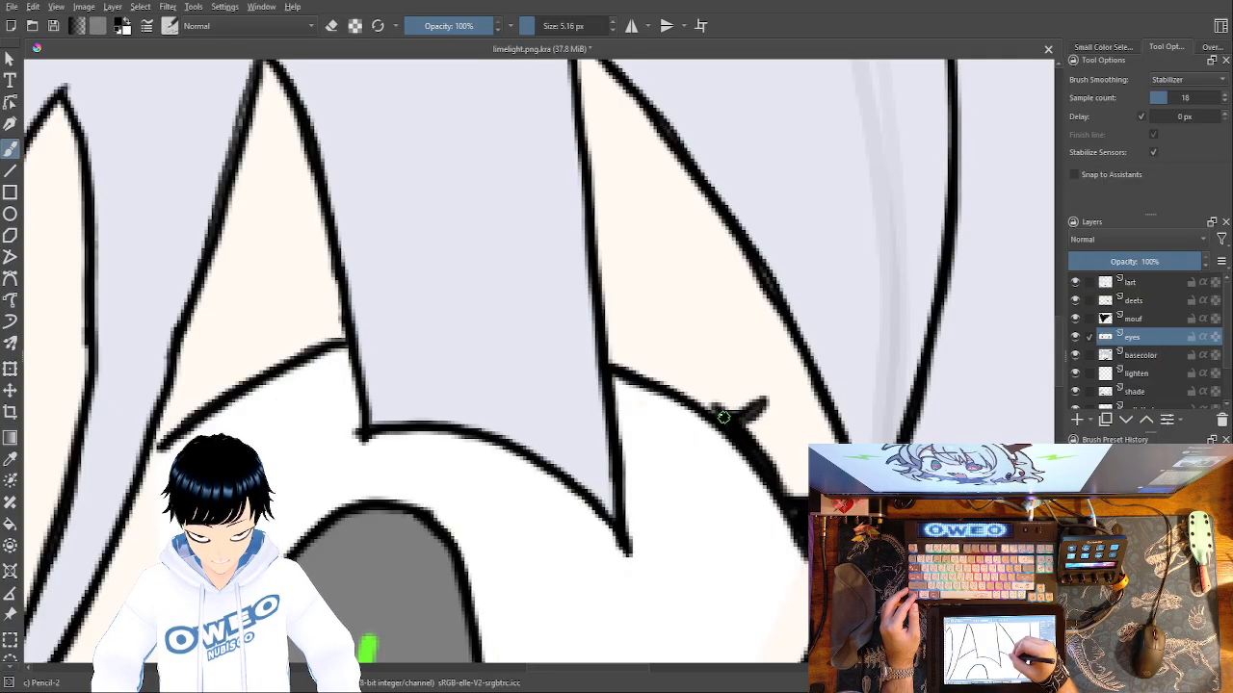
{"action": "left_click_drag", "start_coordinate": [618, 366], "coordinate": [740, 419]}
Thicken the right eye's inner upper lid line between the hair strands and add a short lash on it.
{"action": "mouse_move", "coordinate": [345, 337]}
{"action": "left_mouse_down"}
{"action": "mouse_move", "coordinate": [222, 389]}
{"action": "mouse_move", "coordinate": [164, 435]}
{"action": "left_mouse_up"}
{"action": "mouse_move", "coordinate": [271, 358]}
{"action": "left_mouse_down"}
{"action": "mouse_move", "coordinate": [237, 343]}
{"action": "mouse_move", "coordinate": [273, 356]}
{"action": "left_mouse_up"}
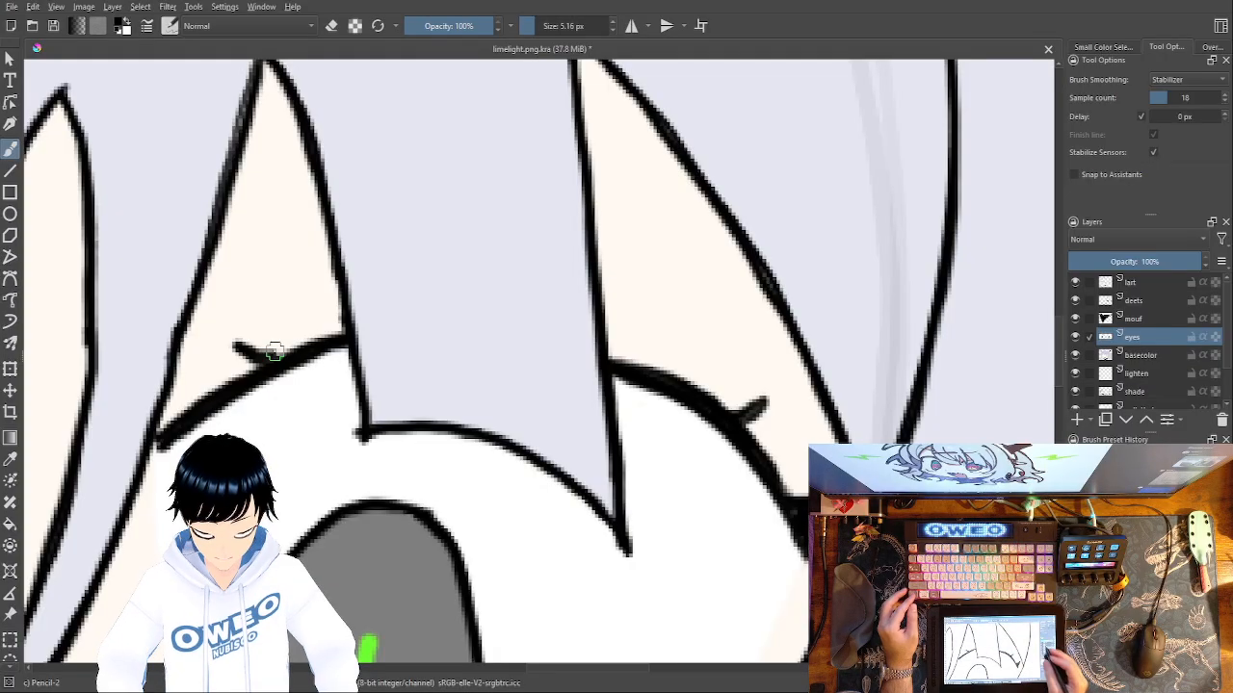
{"action": "left_click_drag", "start_coordinate": [627, 379], "coordinate": [757, 176]}
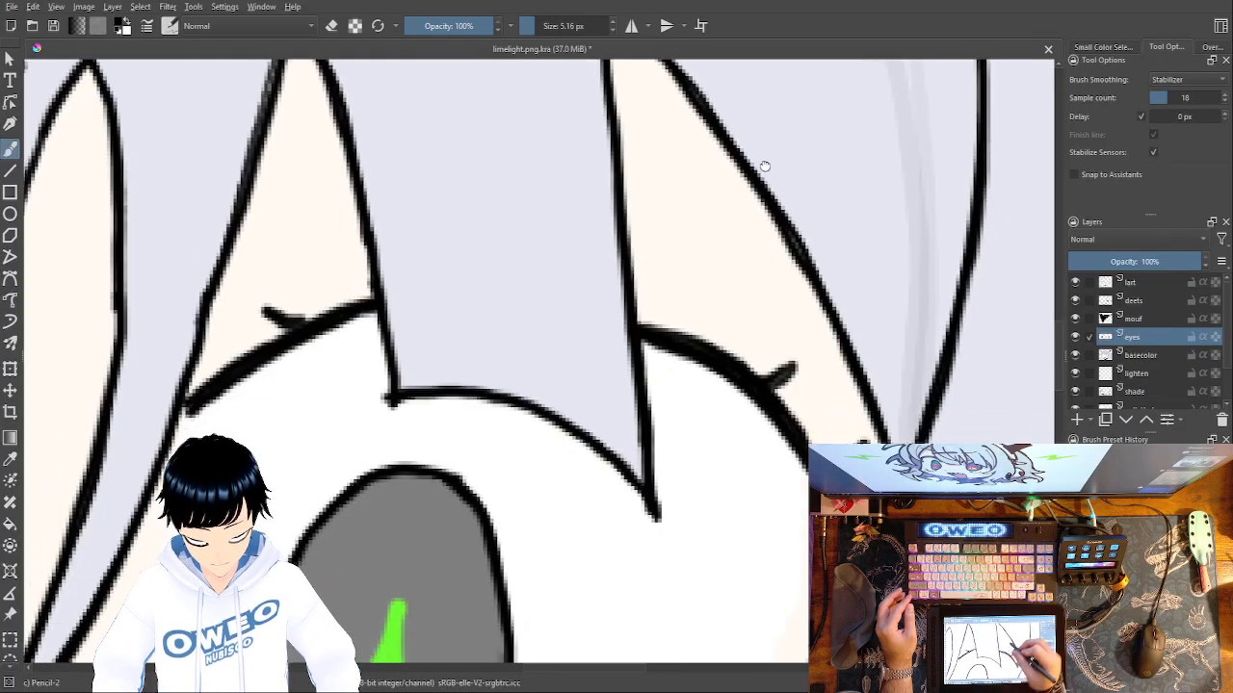
Thicken the right eye's lower lid line and draw an upturned inner corner on the left eye's lower lid.
{"action": "left_click_drag", "start_coordinate": [678, 356], "coordinate": [839, 74]}
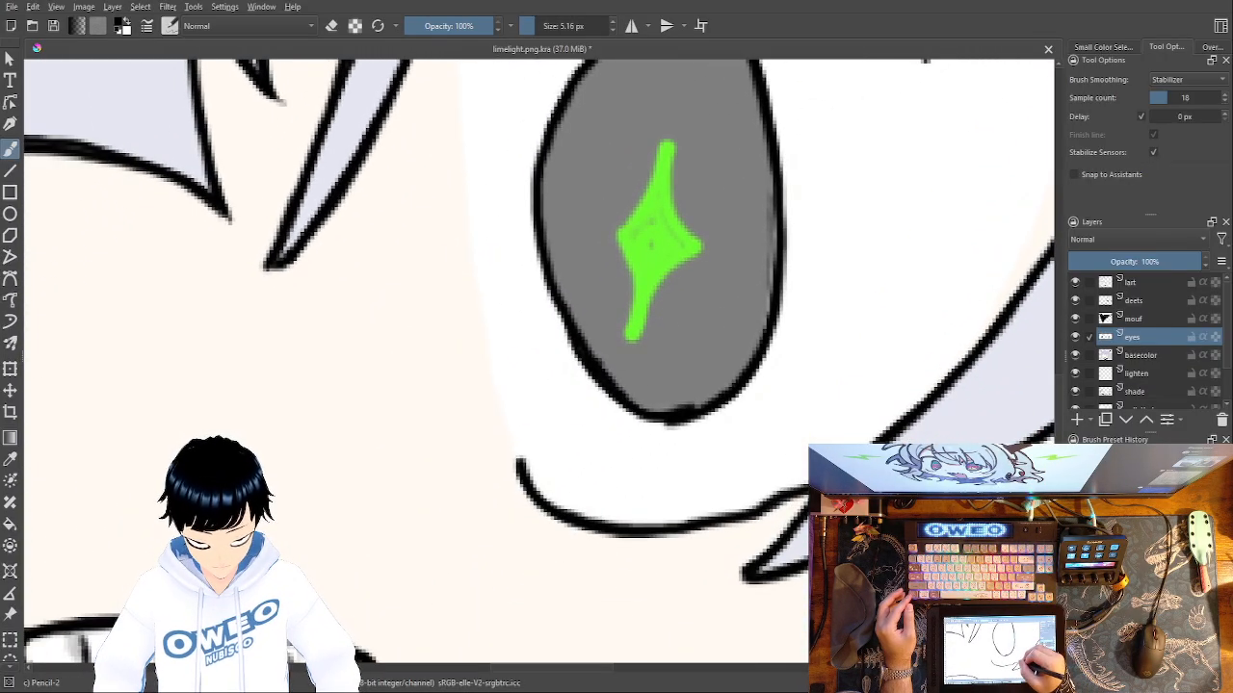
{"action": "mouse_move", "coordinate": [805, 490]}
{"action": "left_mouse_down"}
{"action": "mouse_move", "coordinate": [713, 517]}
{"action": "mouse_move", "coordinate": [584, 520]}
{"action": "mouse_move", "coordinate": [535, 493]}
{"action": "mouse_move", "coordinate": [518, 462]}
{"action": "left_mouse_up"}
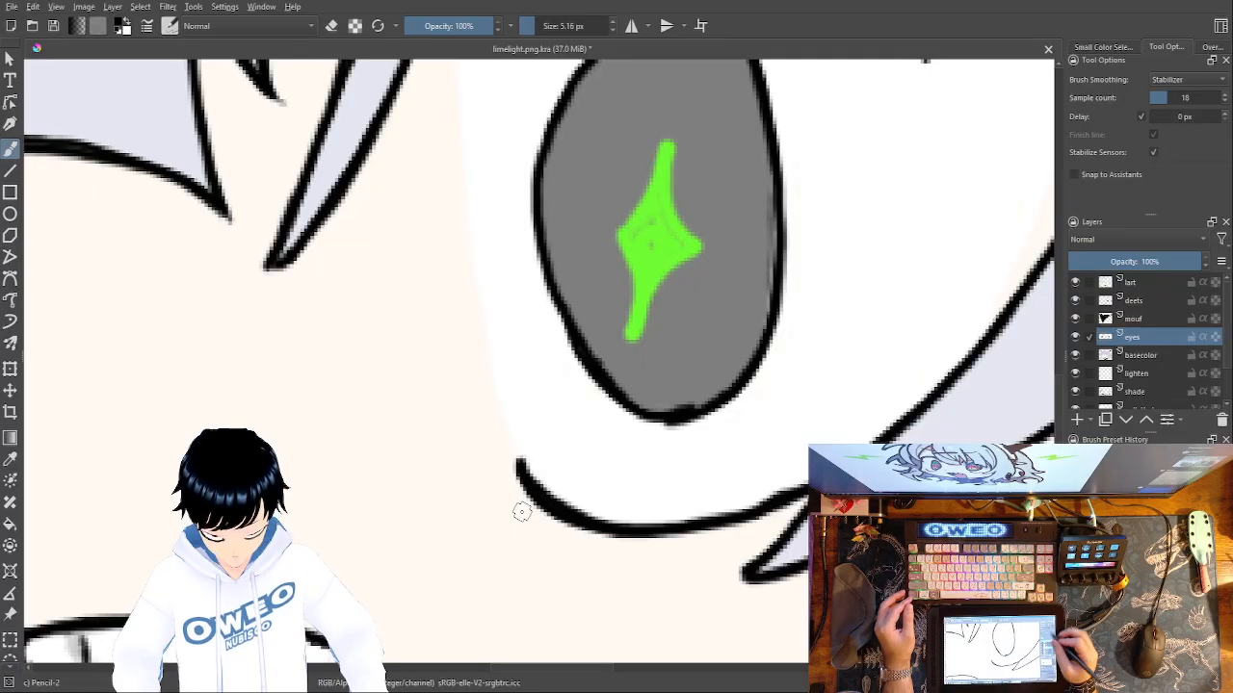
{"action": "left_click_drag", "start_coordinate": [388, 476], "coordinate": [949, 437]}
{"action": "left_click_drag", "start_coordinate": [454, 438], "coordinate": [771, 439]}
{"action": "left_click_drag", "start_coordinate": [669, 412], "coordinate": [621, 472]}
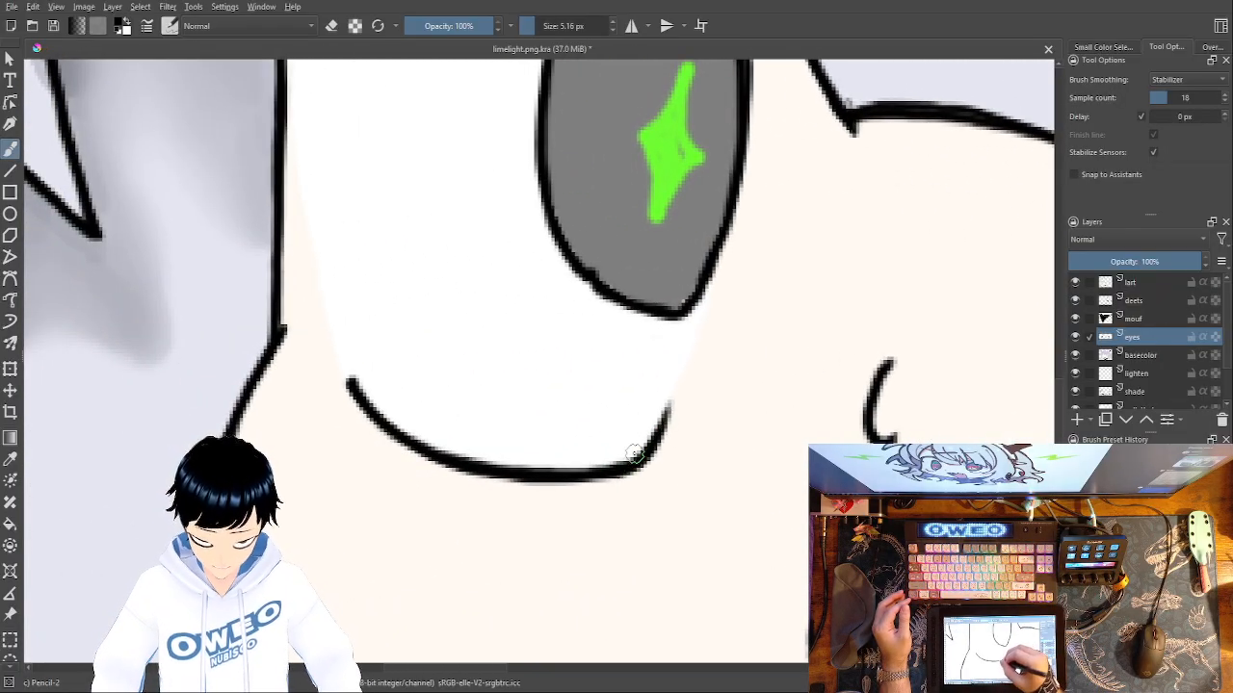
{"action": "mouse_move", "coordinate": [662, 421]}
{"action": "left_mouse_down"}
{"action": "mouse_move", "coordinate": [626, 467]}
{"action": "mouse_move", "coordinate": [515, 475]}
{"action": "mouse_move", "coordinate": [445, 462]}
{"action": "mouse_move", "coordinate": [339, 380]}
{"action": "mouse_move", "coordinate": [359, 413]}
{"action": "mouse_move", "coordinate": [446, 471]}
{"action": "mouse_move", "coordinate": [570, 478]}
{"action": "mouse_move", "coordinate": [614, 463]}
{"action": "left_mouse_up"}
Thicken the outer half of the left eye's lower lid line and extend its outer end upward.
{"action": "key", "text": "minus"}
{"action": "key", "text": "minus"}
{"action": "key", "text": "minus"}
{"action": "key", "text": "minus"}
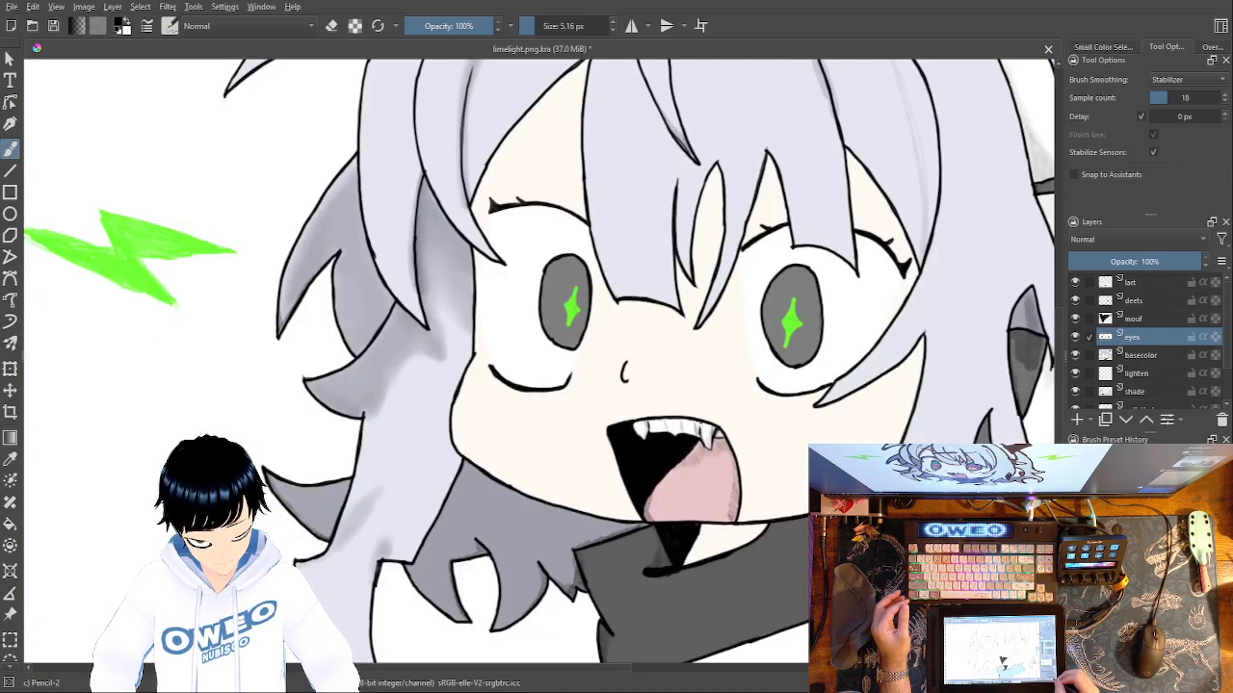
{"action": "key", "text": "plus"}
{"action": "key", "text": "plus"}
{"action": "key", "text": "plus"}
{"action": "key", "text": "plus"}
{"action": "left_click_drag", "start_coordinate": [345, 383], "coordinate": [324, 335]}
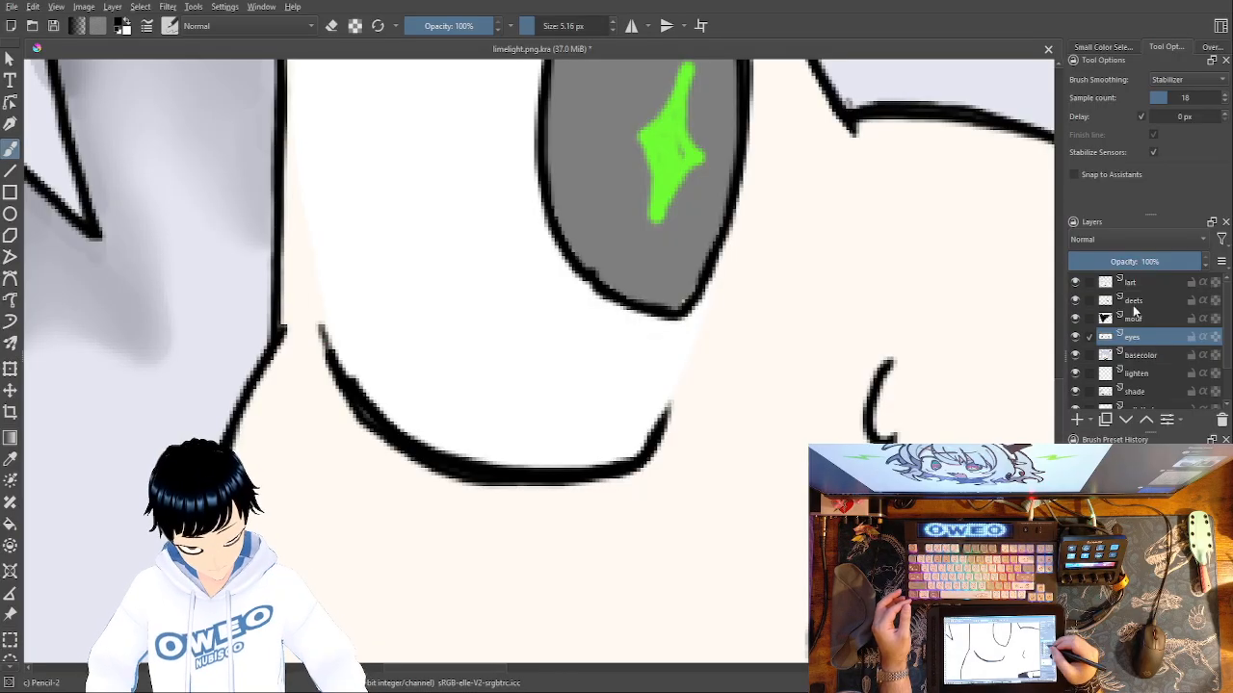
Switch to the deets layer and draw a thin grey crease below the left eye's outer lower corner.
{"action": "left_click", "coordinate": [1133, 303]}
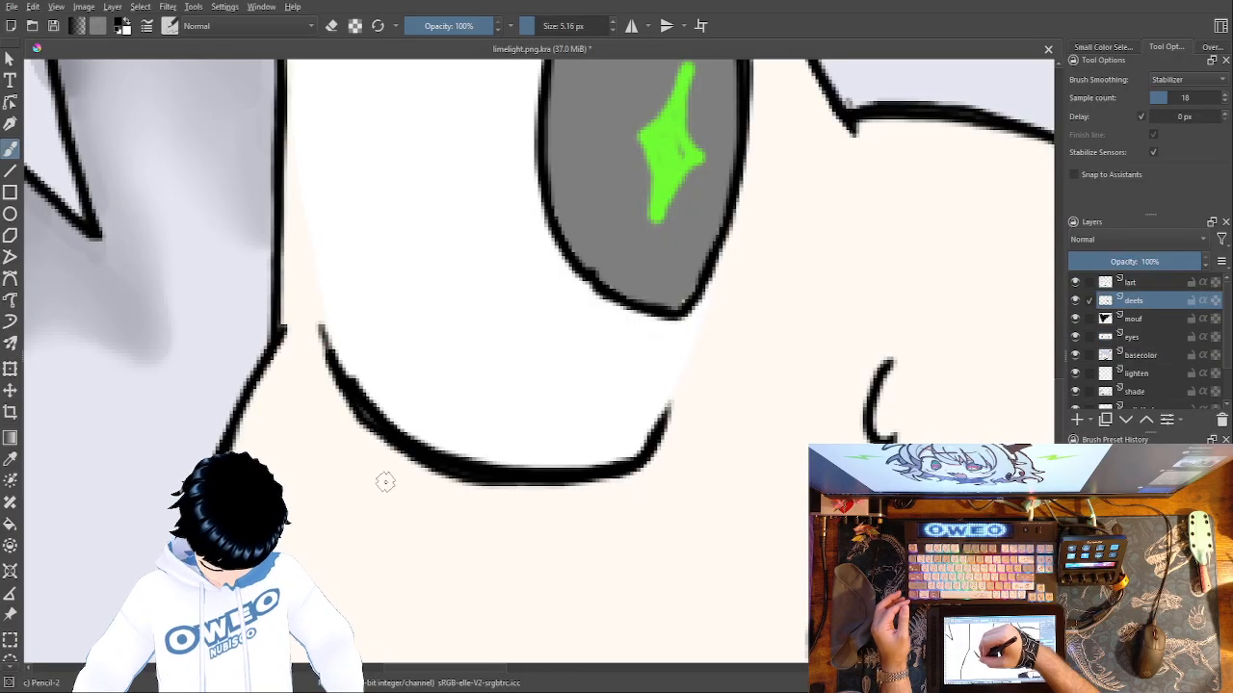
{"action": "left_click_drag", "start_coordinate": [323, 425], "coordinate": [372, 458]}
{"action": "left_click_drag", "start_coordinate": [312, 402], "coordinate": [335, 435]}
{"action": "mouse_move", "coordinate": [301, 374]}
{"action": "left_mouse_down"}
{"action": "mouse_move", "coordinate": [322, 420]}
{"action": "mouse_move", "coordinate": [314, 405]}
{"action": "left_mouse_up"}
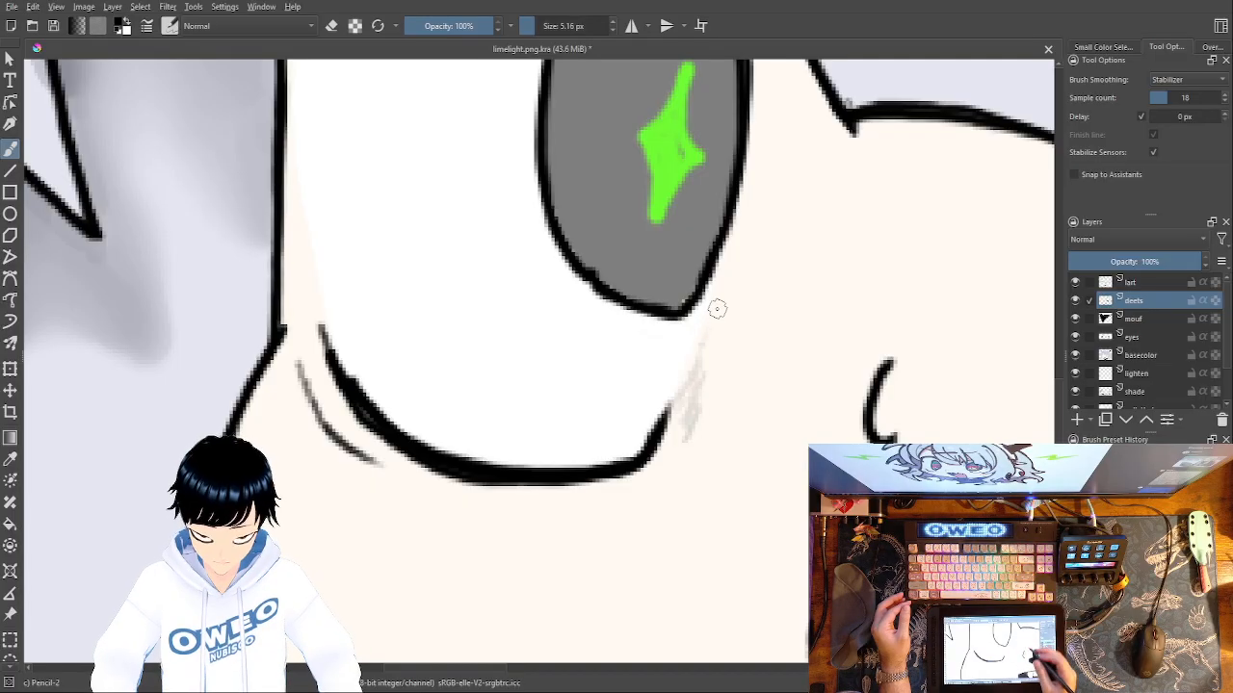
Sketch a thin grey crease below the inner lower corner of the right eye, redoing unsatisfactory strokes.
{"action": "left_click_drag", "start_coordinate": [692, 559], "coordinate": [68, 591]}
{"action": "left_click_drag", "start_coordinate": [414, 607], "coordinate": [221, 595]}
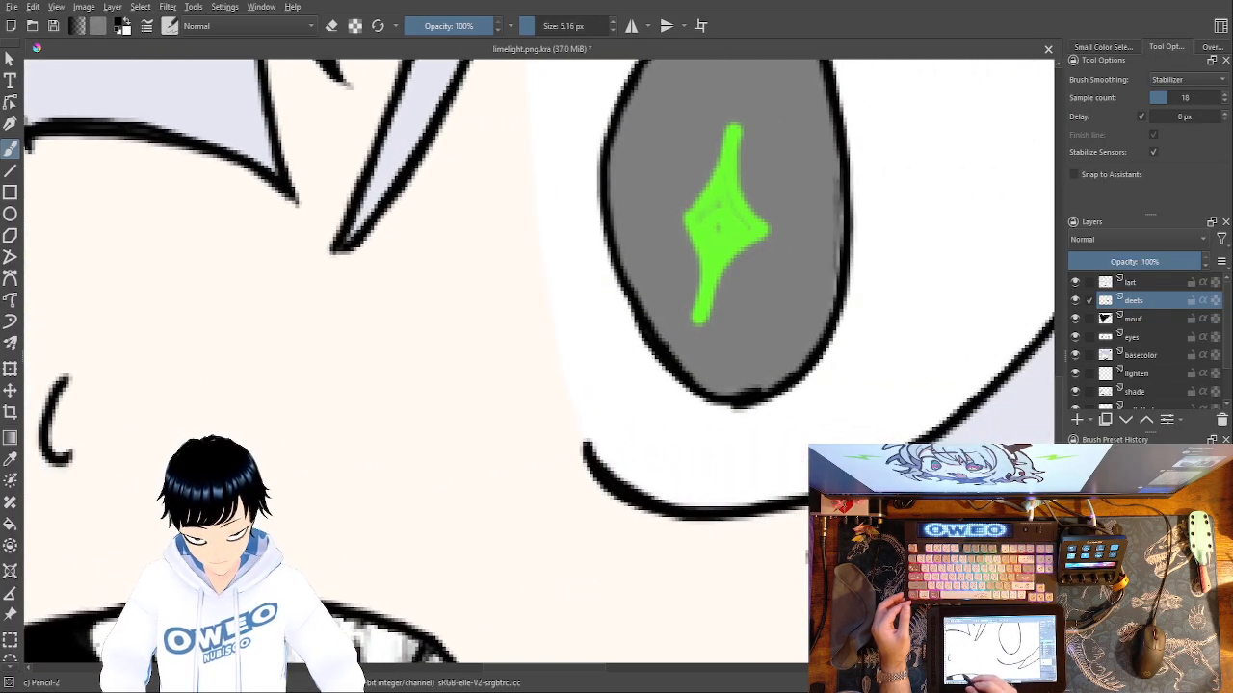
{"action": "mouse_move", "coordinate": [611, 520]}
{"action": "left_mouse_down"}
{"action": "mouse_move", "coordinate": [564, 495]}
{"action": "mouse_move", "coordinate": [522, 432]}
{"action": "mouse_move", "coordinate": [606, 519]}
{"action": "left_mouse_up"}
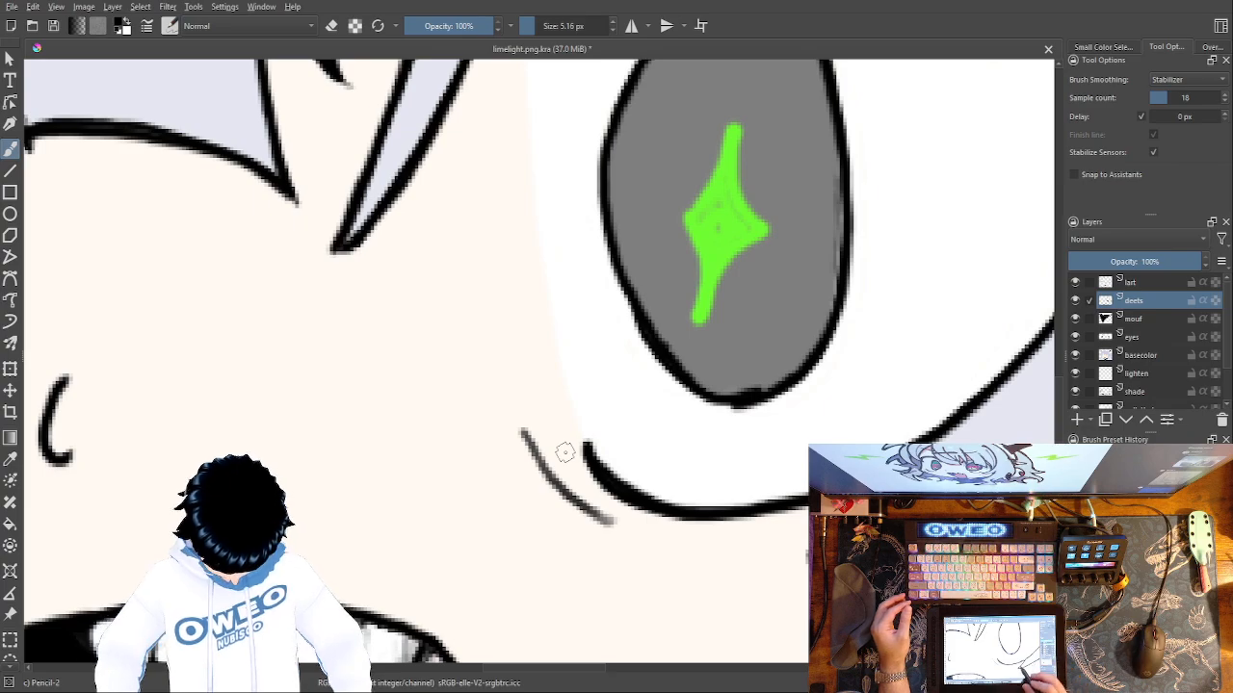
{"action": "key", "text": "ctrl+z"}
{"action": "mouse_move", "coordinate": [604, 522]}
{"action": "left_mouse_down"}
{"action": "mouse_move", "coordinate": [552, 483]}
{"action": "mouse_move", "coordinate": [530, 428]}
{"action": "mouse_move", "coordinate": [586, 545]}
{"action": "mouse_move", "coordinate": [720, 546]}
{"action": "left_mouse_up"}
{"action": "key", "text": "ctrl+z"}
Draw thin eyelid creases above the right eye in the skin gaps between the hair strands, with a short branching line on the inner one.
{"action": "left_click_drag", "start_coordinate": [641, 502], "coordinate": [611, 643]}
{"action": "left_click_drag", "start_coordinate": [597, 278], "coordinate": [579, 616]}
{"action": "left_click_drag", "start_coordinate": [594, 344], "coordinate": [588, 420]}
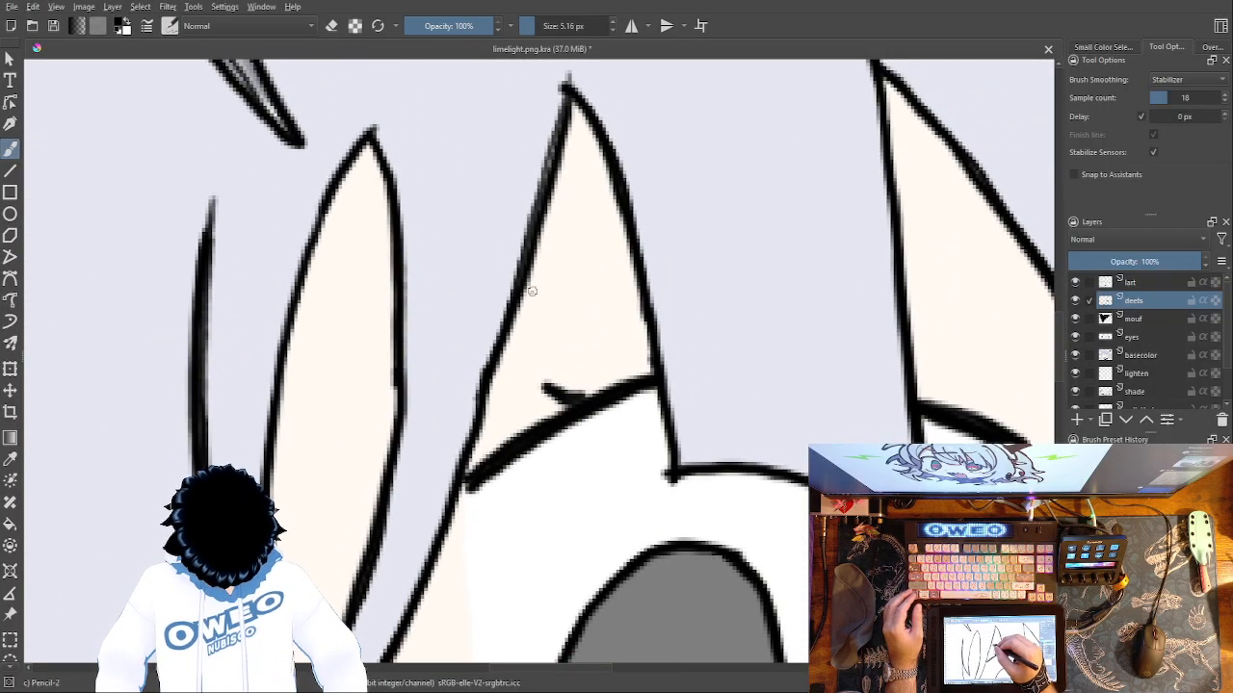
{"action": "left_click_drag", "start_coordinate": [523, 296], "coordinate": [643, 249]}
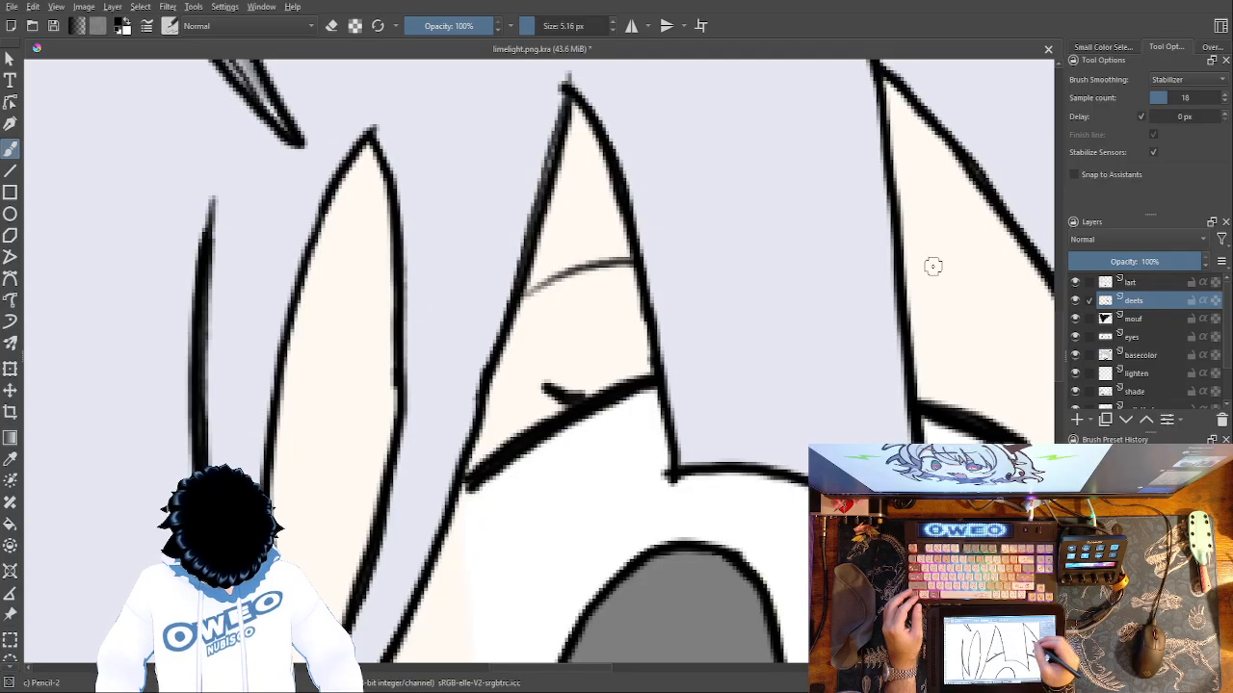
{"action": "left_click_drag", "start_coordinate": [906, 279], "coordinate": [996, 319]}
{"action": "left_click_drag", "start_coordinate": [592, 271], "coordinate": [552, 331]}
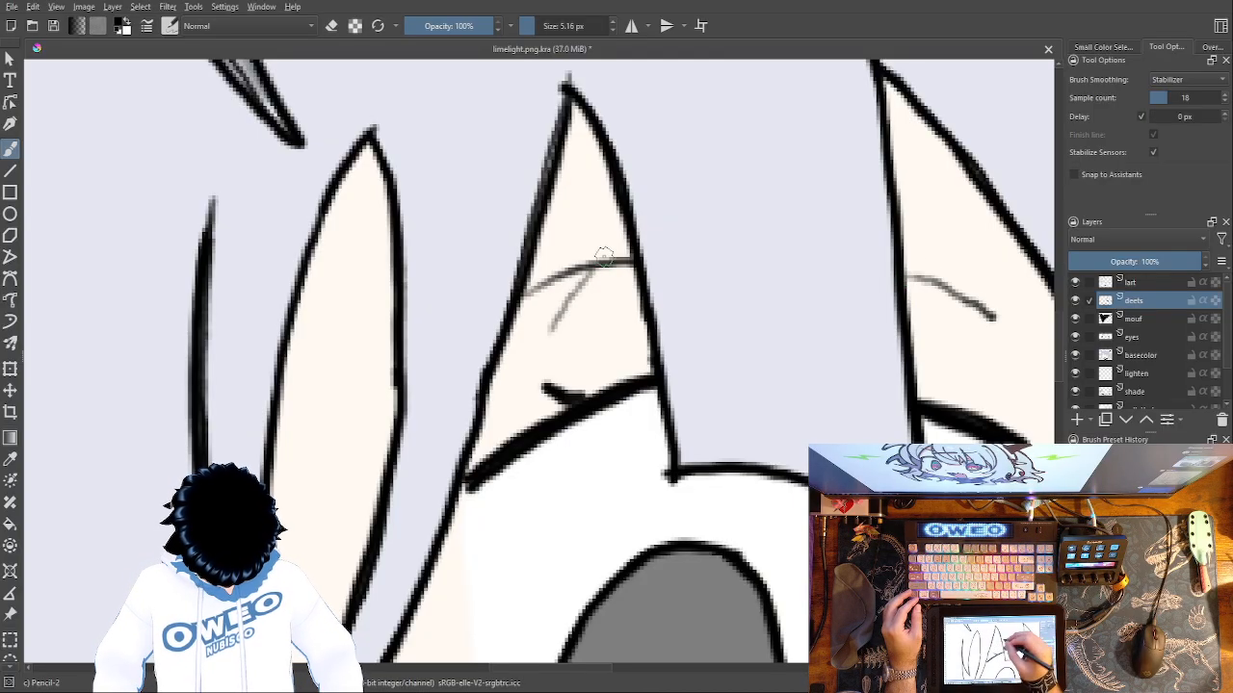
Draw a thin curved eyelid crease above the left eye, ending near the hair strand.
{"action": "left_click_drag", "start_coordinate": [623, 385], "coordinate": [963, 352]}
{"action": "mouse_move", "coordinate": [424, 260]}
{"action": "left_mouse_down"}
{"action": "mouse_move", "coordinate": [724, 281]}
{"action": "mouse_move", "coordinate": [800, 356]}
{"action": "left_mouse_up"}
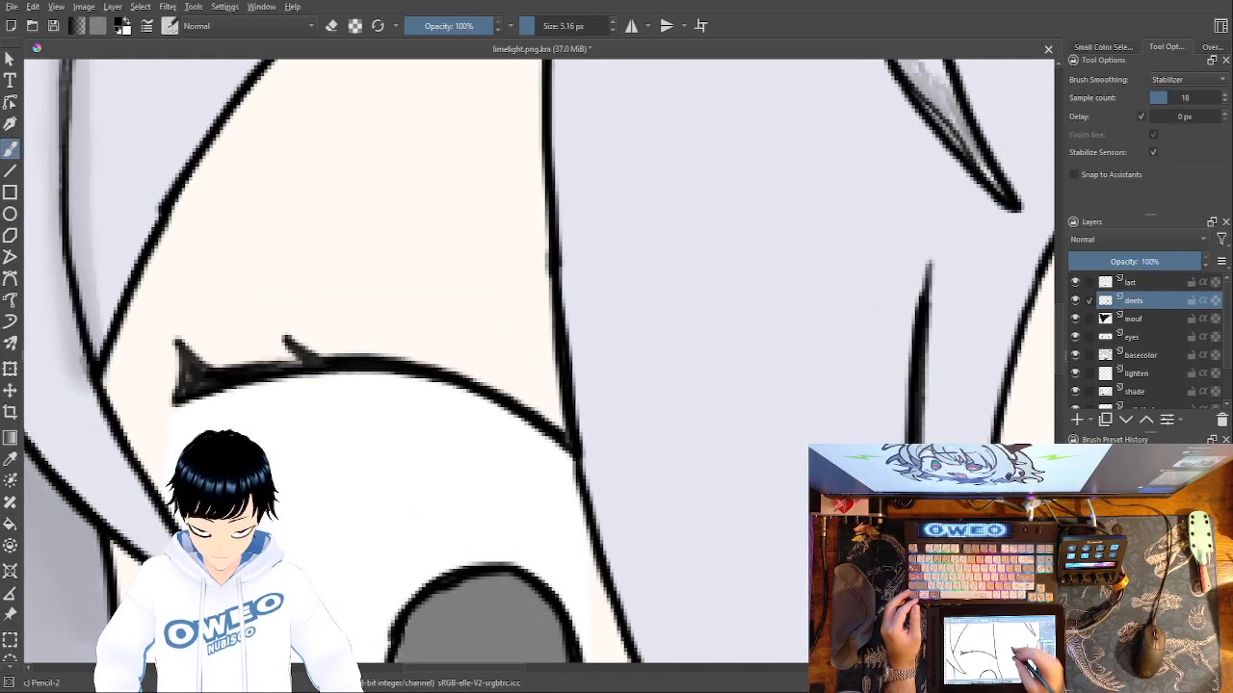
{"action": "left_click_drag", "start_coordinate": [402, 232], "coordinate": [522, 269]}
{"action": "key", "text": "ctrl+z"}
{"action": "left_click_drag", "start_coordinate": [376, 310], "coordinate": [542, 371]}
{"action": "mouse_move", "coordinate": [703, 474]}
{"action": "left_mouse_down"}
{"action": "mouse_move", "coordinate": [296, 373]}
{"action": "mouse_move", "coordinate": [614, 483]}
{"action": "mouse_move", "coordinate": [559, 495]}
{"action": "left_mouse_up"}
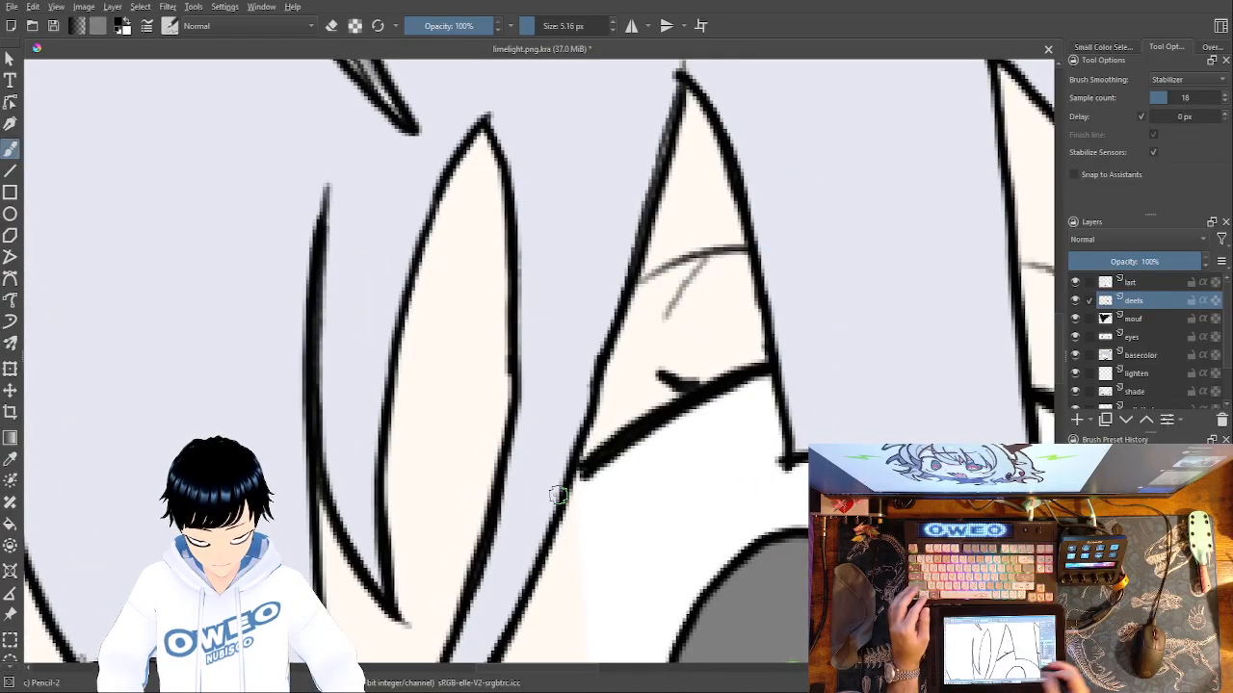
{"action": "key", "text": "minus"}
{"action": "key", "text": "minus"}
{"action": "key", "text": "minus"}
{"action": "key", "text": "minus"}
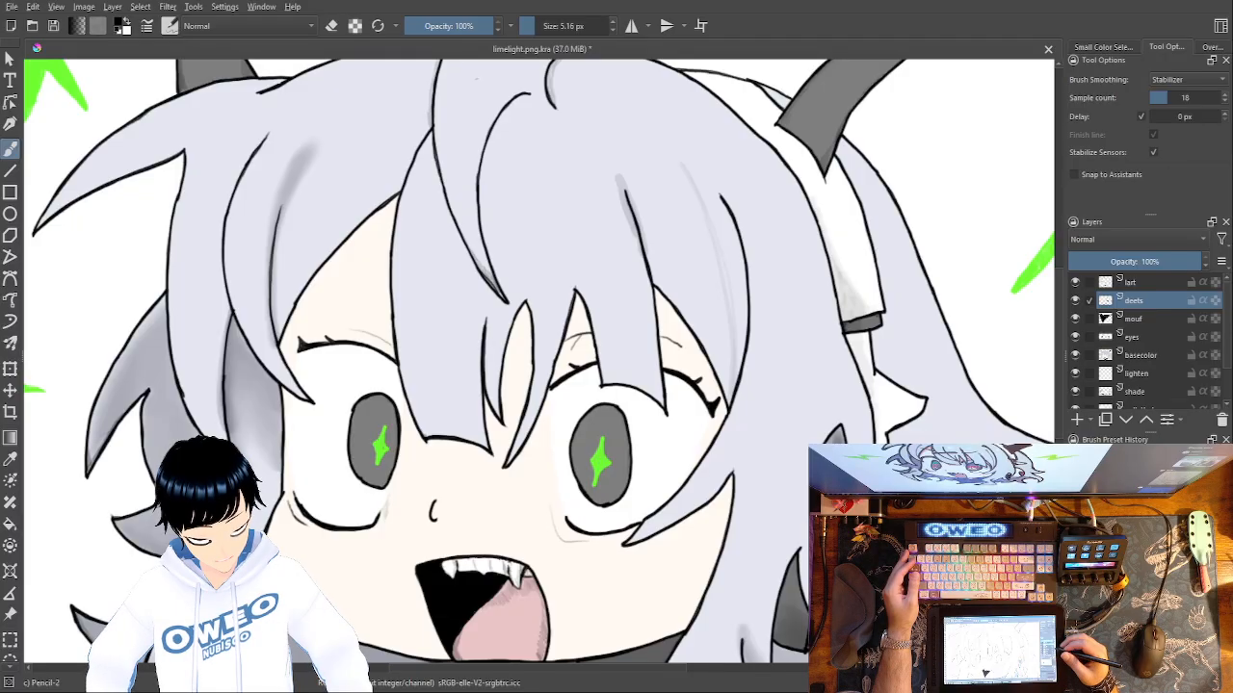
Draw a thick, tapered black eyebrow above the left eye, slanting down toward the nose across the hair, and fill it solid.
{"action": "key", "text": "ctrl+plus"}
{"action": "key", "text": "ctrl+plus"}
{"action": "key", "text": "ctrl+plus"}
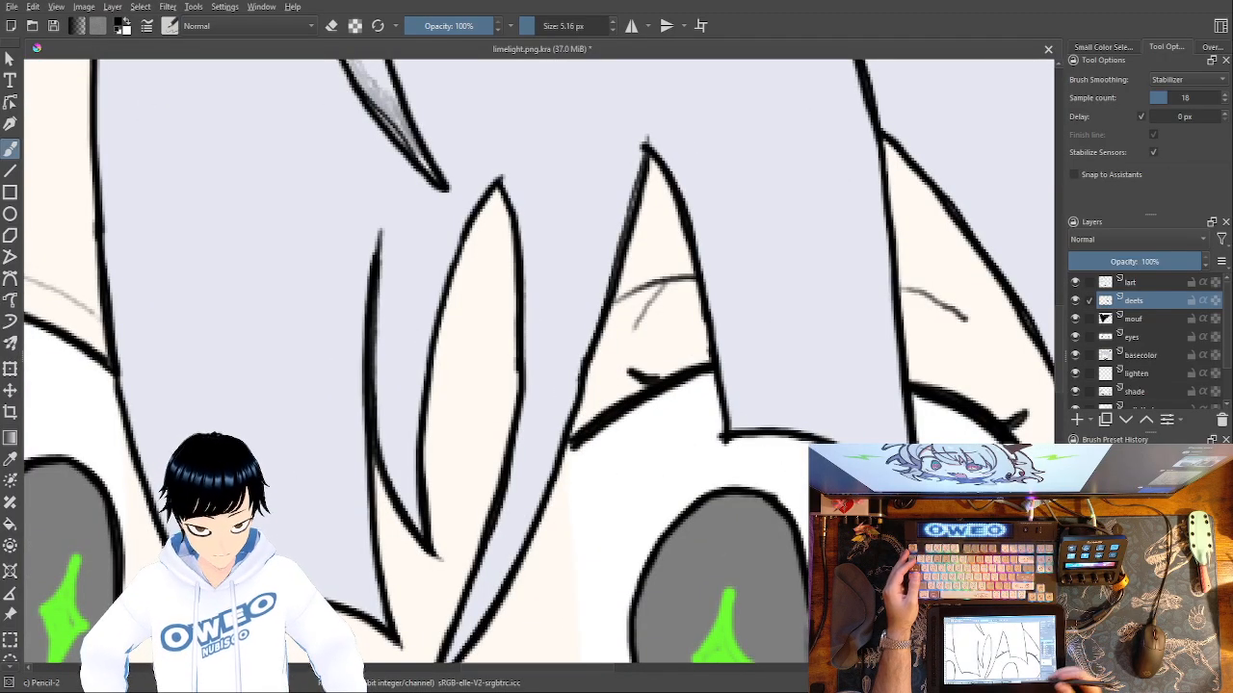
{"action": "left_click_drag", "start_coordinate": [553, 415], "coordinate": [923, 612]}
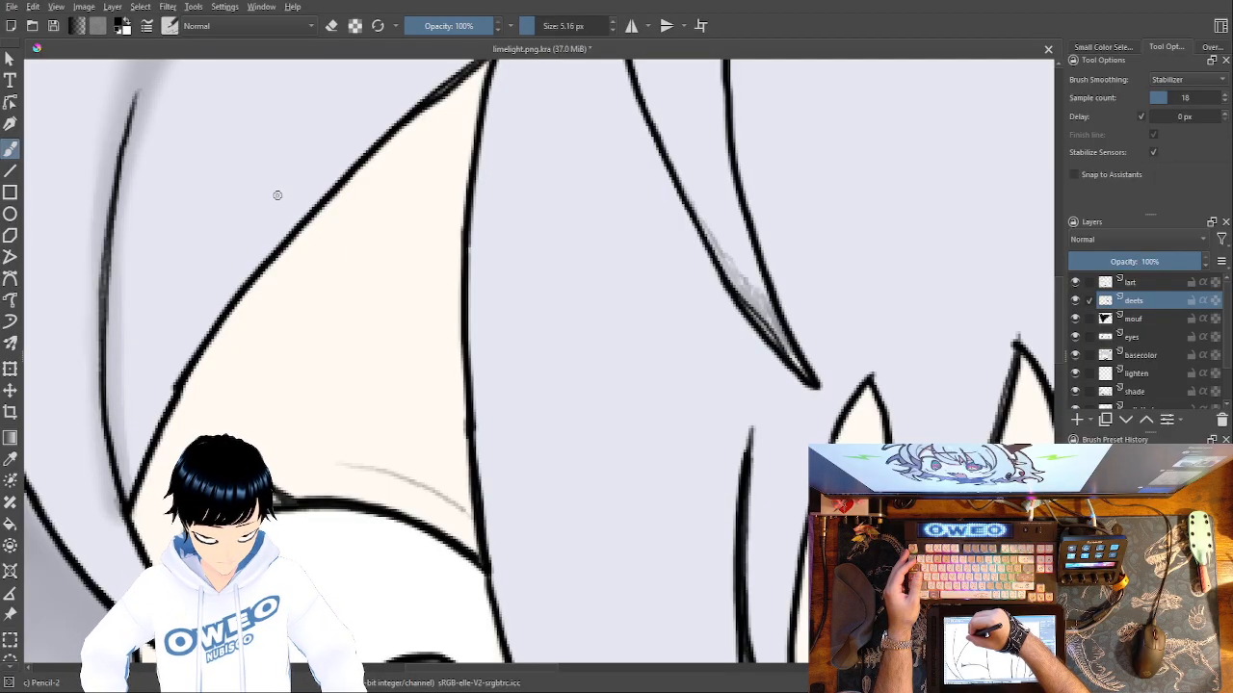
{"action": "mouse_move", "coordinate": [280, 198]}
{"action": "left_mouse_down"}
{"action": "mouse_move", "coordinate": [425, 294]}
{"action": "mouse_move", "coordinate": [501, 378]}
{"action": "mouse_move", "coordinate": [498, 330]}
{"action": "mouse_move", "coordinate": [446, 242]}
{"action": "mouse_move", "coordinate": [352, 173]}
{"action": "mouse_move", "coordinate": [262, 156]}
{"action": "mouse_move", "coordinate": [269, 187]}
{"action": "mouse_move", "coordinate": [324, 217]}
{"action": "mouse_move", "coordinate": [270, 183]}
{"action": "mouse_move", "coordinate": [294, 204]}
{"action": "mouse_move", "coordinate": [265, 171]}
{"action": "mouse_move", "coordinate": [282, 152]}
{"action": "mouse_move", "coordinate": [355, 197]}
{"action": "mouse_move", "coordinate": [327, 178]}
{"action": "mouse_move", "coordinate": [398, 204]}
{"action": "mouse_move", "coordinate": [482, 291]}
{"action": "mouse_move", "coordinate": [502, 356]}
{"action": "mouse_move", "coordinate": [380, 246]}
{"action": "mouse_move", "coordinate": [269, 174]}
{"action": "mouse_move", "coordinate": [342, 217]}
{"action": "mouse_move", "coordinate": [351, 200]}
{"action": "mouse_move", "coordinate": [400, 259]}
{"action": "mouse_move", "coordinate": [361, 219]}
{"action": "mouse_move", "coordinate": [386, 256]}
{"action": "mouse_move", "coordinate": [335, 216]}
{"action": "mouse_move", "coordinate": [349, 205]}
{"action": "mouse_move", "coordinate": [390, 231]}
{"action": "mouse_move", "coordinate": [371, 208]}
{"action": "mouse_move", "coordinate": [392, 210]}
{"action": "mouse_move", "coordinate": [481, 322]}
{"action": "left_mouse_up"}
{"action": "mouse_move", "coordinate": [491, 346]}
{"action": "left_mouse_down"}
{"action": "mouse_move", "coordinate": [384, 246]}
{"action": "mouse_move", "coordinate": [386, 231]}
{"action": "mouse_move", "coordinate": [426, 280]}
{"action": "mouse_move", "coordinate": [438, 287]}
{"action": "mouse_move", "coordinate": [420, 248]}
{"action": "mouse_move", "coordinate": [470, 303]}
{"action": "left_mouse_up"}
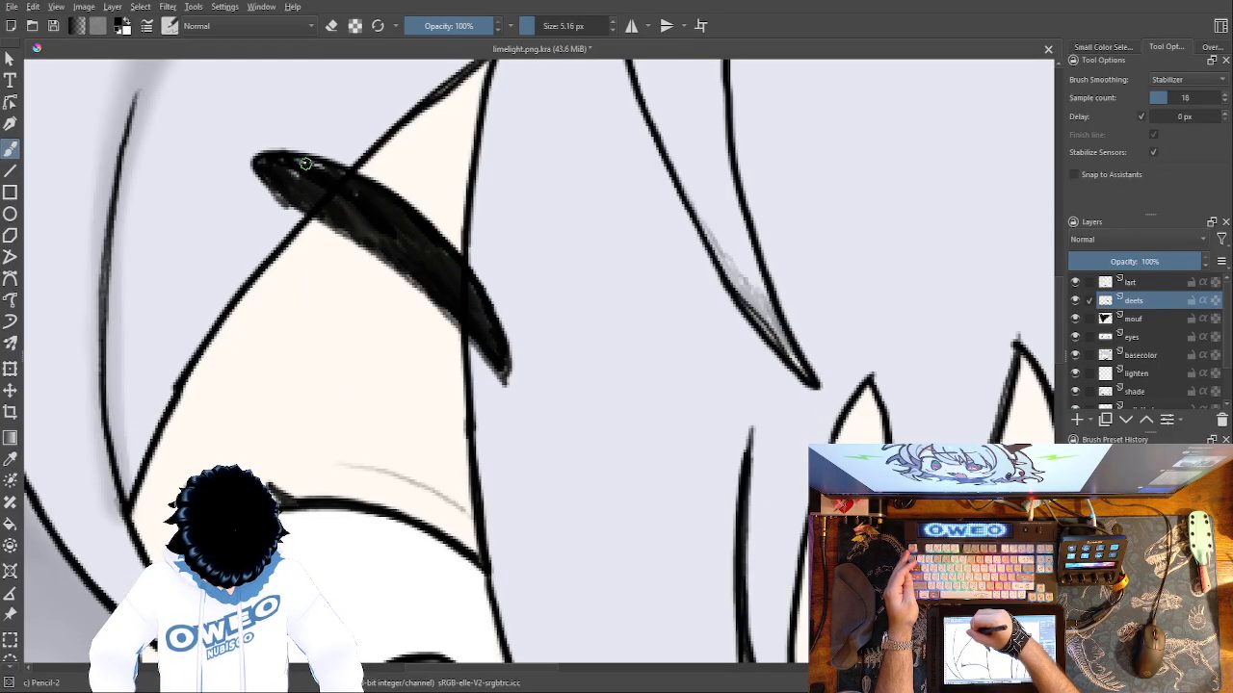
{"action": "mouse_move", "coordinate": [333, 175]}
{"action": "left_mouse_down"}
{"action": "mouse_move", "coordinate": [296, 179]}
{"action": "mouse_move", "coordinate": [374, 214]}
{"action": "left_mouse_up"}
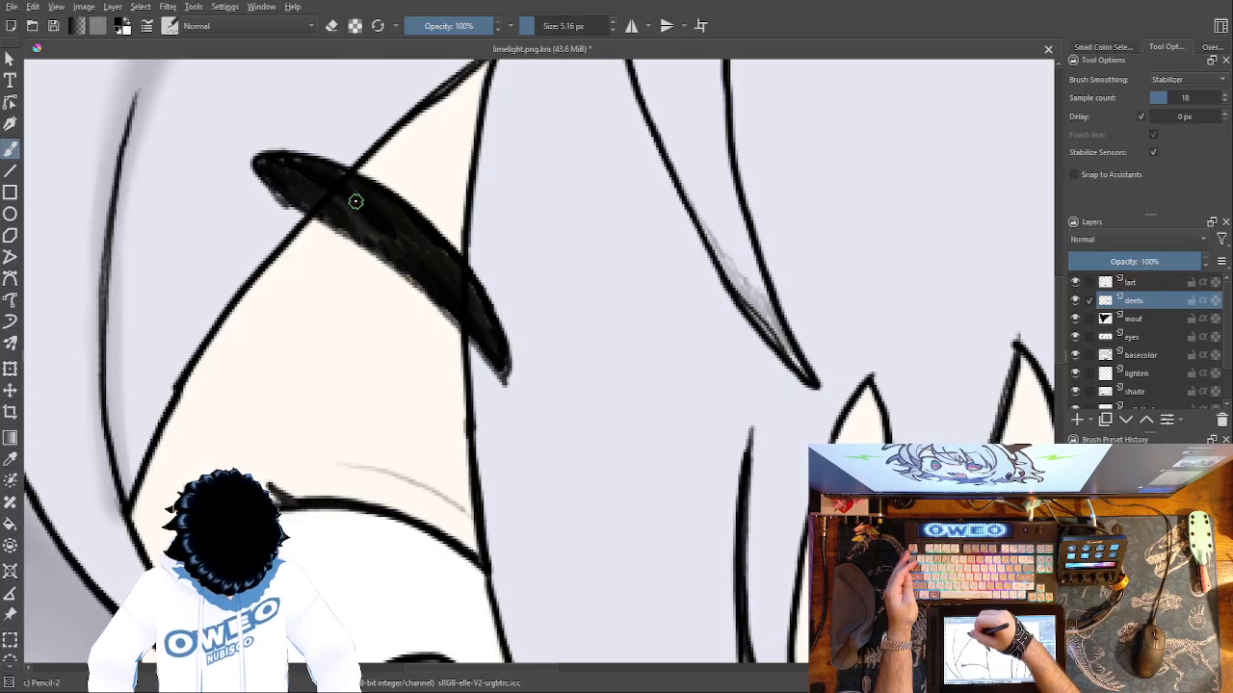
{"action": "key", "text": "2"}
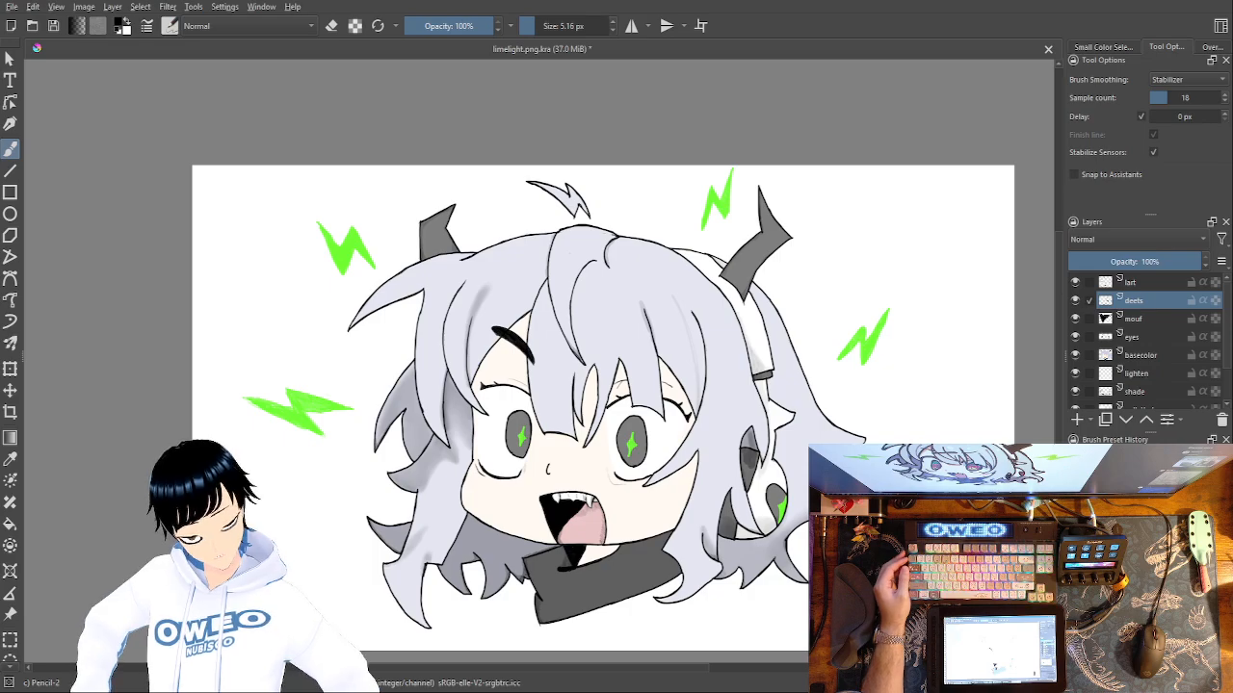
Try to outline a matching eyebrow above the right eye, with a rounded inner end and a raised outer tip.
{"action": "key", "text": "ctrl+plus"}
{"action": "key", "text": "ctrl+plus"}
{"action": "key", "text": "ctrl+plus"}
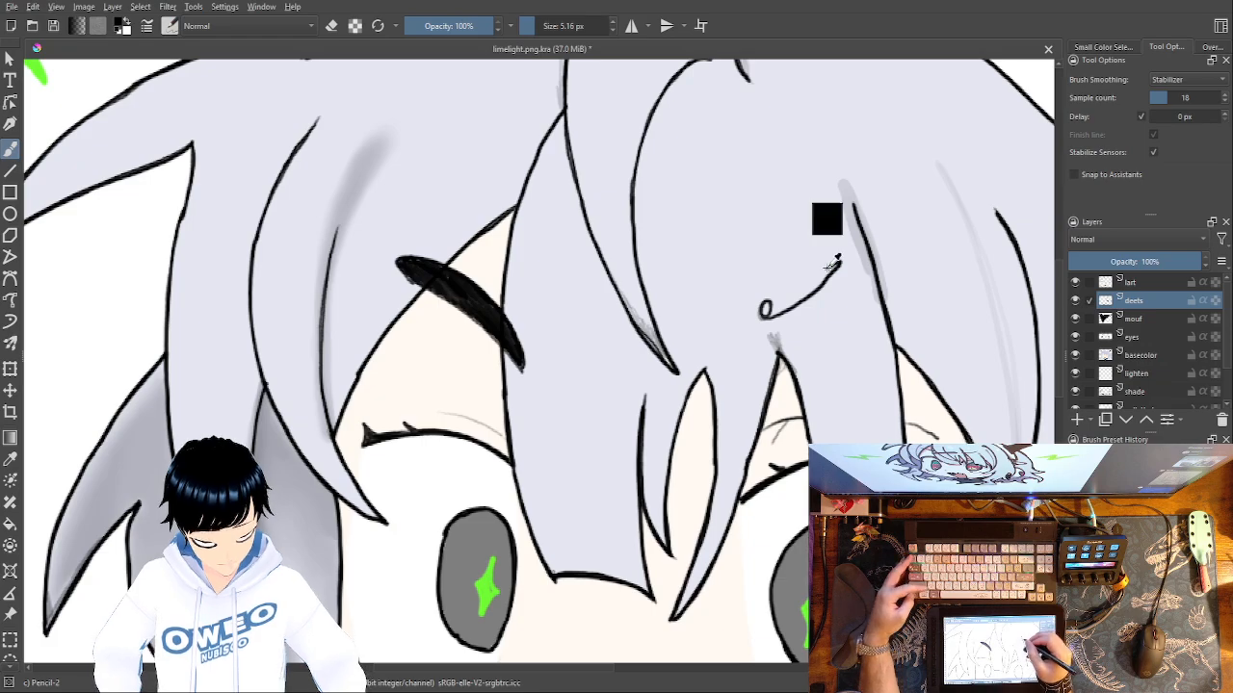
{"action": "key", "text": "ctrl+z"}
{"action": "mouse_move", "coordinate": [764, 308]}
{"action": "left_mouse_down"}
{"action": "mouse_move", "coordinate": [815, 298]}
{"action": "mouse_move", "coordinate": [847, 255]}
{"action": "left_mouse_up"}
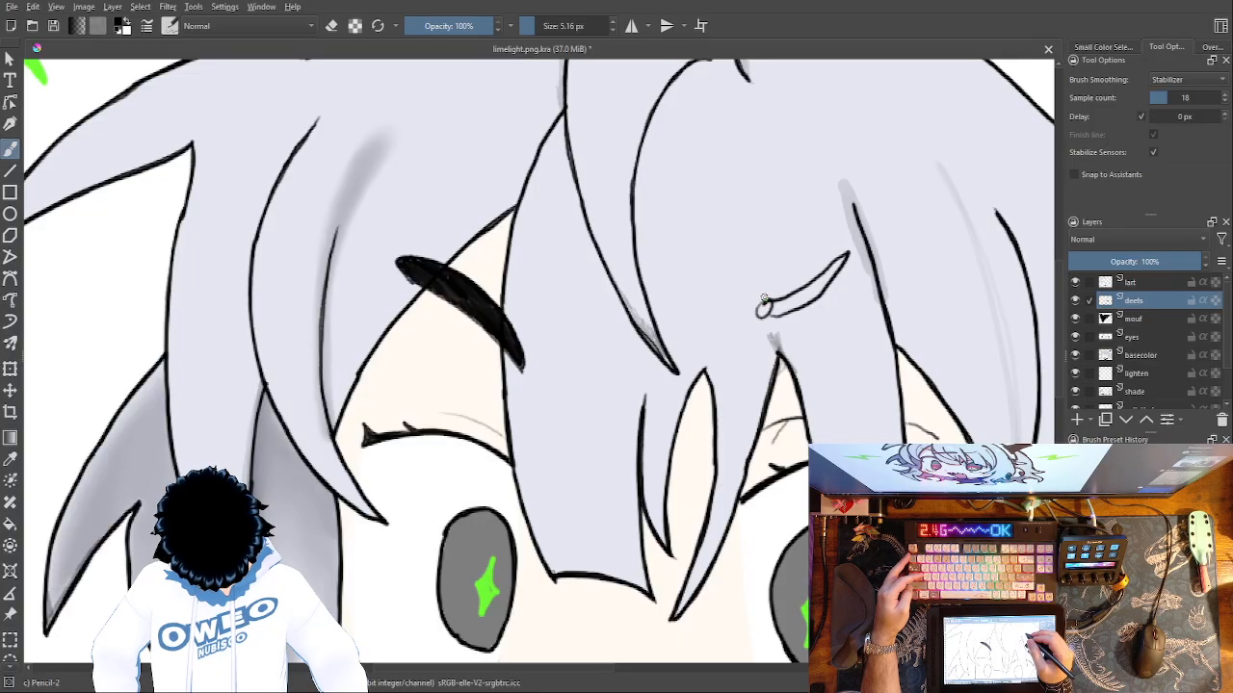
{"action": "key", "text": "ctrl+z"}
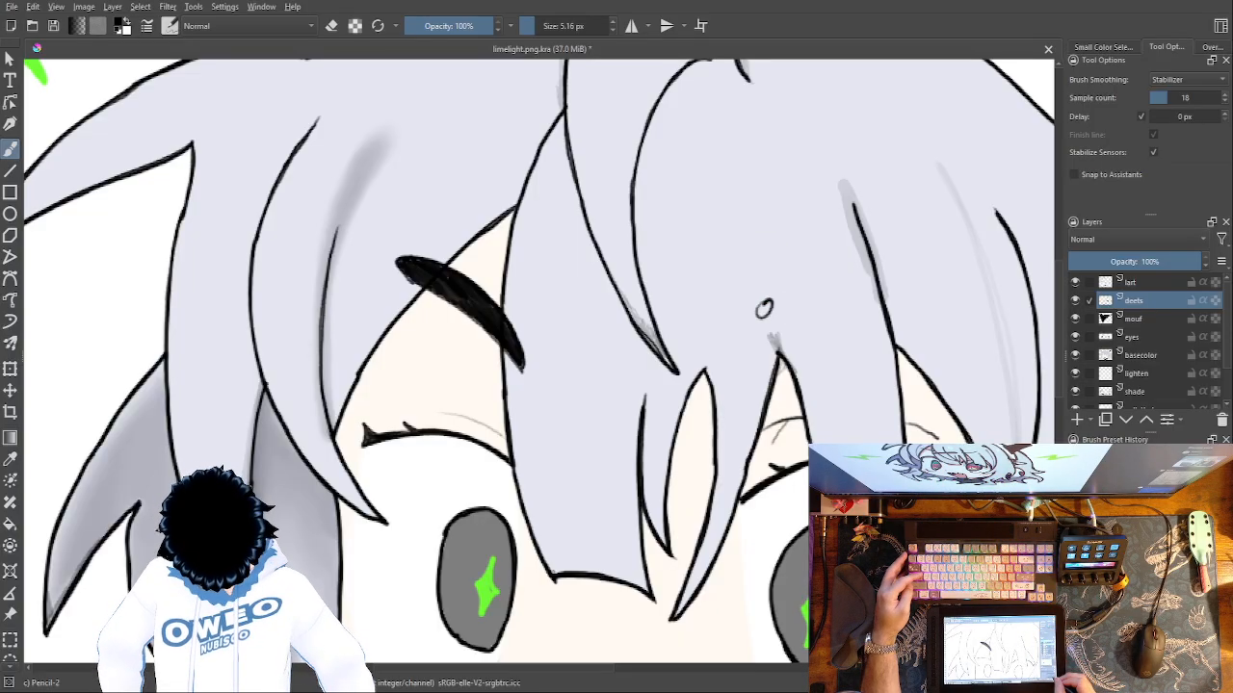
{"action": "left_click_drag", "start_coordinate": [741, 535], "coordinate": [541, 561]}
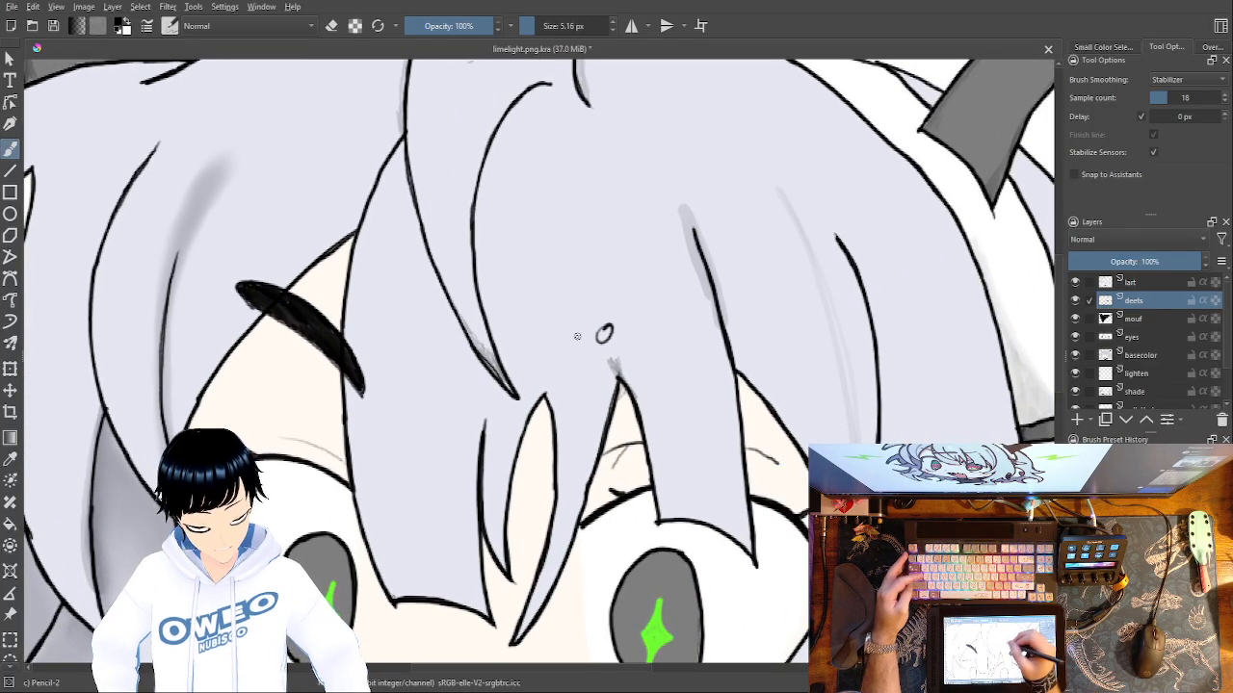
{"action": "key", "text": "ctrl+z"}
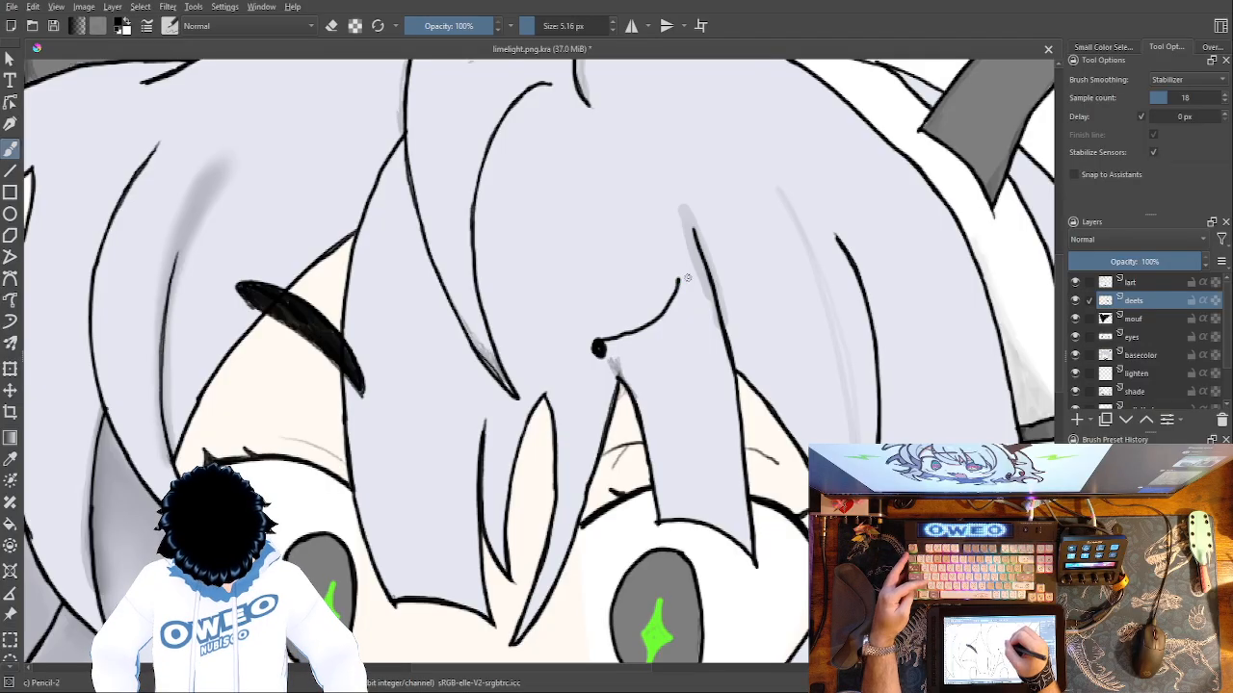
{"action": "key", "text": "ctrl+z"}
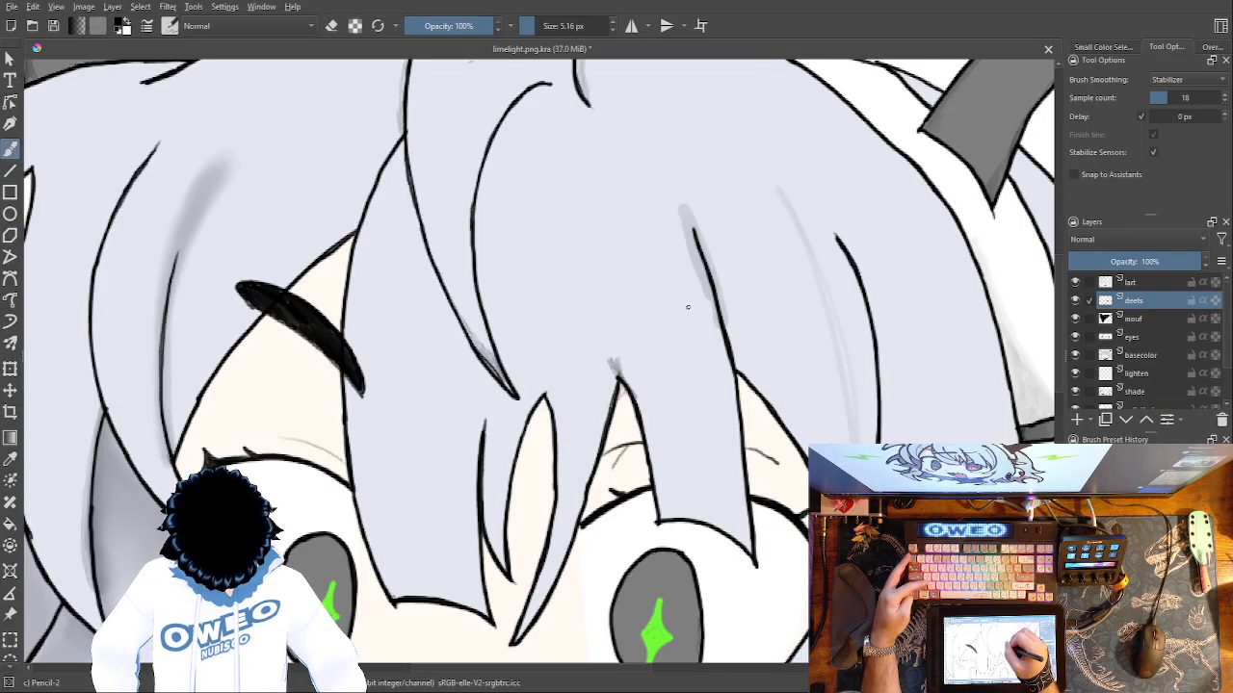
Outline a narrow right eyebrow with a filled round inner end and two lines curving up toward the outer tip.
{"action": "left_click_drag", "start_coordinate": [688, 304], "coordinate": [574, 331]}
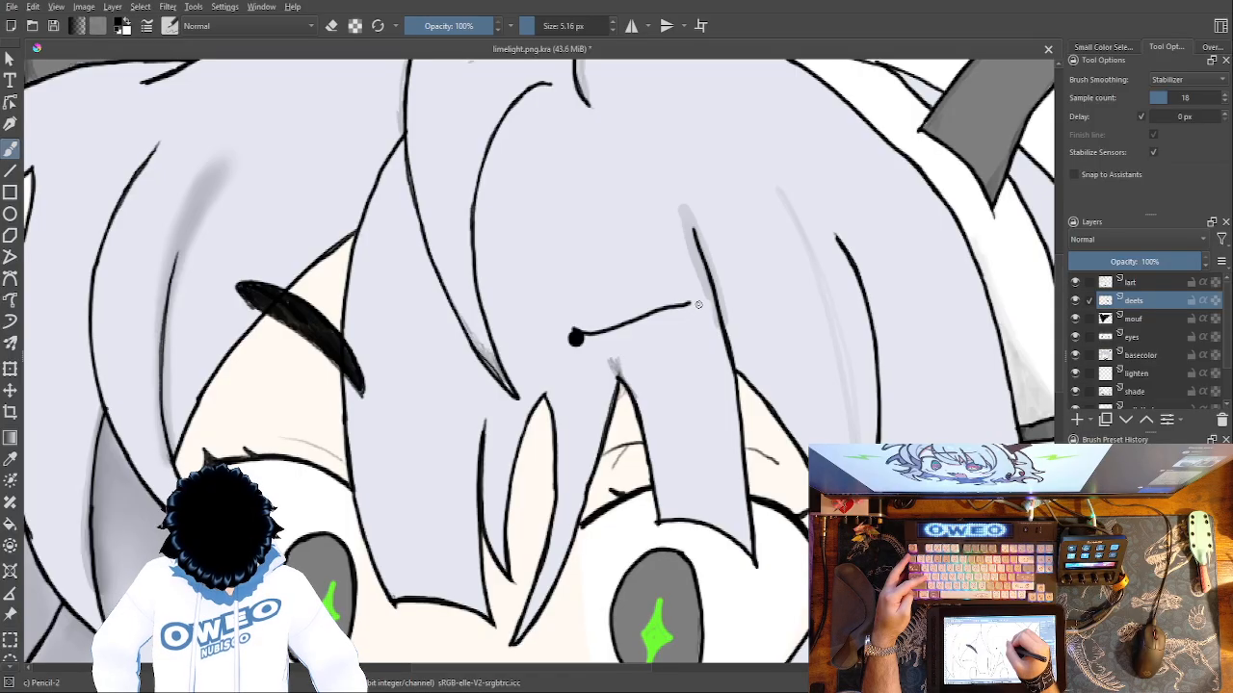
{"action": "key", "text": "ctrl+z"}
{"action": "left_click_drag", "start_coordinate": [694, 304], "coordinate": [638, 327]}
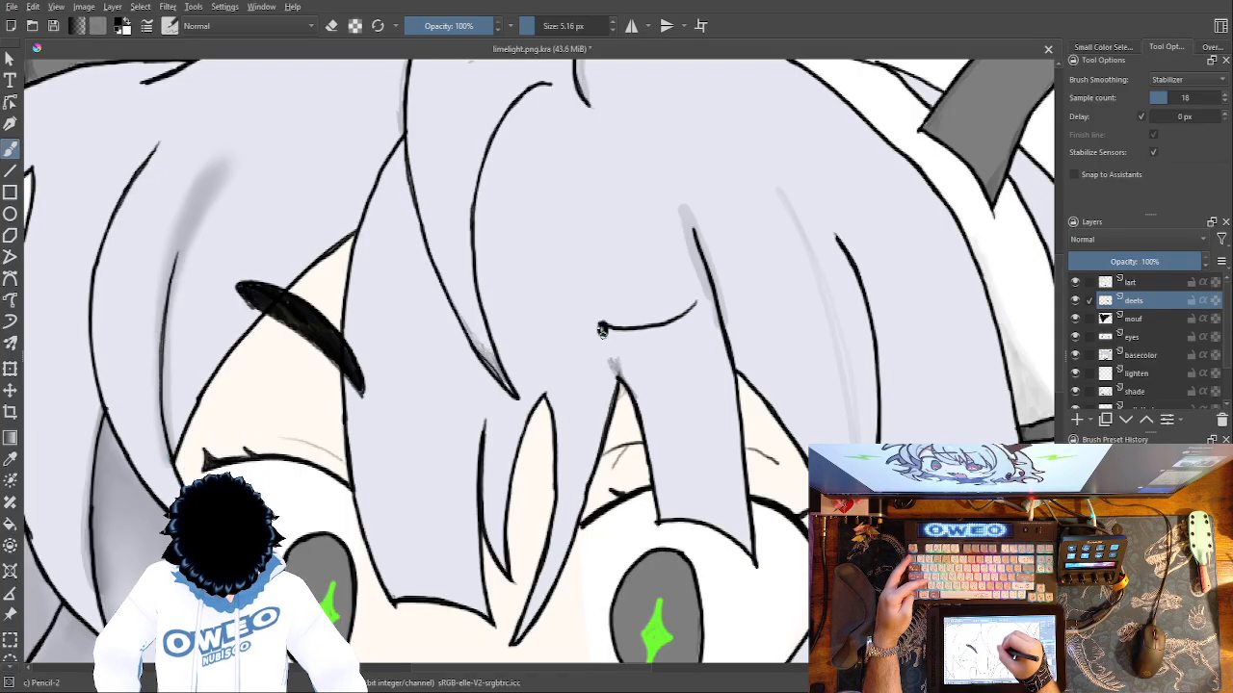
{"action": "mouse_move", "coordinate": [697, 304]}
{"action": "left_mouse_down"}
{"action": "mouse_move", "coordinate": [655, 334]}
{"action": "mouse_move", "coordinate": [612, 328]}
{"action": "left_mouse_up"}
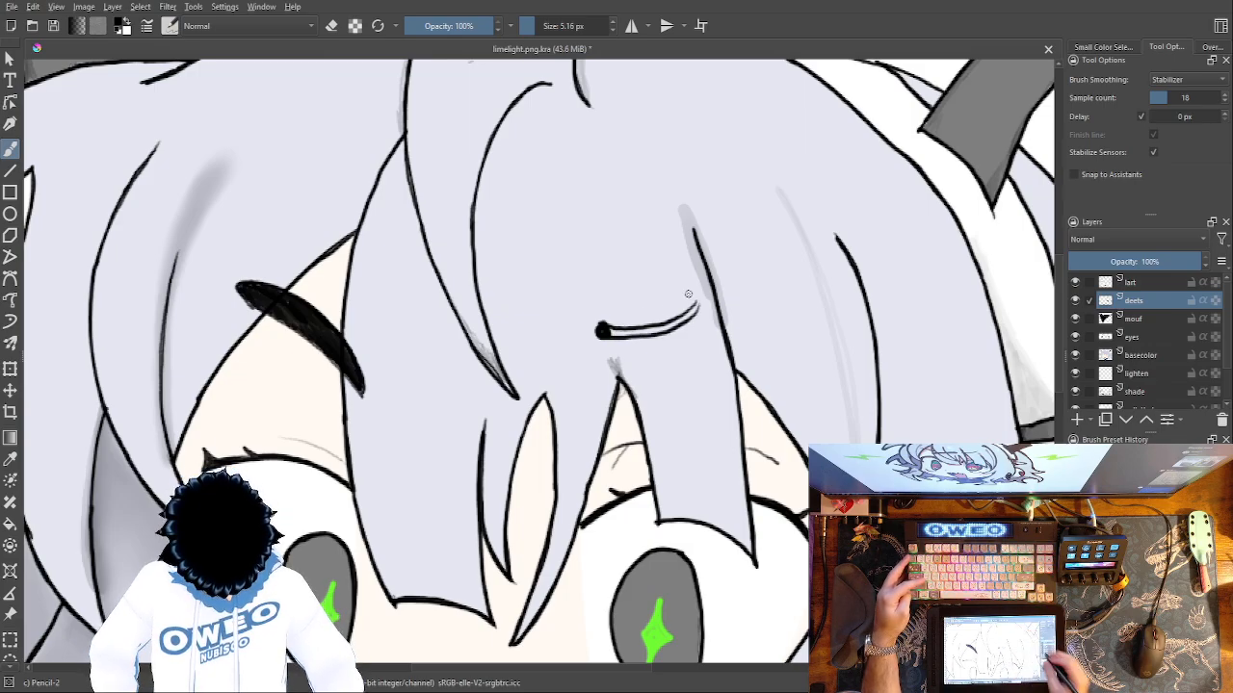
Fill the right eyebrow outline with black, thickening its edges and rounding its inner end.
{"action": "key", "text": "ctrl+plus"}
{"action": "key", "text": "ctrl+plus"}
{"action": "key", "text": "ctrl+plus"}
{"action": "key", "text": "ctrl+plus"}
{"action": "key", "text": "ctrl+plus"}
{"action": "key", "text": "ctrl+plus"}
{"action": "left_click_drag", "start_coordinate": [963, 328], "coordinate": [335, 480]}
{"action": "left_click_drag", "start_coordinate": [631, 384], "coordinate": [341, 476], "text": "space"}
{"action": "mouse_move", "coordinate": [795, 248]}
{"action": "left_mouse_down"}
{"action": "mouse_move", "coordinate": [878, 181]}
{"action": "mouse_move", "coordinate": [790, 271]}
{"action": "mouse_move", "coordinate": [729, 286]}
{"action": "mouse_move", "coordinate": [647, 337]}
{"action": "mouse_move", "coordinate": [565, 344]}
{"action": "mouse_move", "coordinate": [488, 376]}
{"action": "mouse_move", "coordinate": [413, 386]}
{"action": "mouse_move", "coordinate": [220, 366]}
{"action": "mouse_move", "coordinate": [215, 376]}
{"action": "mouse_move", "coordinate": [273, 388]}
{"action": "left_mouse_up"}
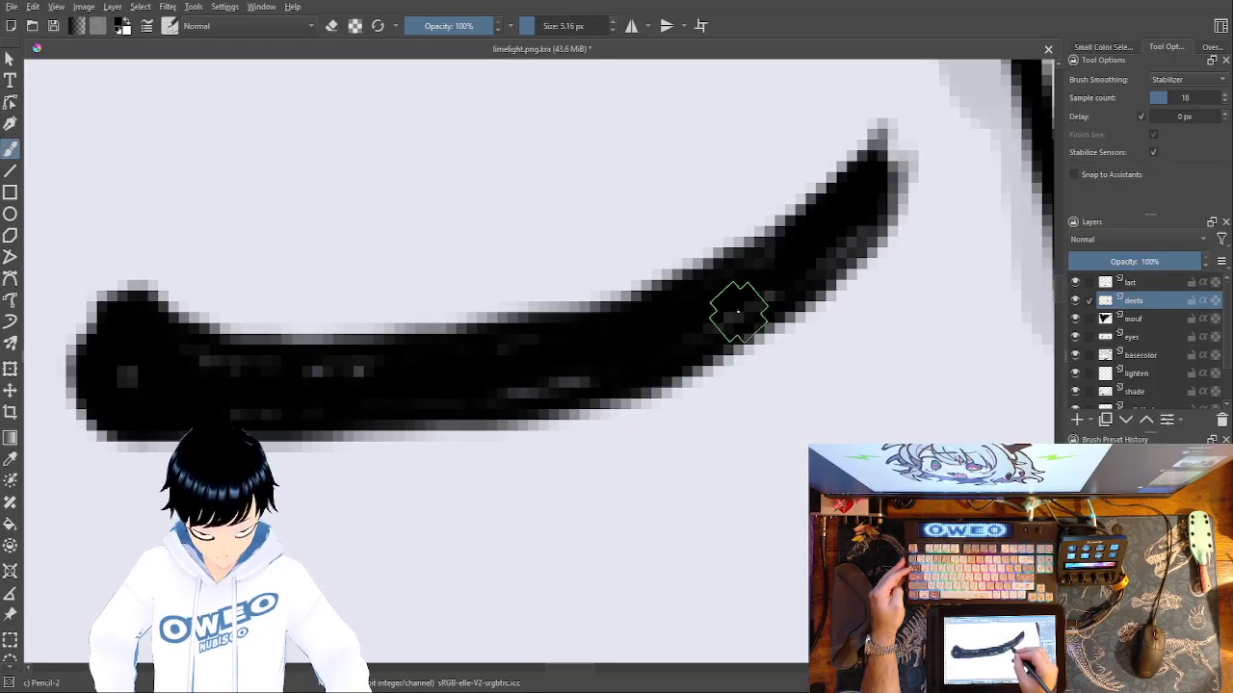
{"action": "mouse_move", "coordinate": [873, 152]}
{"action": "left_mouse_down"}
{"action": "mouse_move", "coordinate": [645, 283]}
{"action": "mouse_move", "coordinate": [427, 333]}
{"action": "mouse_move", "coordinate": [157, 325]}
{"action": "left_mouse_up"}
{"action": "mouse_move", "coordinate": [875, 165]}
{"action": "left_mouse_down"}
{"action": "mouse_move", "coordinate": [904, 124]}
{"action": "mouse_move", "coordinate": [880, 188]}
{"action": "mouse_move", "coordinate": [910, 98]}
{"action": "mouse_move", "coordinate": [854, 142]}
{"action": "mouse_move", "coordinate": [903, 94]}
{"action": "mouse_move", "coordinate": [879, 203]}
{"action": "mouse_move", "coordinate": [847, 258]}
{"action": "mouse_move", "coordinate": [782, 320]}
{"action": "mouse_move", "coordinate": [675, 387]}
{"action": "mouse_move", "coordinate": [510, 435]}
{"action": "mouse_move", "coordinate": [371, 451]}
{"action": "mouse_move", "coordinate": [121, 435]}
{"action": "mouse_move", "coordinate": [72, 395]}
{"action": "left_mouse_up"}
{"action": "mouse_move", "coordinate": [554, 413]}
{"action": "left_mouse_down"}
{"action": "mouse_move", "coordinate": [760, 386]}
{"action": "mouse_move", "coordinate": [898, 392]}
{"action": "mouse_move", "coordinate": [798, 421]}
{"action": "mouse_move", "coordinate": [473, 408]}
{"action": "mouse_move", "coordinate": [487, 303]}
{"action": "mouse_move", "coordinate": [460, 441]}
{"action": "left_mouse_up"}
{"action": "mouse_move", "coordinate": [495, 362]}
{"action": "left_mouse_down"}
{"action": "mouse_move", "coordinate": [393, 314]}
{"action": "mouse_move", "coordinate": [462, 404]}
{"action": "left_mouse_up"}
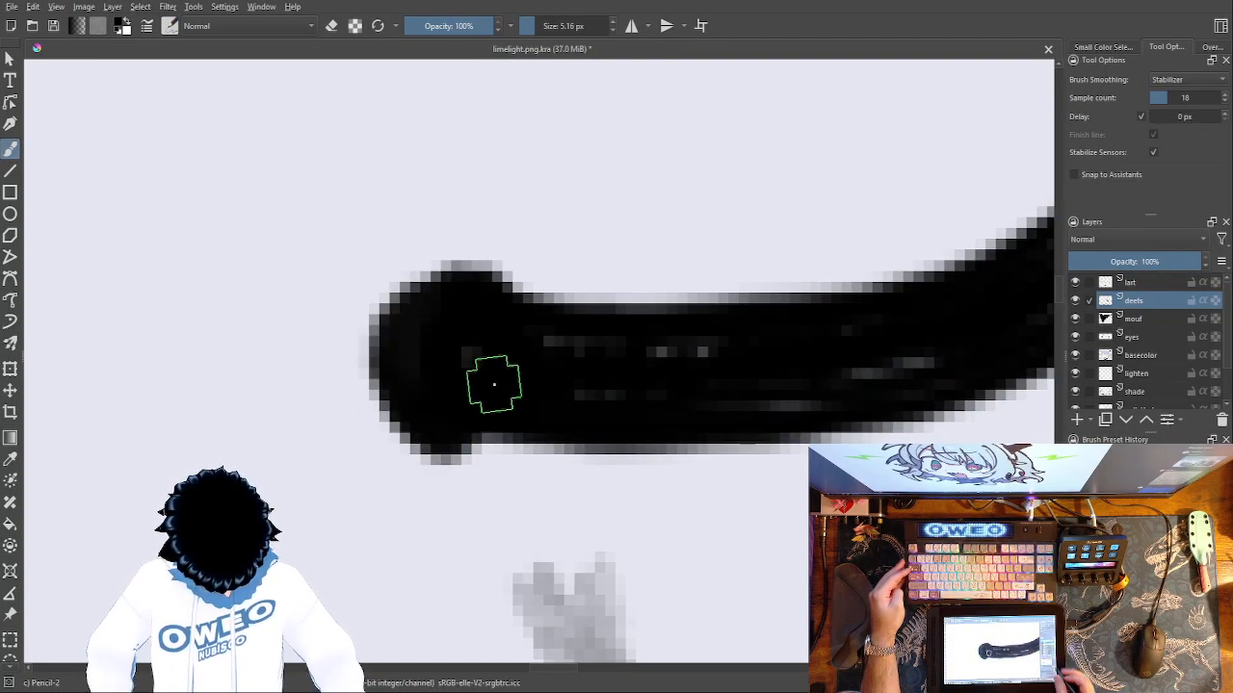
Undo all the strokes of the right eyebrow, keeping the left one.
{"action": "key", "text": "ctrl+minus"}
{"action": "key", "text": "ctrl+minus"}
{"action": "key", "text": "ctrl+minus"}
{"action": "key", "text": "ctrl+minus"}
{"action": "key", "text": "ctrl+minus"}
{"action": "key", "text": "ctrl+minus"}
{"action": "key", "text": "ctrl+minus"}
{"action": "key", "text": "ctrl+minus"}
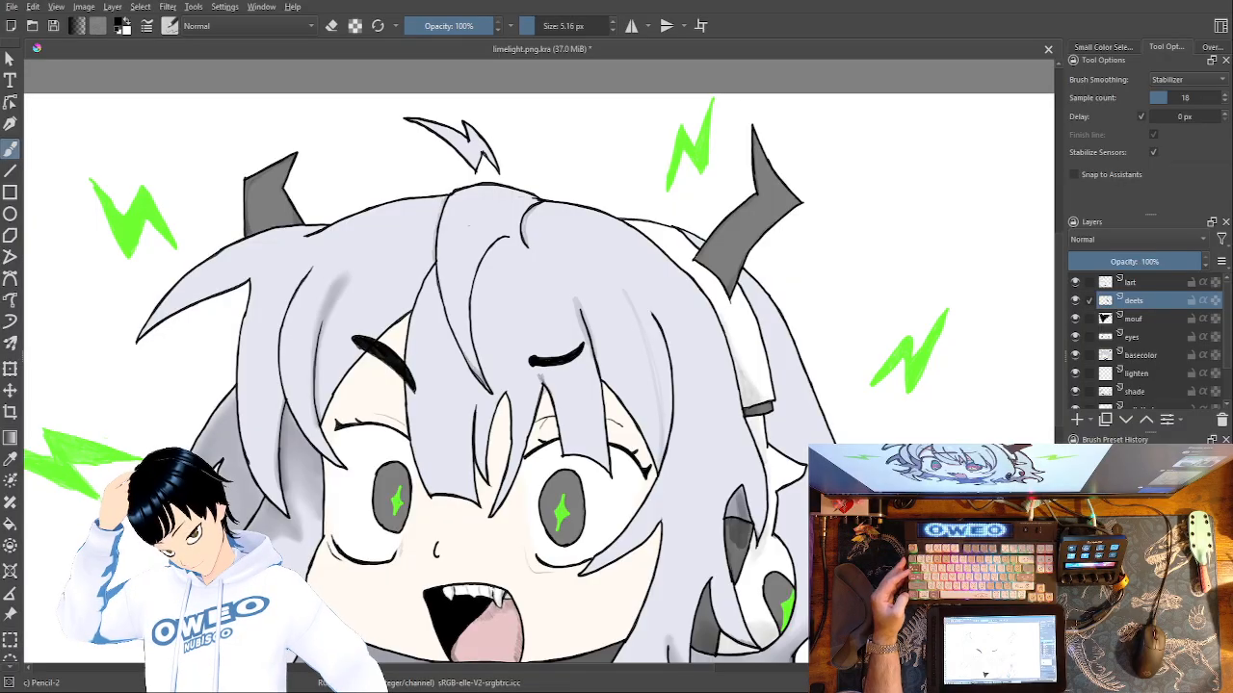
{"action": "key", "text": "ctrl+z"}
{"action": "key", "text": "ctrl+z"}
{"action": "key", "text": "ctrl+z"}
{"action": "key", "text": "ctrl+z"}
{"action": "key", "text": "ctrl+z"}
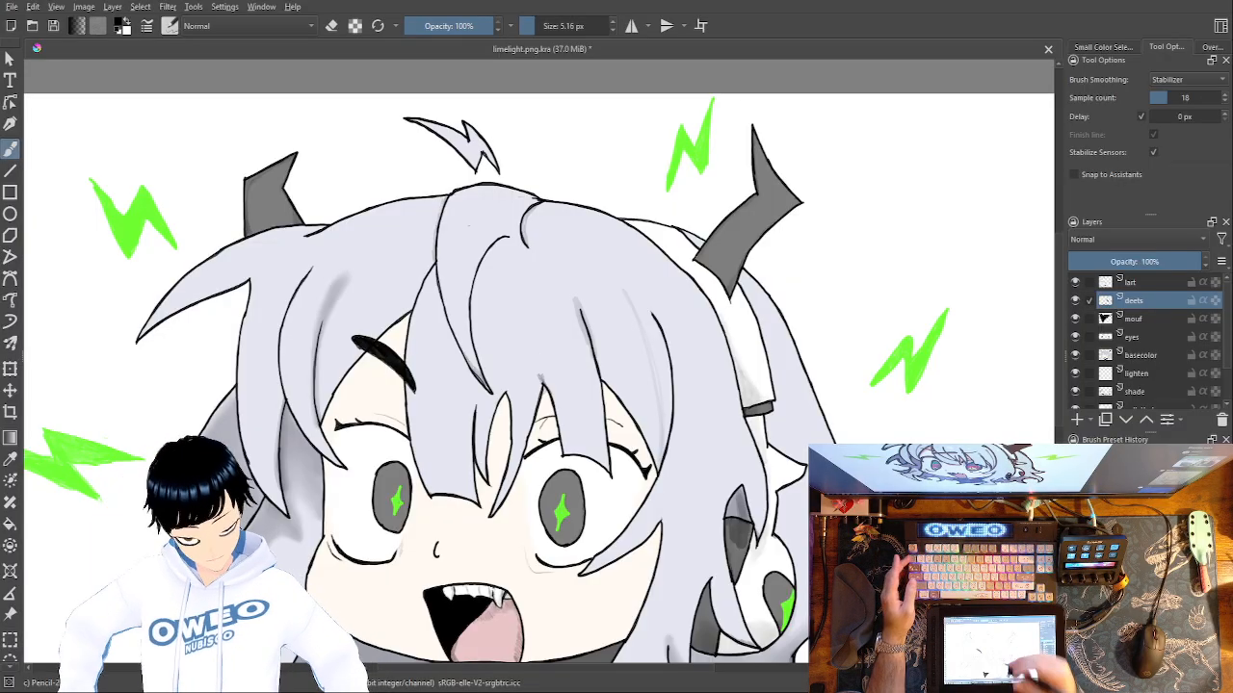
{"action": "key", "text": "1"}
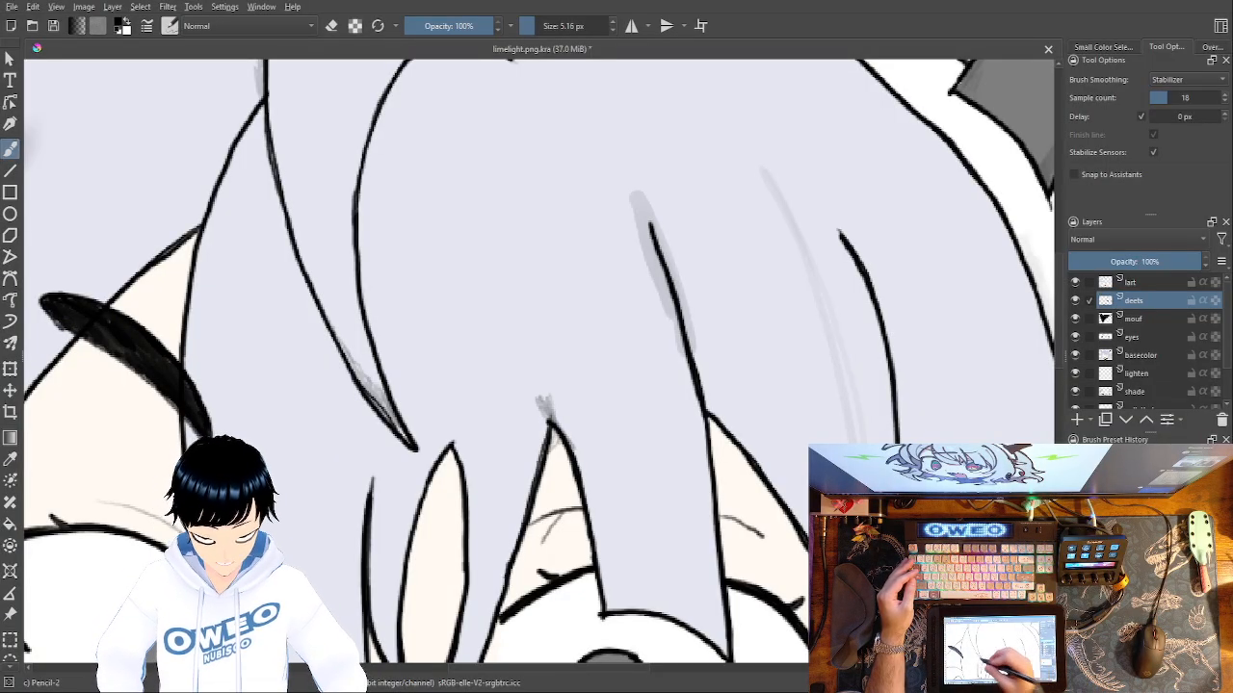
{"action": "left_click_drag", "start_coordinate": [539, 450], "coordinate": [768, 509]}
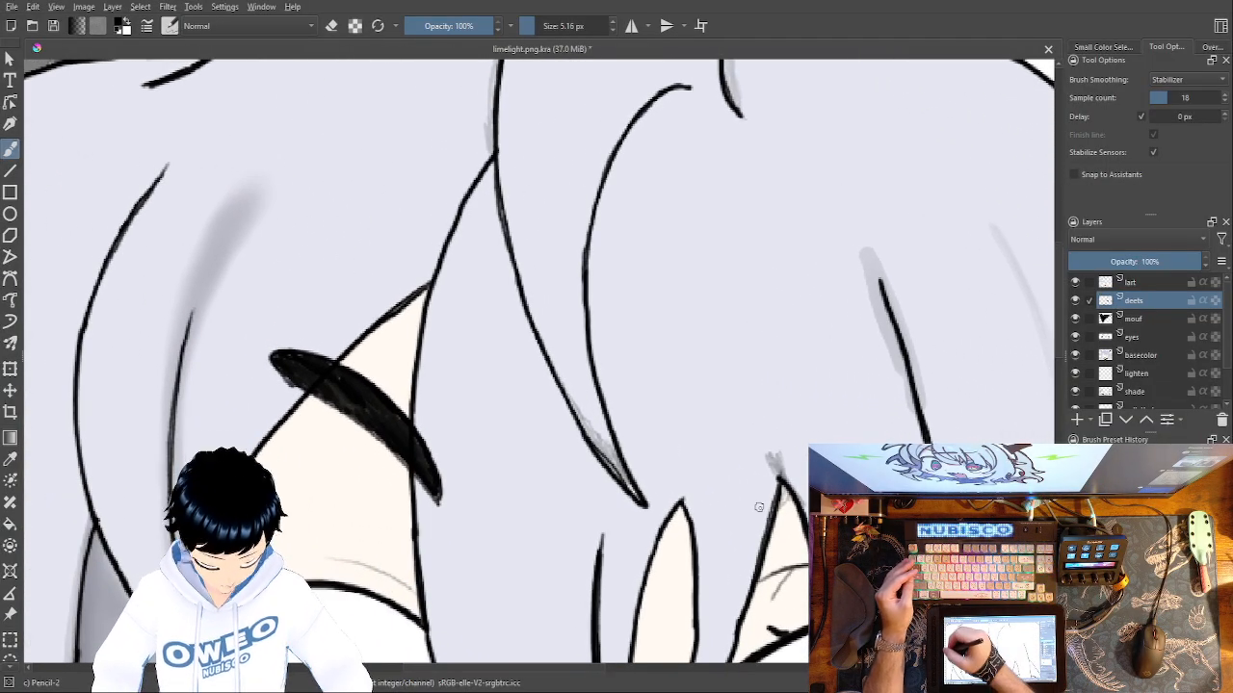
Switch from the brush to the selection tool for tracing an outline around the left eyebrow.
{"action": "left_click", "coordinate": [11, 659]}
{"action": "left_click", "coordinate": [10, 666]}
{"action": "left_click", "coordinate": [11, 666]}
{"action": "left_click", "coordinate": [11, 659]}
{"action": "left_click", "coordinate": [10, 666]}
{"action": "left_click", "coordinate": [10, 667]}
{"action": "left_click", "coordinate": [11, 649]}
{"action": "mouse_move", "coordinate": [288, 382]}
{"action": "left_mouse_down"}
{"action": "mouse_move", "coordinate": [306, 397]}
{"action": "mouse_move", "coordinate": [275, 362]}
{"action": "mouse_move", "coordinate": [289, 344]}
{"action": "mouse_move", "coordinate": [301, 354]}
{"action": "left_mouse_up"}
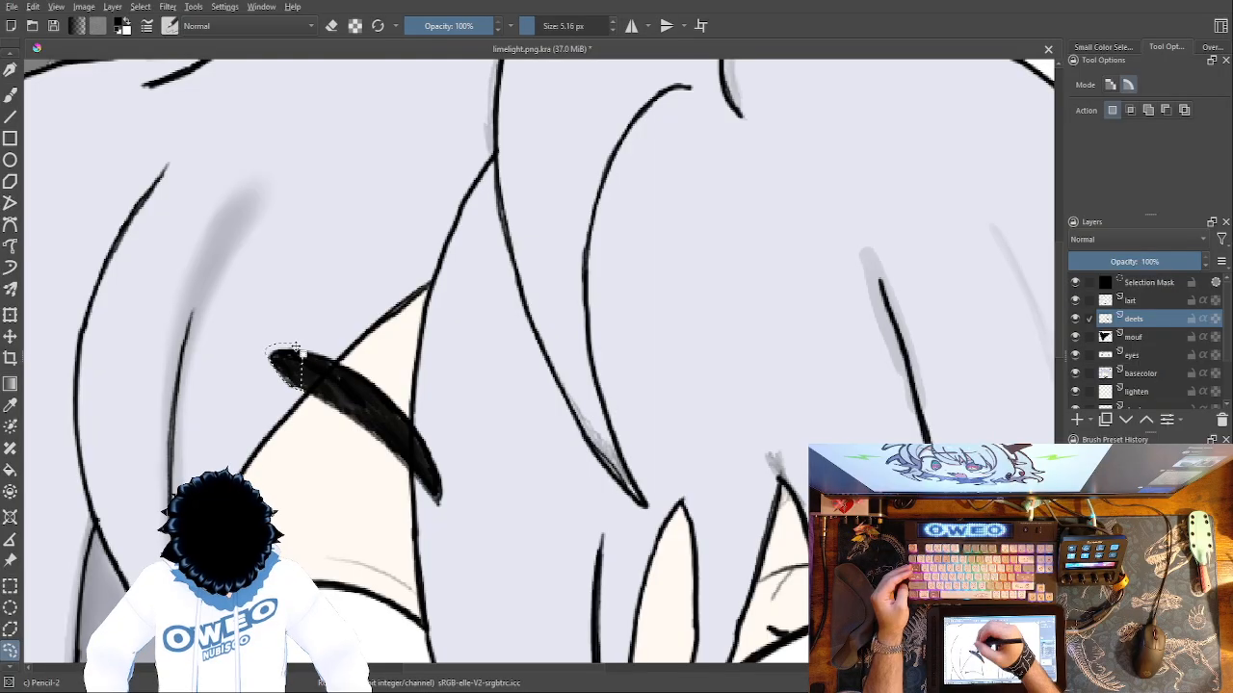
{"action": "key", "text": "ctrl+plus"}
{"action": "key", "text": "ctrl+plus"}
{"action": "key", "text": "ctrl+plus"}
{"action": "key", "text": "ctrl+plus"}
{"action": "key", "text": "ctrl+plus"}
{"action": "mouse_move", "coordinate": [461, 352]}
{"action": "left_mouse_down"}
{"action": "mouse_move", "coordinate": [632, 278]}
{"action": "mouse_move", "coordinate": [1137, 230]}
{"action": "left_mouse_up"}
{"action": "left_click_drag", "start_coordinate": [614, 252], "coordinate": [1013, 5]}
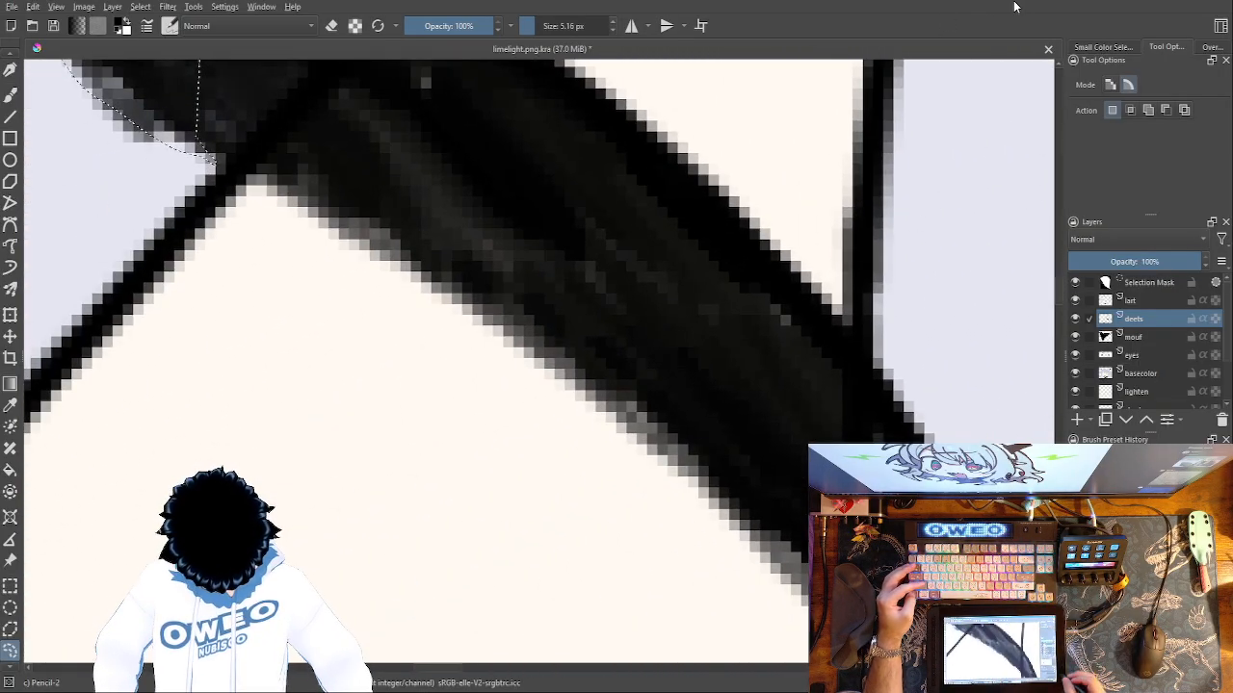
Trace a closed selection along the left eyebrow's outline and paste a copy of it onto its own layer.
{"action": "key", "text": "ctrl+minus"}
{"action": "key", "text": "ctrl+minus"}
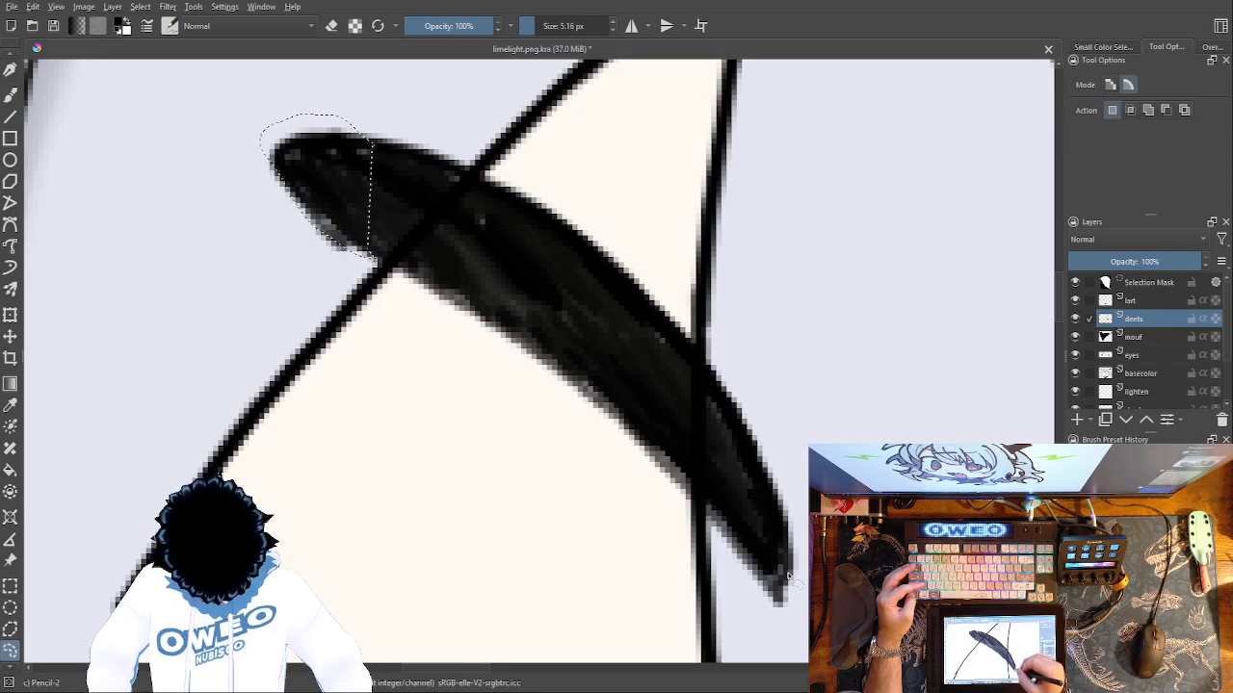
{"action": "mouse_move", "coordinate": [713, 369]}
{"action": "left_mouse_down"}
{"action": "mouse_move", "coordinate": [580, 232]}
{"action": "mouse_move", "coordinate": [492, 181]}
{"action": "mouse_move", "coordinate": [390, 149]}
{"action": "mouse_move", "coordinate": [310, 146]}
{"action": "mouse_move", "coordinate": [287, 162]}
{"action": "mouse_move", "coordinate": [309, 210]}
{"action": "mouse_move", "coordinate": [626, 412]}
{"action": "mouse_move", "coordinate": [792, 578]}
{"action": "left_mouse_up"}
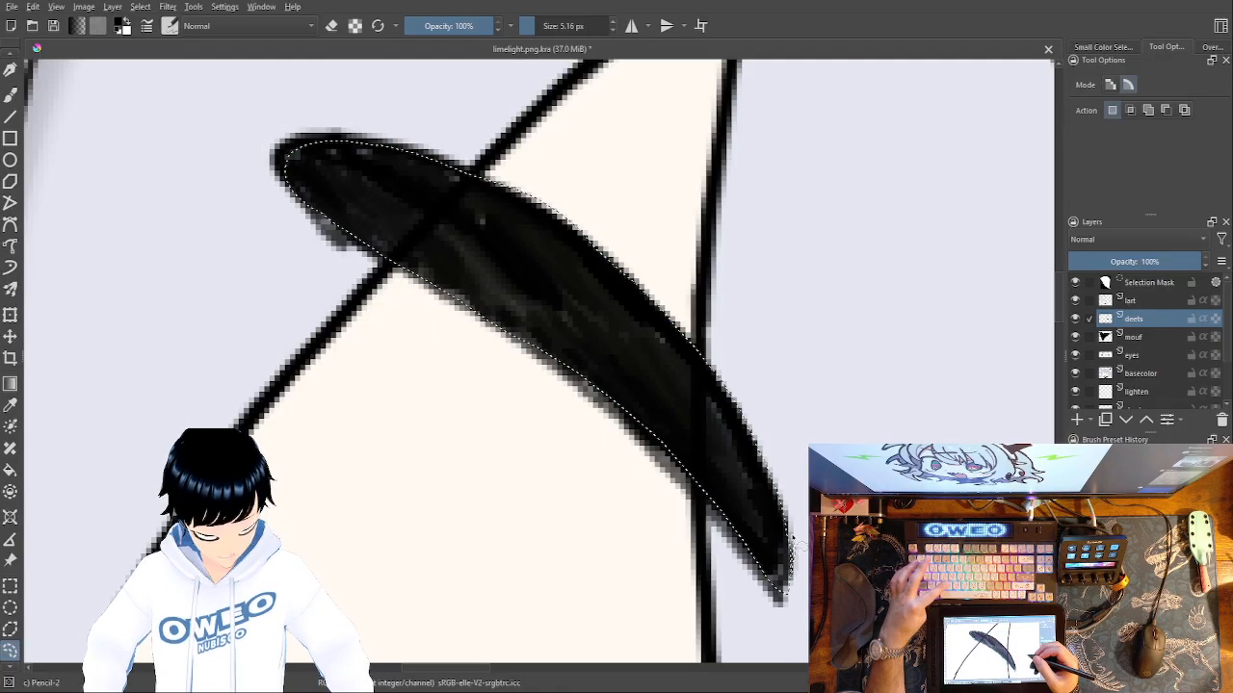
{"action": "key", "text": "ctrl+c"}
{"action": "key", "text": "ctrl+v"}
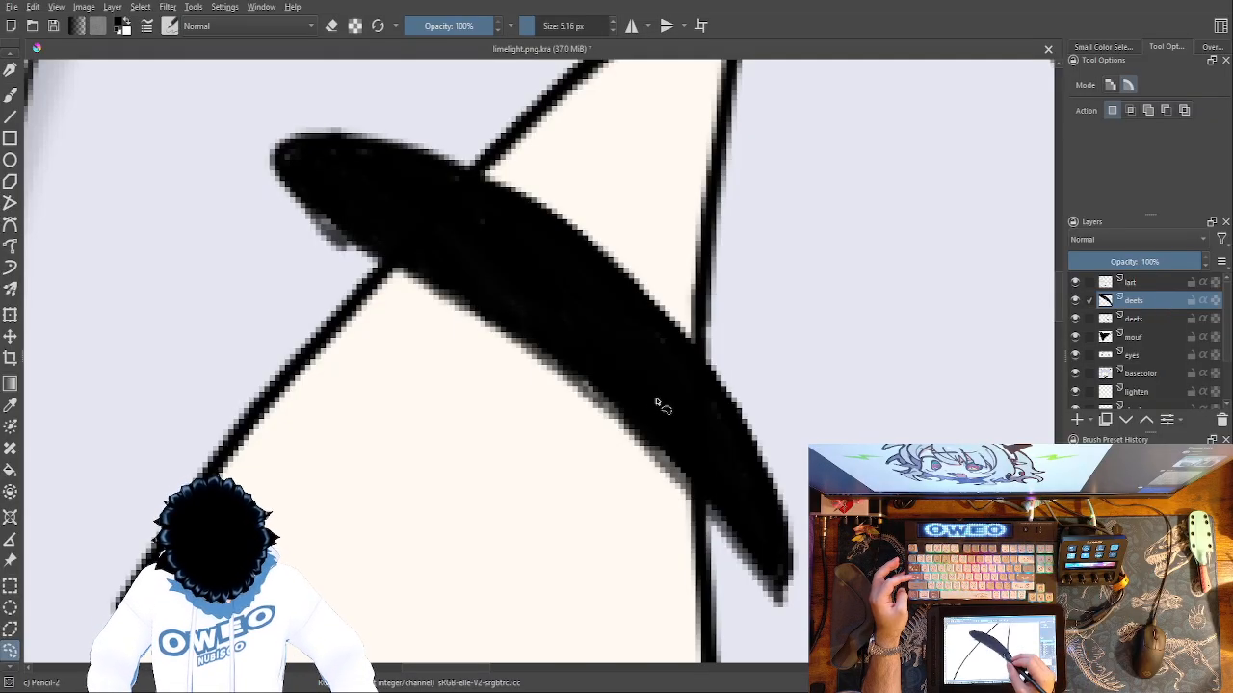
Start a free transform on the pasted eyebrow and move it off the original toward the right eye.
{"action": "key", "text": "ctrl+t"}
{"action": "left_click_drag", "start_coordinate": [660, 354], "coordinate": [988, 338]}
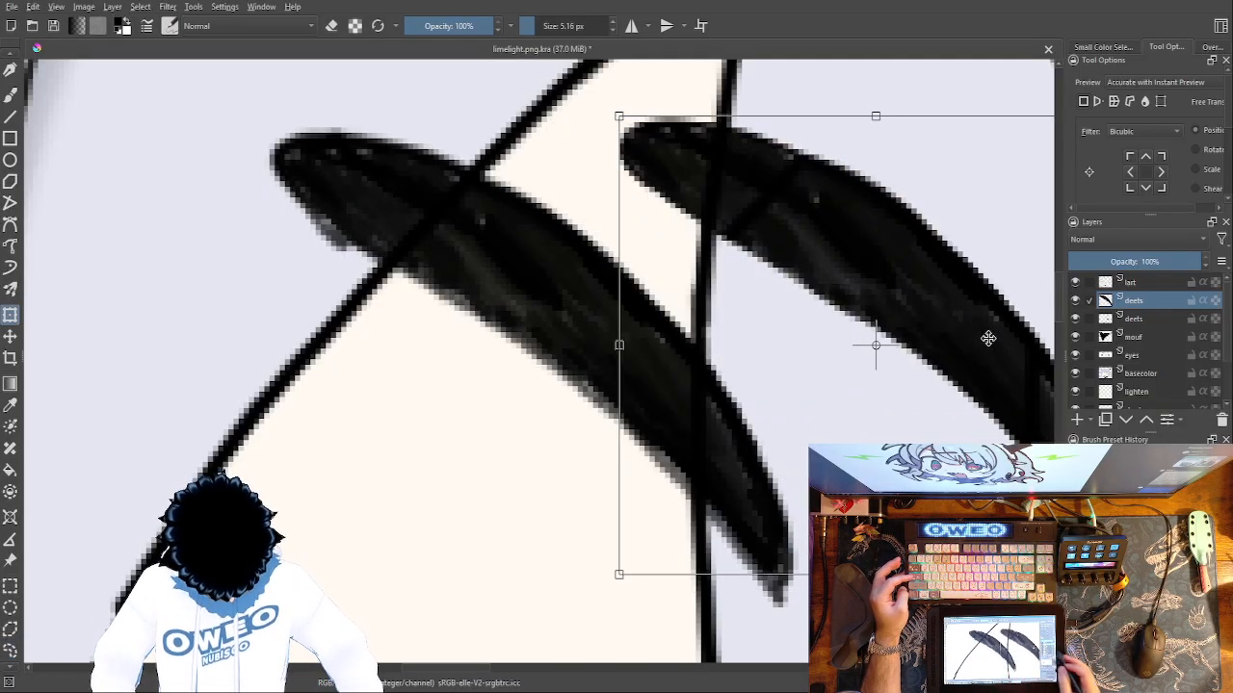
{"action": "key", "text": "ctrl+minus"}
{"action": "key", "text": "ctrl+minus"}
{"action": "key", "text": "ctrl+minus"}
{"action": "key", "text": "ctrl+minus"}
{"action": "key", "text": "ctrl+minus"}
{"action": "key", "text": "ctrl+minus"}
{"action": "key", "text": "ctrl+minus"}
{"action": "key", "text": "ctrl+minus"}
{"action": "key", "text": "ctrl+minus"}
{"action": "key", "text": "ctrl+minus"}
{"action": "key", "text": "ctrl+minus"}
{"action": "key", "text": "ctrl+minus"}
{"action": "key", "text": "ctrl+plus"}
{"action": "key", "text": "ctrl+plus"}
{"action": "key", "text": "ctrl+plus"}
{"action": "key", "text": "ctrl+plus"}
{"action": "key", "text": "ctrl+plus"}
{"action": "key", "text": "ctrl+plus"}
{"action": "key", "text": "ctrl+plus"}
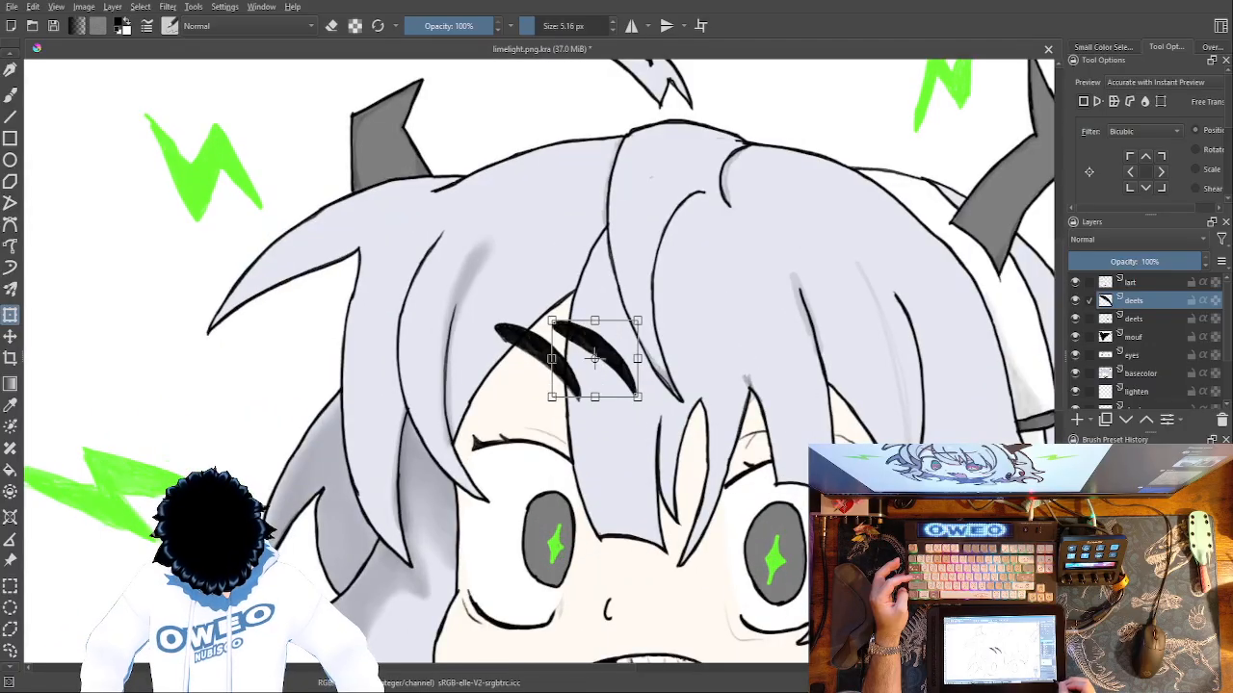
Try to rotate and reshape the copied eyebrow above the right eye, and undo the latest transform changes.
{"action": "left_click_drag", "start_coordinate": [594, 358], "coordinate": [805, 374]}
{"action": "mouse_move", "coordinate": [797, 318]}
{"action": "left_mouse_down"}
{"action": "mouse_move", "coordinate": [857, 299]}
{"action": "mouse_move", "coordinate": [995, 420]}
{"action": "mouse_move", "coordinate": [981, 516]}
{"action": "left_mouse_up"}
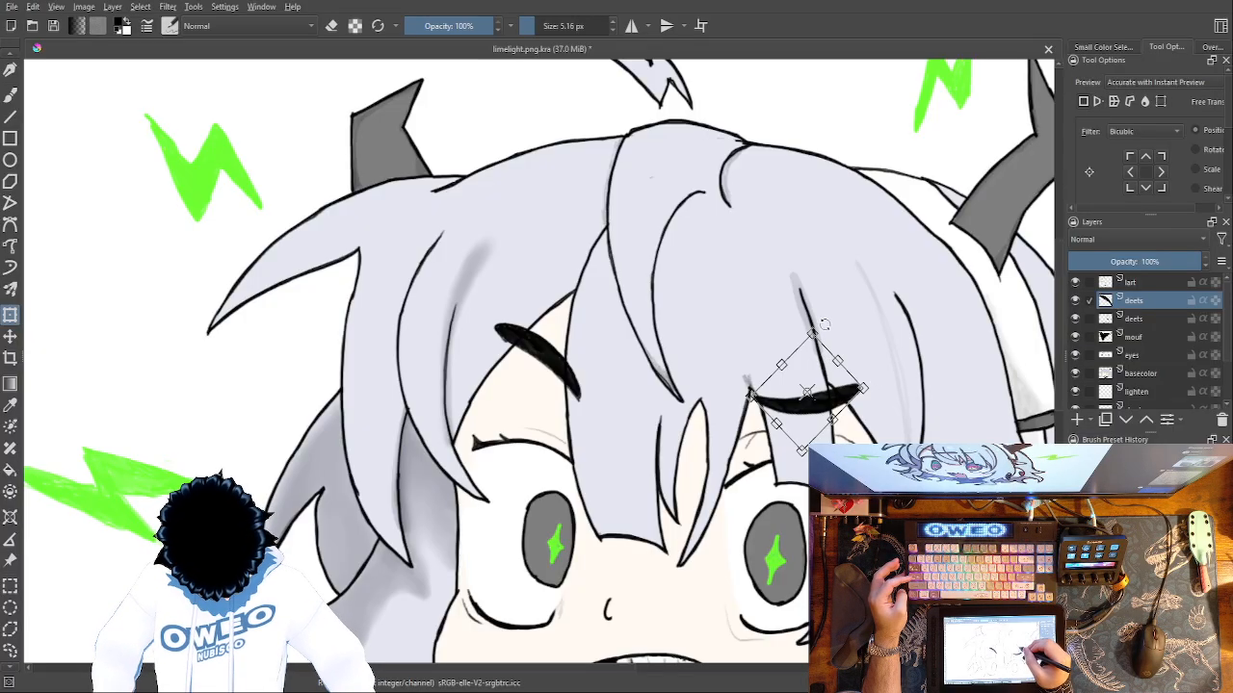
{"action": "mouse_move", "coordinate": [757, 386]}
{"action": "left_mouse_down"}
{"action": "mouse_move", "coordinate": [644, 374]}
{"action": "mouse_move", "coordinate": [788, 368]}
{"action": "mouse_move", "coordinate": [721, 383]}
{"action": "left_mouse_up"}
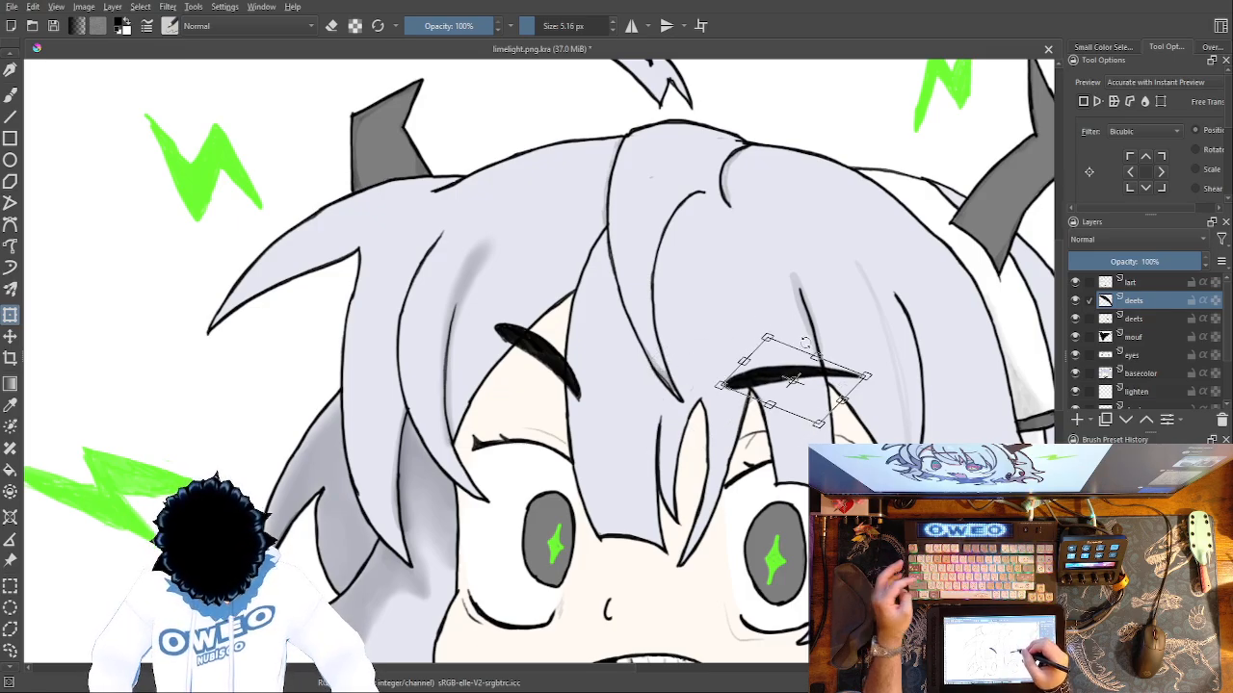
{"action": "key", "text": "ctrl+z"}
{"action": "key", "text": "ctrl+z"}
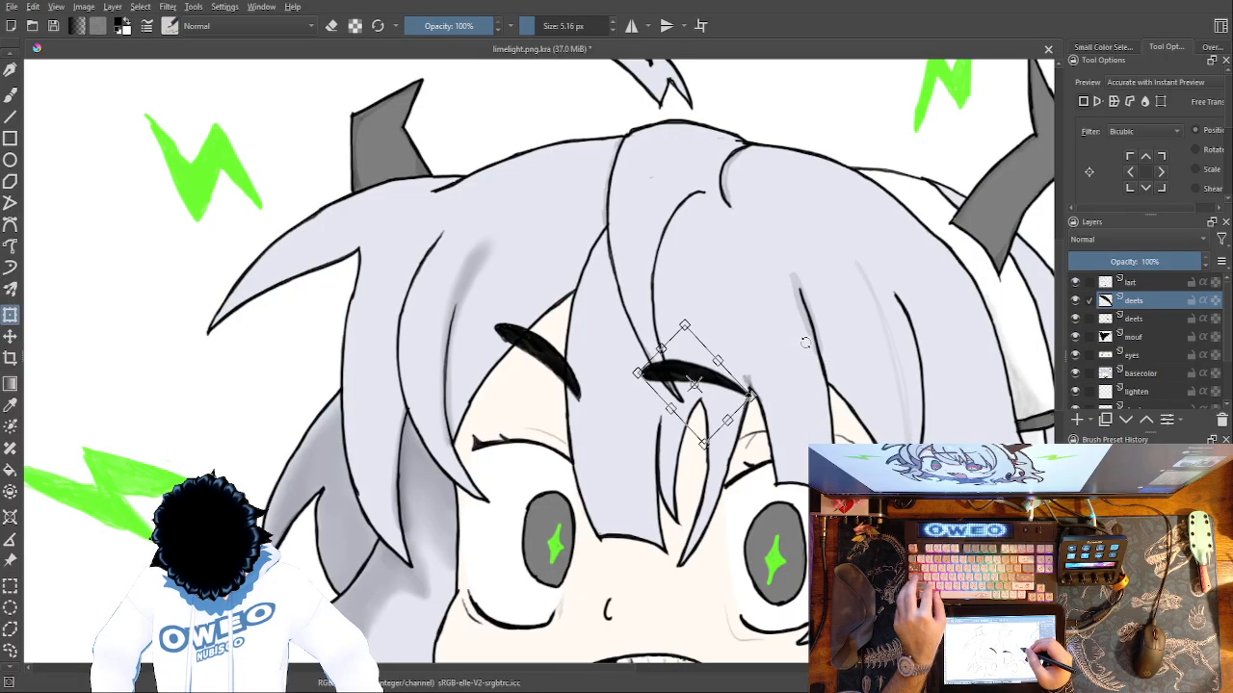
Mirror the copied eyebrow and rotate it above the right eye with its thick end toward the face's centre.
{"action": "mouse_move", "coordinate": [690, 369]}
{"action": "left_mouse_down"}
{"action": "mouse_move", "coordinate": [793, 346]}
{"action": "mouse_move", "coordinate": [718, 358]}
{"action": "left_mouse_up"}
{"action": "mouse_move", "coordinate": [787, 295]}
{"action": "left_mouse_down"}
{"action": "mouse_move", "coordinate": [831, 272]}
{"action": "mouse_move", "coordinate": [950, 388]}
{"action": "mouse_move", "coordinate": [897, 493]}
{"action": "mouse_move", "coordinate": [916, 472]}
{"action": "left_mouse_up"}
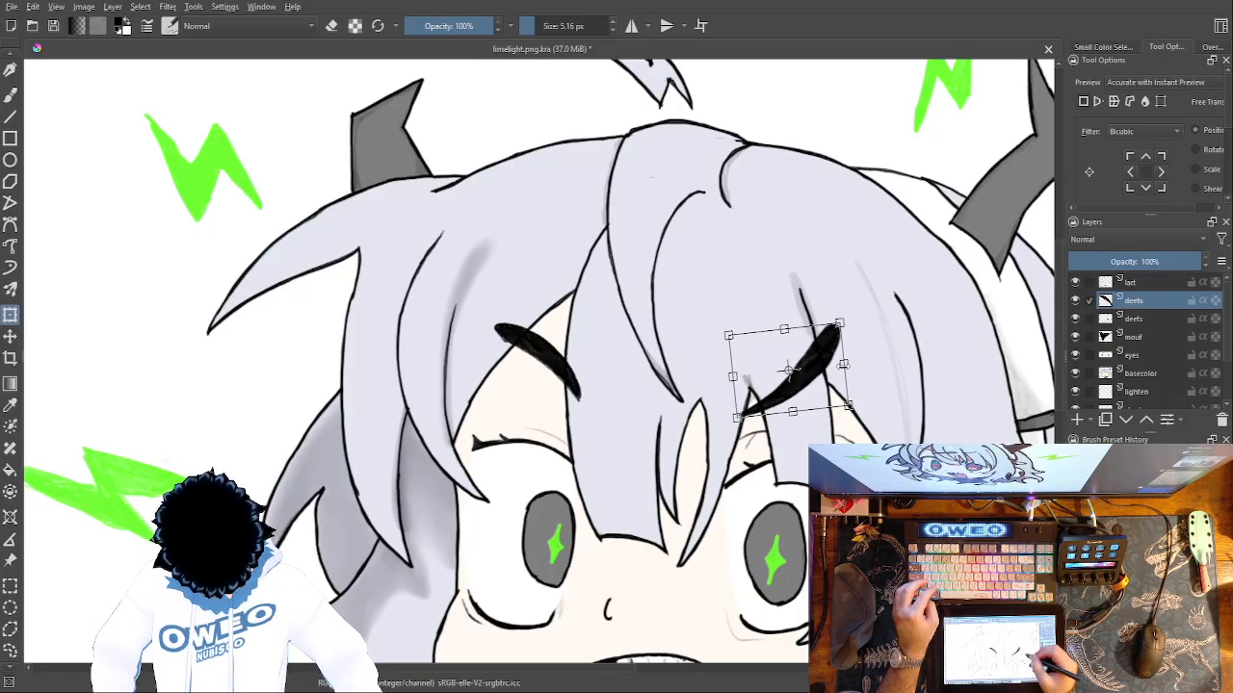
{"action": "mouse_move", "coordinate": [788, 371]}
{"action": "left_mouse_down"}
{"action": "mouse_move", "coordinate": [679, 383]}
{"action": "mouse_move", "coordinate": [873, 358]}
{"action": "left_mouse_up"}
{"action": "mouse_move", "coordinate": [839, 286]}
{"action": "left_mouse_down"}
{"action": "mouse_move", "coordinate": [787, 318]}
{"action": "mouse_move", "coordinate": [827, 336]}
{"action": "left_mouse_up"}
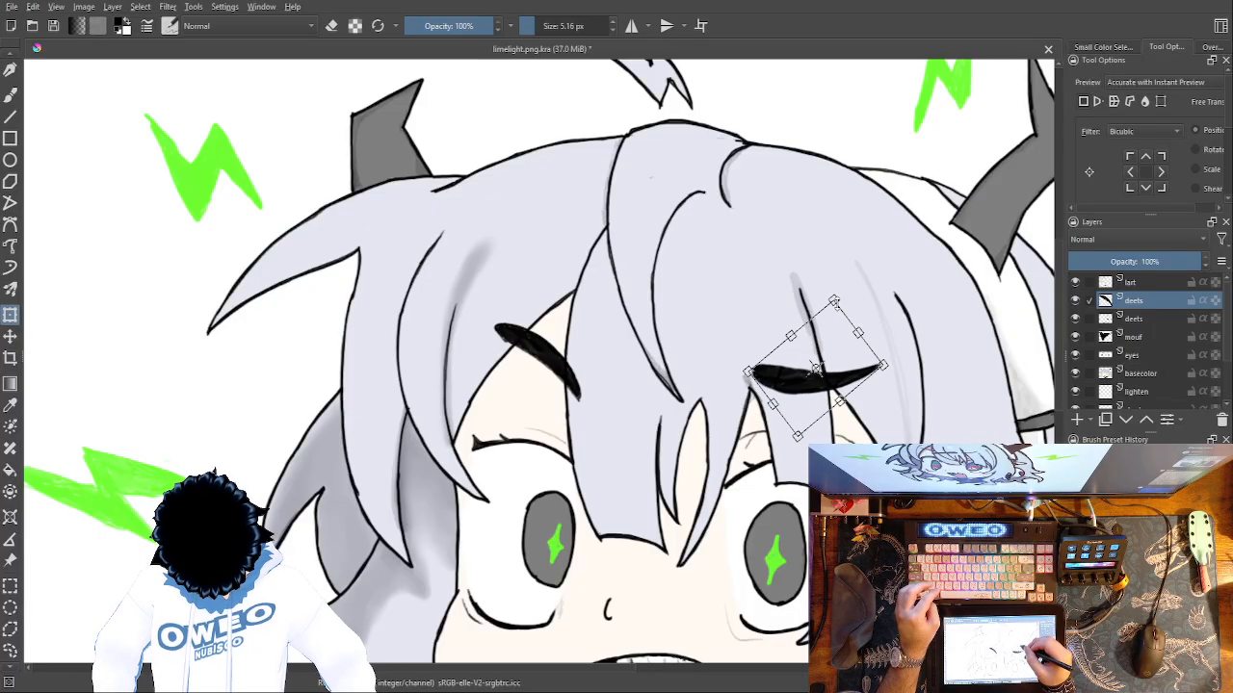
Nudge and tilt the mirrored eyebrow above the right eye so its outer tip rises, and apply the transform.
{"action": "left_click_drag", "start_coordinate": [818, 357], "coordinate": [801, 350]}
{"action": "left_click_drag", "start_coordinate": [820, 284], "coordinate": [808, 287]}
{"action": "mouse_move", "coordinate": [782, 365]}
{"action": "left_mouse_down"}
{"action": "mouse_move", "coordinate": [776, 353]}
{"action": "mouse_move", "coordinate": [793, 353]}
{"action": "mouse_move", "coordinate": [774, 345]}
{"action": "mouse_move", "coordinate": [781, 355]}
{"action": "mouse_move", "coordinate": [785, 328]}
{"action": "mouse_move", "coordinate": [791, 346]}
{"action": "left_mouse_up"}
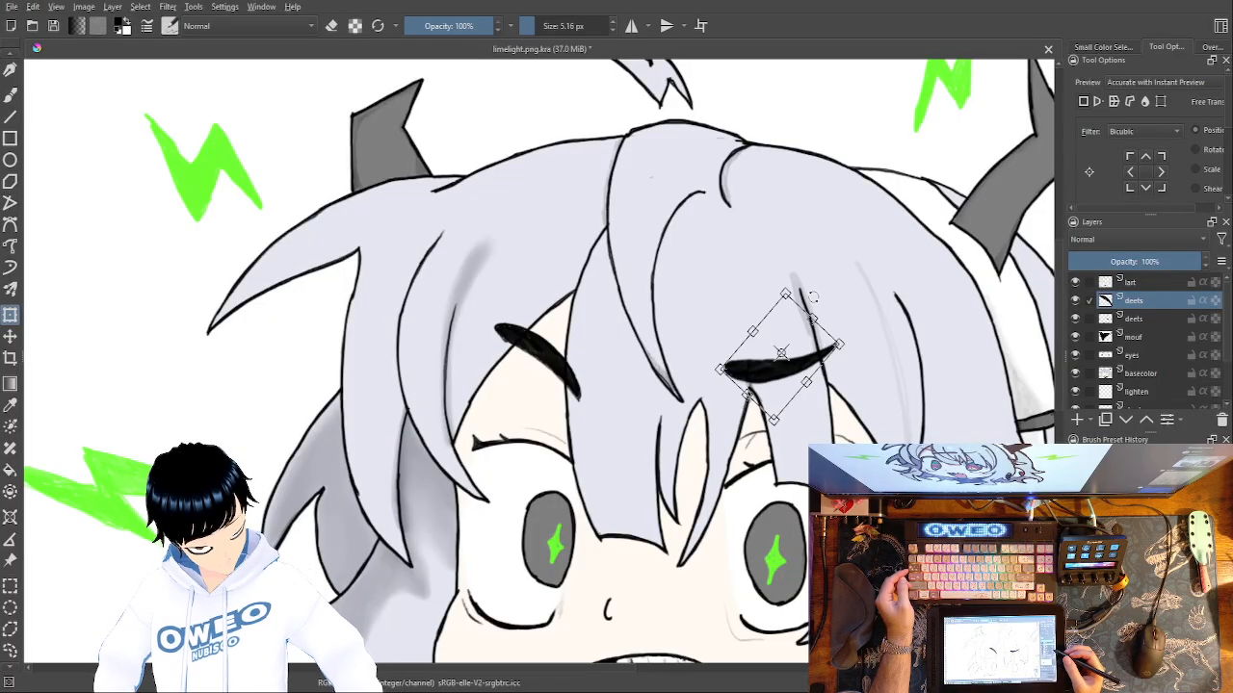
{"action": "left_click_drag", "start_coordinate": [782, 279], "coordinate": [785, 269]}
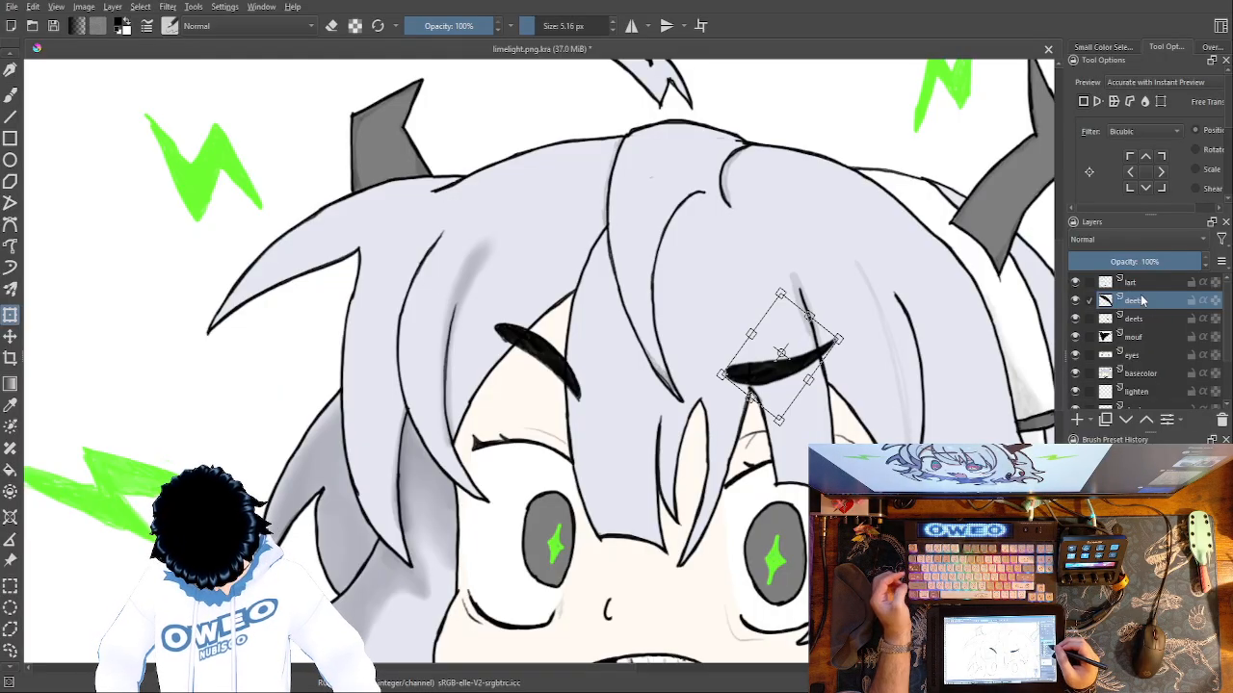
{"action": "left_click", "coordinate": [1142, 319]}
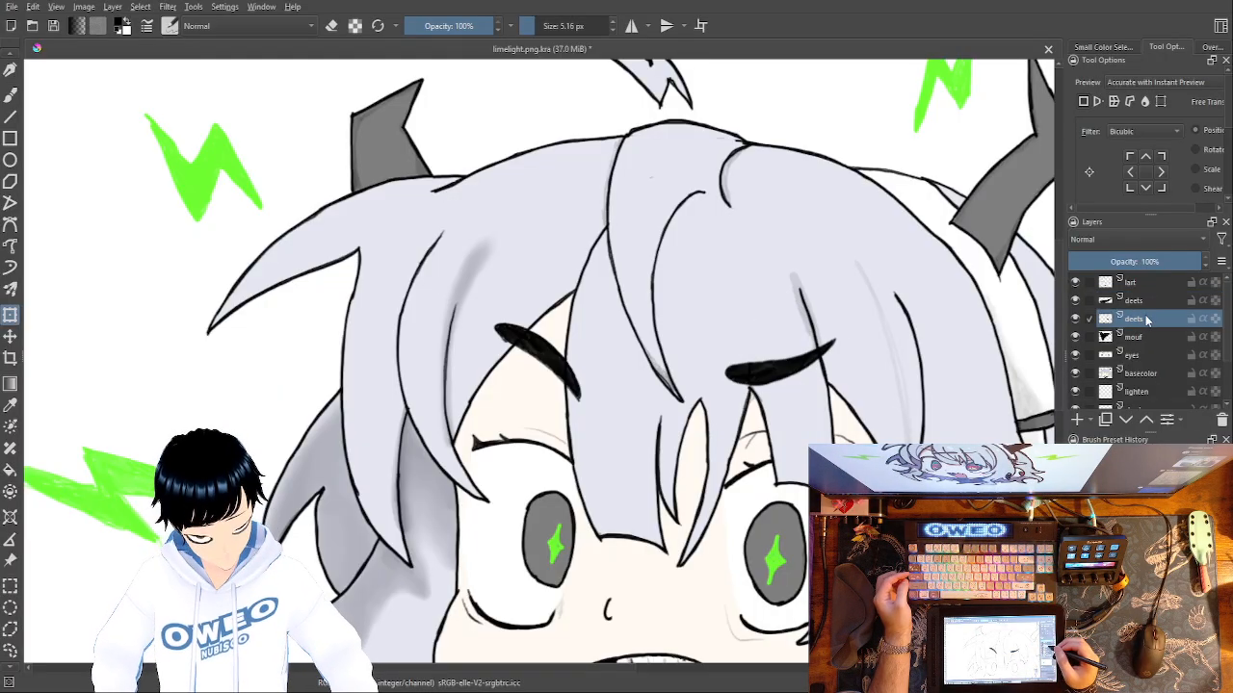
Merge the copied eyebrow's layer down into the deets layer below and view the whole character.
{"action": "key", "text": "Page_Up"}
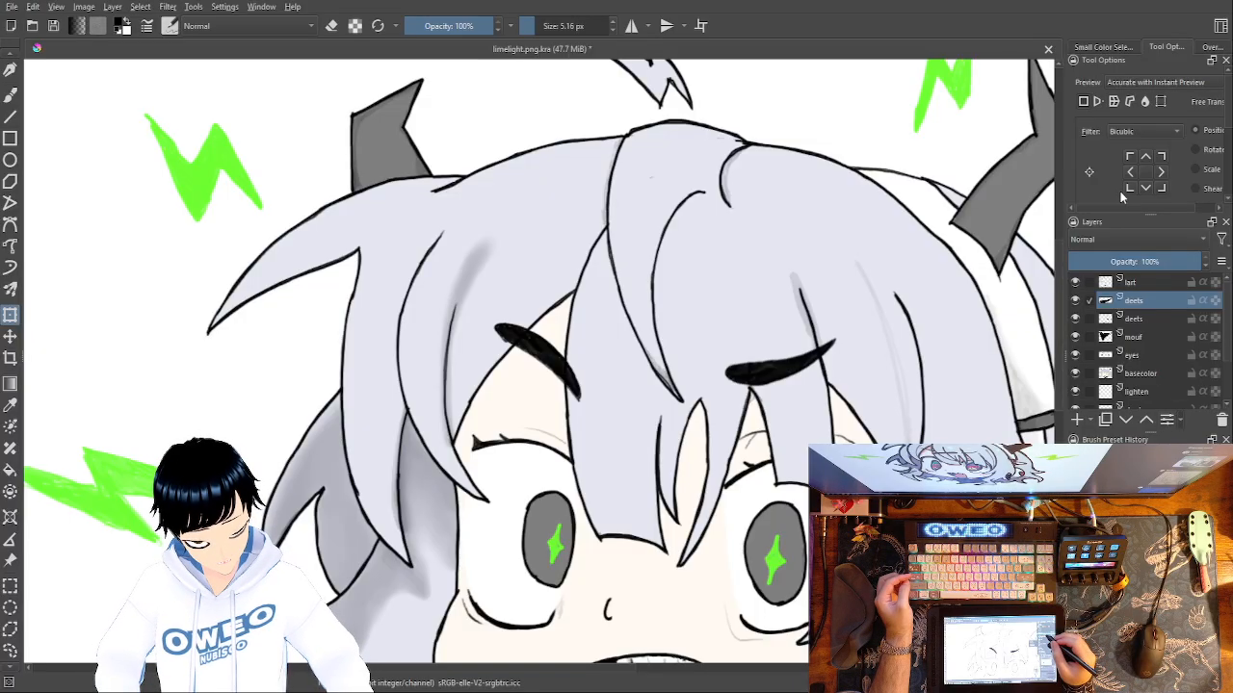
{"action": "key", "text": "ctrl+e"}
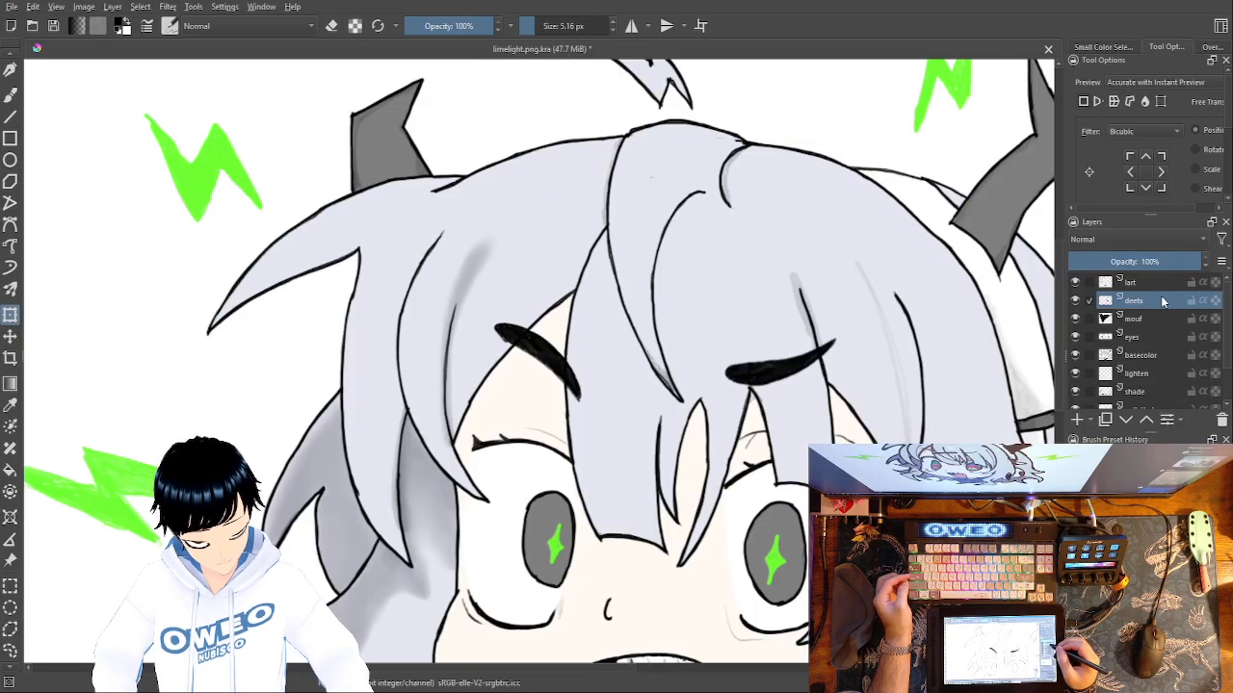
{"action": "left_click", "coordinate": [1158, 317]}
{"action": "left_click", "coordinate": [1156, 300]}
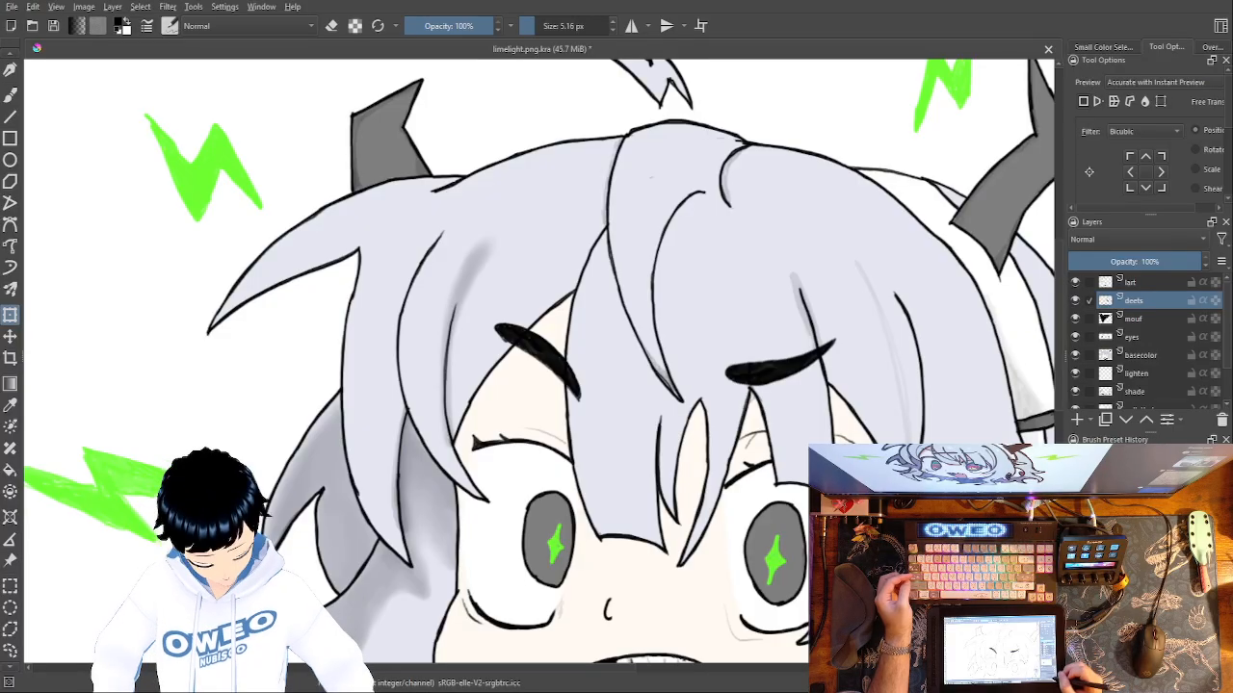
{"action": "key", "text": "2"}
{"action": "key", "text": "ctrl+plus"}
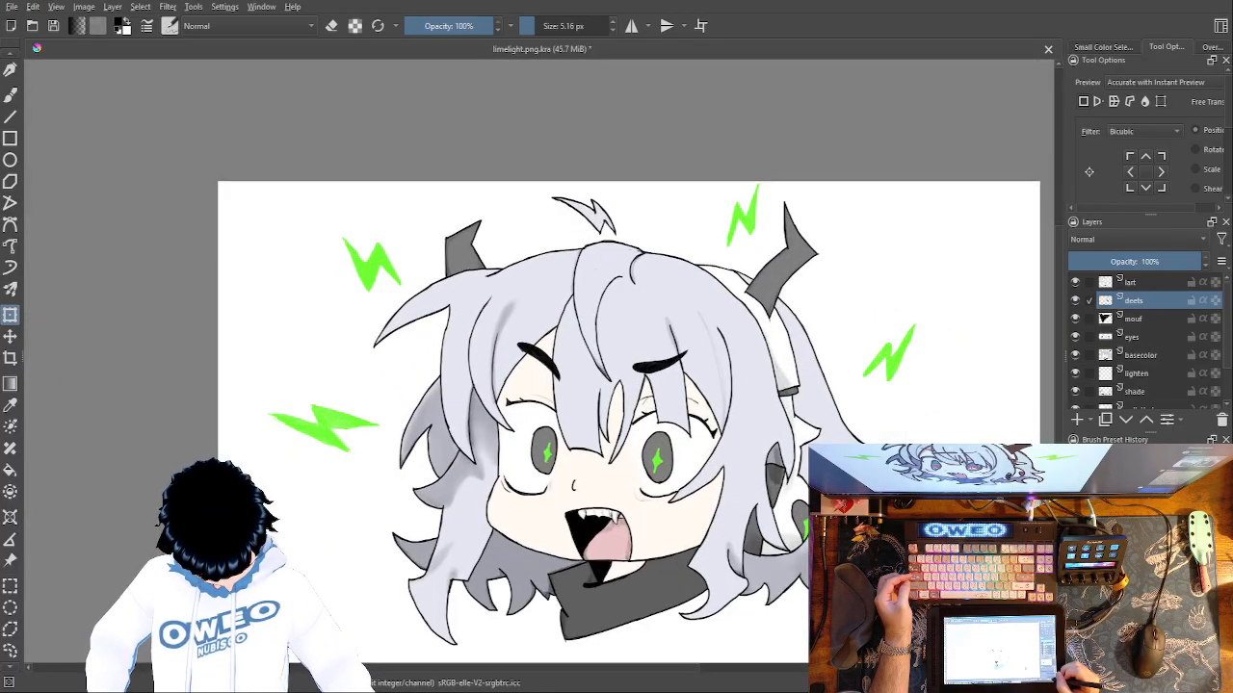
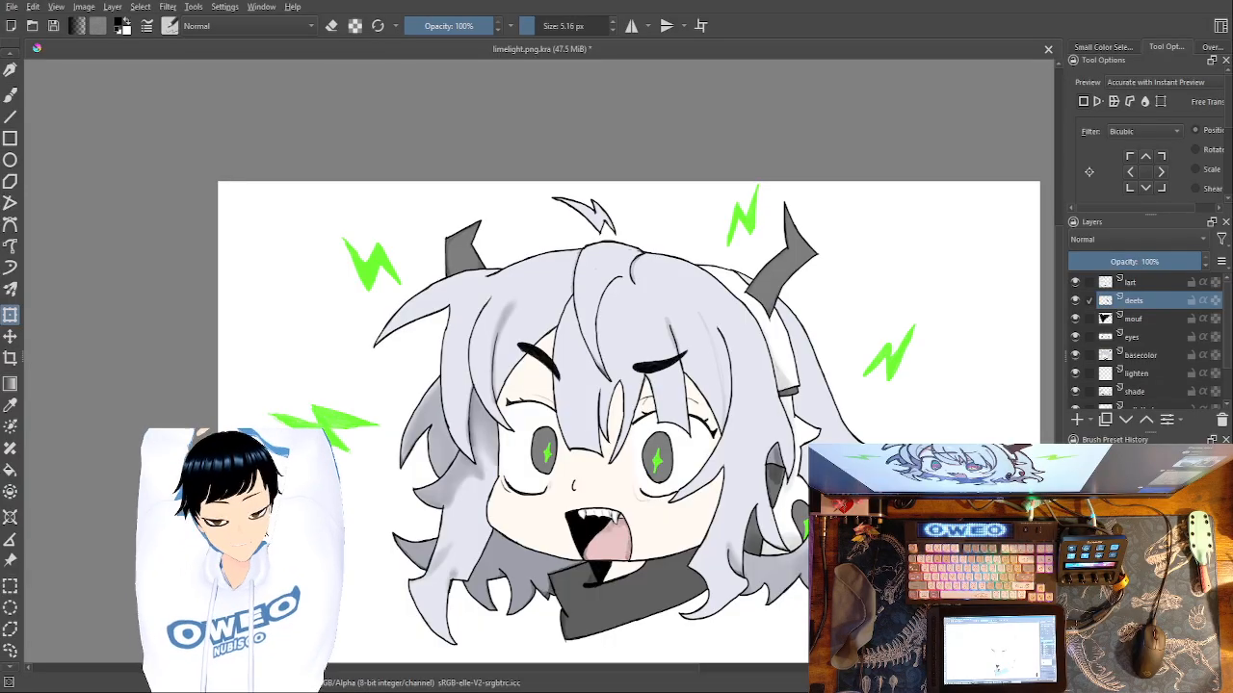
Try placing the deets layer below basecolor, and move it back between lart and mouf.
{"action": "left_click_drag", "start_coordinate": [1148, 300], "coordinate": [1155, 369]}
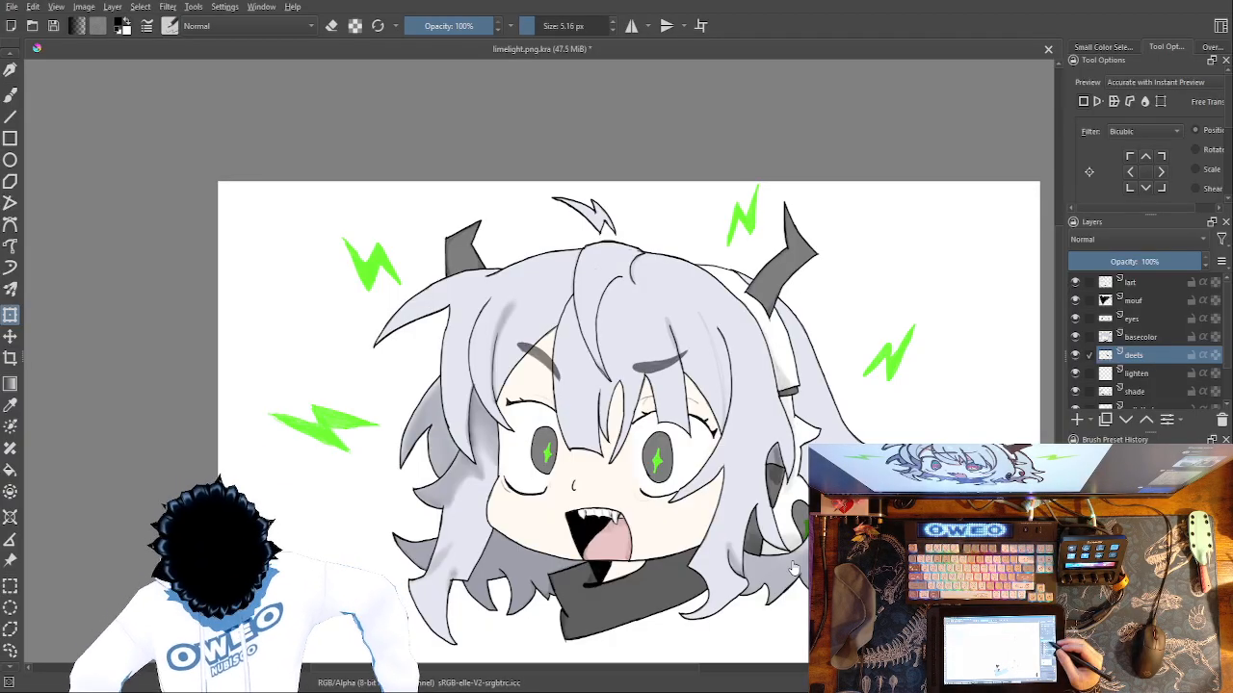
{"action": "left_click_drag", "start_coordinate": [1140, 356], "coordinate": [1169, 295]}
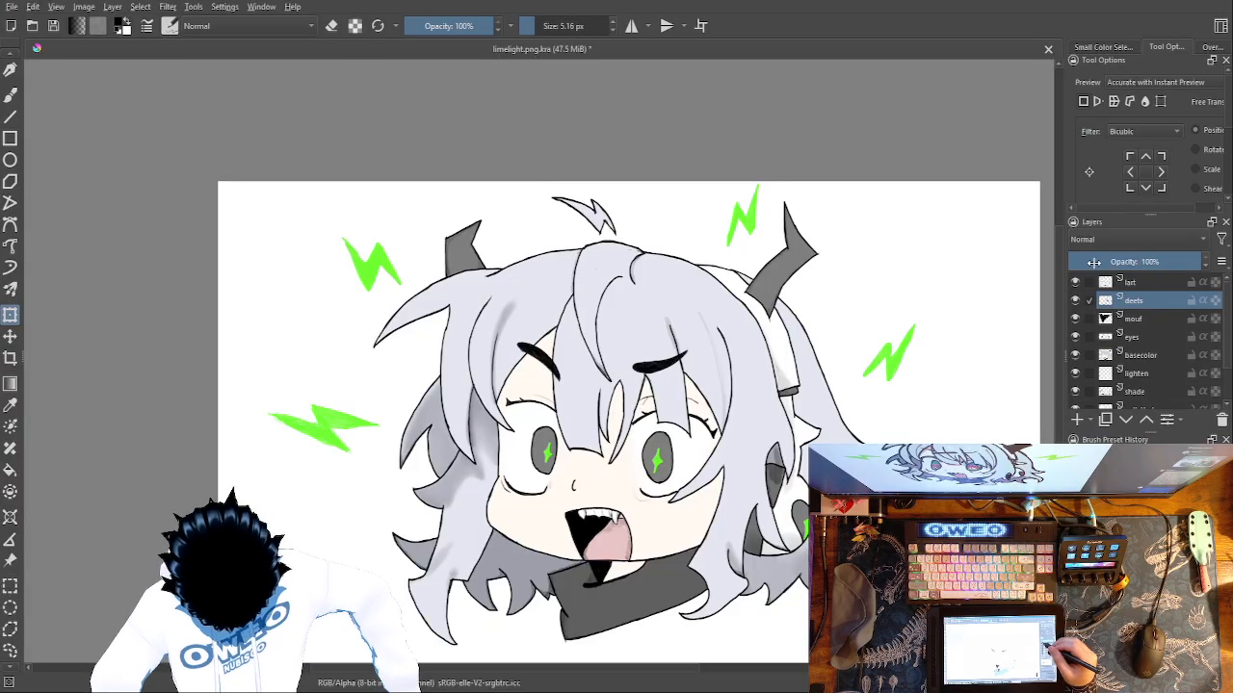
Toggle the deets layer's visibility repeatedly to compare the character with and without its details, leaving the layer shown.
{"action": "left_click", "coordinate": [1076, 301]}
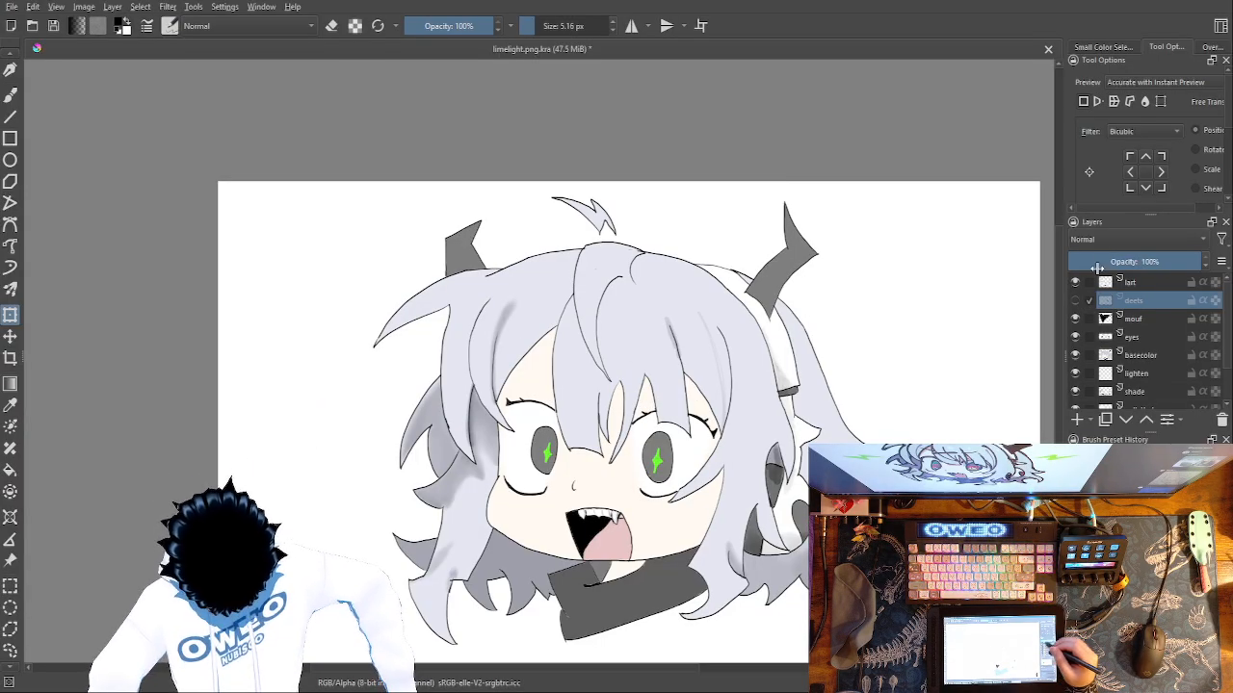
{"action": "left_click", "coordinate": [1079, 301]}
{"action": "left_click", "coordinate": [1077, 300]}
{"action": "left_click", "coordinate": [1077, 300]}
{"action": "left_click", "coordinate": [1076, 301]}
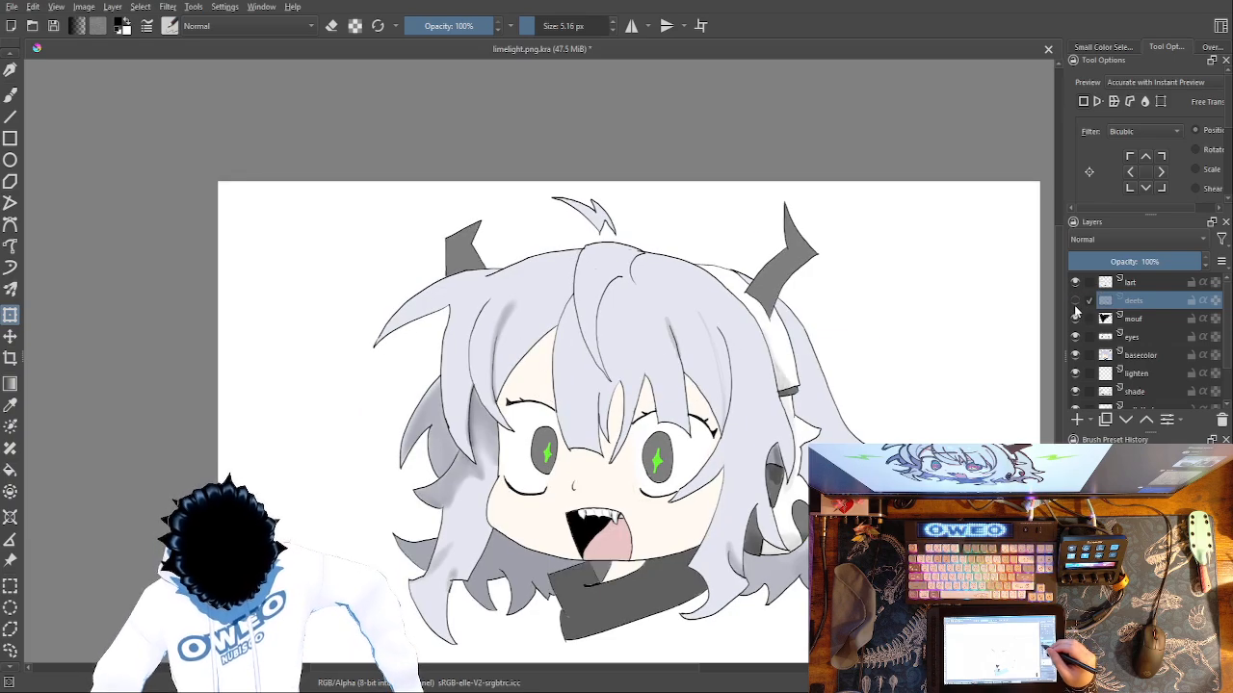
{"action": "left_click", "coordinate": [1076, 300]}
{"action": "left_click", "coordinate": [1077, 300]}
{"action": "left_click", "coordinate": [1077, 300]}
{"action": "left_click", "coordinate": [1077, 300]}
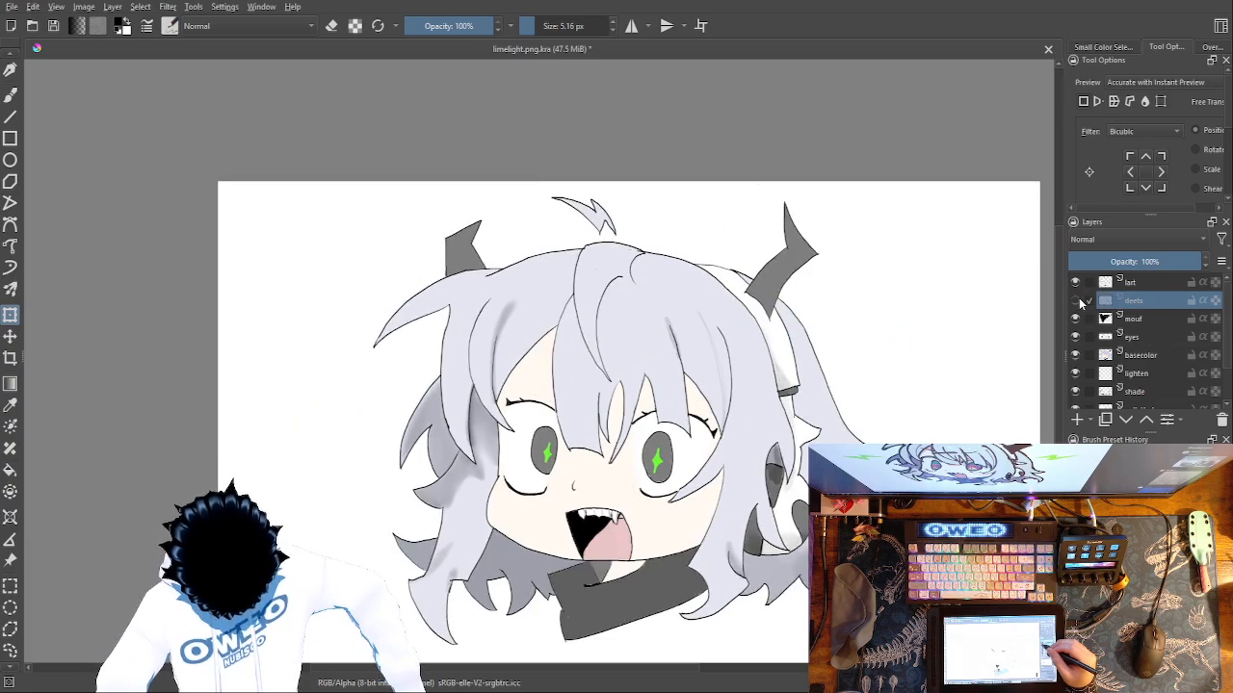
{"action": "left_click", "coordinate": [1077, 301]}
{"action": "left_click", "coordinate": [1077, 301]}
{"action": "left_click", "coordinate": [1076, 300]}
{"action": "left_click", "coordinate": [1076, 301]}
{"action": "left_click", "coordinate": [1076, 301]}
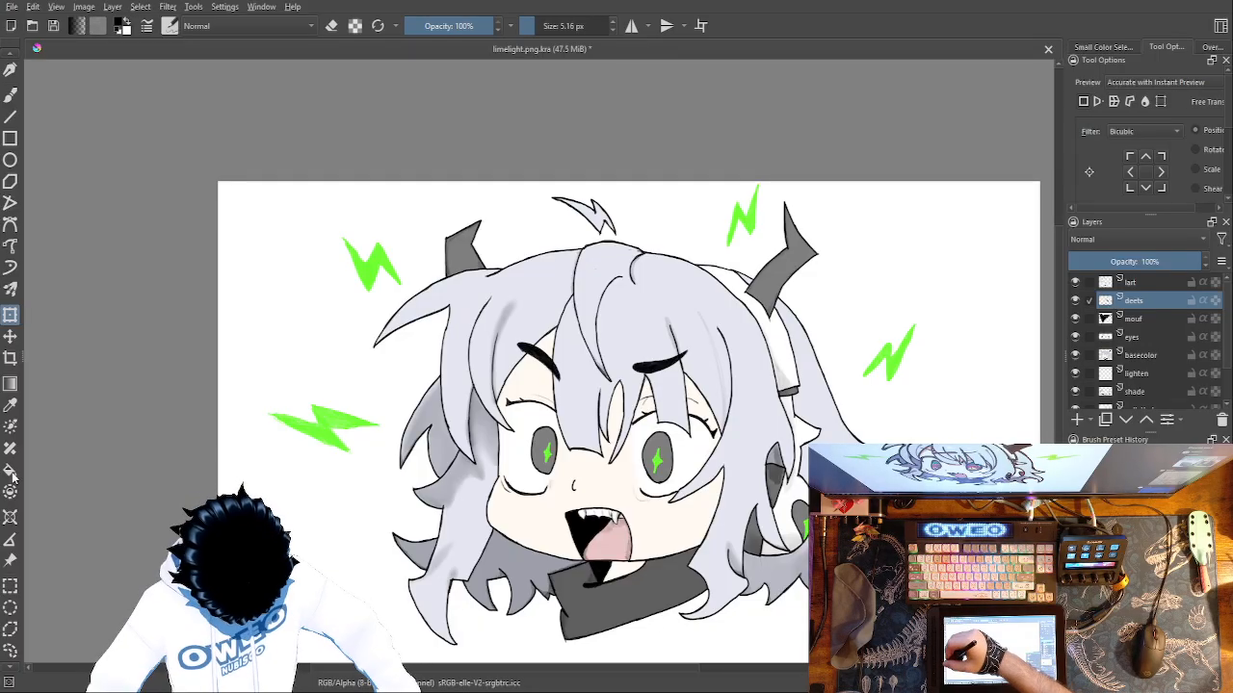
Try shading around the nose on deets in the tongue's pink with the 5.16 px Pencil-2 brush.
{"action": "key", "text": "p"}
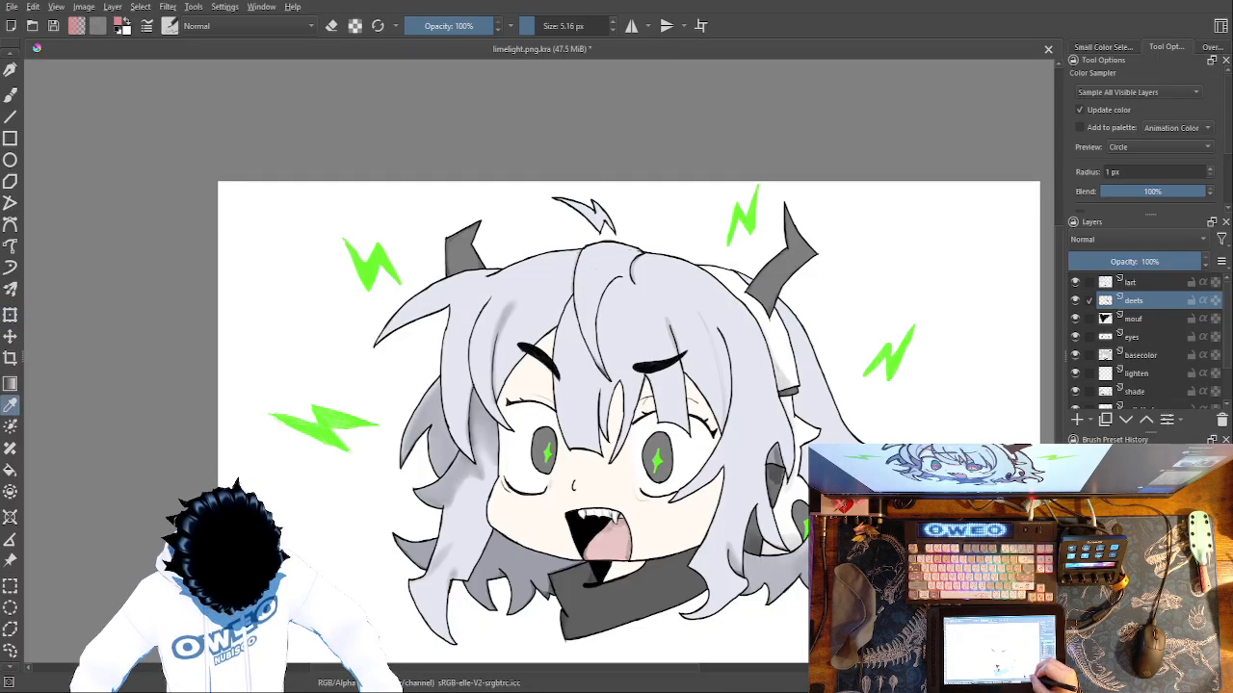
{"action": "left_click", "coordinate": [10, 93]}
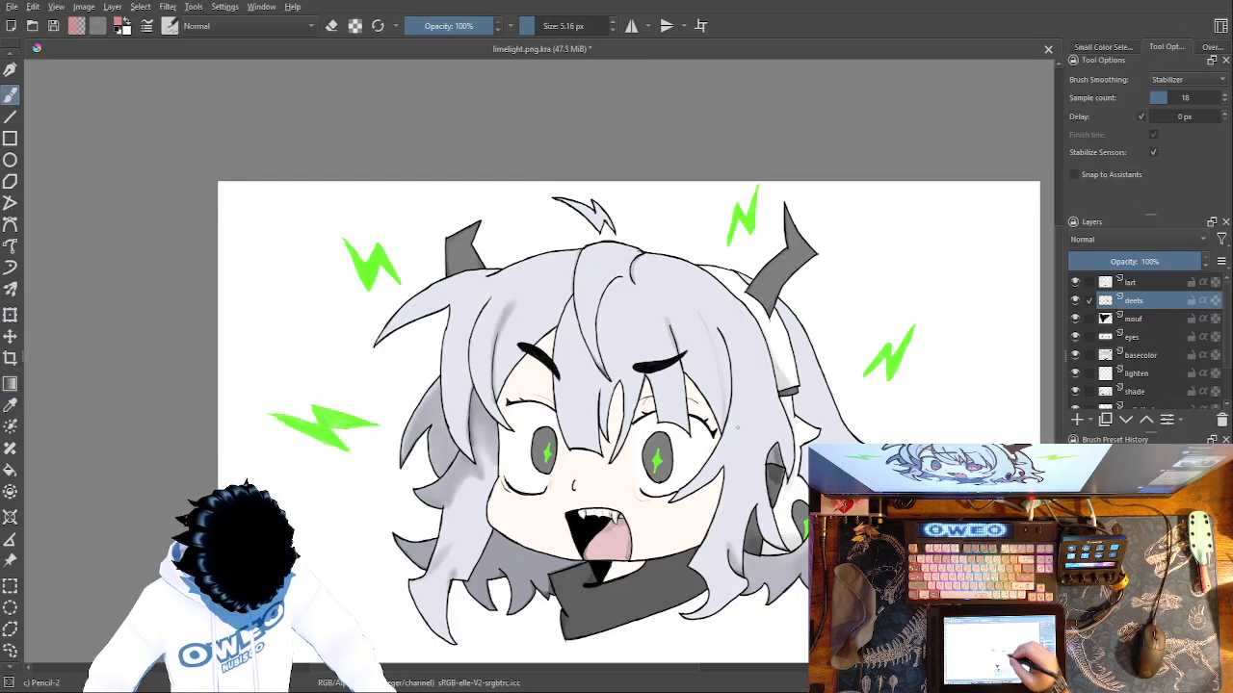
{"action": "right_click", "coordinate": [736, 427]}
{"action": "right_click", "coordinate": [736, 426]}
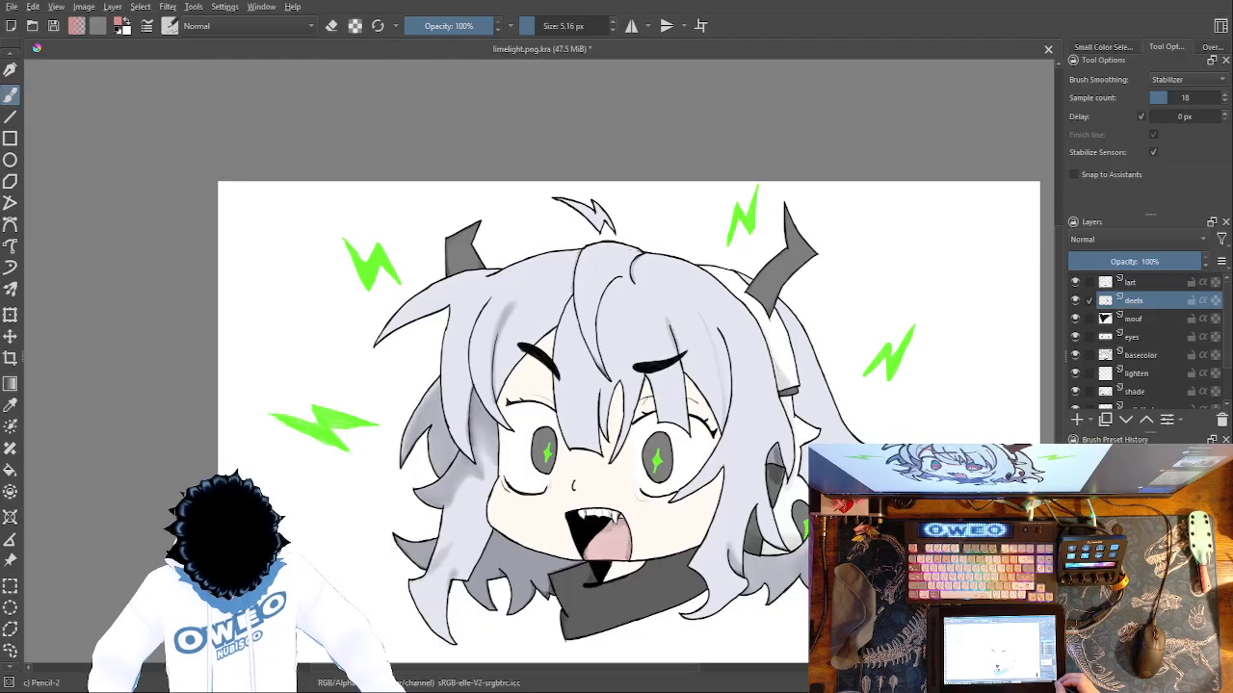
{"action": "key", "text": "ctrl+plus"}
{"action": "key", "text": "ctrl+plus"}
{"action": "key", "text": "ctrl+plus"}
{"action": "left_click_drag", "start_coordinate": [701, 421], "coordinate": [622, 164]}
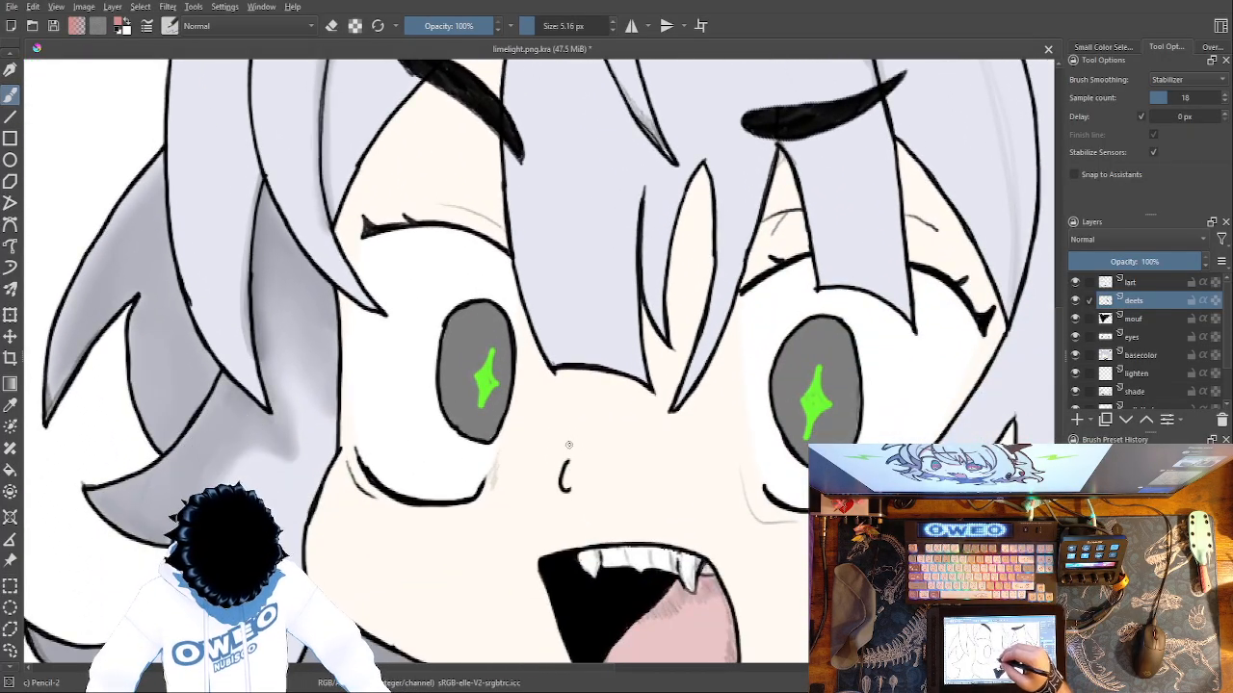
{"action": "key", "text": "ctrl+plus"}
{"action": "key", "text": "ctrl+plus"}
{"action": "key", "text": "ctrl+plus"}
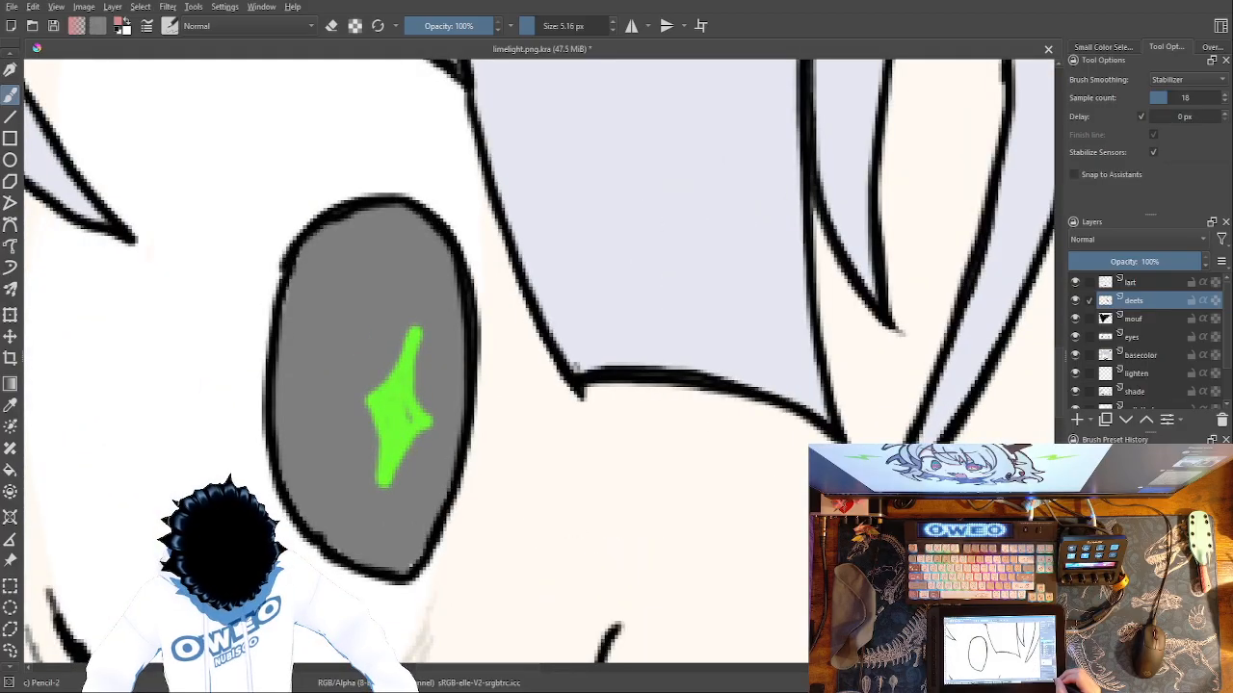
{"action": "mouse_move", "coordinate": [625, 442]}
{"action": "left_mouse_down"}
{"action": "mouse_move", "coordinate": [559, 279]}
{"action": "mouse_move", "coordinate": [564, 253]}
{"action": "left_mouse_up"}
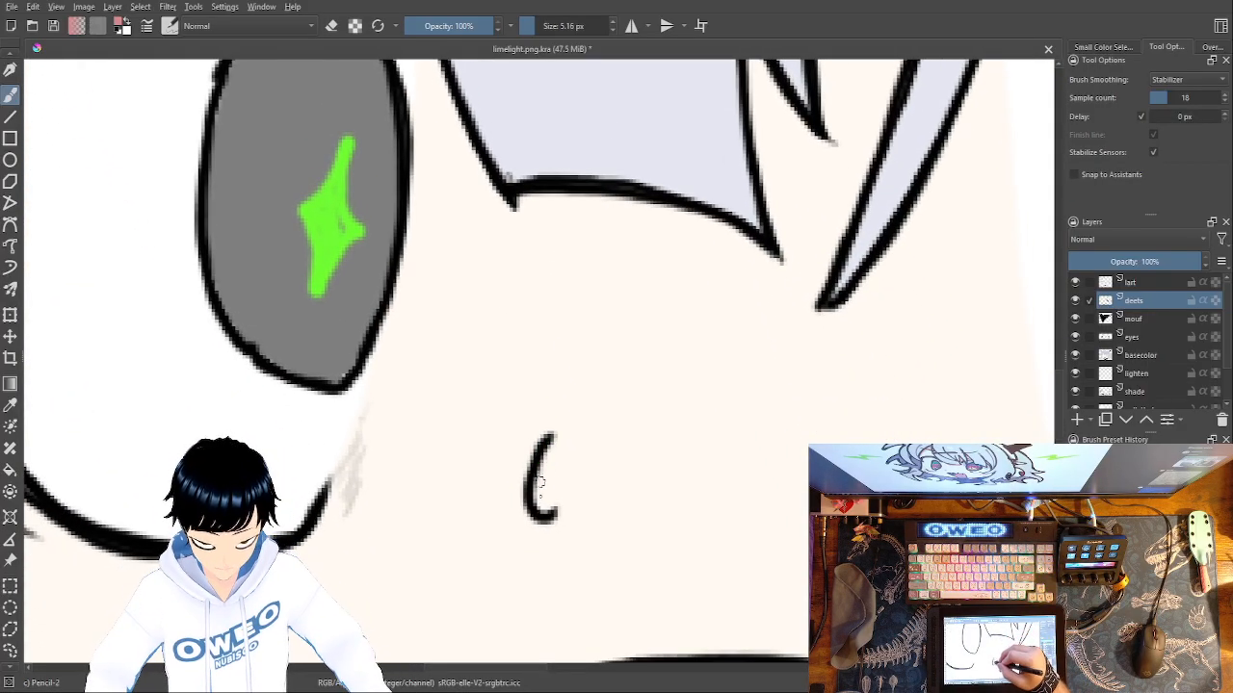
{"action": "mouse_move", "coordinate": [544, 472]}
{"action": "left_mouse_down"}
{"action": "mouse_move", "coordinate": [550, 459]}
{"action": "mouse_move", "coordinate": [551, 497]}
{"action": "mouse_move", "coordinate": [556, 460]}
{"action": "left_mouse_up"}
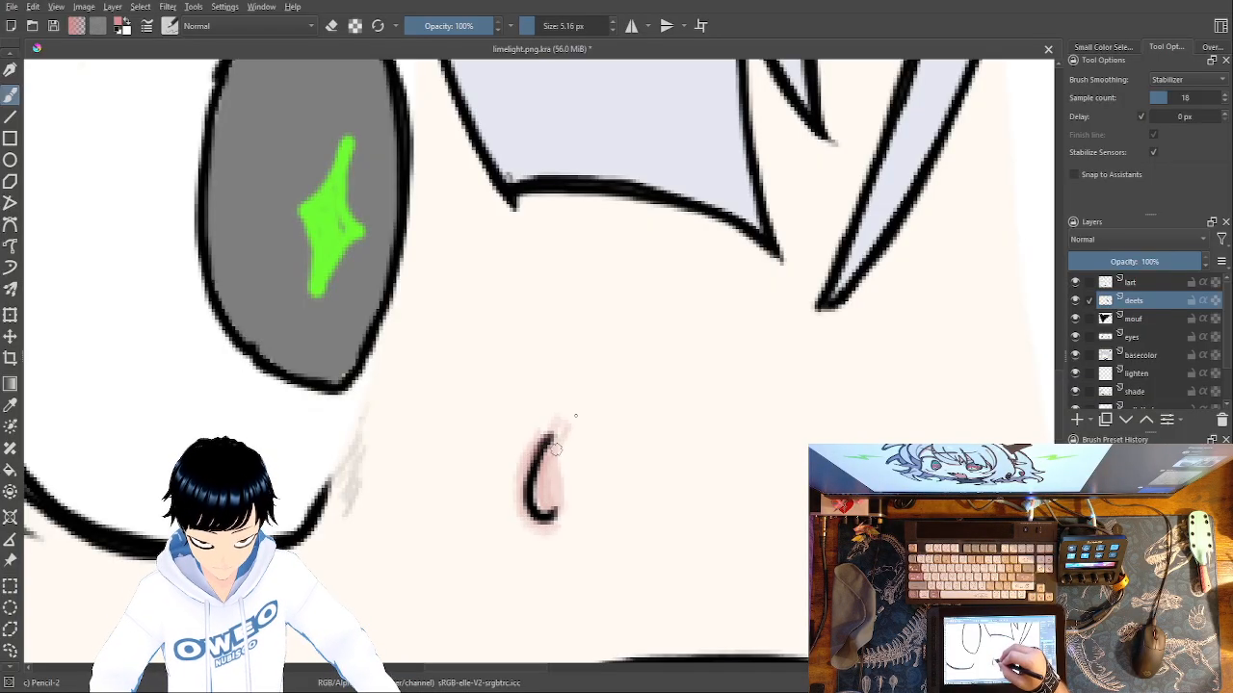
{"action": "key", "text": "minus"}
{"action": "key", "text": "minus"}
{"action": "key", "text": "minus"}
{"action": "key", "text": "minus"}
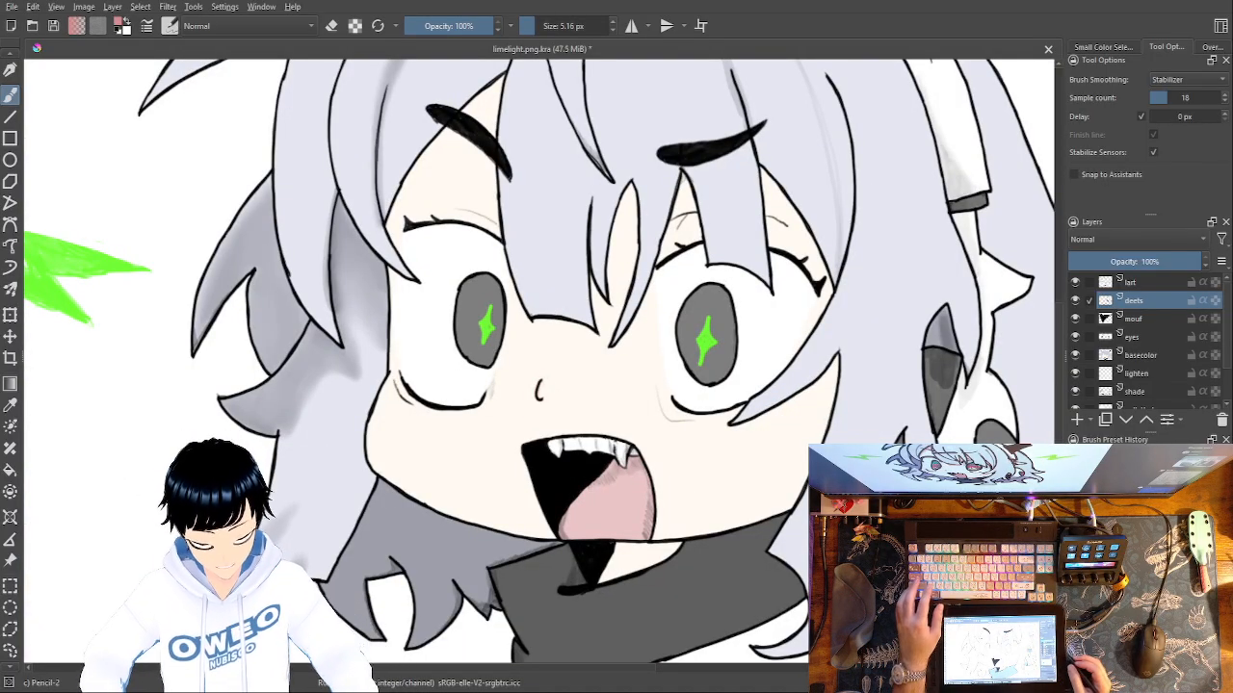
Sample the face's pale skin tone for the Pencil-2 brush and shift its hue toward orange.
{"action": "right_click", "coordinate": [724, 482]}
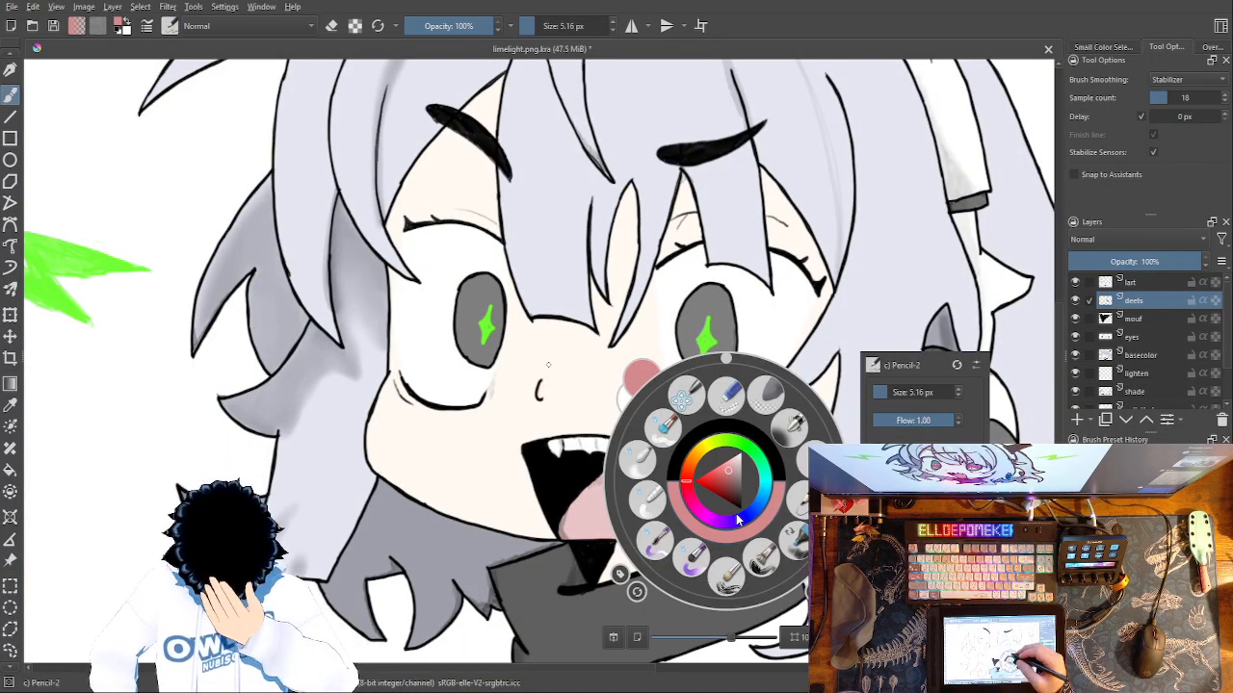
{"action": "left_click", "coordinate": [9, 405]}
{"action": "left_click", "coordinate": [574, 352]}
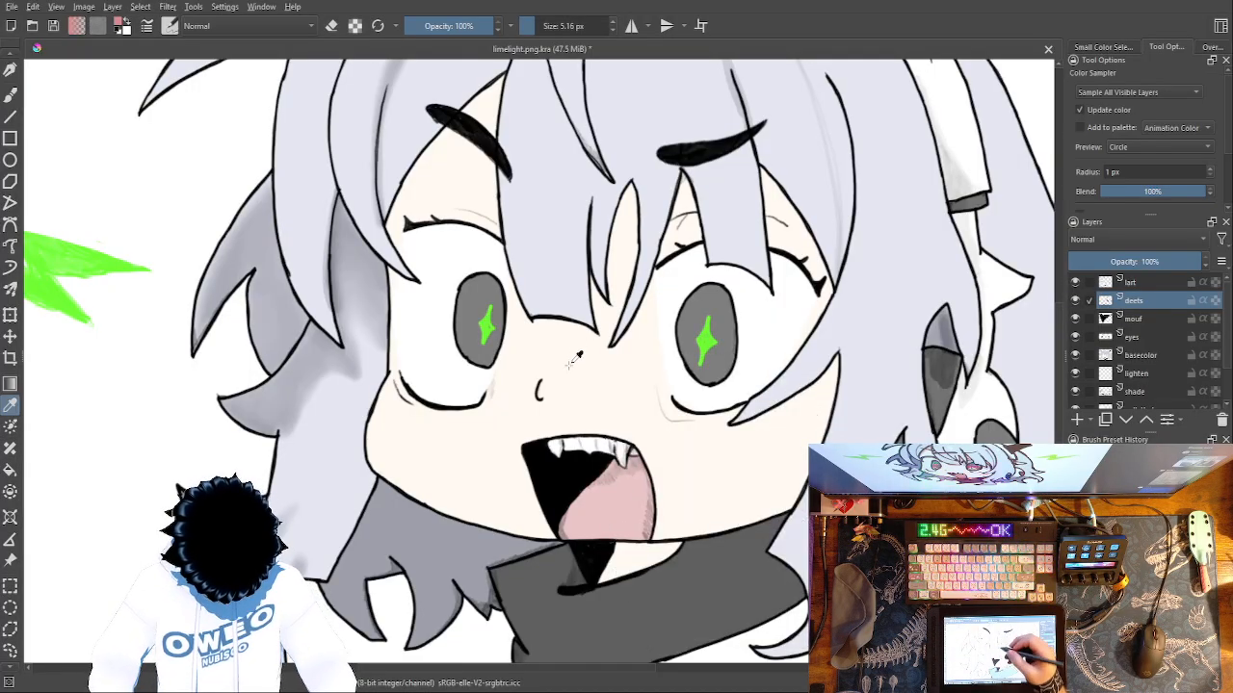
{"action": "left_click", "coordinate": [617, 389]}
{"action": "left_click", "coordinate": [9, 94]}
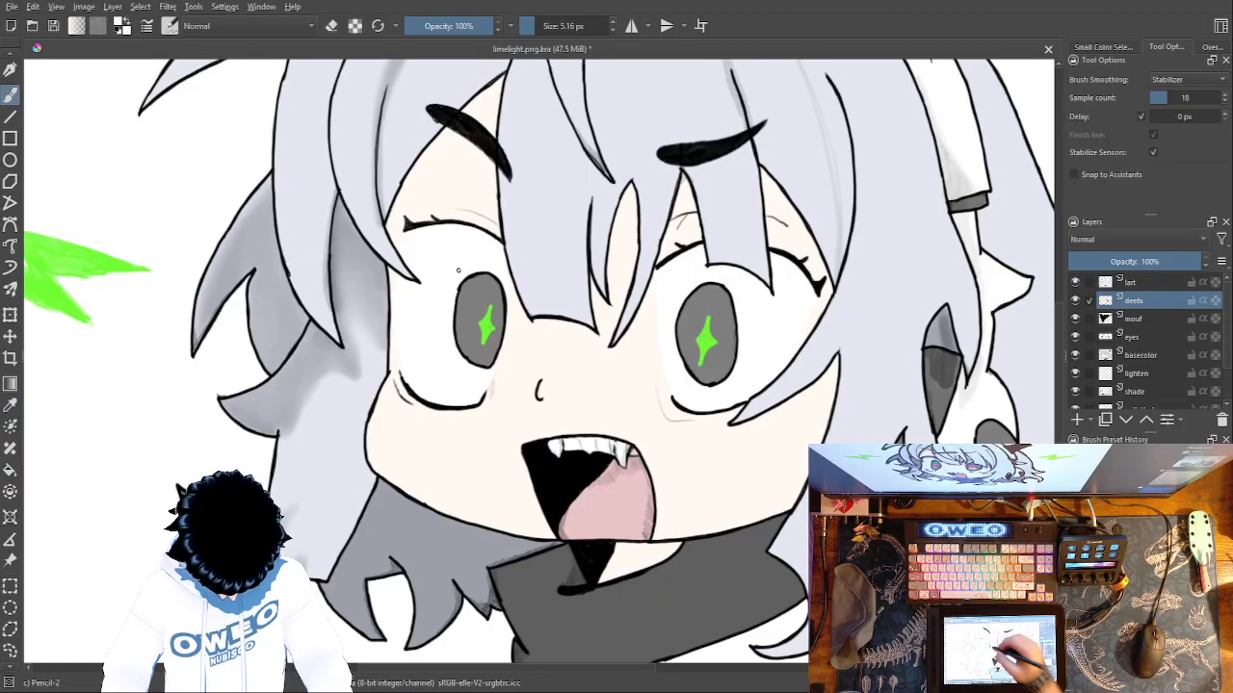
{"action": "right_click", "coordinate": [690, 420]}
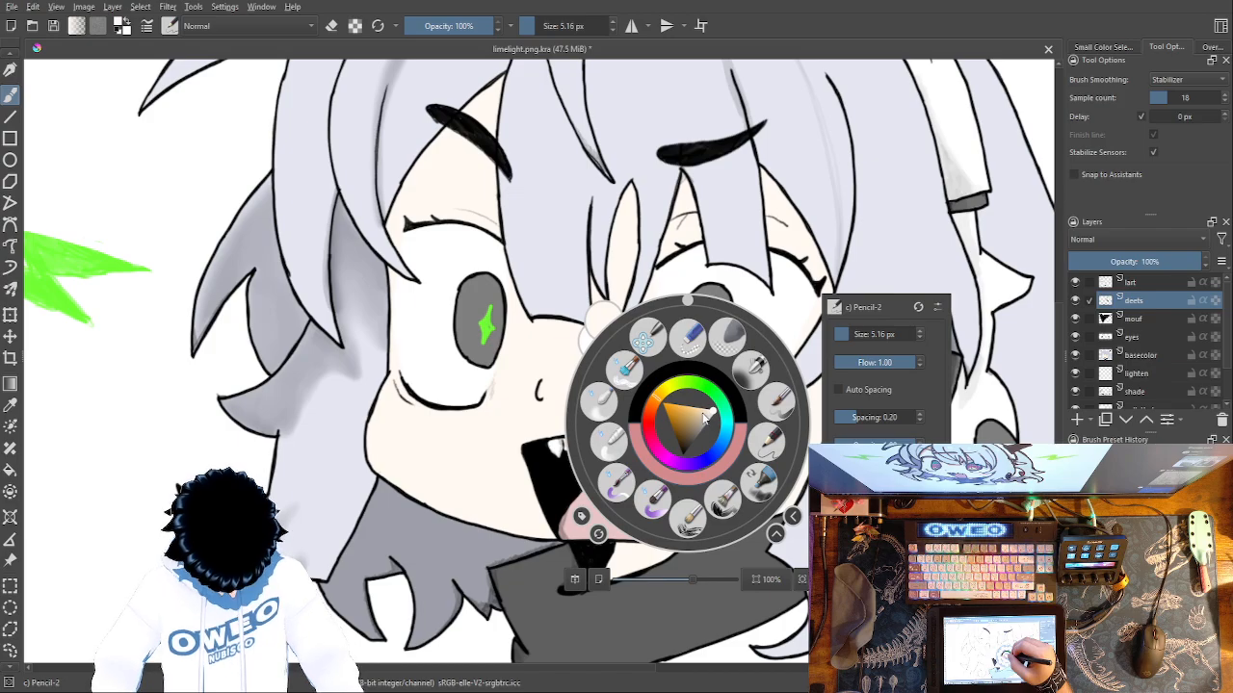
{"action": "left_click_drag", "start_coordinate": [657, 403], "coordinate": [660, 403]}
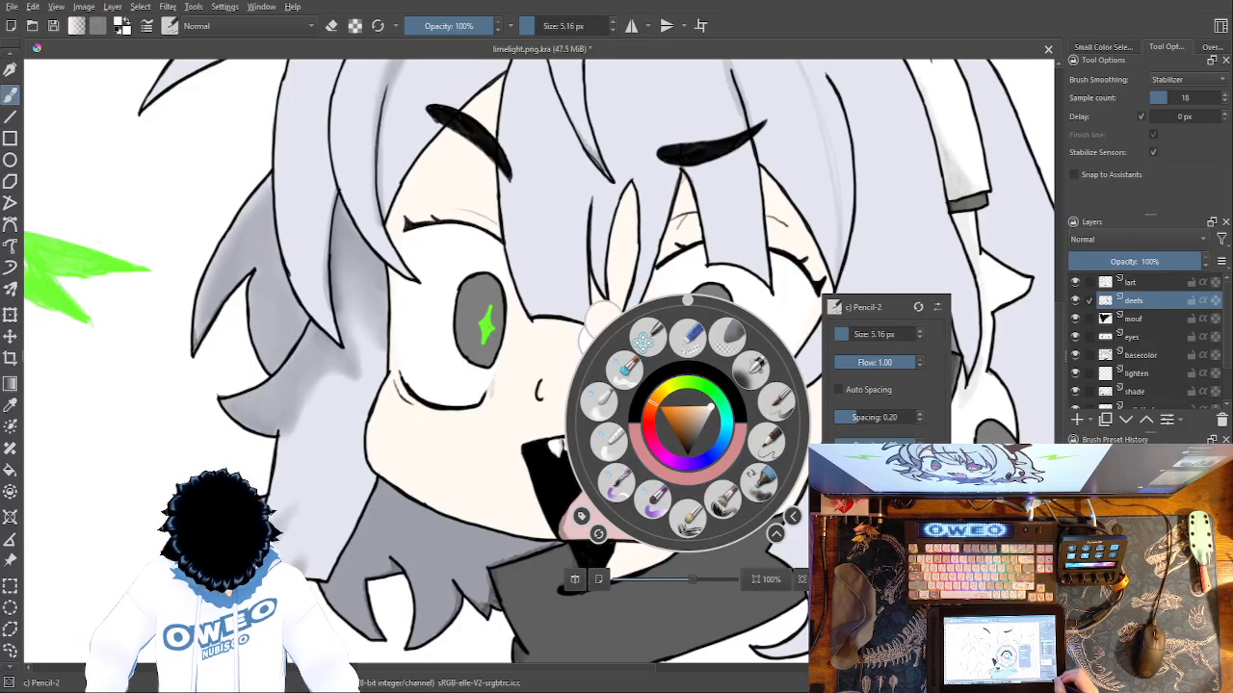
{"action": "key", "text": "ctrl+plus"}
{"action": "key", "text": "ctrl+plus"}
{"action": "key", "text": "ctrl+plus"}
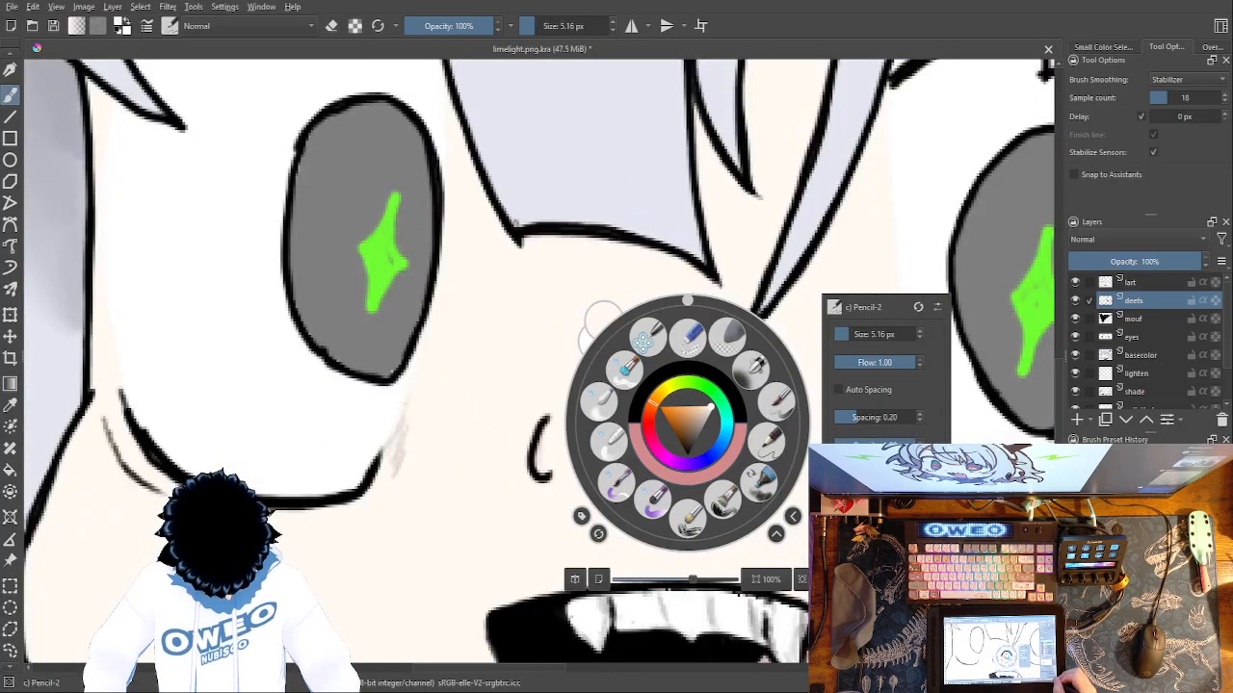
{"action": "left_click", "coordinate": [462, 550]}
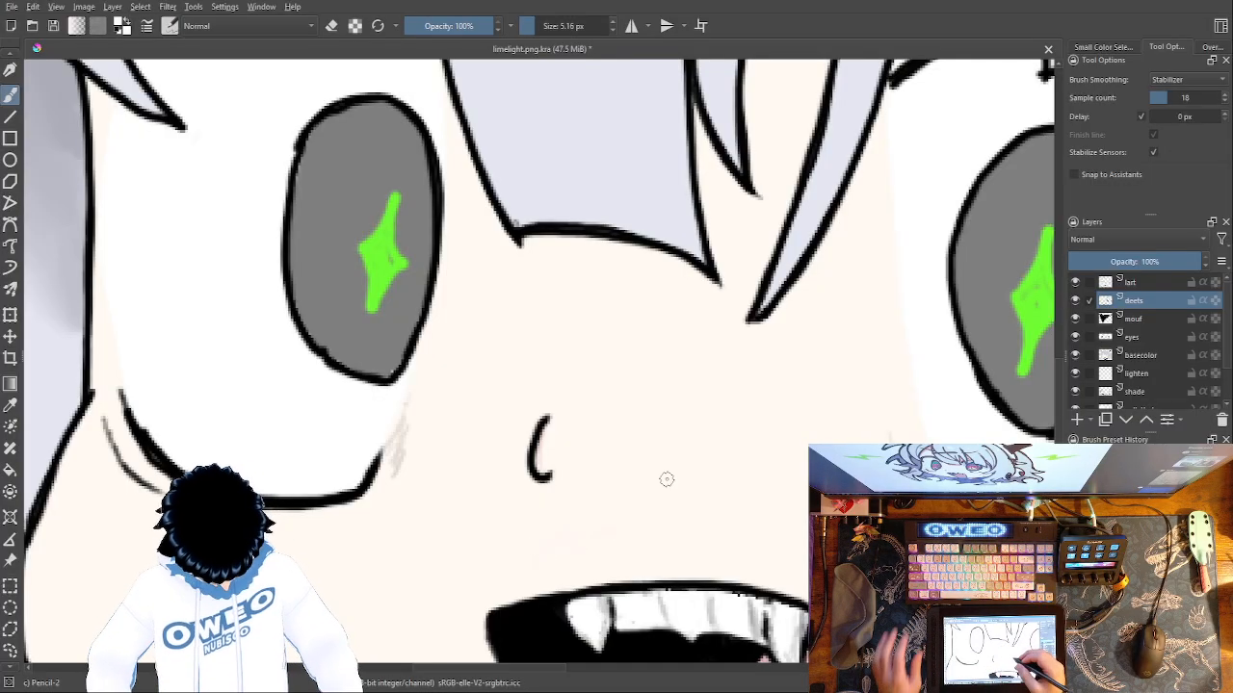
Resample the skin tone from the lower face and shift the brush colour's hue from yellow to reddish orange.
{"action": "right_click", "coordinate": [711, 498]}
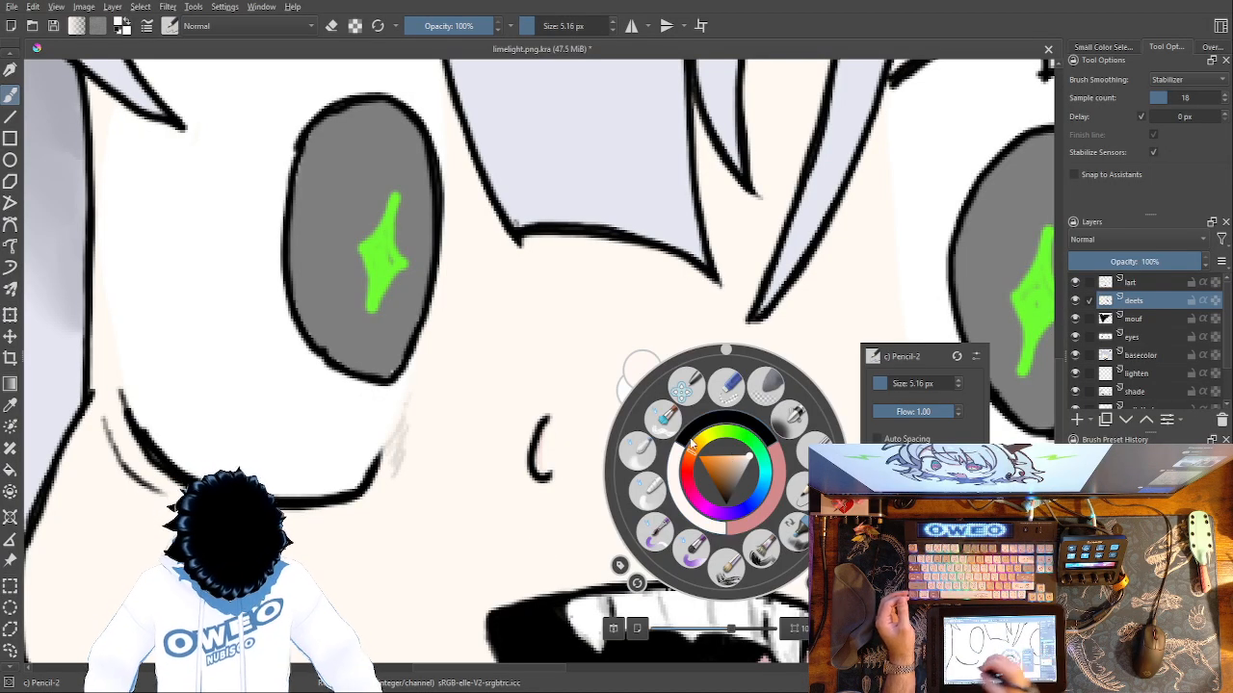
{"action": "key", "text": "p"}
{"action": "left_click", "coordinate": [497, 542]}
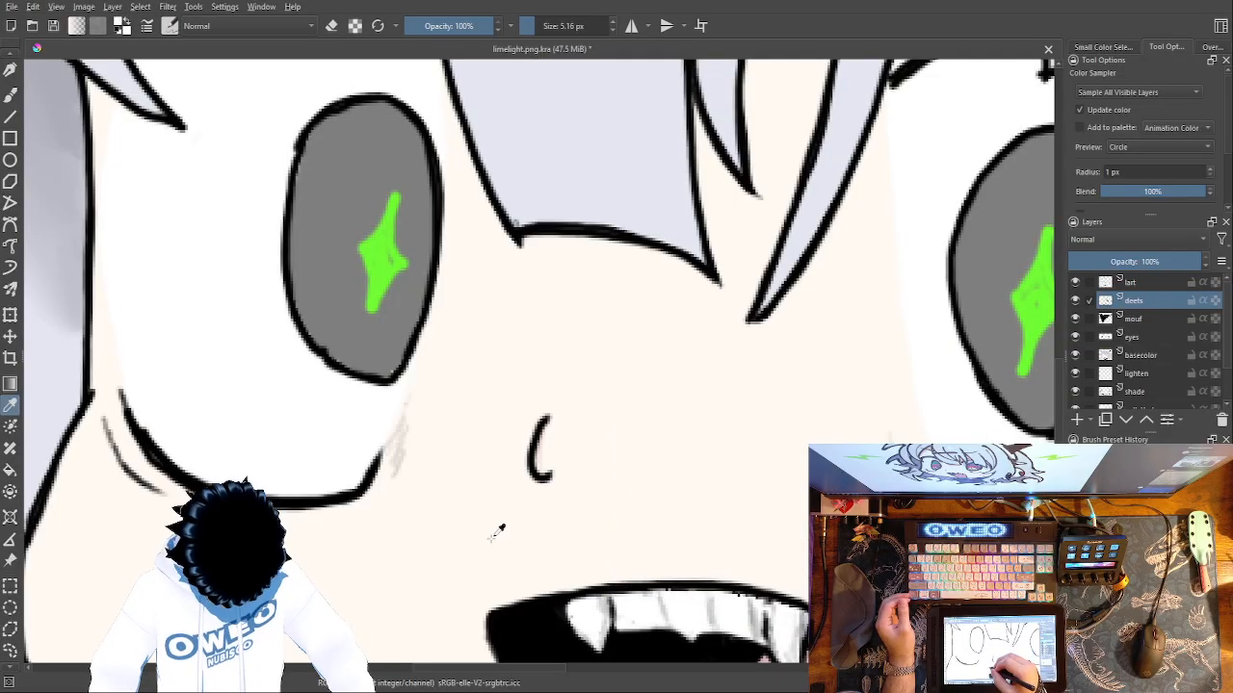
{"action": "left_click", "coordinate": [563, 515]}
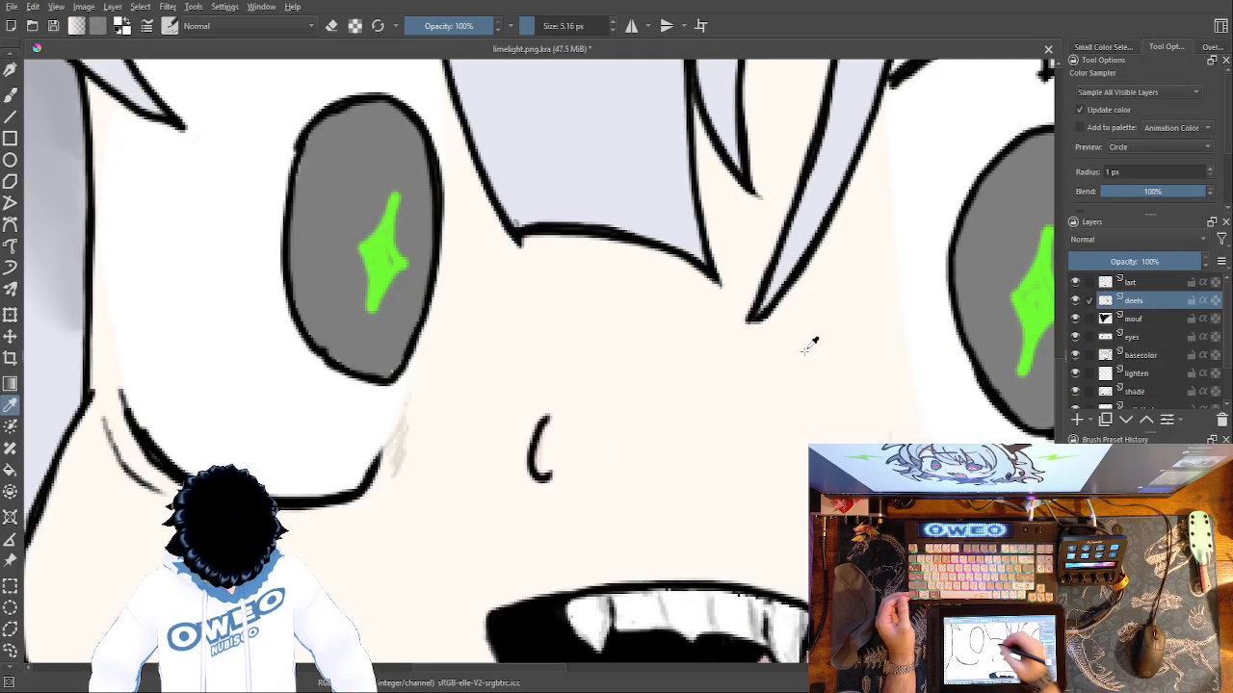
{"action": "left_click", "coordinate": [11, 91]}
{"action": "right_click", "coordinate": [788, 377]}
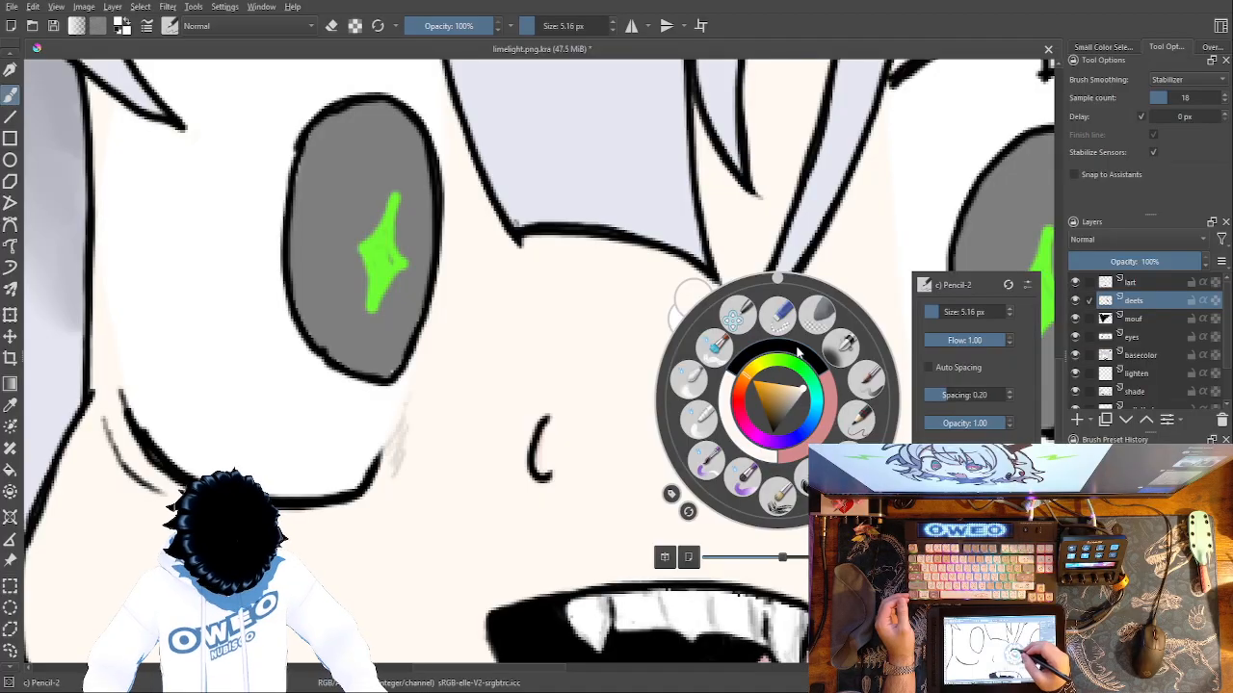
{"action": "left_click", "coordinate": [743, 386]}
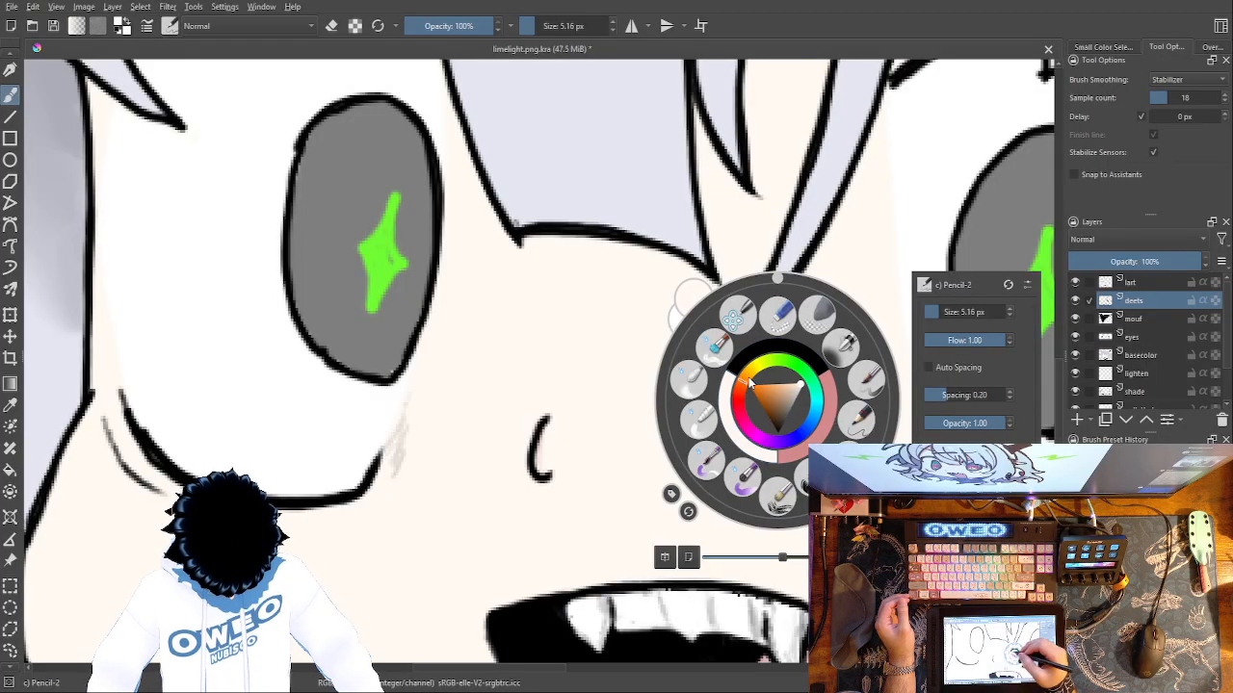
{"action": "left_click_drag", "start_coordinate": [734, 390], "coordinate": [741, 386]}
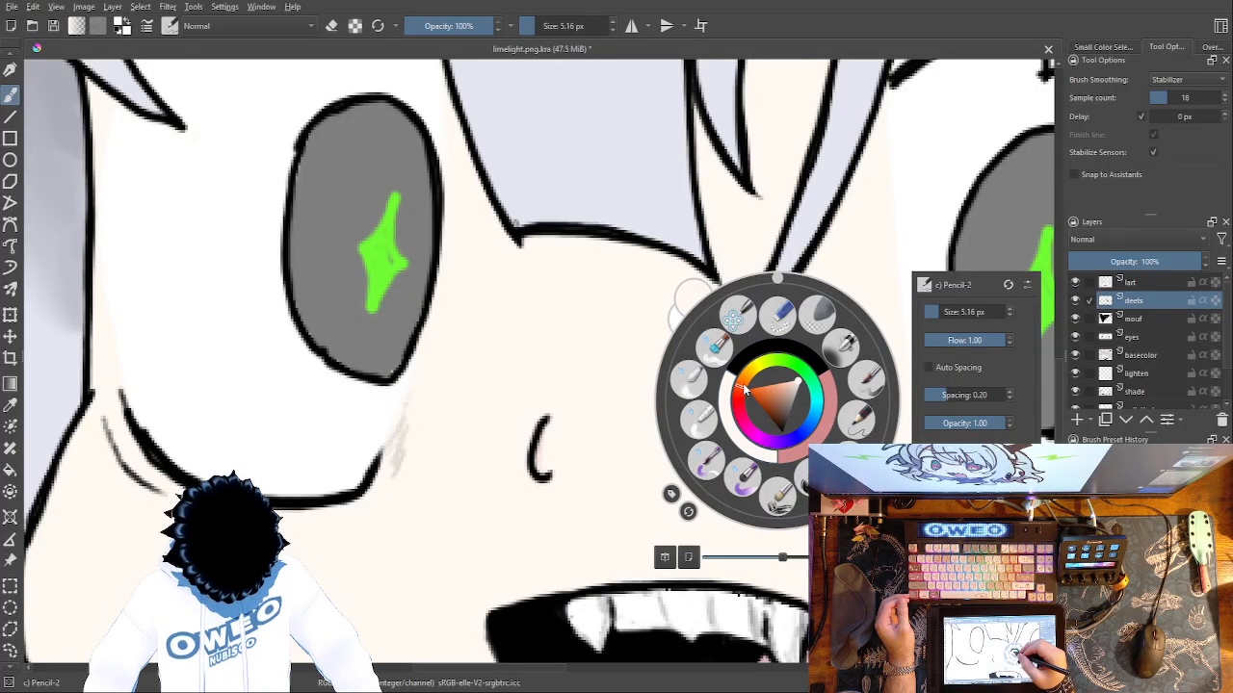
{"action": "left_click", "coordinate": [520, 534]}
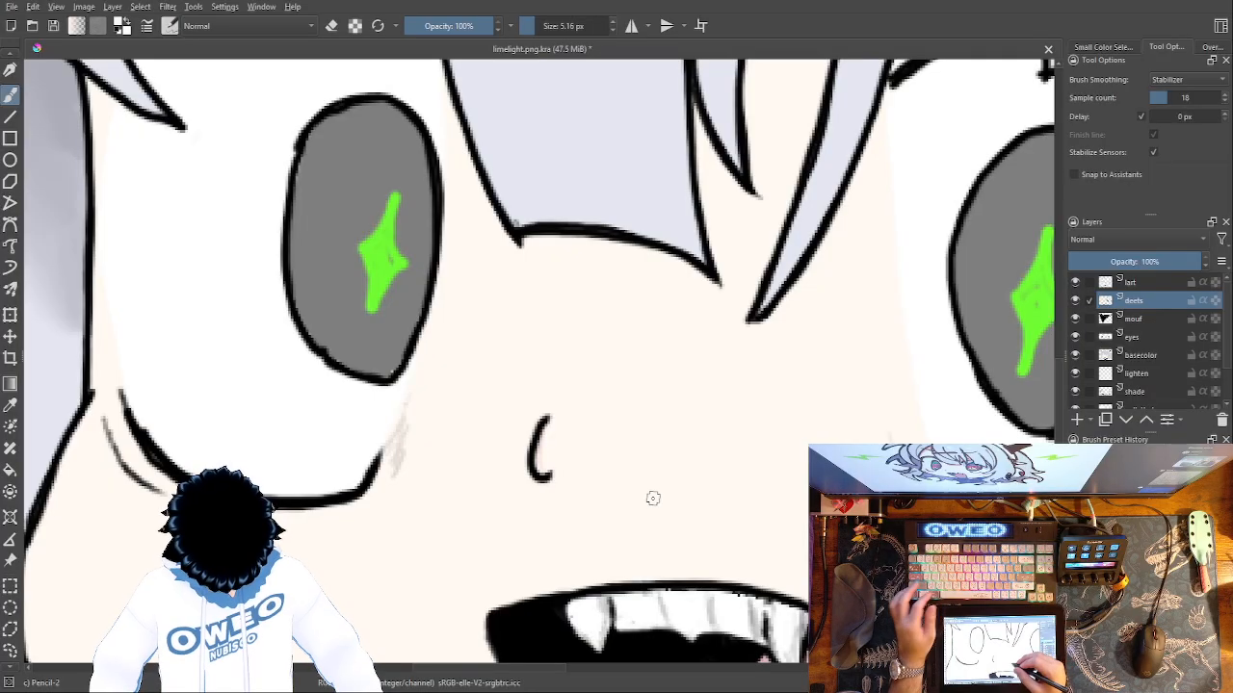
Try a darker peach for the brush and shift its hue around the colour wheel to green.
{"action": "right_click", "coordinate": [728, 488]}
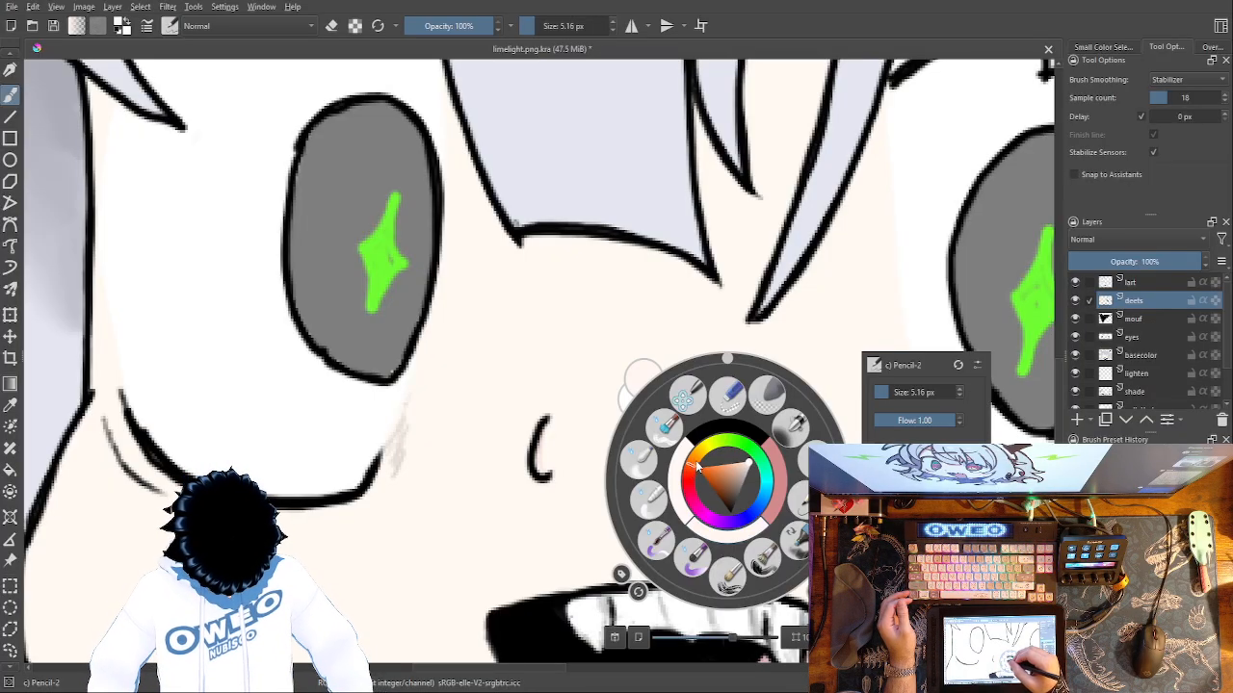
{"action": "left_click_drag", "start_coordinate": [745, 468], "coordinate": [747, 469]}
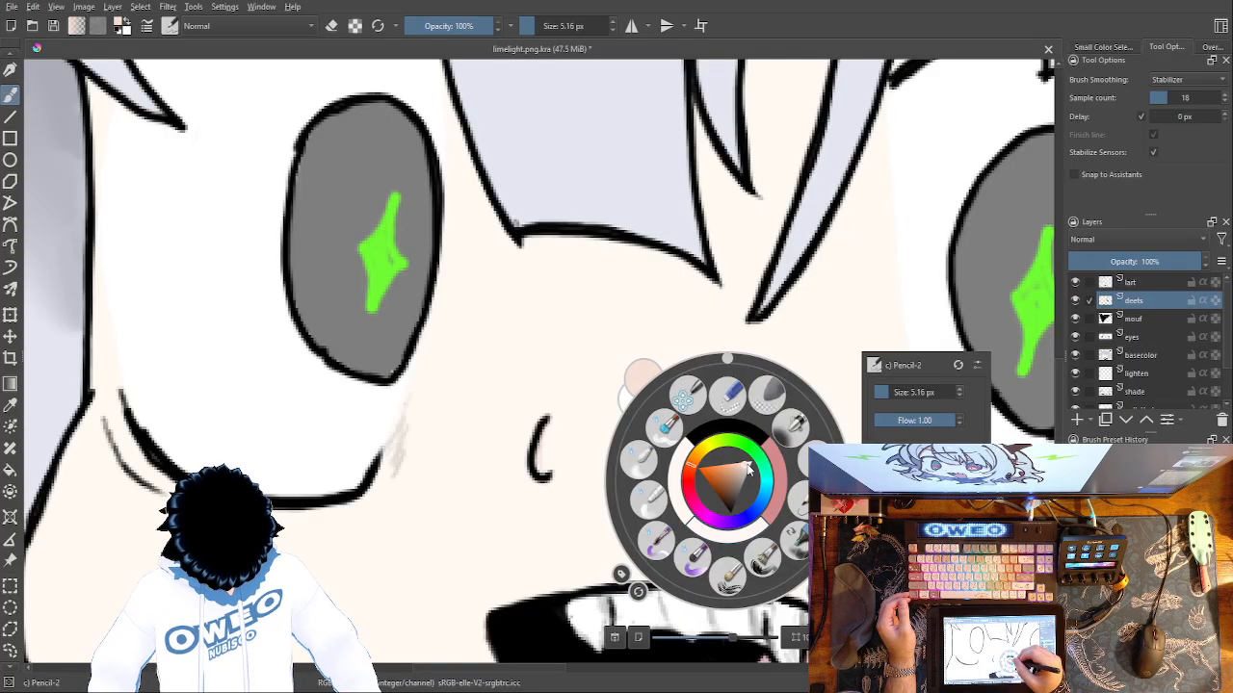
{"action": "left_click", "coordinate": [692, 495]}
{"action": "mouse_move", "coordinate": [688, 492]}
{"action": "left_mouse_down"}
{"action": "mouse_move", "coordinate": [686, 461]}
{"action": "mouse_move", "coordinate": [732, 431]}
{"action": "left_mouse_up"}
{"action": "left_click", "coordinate": [372, 582]}
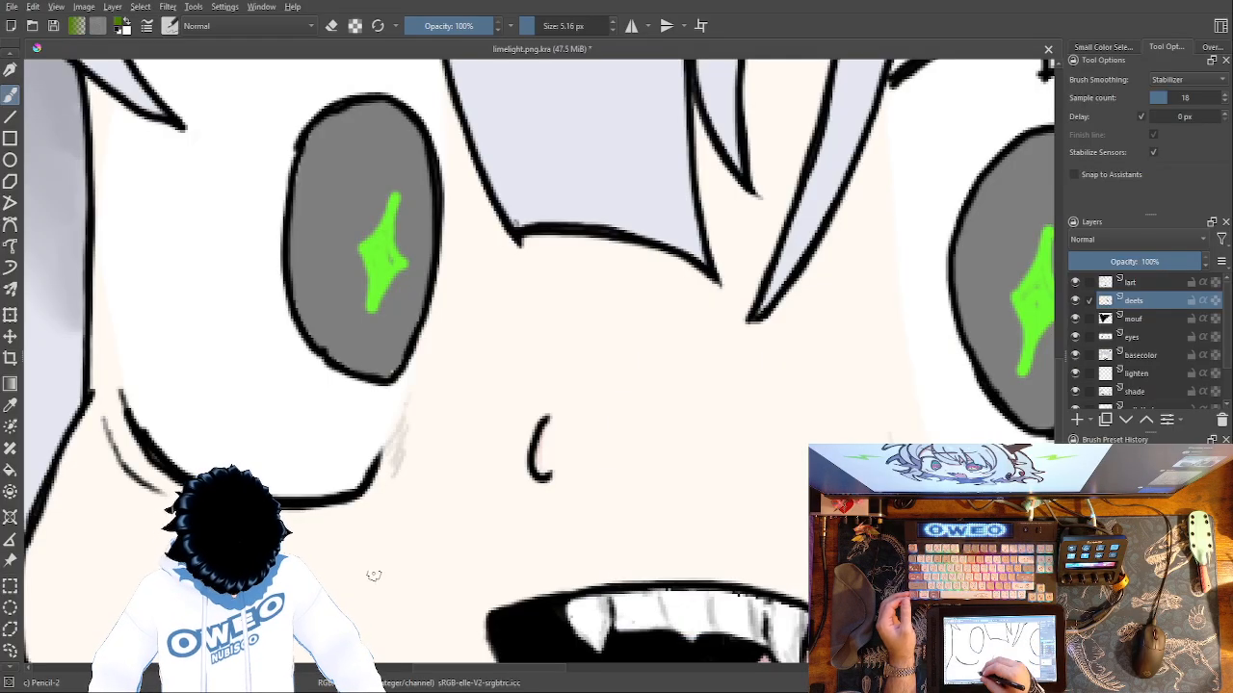
Sample the skin tone from the face again and shift the brush colour's hue toward red for a pale pink.
{"action": "right_click", "coordinate": [381, 557]}
{"action": "left_click", "coordinate": [11, 406]}
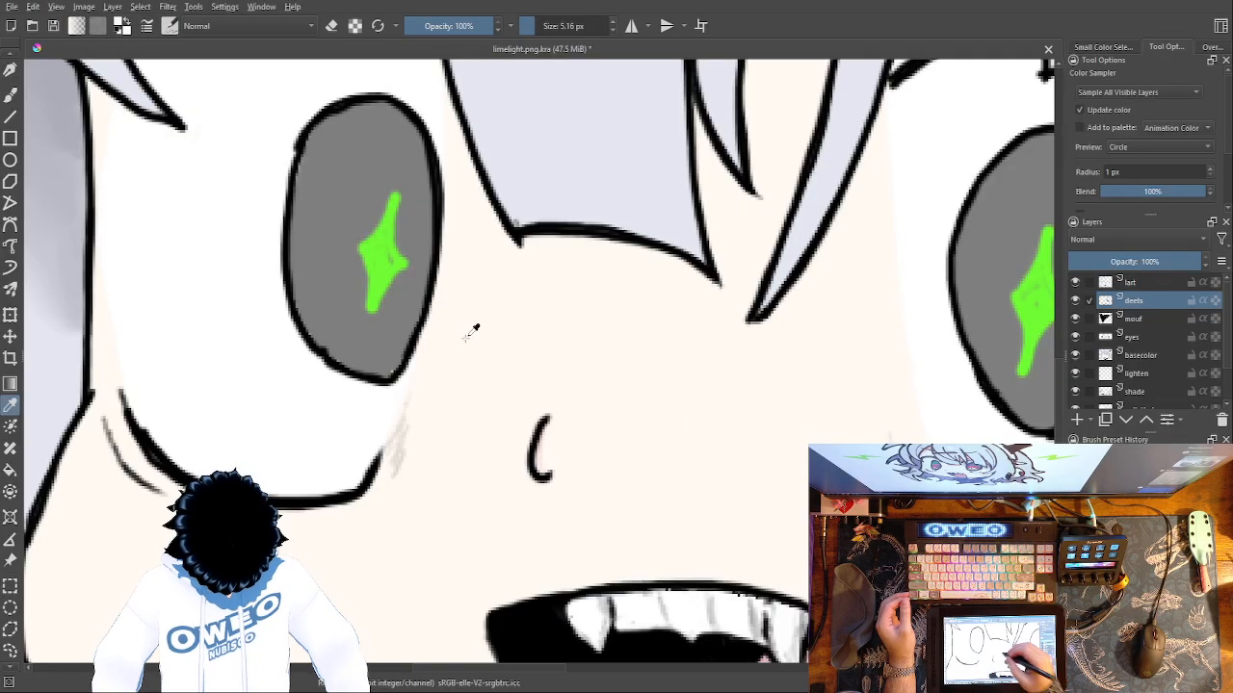
{"action": "key", "text": "b"}
{"action": "right_click", "coordinate": [761, 416]}
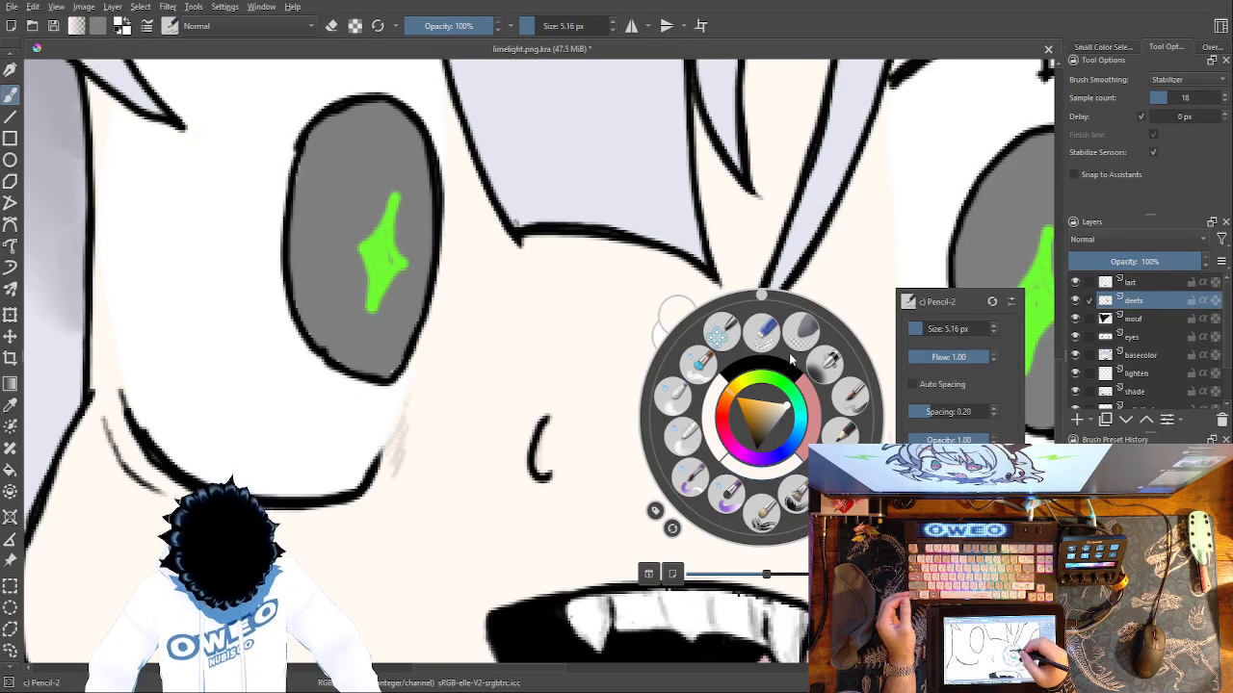
{"action": "left_click", "coordinate": [728, 410]}
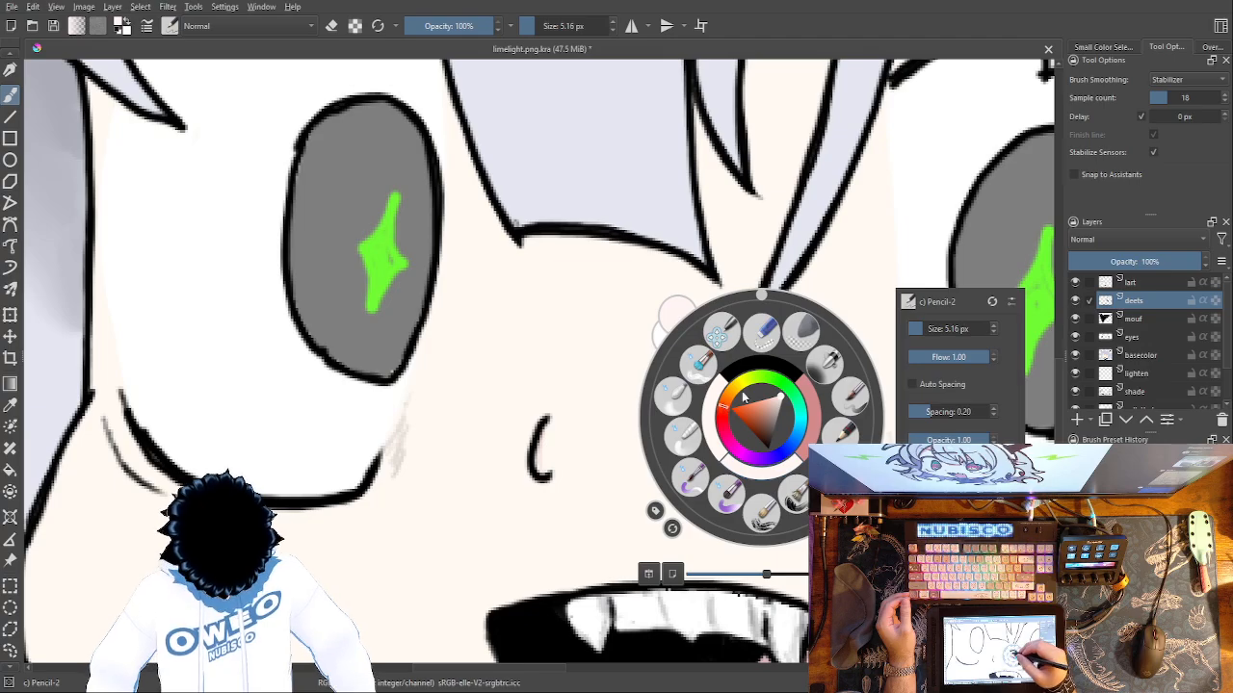
{"action": "left_click_drag", "start_coordinate": [727, 410], "coordinate": [728, 424]}
{"action": "left_click", "coordinate": [511, 501]}
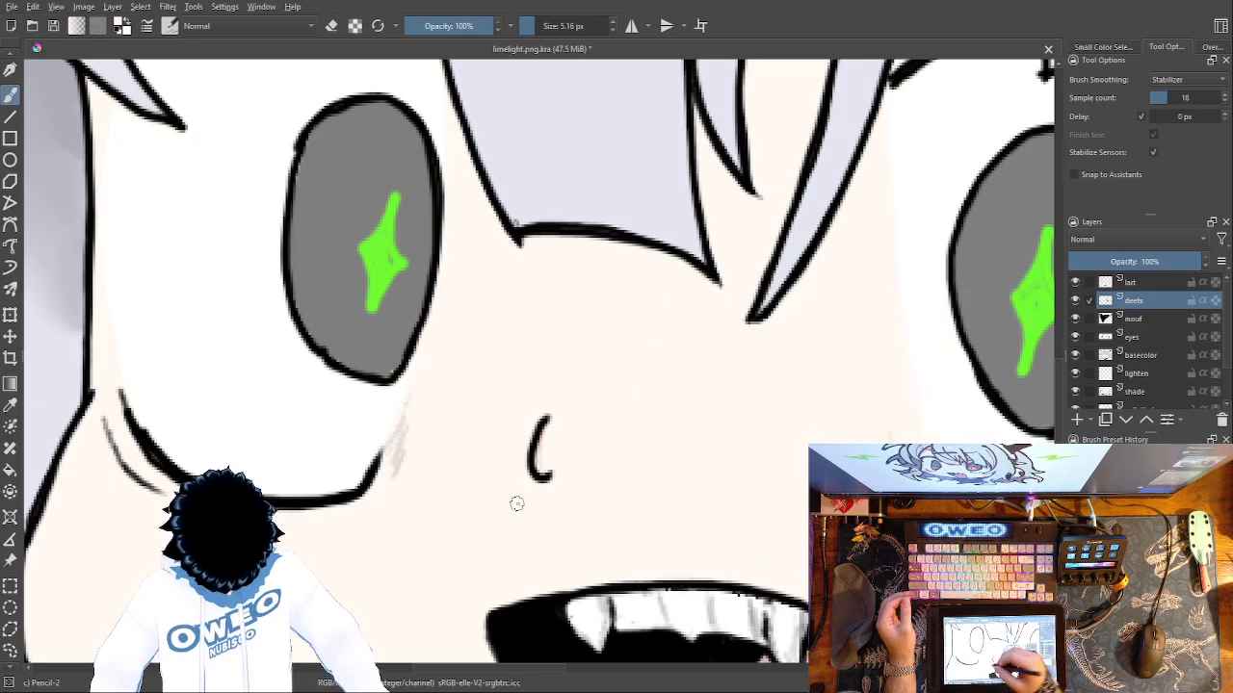
Try a pale pink stroke beneath the nose, undo it, and change the brush colour's hue for another test.
{"action": "left_click_drag", "start_coordinate": [540, 522], "coordinate": [636, 495]}
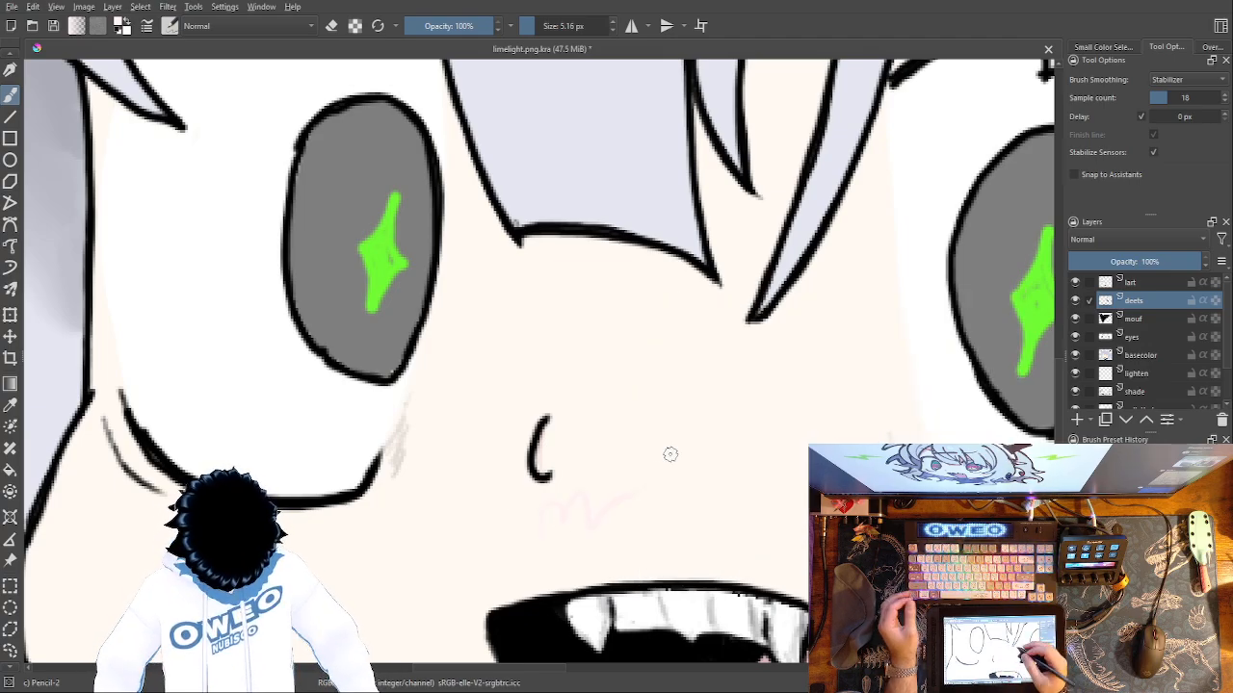
{"action": "key", "text": "ctrl+z"}
{"action": "right_click", "coordinate": [710, 481]}
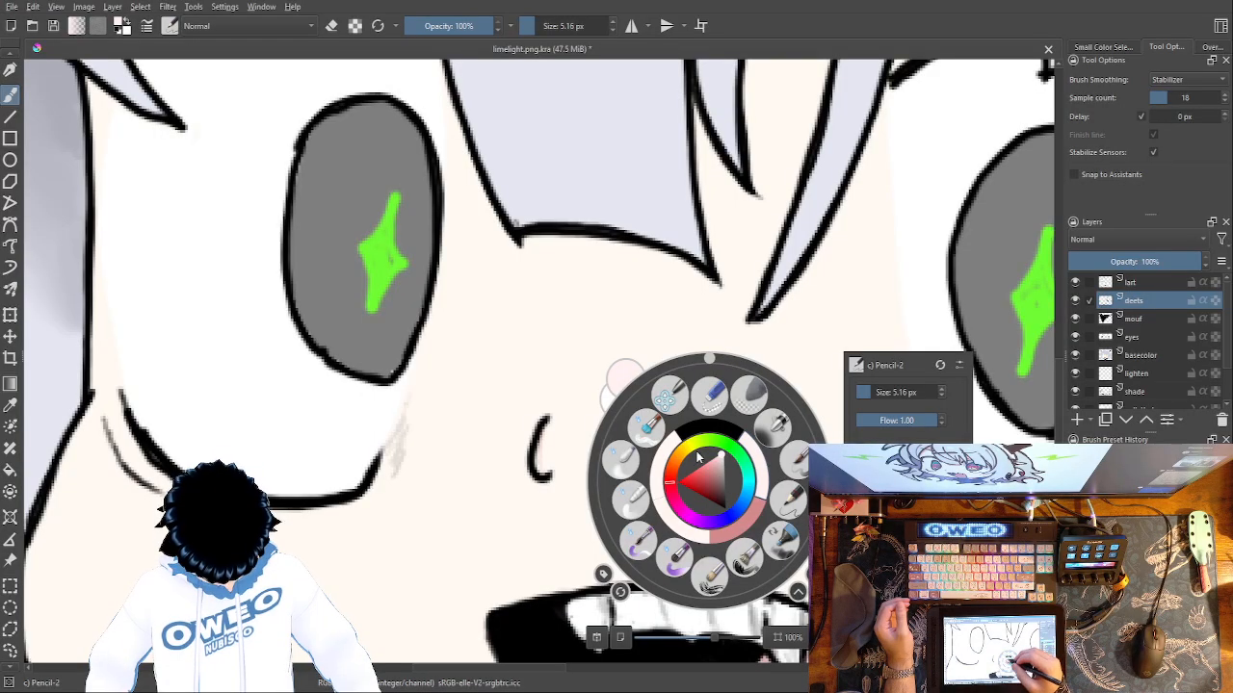
{"action": "left_click", "coordinate": [673, 468]}
{"action": "left_click", "coordinate": [560, 507]}
{"action": "mouse_move", "coordinate": [548, 435]}
{"action": "left_mouse_down"}
{"action": "mouse_move", "coordinate": [583, 485]}
{"action": "mouse_move", "coordinate": [585, 434]}
{"action": "mouse_move", "coordinate": [603, 493]}
{"action": "mouse_move", "coordinate": [617, 499]}
{"action": "mouse_move", "coordinate": [591, 422]}
{"action": "left_mouse_up"}
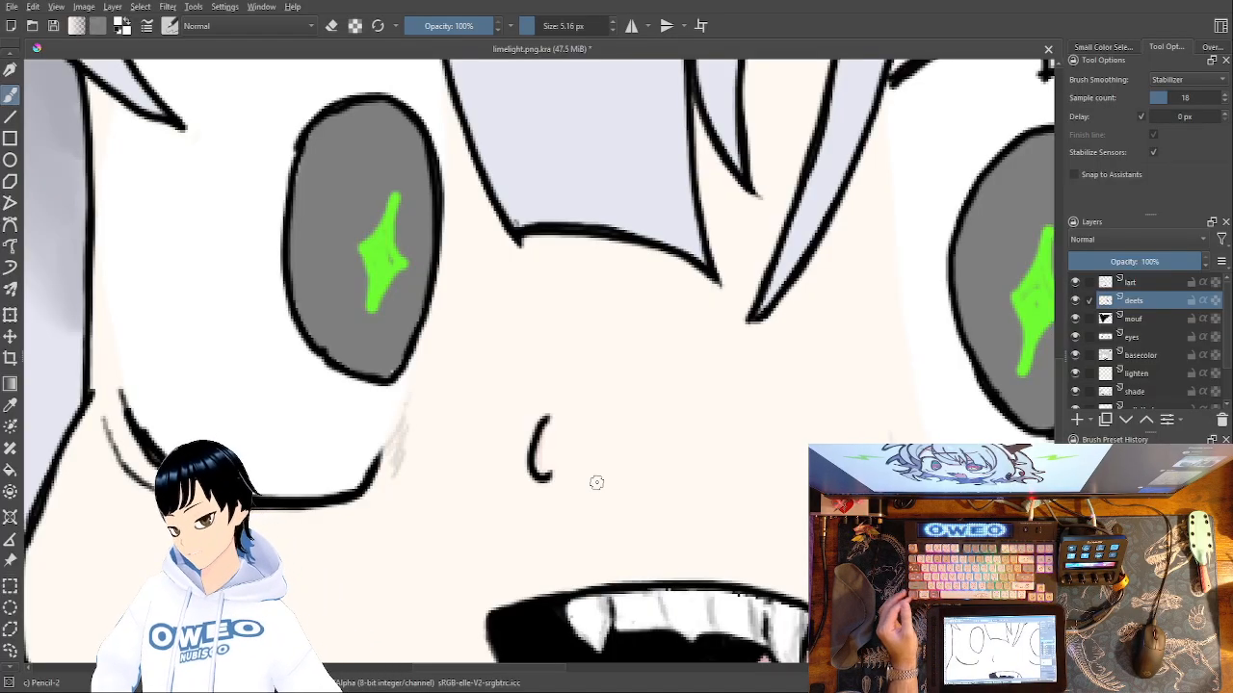
Try a pale lavender-blue brush colour for shading beside the nose and undo the stroke.
{"action": "right_click", "coordinate": [678, 428]}
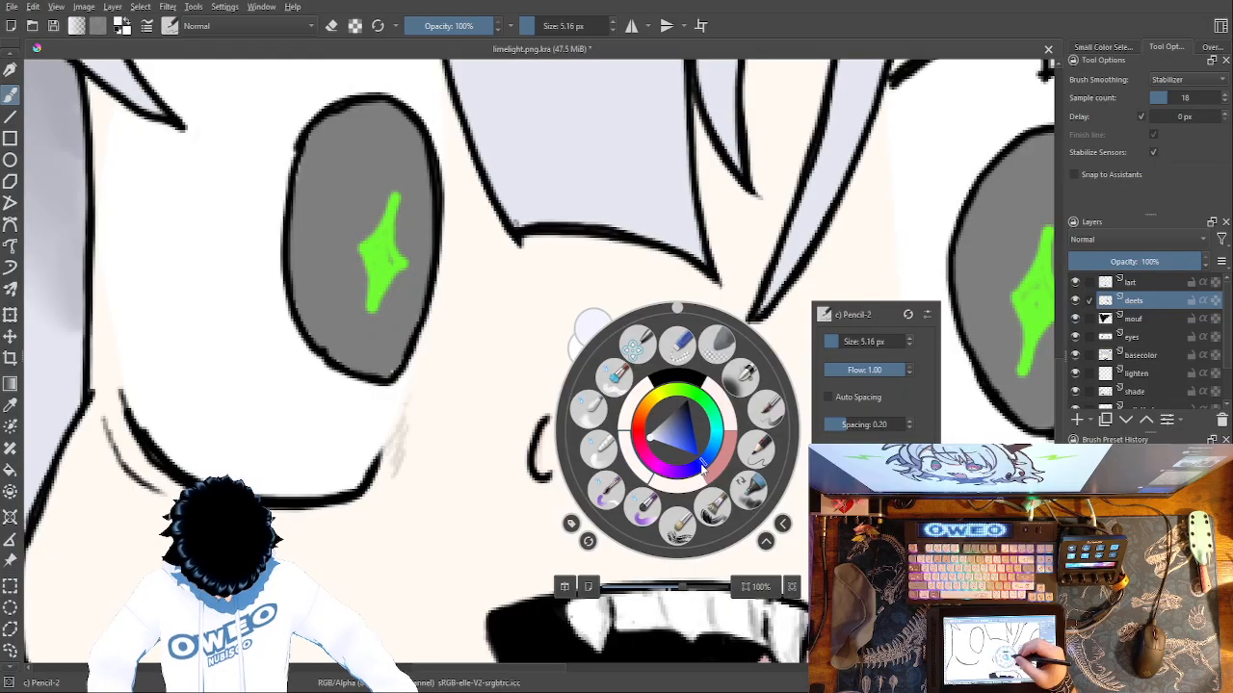
{"action": "left_click", "coordinate": [490, 486]}
{"action": "mouse_move", "coordinate": [532, 515]}
{"action": "left_mouse_down"}
{"action": "mouse_move", "coordinate": [551, 493]}
{"action": "mouse_move", "coordinate": [564, 515]}
{"action": "mouse_move", "coordinate": [569, 498]}
{"action": "mouse_move", "coordinate": [547, 438]}
{"action": "mouse_move", "coordinate": [550, 487]}
{"action": "mouse_move", "coordinate": [544, 424]}
{"action": "left_mouse_up"}
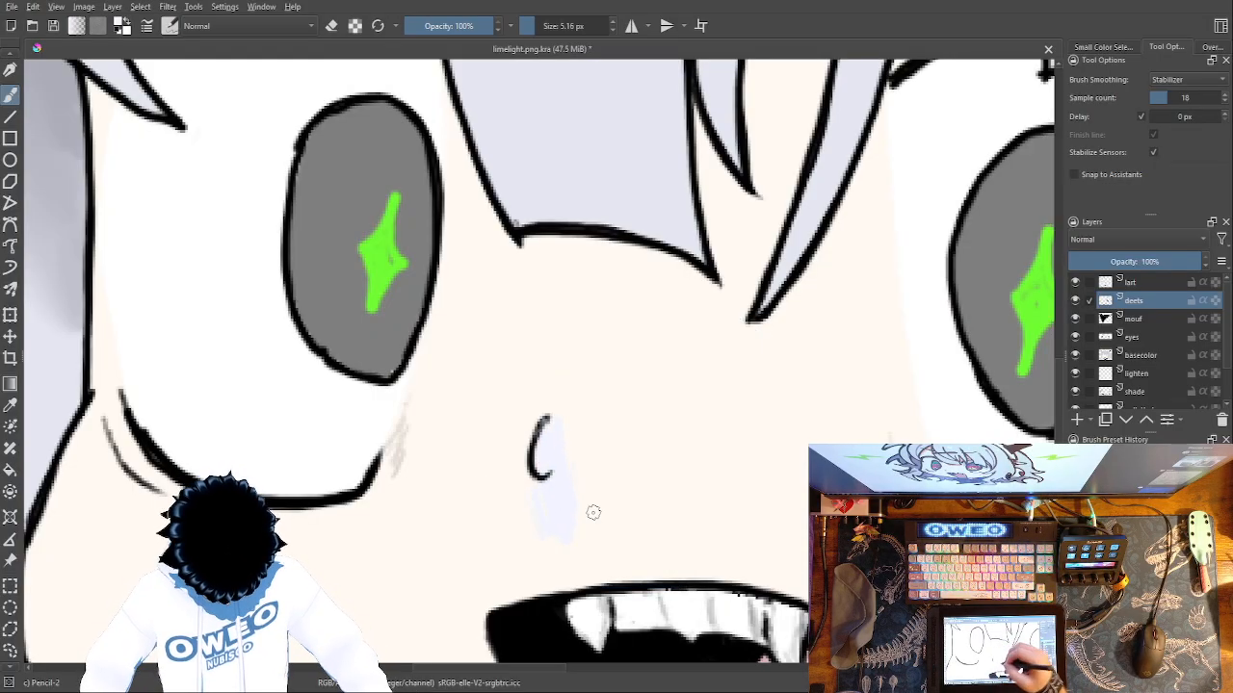
{"action": "key", "text": "ctrl+z"}
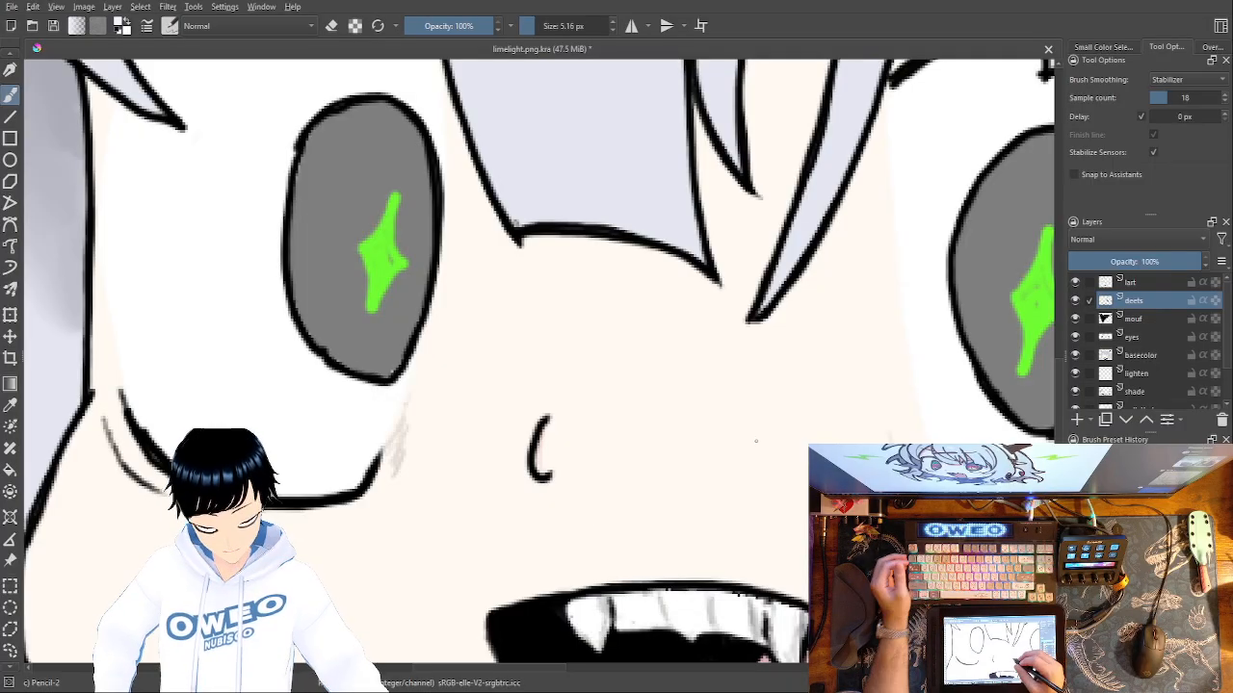
Shift the brush colour's hue back to red, test pale pink shading beside the nose, and undo it.
{"action": "right_click", "coordinate": [757, 440]}
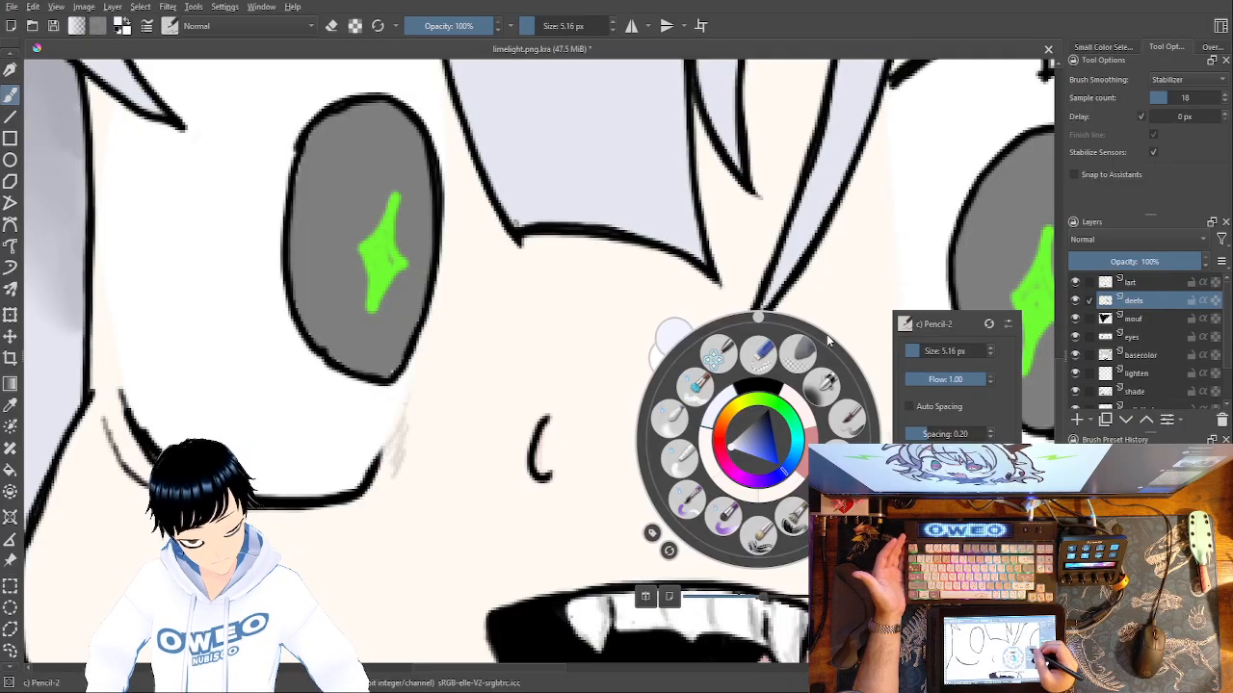
{"action": "left_click", "coordinate": [732, 416]}
{"action": "left_click_drag", "start_coordinate": [742, 405], "coordinate": [726, 433]}
{"action": "left_click", "coordinate": [550, 497]}
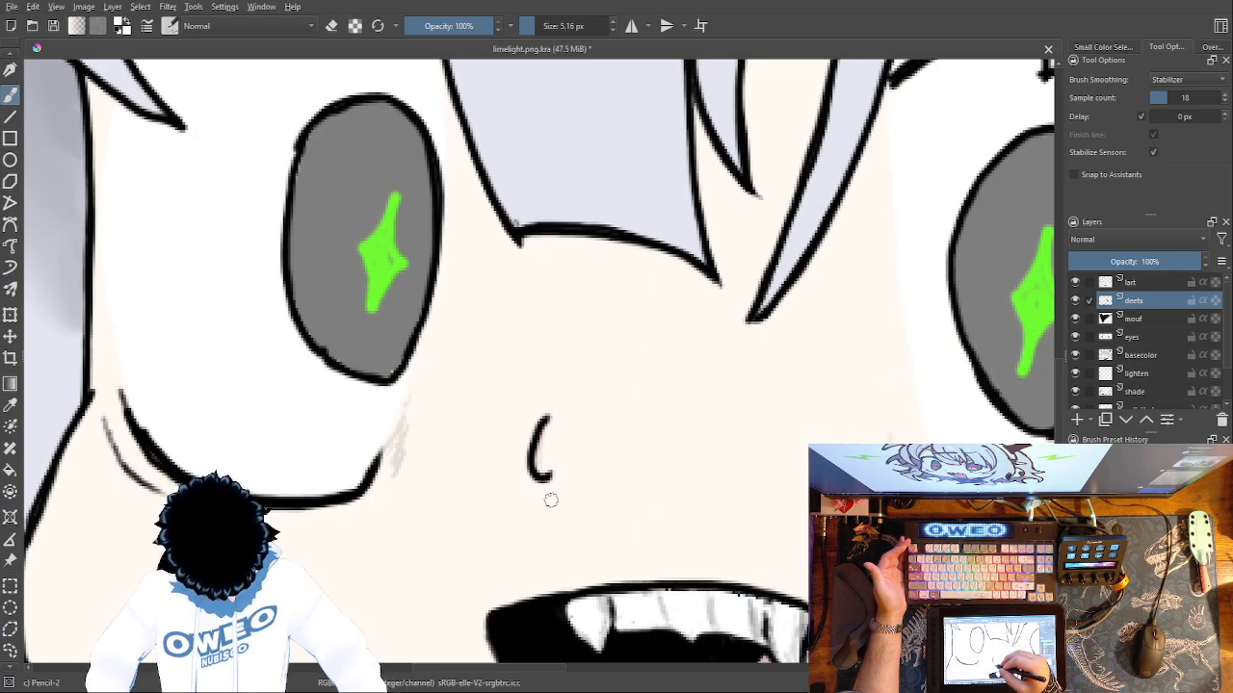
{"action": "mouse_move", "coordinate": [567, 463]}
{"action": "left_mouse_down"}
{"action": "mouse_move", "coordinate": [580, 413]}
{"action": "mouse_move", "coordinate": [544, 476]}
{"action": "mouse_move", "coordinate": [546, 435]}
{"action": "mouse_move", "coordinate": [593, 358]}
{"action": "left_mouse_up"}
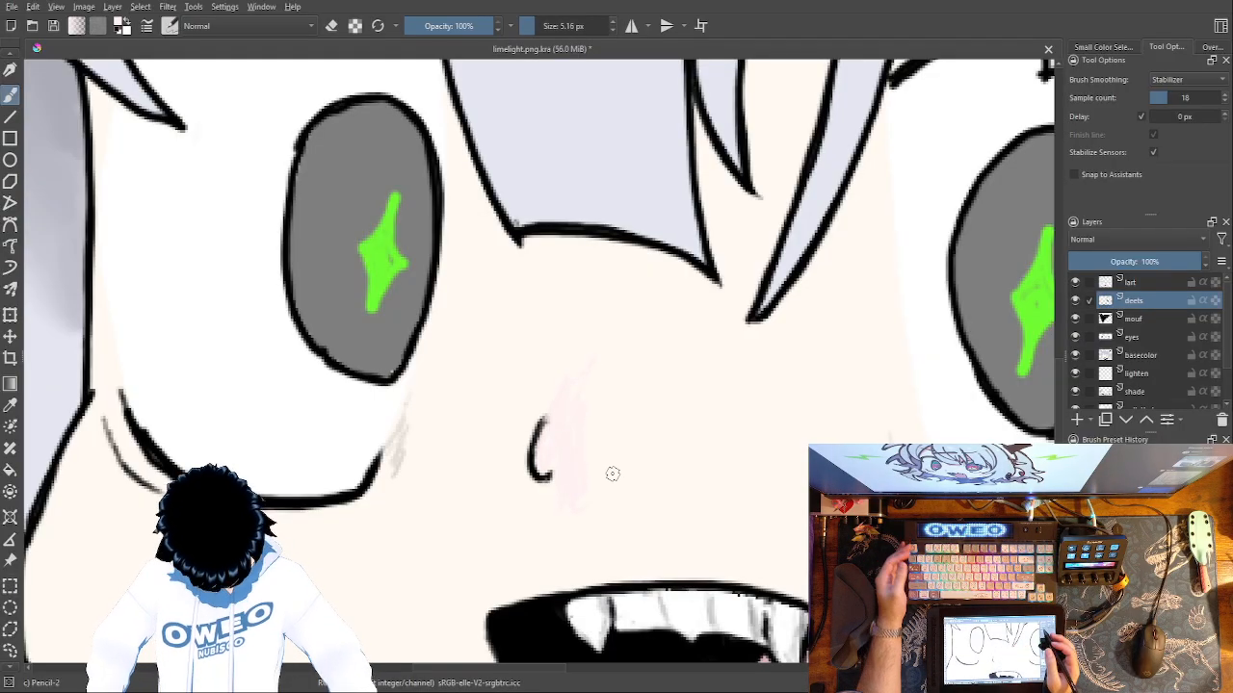
{"action": "key", "text": "ctrl+z"}
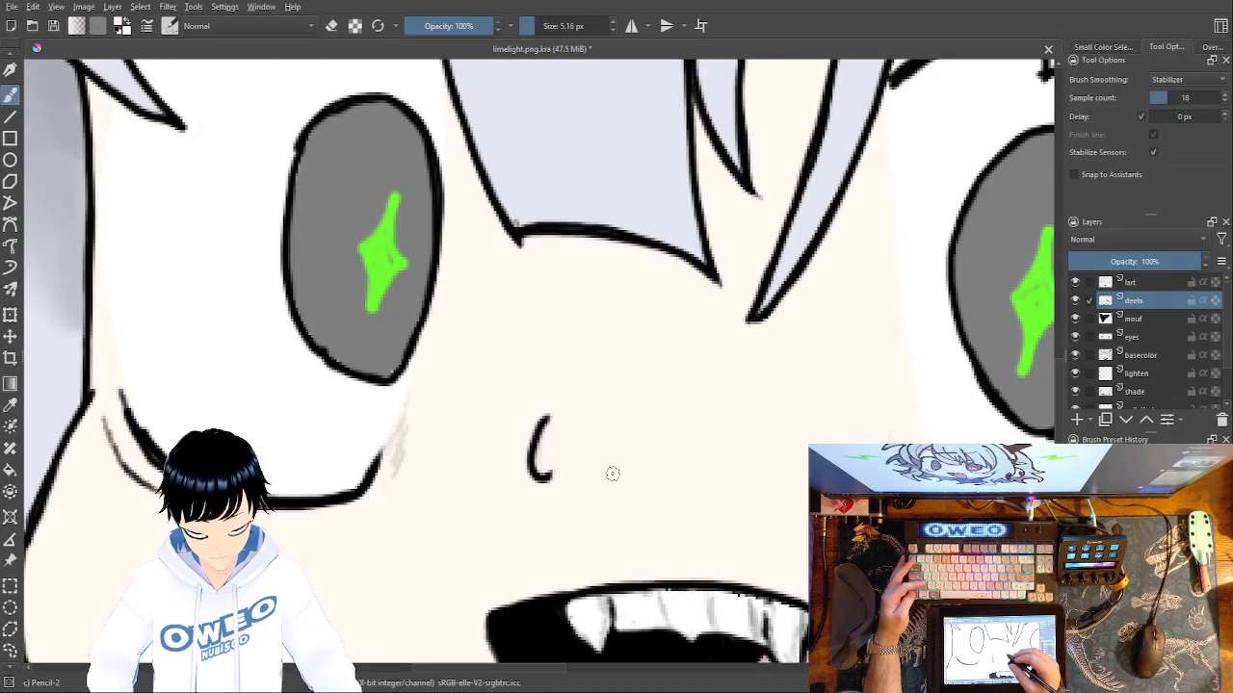
Shift the brush colour's hue to yellow-orange and clear the colour history, keeping the freehand brush active.
{"action": "right_click", "coordinate": [630, 481]}
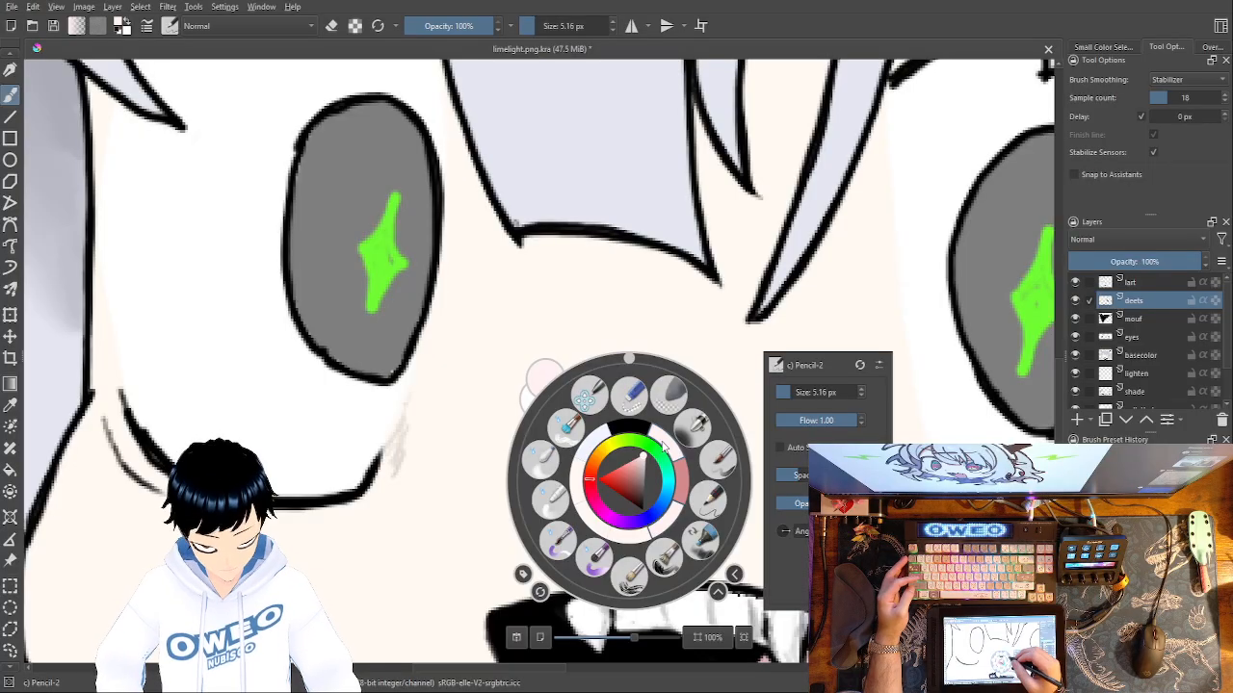
{"action": "left_click", "coordinate": [599, 466]}
{"action": "left_click_drag", "start_coordinate": [599, 466], "coordinate": [619, 446]}
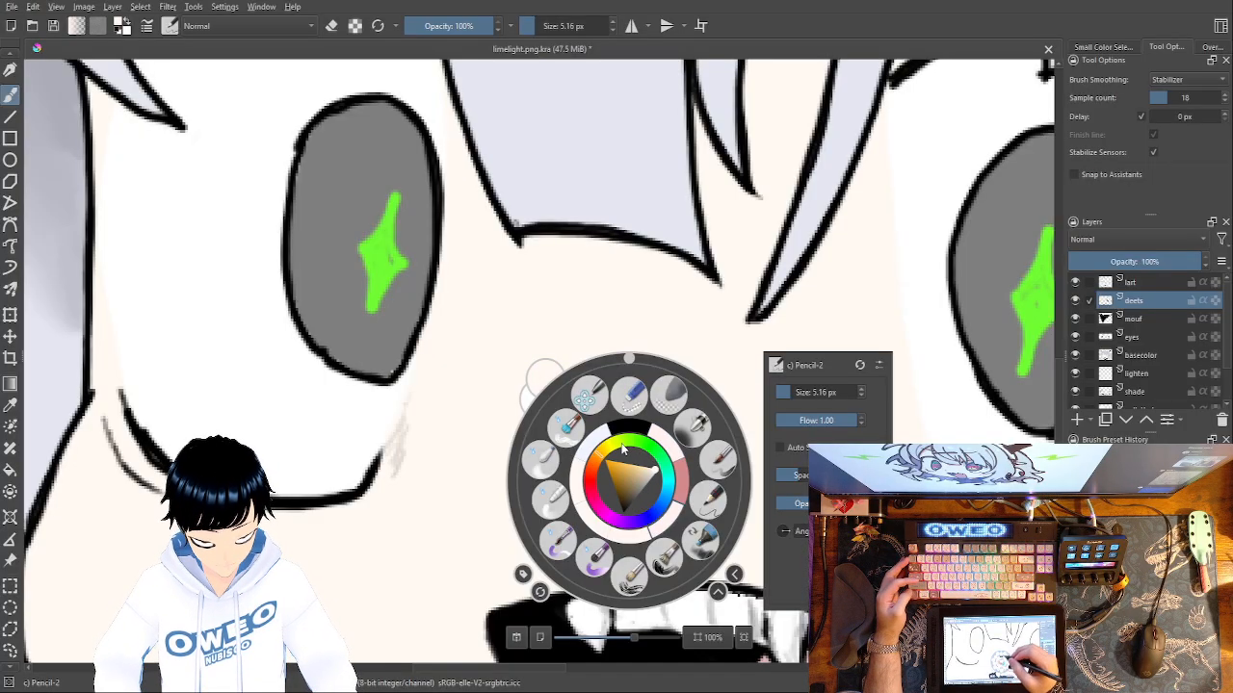
{"action": "left_click", "coordinate": [417, 581]}
{"action": "right_click", "coordinate": [440, 545]}
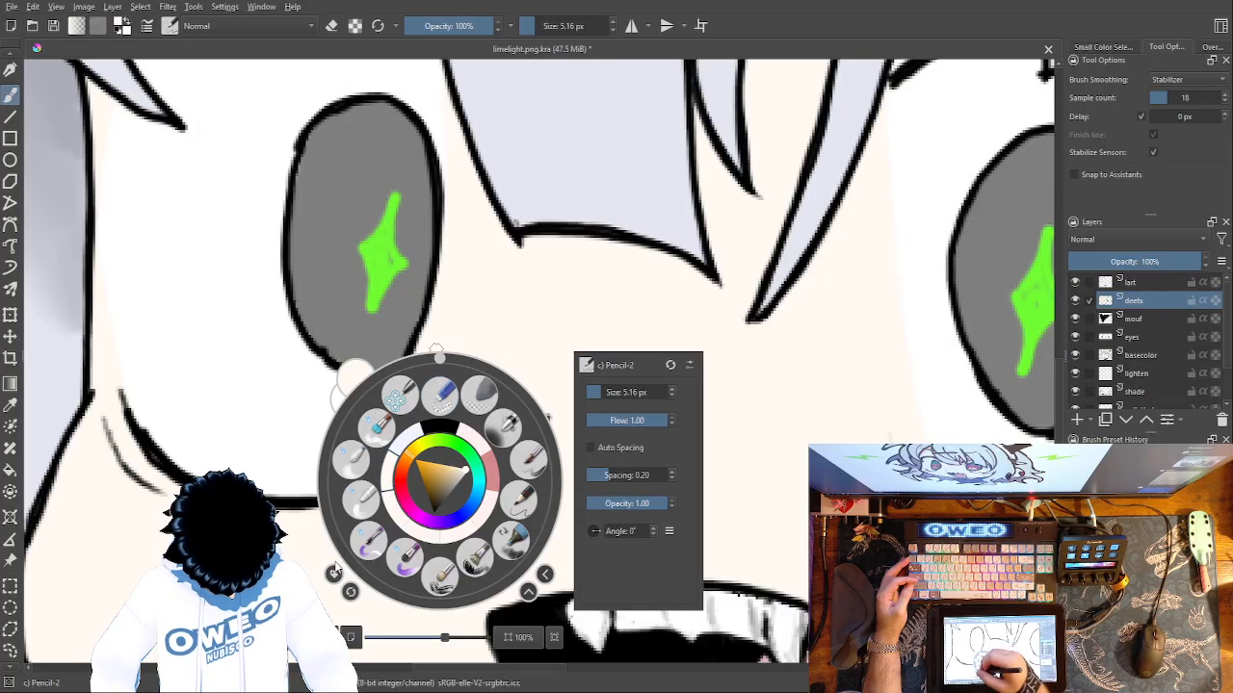
{"action": "right_click", "coordinate": [353, 595]}
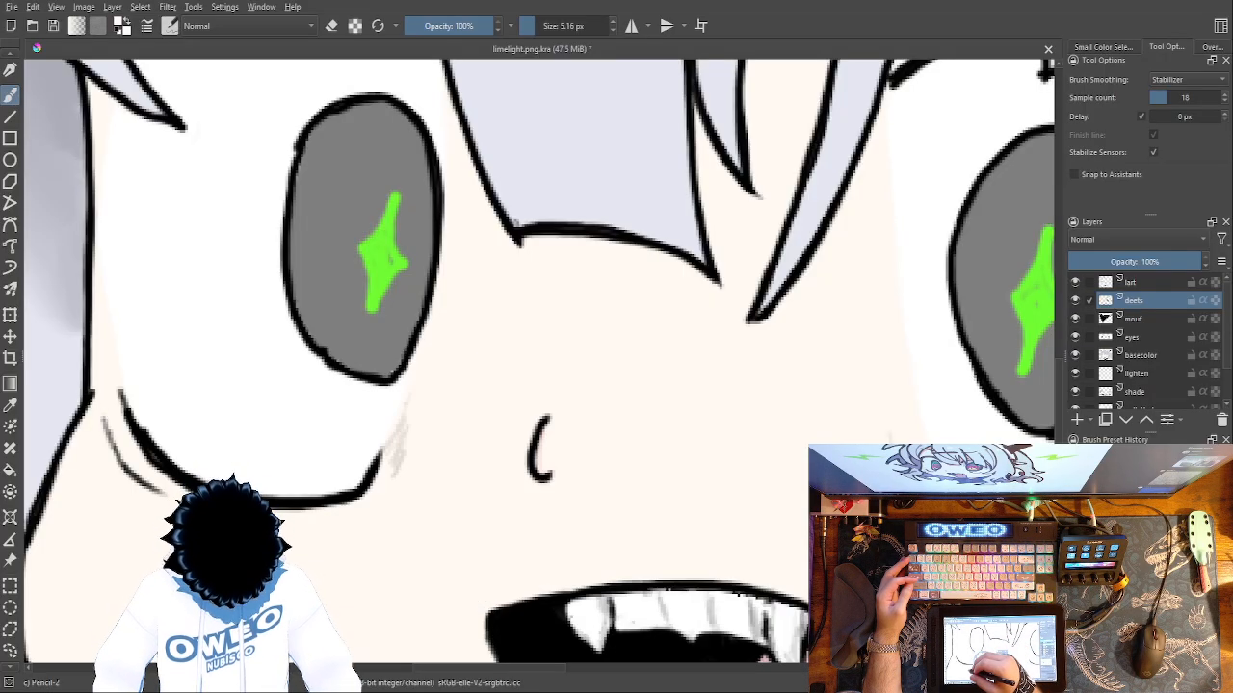
{"action": "left_click", "coordinate": [9, 406]}
{"action": "key", "text": "b"}
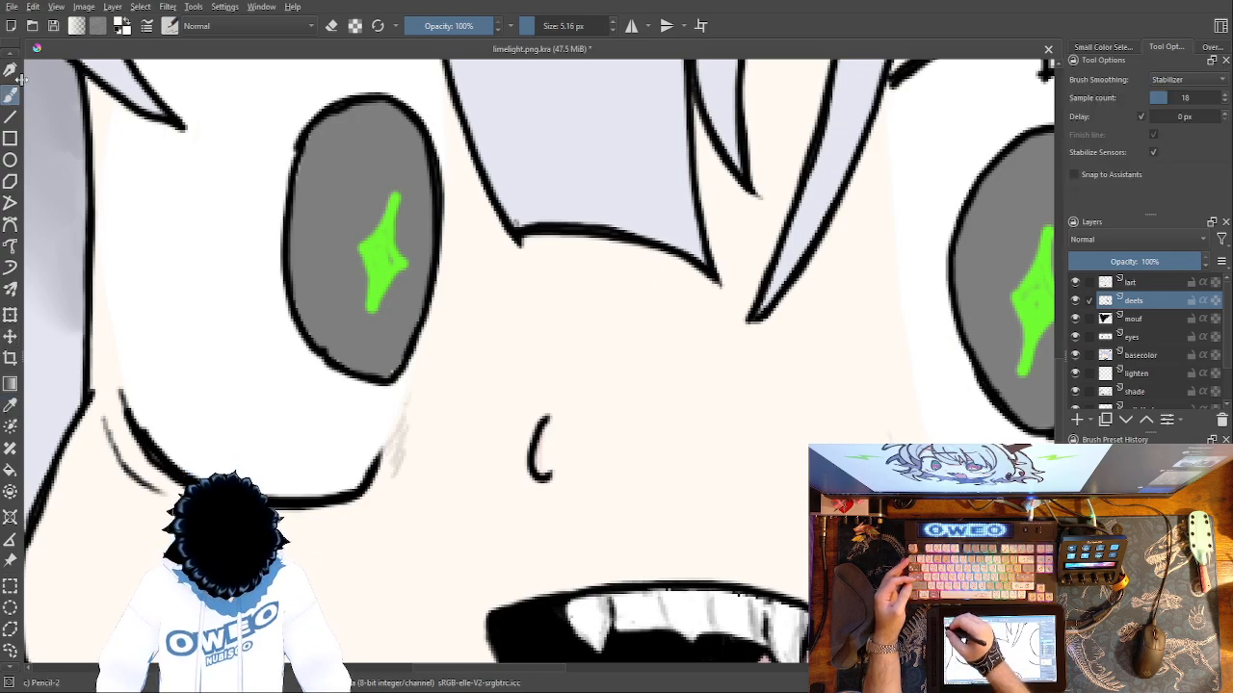
Choose a light tan for the Pencil-2 brush, test it beside the nose, and undo the shading.
{"action": "right_click", "coordinate": [506, 464]}
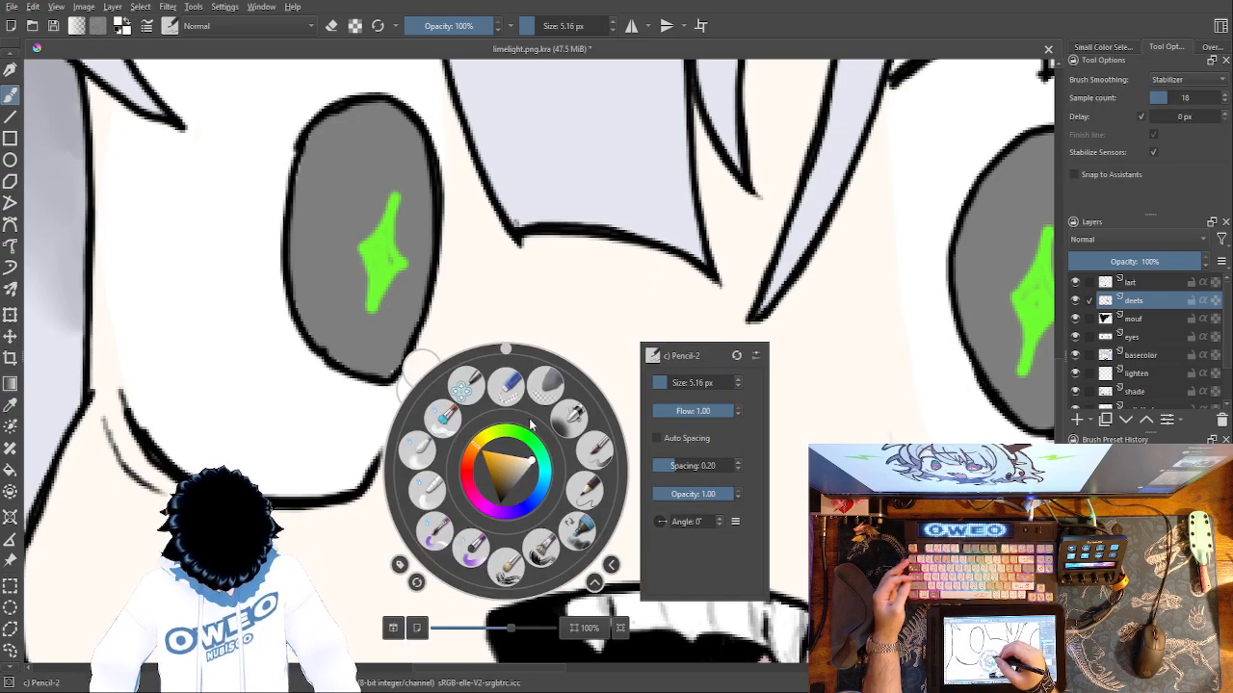
{"action": "left_click", "coordinate": [518, 466]}
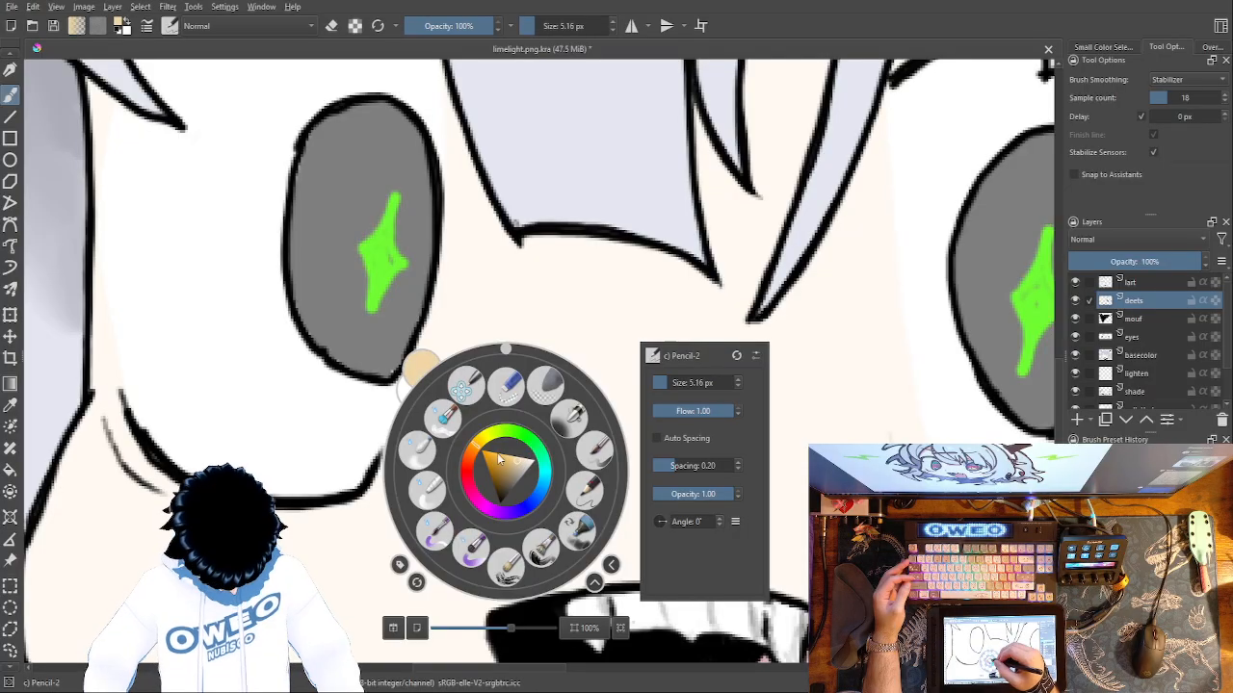
{"action": "left_click", "coordinate": [338, 585]}
{"action": "left_click_drag", "start_coordinate": [544, 457], "coordinate": [551, 448]}
{"action": "mouse_move", "coordinate": [555, 395]}
{"action": "left_mouse_down"}
{"action": "mouse_move", "coordinate": [547, 459]}
{"action": "mouse_move", "coordinate": [564, 398]}
{"action": "left_mouse_up"}
{"action": "key", "text": "ctrl+z"}
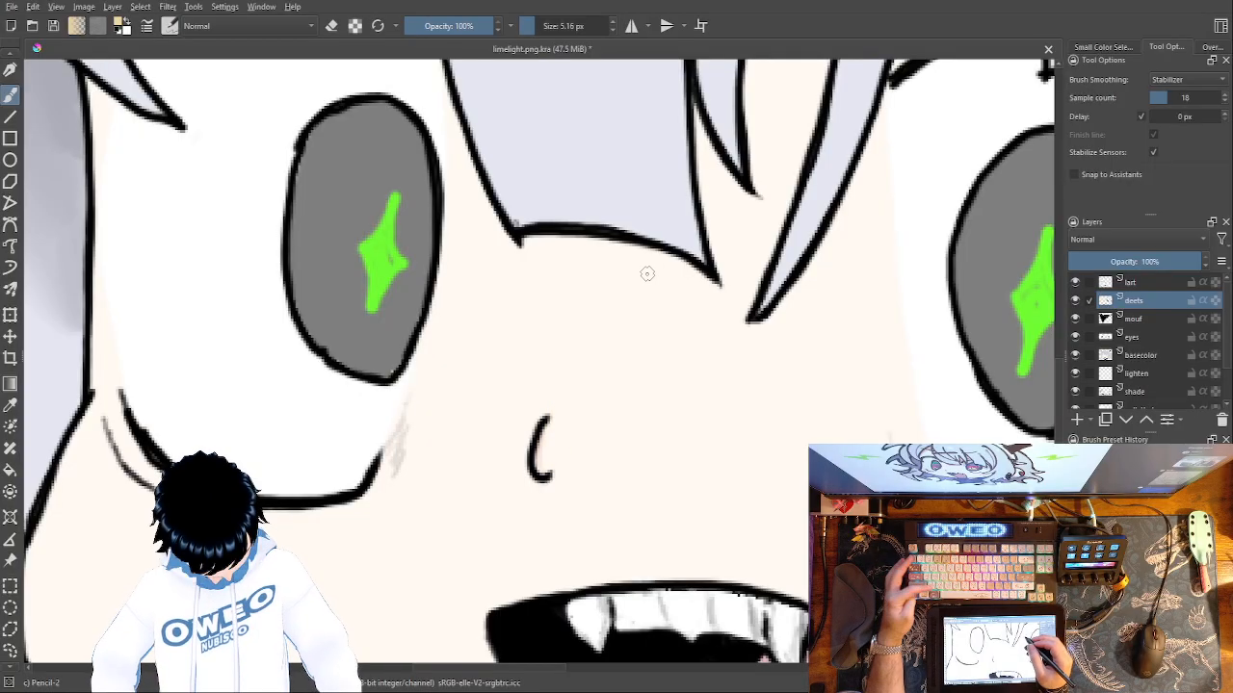
Shift the tan brush colour's hue to orange and try peach shading along the nose.
{"action": "right_click", "coordinate": [643, 482]}
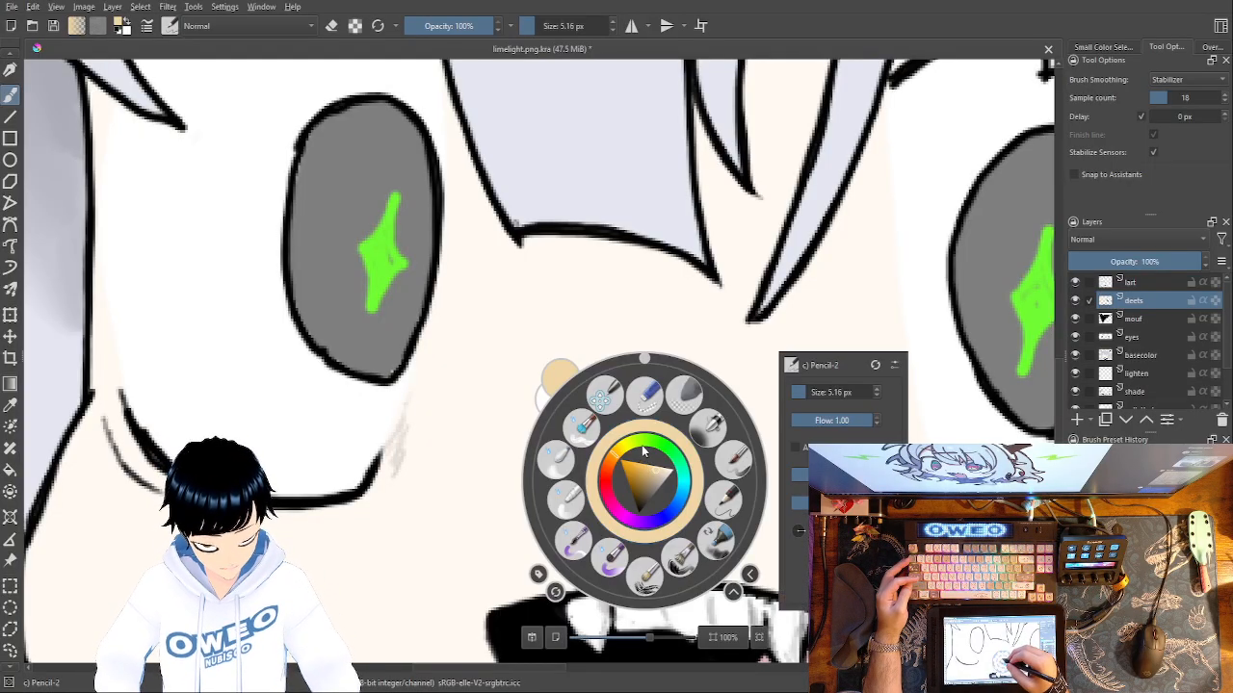
{"action": "left_click_drag", "start_coordinate": [615, 466], "coordinate": [610, 474]}
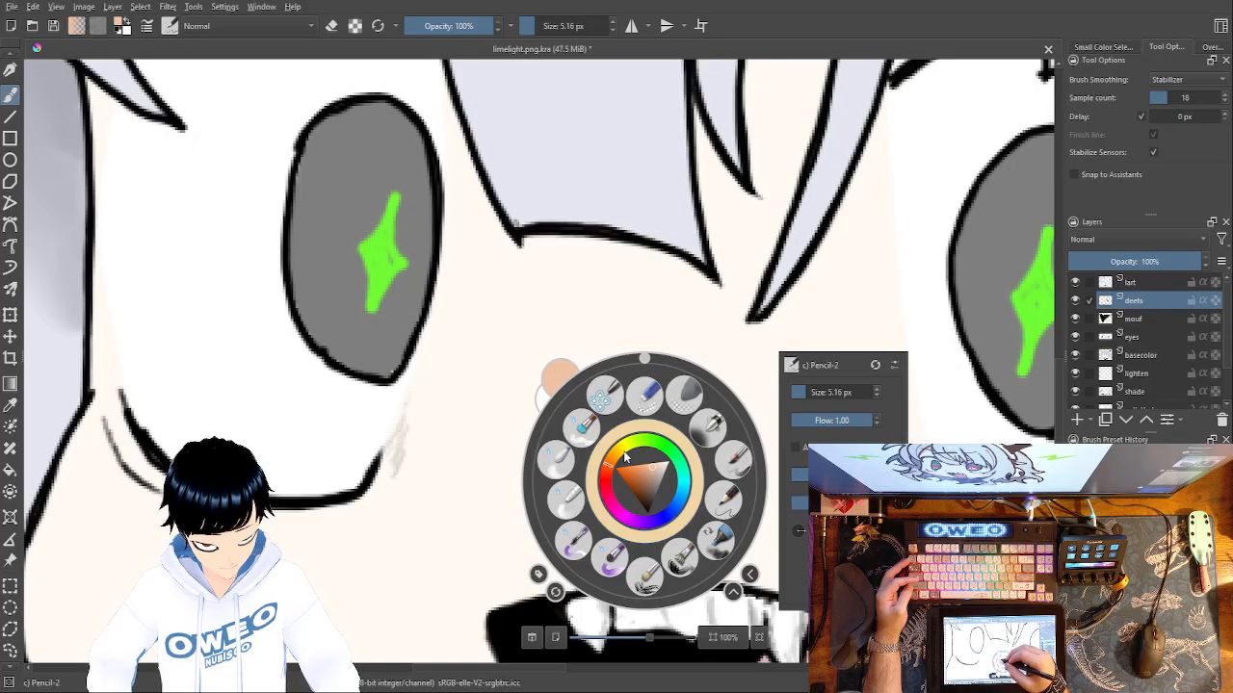
{"action": "left_click", "coordinate": [438, 522]}
{"action": "mouse_move", "coordinate": [543, 438]}
{"action": "left_mouse_down"}
{"action": "mouse_move", "coordinate": [556, 460]}
{"action": "mouse_move", "coordinate": [541, 409]}
{"action": "left_mouse_up"}
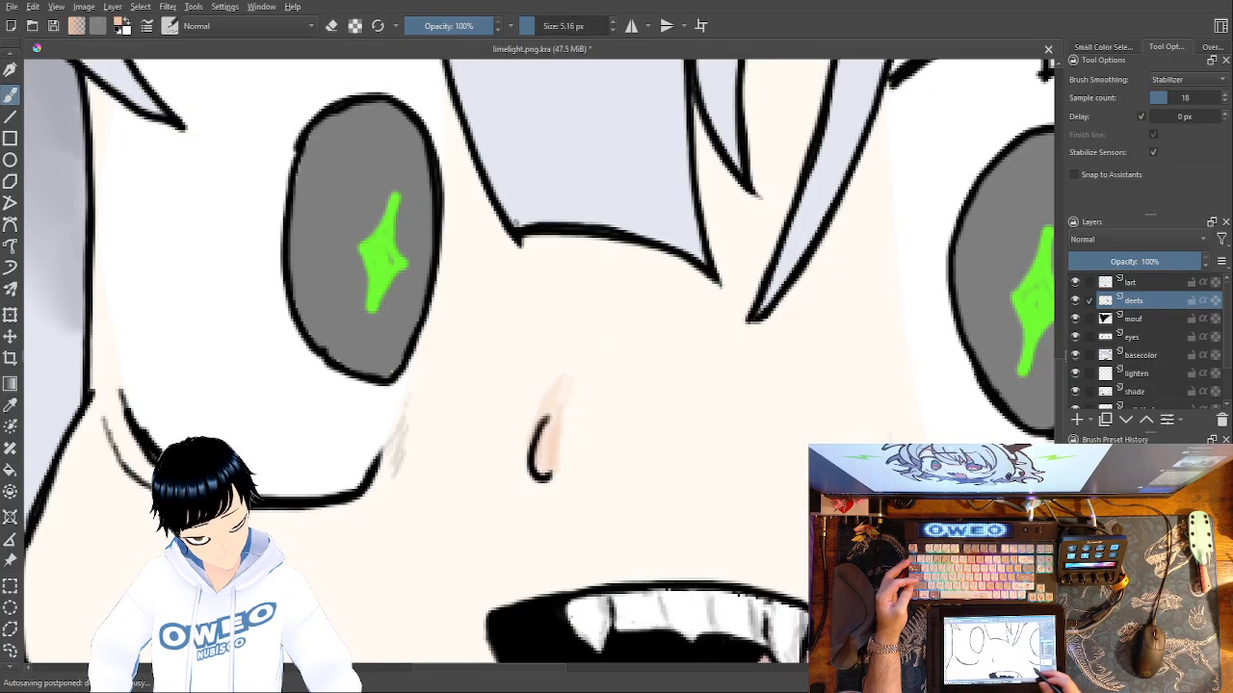
{"action": "left_click_drag", "start_coordinate": [855, 496], "coordinate": [704, 500]}
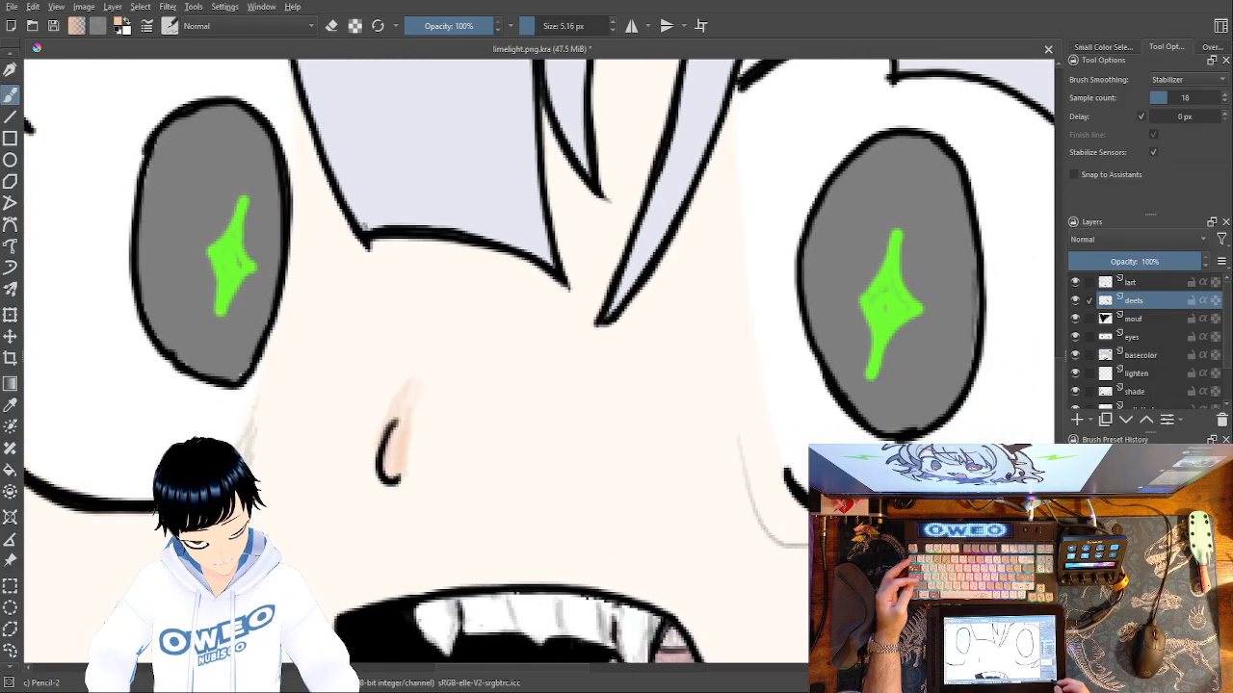
{"action": "key", "text": "ctrl+minus"}
{"action": "key", "text": "ctrl+minus"}
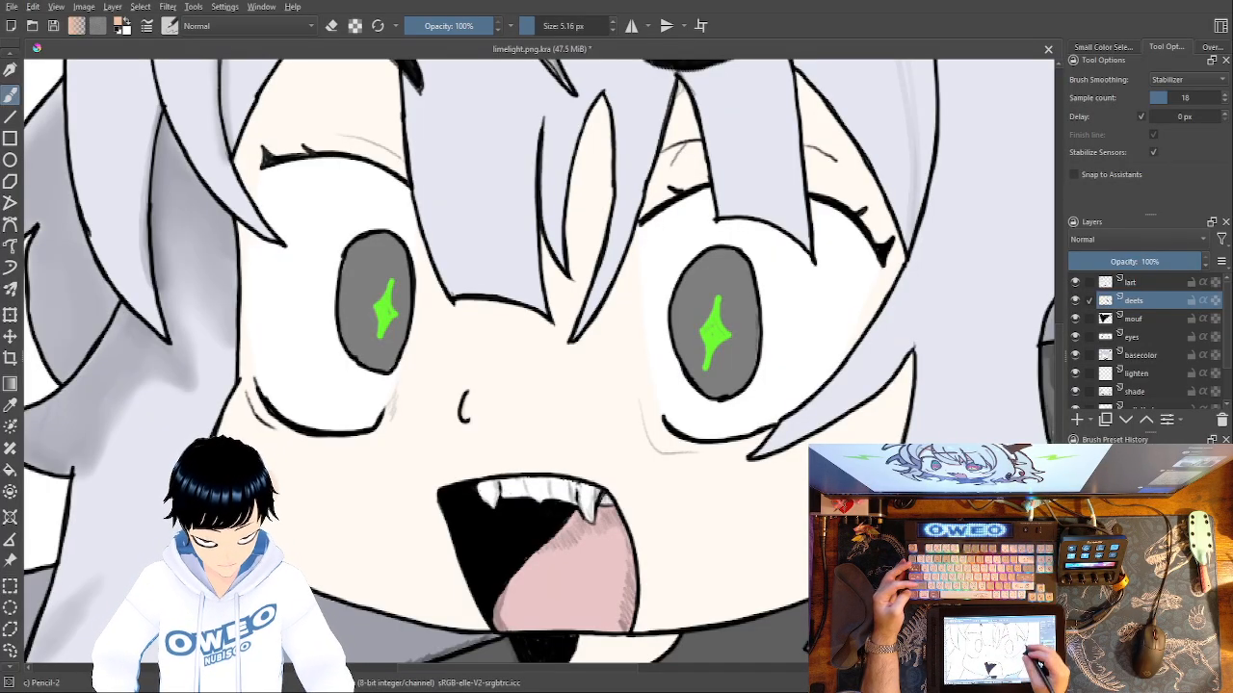
Try a small peach blush spot on the cheek beside the mouth and undo it.
{"action": "mouse_move", "coordinate": [780, 528]}
{"action": "left_mouse_down"}
{"action": "mouse_move", "coordinate": [782, 501]}
{"action": "mouse_move", "coordinate": [764, 514]}
{"action": "left_mouse_up"}
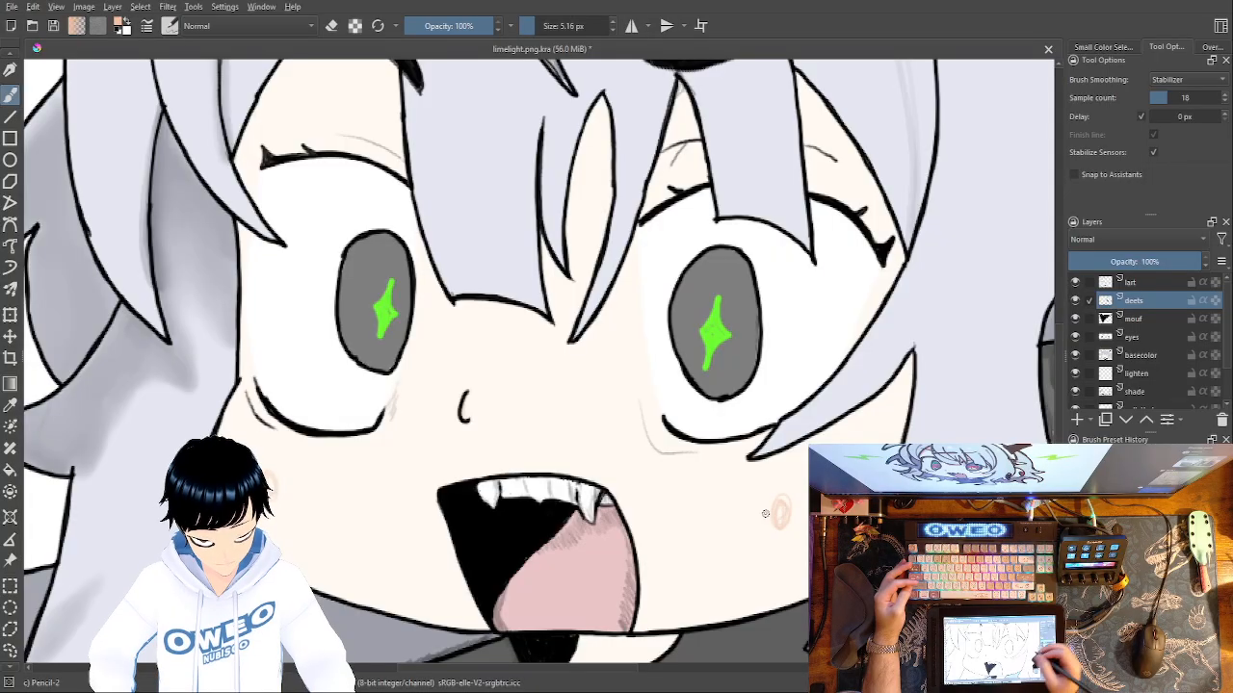
{"action": "key", "text": "ctrl+z"}
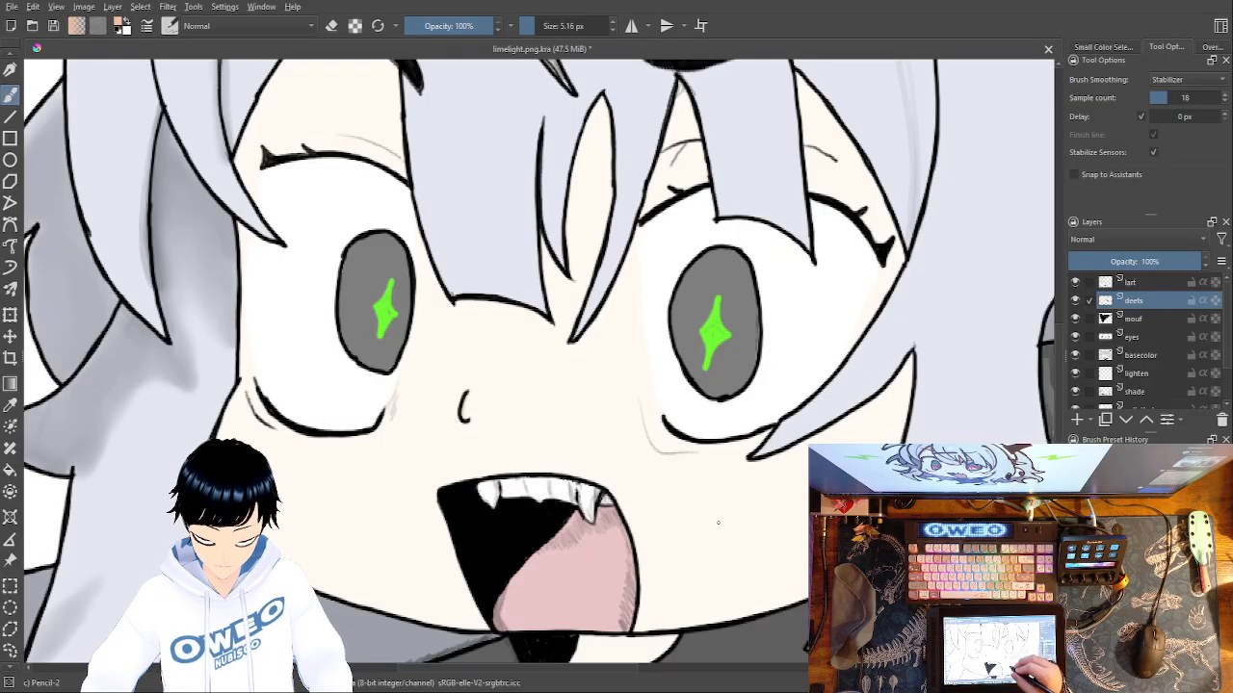
{"action": "right_click", "coordinate": [721, 487]}
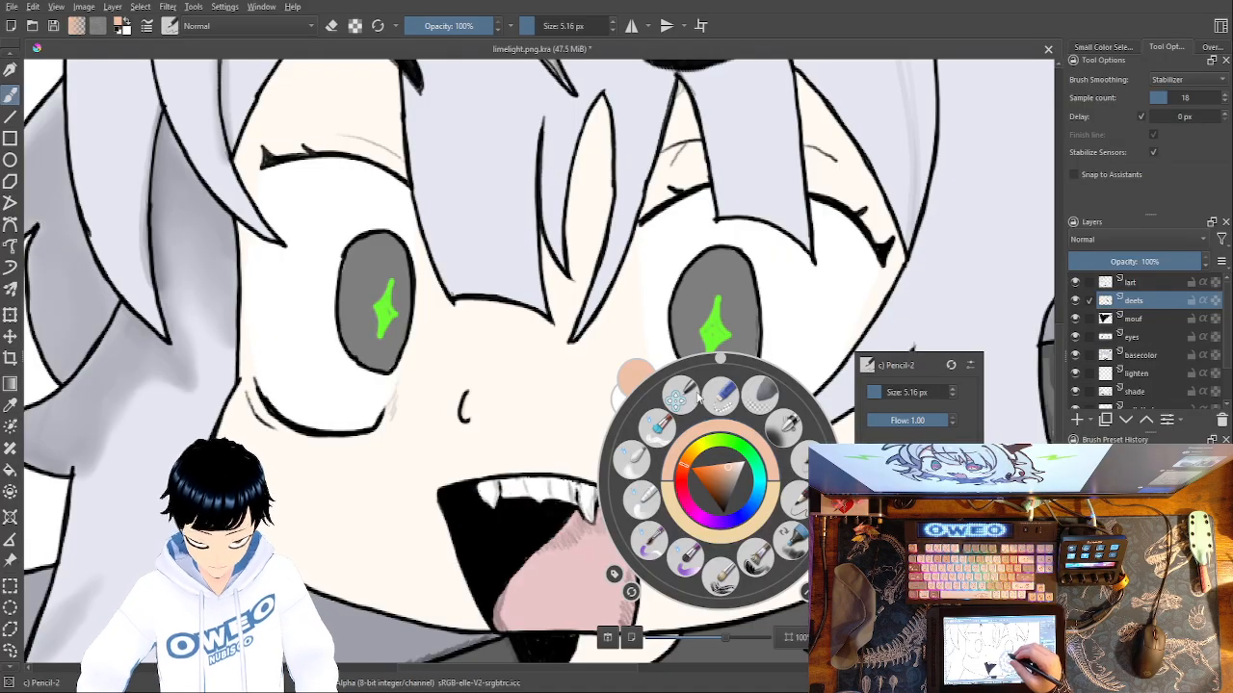
{"action": "right_click", "coordinate": [729, 427]}
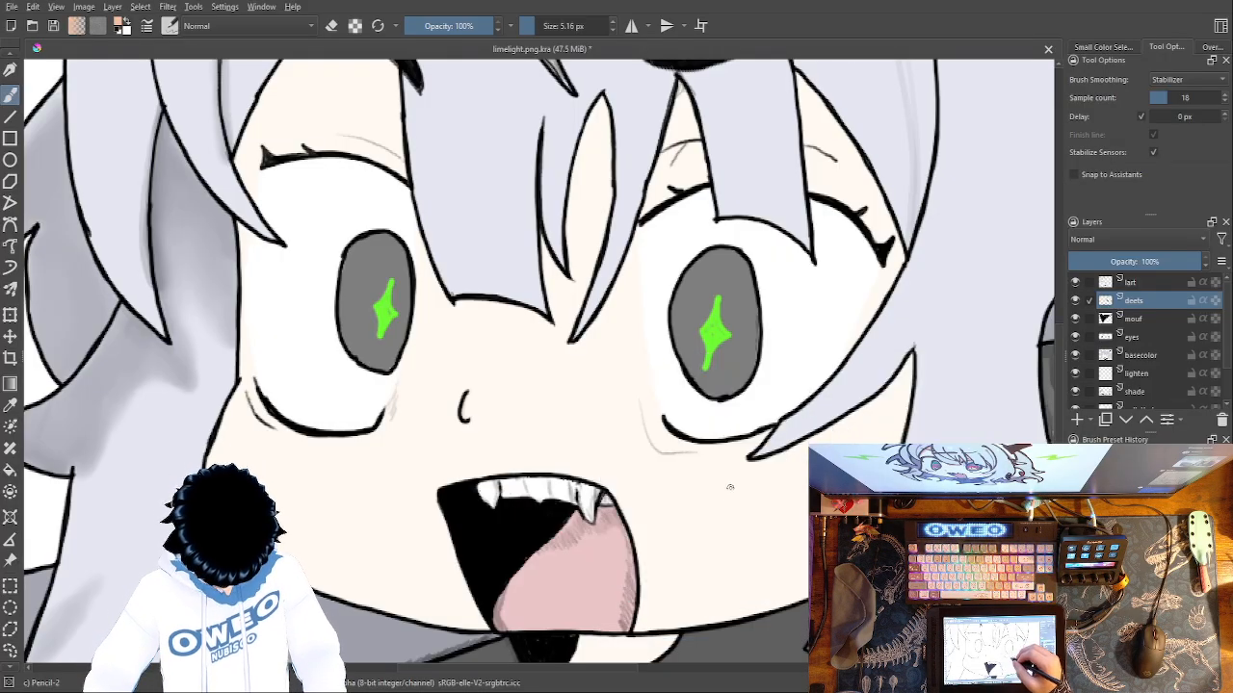
Sample the skin tone from the lower cheek and return to the freehand brush.
{"action": "right_click", "coordinate": [707, 458]}
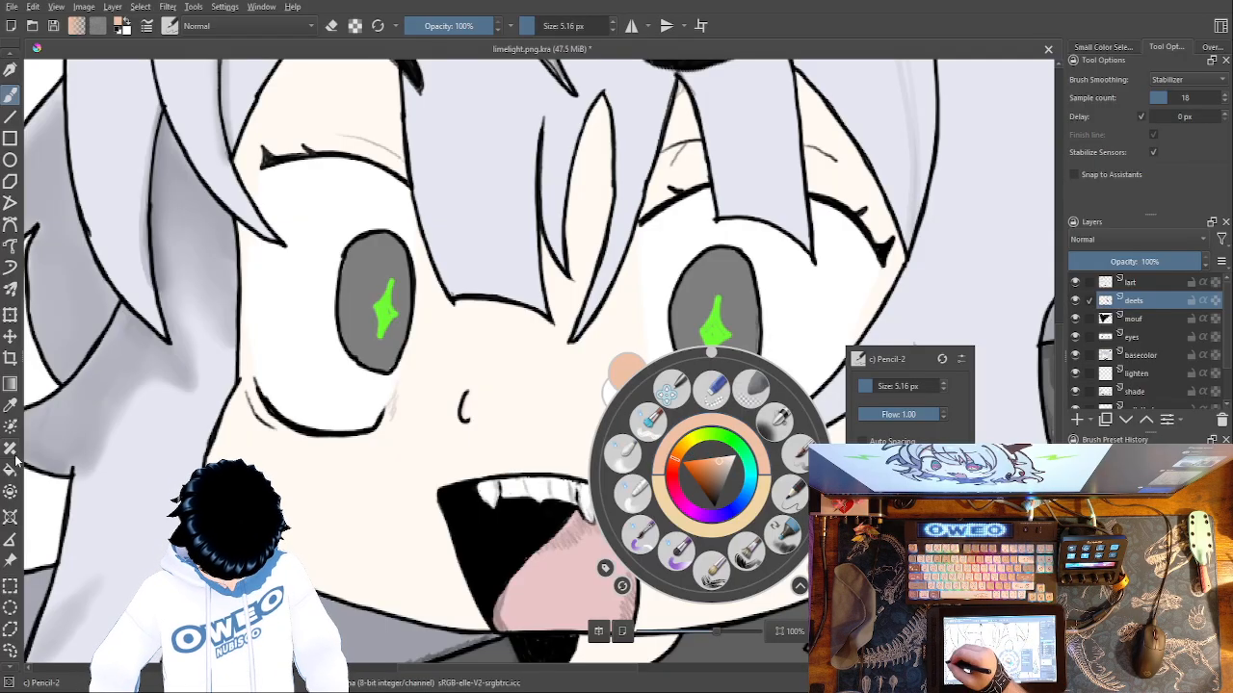
{"action": "key", "text": "p"}
{"action": "left_click", "coordinate": [354, 517]}
{"action": "left_click", "coordinate": [376, 513]}
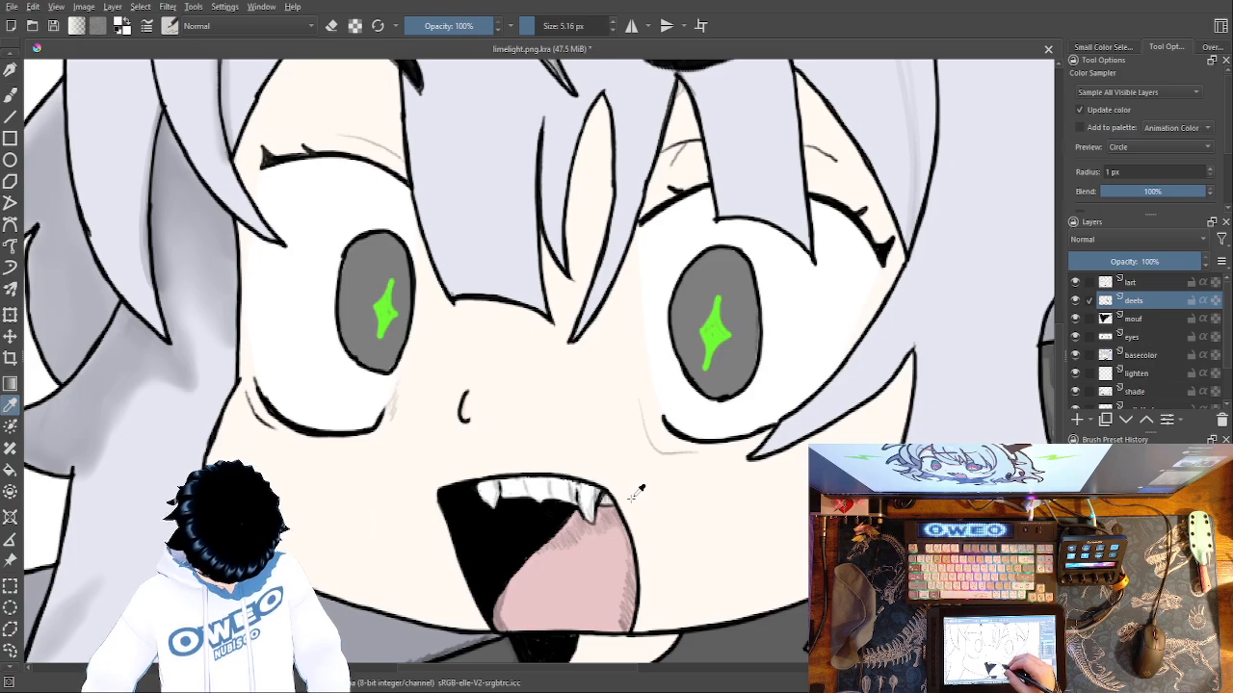
{"action": "left_click", "coordinate": [12, 95]}
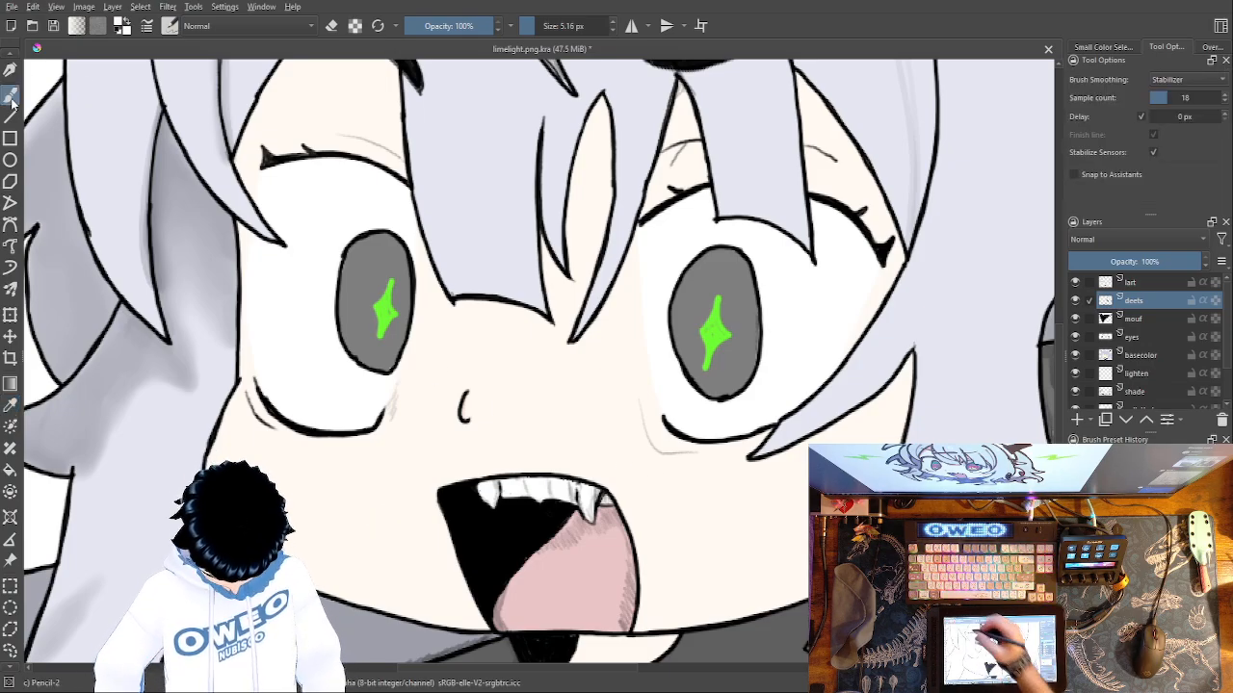
Shift the sampled skin tone's hue to reddish orange and choose a darker peach pink for nose shading.
{"action": "right_click", "coordinate": [744, 443]}
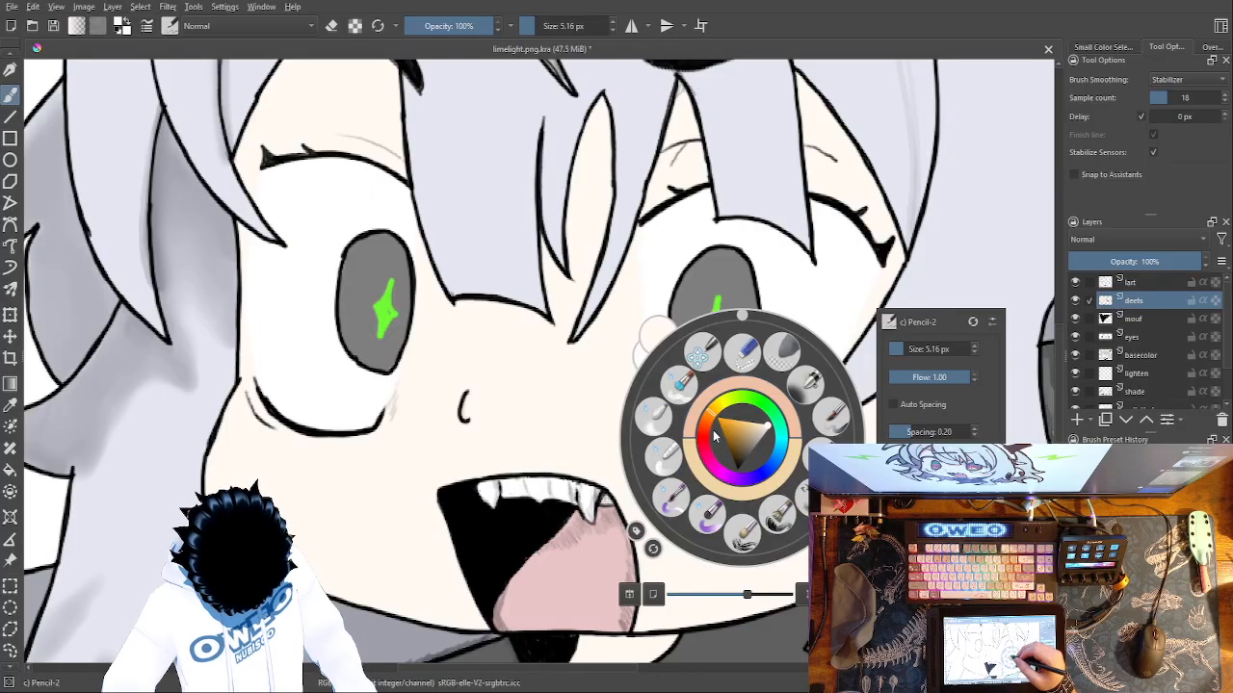
{"action": "left_click_drag", "start_coordinate": [710, 433], "coordinate": [704, 432]}
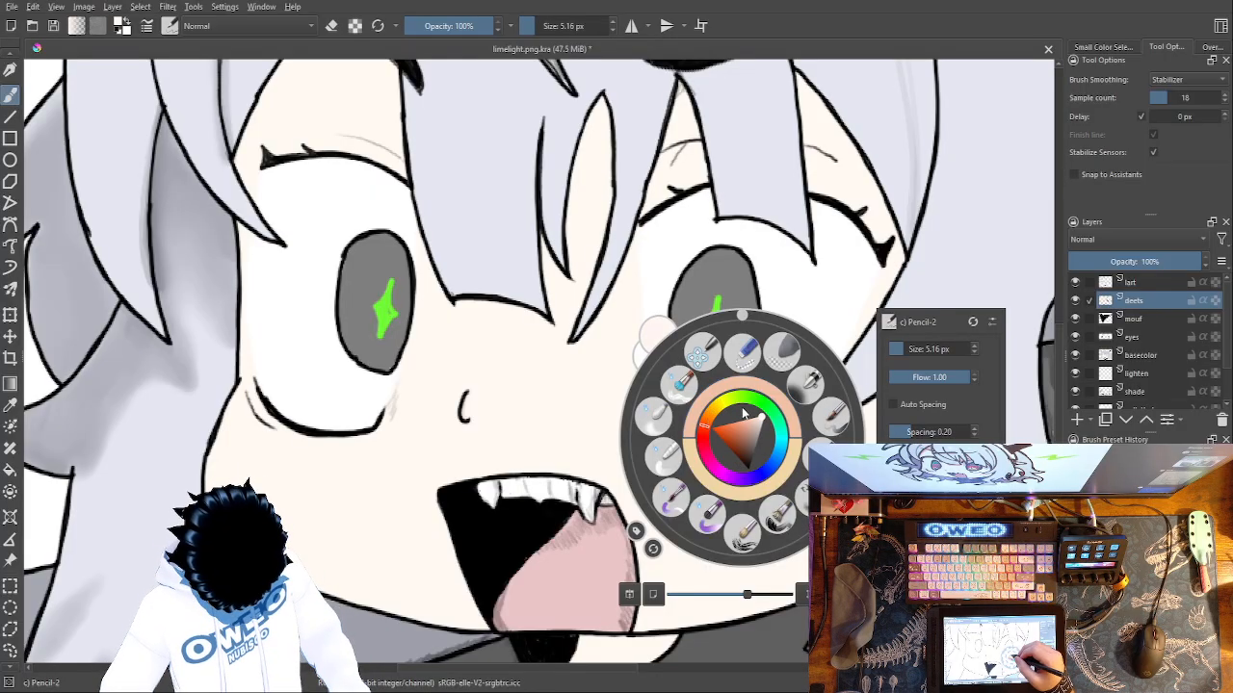
{"action": "left_click", "coordinate": [752, 425]}
{"action": "right_click", "coordinate": [747, 417]}
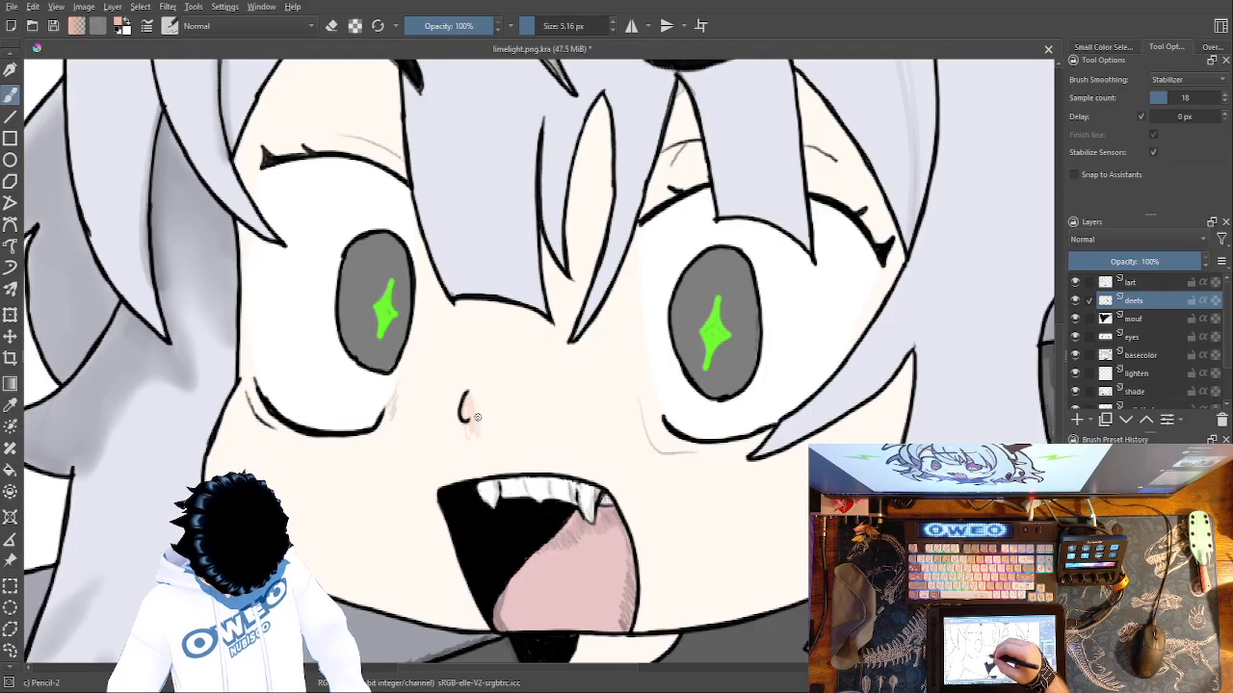
Switch to the Basic-5 Size Opacity brush at 40 px for shading beside the nose.
{"action": "right_click", "coordinate": [696, 481]}
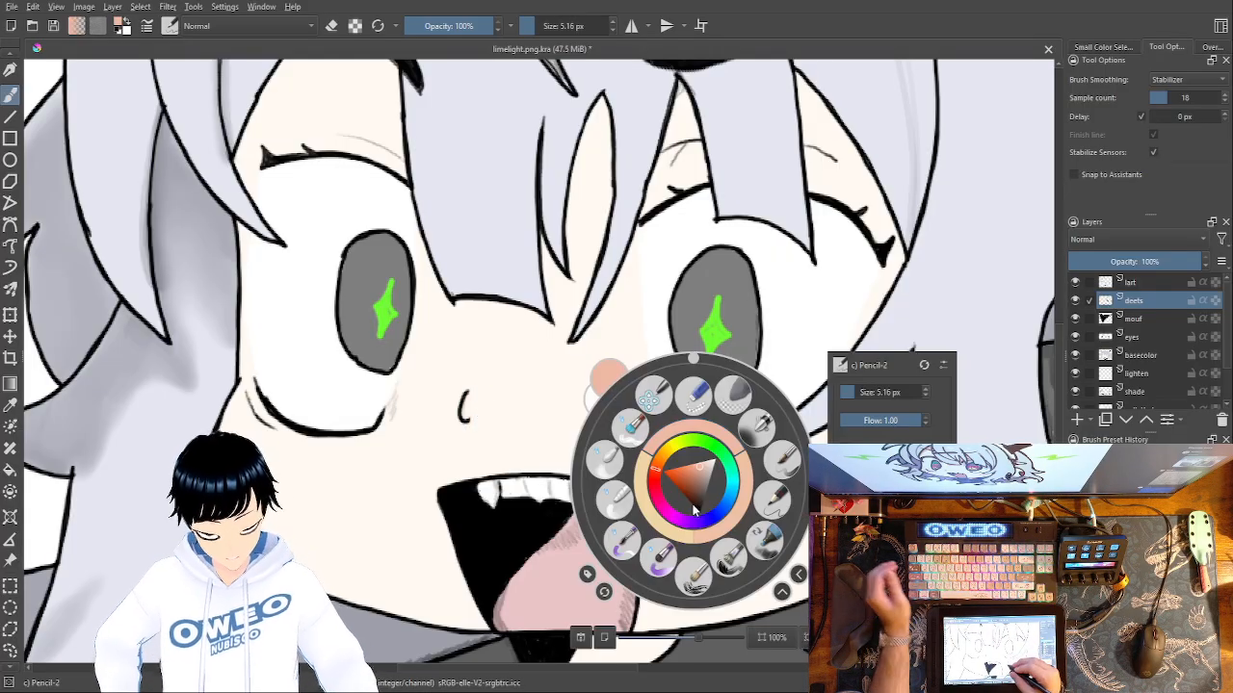
{"action": "left_click", "coordinate": [781, 465]}
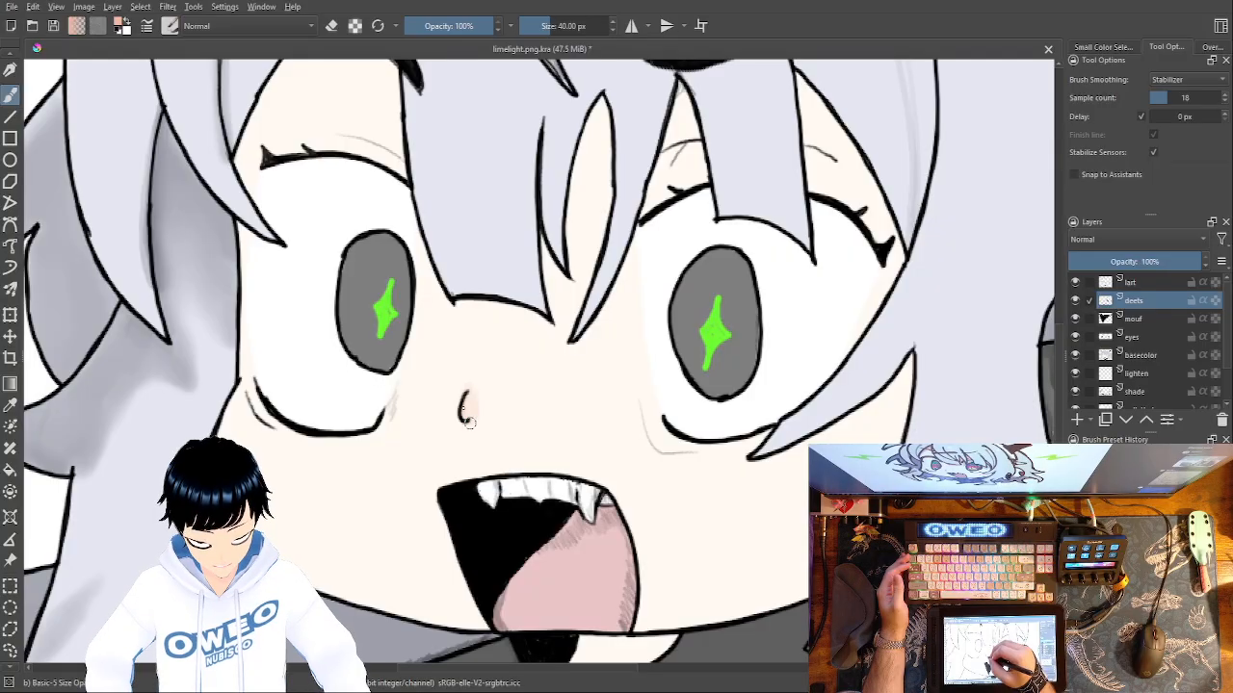
Undo the trial peach stroke beside the nose and choose a more muted peach pink for the shading.
{"action": "mouse_move", "coordinate": [475, 404]}
{"action": "left_mouse_down"}
{"action": "mouse_move", "coordinate": [474, 386]}
{"action": "mouse_move", "coordinate": [483, 393]}
{"action": "left_mouse_up"}
{"action": "key", "text": "ctrl+z"}
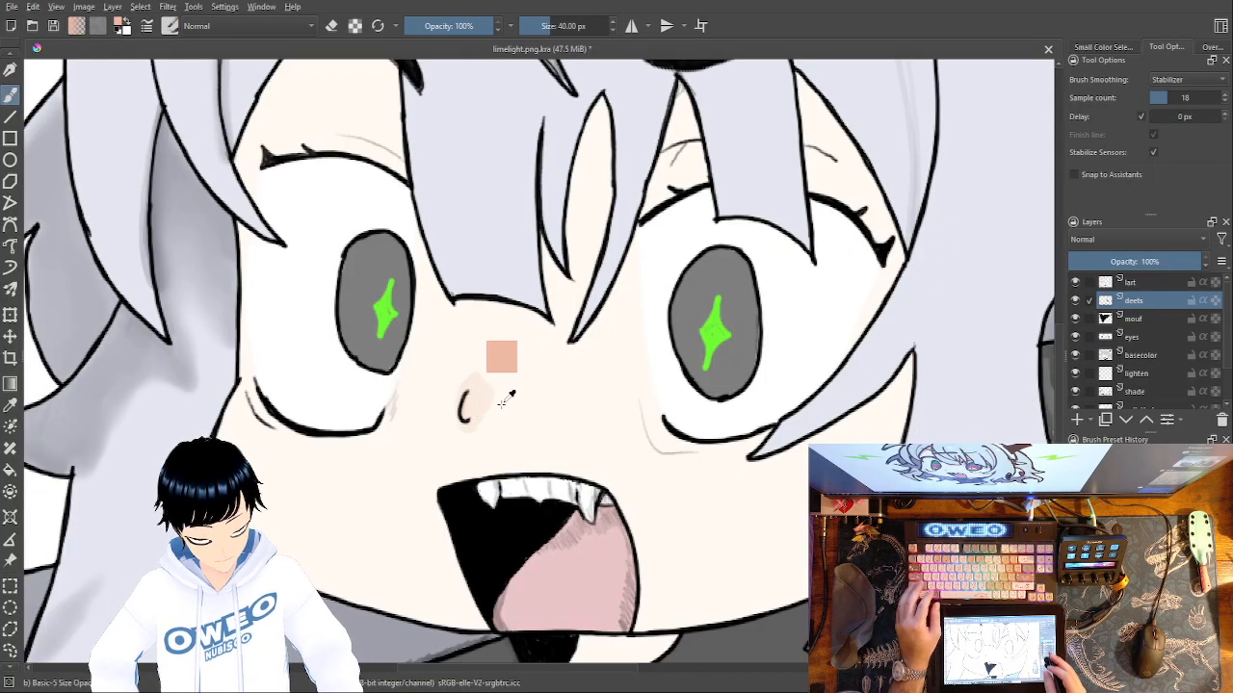
{"action": "key", "text": "ctrl+plus"}
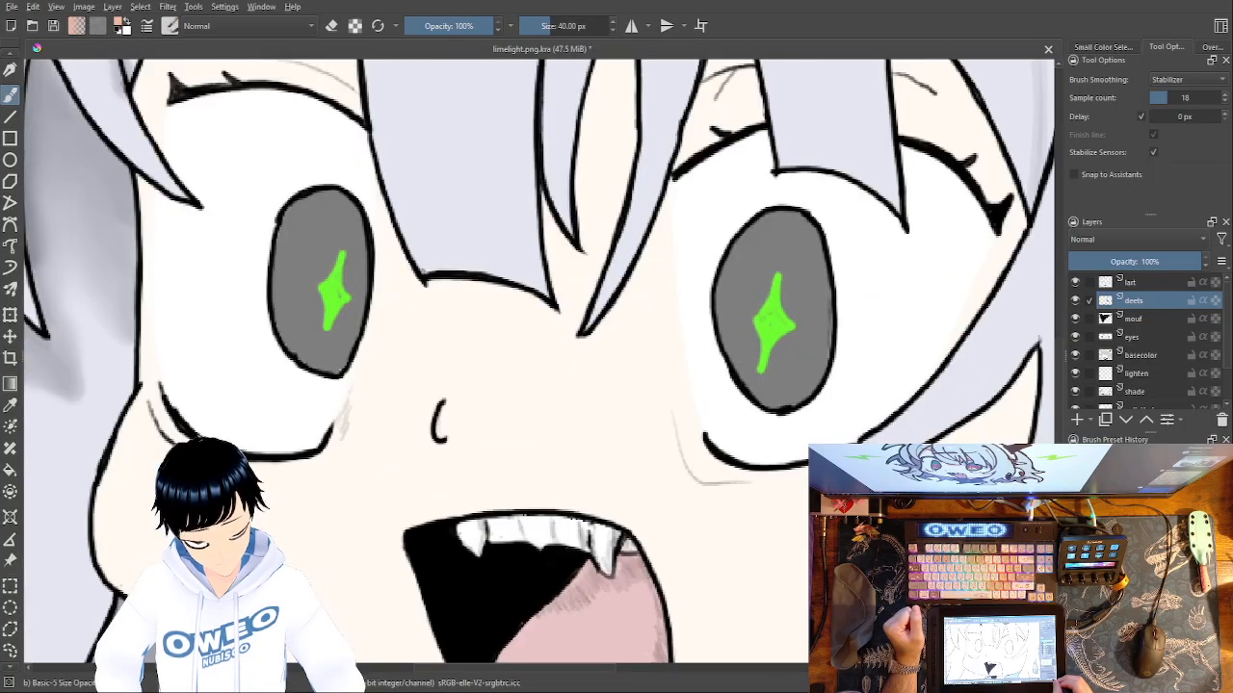
{"action": "right_click", "coordinate": [710, 569]}
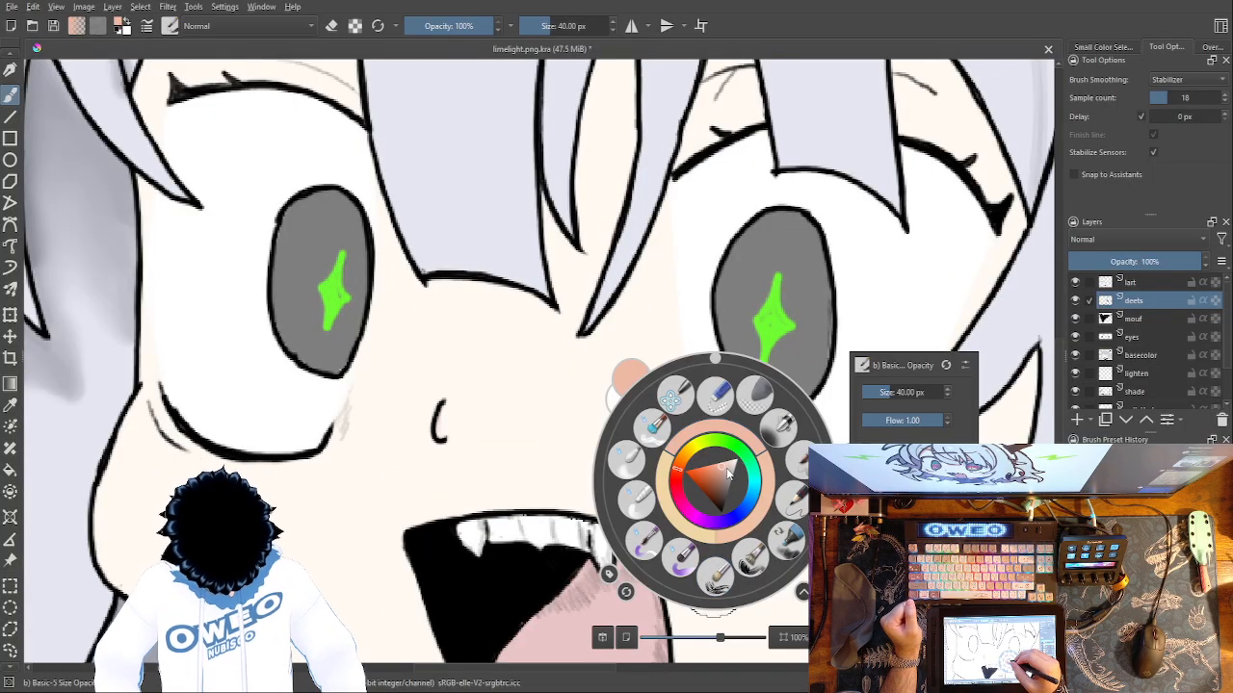
Try muted peach shading strokes along and above the nose line and undo them.
{"action": "left_click", "coordinate": [455, 406]}
{"action": "mouse_move", "coordinate": [452, 417]}
{"action": "left_mouse_down"}
{"action": "mouse_move", "coordinate": [442, 423]}
{"action": "mouse_move", "coordinate": [456, 377]}
{"action": "left_mouse_up"}
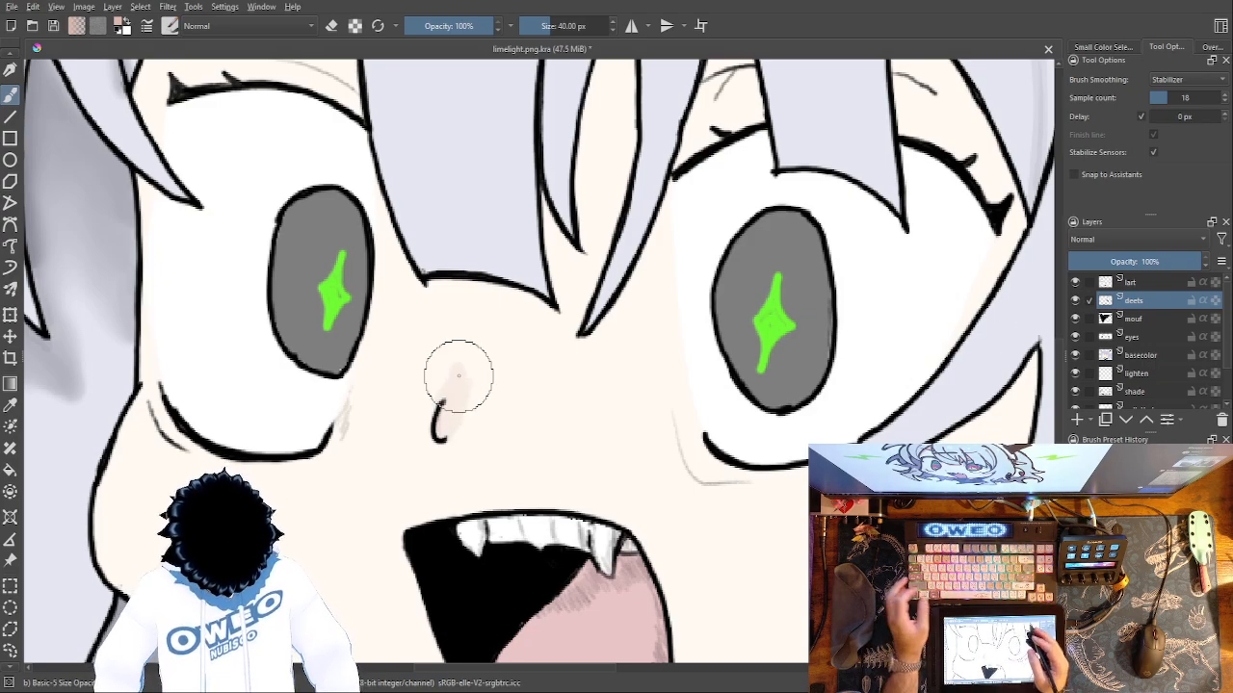
{"action": "key", "text": "ctrl+z"}
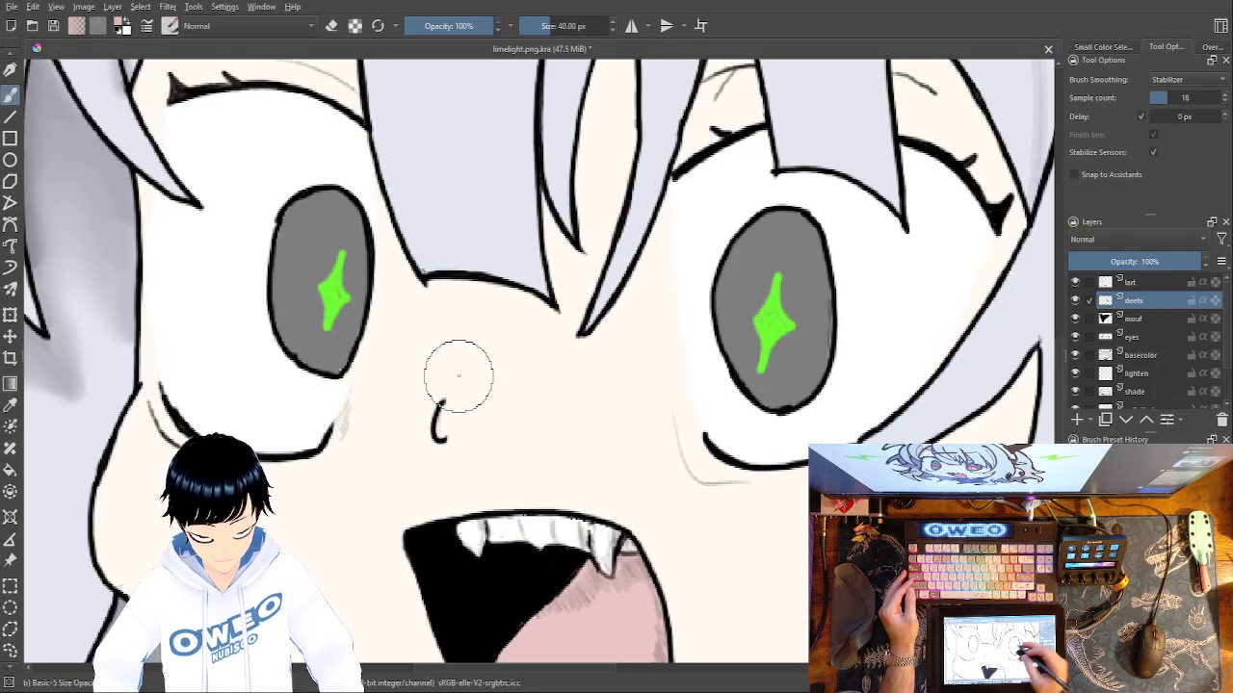
{"action": "left_click_drag", "start_coordinate": [442, 401], "coordinate": [439, 448]}
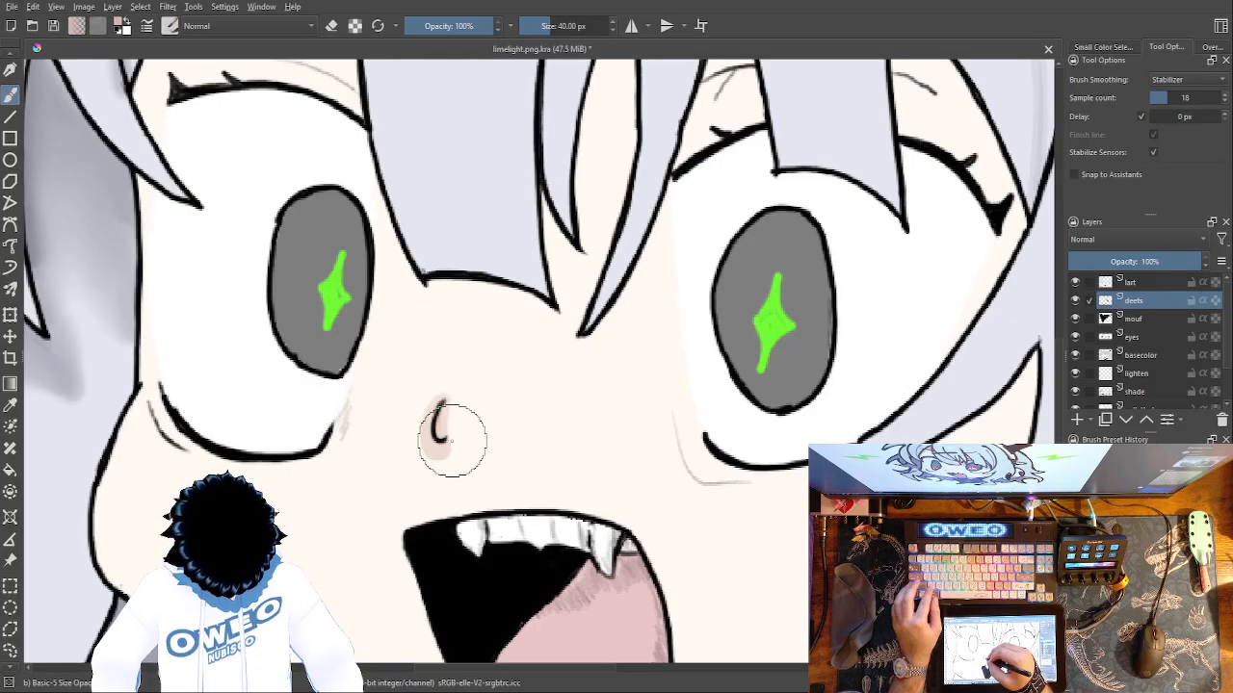
{"action": "key", "text": "ctrl+z"}
Paint short muted peach strokes beside the nose line and try softening them with Blender Blur at 60 px.
{"action": "left_click_drag", "start_coordinate": [446, 401], "coordinate": [451, 423]}
{"action": "left_click_drag", "start_coordinate": [447, 412], "coordinate": [449, 433]}
{"action": "left_click_drag", "start_coordinate": [702, 431], "coordinate": [904, 388]}
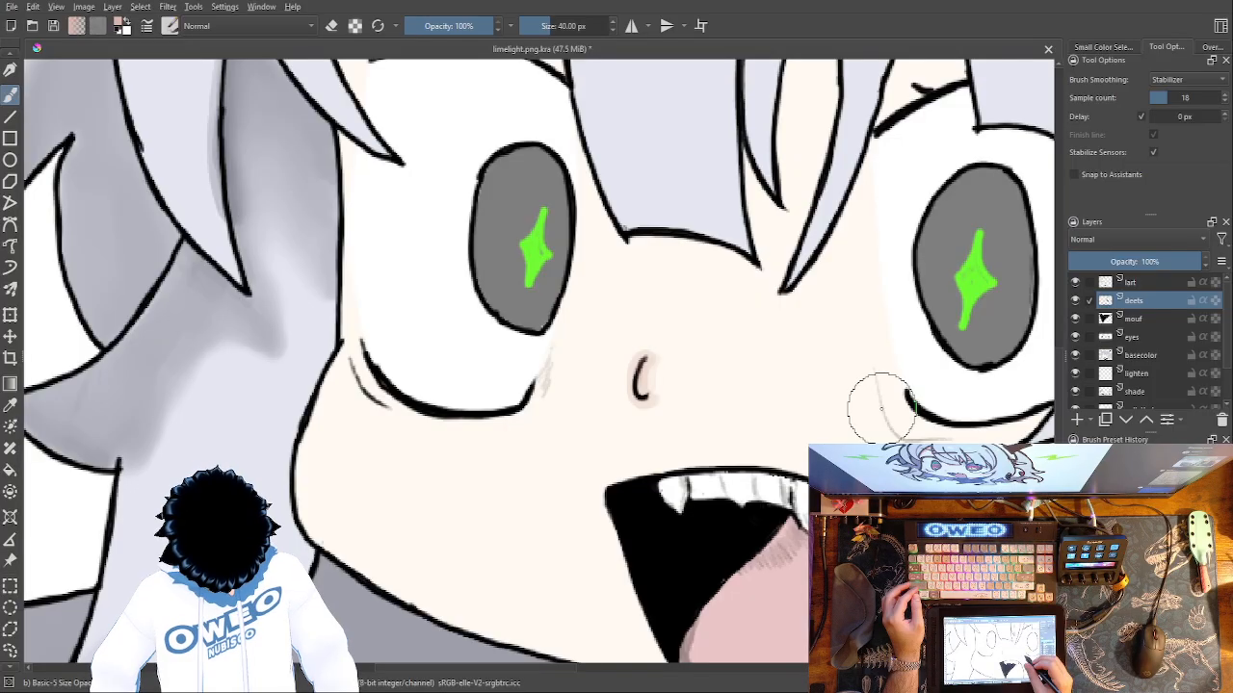
{"action": "right_click", "coordinate": [872, 436]}
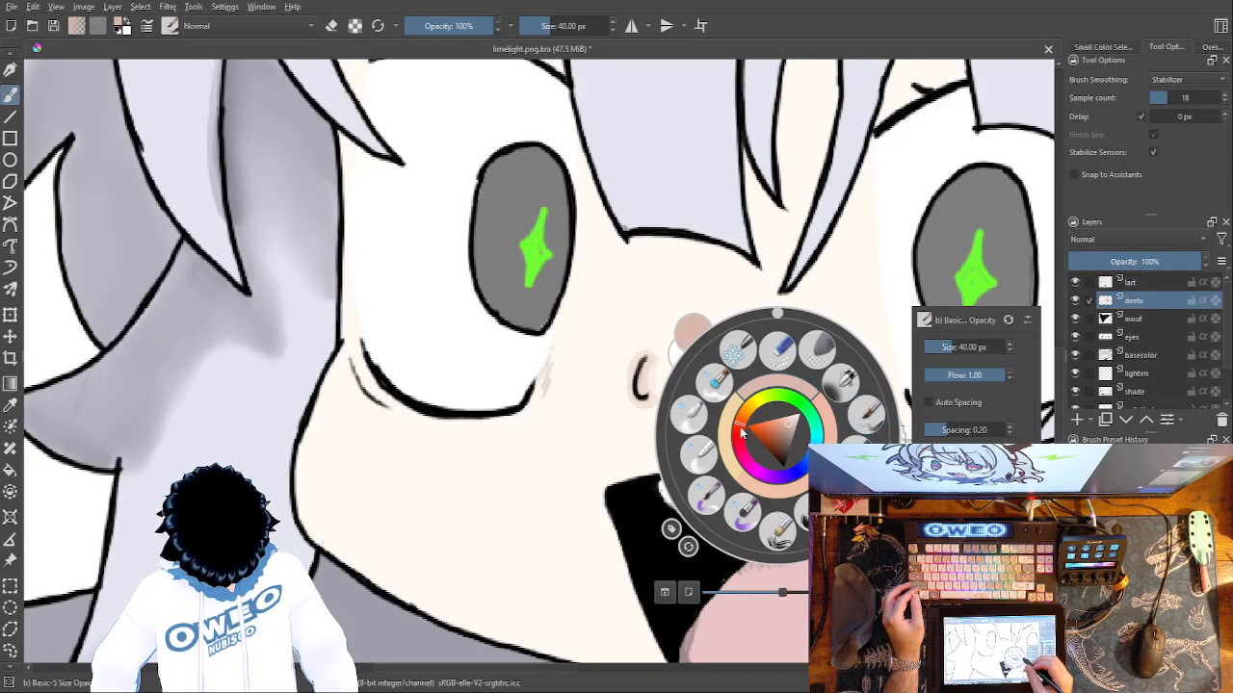
{"action": "left_click", "coordinate": [688, 414]}
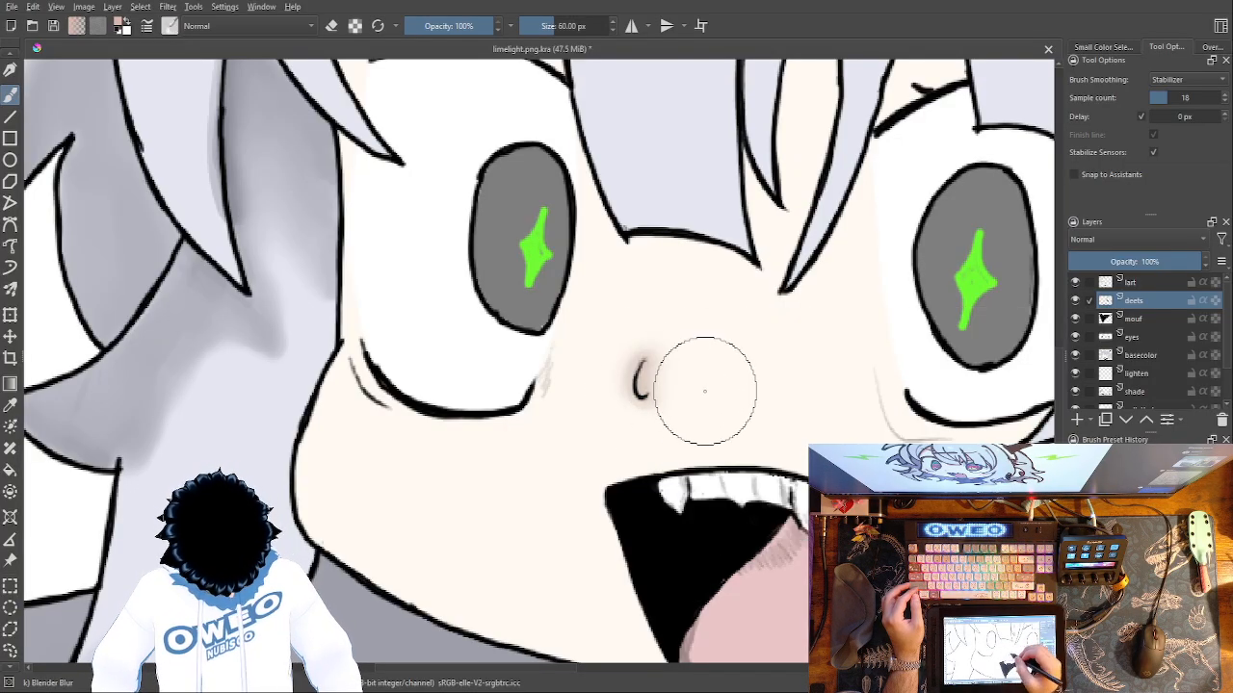
{"action": "key", "text": "ctrl+z"}
{"action": "left_click_drag", "start_coordinate": [680, 377], "coordinate": [690, 366]}
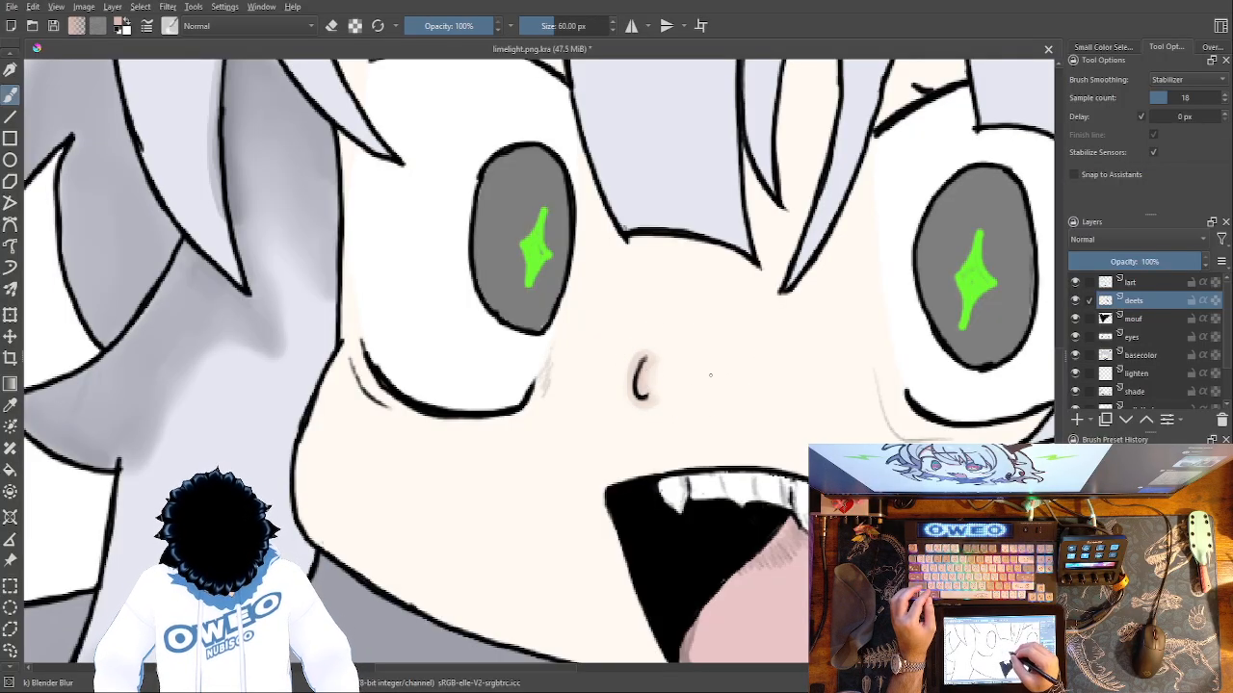
Set the Blender Blur brush to 25.32 px and soften the shading around the nose.
{"action": "right_click", "coordinate": [711, 374]}
{"action": "left_click", "coordinate": [887, 281]}
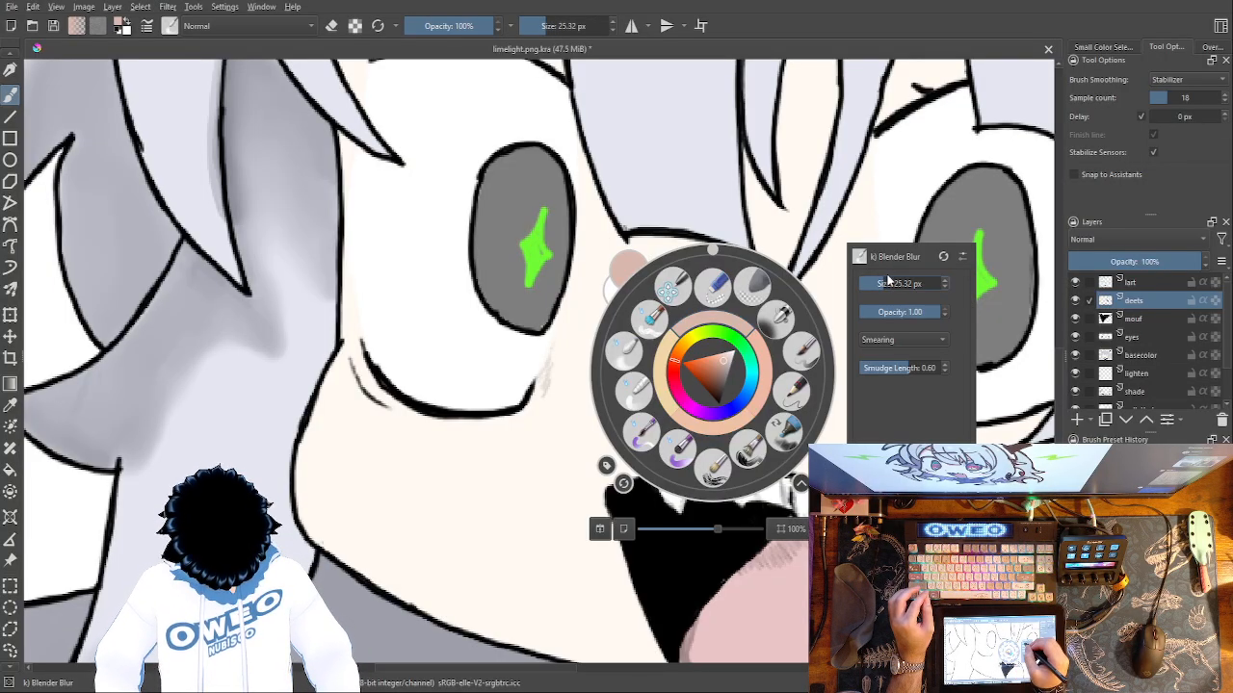
{"action": "left_click", "coordinate": [795, 234]}
{"action": "key", "text": "ctrl+plus"}
{"action": "key", "text": "ctrl+plus"}
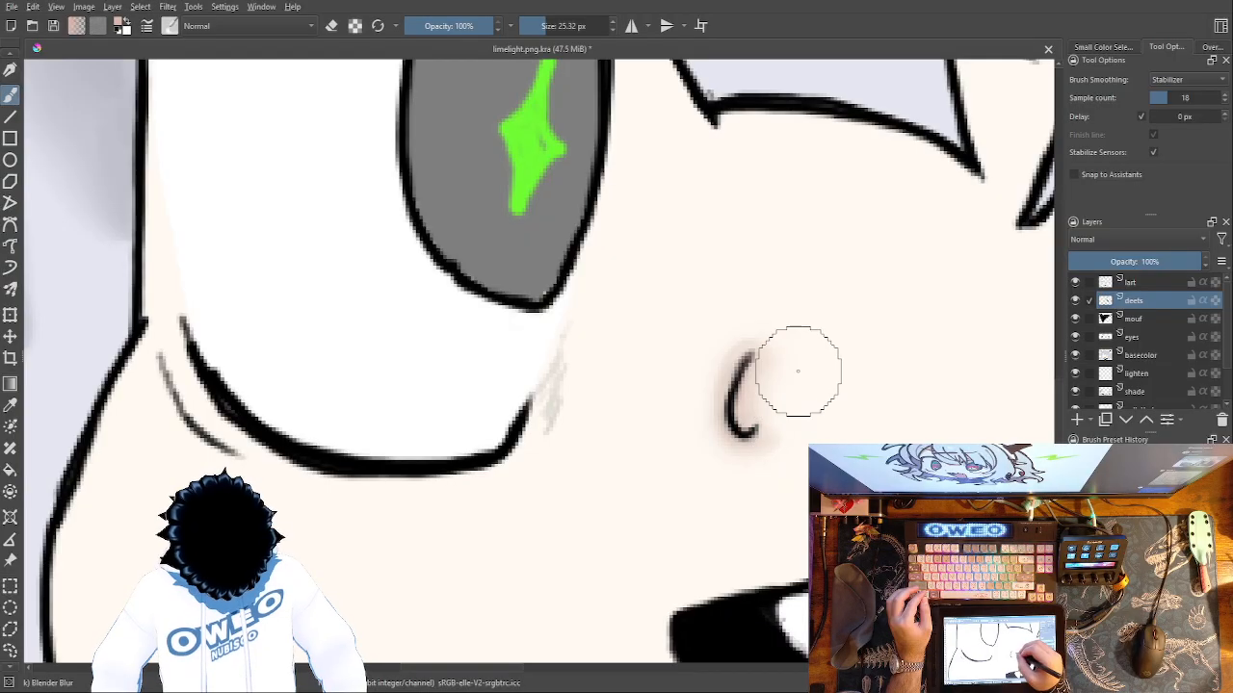
{"action": "key", "text": "minus"}
{"action": "key", "text": "minus"}
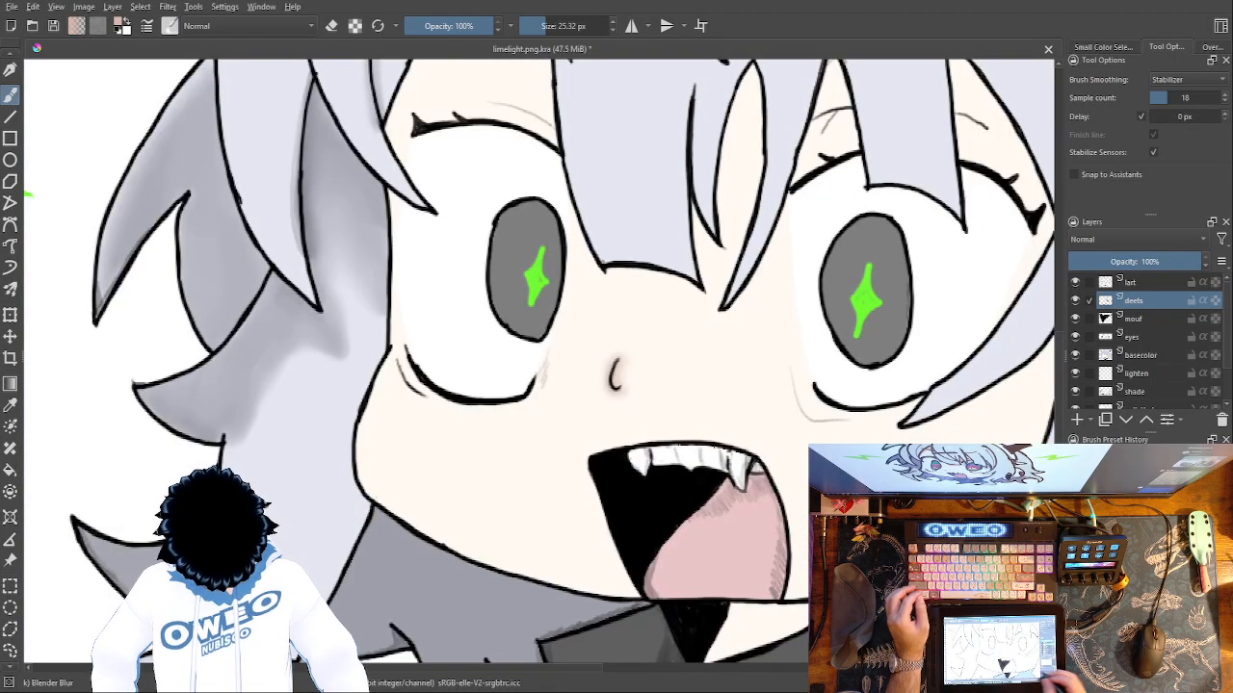
Return to the Basic-5 Size Opacity brush at 40 px and undo the nose shading.
{"action": "right_click", "coordinate": [771, 477]}
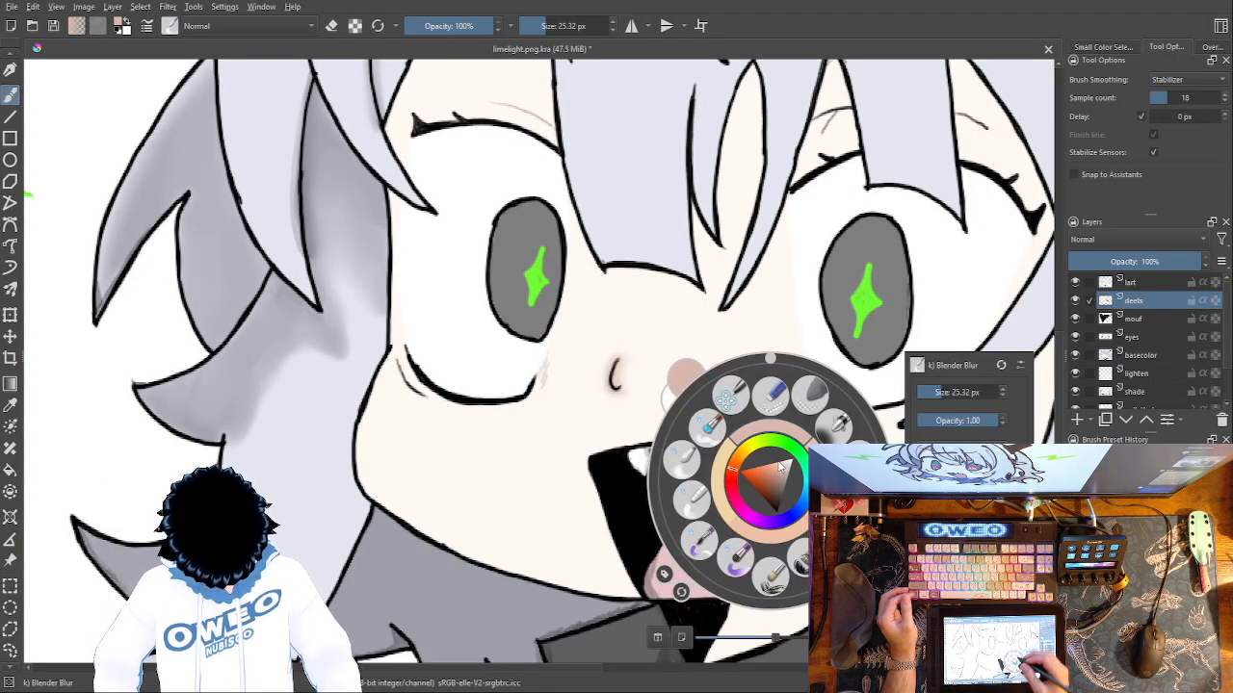
{"action": "left_click", "coordinate": [838, 424]}
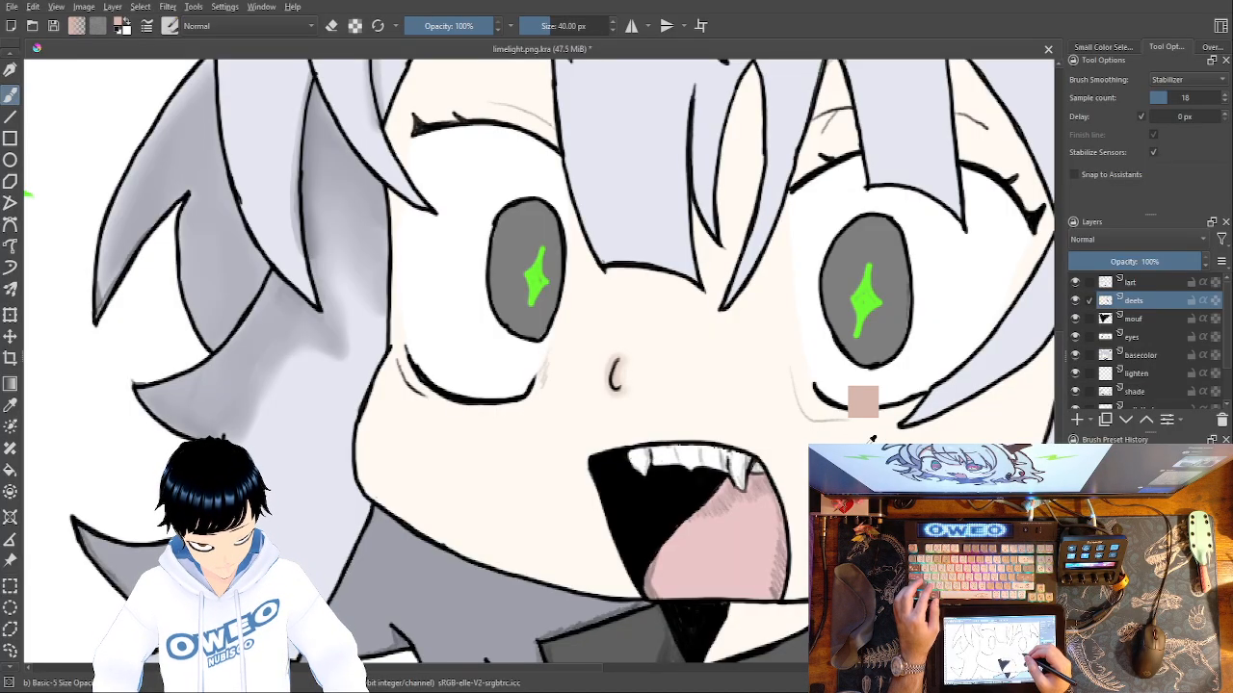
{"action": "key", "text": "ctrl+z"}
{"action": "key", "text": "ctrl+z"}
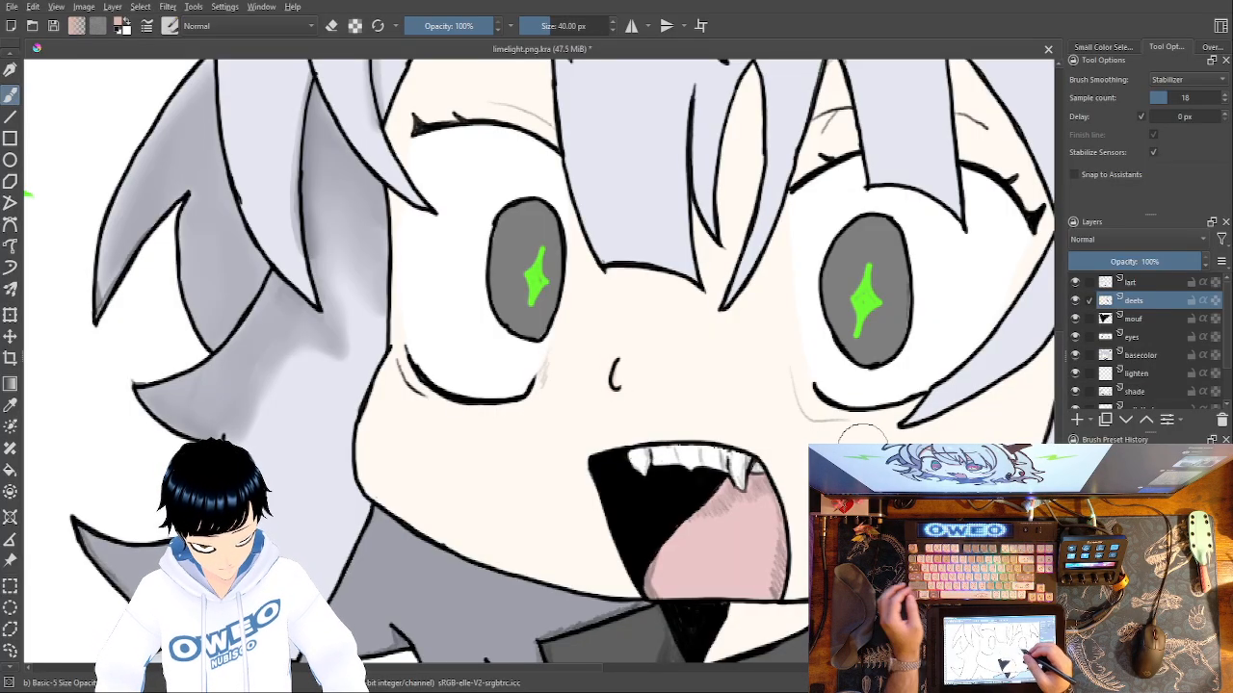
Shade the forehead skin along the hair edge around the left eyebrow on the deets layer.
{"action": "left_click_drag", "start_coordinate": [644, 293], "coordinate": [666, 584]}
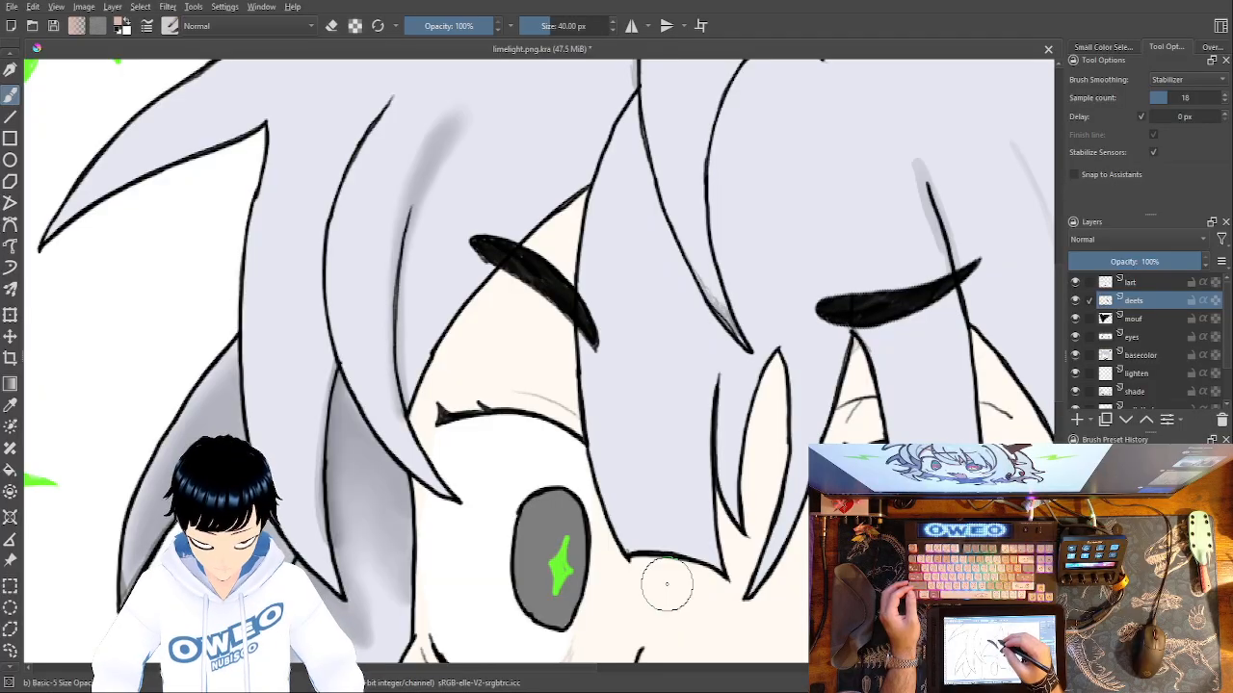
{"action": "key", "text": "minus"}
{"action": "key", "text": "plus"}
{"action": "key", "text": "plus"}
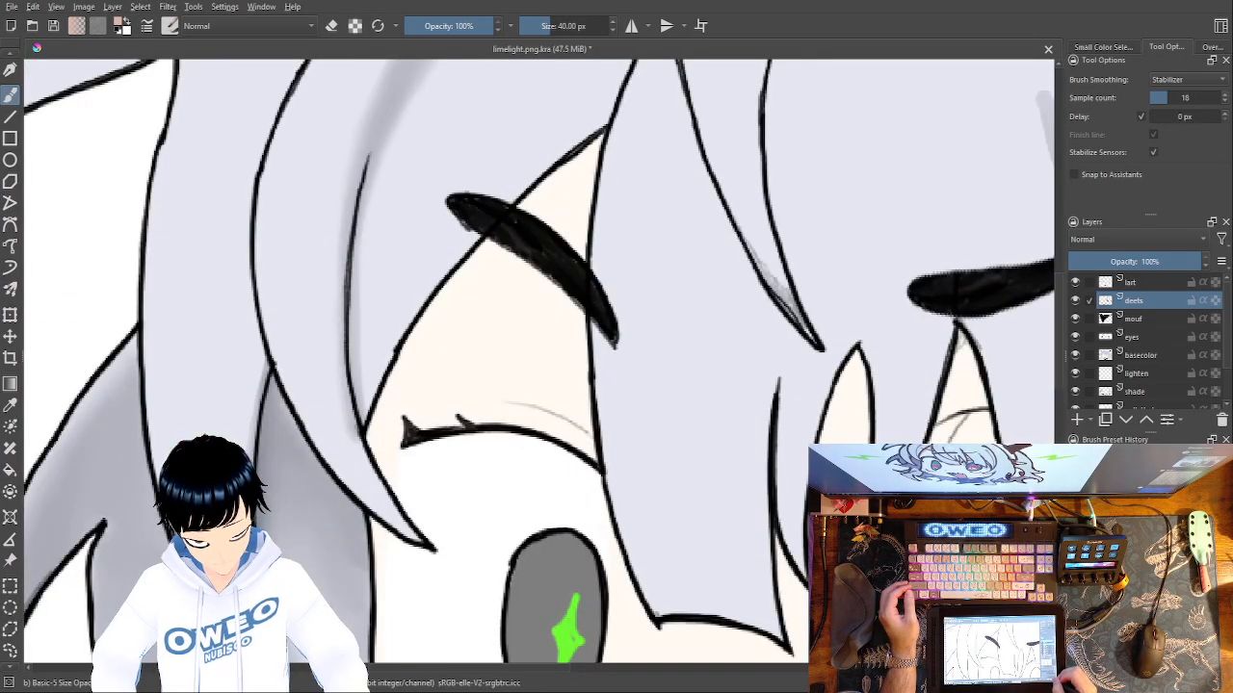
{"action": "key", "text": "minus"}
{"action": "key", "text": "plus"}
{"action": "key", "text": "plus"}
{"action": "key", "text": "plus"}
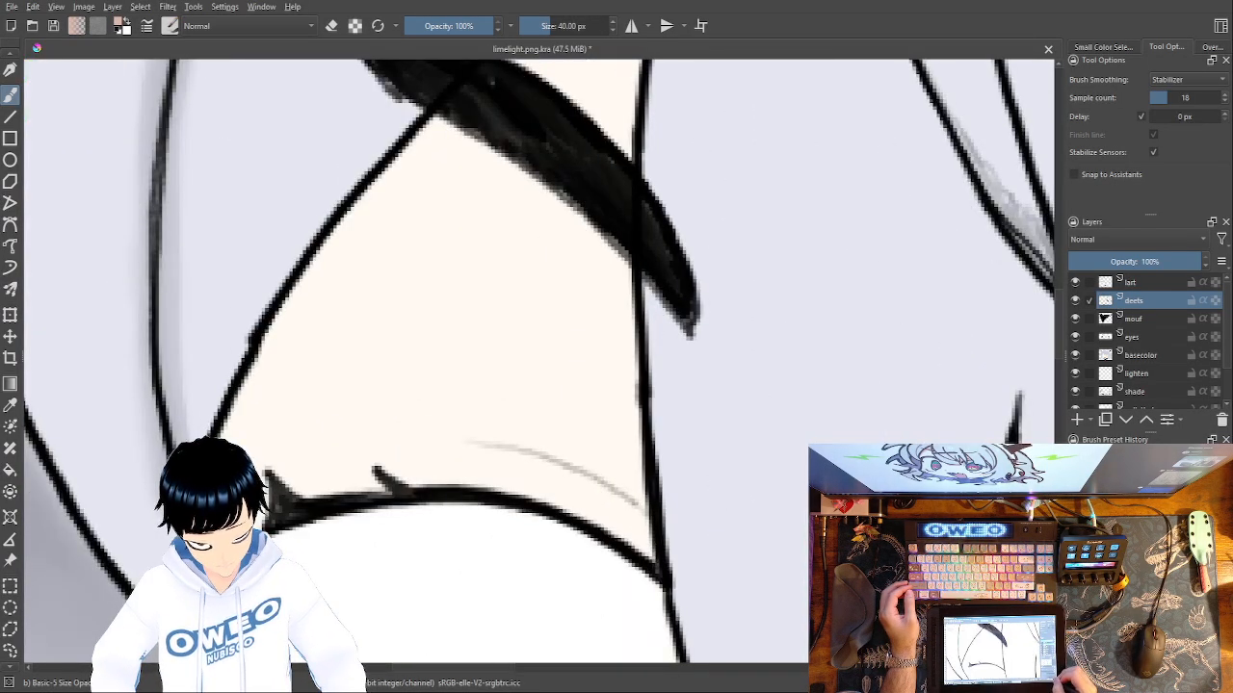
{"action": "left_click_drag", "start_coordinate": [532, 414], "coordinate": [502, 549]}
{"action": "mouse_move", "coordinate": [410, 326]}
{"action": "left_mouse_down"}
{"action": "mouse_move", "coordinate": [393, 285]}
{"action": "mouse_move", "coordinate": [321, 368]}
{"action": "mouse_move", "coordinate": [343, 331]}
{"action": "mouse_move", "coordinate": [308, 367]}
{"action": "left_mouse_up"}
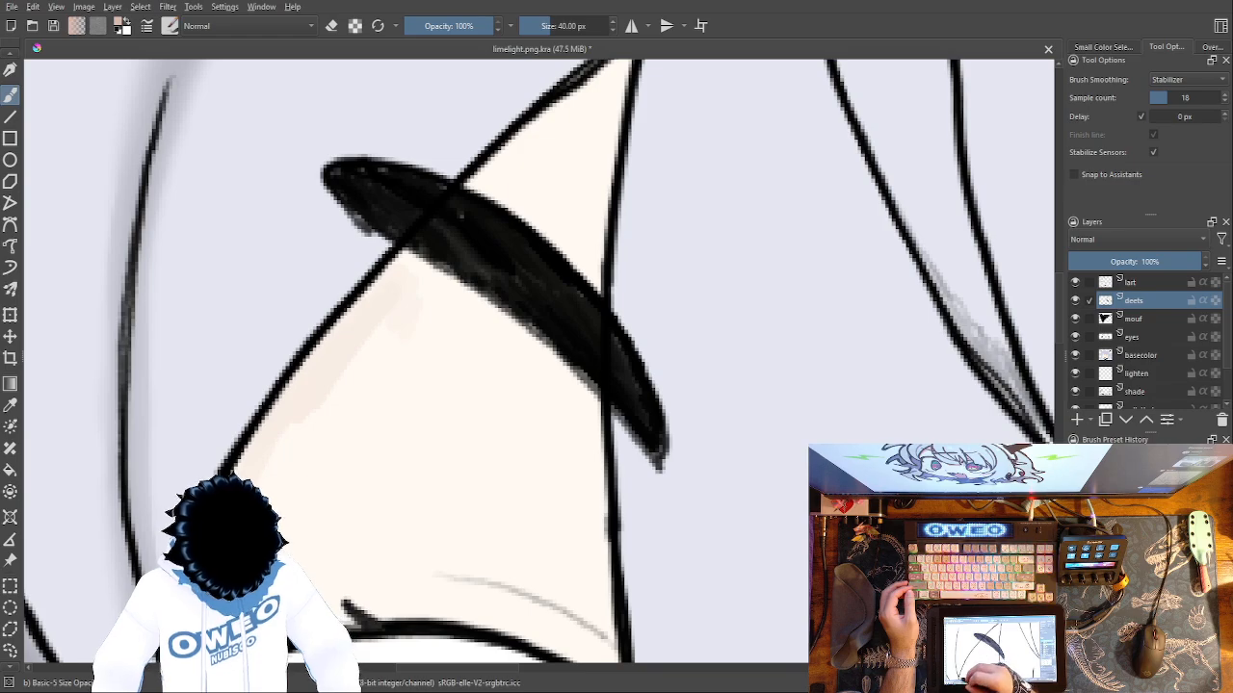
{"action": "left_click_drag", "start_coordinate": [526, 389], "coordinate": [457, 510]}
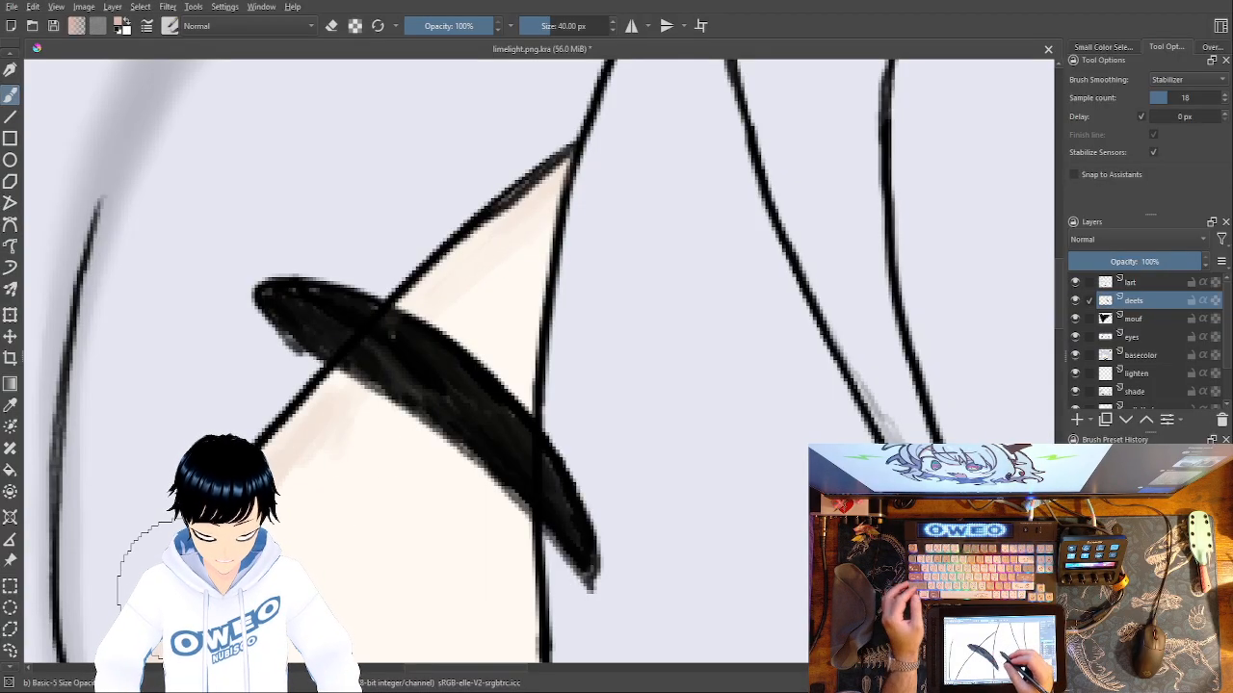
Undo all the forehead shading strokes made on the deets layer.
{"action": "key", "text": "ctrl+z"}
{"action": "key", "text": "ctrl+z"}
{"action": "key", "text": "ctrl+z"}
{"action": "key", "text": "ctrl+z"}
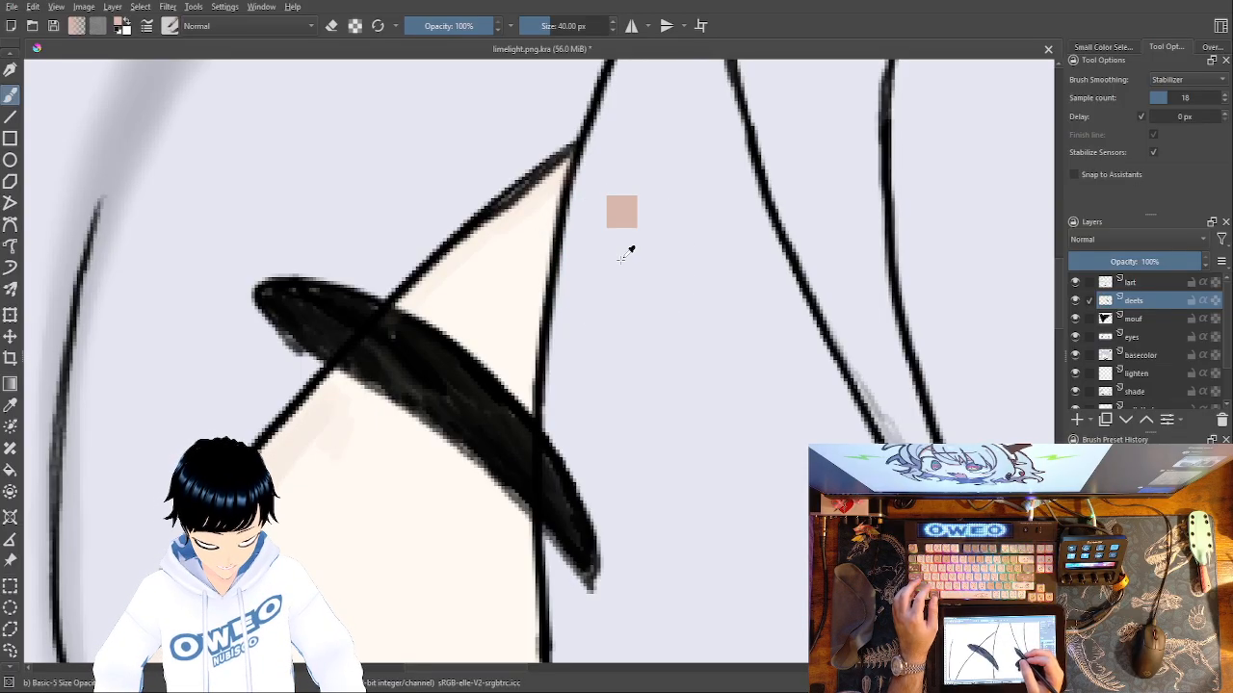
{"action": "key", "text": "ctrl+z"}
{"action": "key", "text": "ctrl+z"}
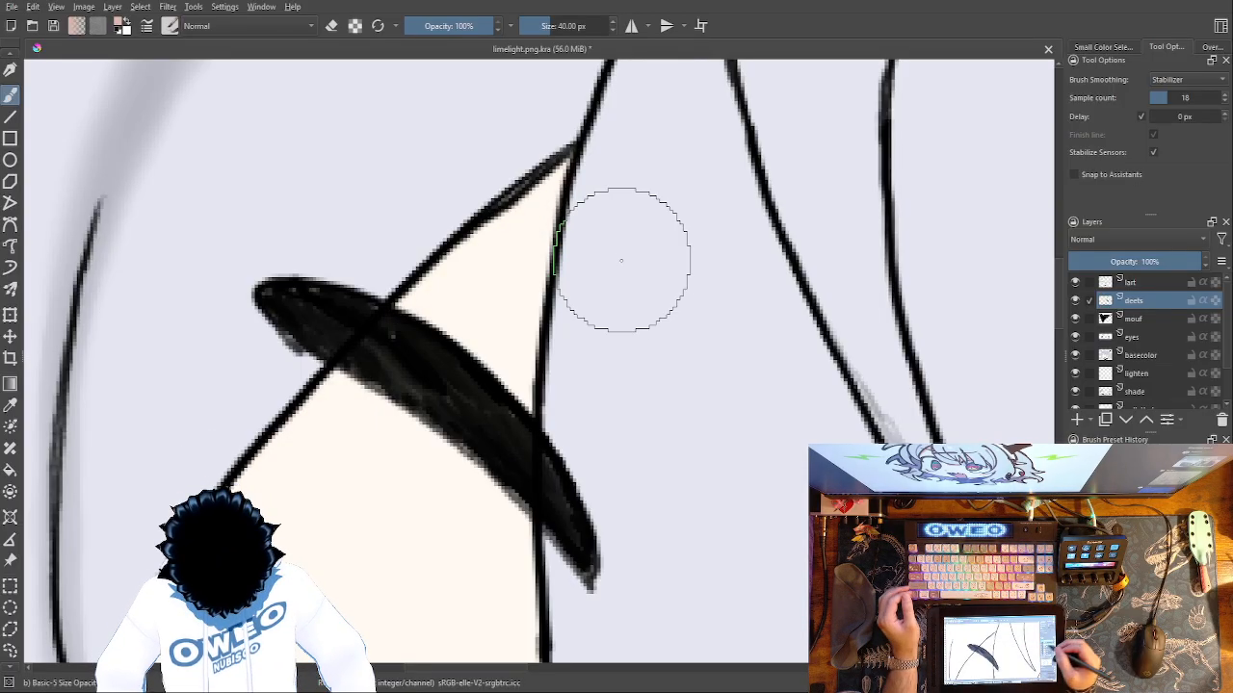
Add a layer named headshade above deets and set its blending mode to Multiply.
{"action": "left_click", "coordinate": [1076, 420]}
{"action": "type", "text": "headshade"}
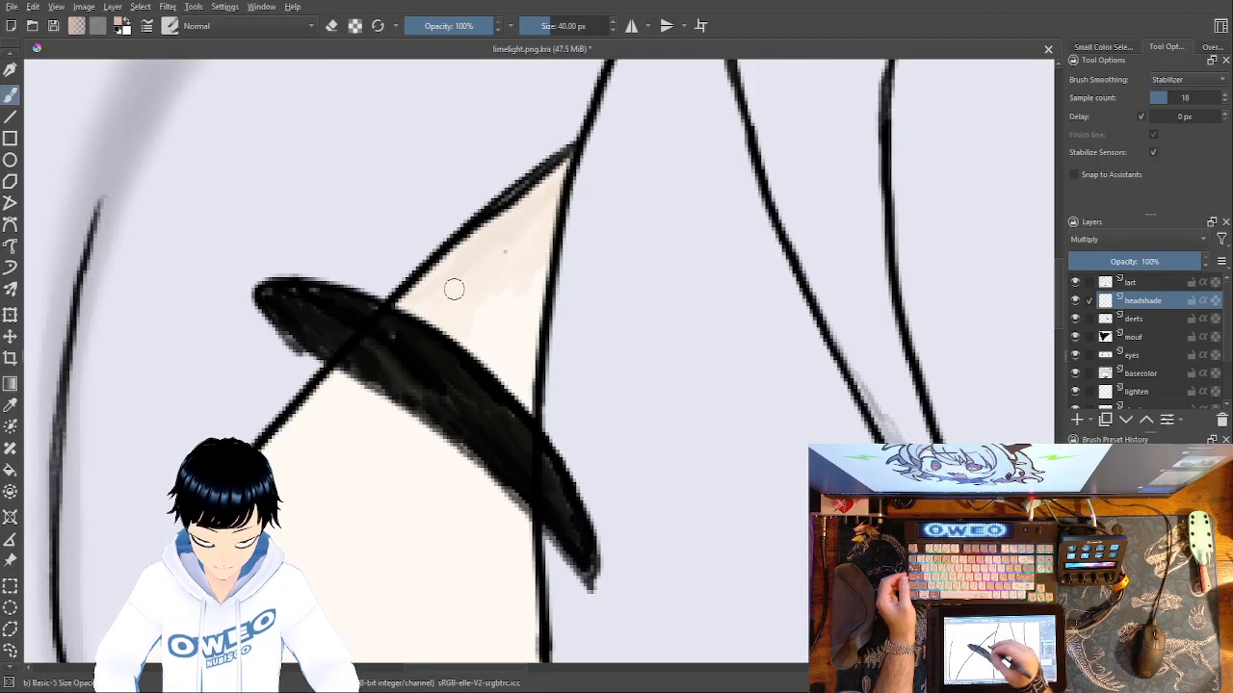
Shade the skin along the hair edge from above the left eyebrow down to beside the left eye.
{"action": "left_click_drag", "start_coordinate": [526, 259], "coordinate": [534, 256]}
{"action": "left_click_drag", "start_coordinate": [755, 212], "coordinate": [887, 73]}
{"action": "left_click_drag", "start_coordinate": [433, 305], "coordinate": [485, 242]}
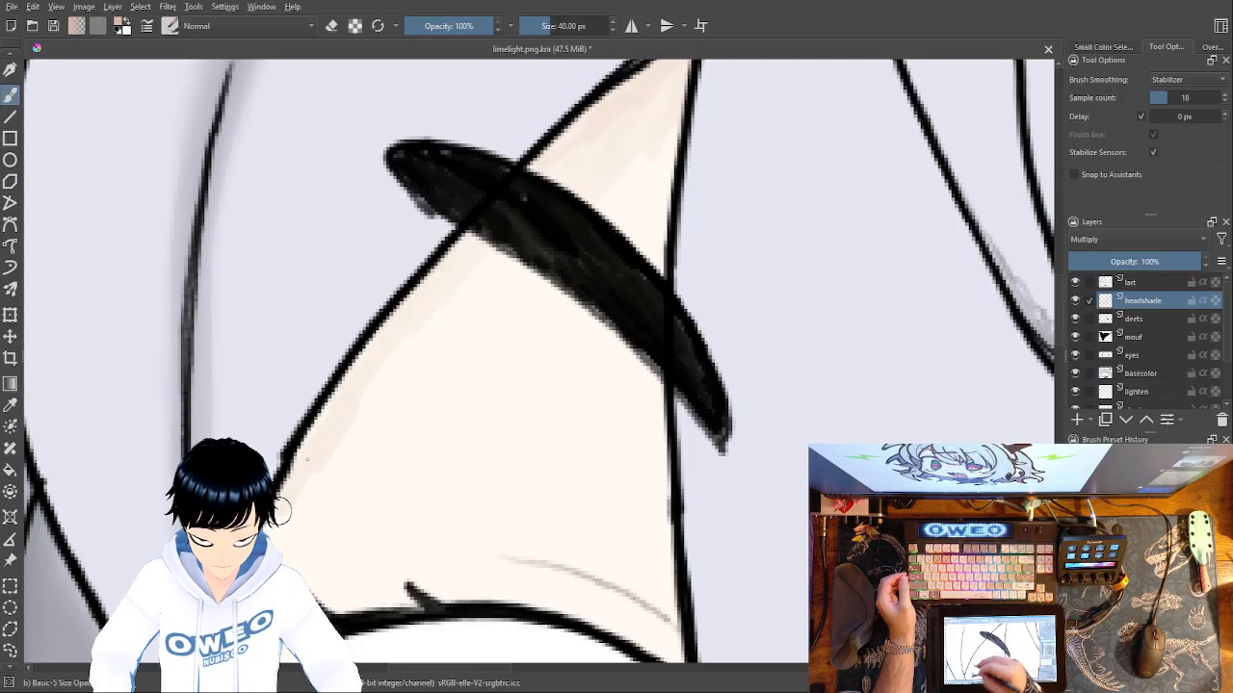
{"action": "left_click_drag", "start_coordinate": [470, 199], "coordinate": [619, 4]}
{"action": "left_click_drag", "start_coordinate": [466, 316], "coordinate": [552, 153]}
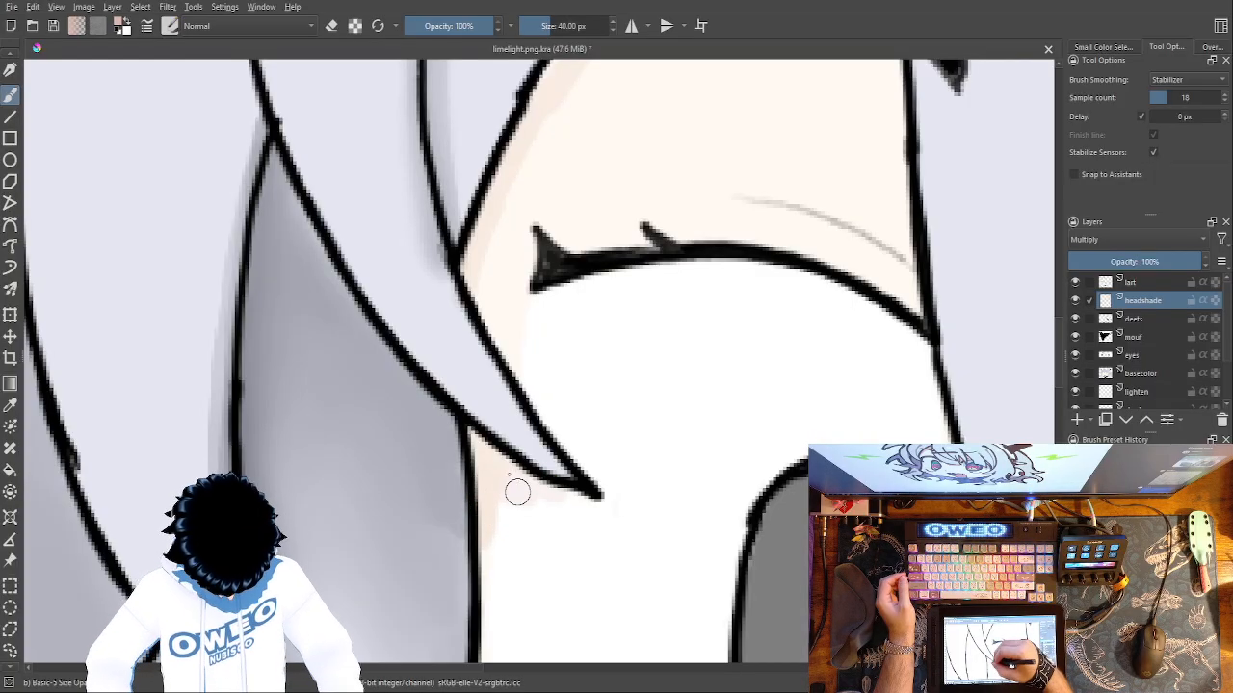
Soften the skin shading along the left hair edge with the Blender Blur brush at 25.32 px.
{"action": "right_click", "coordinate": [642, 482]}
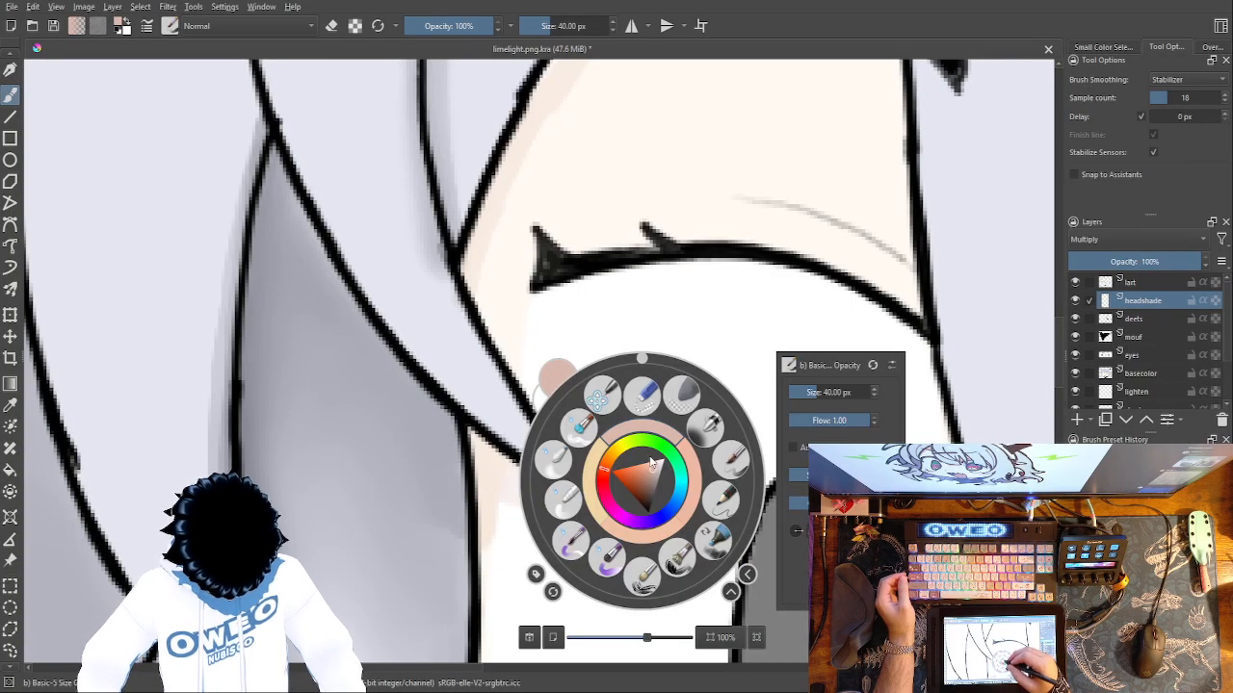
{"action": "left_click", "coordinate": [557, 462]}
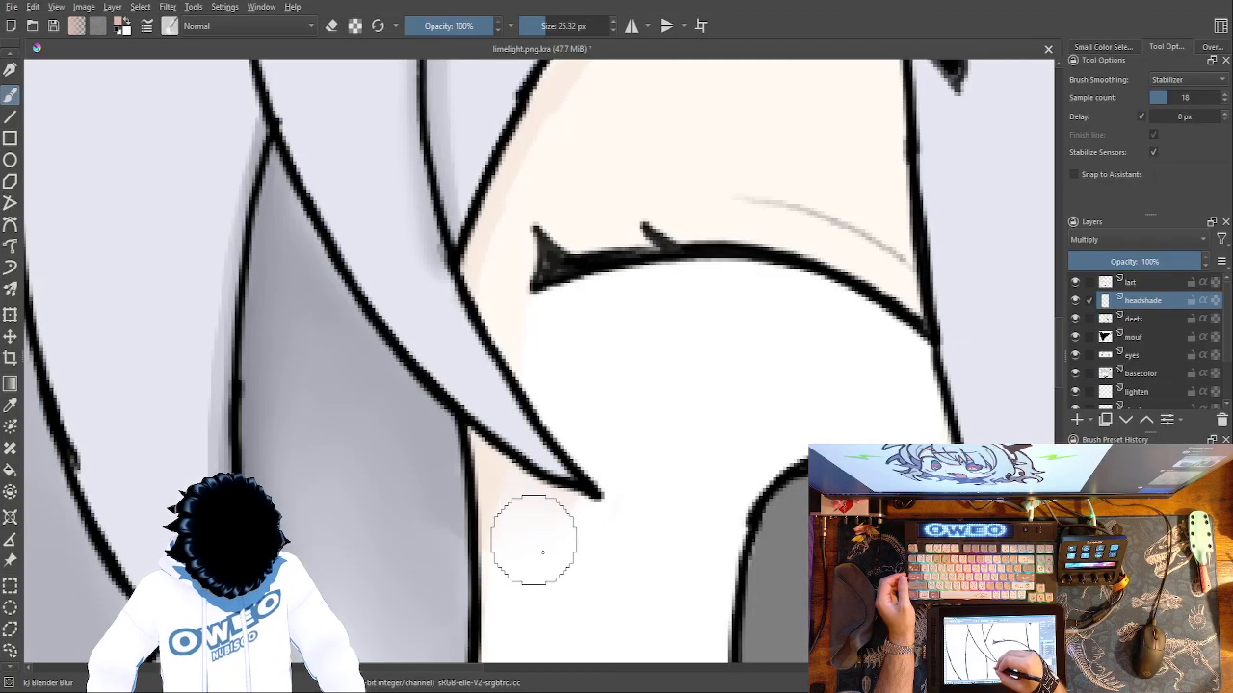
{"action": "left_click_drag", "start_coordinate": [576, 424], "coordinate": [552, 595]}
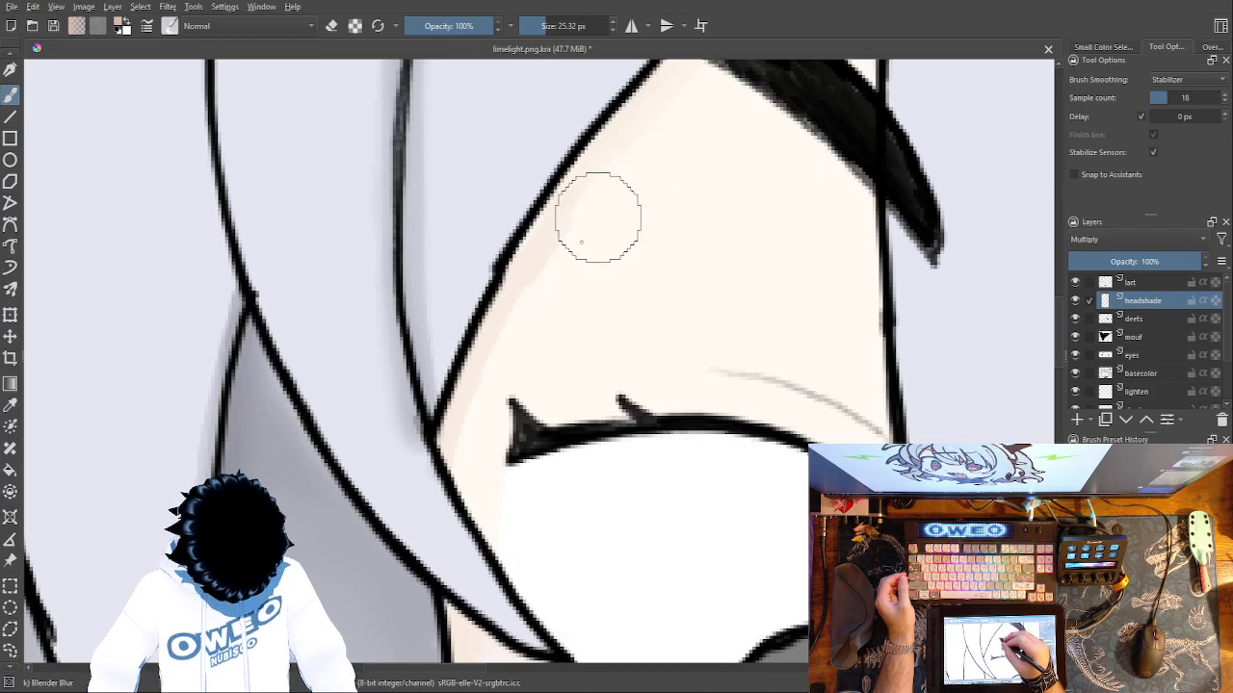
{"action": "left_click_drag", "start_coordinate": [608, 378], "coordinate": [391, 617]}
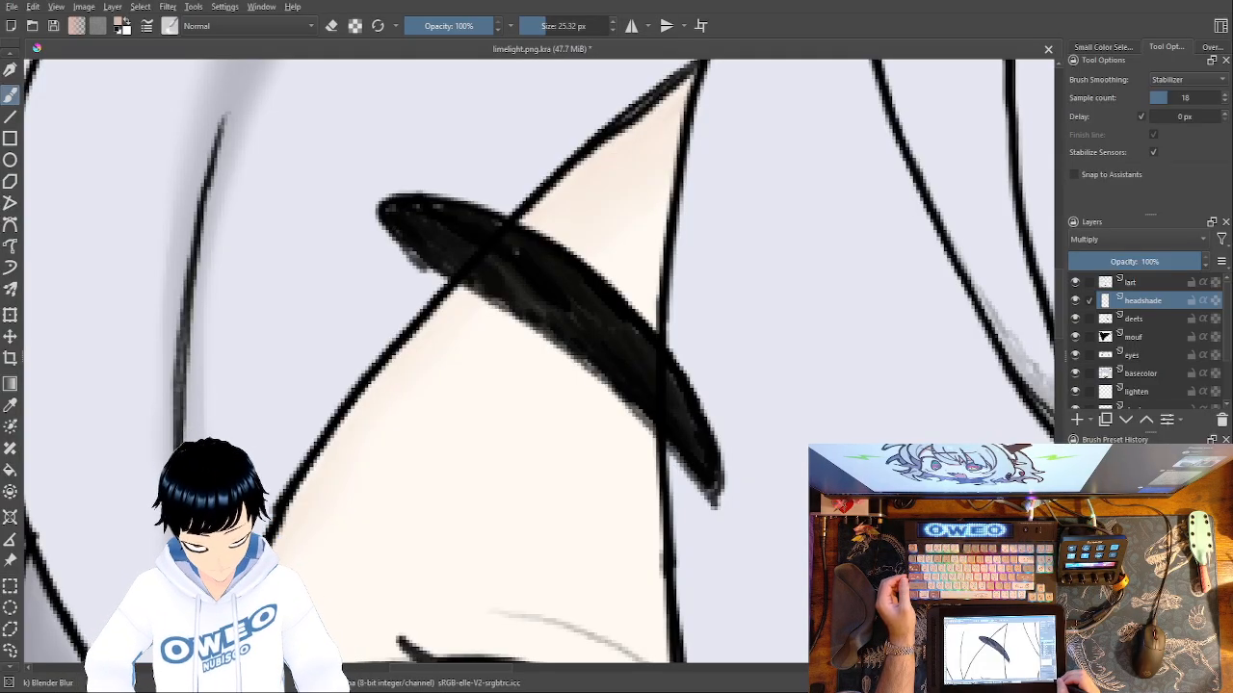
Darken the skin shading just above and below the left eyebrow with the Basic-5 Size Opacity brush at 40 px.
{"action": "key", "text": "minus"}
{"action": "key", "text": "minus"}
{"action": "key", "text": "minus"}
{"action": "key", "text": "minus"}
{"action": "key", "text": "minus"}
{"action": "key", "text": "plus"}
{"action": "key", "text": "plus"}
{"action": "key", "text": "plus"}
{"action": "key", "text": "plus"}
{"action": "key", "text": "plus"}
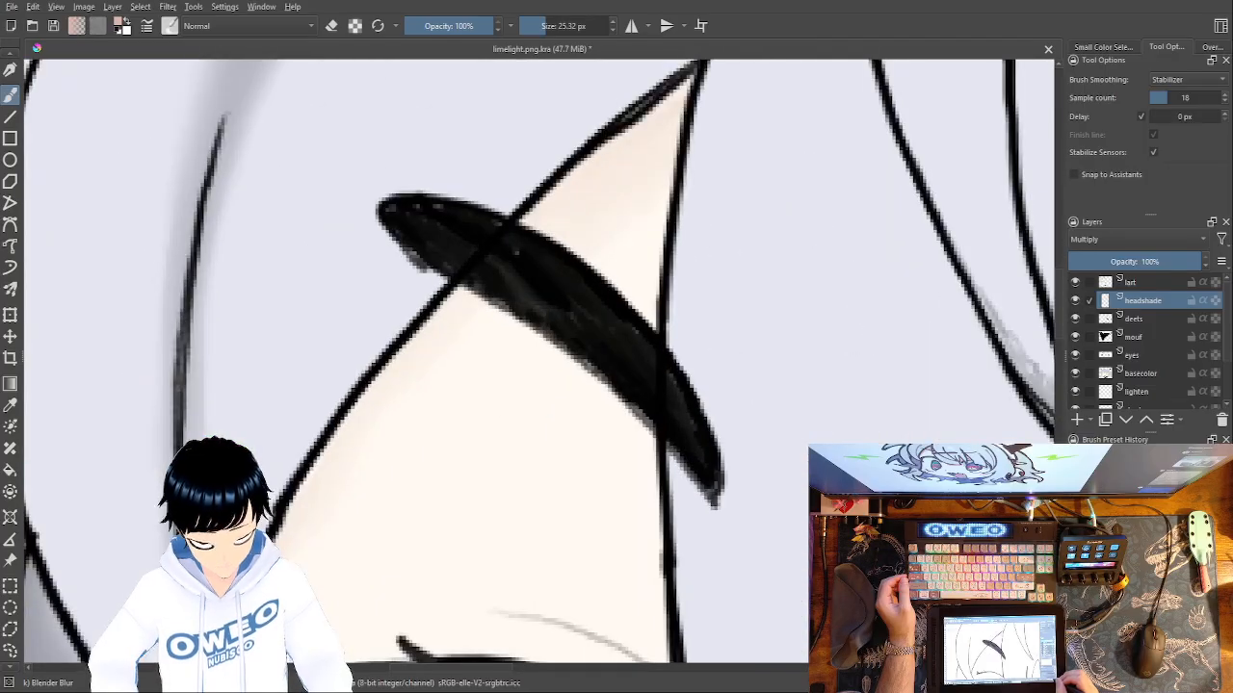
{"action": "right_click", "coordinate": [715, 479]}
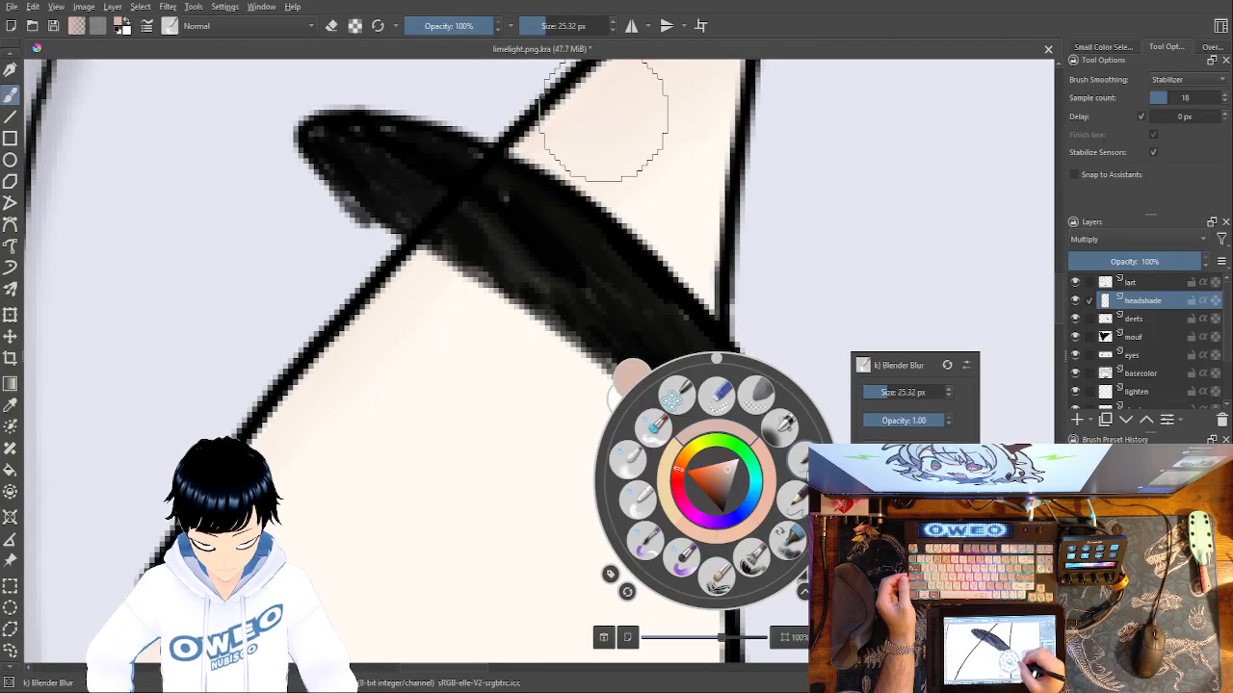
{"action": "left_click", "coordinate": [804, 459]}
{"action": "mouse_move", "coordinate": [414, 298]}
{"action": "left_mouse_down"}
{"action": "mouse_move", "coordinate": [389, 348]}
{"action": "mouse_move", "coordinate": [360, 362]}
{"action": "mouse_move", "coordinate": [407, 289]}
{"action": "left_mouse_up"}
{"action": "left_click_drag", "start_coordinate": [478, 416], "coordinate": [361, 586]}
{"action": "left_click_drag", "start_coordinate": [402, 324], "coordinate": [652, 110]}
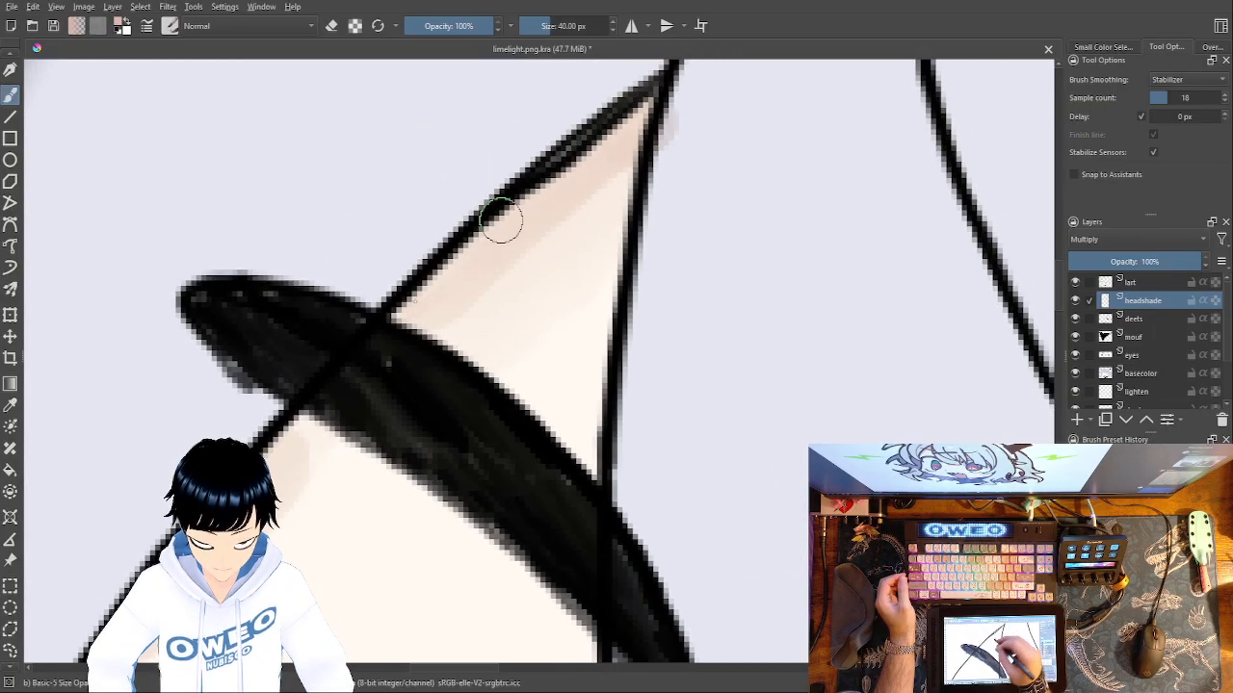
{"action": "left_click_drag", "start_coordinate": [621, 141], "coordinate": [509, 234]}
{"action": "mouse_move", "coordinate": [475, 276]}
{"action": "left_mouse_down"}
{"action": "mouse_move", "coordinate": [598, 173]}
{"action": "mouse_move", "coordinate": [578, 245]}
{"action": "mouse_move", "coordinate": [583, 355]}
{"action": "left_mouse_up"}
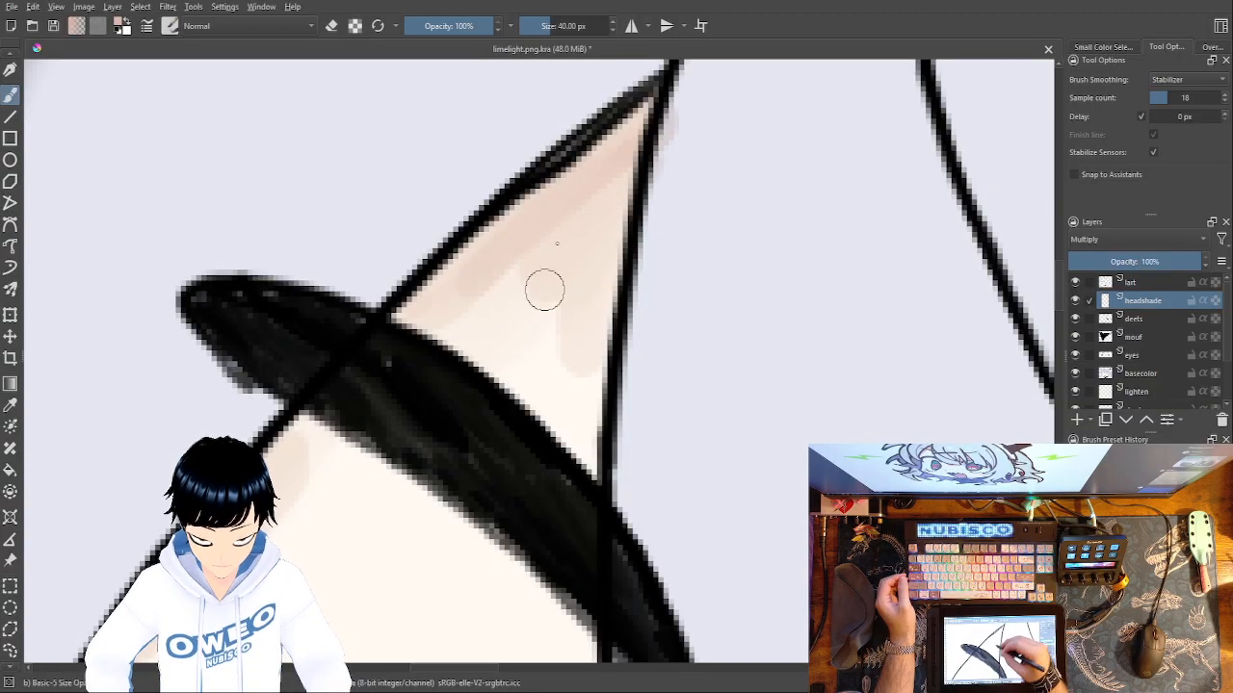
Soften the skin shading above and below the left eyebrow and along the hair edge with the Blender Blur brush at 25.32 px.
{"action": "right_click", "coordinate": [585, 279]}
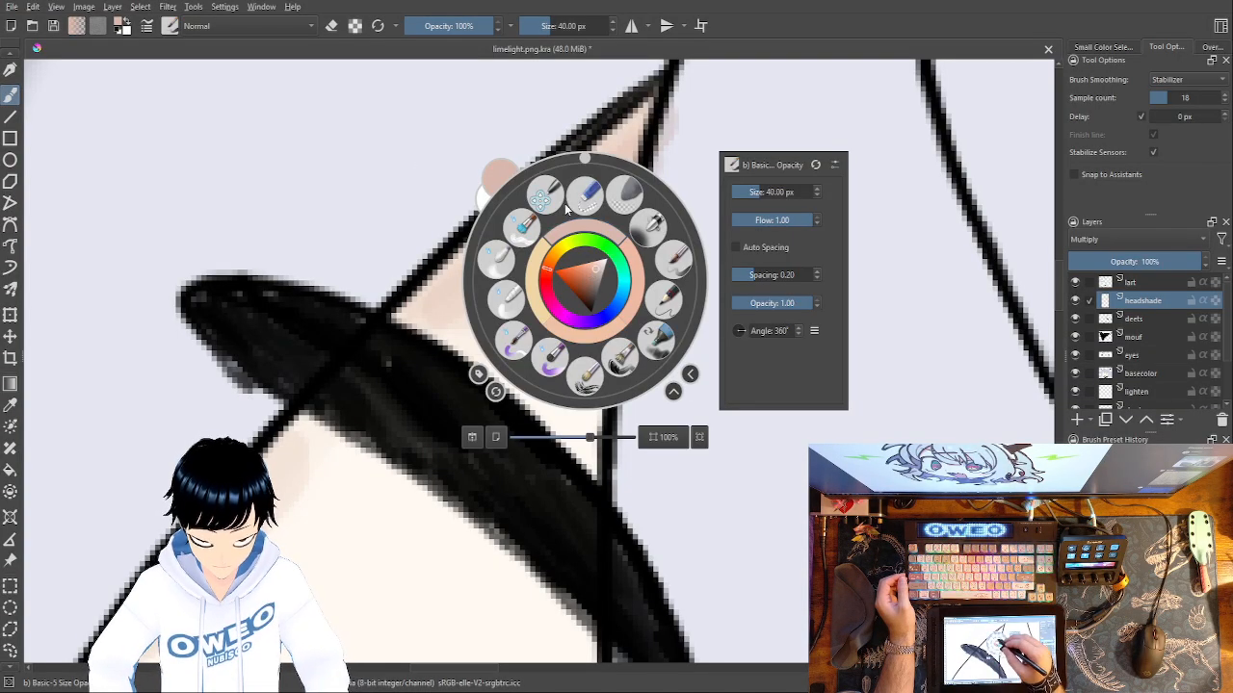
{"action": "left_click", "coordinate": [500, 251]}
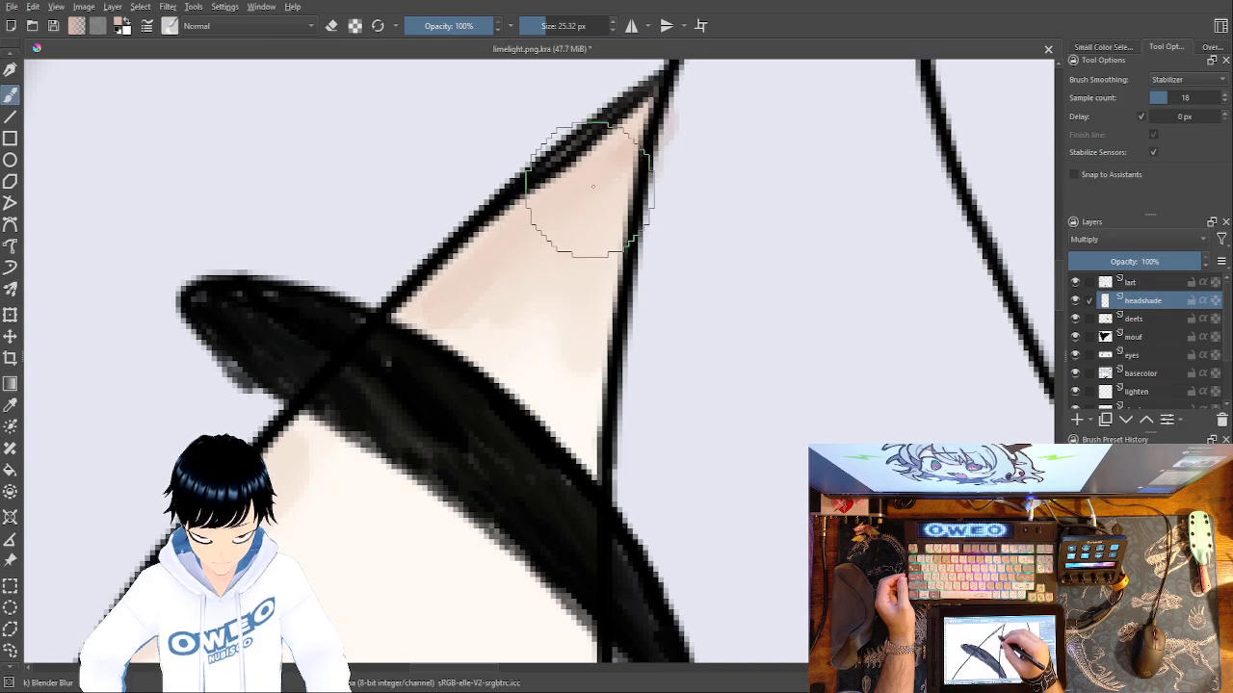
{"action": "mouse_move", "coordinate": [586, 221]}
{"action": "left_mouse_down"}
{"action": "mouse_move", "coordinate": [587, 253]}
{"action": "mouse_move", "coordinate": [479, 279]}
{"action": "mouse_move", "coordinate": [437, 314]}
{"action": "left_mouse_up"}
{"action": "left_click_drag", "start_coordinate": [716, 239], "coordinate": [953, 91]}
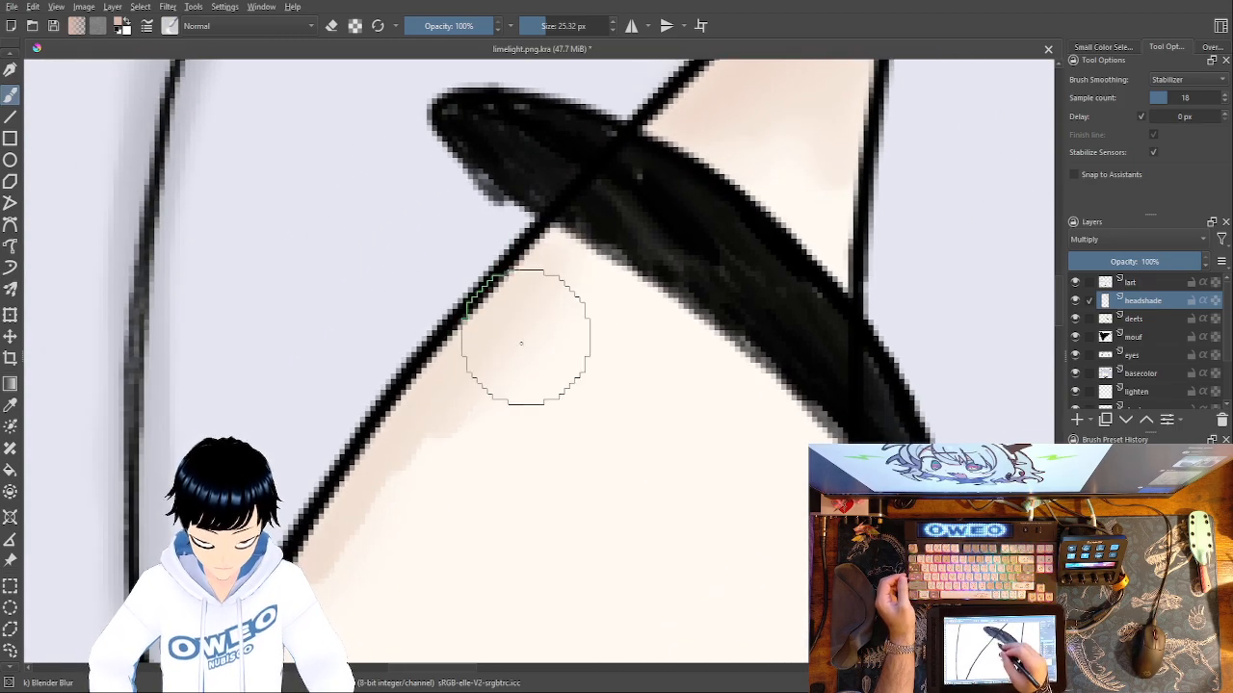
{"action": "left_click_drag", "start_coordinate": [427, 456], "coordinate": [351, 582]}
{"action": "left_click_drag", "start_coordinate": [573, 312], "coordinate": [712, 72]}
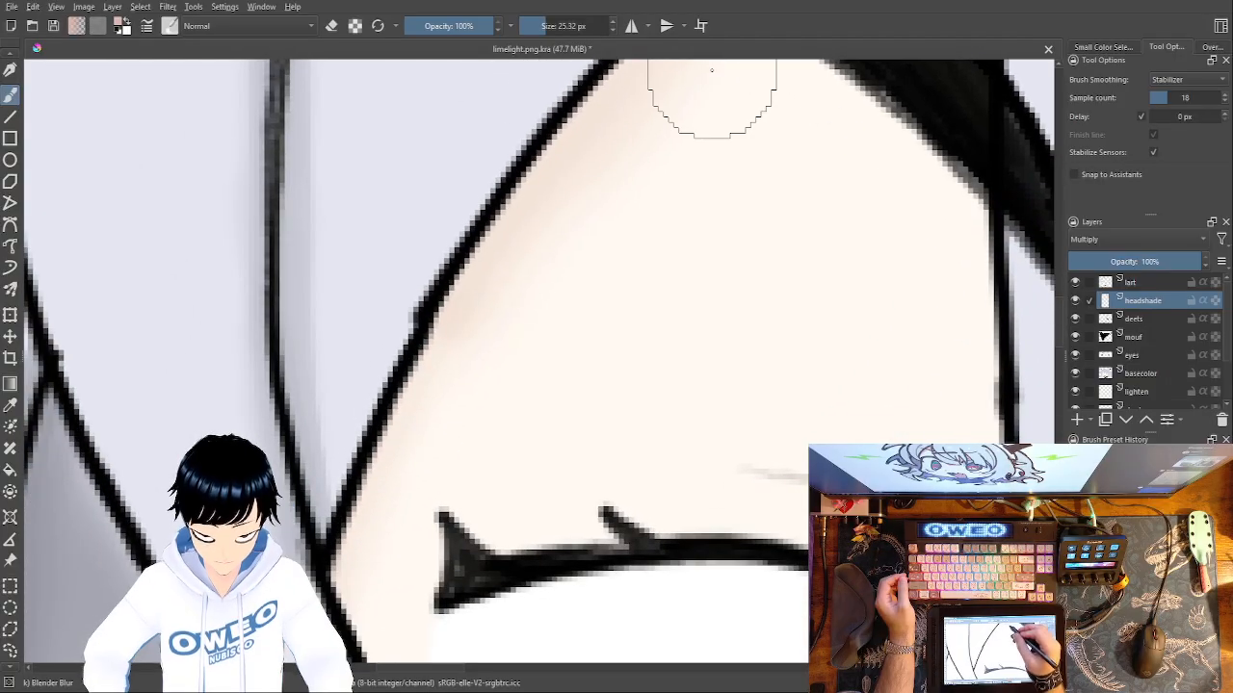
{"action": "left_click_drag", "start_coordinate": [511, 264], "coordinate": [457, 396]}
Darken the skin along the hair edge from the left eyebrow down to the upper eyelid with the Basic-5 Size Opacity brush at 40 px.
{"action": "right_click", "coordinate": [730, 366]}
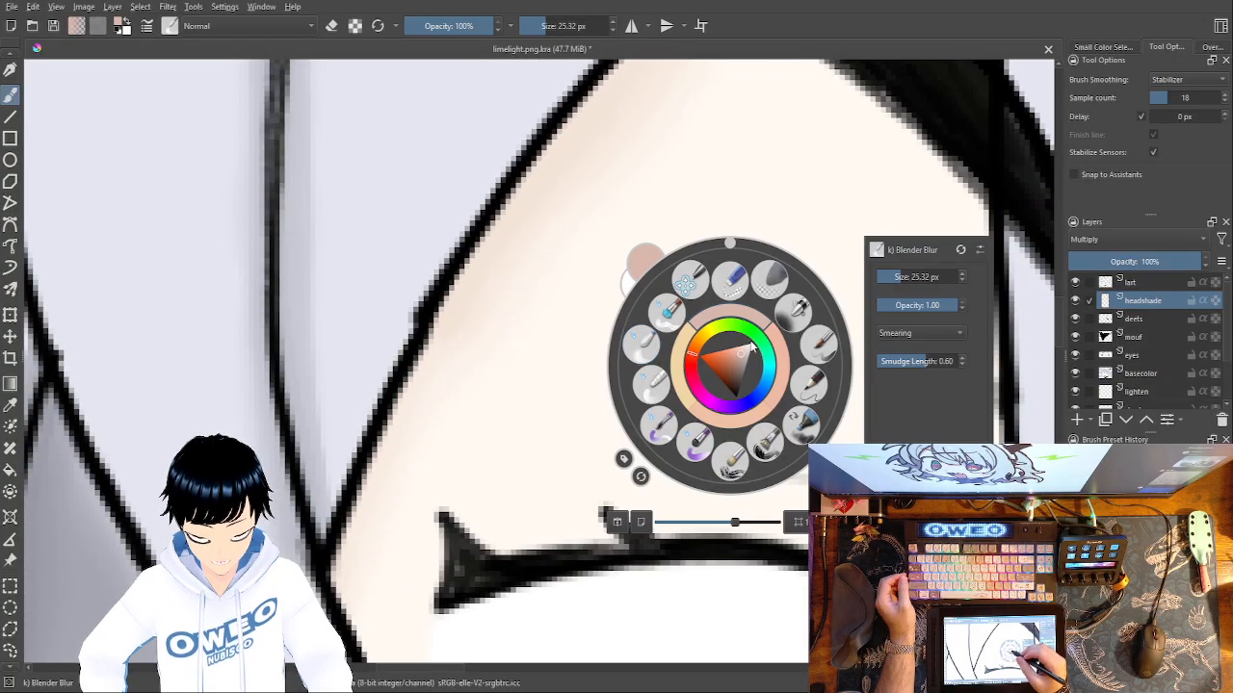
{"action": "left_click", "coordinate": [821, 347]}
{"action": "mouse_move", "coordinate": [430, 391]}
{"action": "left_mouse_down"}
{"action": "mouse_move", "coordinate": [361, 537]}
{"action": "mouse_move", "coordinate": [360, 565]}
{"action": "left_mouse_up"}
{"action": "left_click_drag", "start_coordinate": [531, 374], "coordinate": [479, 479]}
{"action": "mouse_move", "coordinate": [536, 267]}
{"action": "left_mouse_down"}
{"action": "mouse_move", "coordinate": [521, 276]}
{"action": "mouse_move", "coordinate": [635, 119]}
{"action": "mouse_move", "coordinate": [435, 363]}
{"action": "mouse_move", "coordinate": [448, 369]}
{"action": "left_mouse_up"}
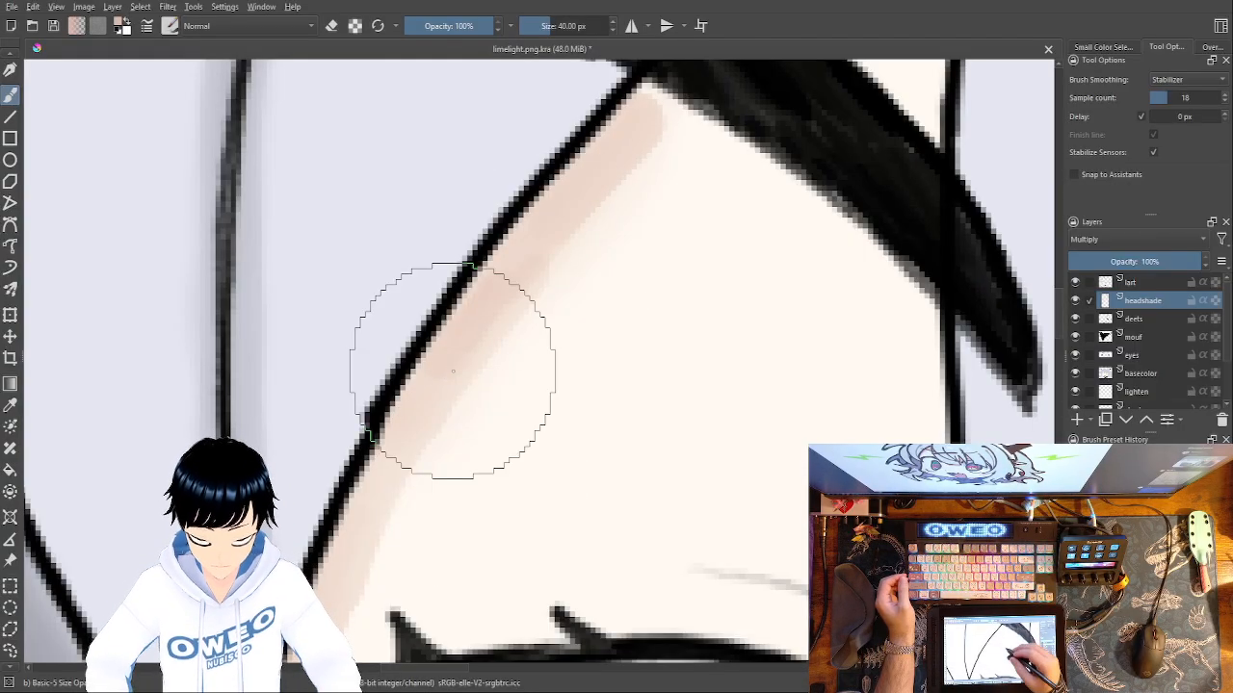
Blend the darker band between the left eyebrow and eyelid into the skin with the Blender Blur brush at 25.32 px.
{"action": "right_click", "coordinate": [664, 343]}
{"action": "left_click", "coordinate": [578, 326]}
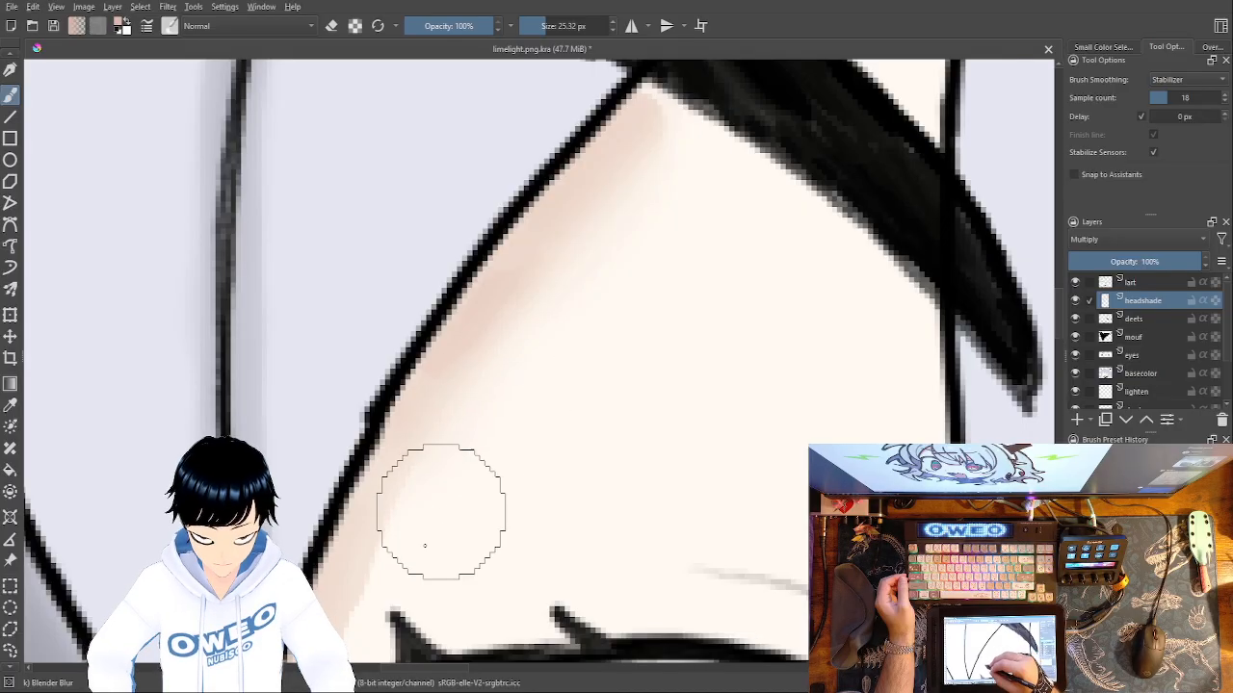
{"action": "left_click_drag", "start_coordinate": [576, 364], "coordinate": [712, 101]}
{"action": "mouse_move", "coordinate": [595, 197]}
{"action": "left_mouse_down"}
{"action": "mouse_move", "coordinate": [501, 359]}
{"action": "mouse_move", "coordinate": [473, 457]}
{"action": "left_mouse_up"}
Shade the skin beneath the central fringe between the eyes with the Basic-5 Size Opacity brush at 40 px.
{"action": "left_click_drag", "start_coordinate": [686, 411], "coordinate": [283, 350]}
{"action": "mouse_move", "coordinate": [599, 347]}
{"action": "left_mouse_down"}
{"action": "mouse_move", "coordinate": [411, 387]}
{"action": "mouse_move", "coordinate": [232, 374]}
{"action": "left_mouse_up"}
{"action": "left_click_drag", "start_coordinate": [460, 391], "coordinate": [356, 289]}
{"action": "mouse_move", "coordinate": [616, 523]}
{"action": "left_mouse_down"}
{"action": "mouse_move", "coordinate": [430, 182]}
{"action": "mouse_move", "coordinate": [447, 129]}
{"action": "left_mouse_up"}
{"action": "right_click", "coordinate": [556, 432]}
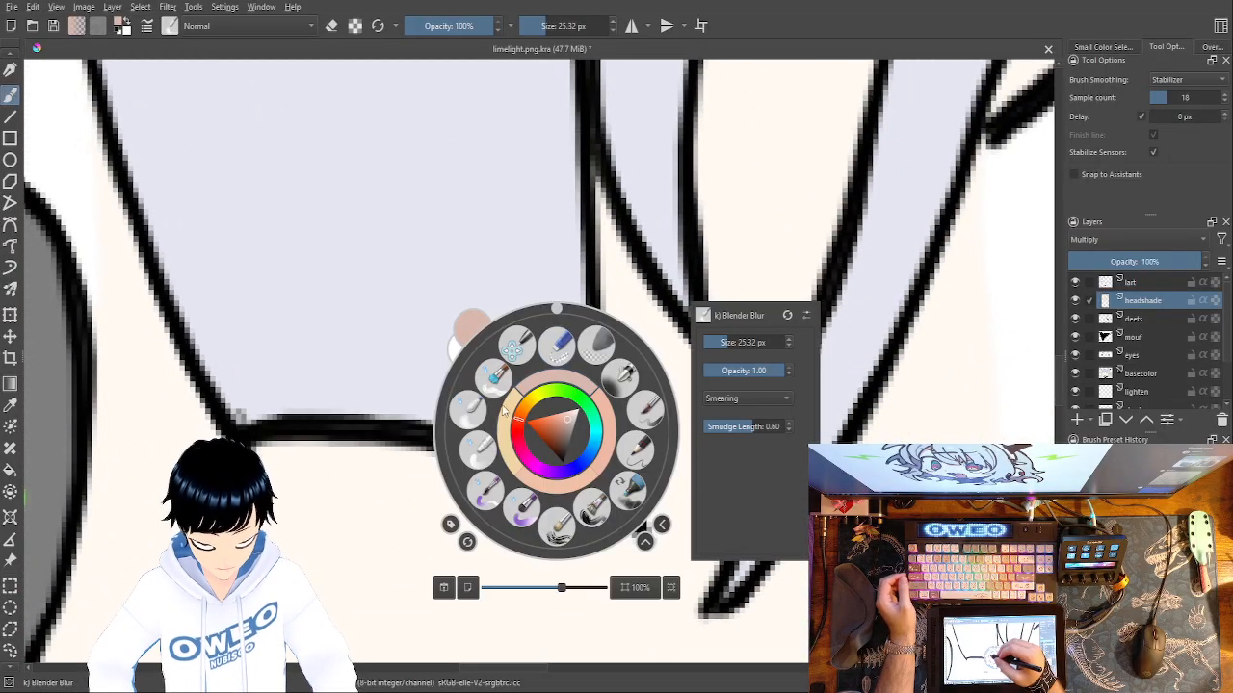
{"action": "left_click", "coordinate": [644, 410]}
{"action": "mouse_move", "coordinate": [621, 554]}
{"action": "left_mouse_down"}
{"action": "mouse_move", "coordinate": [596, 517]}
{"action": "mouse_move", "coordinate": [616, 546]}
{"action": "mouse_move", "coordinate": [549, 498]}
{"action": "mouse_move", "coordinate": [501, 482]}
{"action": "mouse_move", "coordinate": [282, 459]}
{"action": "mouse_move", "coordinate": [653, 566]}
{"action": "mouse_move", "coordinate": [644, 578]}
{"action": "mouse_move", "coordinate": [612, 540]}
{"action": "mouse_move", "coordinate": [518, 492]}
{"action": "mouse_move", "coordinate": [417, 464]}
{"action": "mouse_move", "coordinate": [269, 458]}
{"action": "mouse_move", "coordinate": [259, 479]}
{"action": "mouse_move", "coordinate": [440, 517]}
{"action": "mouse_move", "coordinate": [630, 593]}
{"action": "mouse_move", "coordinate": [366, 485]}
{"action": "left_mouse_up"}
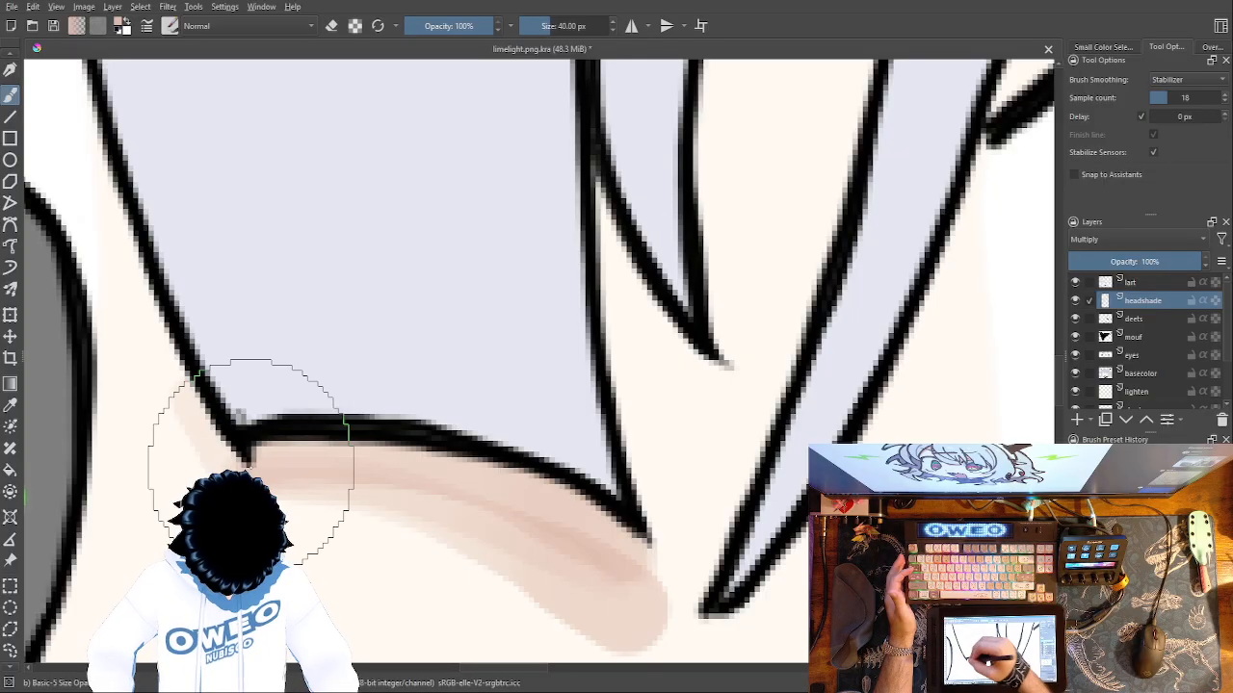
Shade the skin around the fringe tips and fill the narrow gap between the central hair strands up to its point.
{"action": "mouse_move", "coordinate": [638, 358]}
{"action": "left_mouse_down"}
{"action": "mouse_move", "coordinate": [606, 214]}
{"action": "mouse_move", "coordinate": [656, 550]}
{"action": "mouse_move", "coordinate": [627, 349]}
{"action": "left_mouse_up"}
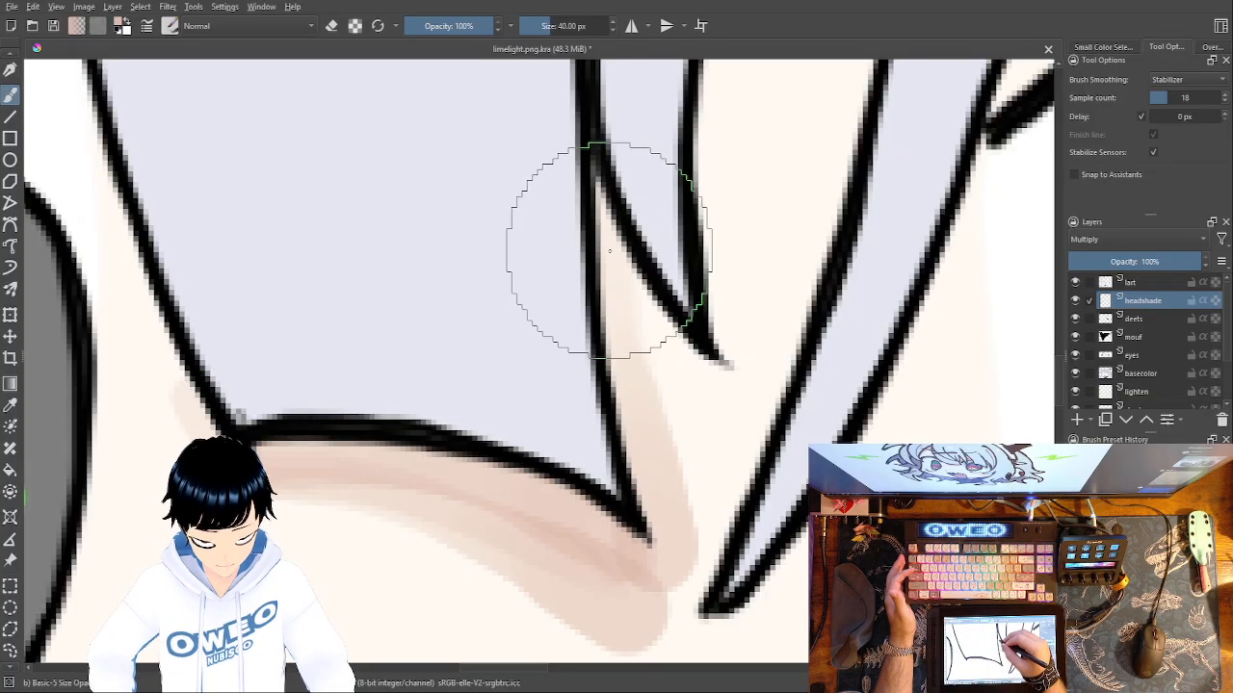
{"action": "mouse_move", "coordinate": [621, 289]}
{"action": "left_mouse_down"}
{"action": "mouse_move", "coordinate": [667, 480]}
{"action": "mouse_move", "coordinate": [633, 310]}
{"action": "mouse_move", "coordinate": [694, 377]}
{"action": "mouse_move", "coordinate": [723, 384]}
{"action": "mouse_move", "coordinate": [670, 355]}
{"action": "mouse_move", "coordinate": [635, 314]}
{"action": "mouse_move", "coordinate": [711, 382]}
{"action": "mouse_move", "coordinate": [716, 112]}
{"action": "left_mouse_up"}
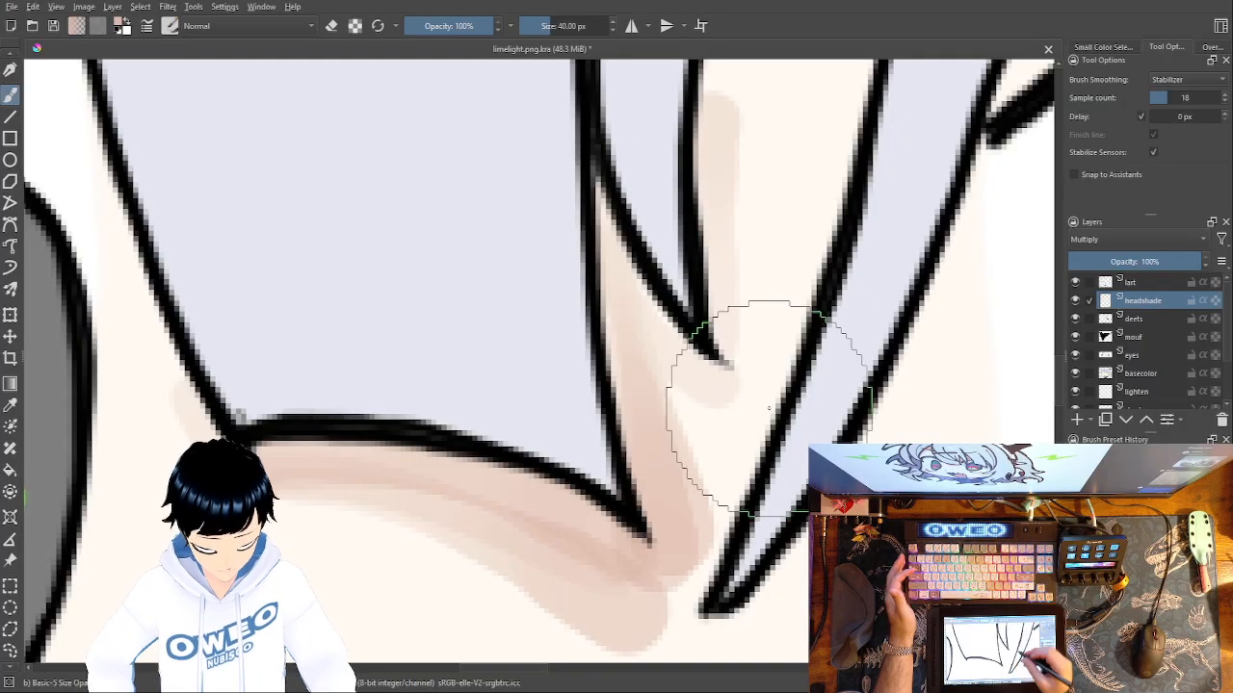
{"action": "left_click_drag", "start_coordinate": [747, 429], "coordinate": [611, 634]}
{"action": "mouse_move", "coordinate": [611, 325]}
{"action": "left_mouse_down"}
{"action": "mouse_move", "coordinate": [596, 251]}
{"action": "mouse_move", "coordinate": [605, 196]}
{"action": "mouse_move", "coordinate": [566, 353]}
{"action": "mouse_move", "coordinate": [595, 154]}
{"action": "mouse_move", "coordinate": [566, 329]}
{"action": "mouse_move", "coordinate": [597, 170]}
{"action": "mouse_move", "coordinate": [659, 254]}
{"action": "mouse_move", "coordinate": [630, 382]}
{"action": "mouse_move", "coordinate": [593, 427]}
{"action": "mouse_move", "coordinate": [557, 393]}
{"action": "mouse_move", "coordinate": [666, 483]}
{"action": "mouse_move", "coordinate": [660, 433]}
{"action": "mouse_move", "coordinate": [648, 539]}
{"action": "mouse_move", "coordinate": [689, 169]}
{"action": "mouse_move", "coordinate": [680, 401]}
{"action": "mouse_move", "coordinate": [694, 248]}
{"action": "mouse_move", "coordinate": [683, 106]}
{"action": "mouse_move", "coordinate": [573, 224]}
{"action": "mouse_move", "coordinate": [581, 309]}
{"action": "mouse_move", "coordinate": [622, 398]}
{"action": "mouse_move", "coordinate": [632, 173]}
{"action": "mouse_move", "coordinate": [636, 388]}
{"action": "mouse_move", "coordinate": [658, 153]}
{"action": "left_mouse_up"}
{"action": "mouse_move", "coordinate": [662, 377]}
{"action": "left_mouse_down"}
{"action": "mouse_move", "coordinate": [630, 585]}
{"action": "mouse_move", "coordinate": [652, 253]}
{"action": "mouse_move", "coordinate": [657, 324]}
{"action": "mouse_move", "coordinate": [614, 237]}
{"action": "mouse_move", "coordinate": [607, 281]}
{"action": "mouse_move", "coordinate": [638, 219]}
{"action": "mouse_move", "coordinate": [636, 534]}
{"action": "left_mouse_up"}
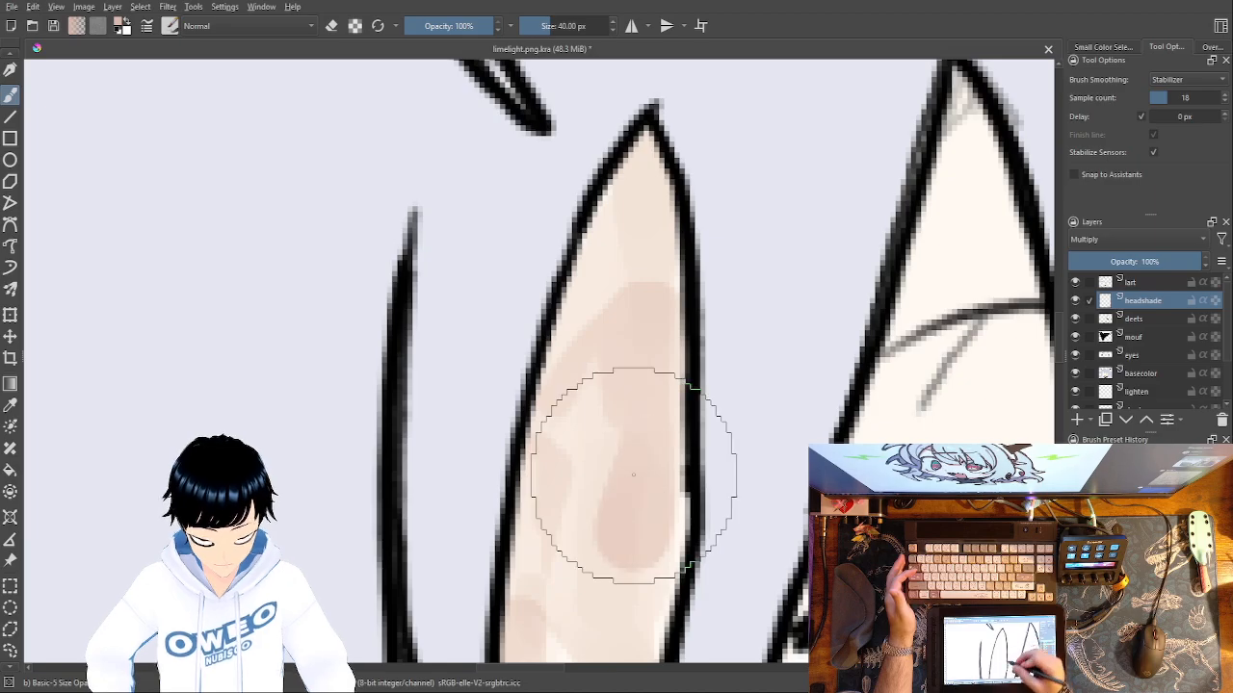
{"action": "left_click_drag", "start_coordinate": [663, 197], "coordinate": [683, 41]}
{"action": "mouse_move", "coordinate": [646, 453]}
{"action": "left_mouse_down"}
{"action": "mouse_move", "coordinate": [707, 124]}
{"action": "mouse_move", "coordinate": [638, 295]}
{"action": "mouse_move", "coordinate": [633, 217]}
{"action": "mouse_move", "coordinate": [647, 382]}
{"action": "mouse_move", "coordinate": [611, 468]}
{"action": "mouse_move", "coordinate": [620, 434]}
{"action": "mouse_move", "coordinate": [564, 424]}
{"action": "mouse_move", "coordinate": [565, 591]}
{"action": "mouse_move", "coordinate": [579, 559]}
{"action": "left_mouse_up"}
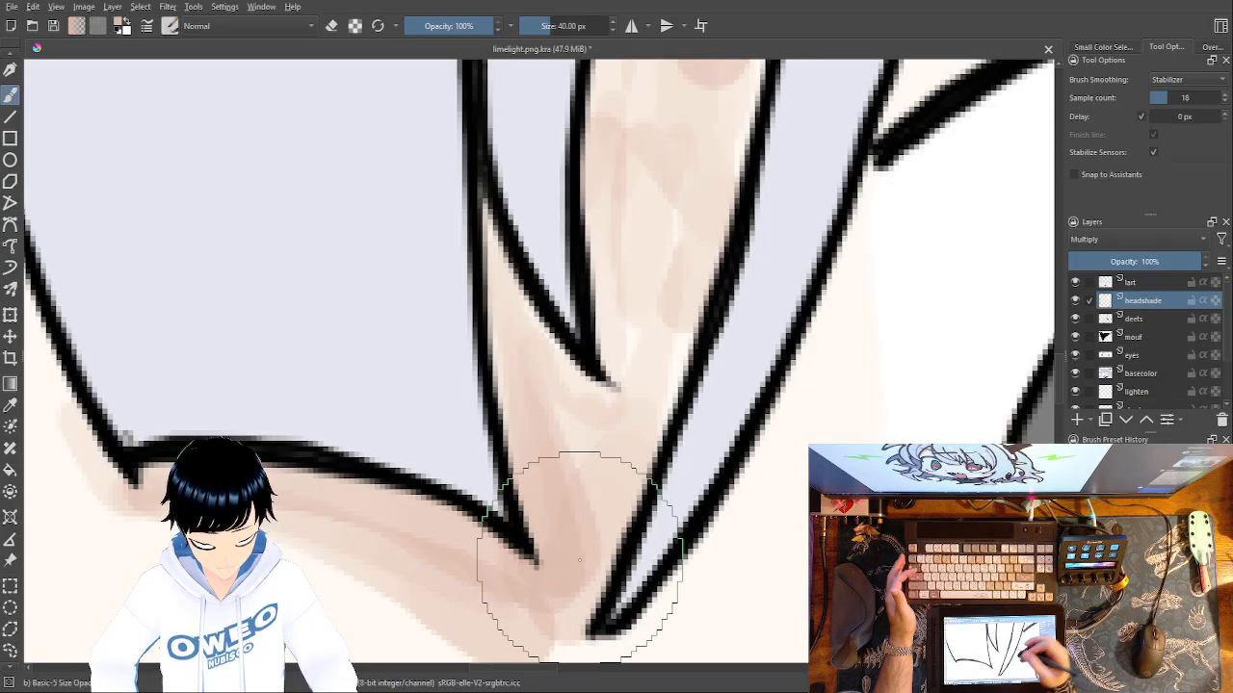
Smooth the shading under the central fringe and inside the narrow hair gap with the Blender Blur brush at 25.32 px.
{"action": "right_click", "coordinate": [672, 368]}
{"action": "left_click", "coordinate": [590, 346]}
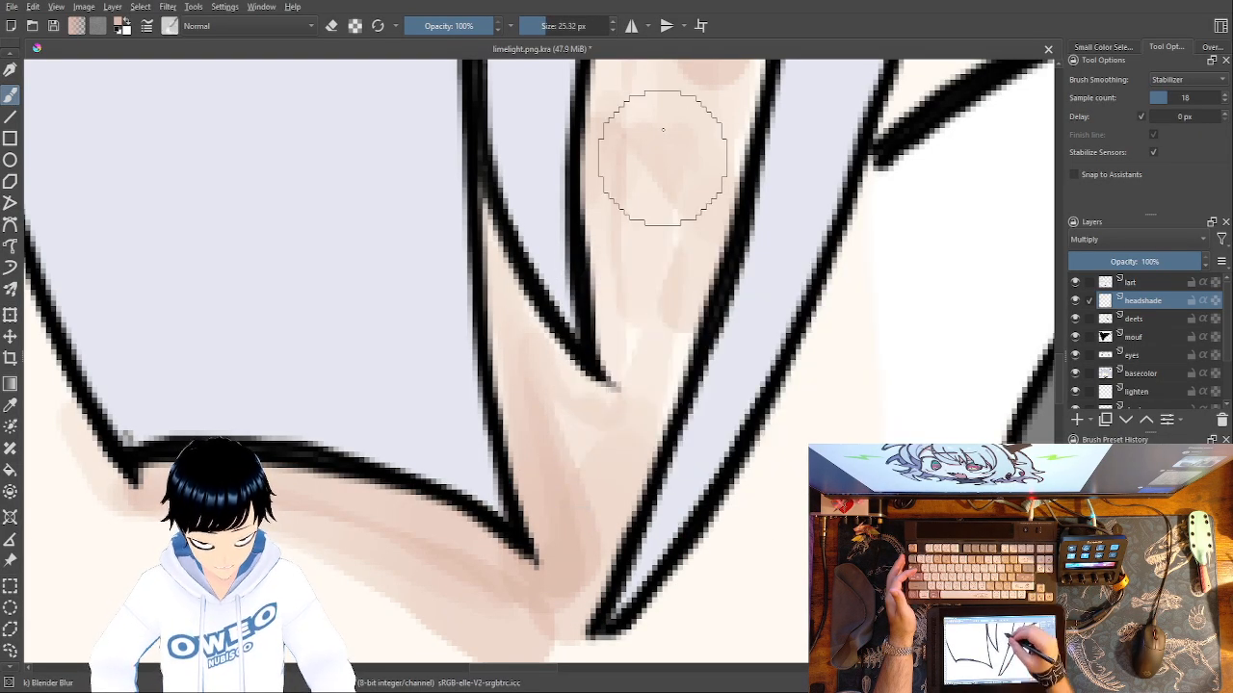
{"action": "mouse_move", "coordinate": [640, 370]}
{"action": "left_mouse_down"}
{"action": "mouse_move", "coordinate": [568, 502]}
{"action": "mouse_move", "coordinate": [554, 590]}
{"action": "mouse_move", "coordinate": [515, 593]}
{"action": "mouse_move", "coordinate": [253, 496]}
{"action": "mouse_move", "coordinate": [184, 508]}
{"action": "left_mouse_up"}
{"action": "left_click_drag", "start_coordinate": [581, 458], "coordinate": [569, 526]}
{"action": "mouse_move", "coordinate": [523, 469]}
{"action": "left_mouse_down"}
{"action": "mouse_move", "coordinate": [517, 441]}
{"action": "mouse_move", "coordinate": [559, 480]}
{"action": "mouse_move", "coordinate": [514, 409]}
{"action": "mouse_move", "coordinate": [515, 344]}
{"action": "left_mouse_up"}
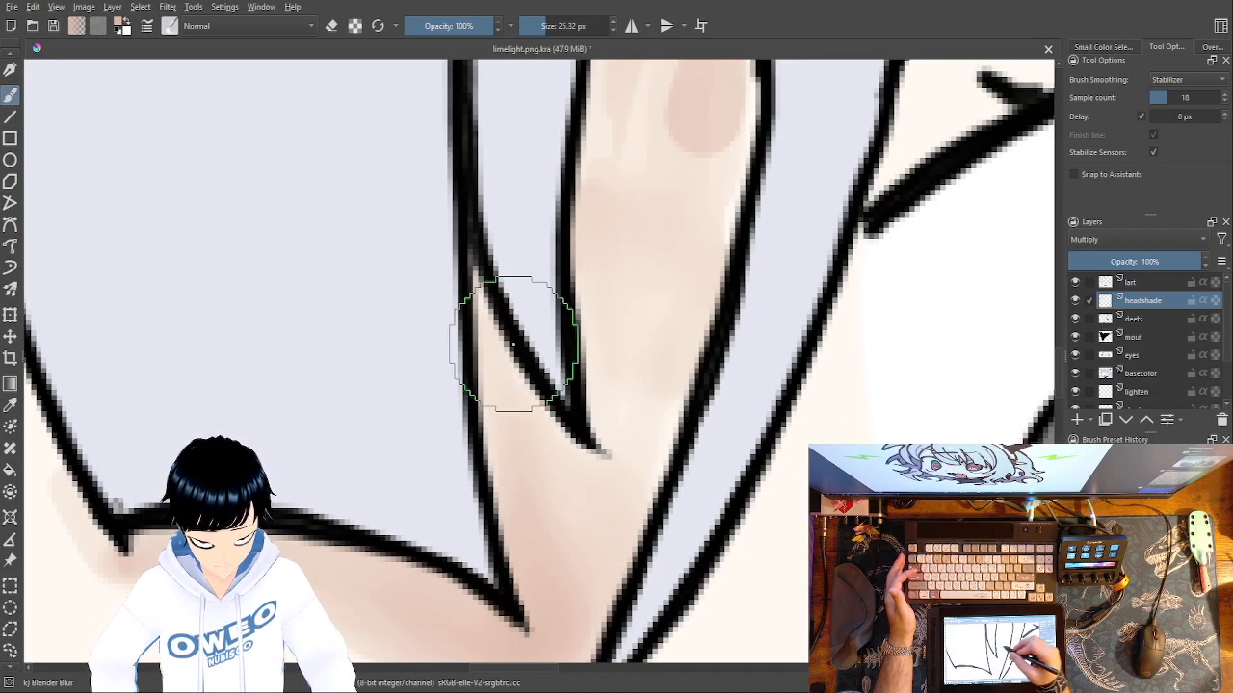
{"action": "left_click_drag", "start_coordinate": [672, 399], "coordinate": [644, 622]}
{"action": "mouse_move", "coordinate": [594, 472]}
{"action": "left_mouse_down"}
{"action": "mouse_move", "coordinate": [584, 412]}
{"action": "mouse_move", "coordinate": [641, 343]}
{"action": "mouse_move", "coordinate": [647, 229]}
{"action": "mouse_move", "coordinate": [664, 289]}
{"action": "mouse_move", "coordinate": [667, 119]}
{"action": "mouse_move", "coordinate": [610, 564]}
{"action": "mouse_move", "coordinate": [581, 418]}
{"action": "mouse_move", "coordinate": [619, 353]}
{"action": "mouse_move", "coordinate": [633, 189]}
{"action": "mouse_move", "coordinate": [605, 356]}
{"action": "mouse_move", "coordinate": [619, 330]}
{"action": "mouse_move", "coordinate": [616, 537]}
{"action": "mouse_move", "coordinate": [593, 622]}
{"action": "left_mouse_up"}
{"action": "left_click_drag", "start_coordinate": [657, 460], "coordinate": [692, 135]}
{"action": "mouse_move", "coordinate": [676, 185]}
{"action": "left_mouse_down"}
{"action": "mouse_move", "coordinate": [682, 247]}
{"action": "mouse_move", "coordinate": [659, 360]}
{"action": "left_mouse_up"}
{"action": "left_click_drag", "start_coordinate": [685, 450], "coordinate": [412, 429]}
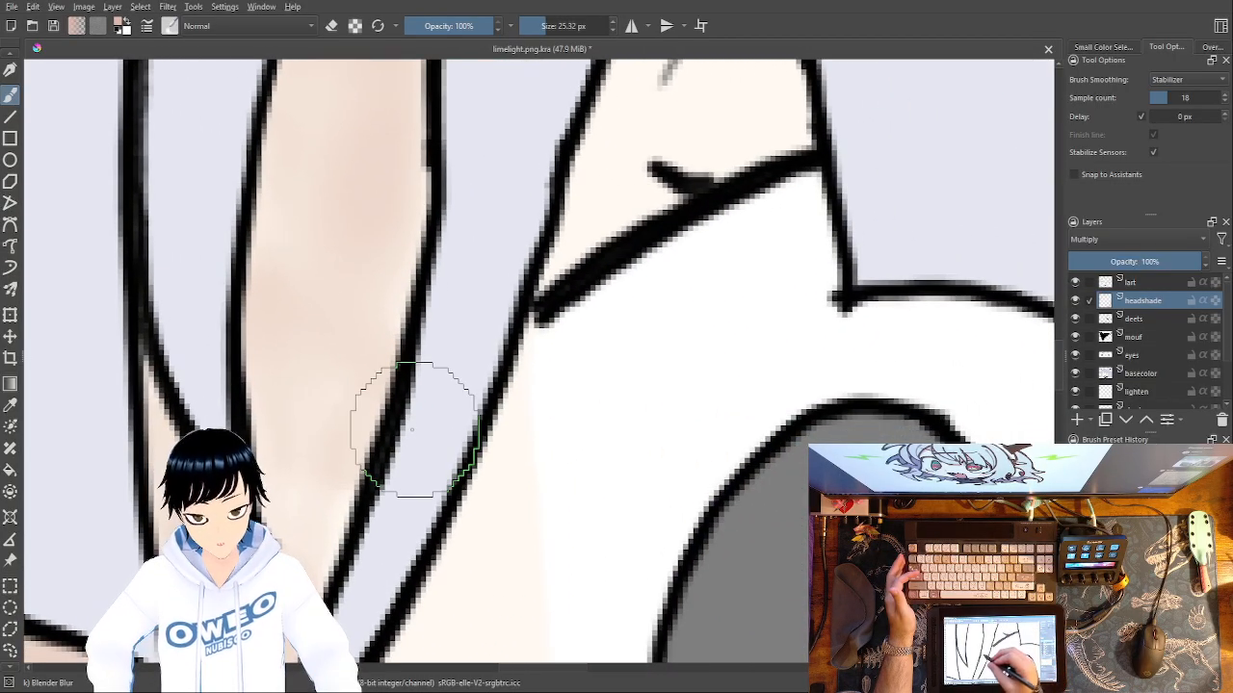
Switch to the Basic-5 Size Opacity brush at 40 px for the area around the right eye.
{"action": "right_click", "coordinate": [701, 337]}
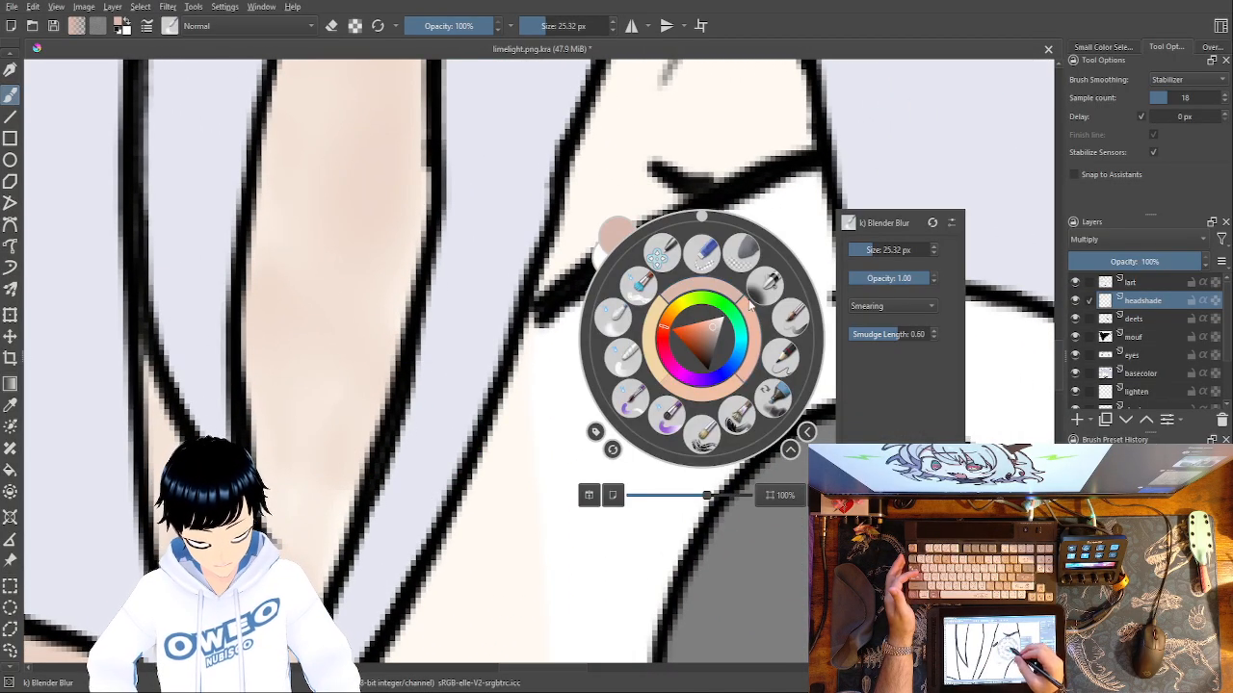
{"action": "left_click", "coordinate": [790, 324]}
{"action": "left_click_drag", "start_coordinate": [686, 406], "coordinate": [468, 270]}
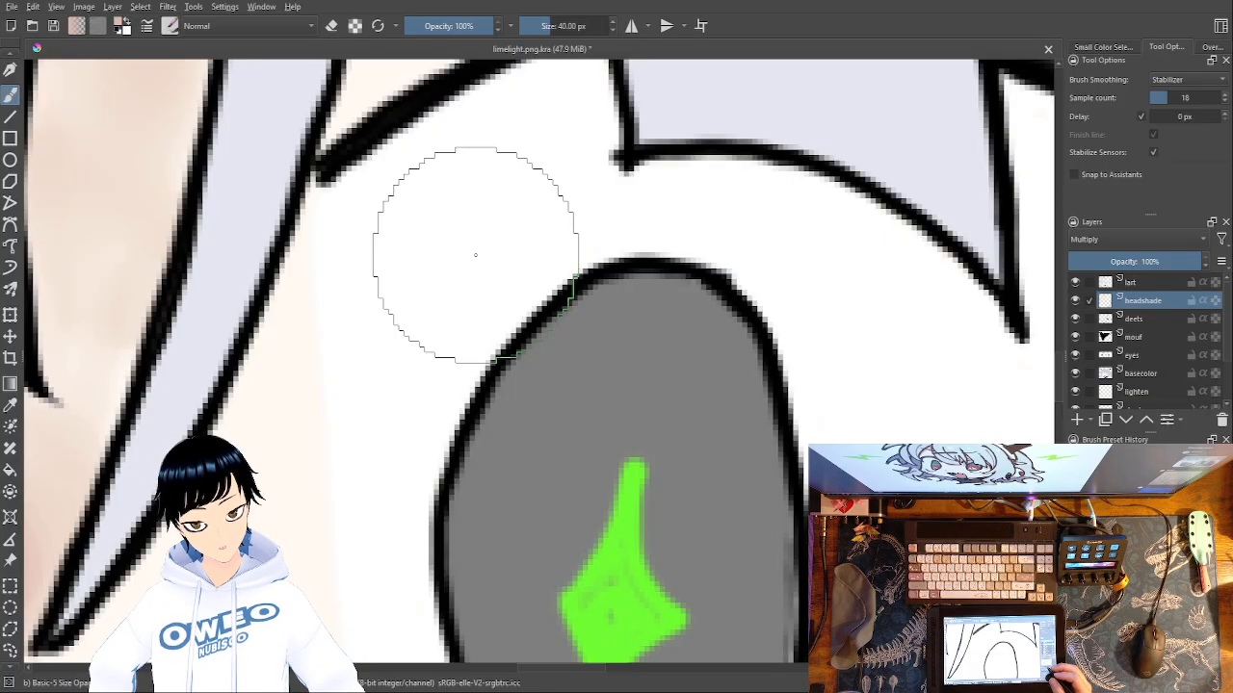
Examine the face shading around both eyes and across the whole character.
{"action": "key", "text": "ctrl+minus"}
{"action": "key", "text": "ctrl+minus"}
{"action": "key", "text": "ctrl+minus"}
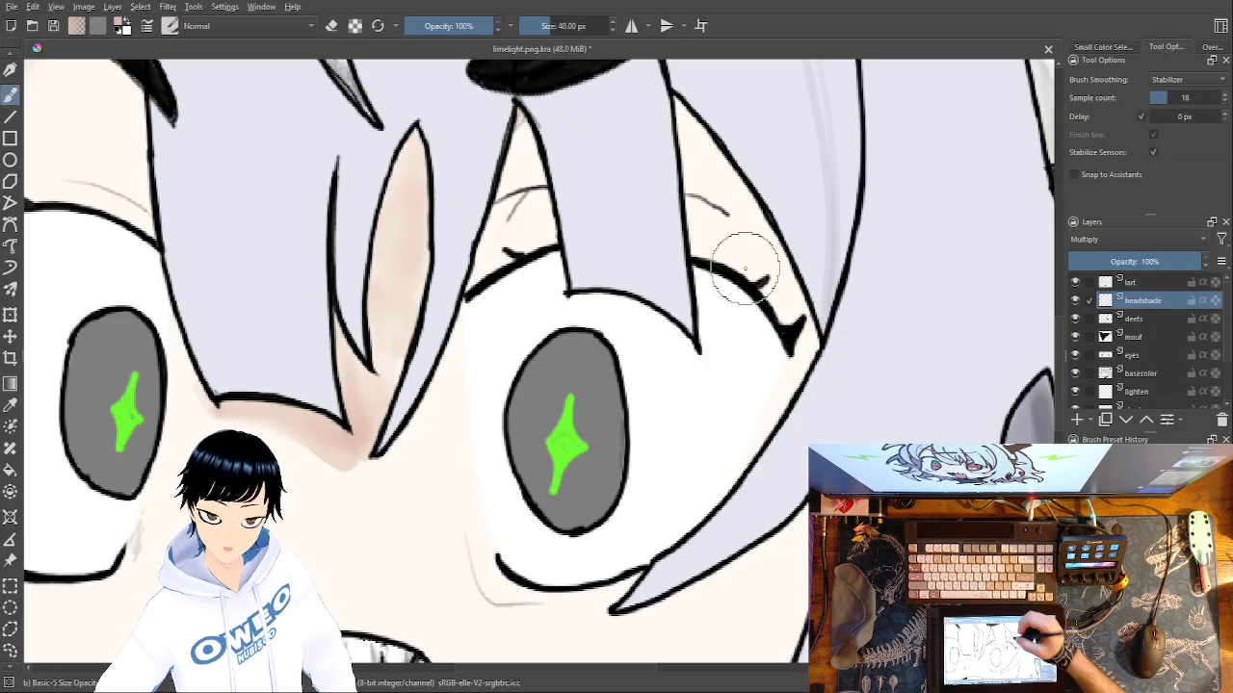
{"action": "left_click_drag", "start_coordinate": [536, 400], "coordinate": [935, 590]}
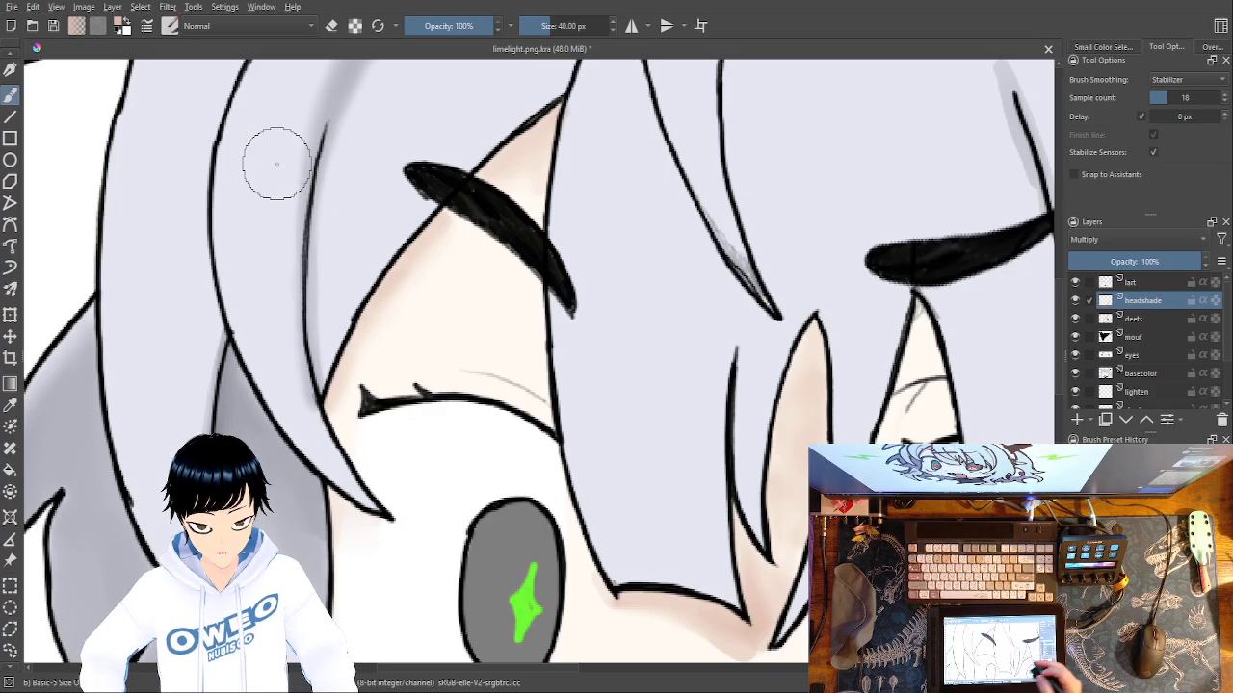
{"action": "key", "text": "ctrl+minus"}
{"action": "key", "text": "ctrl+minus"}
{"action": "key", "text": "ctrl+minus"}
{"action": "key", "text": "ctrl+minus"}
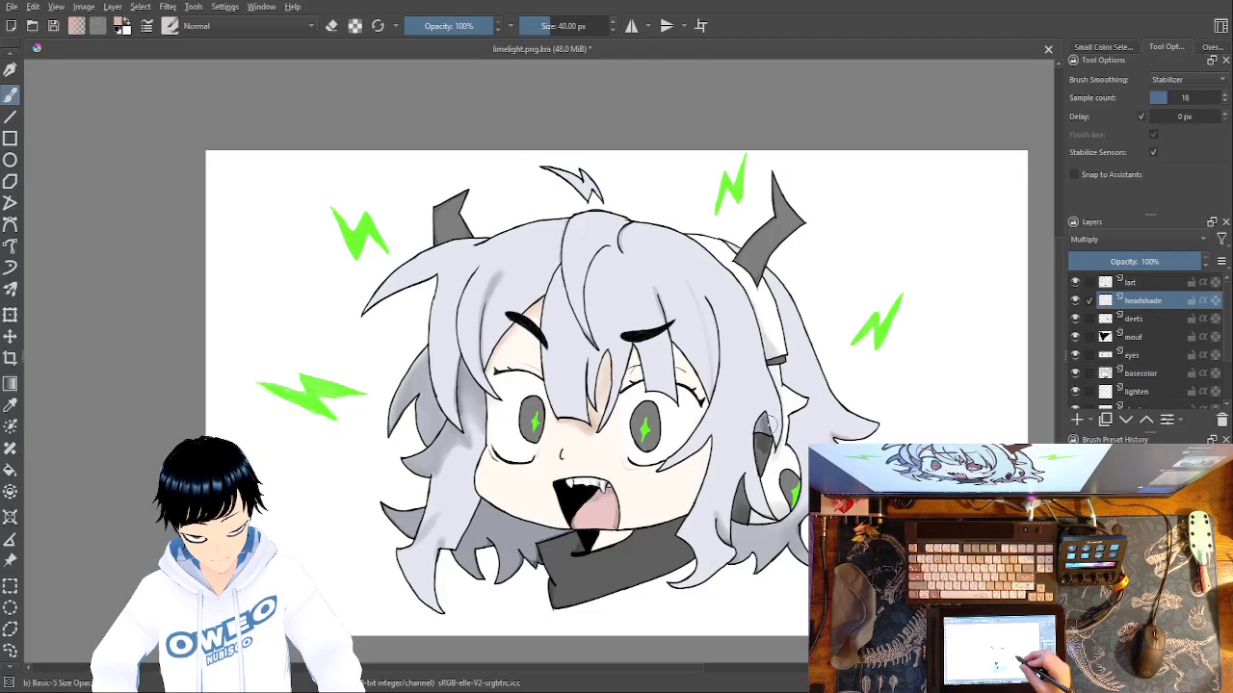
{"action": "left_click_drag", "start_coordinate": [770, 421], "coordinate": [732, 462]}
{"action": "key", "text": "ctrl+plus"}
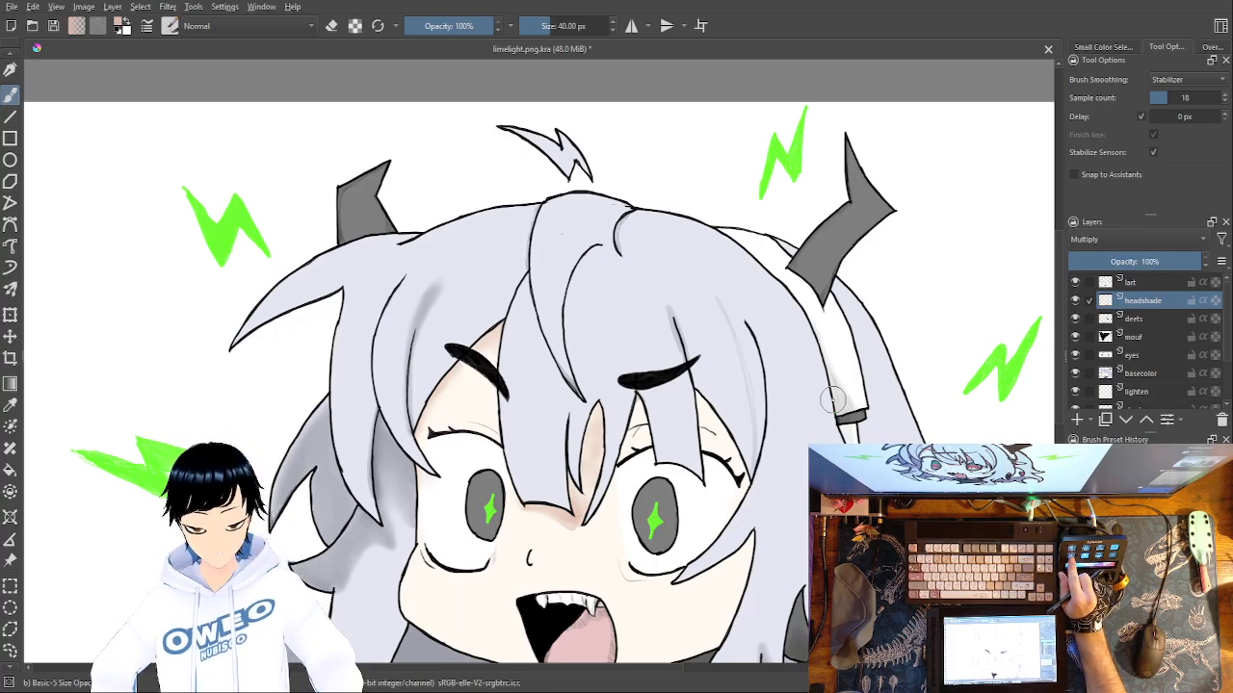
{"action": "mouse_move", "coordinate": [833, 400]}
{"action": "left_mouse_down"}
{"action": "mouse_move", "coordinate": [674, 251]}
{"action": "mouse_move", "coordinate": [559, 205]}
{"action": "left_mouse_up"}
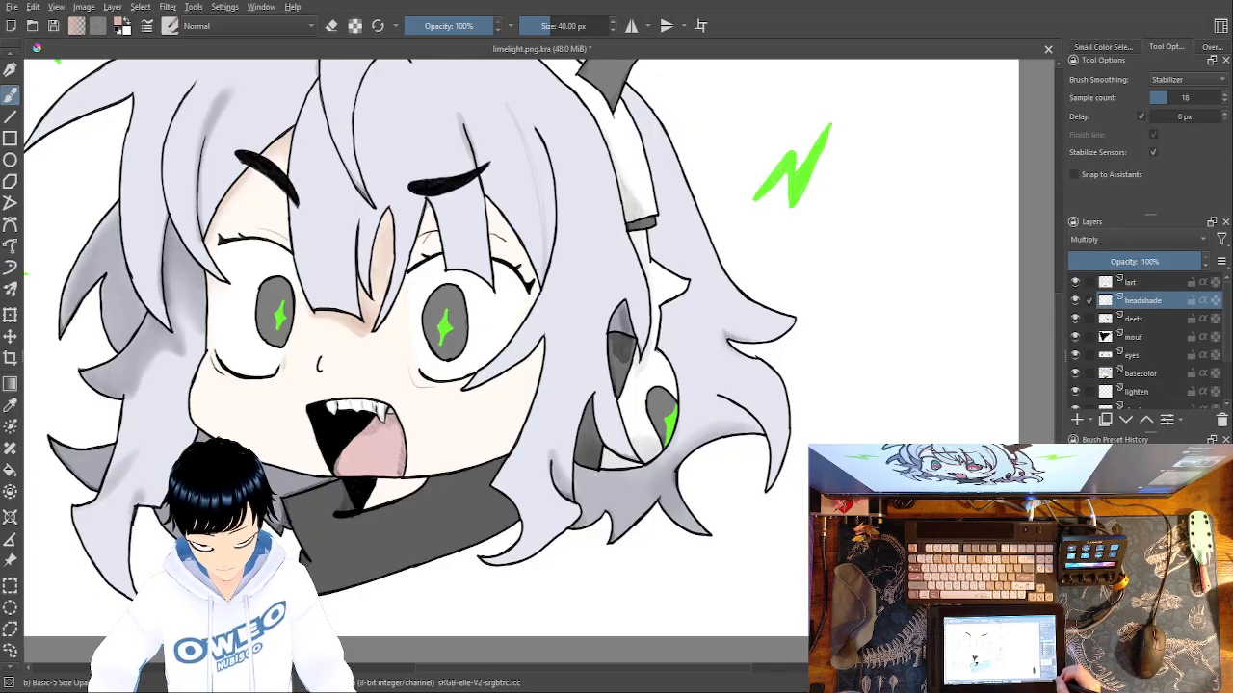
Try shading the skin gap under the right eyebrow and the upper inner white of the right eye.
{"action": "key", "text": "ctrl+plus"}
{"action": "key", "text": "ctrl+plus"}
{"action": "key", "text": "ctrl+plus"}
{"action": "left_click_drag", "start_coordinate": [561, 442], "coordinate": [823, 663]}
{"action": "mouse_move", "coordinate": [507, 182]}
{"action": "left_mouse_down"}
{"action": "mouse_move", "coordinate": [498, 221]}
{"action": "mouse_move", "coordinate": [521, 252]}
{"action": "mouse_move", "coordinate": [522, 228]}
{"action": "mouse_move", "coordinate": [508, 226]}
{"action": "mouse_move", "coordinate": [485, 281]}
{"action": "mouse_move", "coordinate": [498, 289]}
{"action": "left_mouse_up"}
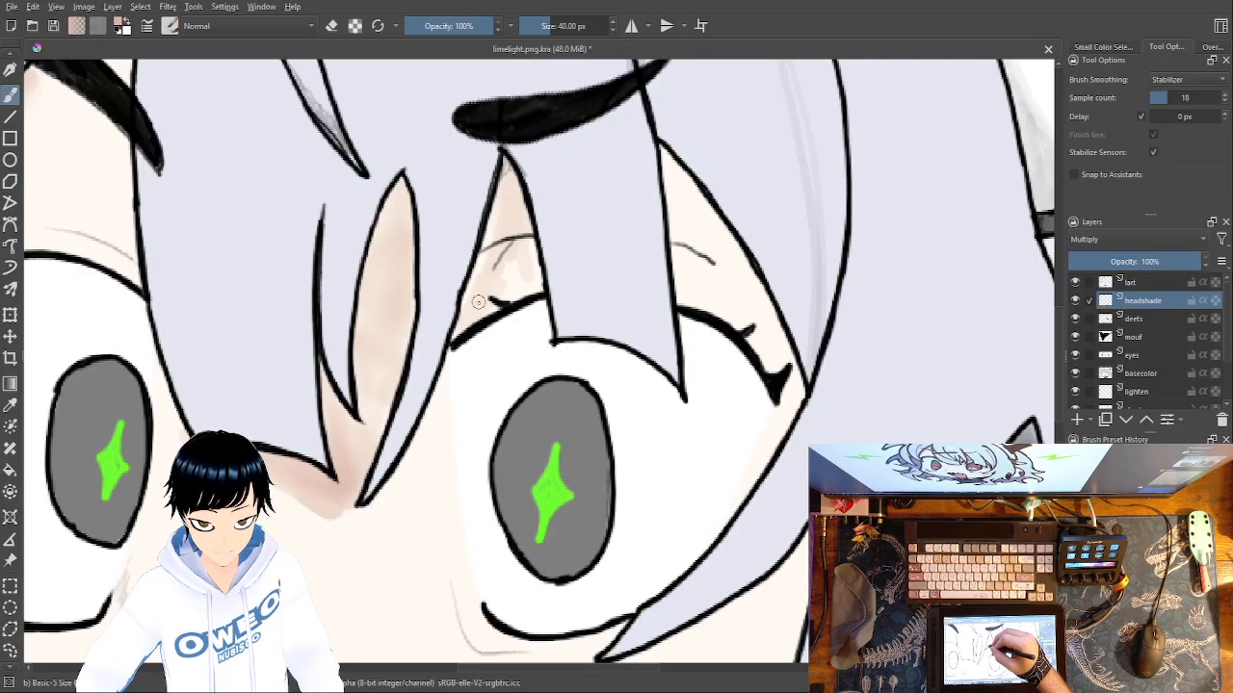
{"action": "mouse_move", "coordinate": [499, 356]}
{"action": "left_mouse_down"}
{"action": "mouse_move", "coordinate": [469, 391]}
{"action": "mouse_move", "coordinate": [440, 401]}
{"action": "mouse_move", "coordinate": [481, 347]}
{"action": "left_mouse_up"}
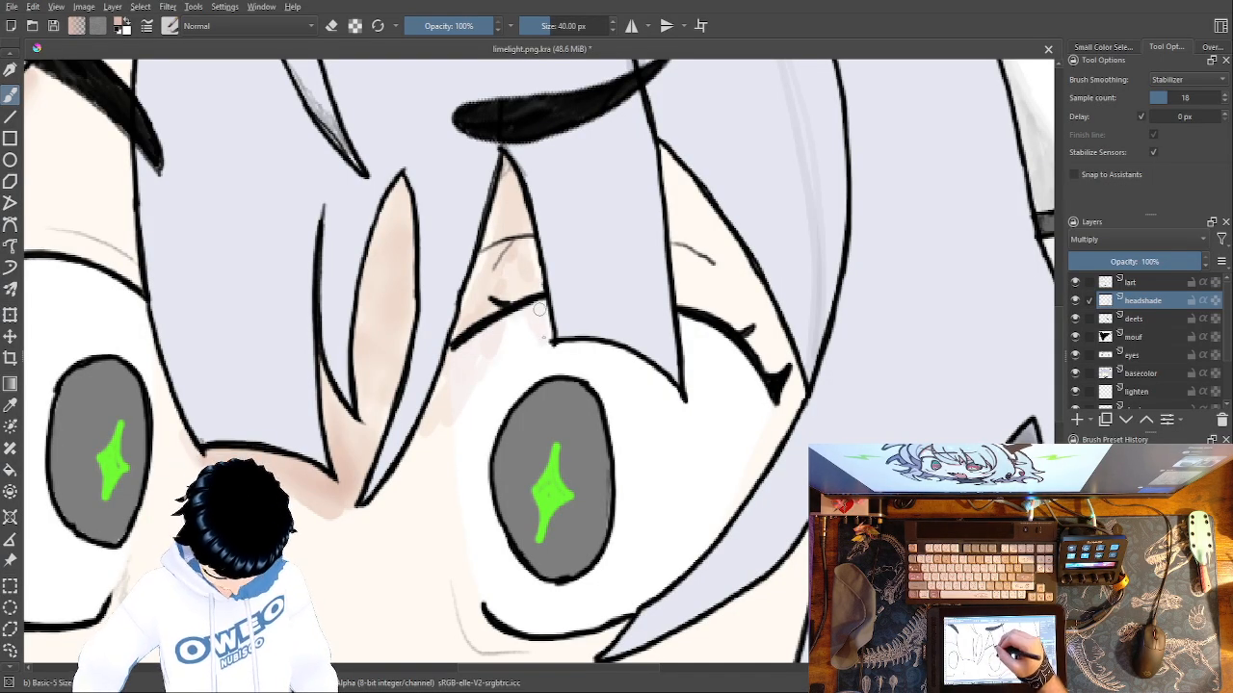
{"action": "mouse_move", "coordinate": [535, 340]}
{"action": "left_mouse_down"}
{"action": "mouse_move", "coordinate": [514, 311]}
{"action": "mouse_move", "coordinate": [481, 379]}
{"action": "left_mouse_up"}
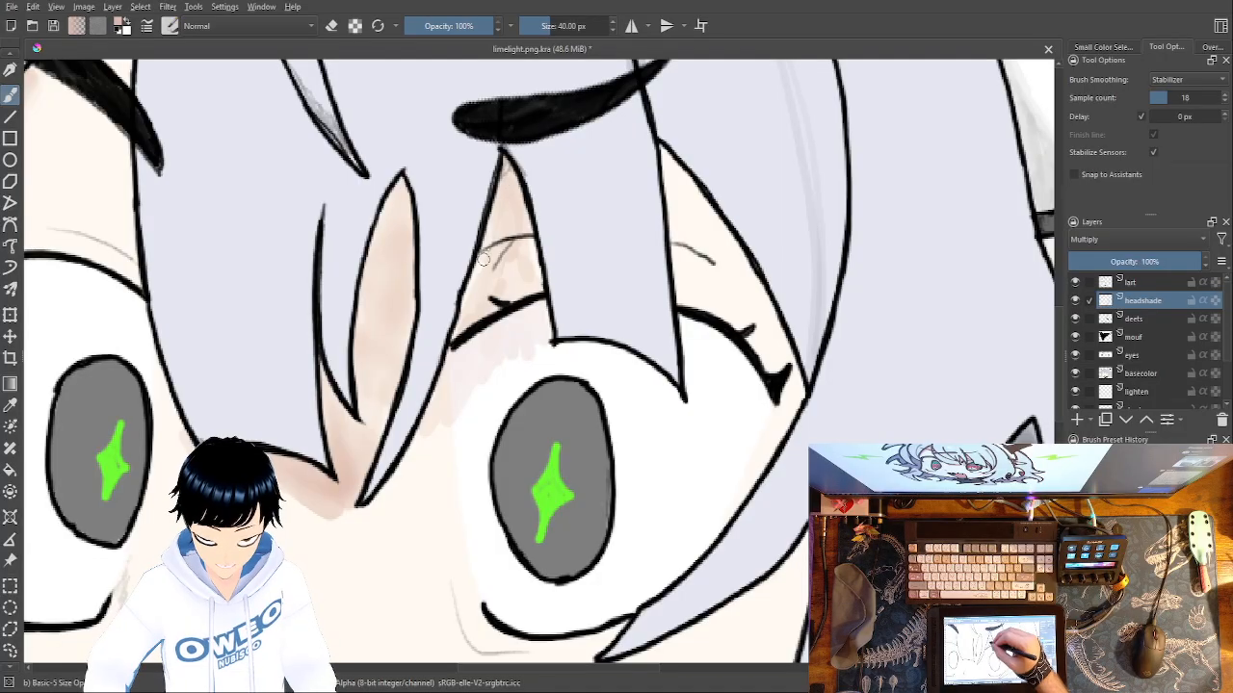
Blend the shading above and inside the right eye with the Blender Blur brush at 25.32 px.
{"action": "right_click", "coordinate": [589, 265]}
{"action": "left_click", "coordinate": [503, 245]}
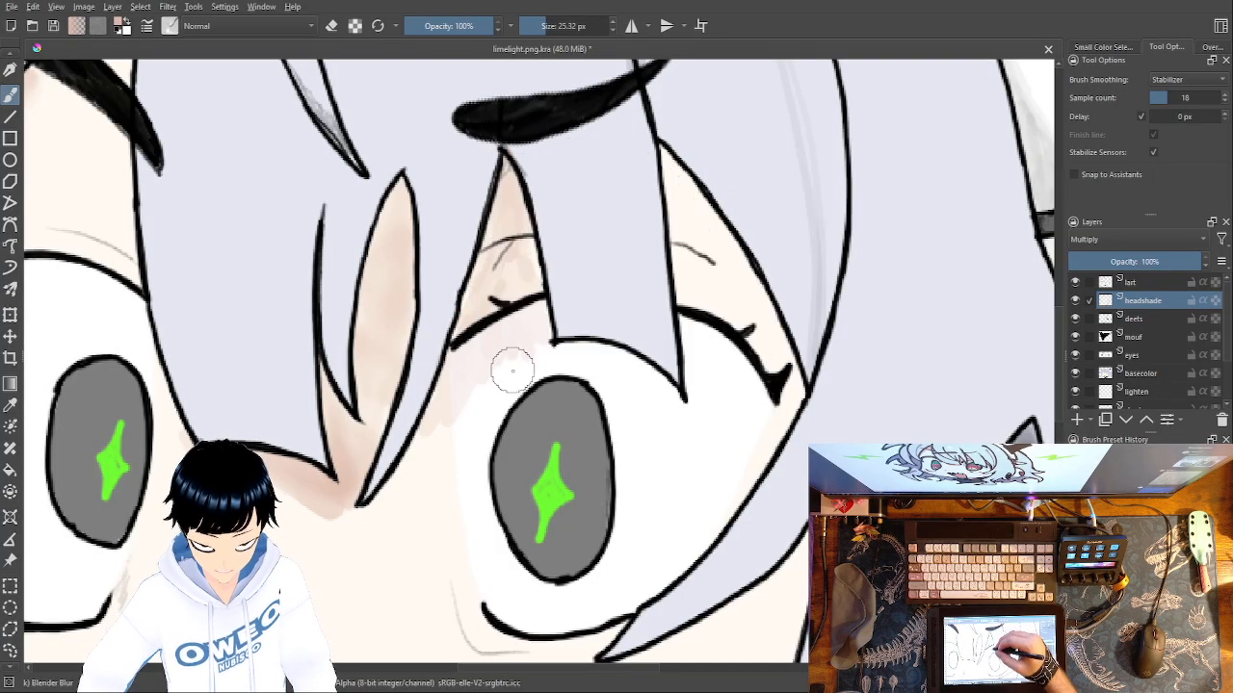
{"action": "mouse_move", "coordinate": [508, 212]}
{"action": "left_mouse_down"}
{"action": "mouse_move", "coordinate": [527, 316]}
{"action": "mouse_move", "coordinate": [498, 228]}
{"action": "mouse_move", "coordinate": [438, 420]}
{"action": "mouse_move", "coordinate": [497, 333]}
{"action": "mouse_move", "coordinate": [524, 345]}
{"action": "mouse_move", "coordinate": [533, 334]}
{"action": "mouse_move", "coordinate": [439, 399]}
{"action": "mouse_move", "coordinate": [442, 386]}
{"action": "mouse_move", "coordinate": [481, 365]}
{"action": "mouse_move", "coordinate": [436, 420]}
{"action": "left_mouse_up"}
Set the foreground colour to black and select the Blender Blur brush.
{"action": "right_click", "coordinate": [689, 416]}
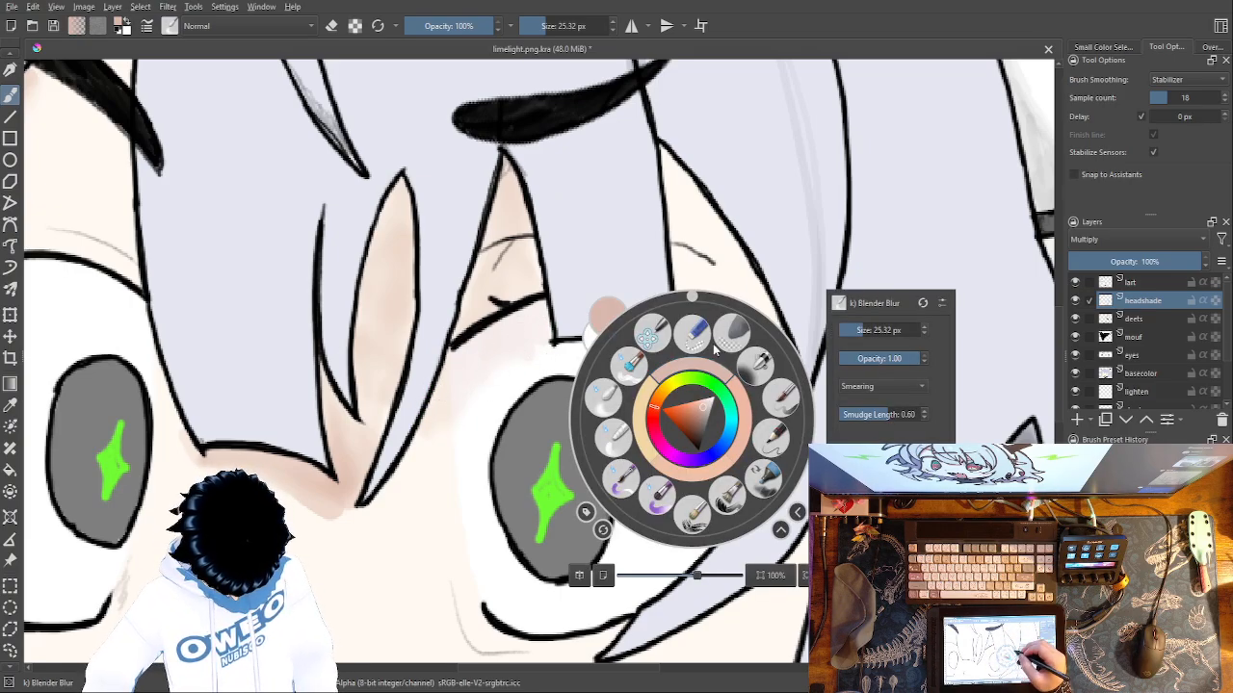
{"action": "left_click_drag", "start_coordinate": [706, 416], "coordinate": [699, 460]}
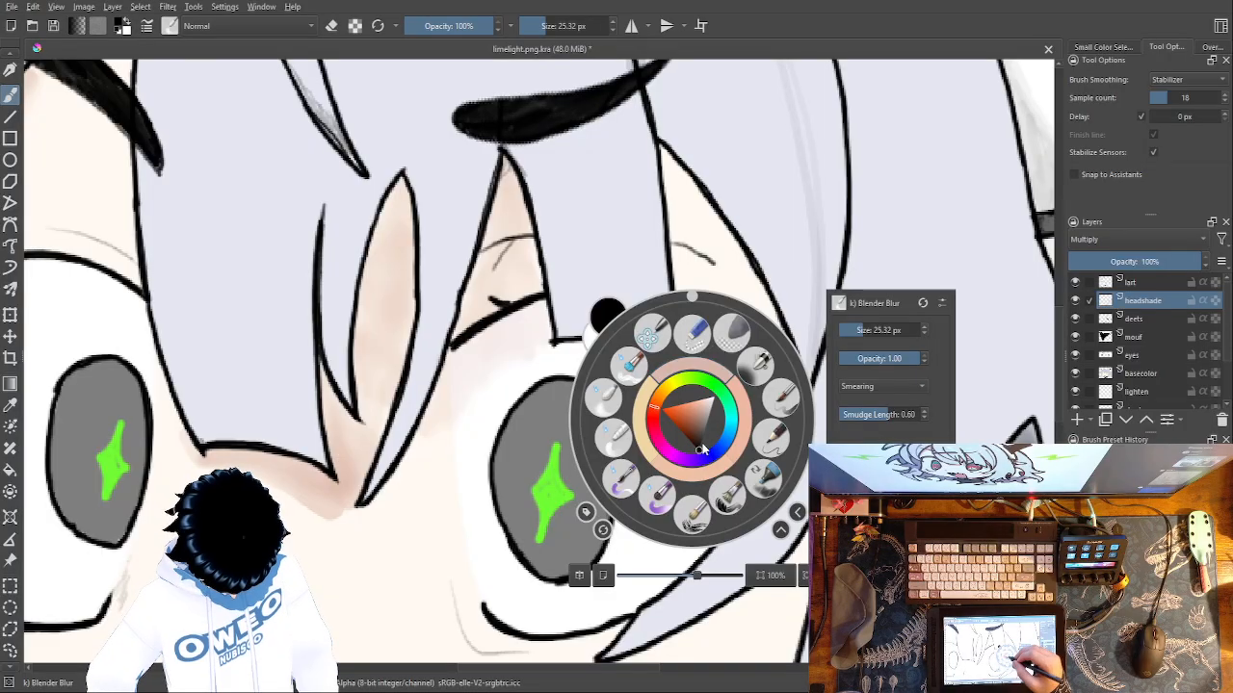
{"action": "left_click", "coordinate": [427, 529]}
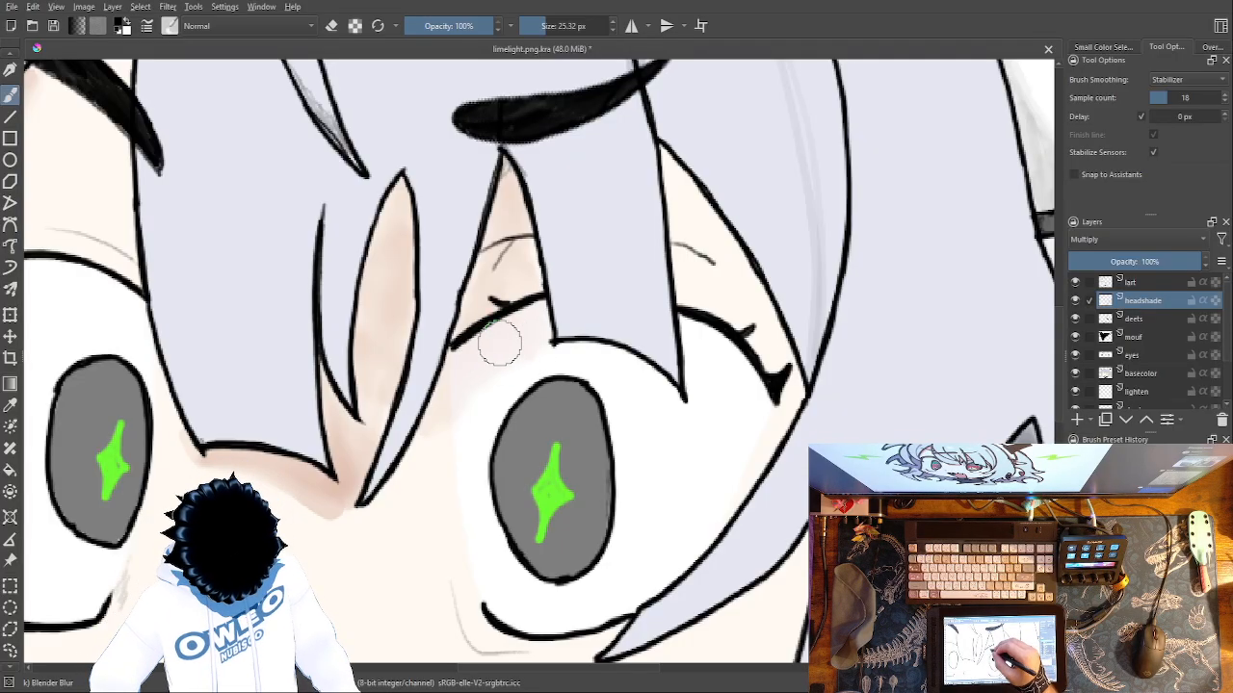
{"action": "right_click", "coordinate": [544, 354]}
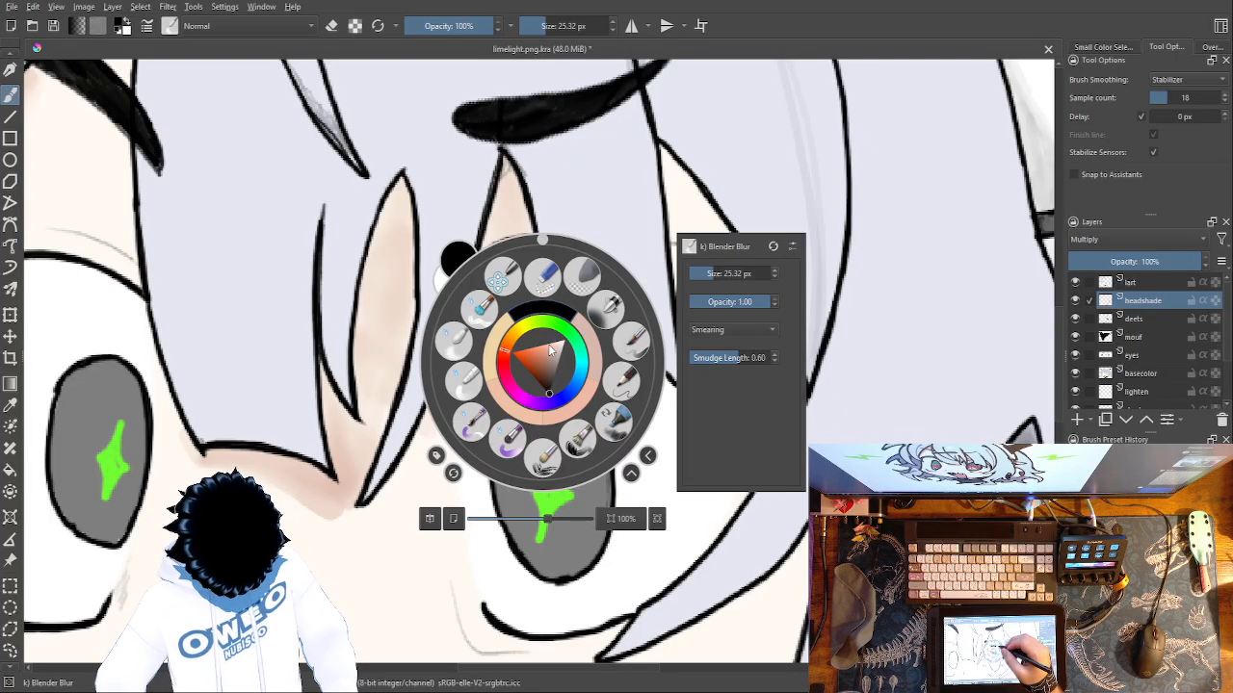
{"action": "left_click", "coordinate": [454, 338]}
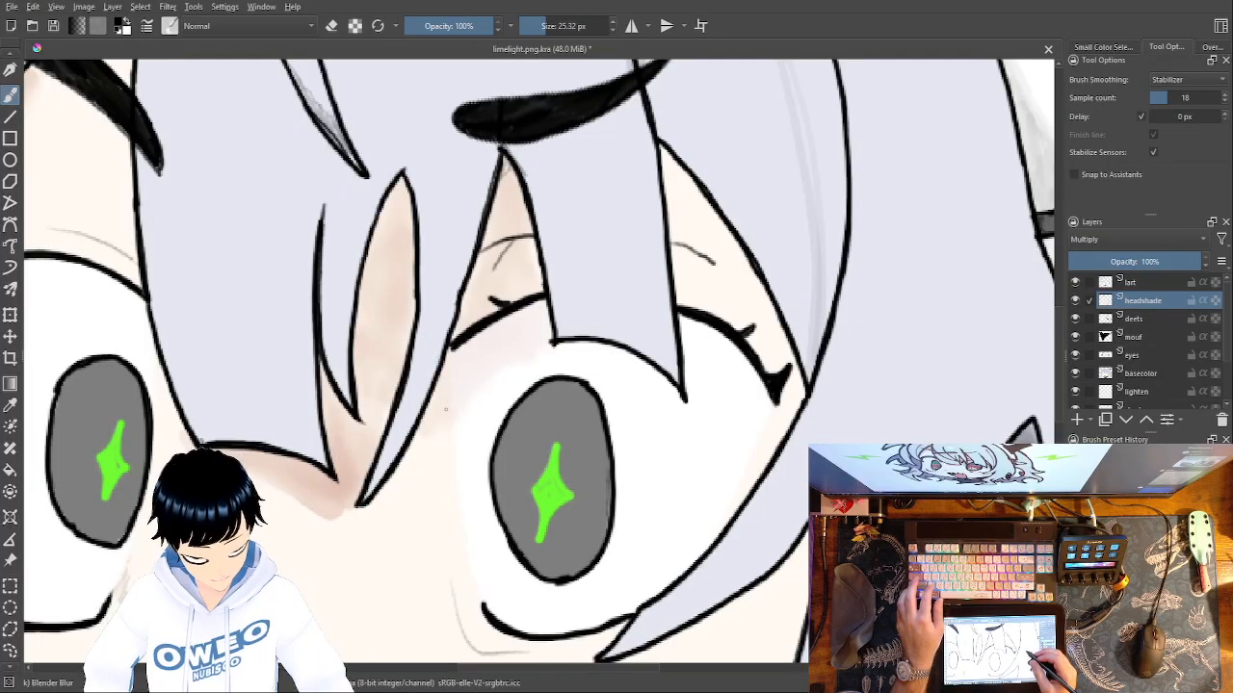
Undo the shading and blending under the right eyebrow and on the white of the right eye.
{"action": "key", "text": "ctrl+z"}
{"action": "key", "text": "ctrl+z"}
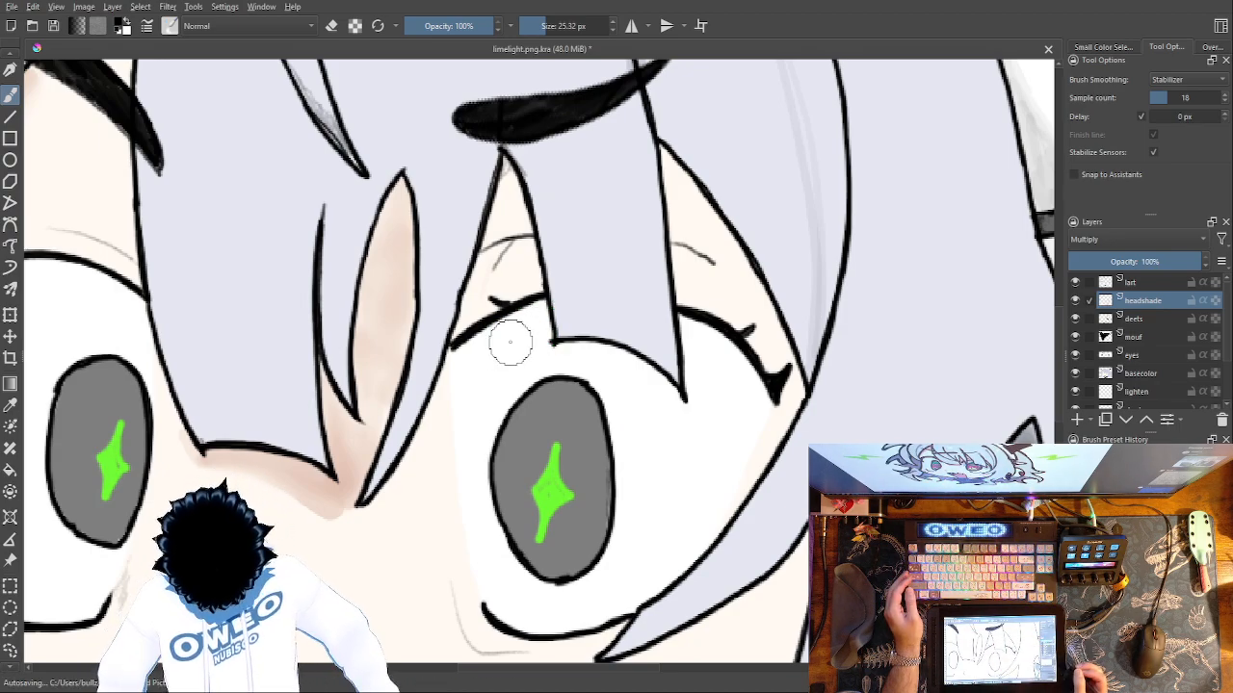
{"action": "right_click", "coordinate": [592, 395]}
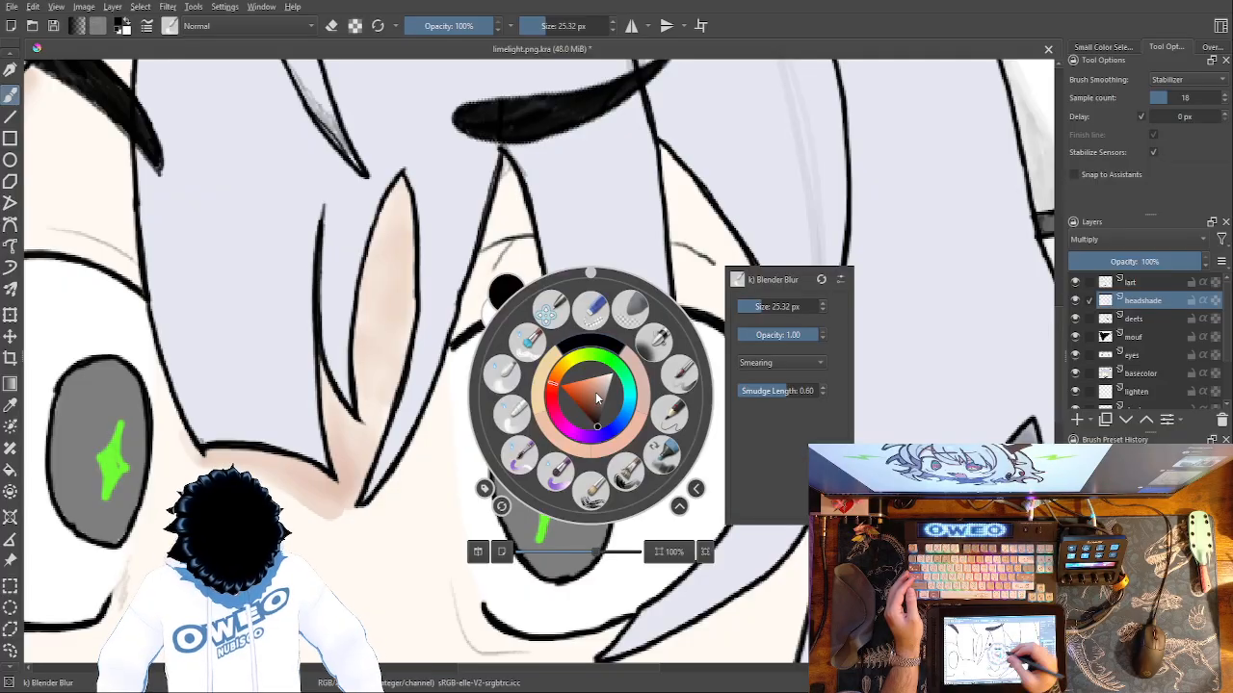
{"action": "right_click", "coordinate": [609, 355]}
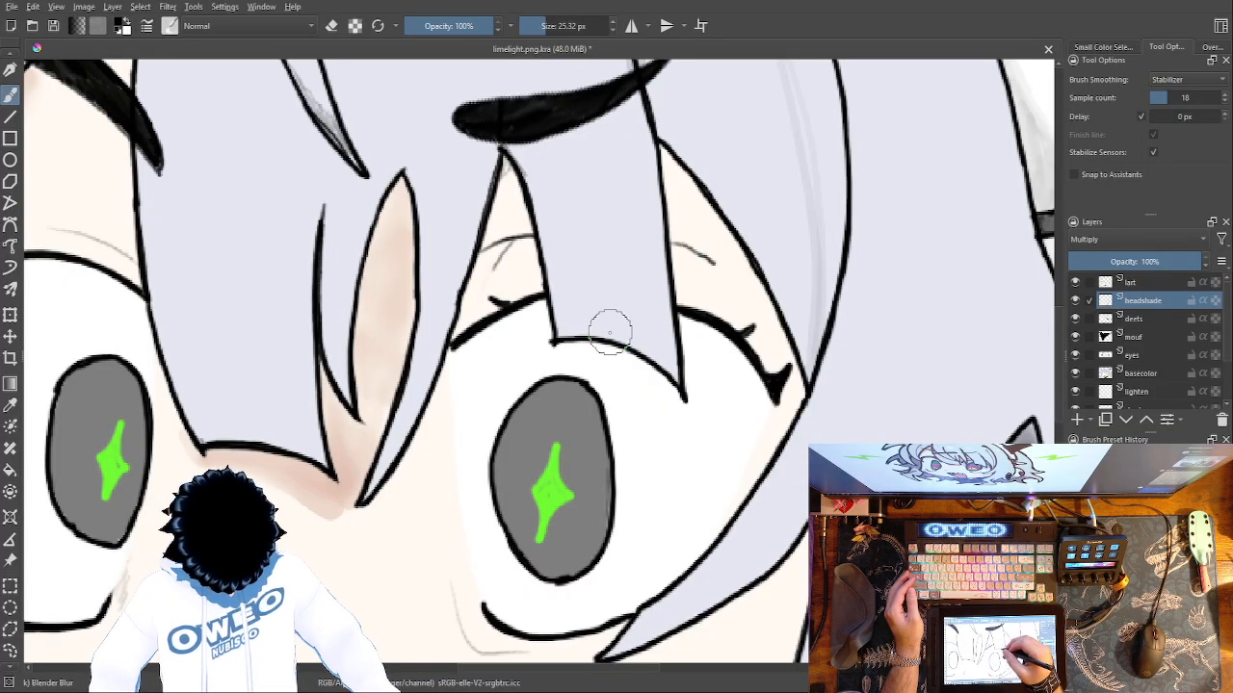
Shade the upper white of the right eye in grey beneath the hair strand with the Basic-5 Size Opacity brush at 40 px.
{"action": "right_click", "coordinate": [658, 278]}
{"action": "left_click", "coordinate": [760, 280]}
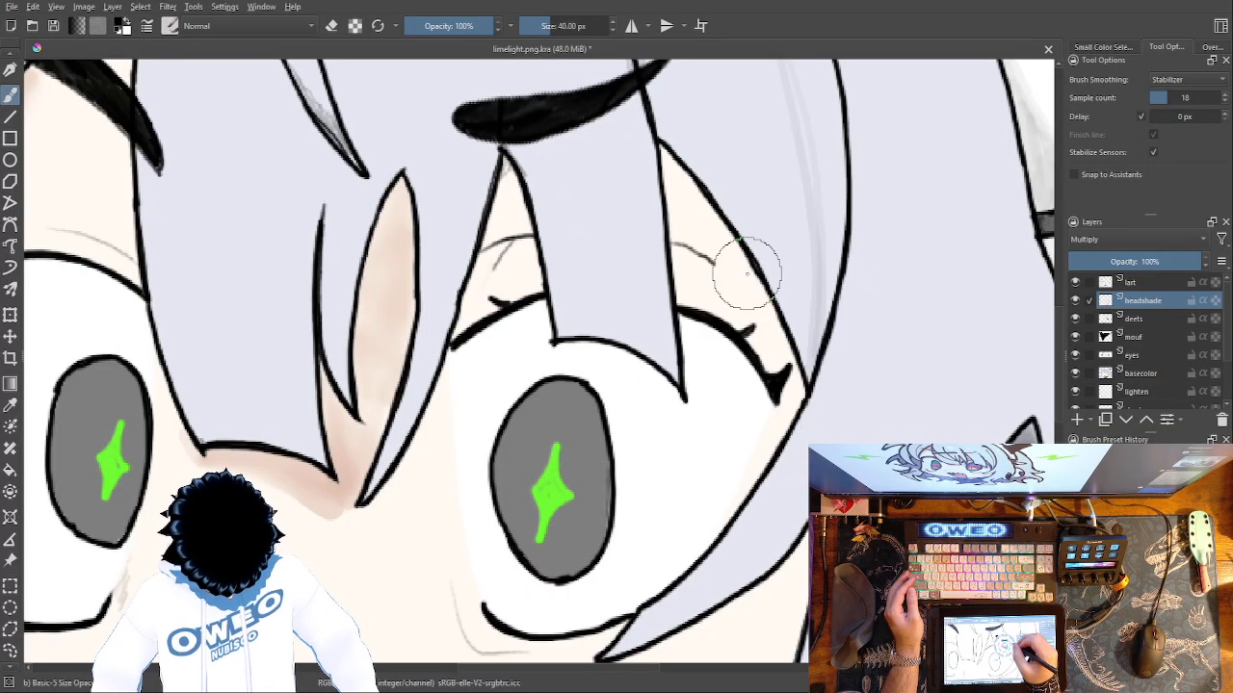
{"action": "mouse_move", "coordinate": [532, 324]}
{"action": "left_mouse_down"}
{"action": "mouse_move", "coordinate": [465, 358]}
{"action": "mouse_move", "coordinate": [487, 321]}
{"action": "left_mouse_up"}
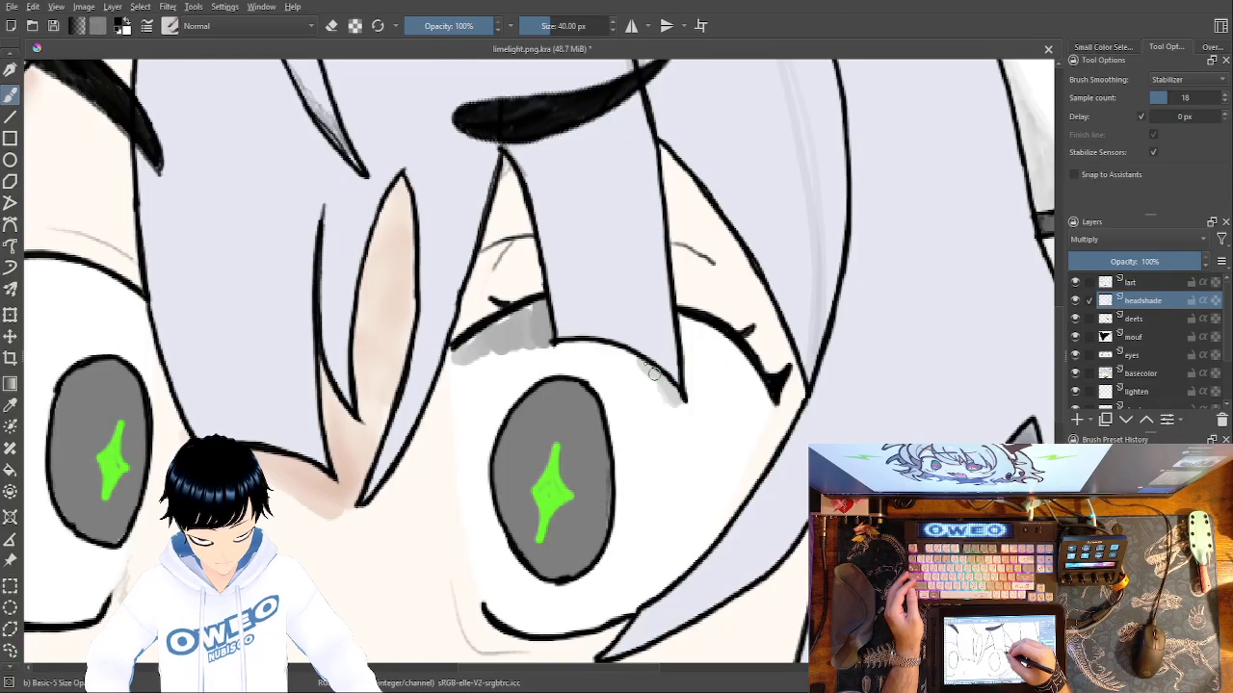
{"action": "left_click_drag", "start_coordinate": [621, 355], "coordinate": [554, 347]}
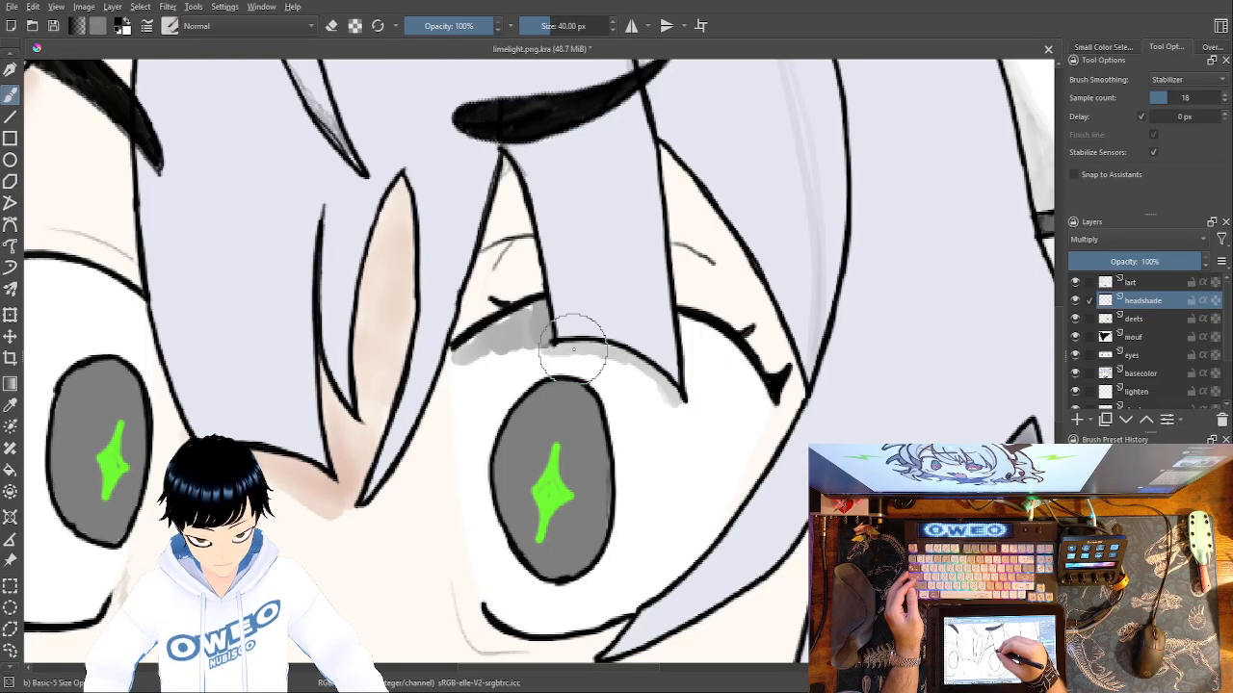
{"action": "mouse_move", "coordinate": [621, 454]}
{"action": "left_mouse_down"}
{"action": "mouse_move", "coordinate": [585, 363]}
{"action": "mouse_move", "coordinate": [616, 429]}
{"action": "mouse_move", "coordinate": [615, 384]}
{"action": "mouse_move", "coordinate": [609, 400]}
{"action": "mouse_move", "coordinate": [597, 360]}
{"action": "mouse_move", "coordinate": [613, 388]}
{"action": "mouse_move", "coordinate": [597, 361]}
{"action": "mouse_move", "coordinate": [620, 389]}
{"action": "mouse_move", "coordinate": [620, 372]}
{"action": "mouse_move", "coordinate": [627, 428]}
{"action": "mouse_move", "coordinate": [642, 378]}
{"action": "mouse_move", "coordinate": [649, 403]}
{"action": "mouse_move", "coordinate": [669, 397]}
{"action": "mouse_move", "coordinate": [644, 421]}
{"action": "left_mouse_up"}
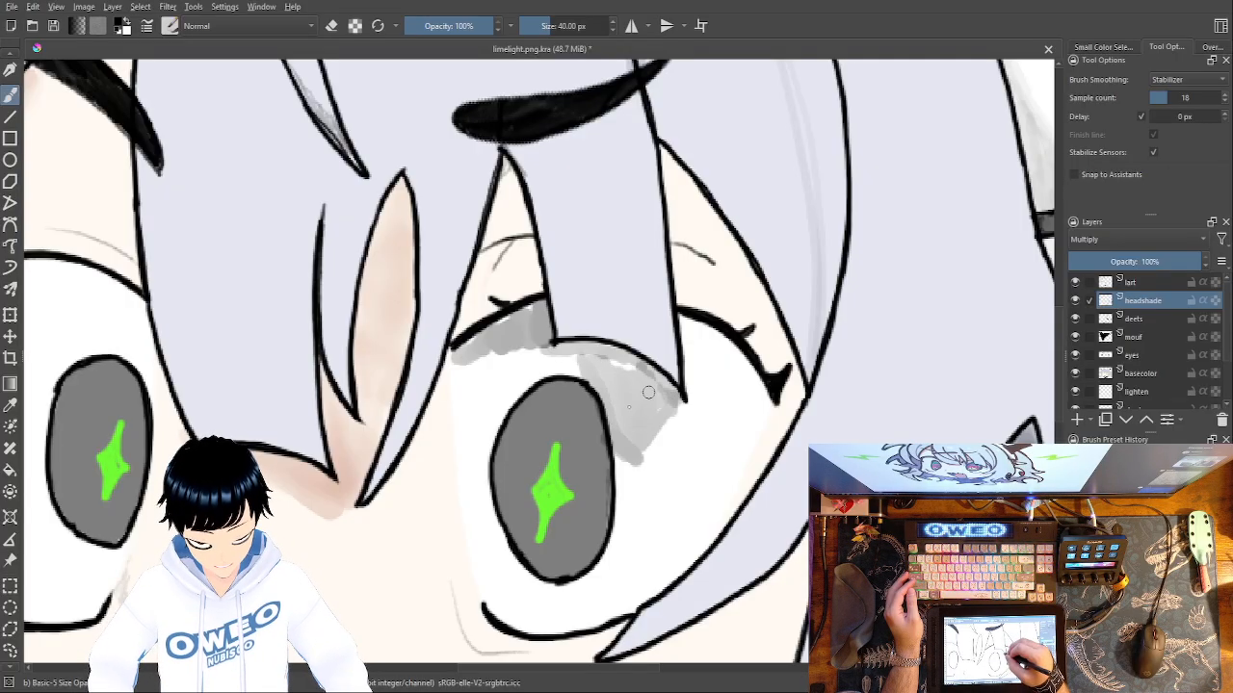
{"action": "mouse_move", "coordinate": [575, 382]}
{"action": "left_mouse_down"}
{"action": "mouse_move", "coordinate": [574, 434]}
{"action": "mouse_move", "coordinate": [523, 385]}
{"action": "mouse_move", "coordinate": [613, 440]}
{"action": "mouse_move", "coordinate": [518, 377]}
{"action": "mouse_move", "coordinate": [541, 380]}
{"action": "mouse_move", "coordinate": [473, 361]}
{"action": "mouse_move", "coordinate": [540, 376]}
{"action": "mouse_move", "coordinate": [531, 366]}
{"action": "mouse_move", "coordinate": [546, 384]}
{"action": "mouse_move", "coordinate": [488, 352]}
{"action": "mouse_move", "coordinate": [576, 398]}
{"action": "mouse_move", "coordinate": [536, 353]}
{"action": "mouse_move", "coordinate": [568, 371]}
{"action": "mouse_move", "coordinate": [594, 350]}
{"action": "mouse_move", "coordinate": [616, 378]}
{"action": "left_mouse_up"}
Try shading the inner skin gap under the right eyebrow with a yellowish peach, and undo the stroke.
{"action": "right_click", "coordinate": [597, 339]}
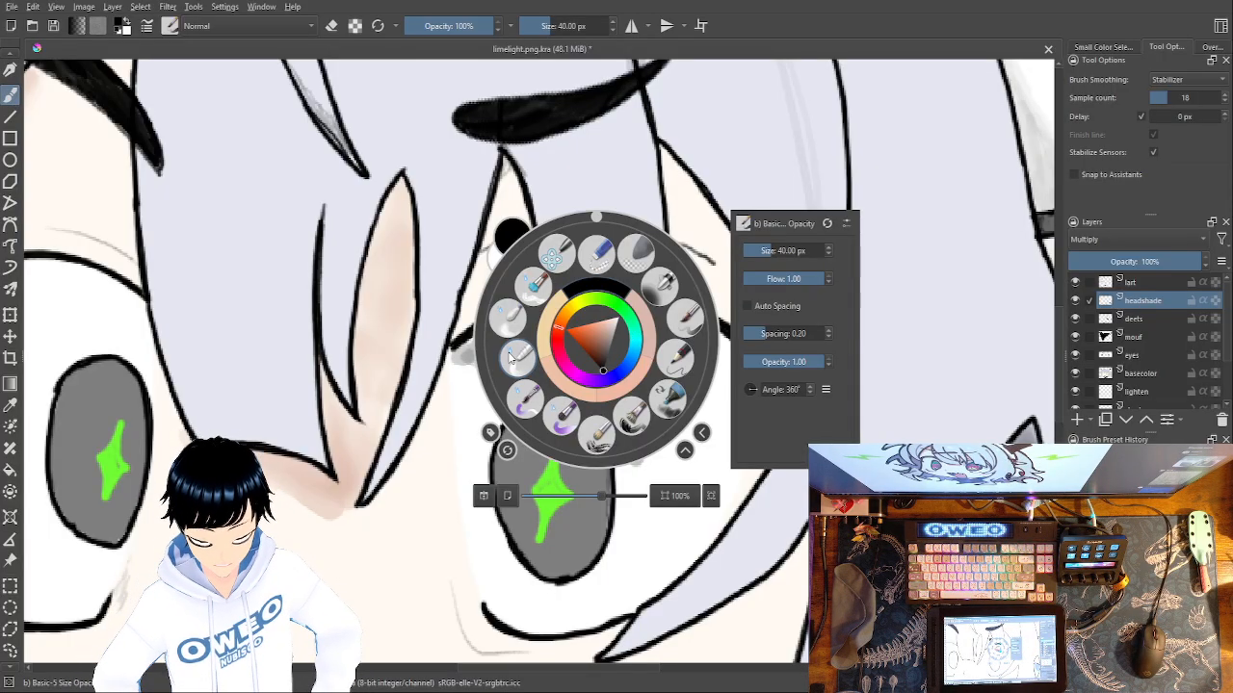
{"action": "left_click", "coordinate": [553, 324]}
{"action": "mouse_move", "coordinate": [515, 229]}
{"action": "left_mouse_down"}
{"action": "mouse_move", "coordinate": [519, 239]}
{"action": "mouse_move", "coordinate": [513, 196]}
{"action": "left_mouse_up"}
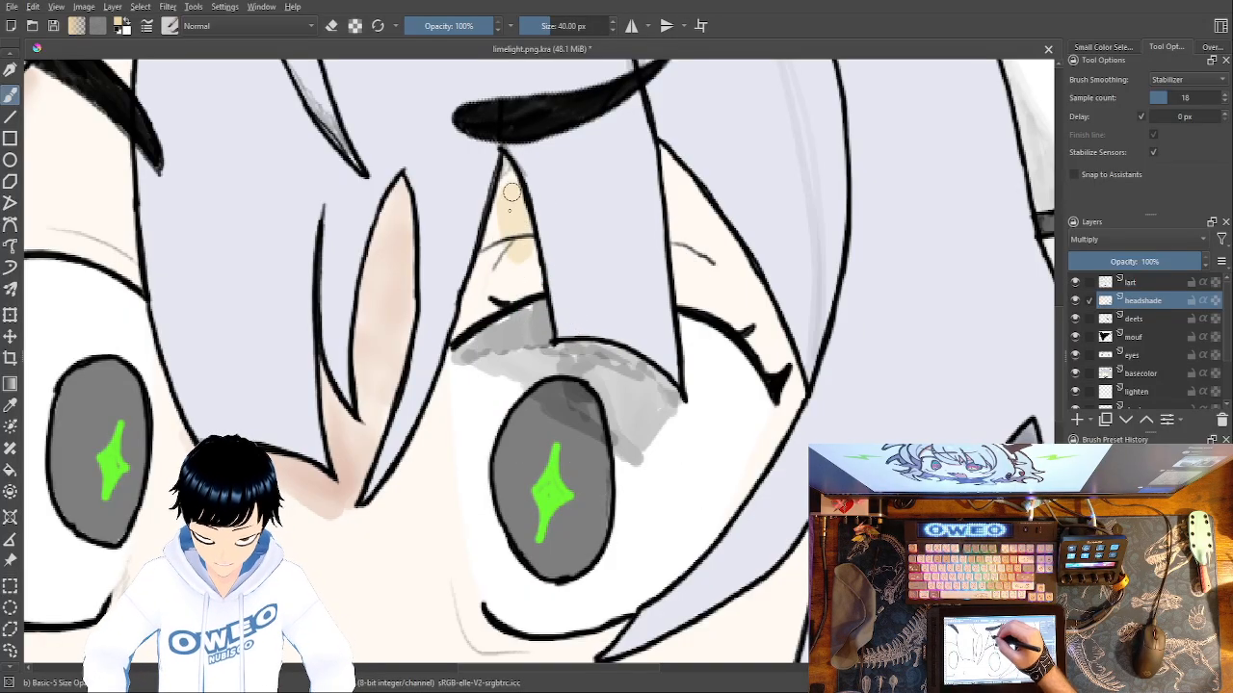
{"action": "key", "text": "ctrl+z"}
{"action": "key", "text": "ctrl+z"}
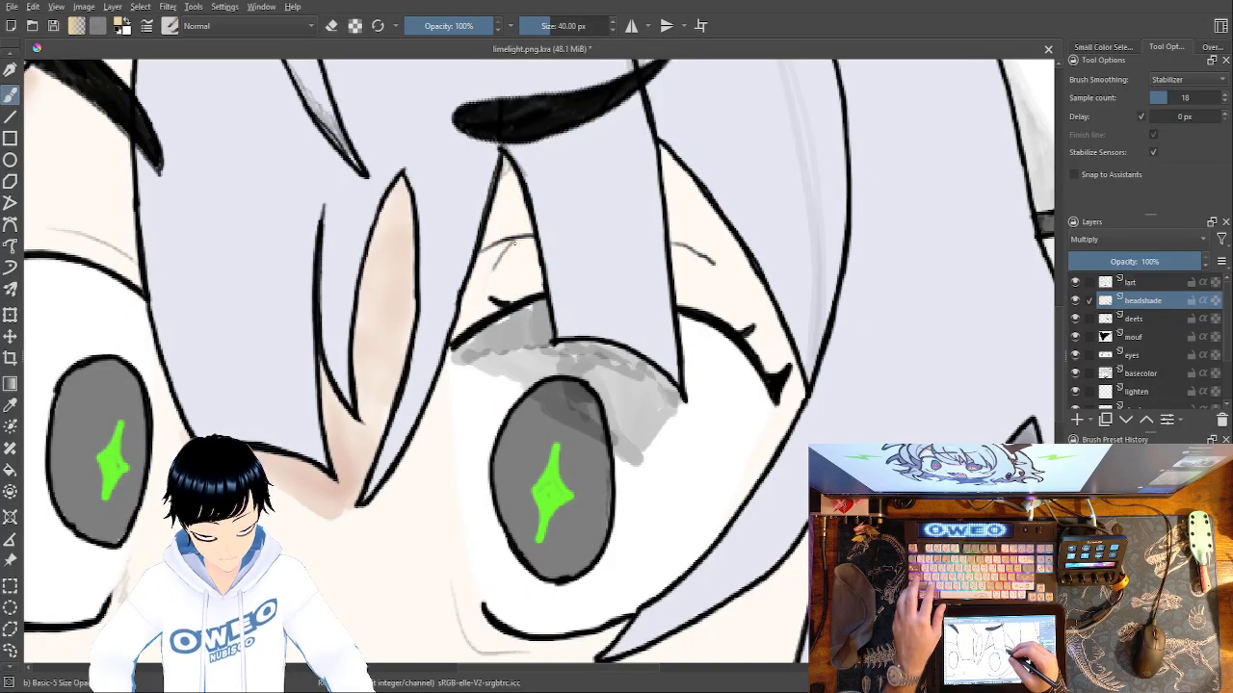
Try a stronger orange-peach shade on the inner skin gap under the right eyebrow, and undo it.
{"action": "right_click", "coordinate": [669, 348]}
{"action": "left_click", "coordinate": [662, 402]}
{"action": "left_click_drag", "start_coordinate": [523, 270], "coordinate": [516, 218]}
{"action": "mouse_move", "coordinate": [528, 263]}
{"action": "left_mouse_down"}
{"action": "mouse_move", "coordinate": [512, 197]}
{"action": "mouse_move", "coordinate": [476, 308]}
{"action": "mouse_move", "coordinate": [495, 262]}
{"action": "mouse_move", "coordinate": [527, 261]}
{"action": "mouse_move", "coordinate": [487, 274]}
{"action": "mouse_move", "coordinate": [515, 224]}
{"action": "left_mouse_up"}
{"action": "key", "text": "ctrl+z"}
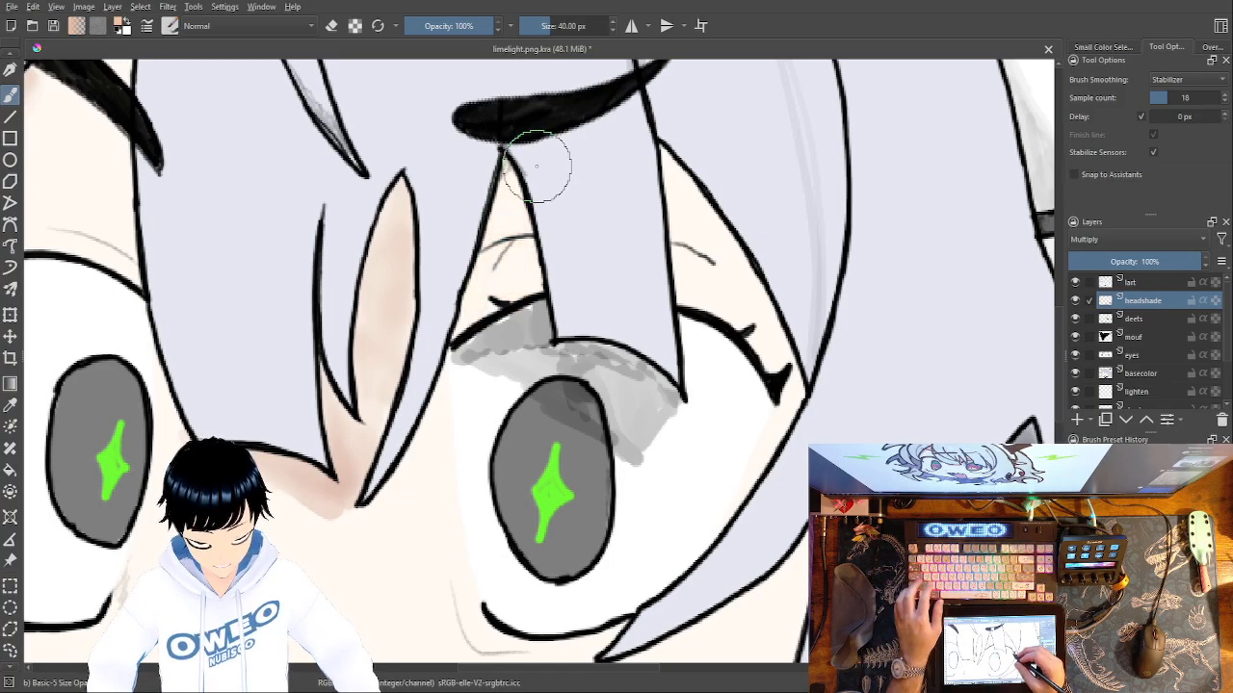
Choose a dusty pink and lightly shade the inner skin gap between the right eyebrow and the upper lash line.
{"action": "right_click", "coordinate": [750, 390]}
{"action": "right_click", "coordinate": [795, 385]}
{"action": "mouse_move", "coordinate": [508, 196]}
{"action": "left_mouse_down"}
{"action": "mouse_move", "coordinate": [521, 241]}
{"action": "mouse_move", "coordinate": [511, 200]}
{"action": "mouse_move", "coordinate": [506, 218]}
{"action": "left_mouse_up"}
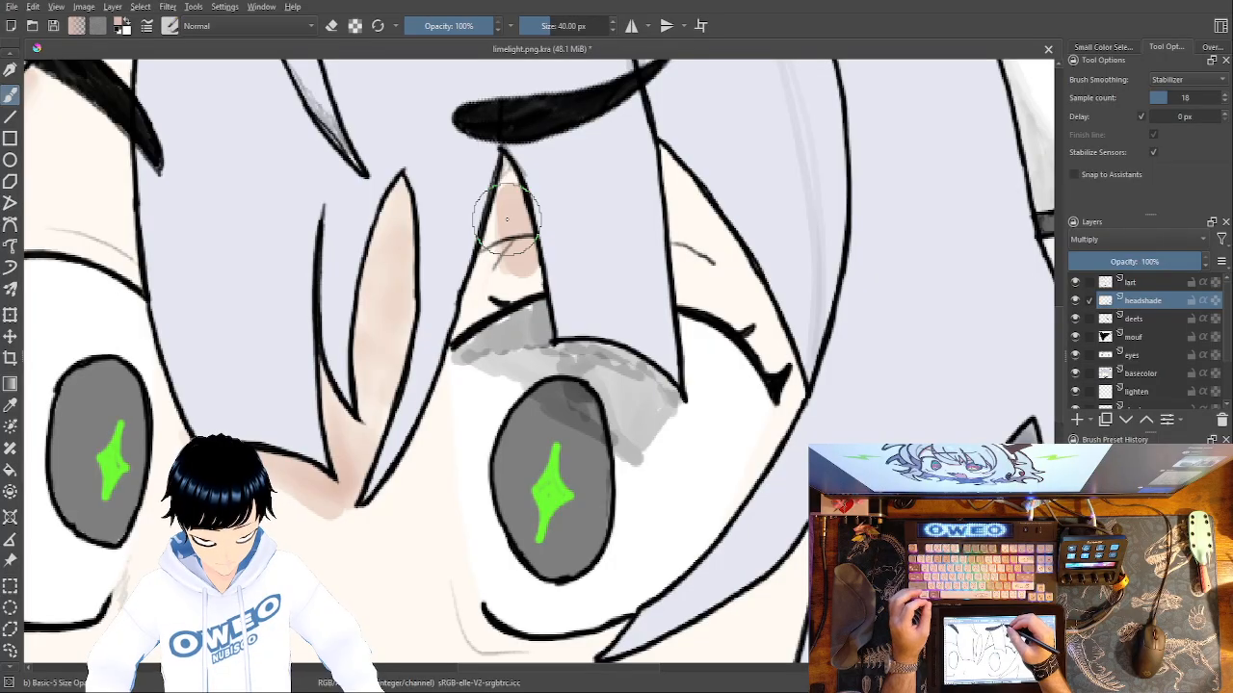
{"action": "key", "text": "ctrl+z"}
{"action": "key", "text": "ctrl+z"}
{"action": "key", "text": "ctrl+z"}
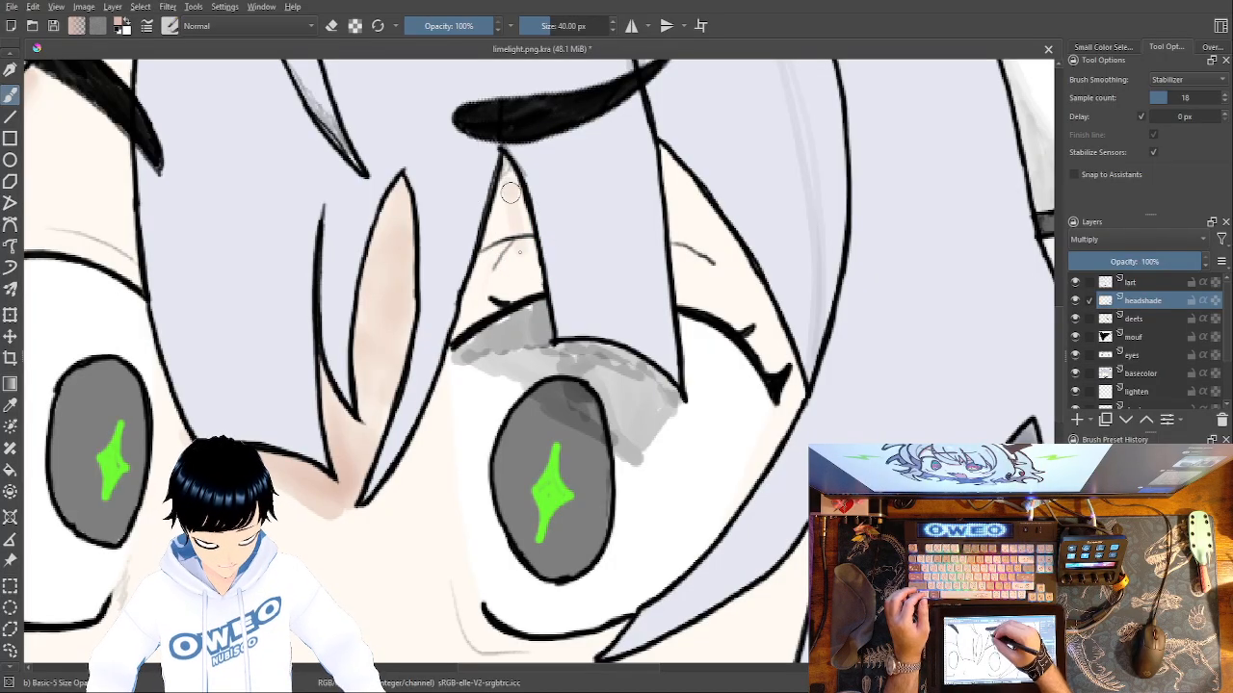
{"action": "mouse_move", "coordinate": [518, 214]}
{"action": "left_mouse_down"}
{"action": "mouse_move", "coordinate": [526, 258]}
{"action": "mouse_move", "coordinate": [511, 189]}
{"action": "mouse_move", "coordinate": [478, 273]}
{"action": "mouse_move", "coordinate": [489, 248]}
{"action": "mouse_move", "coordinate": [491, 272]}
{"action": "mouse_move", "coordinate": [511, 253]}
{"action": "mouse_move", "coordinate": [507, 289]}
{"action": "mouse_move", "coordinate": [522, 265]}
{"action": "mouse_move", "coordinate": [531, 280]}
{"action": "mouse_move", "coordinate": [461, 318]}
{"action": "mouse_move", "coordinate": [509, 269]}
{"action": "left_mouse_up"}
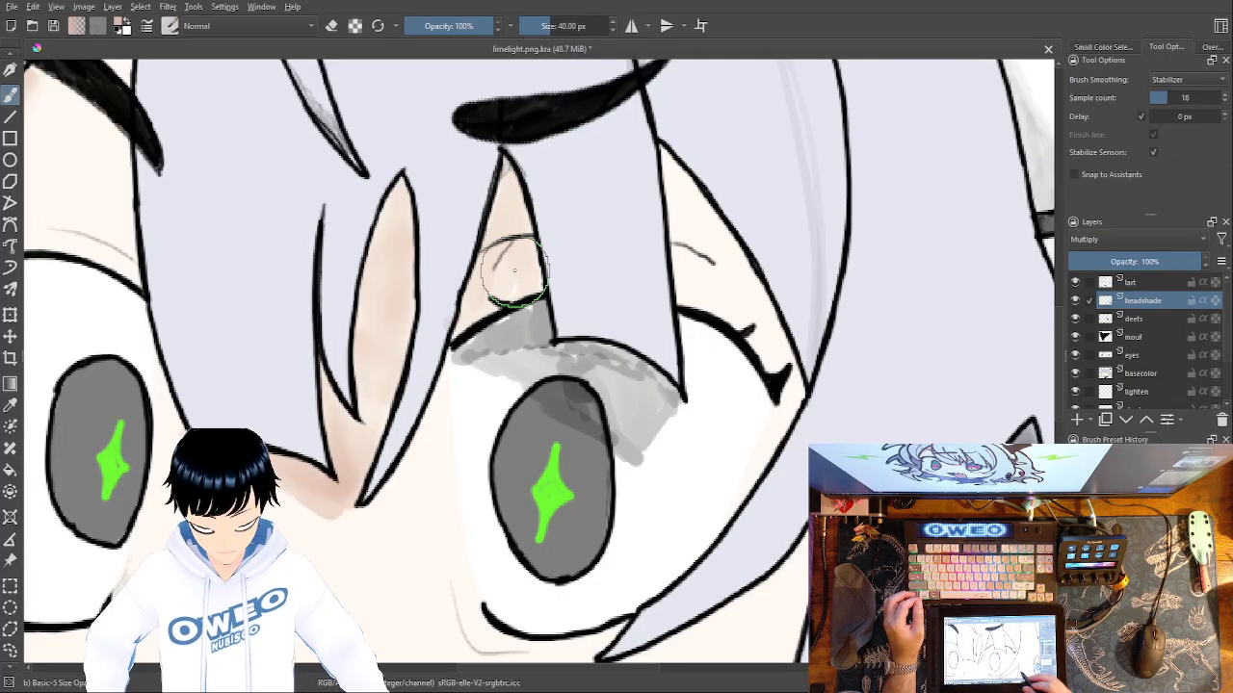
Paint a dusty pink swatch beside the red-pink one on the pallette towne layer.
{"action": "scroll", "coordinate": [1225, 393], "scroll_direction": "down", "scroll_amount": 2}
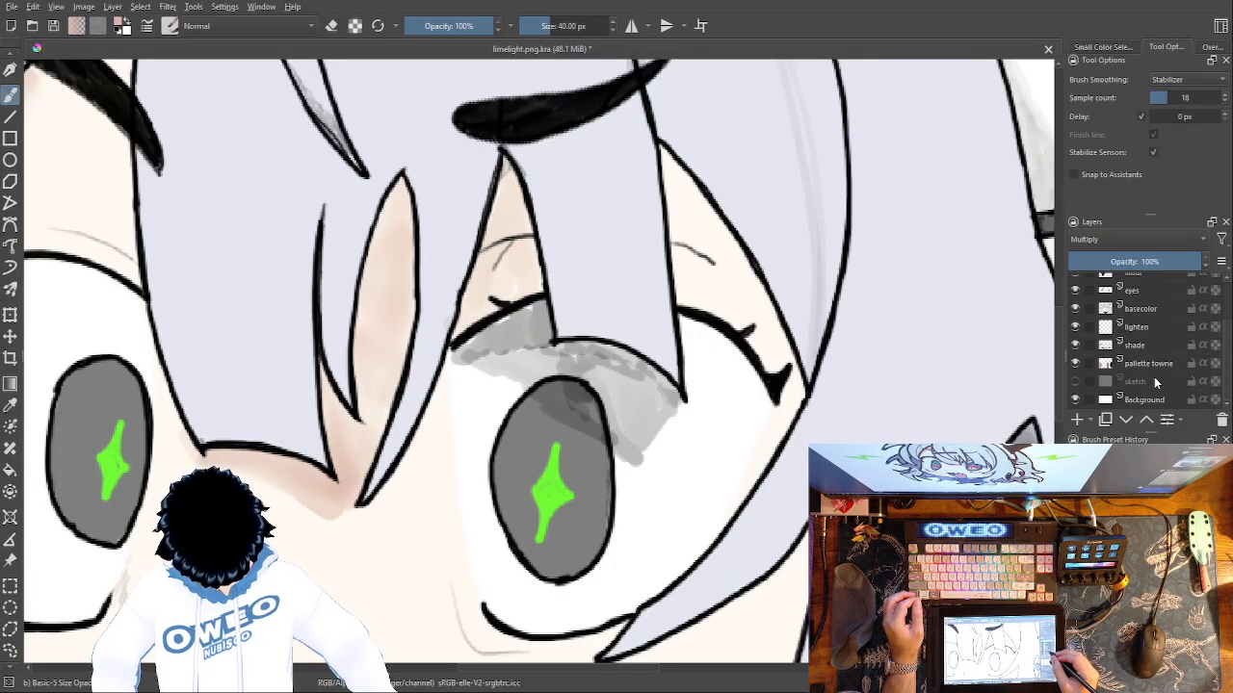
{"action": "left_click", "coordinate": [1170, 363]}
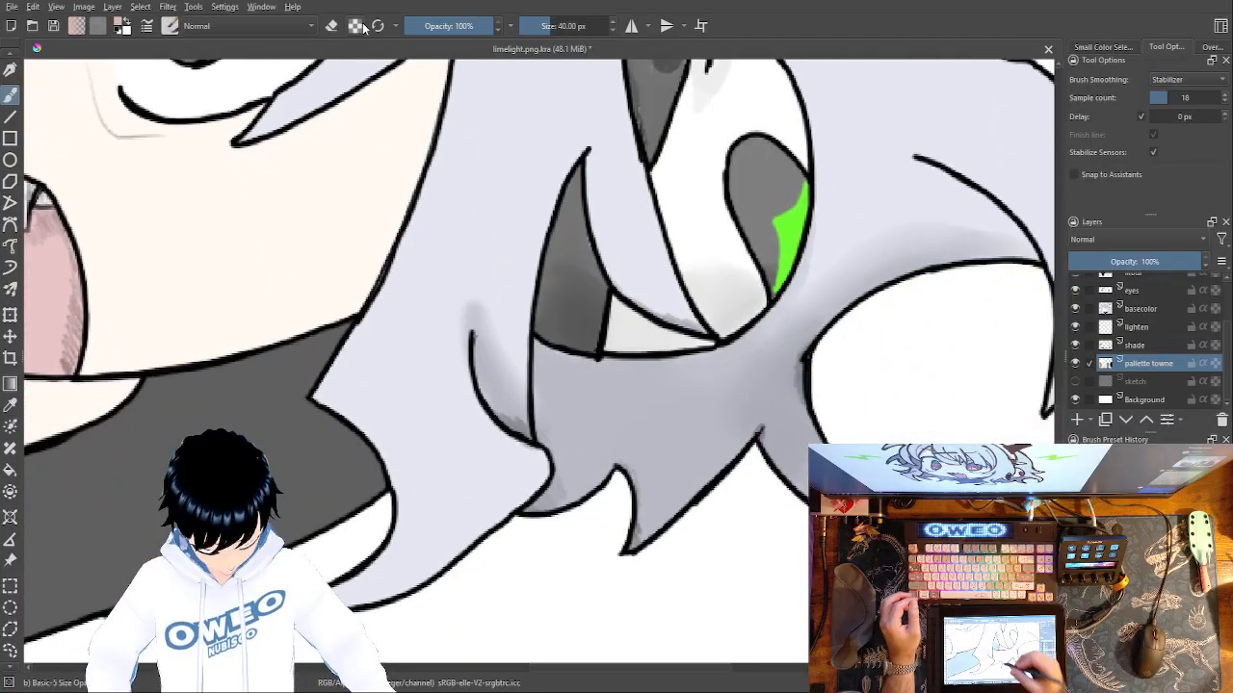
{"action": "left_click_drag", "start_coordinate": [662, 507], "coordinate": [402, 94]}
{"action": "mouse_move", "coordinate": [916, 279]}
{"action": "left_mouse_down"}
{"action": "mouse_move", "coordinate": [915, 305]}
{"action": "mouse_move", "coordinate": [925, 231]}
{"action": "left_mouse_up"}
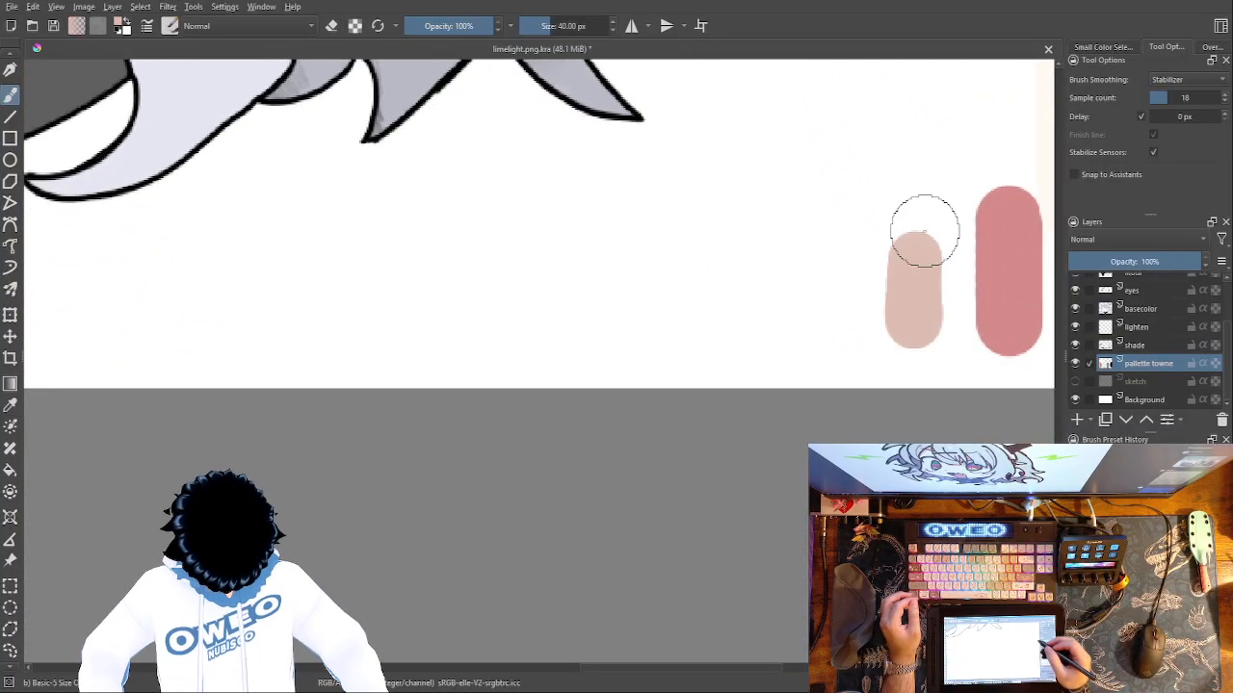
{"action": "left_click_drag", "start_coordinate": [459, 290], "coordinate": [461, 627]}
{"action": "left_click_drag", "start_coordinate": [421, 203], "coordinate": [560, 616]}
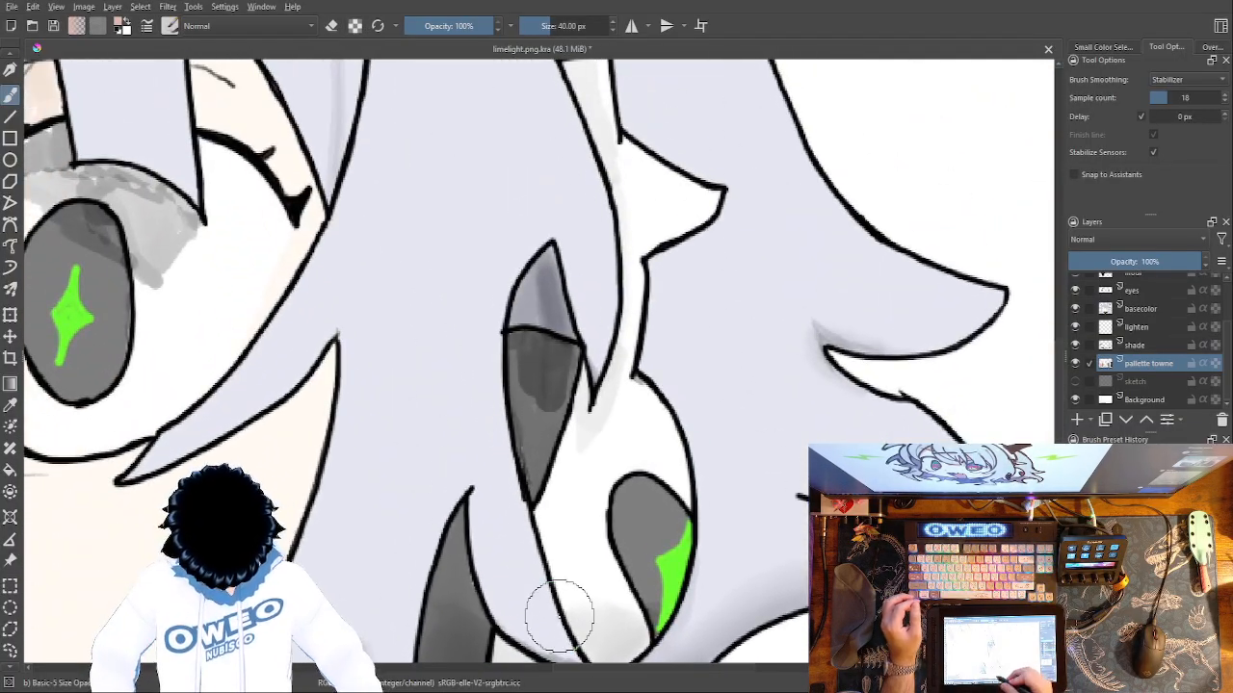
On the headshade layer, extend the dusty pink shading over the skin gaps on both sides of the hair strand above the right eye.
{"action": "scroll", "coordinate": [1218, 335], "scroll_direction": "up", "scroll_amount": 3}
{"action": "left_click", "coordinate": [1151, 300]}
{"action": "left_click_drag", "start_coordinate": [509, 233], "coordinate": [510, 578]}
{"action": "mouse_move", "coordinate": [468, 378]}
{"action": "left_mouse_down"}
{"action": "mouse_move", "coordinate": [688, 374]}
{"action": "mouse_move", "coordinate": [824, 348]}
{"action": "left_mouse_up"}
{"action": "mouse_move", "coordinate": [386, 391]}
{"action": "left_mouse_down"}
{"action": "mouse_move", "coordinate": [382, 429]}
{"action": "mouse_move", "coordinate": [368, 432]}
{"action": "mouse_move", "coordinate": [371, 419]}
{"action": "left_mouse_up"}
{"action": "left_click_drag", "start_coordinate": [385, 370], "coordinate": [386, 354]}
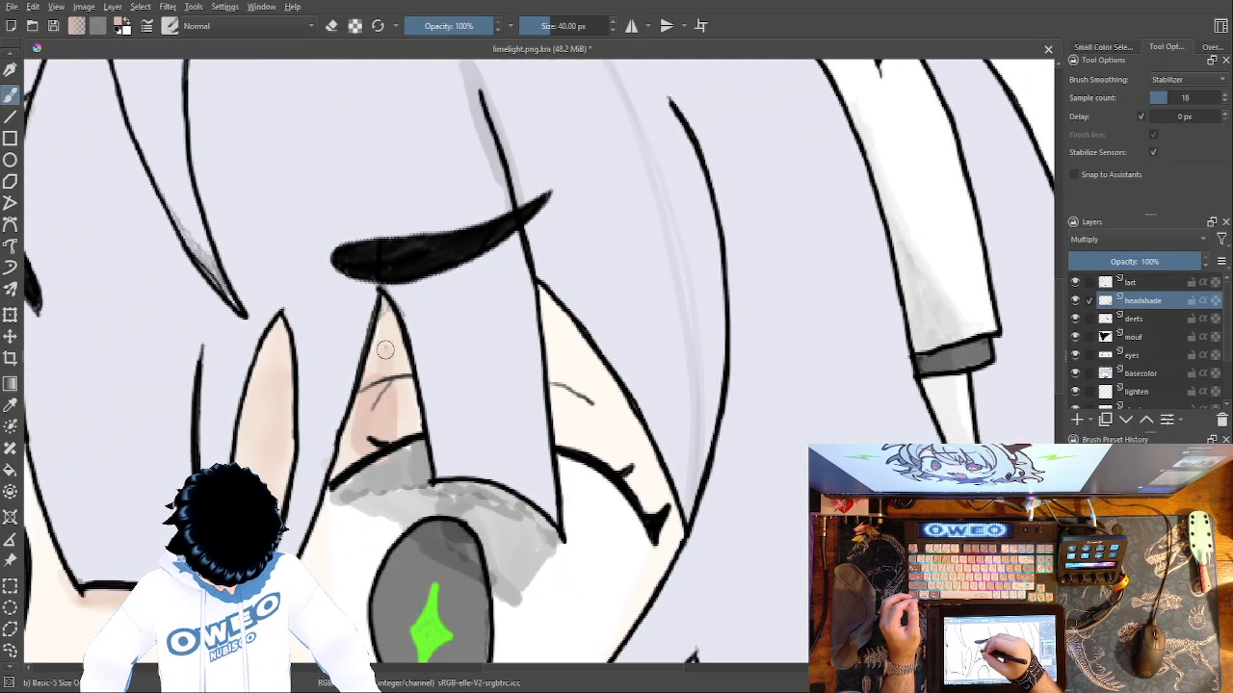
{"action": "mouse_move", "coordinate": [561, 357]}
{"action": "left_mouse_down"}
{"action": "mouse_move", "coordinate": [575, 413]}
{"action": "mouse_move", "coordinate": [550, 321]}
{"action": "mouse_move", "coordinate": [659, 492]}
{"action": "mouse_move", "coordinate": [645, 465]}
{"action": "mouse_move", "coordinate": [662, 520]}
{"action": "mouse_move", "coordinate": [561, 404]}
{"action": "mouse_move", "coordinate": [562, 427]}
{"action": "mouse_move", "coordinate": [558, 364]}
{"action": "mouse_move", "coordinate": [589, 434]}
{"action": "mouse_move", "coordinate": [593, 398]}
{"action": "mouse_move", "coordinate": [618, 458]}
{"action": "mouse_move", "coordinate": [580, 431]}
{"action": "left_mouse_up"}
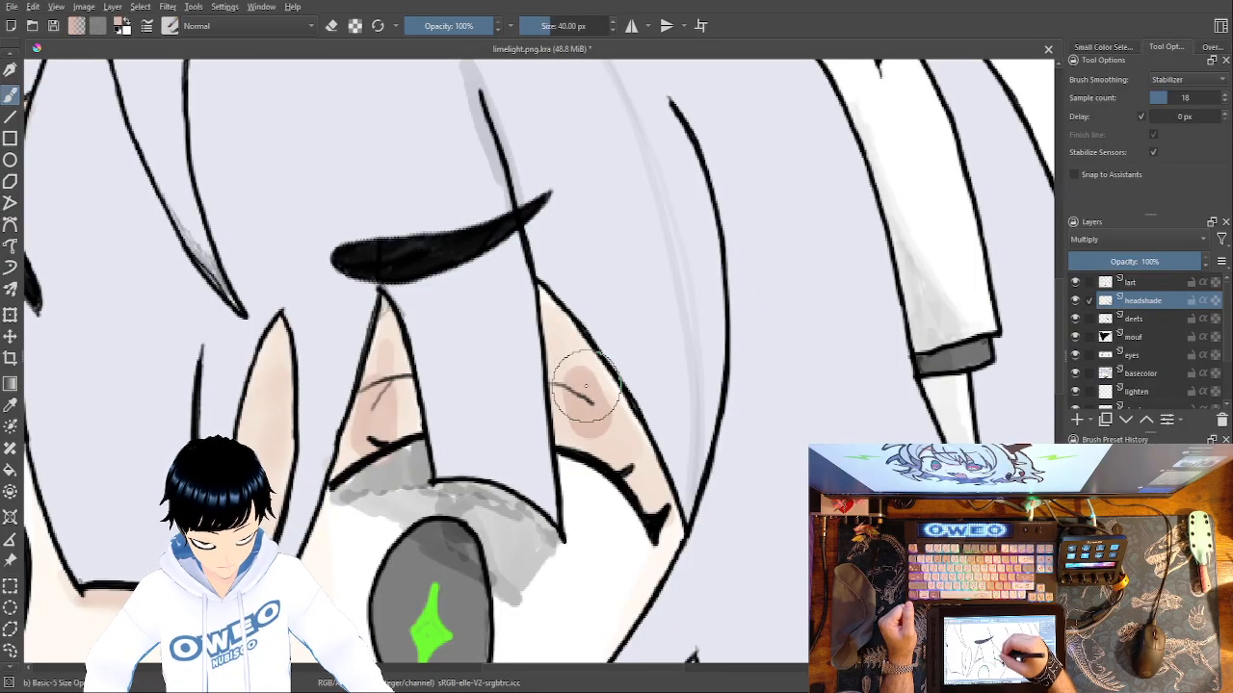
Set the colour to black and extend the grey shading across the outer upper white of the right eye.
{"action": "right_click", "coordinate": [662, 472]}
{"action": "left_click", "coordinate": [664, 422]}
{"action": "right_click", "coordinate": [669, 421]}
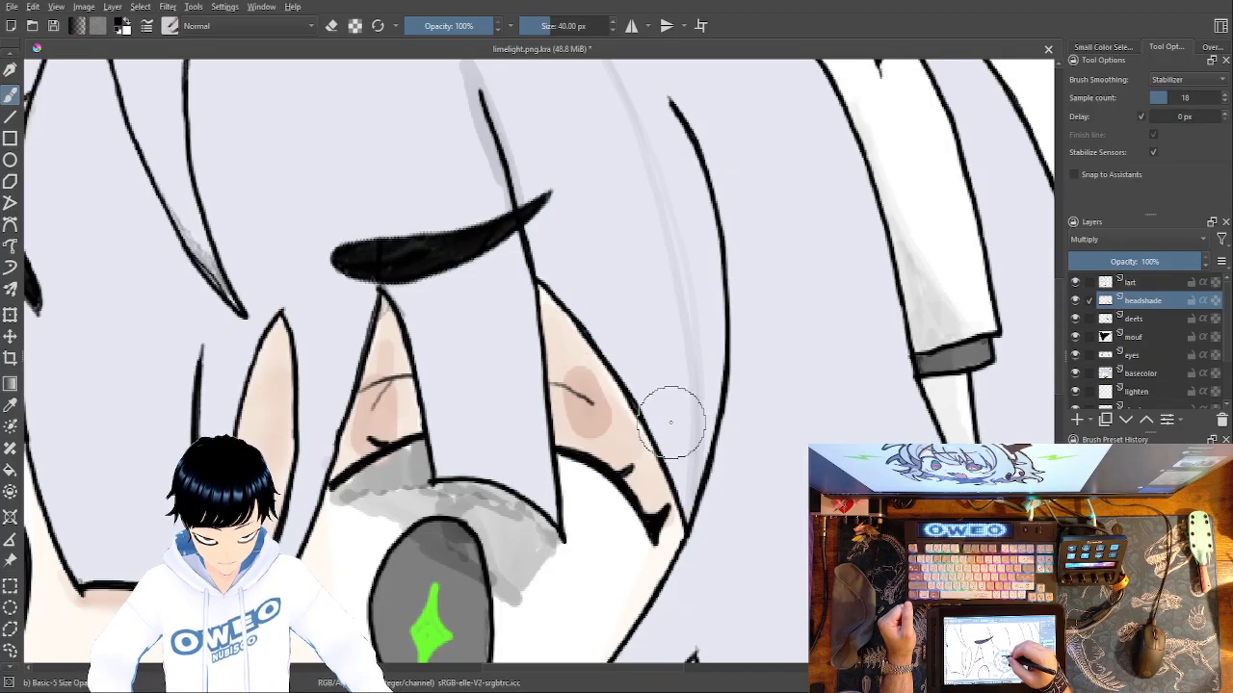
{"action": "mouse_move", "coordinate": [584, 481]}
{"action": "left_mouse_down"}
{"action": "mouse_move", "coordinate": [608, 514]}
{"action": "mouse_move", "coordinate": [575, 470]}
{"action": "mouse_move", "coordinate": [637, 543]}
{"action": "mouse_move", "coordinate": [626, 526]}
{"action": "left_mouse_up"}
{"action": "left_click_drag", "start_coordinate": [636, 404], "coordinate": [630, 239]}
{"action": "mouse_move", "coordinate": [648, 384]}
{"action": "left_mouse_down"}
{"action": "mouse_move", "coordinate": [620, 422]}
{"action": "mouse_move", "coordinate": [619, 383]}
{"action": "mouse_move", "coordinate": [587, 378]}
{"action": "mouse_move", "coordinate": [561, 320]}
{"action": "mouse_move", "coordinate": [568, 405]}
{"action": "mouse_move", "coordinate": [568, 382]}
{"action": "mouse_move", "coordinate": [529, 425]}
{"action": "mouse_move", "coordinate": [557, 397]}
{"action": "mouse_move", "coordinate": [568, 424]}
{"action": "mouse_move", "coordinate": [585, 392]}
{"action": "mouse_move", "coordinate": [615, 450]}
{"action": "mouse_move", "coordinate": [609, 412]}
{"action": "left_mouse_up"}
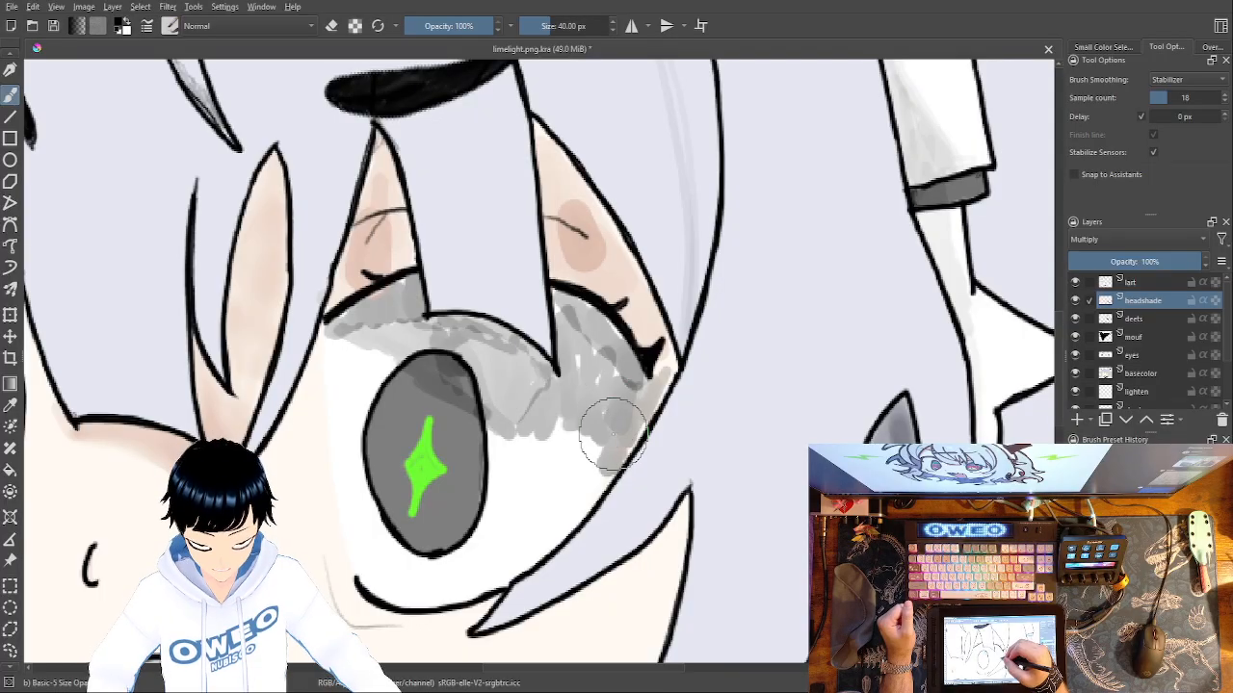
Blend the grey eye shading and the surrounding skin shading with the Blender Blur brush at 25.32 px.
{"action": "right_click", "coordinate": [566, 420]}
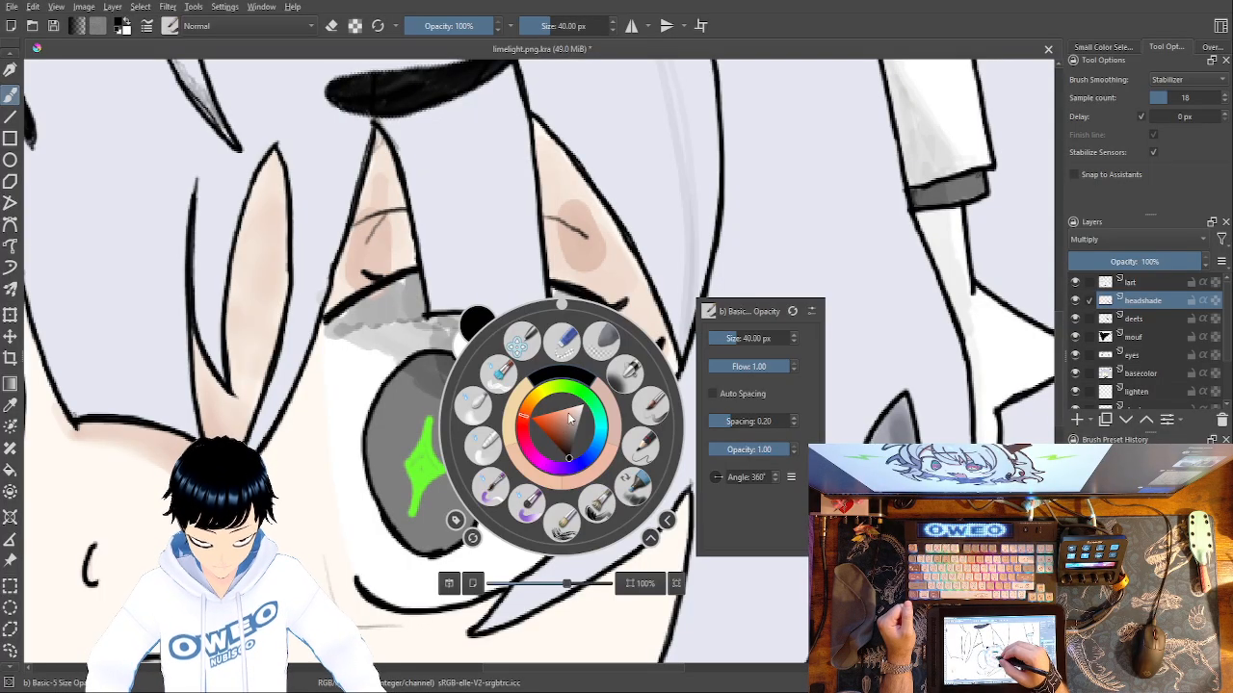
{"action": "left_click", "coordinate": [493, 436]}
{"action": "mouse_move", "coordinate": [564, 449]}
{"action": "left_mouse_down"}
{"action": "mouse_move", "coordinate": [534, 385]}
{"action": "mouse_move", "coordinate": [556, 427]}
{"action": "mouse_move", "coordinate": [599, 435]}
{"action": "mouse_move", "coordinate": [608, 450]}
{"action": "mouse_move", "coordinate": [614, 433]}
{"action": "mouse_move", "coordinate": [595, 471]}
{"action": "mouse_move", "coordinate": [651, 388]}
{"action": "mouse_move", "coordinate": [622, 395]}
{"action": "mouse_move", "coordinate": [620, 369]}
{"action": "mouse_move", "coordinate": [600, 379]}
{"action": "mouse_move", "coordinate": [594, 408]}
{"action": "mouse_move", "coordinate": [622, 385]}
{"action": "mouse_move", "coordinate": [605, 409]}
{"action": "mouse_move", "coordinate": [581, 374]}
{"action": "mouse_move", "coordinate": [565, 177]}
{"action": "mouse_move", "coordinate": [580, 245]}
{"action": "mouse_move", "coordinate": [558, 169]}
{"action": "mouse_move", "coordinate": [610, 310]}
{"action": "mouse_move", "coordinate": [613, 277]}
{"action": "mouse_move", "coordinate": [590, 224]}
{"action": "mouse_move", "coordinate": [606, 243]}
{"action": "mouse_move", "coordinate": [638, 311]}
{"action": "mouse_move", "coordinate": [645, 376]}
{"action": "mouse_move", "coordinate": [633, 397]}
{"action": "mouse_move", "coordinate": [578, 284]}
{"action": "mouse_move", "coordinate": [594, 358]}
{"action": "mouse_move", "coordinate": [598, 293]}
{"action": "mouse_move", "coordinate": [583, 343]}
{"action": "mouse_move", "coordinate": [567, 260]}
{"action": "mouse_move", "coordinate": [616, 379]}
{"action": "mouse_move", "coordinate": [612, 330]}
{"action": "mouse_move", "coordinate": [617, 396]}
{"action": "mouse_move", "coordinate": [632, 382]}
{"action": "mouse_move", "coordinate": [625, 446]}
{"action": "mouse_move", "coordinate": [553, 379]}
{"action": "mouse_move", "coordinate": [554, 398]}
{"action": "mouse_move", "coordinate": [482, 351]}
{"action": "mouse_move", "coordinate": [535, 386]}
{"action": "mouse_move", "coordinate": [507, 350]}
{"action": "mouse_move", "coordinate": [474, 338]}
{"action": "mouse_move", "coordinate": [451, 334]}
{"action": "mouse_move", "coordinate": [476, 380]}
{"action": "mouse_move", "coordinate": [423, 359]}
{"action": "mouse_move", "coordinate": [428, 381]}
{"action": "mouse_move", "coordinate": [515, 421]}
{"action": "mouse_move", "coordinate": [600, 436]}
{"action": "mouse_move", "coordinate": [572, 331]}
{"action": "mouse_move", "coordinate": [530, 362]}
{"action": "mouse_move", "coordinate": [398, 330]}
{"action": "mouse_move", "coordinate": [382, 175]}
{"action": "mouse_move", "coordinate": [375, 264]}
{"action": "mouse_move", "coordinate": [349, 295]}
{"action": "mouse_move", "coordinate": [352, 332]}
{"action": "mouse_move", "coordinate": [404, 330]}
{"action": "mouse_move", "coordinate": [338, 341]}
{"action": "mouse_move", "coordinate": [581, 446]}
{"action": "left_mouse_up"}
{"action": "mouse_move", "coordinate": [387, 273]}
{"action": "left_mouse_down"}
{"action": "mouse_move", "coordinate": [401, 292]}
{"action": "mouse_move", "coordinate": [387, 190]}
{"action": "mouse_move", "coordinate": [364, 281]}
{"action": "mouse_move", "coordinate": [316, 358]}
{"action": "mouse_move", "coordinate": [327, 323]}
{"action": "left_mouse_up"}
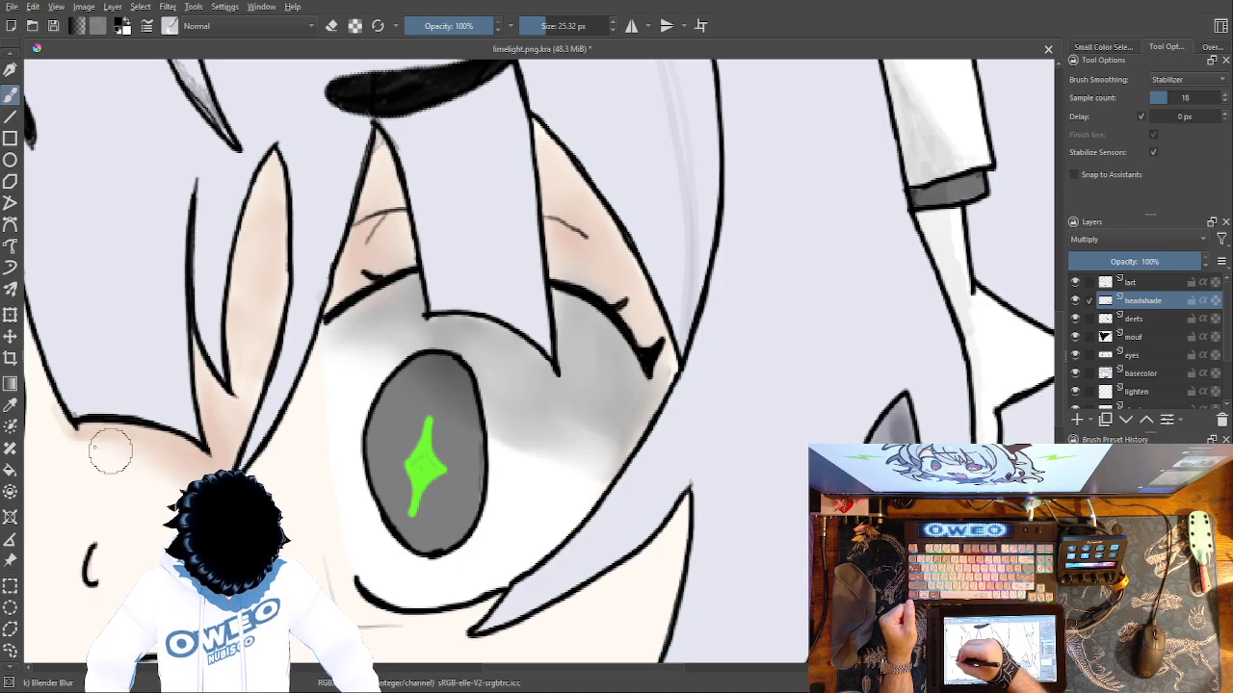
{"action": "left_click_drag", "start_coordinate": [196, 363], "coordinate": [218, 421]}
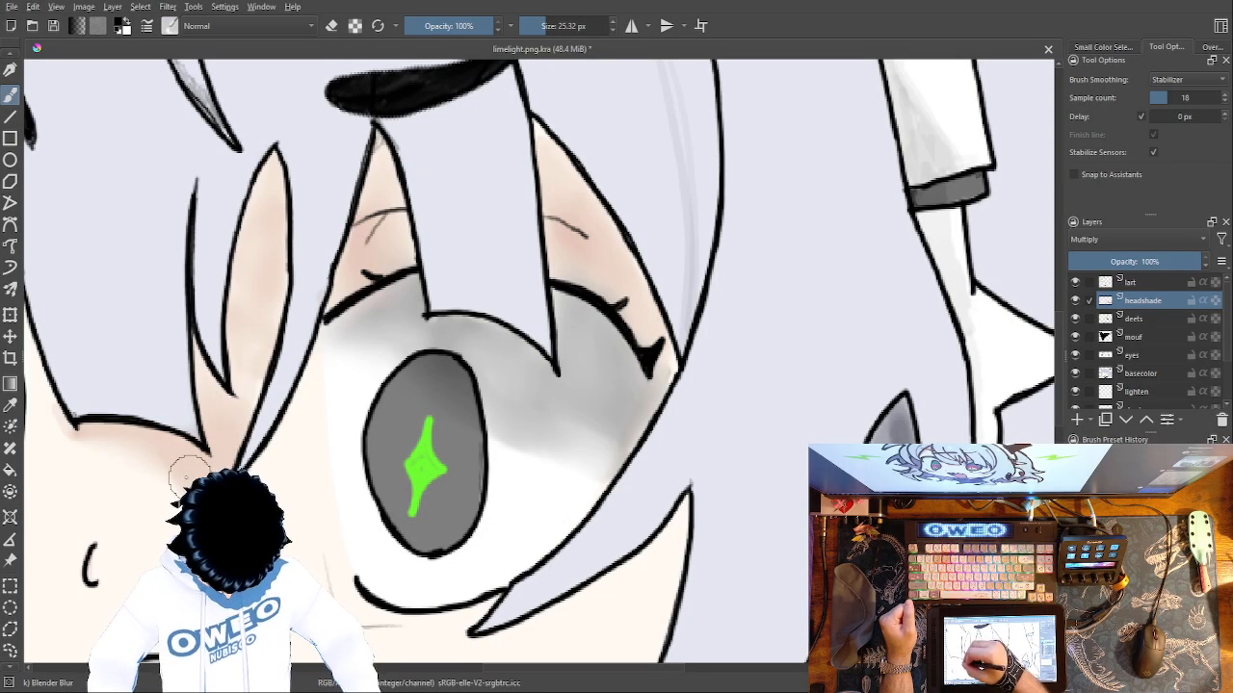
{"action": "left_click_drag", "start_coordinate": [106, 452], "coordinate": [79, 436]}
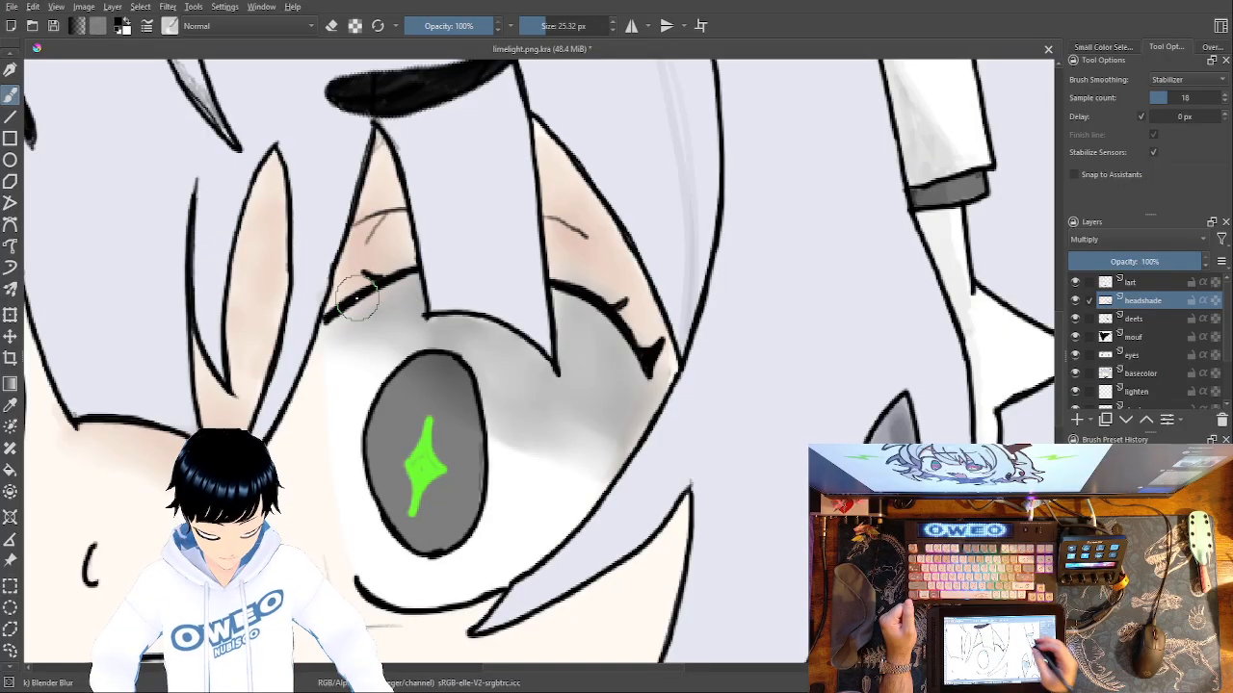
Lighten the lower edge of the right eye's grey shading with white at 40 px and soften it with Blender Blur.
{"action": "key", "text": "minus"}
{"action": "key", "text": "minus"}
{"action": "key", "text": "minus"}
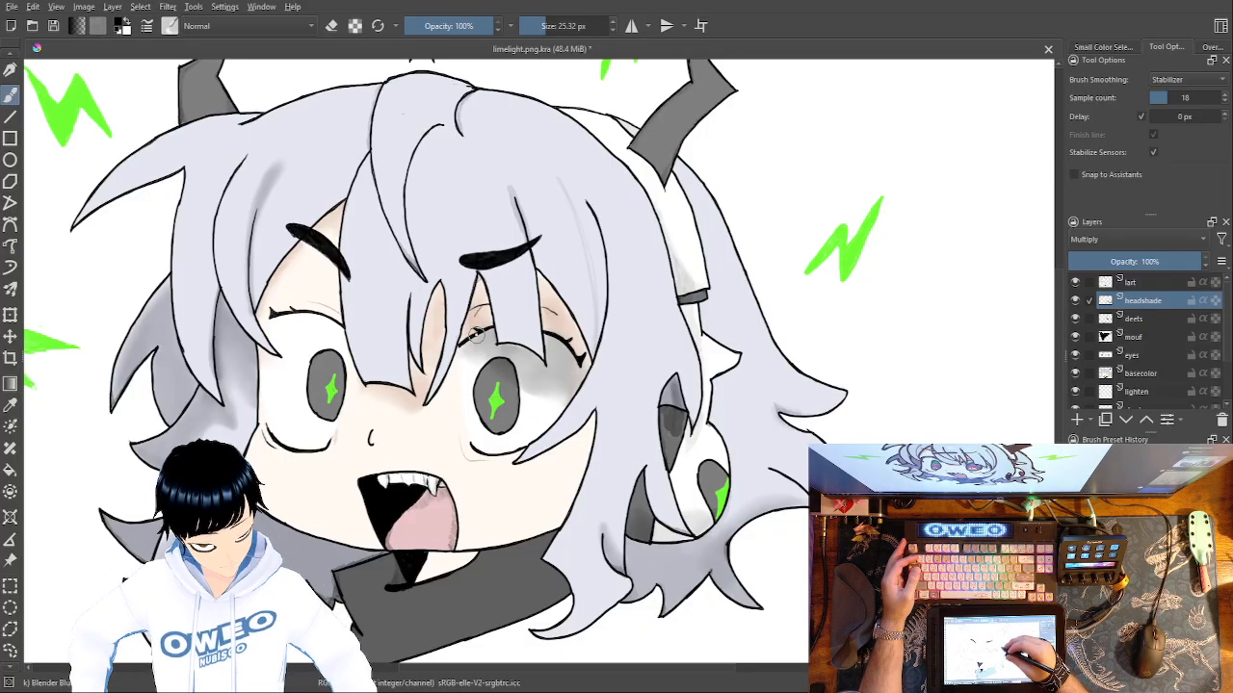
{"action": "right_click", "coordinate": [640, 310]}
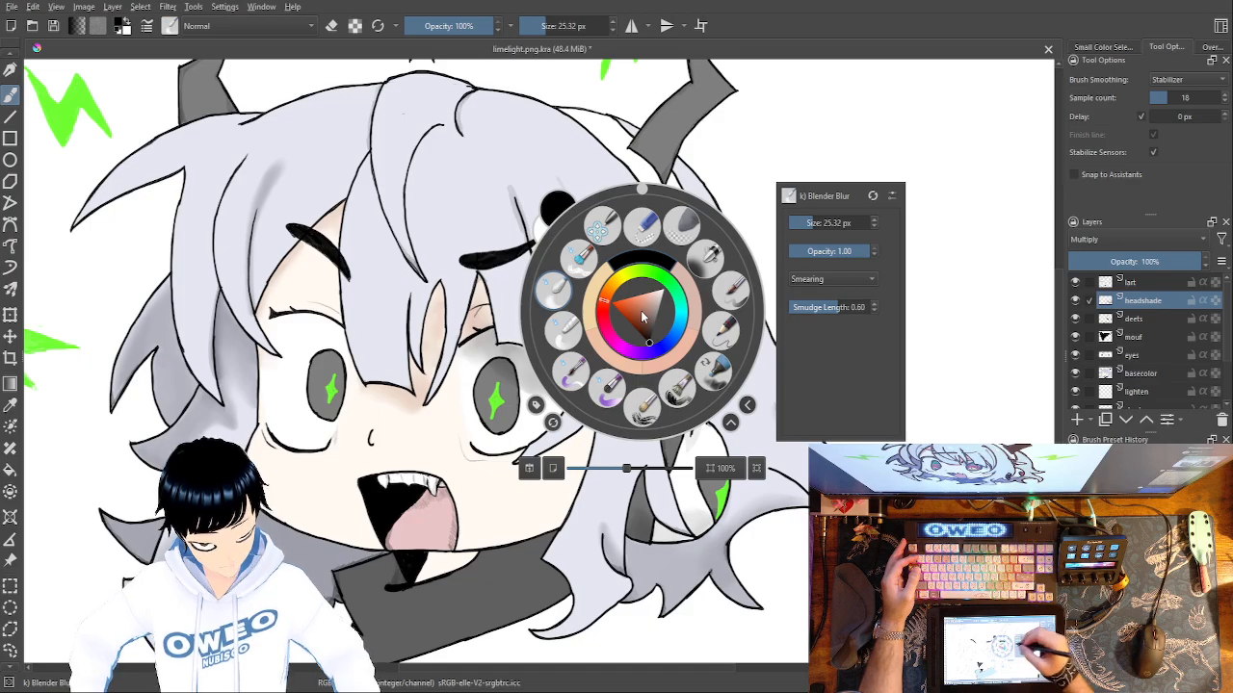
{"action": "left_click", "coordinate": [728, 287]}
{"action": "right_click", "coordinate": [671, 305]}
{"action": "left_click", "coordinate": [713, 257]}
{"action": "left_click", "coordinate": [767, 132]}
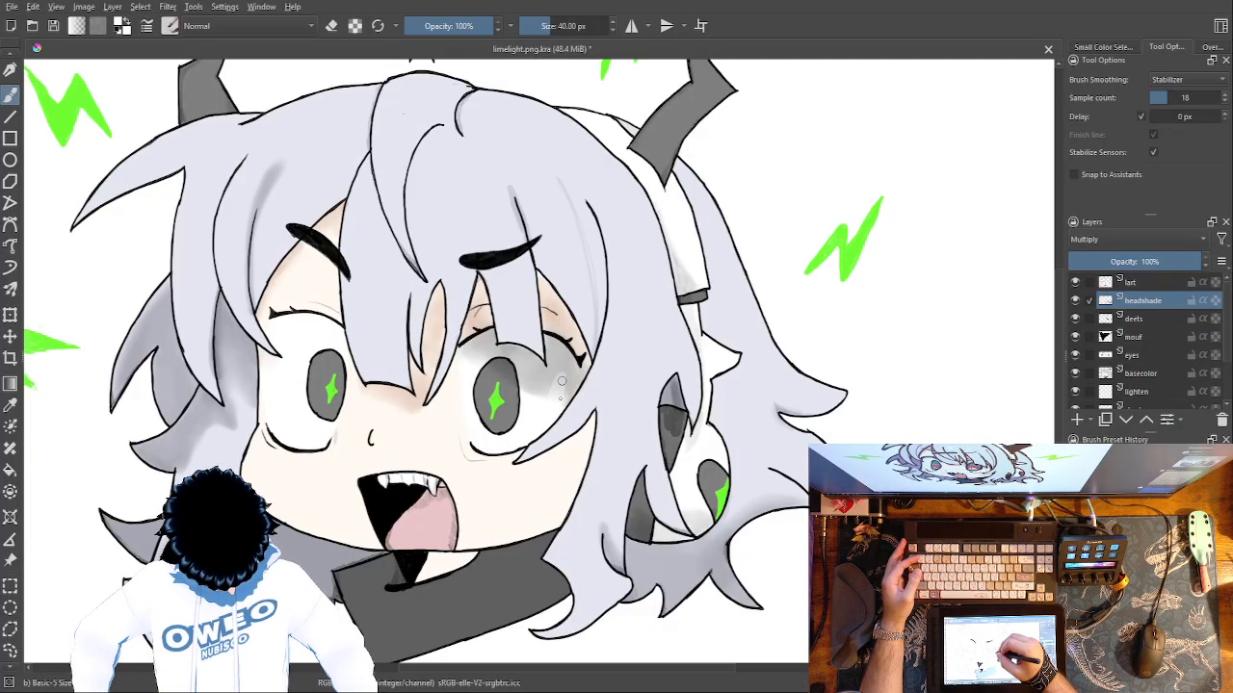
{"action": "right_click", "coordinate": [622, 356]}
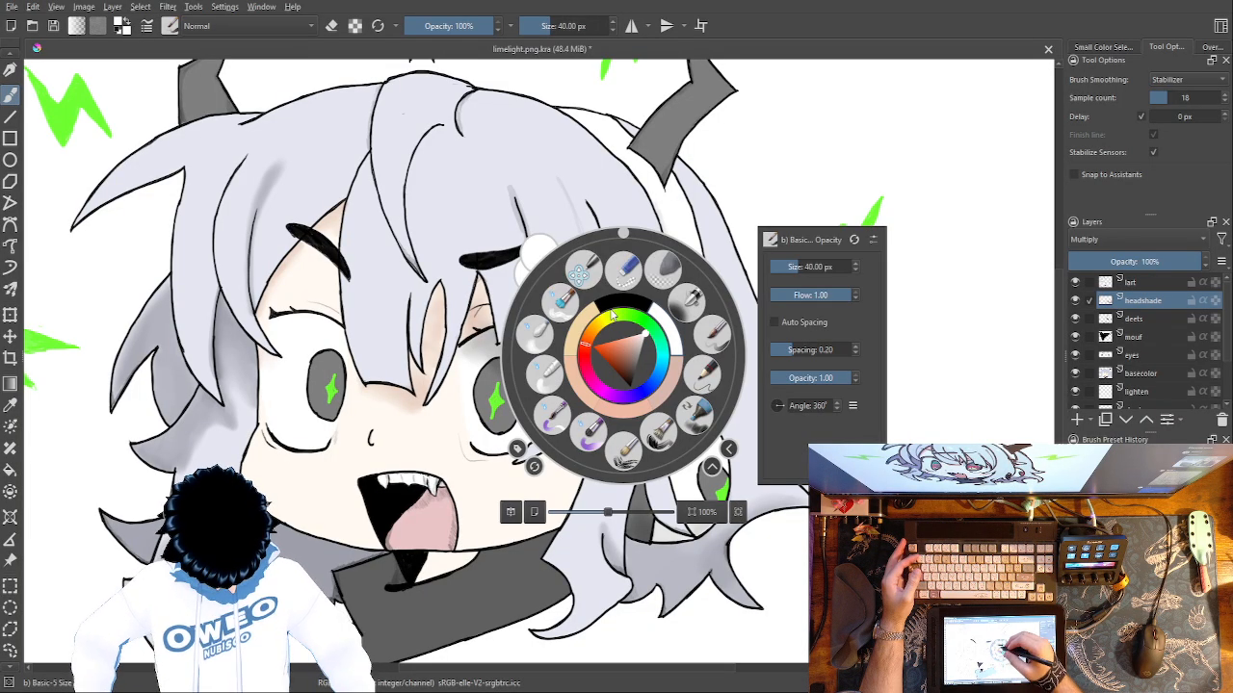
{"action": "left_click", "coordinate": [536, 336]}
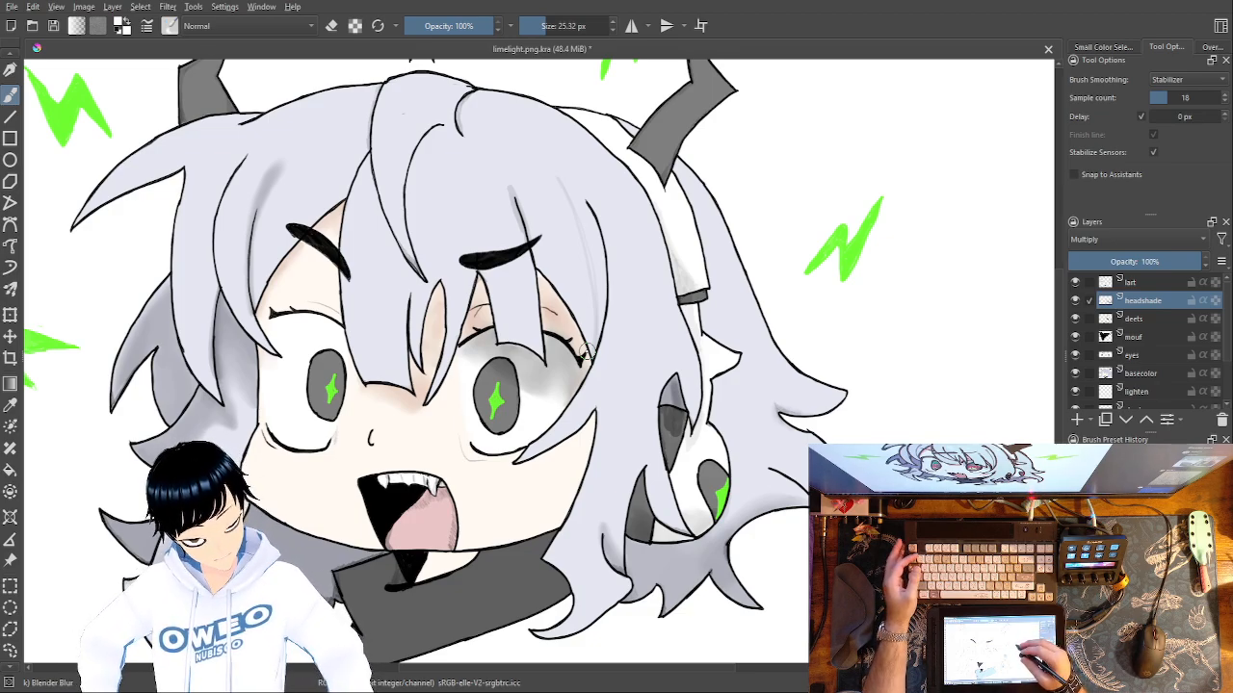
Shade the right cheek's edge along the hair in dusty pink with the Basic-5 Size Opacity brush at 40 px.
{"action": "right_click", "coordinate": [643, 524]}
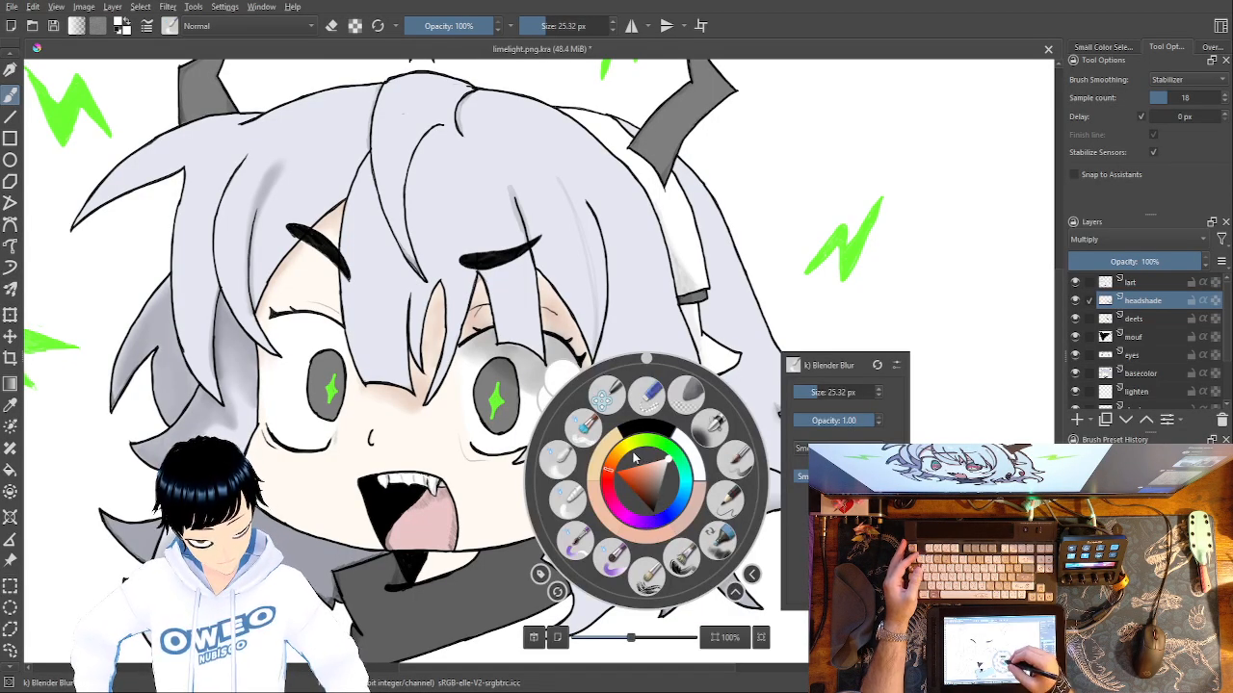
{"action": "left_click", "coordinate": [693, 502]}
{"action": "key", "text": "1"}
{"action": "left_click_drag", "start_coordinate": [748, 547], "coordinate": [688, 302]}
{"action": "right_click", "coordinate": [706, 315]}
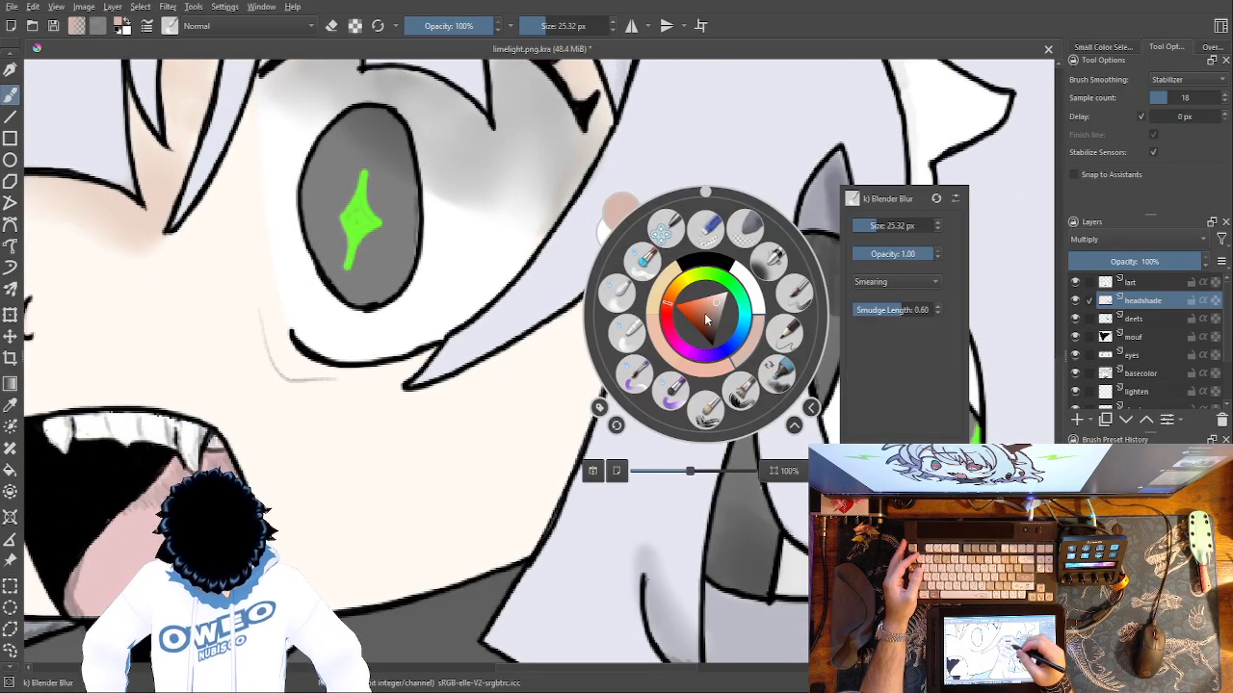
{"action": "left_click", "coordinate": [794, 294]}
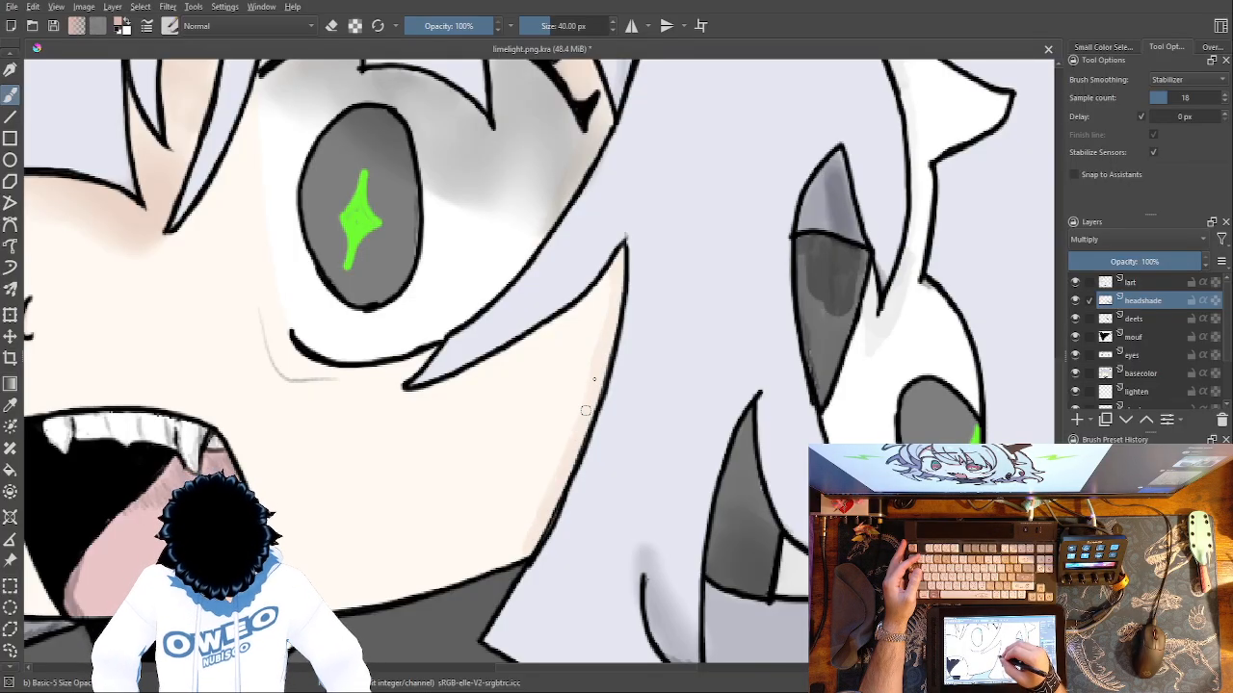
{"action": "right_click", "coordinate": [619, 404]}
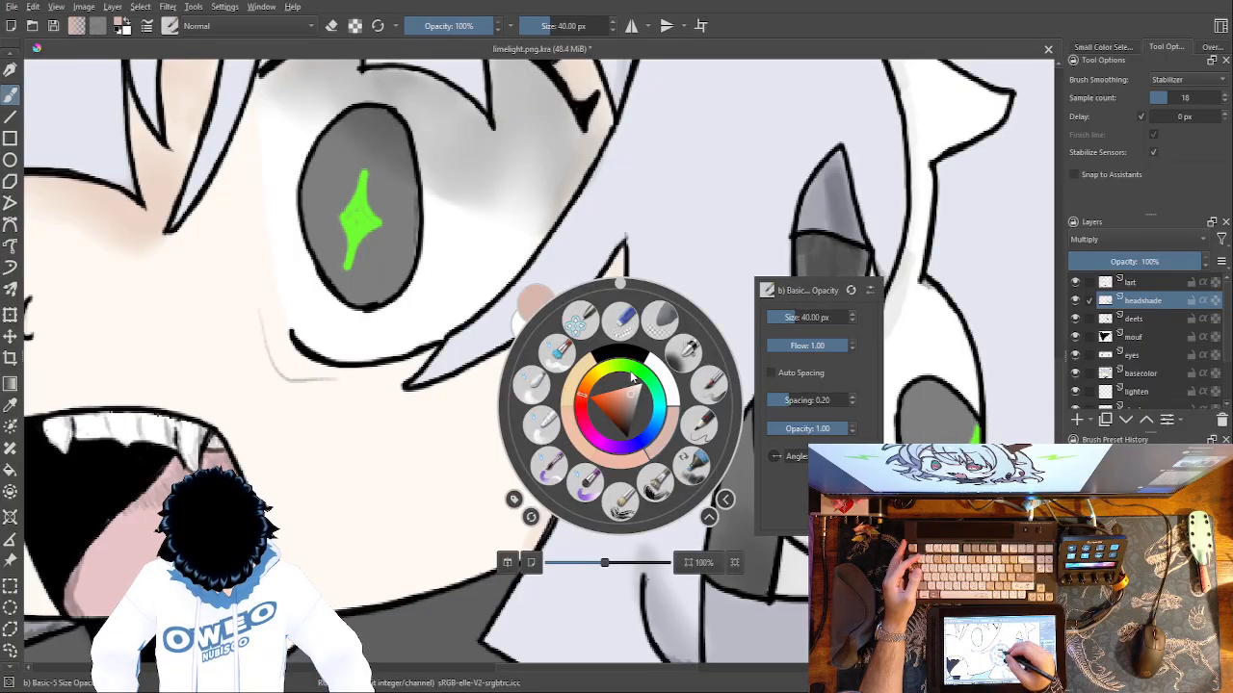
{"action": "left_click", "coordinate": [471, 481]}
Shade the skin below both eyes, beside the mouth and in the neck opening under the chin with the same dusty pink.
{"action": "left_click_drag", "start_coordinate": [696, 458], "coordinate": [984, 296]}
{"action": "mouse_move", "coordinate": [757, 363]}
{"action": "left_mouse_down"}
{"action": "mouse_move", "coordinate": [837, 446]}
{"action": "mouse_move", "coordinate": [907, 448]}
{"action": "left_mouse_up"}
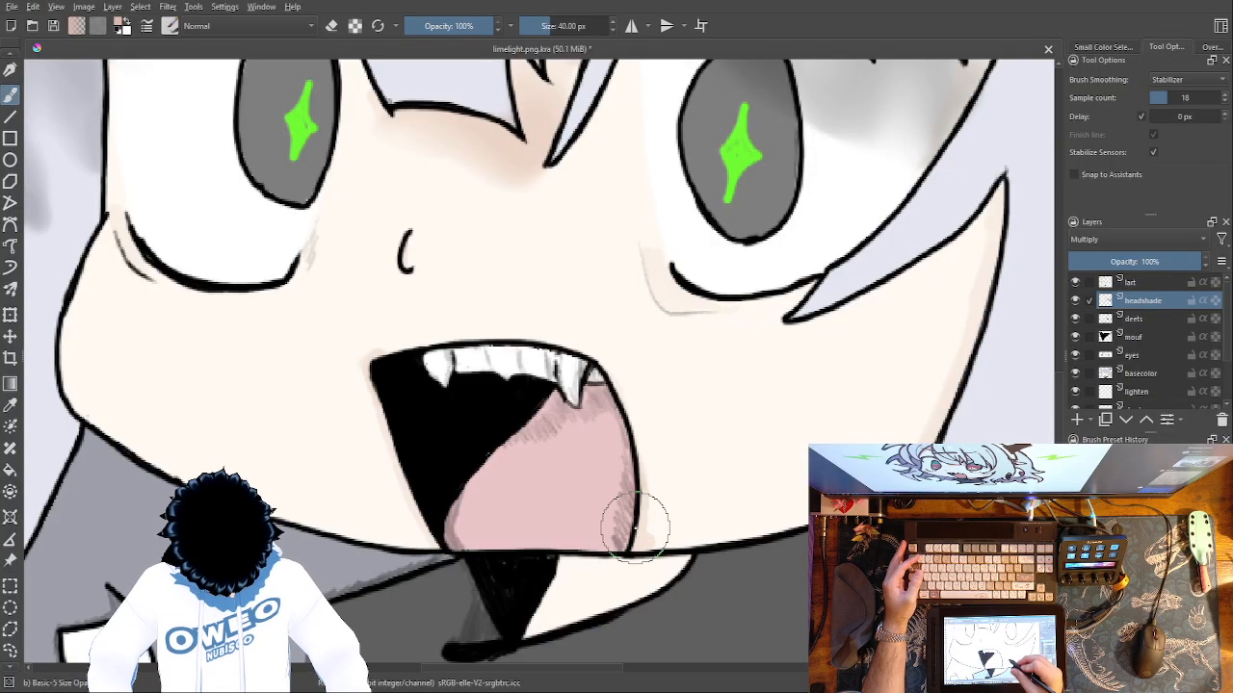
{"action": "left_click_drag", "start_coordinate": [636, 525], "coordinate": [757, 276]}
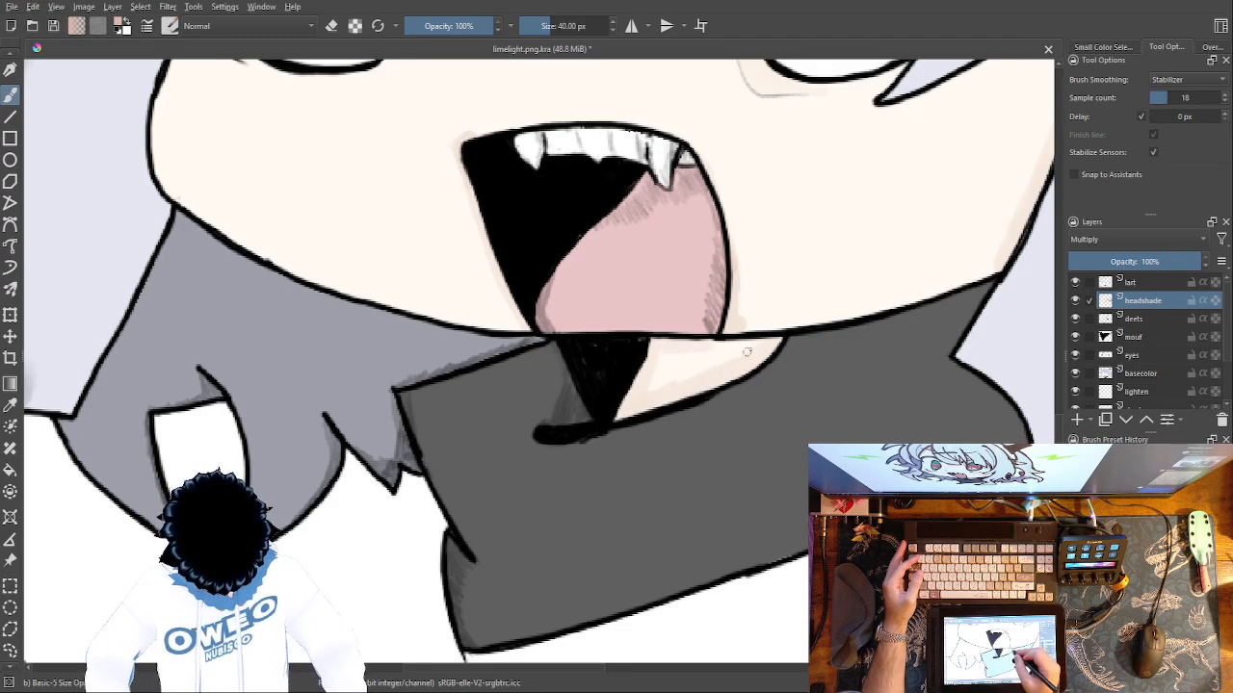
{"action": "mouse_move", "coordinate": [759, 356]}
{"action": "left_mouse_down"}
{"action": "mouse_move", "coordinate": [702, 357]}
{"action": "mouse_move", "coordinate": [666, 379]}
{"action": "mouse_move", "coordinate": [658, 358]}
{"action": "left_mouse_up"}
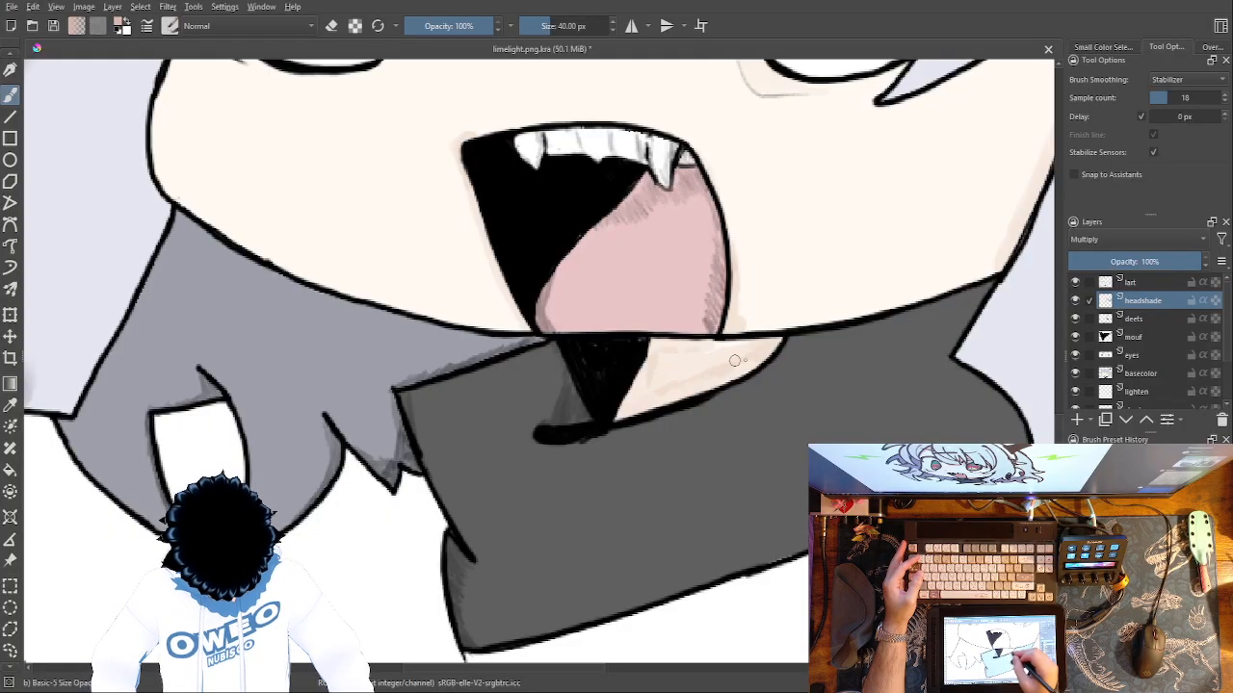
Soften the dusty pink shading in the neck opening and beside the mouth with the Blender Blur brush at 25.32 px.
{"action": "right_click", "coordinate": [749, 376]}
{"action": "left_click", "coordinate": [660, 355]}
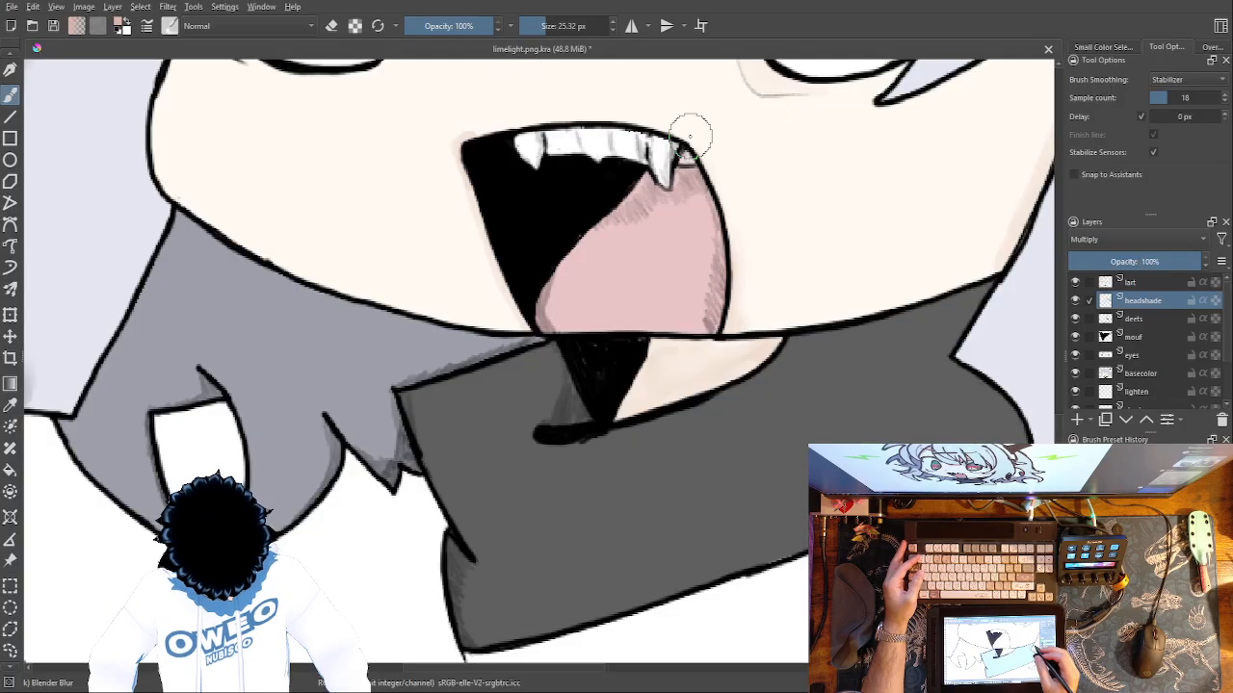
{"action": "key", "text": "ctrl+minus"}
{"action": "key", "text": "ctrl+minus"}
{"action": "key", "text": "ctrl+minus"}
{"action": "key", "text": "ctrl+minus"}
{"action": "key", "text": "ctrl+plus"}
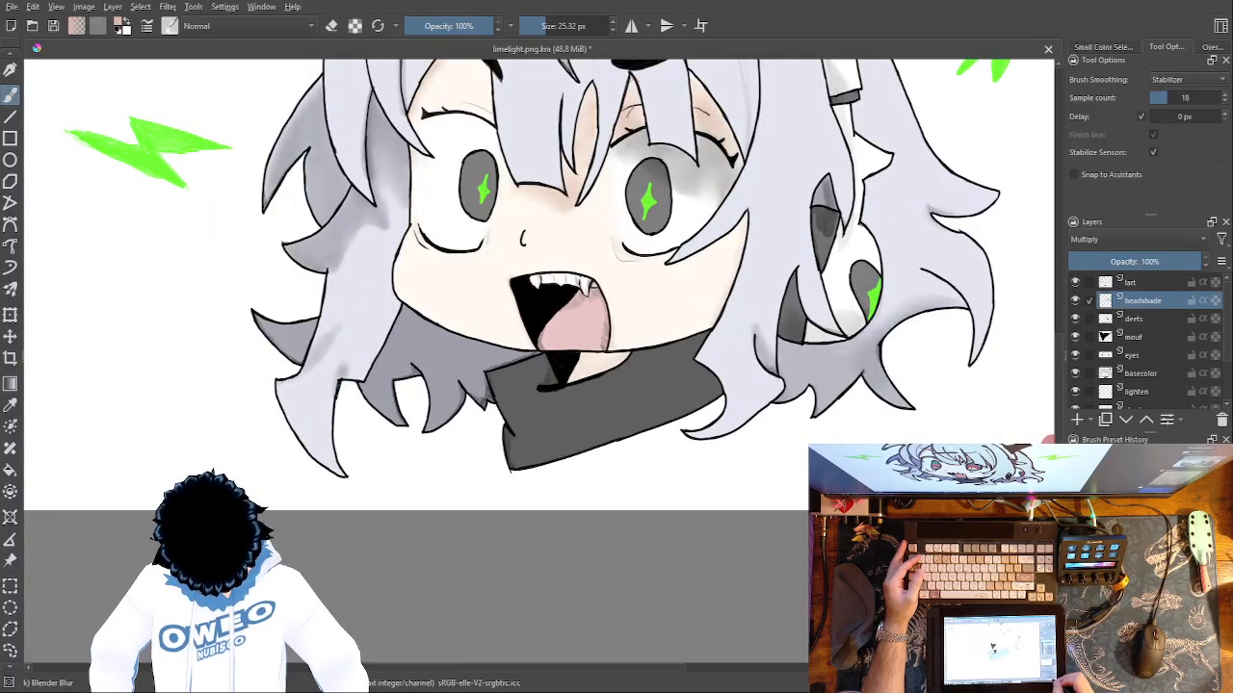
{"action": "left_click_drag", "start_coordinate": [596, 277], "coordinate": [716, 420]}
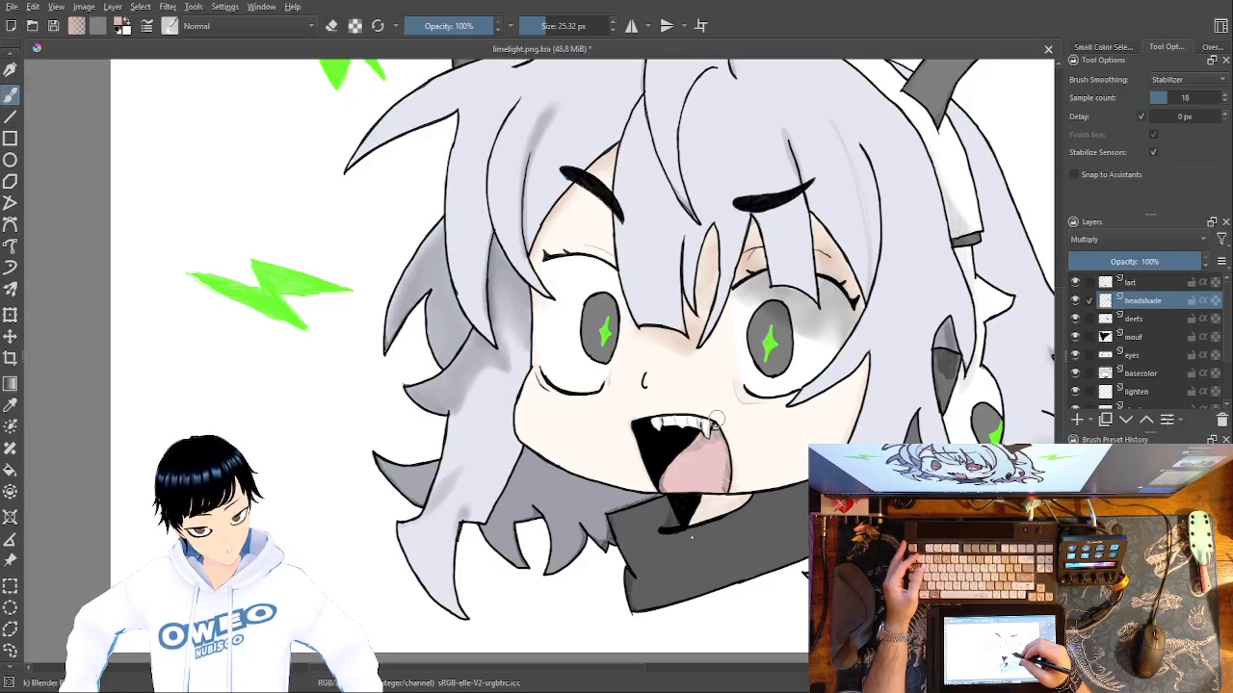
Paint a small dusty pink blush oval on the left cheek with the Basic-5 Size Opacity brush at 40 px.
{"action": "right_click", "coordinate": [736, 403]}
{"action": "left_click", "coordinate": [827, 383]}
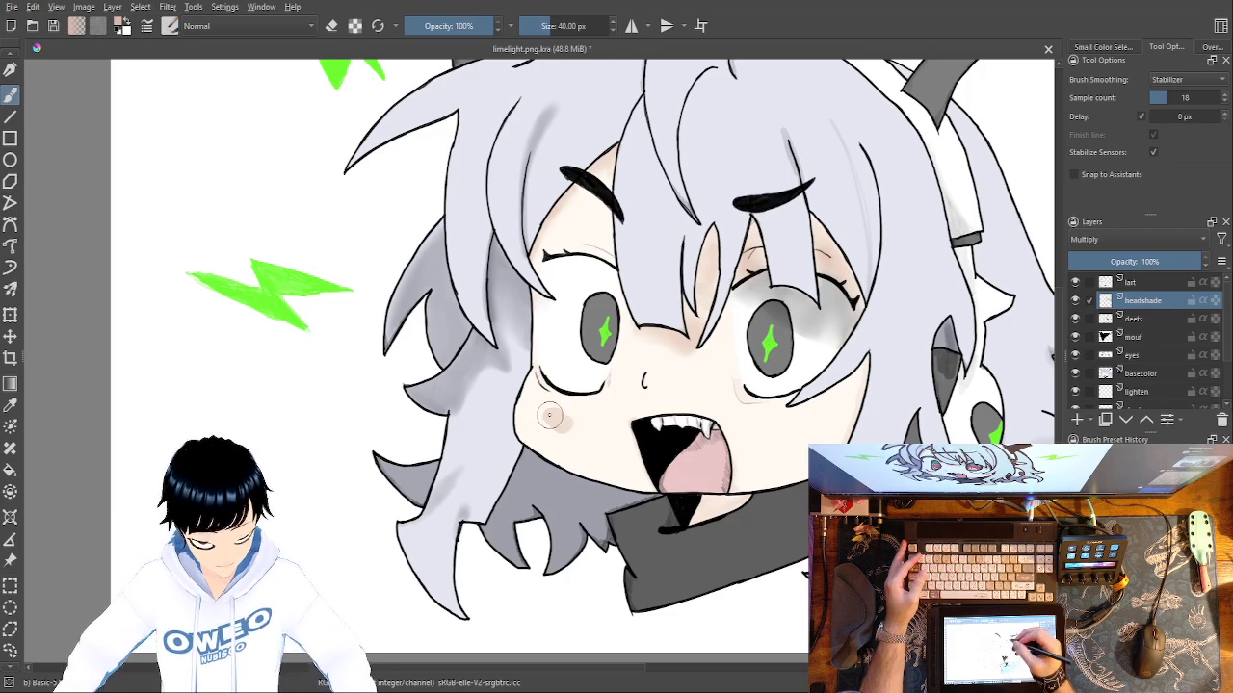
{"action": "key", "text": "ctrl+z"}
{"action": "mouse_move", "coordinate": [542, 416]}
{"action": "left_mouse_down"}
{"action": "mouse_move", "coordinate": [556, 429]}
{"action": "mouse_move", "coordinate": [550, 416]}
{"action": "left_mouse_up"}
{"action": "key", "text": "ctrl+z"}
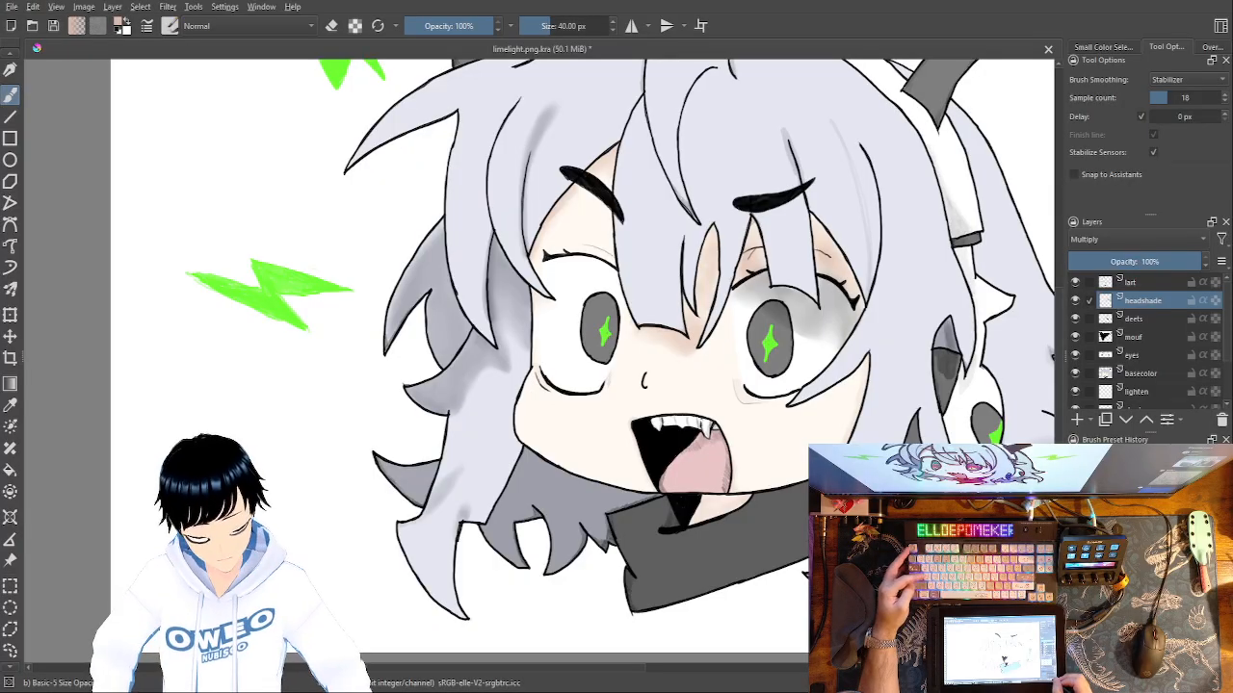
{"action": "key", "text": "ctrl+plus"}
{"action": "key", "text": "ctrl+plus"}
{"action": "key", "text": "ctrl+plus"}
{"action": "mouse_move", "coordinate": [586, 531]}
{"action": "left_mouse_down"}
{"action": "mouse_move", "coordinate": [571, 534]}
{"action": "mouse_move", "coordinate": [558, 514]}
{"action": "mouse_move", "coordinate": [614, 520]}
{"action": "mouse_move", "coordinate": [334, 500]}
{"action": "mouse_move", "coordinate": [144, 463]}
{"action": "left_mouse_up"}
{"action": "key", "text": "ctrl+z"}
Paint a matching dusty pink blush oval on the right cheek between the mouth and the hair, redoing unsatisfactory strokes.
{"action": "key", "text": "ctrl+z"}
{"action": "mouse_move", "coordinate": [751, 487]}
{"action": "left_mouse_down"}
{"action": "mouse_move", "coordinate": [740, 491]}
{"action": "mouse_move", "coordinate": [820, 461]}
{"action": "left_mouse_up"}
{"action": "key", "text": "ctrl+z"}
{"action": "left_click_drag", "start_coordinate": [778, 498], "coordinate": [798, 489]}
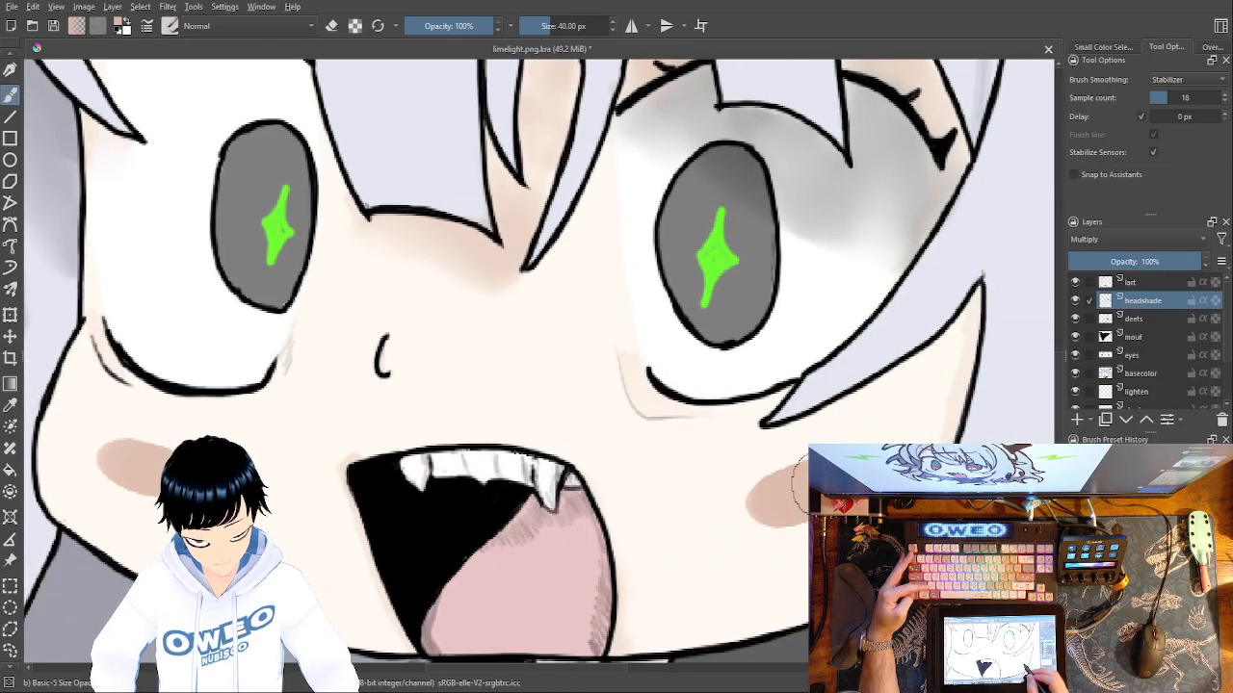
{"action": "key", "text": "ctrl+z"}
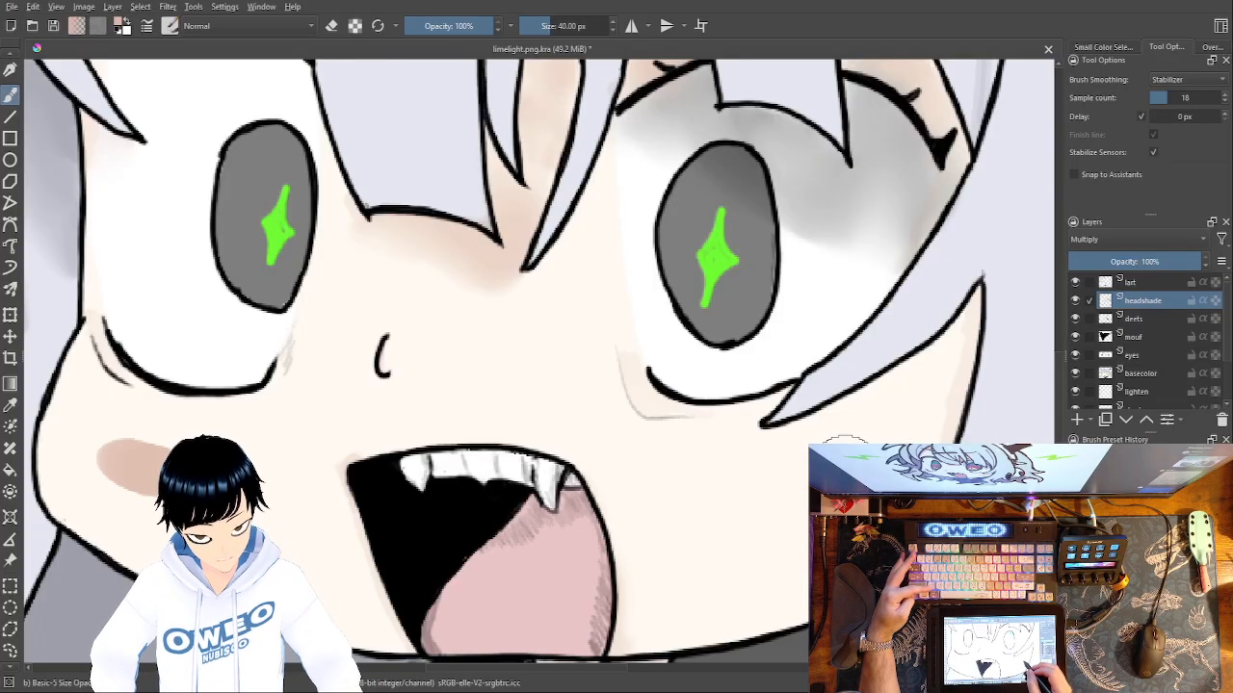
{"action": "mouse_move", "coordinate": [800, 488]}
{"action": "left_mouse_down"}
{"action": "mouse_move", "coordinate": [695, 448]}
{"action": "mouse_move", "coordinate": [799, 499]}
{"action": "mouse_move", "coordinate": [771, 537]}
{"action": "mouse_move", "coordinate": [747, 517]}
{"action": "mouse_move", "coordinate": [780, 540]}
{"action": "left_mouse_up"}
{"action": "key", "text": "ctrl+z"}
{"action": "key", "text": "ctrl+z"}
Soften the edges of both cheek blushes with the Blender Blur brush at 25.32 px.
{"action": "right_click", "coordinate": [778, 464]}
{"action": "left_click", "coordinate": [696, 446]}
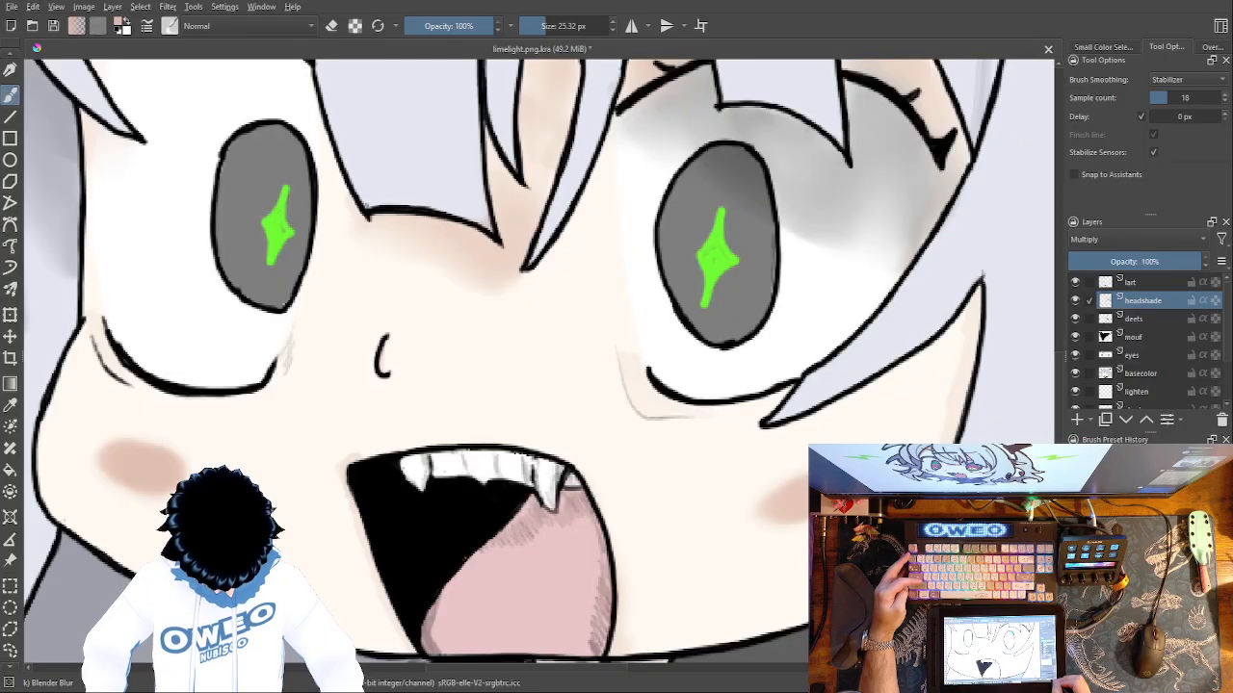
{"action": "key", "text": "minus"}
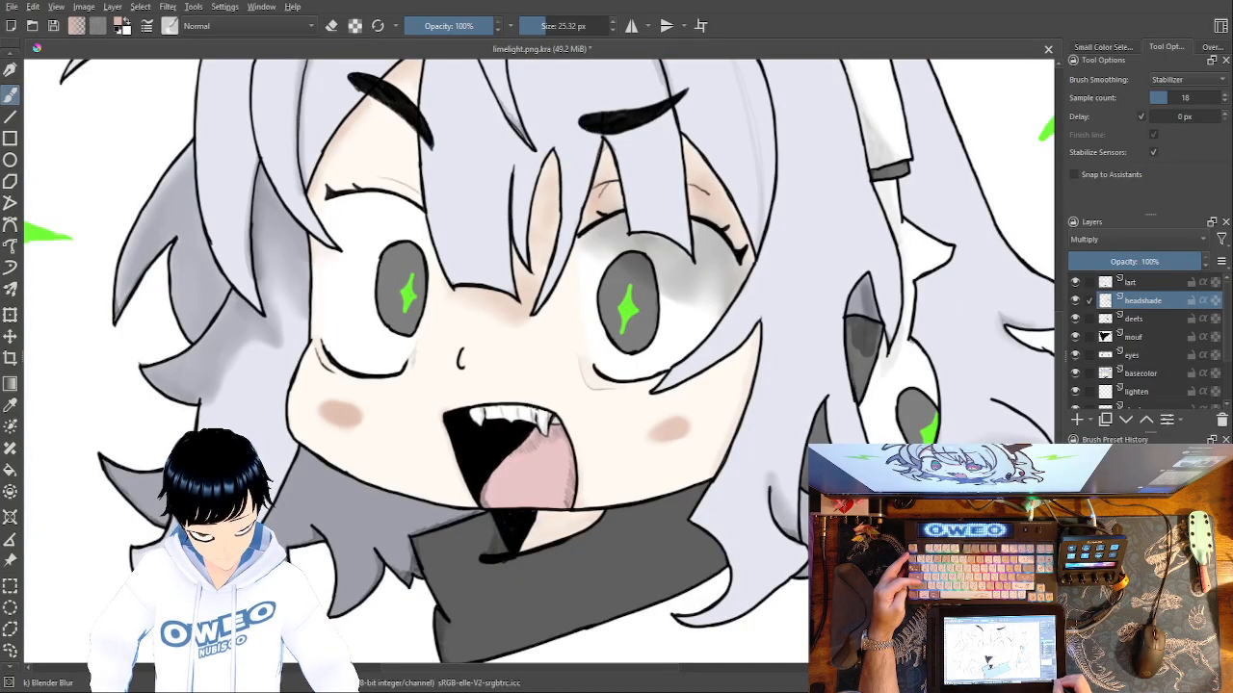
{"action": "key", "text": "minus"}
{"action": "key", "text": "minus"}
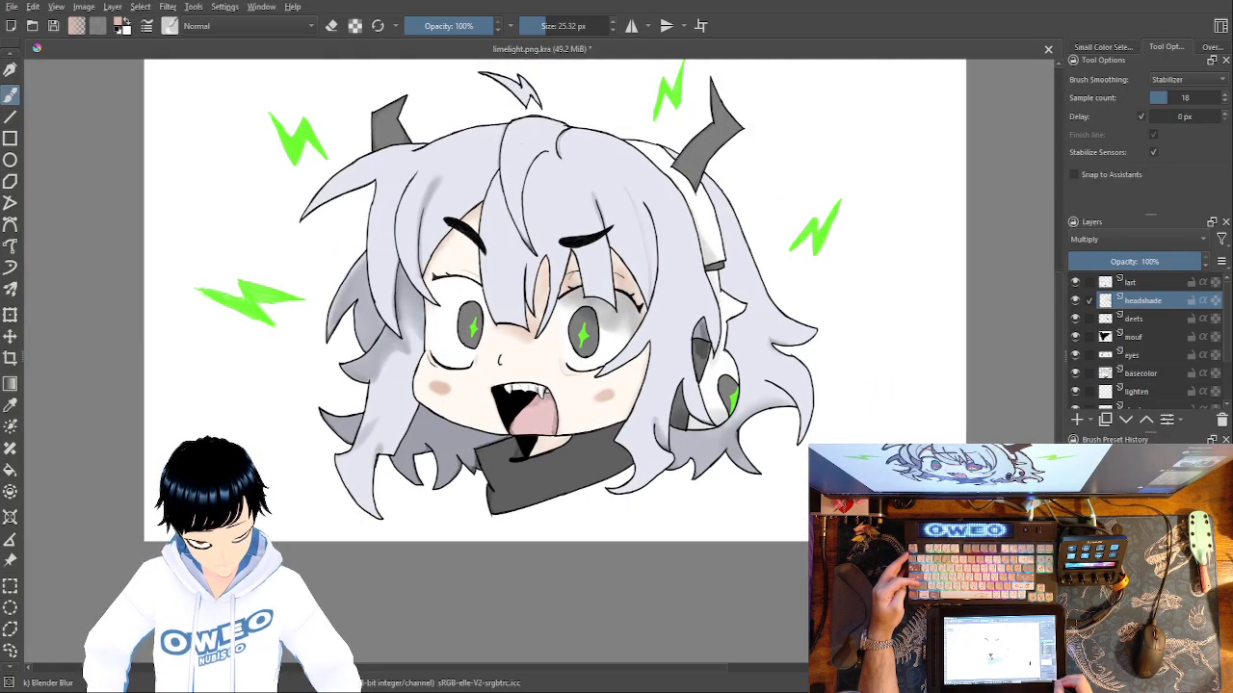
{"action": "key", "text": "plus"}
{"action": "key", "text": "plus"}
{"action": "key", "text": "plus"}
{"action": "key", "text": "minus"}
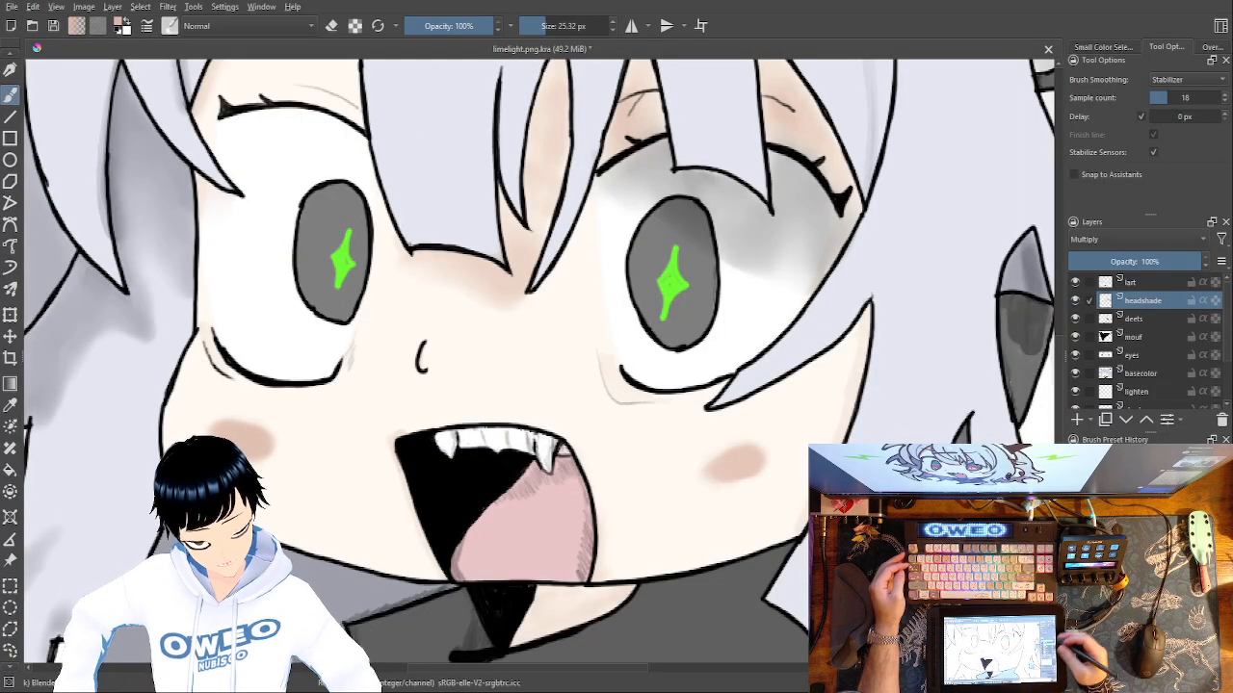
On the deets layer, shade the edge of the hair lock crossing the right eye with faint black, using Basic-5 Size Opacity at 40 px.
{"action": "left_click", "coordinate": [1154, 318]}
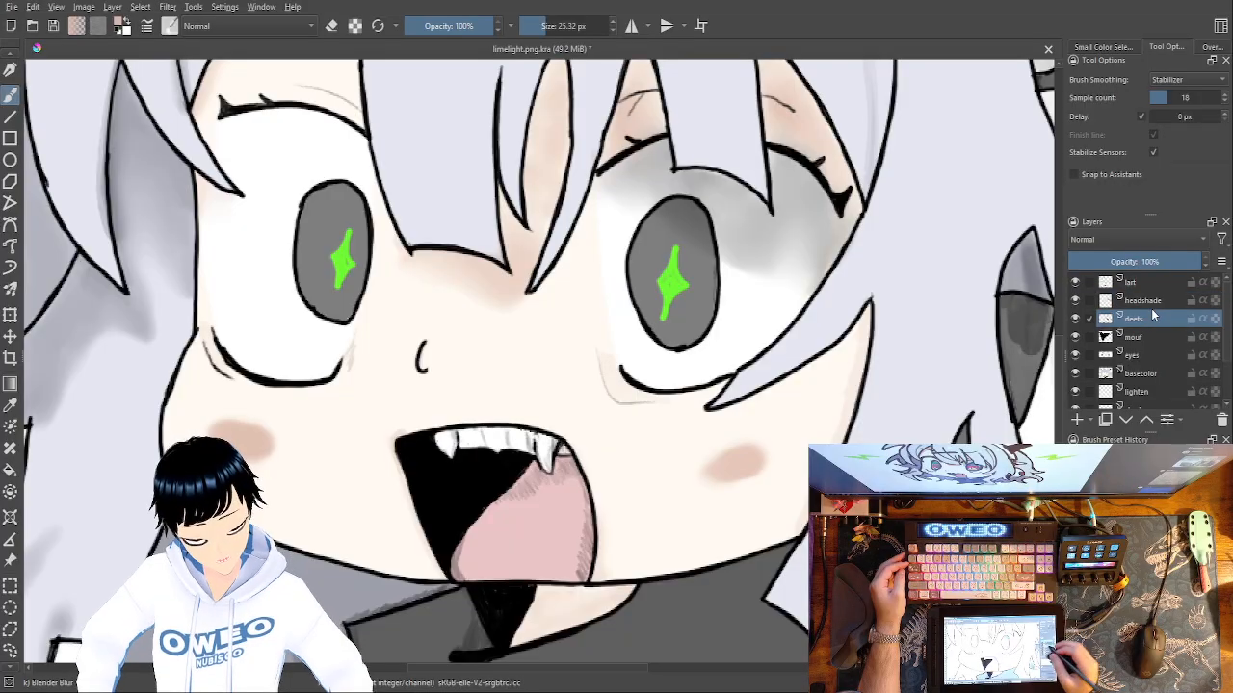
{"action": "right_click", "coordinate": [778, 430]}
{"action": "left_click", "coordinate": [797, 379]}
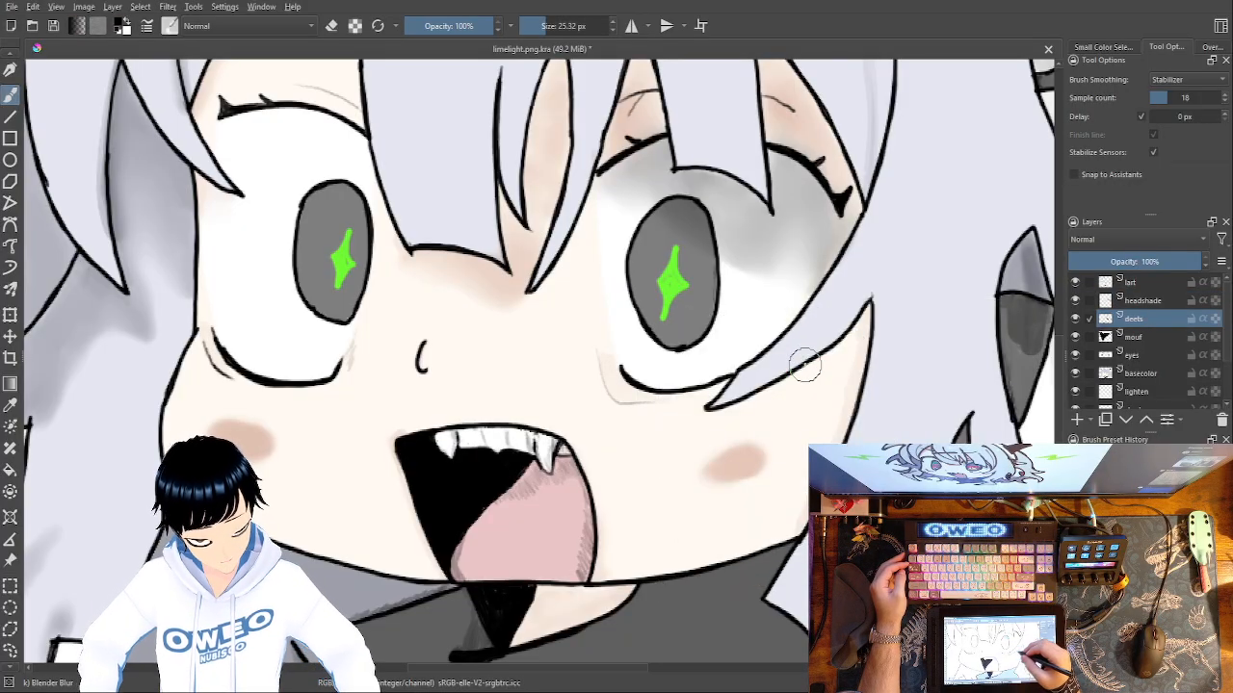
{"action": "left_click_drag", "start_coordinate": [773, 507], "coordinate": [613, 475]}
{"action": "left_click_drag", "start_coordinate": [727, 429], "coordinate": [767, 462]}
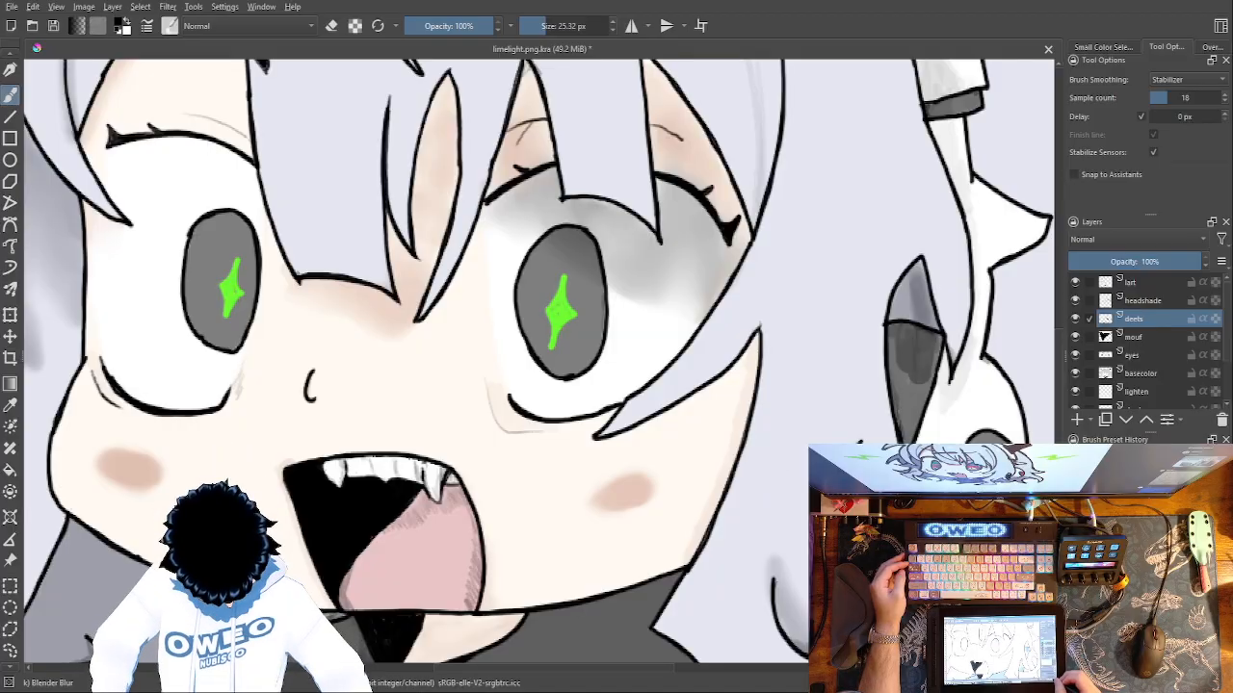
{"action": "left_click", "coordinate": [1125, 683]}
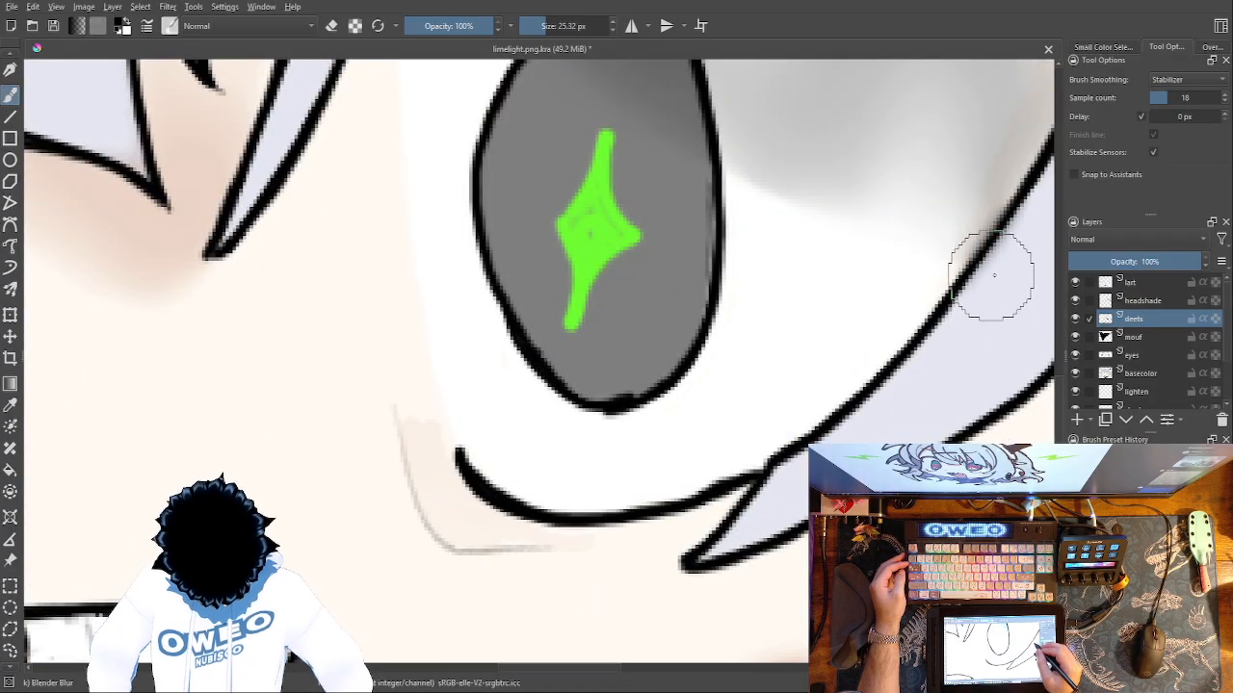
{"action": "right_click", "coordinate": [859, 484]}
{"action": "left_click", "coordinate": [862, 452]}
{"action": "mouse_move", "coordinate": [1043, 195]}
{"action": "left_mouse_down"}
{"action": "mouse_move", "coordinate": [899, 376]}
{"action": "mouse_move", "coordinate": [797, 454]}
{"action": "mouse_move", "coordinate": [709, 557]}
{"action": "left_mouse_up"}
{"action": "left_click_drag", "start_coordinate": [607, 533], "coordinate": [183, 489]}
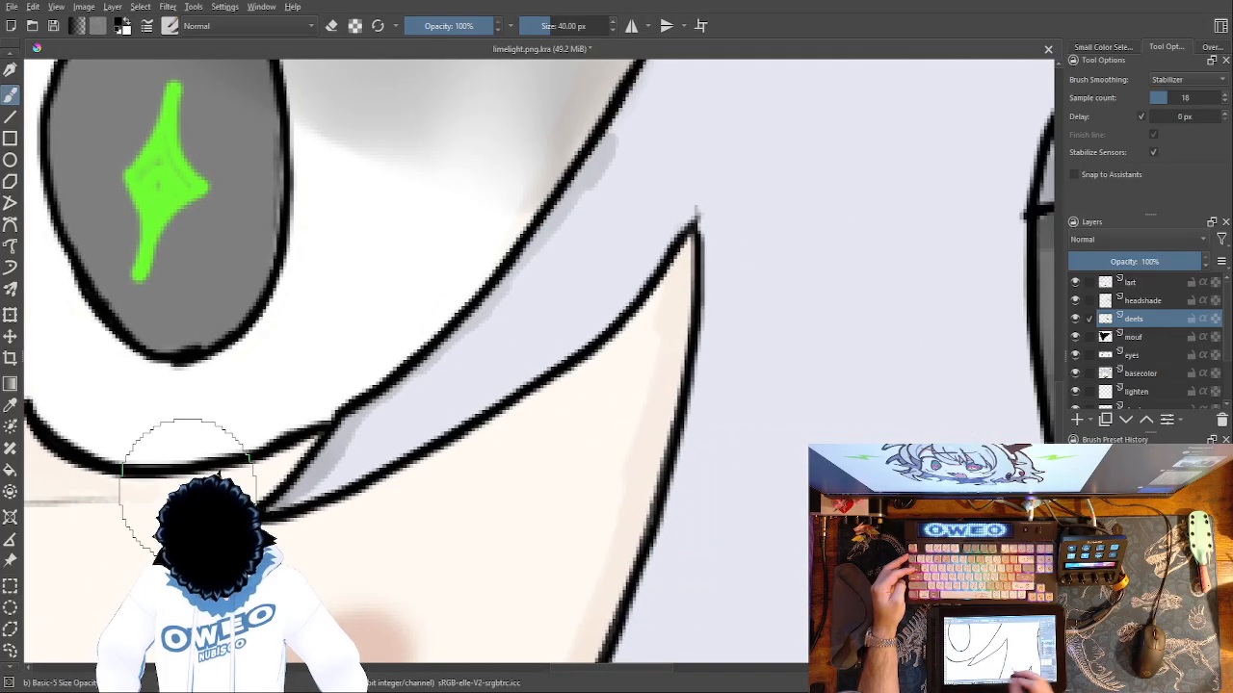
Shade the hair around the tips of the dark headphone pieces beside the right cheek with faint grey strokes.
{"action": "left_click_drag", "start_coordinate": [777, 471], "coordinate": [754, 55]}
{"action": "mouse_move", "coordinate": [697, 376]}
{"action": "left_mouse_down"}
{"action": "mouse_move", "coordinate": [649, 301]}
{"action": "mouse_move", "coordinate": [429, 670]}
{"action": "left_mouse_up"}
{"action": "left_click_drag", "start_coordinate": [679, 422], "coordinate": [685, 445]}
{"action": "left_click_drag", "start_coordinate": [685, 394], "coordinate": [633, 461]}
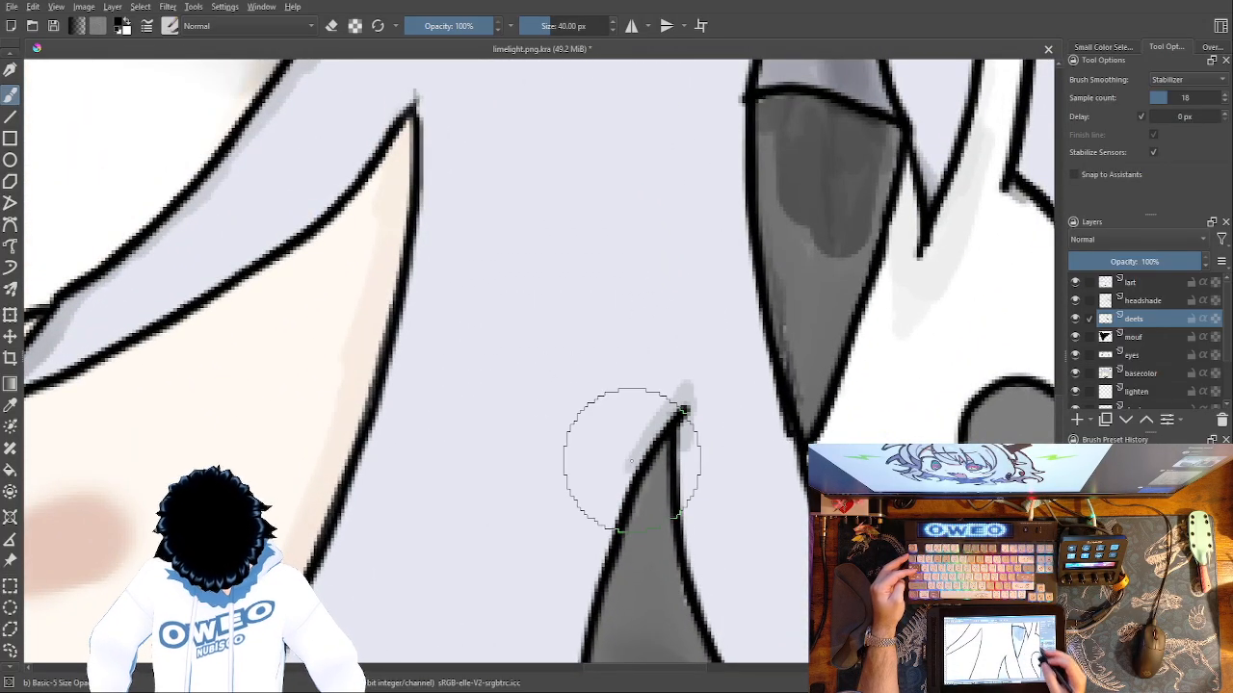
{"action": "key", "text": "ctrl+minus"}
{"action": "key", "text": "ctrl+minus"}
{"action": "key", "text": "ctrl+minus"}
{"action": "left_click_drag", "start_coordinate": [638, 411], "coordinate": [597, 554]}
{"action": "left_click_drag", "start_coordinate": [613, 362], "coordinate": [598, 394]}
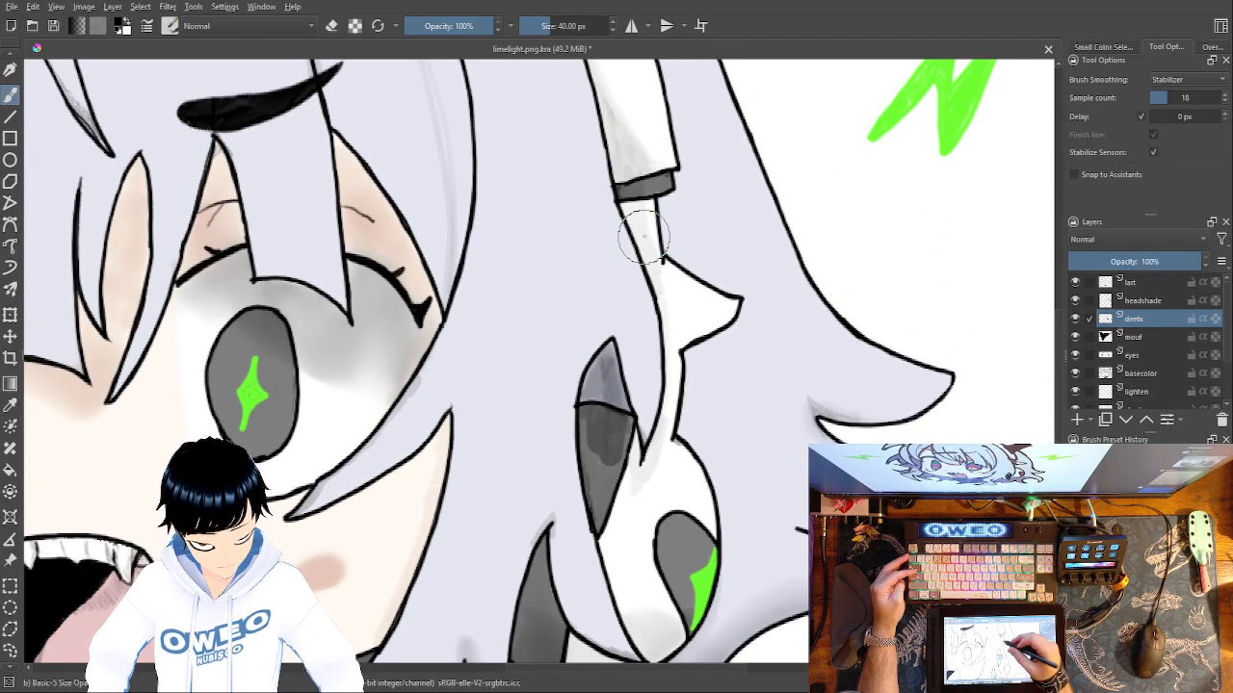
Add faint grey shading to the strand lines above the right eyebrow, the bang tips and the bangs between the eyes.
{"action": "mouse_move", "coordinate": [643, 236]}
{"action": "left_mouse_down"}
{"action": "mouse_move", "coordinate": [683, 449]}
{"action": "mouse_move", "coordinate": [721, 564]}
{"action": "left_mouse_up"}
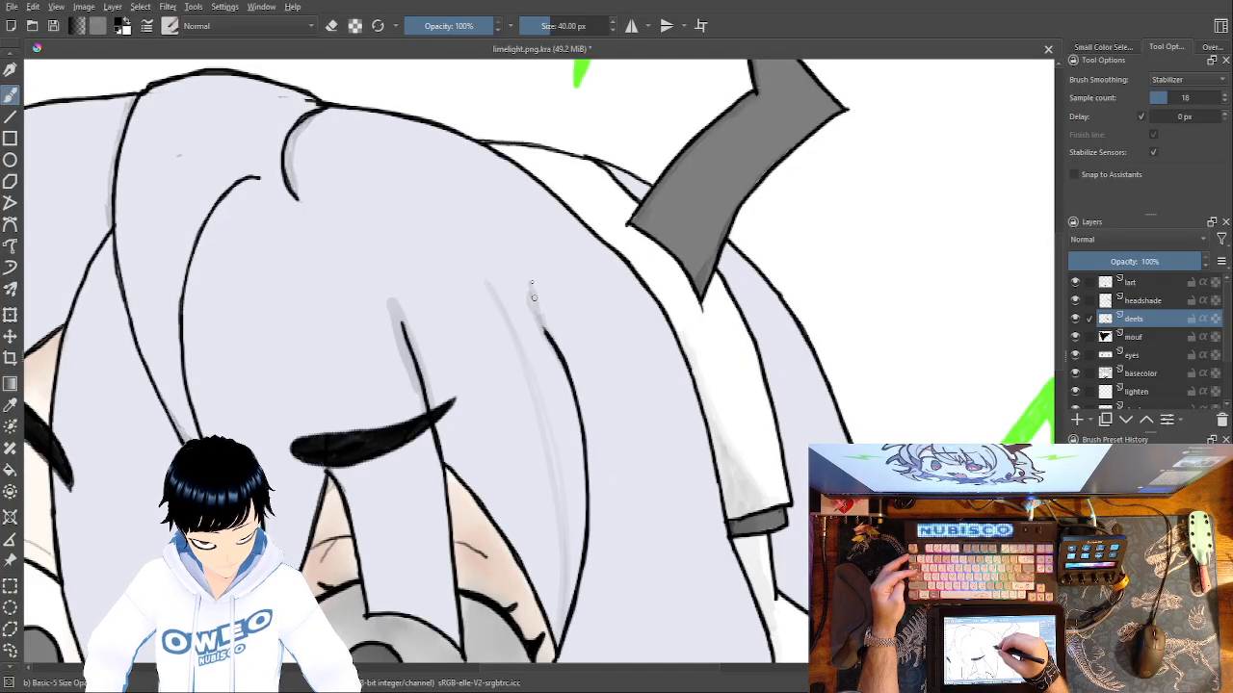
{"action": "left_click_drag", "start_coordinate": [656, 277], "coordinate": [796, 154]}
{"action": "left_click_drag", "start_coordinate": [455, 351], "coordinate": [448, 362]}
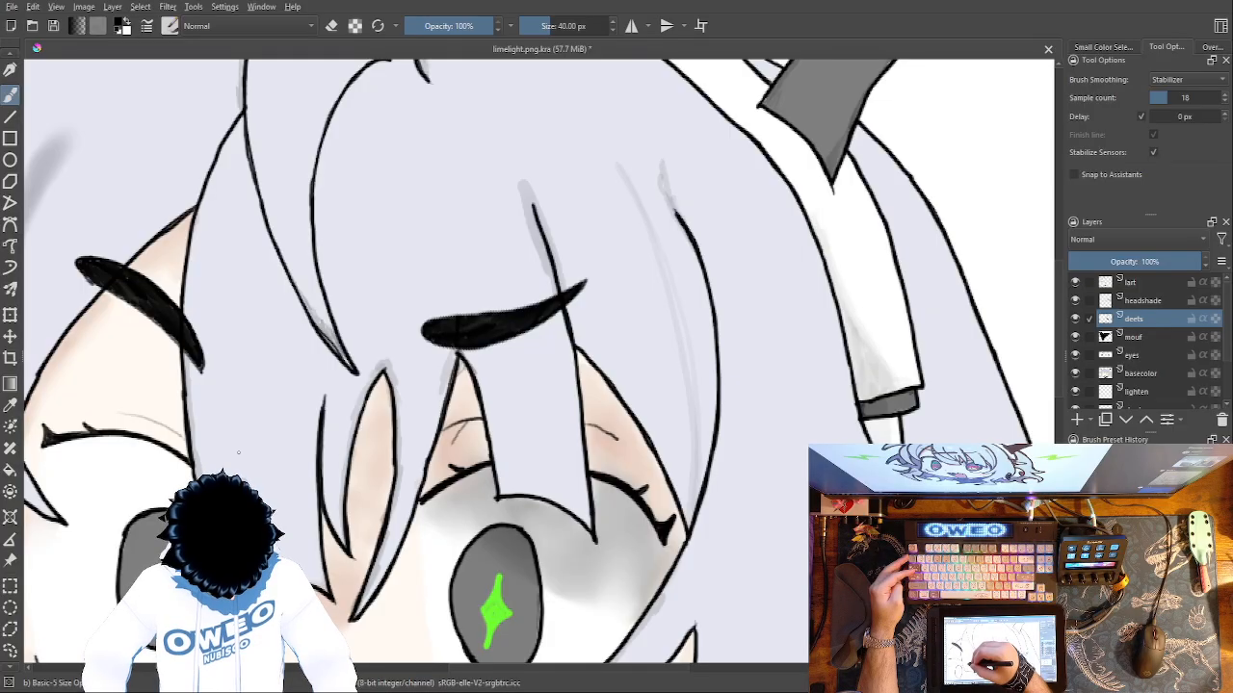
{"action": "left_click_drag", "start_coordinate": [233, 414], "coordinate": [234, 358]}
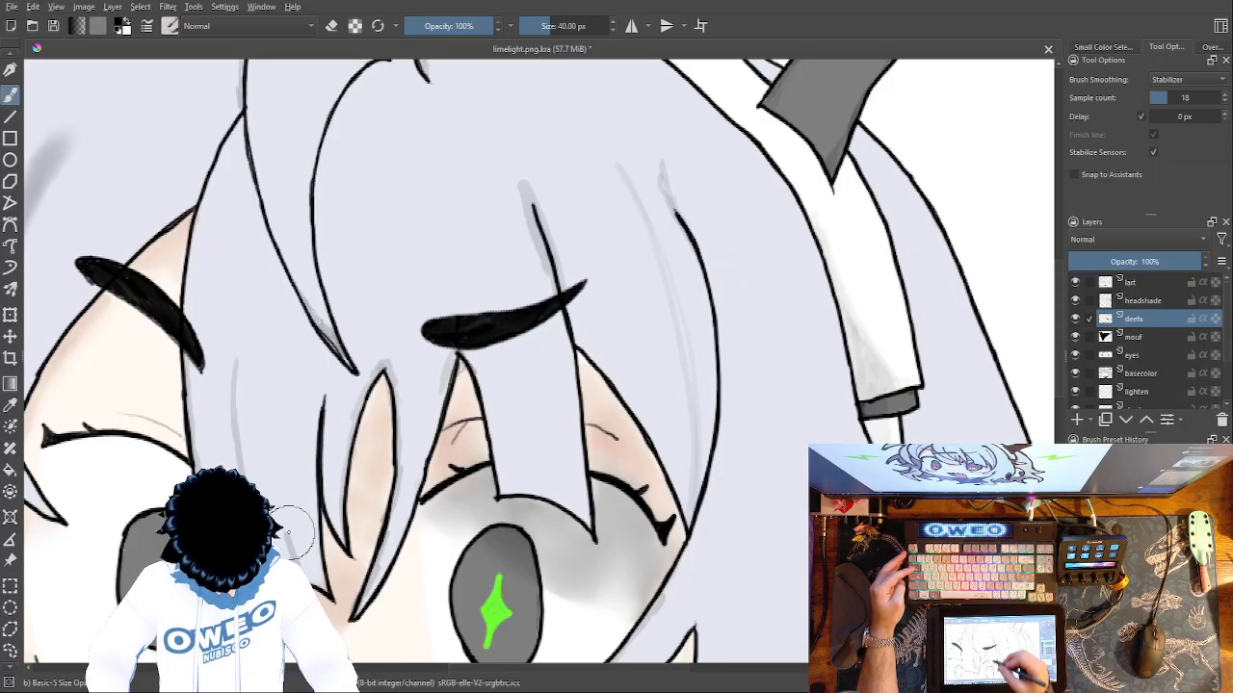
Shade the strand ends and outlines of the lower right hair around the headphone with faint grey strokes.
{"action": "left_click_drag", "start_coordinate": [486, 262], "coordinate": [507, 83]}
{"action": "left_click_drag", "start_coordinate": [559, 294], "coordinate": [580, 80]}
{"action": "left_click_drag", "start_coordinate": [720, 389], "coordinate": [455, 276]}
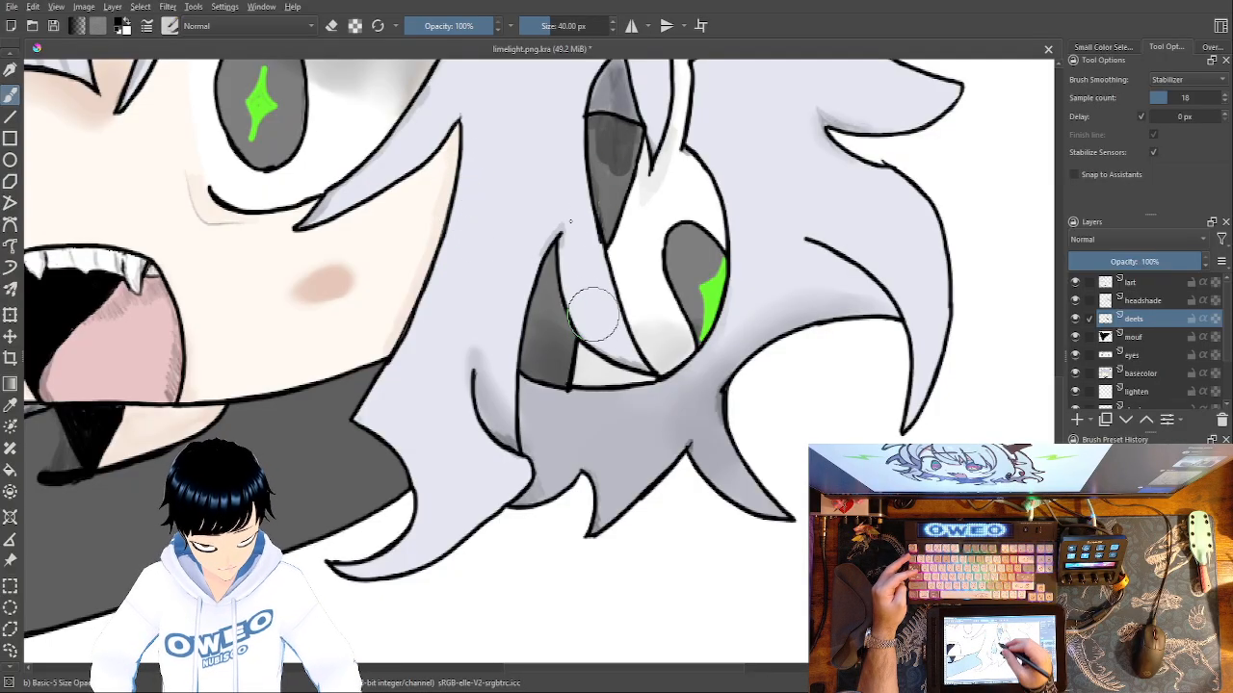
{"action": "left_click_drag", "start_coordinate": [542, 254], "coordinate": [511, 385]}
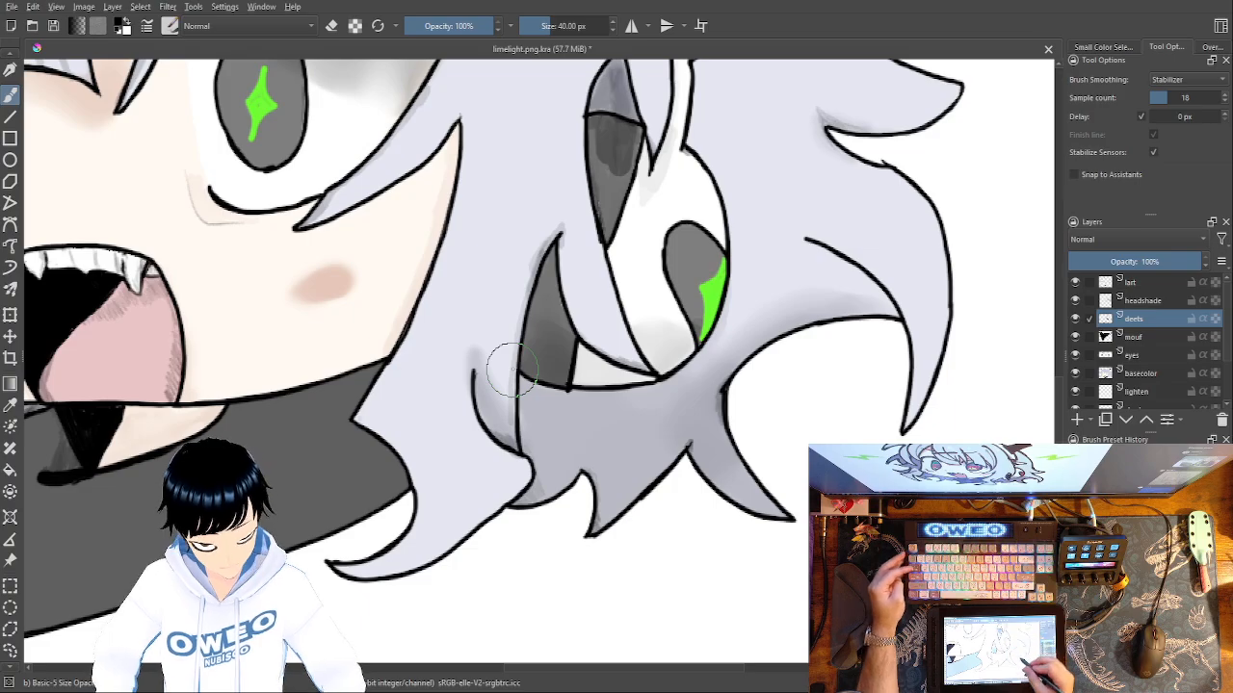
{"action": "left_click_drag", "start_coordinate": [767, 532], "coordinate": [726, 610]}
{"action": "left_click_drag", "start_coordinate": [727, 285], "coordinate": [719, 543]}
{"action": "left_click_drag", "start_coordinate": [705, 348], "coordinate": [710, 504]}
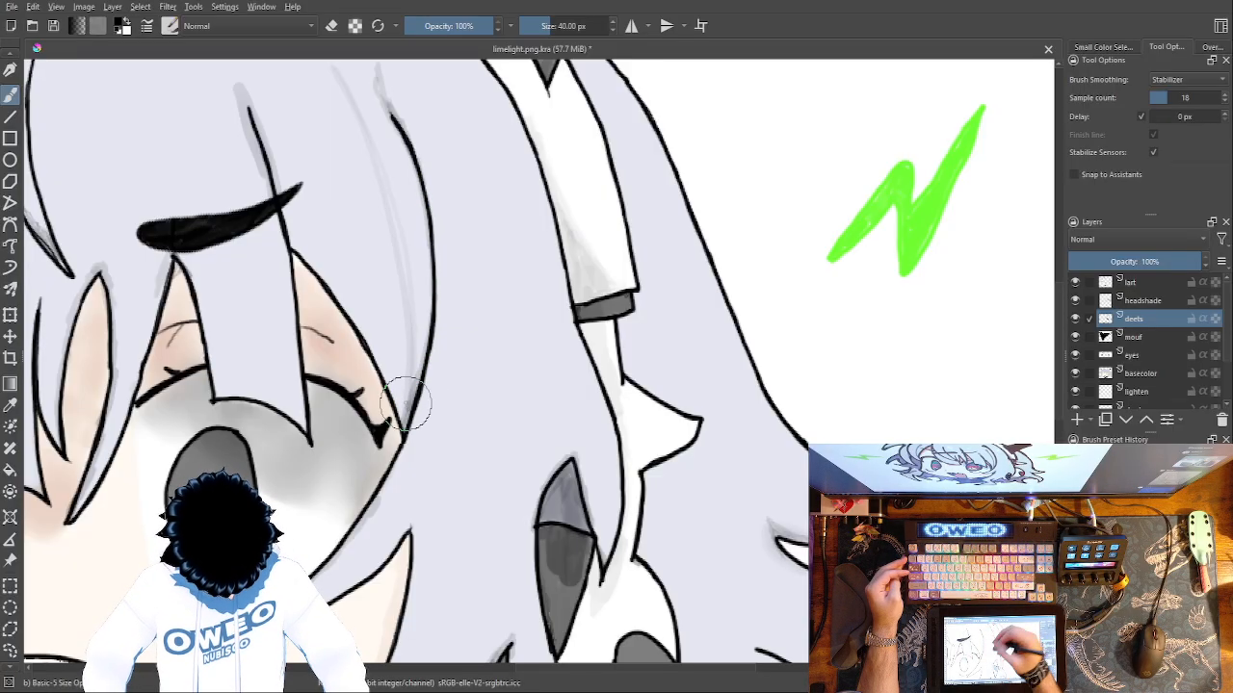
Shade along the long curved strand line running from the crown down to the tip of the central bang.
{"action": "left_click_drag", "start_coordinate": [664, 470], "coordinate": [707, 572]}
{"action": "mouse_move", "coordinate": [568, 355]}
{"action": "left_mouse_down"}
{"action": "mouse_move", "coordinate": [805, 558]}
{"action": "mouse_move", "coordinate": [808, 531]}
{"action": "mouse_move", "coordinate": [826, 527]}
{"action": "left_mouse_up"}
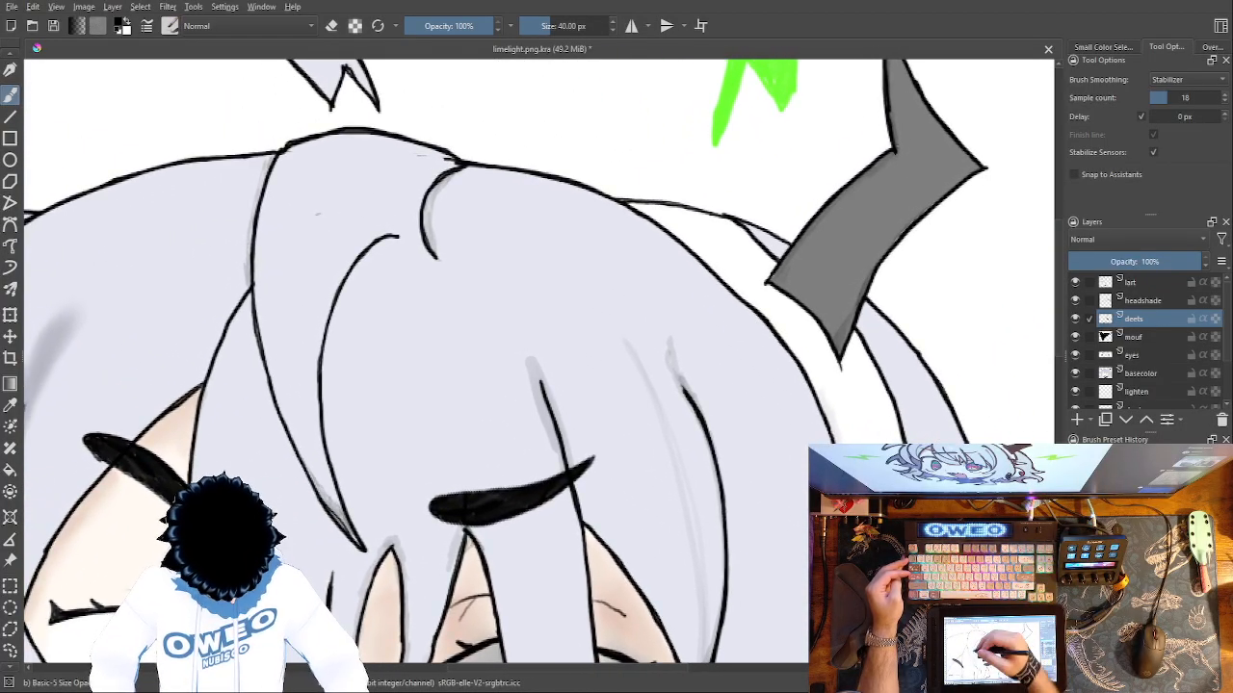
{"action": "mouse_move", "coordinate": [404, 239]}
{"action": "left_mouse_down"}
{"action": "mouse_move", "coordinate": [385, 236]}
{"action": "mouse_move", "coordinate": [361, 257]}
{"action": "left_mouse_up"}
{"action": "mouse_move", "coordinate": [361, 256]}
{"action": "left_mouse_down"}
{"action": "mouse_move", "coordinate": [322, 362]}
{"action": "mouse_move", "coordinate": [326, 352]}
{"action": "mouse_move", "coordinate": [323, 424]}
{"action": "mouse_move", "coordinate": [357, 525]}
{"action": "left_mouse_up"}
{"action": "mouse_move", "coordinate": [332, 443]}
{"action": "left_mouse_down"}
{"action": "mouse_move", "coordinate": [353, 522]}
{"action": "mouse_move", "coordinate": [329, 403]}
{"action": "left_mouse_up"}
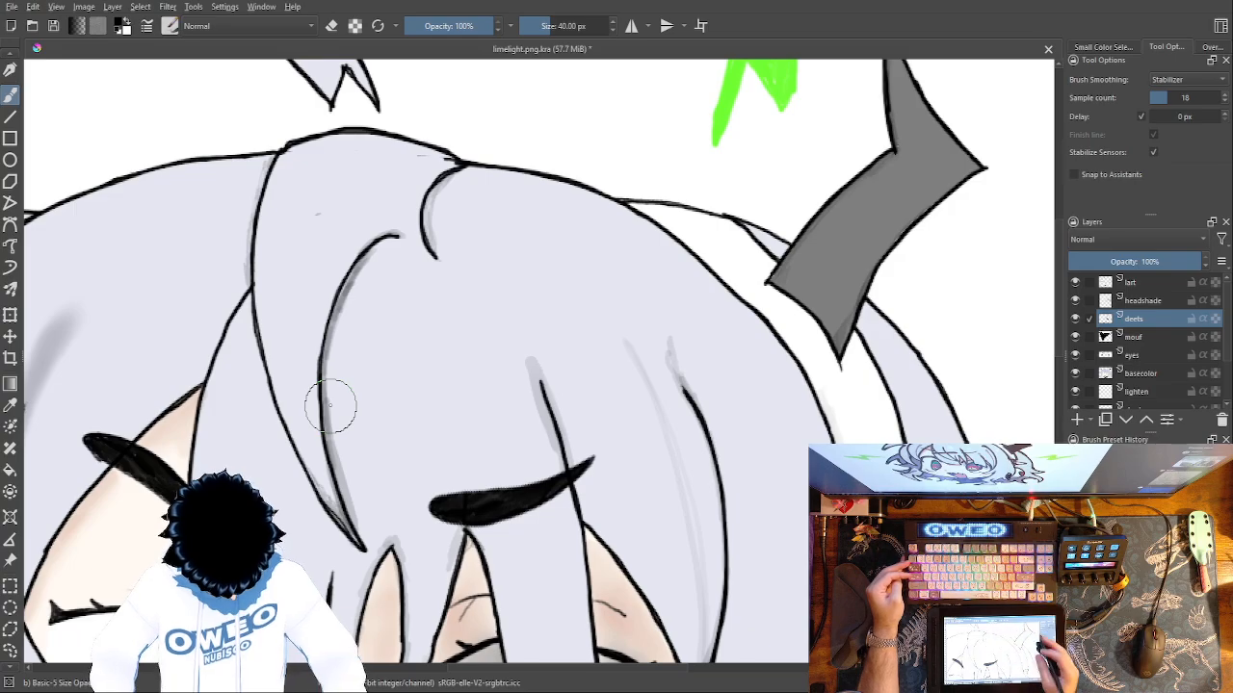
Check the hair shading across the whole drawing and up close around the right eye and headphone.
{"action": "key", "text": "ctrl+minus"}
{"action": "key", "text": "ctrl+minus"}
{"action": "left_click_drag", "start_coordinate": [667, 367], "coordinate": [624, 227]}
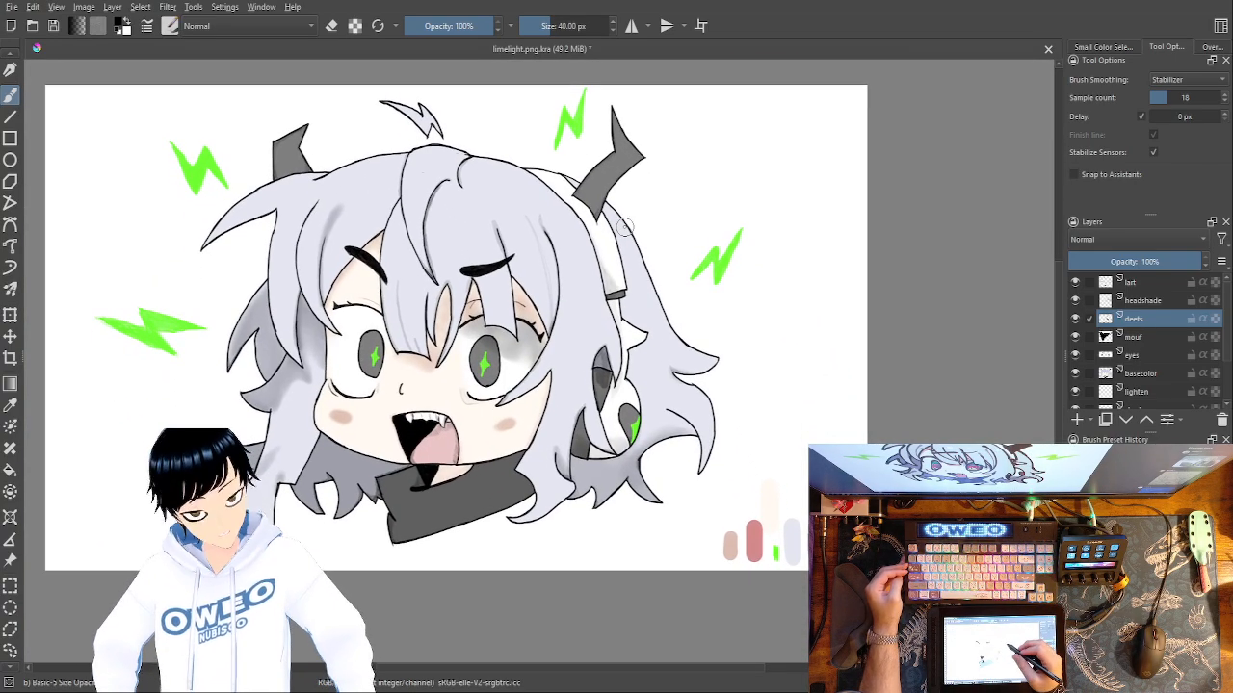
{"action": "key", "text": "ctrl+plus"}
{"action": "key", "text": "ctrl+plus"}
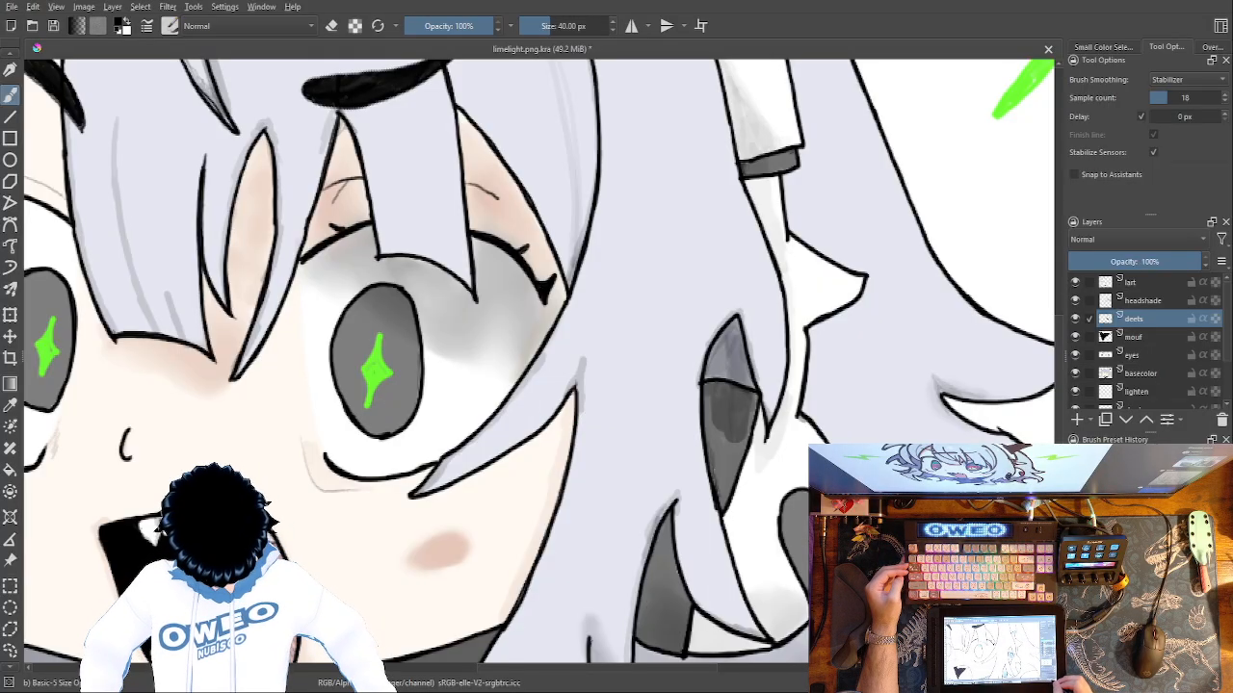
{"action": "key", "text": "ctrl+minus"}
{"action": "key", "text": "ctrl+minus"}
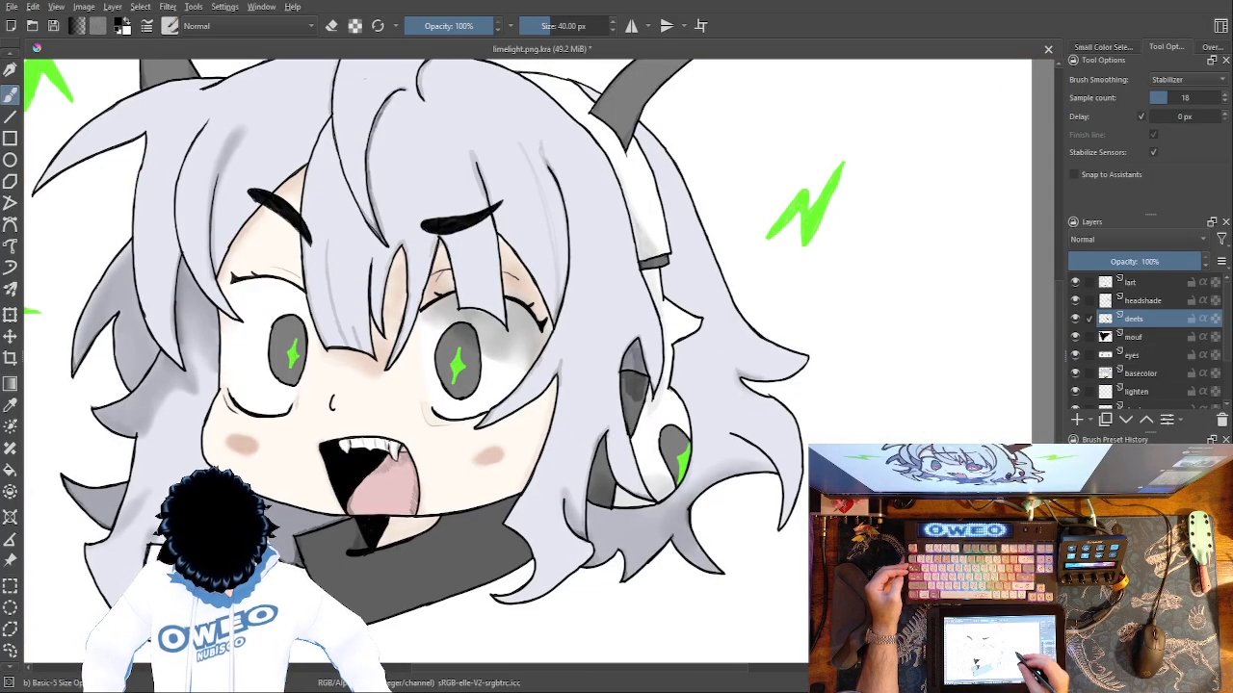
{"action": "left_click_drag", "start_coordinate": [677, 412], "coordinate": [718, 374]}
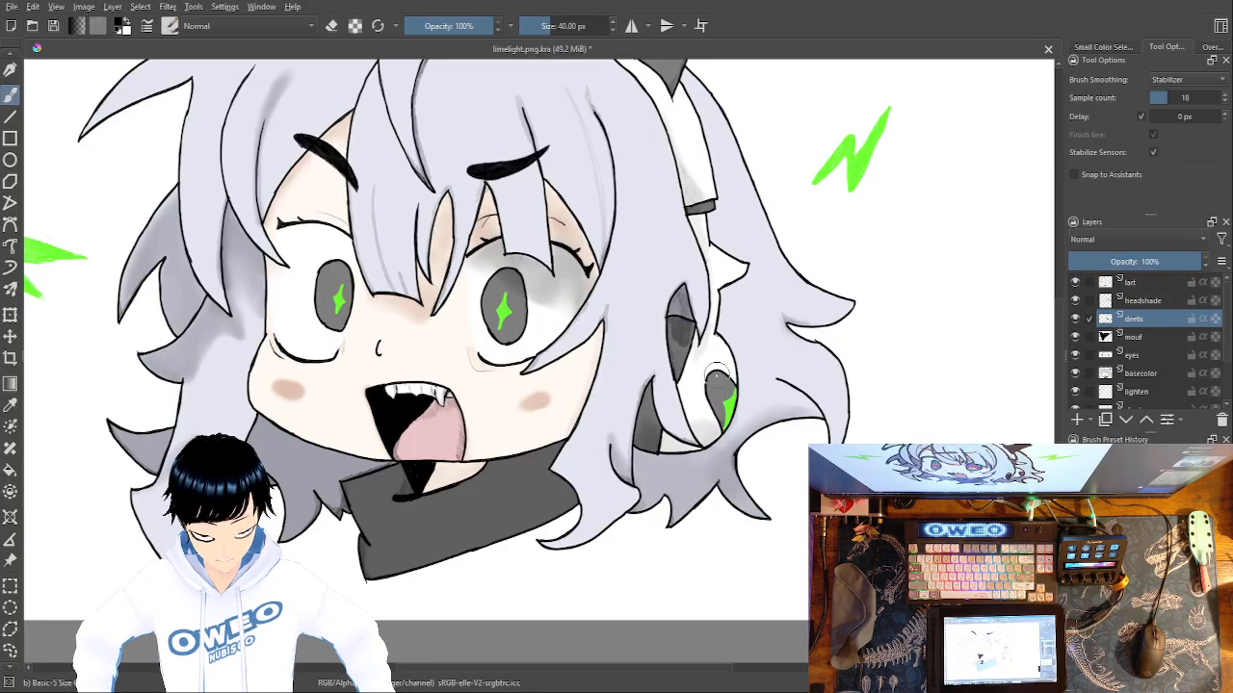
Add a new paint layer above headshade and name it lighten.
{"action": "key", "text": "Insert"}
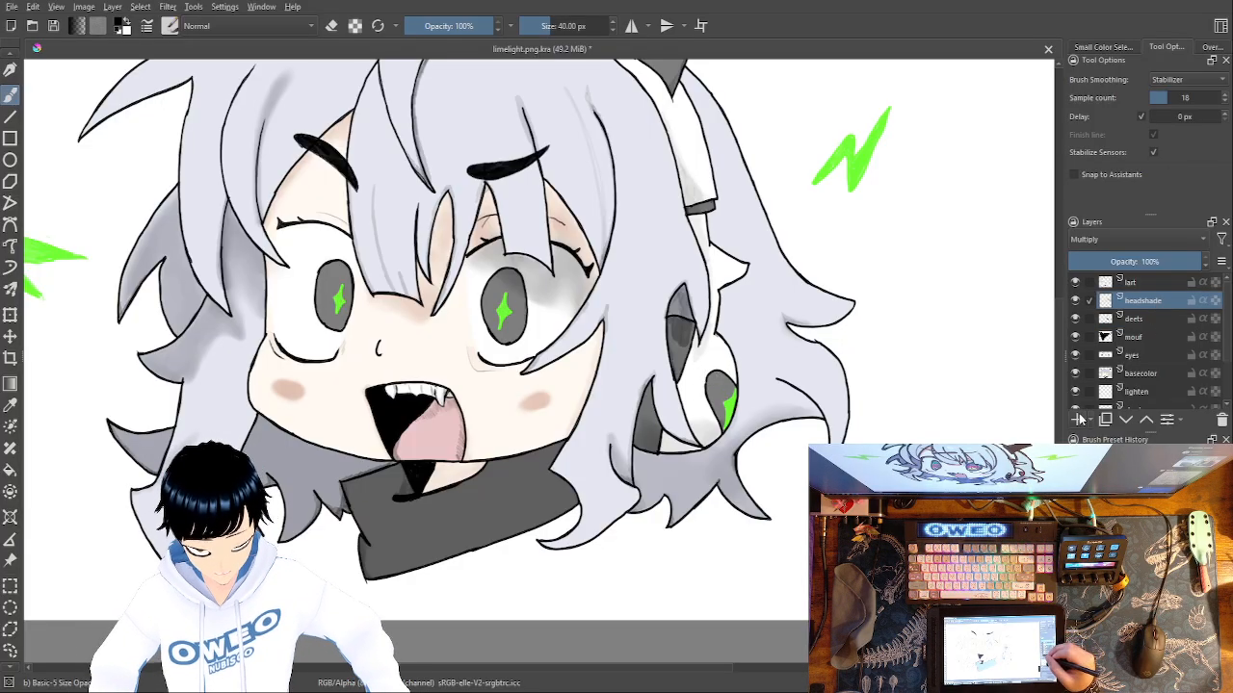
{"action": "double_click", "coordinate": [1151, 301]}
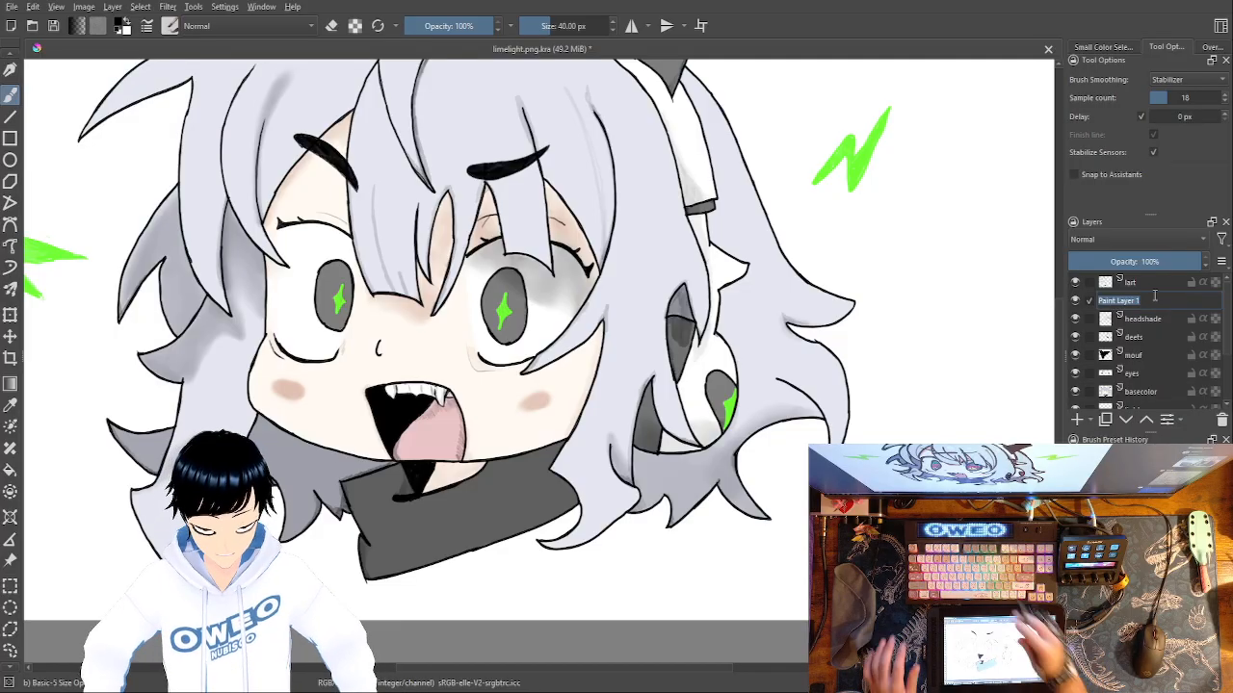
{"action": "key", "text": "BackSpace"}
{"action": "type", "text": "lighten"}
{"action": "key", "text": "Return"}
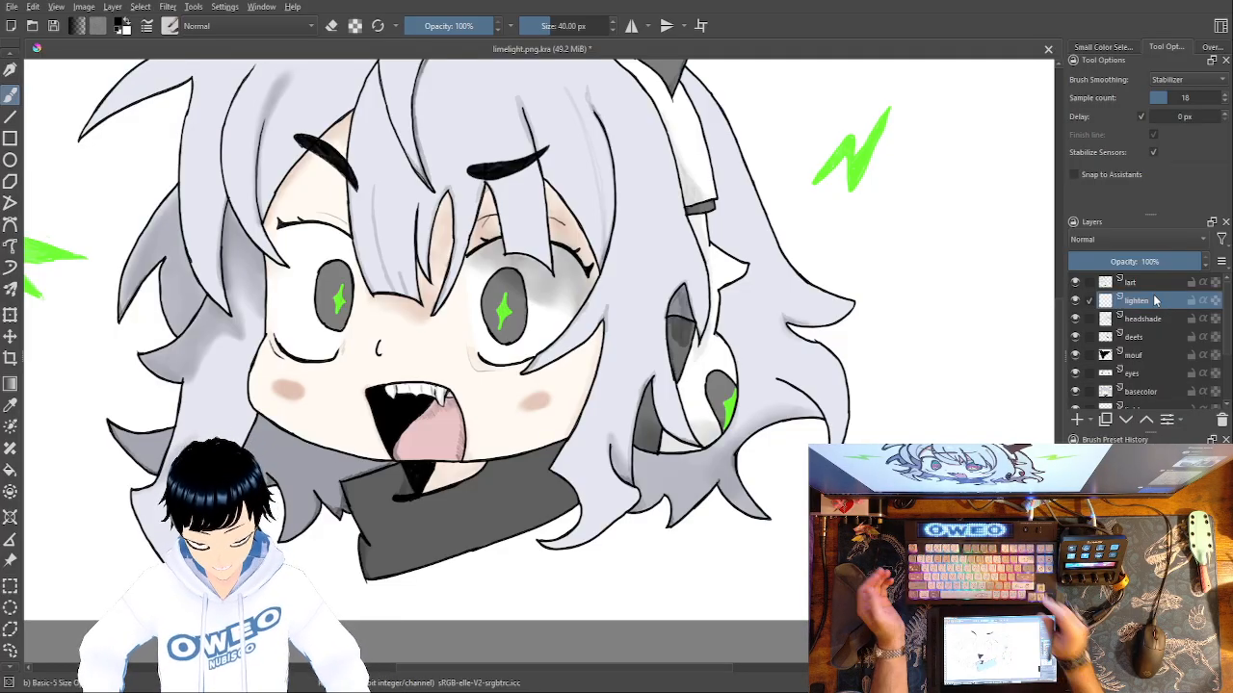
Set the lighten layer's blending mode to Lighten and choose white as the brush colour.
{"action": "right_click", "coordinate": [735, 444]}
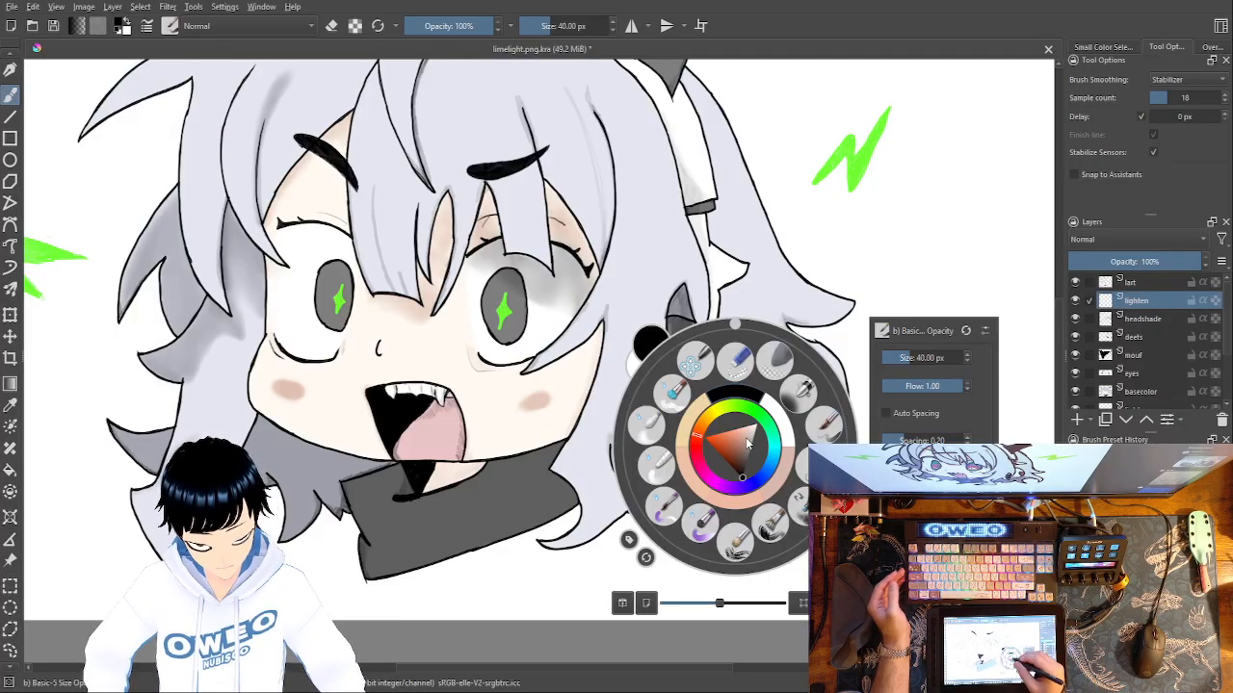
{"action": "left_click", "coordinate": [782, 420]}
{"action": "right_click", "coordinate": [768, 371]}
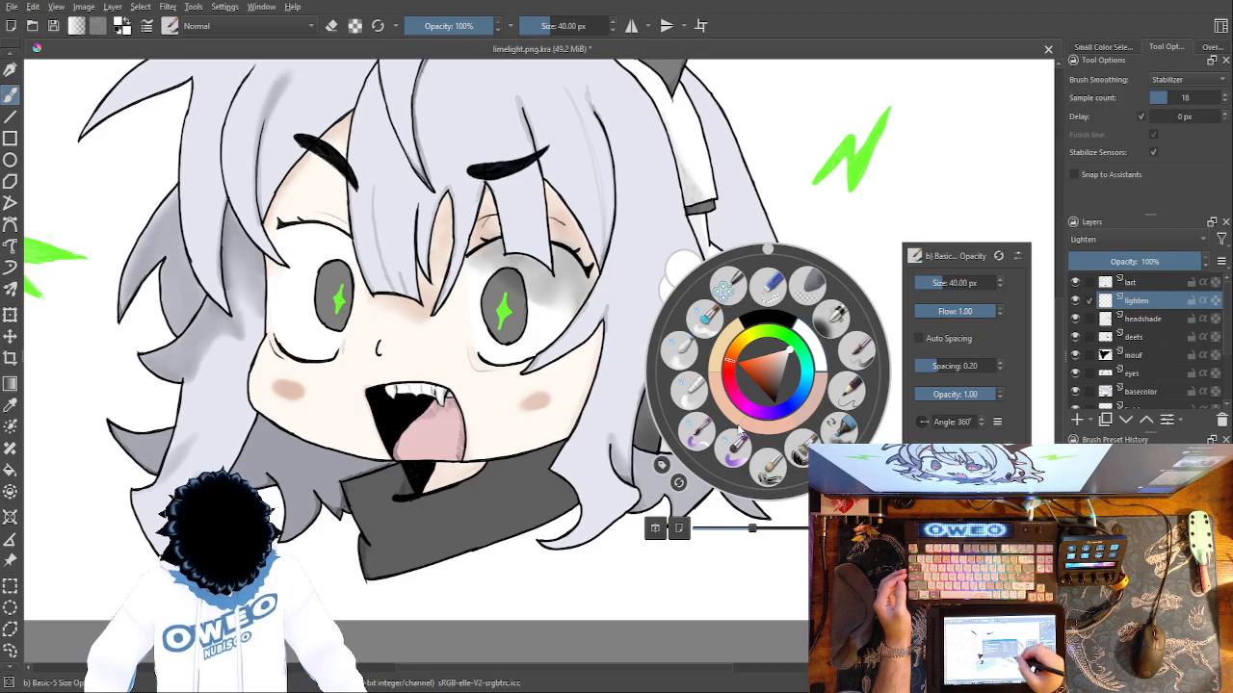
{"action": "left_click", "coordinate": [724, 396]}
{"action": "left_click_drag", "start_coordinate": [647, 310], "coordinate": [742, 531]}
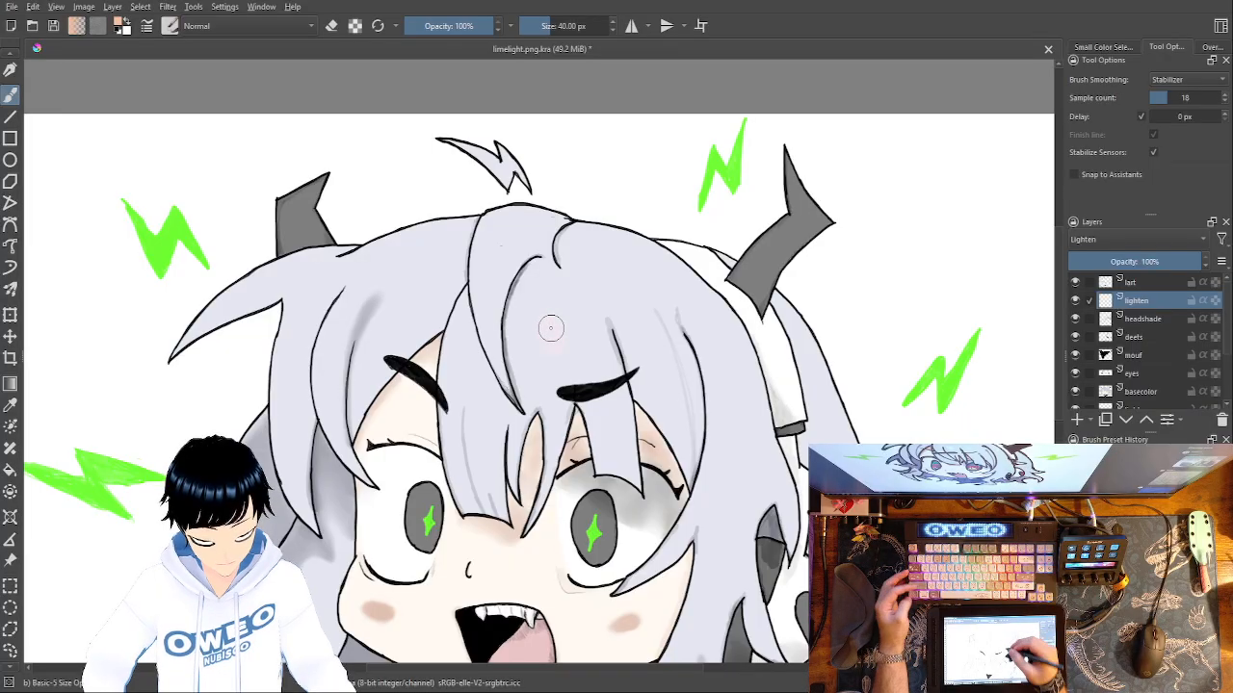
{"action": "right_click", "coordinate": [681, 426]}
{"action": "left_click", "coordinate": [726, 396]}
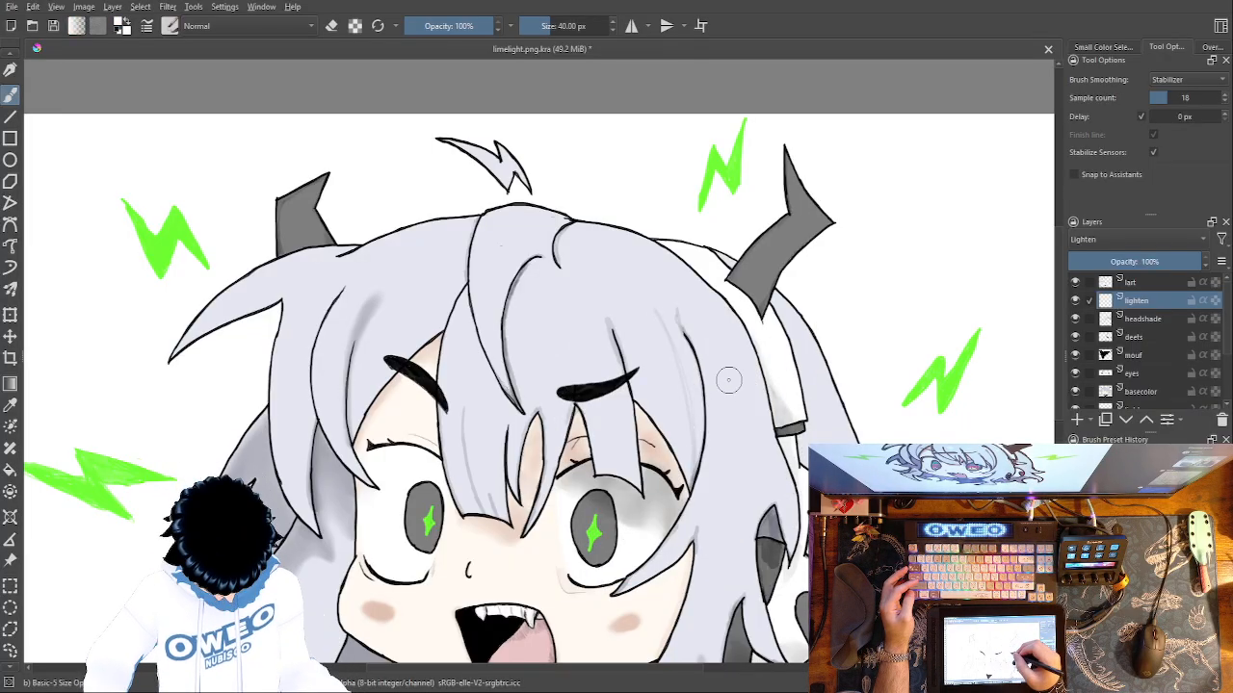
{"action": "left_click_drag", "start_coordinate": [549, 312], "coordinate": [545, 331]}
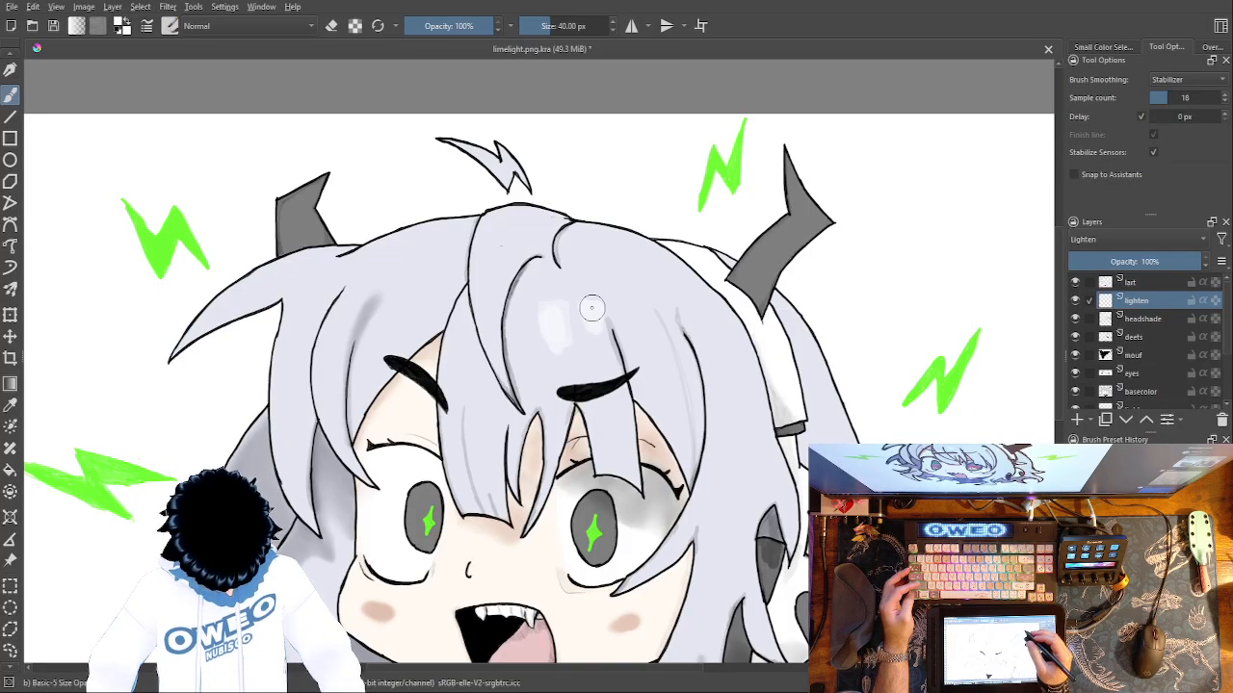
{"action": "key", "text": "ctrl+z"}
{"action": "key", "text": "ctrl+z"}
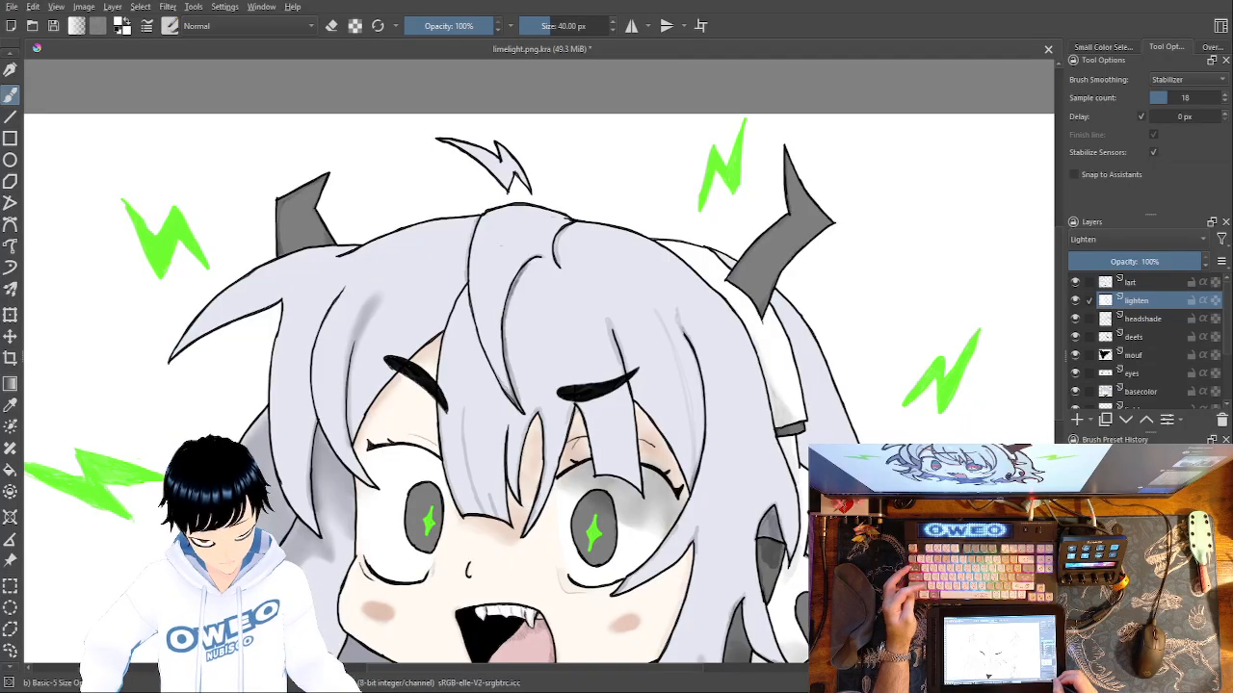
Paint three rounded white highlights in a row on the front hair above the right eyebrow.
{"action": "key", "text": "ctrl+plus"}
{"action": "key", "text": "ctrl+plus"}
{"action": "mouse_move", "coordinate": [547, 300]}
{"action": "left_mouse_down"}
{"action": "mouse_move", "coordinate": [551, 260]}
{"action": "mouse_move", "coordinate": [567, 283]}
{"action": "mouse_move", "coordinate": [548, 279]}
{"action": "mouse_move", "coordinate": [608, 251]}
{"action": "mouse_move", "coordinate": [617, 270]}
{"action": "mouse_move", "coordinate": [614, 253]}
{"action": "left_mouse_up"}
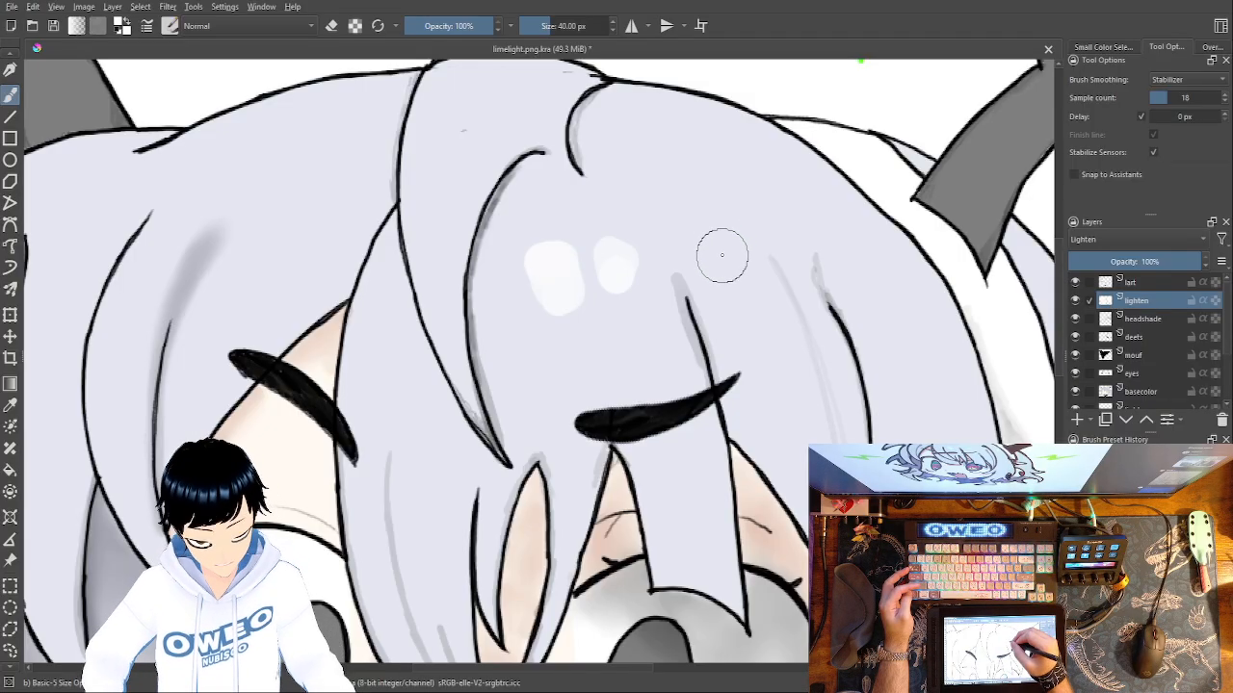
{"action": "left_click_drag", "start_coordinate": [730, 262], "coordinate": [733, 258]}
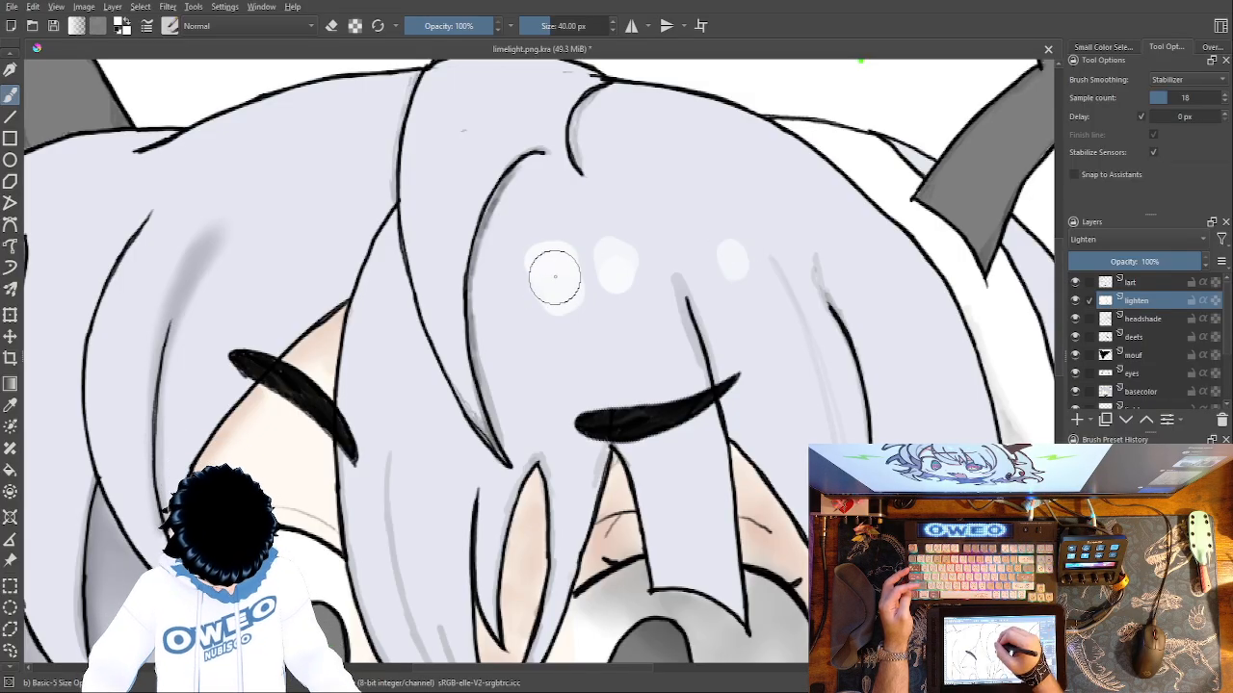
{"action": "mouse_move", "coordinate": [559, 284]}
{"action": "left_mouse_down"}
{"action": "mouse_move", "coordinate": [615, 263]}
{"action": "mouse_move", "coordinate": [616, 250]}
{"action": "left_mouse_up"}
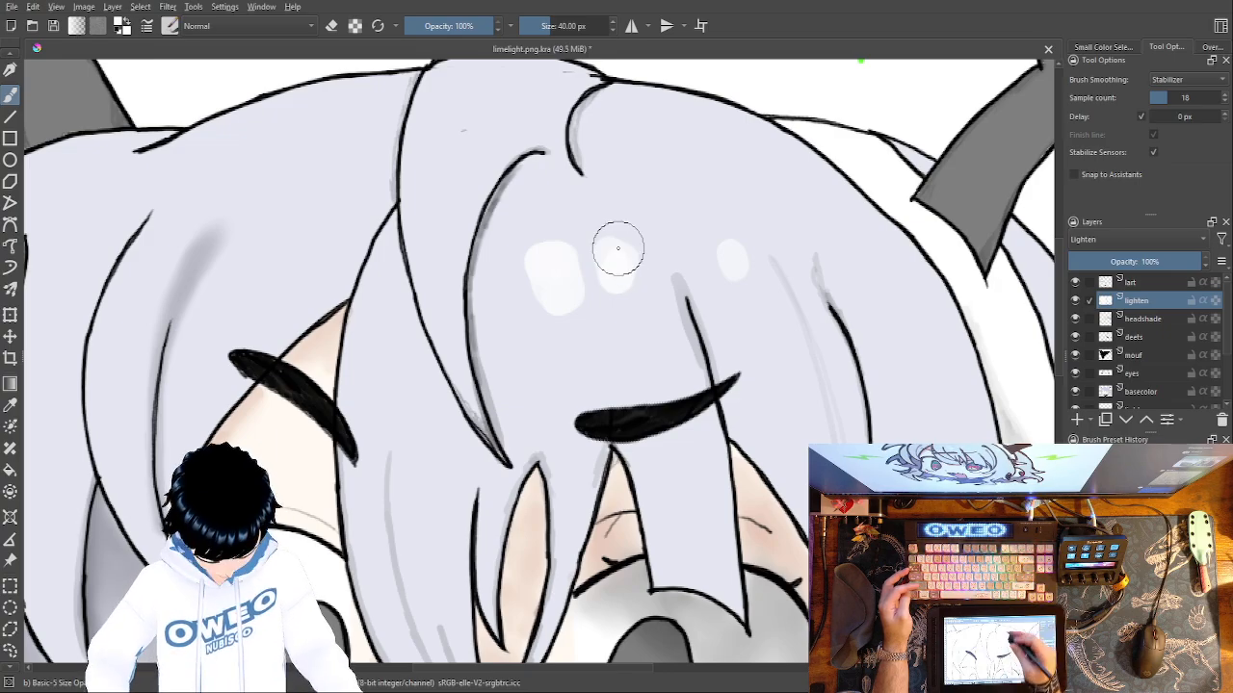
Paint white highlights on the hair below the left horn, above the left eyebrow, and on the strands near the right horn.
{"action": "left_click_drag", "start_coordinate": [565, 323], "coordinate": [870, 344]}
{"action": "mouse_move", "coordinate": [389, 200]}
{"action": "left_mouse_down"}
{"action": "mouse_move", "coordinate": [336, 231]}
{"action": "mouse_move", "coordinate": [402, 195]}
{"action": "left_mouse_up"}
{"action": "mouse_move", "coordinate": [335, 234]}
{"action": "left_mouse_down"}
{"action": "mouse_move", "coordinate": [391, 214]}
{"action": "mouse_move", "coordinate": [374, 215]}
{"action": "mouse_move", "coordinate": [371, 242]}
{"action": "mouse_move", "coordinate": [381, 204]}
{"action": "mouse_move", "coordinate": [400, 229]}
{"action": "mouse_move", "coordinate": [392, 219]}
{"action": "left_mouse_up"}
{"action": "key", "text": "ctrl+z"}
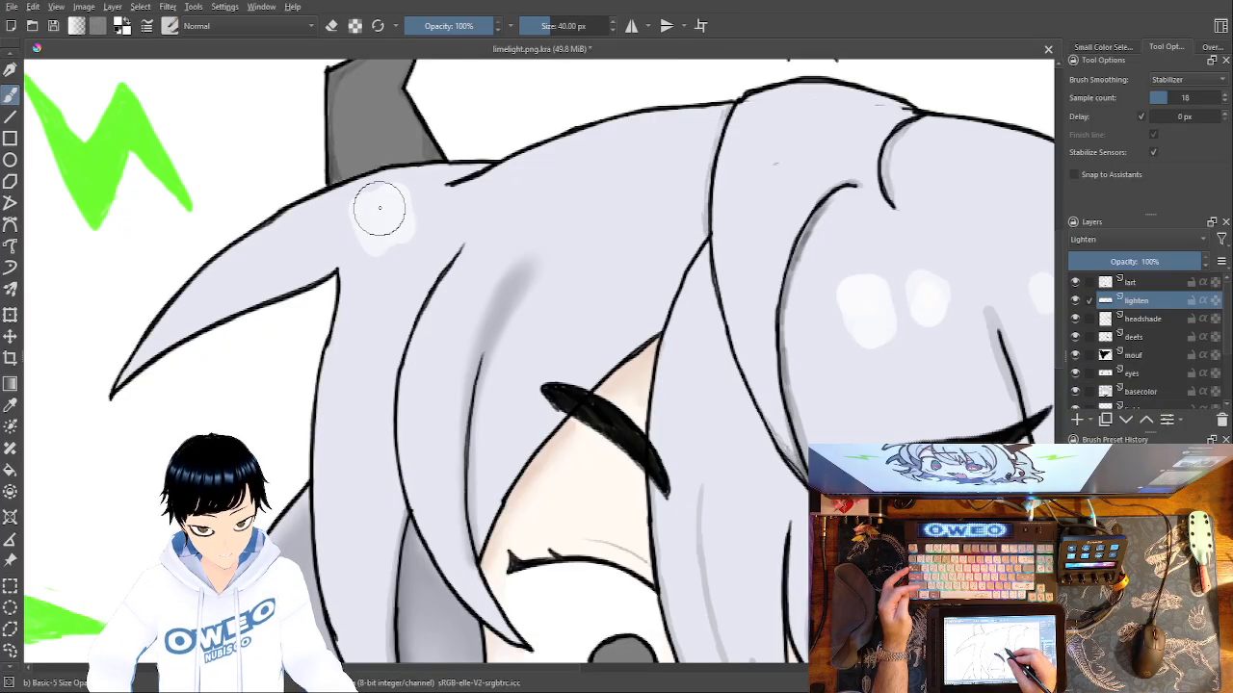
{"action": "left_click_drag", "start_coordinate": [399, 475], "coordinate": [229, 468]}
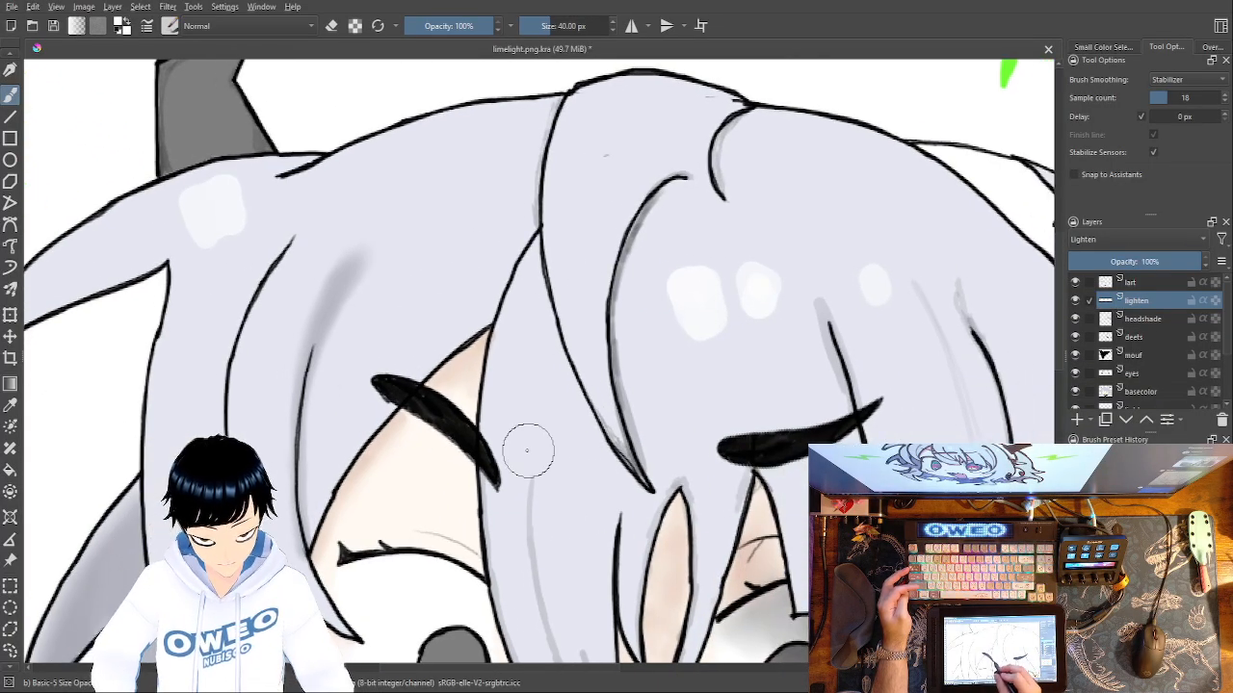
{"action": "mouse_move", "coordinate": [446, 239]}
{"action": "left_mouse_down"}
{"action": "mouse_move", "coordinate": [453, 265]}
{"action": "mouse_move", "coordinate": [428, 242]}
{"action": "left_mouse_up"}
{"action": "left_click_drag", "start_coordinate": [464, 452], "coordinate": [140, 464]}
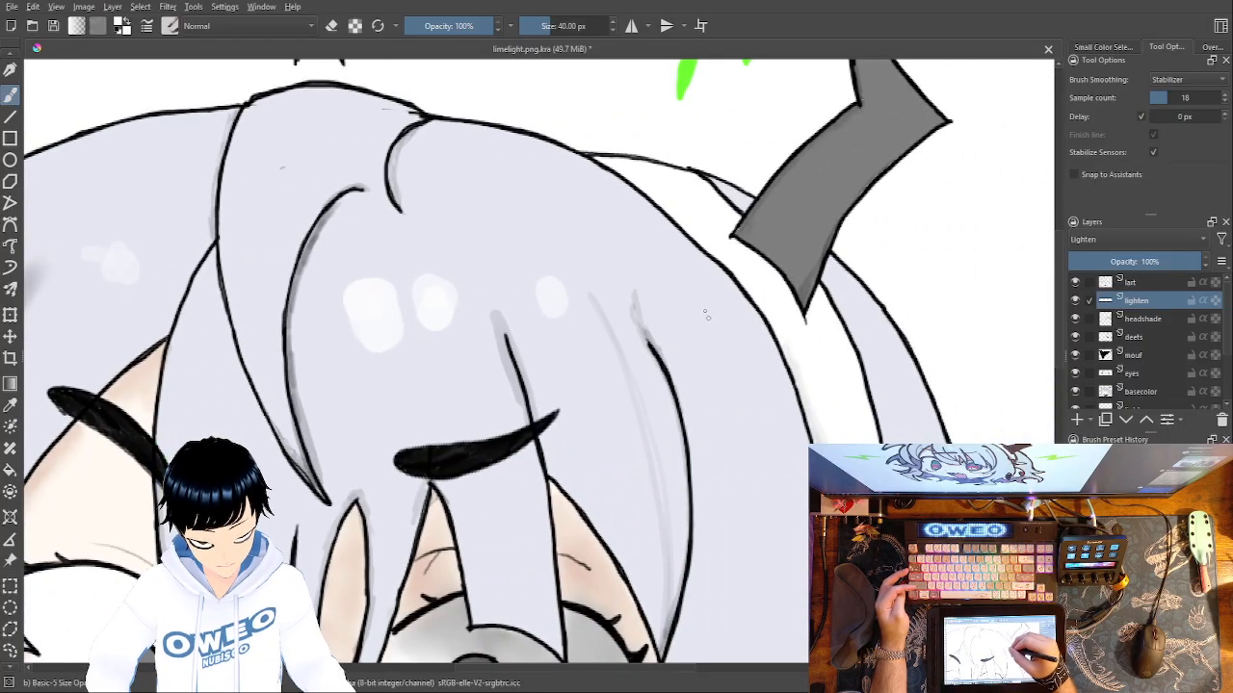
{"action": "mouse_move", "coordinate": [705, 304]}
{"action": "left_mouse_down"}
{"action": "mouse_move", "coordinate": [710, 295]}
{"action": "mouse_move", "coordinate": [726, 333]}
{"action": "mouse_move", "coordinate": [707, 322]}
{"action": "mouse_move", "coordinate": [724, 291]}
{"action": "mouse_move", "coordinate": [702, 341]}
{"action": "mouse_move", "coordinate": [704, 286]}
{"action": "mouse_move", "coordinate": [729, 334]}
{"action": "mouse_move", "coordinate": [709, 325]}
{"action": "left_mouse_up"}
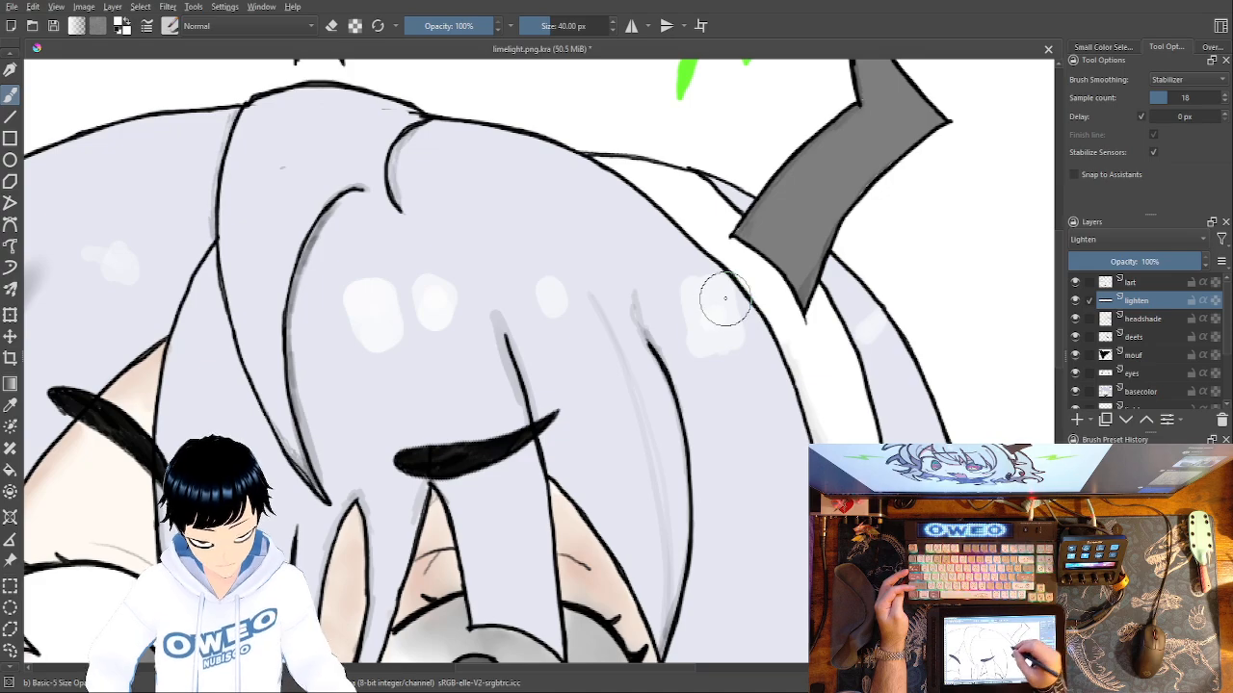
Soften the white hair highlights with the Blender Blur brush, including those below the left horn and beside the right horn.
{"action": "right_click", "coordinate": [722, 342]}
{"action": "left_click", "coordinate": [638, 326]}
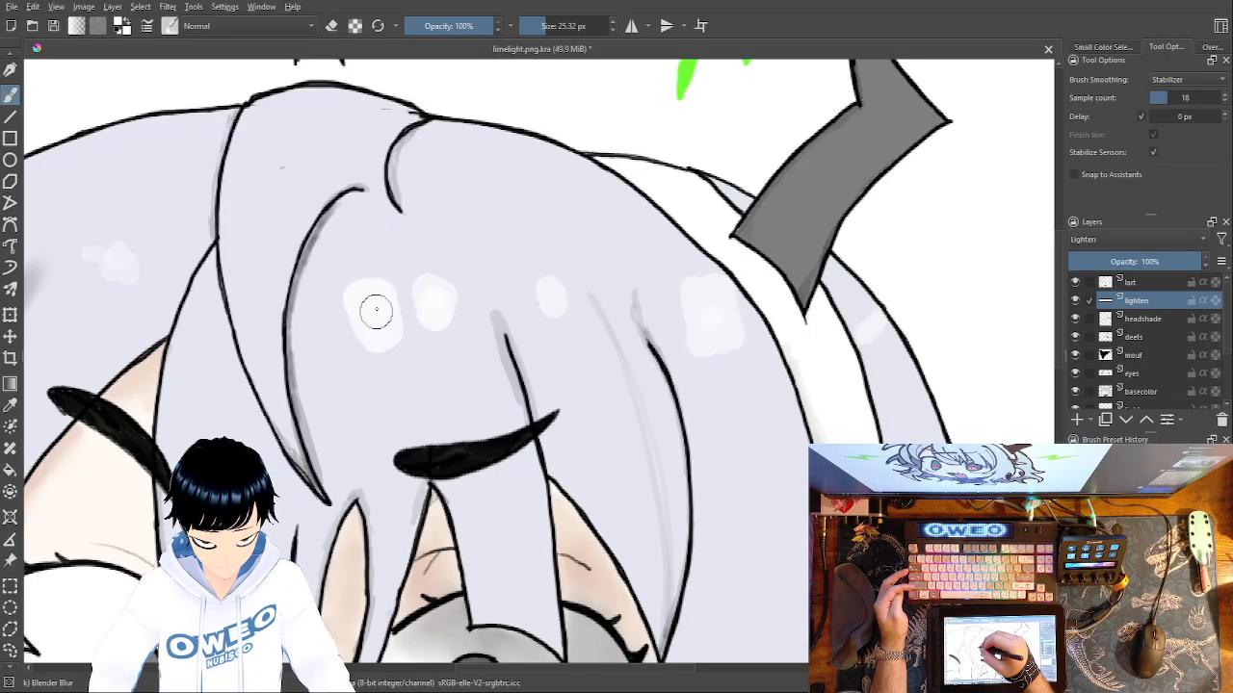
{"action": "mouse_move", "coordinate": [96, 266]}
{"action": "left_mouse_down"}
{"action": "mouse_move", "coordinate": [138, 267]}
{"action": "mouse_move", "coordinate": [114, 271]}
{"action": "left_mouse_up"}
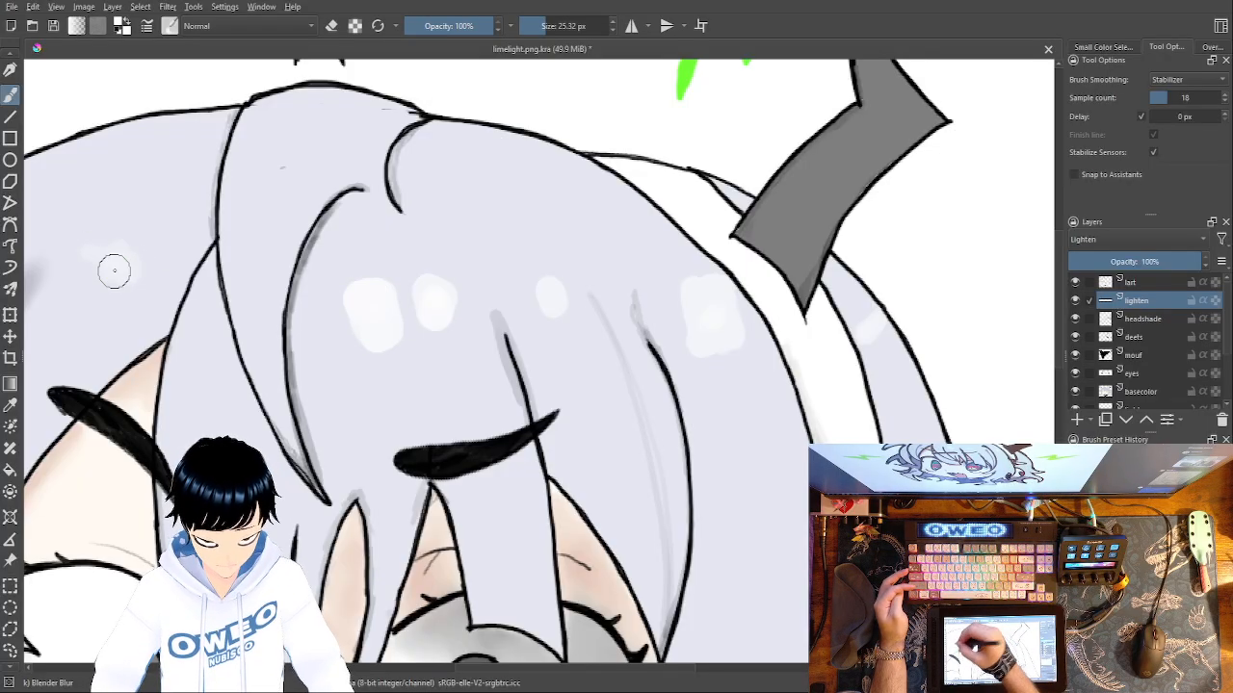
{"action": "mouse_move", "coordinate": [884, 337]}
{"action": "left_mouse_down"}
{"action": "mouse_move", "coordinate": [875, 344]}
{"action": "mouse_move", "coordinate": [896, 313]}
{"action": "left_mouse_up"}
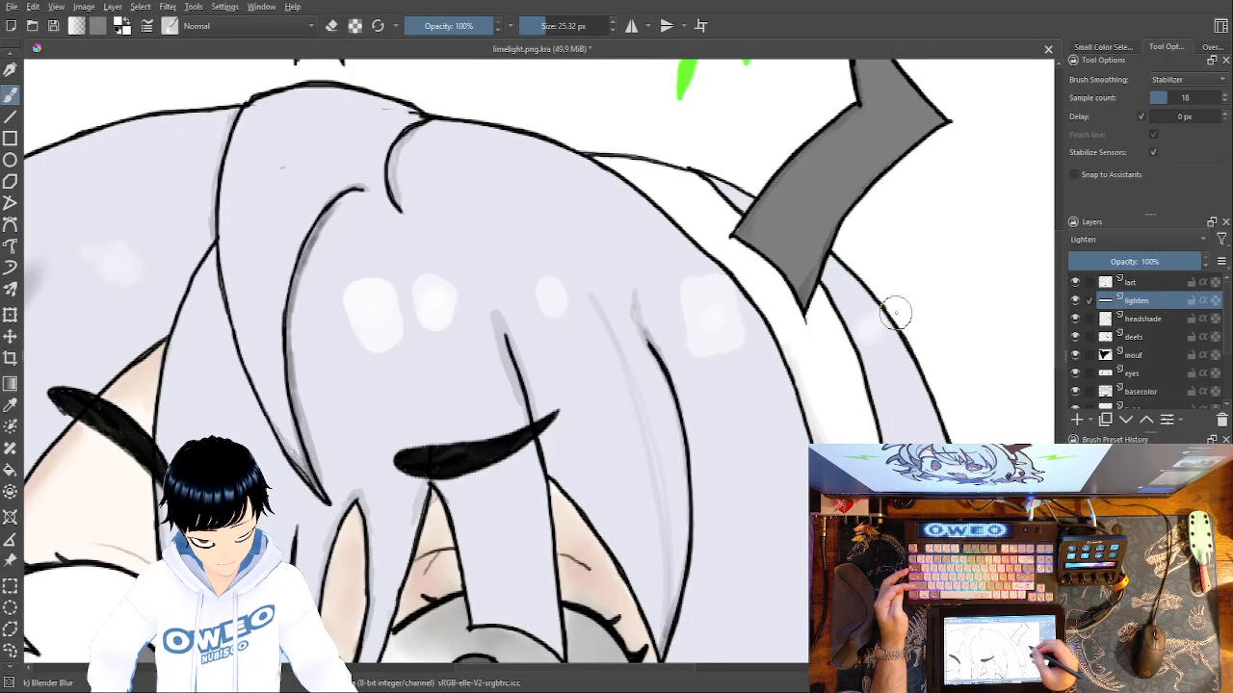
{"action": "key", "text": "m"}
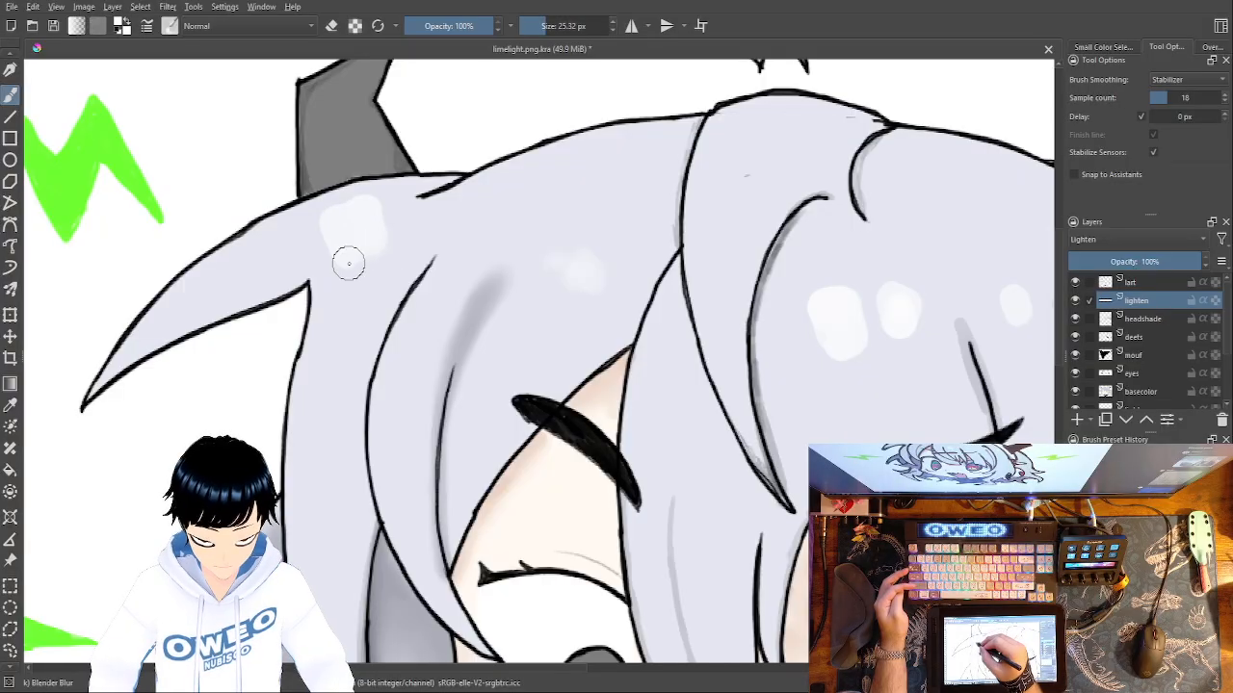
{"action": "mouse_move", "coordinate": [324, 226]}
{"action": "left_mouse_down"}
{"action": "mouse_move", "coordinate": [386, 204]}
{"action": "mouse_move", "coordinate": [359, 261]}
{"action": "mouse_move", "coordinate": [335, 245]}
{"action": "left_mouse_up"}
Paint faint white streaks down the long right hair and the bangs with the 40 px Basic-5 Size Opacity brush.
{"action": "mouse_move", "coordinate": [623, 425]}
{"action": "left_mouse_down"}
{"action": "mouse_move", "coordinate": [513, 389]}
{"action": "mouse_move", "coordinate": [357, 221]}
{"action": "left_mouse_up"}
{"action": "left_click_drag", "start_coordinate": [708, 357], "coordinate": [390, 205]}
{"action": "left_click_drag", "start_coordinate": [779, 376], "coordinate": [729, 404]}
{"action": "right_click", "coordinate": [749, 402]}
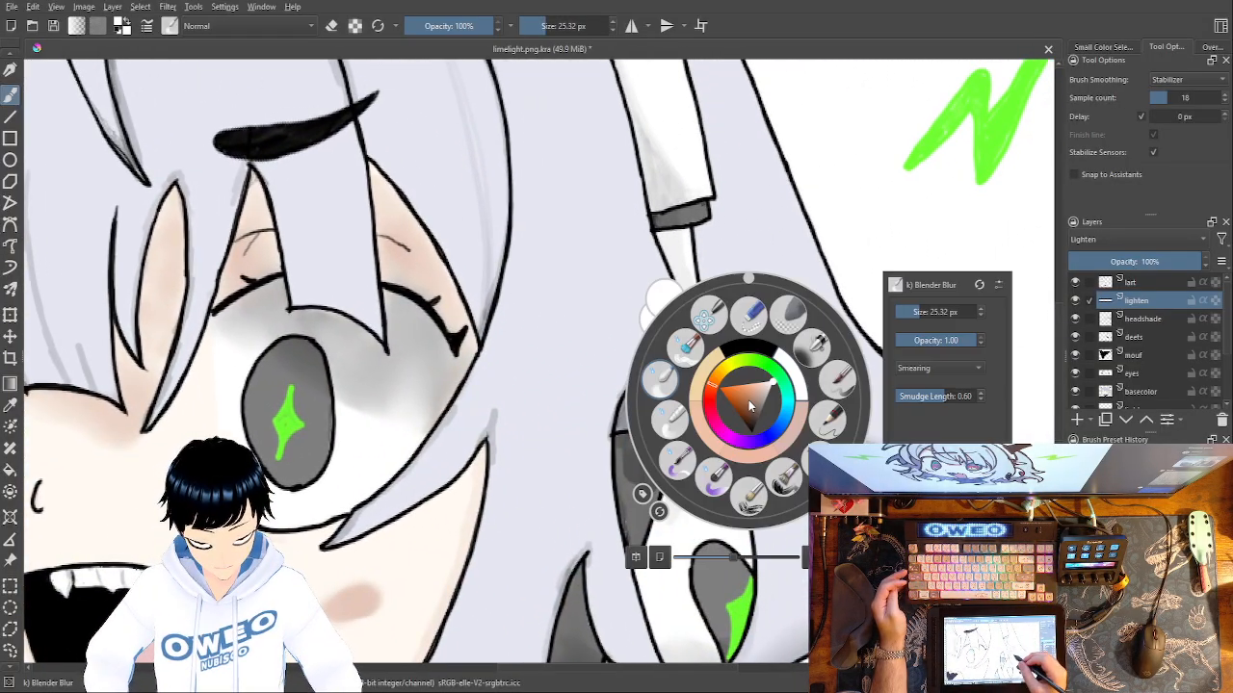
{"action": "left_click", "coordinate": [838, 379]}
{"action": "right_click", "coordinate": [695, 352]}
{"action": "right_click", "coordinate": [743, 335]}
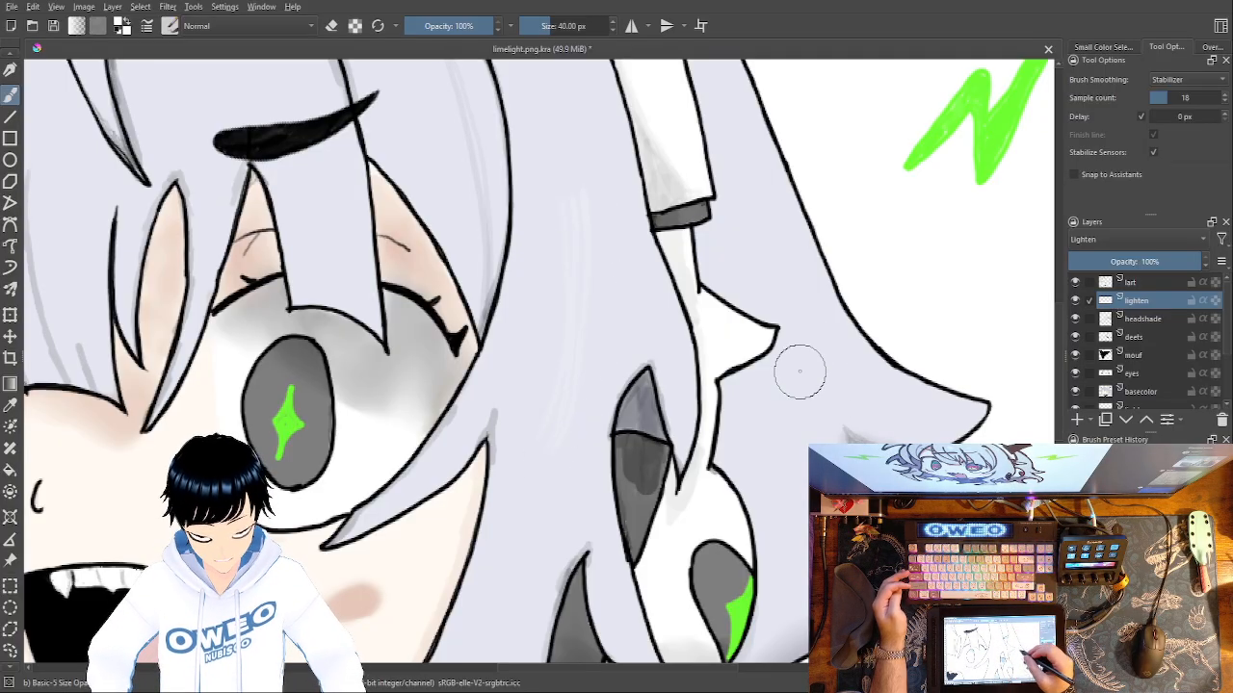
{"action": "left_click_drag", "start_coordinate": [798, 366], "coordinate": [790, 564]}
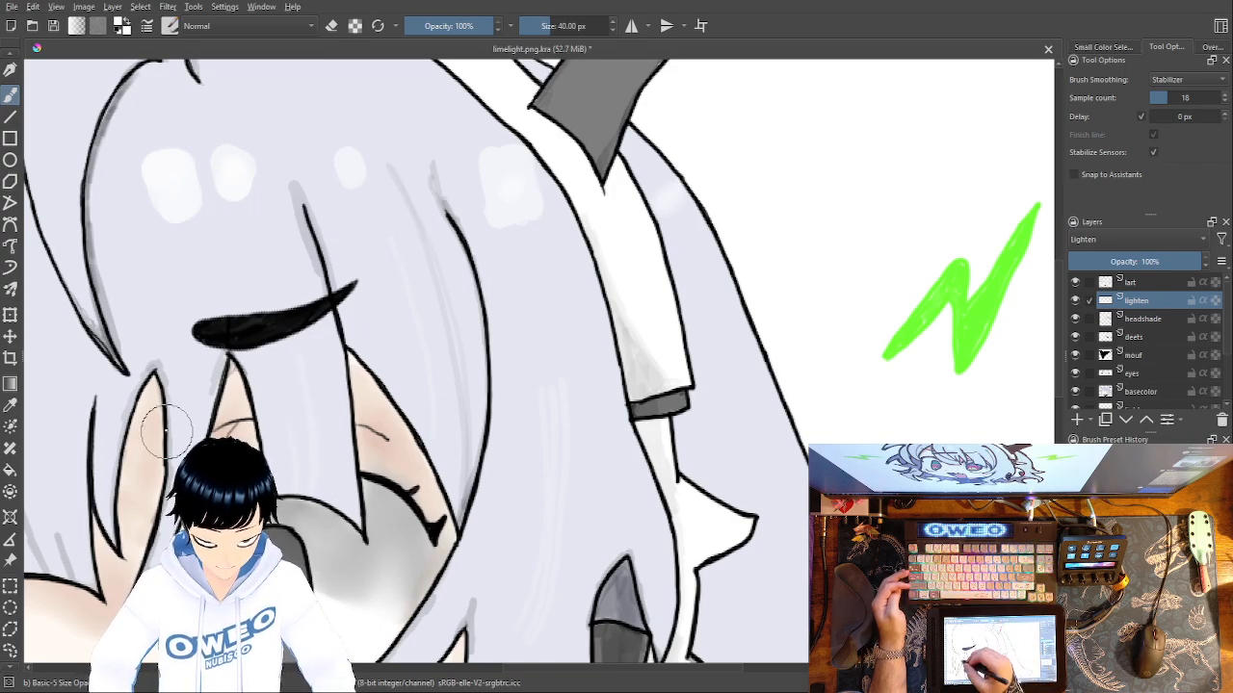
{"action": "left_click_drag", "start_coordinate": [385, 508], "coordinate": [415, 555]}
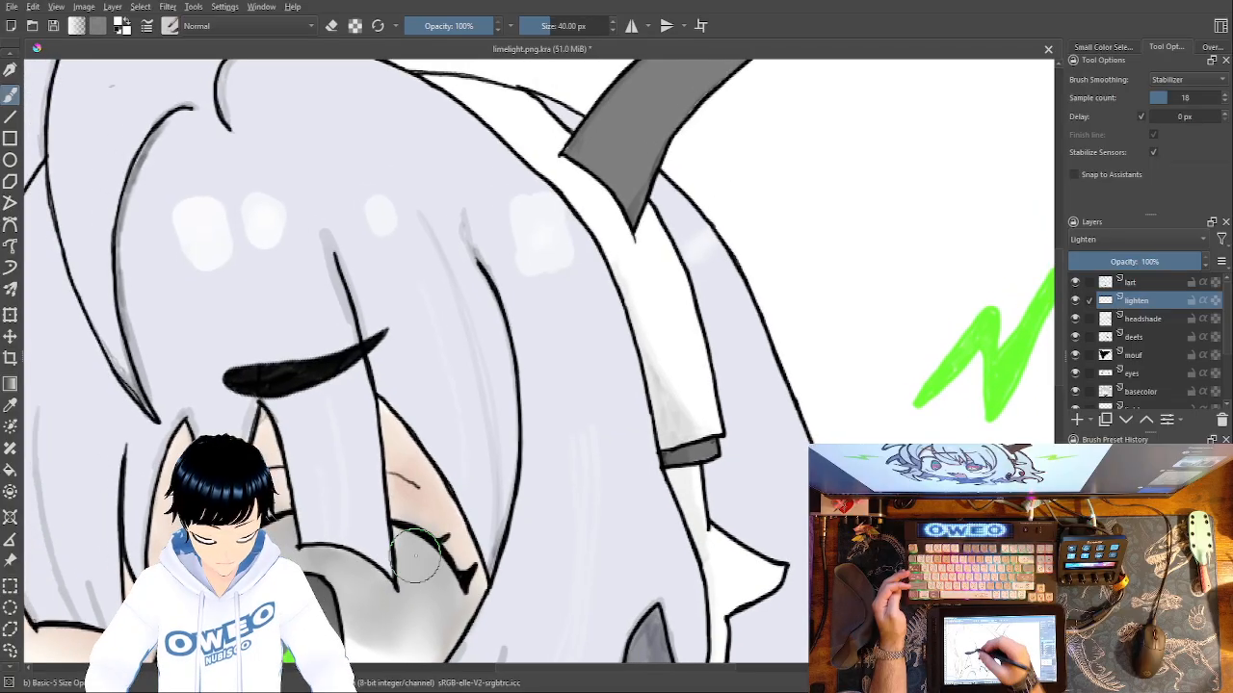
Paint faint curved white streaks along the central lock of hair at the crown.
{"action": "left_click_drag", "start_coordinate": [311, 471], "coordinate": [409, 658]}
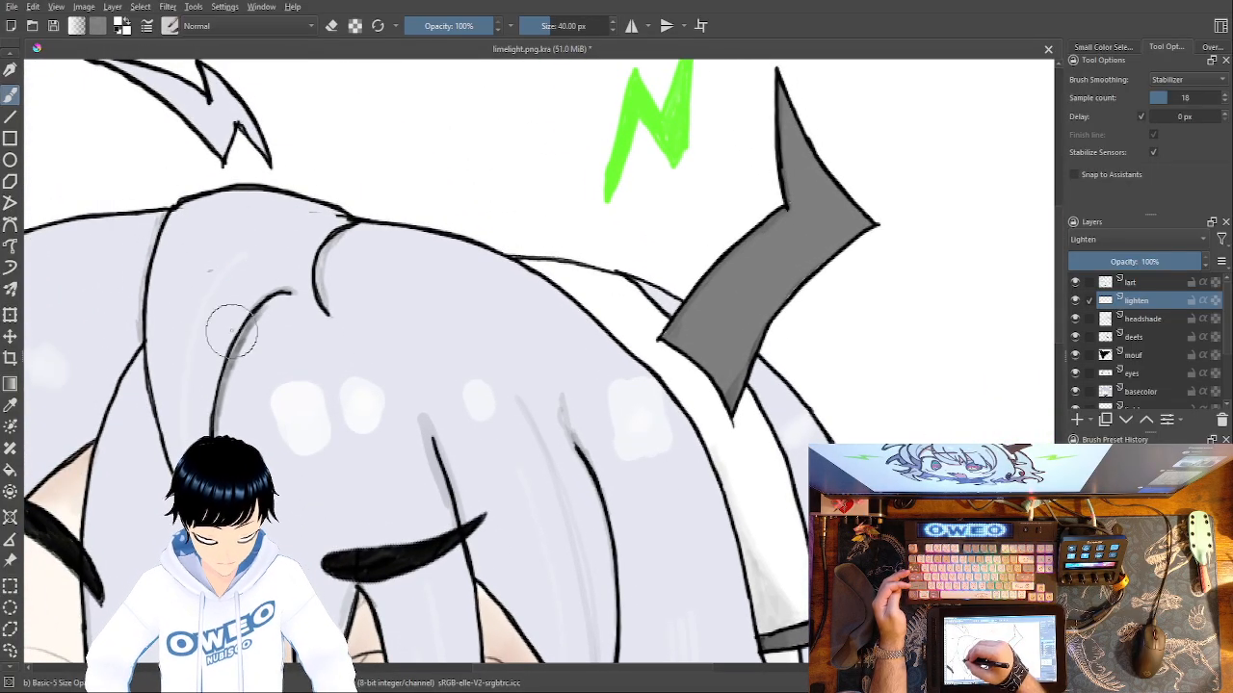
{"action": "left_click_drag", "start_coordinate": [237, 240], "coordinate": [208, 267]}
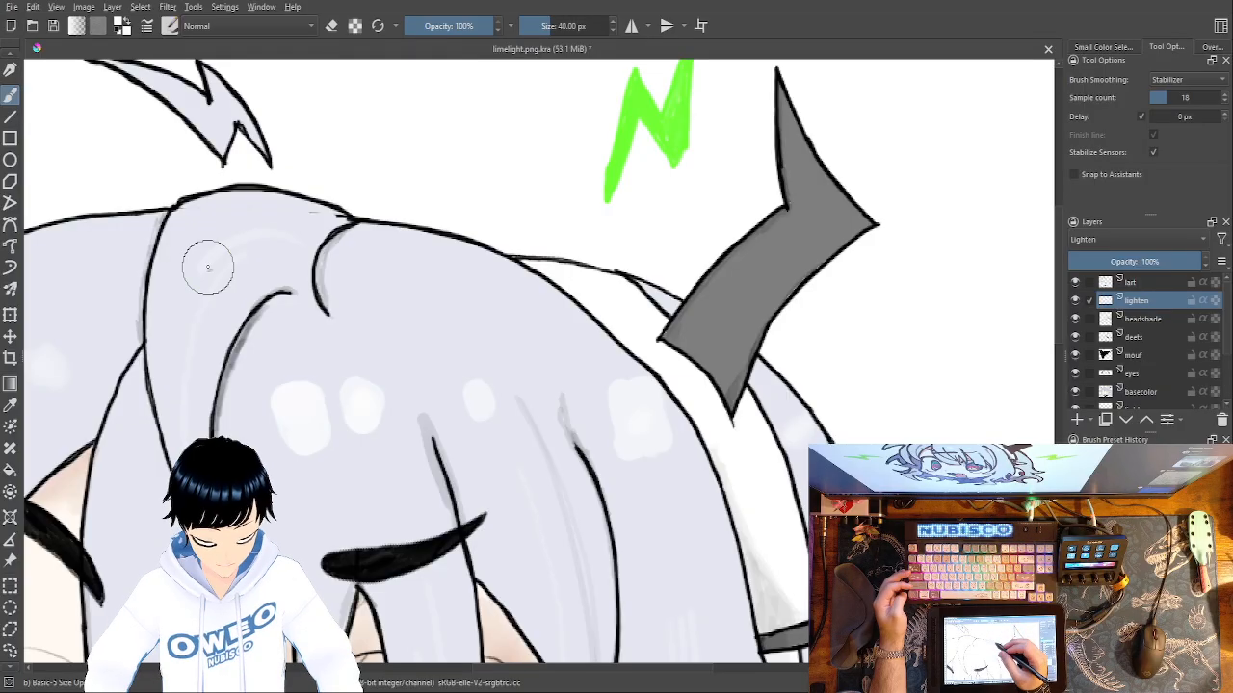
{"action": "left_click_drag", "start_coordinate": [335, 309], "coordinate": [634, 397]}
{"action": "left_click_drag", "start_coordinate": [540, 344], "coordinate": [501, 370]}
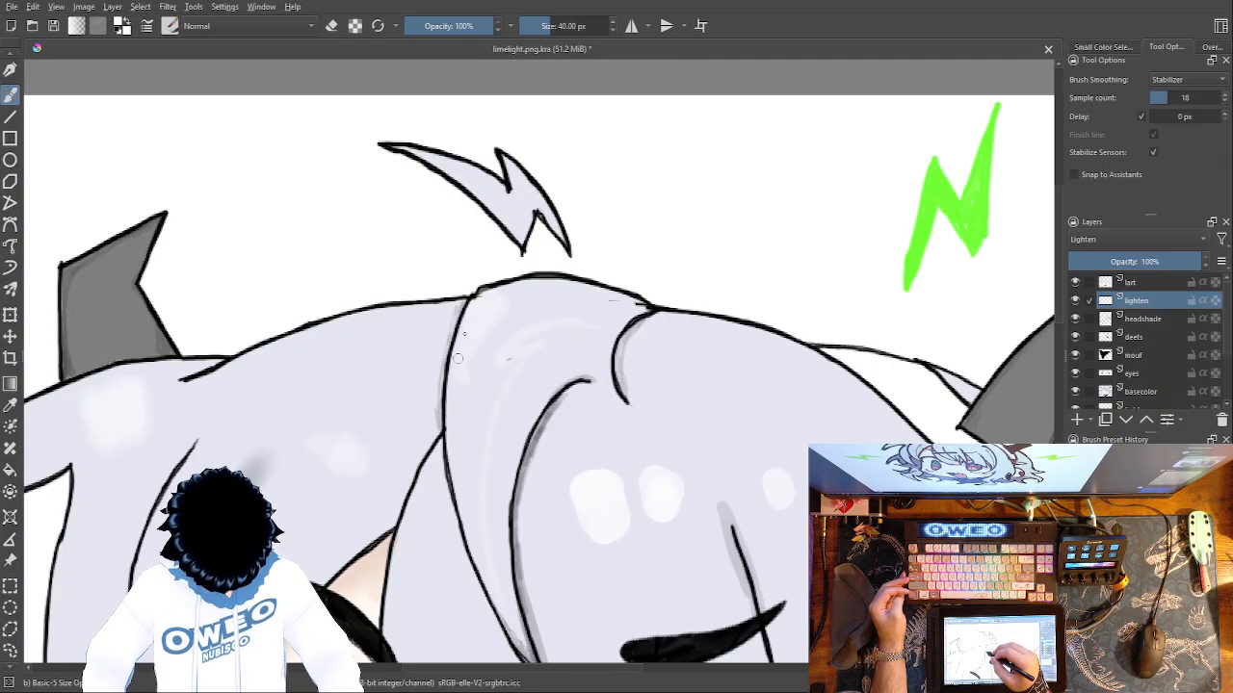
Select the Blender Blur brush and check the hair highlights across the whole drawing.
{"action": "right_click", "coordinate": [741, 387]}
{"action": "left_click", "coordinate": [652, 366]}
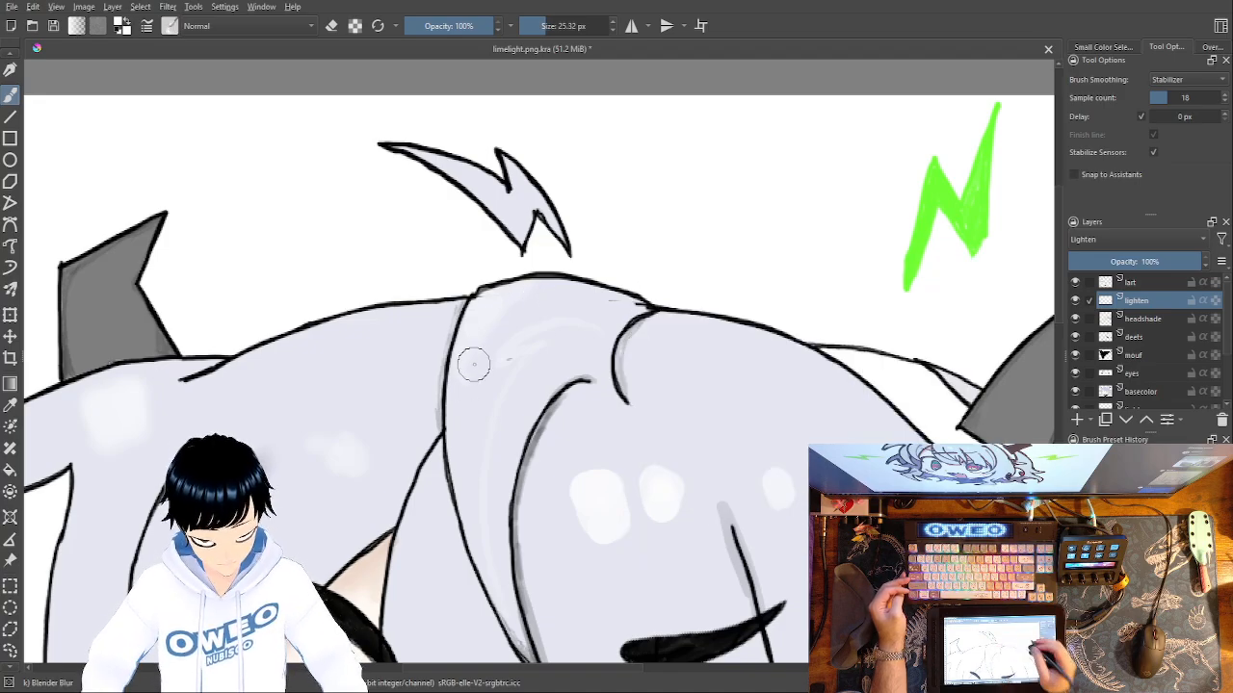
{"action": "key", "text": "minus"}
{"action": "key", "text": "minus"}
{"action": "key", "text": "minus"}
{"action": "key", "text": "minus"}
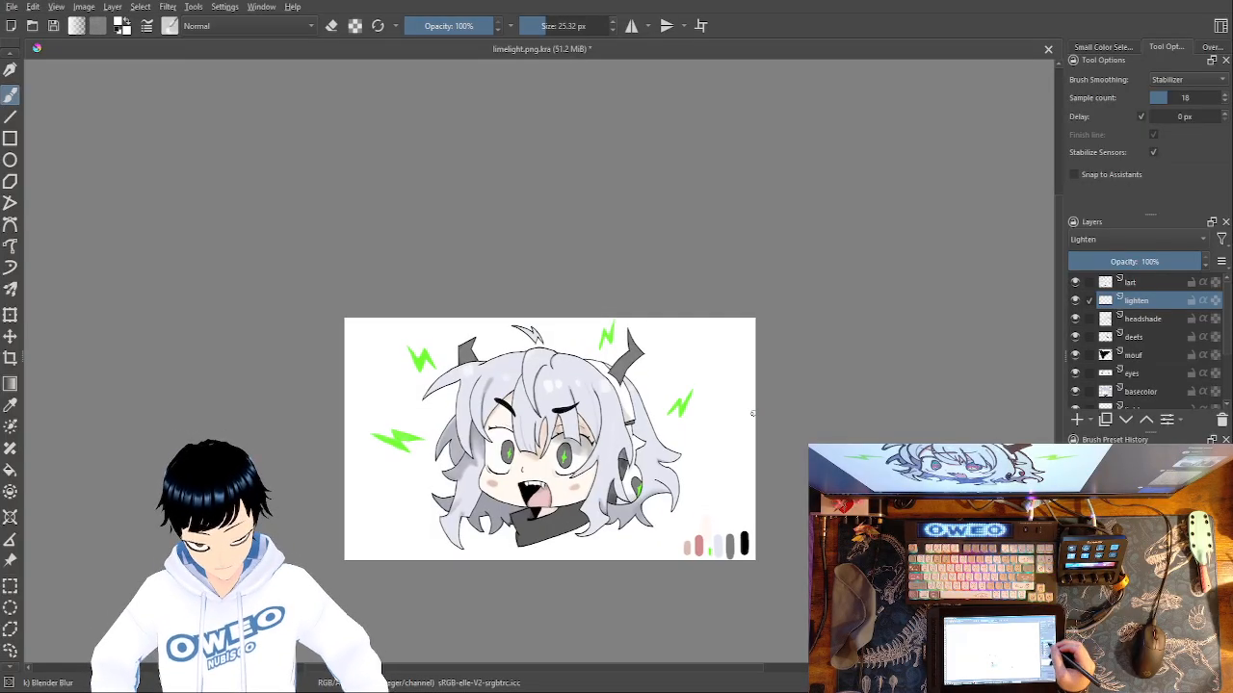
Add a new paint layer above lighten, name it glow, and set its blending mode to Addition.
{"action": "left_click", "coordinate": [1076, 420]}
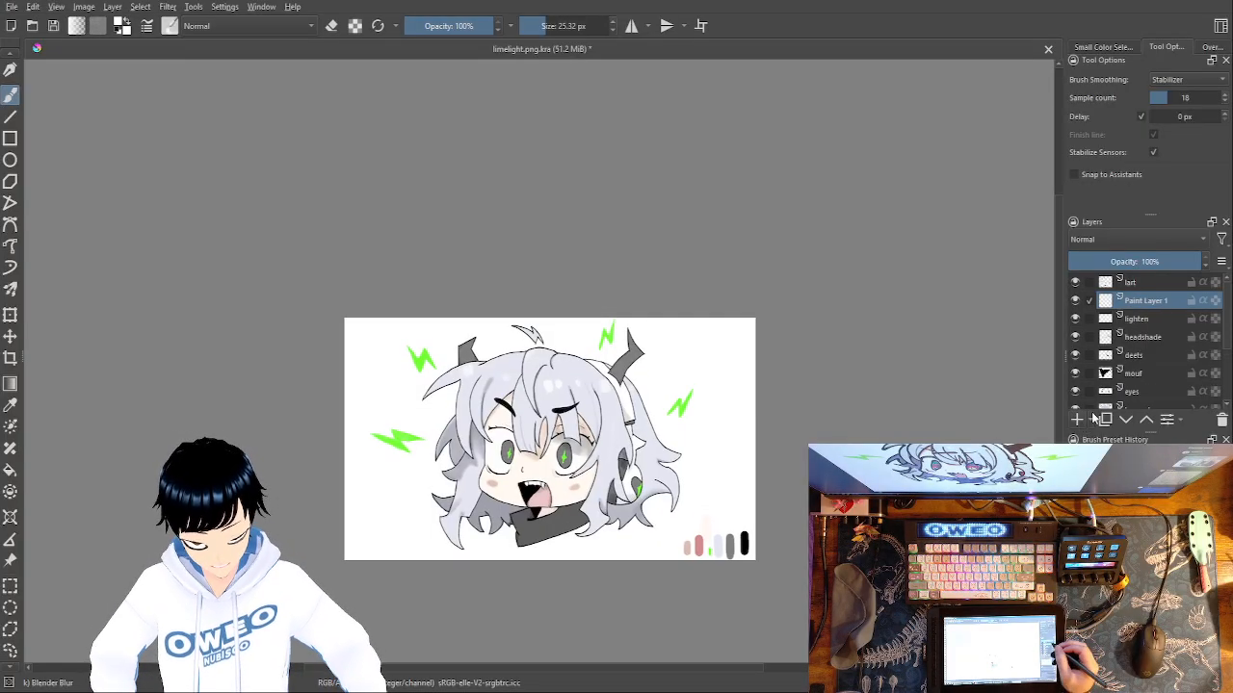
{"action": "double_click", "coordinate": [1158, 302]}
{"action": "type", "text": "glow"}
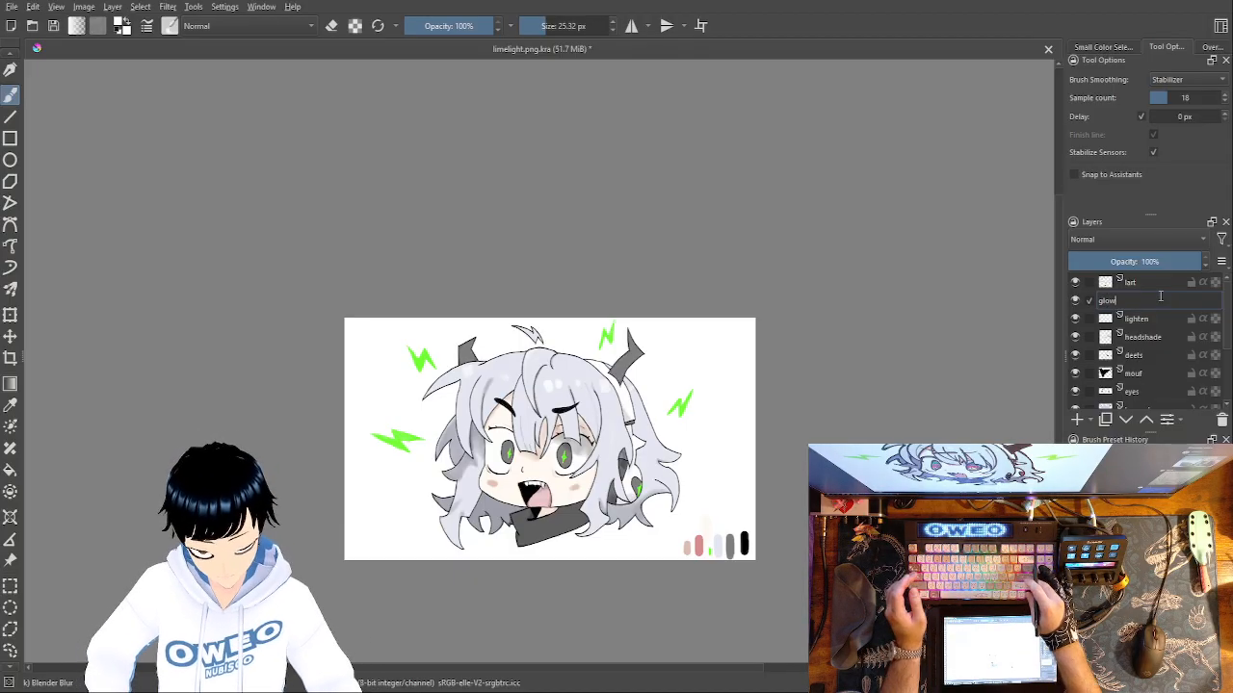
{"action": "key", "text": "Return"}
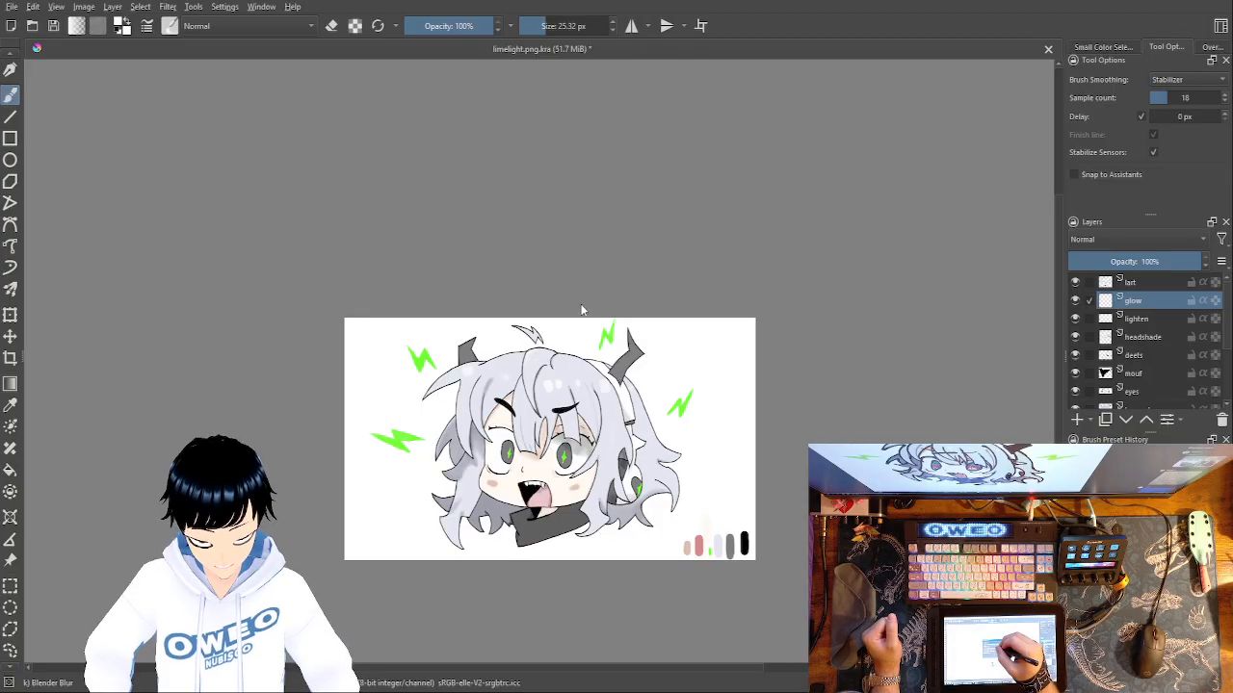
Sample the bright green of the lightning bolt beside the left hair as the brush colour.
{"action": "right_click", "coordinate": [746, 410]}
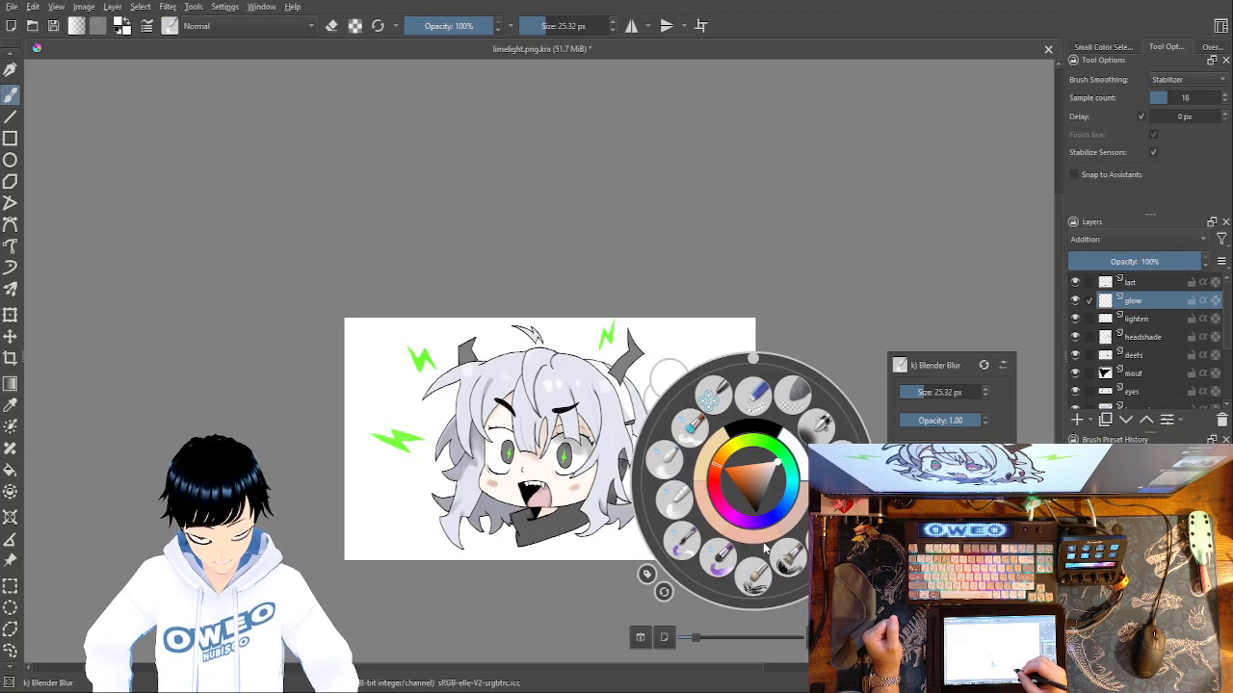
{"action": "left_click", "coordinate": [10, 405]}
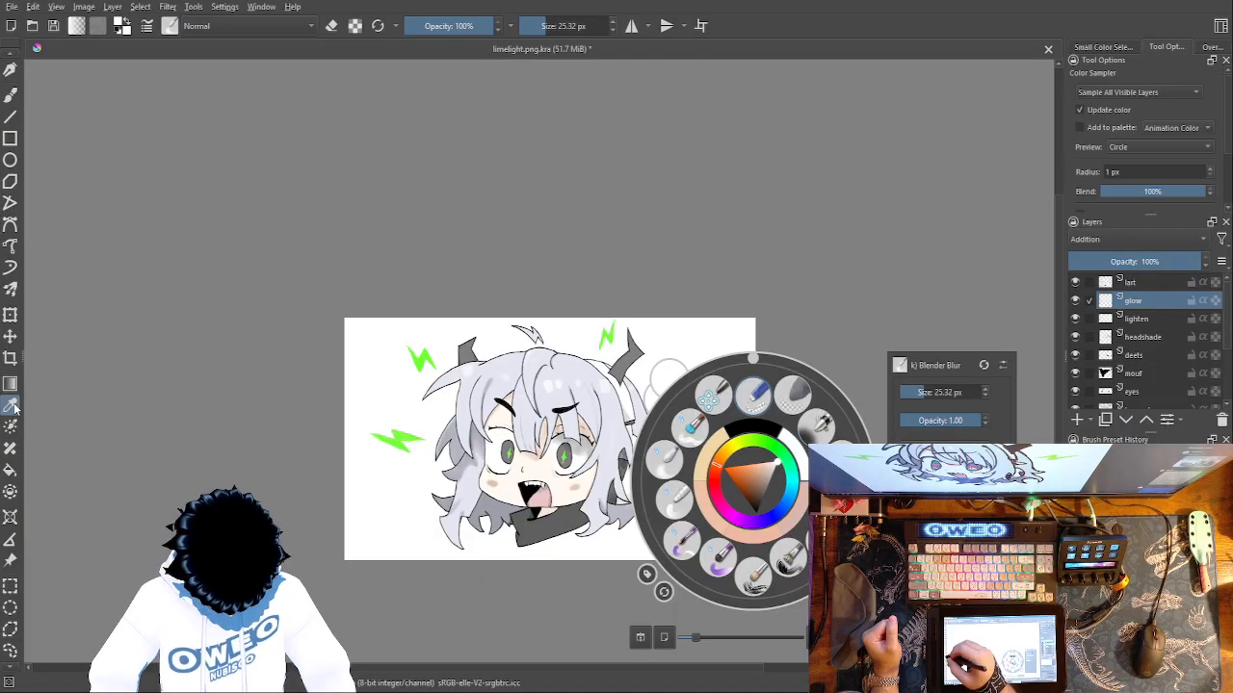
{"action": "left_click", "coordinate": [403, 441]}
{"action": "left_click", "coordinate": [405, 433]}
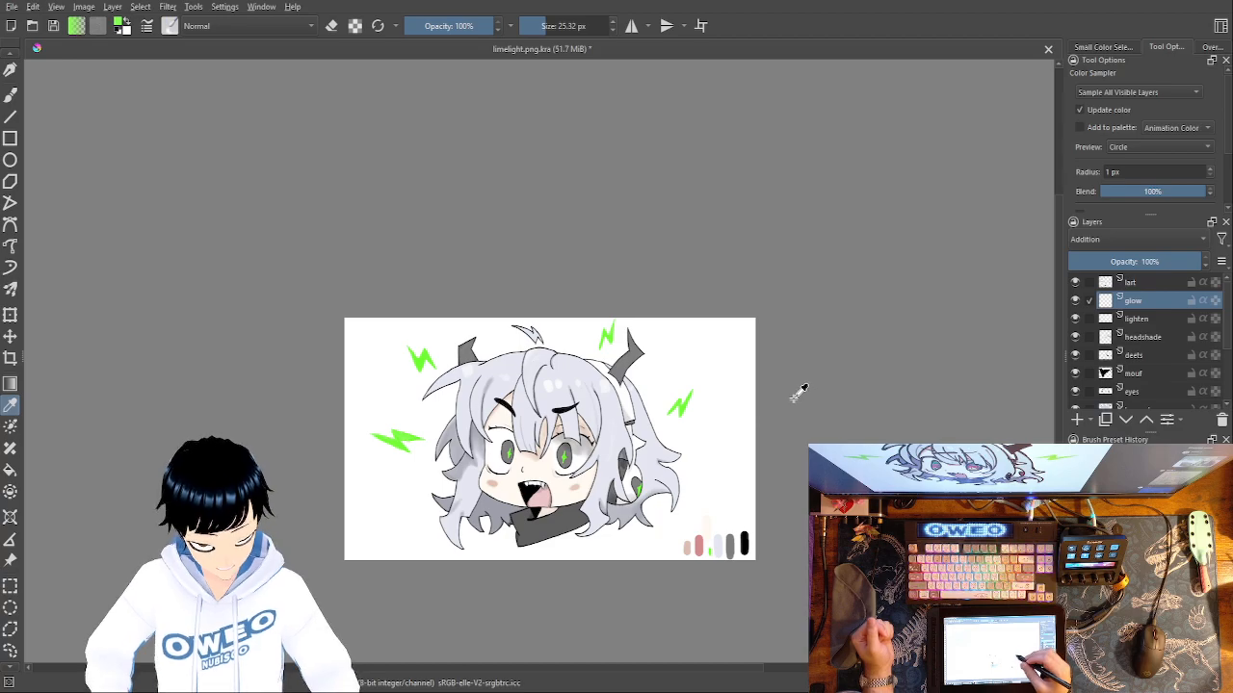
Switch to the Basic-5 Size Opacity brush and set its size to 87.79 px.
{"action": "left_click", "coordinate": [11, 95]}
{"action": "right_click", "coordinate": [632, 457]}
{"action": "left_click", "coordinate": [720, 459]}
{"action": "right_click", "coordinate": [733, 402]}
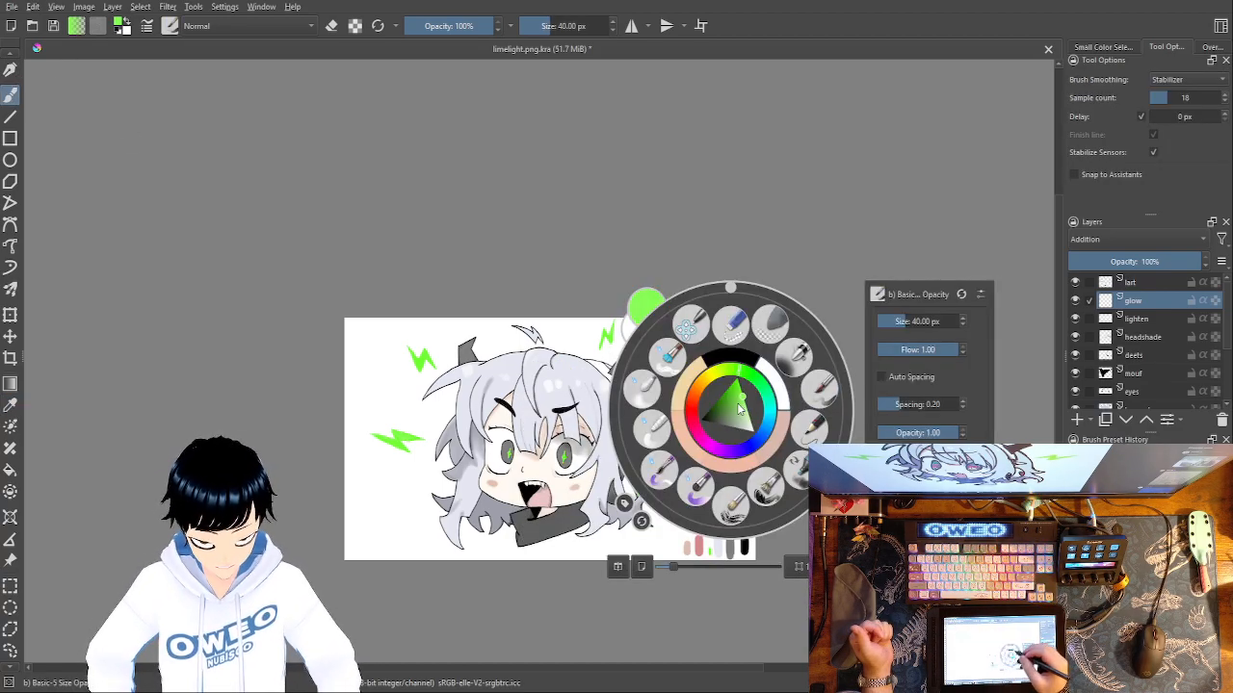
{"action": "mouse_move", "coordinate": [920, 318]}
{"action": "left_mouse_down"}
{"action": "mouse_move", "coordinate": [902, 325]}
{"action": "mouse_move", "coordinate": [919, 321]}
{"action": "left_mouse_up"}
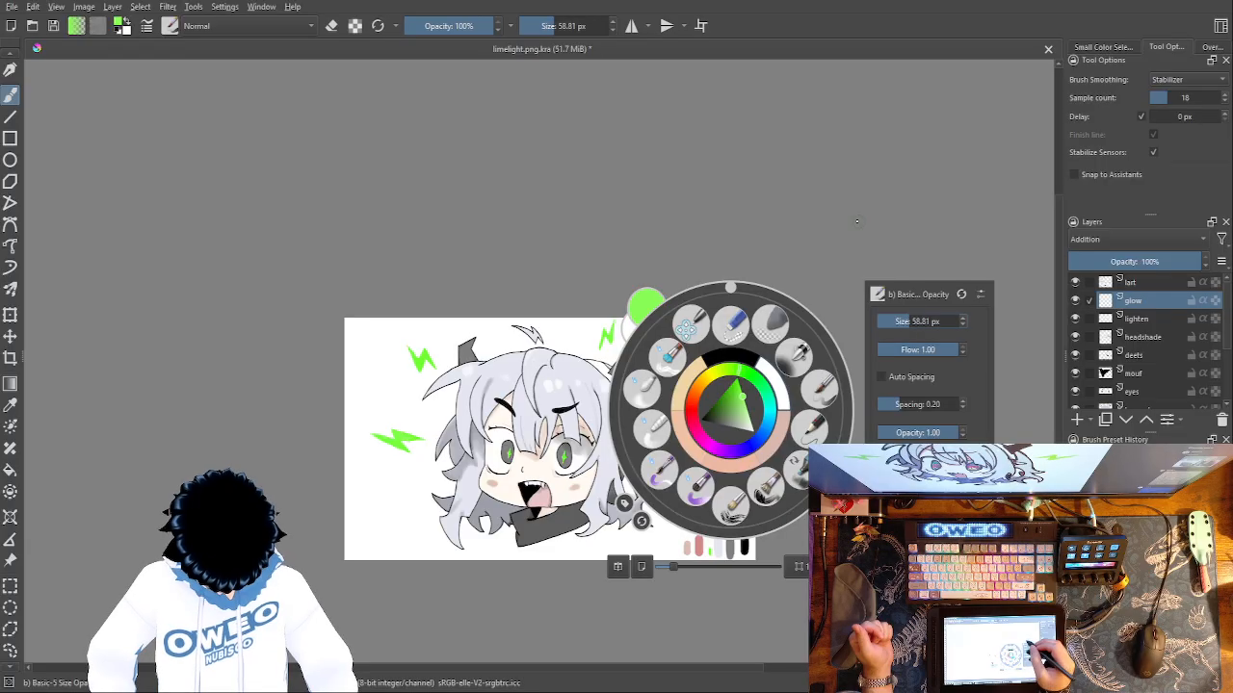
{"action": "left_click", "coordinate": [914, 321]}
{"action": "left_click", "coordinate": [851, 222]}
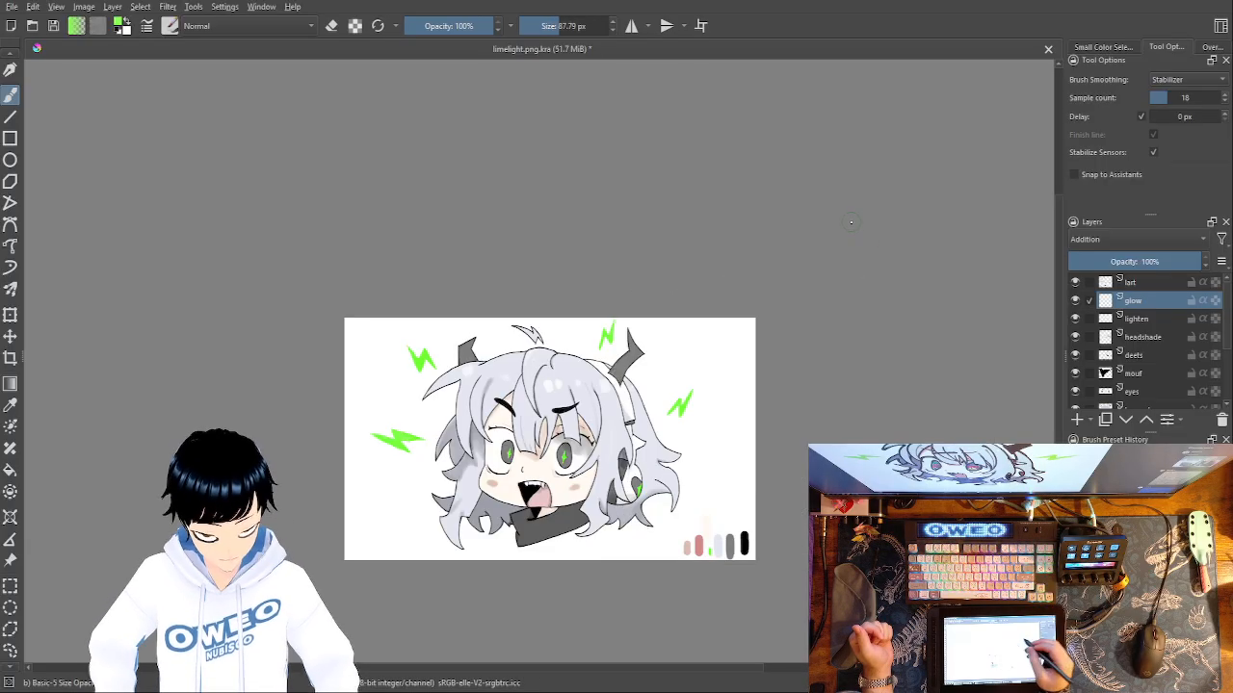
Try painting a bright green glow on the glow layer over the lightning bolt to the right of the hair.
{"action": "key", "text": "ctrl+plus"}
{"action": "key", "text": "ctrl+plus"}
{"action": "key", "text": "ctrl+plus"}
{"action": "mouse_move", "coordinate": [696, 508]}
{"action": "left_mouse_down"}
{"action": "mouse_move", "coordinate": [665, 503]}
{"action": "mouse_move", "coordinate": [483, 366]}
{"action": "left_mouse_up"}
{"action": "mouse_move", "coordinate": [728, 384]}
{"action": "left_mouse_down"}
{"action": "mouse_move", "coordinate": [747, 357]}
{"action": "mouse_move", "coordinate": [767, 348]}
{"action": "mouse_move", "coordinate": [749, 329]}
{"action": "mouse_move", "coordinate": [767, 311]}
{"action": "mouse_move", "coordinate": [757, 351]}
{"action": "mouse_move", "coordinate": [722, 377]}
{"action": "mouse_move", "coordinate": [744, 386]}
{"action": "mouse_move", "coordinate": [788, 343]}
{"action": "mouse_move", "coordinate": [786, 312]}
{"action": "left_mouse_up"}
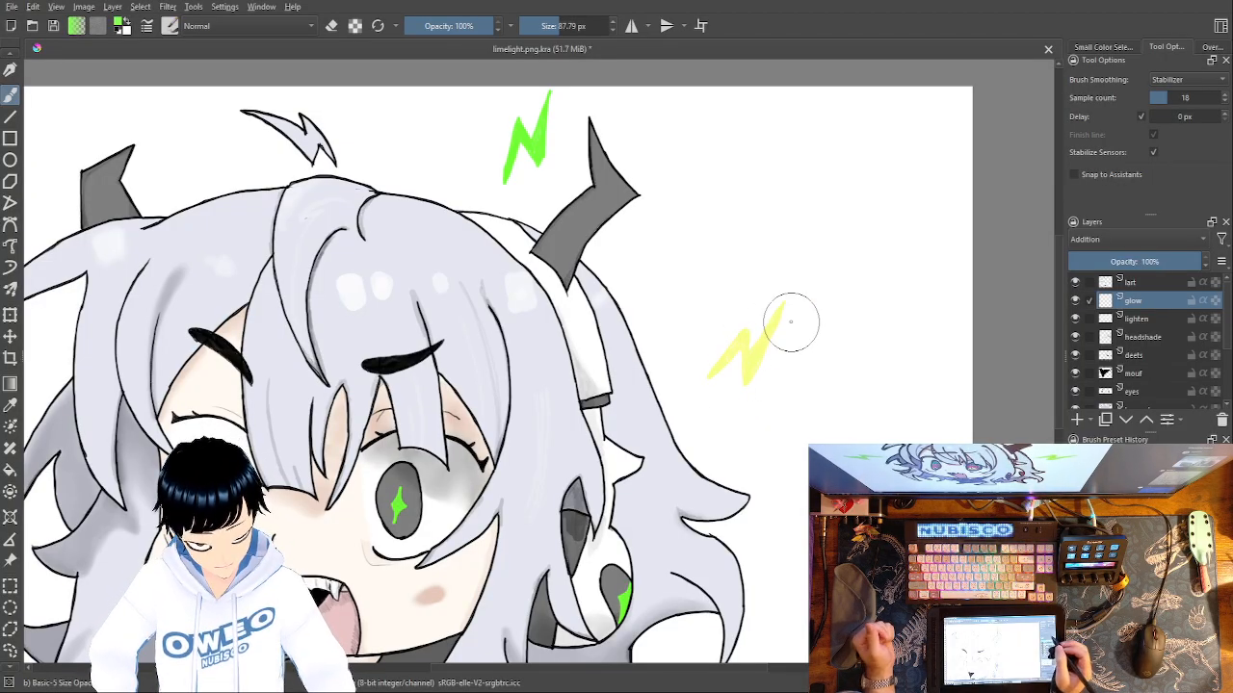
{"action": "left_click", "coordinate": [790, 321], "text": "ctrl"}
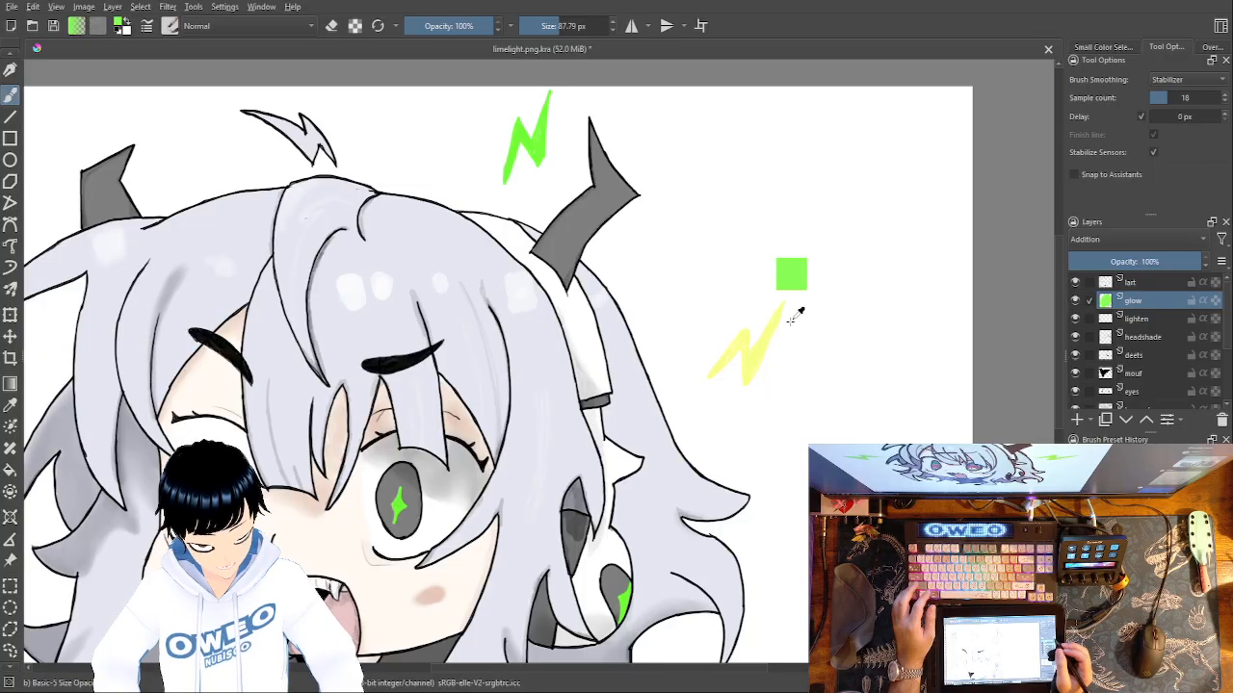
{"action": "key", "text": "ctrl+z"}
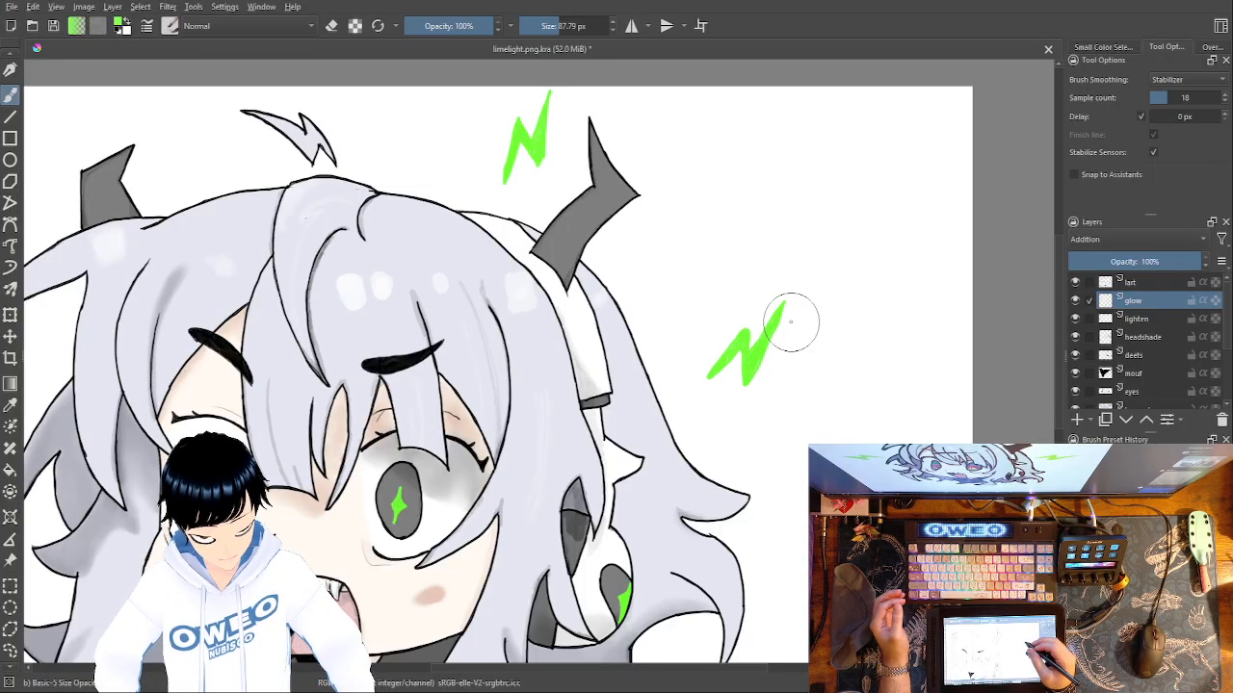
Try a bright green glow stroke over the iris of the character's right-hand eye at full layer opacity.
{"action": "right_click", "coordinate": [790, 320]}
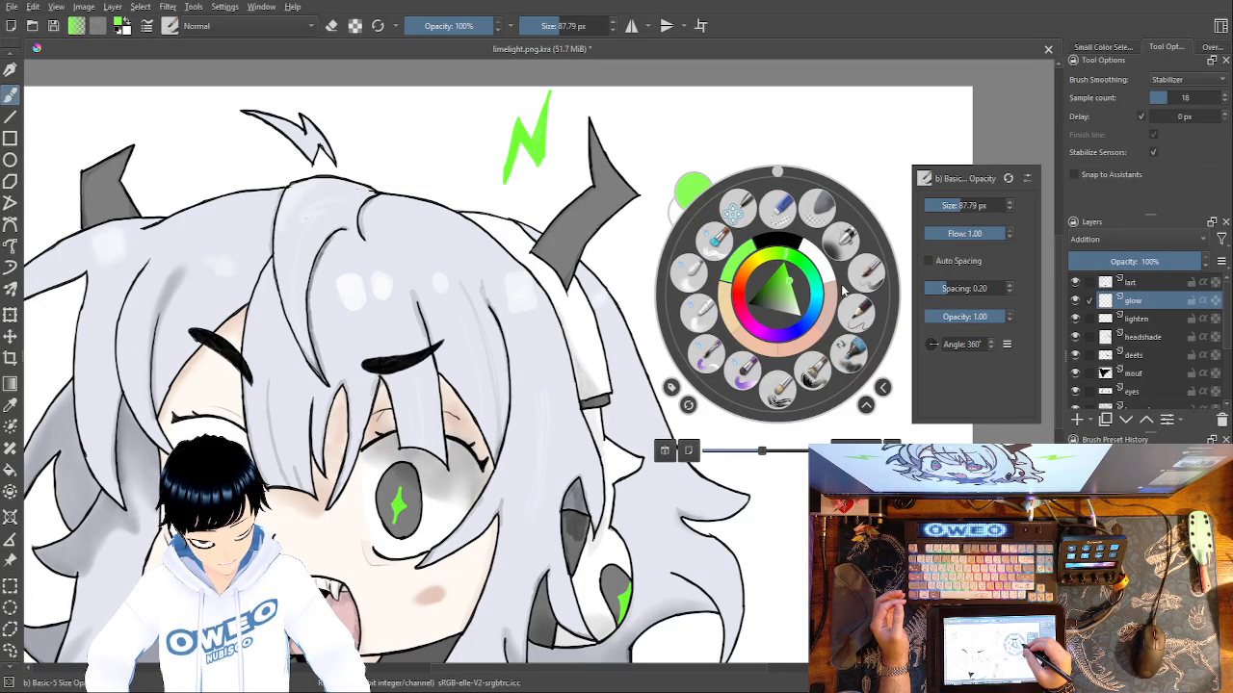
{"action": "left_click", "coordinate": [873, 142]}
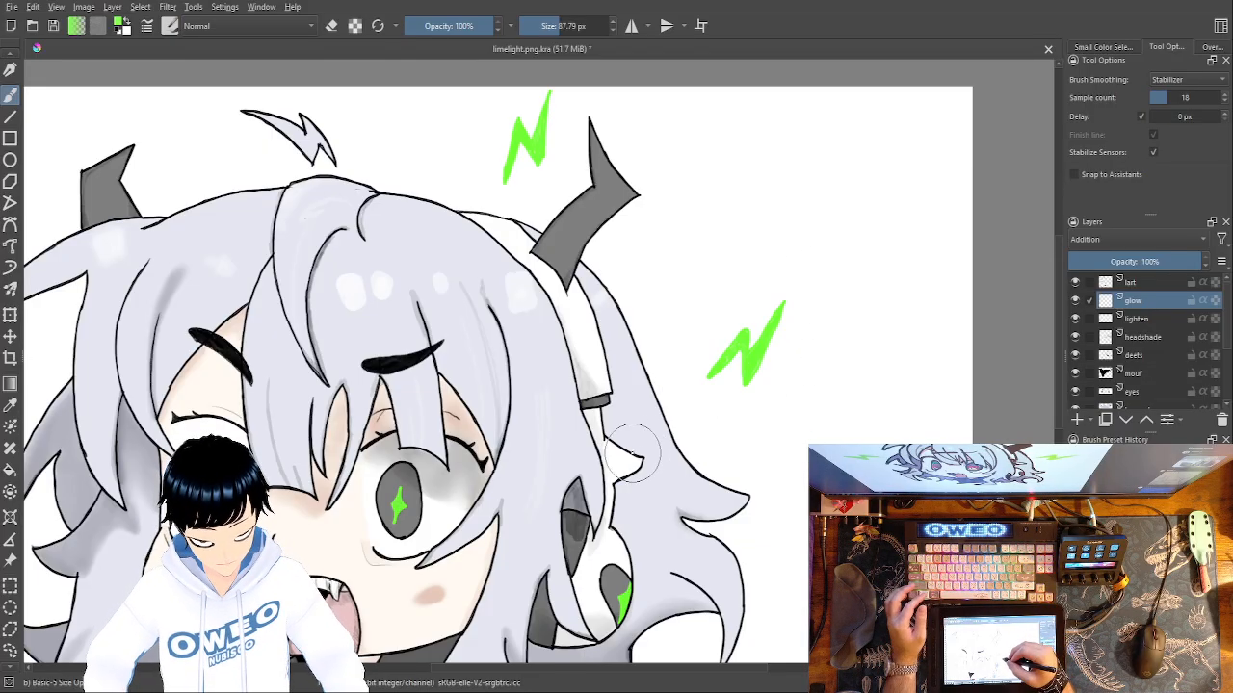
{"action": "mouse_move", "coordinate": [391, 487]}
{"action": "left_mouse_down"}
{"action": "mouse_move", "coordinate": [396, 510]}
{"action": "mouse_move", "coordinate": [414, 508]}
{"action": "left_mouse_up"}
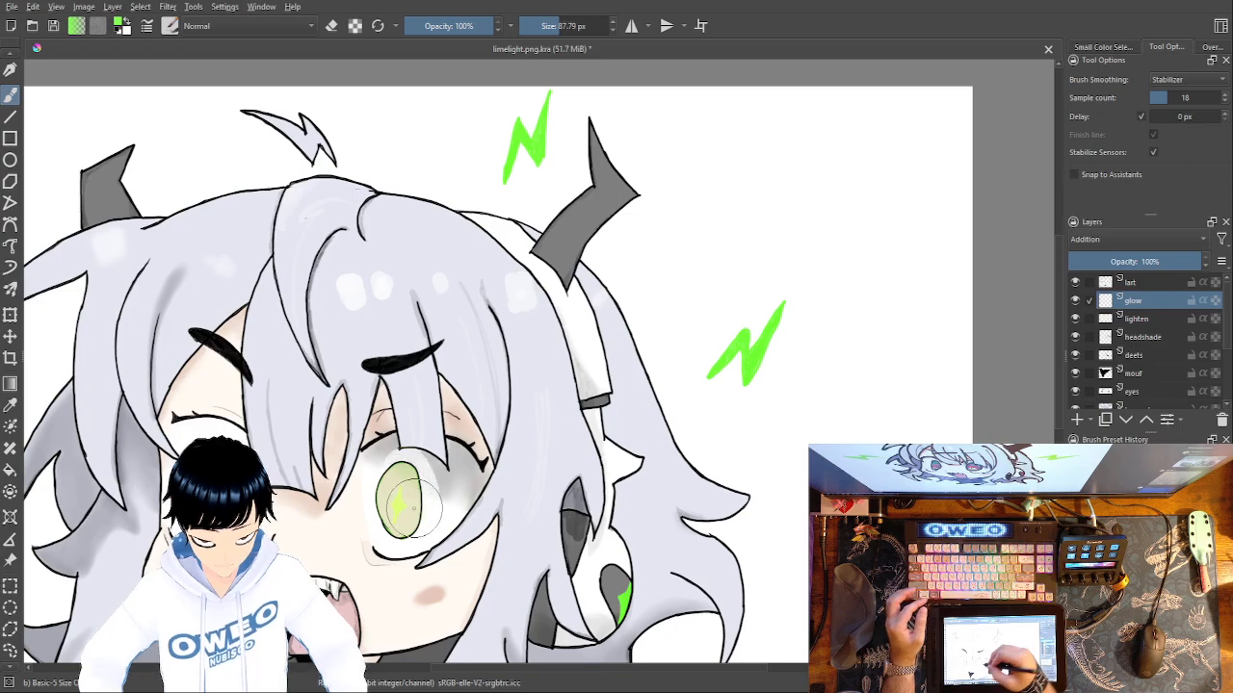
{"action": "key", "text": "ctrl+z"}
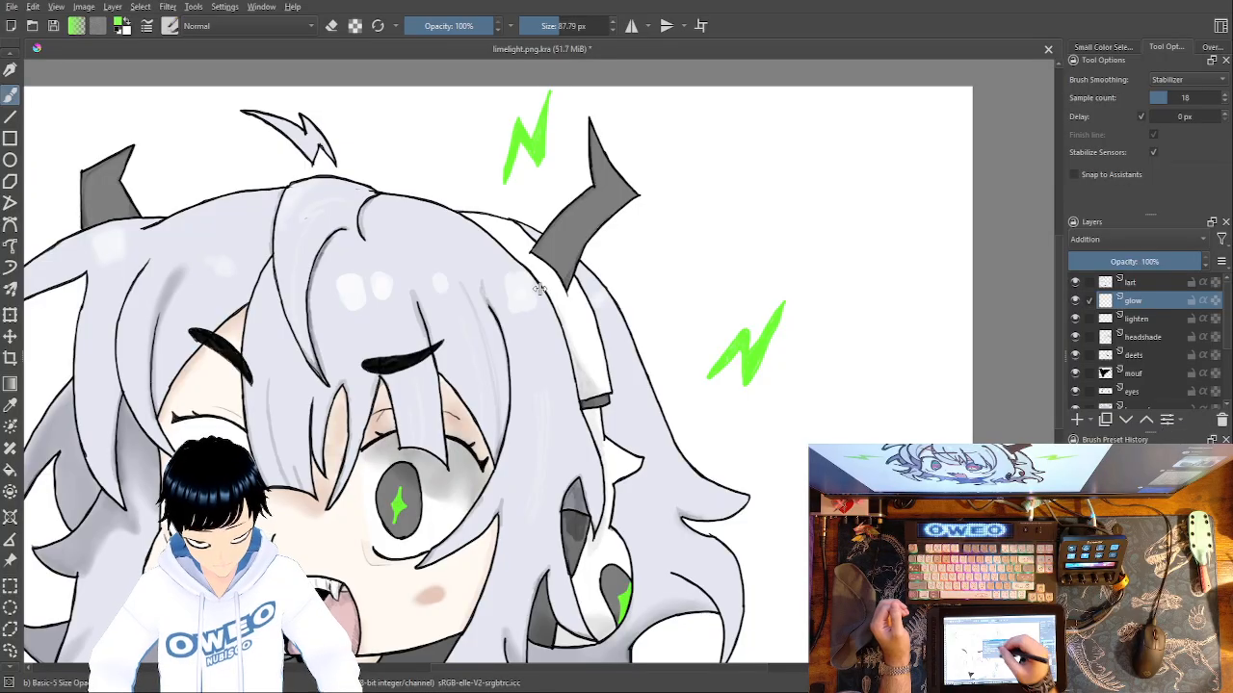
Set the glow layer's opacity to 34% and test green glow strokes over the right-hand iris and the ear piece.
{"action": "left_click", "coordinate": [1113, 262]}
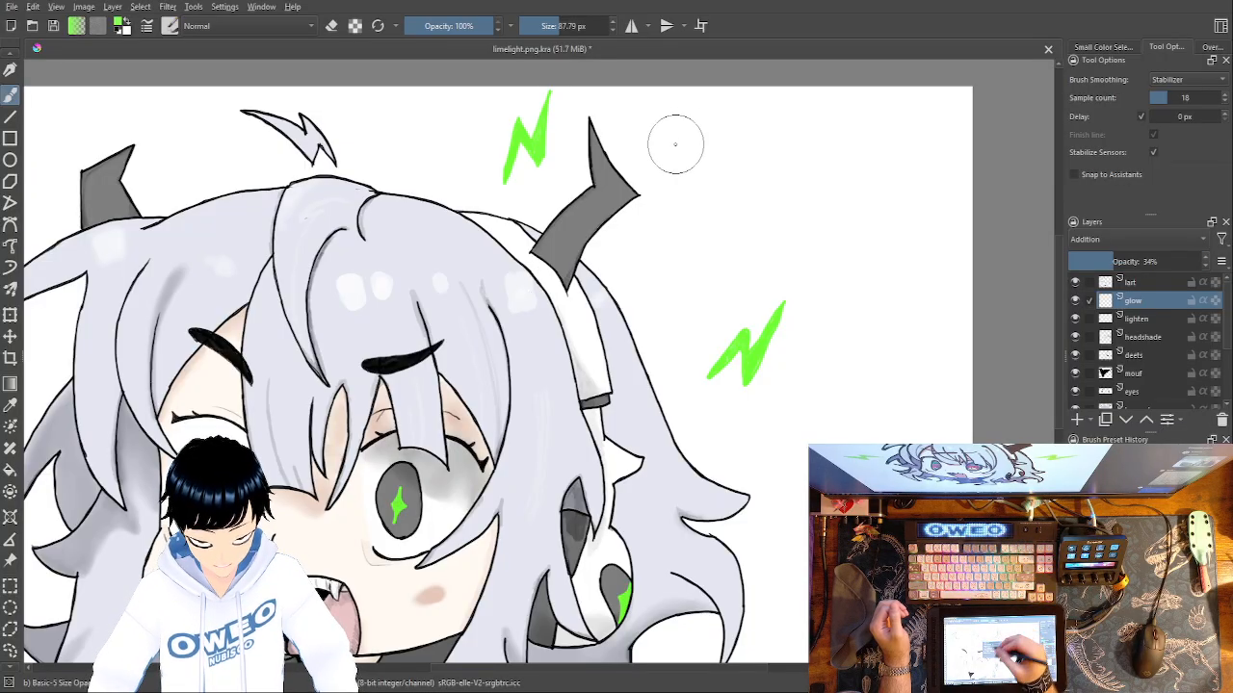
{"action": "mouse_move", "coordinate": [396, 506]}
{"action": "left_mouse_down"}
{"action": "mouse_move", "coordinate": [410, 486]}
{"action": "mouse_move", "coordinate": [428, 505]}
{"action": "mouse_move", "coordinate": [424, 493]}
{"action": "left_mouse_up"}
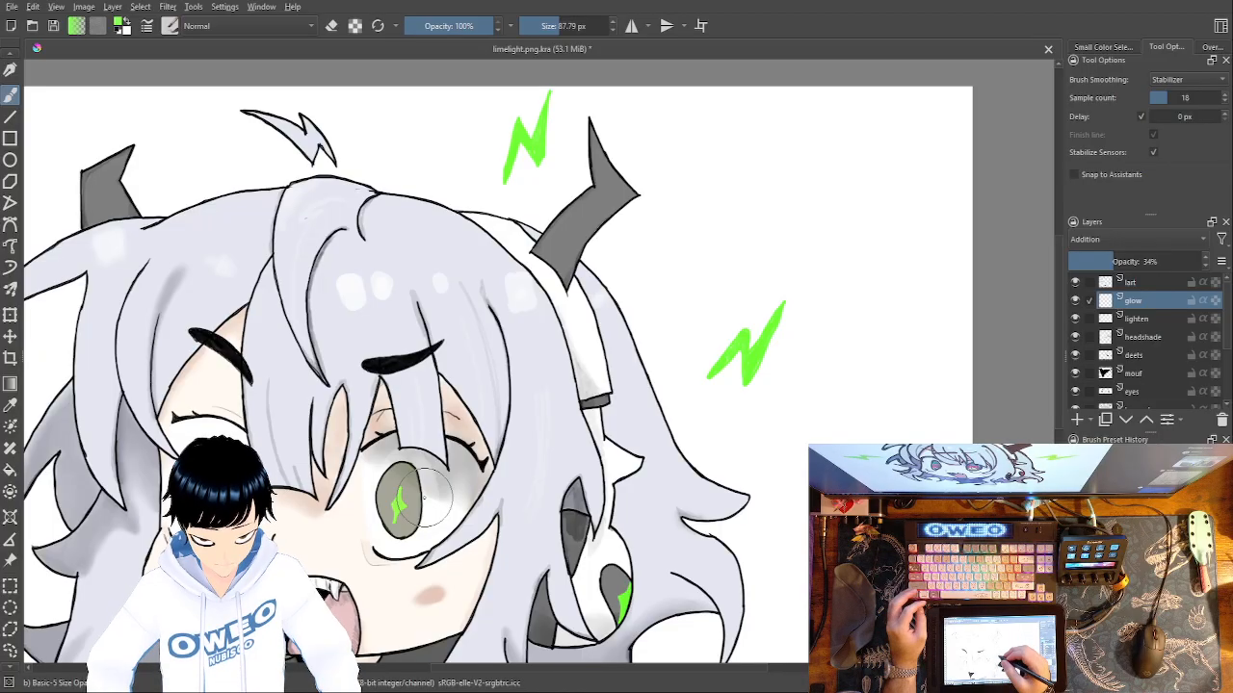
{"action": "key", "text": "ctrl+z"}
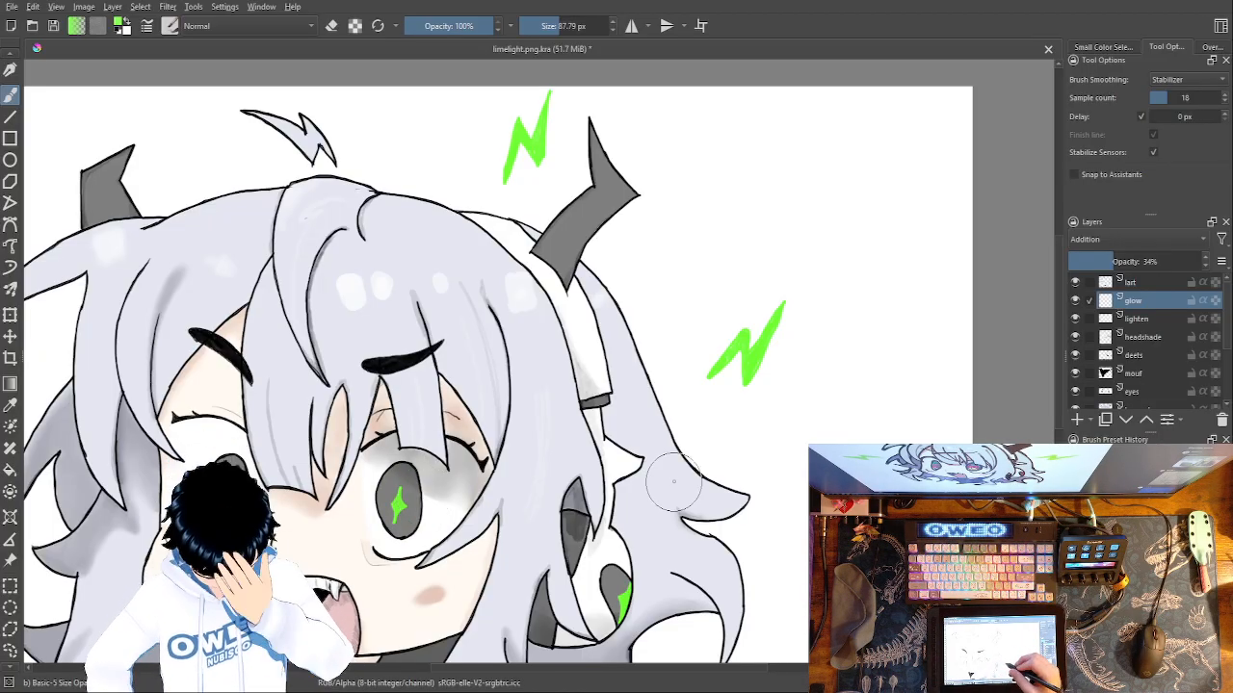
{"action": "left_click_drag", "start_coordinate": [674, 482], "coordinate": [709, 409]}
{"action": "left_click_drag", "start_coordinate": [666, 527], "coordinate": [671, 519]}
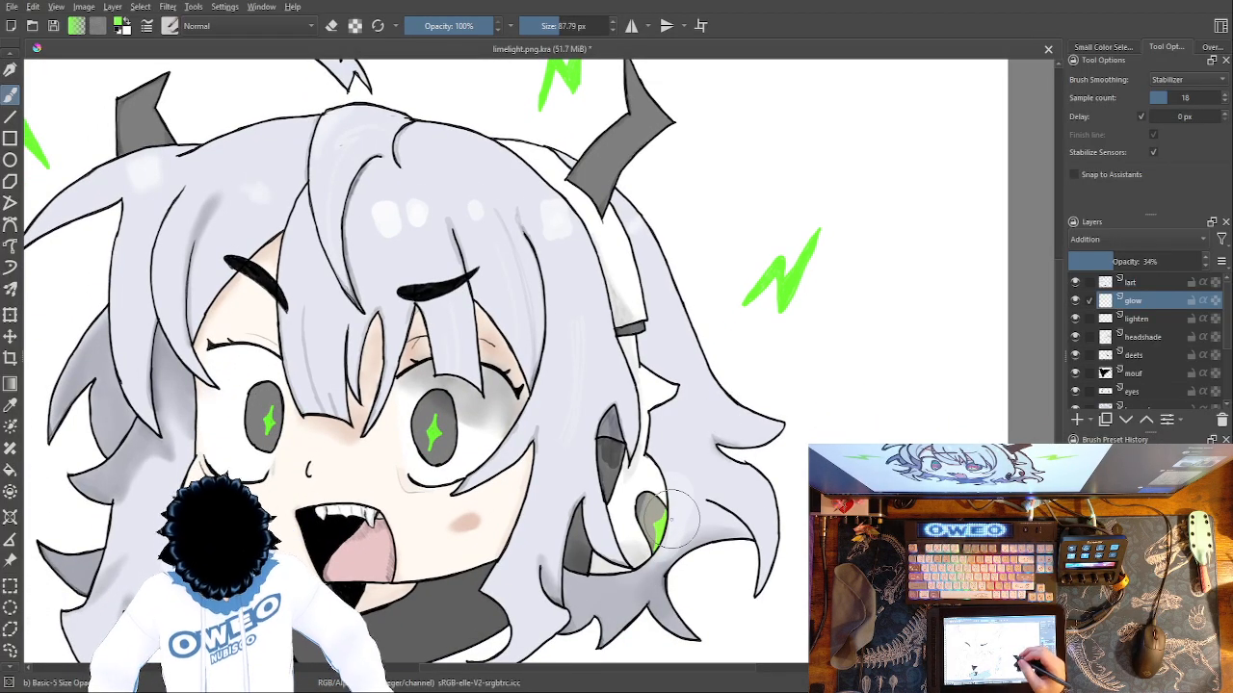
Try a darker green brush colour with glow strokes over the right-hand iris and the ear piece.
{"action": "right_click", "coordinate": [746, 433]}
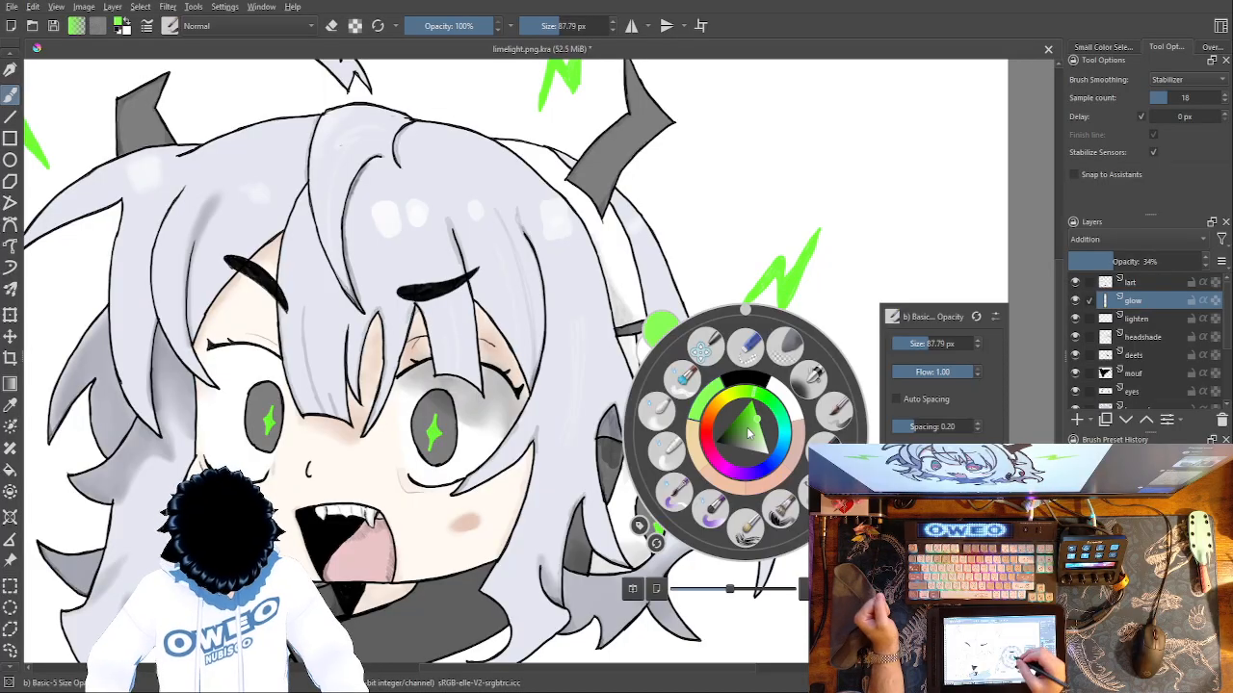
{"action": "left_click", "coordinate": [751, 420]}
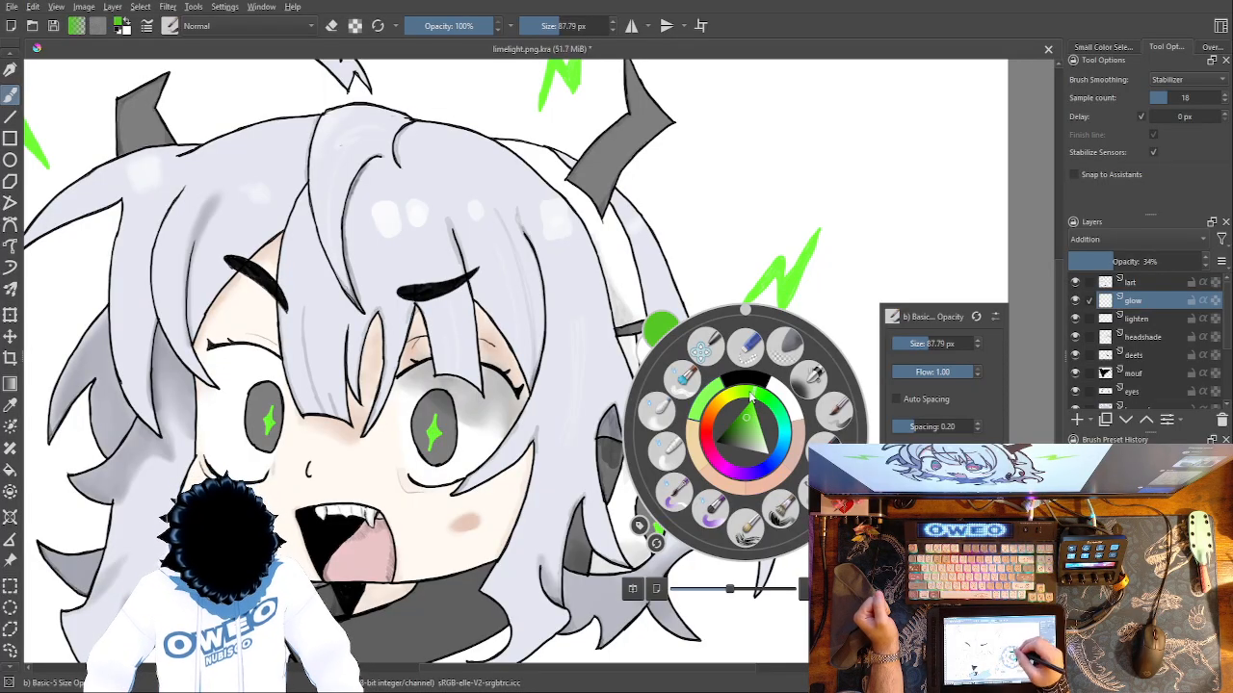
{"action": "left_click", "coordinate": [776, 214]}
{"action": "mouse_move", "coordinate": [433, 427]}
{"action": "left_mouse_down"}
{"action": "mouse_move", "coordinate": [432, 403]}
{"action": "mouse_move", "coordinate": [450, 438]}
{"action": "mouse_move", "coordinate": [420, 404]}
{"action": "mouse_move", "coordinate": [423, 453]}
{"action": "mouse_move", "coordinate": [445, 443]}
{"action": "mouse_move", "coordinate": [449, 414]}
{"action": "left_mouse_up"}
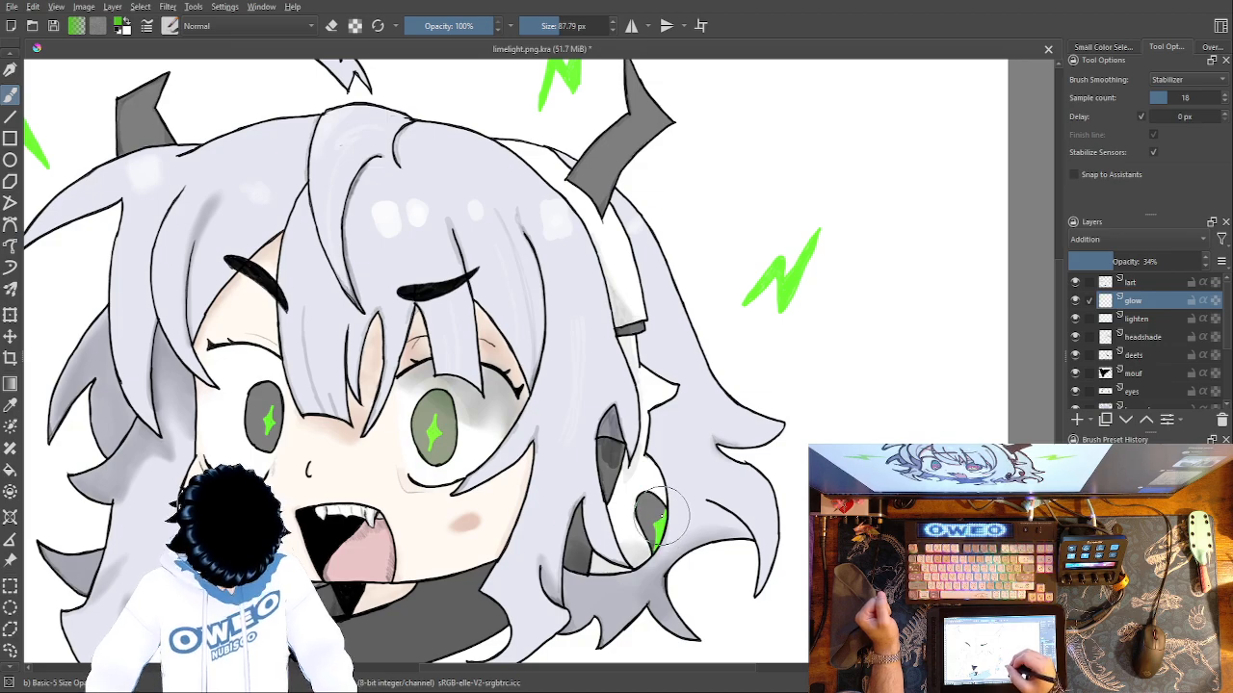
{"action": "key", "text": "ctrl+z"}
{"action": "mouse_move", "coordinate": [651, 507]}
{"action": "left_mouse_down"}
{"action": "mouse_move", "coordinate": [643, 524]}
{"action": "mouse_move", "coordinate": [663, 503]}
{"action": "mouse_move", "coordinate": [653, 508]}
{"action": "left_mouse_up"}
{"action": "key", "text": "ctrl+z"}
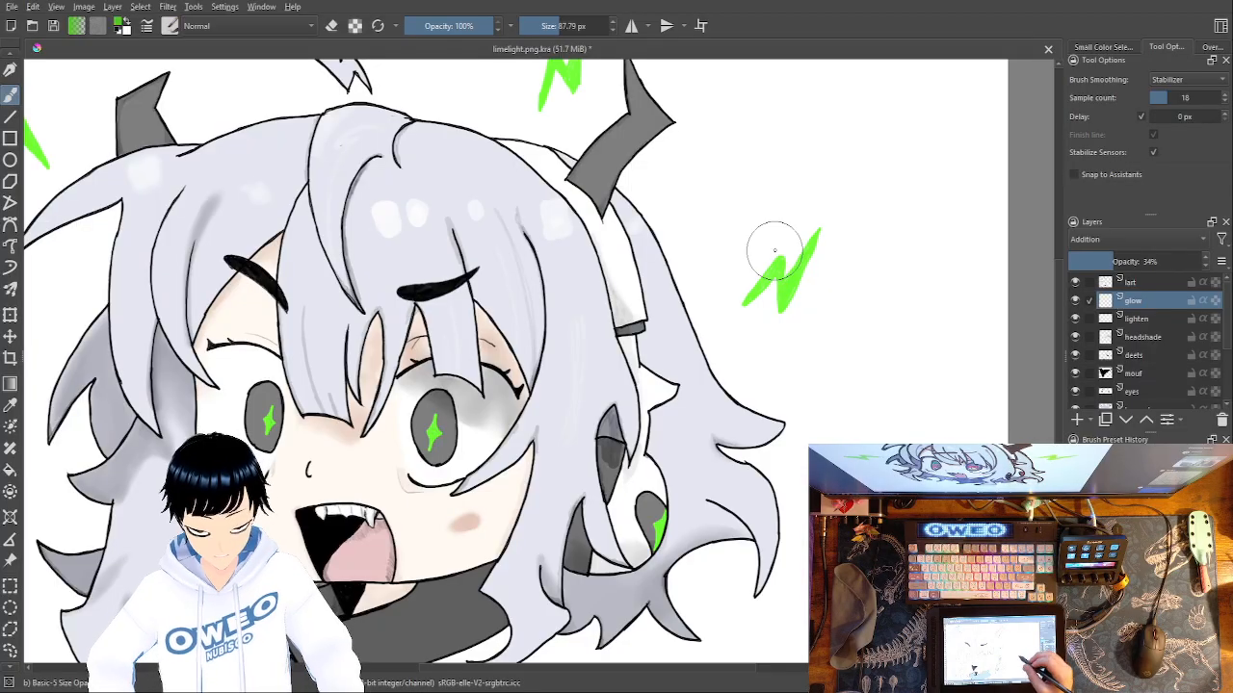
Return to bright green and paint an oval glow around the lightning bolt right of the hair with the glow layer in Normal mode.
{"action": "right_click", "coordinate": [779, 429]}
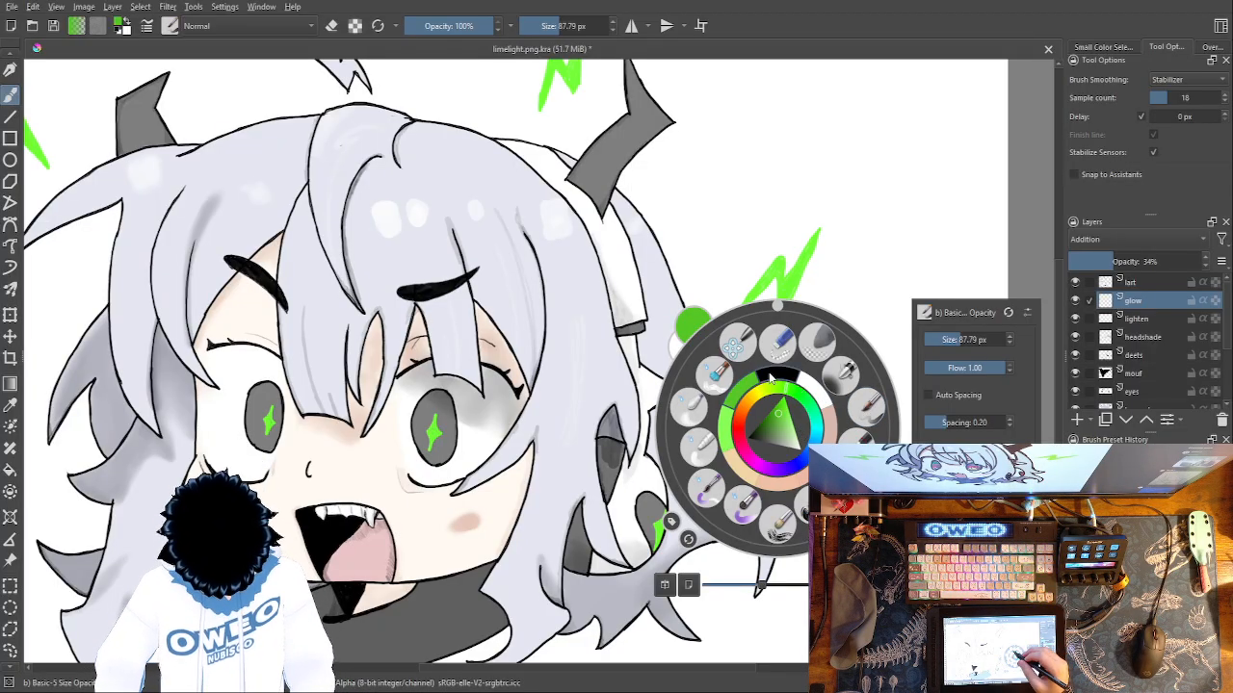
{"action": "left_click", "coordinate": [728, 427]}
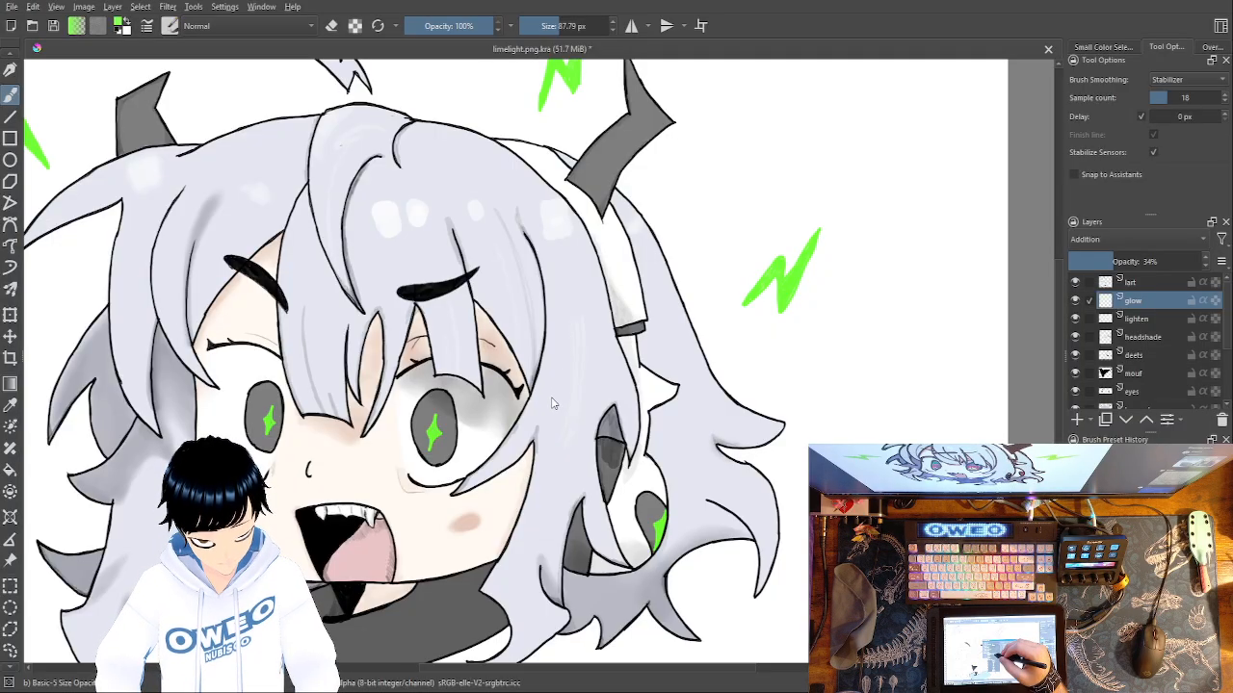
{"action": "key", "text": "alt+shift+n"}
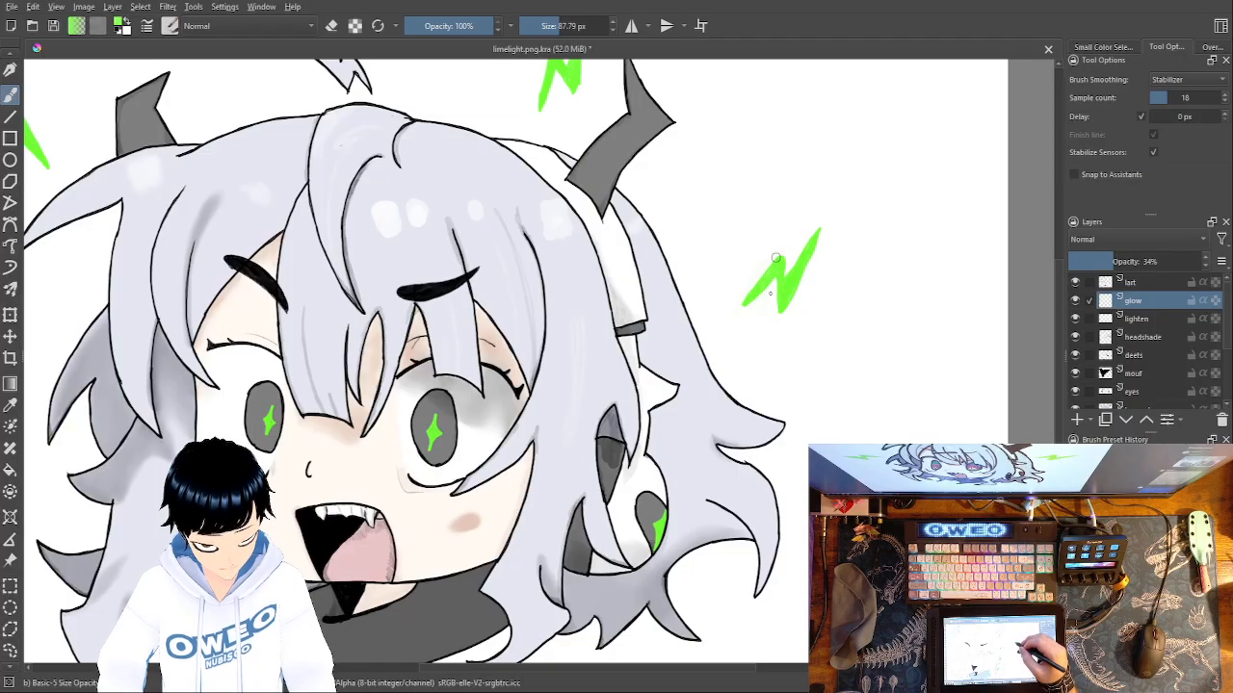
{"action": "mouse_move", "coordinate": [799, 280]}
{"action": "left_mouse_down"}
{"action": "mouse_move", "coordinate": [824, 240]}
{"action": "mouse_move", "coordinate": [791, 302]}
{"action": "mouse_move", "coordinate": [781, 283]}
{"action": "mouse_move", "coordinate": [747, 291]}
{"action": "mouse_move", "coordinate": [774, 292]}
{"action": "mouse_move", "coordinate": [754, 299]}
{"action": "mouse_move", "coordinate": [775, 317]}
{"action": "mouse_move", "coordinate": [813, 266]}
{"action": "mouse_move", "coordinate": [802, 277]}
{"action": "mouse_move", "coordinate": [813, 234]}
{"action": "mouse_move", "coordinate": [807, 284]}
{"action": "mouse_move", "coordinate": [827, 257]}
{"action": "mouse_move", "coordinate": [823, 246]}
{"action": "mouse_move", "coordinate": [792, 272]}
{"action": "left_mouse_up"}
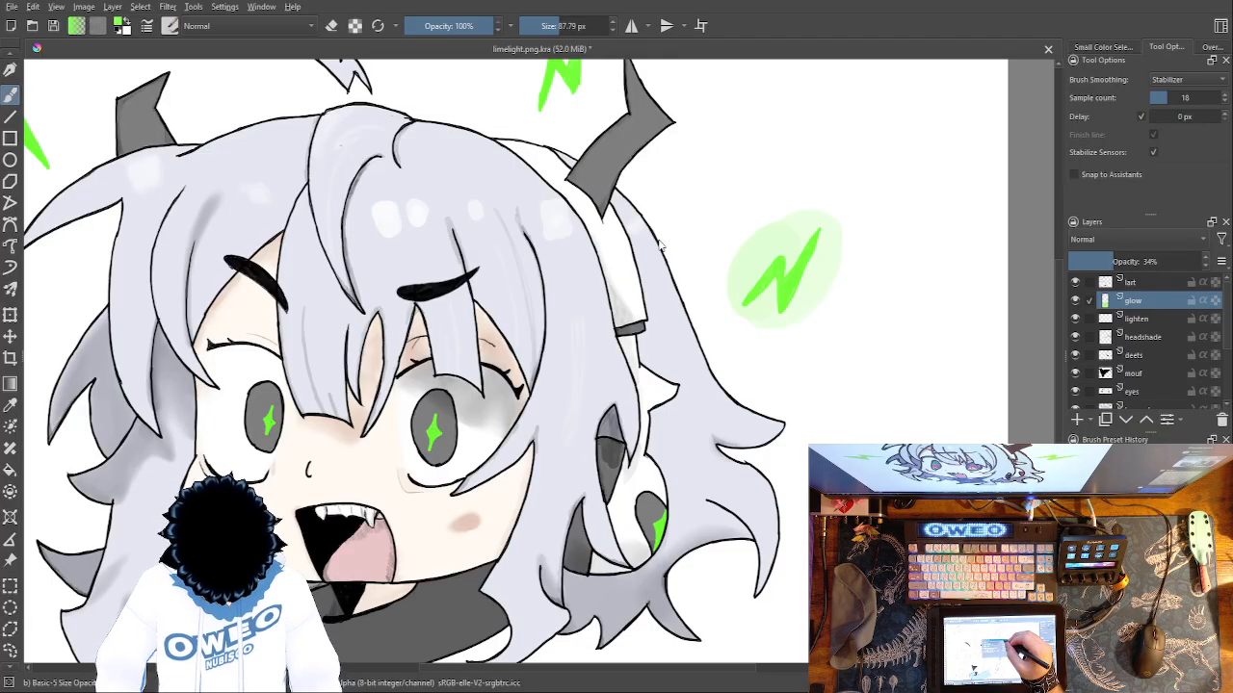
Try the Addition, Color, Saturation and Luminosity blending modes on the glow layer, testing a vertical stroke on the white background in Luminosity.
{"action": "left_click", "coordinate": [469, 181]}
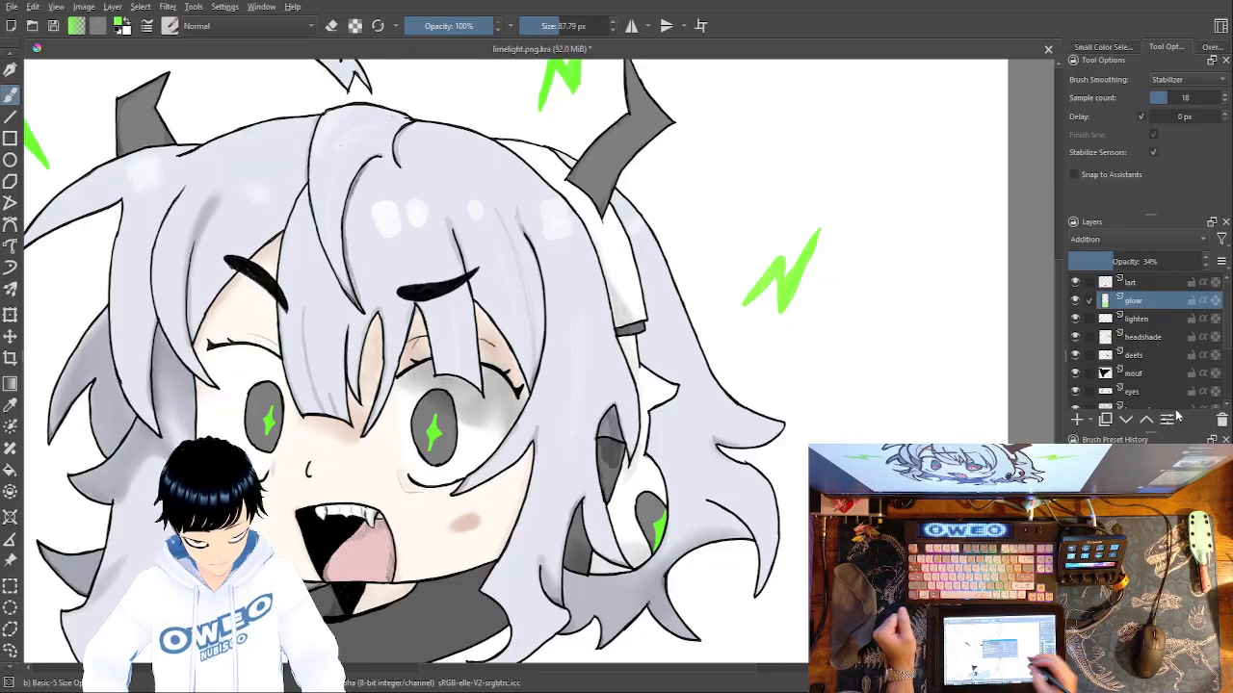
{"action": "left_click", "coordinate": [553, 336]}
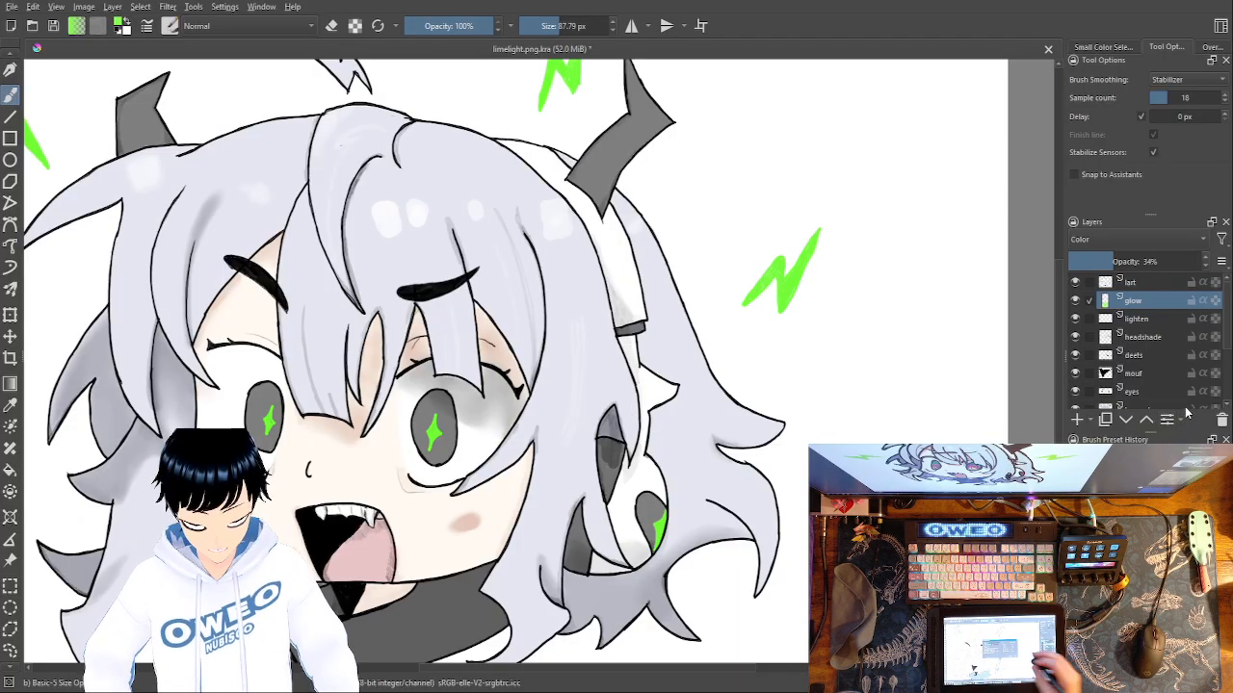
{"action": "left_click", "coordinate": [538, 407]}
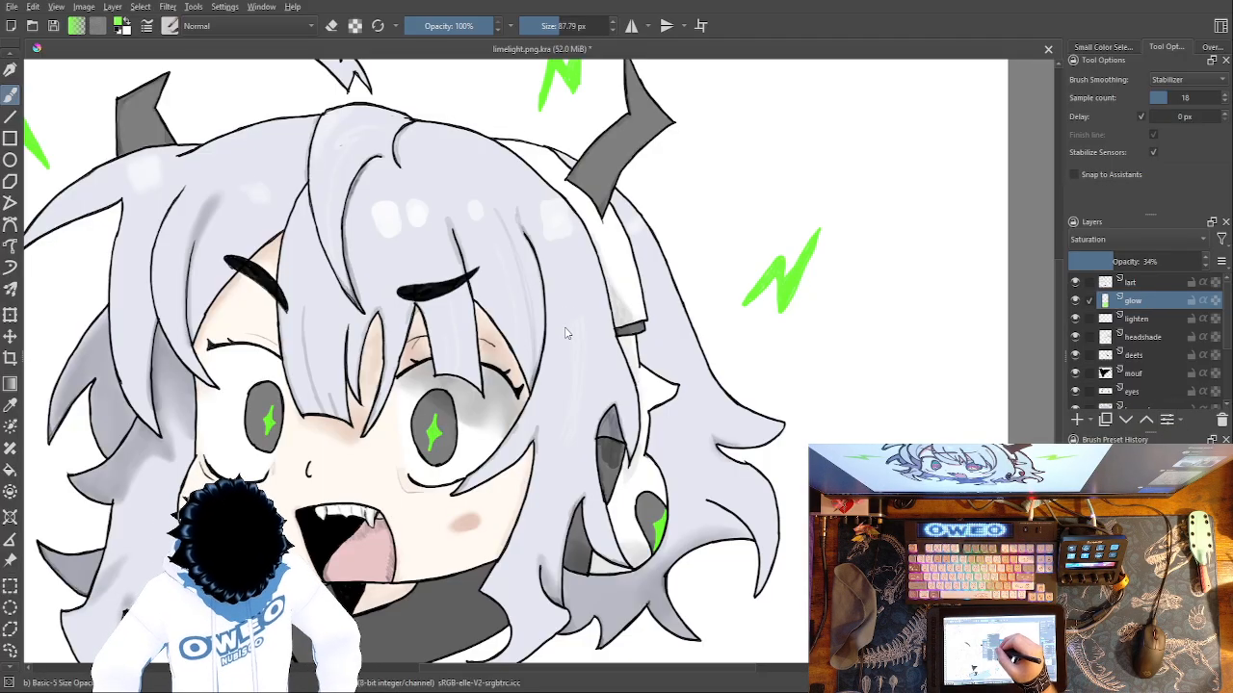
{"action": "left_click", "coordinate": [558, 270]}
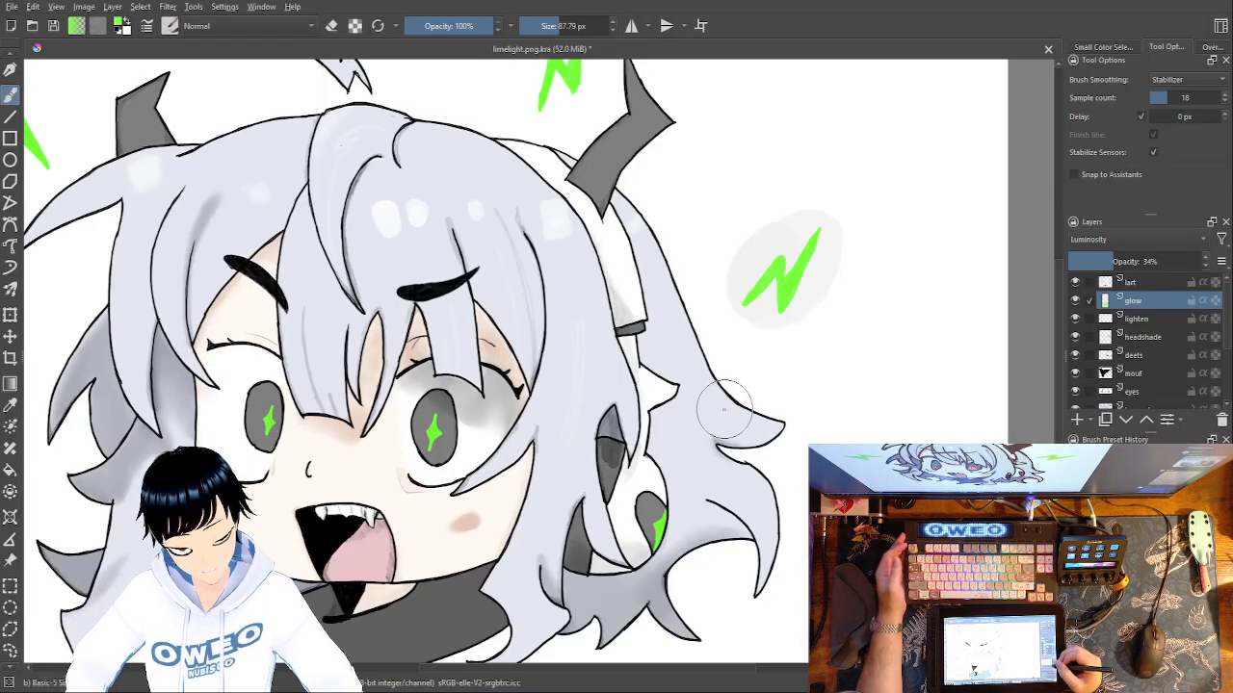
{"action": "left_click_drag", "start_coordinate": [906, 279], "coordinate": [910, 438]}
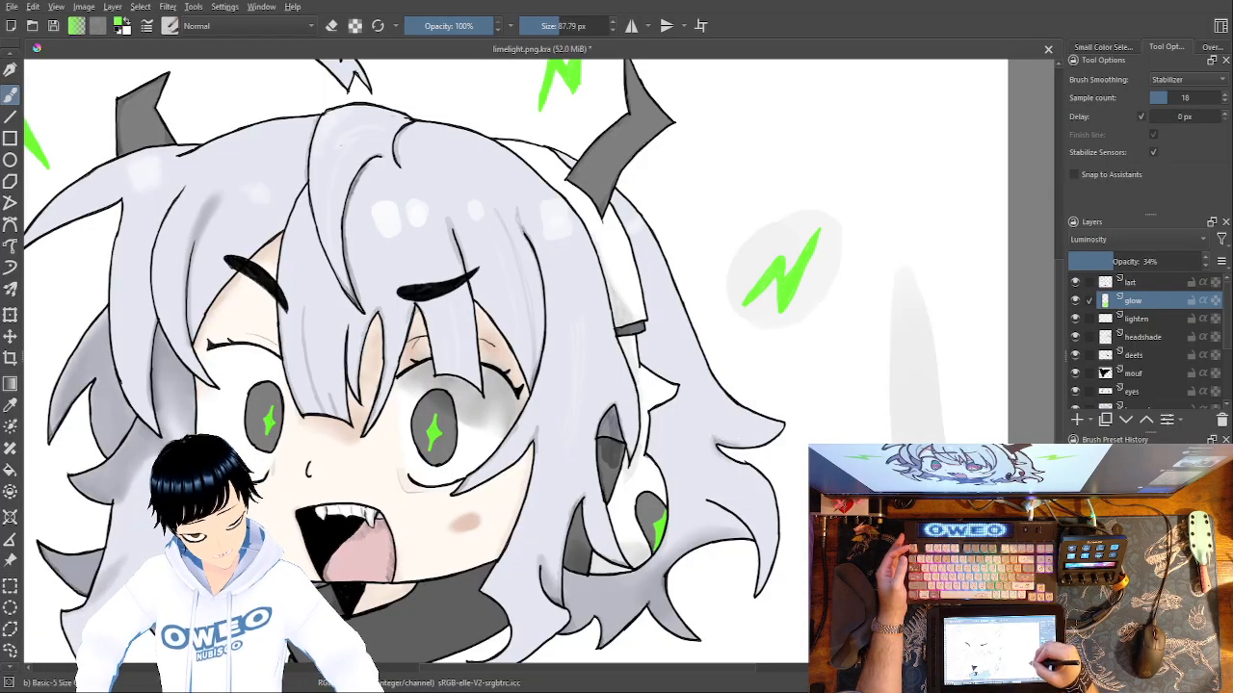
{"action": "key", "text": "ctrl+z"}
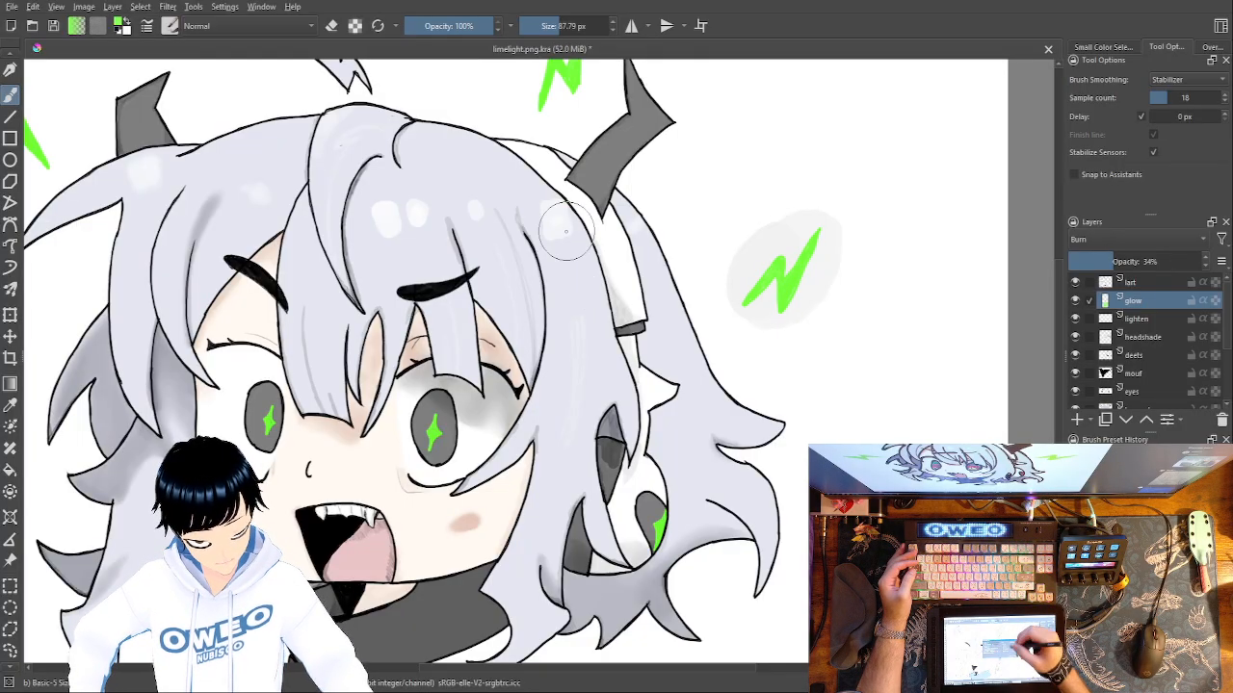
Compare the Burn and Color Dodge blending modes on the glow layer, ending on Burn.
{"action": "key", "text": "alt+shift+b"}
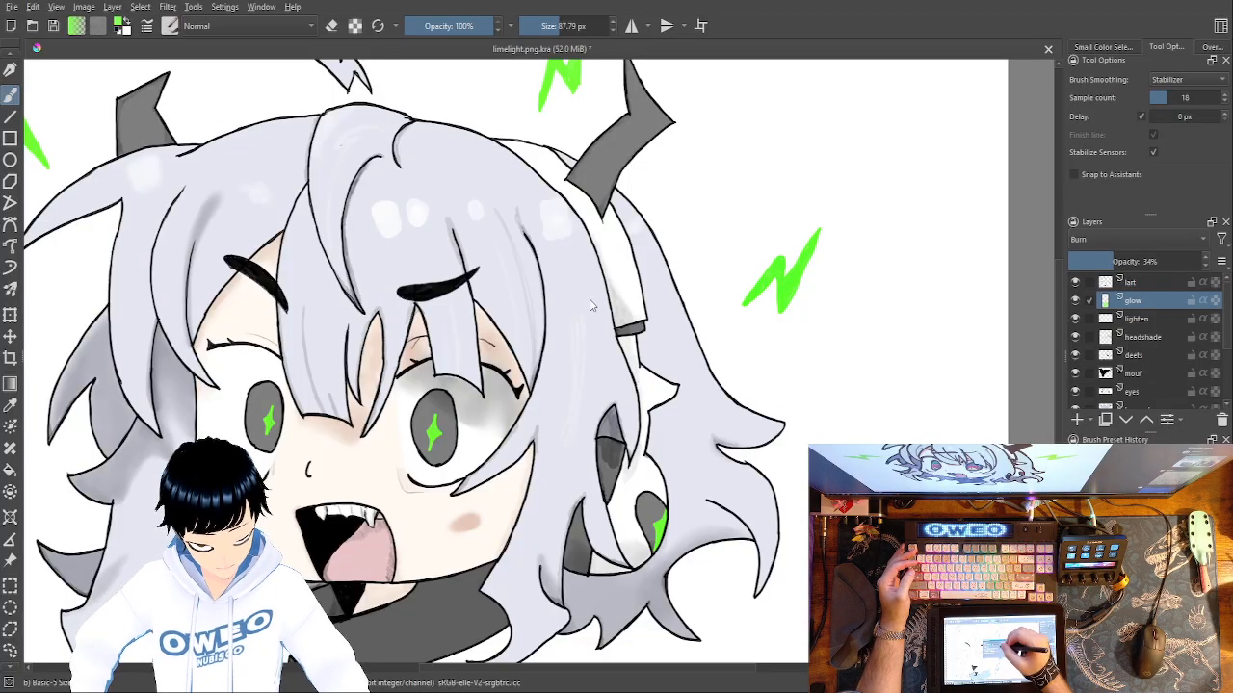
{"action": "key", "text": "alt+shift+d"}
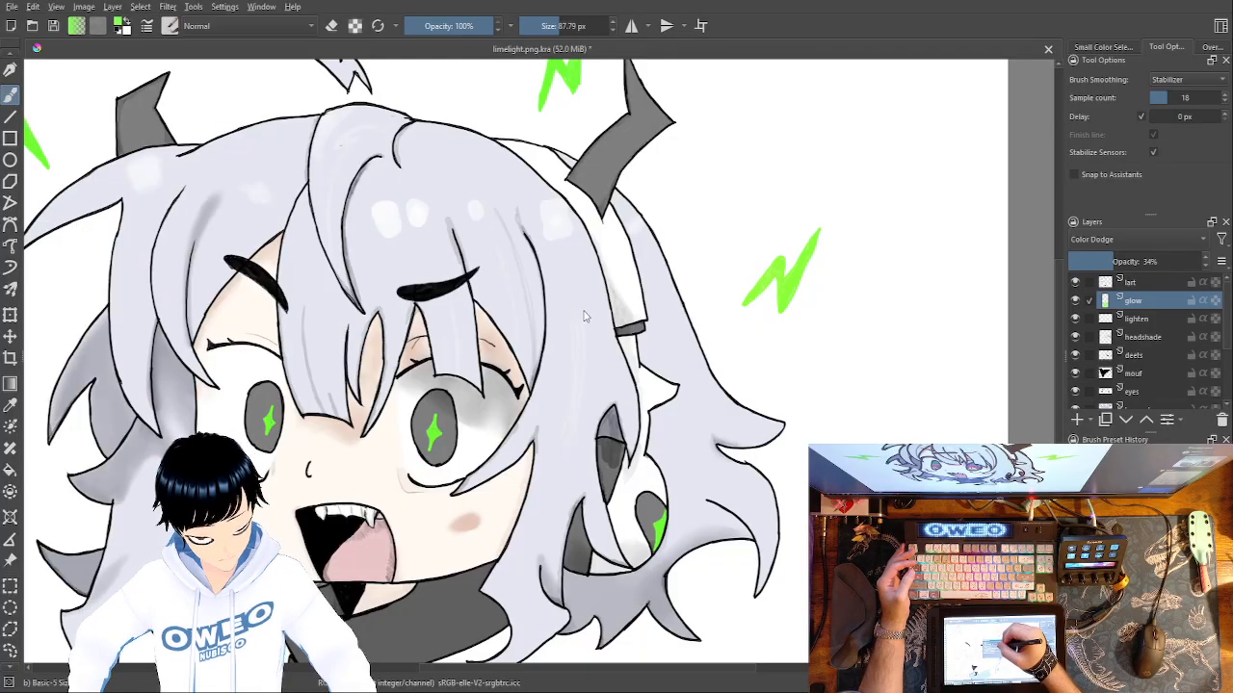
{"action": "key", "text": "alt+shift+b"}
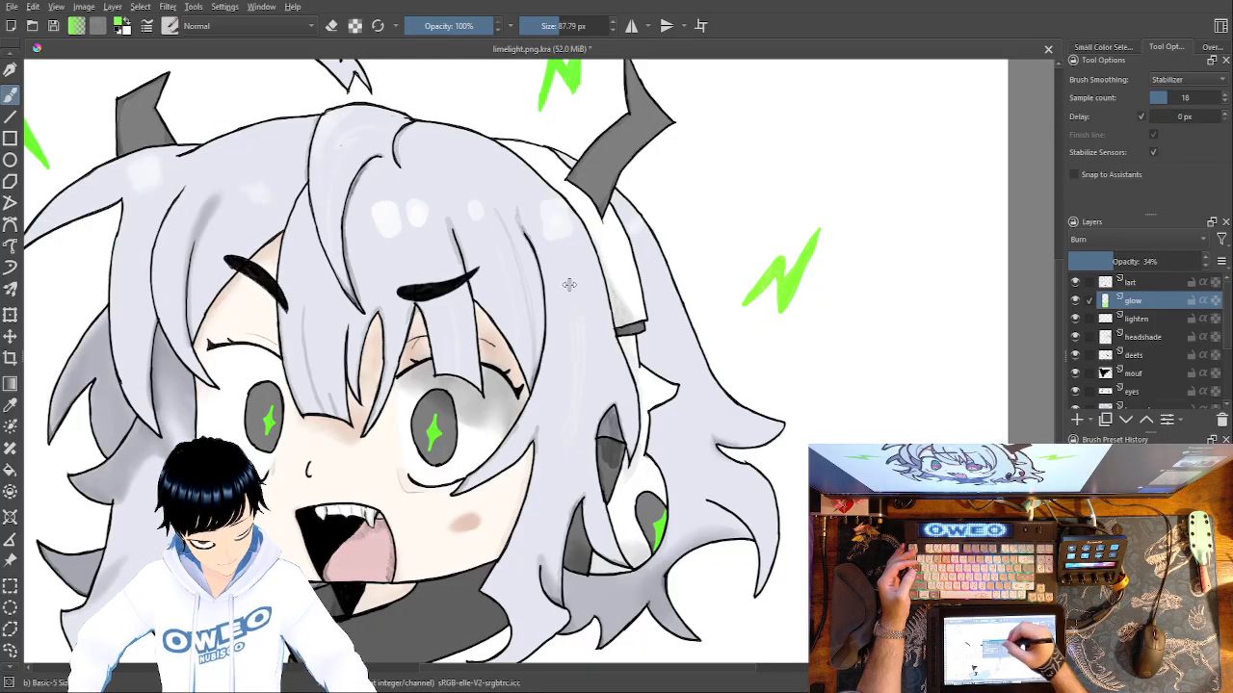
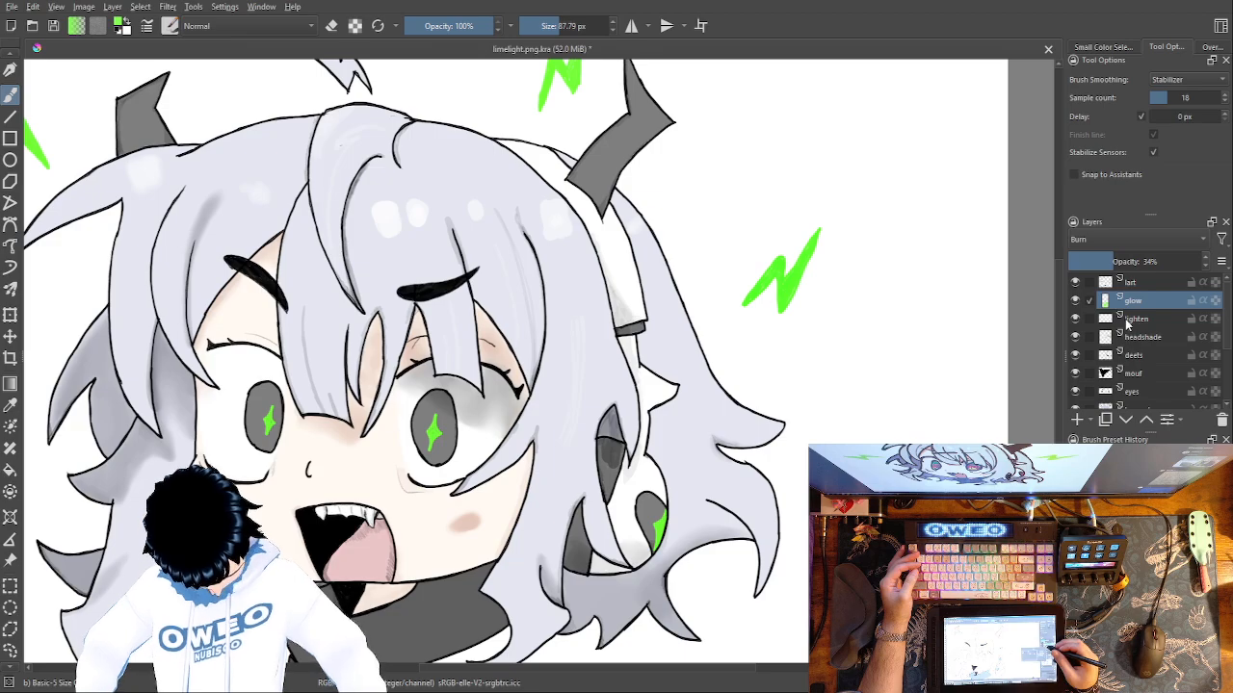
Try the glow layer beneath and above the lighten layer, testing a green stroke on the right-hand iris in each position.
{"action": "left_click_drag", "start_coordinate": [1140, 308], "coordinate": [1152, 333]}
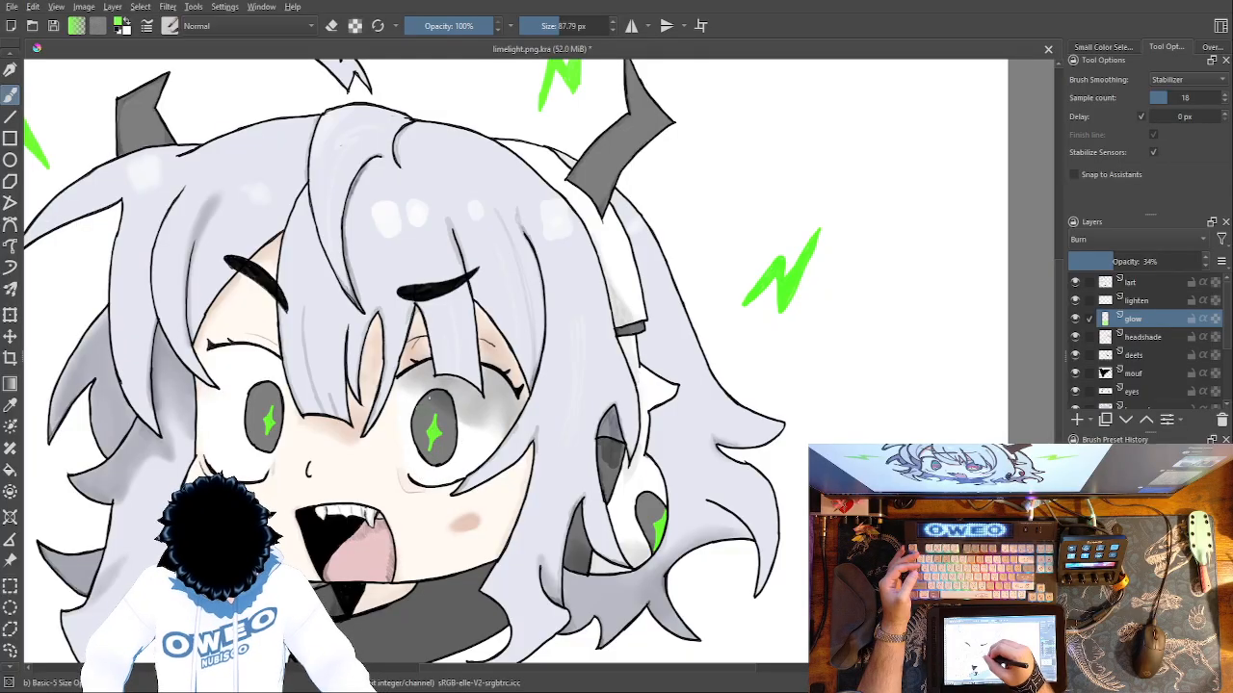
{"action": "mouse_move", "coordinate": [435, 434]}
{"action": "left_mouse_down"}
{"action": "mouse_move", "coordinate": [434, 415]}
{"action": "mouse_move", "coordinate": [423, 438]}
{"action": "left_mouse_up"}
{"action": "key", "text": "ctrl+z"}
{"action": "left_click_drag", "start_coordinate": [1141, 325], "coordinate": [1161, 300]}
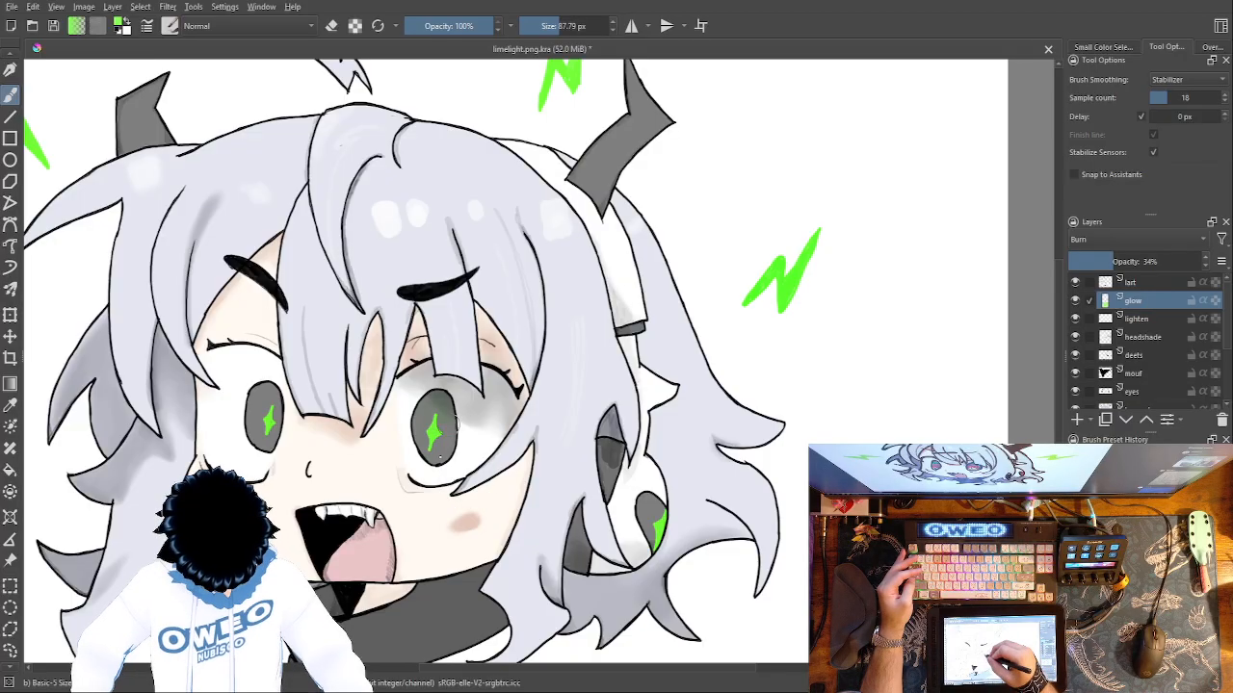
{"action": "left_click_drag", "start_coordinate": [433, 409], "coordinate": [447, 432]}
{"action": "key", "text": "ctrl+z"}
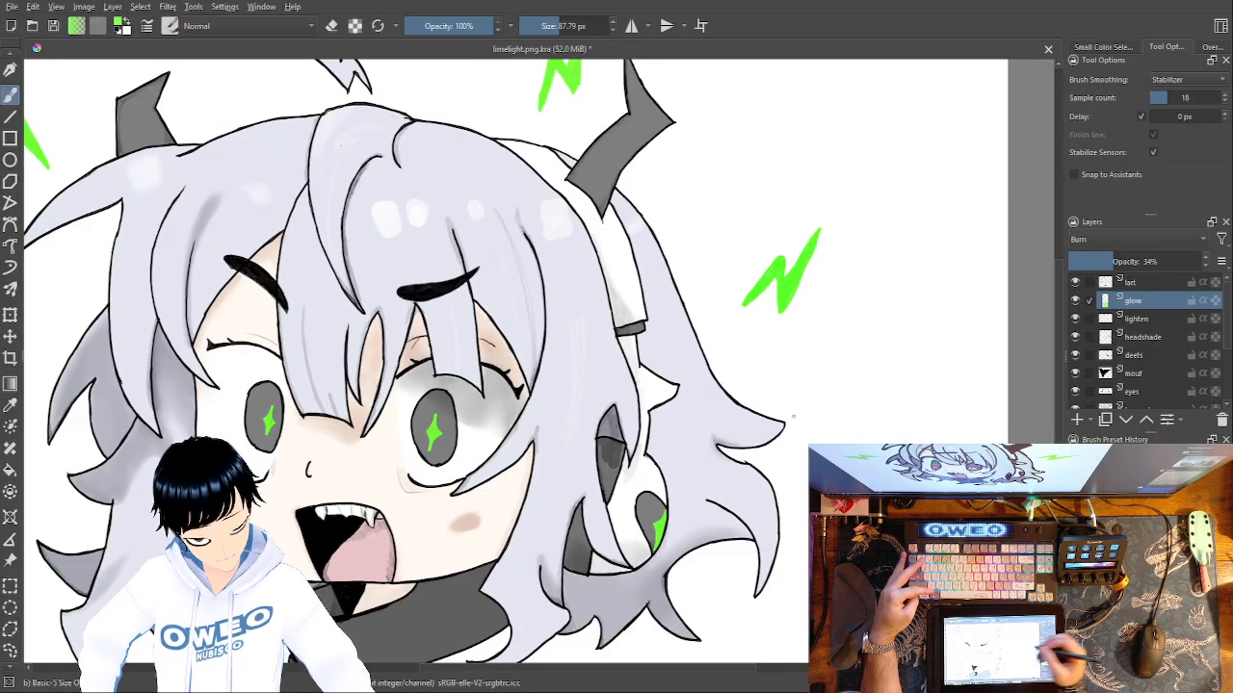
Undo the glow strokes, blending changes and renaming back to an empty Paint Layer 1 in Normal mode at 100% opacity.
{"action": "key", "text": "ctrl+z"}
{"action": "key", "text": "ctrl+z"}
{"action": "key", "text": "ctrl+z"}
{"action": "key", "text": "ctrl+z"}
{"action": "key", "text": "ctrl+z"}
{"action": "key", "text": "ctrl+z"}
{"action": "key", "text": "ctrl+z"}
{"action": "key", "text": "ctrl+z"}
{"action": "key", "text": "ctrl+z"}
{"action": "key", "text": "ctrl+z"}
{"action": "key", "text": "ctrl+z"}
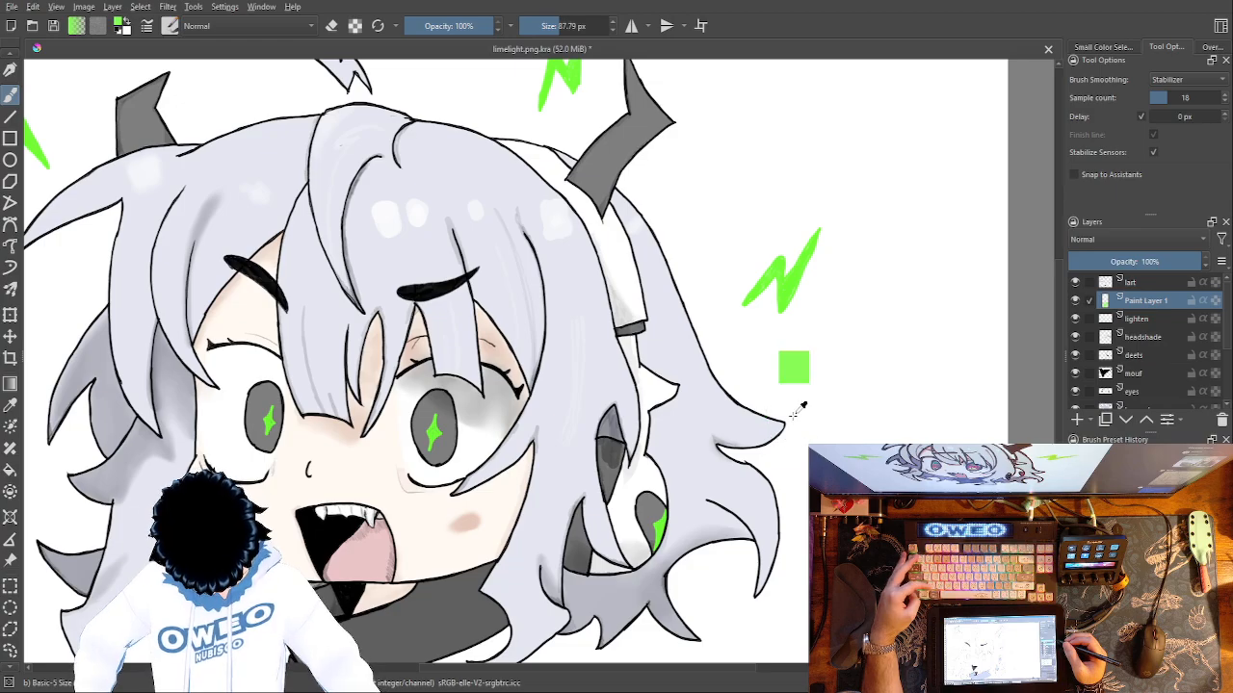
{"action": "key", "text": "ctrl+z"}
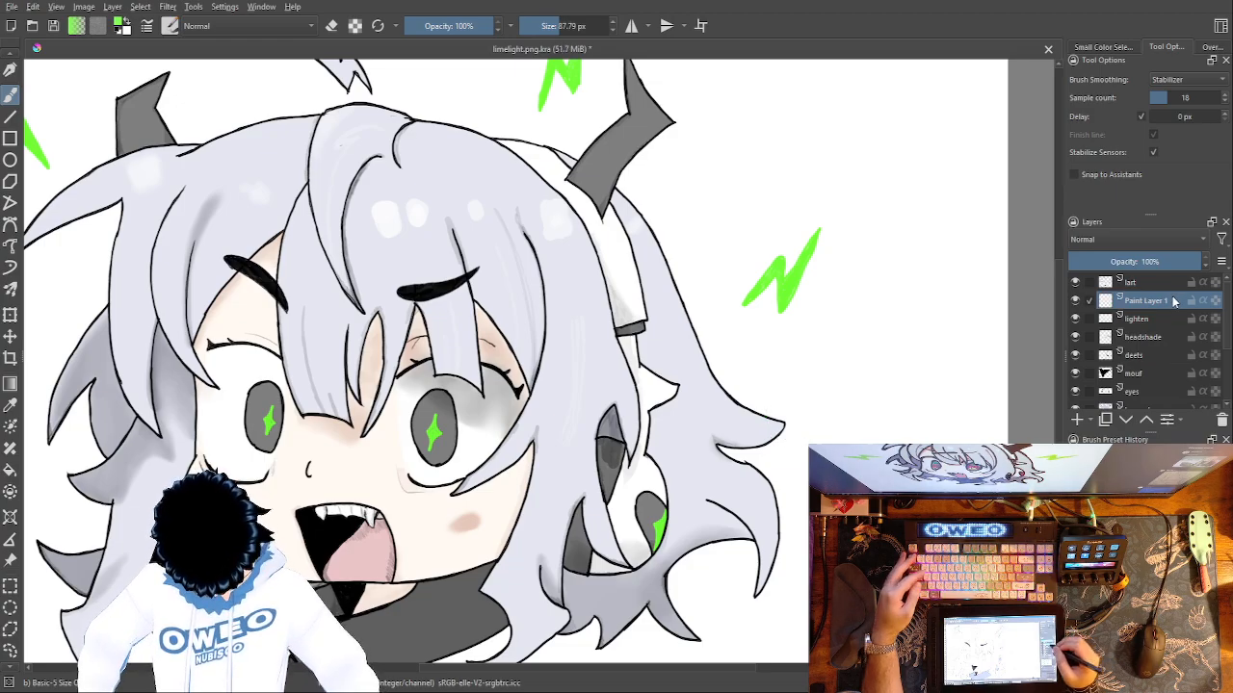
Rename Paint Layer 1 as glow.
{"action": "double_click", "coordinate": [1171, 300]}
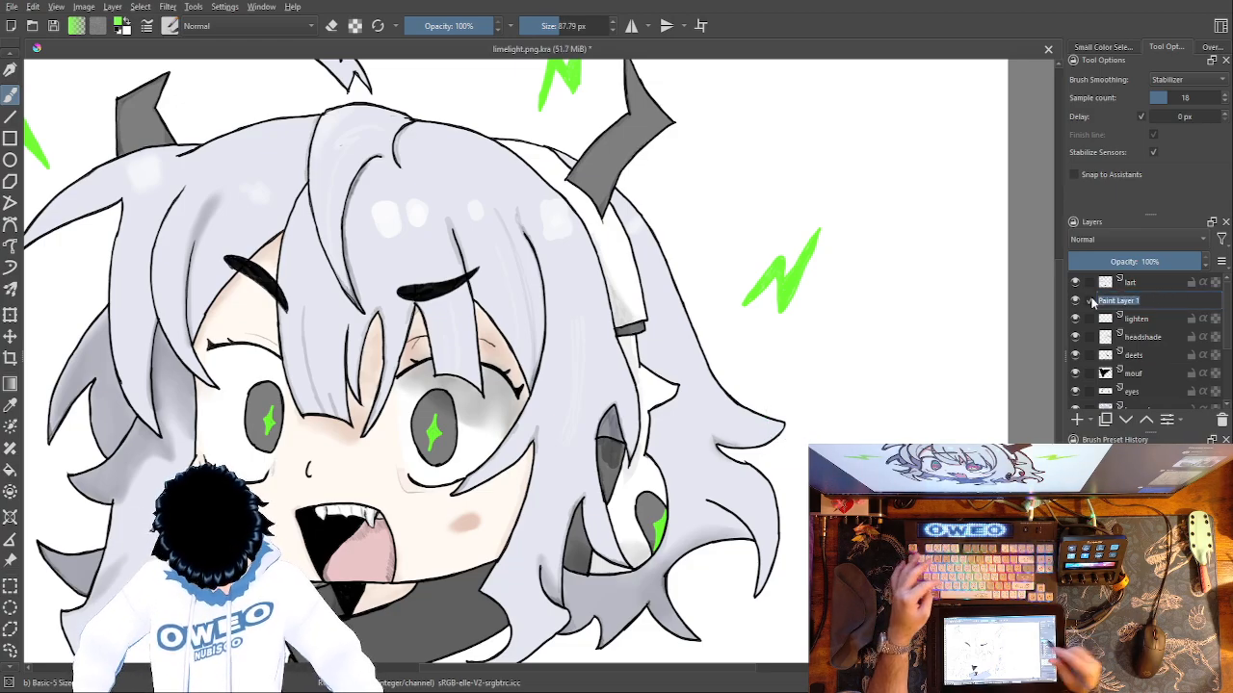
{"action": "type", "text": "glow"}
{"action": "key", "text": "Return"}
Try filling the Background layer with black and check the whole drawing against it.
{"action": "scroll", "coordinate": [1146, 347], "scroll_direction": "down", "scroll_amount": 3}
{"action": "left_click", "coordinate": [1165, 400]}
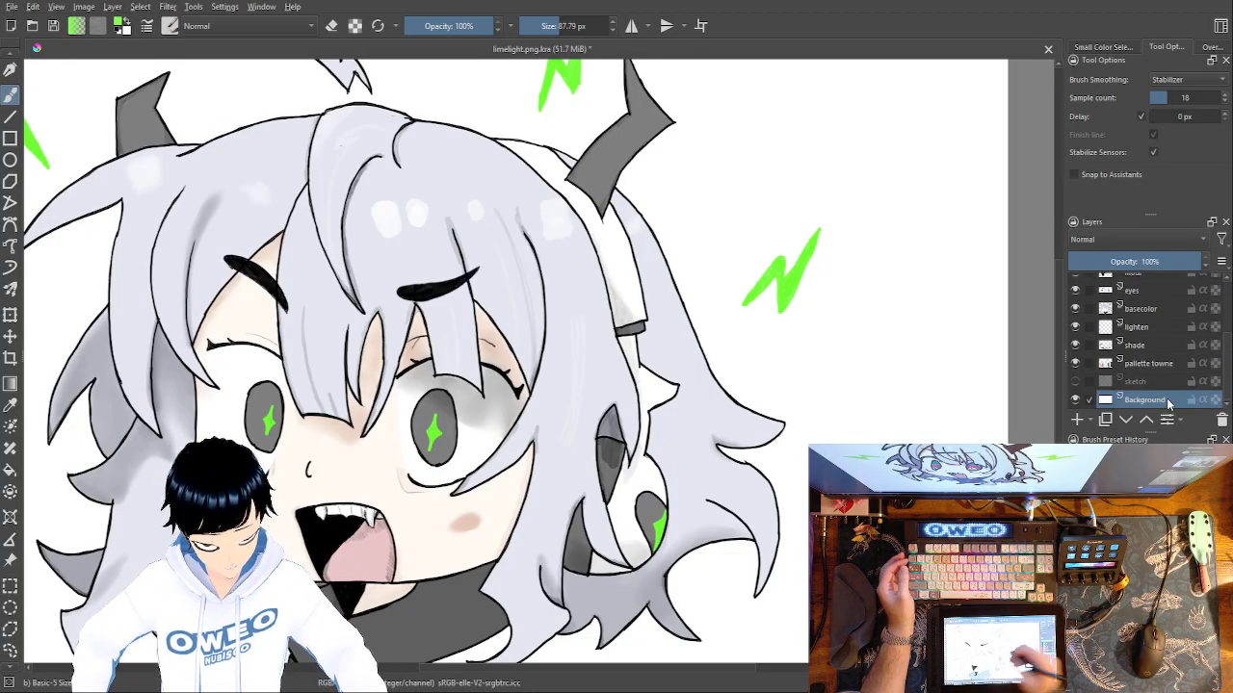
{"action": "key", "text": "f"}
{"action": "right_click", "coordinate": [729, 453]}
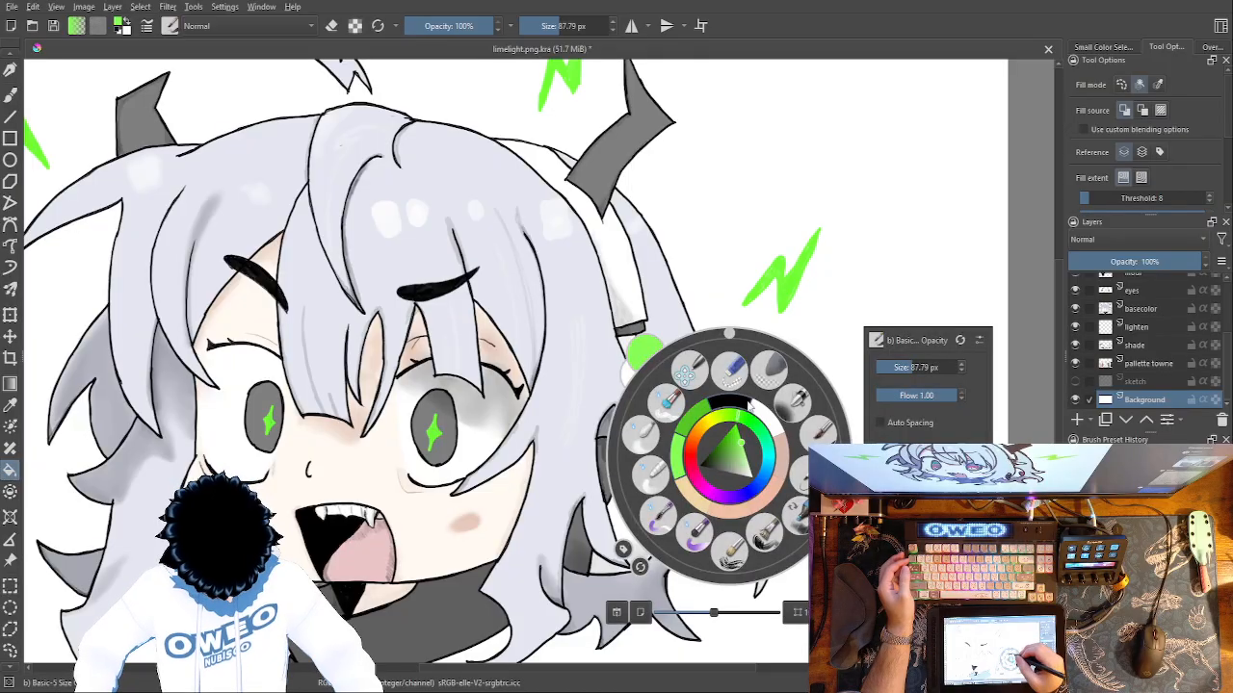
{"action": "key", "text": "d"}
{"action": "left_click", "coordinate": [878, 321]}
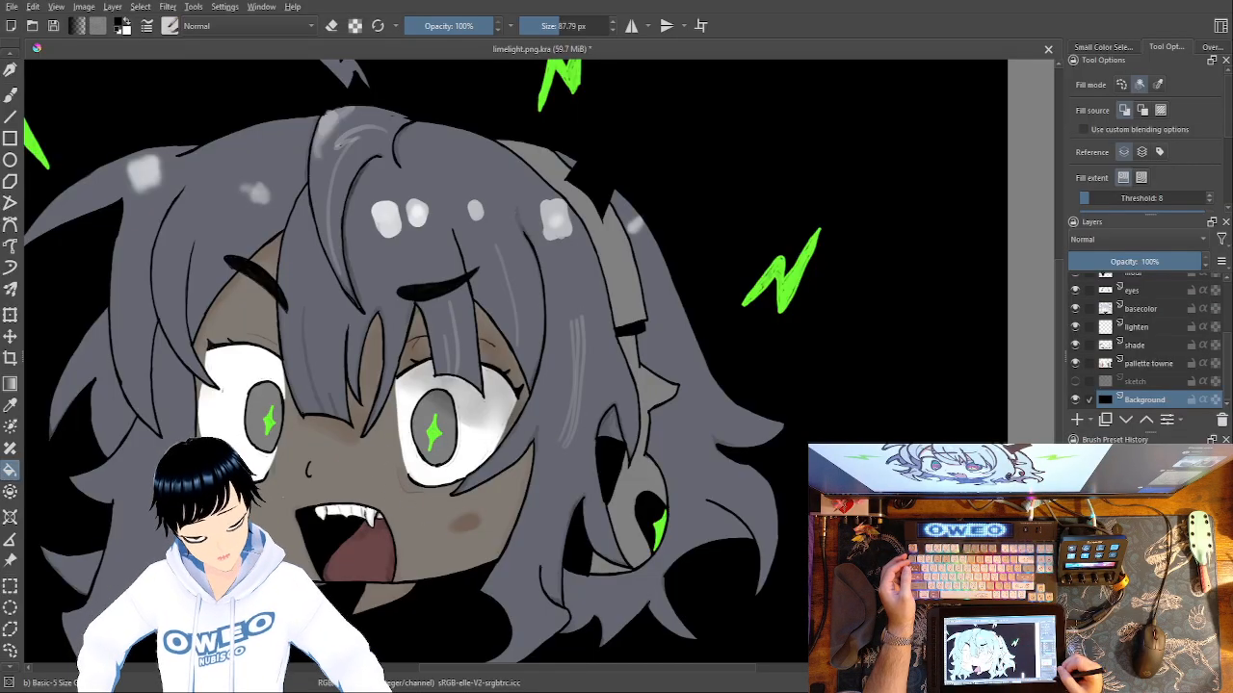
{"action": "key", "text": "ctrl+minus"}
{"action": "key", "text": "ctrl+minus"}
{"action": "key", "text": "ctrl+minus"}
{"action": "key", "text": "ctrl+minus"}
{"action": "key", "text": "ctrl+plus"}
{"action": "key", "text": "ctrl+plus"}
{"action": "key", "text": "ctrl+plus"}
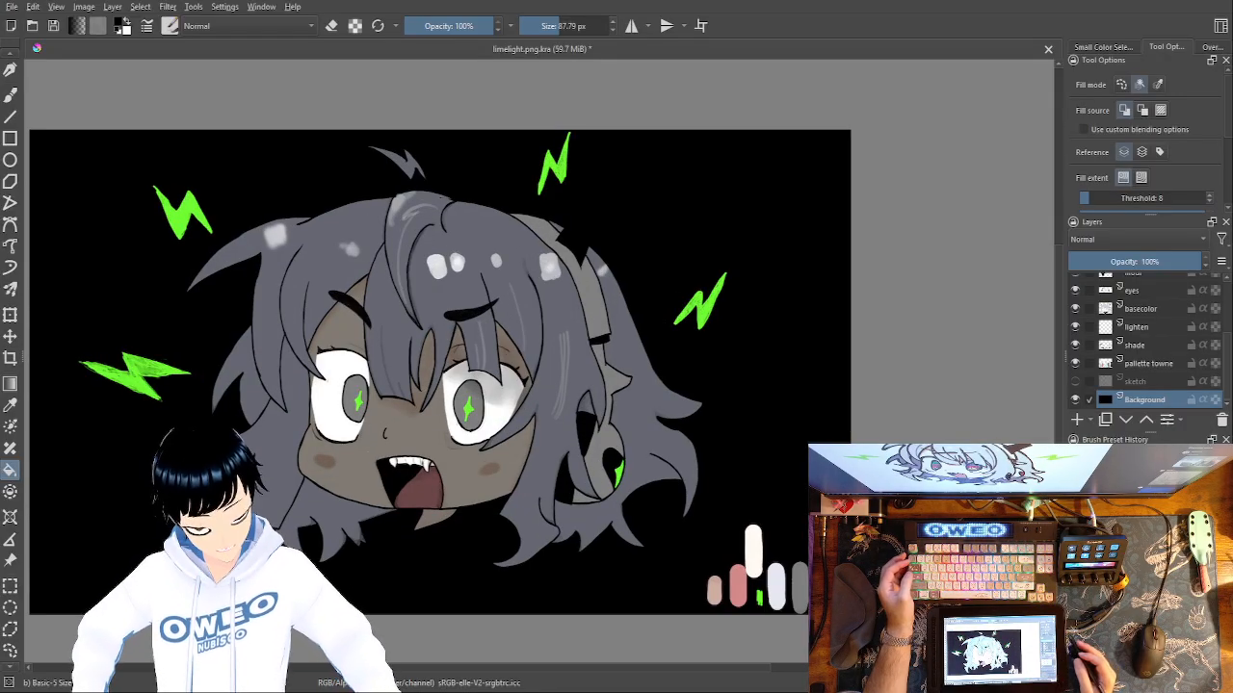
{"action": "key", "text": "ctrl+z"}
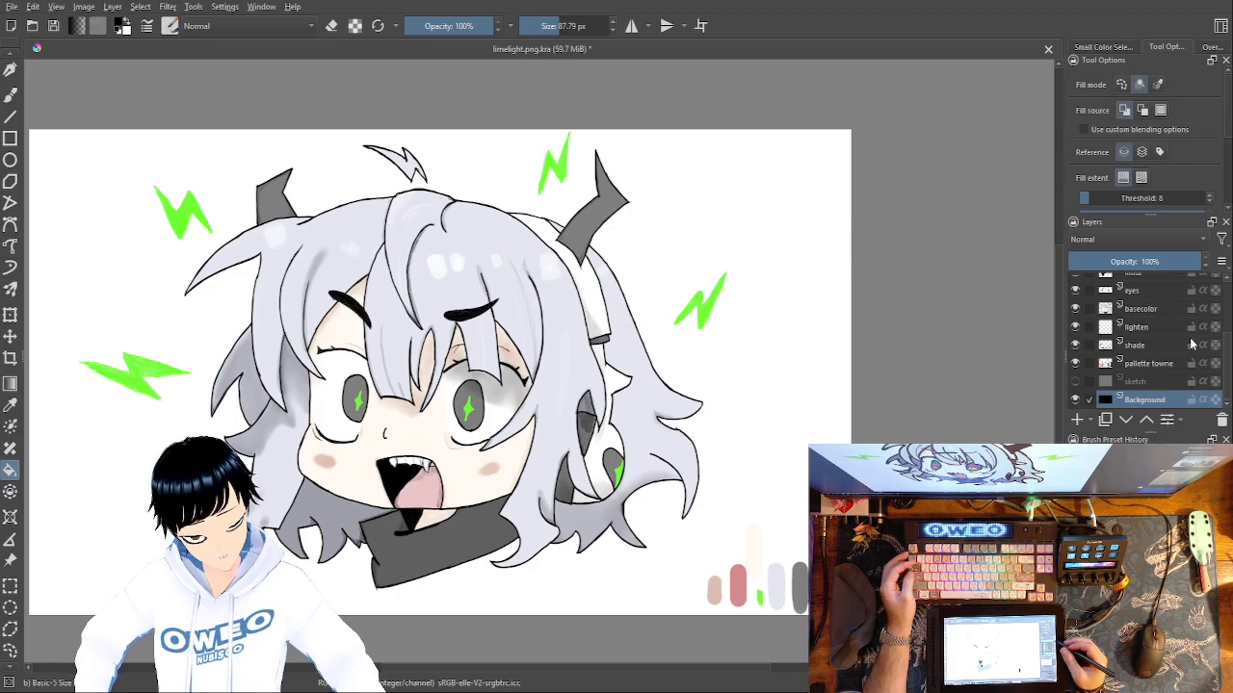
Fill the area around the character with black on the lart layer, and move that layer between shade and pallette towne.
{"action": "scroll", "coordinate": [1146, 347], "scroll_direction": "up", "scroll_amount": 5}
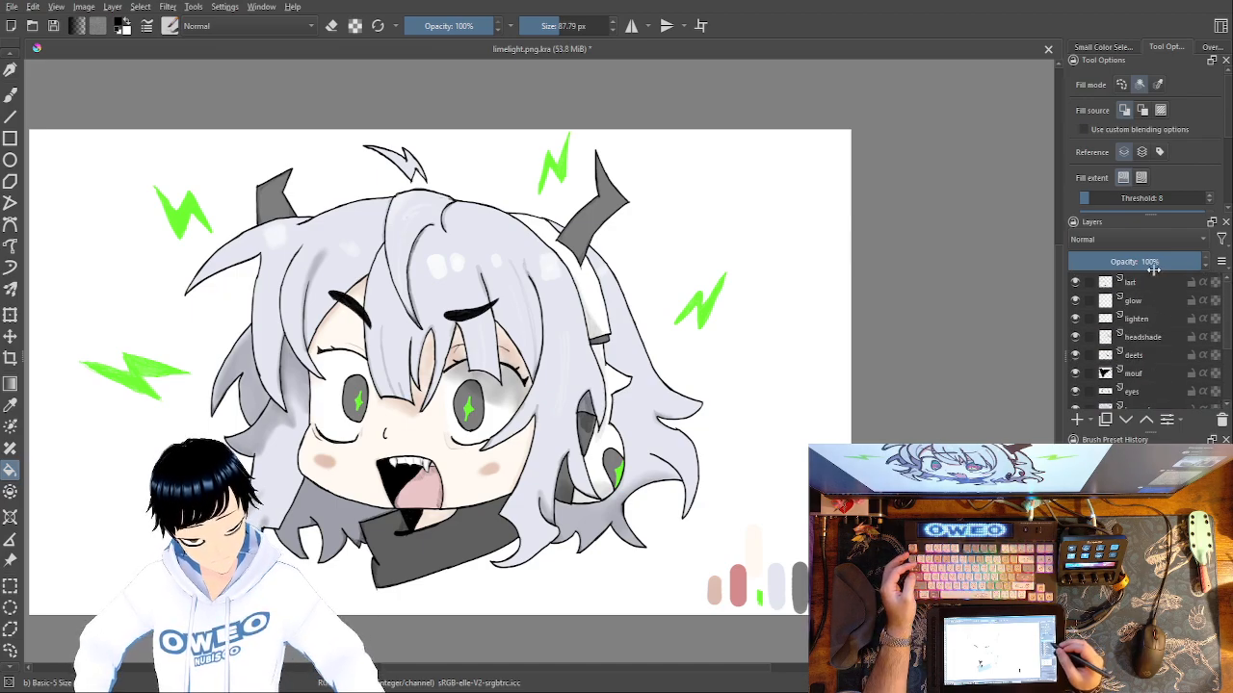
{"action": "left_click", "coordinate": [1158, 281]}
{"action": "left_click", "coordinate": [815, 376]}
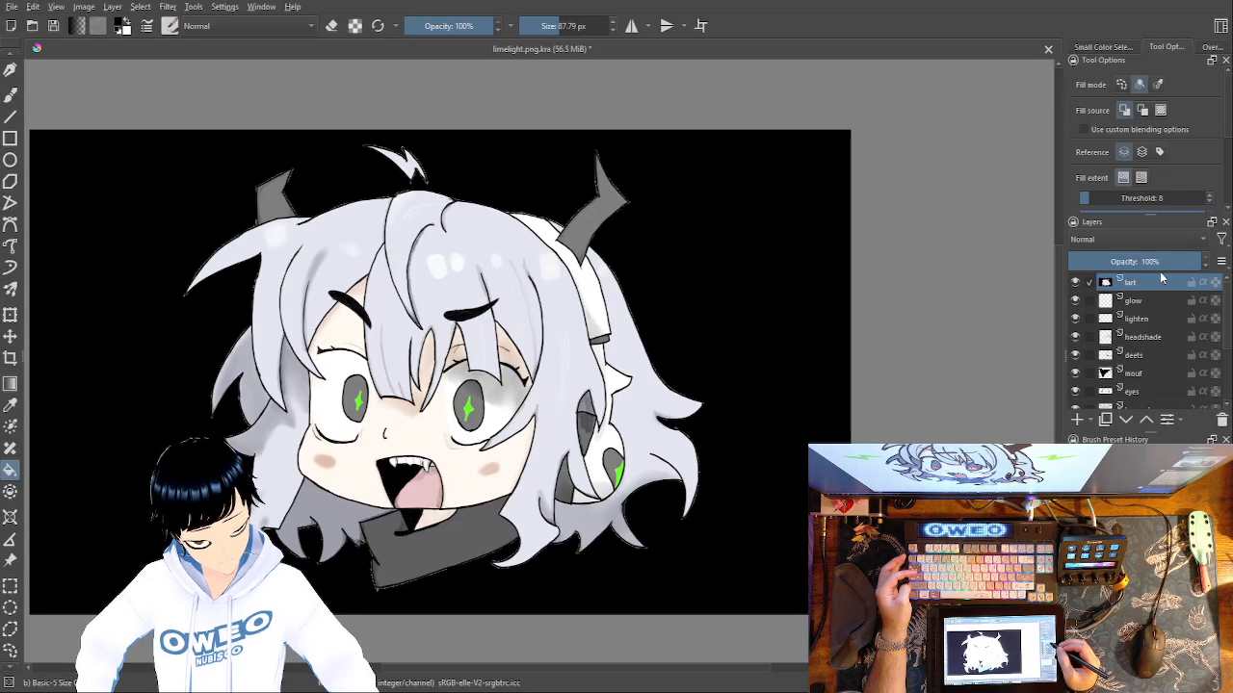
{"action": "left_click_drag", "start_coordinate": [1146, 285], "coordinate": [1191, 378]}
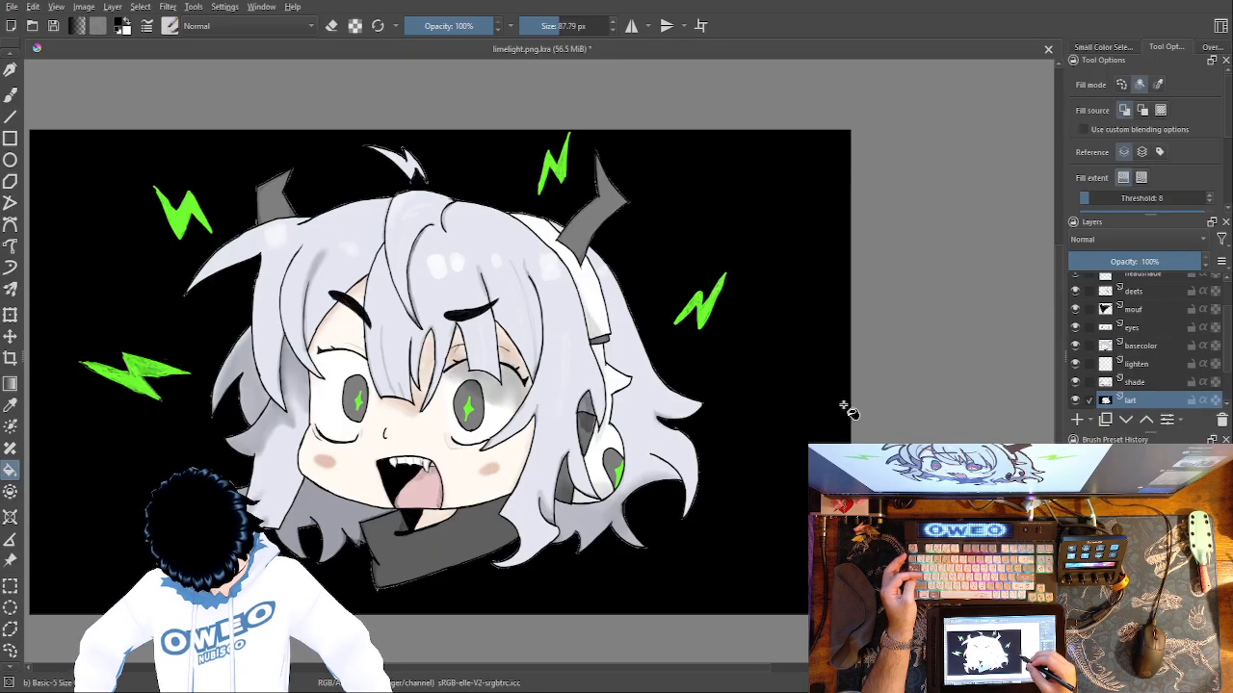
{"action": "scroll", "coordinate": [1220, 375], "scroll_direction": "down", "scroll_amount": 2}
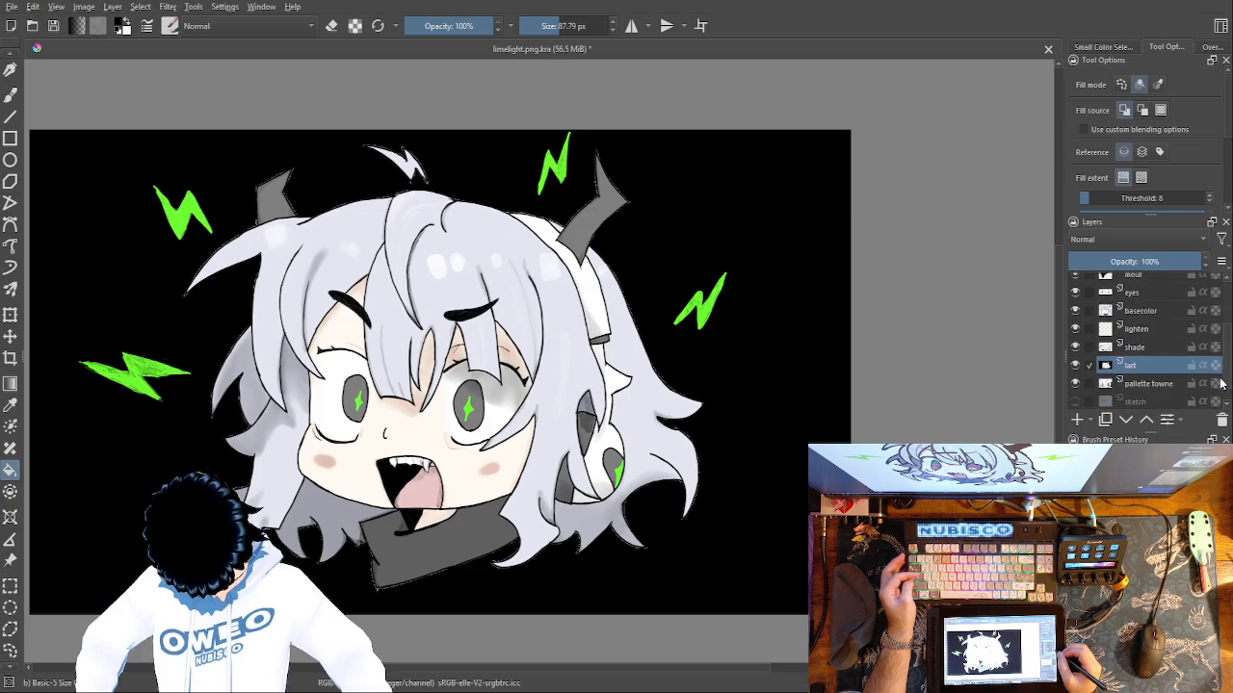
{"action": "scroll", "coordinate": [1220, 386], "scroll_direction": "down", "scroll_amount": 1}
Select the glow layer and set up the freehand brush with bright green.
{"action": "scroll", "coordinate": [1217, 381], "scroll_direction": "up", "scroll_amount": 5}
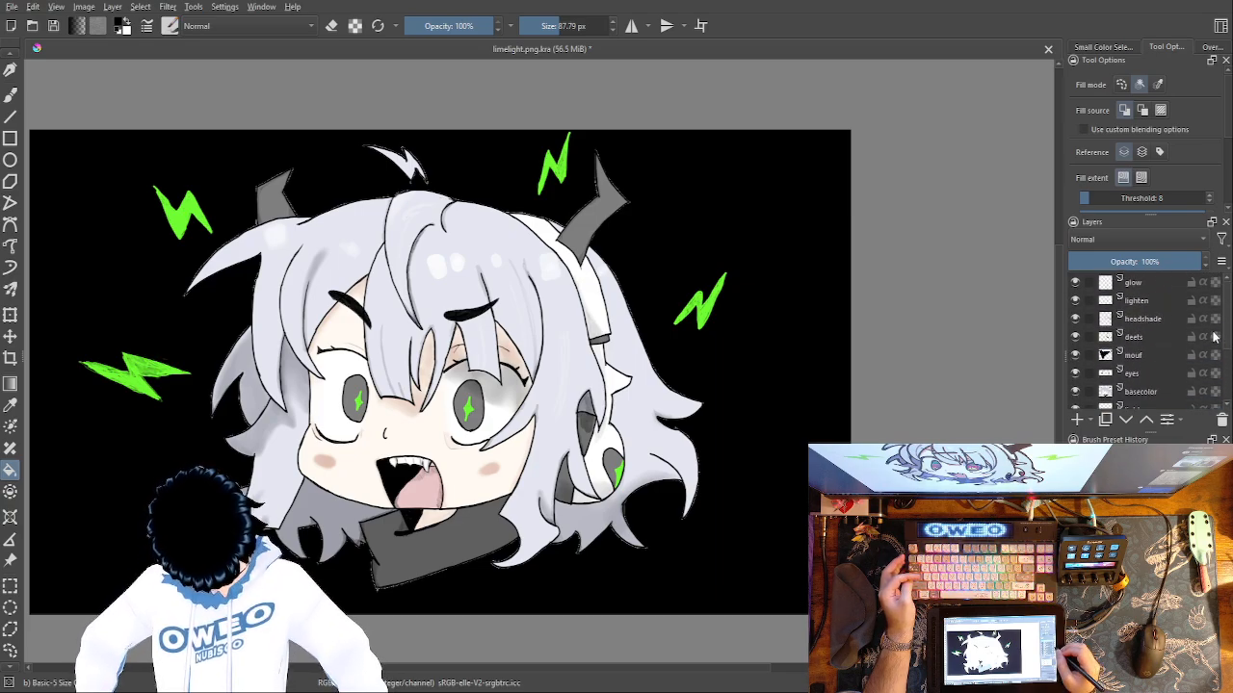
{"action": "left_click", "coordinate": [1215, 285]}
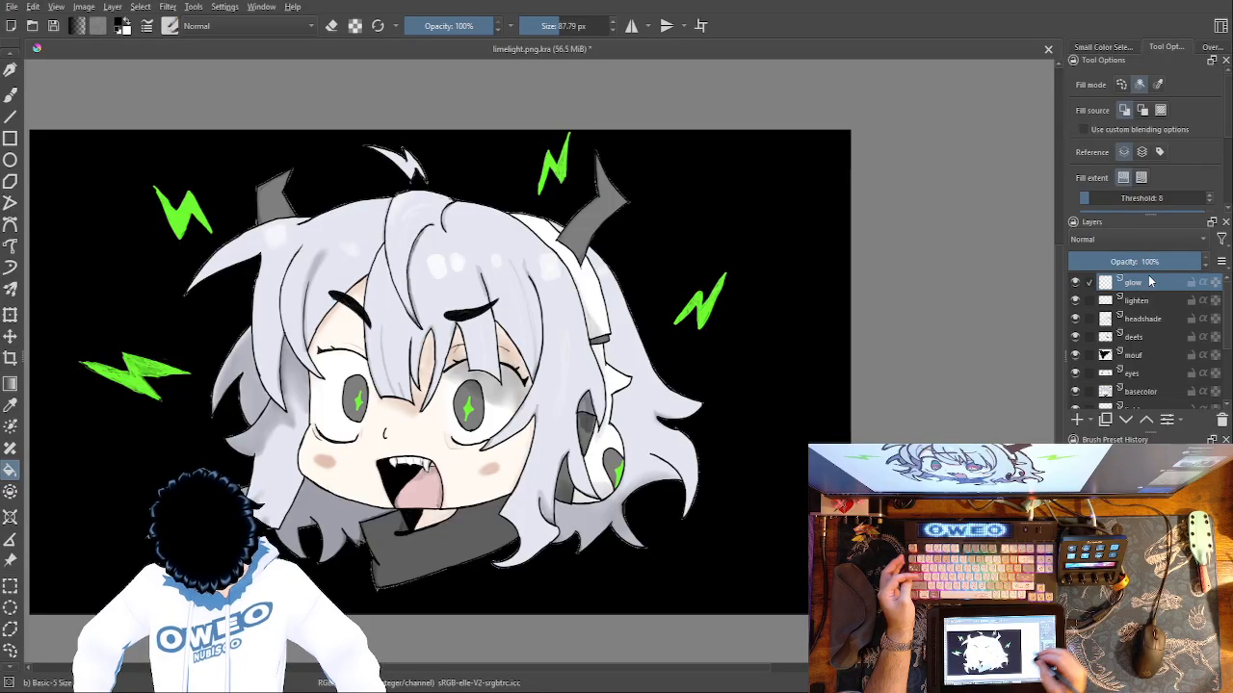
{"action": "right_click", "coordinate": [645, 429]}
{"action": "left_click", "coordinate": [590, 428]}
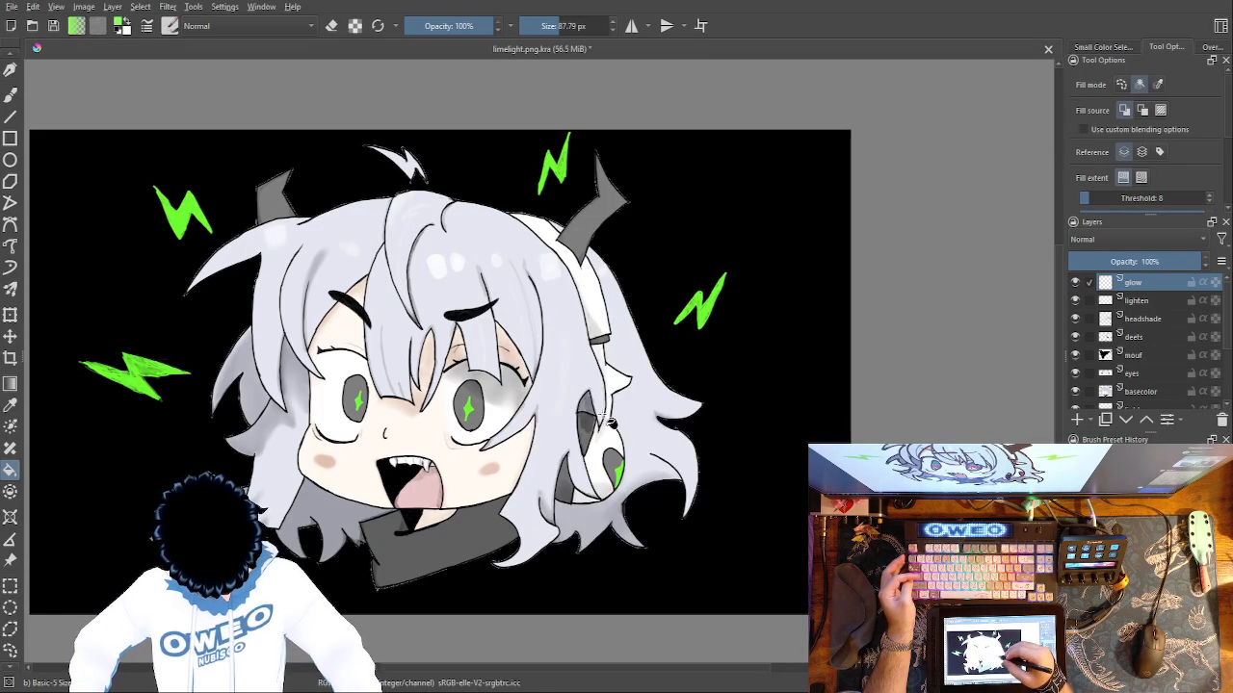
{"action": "right_click", "coordinate": [658, 368]}
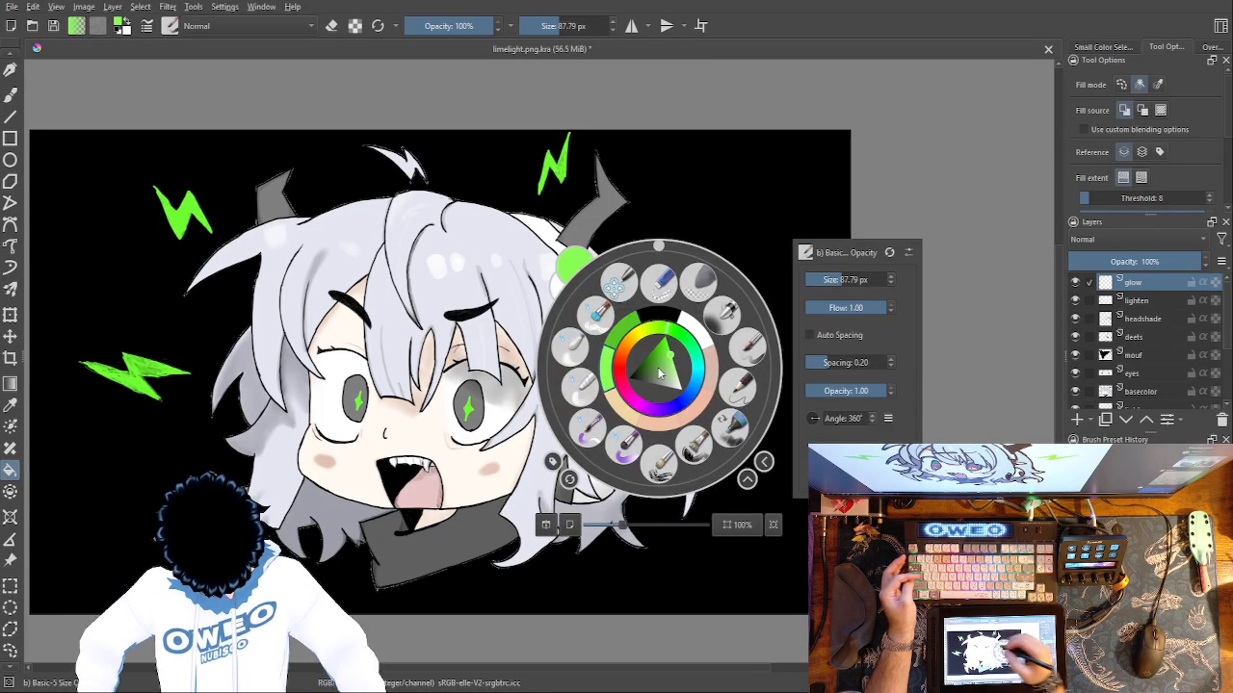
{"action": "left_click", "coordinate": [11, 407]}
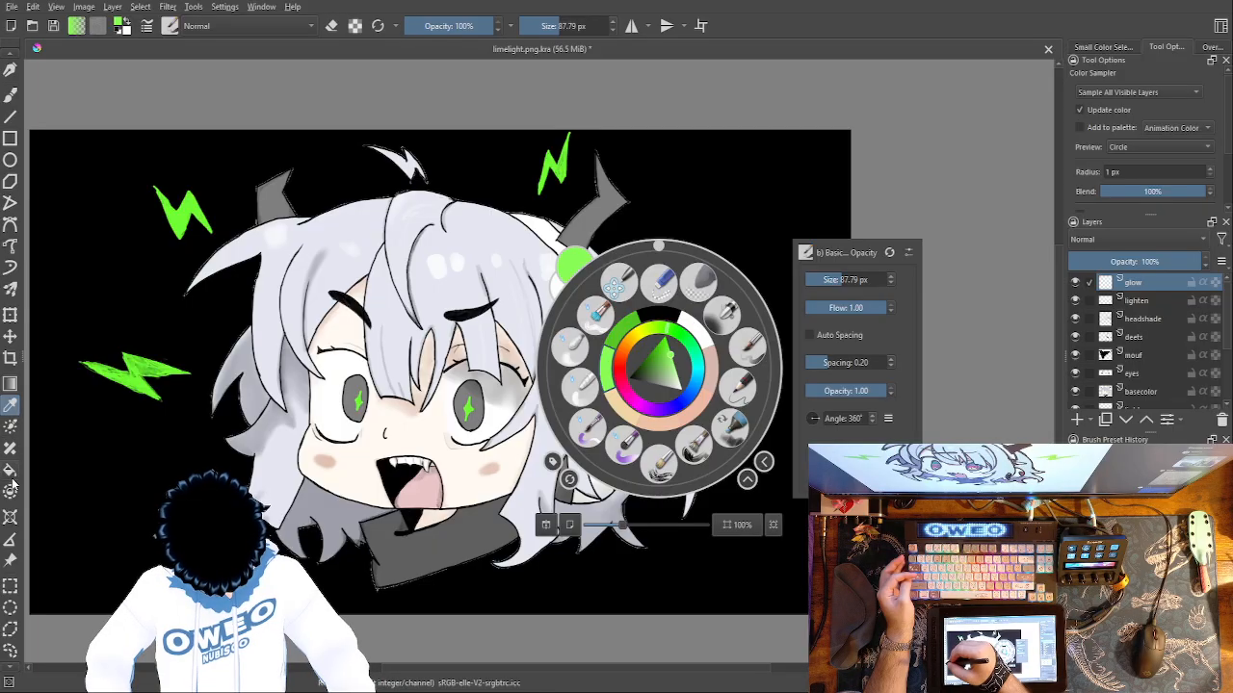
{"action": "left_click", "coordinate": [12, 95]}
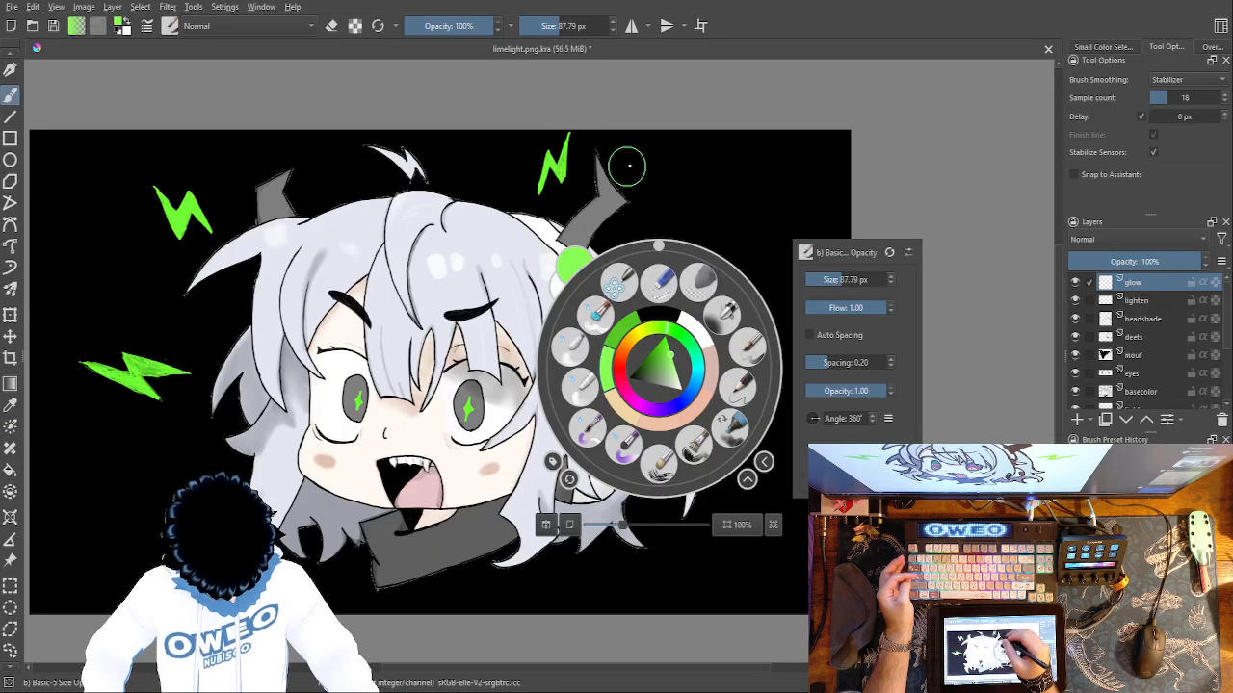
{"action": "left_click", "coordinate": [661, 164]}
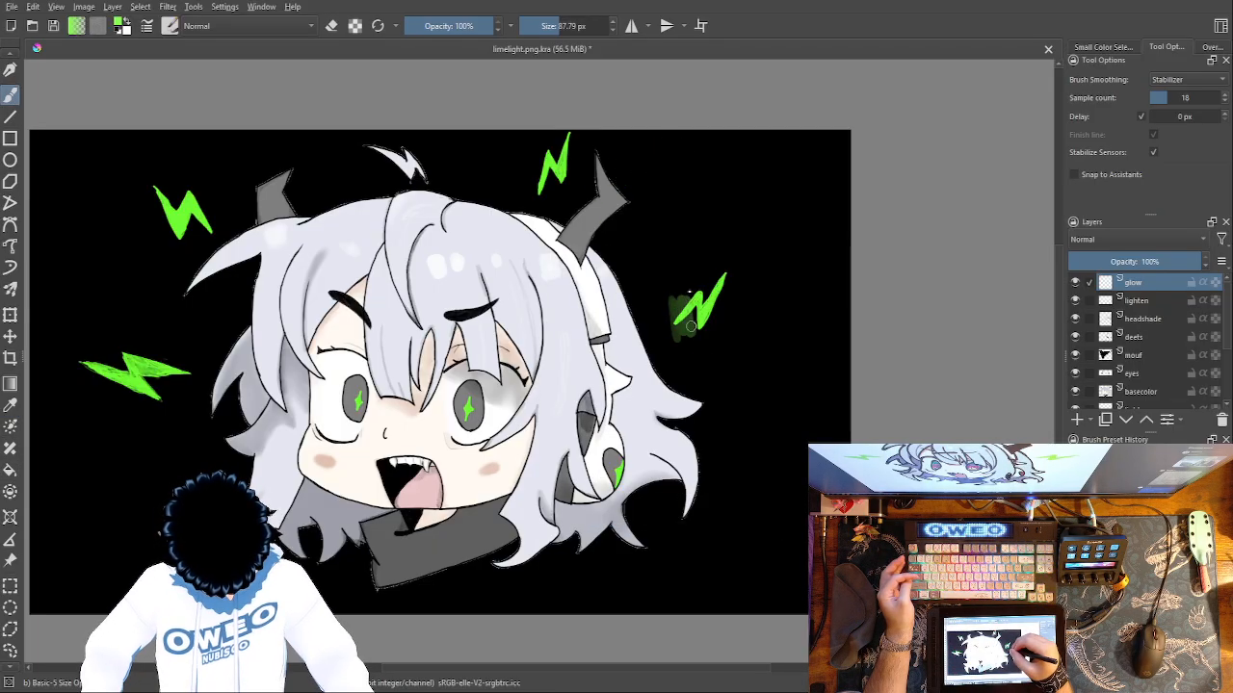
Try painting a green glow around the lightning bolt right of the hair, including a second pass over the outline.
{"action": "mouse_move", "coordinate": [725, 290]}
{"action": "left_mouse_down"}
{"action": "mouse_move", "coordinate": [672, 314]}
{"action": "mouse_move", "coordinate": [710, 323]}
{"action": "mouse_move", "coordinate": [734, 274]}
{"action": "mouse_move", "coordinate": [713, 294]}
{"action": "left_mouse_up"}
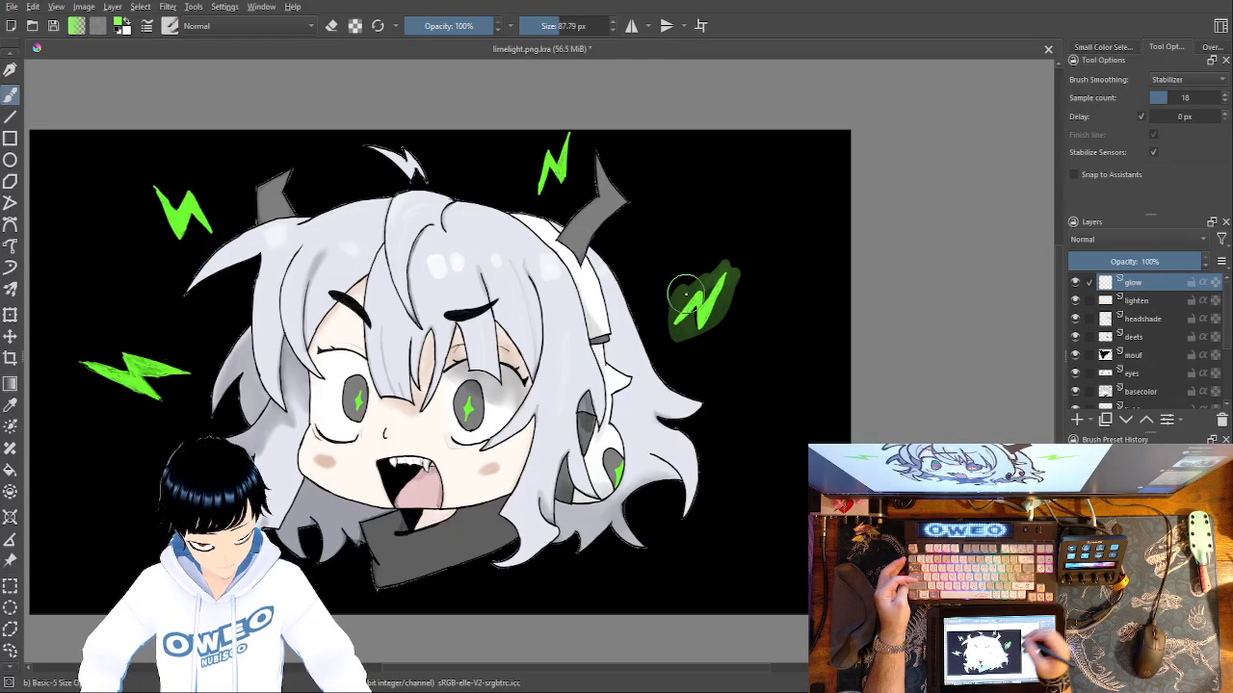
{"action": "key", "text": "ctrl+z"}
{"action": "key", "text": "minus"}
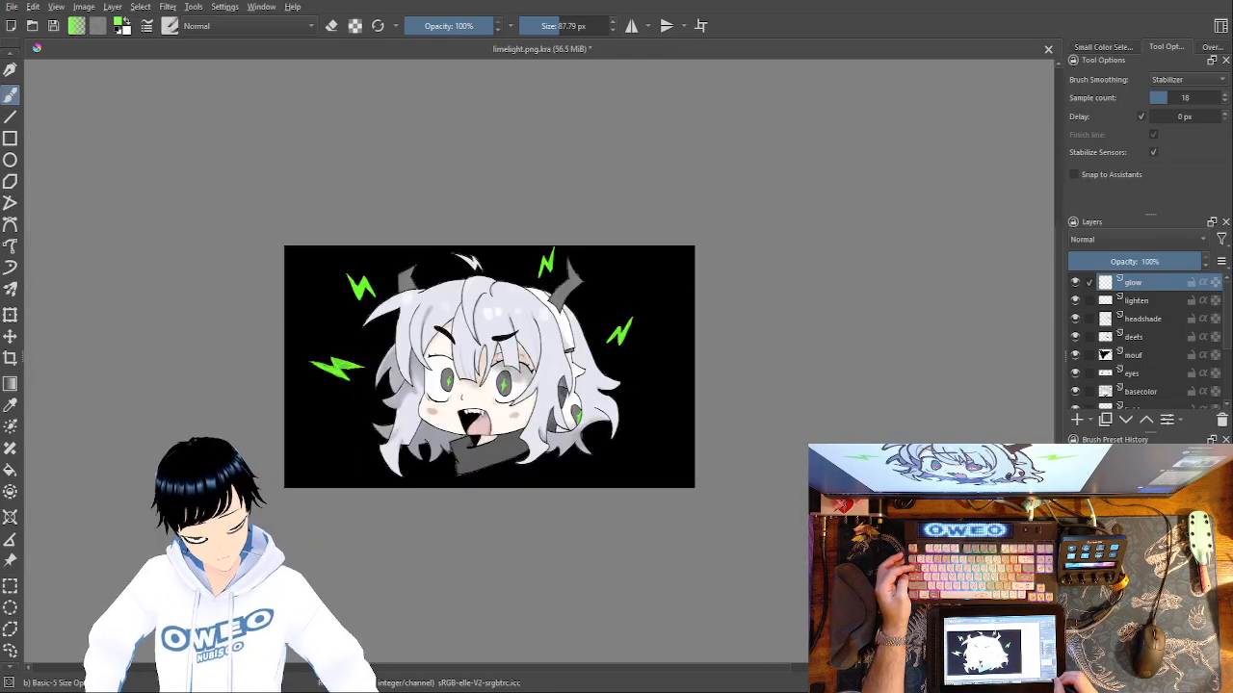
{"action": "key", "text": "plus"}
{"action": "key", "text": "plus"}
{"action": "key", "text": "plus"}
{"action": "key", "text": "plus"}
{"action": "mouse_move", "coordinate": [847, 223]}
{"action": "left_mouse_down"}
{"action": "mouse_move", "coordinate": [811, 274]}
{"action": "mouse_move", "coordinate": [860, 213]}
{"action": "mouse_move", "coordinate": [869, 241]}
{"action": "mouse_move", "coordinate": [924, 179]}
{"action": "mouse_move", "coordinate": [859, 306]}
{"action": "mouse_move", "coordinate": [837, 257]}
{"action": "mouse_move", "coordinate": [809, 274]}
{"action": "left_mouse_up"}
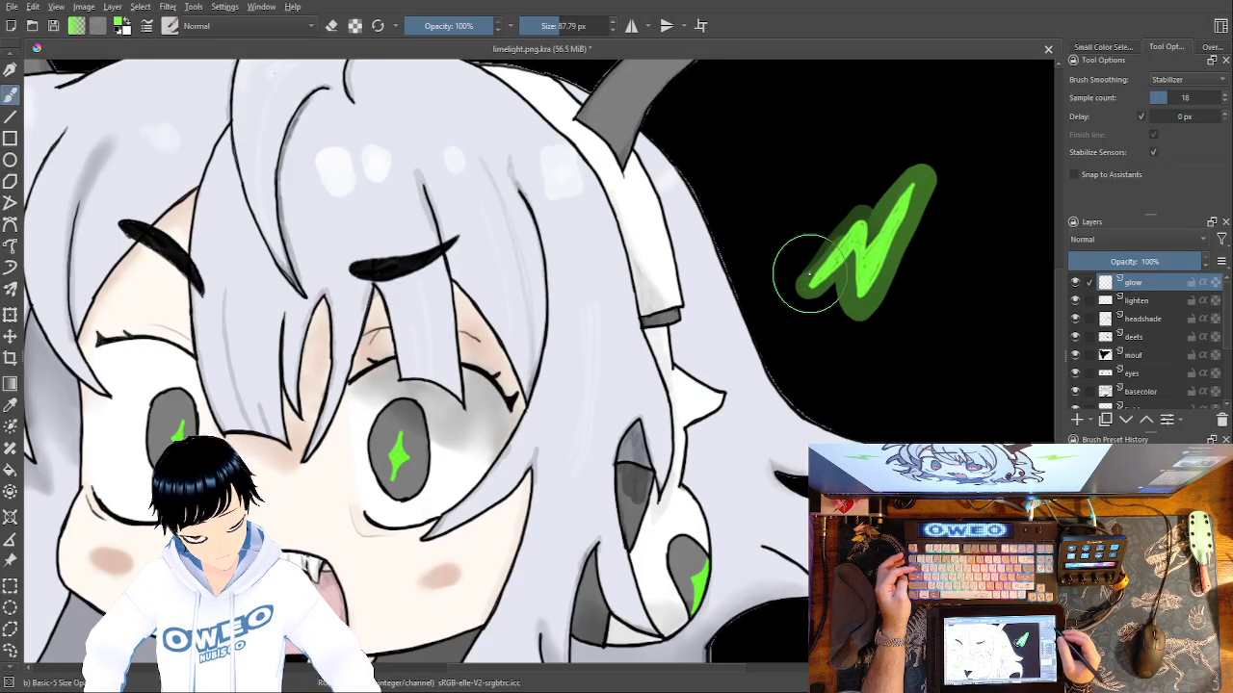
{"action": "mouse_move", "coordinate": [809, 277]}
{"action": "left_mouse_down"}
{"action": "mouse_move", "coordinate": [857, 225]}
{"action": "mouse_move", "coordinate": [847, 305]}
{"action": "mouse_move", "coordinate": [861, 253]}
{"action": "mouse_move", "coordinate": [873, 275]}
{"action": "mouse_move", "coordinate": [918, 201]}
{"action": "mouse_move", "coordinate": [898, 199]}
{"action": "mouse_move", "coordinate": [864, 231]}
{"action": "mouse_move", "coordinate": [896, 212]}
{"action": "left_mouse_up"}
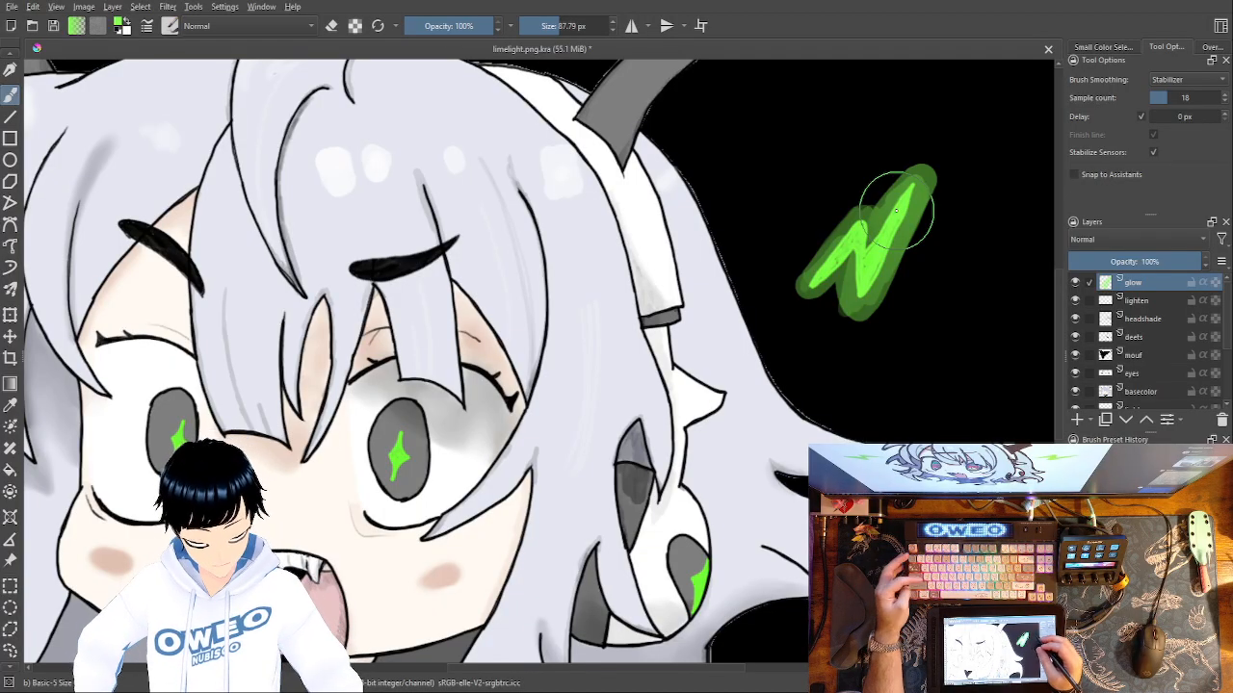
{"action": "key", "text": "ctrl+z"}
{"action": "key", "text": "ctrl+z"}
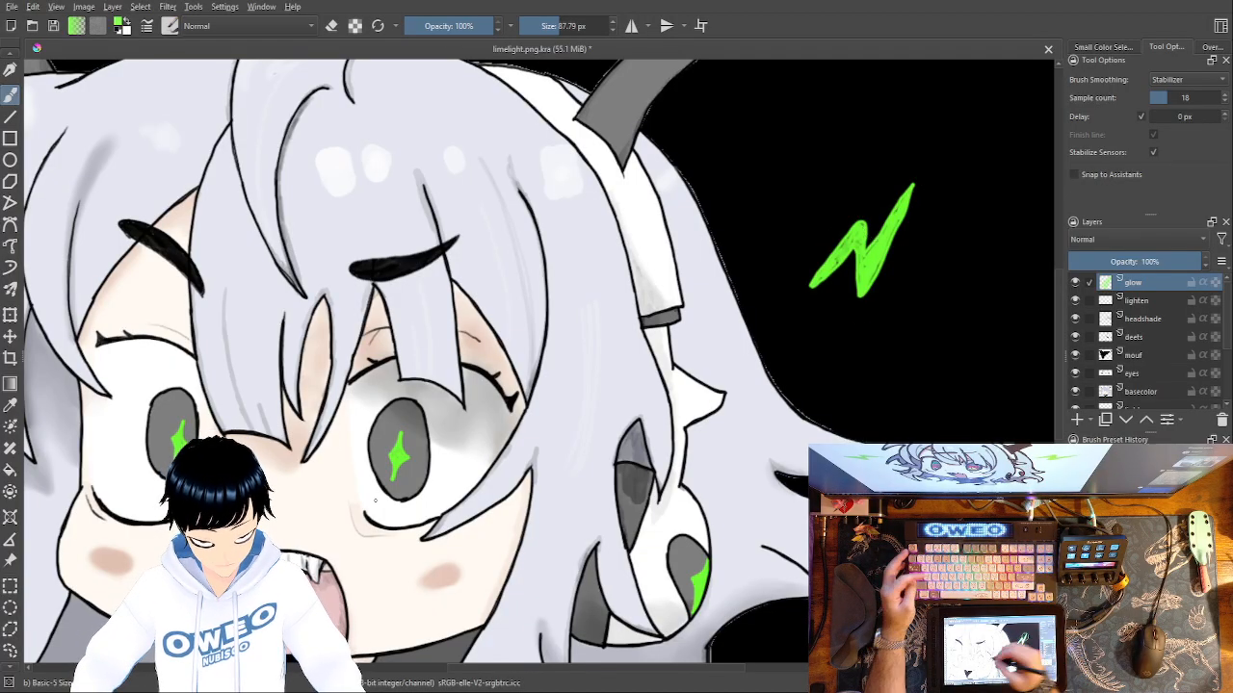
Try painting green glow around the star pupils in both eyes and a wider patch over the right-hand iris.
{"action": "mouse_move", "coordinate": [388, 467]}
{"action": "left_mouse_down"}
{"action": "mouse_move", "coordinate": [395, 433]}
{"action": "mouse_move", "coordinate": [400, 471]}
{"action": "mouse_move", "coordinate": [395, 435]}
{"action": "mouse_move", "coordinate": [397, 469]}
{"action": "mouse_move", "coordinate": [409, 443]}
{"action": "mouse_move", "coordinate": [396, 462]}
{"action": "left_mouse_up"}
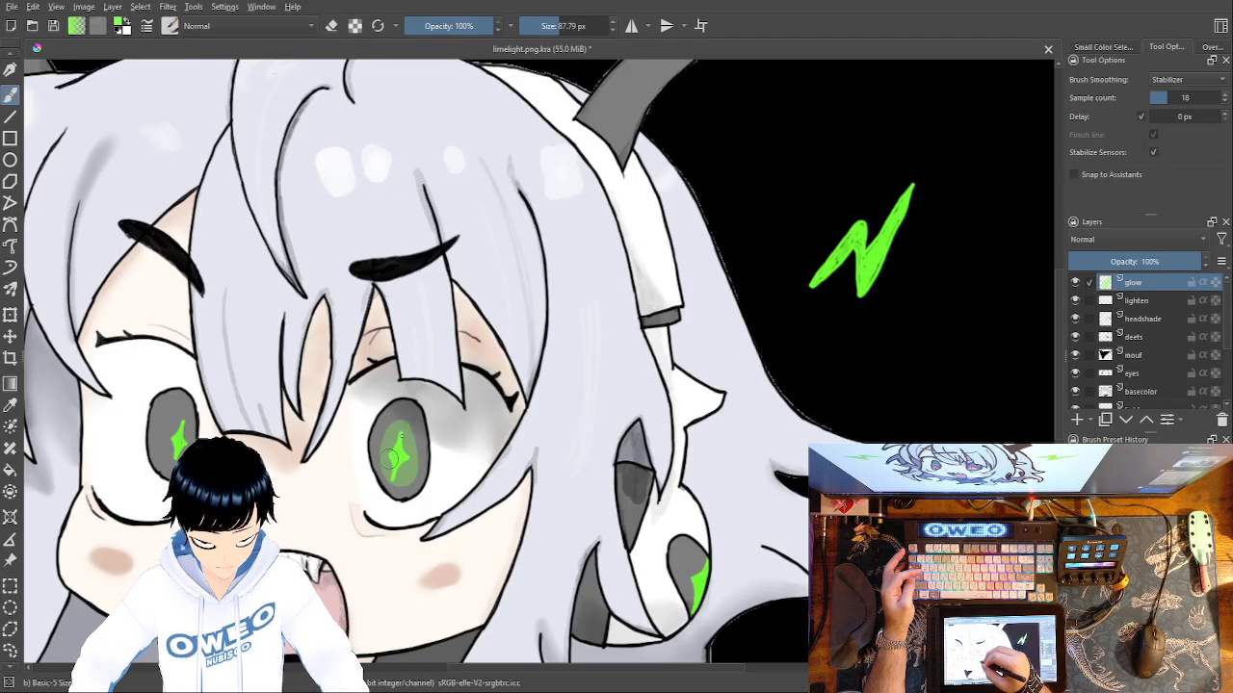
{"action": "left_click_drag", "start_coordinate": [174, 424], "coordinate": [179, 435]}
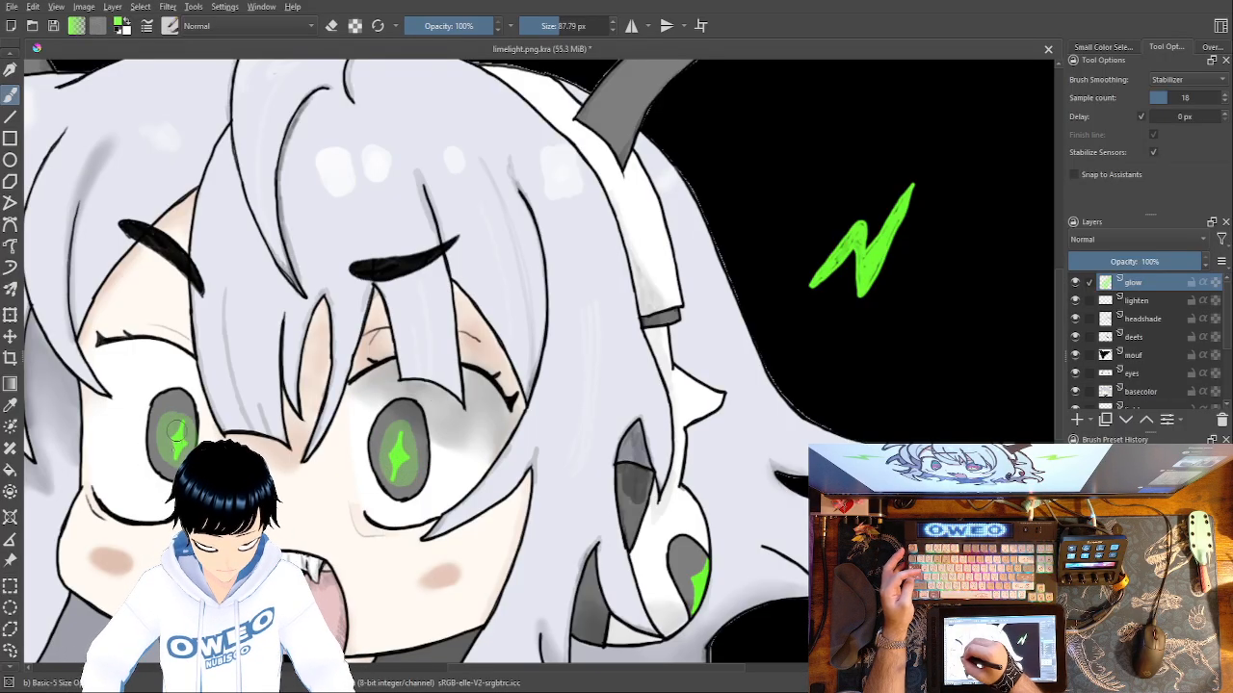
{"action": "key", "text": "ctrl+z"}
{"action": "key", "text": "ctrl+z"}
{"action": "key", "text": "ctrl+z"}
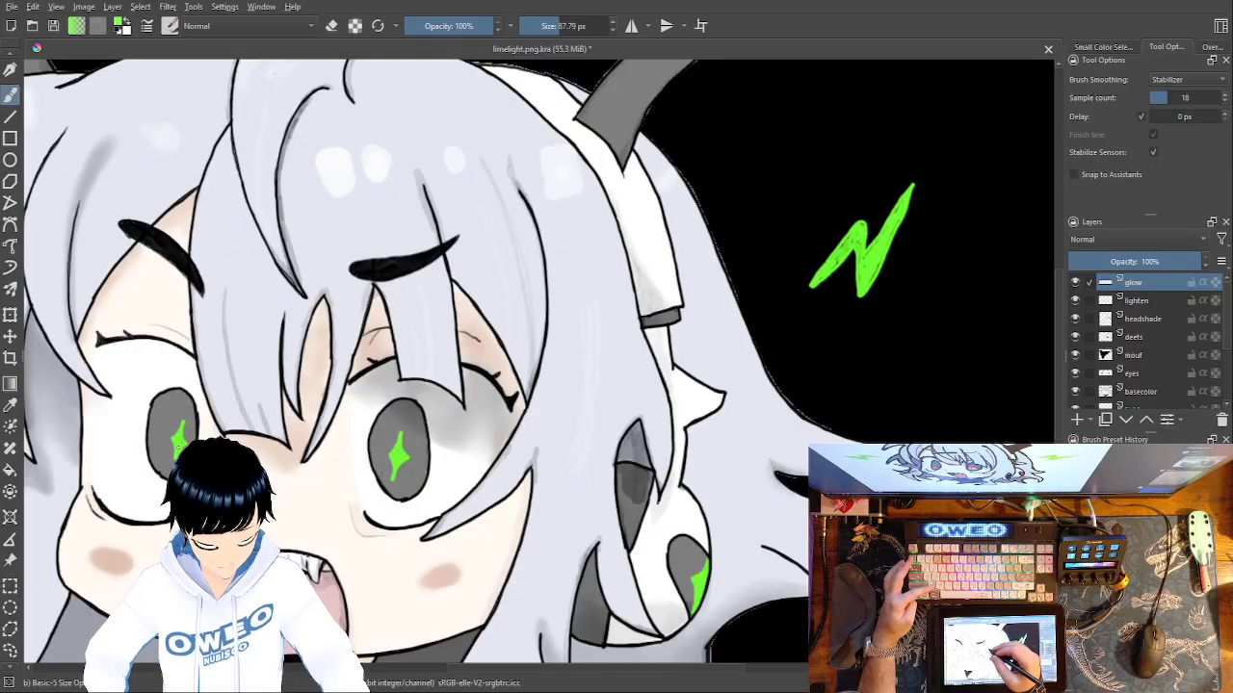
{"action": "mouse_move", "coordinate": [391, 445]}
{"action": "left_mouse_down"}
{"action": "mouse_move", "coordinate": [412, 452]}
{"action": "mouse_move", "coordinate": [399, 487]}
{"action": "mouse_move", "coordinate": [382, 457]}
{"action": "left_mouse_up"}
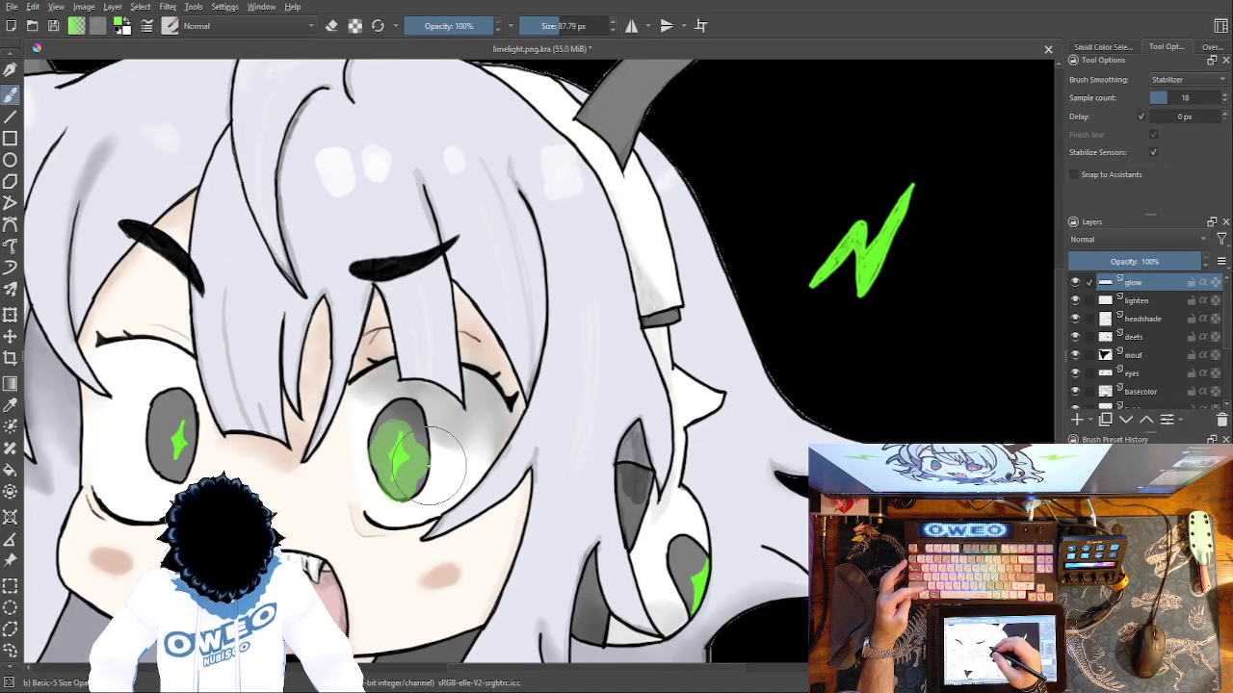
{"action": "key", "text": "ctrl+z"}
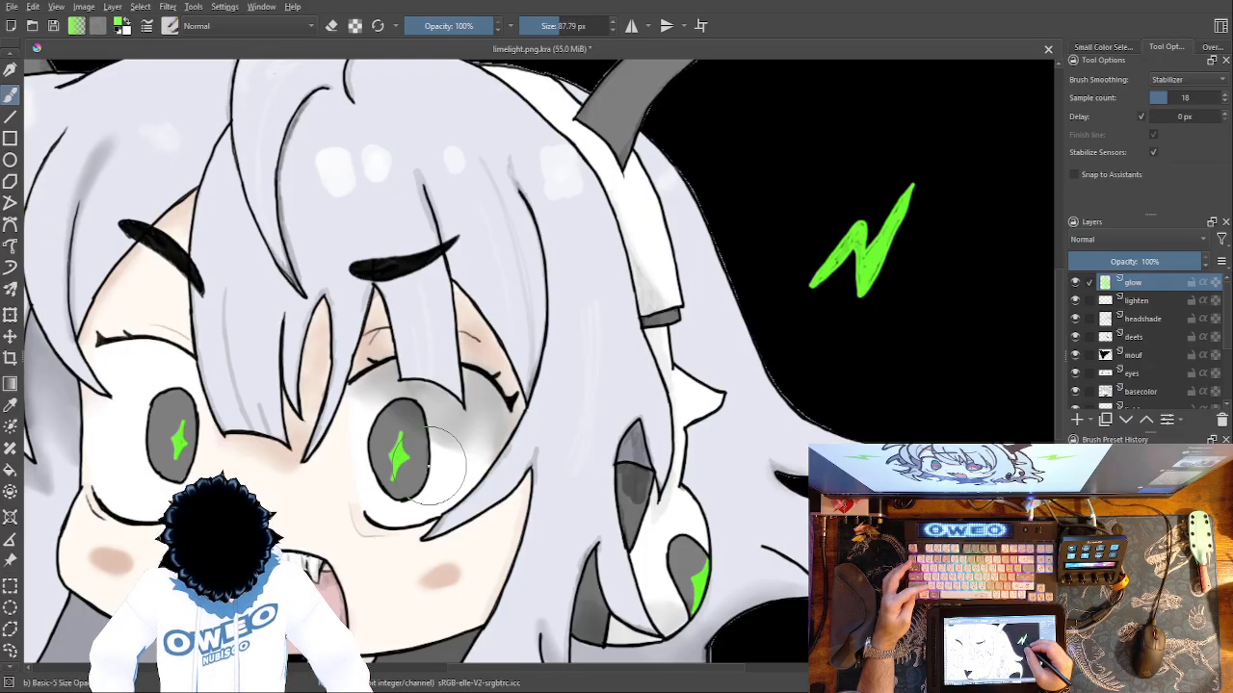
Paint a green glow around the lightning bolt right of the hair and the one beside the right-hand horn.
{"action": "mouse_move", "coordinate": [799, 295]}
{"action": "left_mouse_down"}
{"action": "mouse_move", "coordinate": [865, 221]}
{"action": "mouse_move", "coordinate": [867, 252]}
{"action": "mouse_move", "coordinate": [913, 180]}
{"action": "mouse_move", "coordinate": [856, 306]}
{"action": "mouse_move", "coordinate": [848, 266]}
{"action": "mouse_move", "coordinate": [803, 292]}
{"action": "left_mouse_up"}
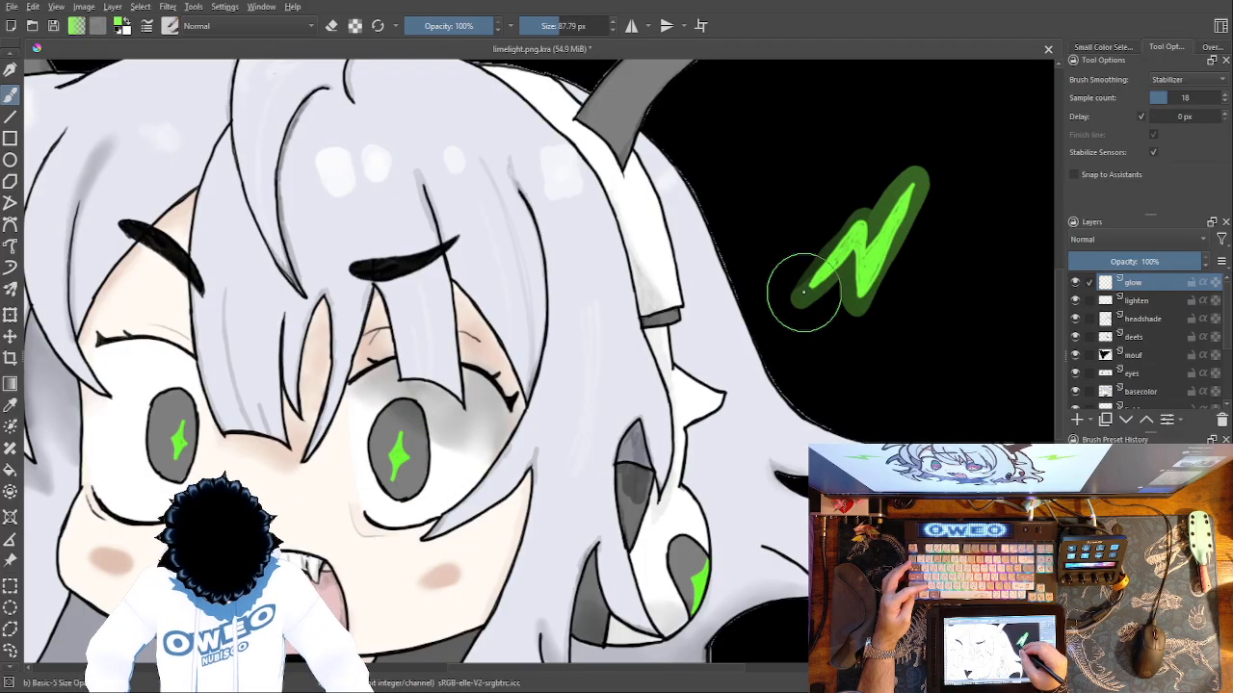
{"action": "scroll", "coordinate": [803, 292], "scroll_direction": "up", "scroll_amount": 10}
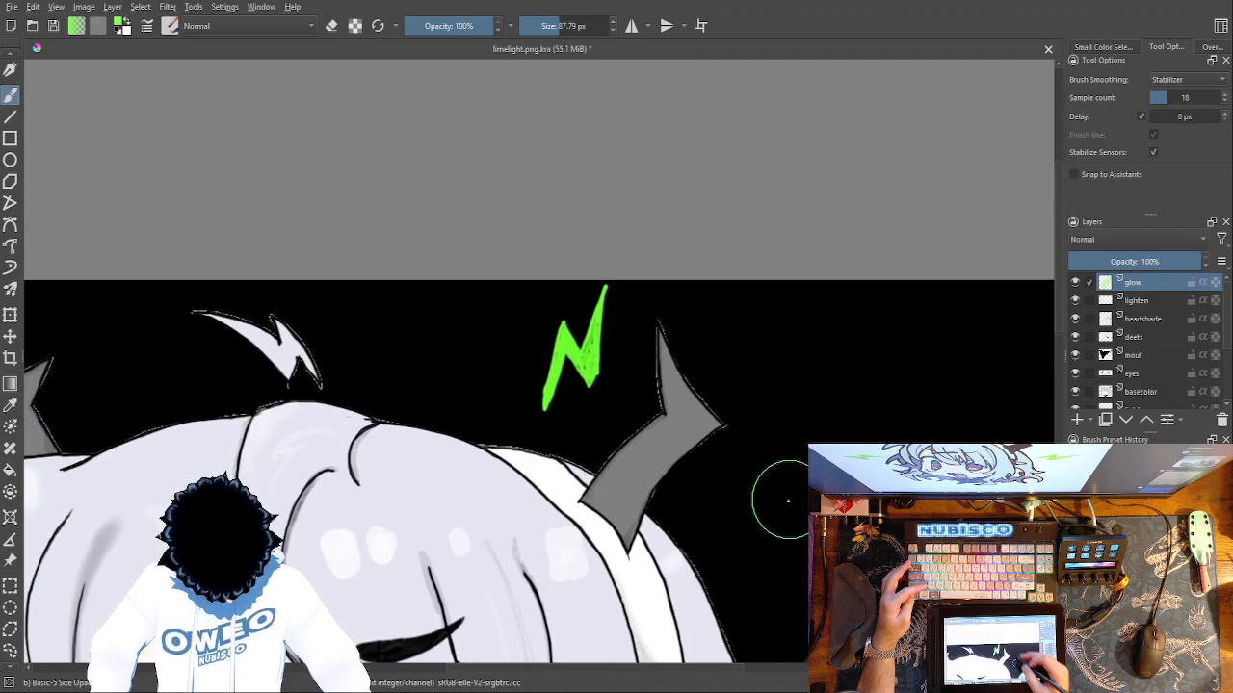
{"action": "mouse_move", "coordinate": [599, 317]}
{"action": "left_mouse_down"}
{"action": "mouse_move", "coordinate": [597, 364]}
{"action": "mouse_move", "coordinate": [603, 281]}
{"action": "mouse_move", "coordinate": [572, 336]}
{"action": "mouse_move", "coordinate": [562, 317]}
{"action": "mouse_move", "coordinate": [544, 410]}
{"action": "mouse_move", "coordinate": [568, 358]}
{"action": "mouse_move", "coordinate": [578, 387]}
{"action": "mouse_move", "coordinate": [602, 358]}
{"action": "left_mouse_up"}
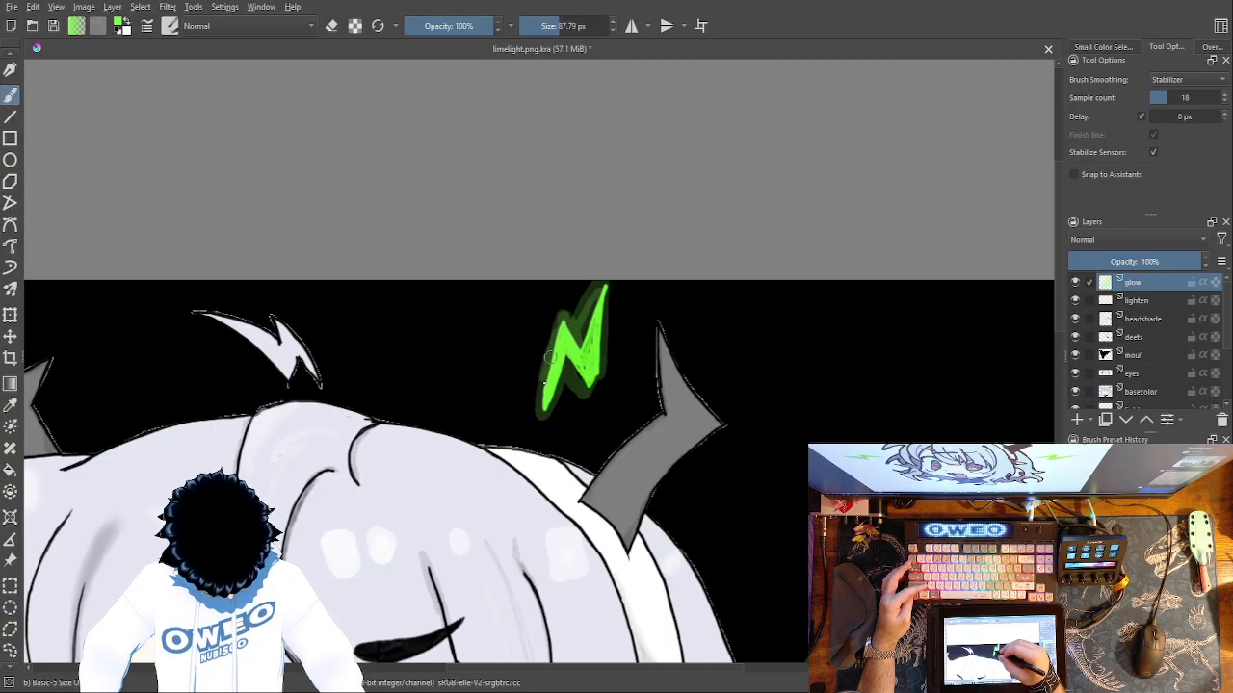
Try painting a green glow around the small lightning-shaped hair tuft above the head.
{"action": "mouse_move", "coordinate": [546, 395]}
{"action": "left_mouse_down"}
{"action": "mouse_move", "coordinate": [589, 388]}
{"action": "mouse_move", "coordinate": [601, 362]}
{"action": "mouse_move", "coordinate": [601, 310]}
{"action": "mouse_move", "coordinate": [587, 328]}
{"action": "mouse_move", "coordinate": [727, 302]}
{"action": "mouse_move", "coordinate": [918, 383]}
{"action": "left_mouse_up"}
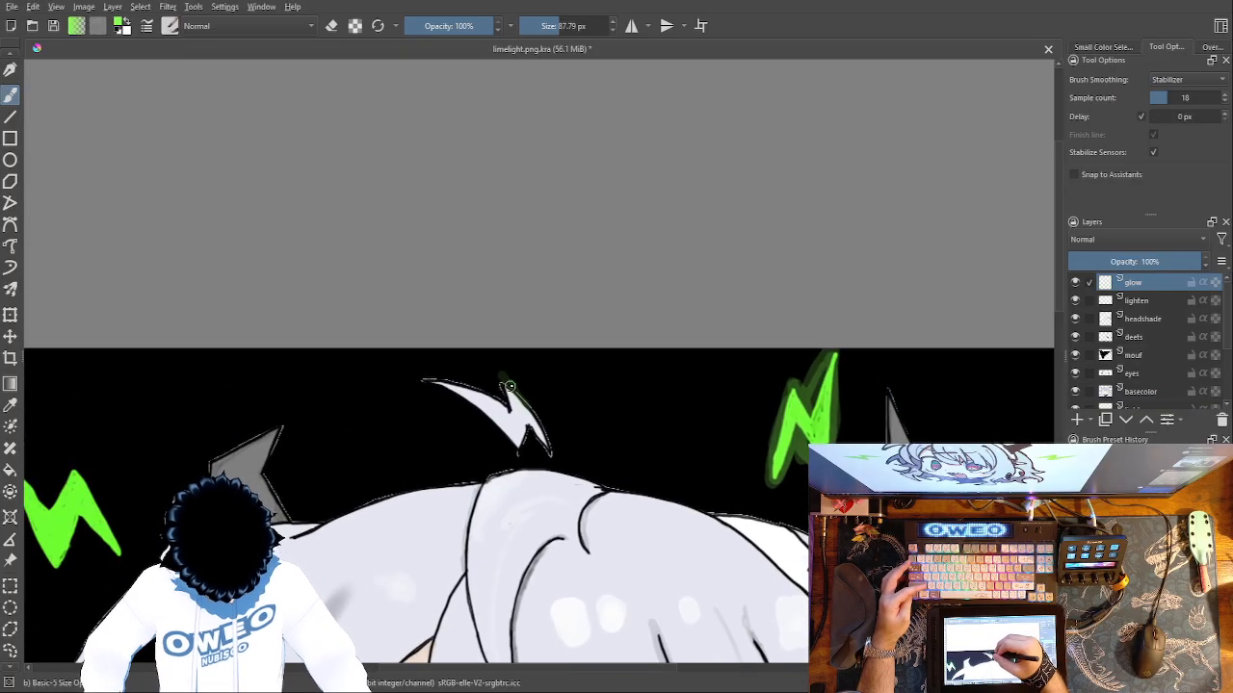
{"action": "left_click_drag", "start_coordinate": [555, 450], "coordinate": [502, 370]}
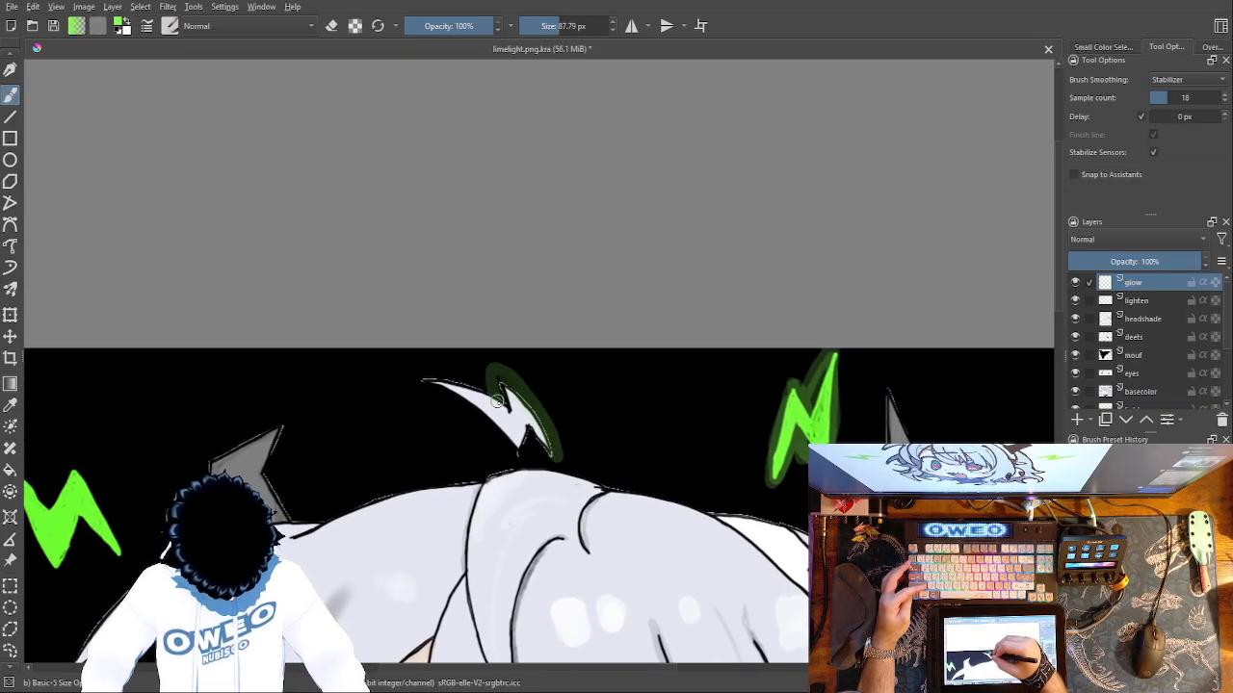
{"action": "mouse_move", "coordinate": [475, 387]}
{"action": "left_mouse_down"}
{"action": "mouse_move", "coordinate": [428, 381]}
{"action": "mouse_move", "coordinate": [512, 453]}
{"action": "mouse_move", "coordinate": [529, 437]}
{"action": "mouse_move", "coordinate": [543, 462]}
{"action": "left_mouse_up"}
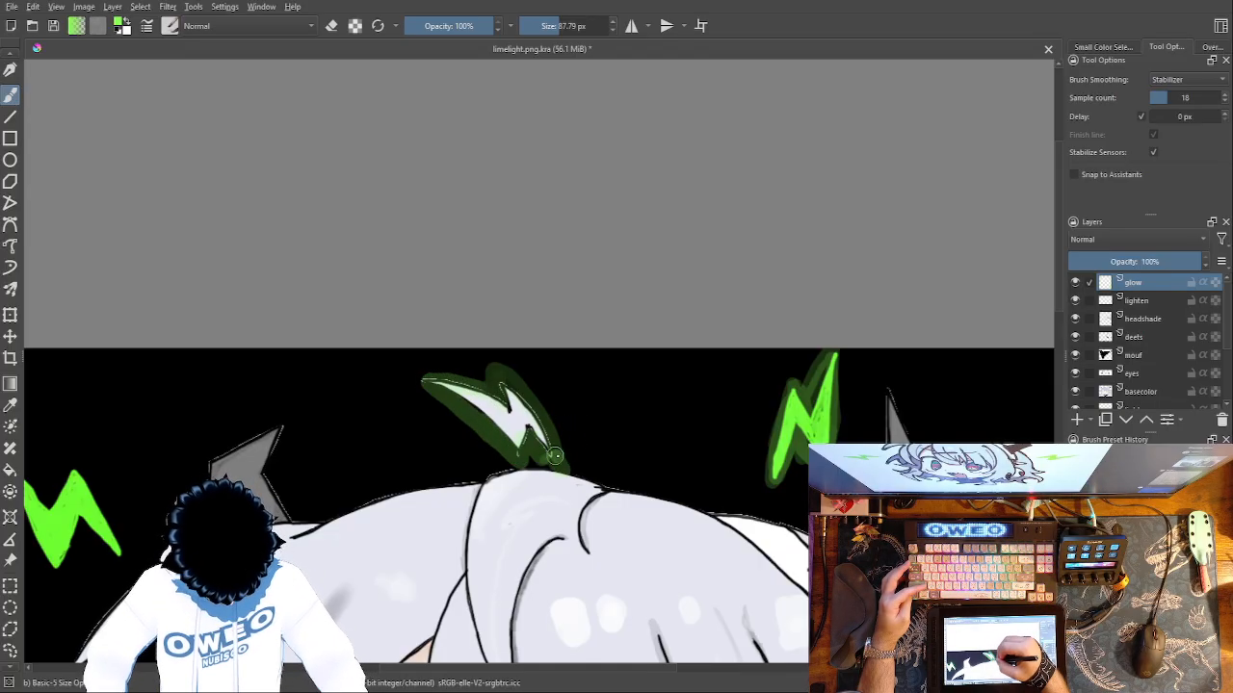
Try painting a green glow around the upper left-hand lightning bolt, and undo it together with the hair tuft's glow.
{"action": "left_click_drag", "start_coordinate": [857, 287], "coordinate": [1047, 194]}
{"action": "left_click_drag", "start_coordinate": [572, 331], "coordinate": [901, 225]}
{"action": "left_click_drag", "start_coordinate": [589, 252], "coordinate": [626, 319]}
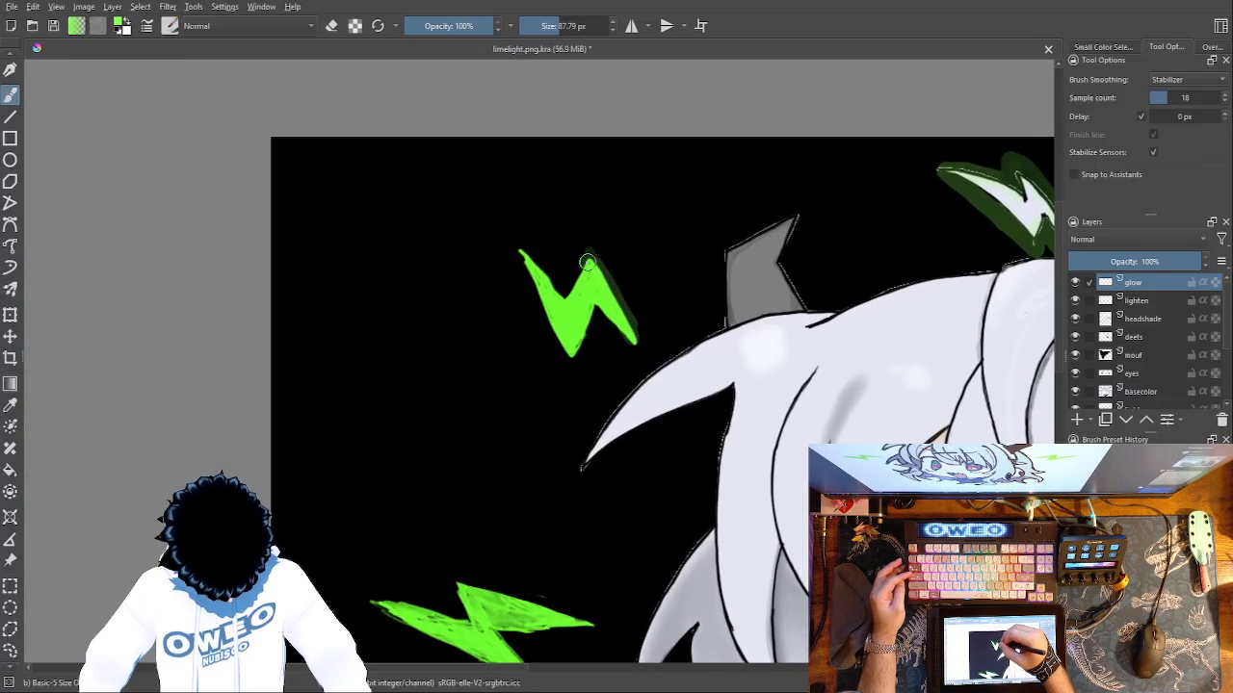
{"action": "left_click_drag", "start_coordinate": [555, 276], "coordinate": [520, 242]}
{"action": "left_click_drag", "start_coordinate": [766, 420], "coordinate": [562, 473]}
{"action": "key", "text": "ctrl+z"}
{"action": "key", "text": "ctrl+z"}
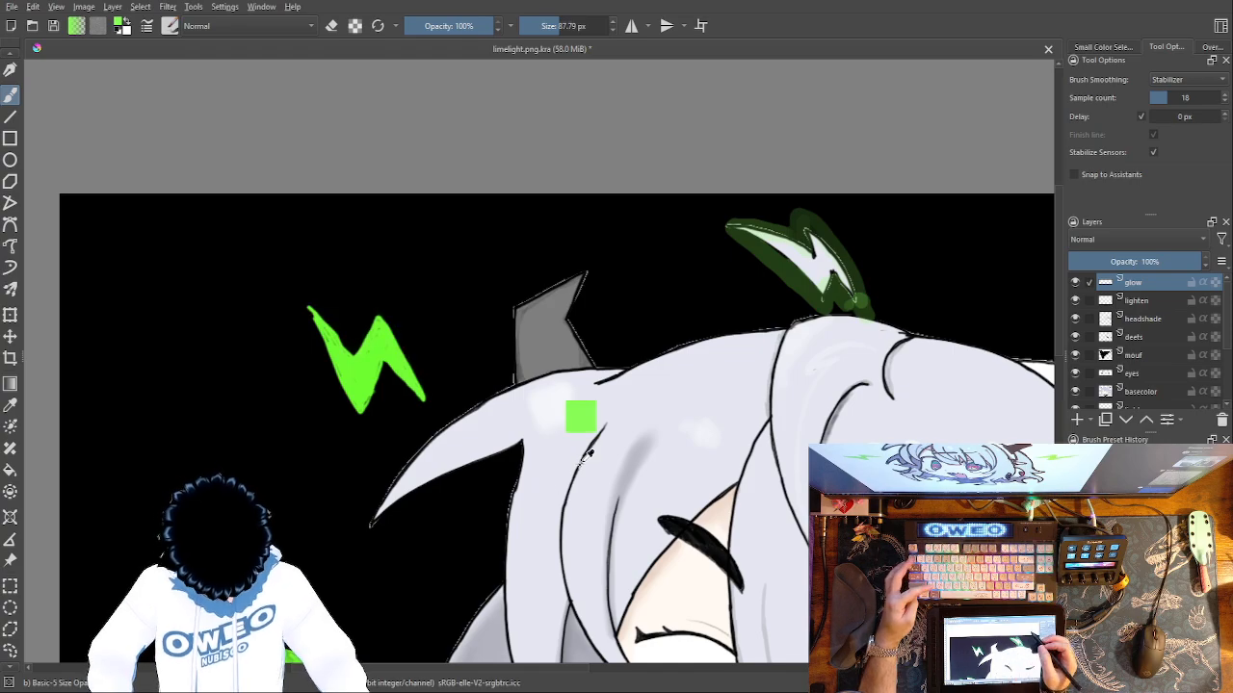
Paint a green glow around the upper and lower lightning bolts on the left-hand side of the character.
{"action": "left_click_drag", "start_coordinate": [381, 313], "coordinate": [429, 395]}
{"action": "mouse_move", "coordinate": [309, 304]}
{"action": "left_mouse_down"}
{"action": "mouse_move", "coordinate": [354, 421]}
{"action": "mouse_move", "coordinate": [386, 369]}
{"action": "mouse_move", "coordinate": [429, 405]}
{"action": "left_mouse_up"}
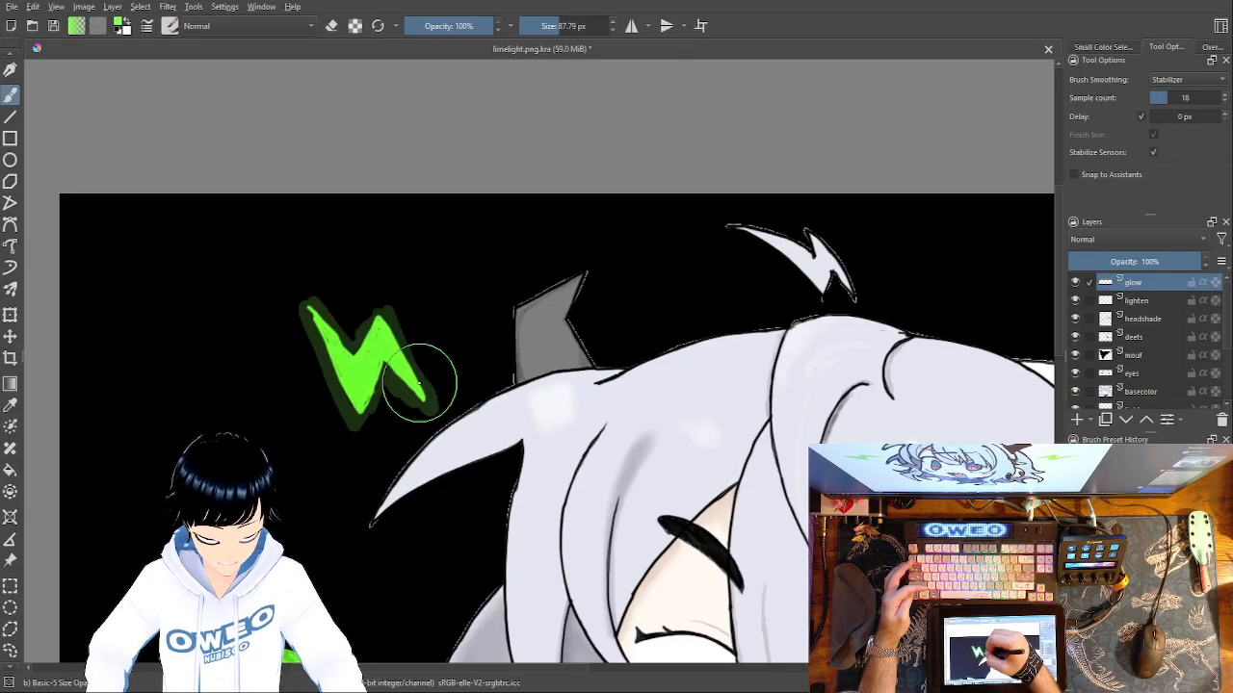
{"action": "left_click_drag", "start_coordinate": [520, 568], "coordinate": [637, 283]}
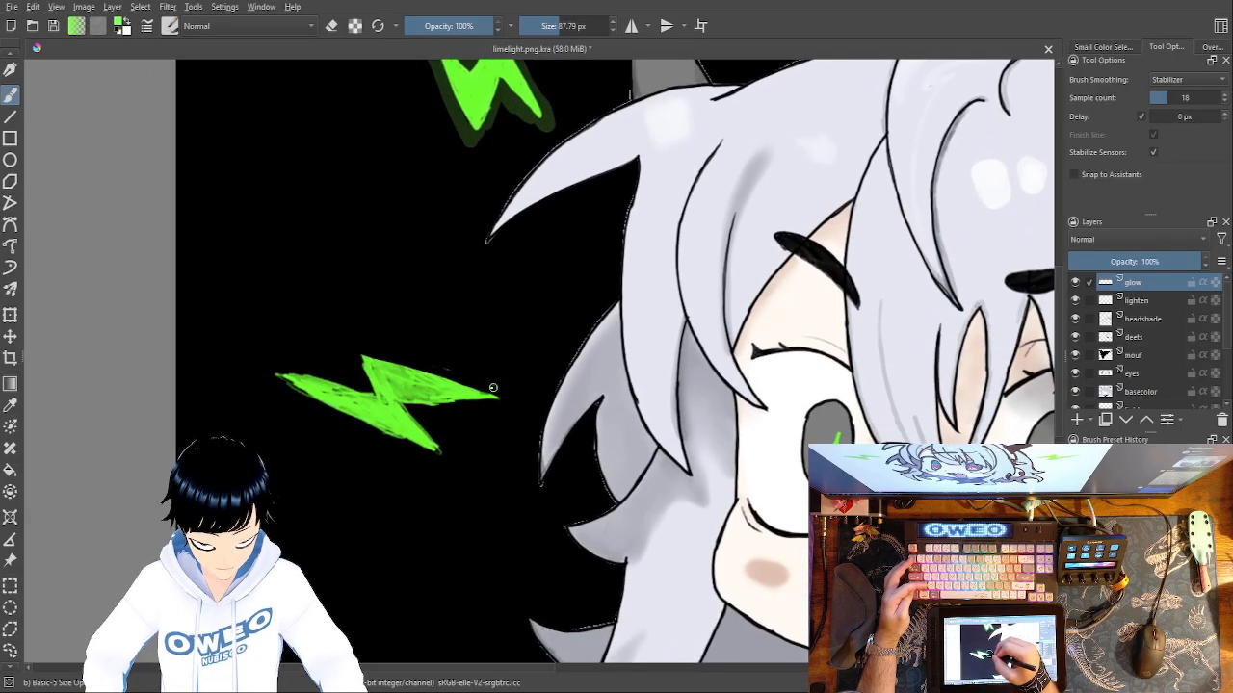
{"action": "mouse_move", "coordinate": [374, 361]}
{"action": "left_mouse_down"}
{"action": "mouse_move", "coordinate": [371, 395]}
{"action": "mouse_move", "coordinate": [275, 368]}
{"action": "mouse_move", "coordinate": [362, 432]}
{"action": "mouse_move", "coordinate": [438, 463]}
{"action": "mouse_move", "coordinate": [400, 390]}
{"action": "mouse_move", "coordinate": [485, 404]}
{"action": "mouse_move", "coordinate": [386, 405]}
{"action": "mouse_move", "coordinate": [412, 408]}
{"action": "left_mouse_up"}
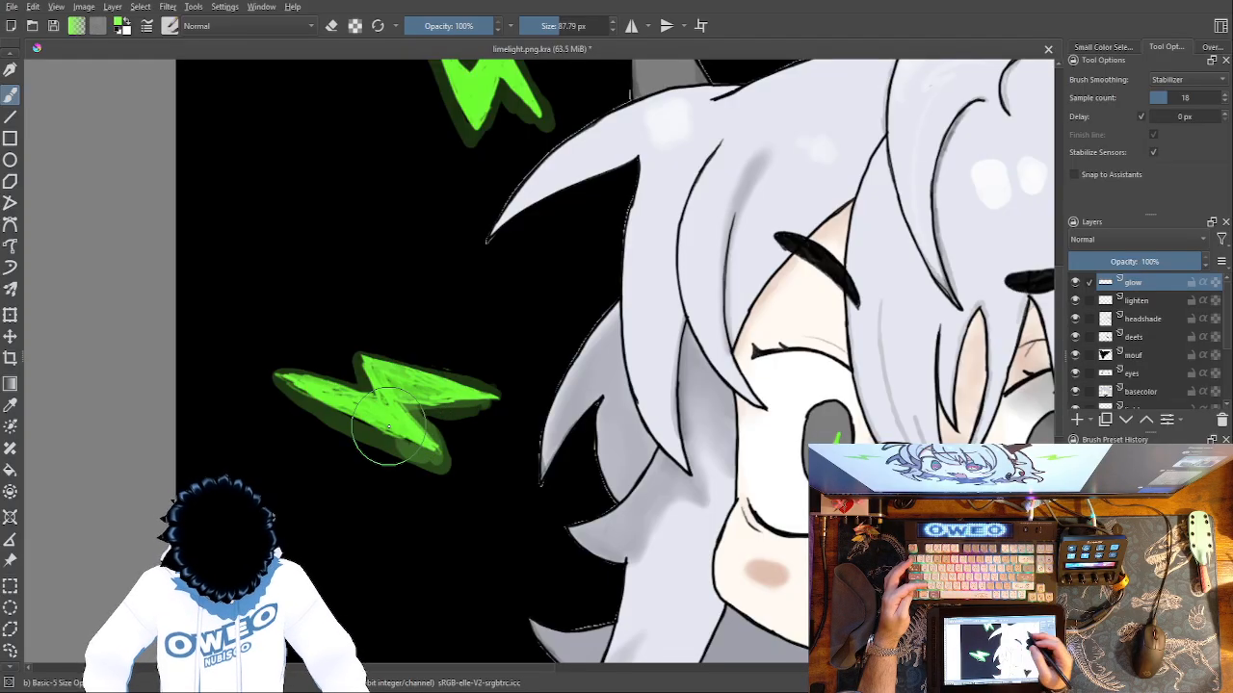
Soften the green glow around both left-hand lightning bolts with the Blender Blur brush.
{"action": "right_click", "coordinate": [678, 461]}
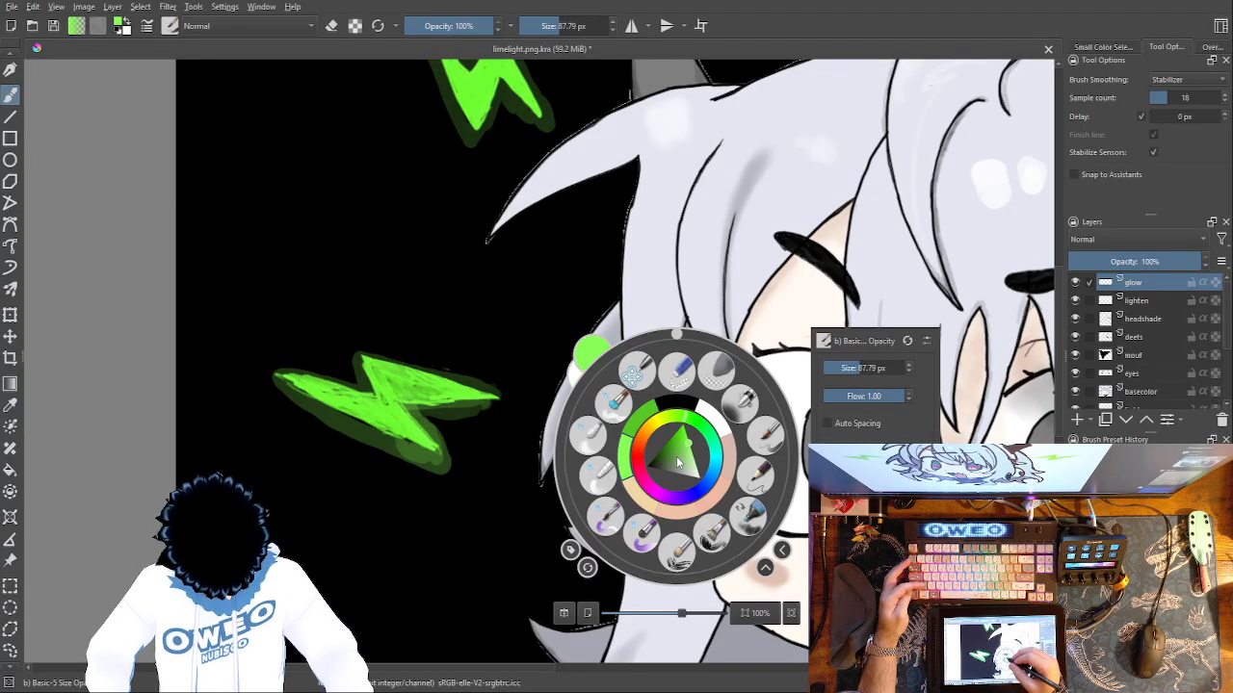
{"action": "left_click", "coordinate": [590, 435]}
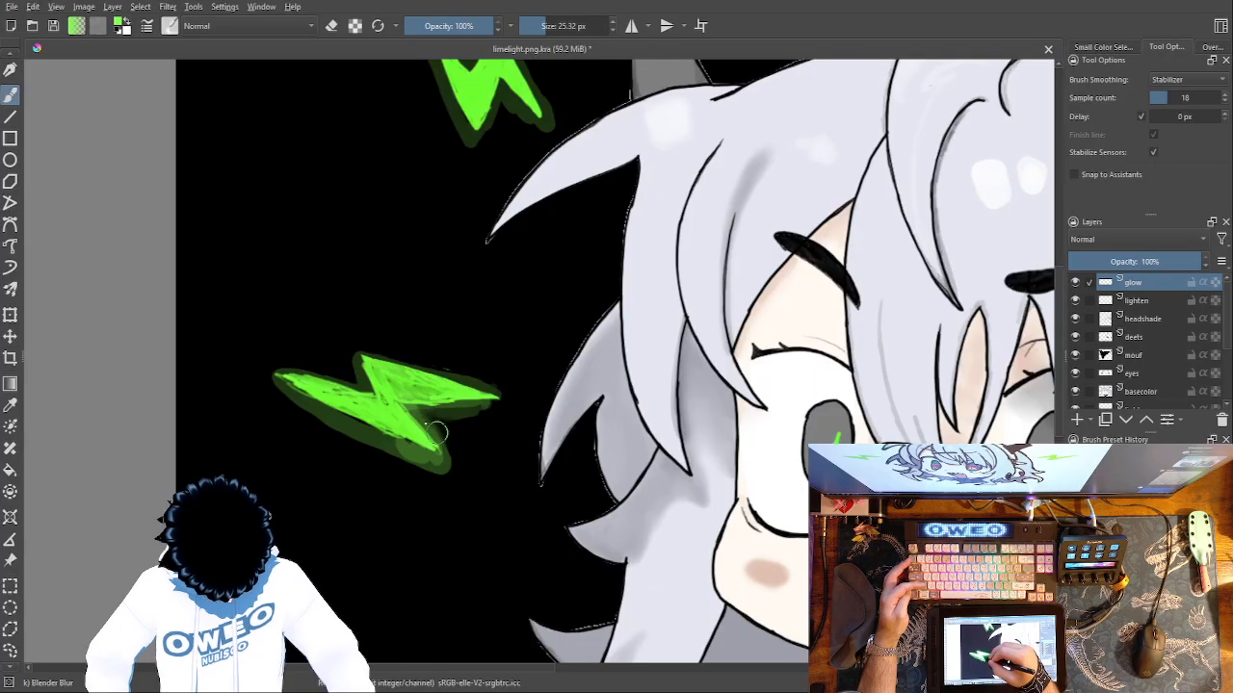
{"action": "mouse_move", "coordinate": [432, 419]}
{"action": "left_mouse_down"}
{"action": "mouse_move", "coordinate": [477, 416]}
{"action": "mouse_move", "coordinate": [488, 398]}
{"action": "mouse_move", "coordinate": [473, 377]}
{"action": "mouse_move", "coordinate": [482, 389]}
{"action": "mouse_move", "coordinate": [438, 370]}
{"action": "mouse_move", "coordinate": [356, 366]}
{"action": "mouse_move", "coordinate": [350, 388]}
{"action": "mouse_move", "coordinate": [269, 371]}
{"action": "mouse_move", "coordinate": [374, 446]}
{"action": "mouse_move", "coordinate": [455, 476]}
{"action": "mouse_move", "coordinate": [412, 439]}
{"action": "left_mouse_up"}
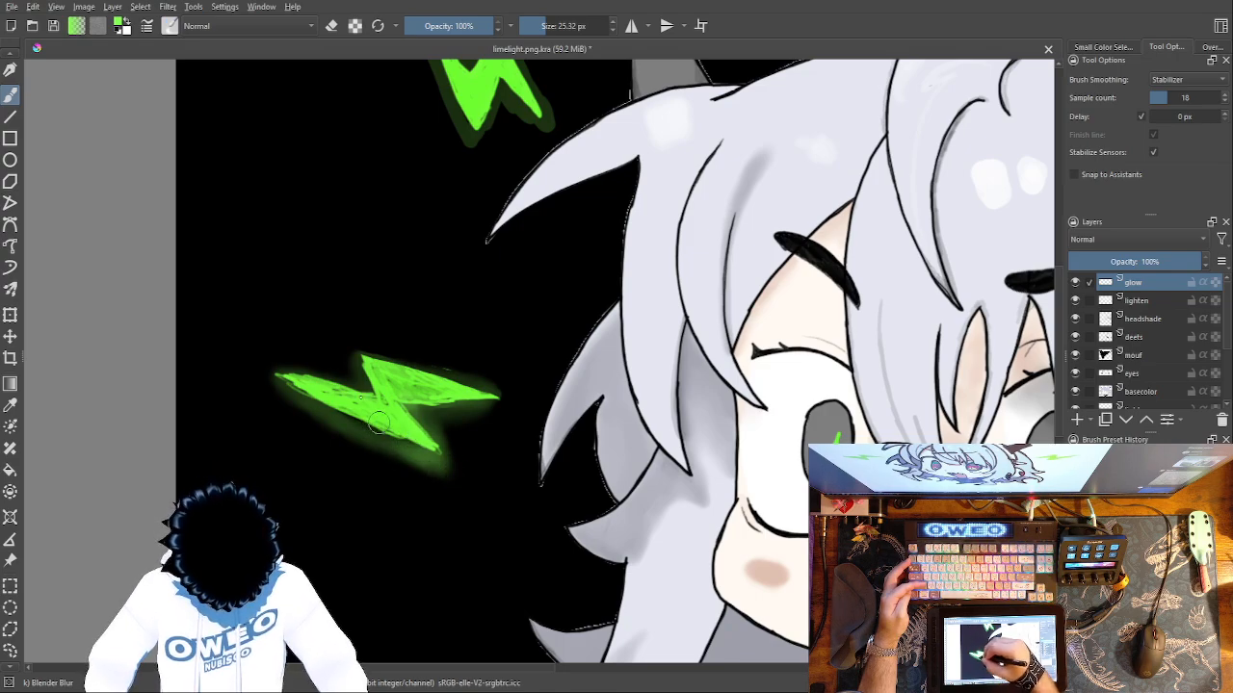
{"action": "scroll", "coordinate": [390, 390], "scroll_direction": "up", "scroll_amount": 3}
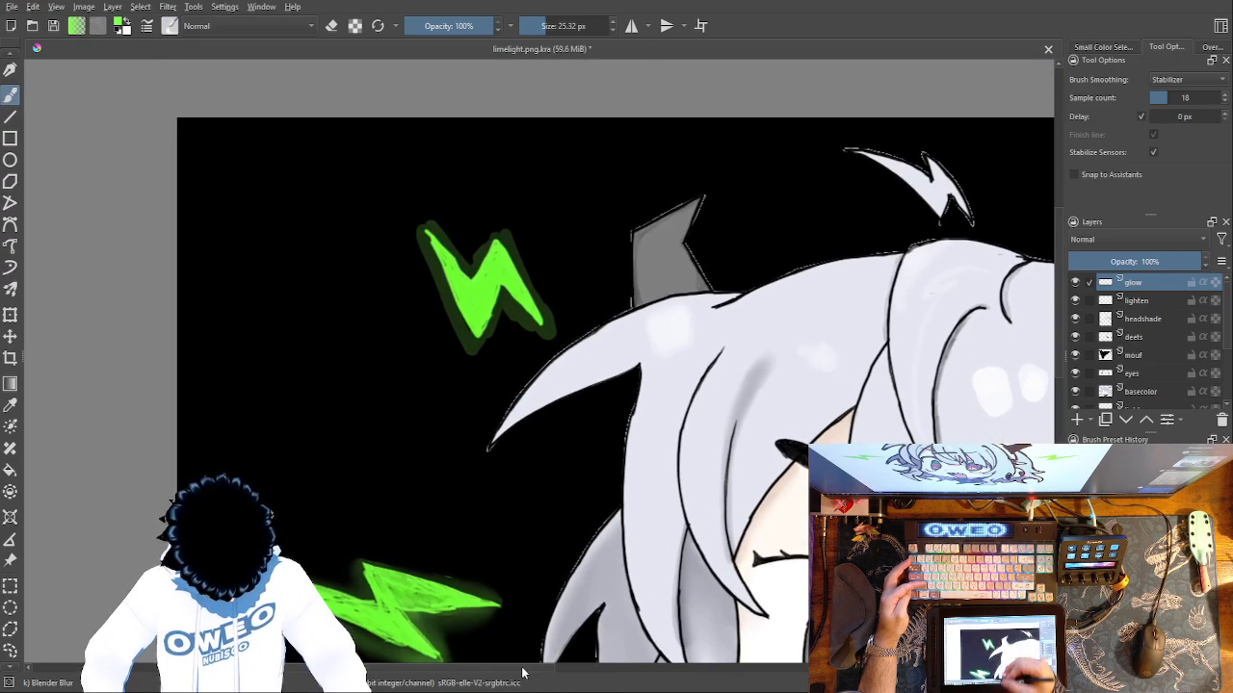
{"action": "mouse_move", "coordinate": [496, 302]}
{"action": "left_mouse_down"}
{"action": "mouse_move", "coordinate": [552, 344]}
{"action": "mouse_move", "coordinate": [500, 220]}
{"action": "mouse_move", "coordinate": [466, 268]}
{"action": "mouse_move", "coordinate": [430, 215]}
{"action": "mouse_move", "coordinate": [422, 226]}
{"action": "mouse_move", "coordinate": [446, 296]}
{"action": "left_mouse_up"}
{"action": "left_click_drag", "start_coordinate": [530, 459], "coordinate": [437, 541]}
Blur the green glow around the two lightning bolts on the right-hand side, beside and beyond the horn.
{"action": "left_click_drag", "start_coordinate": [475, 424], "coordinate": [400, 586]}
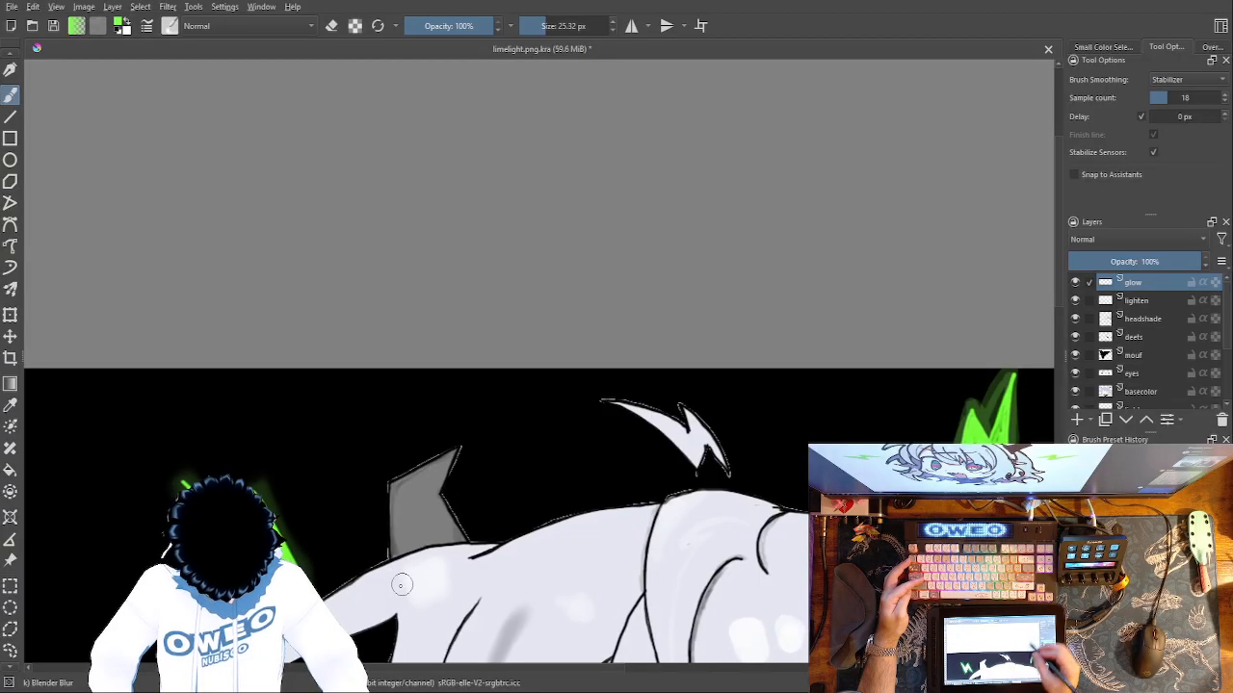
{"action": "left_click_drag", "start_coordinate": [595, 447], "coordinate": [407, 463]}
{"action": "mouse_move", "coordinate": [760, 511]}
{"action": "left_mouse_down"}
{"action": "mouse_move", "coordinate": [759, 439]}
{"action": "mouse_move", "coordinate": [787, 411]}
{"action": "mouse_move", "coordinate": [829, 433]}
{"action": "left_mouse_up"}
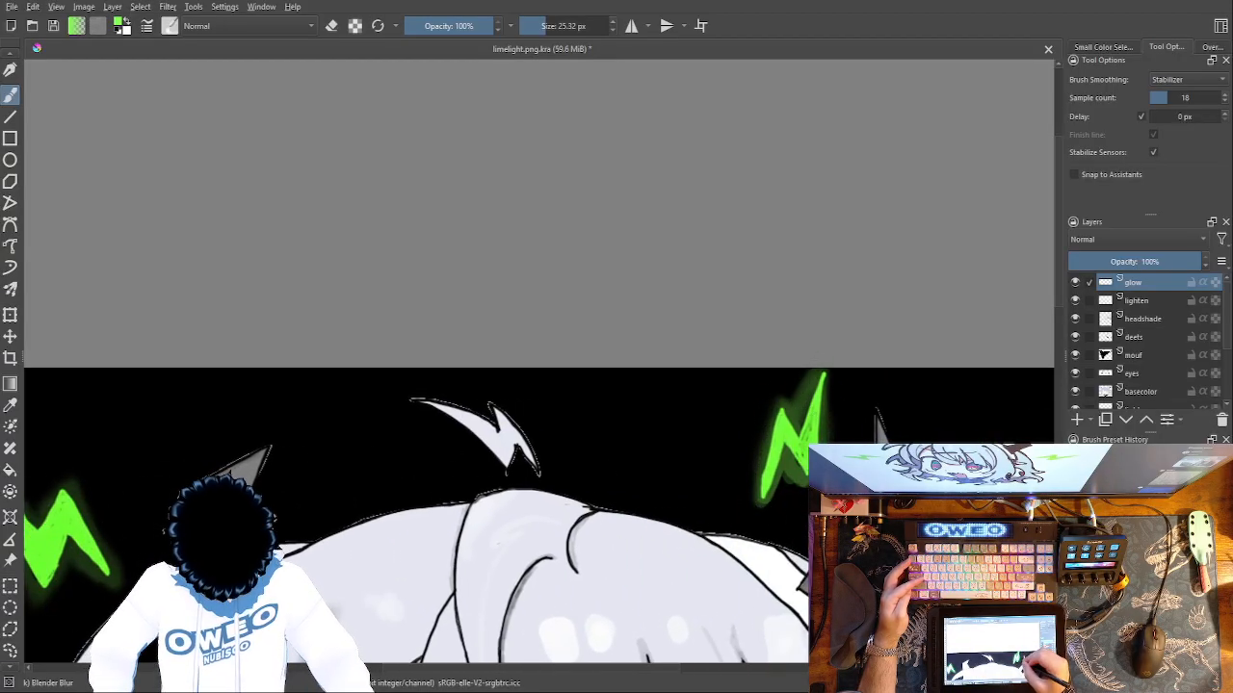
{"action": "left_click_drag", "start_coordinate": [618, 524], "coordinate": [182, 470]}
{"action": "left_click_drag", "start_coordinate": [722, 349], "coordinate": [722, 113]}
{"action": "mouse_move", "coordinate": [679, 360]}
{"action": "left_mouse_down"}
{"action": "mouse_move", "coordinate": [674, 370]}
{"action": "mouse_move", "coordinate": [705, 345]}
{"action": "left_mouse_up"}
{"action": "mouse_move", "coordinate": [713, 368]}
{"action": "left_mouse_down"}
{"action": "mouse_move", "coordinate": [659, 468]}
{"action": "mouse_move", "coordinate": [627, 492]}
{"action": "mouse_move", "coordinate": [630, 452]}
{"action": "mouse_move", "coordinate": [584, 486]}
{"action": "mouse_move", "coordinate": [592, 443]}
{"action": "mouse_move", "coordinate": [668, 363]}
{"action": "left_mouse_up"}
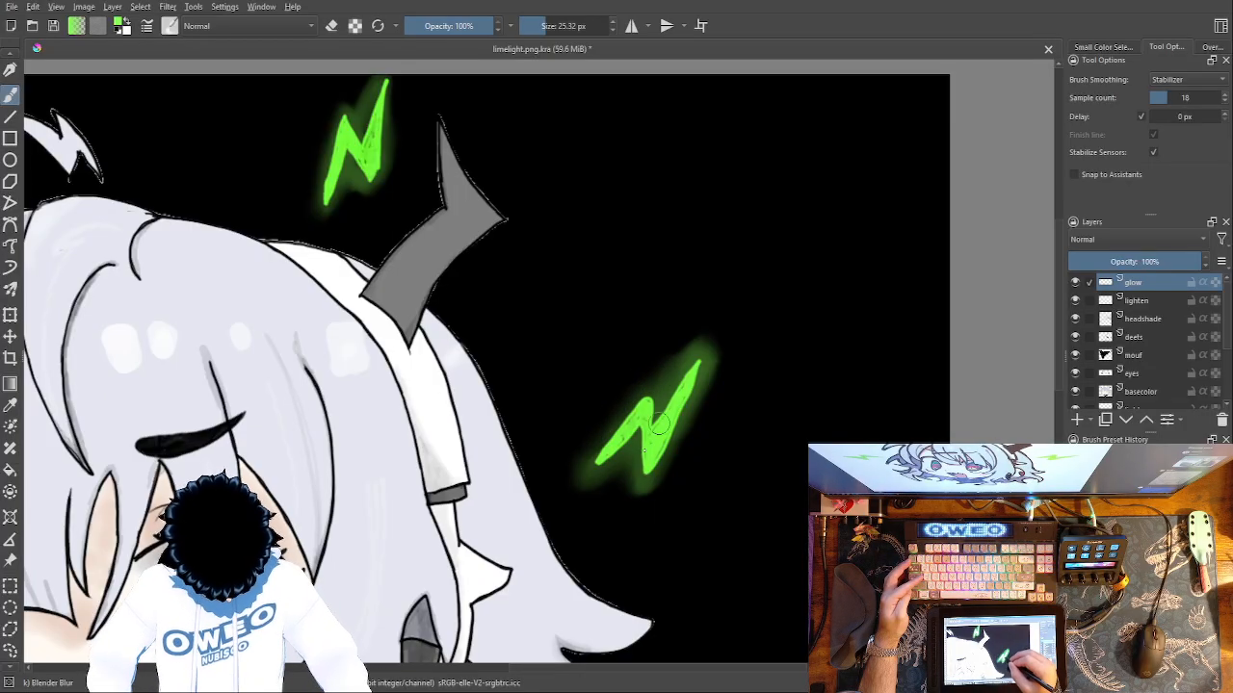
Set the Basic-5 Size Opacity brush to 27.43 px and paint a green glow around the right-hand eye's star pupil.
{"action": "left_click_drag", "start_coordinate": [655, 435], "coordinate": [869, 109]}
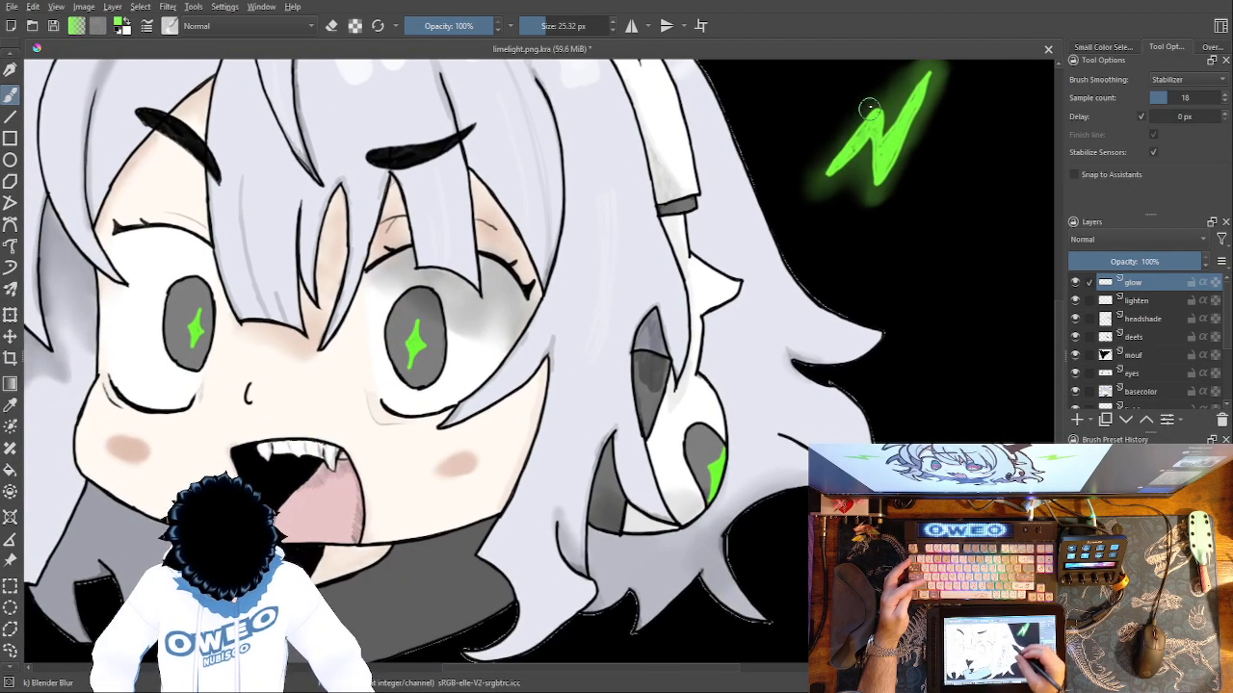
{"action": "right_click", "coordinate": [737, 424]}
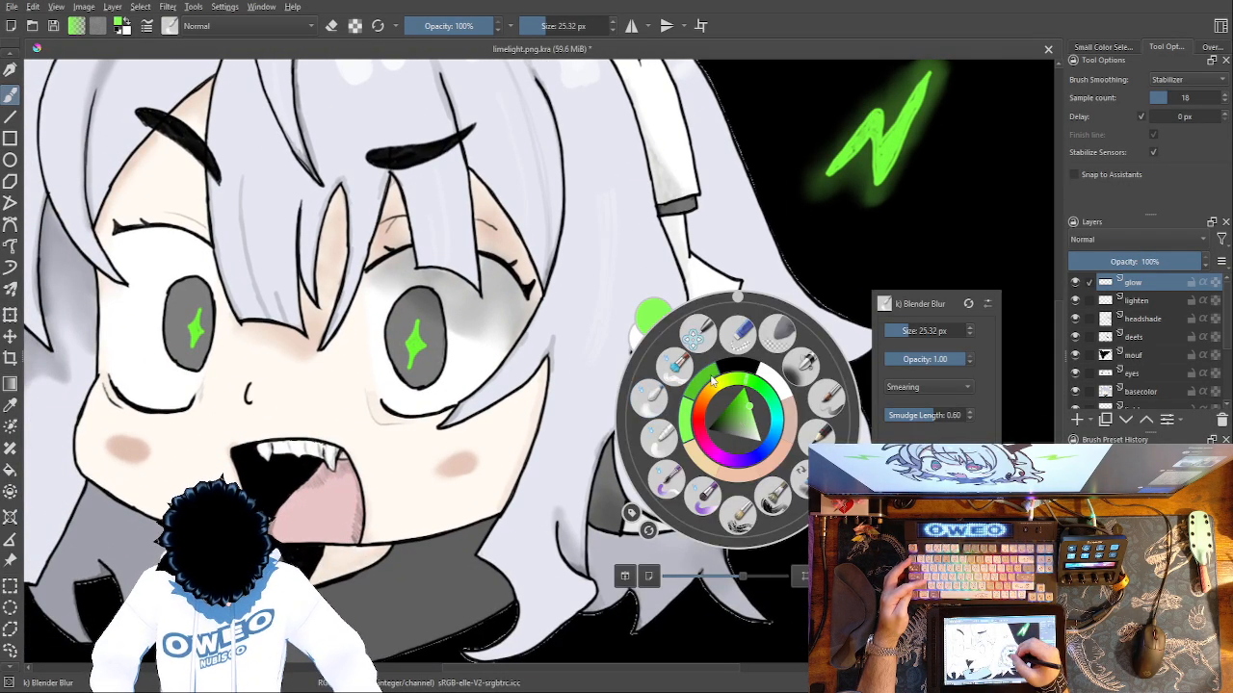
{"action": "left_click", "coordinate": [826, 398]}
{"action": "right_click", "coordinate": [746, 450]}
{"action": "left_click_drag", "start_coordinate": [926, 355], "coordinate": [918, 357]}
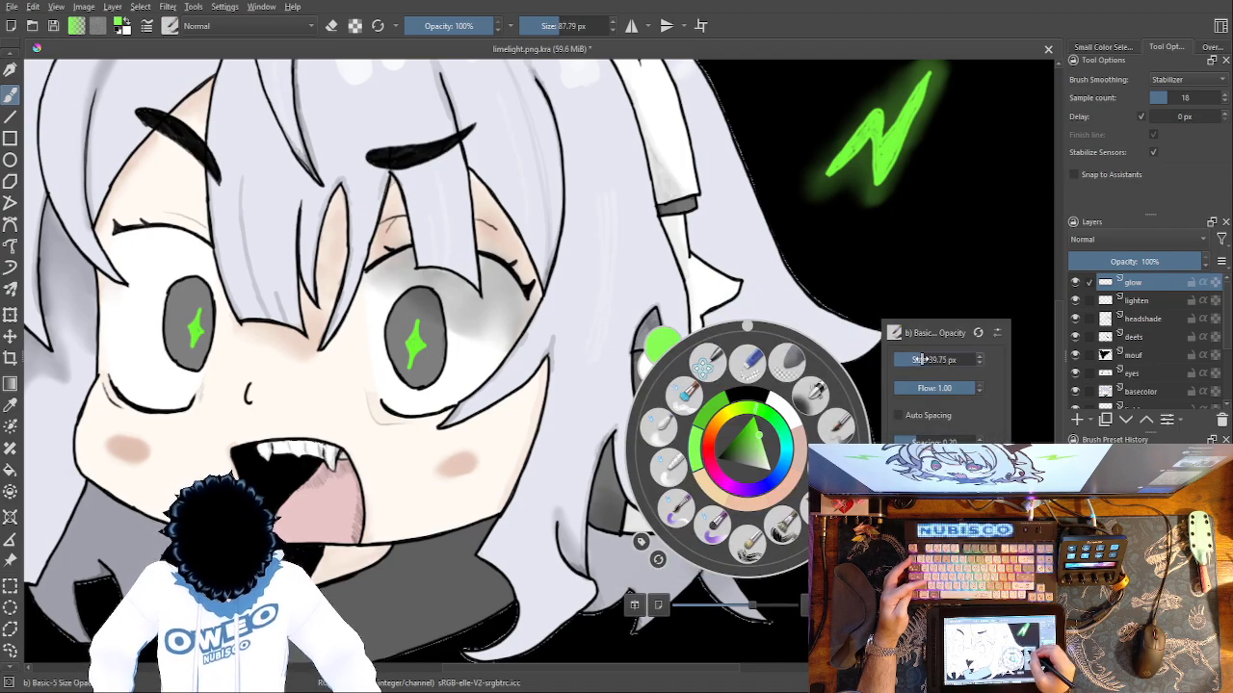
{"action": "left_click", "coordinate": [937, 271]}
{"action": "key", "text": "ctrl+plus"}
{"action": "key", "text": "ctrl+plus"}
{"action": "left_click_drag", "start_coordinate": [640, 529], "coordinate": [922, 603]}
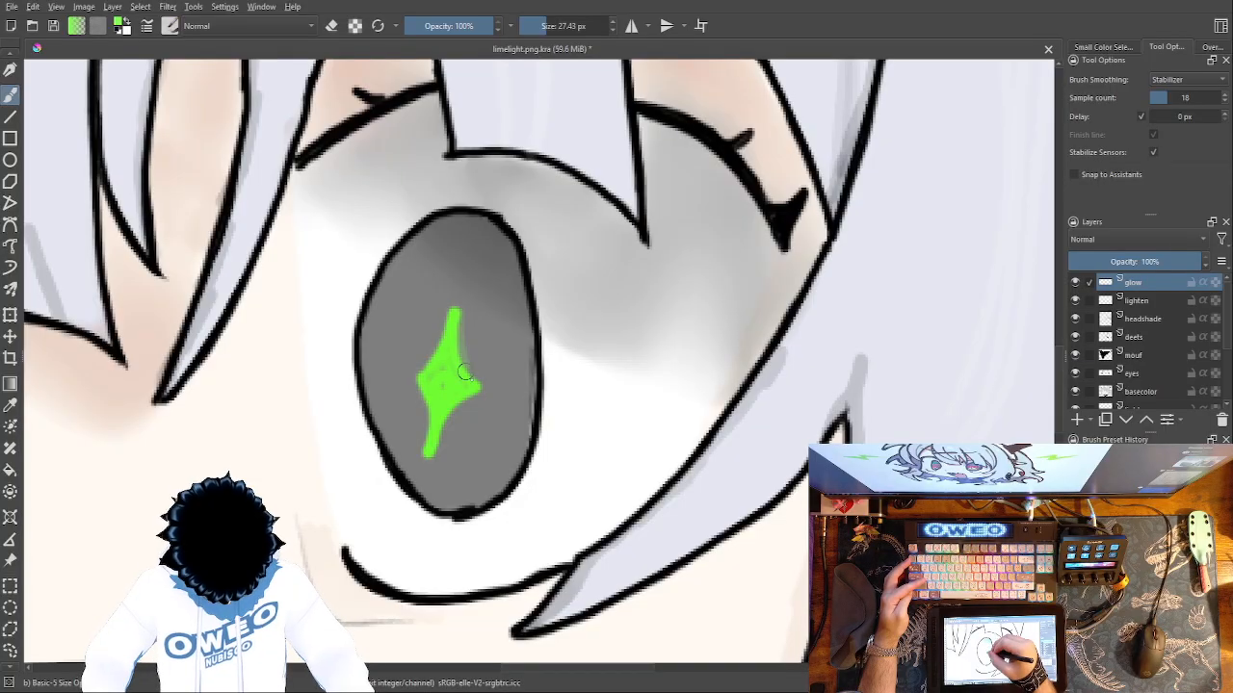
{"action": "mouse_move", "coordinate": [457, 402]}
{"action": "left_mouse_down"}
{"action": "mouse_move", "coordinate": [430, 466]}
{"action": "mouse_move", "coordinate": [419, 380]}
{"action": "mouse_move", "coordinate": [445, 310]}
{"action": "left_mouse_up"}
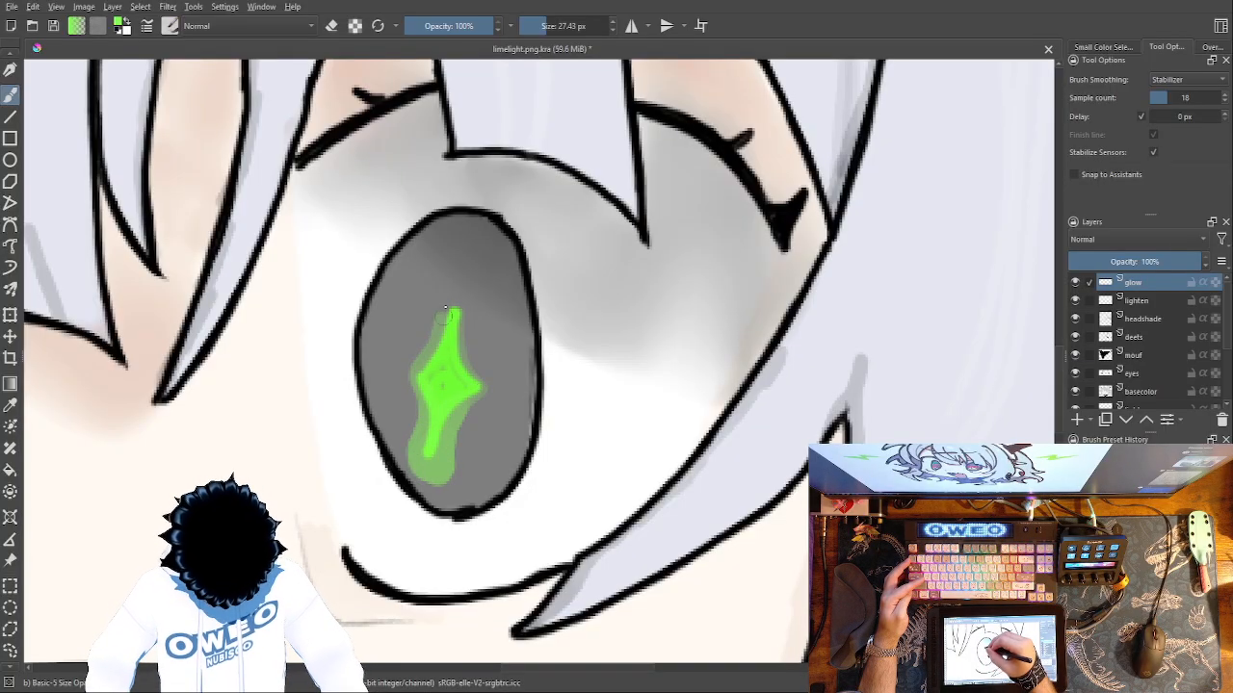
Soften the glow around the right-hand eye's star pupil with the Blender Blur brush.
{"action": "right_click", "coordinate": [510, 351]}
{"action": "left_click", "coordinate": [445, 293]}
{"action": "right_click", "coordinate": [435, 306]}
{"action": "left_click", "coordinate": [347, 283]}
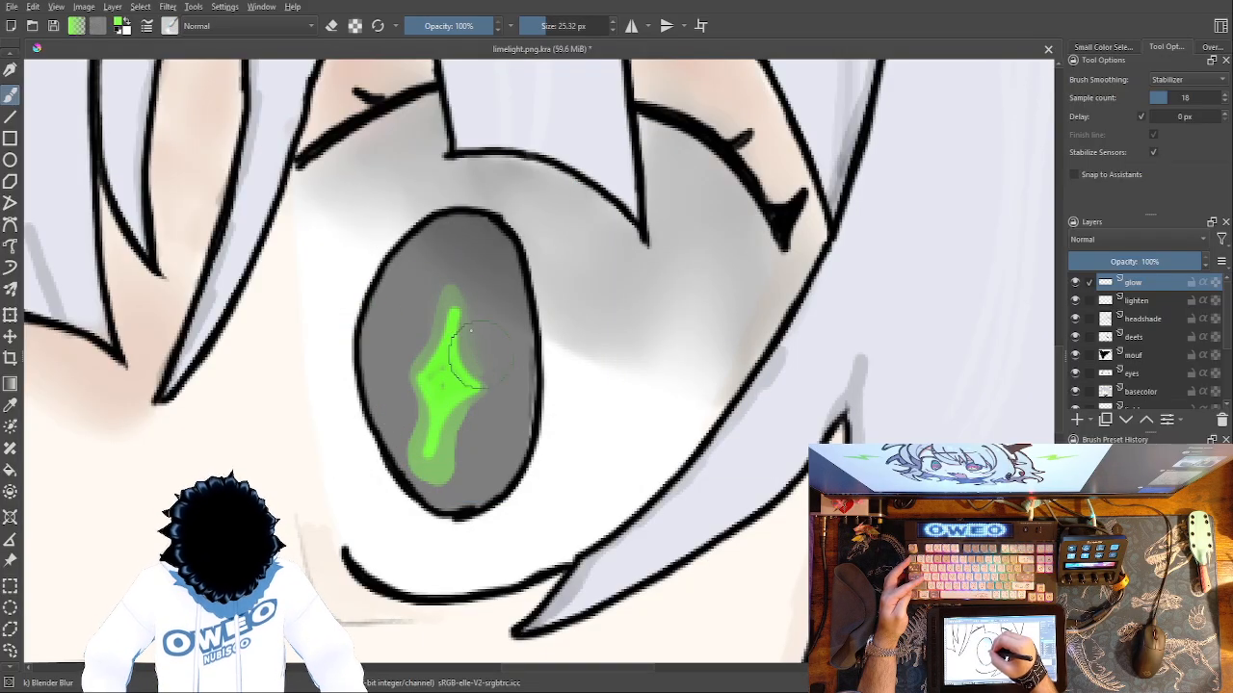
{"action": "mouse_move", "coordinate": [429, 381]}
{"action": "left_mouse_down"}
{"action": "mouse_move", "coordinate": [423, 462]}
{"action": "mouse_move", "coordinate": [438, 481]}
{"action": "mouse_move", "coordinate": [470, 386]}
{"action": "left_mouse_up"}
Paint a green glow around the left-hand eye's star pupil with the 27.43 px Basic-5 Size Opacity brush.
{"action": "left_click_drag", "start_coordinate": [809, 384], "coordinate": [1043, 364]}
{"action": "left_click_drag", "start_coordinate": [665, 418], "coordinate": [1024, 418]}
{"action": "right_click", "coordinate": [640, 480]}
{"action": "left_click", "coordinate": [727, 489]}
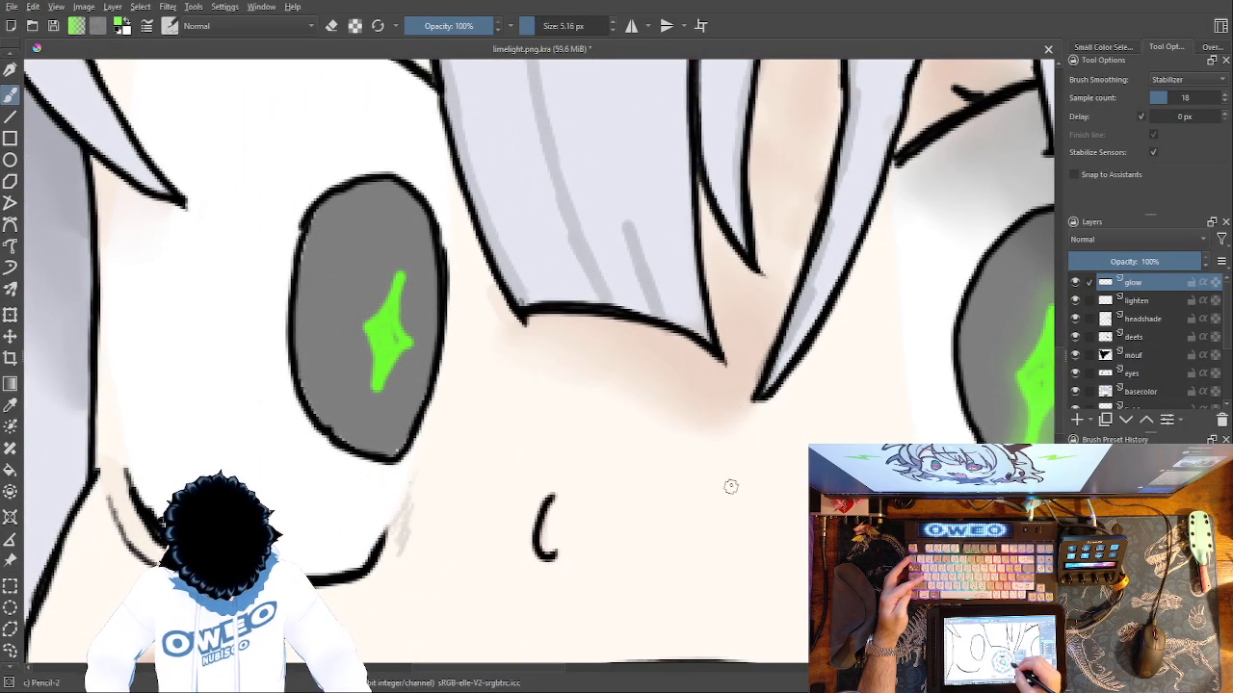
{"action": "right_click", "coordinate": [566, 338]}
{"action": "left_click", "coordinate": [654, 319]}
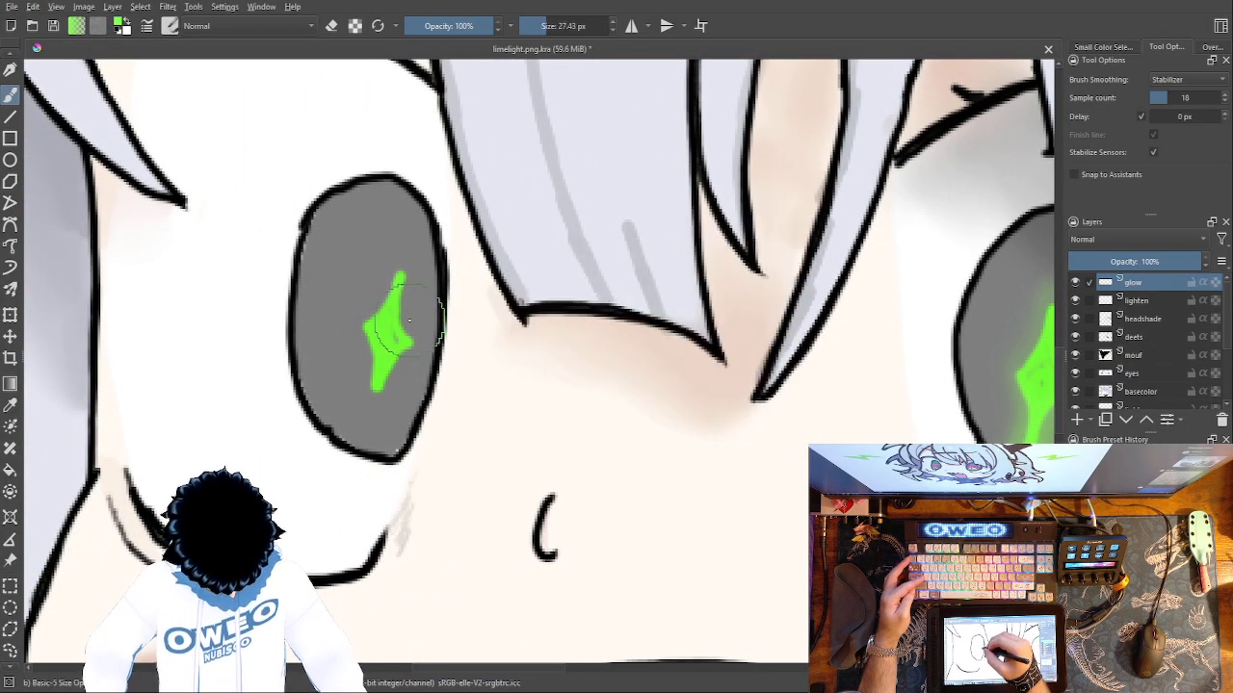
{"action": "left_click_drag", "start_coordinate": [390, 279], "coordinate": [361, 335]}
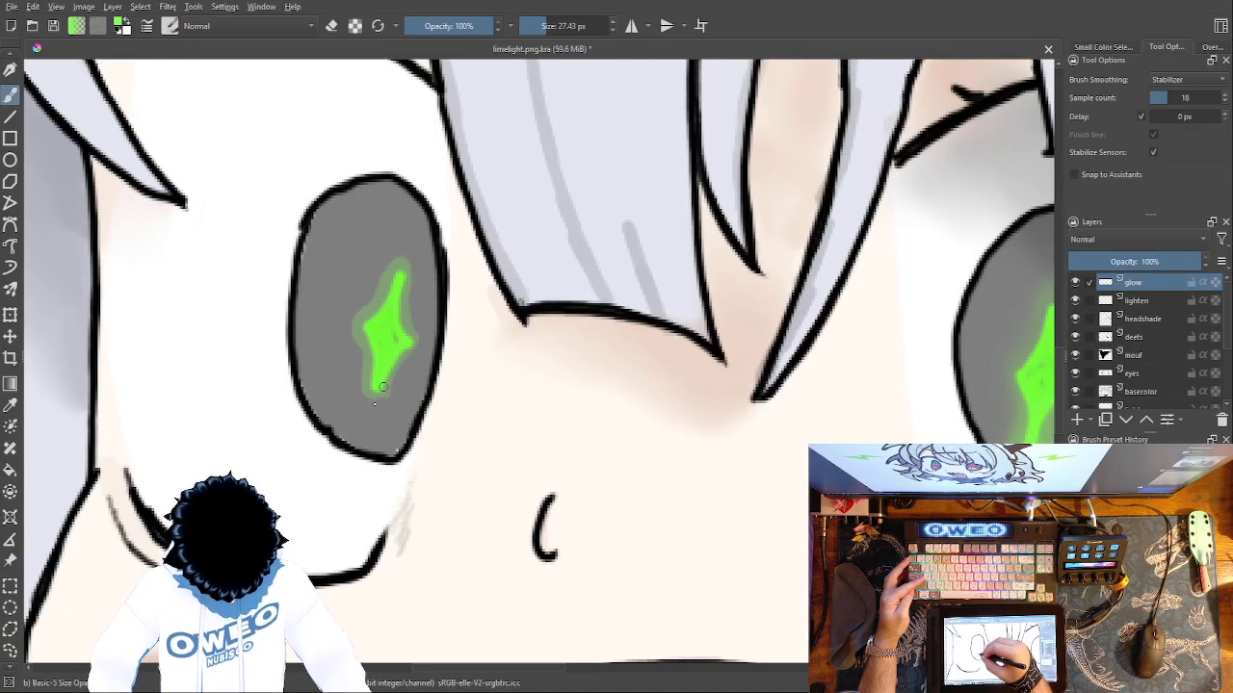
Blur the glow around the left-hand eye's star pupil with Blender Blur, undoing unwanted strokes.
{"action": "right_click", "coordinate": [412, 371]}
{"action": "left_click", "coordinate": [322, 351]}
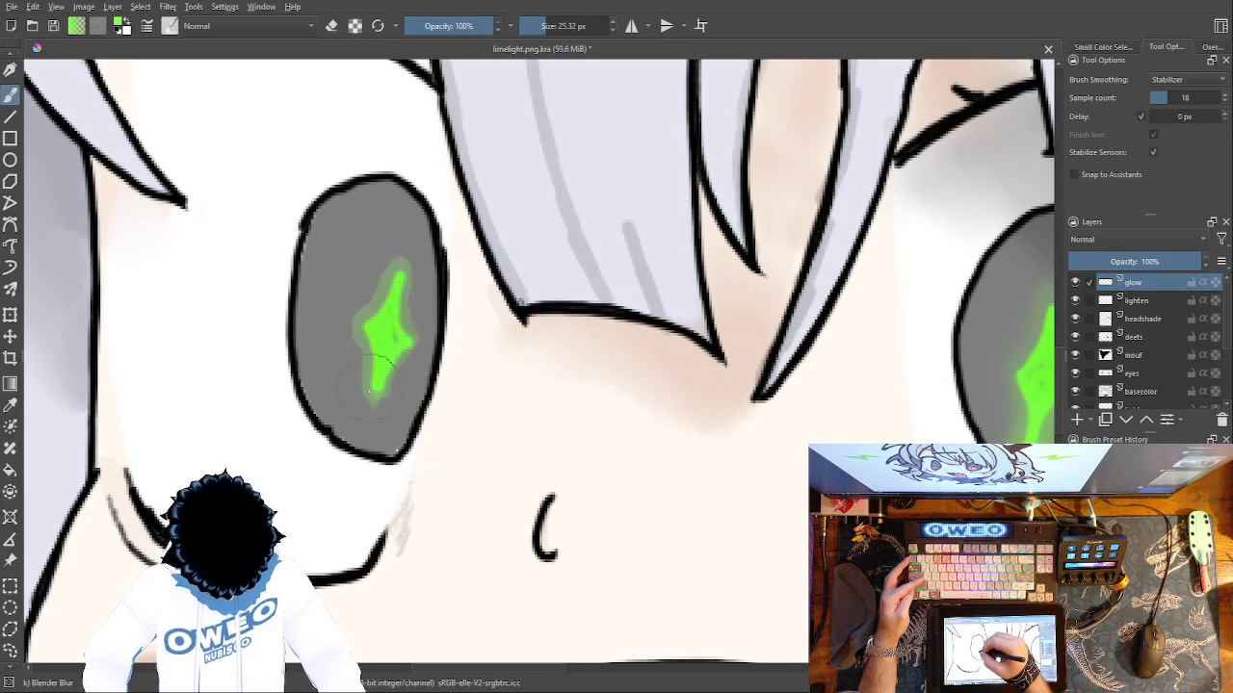
{"action": "key", "text": "ctrl+z"}
{"action": "key", "text": "ctrl+z"}
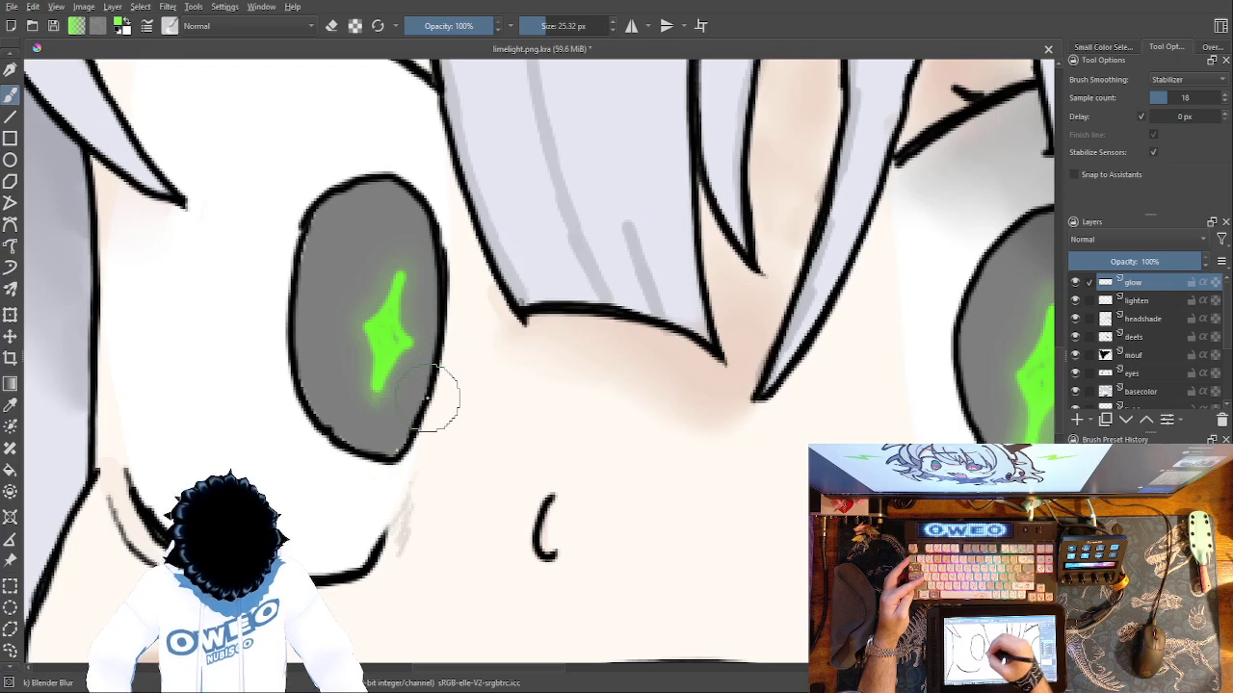
Paint a green glow around the bright green patch on the headphone's ear cup with the Basic-5 Size Opacity brush.
{"action": "left_click_drag", "start_coordinate": [623, 489], "coordinate": [259, 447]}
{"action": "left_click_drag", "start_coordinate": [669, 446], "coordinate": [209, 292]}
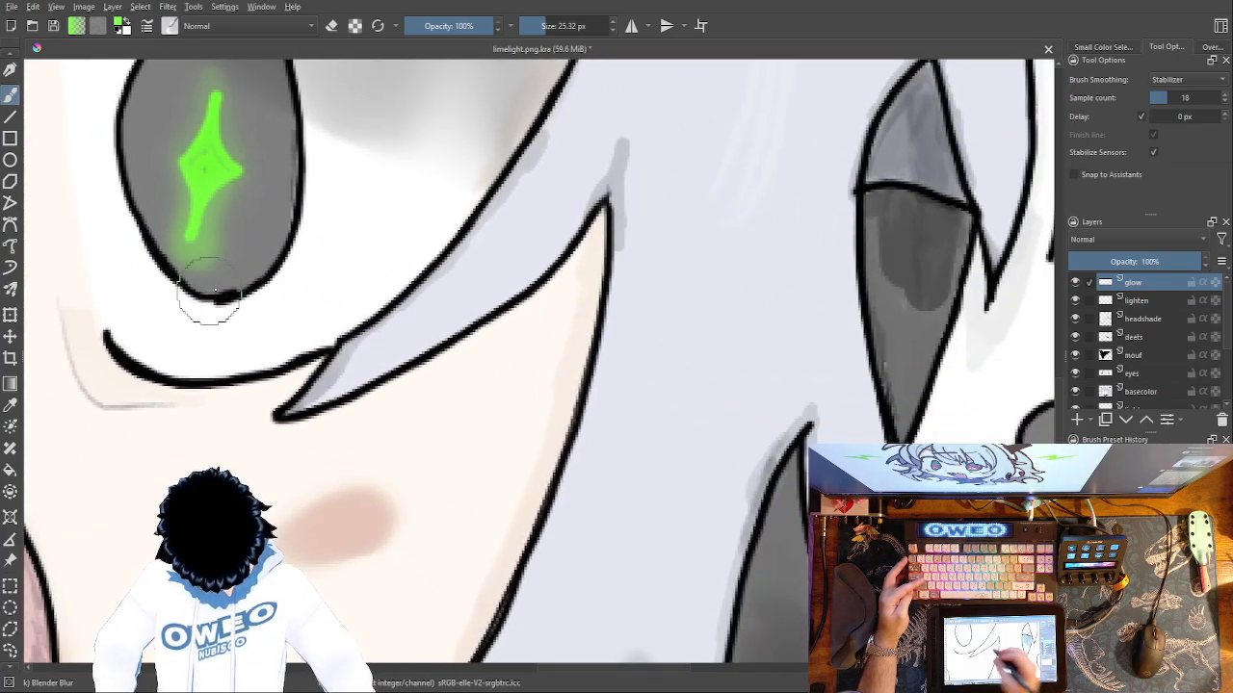
{"action": "left_click_drag", "start_coordinate": [717, 484], "coordinate": [273, 404]}
{"action": "right_click", "coordinate": [763, 462]}
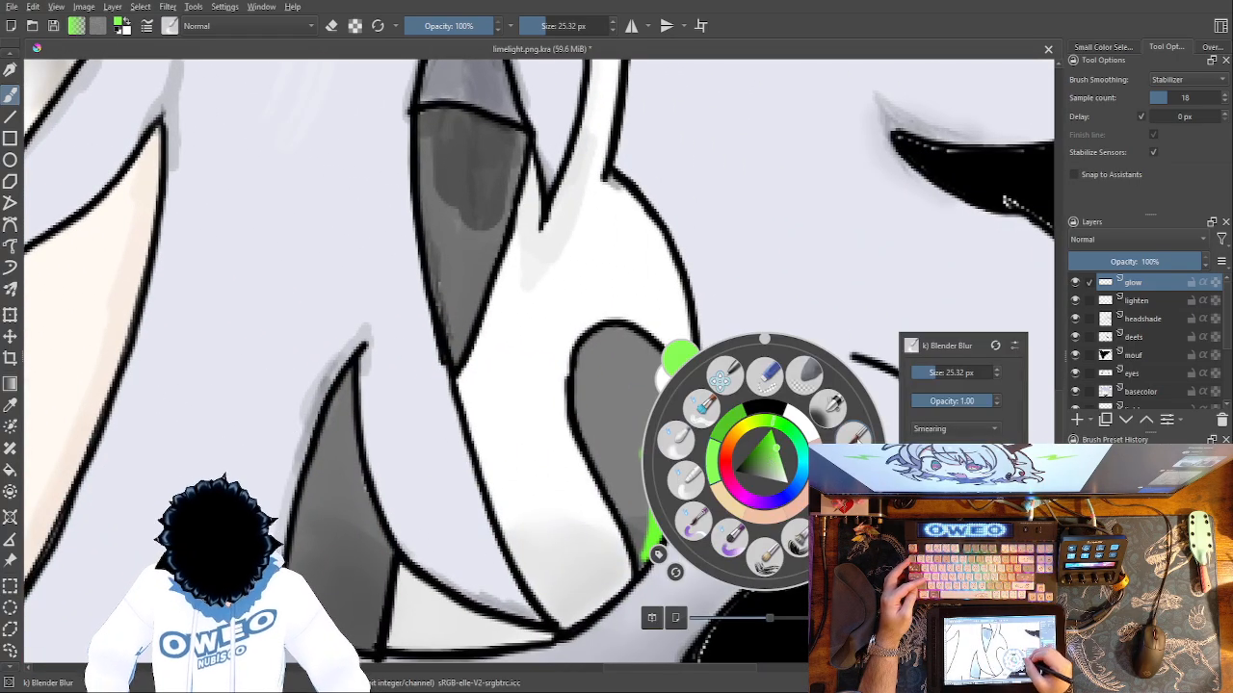
{"action": "left_click", "coordinate": [688, 424]}
{"action": "left_click_drag", "start_coordinate": [645, 448], "coordinate": [692, 390]}
{"action": "mouse_move", "coordinate": [640, 448]}
{"action": "left_mouse_down"}
{"action": "mouse_move", "coordinate": [638, 567]}
{"action": "mouse_move", "coordinate": [676, 523]}
{"action": "mouse_move", "coordinate": [706, 380]}
{"action": "left_mouse_up"}
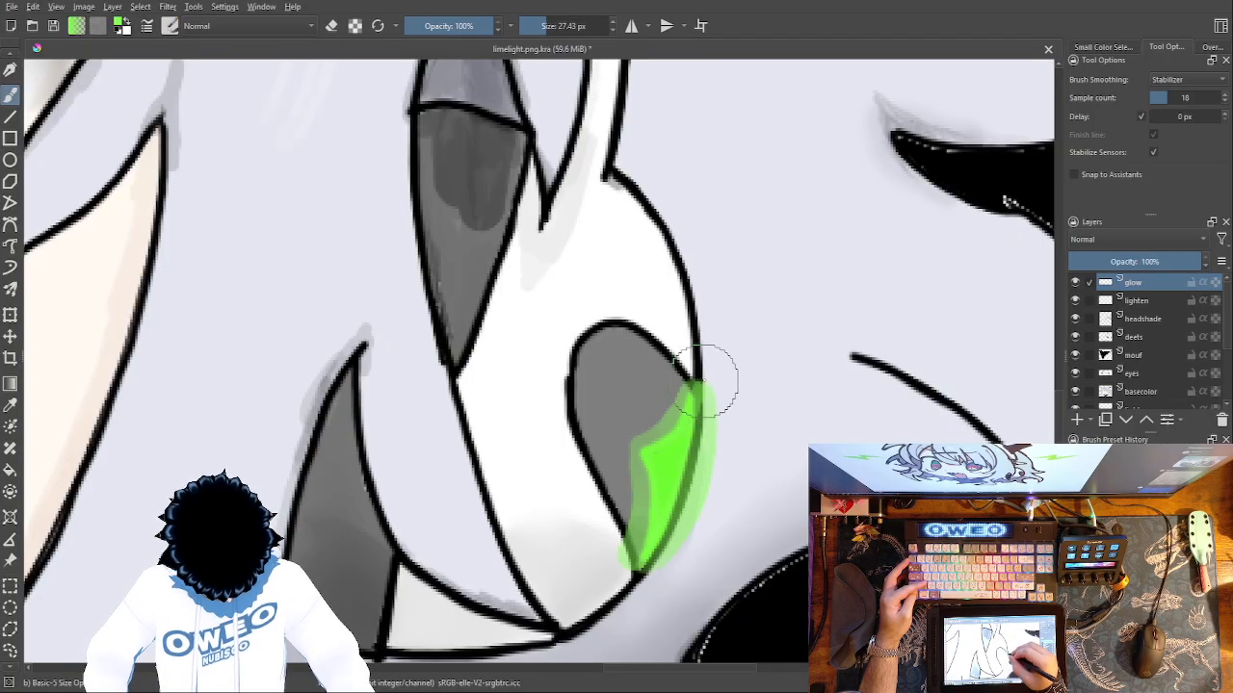
Soften the glow around the ear cup's green patch with the Blender Blur brush.
{"action": "right_click", "coordinate": [711, 443]}
{"action": "left_click", "coordinate": [638, 432]}
{"action": "mouse_move", "coordinate": [659, 416]}
{"action": "left_mouse_down"}
{"action": "mouse_move", "coordinate": [705, 388]}
{"action": "mouse_move", "coordinate": [716, 438]}
{"action": "mouse_move", "coordinate": [690, 514]}
{"action": "mouse_move", "coordinate": [650, 557]}
{"action": "mouse_move", "coordinate": [615, 553]}
{"action": "mouse_move", "coordinate": [635, 545]}
{"action": "mouse_move", "coordinate": [658, 410]}
{"action": "left_mouse_up"}
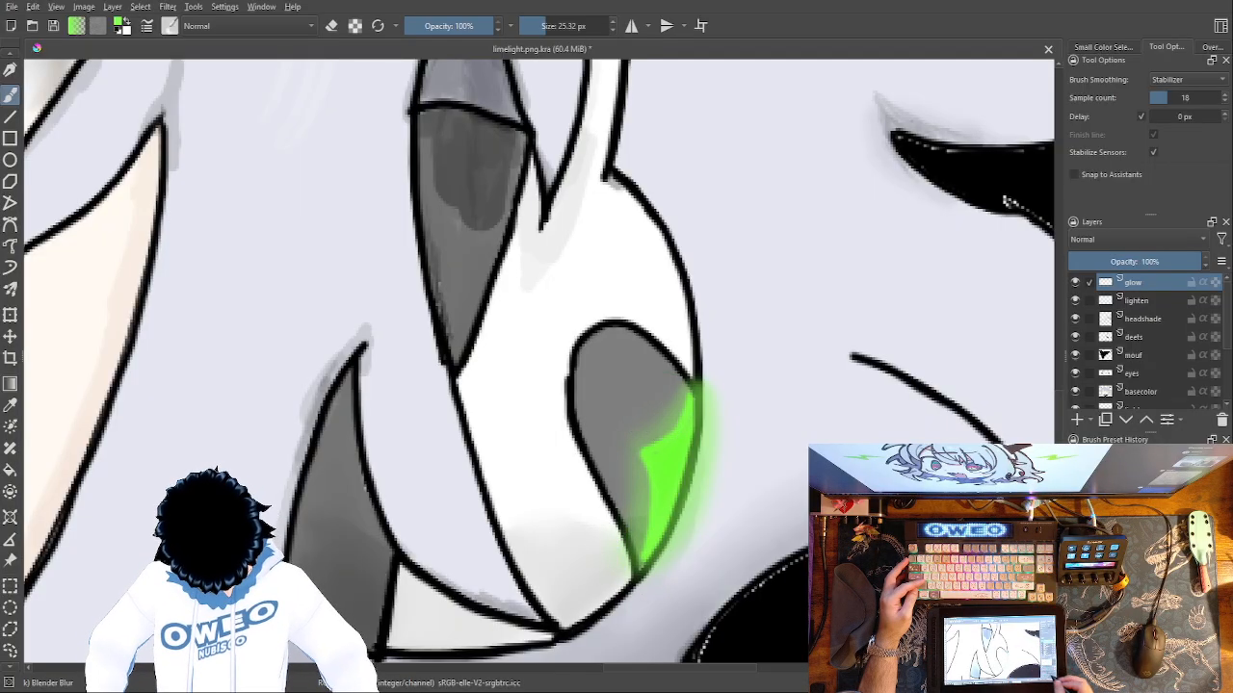
Move the lart layer to the top of the layer stack, above the glow layer.
{"action": "key", "text": "ctrl+minus"}
{"action": "key", "text": "ctrl+minus"}
{"action": "key", "text": "ctrl+minus"}
{"action": "key", "text": "ctrl+minus"}
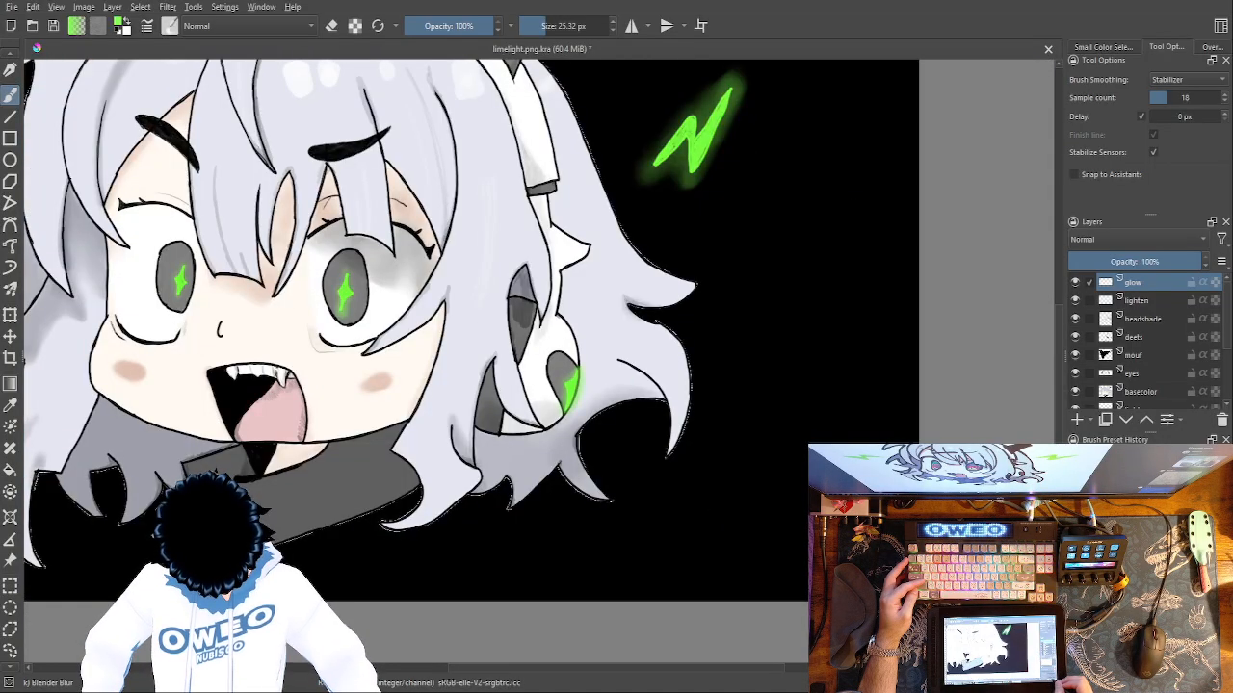
{"action": "left_click_drag", "start_coordinate": [541, 427], "coordinate": [714, 506]}
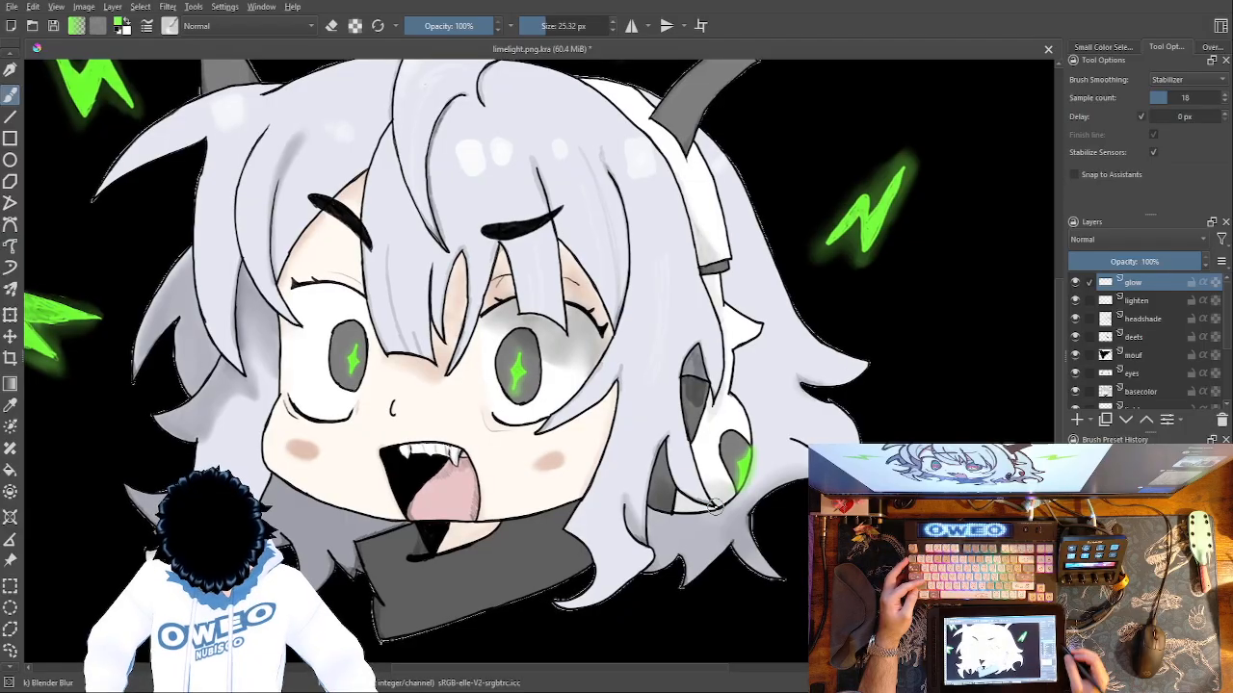
{"action": "left_click", "coordinate": [1223, 337]}
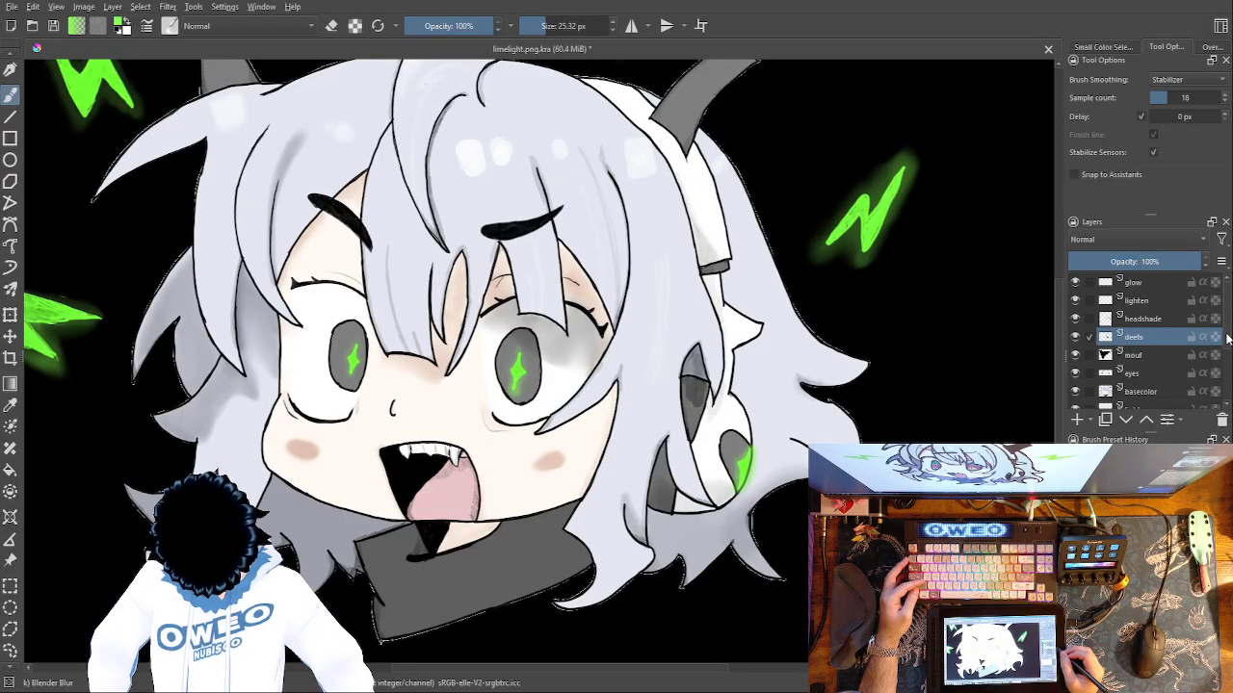
{"action": "scroll", "coordinate": [1155, 347], "scroll_direction": "down", "scroll_amount": 3}
{"action": "left_click", "coordinate": [1149, 347]}
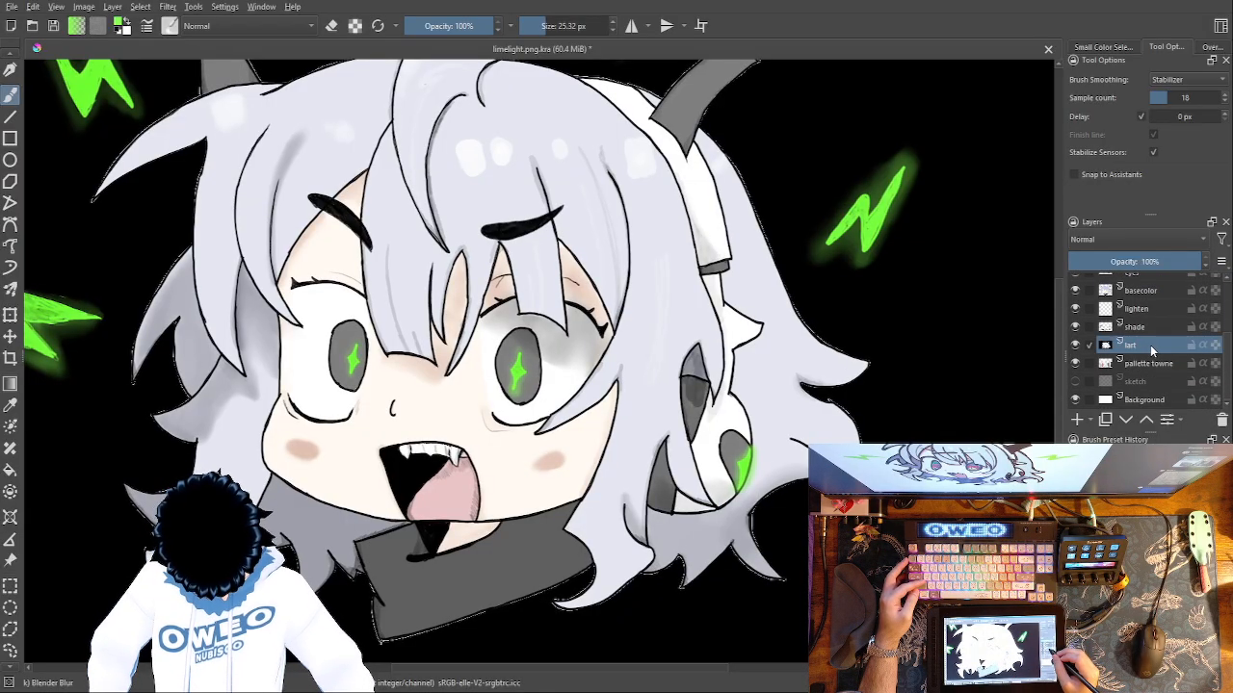
{"action": "left_click_drag", "start_coordinate": [1158, 351], "coordinate": [1204, 280]}
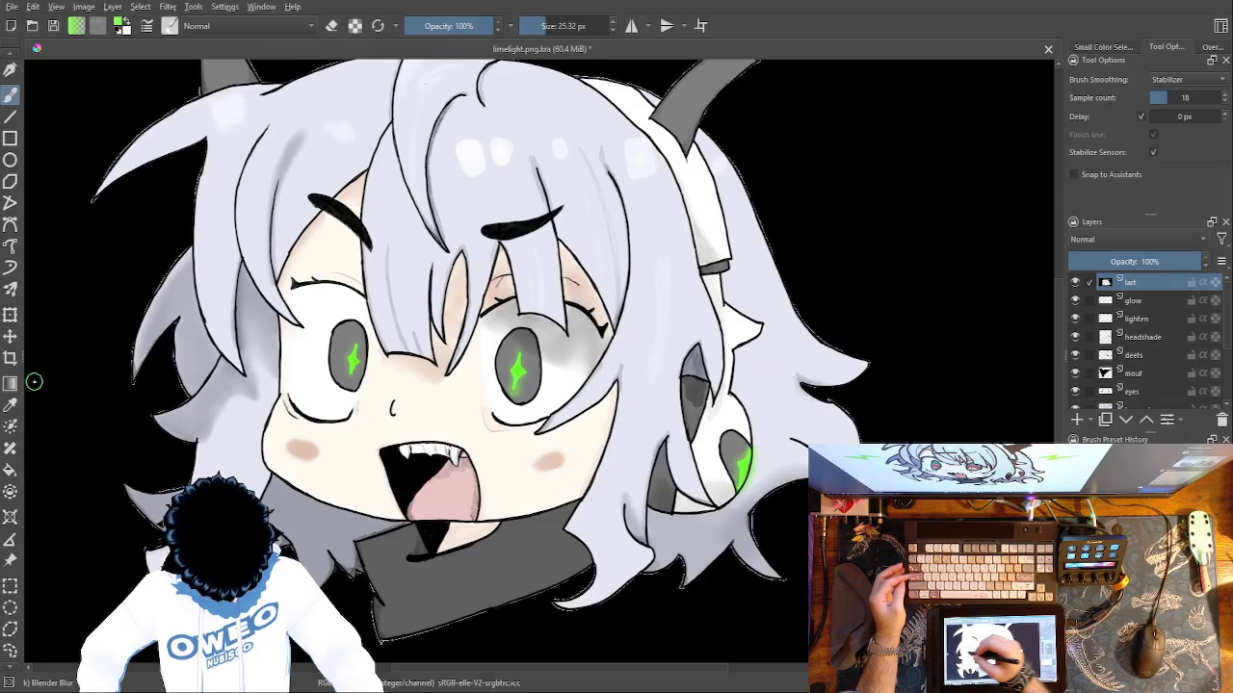
Clear the black background from the lart layer using the Fill tool with the Eraser Small preset.
{"action": "left_click", "coordinate": [9, 468]}
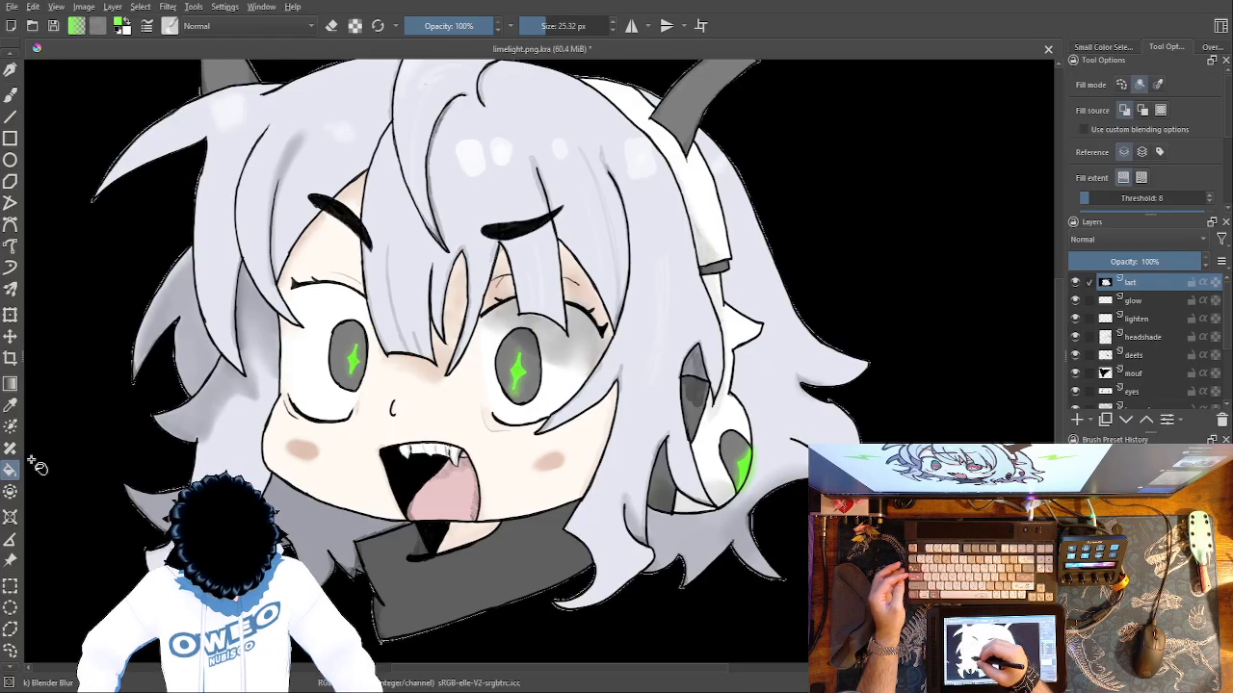
{"action": "left_click", "coordinate": [306, 428]}
{"action": "key", "text": "ctrl+z"}
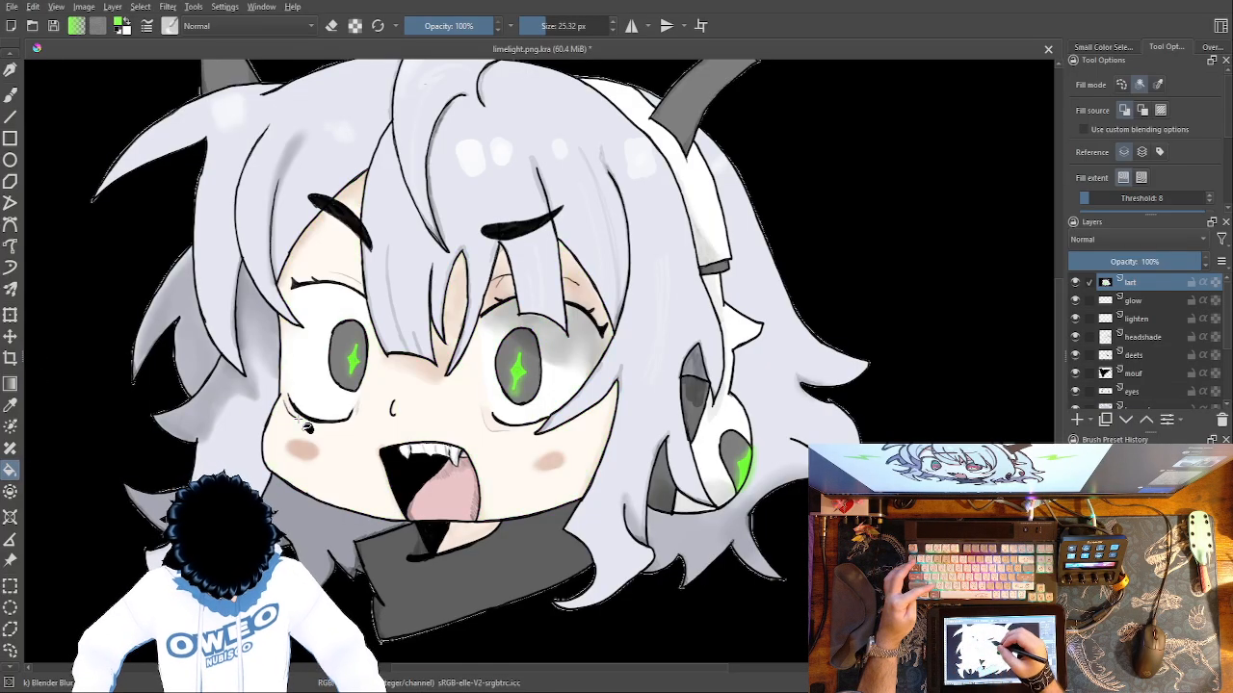
{"action": "left_click", "coordinate": [944, 578]}
{"action": "key", "text": "ctrl+z"}
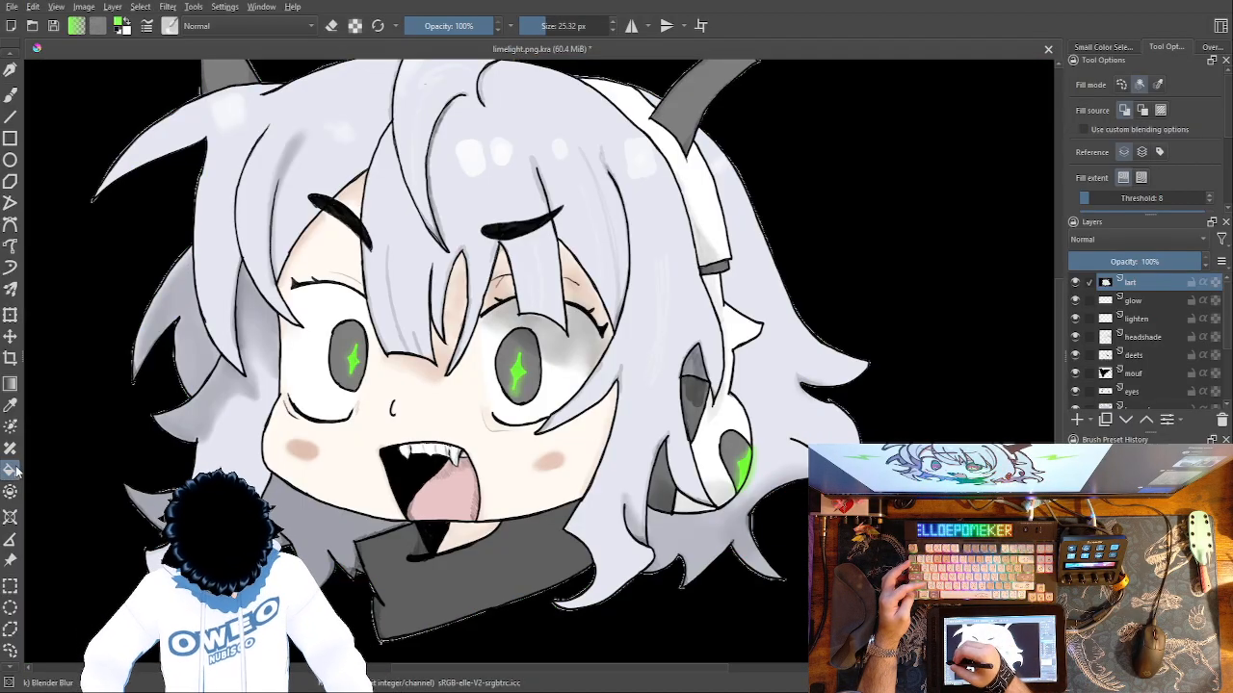
{"action": "right_click", "coordinate": [154, 387]}
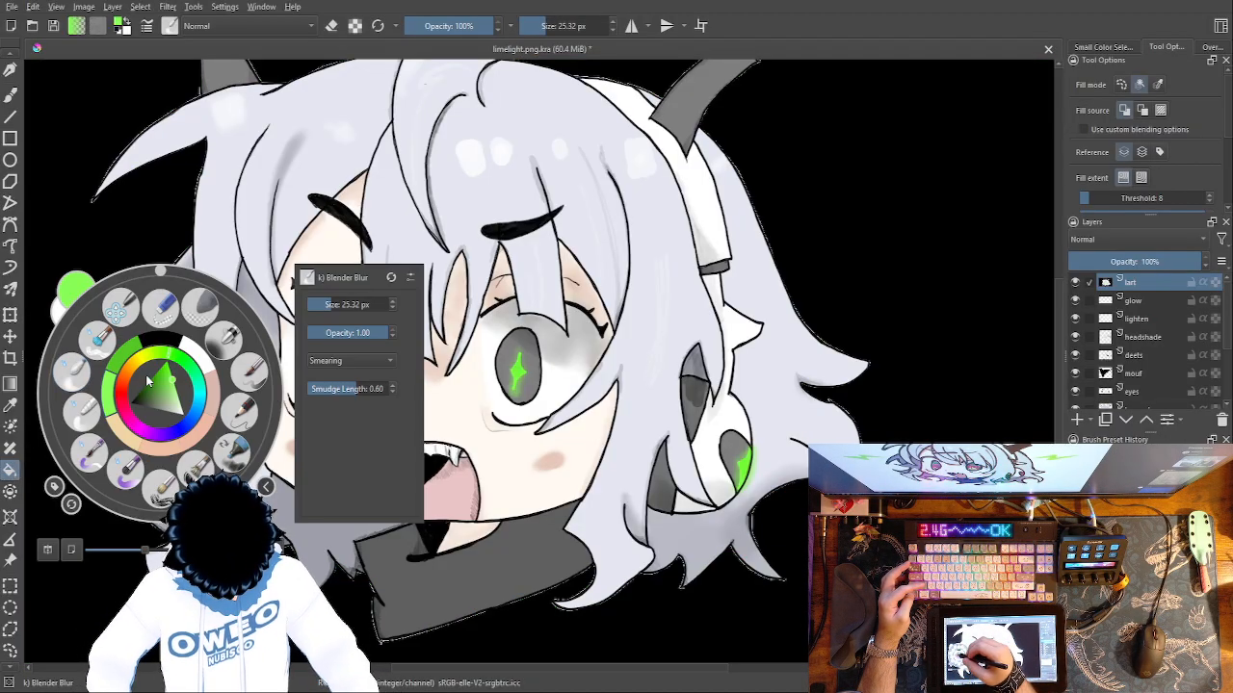
{"action": "left_click", "coordinate": [159, 308]}
{"action": "left_click", "coordinate": [930, 265]}
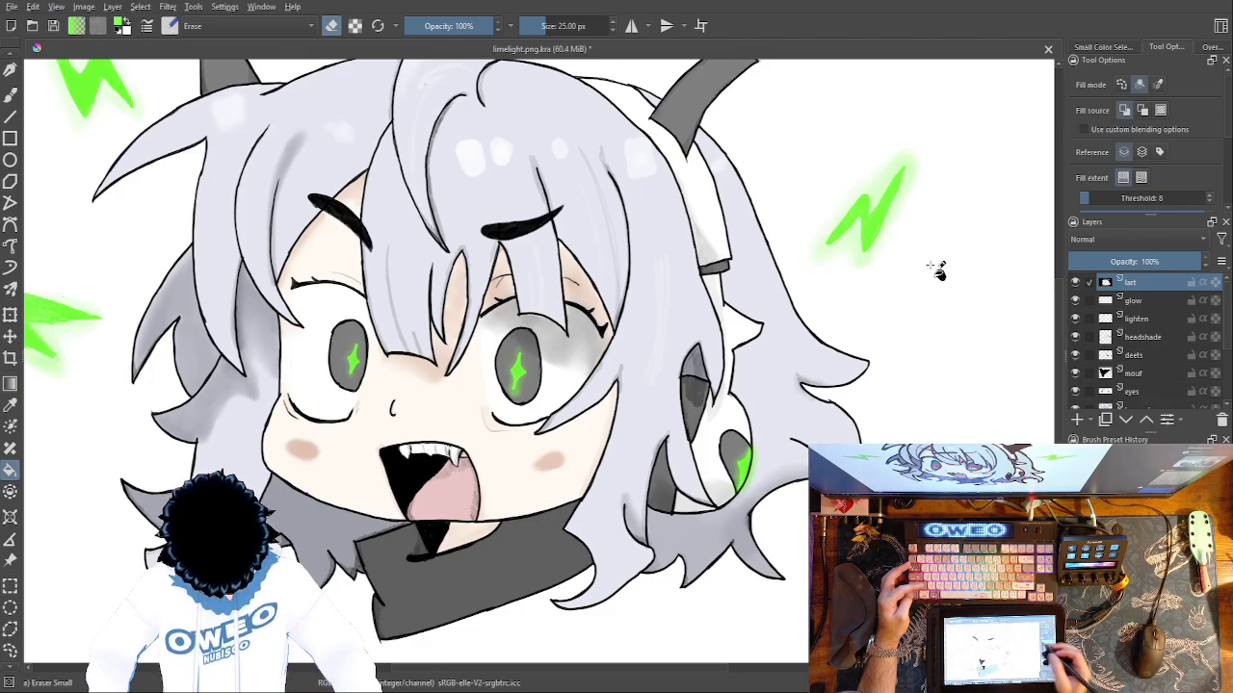
Duplicate the lart layer.
{"action": "key", "text": "ctrl+minus"}
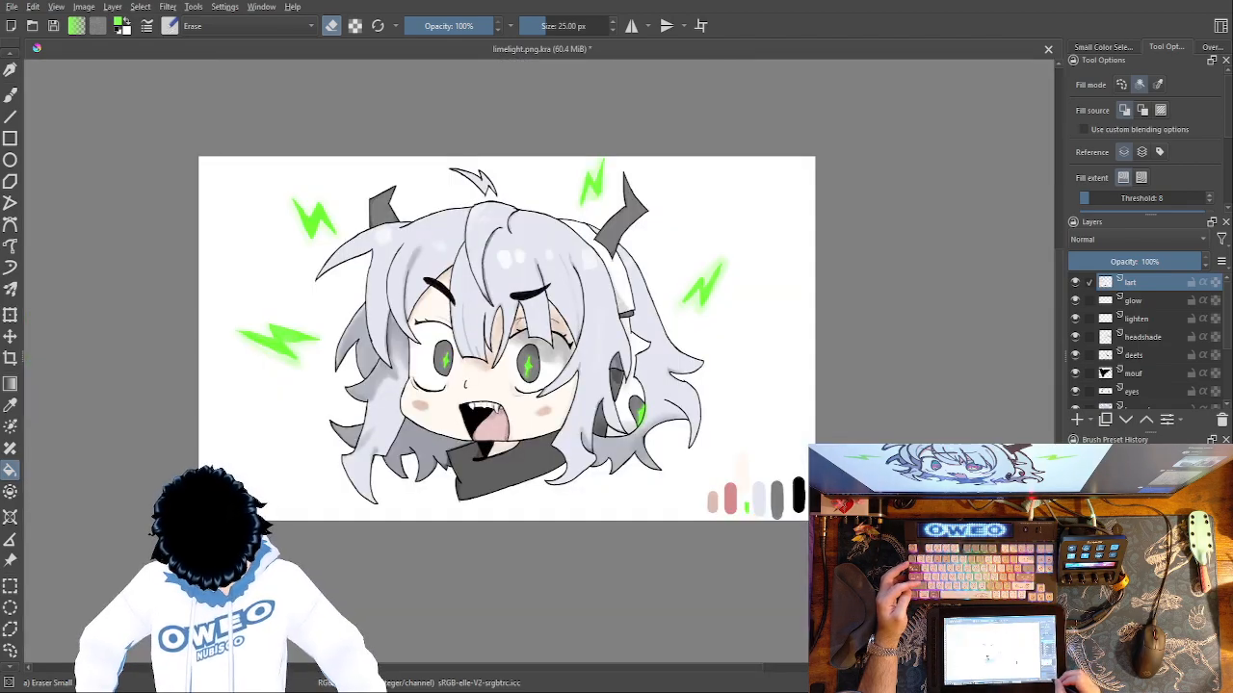
{"action": "key", "text": "ctrl+plus"}
{"action": "left_click_drag", "start_coordinate": [534, 409], "coordinate": [608, 499]}
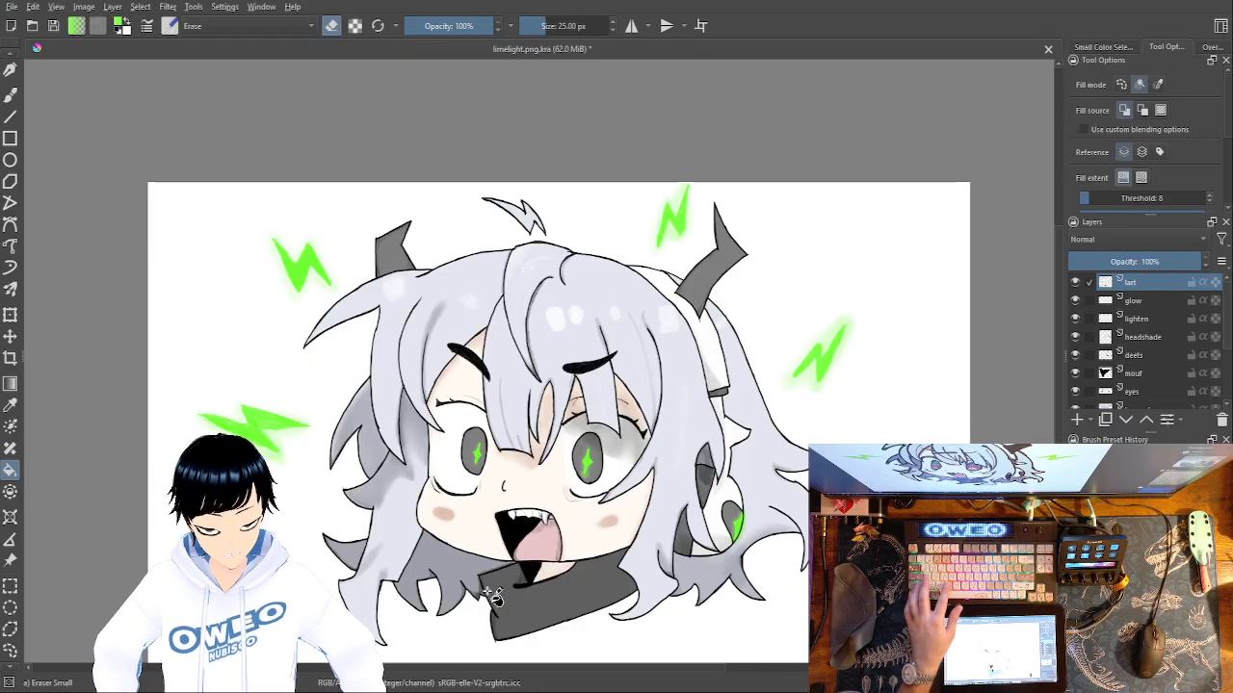
{"action": "key", "text": "ctrl+j"}
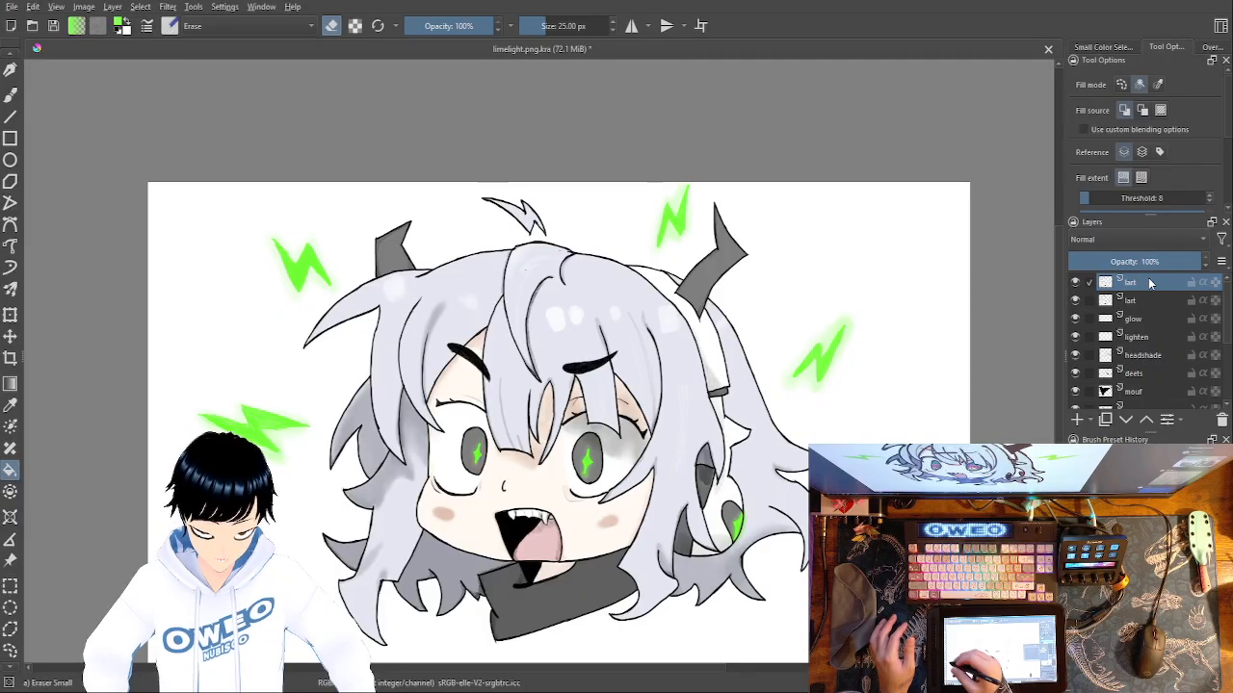
Fill the duplicate lart layer's background with black using the Basic-5 Size Opacity preset, and move the layer below the shade layer.
{"action": "right_click", "coordinate": [160, 480]}
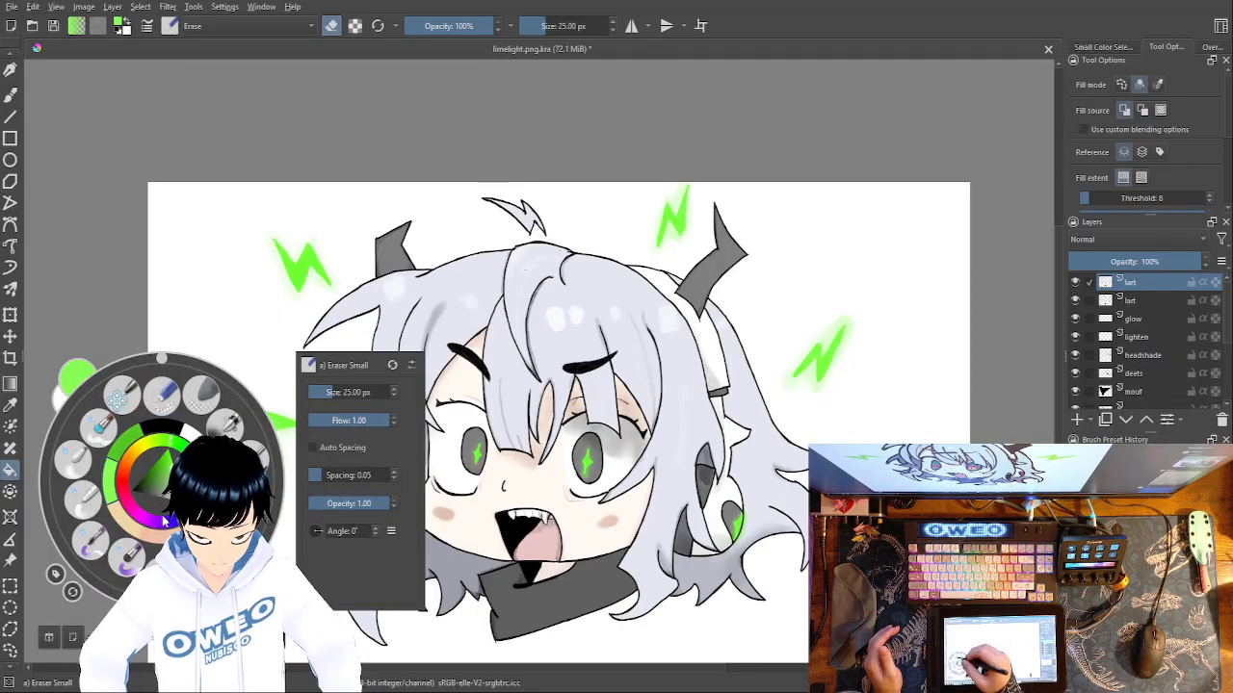
{"action": "left_click", "coordinate": [200, 447]}
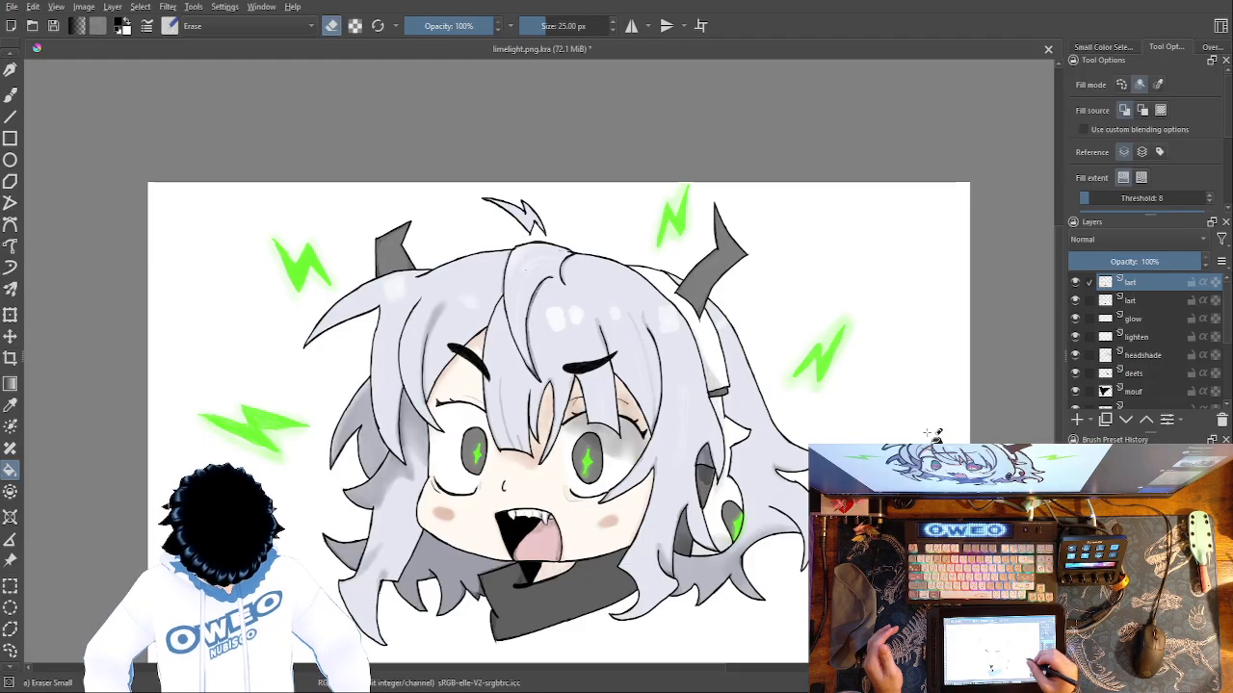
{"action": "right_click", "coordinate": [778, 449]}
{"action": "right_click", "coordinate": [791, 398]}
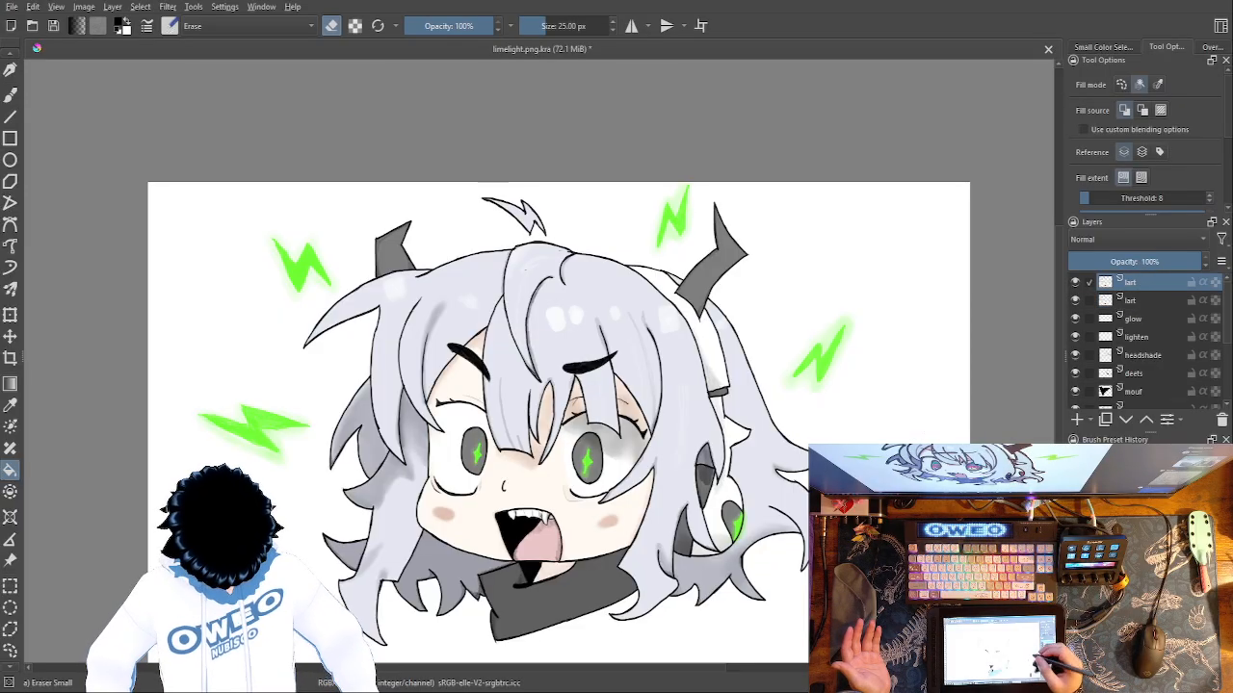
{"action": "right_click", "coordinate": [779, 443]}
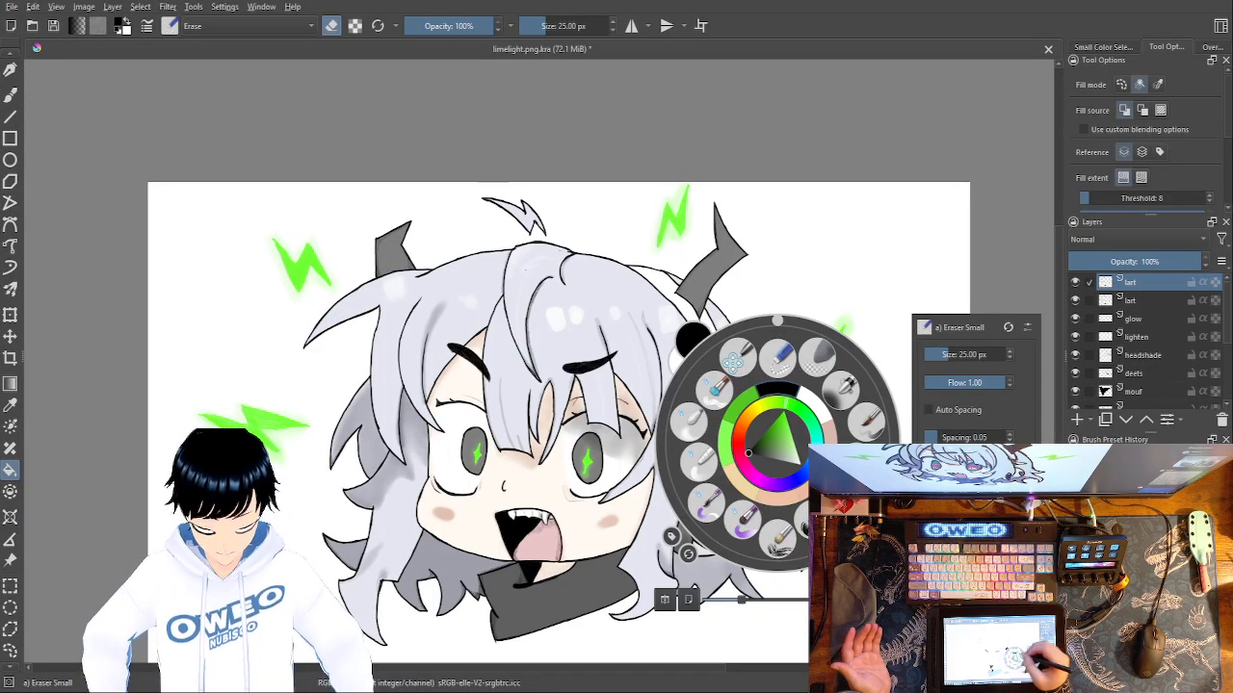
{"action": "left_click", "coordinate": [878, 426]}
{"action": "left_click", "coordinate": [932, 431]}
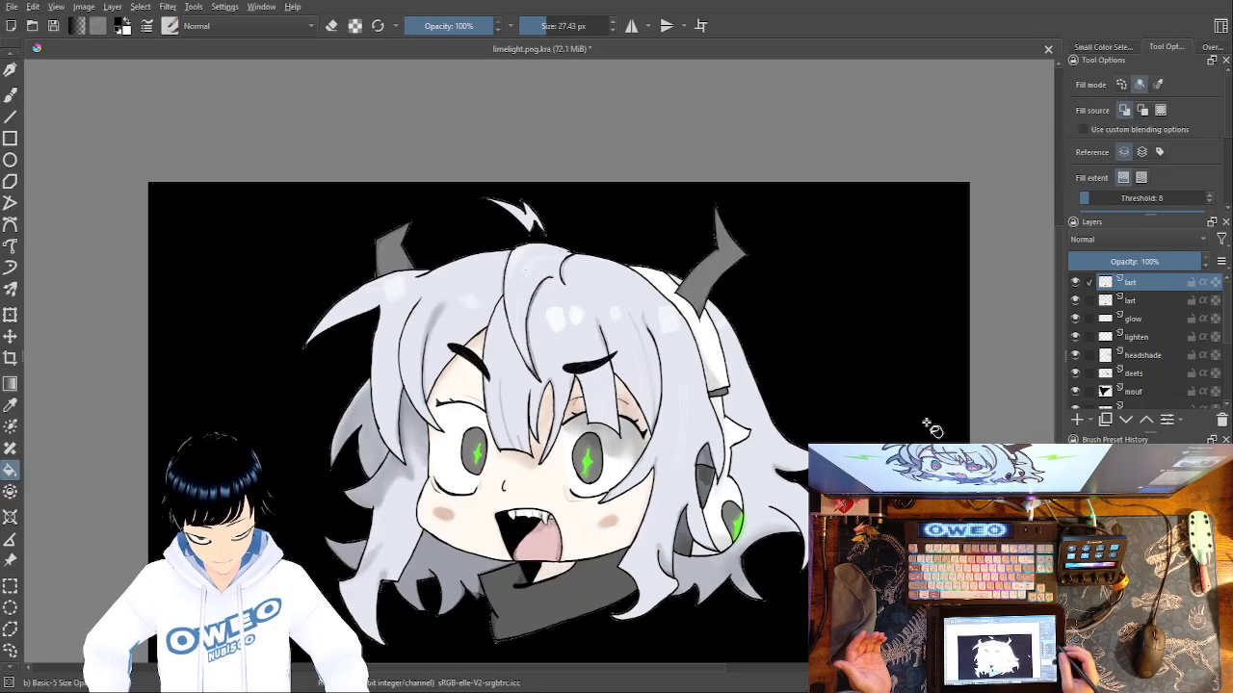
{"action": "mouse_move", "coordinate": [1143, 283]}
{"action": "left_mouse_down"}
{"action": "mouse_move", "coordinate": [1184, 409]}
{"action": "mouse_move", "coordinate": [1211, 428]}
{"action": "mouse_move", "coordinate": [1219, 364]}
{"action": "left_mouse_up"}
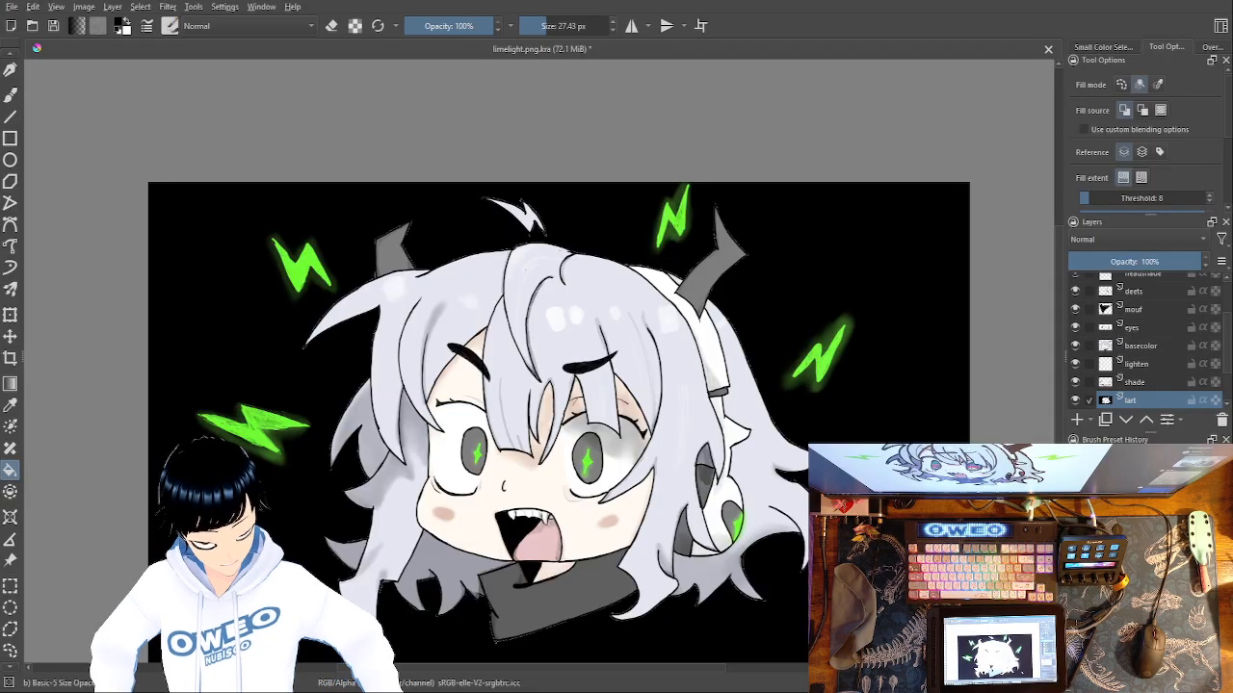
Compare the drawing on black and white backgrounds by repeatedly toggling the visibility of the lart layer beneath shade.
{"action": "left_click", "coordinate": [1076, 400]}
{"action": "left_click", "coordinate": [1076, 400]}
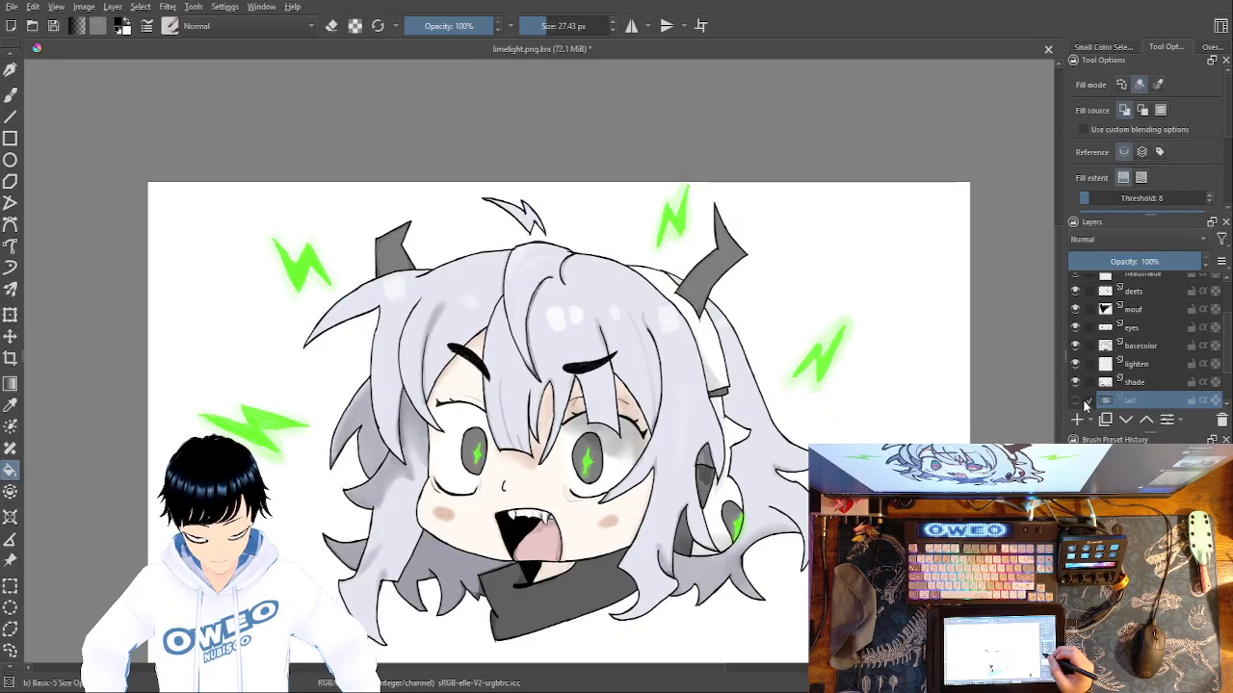
{"action": "left_click", "coordinate": [1076, 401]}
{"action": "left_click", "coordinate": [1076, 400]}
{"action": "left_click", "coordinate": [1075, 400]}
{"action": "left_click", "coordinate": [1076, 401]}
{"action": "left_click", "coordinate": [1076, 401]}
{"action": "left_click", "coordinate": [1076, 400]}
{"action": "left_click", "coordinate": [1076, 401]}
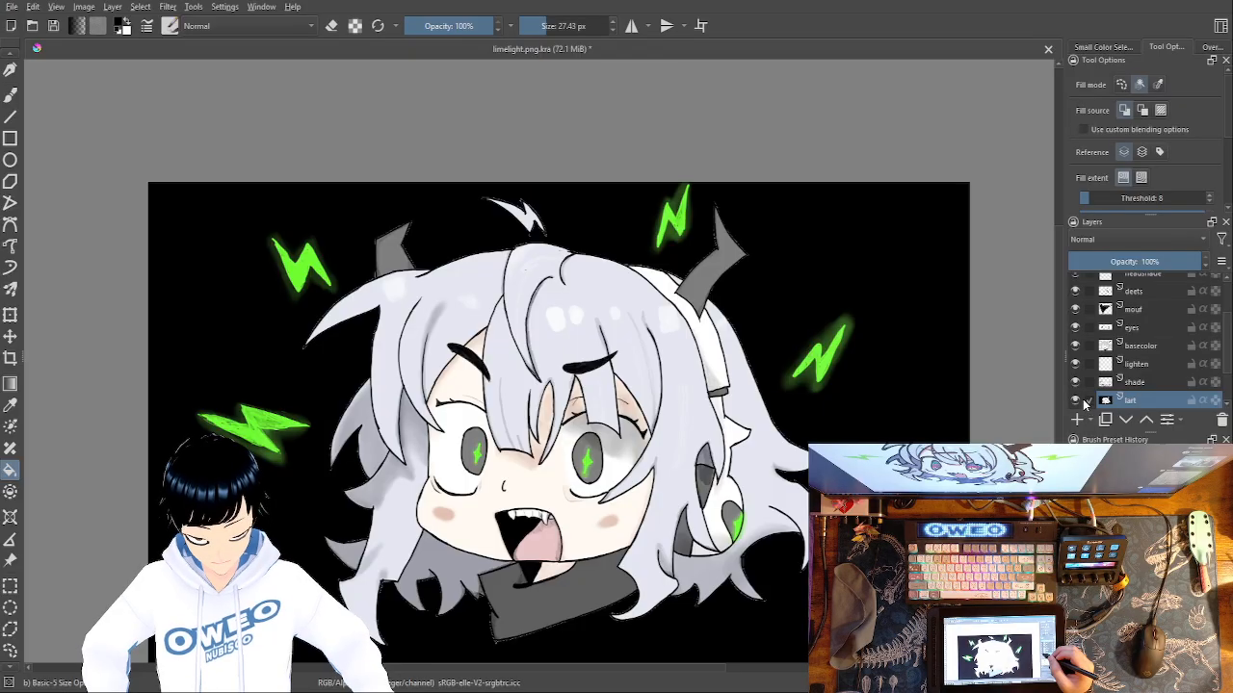
{"action": "left_click", "coordinate": [1076, 401]}
{"action": "left_click", "coordinate": [1075, 401]}
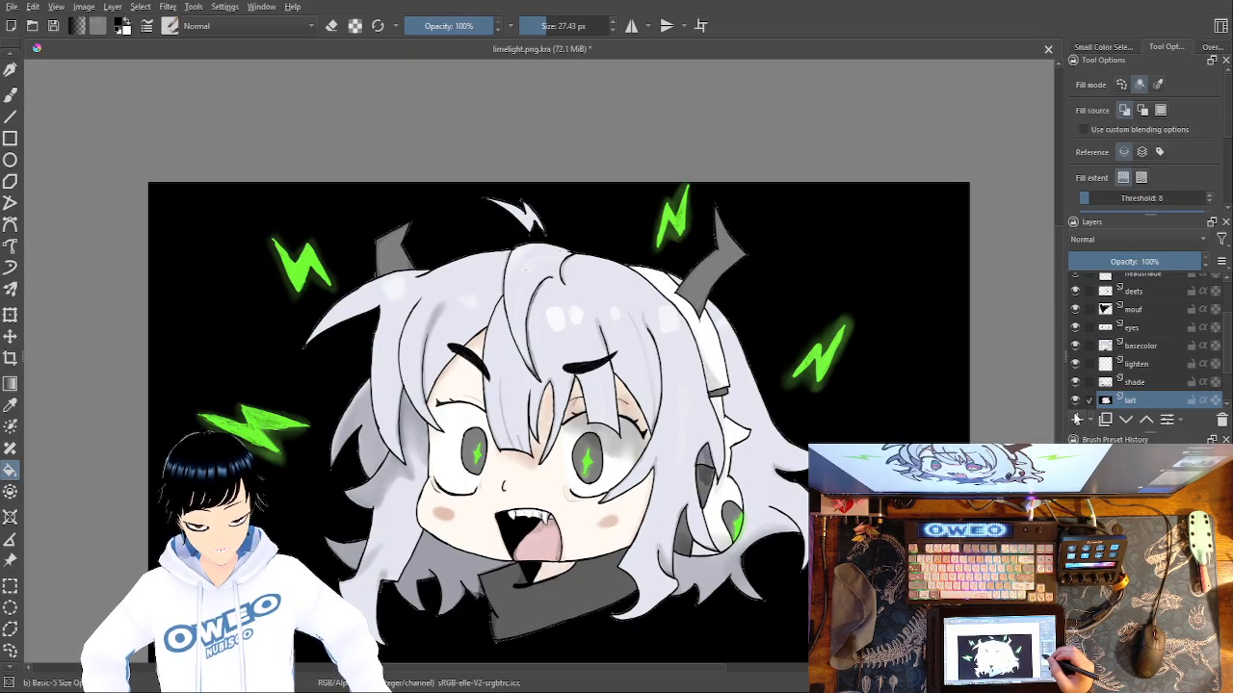
{"action": "left_click", "coordinate": [1076, 401]}
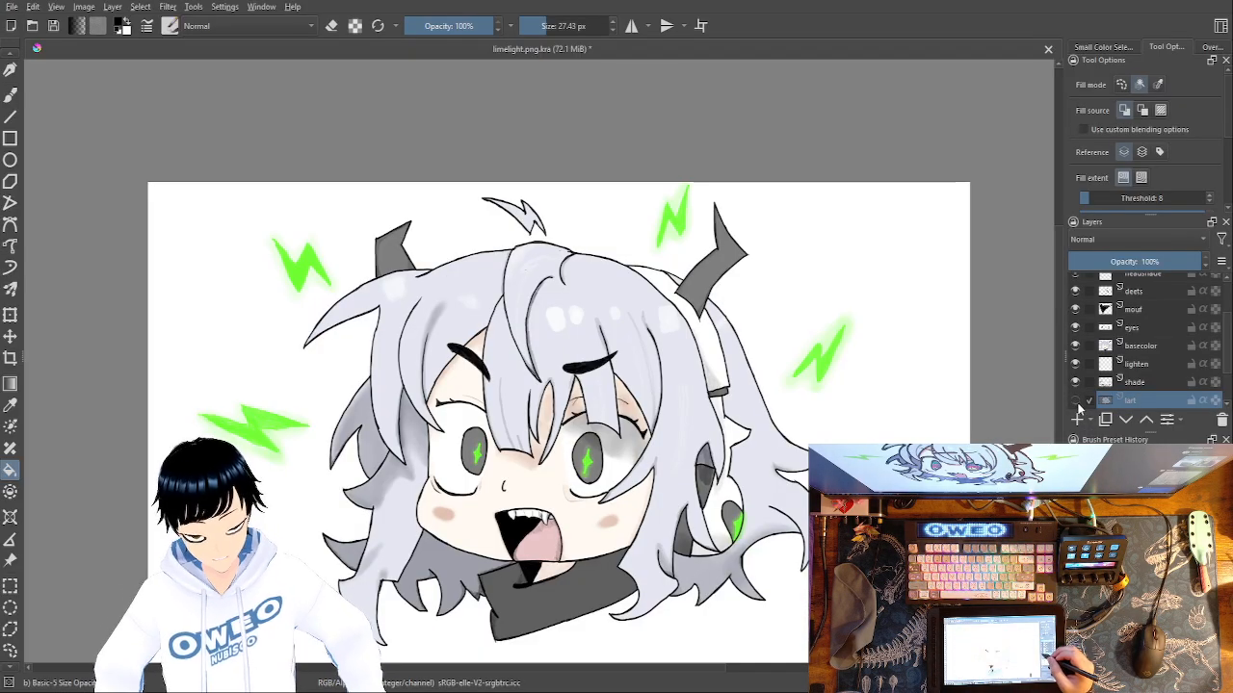
{"action": "left_click", "coordinate": [1075, 401]}
{"action": "left_click", "coordinate": [1076, 400]}
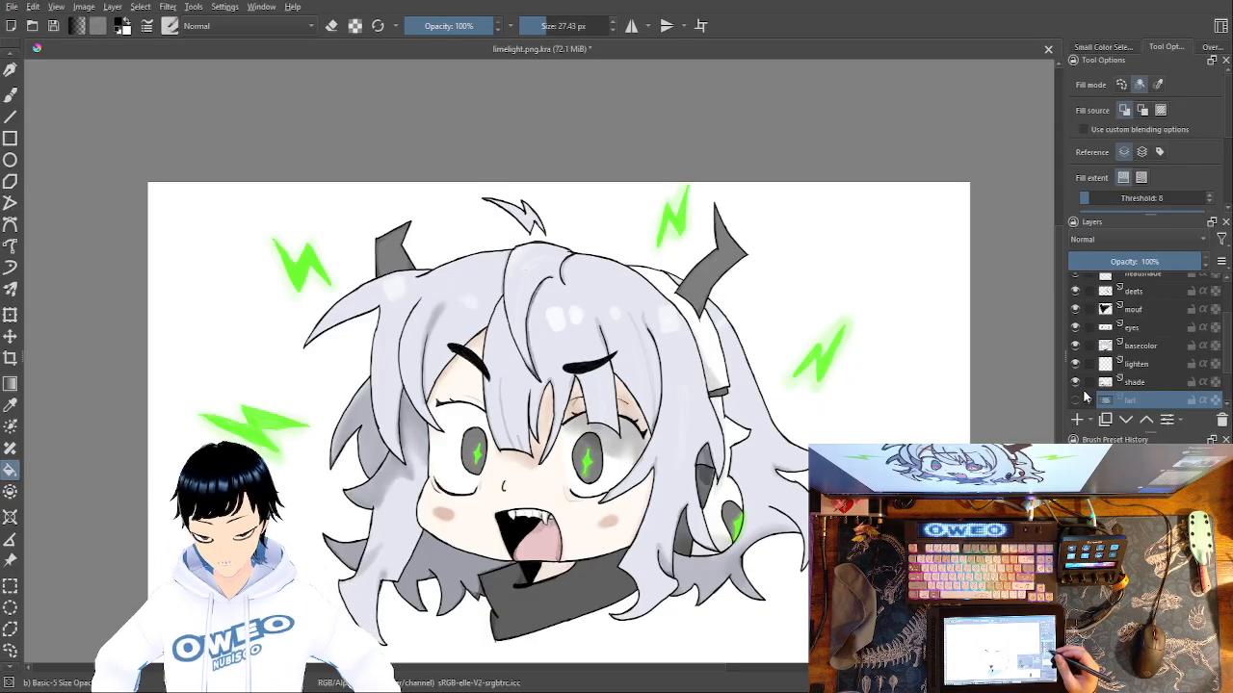
{"action": "left_click", "coordinate": [1076, 401]}
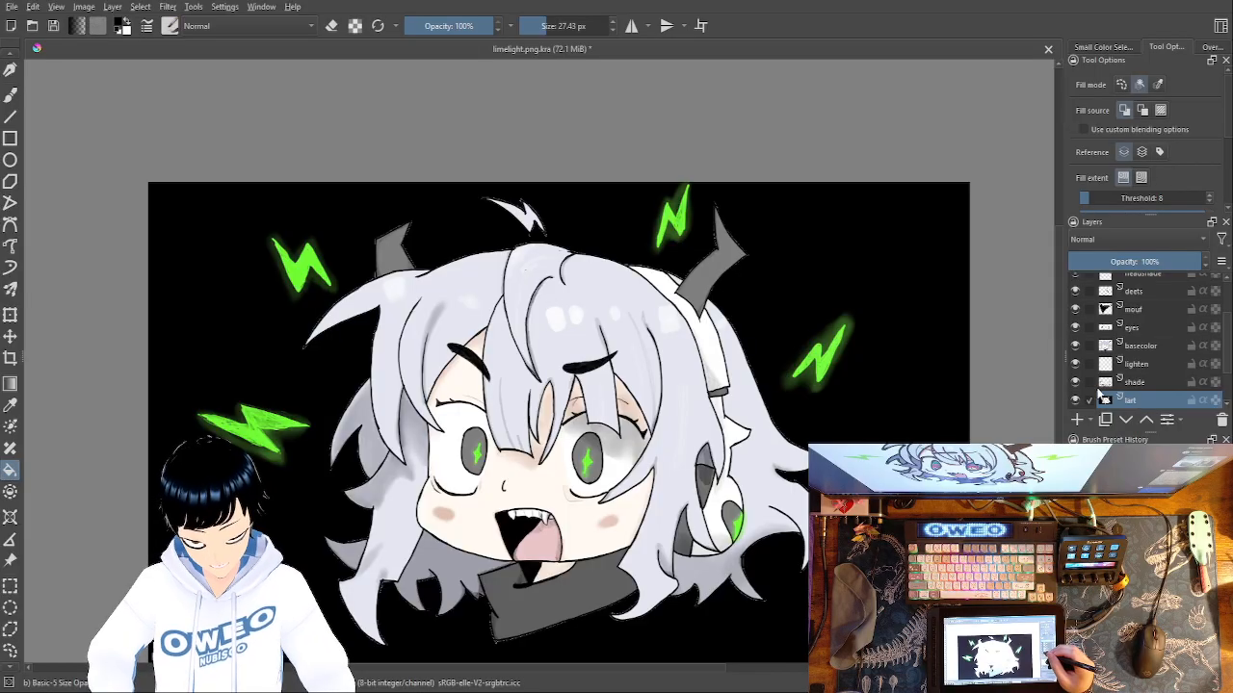
Hide the lart layer beneath shade and the pallette towne layer.
{"action": "left_click", "coordinate": [1075, 400]}
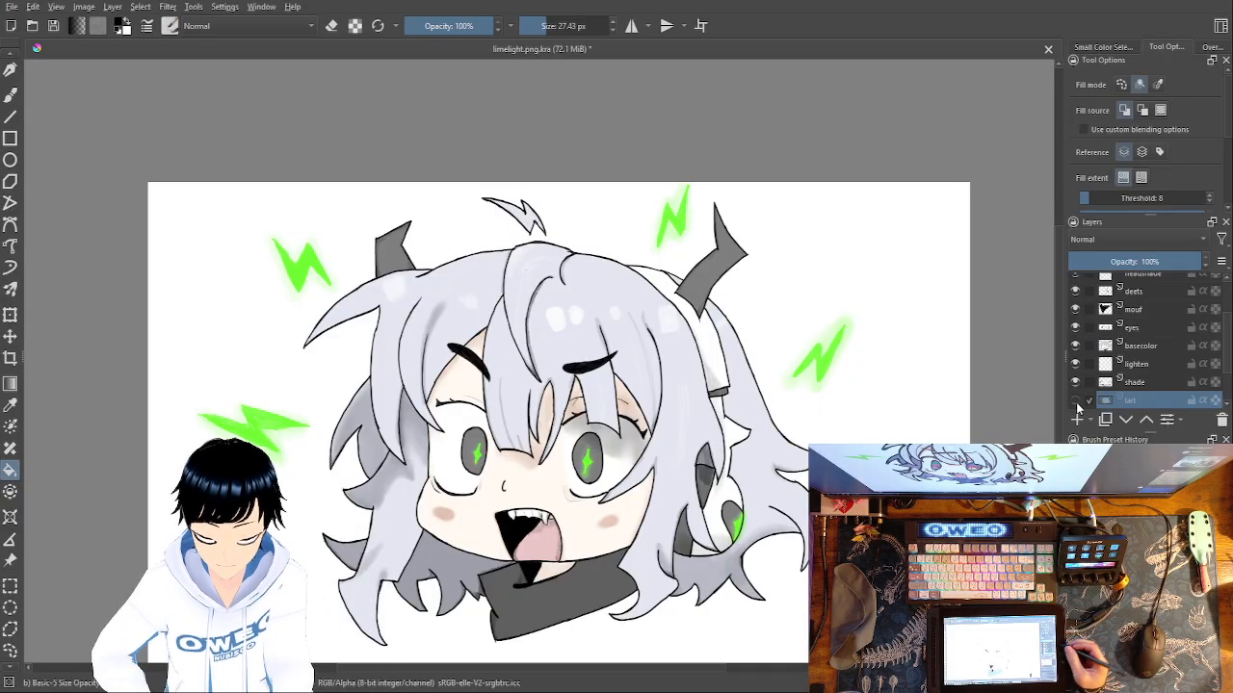
{"action": "left_click_drag", "start_coordinate": [1226, 351], "coordinate": [1225, 388]}
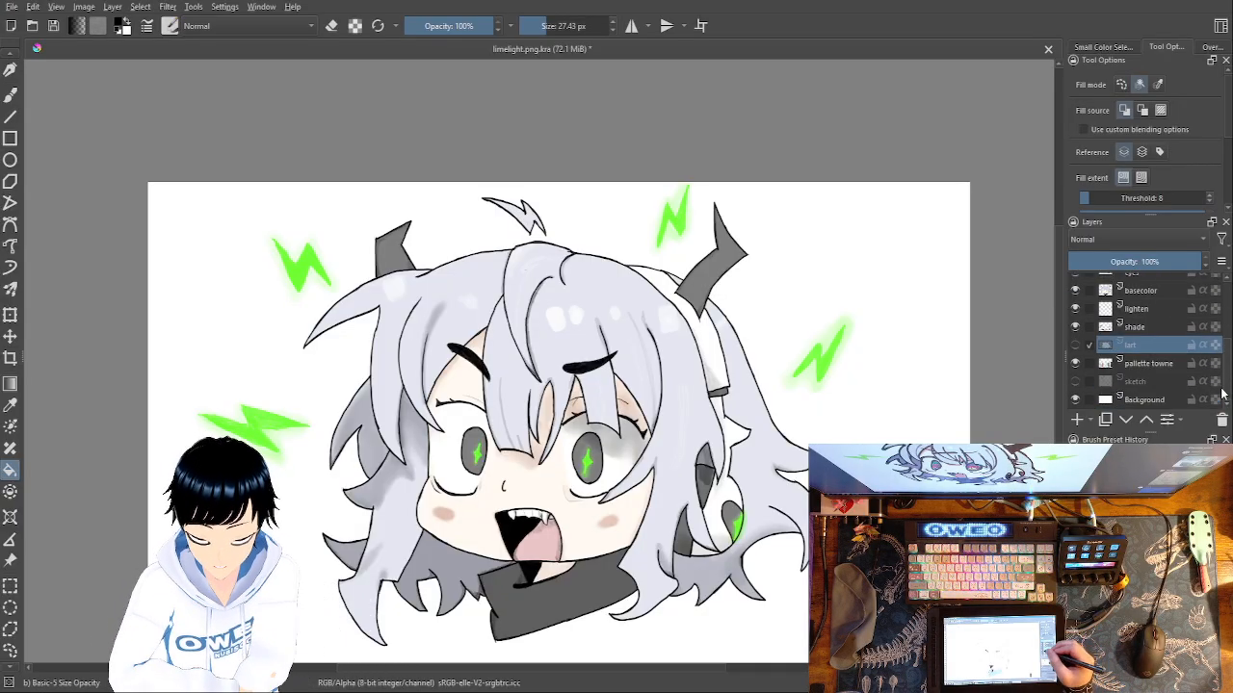
{"action": "left_click", "coordinate": [1075, 364]}
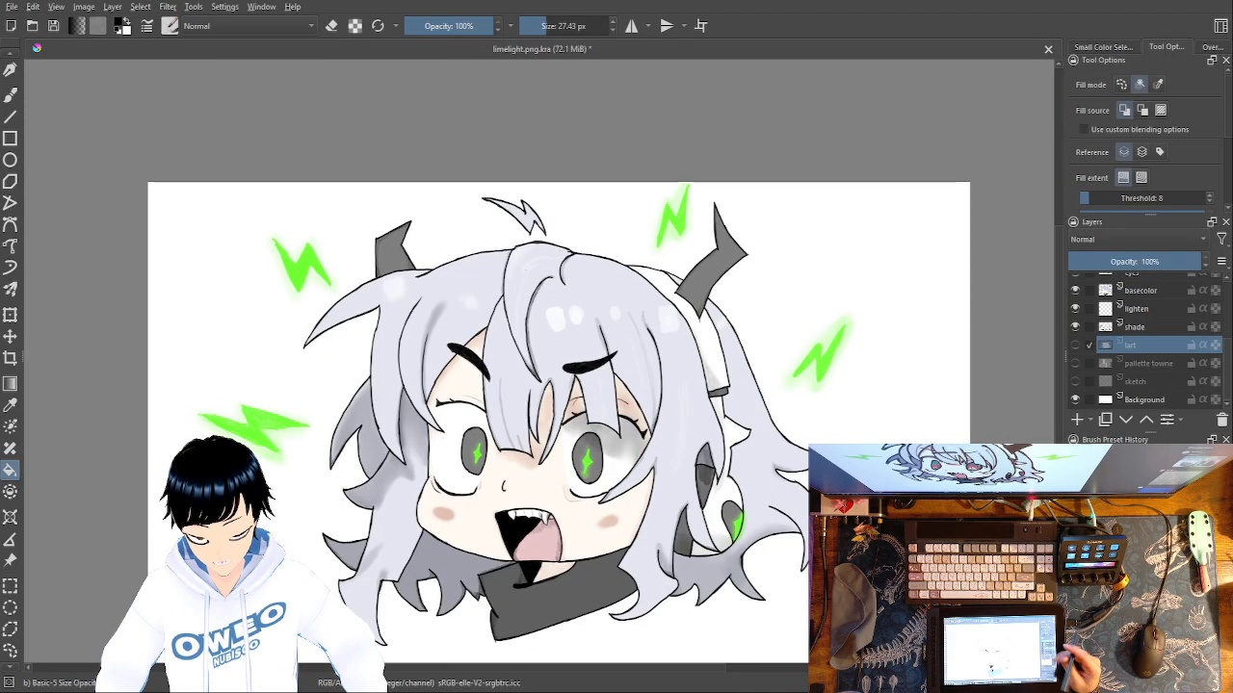
Check the drawing without its color palette, with the black-filled lart layer shown and hidden in turn.
{"action": "left_click", "coordinate": [1078, 345]}
{"action": "left_click", "coordinate": [1077, 345]}
{"action": "left_click", "coordinate": [1078, 345]}
{"action": "left_click", "coordinate": [1079, 344]}
{"action": "left_click", "coordinate": [1079, 345]}
{"action": "left_click", "coordinate": [1080, 345]}
{"action": "left_click", "coordinate": [1080, 346]}
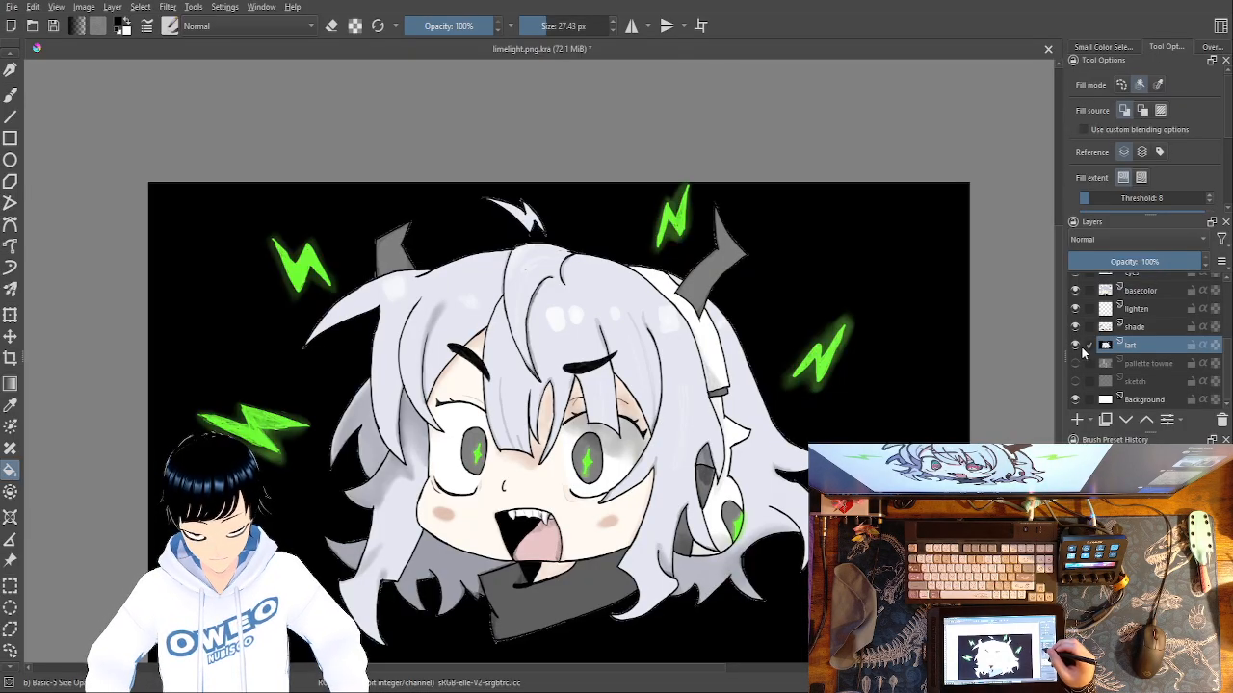
{"action": "left_click", "coordinate": [1078, 345]}
{"action": "left_click", "coordinate": [1077, 344]}
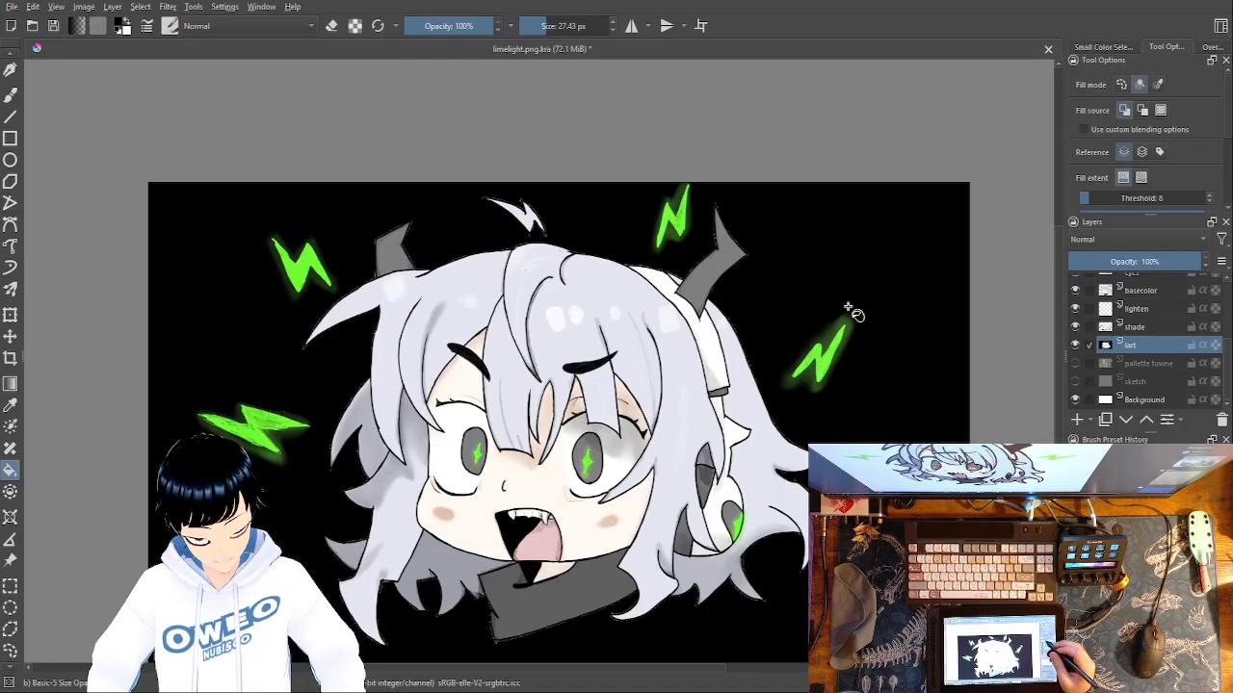
Hide the black-filled lart layer and save the white-background image as limelight.png.
{"action": "left_click", "coordinate": [1075, 347]}
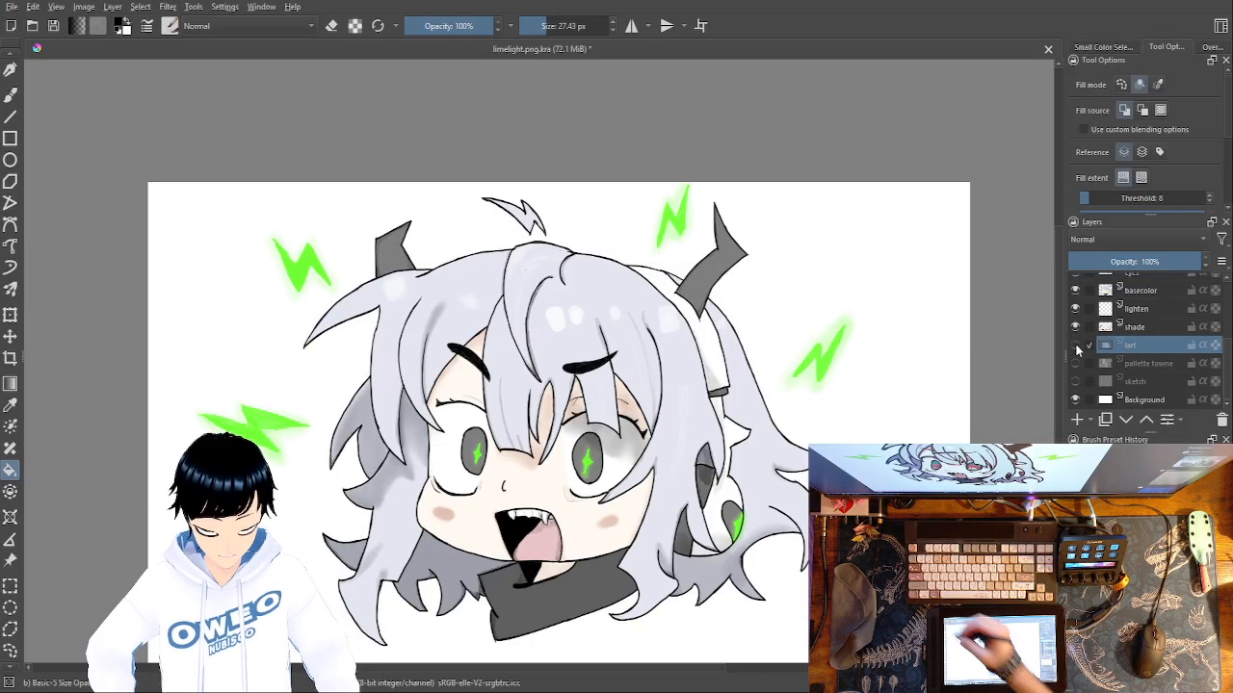
{"action": "left_click", "coordinate": [11, 8]}
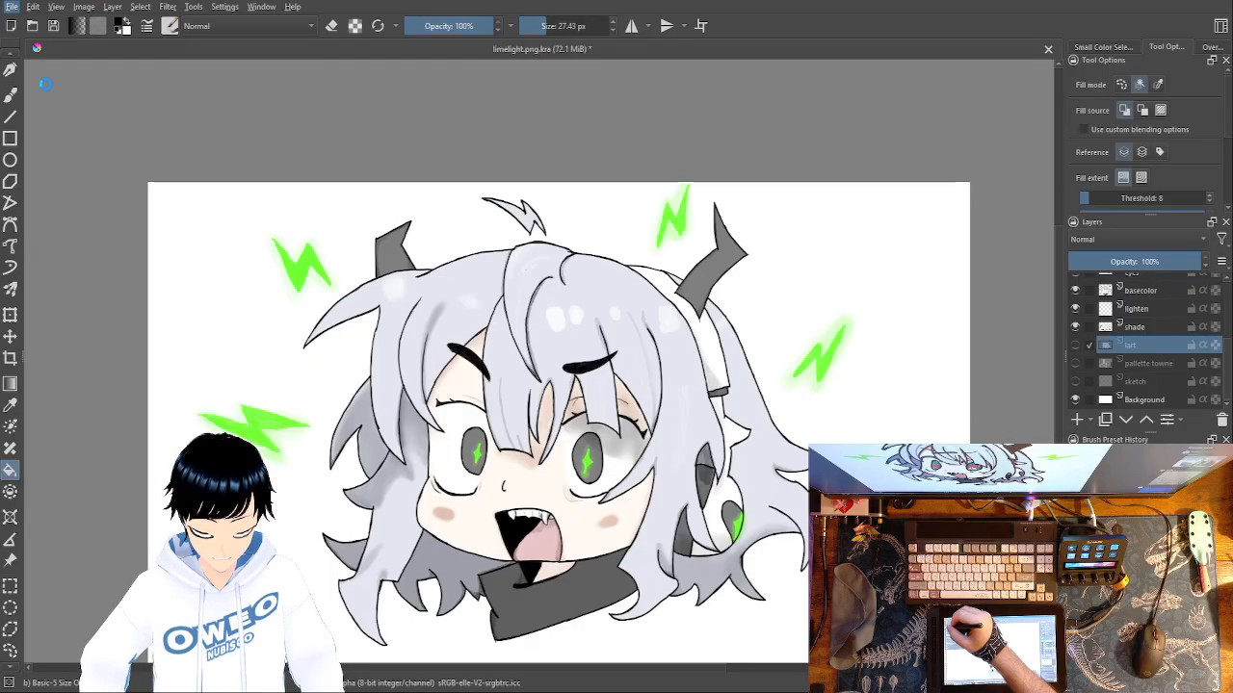
{"action": "left_click", "coordinate": [49, 83]}
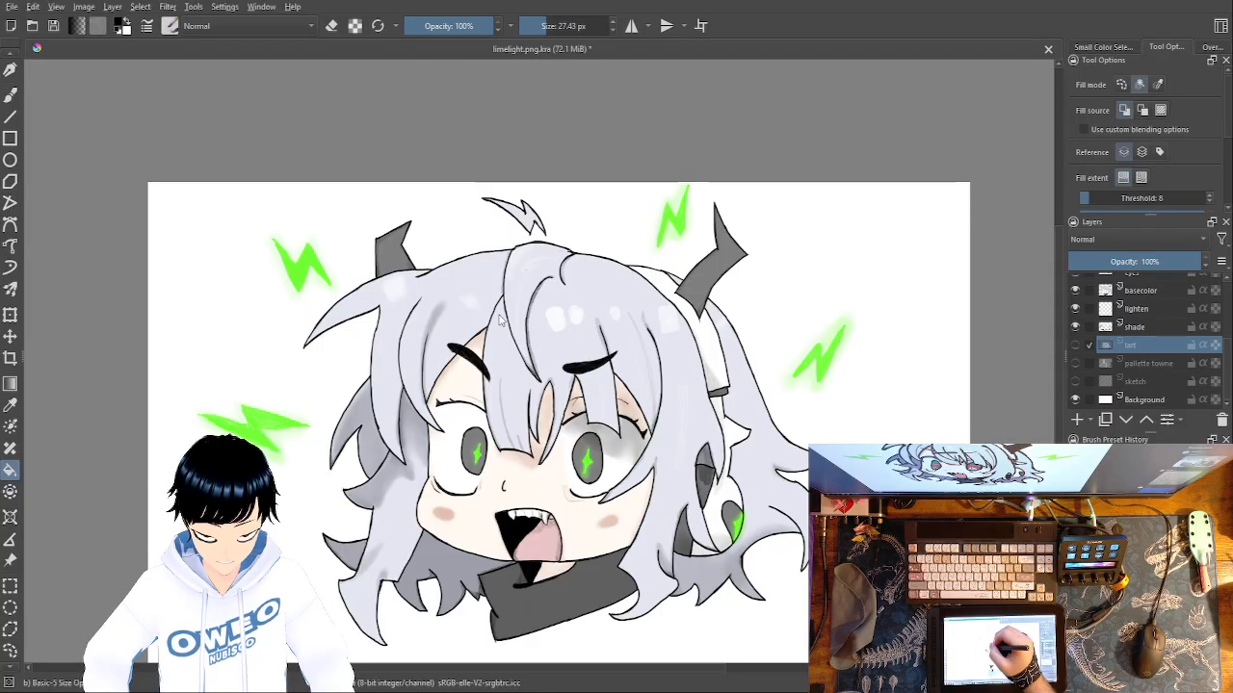
{"action": "key", "text": "ctrl+s"}
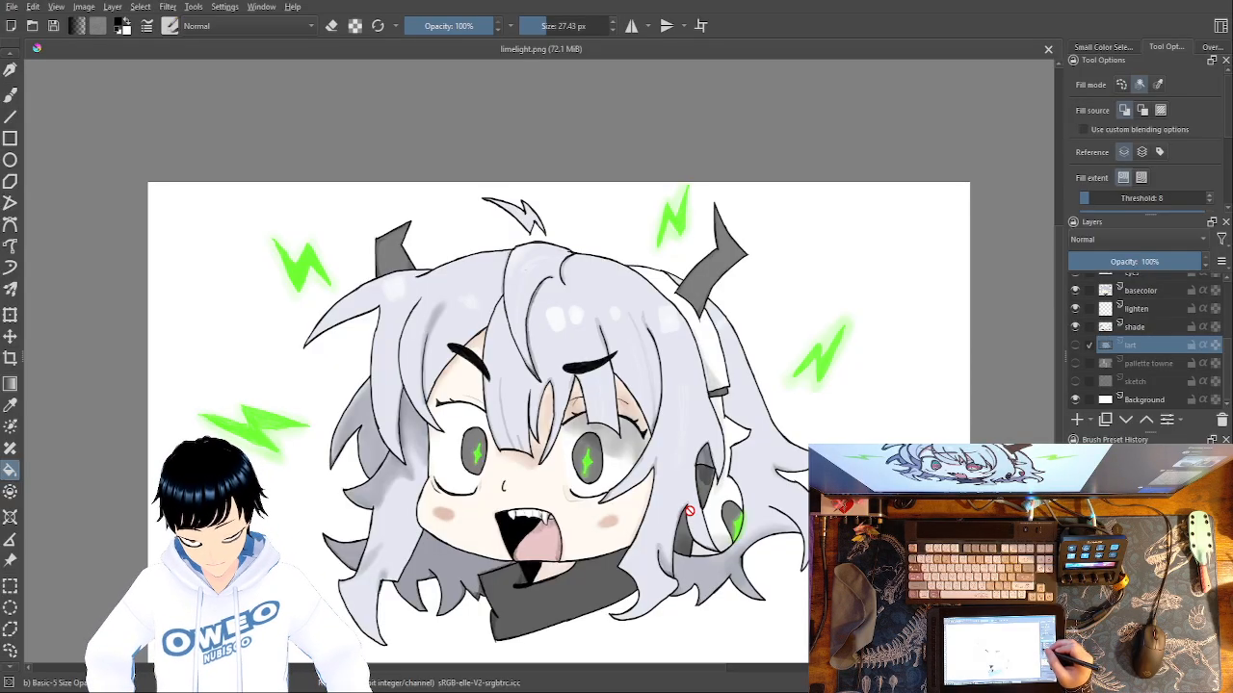
Preview the black background once more, and inspect the drawing on white in the mirrored canvas view.
{"action": "left_click", "coordinate": [1075, 345]}
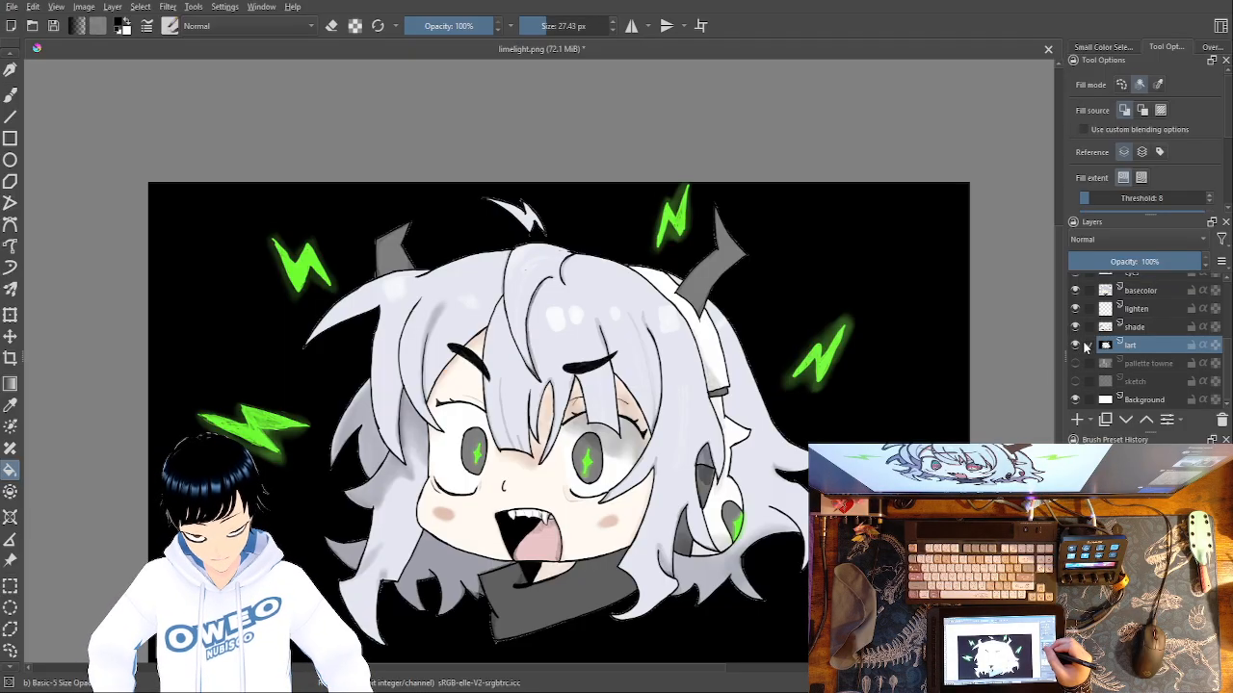
{"action": "left_click", "coordinate": [1077, 346]}
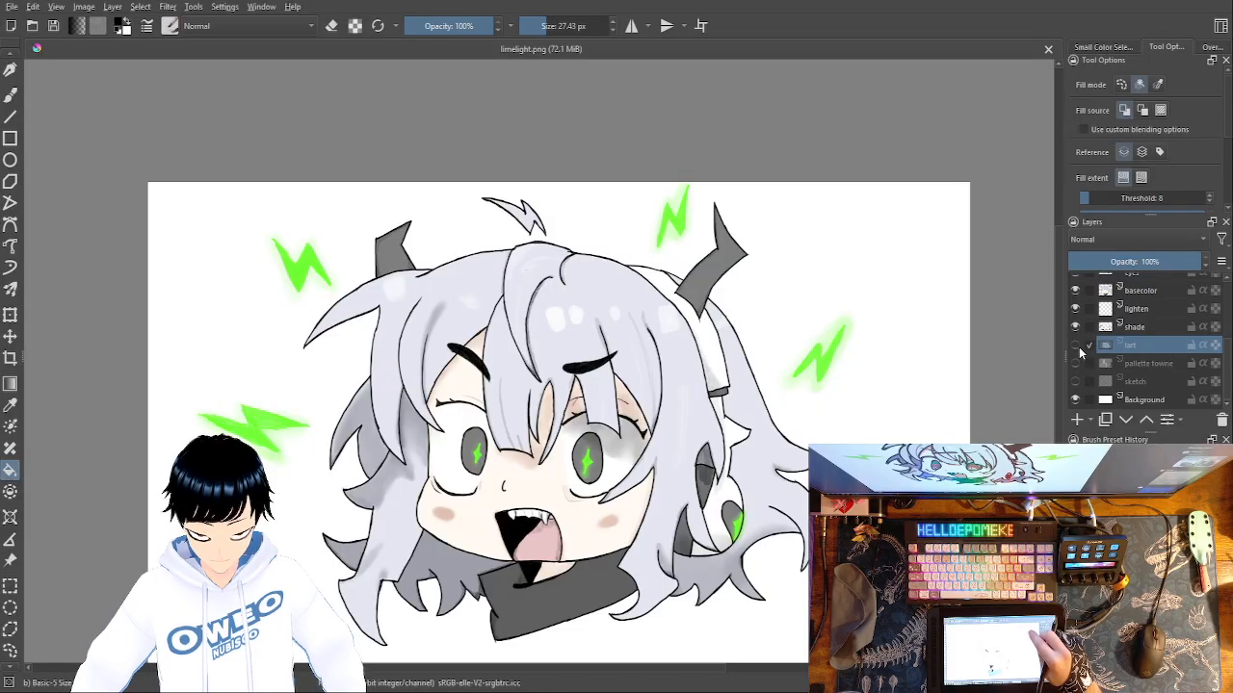
{"action": "key", "text": "m"}
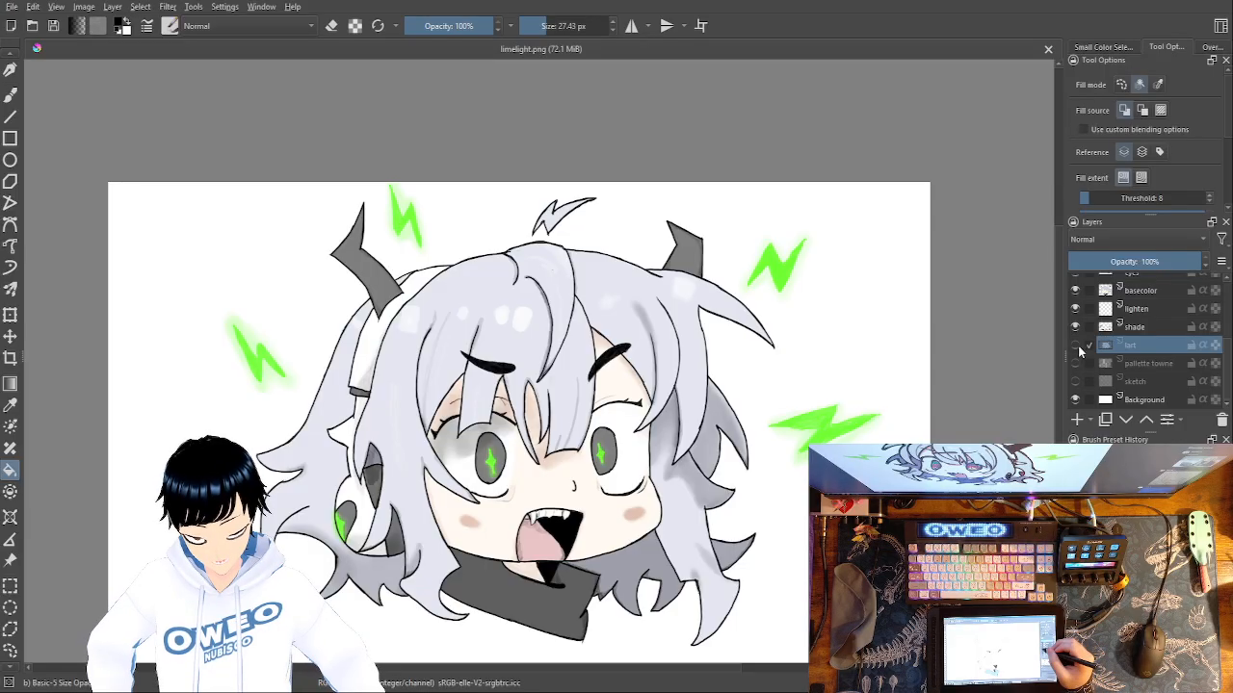
{"action": "key", "text": "m"}
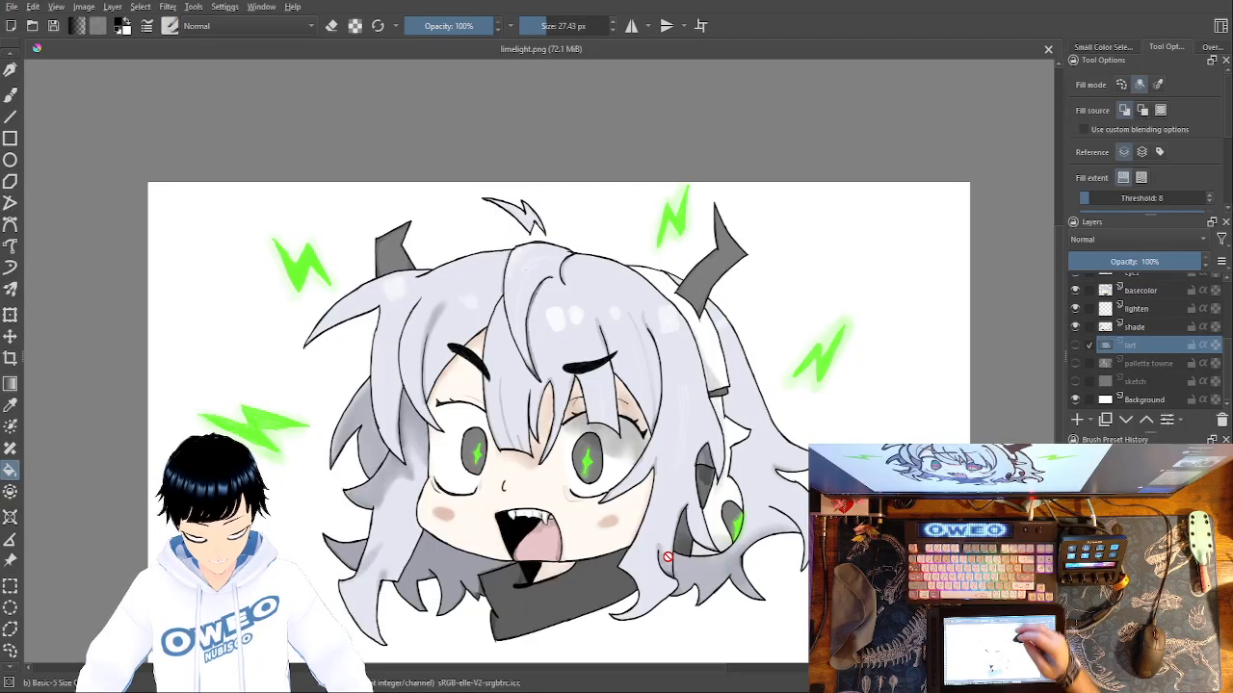
{"action": "key", "text": "m"}
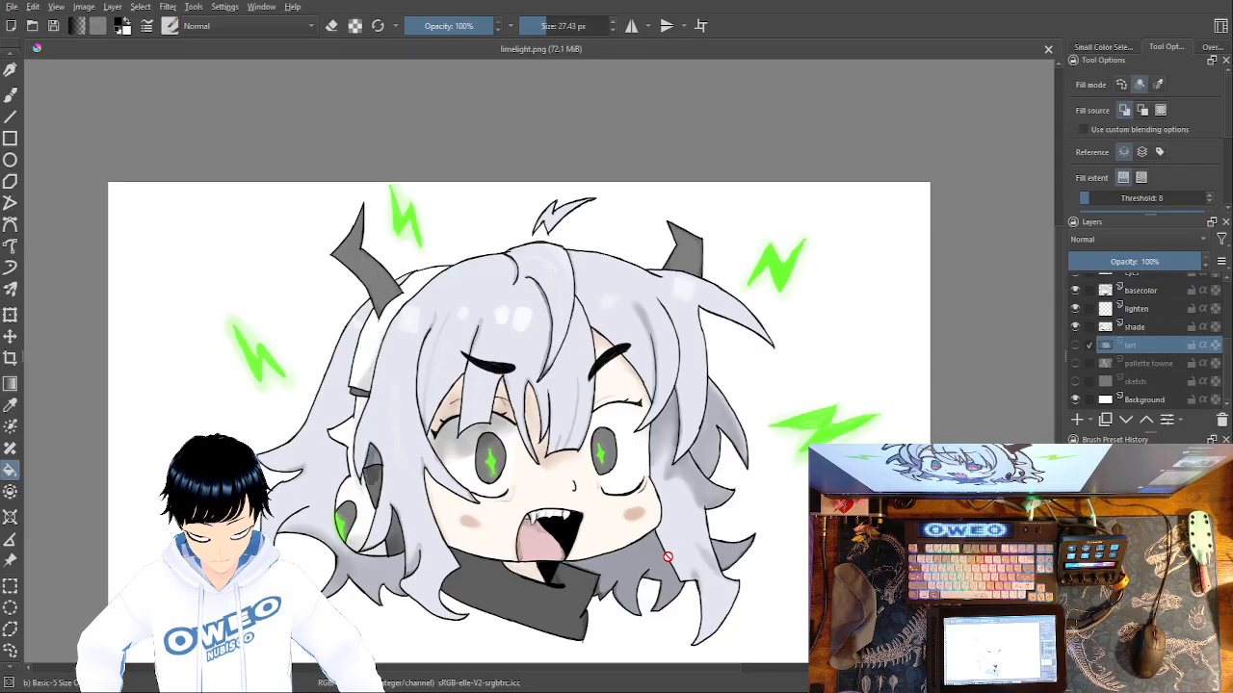
{"action": "key", "text": "m"}
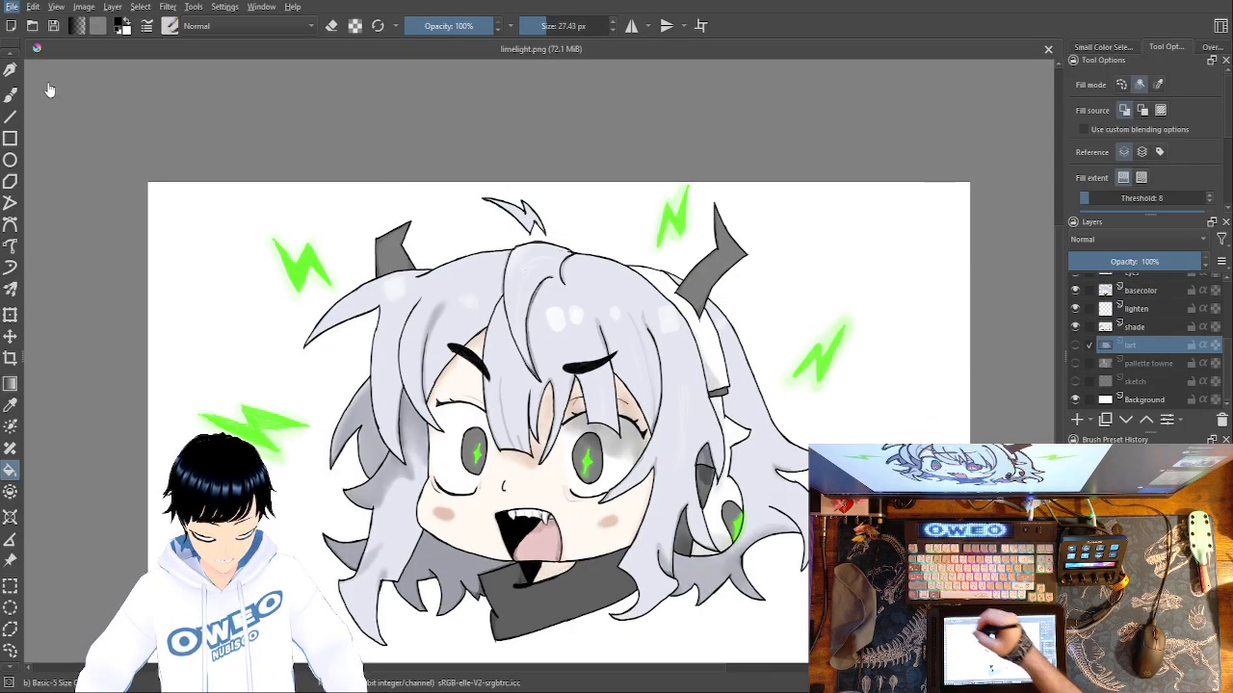
Save limelight.png and create a new blank white document with an empty paint layer above its background.
{"action": "key", "text": "ctrl+s"}
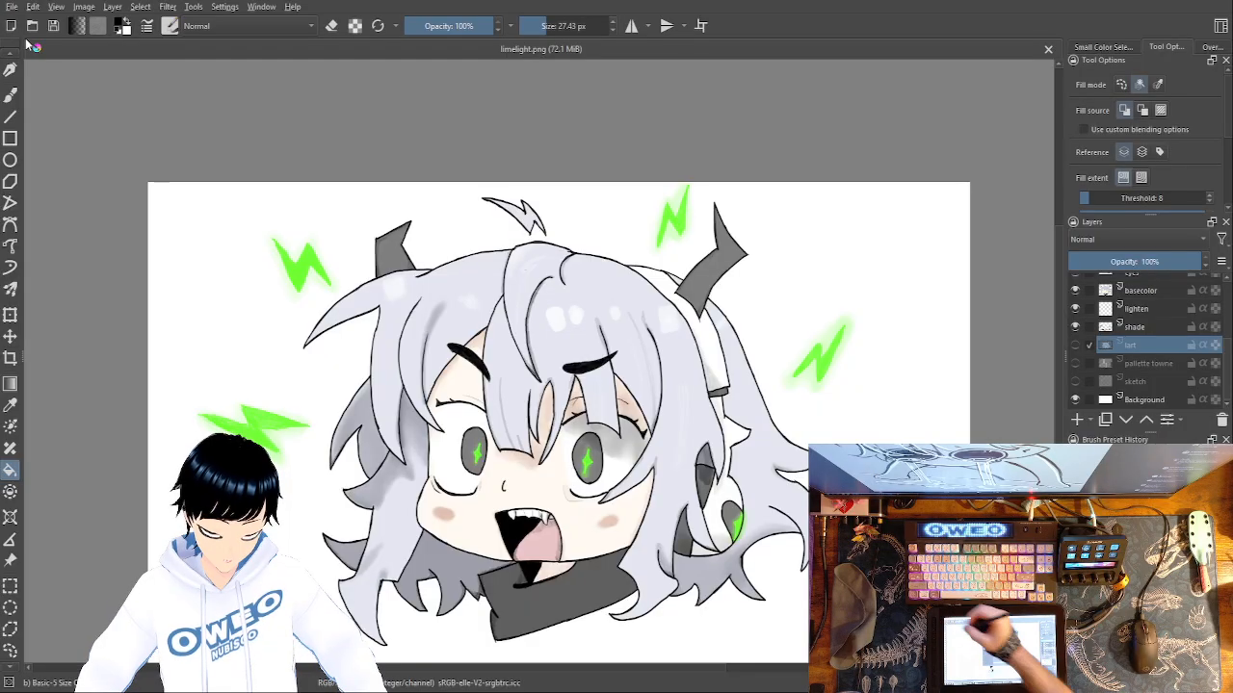
{"action": "left_click", "coordinate": [730, 503]}
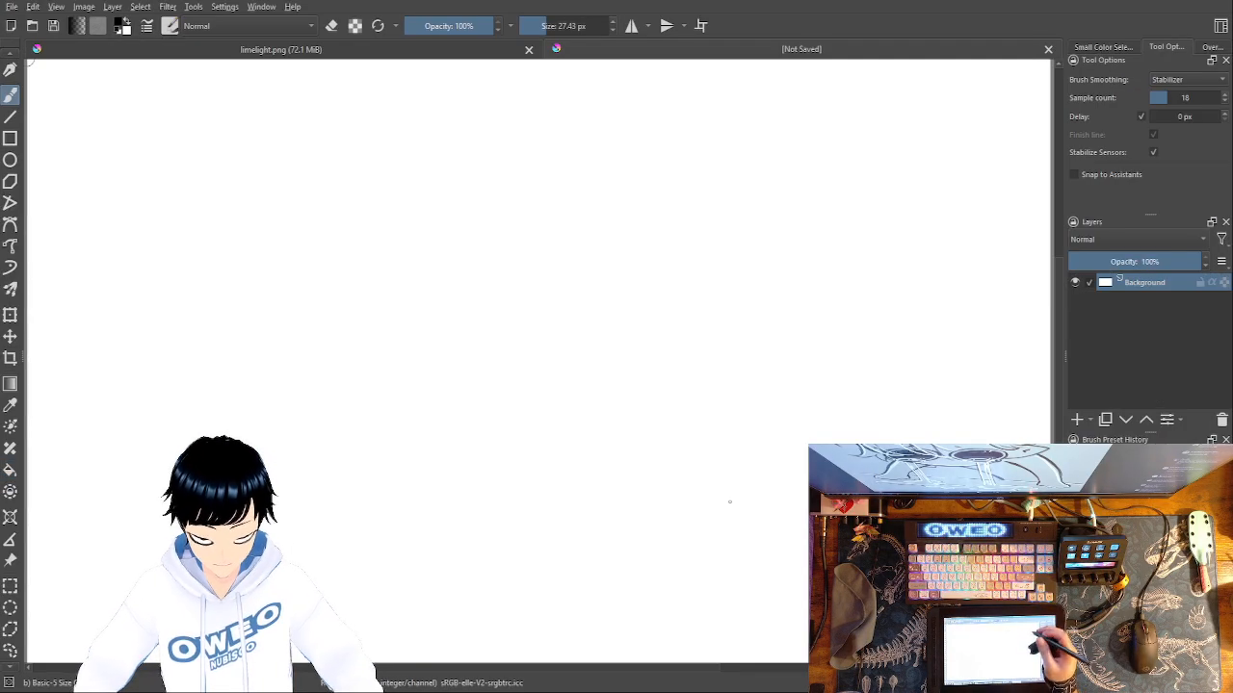
{"action": "left_click", "coordinate": [1077, 420]}
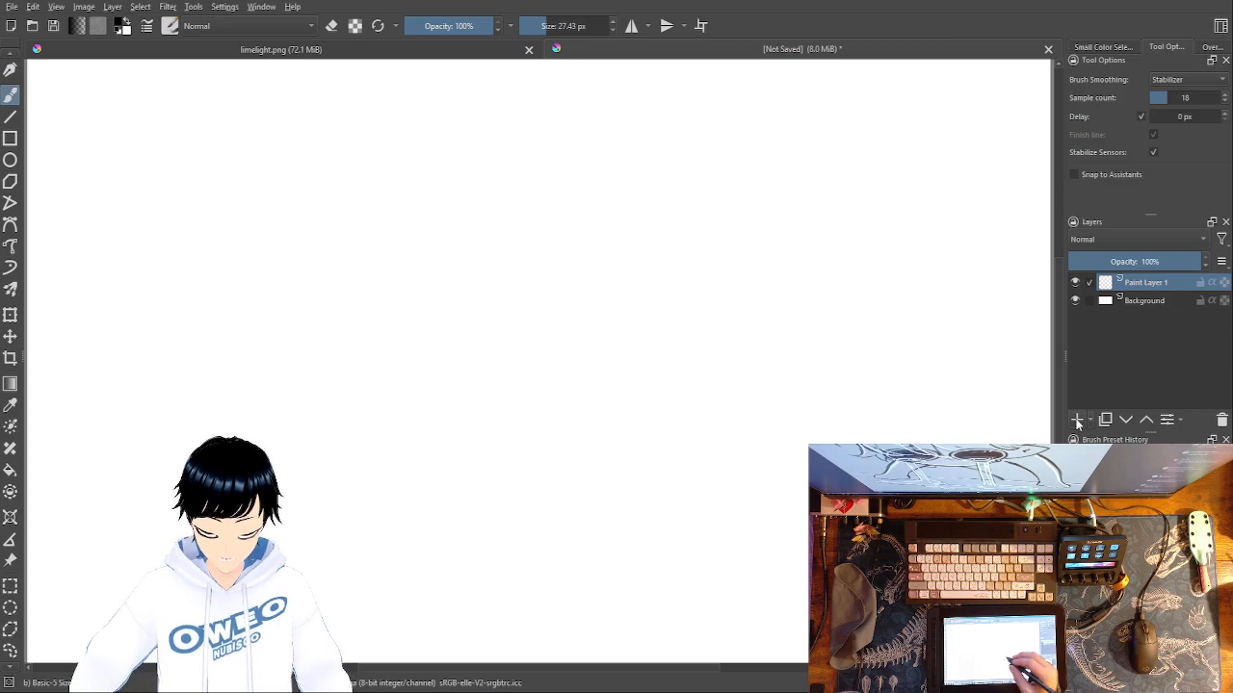
Draw a long line sloping gently down to the right across the lower canvas with the Pencil-2 brush.
{"action": "right_click", "coordinate": [547, 347]}
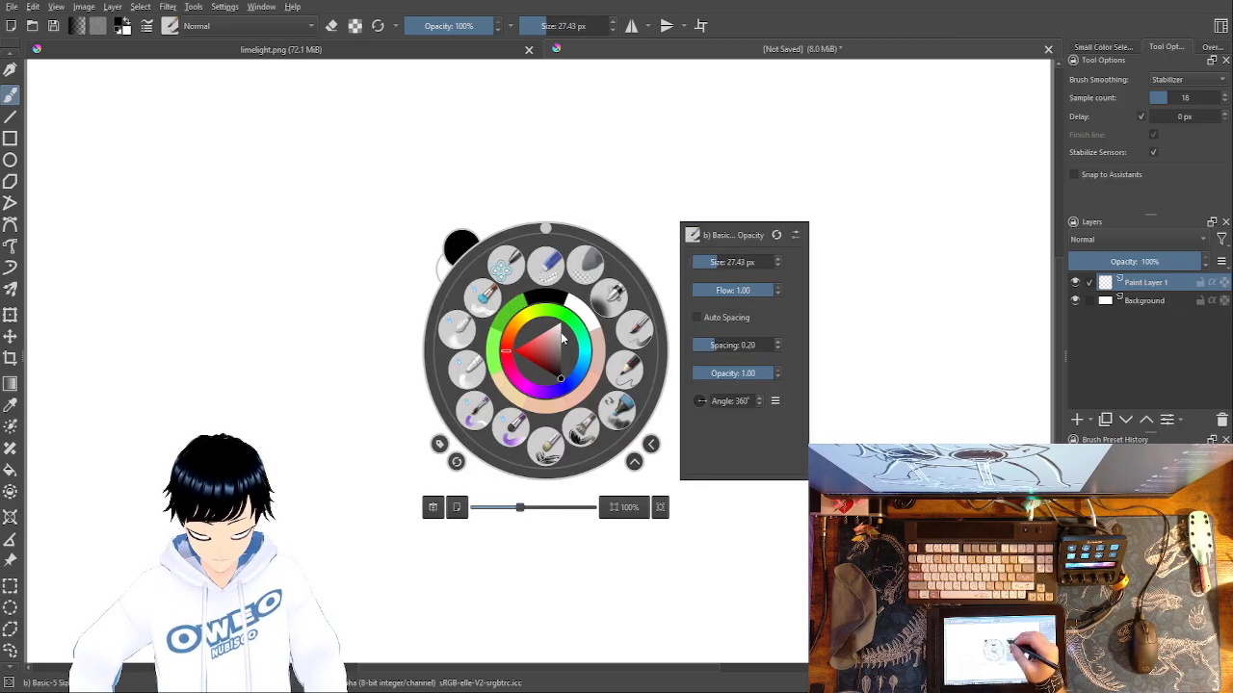
{"action": "left_click", "coordinate": [625, 363]}
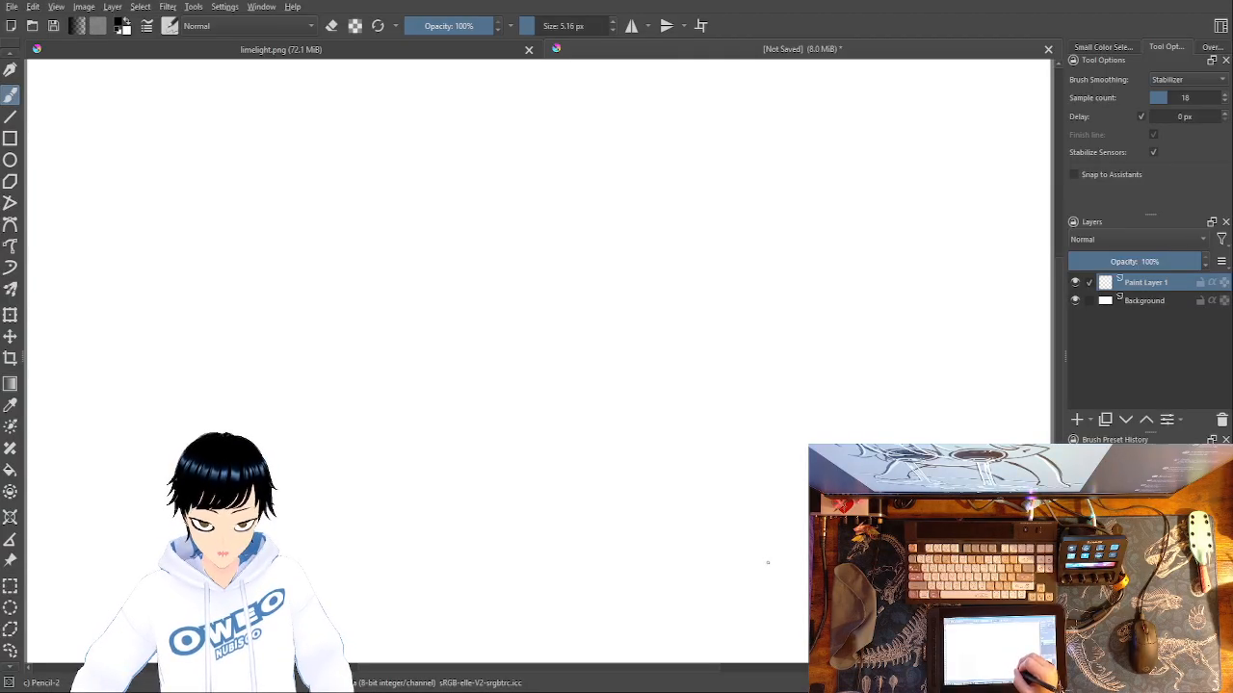
{"action": "left_click_drag", "start_coordinate": [784, 563], "coordinate": [302, 472]}
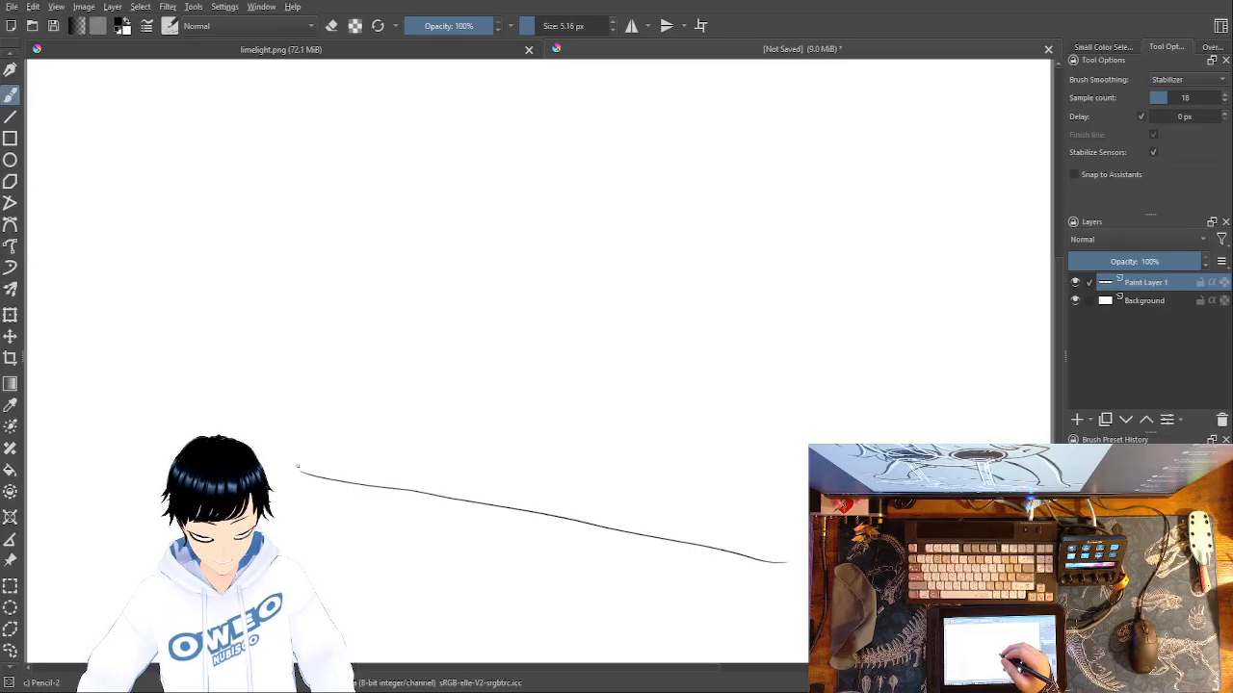
Sketch a small paw below the left end of the sloping line and the two sides of its limb rising above it.
{"action": "mouse_move", "coordinate": [647, 471]}
{"action": "left_mouse_down"}
{"action": "mouse_move", "coordinate": [608, 561]}
{"action": "mouse_move", "coordinate": [712, 391]}
{"action": "mouse_move", "coordinate": [781, 323]}
{"action": "left_mouse_up"}
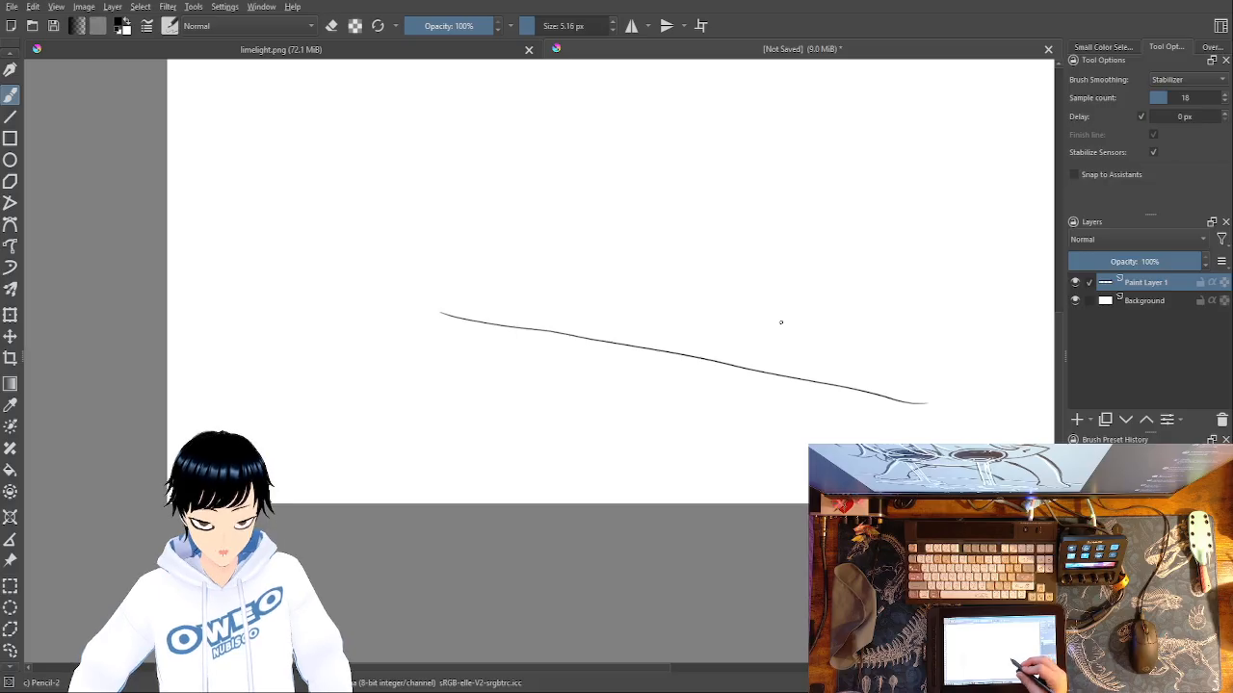
{"action": "left_click_drag", "start_coordinate": [724, 410], "coordinate": [707, 443]}
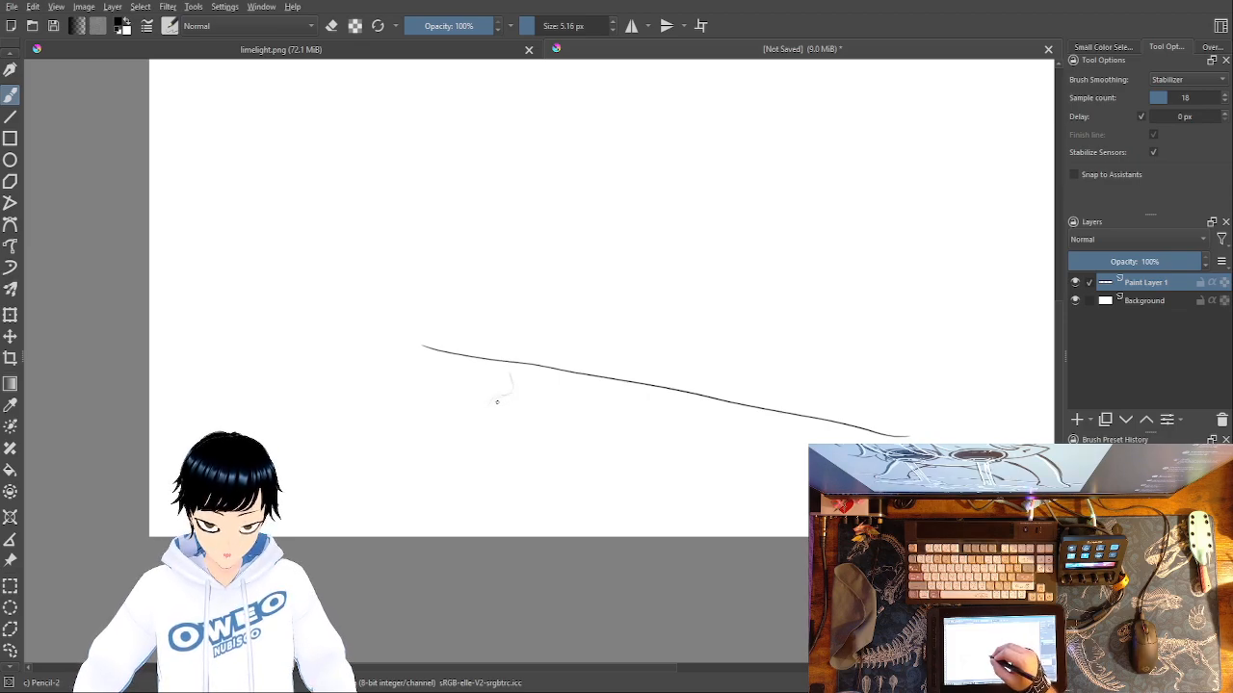
{"action": "left_click_drag", "start_coordinate": [487, 417], "coordinate": [485, 418]}
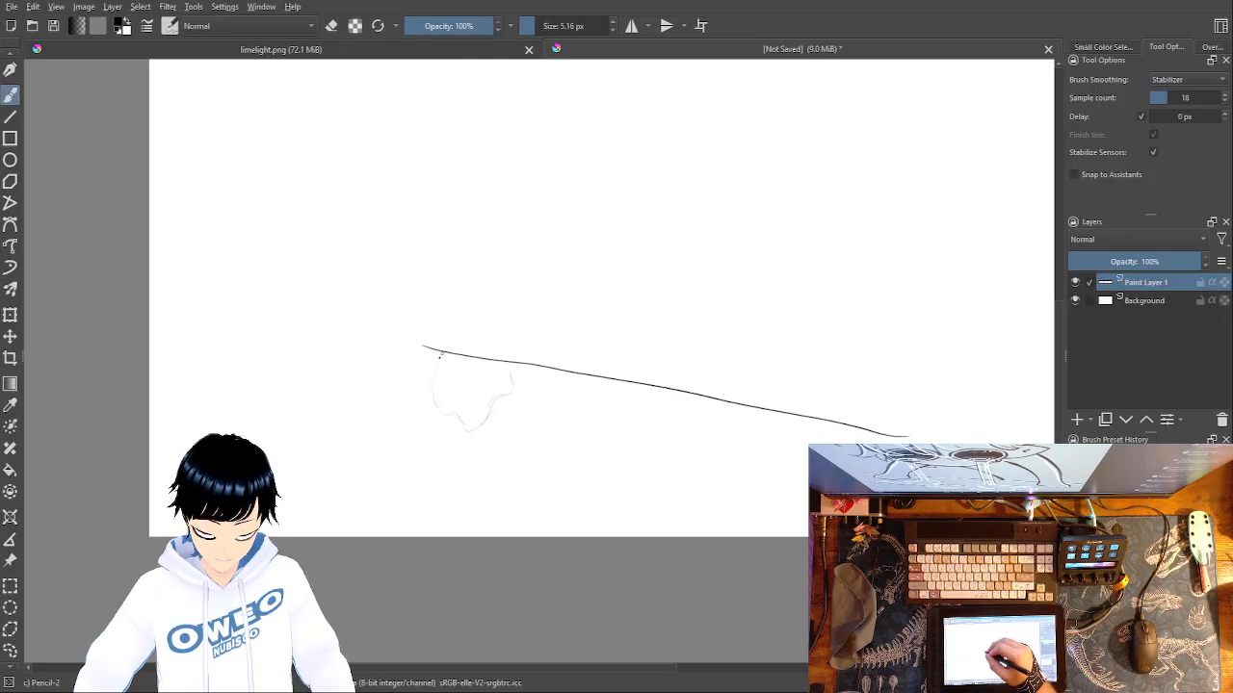
{"action": "left_click_drag", "start_coordinate": [449, 343], "coordinate": [525, 227]}
{"action": "mouse_move", "coordinate": [527, 305]}
{"action": "left_mouse_down"}
{"action": "mouse_move", "coordinate": [575, 242]}
{"action": "mouse_move", "coordinate": [528, 295]}
{"action": "mouse_move", "coordinate": [572, 243]}
{"action": "mouse_move", "coordinate": [512, 351]}
{"action": "mouse_move", "coordinate": [518, 321]}
{"action": "mouse_move", "coordinate": [515, 353]}
{"action": "left_mouse_up"}
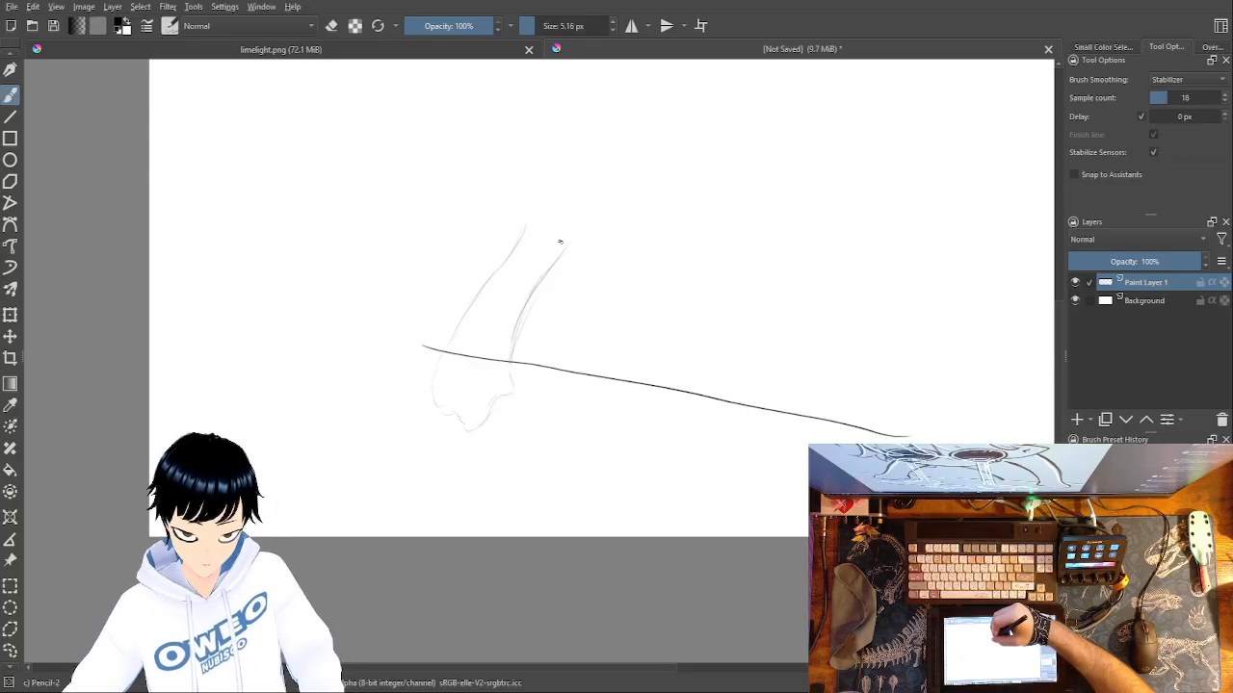
Sketch the body's curved underside across the top of the left limb, erasing and redrawing its right half as a rounder upward sweep.
{"action": "mouse_move", "coordinate": [597, 244]}
{"action": "left_mouse_down"}
{"action": "mouse_move", "coordinate": [542, 236]}
{"action": "mouse_move", "coordinate": [561, 239]}
{"action": "mouse_move", "coordinate": [505, 211]}
{"action": "mouse_move", "coordinate": [529, 220]}
{"action": "mouse_move", "coordinate": [506, 207]}
{"action": "mouse_move", "coordinate": [486, 170]}
{"action": "left_mouse_up"}
{"action": "left_click_drag", "start_coordinate": [724, 360], "coordinate": [685, 455]}
{"action": "mouse_move", "coordinate": [692, 275]}
{"action": "left_mouse_down"}
{"action": "mouse_move", "coordinate": [597, 333]}
{"action": "mouse_move", "coordinate": [549, 343]}
{"action": "left_mouse_up"}
{"action": "right_click", "coordinate": [686, 392]}
{"action": "left_click", "coordinate": [689, 308]}
{"action": "mouse_move", "coordinate": [704, 277]}
{"action": "left_mouse_down"}
{"action": "mouse_move", "coordinate": [620, 329]}
{"action": "mouse_move", "coordinate": [576, 339]}
{"action": "left_mouse_up"}
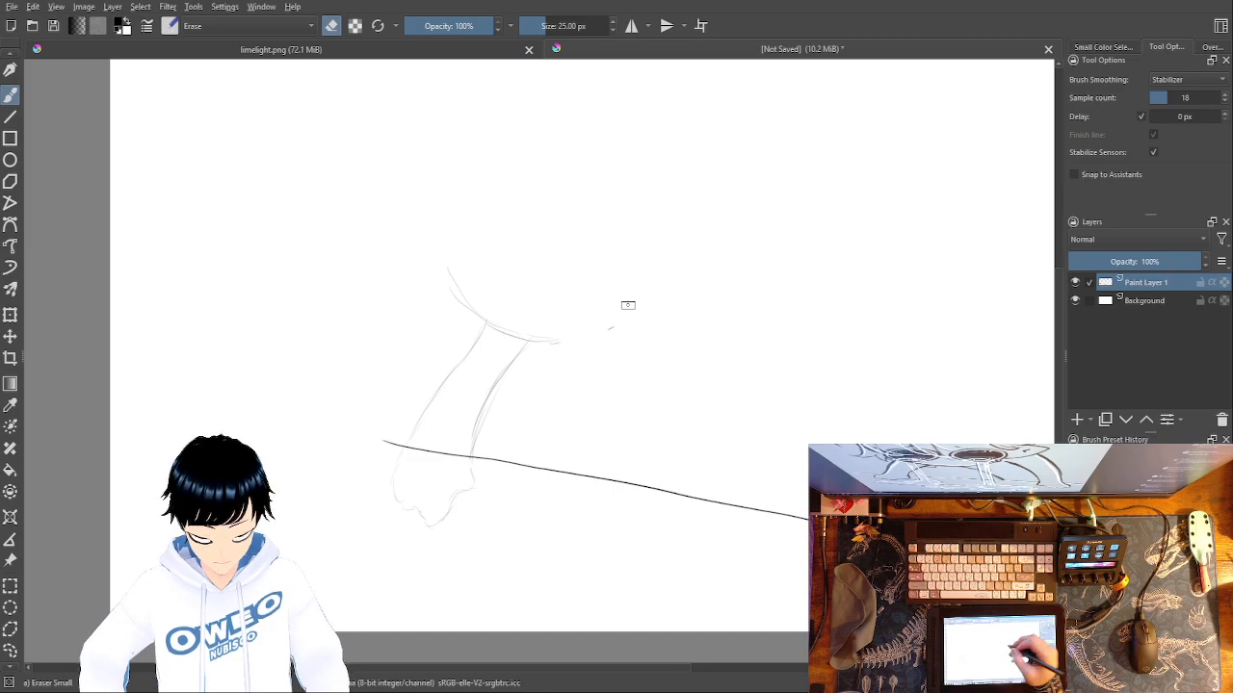
{"action": "right_click", "coordinate": [726, 367]}
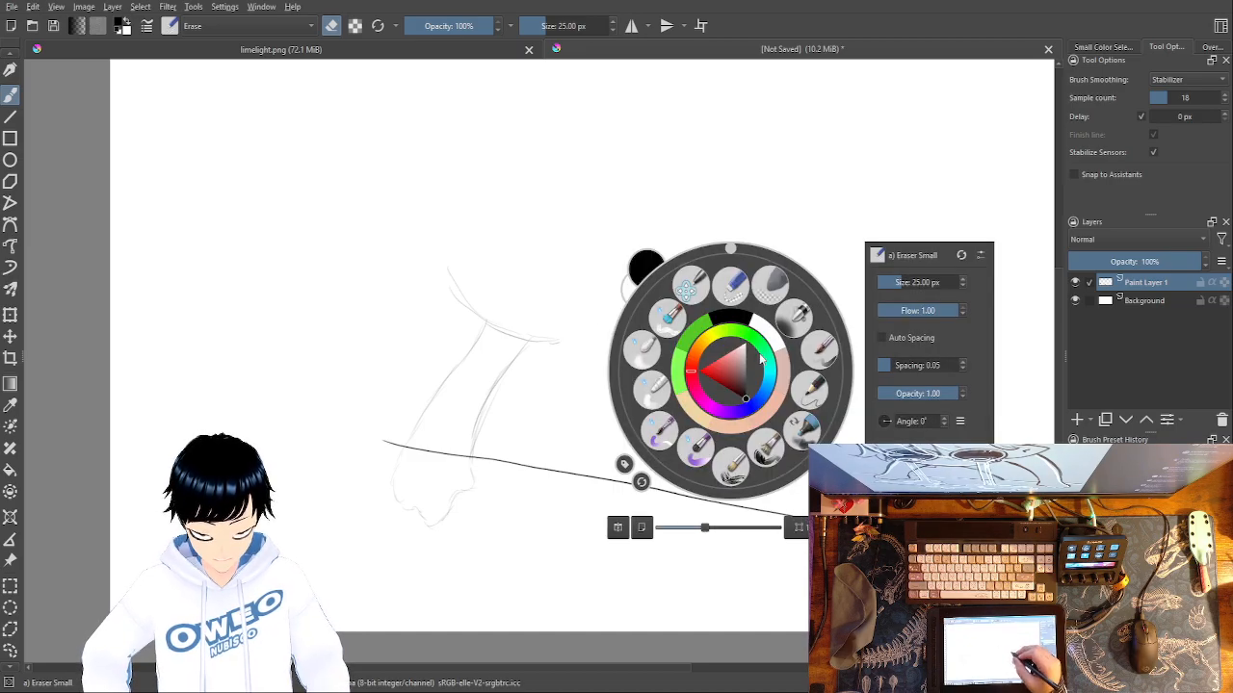
{"action": "left_click", "coordinate": [805, 393]}
{"action": "left_click_drag", "start_coordinate": [626, 332], "coordinate": [551, 337]}
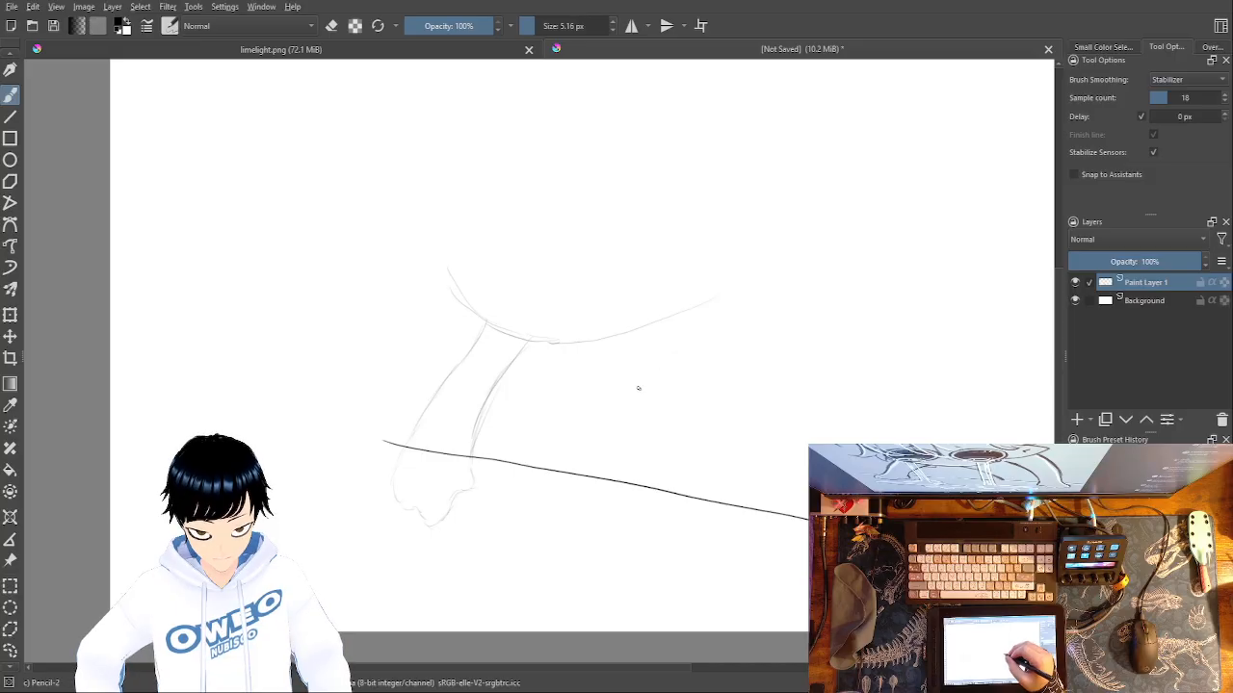
Sketch a curve from the underside down to the sloping line, then a longer curve to its right ending in a small paw.
{"action": "left_click_drag", "start_coordinate": [642, 404], "coordinate": [657, 474]}
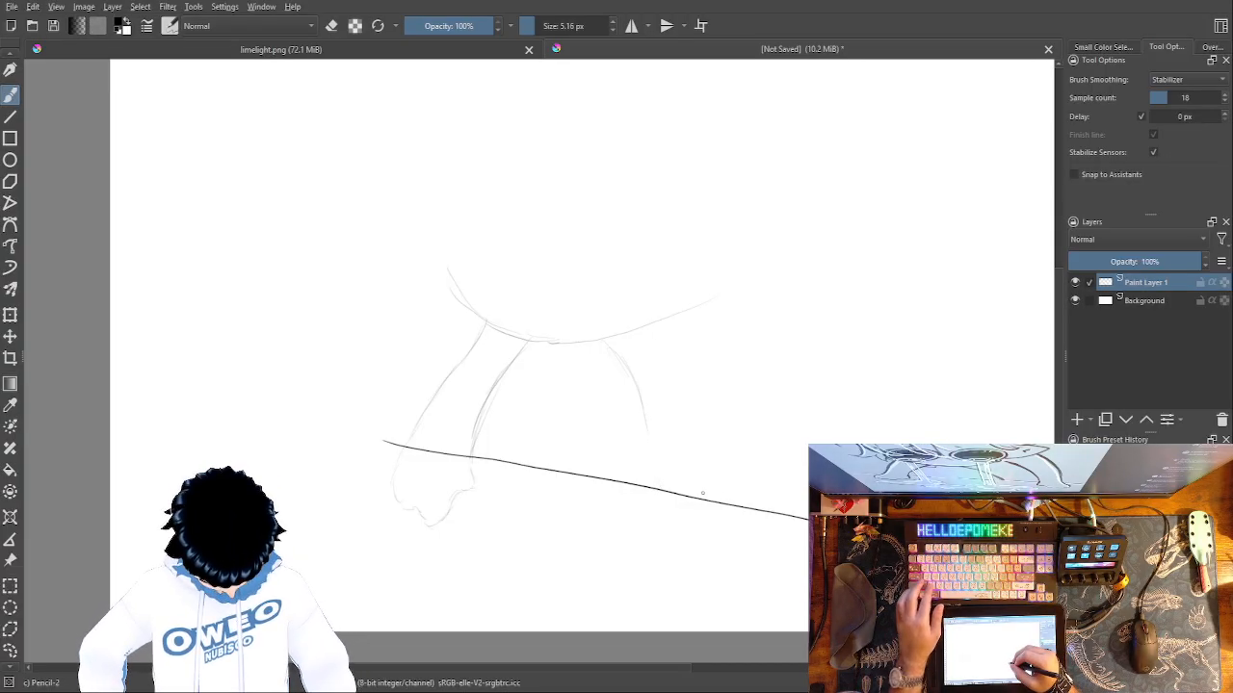
{"action": "key", "text": "ctrl+z"}
{"action": "mouse_move", "coordinate": [705, 499]}
{"action": "left_mouse_down"}
{"action": "mouse_move", "coordinate": [651, 400]}
{"action": "mouse_move", "coordinate": [592, 343]}
{"action": "mouse_move", "coordinate": [657, 420]}
{"action": "mouse_move", "coordinate": [683, 488]}
{"action": "left_mouse_up"}
{"action": "key", "text": "ctrl+z"}
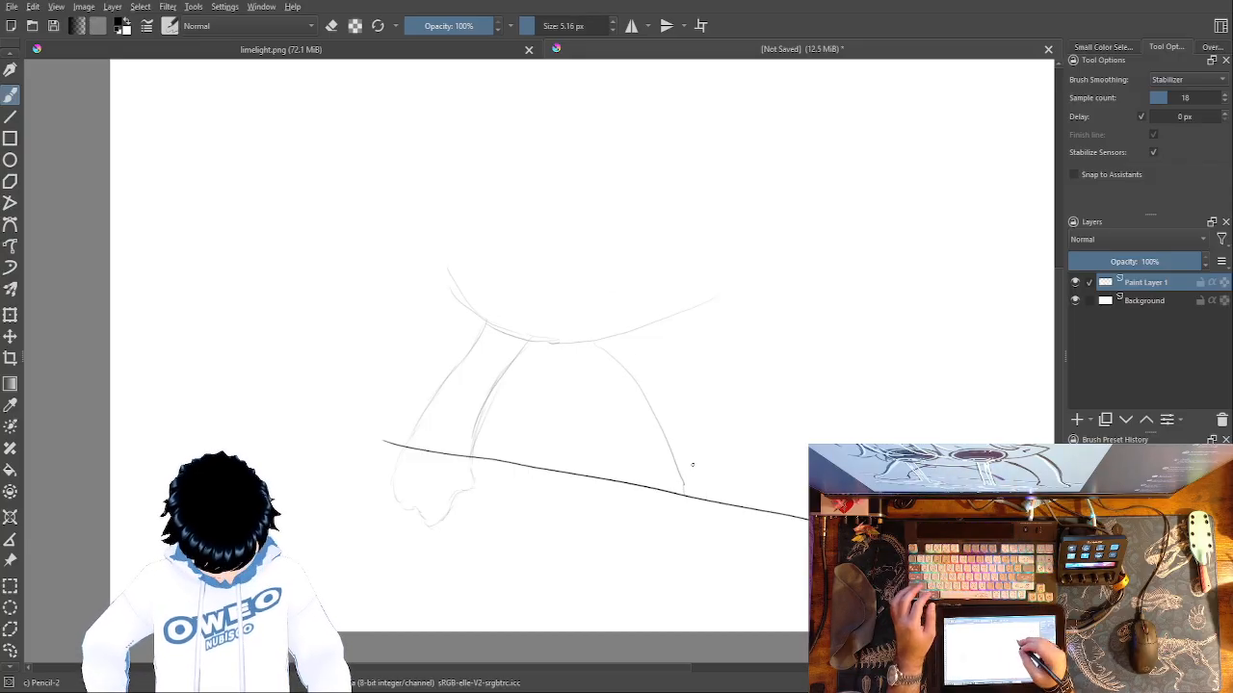
{"action": "mouse_move", "coordinate": [716, 314]}
{"action": "left_mouse_down"}
{"action": "mouse_move", "coordinate": [764, 424]}
{"action": "mouse_move", "coordinate": [768, 564]}
{"action": "mouse_move", "coordinate": [779, 557]}
{"action": "mouse_move", "coordinate": [803, 583]}
{"action": "left_mouse_up"}
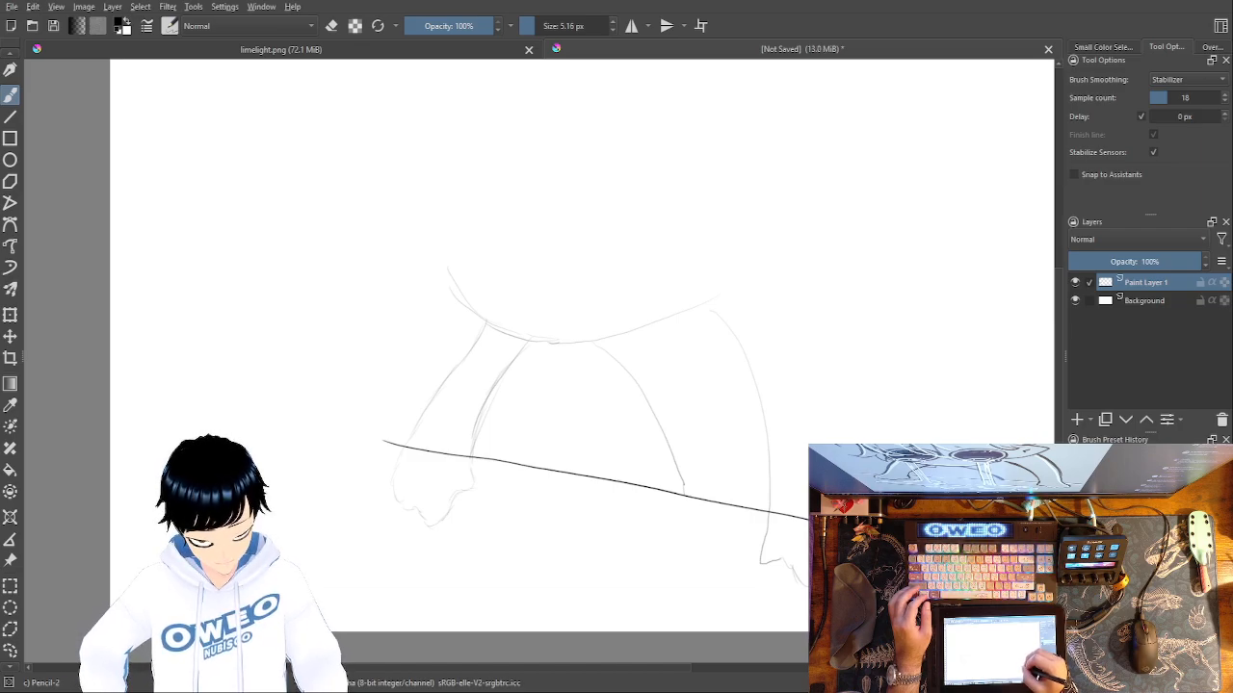
Sketch the outer edge of the right limb, erasing the first stroke and redrawing it as a rounder curve.
{"action": "left_click_drag", "start_coordinate": [804, 438], "coordinate": [768, 308]}
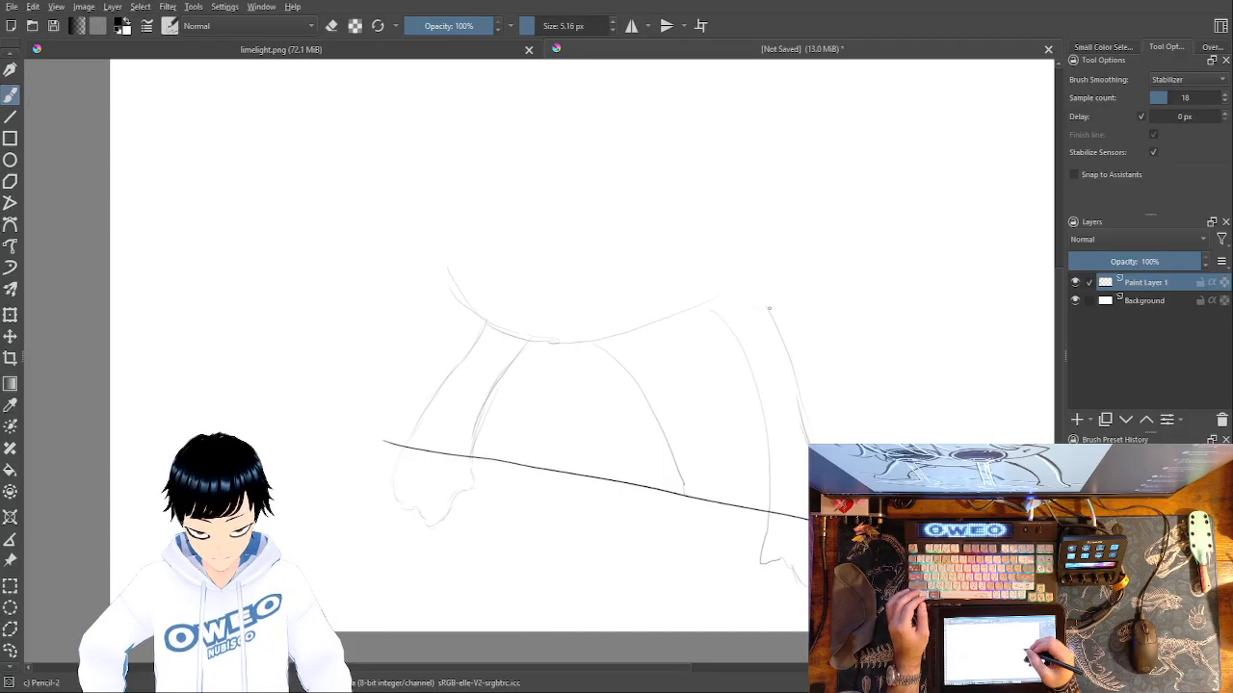
{"action": "right_click", "coordinate": [778, 376]}
{"action": "left_click", "coordinate": [811, 286]}
{"action": "left_click_drag", "start_coordinate": [779, 344], "coordinate": [809, 440]}
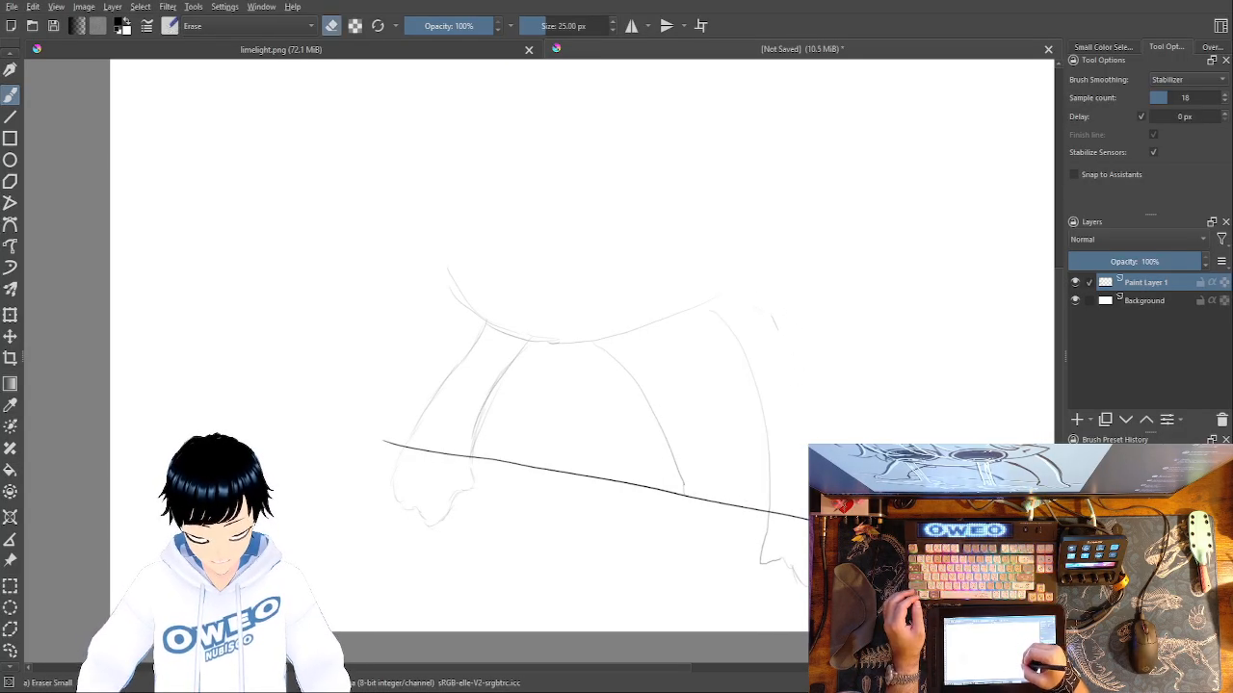
{"action": "right_click", "coordinate": [866, 365]}
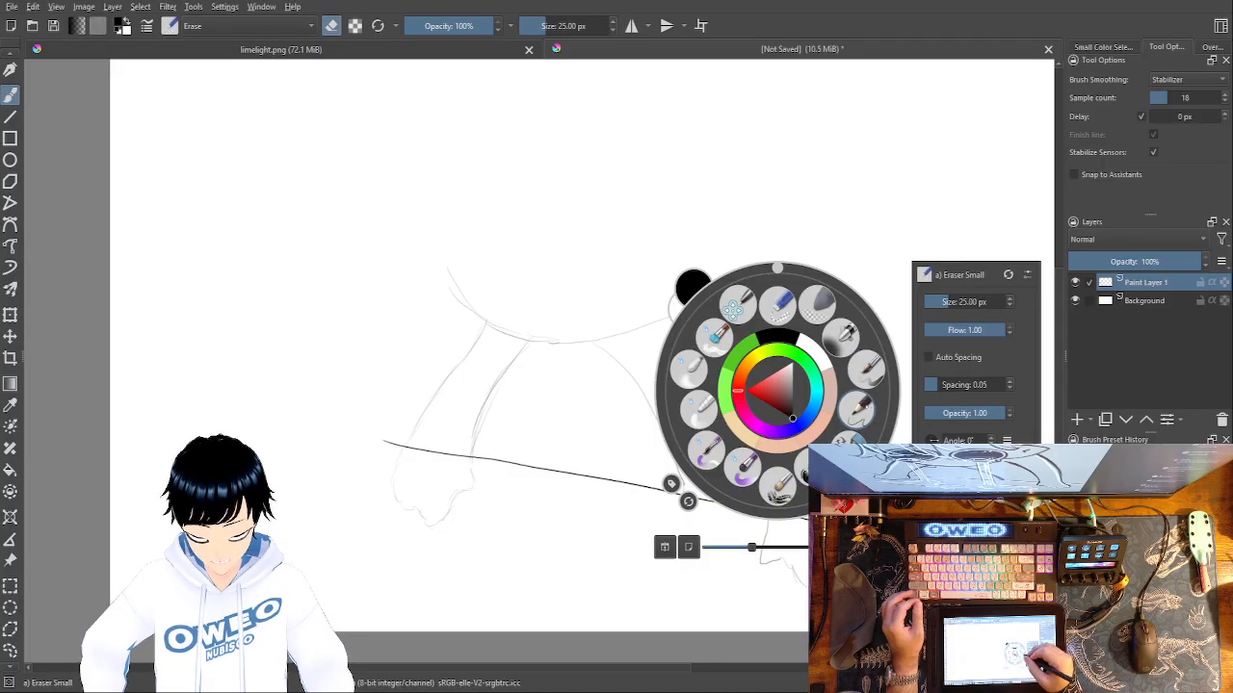
{"action": "left_click", "coordinate": [857, 412]}
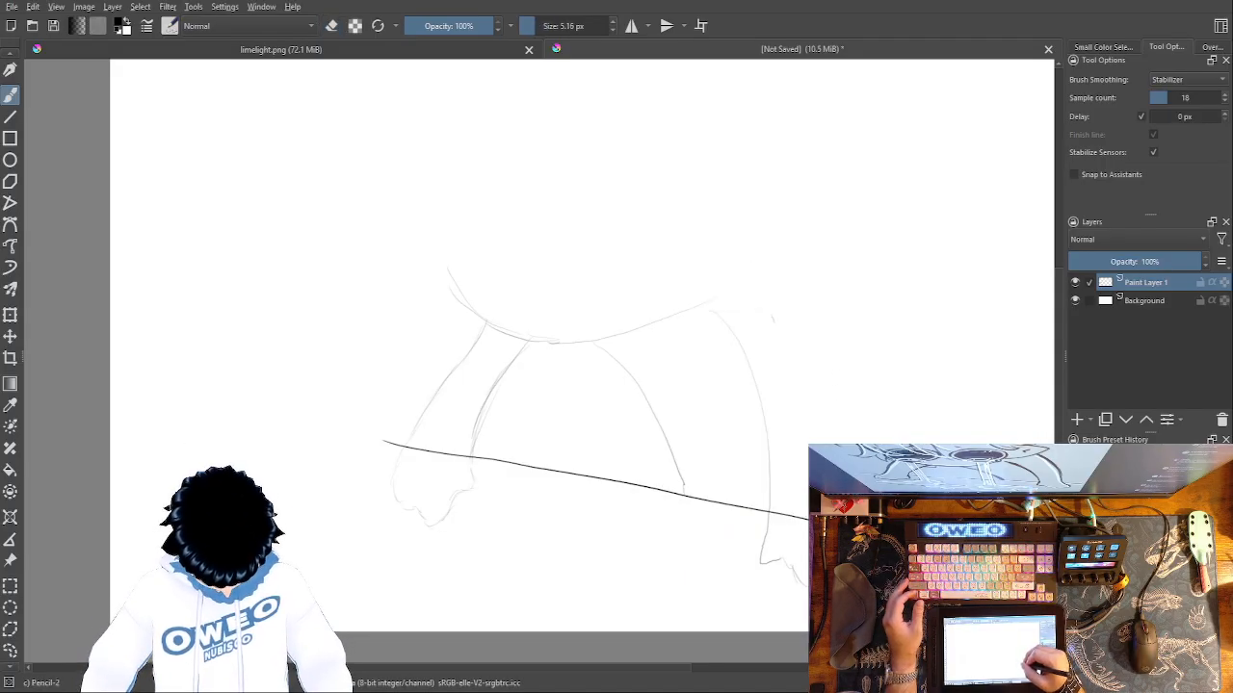
{"action": "left_click_drag", "start_coordinate": [811, 444], "coordinate": [793, 348]}
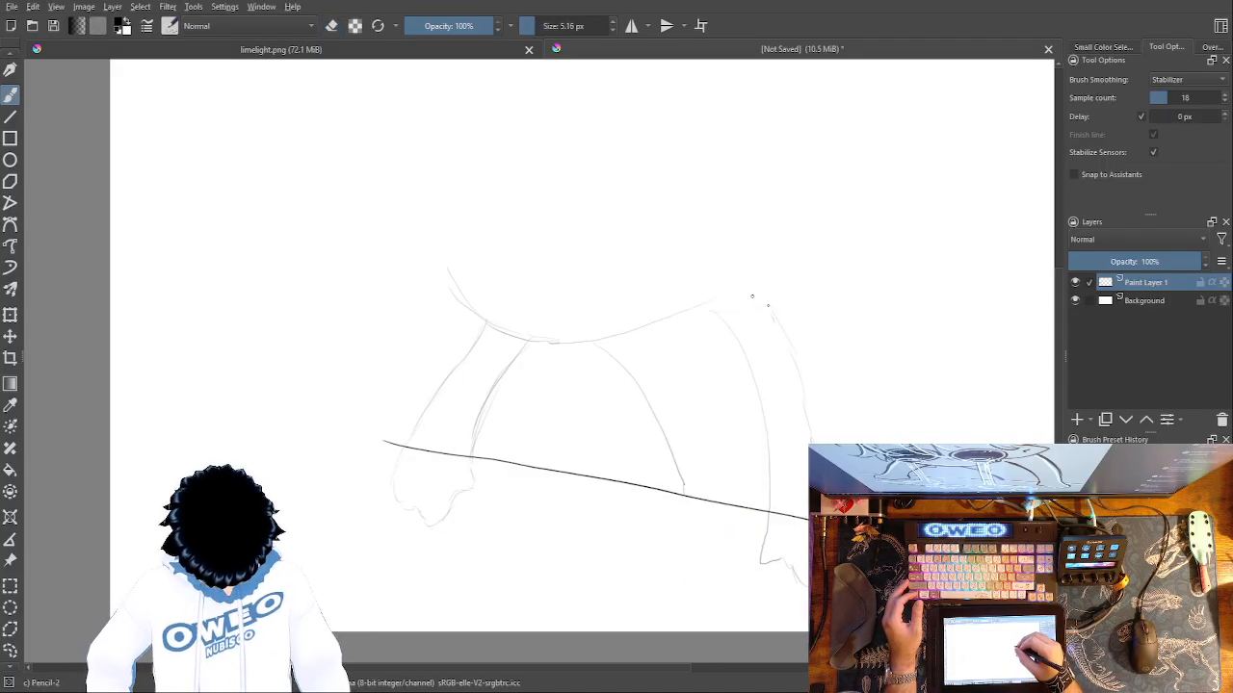
Erase the right half of the body's underside and redraw it as a smooth, darker curve.
{"action": "right_click", "coordinate": [762, 254]}
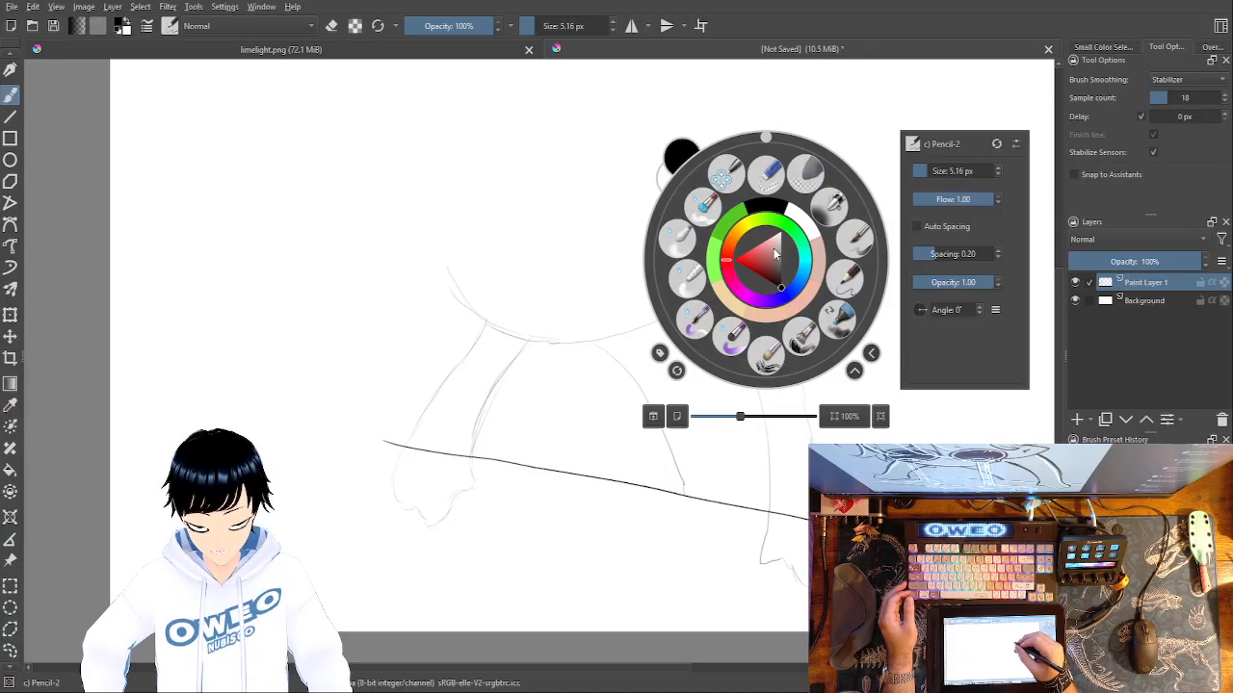
{"action": "left_click", "coordinate": [768, 178]}
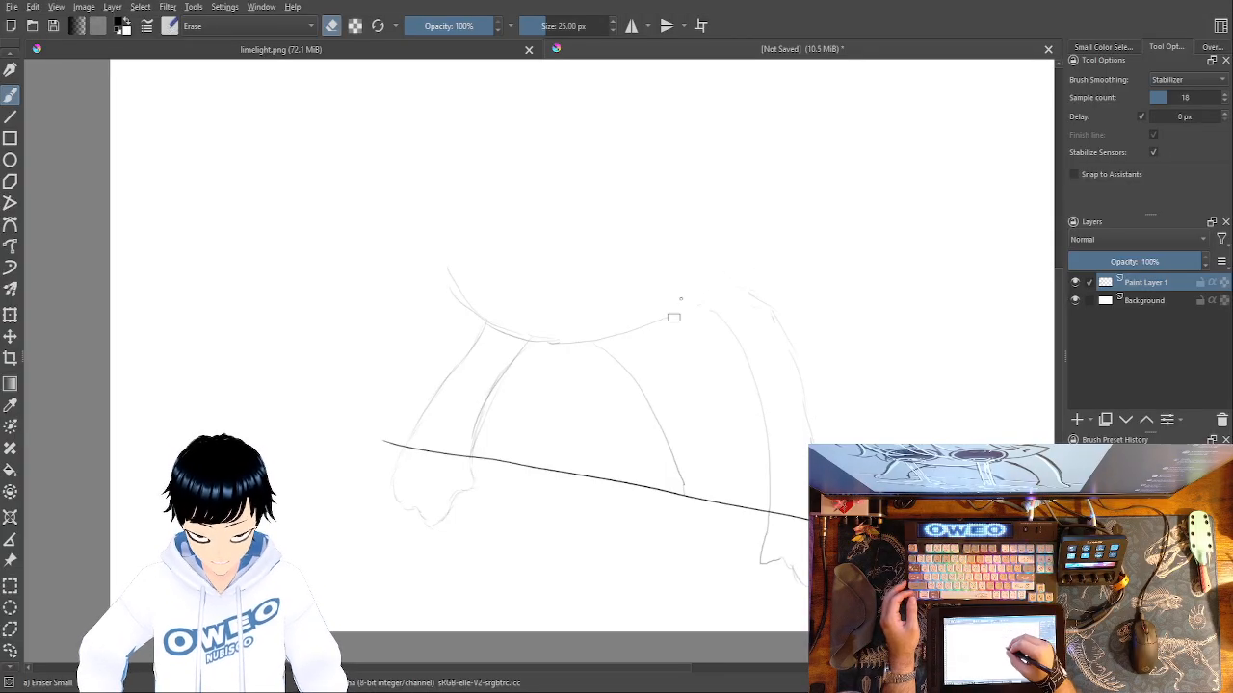
{"action": "mouse_move", "coordinate": [702, 289]}
{"action": "left_mouse_down"}
{"action": "mouse_move", "coordinate": [619, 338]}
{"action": "mouse_move", "coordinate": [548, 341]}
{"action": "left_mouse_up"}
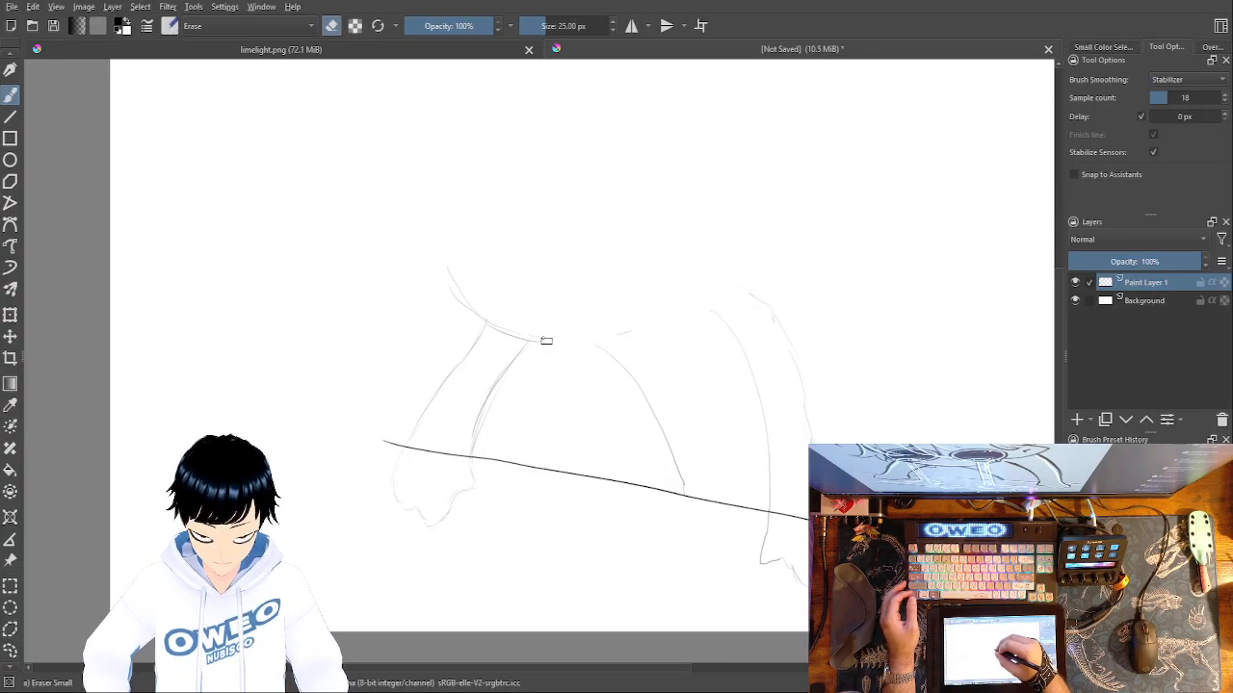
{"action": "right_click", "coordinate": [749, 347]}
{"action": "left_click", "coordinate": [717, 284]}
{"action": "left_click_drag", "start_coordinate": [712, 305], "coordinate": [531, 339]}
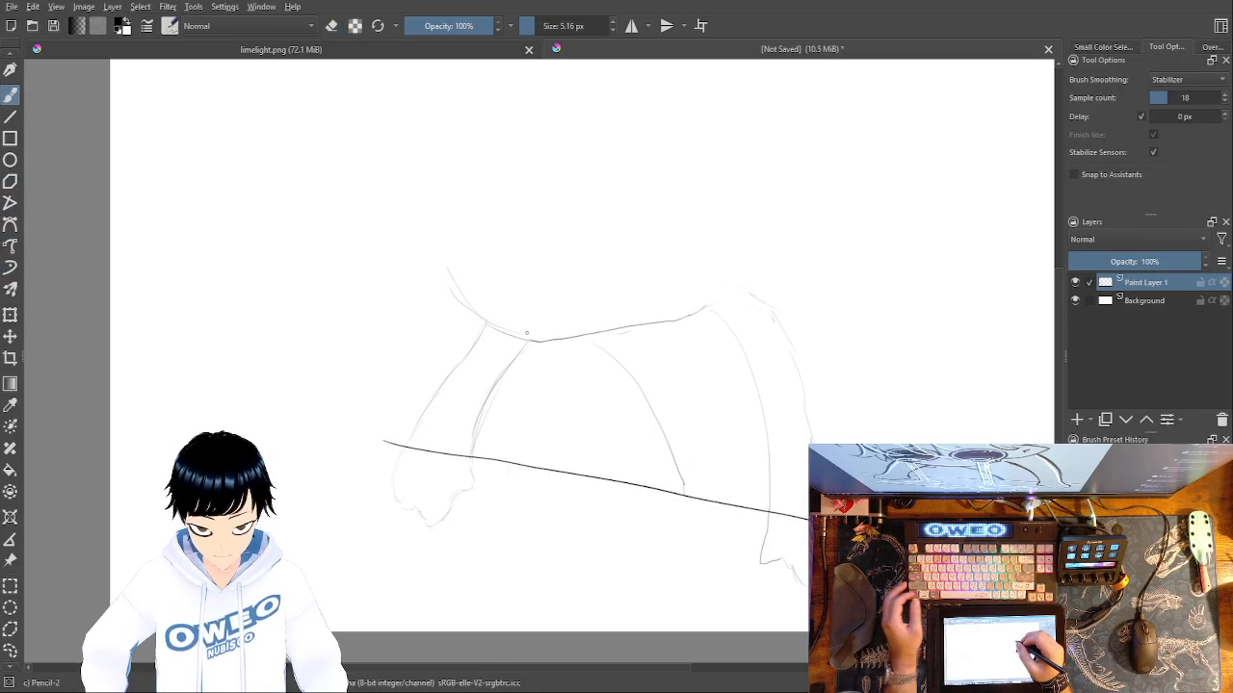
{"action": "key", "text": "ctrl+z"}
{"action": "left_click_drag", "start_coordinate": [690, 314], "coordinate": [535, 337]}
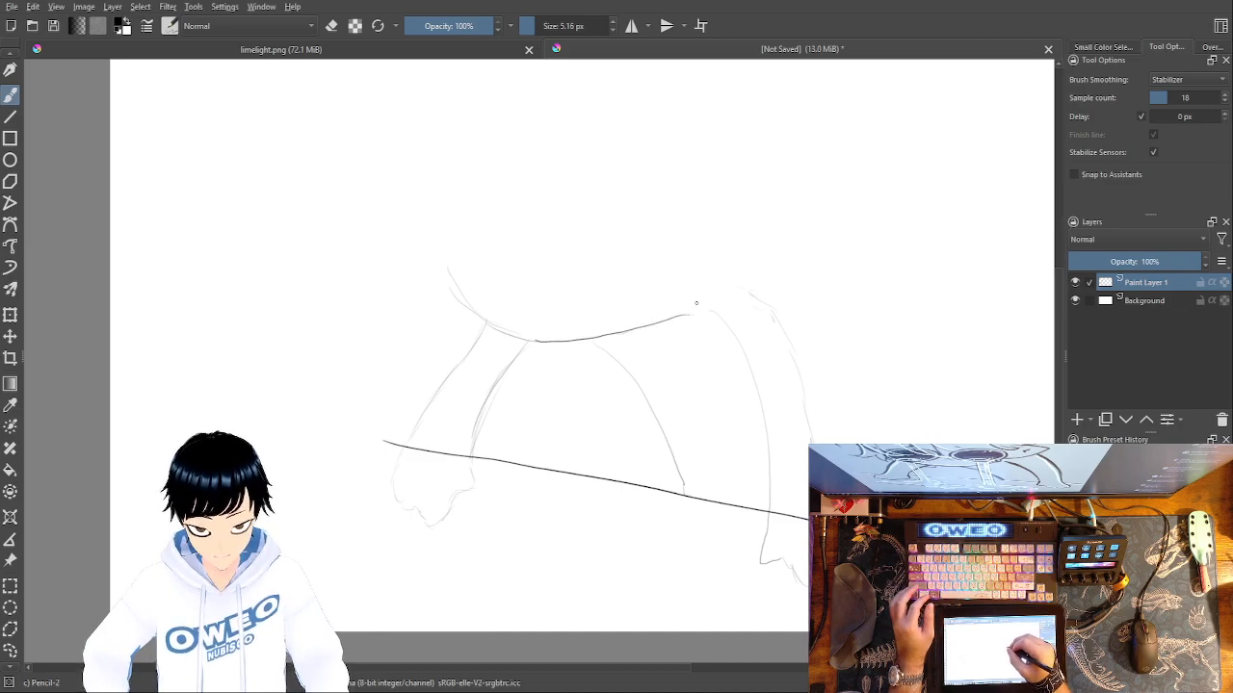
Extend the body outline up its right side and carry it over a rounded top to the left side.
{"action": "left_click_drag", "start_coordinate": [688, 314], "coordinate": [719, 266]}
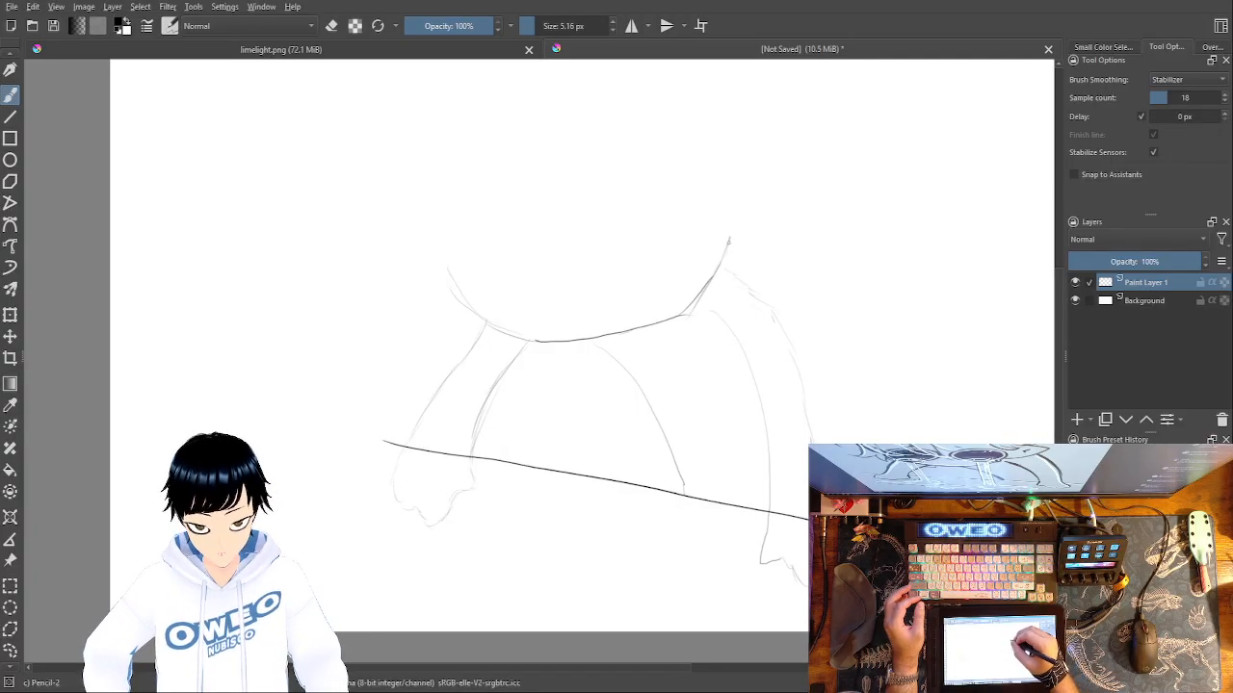
{"action": "mouse_move", "coordinate": [729, 234]}
{"action": "left_mouse_down"}
{"action": "mouse_move", "coordinate": [724, 194]}
{"action": "mouse_move", "coordinate": [657, 146]}
{"action": "mouse_move", "coordinate": [538, 150]}
{"action": "mouse_move", "coordinate": [436, 258]}
{"action": "left_mouse_up"}
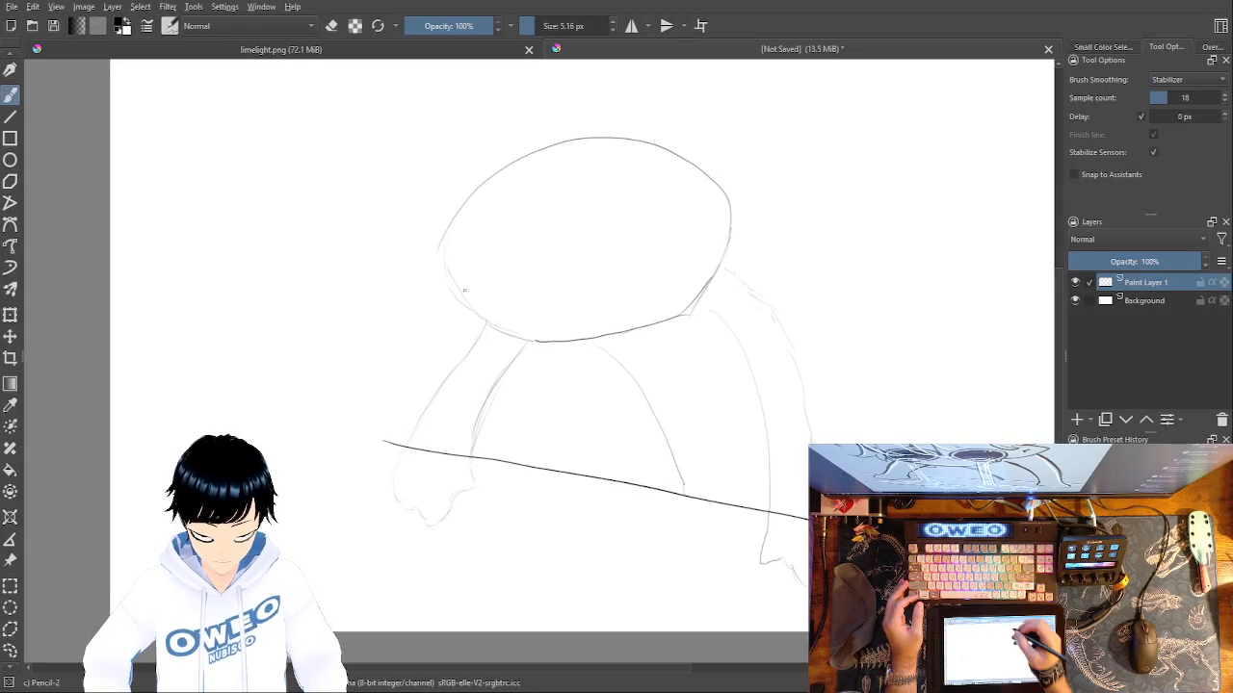
Erase the rounded top arc of the body outline and switch back to the Pencil-2 brush.
{"action": "right_click", "coordinate": [715, 294]}
{"action": "left_click", "coordinate": [714, 204]}
{"action": "mouse_move", "coordinate": [700, 164]}
{"action": "left_mouse_down"}
{"action": "mouse_move", "coordinate": [727, 198]}
{"action": "mouse_move", "coordinate": [652, 140]}
{"action": "mouse_move", "coordinate": [650, 150]}
{"action": "mouse_move", "coordinate": [640, 135]}
{"action": "mouse_move", "coordinate": [611, 138]}
{"action": "mouse_move", "coordinate": [636, 131]}
{"action": "mouse_move", "coordinate": [597, 147]}
{"action": "mouse_move", "coordinate": [571, 130]}
{"action": "mouse_move", "coordinate": [567, 154]}
{"action": "mouse_move", "coordinate": [562, 130]}
{"action": "mouse_move", "coordinate": [448, 230]}
{"action": "mouse_move", "coordinate": [506, 181]}
{"action": "mouse_move", "coordinate": [490, 157]}
{"action": "left_mouse_up"}
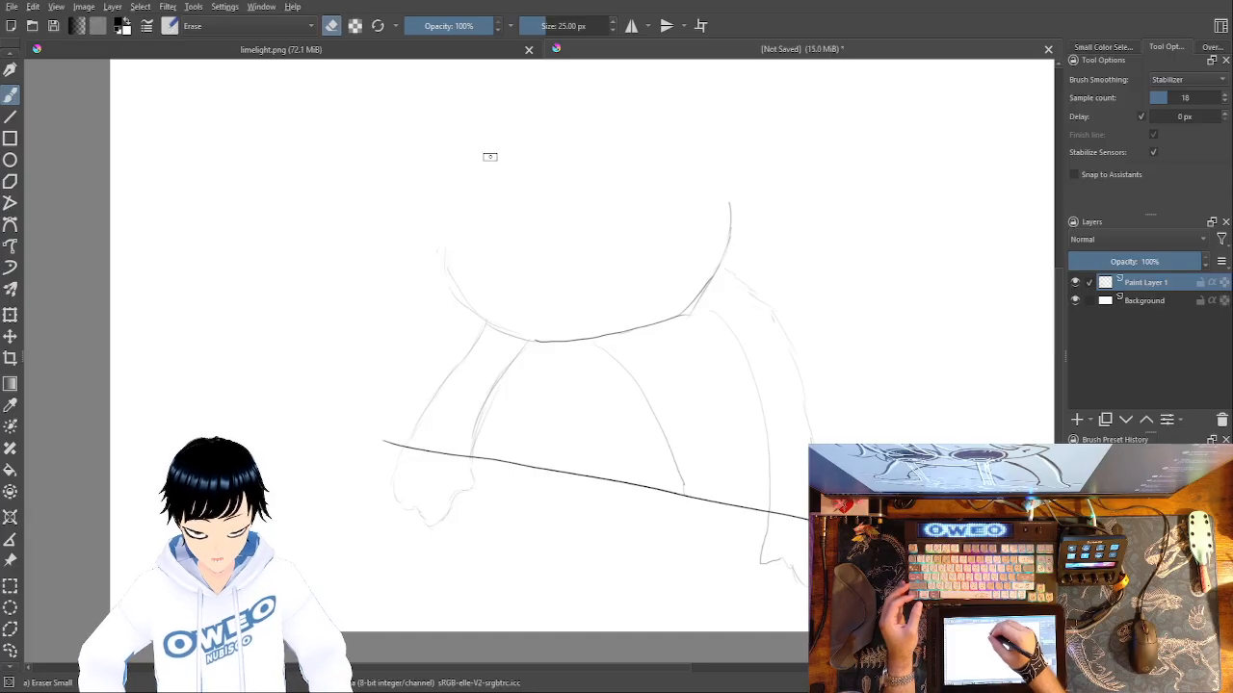
{"action": "right_click", "coordinate": [756, 370]}
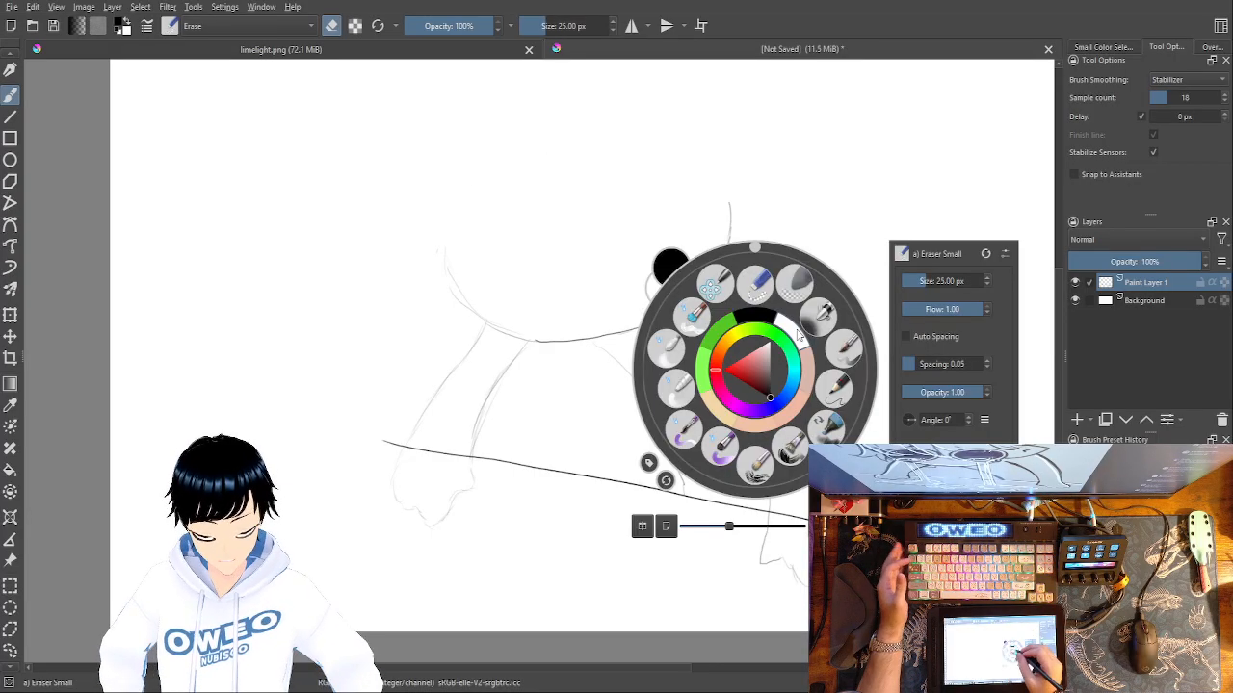
{"action": "left_click", "coordinate": [838, 382]}
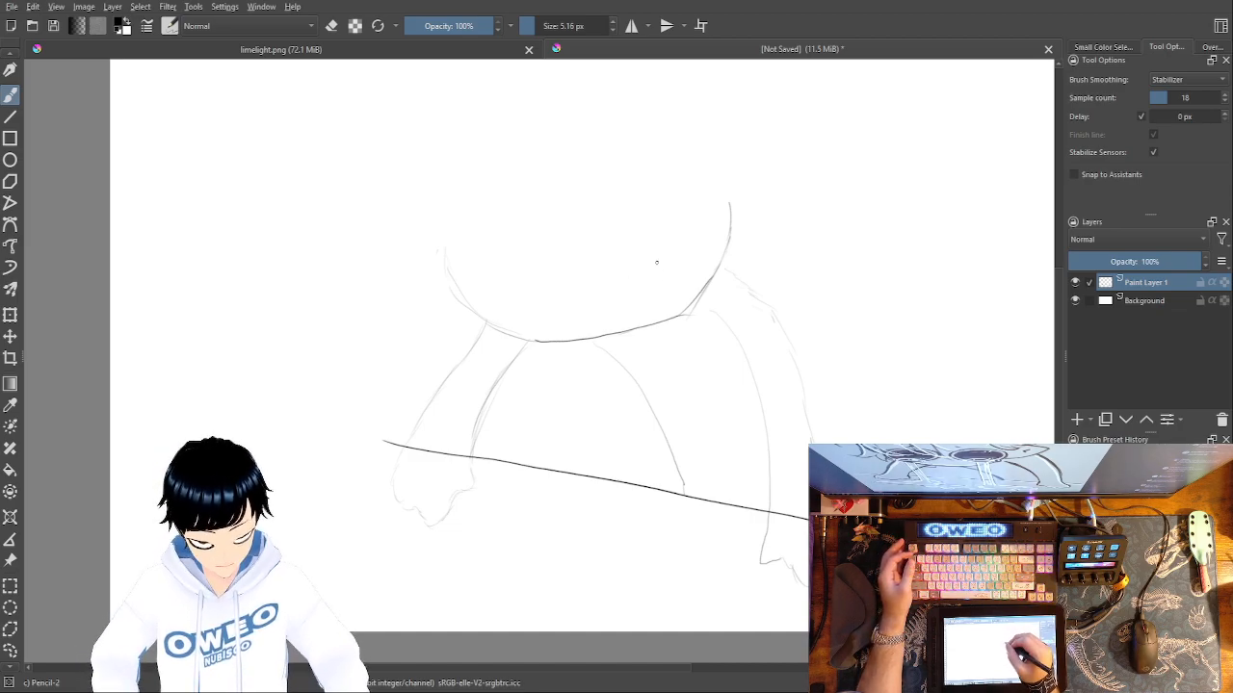
{"action": "mouse_move", "coordinate": [632, 258]}
{"action": "left_mouse_down"}
{"action": "mouse_move", "coordinate": [622, 302]}
{"action": "mouse_move", "coordinate": [691, 247]}
{"action": "mouse_move", "coordinate": [652, 247]}
{"action": "mouse_move", "coordinate": [691, 252]}
{"action": "mouse_move", "coordinate": [666, 286]}
{"action": "mouse_move", "coordinate": [616, 279]}
{"action": "left_mouse_up"}
{"action": "key", "text": "ctrl+z"}
{"action": "key", "text": "ctrl+z"}
{"action": "key", "text": "ctrl+z"}
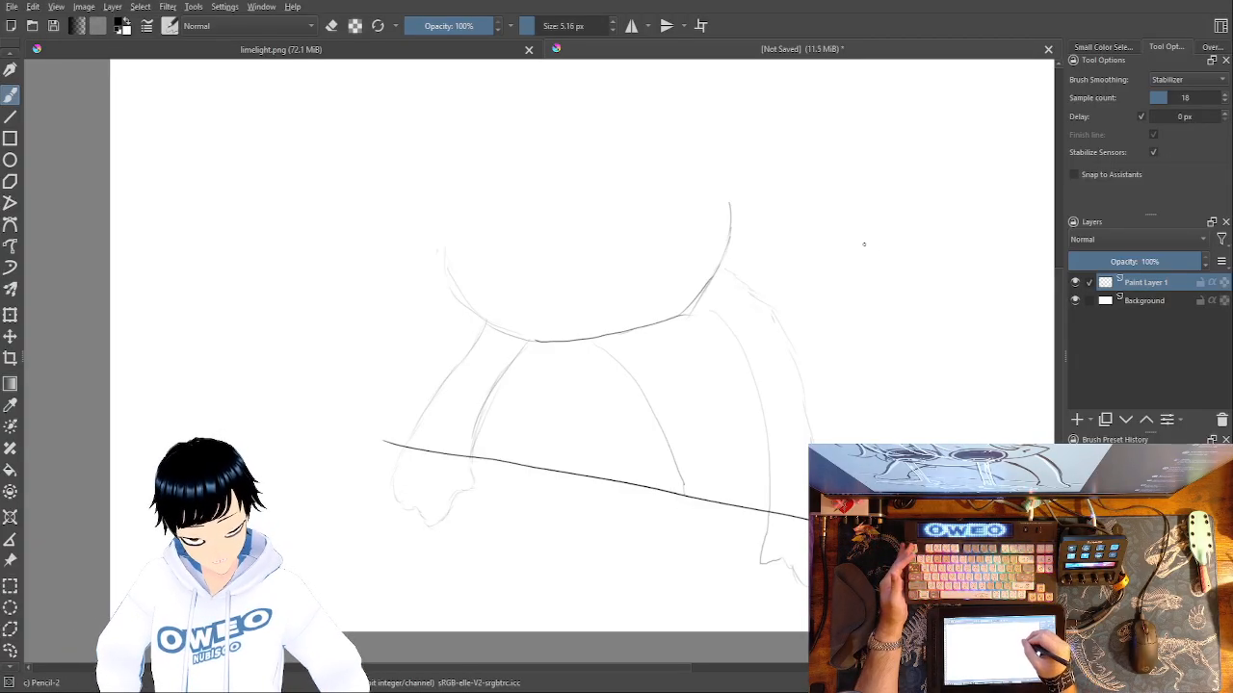
{"action": "mouse_move", "coordinate": [863, 265]}
{"action": "left_mouse_down"}
{"action": "mouse_move", "coordinate": [862, 242]}
{"action": "mouse_move", "coordinate": [904, 217]}
{"action": "mouse_move", "coordinate": [916, 228]}
{"action": "mouse_move", "coordinate": [911, 254]}
{"action": "mouse_move", "coordinate": [900, 270]}
{"action": "mouse_move", "coordinate": [871, 270]}
{"action": "left_mouse_up"}
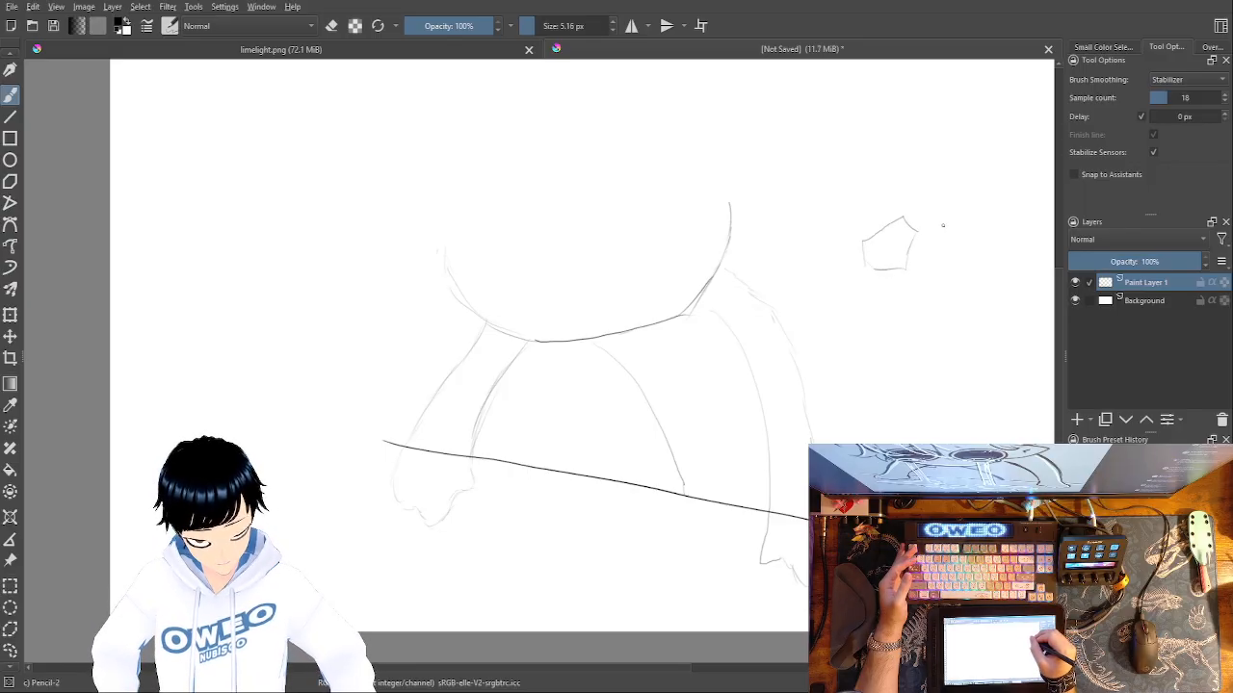
{"action": "mouse_move", "coordinate": [943, 221]}
{"action": "left_mouse_down"}
{"action": "mouse_move", "coordinate": [972, 210]}
{"action": "mouse_move", "coordinate": [971, 237]}
{"action": "mouse_move", "coordinate": [948, 223]}
{"action": "left_mouse_up"}
{"action": "key", "text": "ctrl+z"}
{"action": "key", "text": "ctrl+z"}
{"action": "key", "text": "ctrl+z"}
{"action": "key", "text": "ctrl+z"}
{"action": "key", "text": "ctrl+z"}
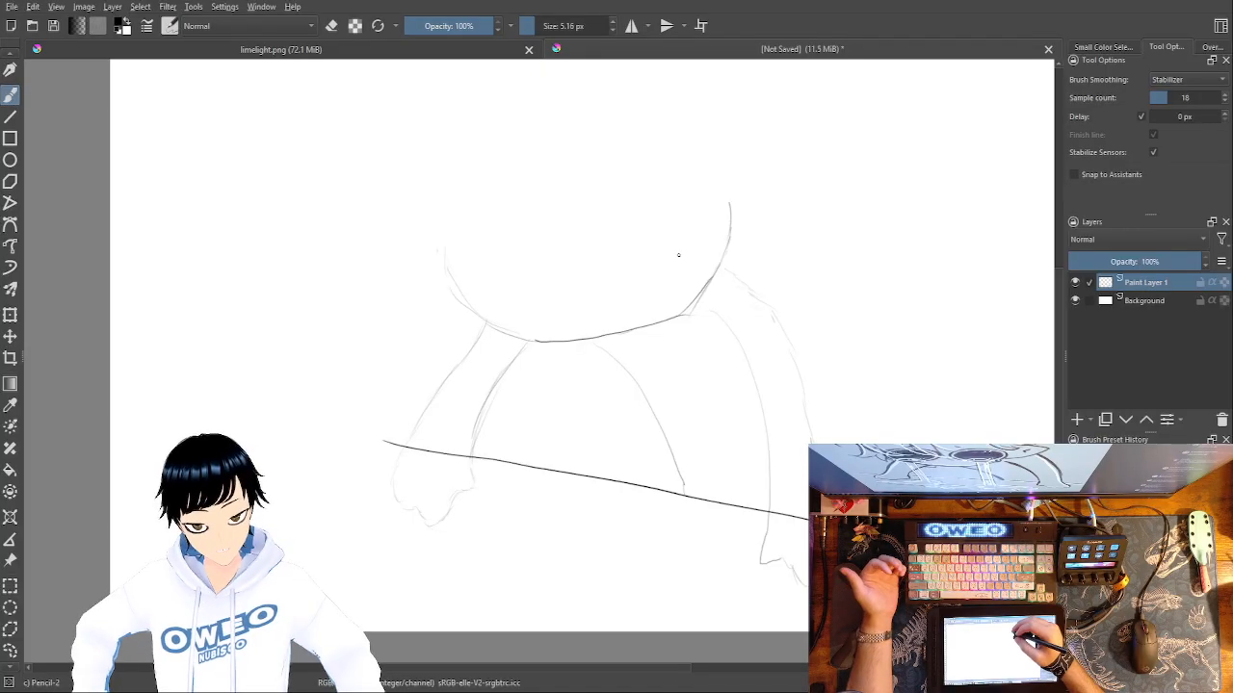
Sketch a wide oval inside the lower right part of the body outline.
{"action": "mouse_move", "coordinate": [619, 262]}
{"action": "left_mouse_down"}
{"action": "mouse_move", "coordinate": [688, 277]}
{"action": "mouse_move", "coordinate": [687, 295]}
{"action": "mouse_move", "coordinate": [662, 307]}
{"action": "mouse_move", "coordinate": [603, 296]}
{"action": "mouse_move", "coordinate": [596, 271]}
{"action": "mouse_move", "coordinate": [656, 256]}
{"action": "left_mouse_up"}
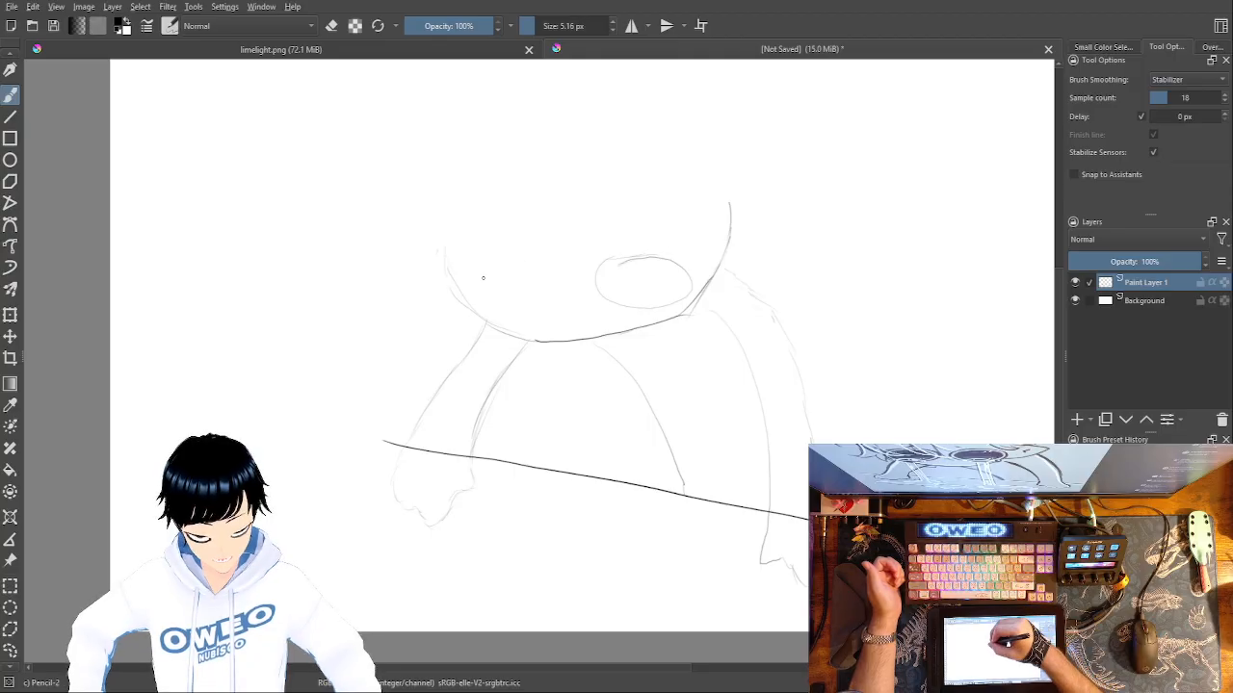
Sketch a second wide oval eye inside the lower left of the face and add short eyebrow strokes above both ovals.
{"action": "mouse_move", "coordinate": [525, 258]}
{"action": "left_mouse_down"}
{"action": "mouse_move", "coordinate": [547, 308]}
{"action": "mouse_move", "coordinate": [557, 274]}
{"action": "mouse_move", "coordinate": [534, 306]}
{"action": "mouse_move", "coordinate": [527, 296]}
{"action": "mouse_move", "coordinate": [504, 314]}
{"action": "mouse_move", "coordinate": [462, 308]}
{"action": "left_mouse_up"}
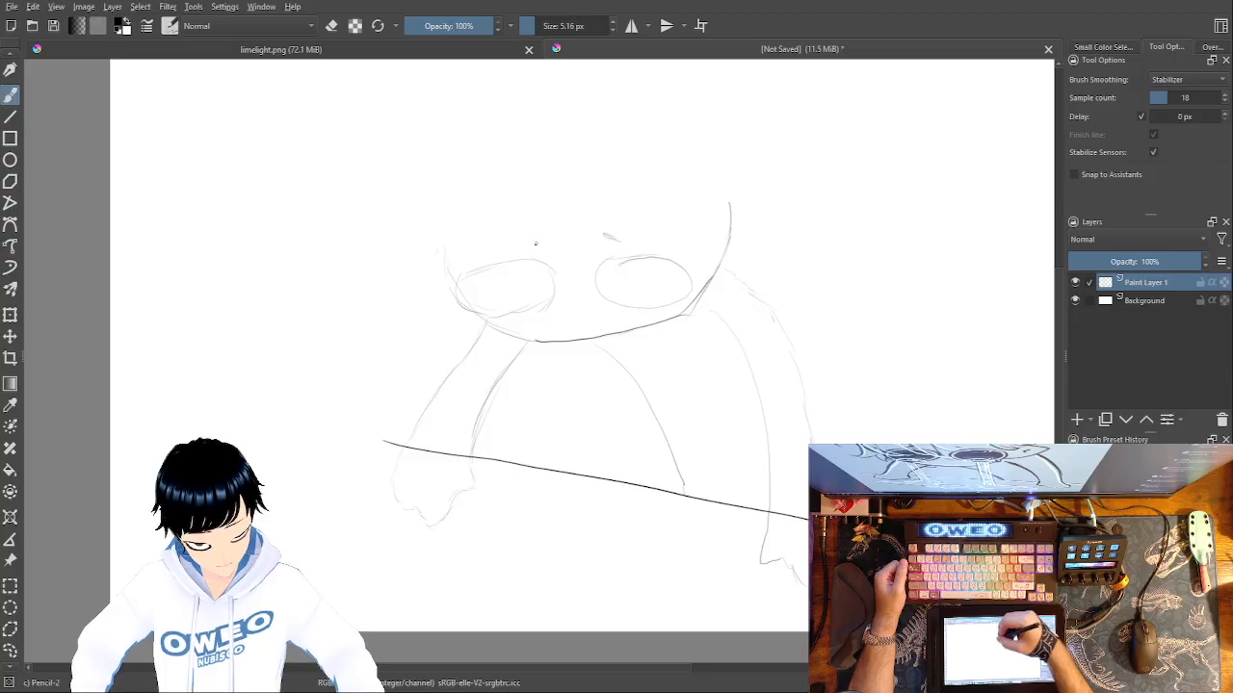
{"action": "left_click_drag", "start_coordinate": [544, 239], "coordinate": [551, 232]}
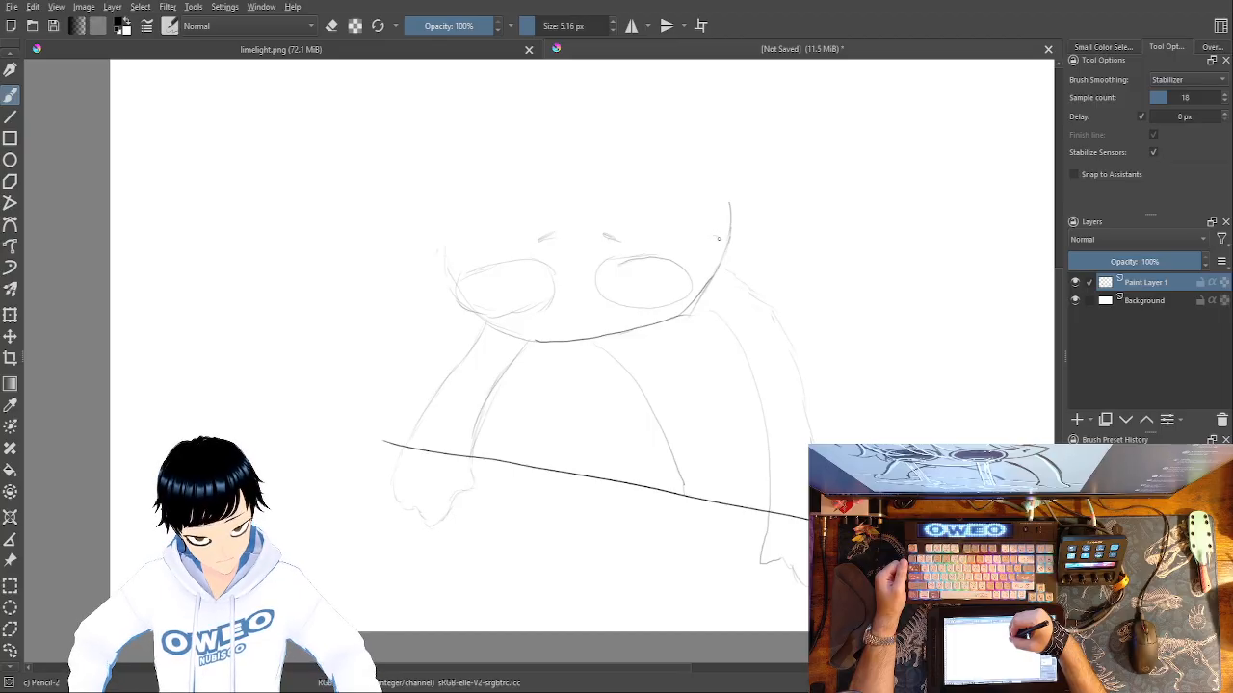
Sketch the hairline and pointed fringe strands across the forehead, with loose locks beside the left side of the face.
{"action": "mouse_move", "coordinate": [717, 241]}
{"action": "left_mouse_down"}
{"action": "mouse_move", "coordinate": [646, 150]}
{"action": "mouse_move", "coordinate": [621, 169]}
{"action": "mouse_move", "coordinate": [597, 148]}
{"action": "mouse_move", "coordinate": [568, 186]}
{"action": "mouse_move", "coordinate": [574, 234]}
{"action": "left_mouse_up"}
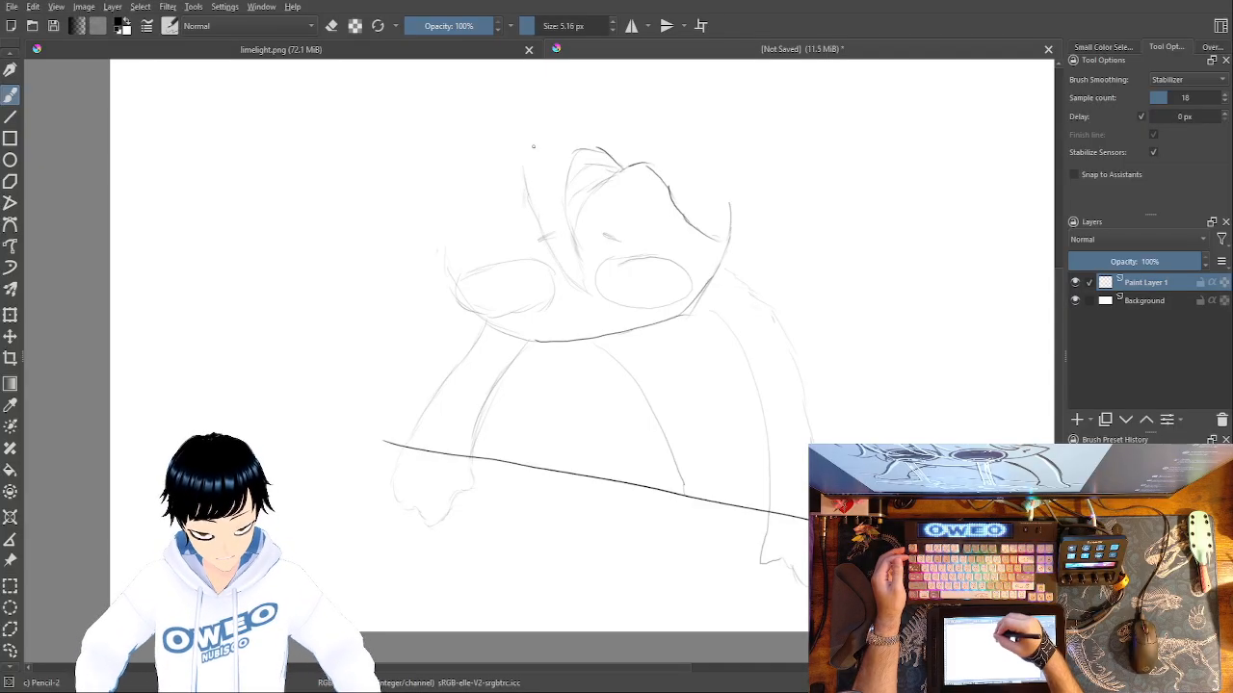
{"action": "left_click_drag", "start_coordinate": [523, 184], "coordinate": [520, 208]}
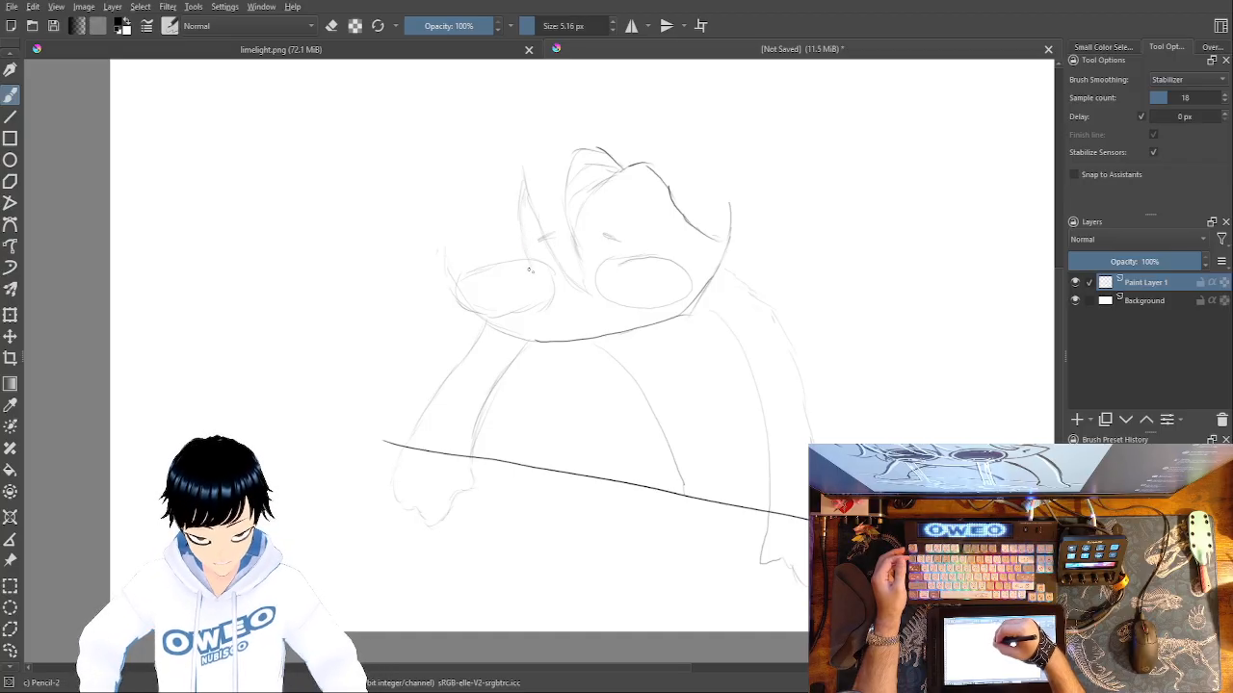
{"action": "left_click_drag", "start_coordinate": [514, 253], "coordinate": [497, 183]}
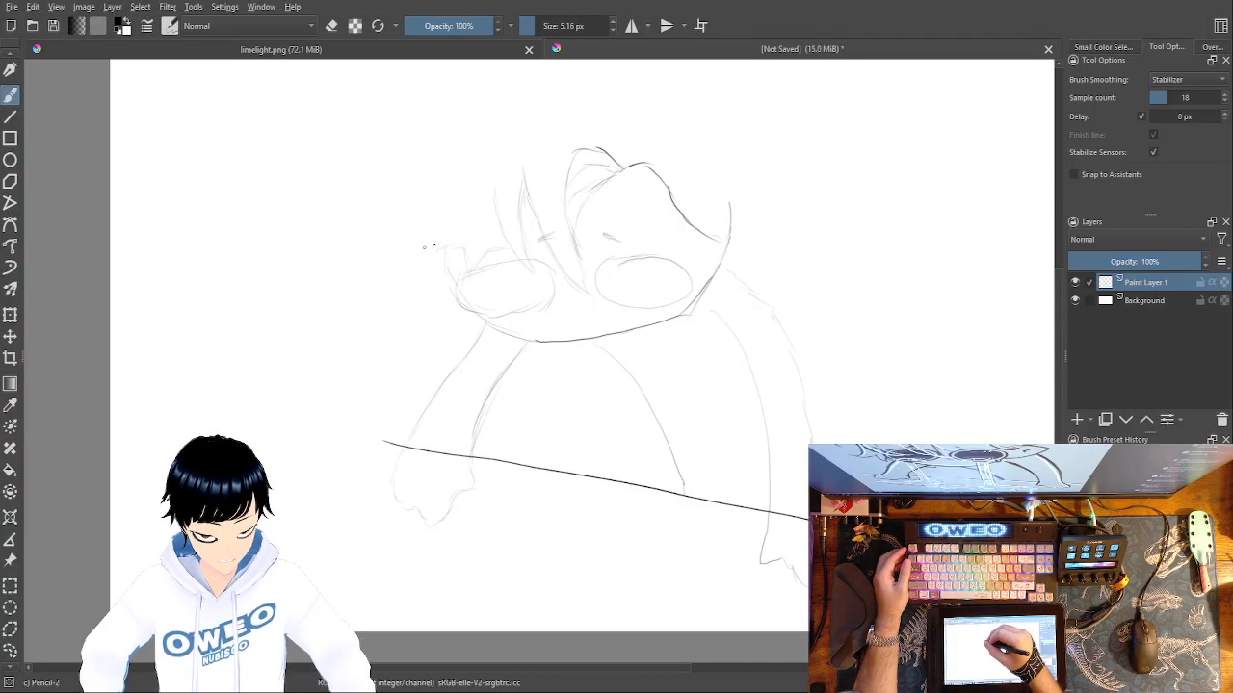
{"action": "left_click_drag", "start_coordinate": [431, 254], "coordinate": [398, 293]}
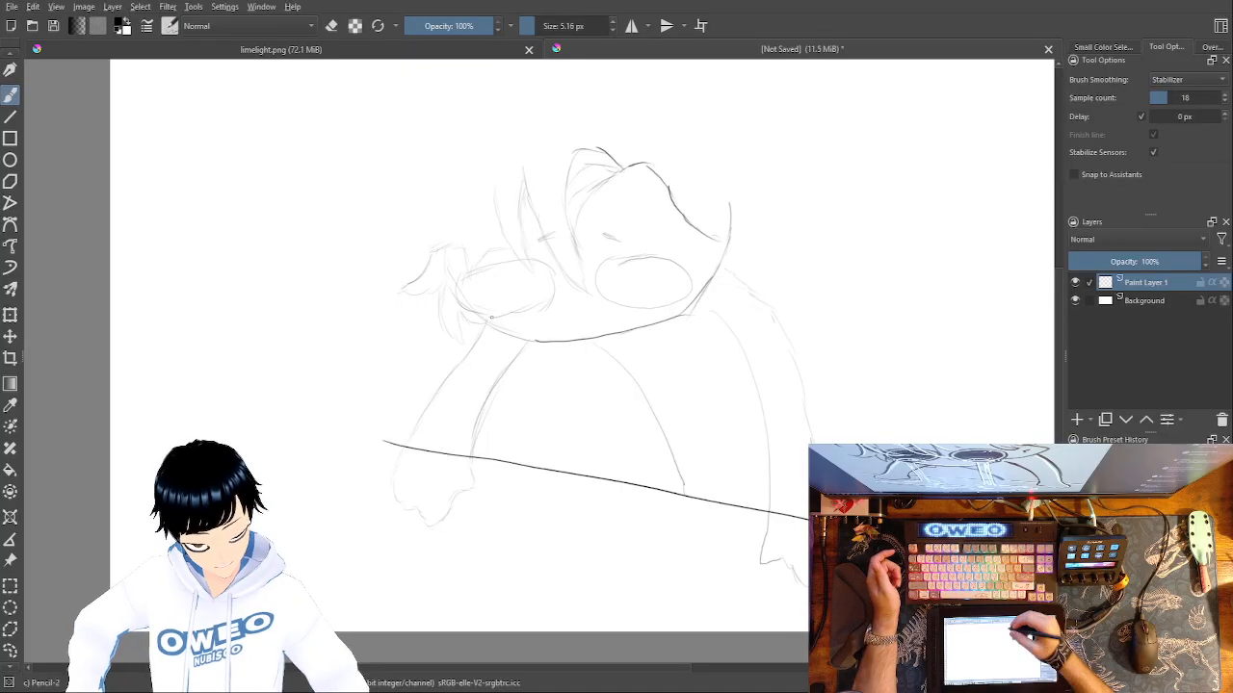
Erase the leftover outline above the right side of the face with Eraser Small and sketch hair tips there with Pencil-2.
{"action": "right_click", "coordinate": [774, 190]}
{"action": "left_click", "coordinate": [776, 129]}
{"action": "left_click_drag", "start_coordinate": [731, 204], "coordinate": [729, 234]}
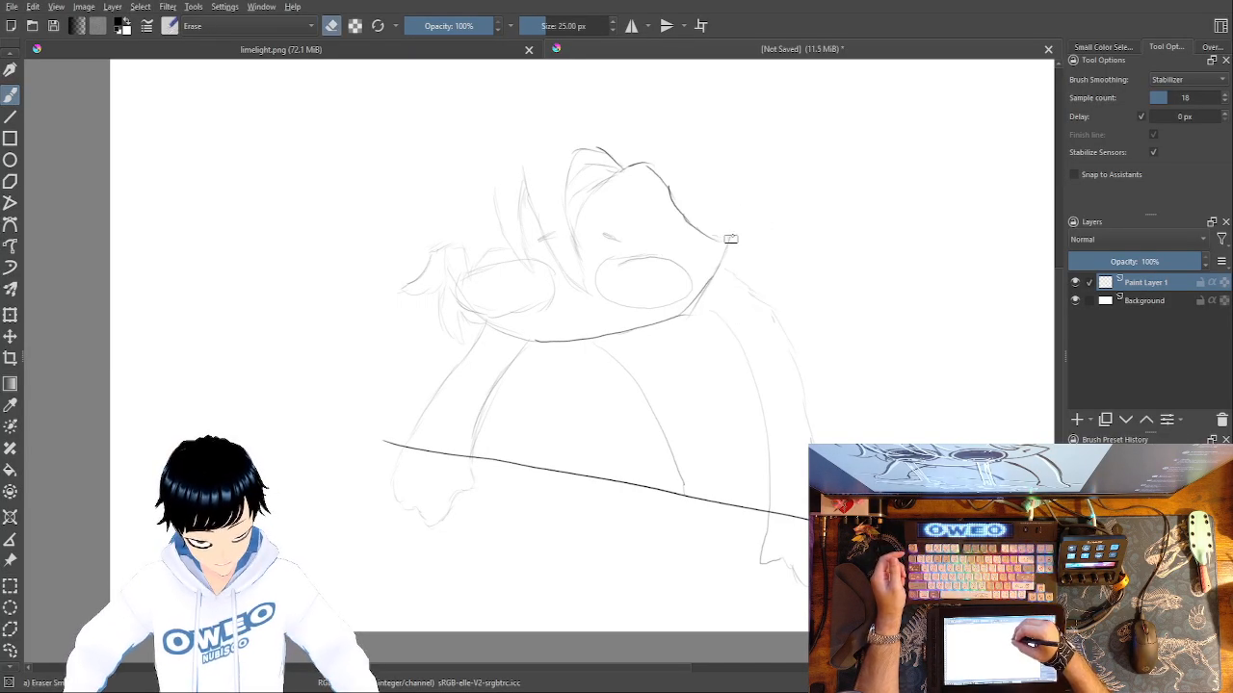
{"action": "right_click", "coordinate": [748, 224]}
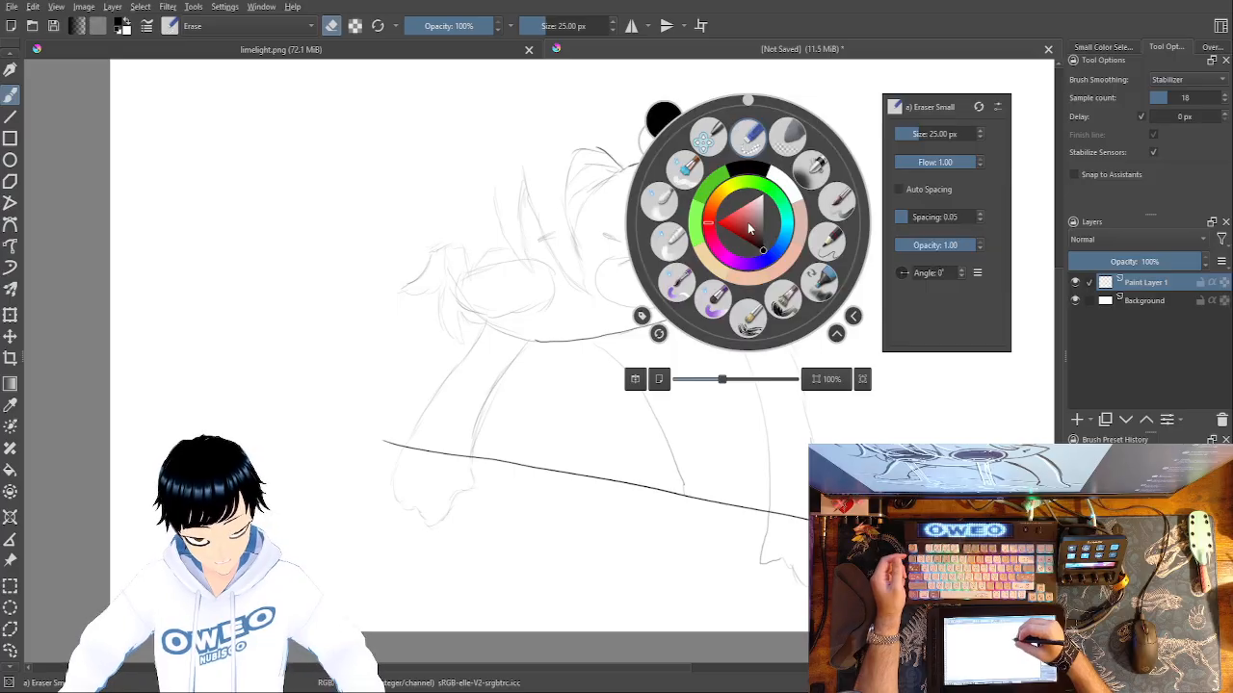
{"action": "left_click", "coordinate": [826, 241]}
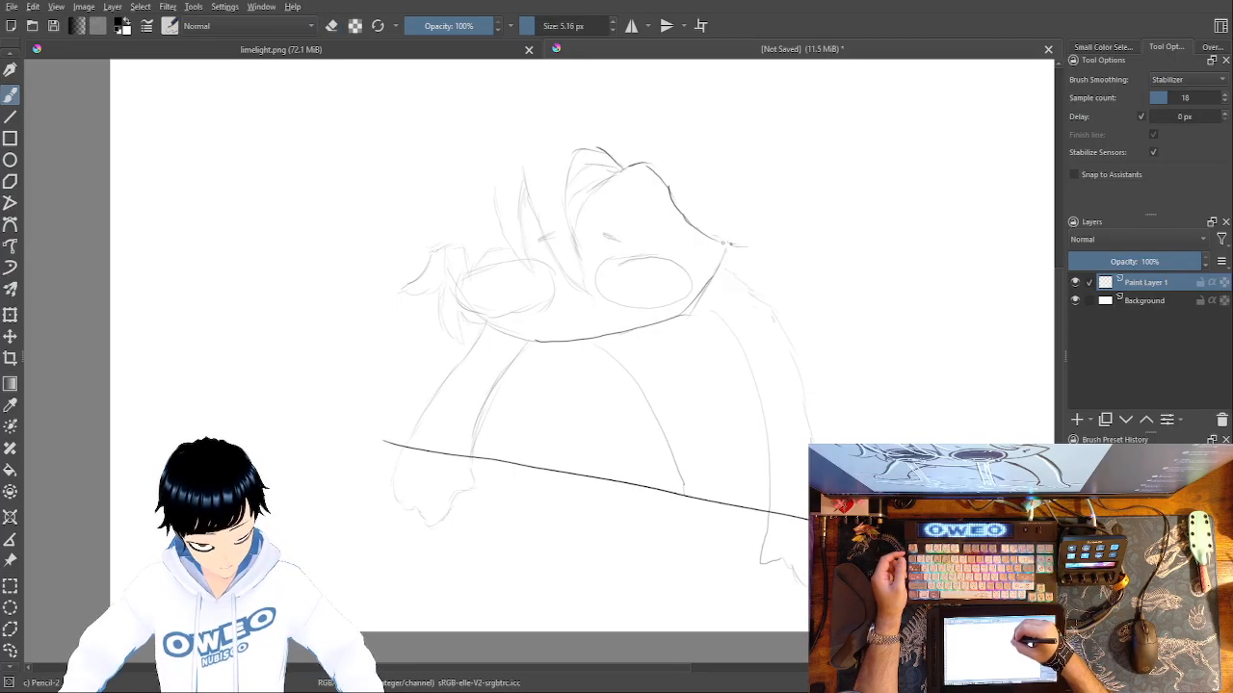
{"action": "left_click_drag", "start_coordinate": [721, 242], "coordinate": [757, 239]}
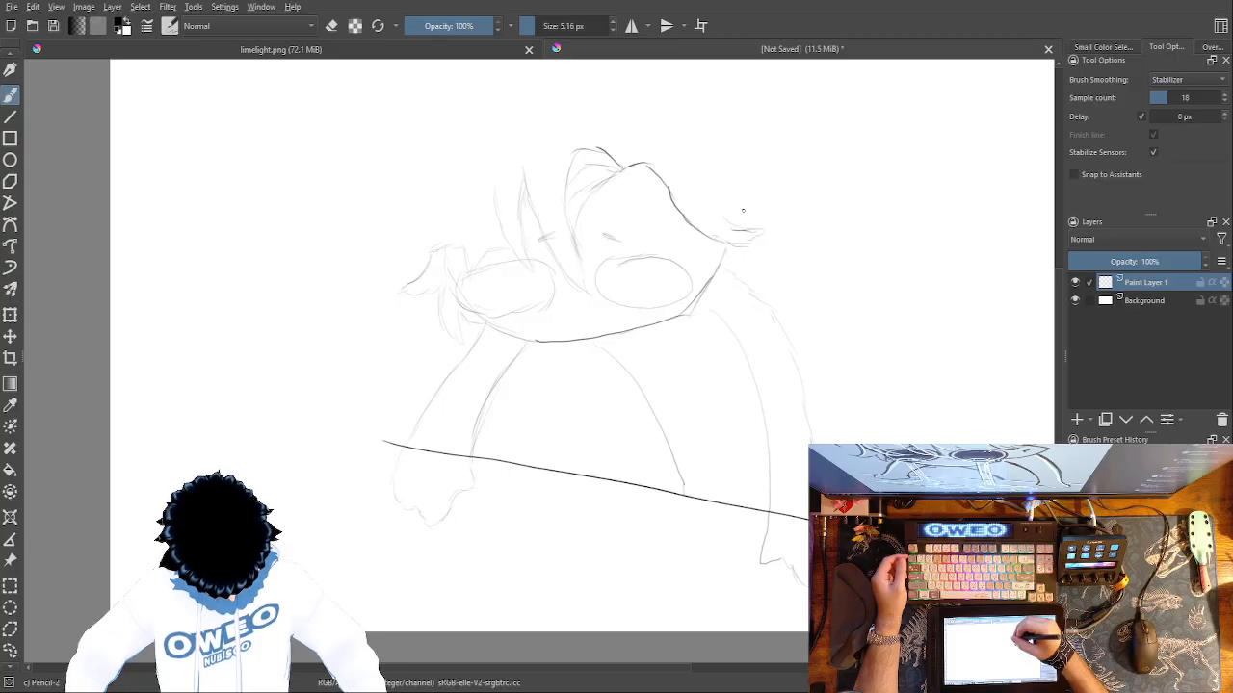
{"action": "mouse_move", "coordinate": [751, 231]}
{"action": "left_mouse_down"}
{"action": "mouse_move", "coordinate": [729, 204]}
{"action": "mouse_move", "coordinate": [749, 214]}
{"action": "mouse_move", "coordinate": [741, 189]}
{"action": "left_mouse_up"}
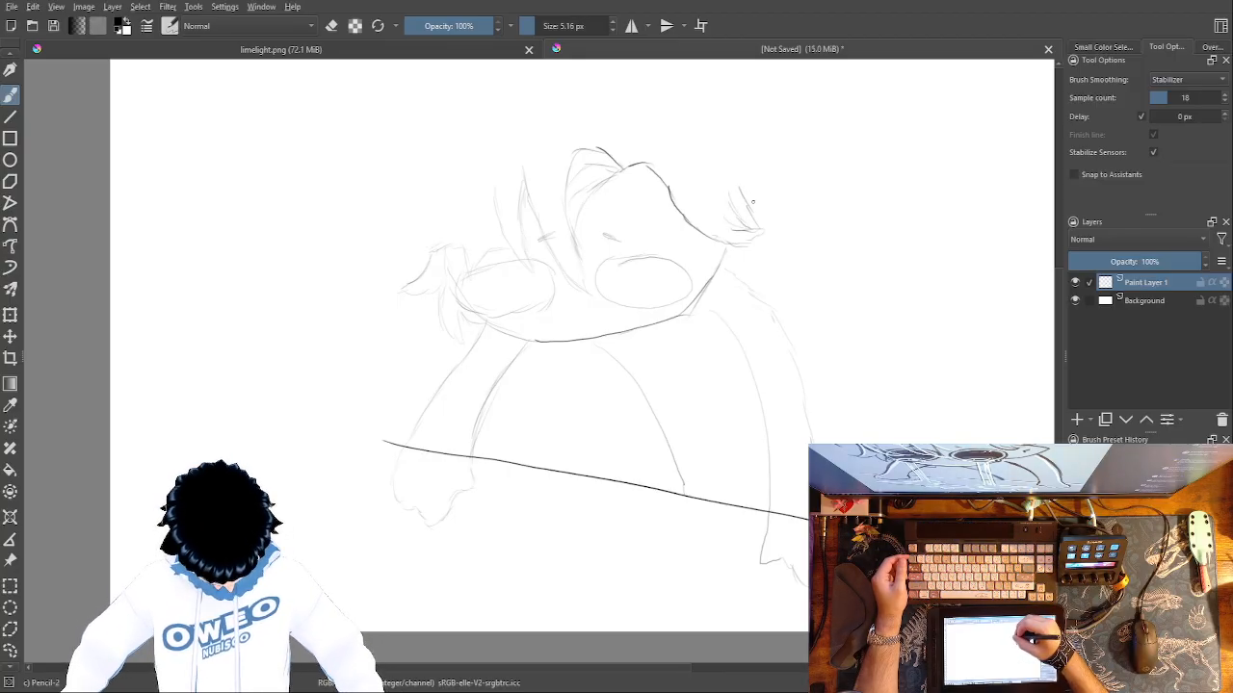
Erase the stray tip of the right hair tuft and redraw it as jagged spikes running up the right side of the head.
{"action": "right_click", "coordinate": [735, 186]}
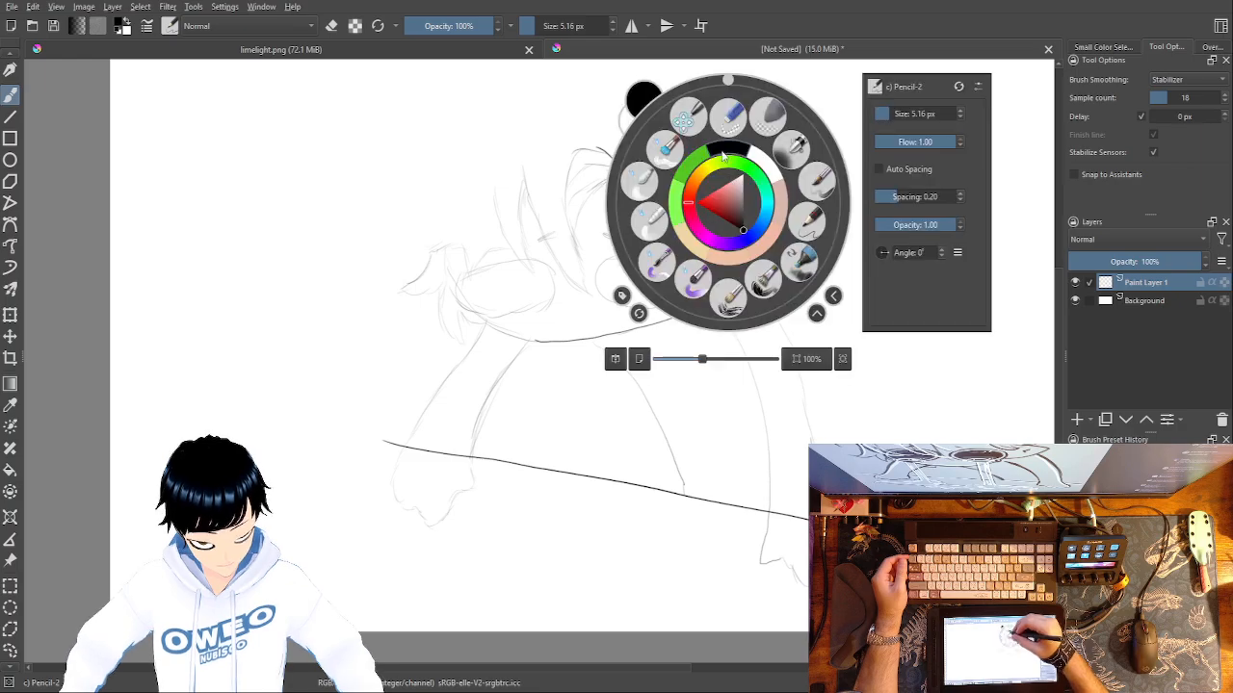
{"action": "left_click", "coordinate": [749, 165]}
{"action": "left_click_drag", "start_coordinate": [747, 186], "coordinate": [760, 220]}
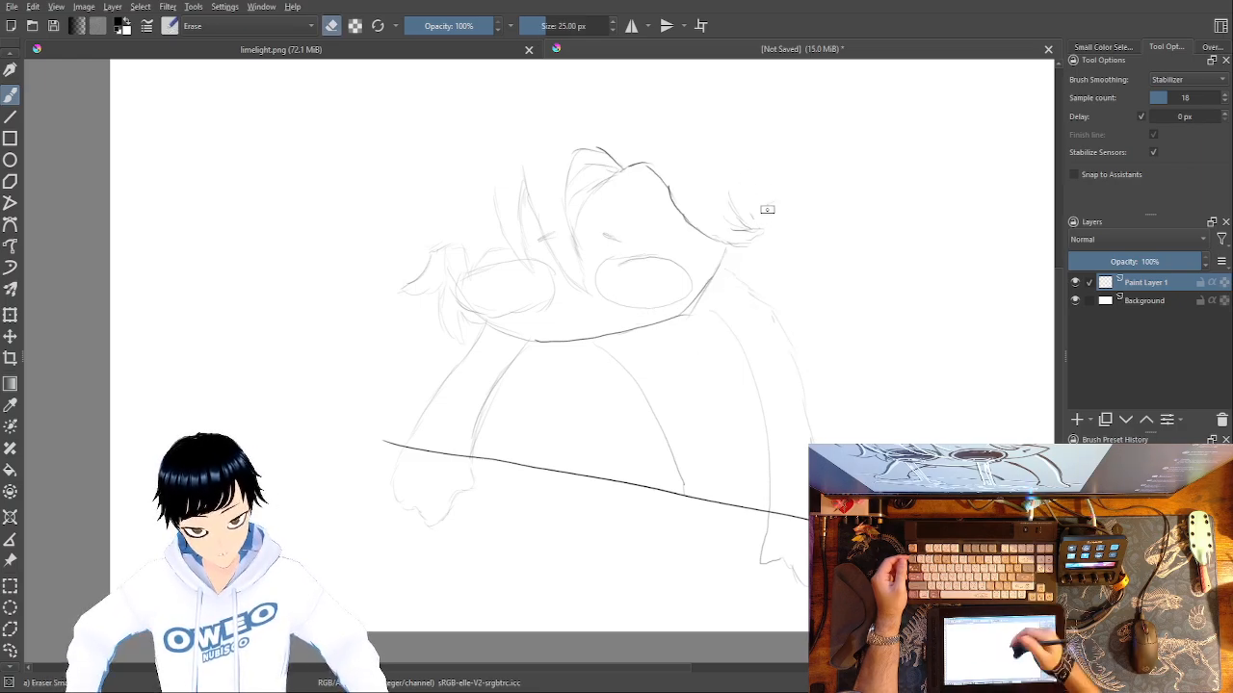
{"action": "right_click", "coordinate": [713, 261]}
{"action": "left_click", "coordinate": [796, 274]}
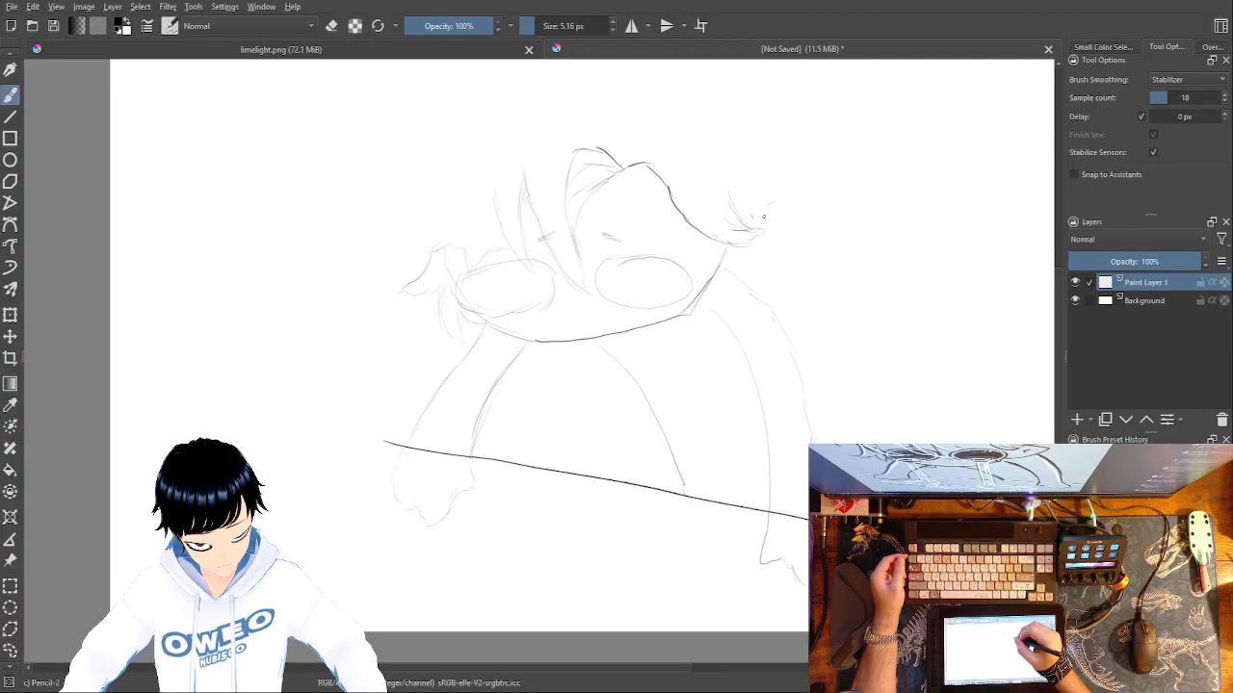
{"action": "left_click_drag", "start_coordinate": [754, 226], "coordinate": [783, 191]}
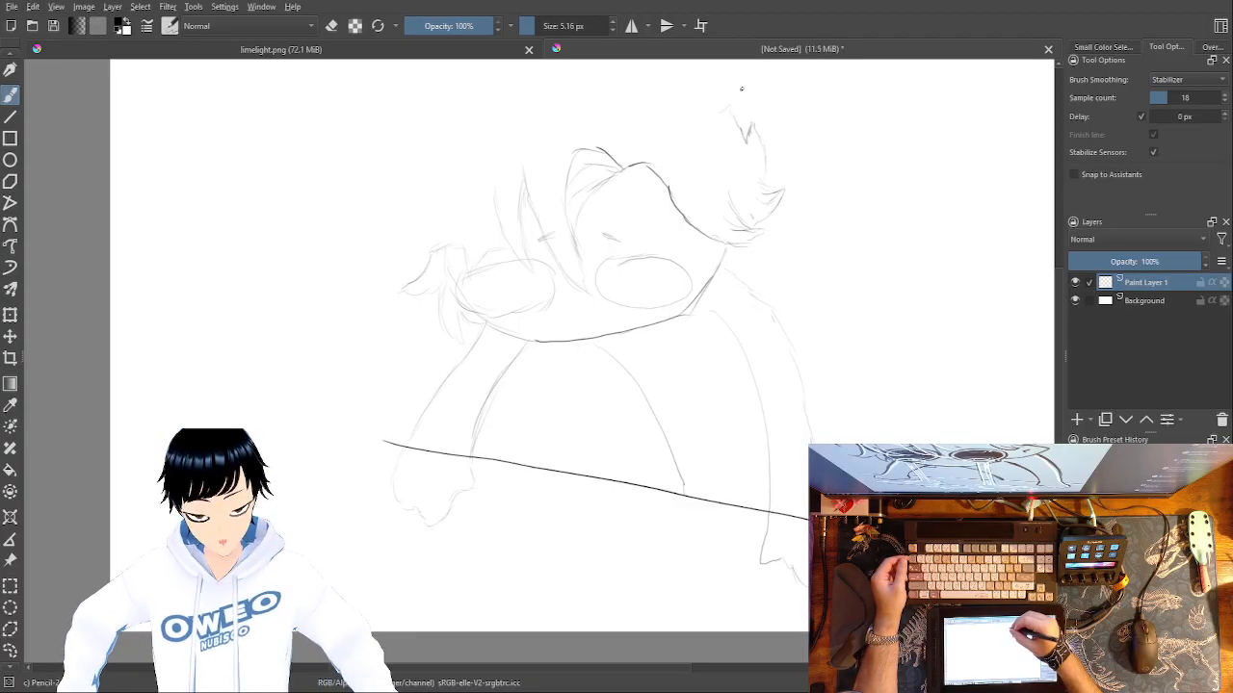
Sketch the top of the hair with a tall pointed tuft and a curved outline extending to the left.
{"action": "left_click_drag", "start_coordinate": [726, 111], "coordinate": [699, 122]}
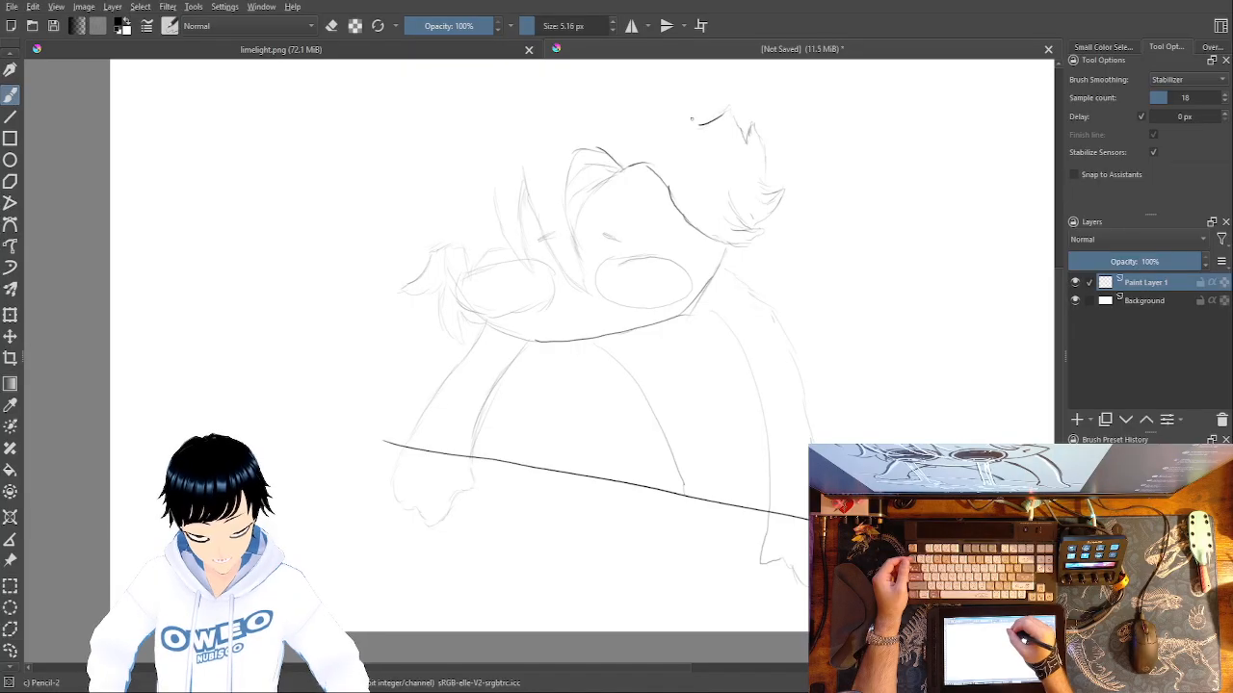
{"action": "mouse_move", "coordinate": [694, 113]}
{"action": "left_mouse_down"}
{"action": "mouse_move", "coordinate": [696, 142]}
{"action": "mouse_move", "coordinate": [688, 90]}
{"action": "mouse_move", "coordinate": [694, 143]}
{"action": "mouse_move", "coordinate": [677, 70]}
{"action": "mouse_move", "coordinate": [651, 121]}
{"action": "left_mouse_up"}
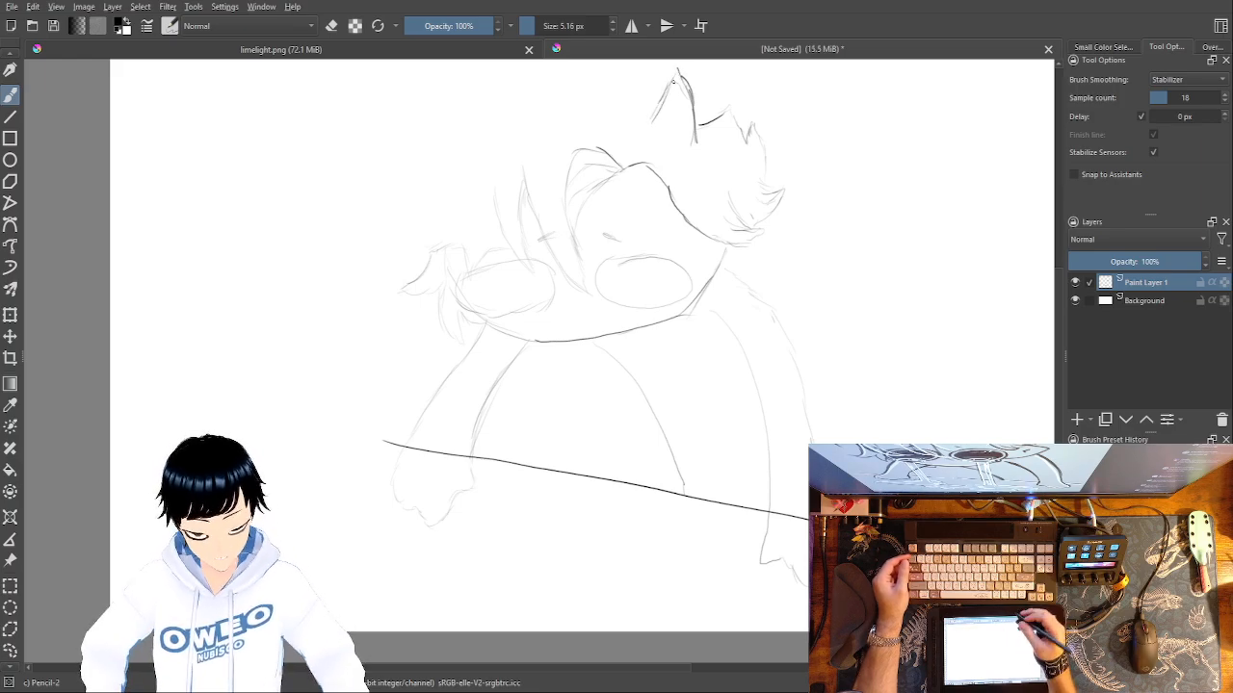
{"action": "mouse_move", "coordinate": [673, 81]}
{"action": "left_mouse_down"}
{"action": "mouse_move", "coordinate": [651, 124]}
{"action": "mouse_move", "coordinate": [671, 86]}
{"action": "left_mouse_up"}
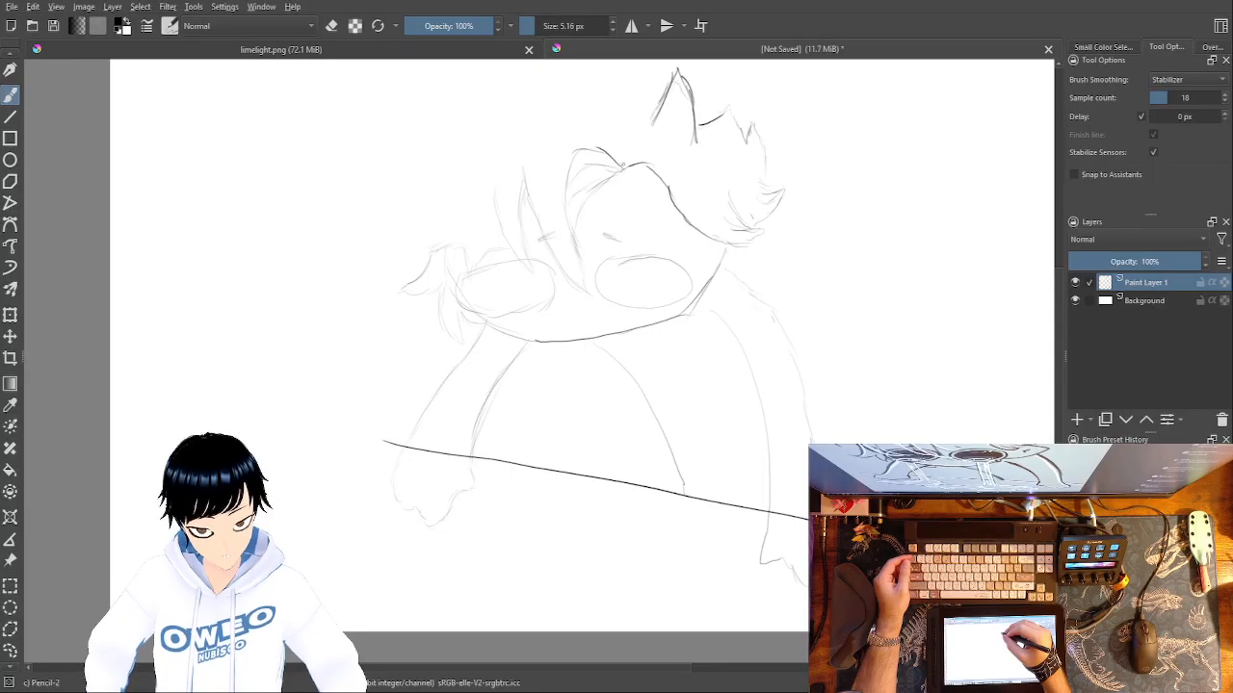
{"action": "left_click_drag", "start_coordinate": [647, 107], "coordinate": [635, 111]}
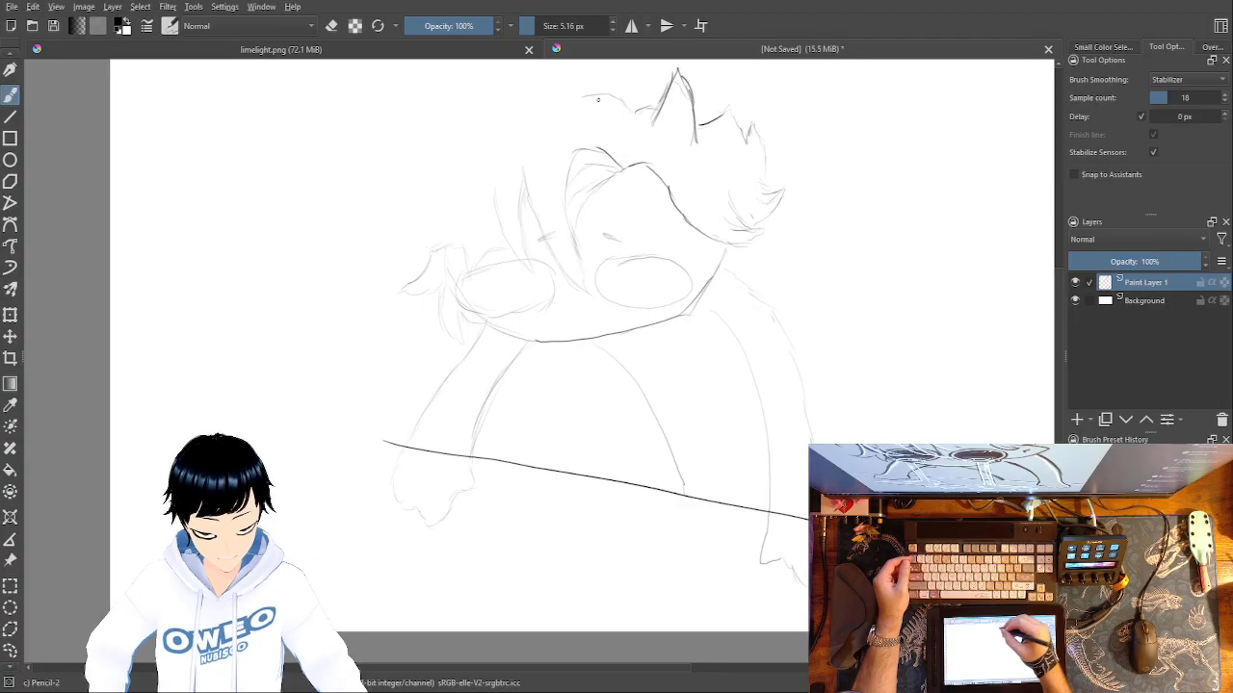
{"action": "left_click_drag", "start_coordinate": [582, 96], "coordinate": [503, 133]}
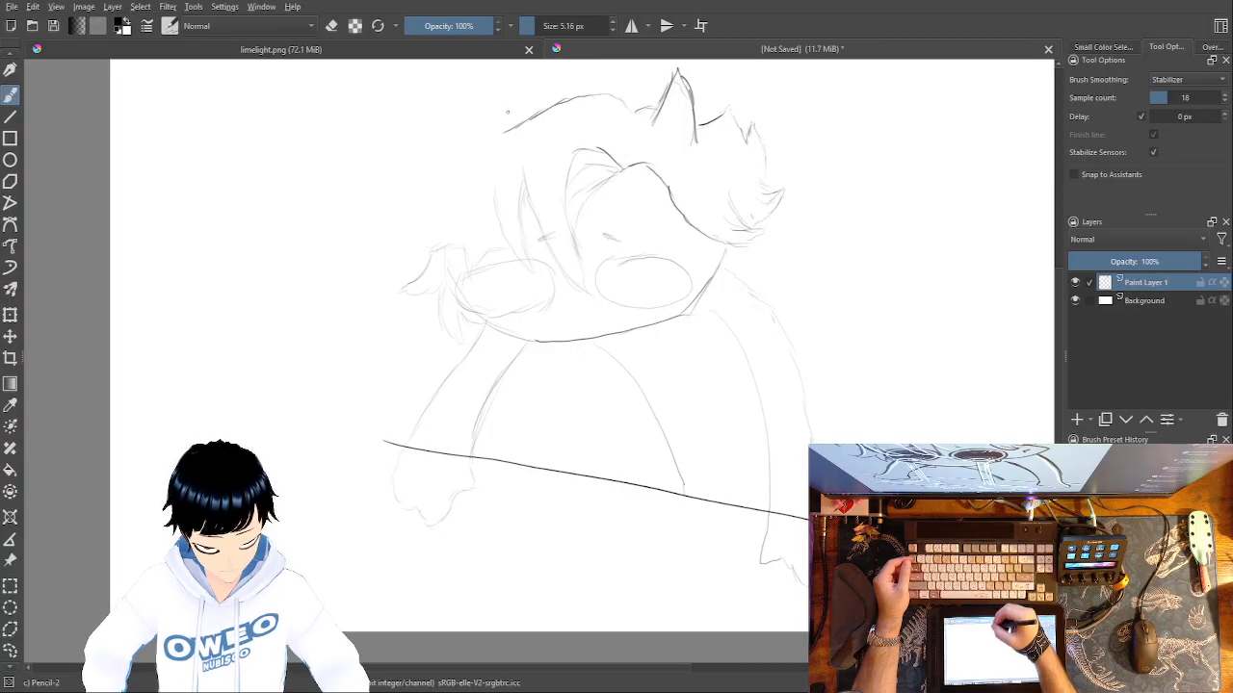
Erase the left end of the top hair curve and redraw it down the left side with a spike and hanging locks.
{"action": "right_click", "coordinate": [573, 97]}
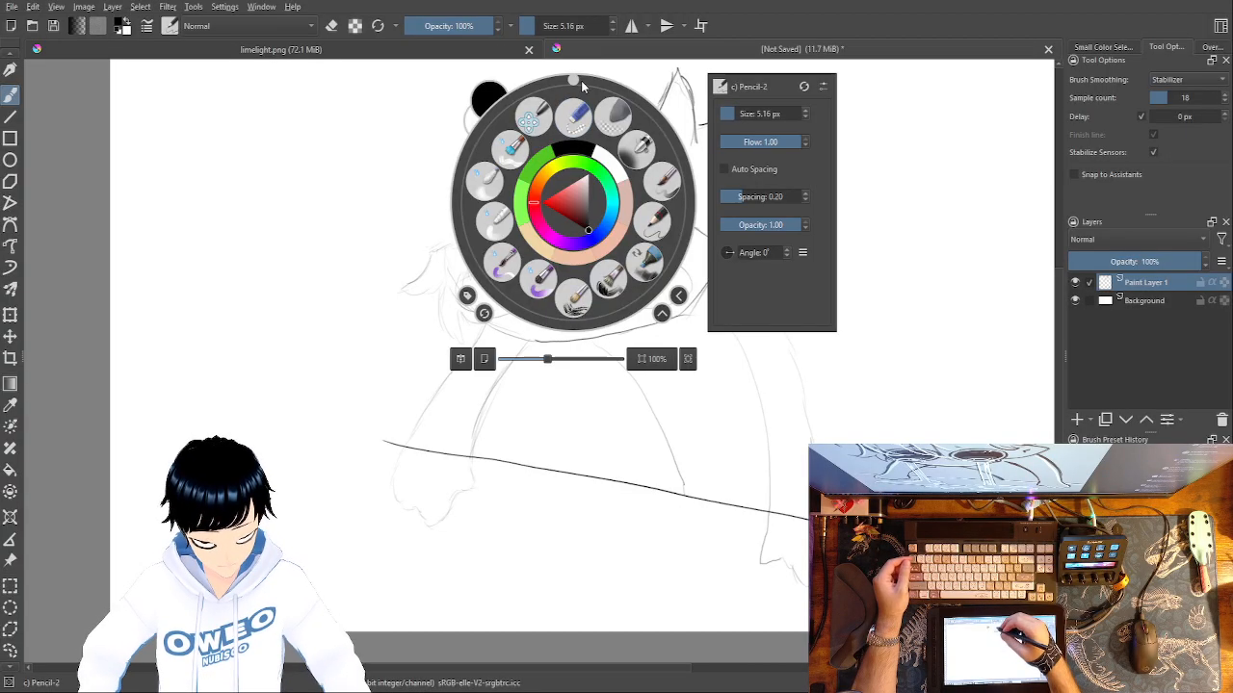
{"action": "left_click", "coordinate": [575, 102]}
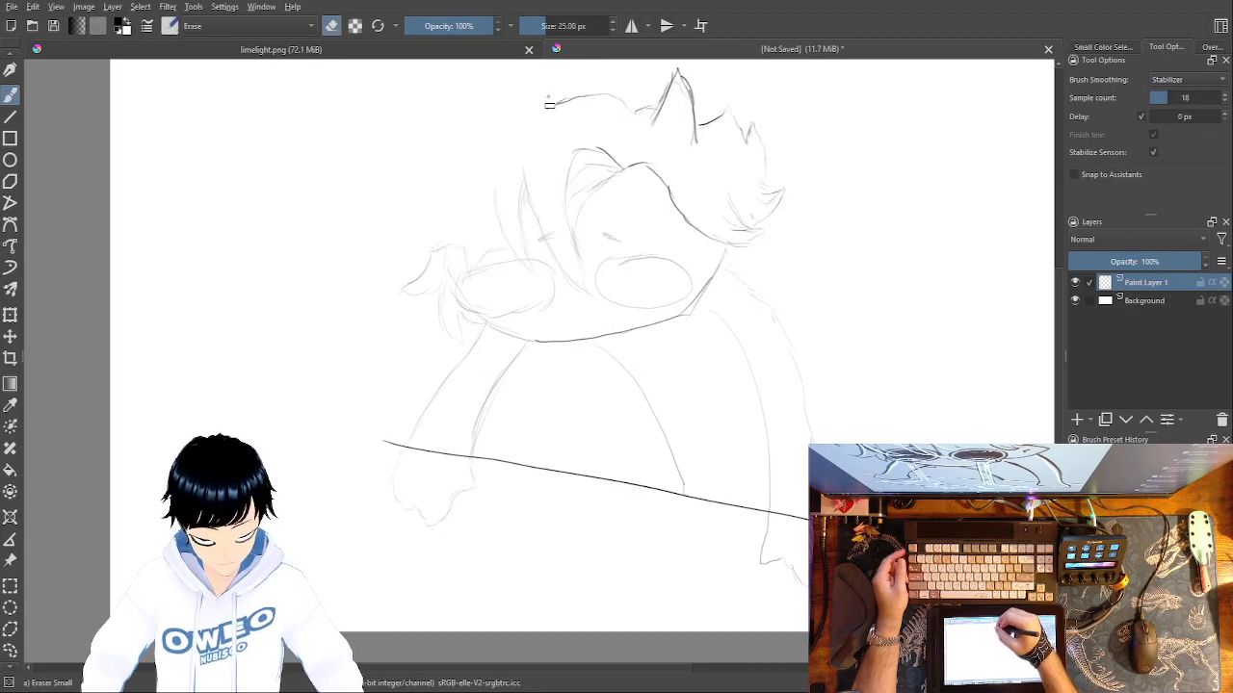
{"action": "right_click", "coordinate": [685, 208]}
{"action": "left_click", "coordinate": [765, 220]}
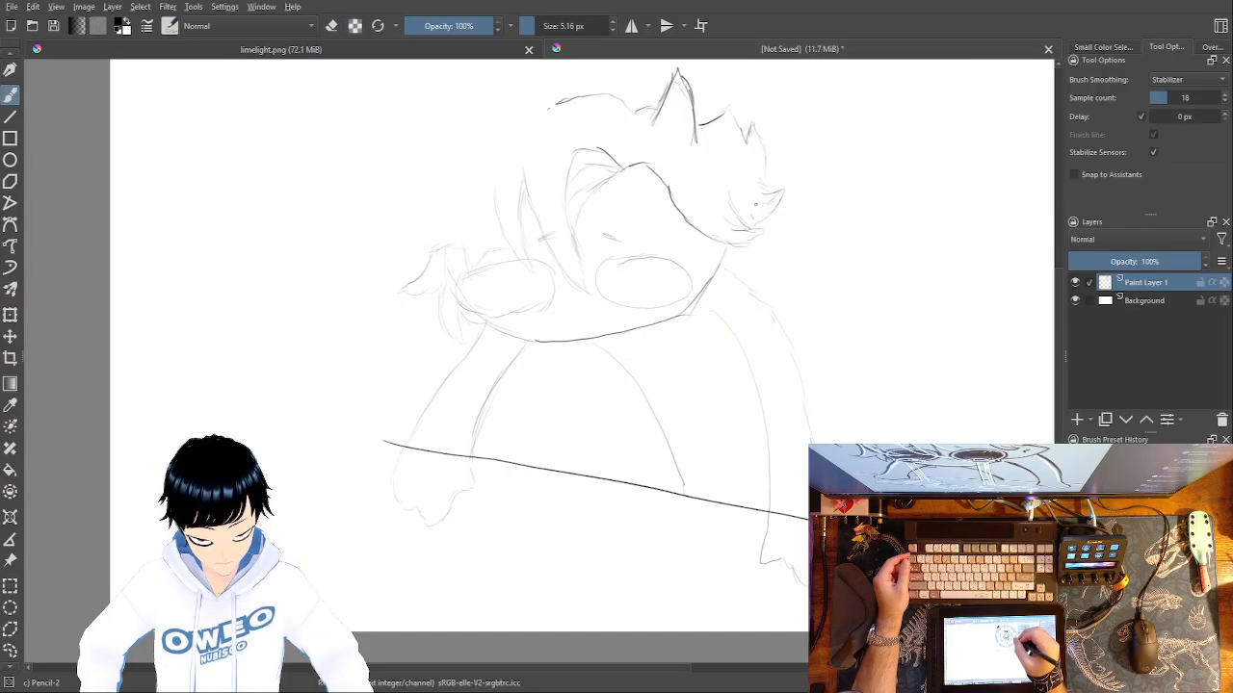
{"action": "mouse_move", "coordinate": [562, 103]}
{"action": "left_mouse_down"}
{"action": "mouse_move", "coordinate": [459, 133]}
{"action": "mouse_move", "coordinate": [422, 115]}
{"action": "mouse_move", "coordinate": [445, 159]}
{"action": "mouse_move", "coordinate": [466, 159]}
{"action": "mouse_move", "coordinate": [407, 171]}
{"action": "mouse_move", "coordinate": [359, 256]}
{"action": "left_mouse_up"}
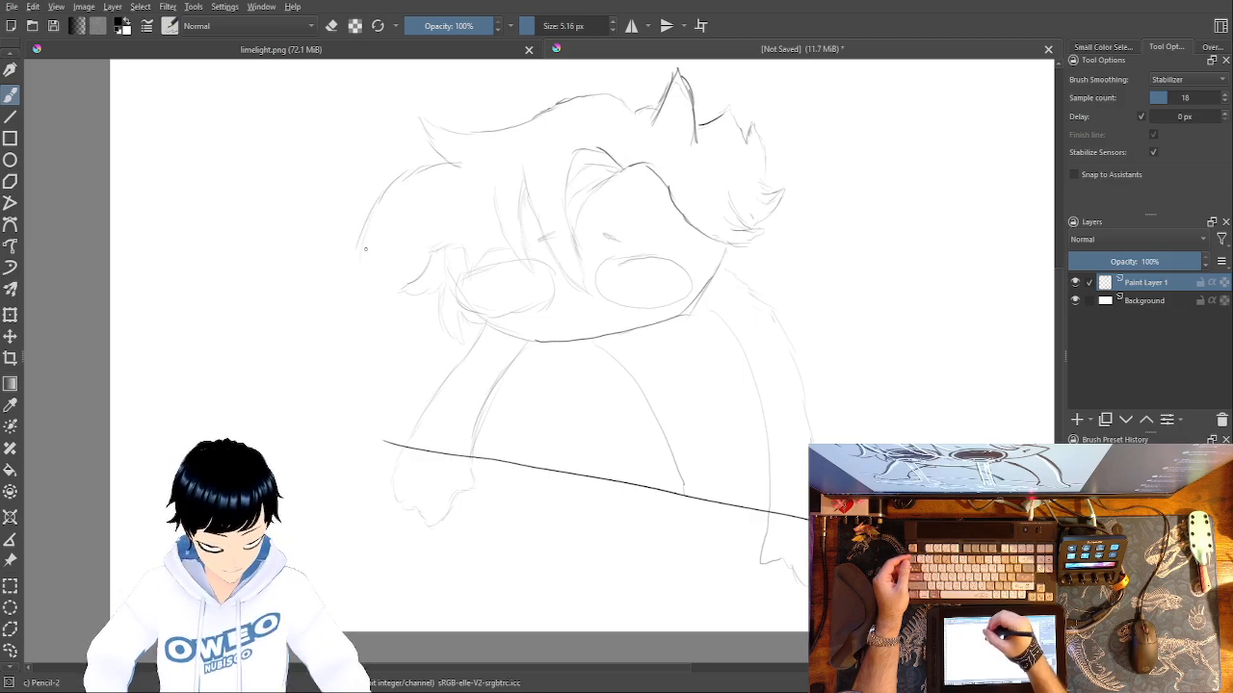
{"action": "mouse_move", "coordinate": [362, 273]}
{"action": "left_mouse_down"}
{"action": "mouse_move", "coordinate": [408, 217]}
{"action": "mouse_move", "coordinate": [423, 256]}
{"action": "left_mouse_up"}
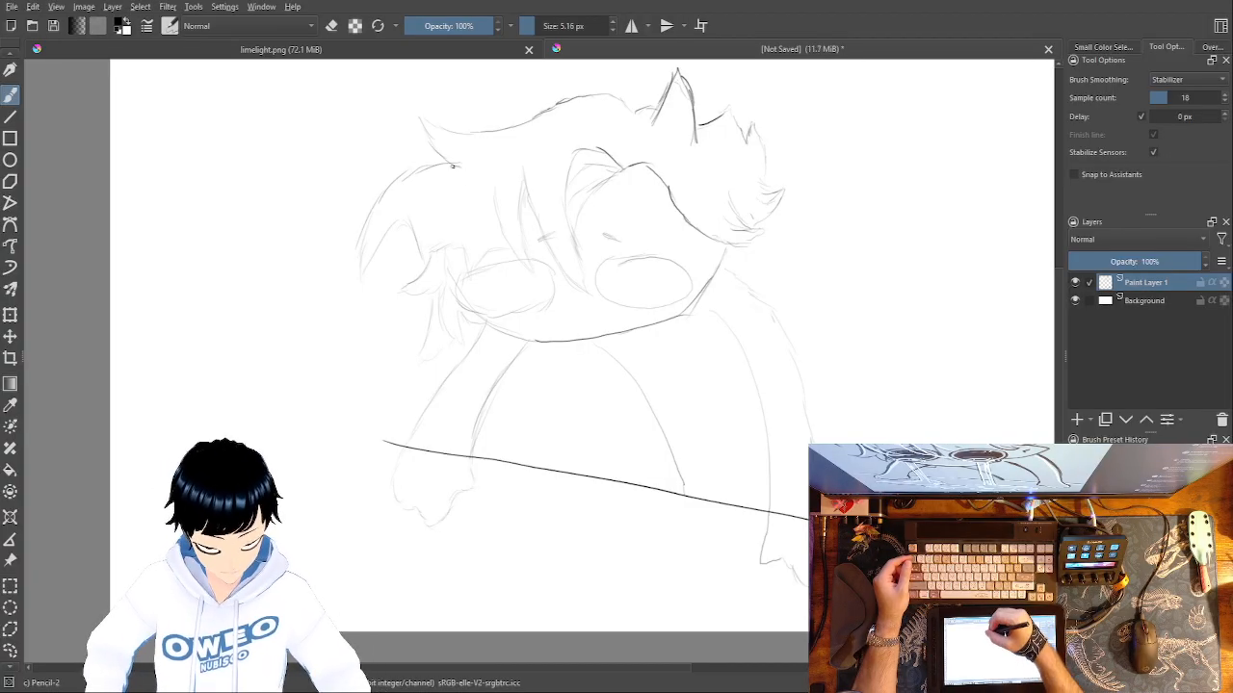
Erase part of the upper left hair outline and redraw it with sharper, overlapping spikes using Pencil-2.
{"action": "right_click", "coordinate": [446, 200]}
{"action": "left_click", "coordinate": [441, 121]}
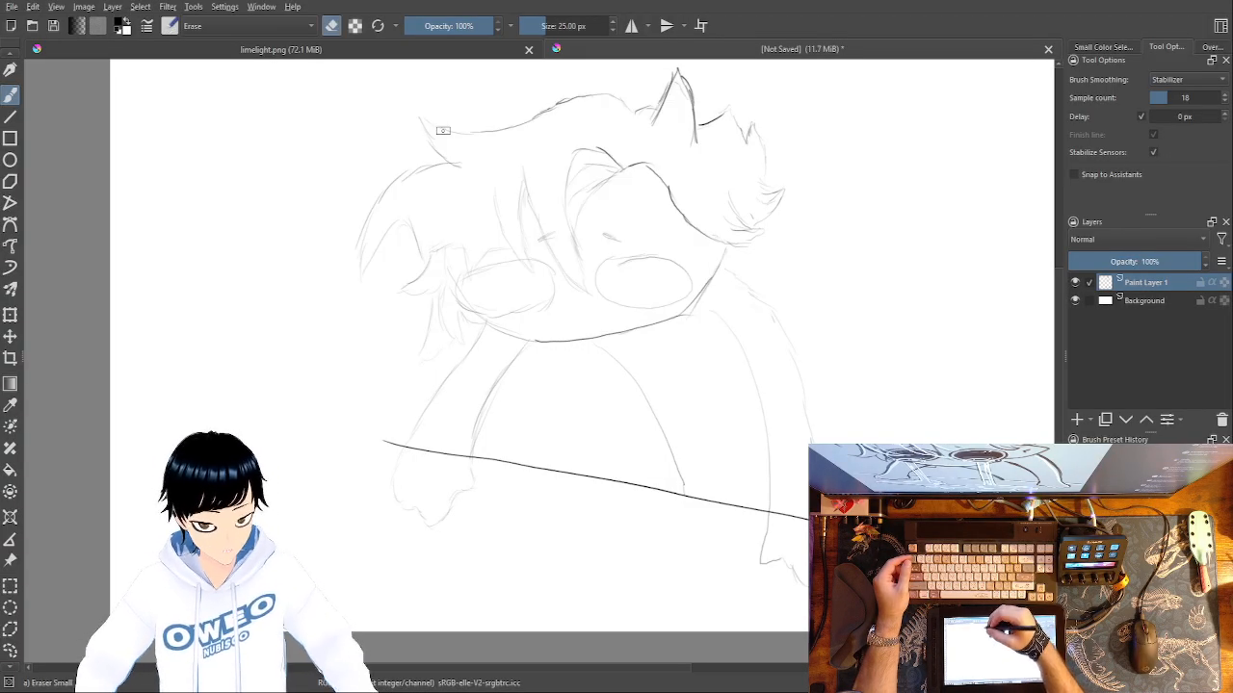
{"action": "mouse_move", "coordinate": [403, 169]}
{"action": "left_mouse_down"}
{"action": "mouse_move", "coordinate": [400, 191]}
{"action": "mouse_move", "coordinate": [429, 176]}
{"action": "mouse_move", "coordinate": [458, 193]}
{"action": "mouse_move", "coordinate": [392, 141]}
{"action": "mouse_move", "coordinate": [389, 165]}
{"action": "mouse_move", "coordinate": [411, 196]}
{"action": "mouse_move", "coordinate": [455, 222]}
{"action": "left_mouse_up"}
{"action": "right_click", "coordinate": [539, 221]}
{"action": "left_click", "coordinate": [624, 241]}
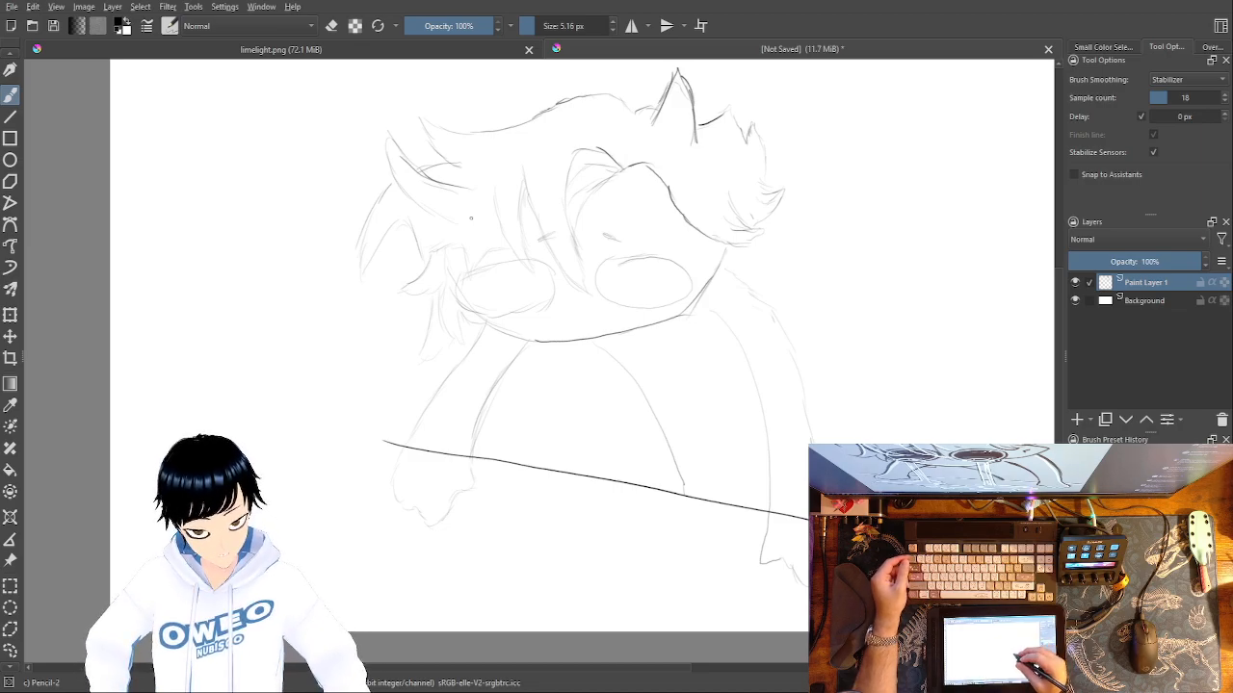
Sketch a smaller oval inside each of the two eye ovals.
{"action": "right_click", "coordinate": [796, 385]}
{"action": "right_click", "coordinate": [858, 385]}
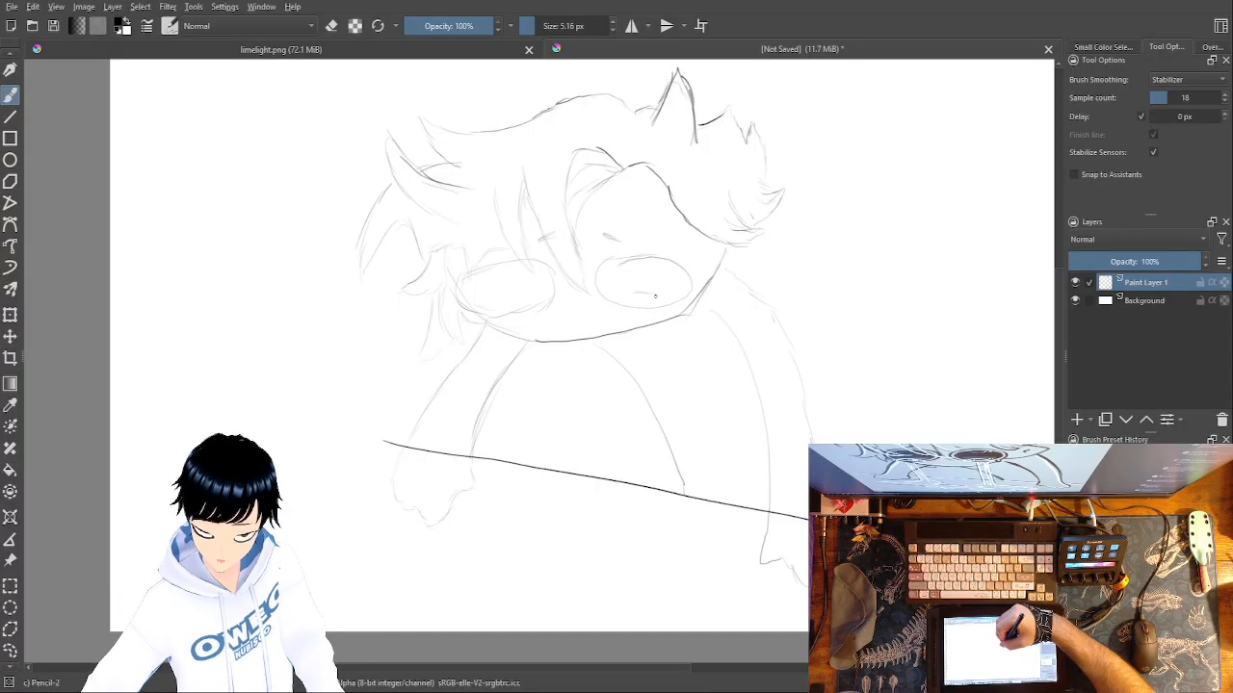
{"action": "mouse_move", "coordinate": [614, 273]}
{"action": "left_mouse_down"}
{"action": "mouse_move", "coordinate": [645, 271]}
{"action": "mouse_move", "coordinate": [617, 283]}
{"action": "mouse_move", "coordinate": [655, 268]}
{"action": "mouse_move", "coordinate": [652, 299]}
{"action": "left_mouse_up"}
{"action": "mouse_move", "coordinate": [483, 281]}
{"action": "left_mouse_down"}
{"action": "mouse_move", "coordinate": [533, 276]}
{"action": "mouse_move", "coordinate": [541, 293]}
{"action": "mouse_move", "coordinate": [479, 297]}
{"action": "mouse_move", "coordinate": [481, 279]}
{"action": "left_mouse_up"}
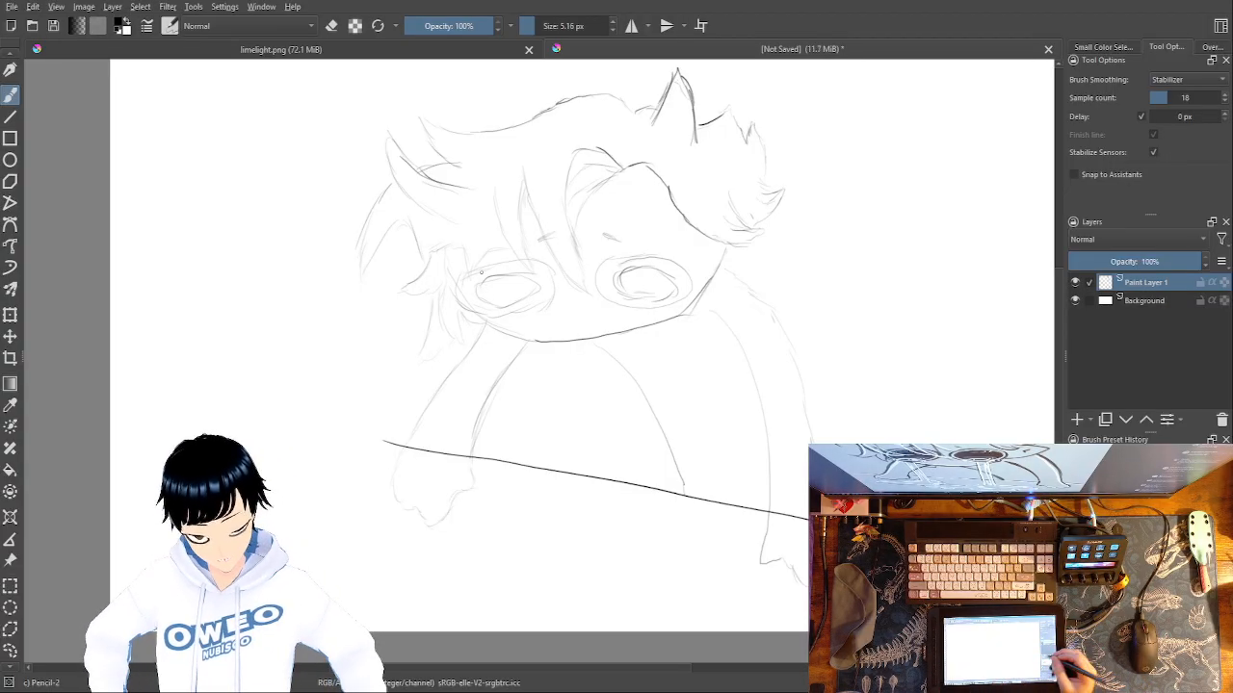
{"action": "left_click", "coordinate": [1078, 419]}
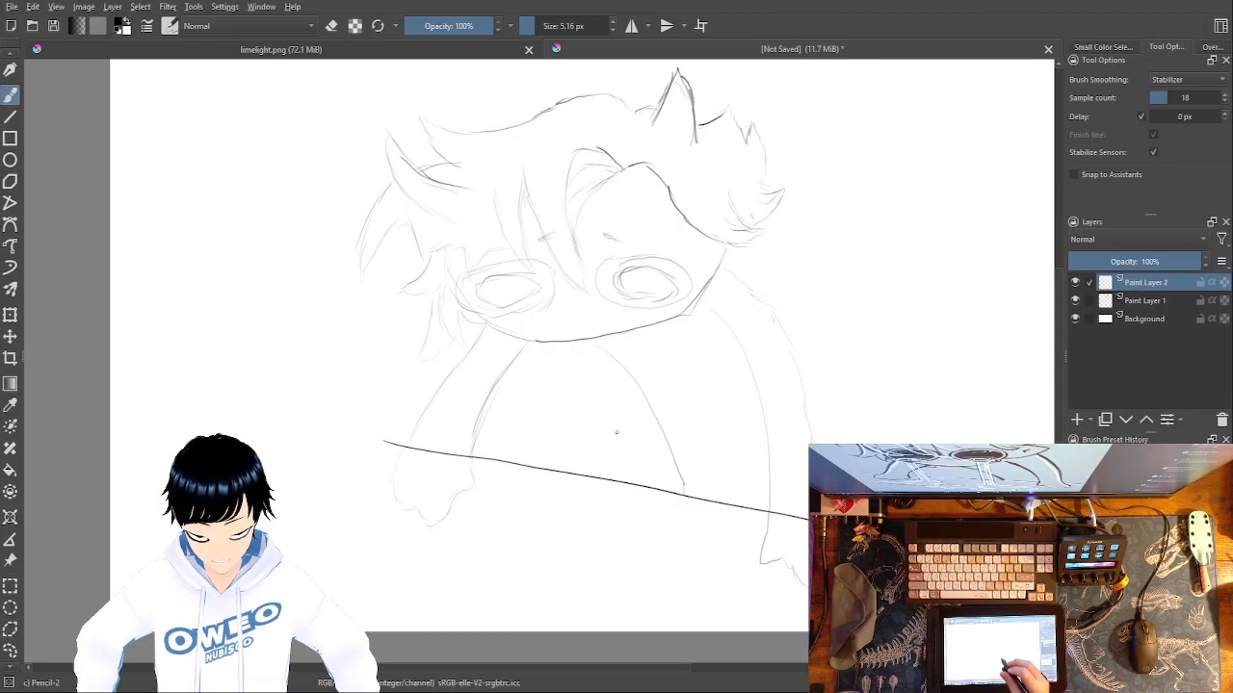
{"action": "mouse_move", "coordinate": [882, 274]}
{"action": "left_mouse_down"}
{"action": "mouse_move", "coordinate": [883, 325]}
{"action": "mouse_move", "coordinate": [912, 318]}
{"action": "mouse_move", "coordinate": [901, 331]}
{"action": "left_mouse_up"}
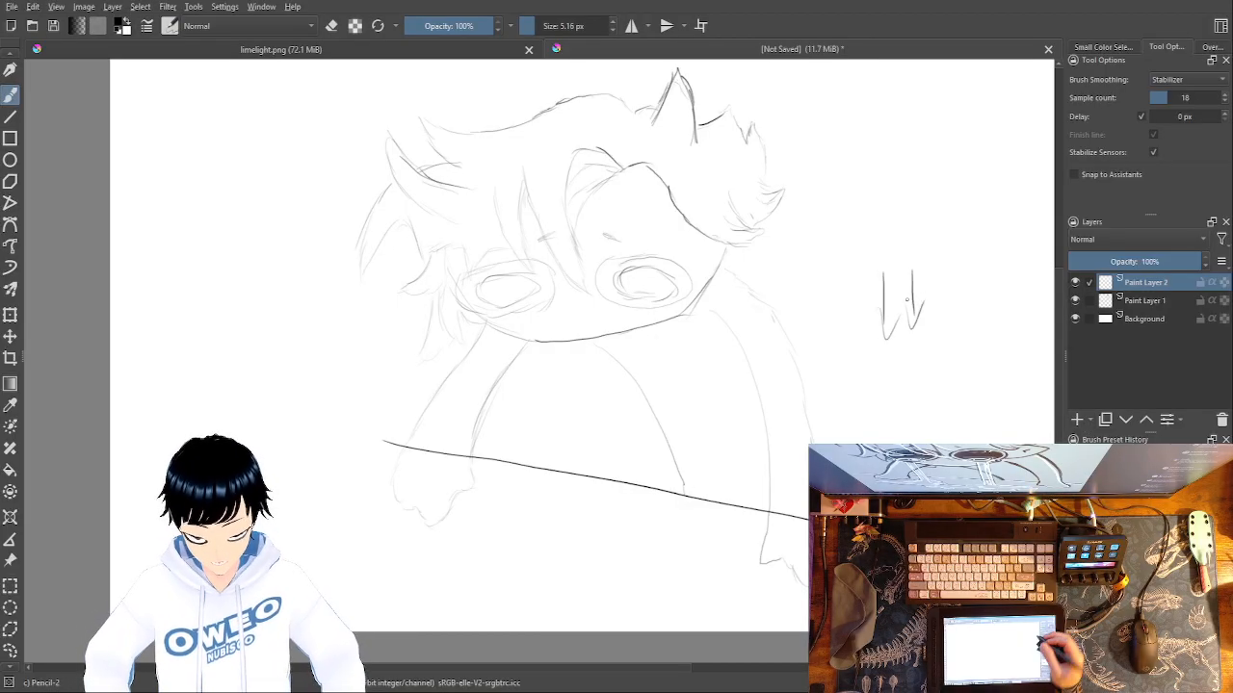
{"action": "left_click_drag", "start_coordinate": [794, 454], "coordinate": [621, 494]}
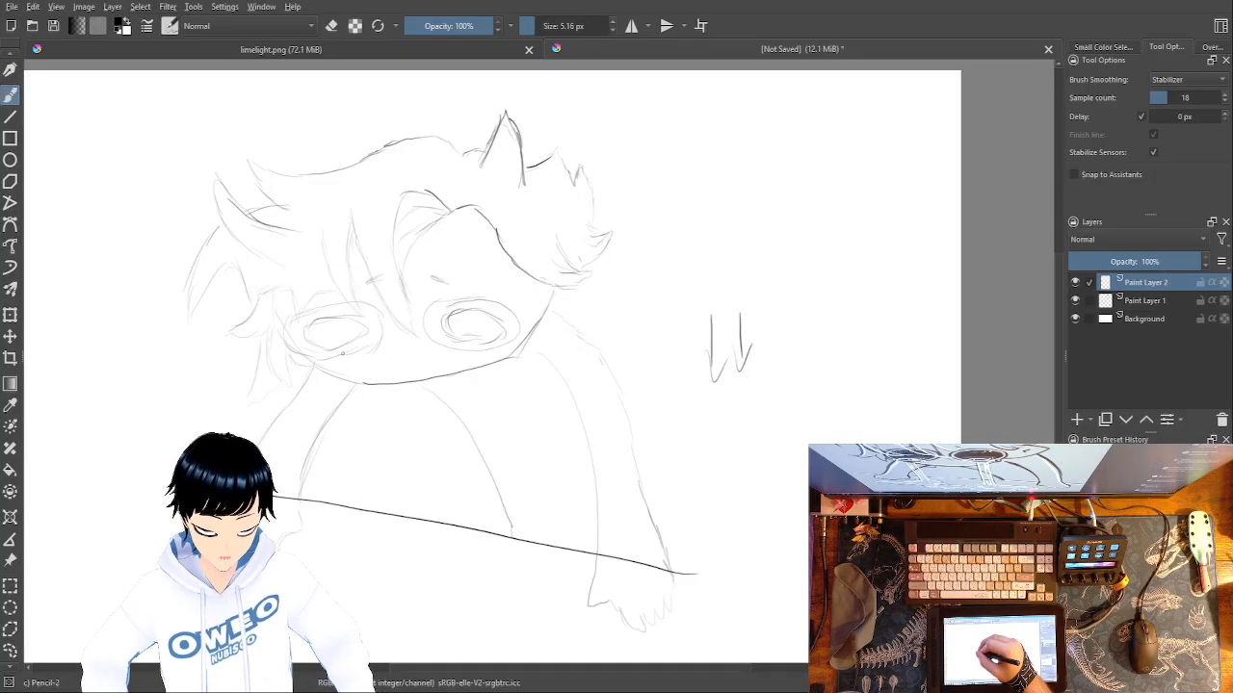
{"action": "left_click_drag", "start_coordinate": [447, 424], "coordinate": [404, 555]}
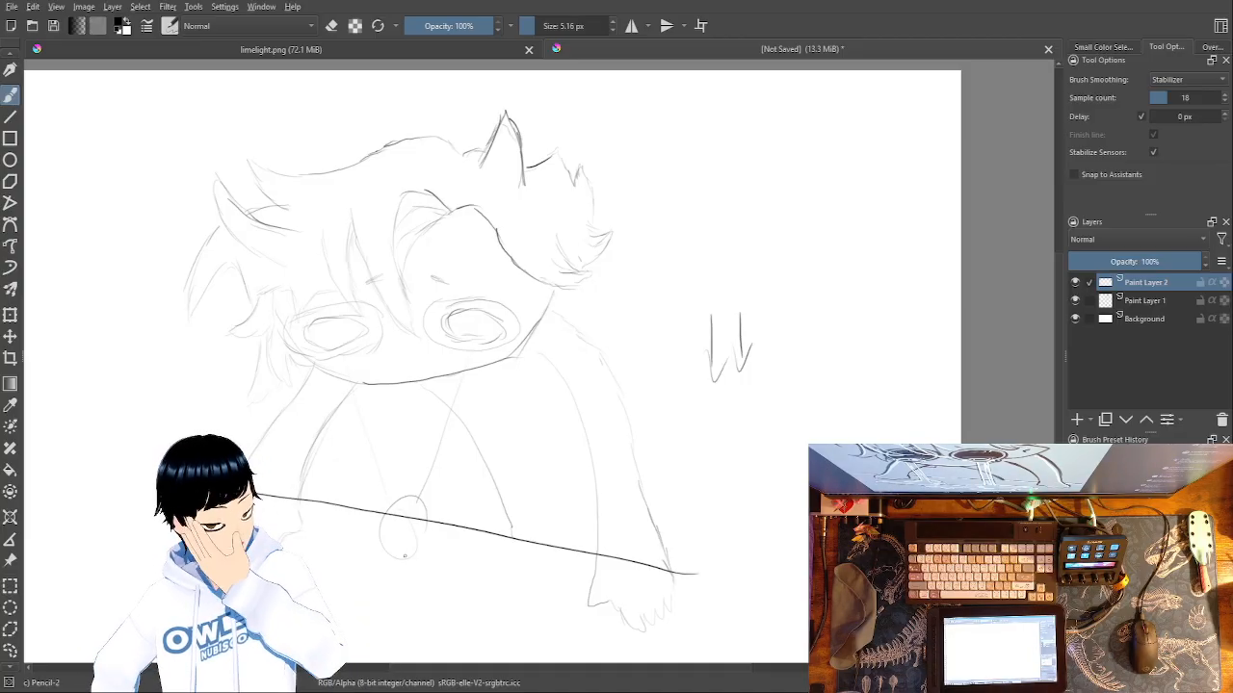
{"action": "key", "text": "ctrl+z"}
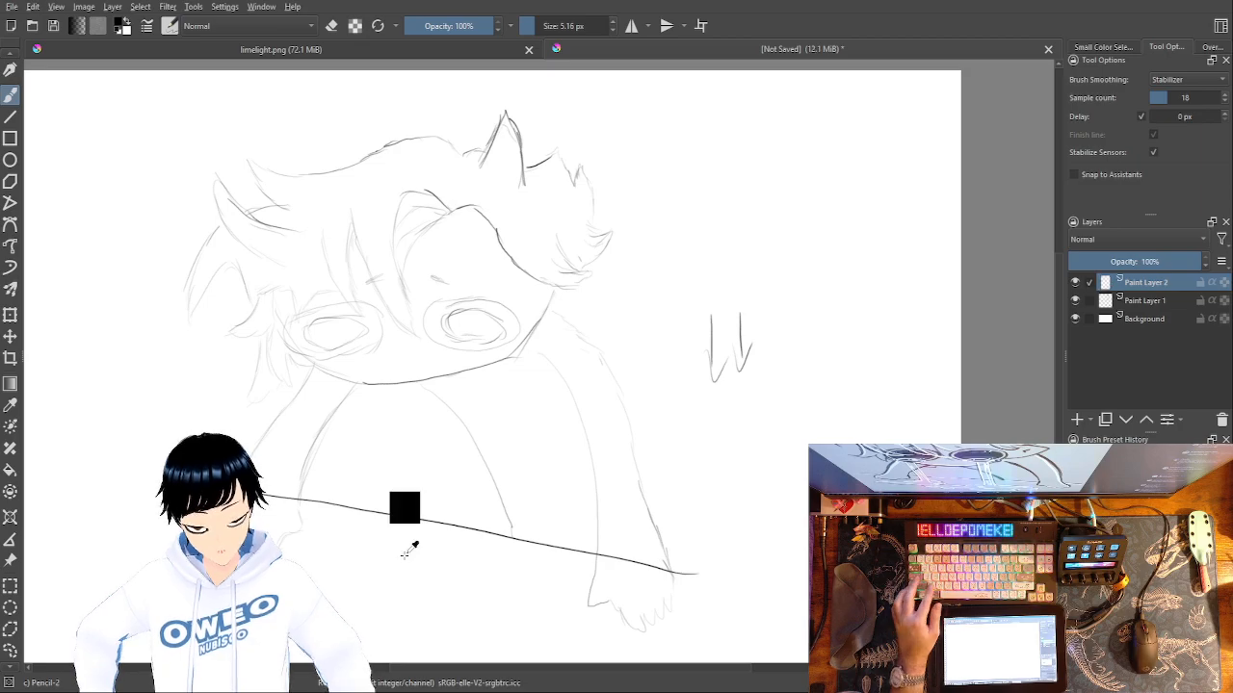
{"action": "left_click", "coordinate": [1221, 420]}
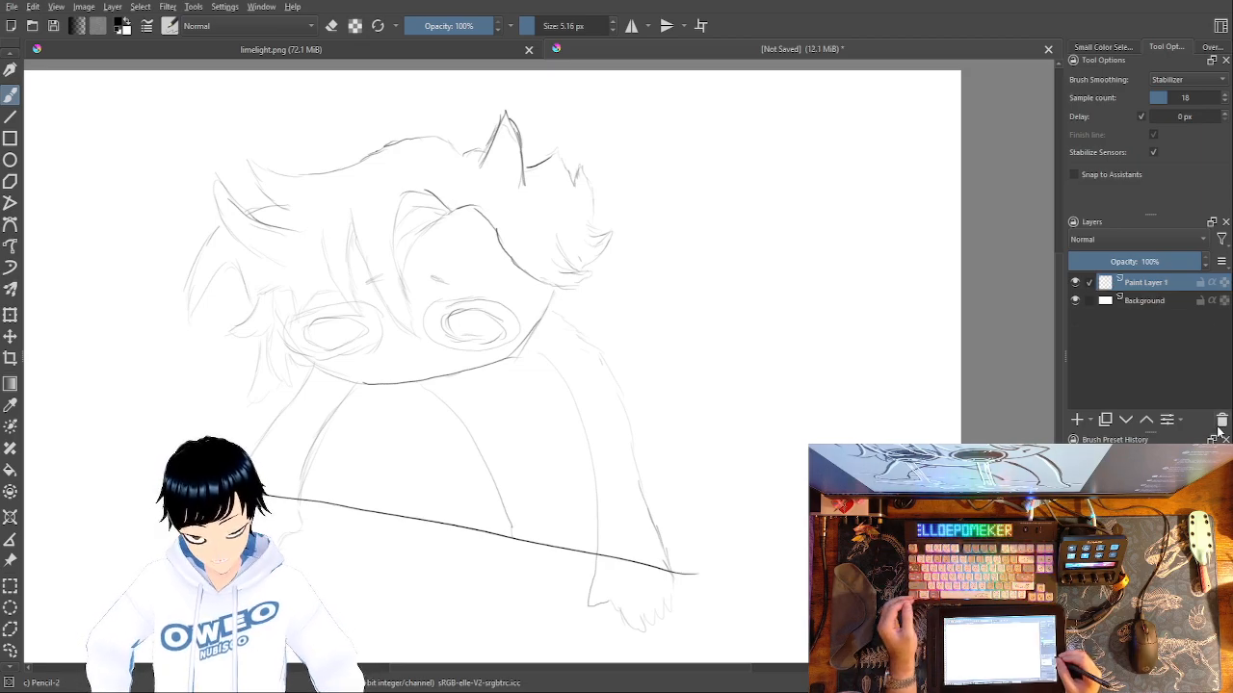
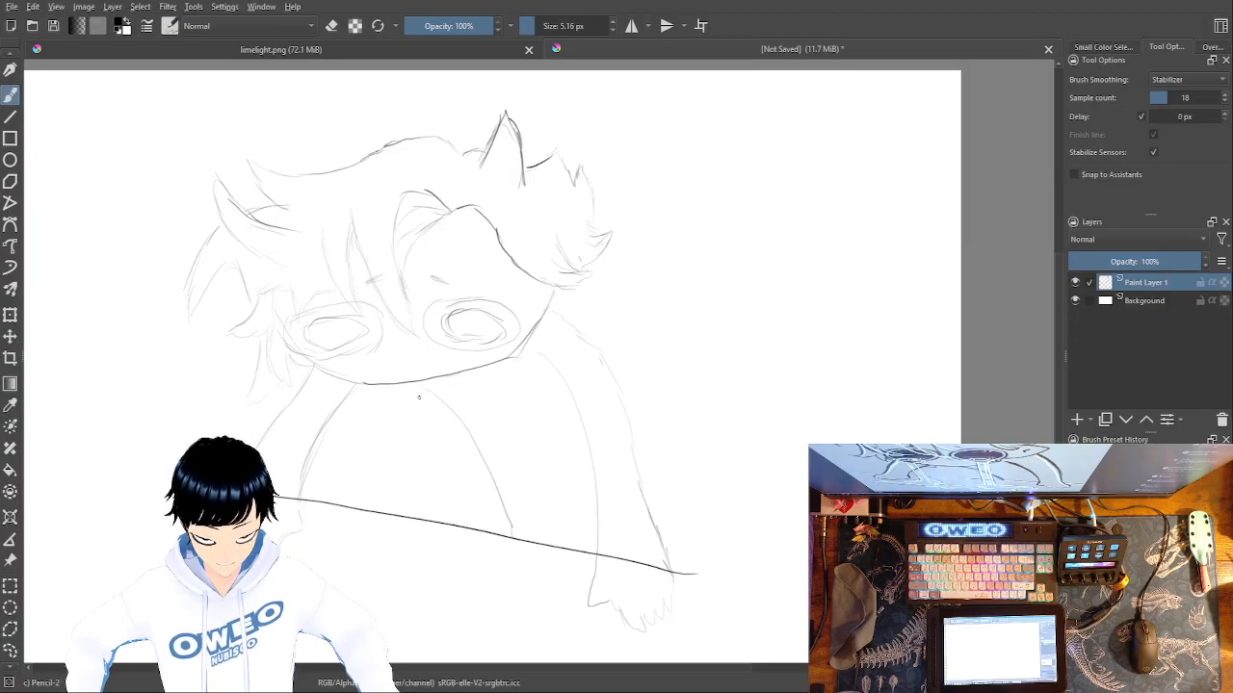
Sketch a narrow ear at the right edge of the face and reinforce the hairline above the right eye.
{"action": "key", "text": "minus"}
{"action": "key", "text": "minus"}
{"action": "key", "text": "plus"}
{"action": "key", "text": "plus"}
{"action": "key", "text": "plus"}
{"action": "key", "text": "minus"}
{"action": "key", "text": "minus"}
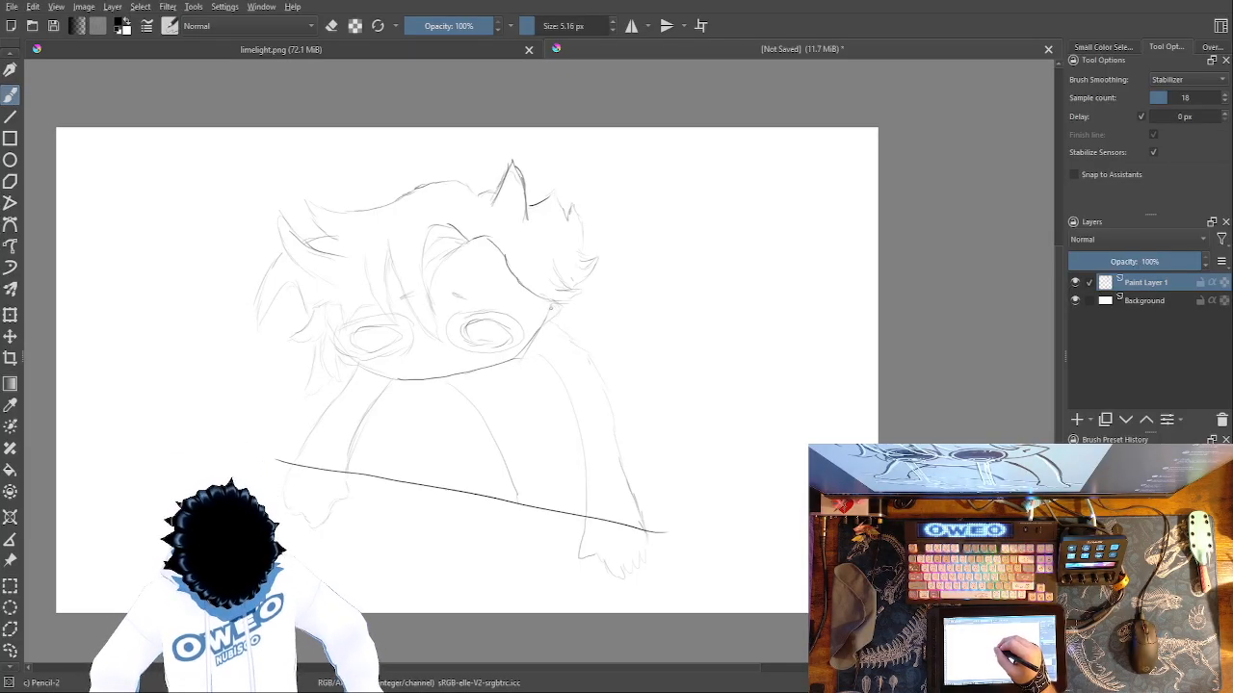
{"action": "left_click_drag", "start_coordinate": [534, 349], "coordinate": [557, 307]}
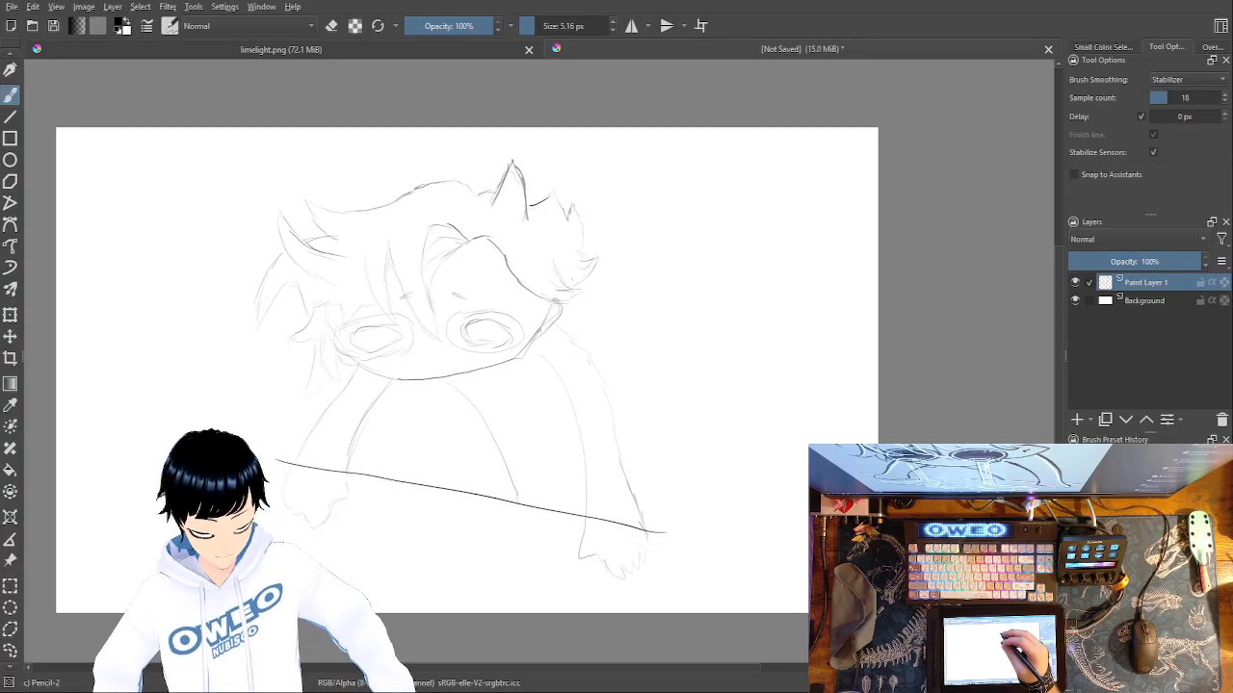
{"action": "key", "text": "ctrl+z"}
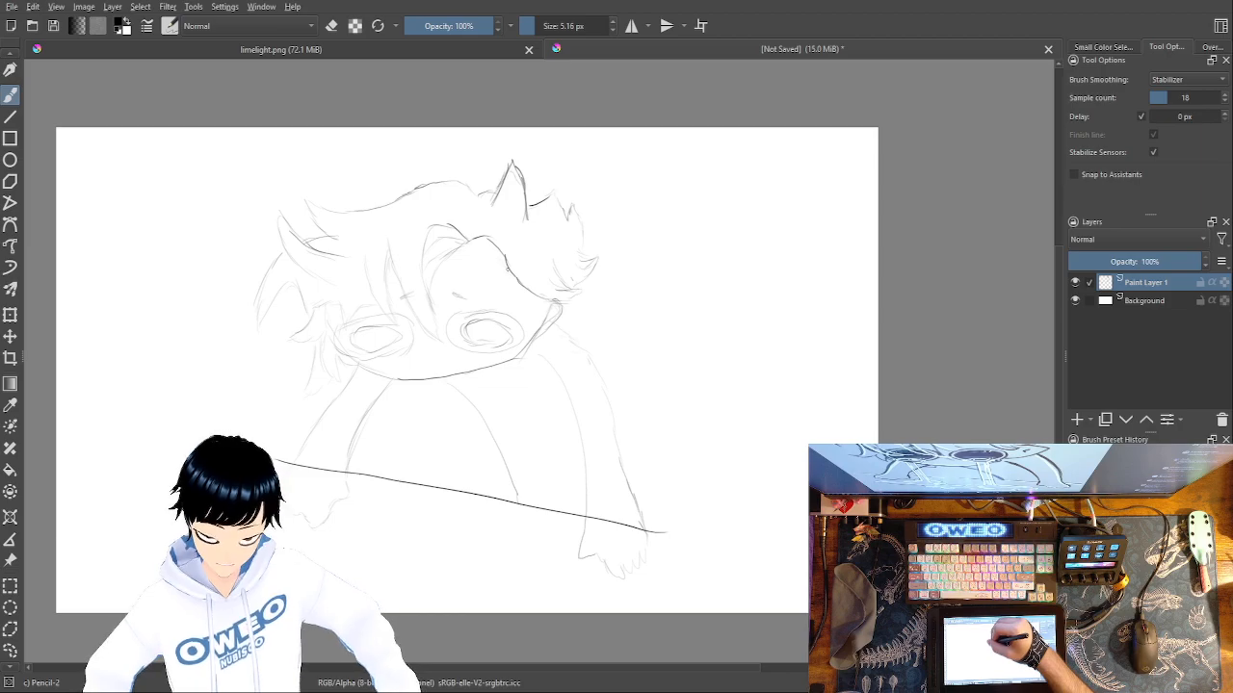
{"action": "mouse_move", "coordinate": [510, 288]}
{"action": "left_mouse_down"}
{"action": "mouse_move", "coordinate": [467, 244]}
{"action": "mouse_move", "coordinate": [495, 259]}
{"action": "mouse_move", "coordinate": [520, 287]}
{"action": "left_mouse_up"}
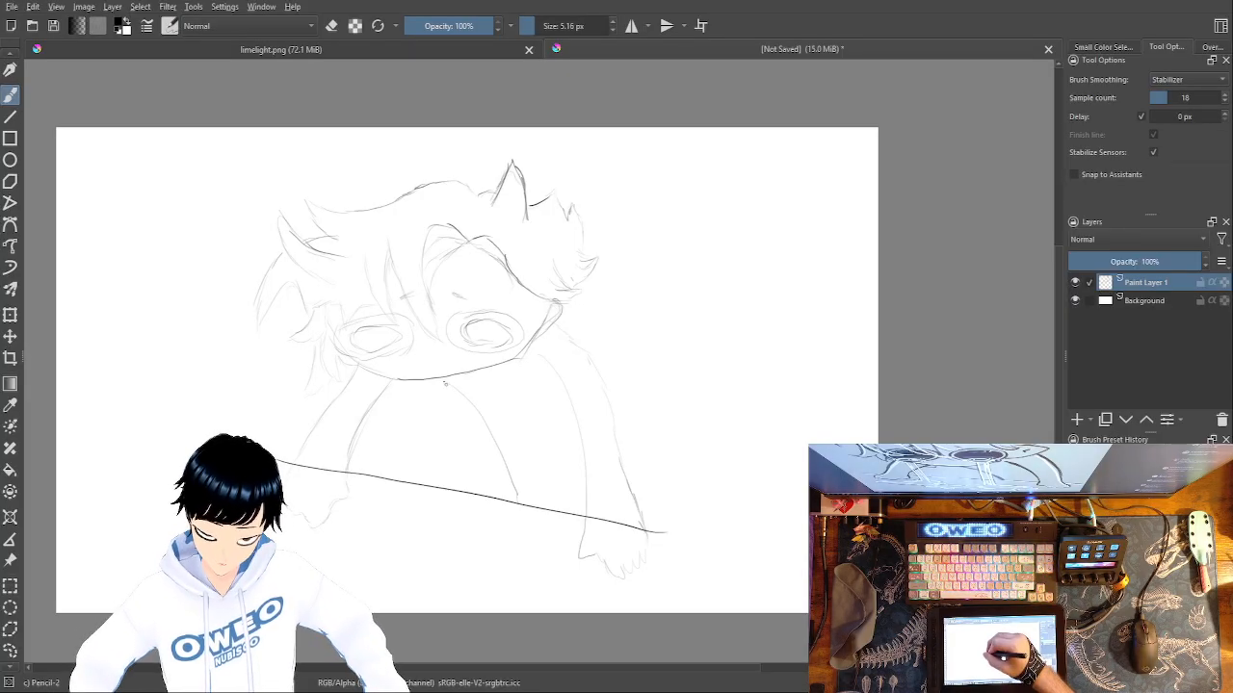
Redraw the body line below the chin farther inward and erase the old line with Eraser Small.
{"action": "left_click_drag", "start_coordinate": [455, 396], "coordinate": [481, 443]}
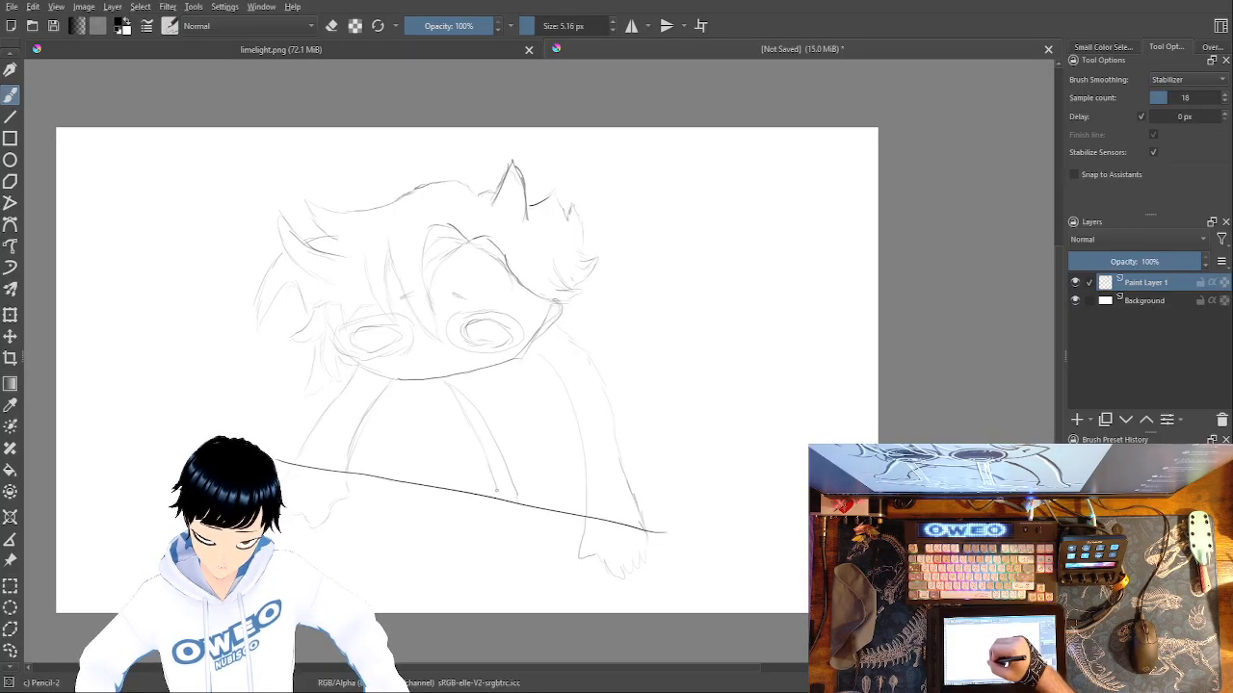
{"action": "right_click", "coordinate": [580, 422]}
{"action": "left_click", "coordinate": [575, 348]}
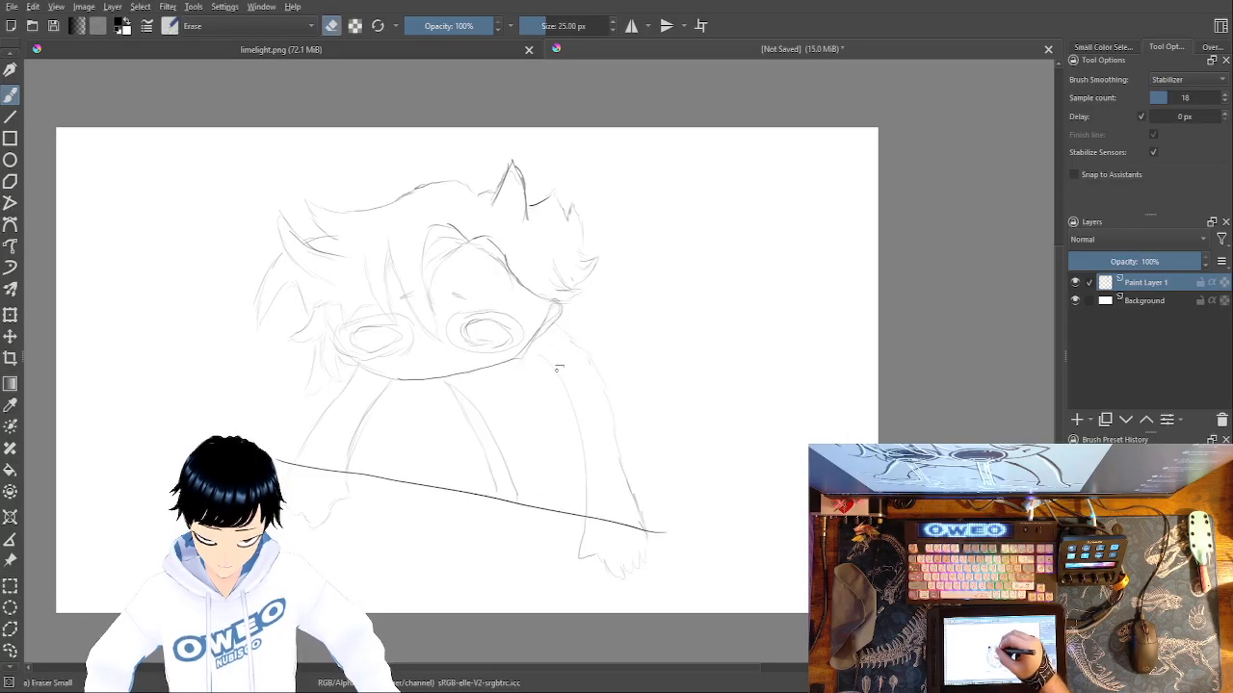
{"action": "left_click_drag", "start_coordinate": [518, 495], "coordinate": [475, 408]}
Darken the edges of the character's right-hand limb down to the sloping line with Pencil-2.
{"action": "right_click", "coordinate": [629, 454]}
{"action": "left_click", "coordinate": [699, 486]}
{"action": "mouse_move", "coordinate": [587, 511]}
{"action": "left_mouse_down"}
{"action": "mouse_move", "coordinate": [579, 433]}
{"action": "mouse_move", "coordinate": [540, 362]}
{"action": "left_mouse_up"}
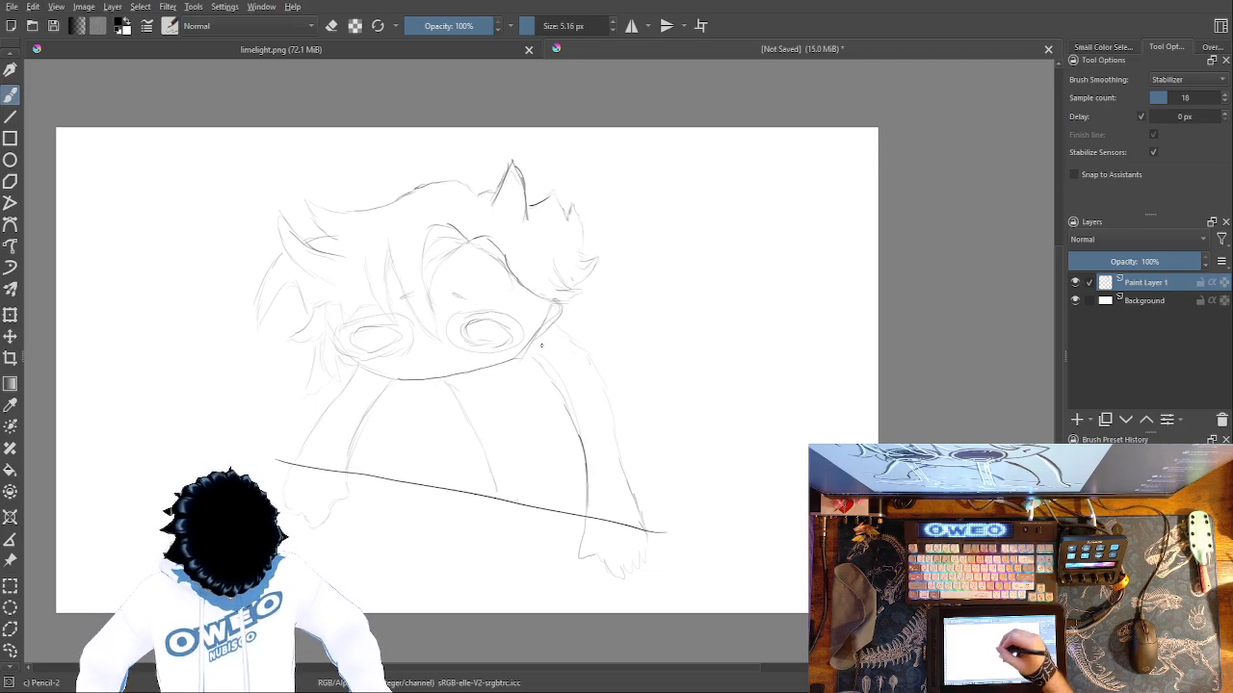
{"action": "left_click_drag", "start_coordinate": [608, 492], "coordinate": [651, 512]}
Add a new paint layer above the drawing and rename Paint Layer 1 as "sketch".
{"action": "left_click", "coordinate": [1077, 421]}
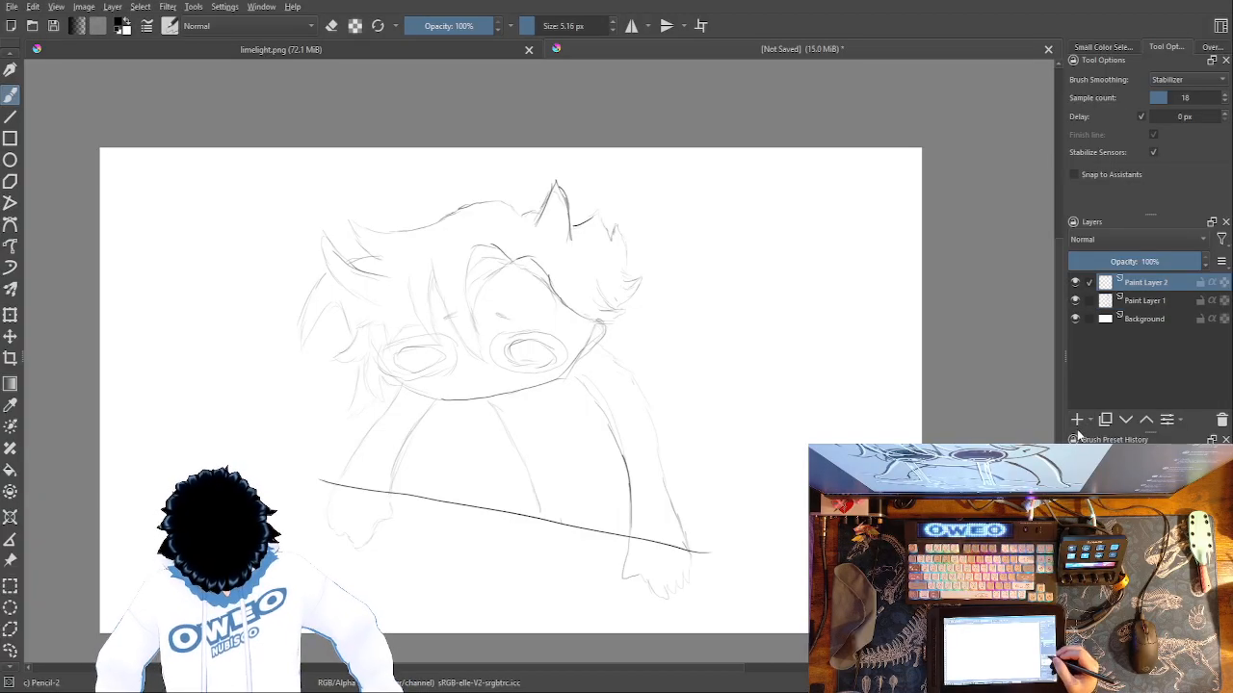
{"action": "left_click", "coordinate": [1146, 301]}
{"action": "double_click", "coordinate": [1148, 301]}
{"action": "type", "text": "ske"}
{"action": "type", "text": "h"}
{"action": "key", "text": "Return"}
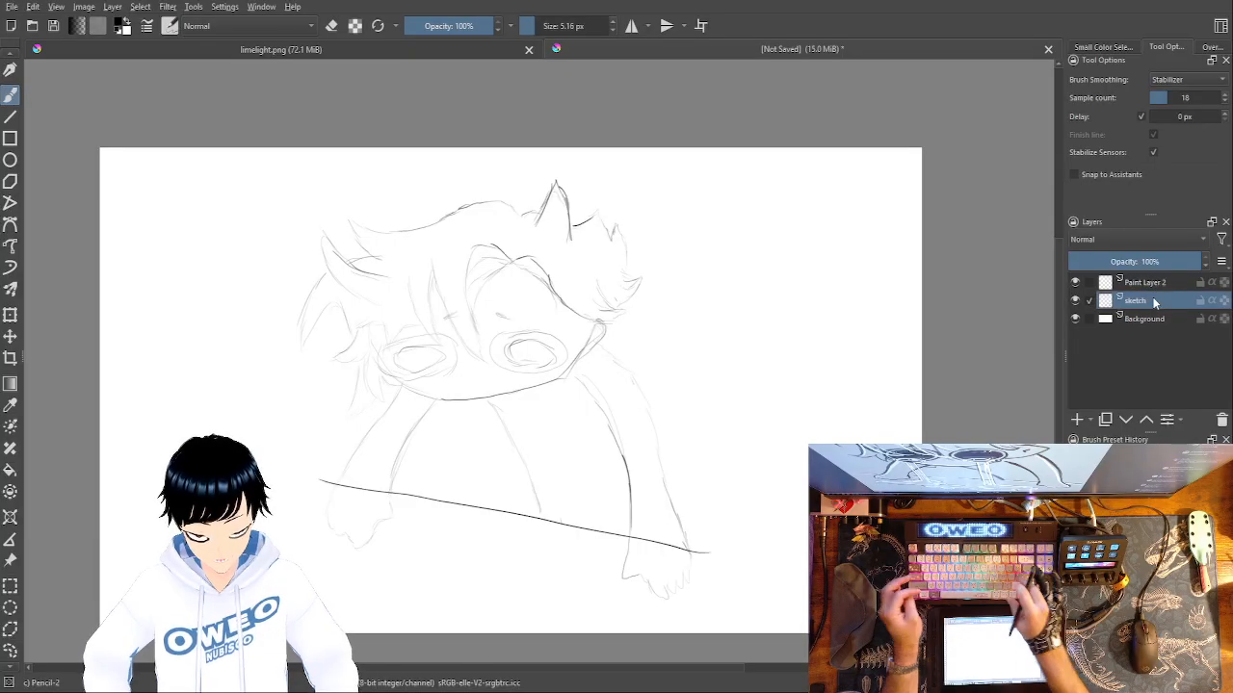
Rename Paint Layer 2 as "lart" and keep it as the active layer.
{"action": "left_click", "coordinate": [1159, 286]}
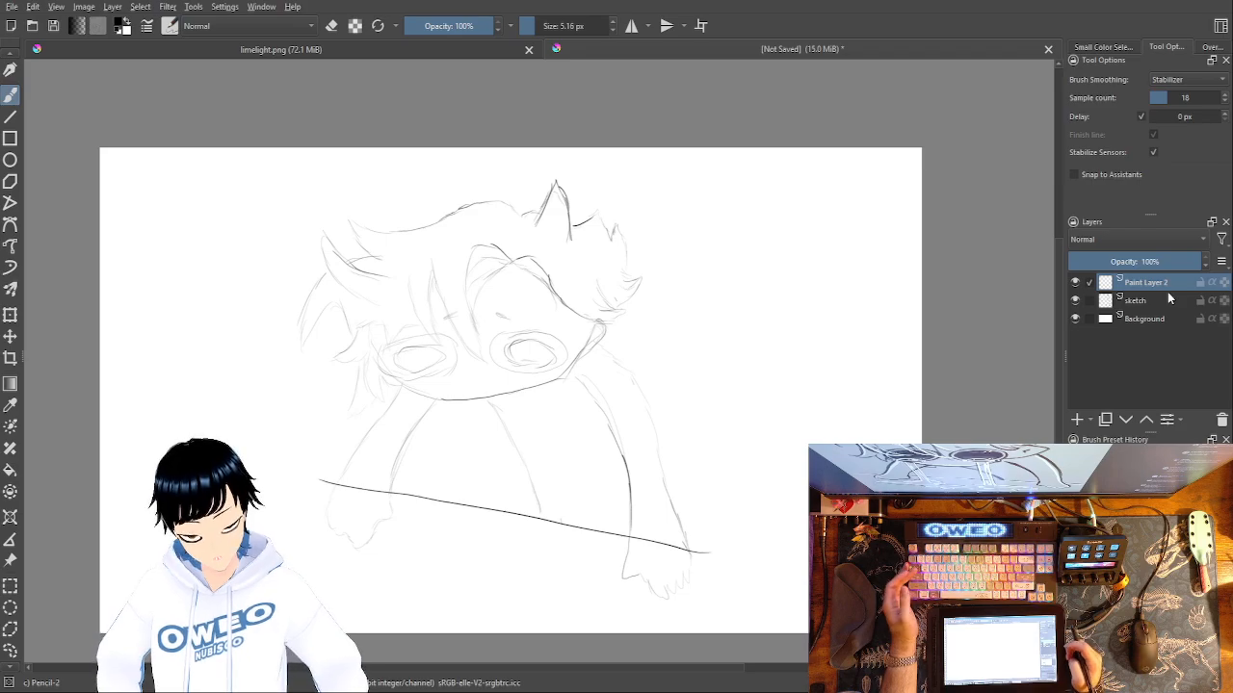
{"action": "double_click", "coordinate": [1163, 284]}
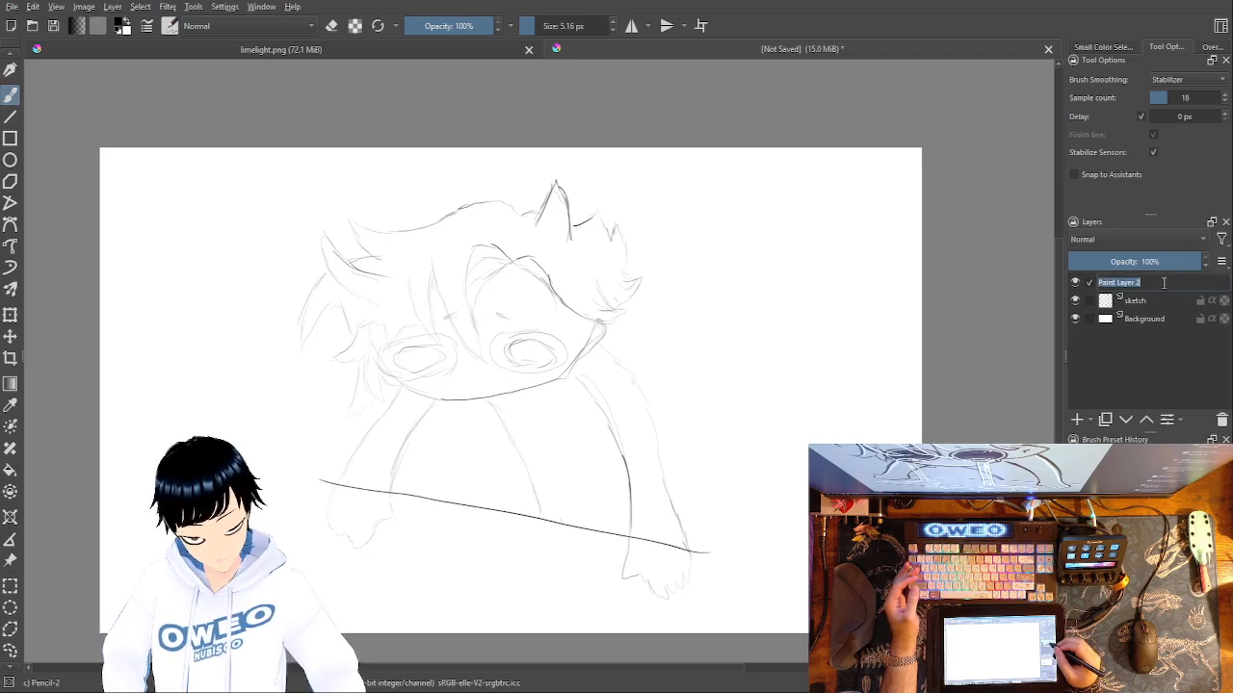
{"action": "type", "text": "lart"}
{"action": "key", "text": "Return"}
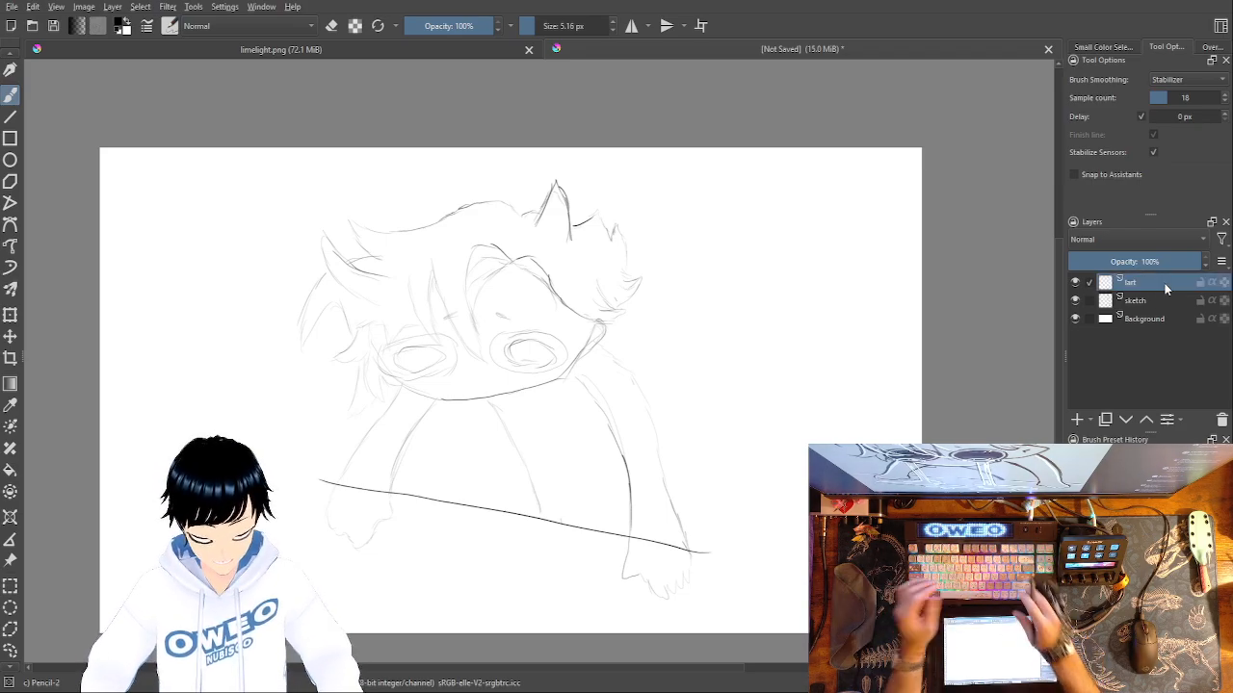
Set the Pencil-2 brush size to 5.32 px for tracing the face.
{"action": "key", "text": "ctrl+plus"}
{"action": "key", "text": "ctrl+plus"}
{"action": "key", "text": "ctrl+plus"}
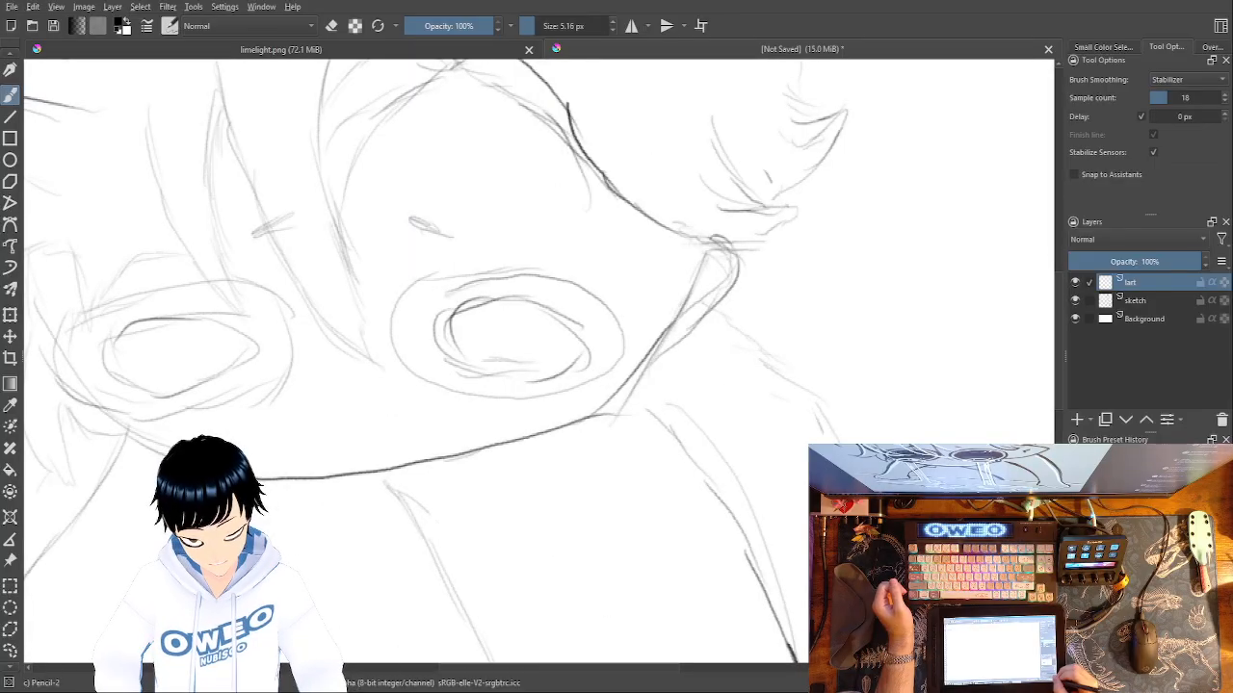
{"action": "right_click", "coordinate": [743, 382]}
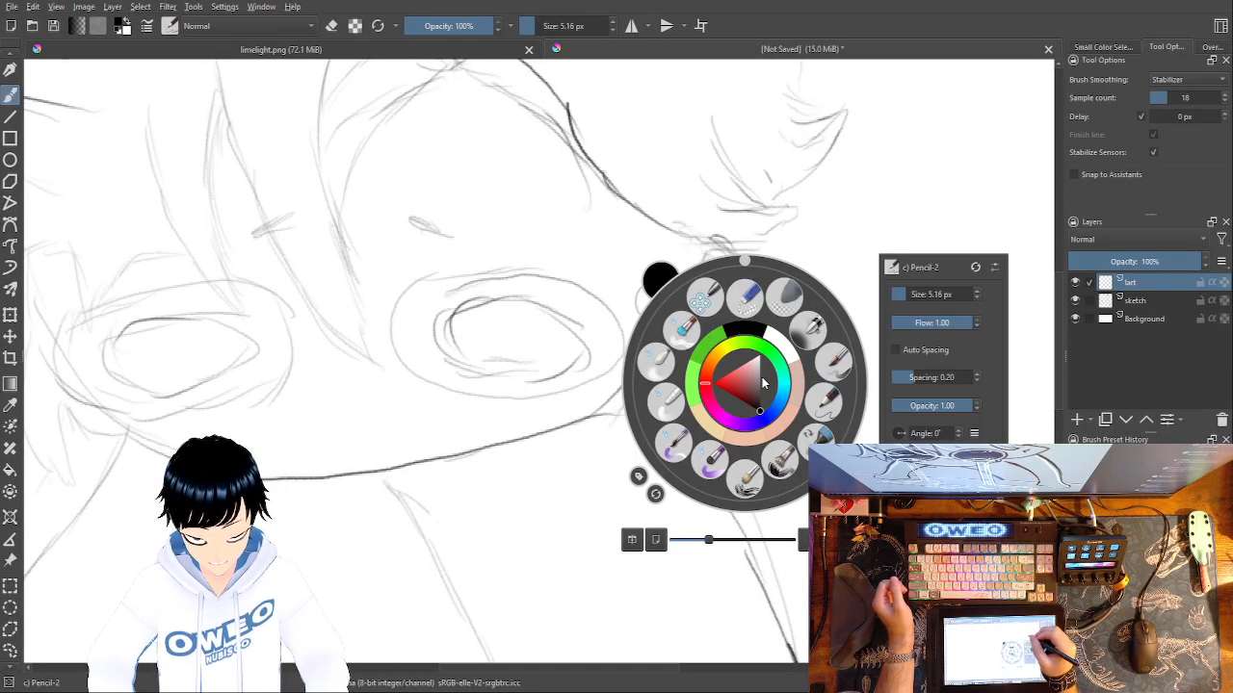
{"action": "left_click_drag", "start_coordinate": [908, 290], "coordinate": [905, 291]}
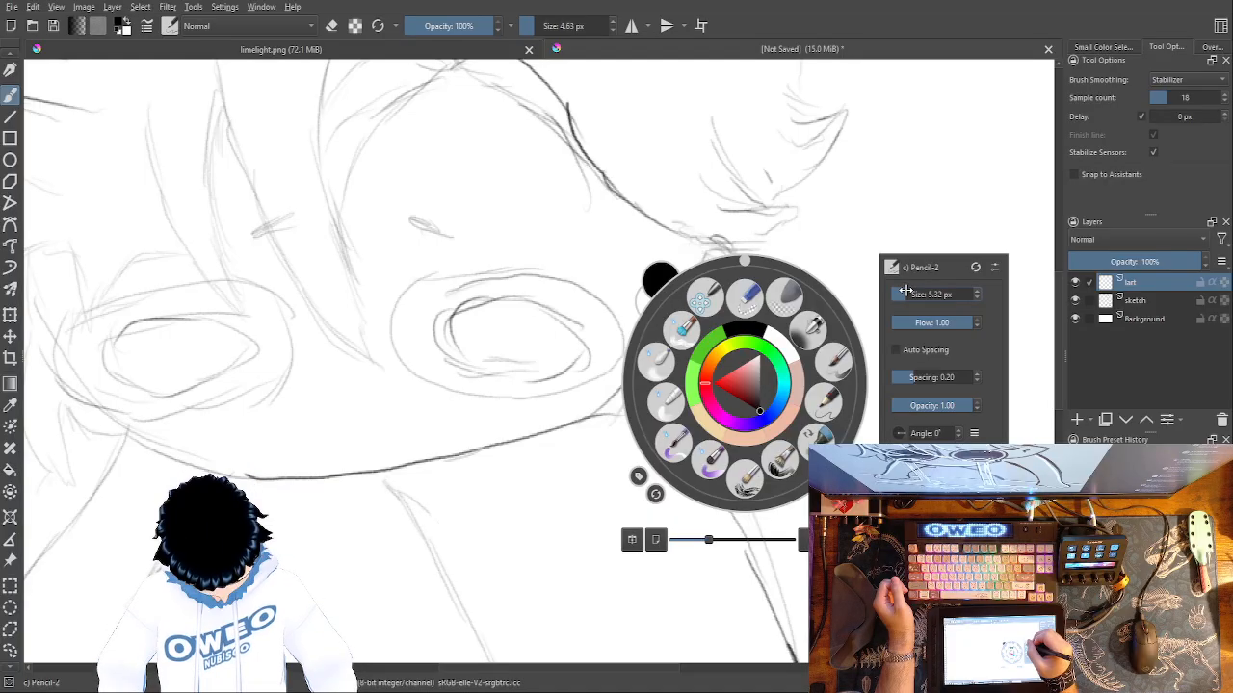
{"action": "left_click", "coordinate": [893, 201]}
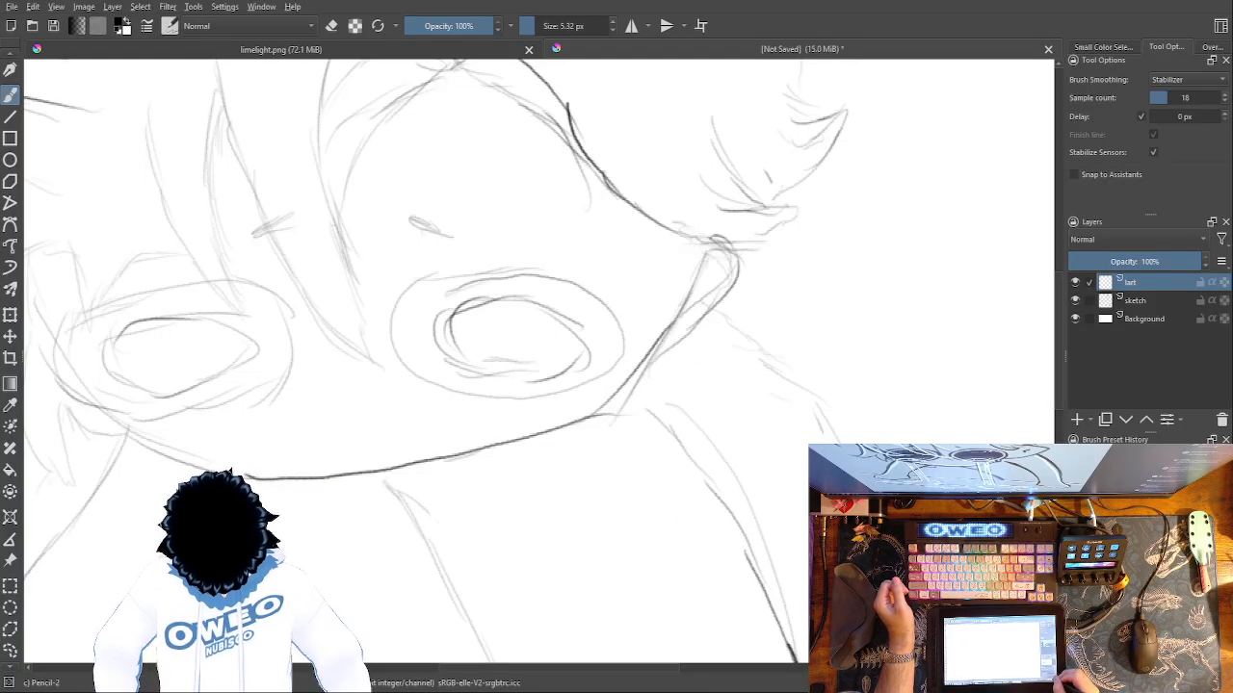
{"action": "key", "text": "ctrl+plus"}
{"action": "key", "text": "ctrl+plus"}
{"action": "mouse_move", "coordinate": [884, 143]}
{"action": "left_mouse_down"}
{"action": "mouse_move", "coordinate": [871, 141]}
{"action": "mouse_move", "coordinate": [820, 262]}
{"action": "mouse_move", "coordinate": [727, 405]}
{"action": "mouse_move", "coordinate": [536, 514]}
{"action": "mouse_move", "coordinate": [8, 605]}
{"action": "left_mouse_up"}
{"action": "key", "text": "ctrl+z"}
{"action": "mouse_move", "coordinate": [875, 137]}
{"action": "left_mouse_down"}
{"action": "mouse_move", "coordinate": [766, 321]}
{"action": "mouse_move", "coordinate": [631, 473]}
{"action": "mouse_move", "coordinate": [438, 550]}
{"action": "mouse_move", "coordinate": [12, 609]}
{"action": "left_mouse_up"}
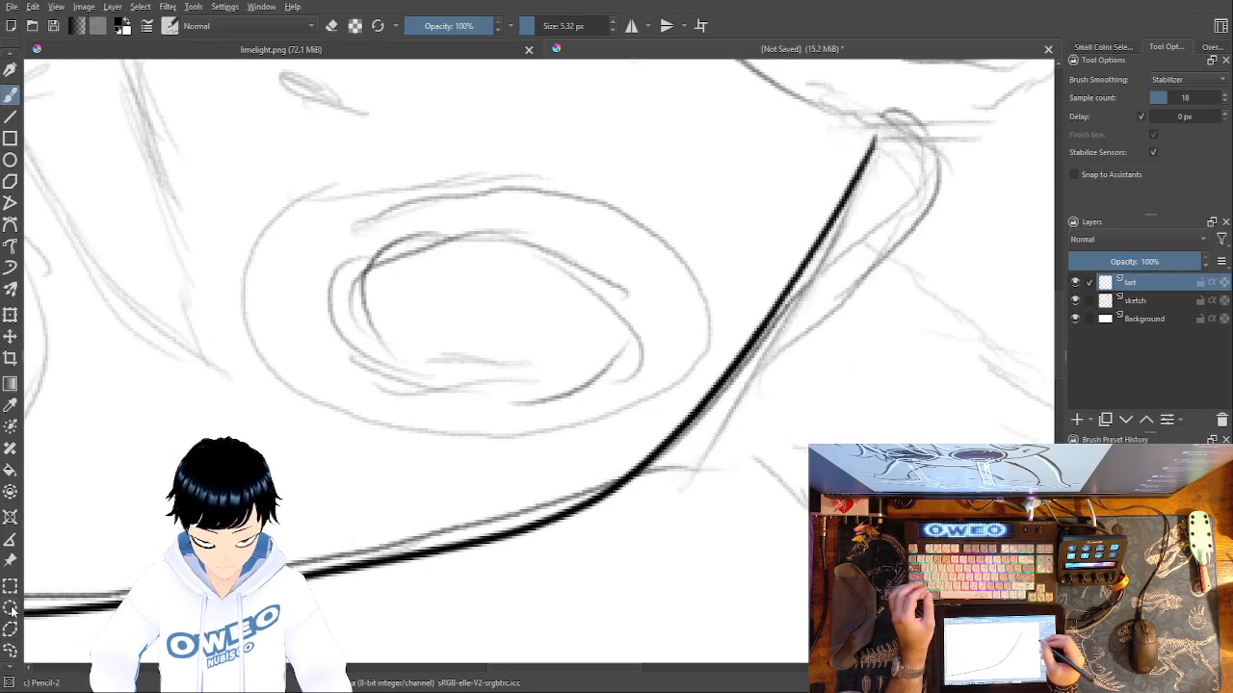
{"action": "key", "text": "ctrl+z"}
{"action": "mouse_move", "coordinate": [879, 134]}
{"action": "left_mouse_down"}
{"action": "mouse_move", "coordinate": [851, 206]}
{"action": "mouse_move", "coordinate": [735, 352]}
{"action": "mouse_move", "coordinate": [576, 484]}
{"action": "mouse_move", "coordinate": [379, 549]}
{"action": "mouse_move", "coordinate": [31, 580]}
{"action": "left_mouse_up"}
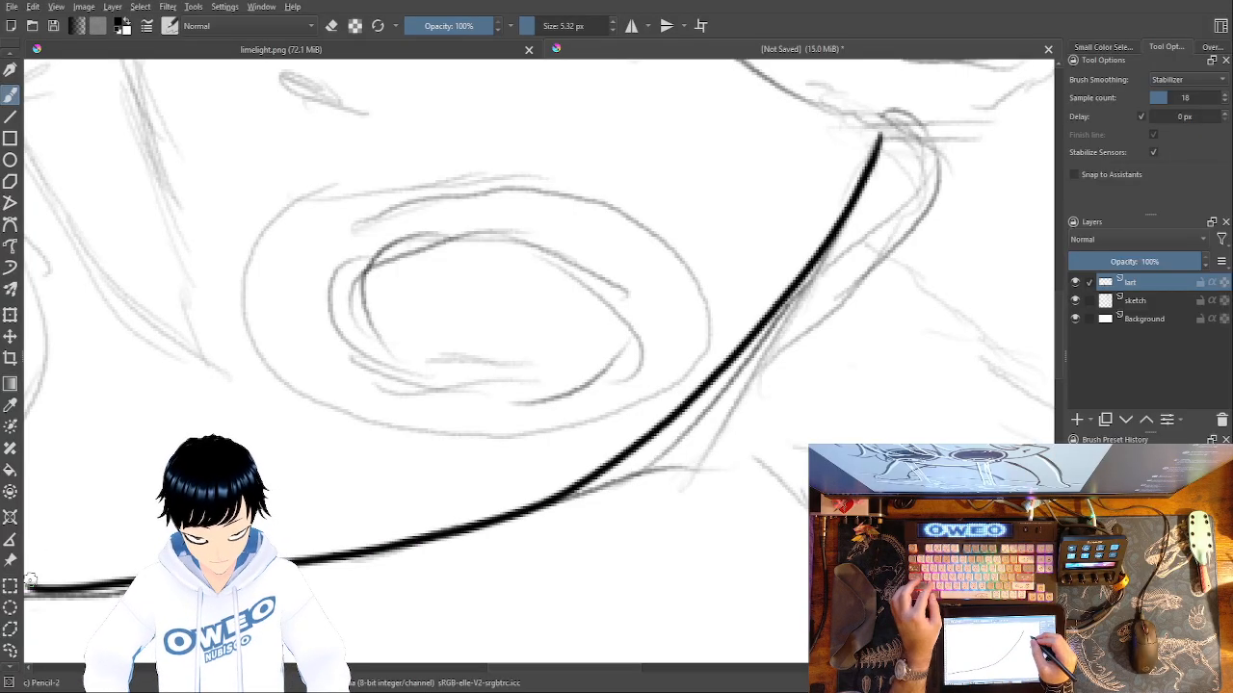
{"action": "key", "text": "ctrl+z"}
Trace the jaw line from the right side of the face to the chin, plus the outline of the ear.
{"action": "mouse_move", "coordinate": [878, 128]}
{"action": "left_mouse_down"}
{"action": "mouse_move", "coordinate": [763, 370]}
{"action": "mouse_move", "coordinate": [684, 466]}
{"action": "mouse_move", "coordinate": [556, 515]}
{"action": "mouse_move", "coordinate": [359, 561]}
{"action": "mouse_move", "coordinate": [17, 609]}
{"action": "left_mouse_up"}
{"action": "mouse_move", "coordinate": [878, 128]}
{"action": "left_mouse_down"}
{"action": "mouse_move", "coordinate": [930, 162]}
{"action": "mouse_move", "coordinate": [914, 240]}
{"action": "mouse_move", "coordinate": [833, 330]}
{"action": "mouse_move", "coordinate": [763, 378]}
{"action": "left_mouse_up"}
{"action": "left_click_drag", "start_coordinate": [664, 489], "coordinate": [536, 692]}
{"action": "left_click_drag", "start_coordinate": [721, 400], "coordinate": [962, 190]}
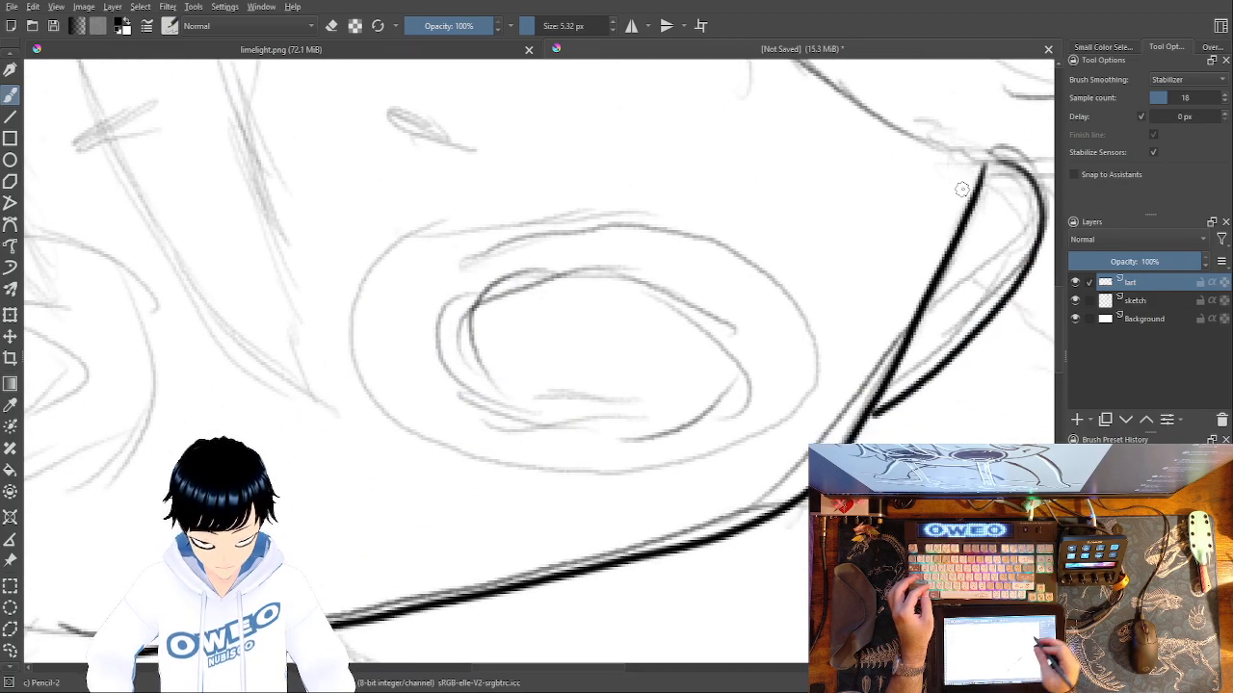
{"action": "mouse_move", "coordinate": [415, 230]}
{"action": "left_mouse_down"}
{"action": "mouse_move", "coordinate": [357, 319]}
{"action": "mouse_move", "coordinate": [393, 417]}
{"action": "mouse_move", "coordinate": [493, 458]}
{"action": "mouse_move", "coordinate": [603, 469]}
{"action": "mouse_move", "coordinate": [705, 452]}
{"action": "mouse_move", "coordinate": [757, 422]}
{"action": "mouse_move", "coordinate": [800, 371]}
{"action": "mouse_move", "coordinate": [815, 330]}
{"action": "left_mouse_up"}
{"action": "key", "text": "ctrl+z"}
{"action": "mouse_move", "coordinate": [406, 231]}
{"action": "left_mouse_down"}
{"action": "mouse_move", "coordinate": [743, 220]}
{"action": "mouse_move", "coordinate": [800, 268]}
{"action": "mouse_move", "coordinate": [820, 347]}
{"action": "mouse_move", "coordinate": [778, 430]}
{"action": "mouse_move", "coordinate": [695, 474]}
{"action": "mouse_move", "coordinate": [575, 481]}
{"action": "mouse_move", "coordinate": [456, 455]}
{"action": "mouse_move", "coordinate": [374, 379]}
{"action": "mouse_move", "coordinate": [367, 275]}
{"action": "mouse_move", "coordinate": [410, 222]}
{"action": "mouse_move", "coordinate": [478, 215]}
{"action": "mouse_move", "coordinate": [379, 260]}
{"action": "mouse_move", "coordinate": [368, 392]}
{"action": "mouse_move", "coordinate": [454, 461]}
{"action": "left_mouse_up"}
{"action": "key", "text": "ctrl+z"}
{"action": "key", "text": "ctrl+z"}
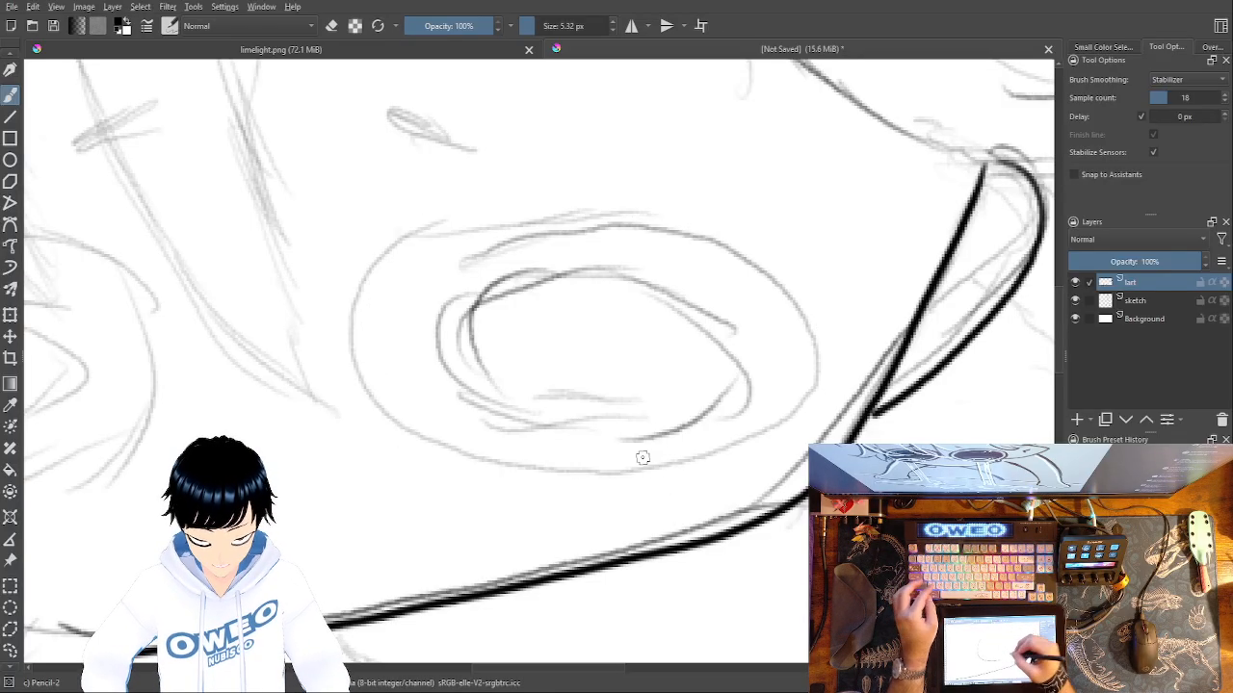
{"action": "mouse_move", "coordinate": [806, 316]}
{"action": "left_mouse_down"}
{"action": "mouse_move", "coordinate": [690, 225]}
{"action": "mouse_move", "coordinate": [554, 213]}
{"action": "mouse_move", "coordinate": [379, 262]}
{"action": "mouse_move", "coordinate": [367, 370]}
{"action": "mouse_move", "coordinate": [451, 463]}
{"action": "mouse_move", "coordinate": [587, 470]}
{"action": "mouse_move", "coordinate": [725, 428]}
{"action": "mouse_move", "coordinate": [835, 354]}
{"action": "mouse_move", "coordinate": [816, 295]}
{"action": "mouse_move", "coordinate": [787, 255]}
{"action": "left_mouse_up"}
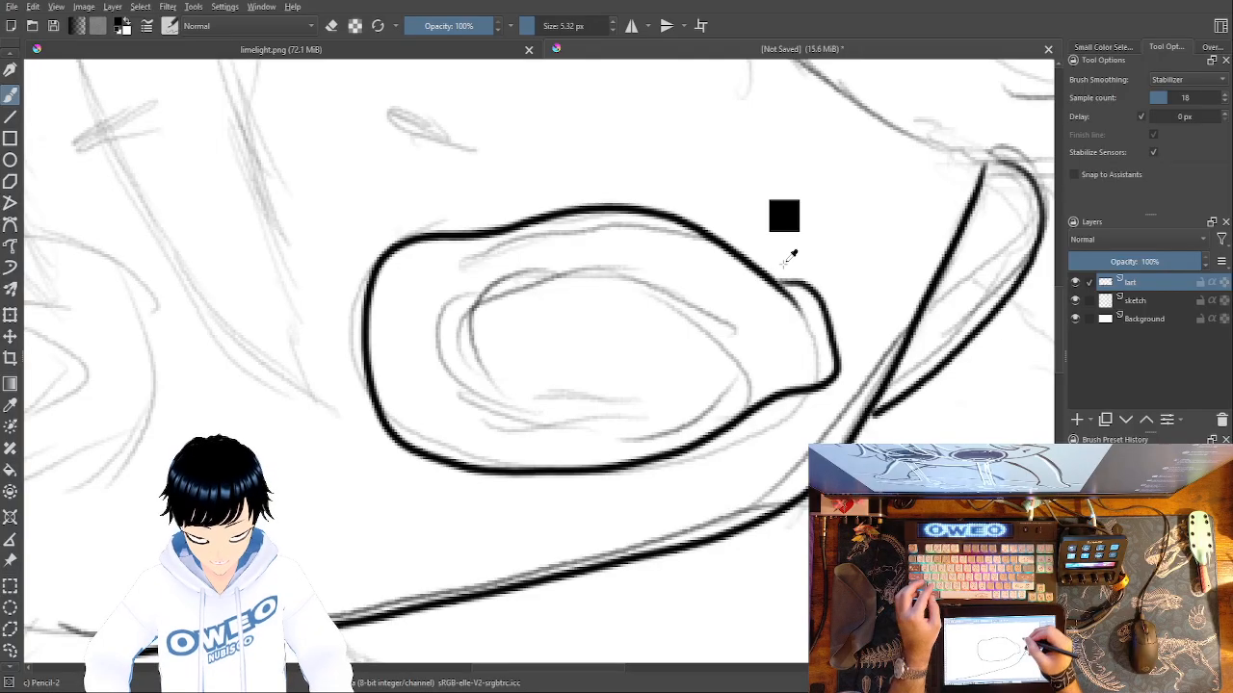
{"action": "key", "text": "ctrl+z"}
Trace the outer and inner ovals of the right eye as closed black outlines.
{"action": "mouse_move", "coordinate": [662, 221]}
{"action": "left_mouse_down"}
{"action": "mouse_move", "coordinate": [529, 204]}
{"action": "mouse_move", "coordinate": [362, 267]}
{"action": "mouse_move", "coordinate": [376, 424]}
{"action": "mouse_move", "coordinate": [533, 456]}
{"action": "mouse_move", "coordinate": [680, 452]}
{"action": "mouse_move", "coordinate": [802, 388]}
{"action": "mouse_move", "coordinate": [798, 289]}
{"action": "mouse_move", "coordinate": [712, 213]}
{"action": "mouse_move", "coordinate": [625, 207]}
{"action": "left_mouse_up"}
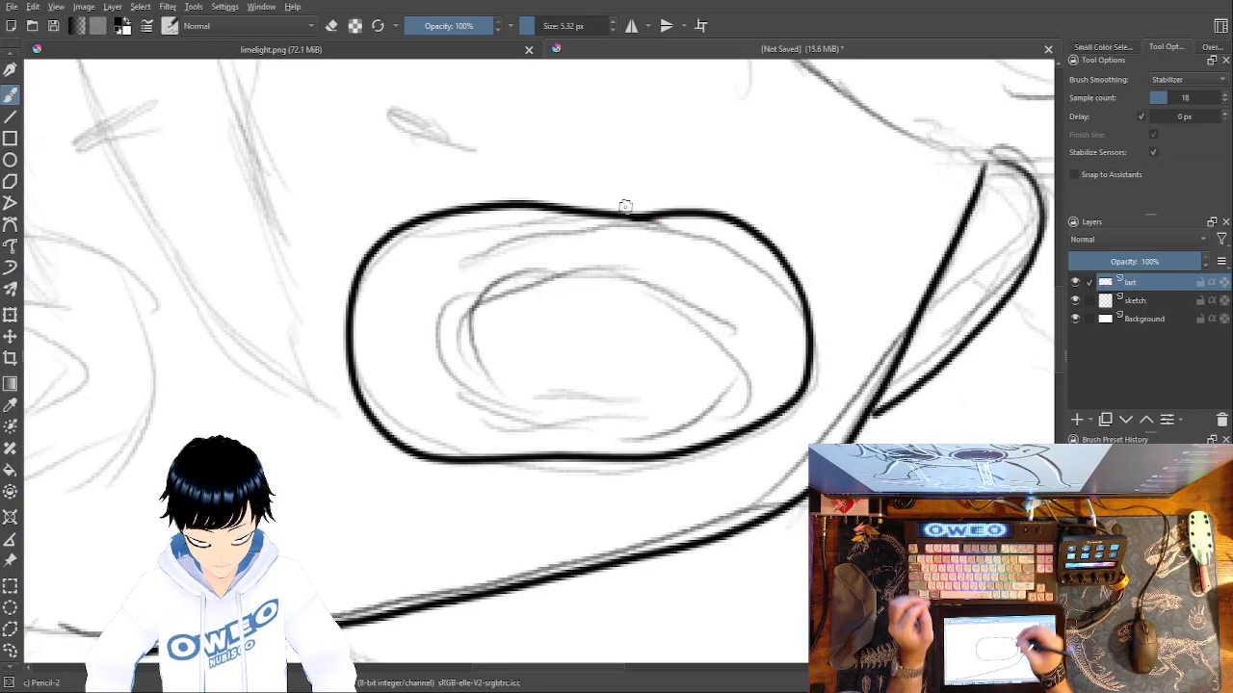
{"action": "mouse_move", "coordinate": [458, 364]}
{"action": "left_mouse_down"}
{"action": "mouse_move", "coordinate": [451, 303]}
{"action": "mouse_move", "coordinate": [540, 265]}
{"action": "mouse_move", "coordinate": [667, 282]}
{"action": "mouse_move", "coordinate": [728, 350]}
{"action": "mouse_move", "coordinate": [712, 408]}
{"action": "mouse_move", "coordinate": [588, 430]}
{"action": "mouse_move", "coordinate": [473, 395]}
{"action": "mouse_move", "coordinate": [466, 291]}
{"action": "mouse_move", "coordinate": [444, 310]}
{"action": "mouse_move", "coordinate": [505, 409]}
{"action": "mouse_move", "coordinate": [680, 410]}
{"action": "mouse_move", "coordinate": [719, 270]}
{"action": "left_mouse_up"}
{"action": "key", "text": "ctrl+z"}
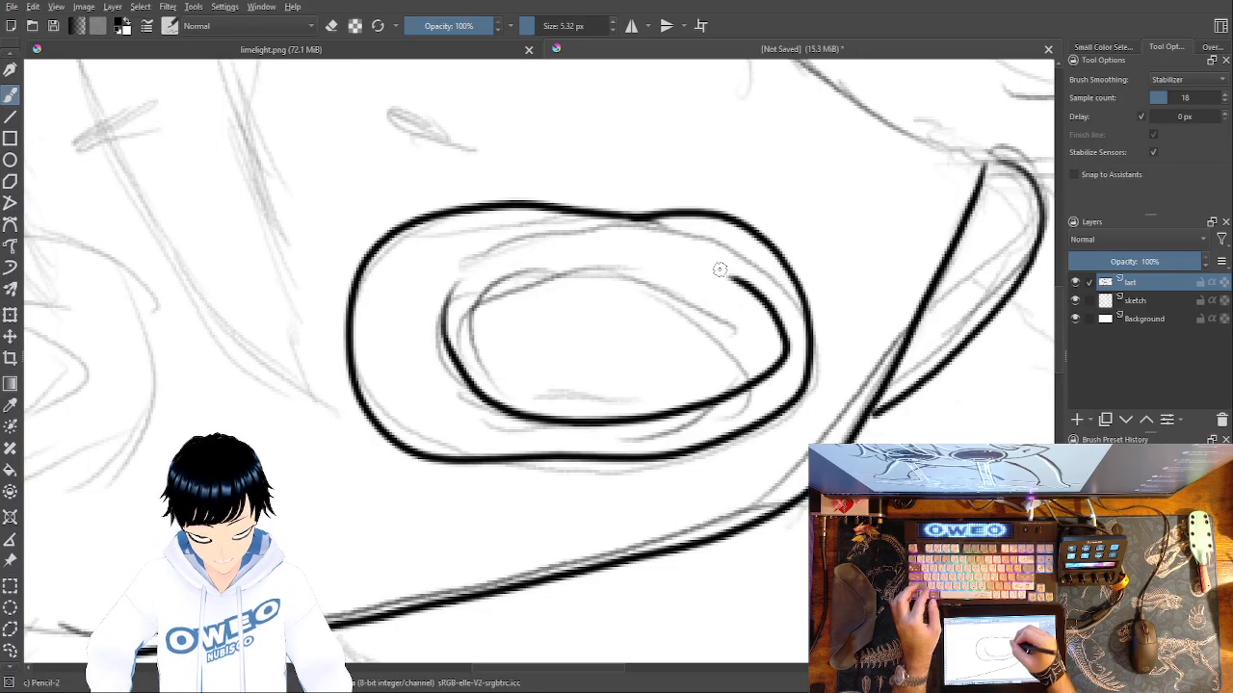
{"action": "key", "text": "ctrl+z"}
{"action": "mouse_move", "coordinate": [642, 273]}
{"action": "left_mouse_down"}
{"action": "mouse_move", "coordinate": [473, 291]}
{"action": "mouse_move", "coordinate": [448, 389]}
{"action": "mouse_move", "coordinate": [594, 434]}
{"action": "mouse_move", "coordinate": [743, 381]}
{"action": "mouse_move", "coordinate": [723, 300]}
{"action": "mouse_move", "coordinate": [623, 286]}
{"action": "left_mouse_up"}
Trace the outer and inner ovals of the left eye over the sketch.
{"action": "left_click_drag", "start_coordinate": [864, 405], "coordinate": [1035, 395]}
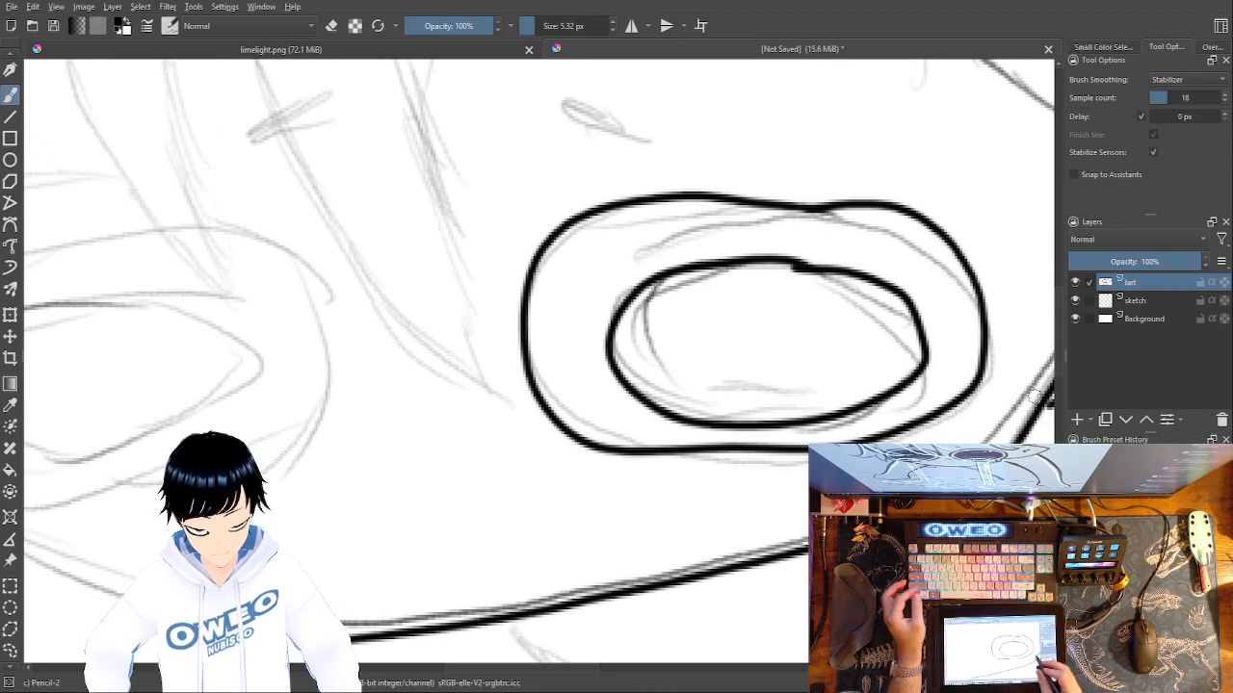
{"action": "left_click_drag", "start_coordinate": [578, 338], "coordinate": [1029, 395]}
{"action": "mouse_move", "coordinate": [714, 294]}
{"action": "left_mouse_down"}
{"action": "mouse_move", "coordinate": [562, 296]}
{"action": "mouse_move", "coordinate": [416, 334]}
{"action": "mouse_move", "coordinate": [317, 408]}
{"action": "mouse_move", "coordinate": [332, 483]}
{"action": "mouse_move", "coordinate": [451, 544]}
{"action": "mouse_move", "coordinate": [601, 527]}
{"action": "mouse_move", "coordinate": [718, 470]}
{"action": "mouse_move", "coordinate": [770, 415]}
{"action": "mouse_move", "coordinate": [778, 348]}
{"action": "mouse_move", "coordinate": [726, 293]}
{"action": "left_mouse_up"}
{"action": "mouse_move", "coordinate": [510, 360]}
{"action": "left_mouse_down"}
{"action": "mouse_move", "coordinate": [468, 366]}
{"action": "mouse_move", "coordinate": [361, 461]}
{"action": "mouse_move", "coordinate": [494, 504]}
{"action": "mouse_move", "coordinate": [691, 408]}
{"action": "mouse_move", "coordinate": [717, 351]}
{"action": "mouse_move", "coordinate": [628, 335]}
{"action": "mouse_move", "coordinate": [455, 374]}
{"action": "left_mouse_up"}
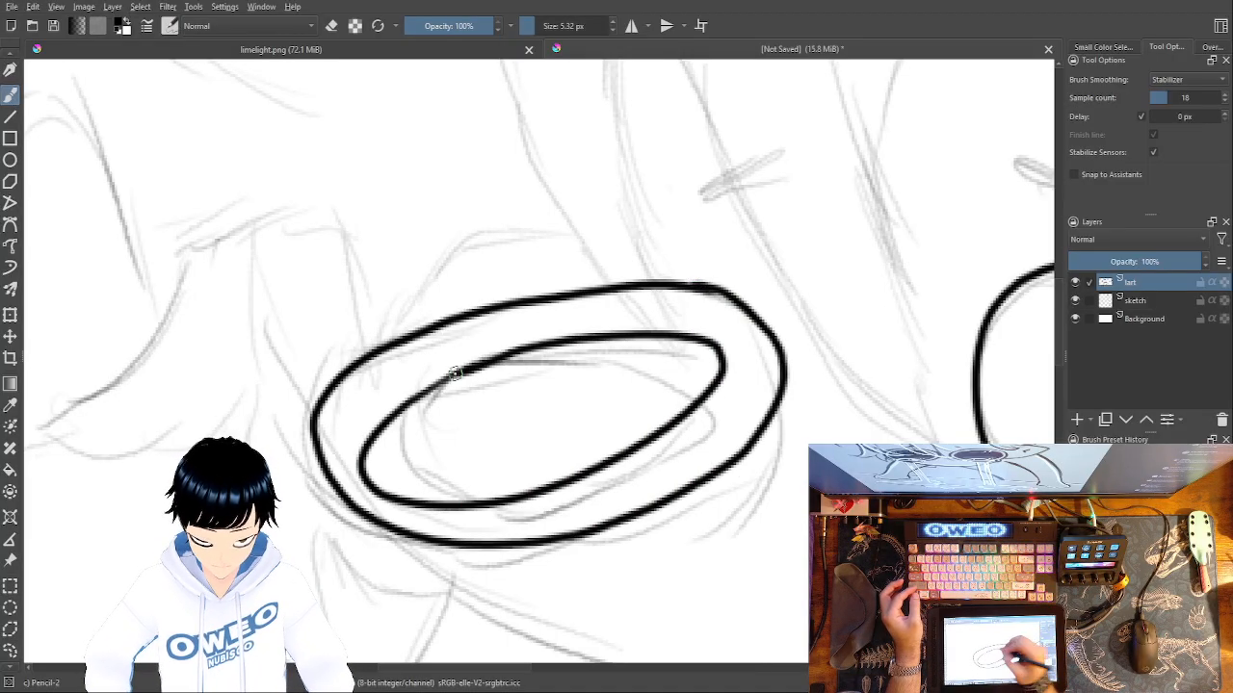
Trace the two short slanted eyebrows above the eyes.
{"action": "left_click_drag", "start_coordinate": [818, 530], "coordinate": [409, 499]}
{"action": "mouse_move", "coordinate": [539, 337]}
{"action": "left_mouse_down"}
{"action": "mouse_move", "coordinate": [748, 401]}
{"action": "mouse_move", "coordinate": [803, 451]}
{"action": "left_mouse_up"}
{"action": "left_click_drag", "start_coordinate": [616, 238], "coordinate": [558, 284]}
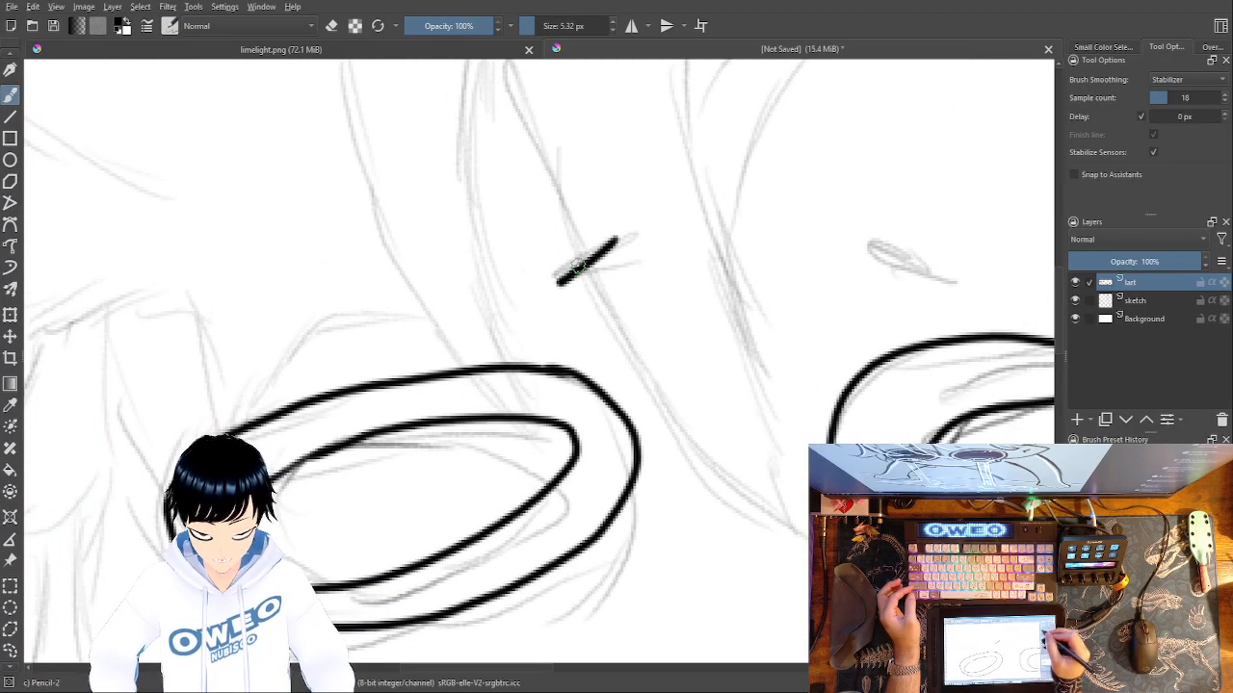
{"action": "left_click_drag", "start_coordinate": [878, 247], "coordinate": [963, 278]}
Draw a short curved mark below each of the two eyes.
{"action": "left_click_drag", "start_coordinate": [711, 394], "coordinate": [611, 138]}
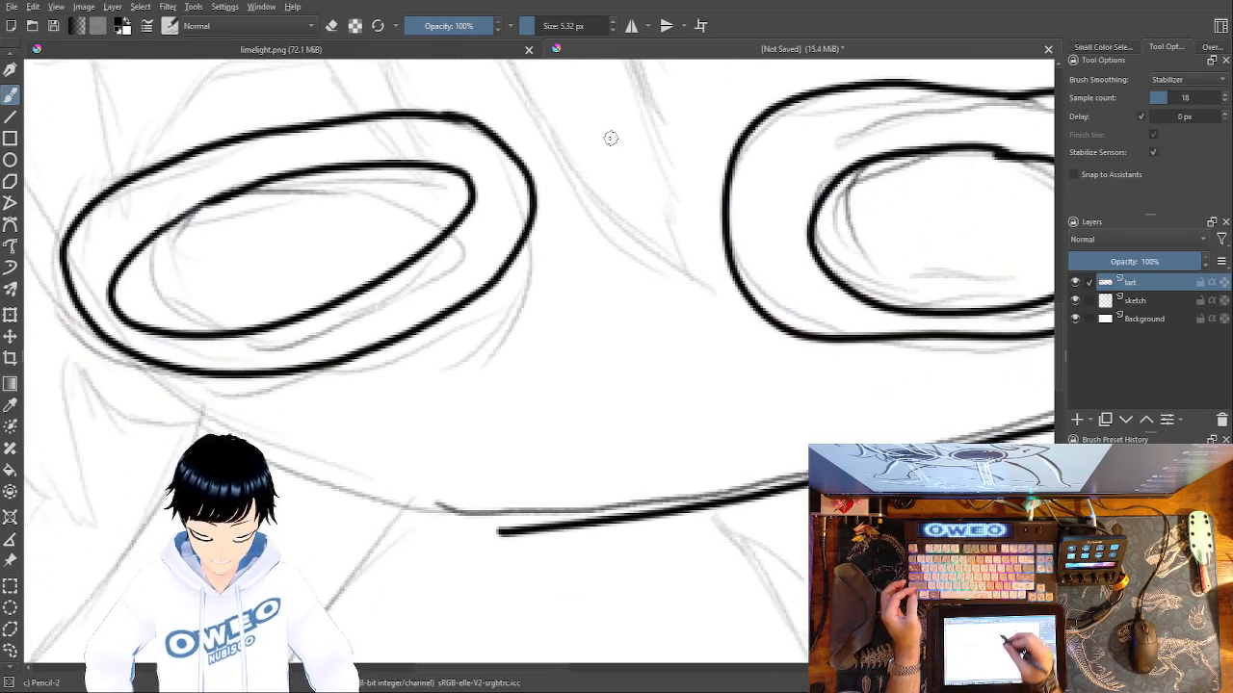
{"action": "mouse_move", "coordinate": [729, 421]}
{"action": "left_mouse_down"}
{"action": "mouse_move", "coordinate": [778, 512]}
{"action": "mouse_move", "coordinate": [773, 478]}
{"action": "left_mouse_up"}
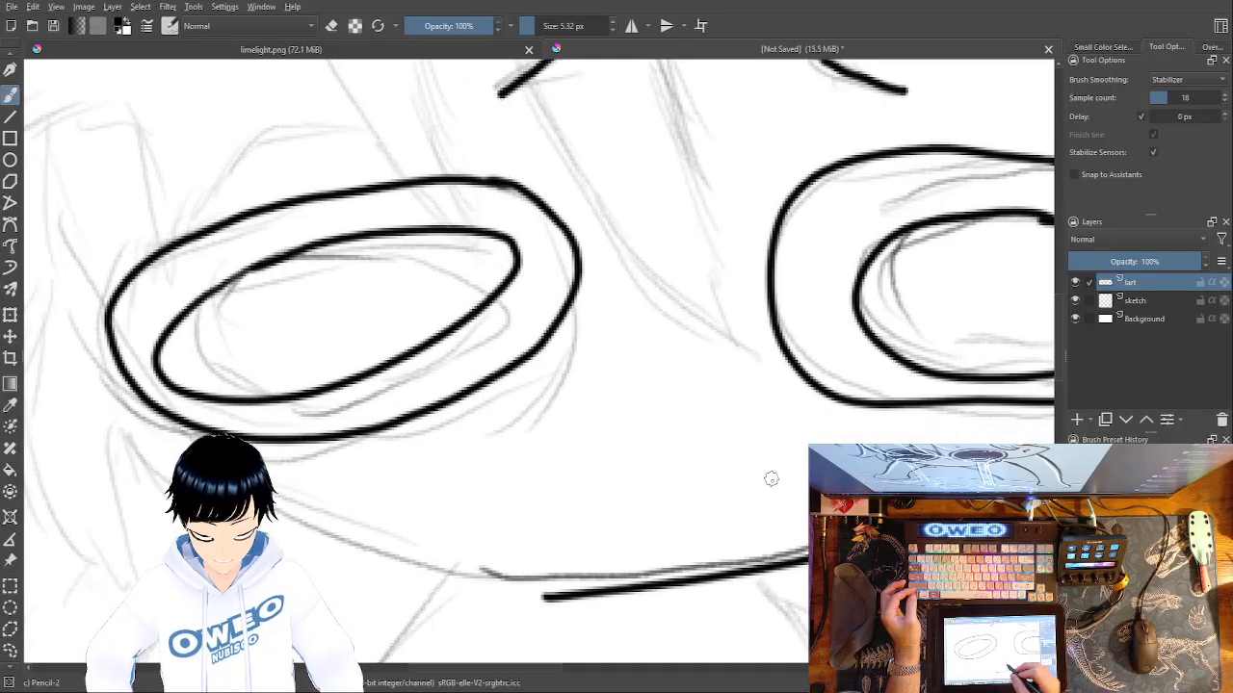
{"action": "mouse_move", "coordinate": [368, 486]}
{"action": "left_mouse_down"}
{"action": "mouse_move", "coordinate": [422, 437]}
{"action": "mouse_move", "coordinate": [465, 433]}
{"action": "left_mouse_up"}
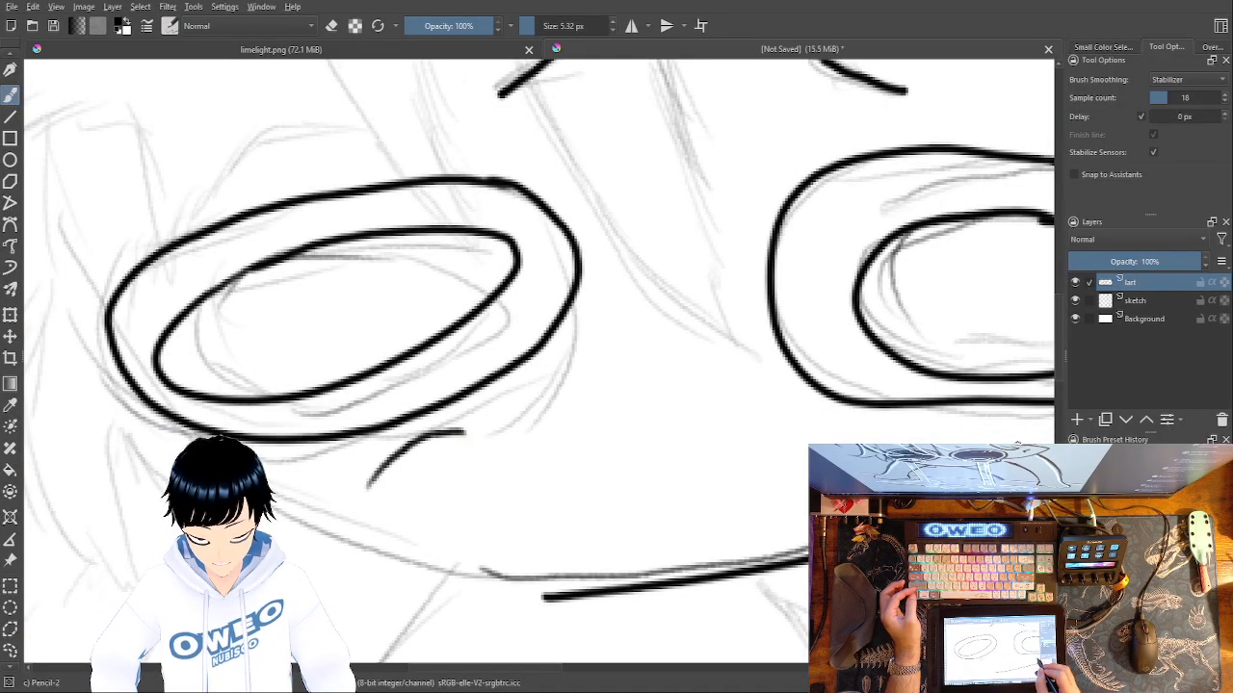
{"action": "left_click_drag", "start_coordinate": [968, 441], "coordinate": [1029, 432]}
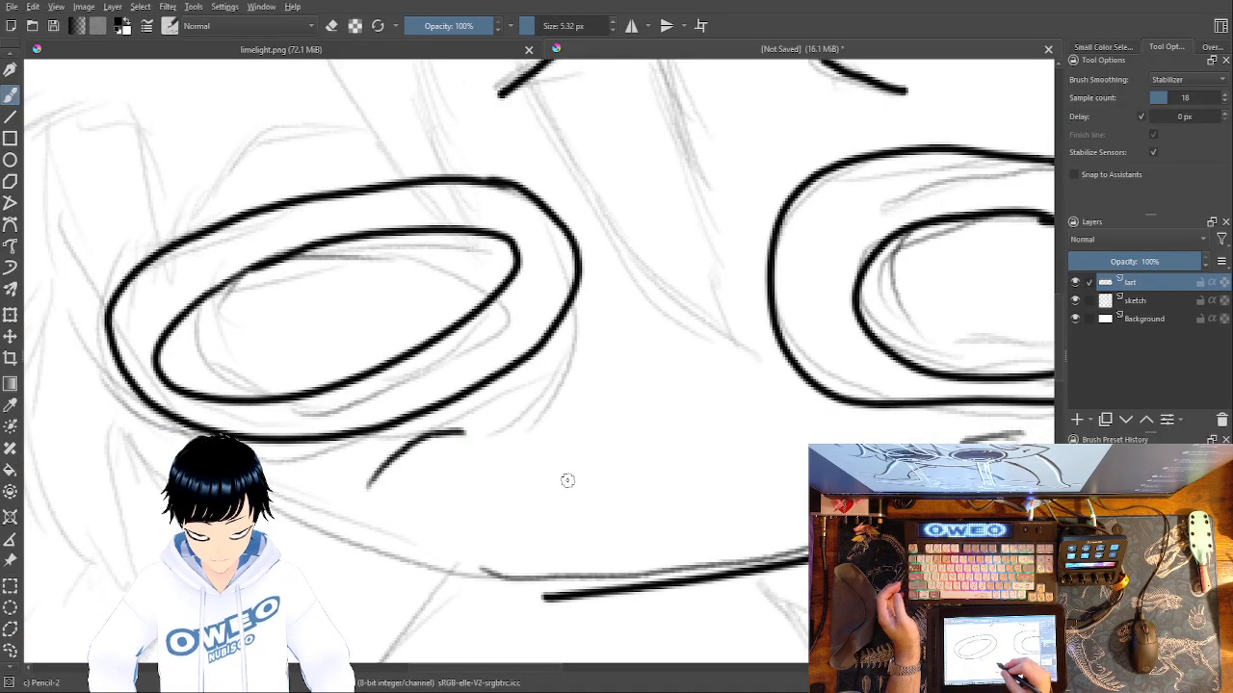
Trace the jaw line from the chin up to the outer edge of the left eye, redrawing unsatisfactory strokes.
{"action": "left_click_drag", "start_coordinate": [591, 403], "coordinate": [778, 157]}
{"action": "left_click_drag", "start_coordinate": [684, 454], "coordinate": [758, 554]}
{"action": "left_click_drag", "start_coordinate": [609, 273], "coordinate": [655, 388]}
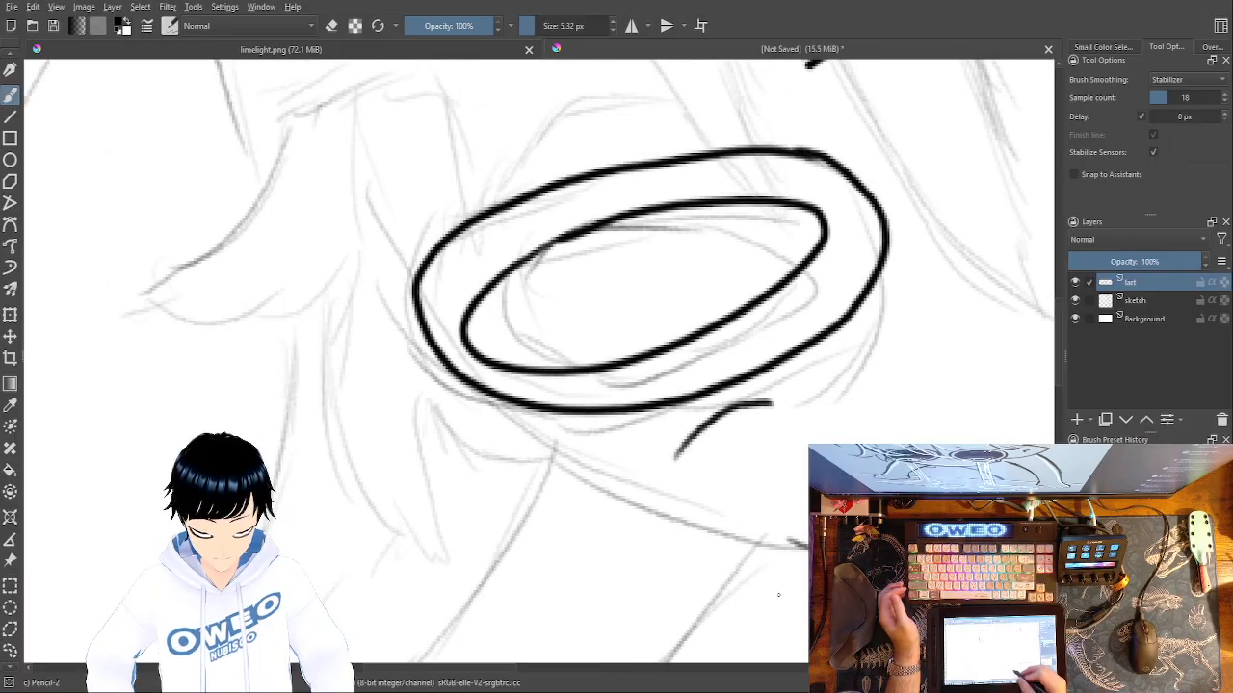
{"action": "left_click_drag", "start_coordinate": [786, 594], "coordinate": [372, 544]}
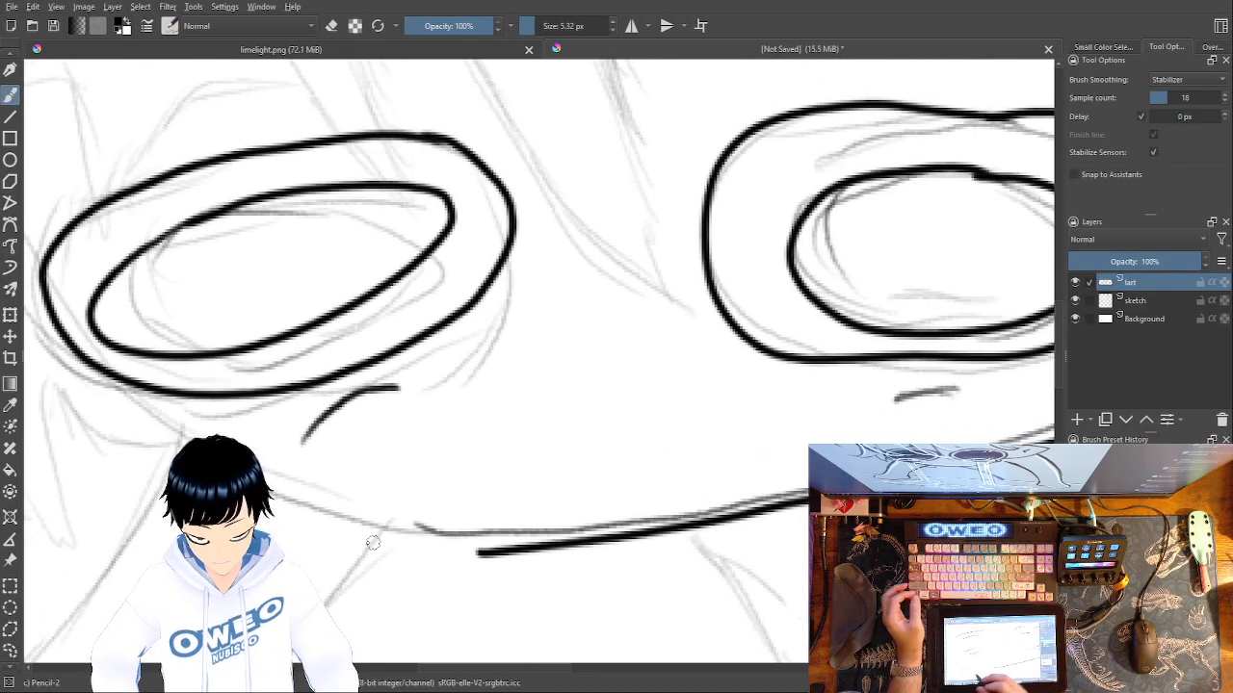
{"action": "mouse_move", "coordinate": [110, 383]}
{"action": "left_mouse_down"}
{"action": "mouse_move", "coordinate": [175, 435]}
{"action": "mouse_move", "coordinate": [369, 532]}
{"action": "mouse_move", "coordinate": [490, 559]}
{"action": "mouse_move", "coordinate": [193, 449]}
{"action": "mouse_move", "coordinate": [120, 403]}
{"action": "mouse_move", "coordinate": [84, 360]}
{"action": "mouse_move", "coordinate": [226, 462]}
{"action": "mouse_move", "coordinate": [497, 558]}
{"action": "mouse_move", "coordinate": [337, 514]}
{"action": "mouse_move", "coordinate": [191, 444]}
{"action": "mouse_move", "coordinate": [92, 376]}
{"action": "left_mouse_up"}
{"action": "key", "text": "ctrl+z"}
{"action": "key", "text": "ctrl+z"}
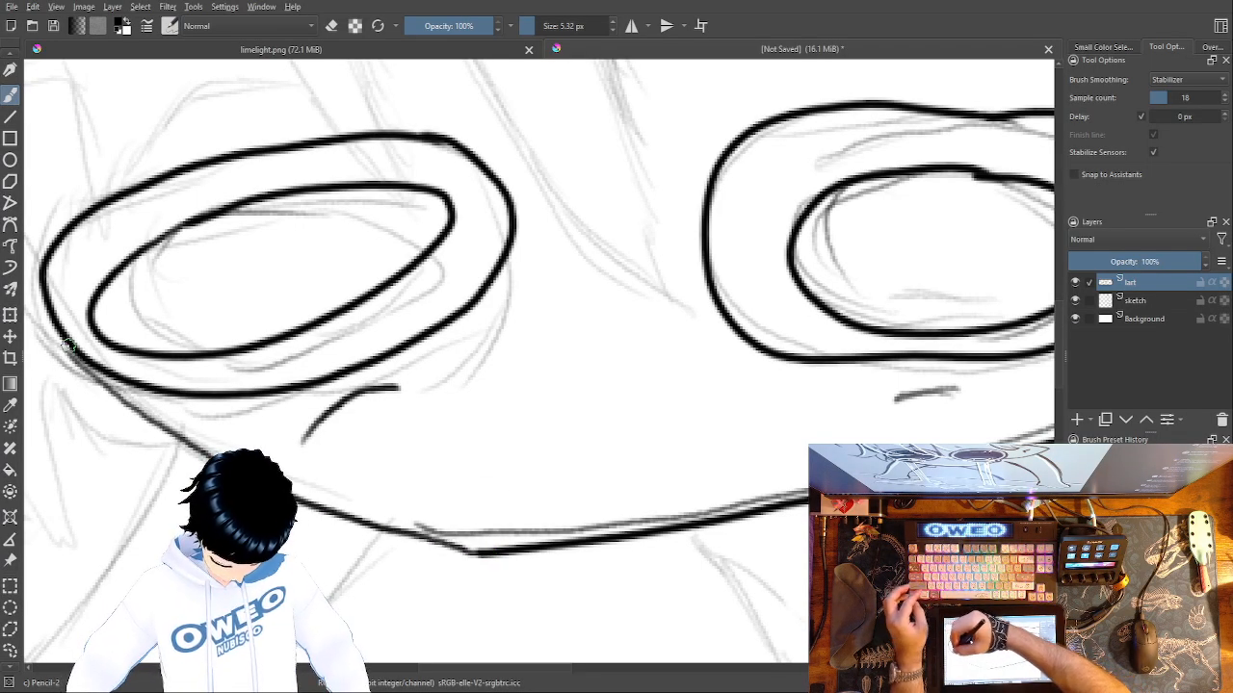
{"action": "key", "text": "ctrl+z"}
{"action": "left_click_drag", "start_coordinate": [487, 554], "coordinate": [214, 434]}
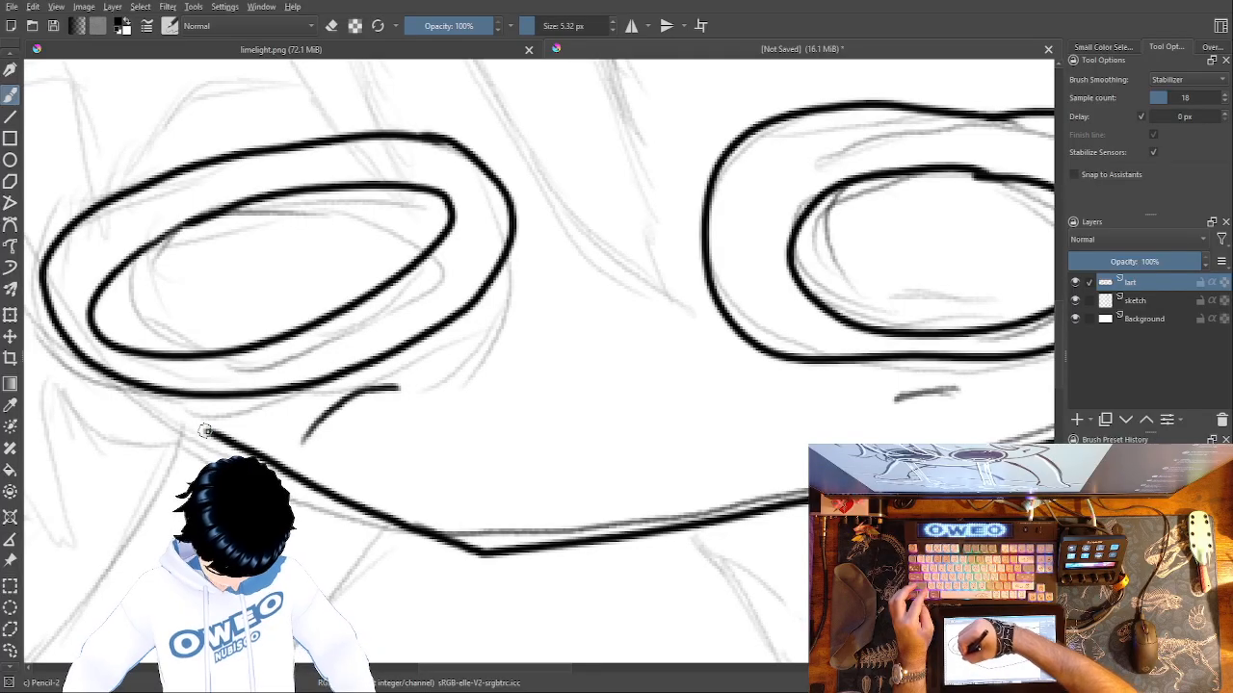
{"action": "key", "text": "ctrl+z"}
{"action": "mouse_move", "coordinate": [487, 554]}
{"action": "left_mouse_down"}
{"action": "mouse_move", "coordinate": [357, 517]}
{"action": "mouse_move", "coordinate": [159, 427]}
{"action": "mouse_move", "coordinate": [52, 323]}
{"action": "left_mouse_up"}
{"action": "left_click_drag", "start_coordinate": [723, 568], "coordinate": [680, 602]}
{"action": "left_click_drag", "start_coordinate": [757, 472], "coordinate": [664, 629]}
{"action": "left_click_drag", "start_coordinate": [446, 410], "coordinate": [998, 470]}
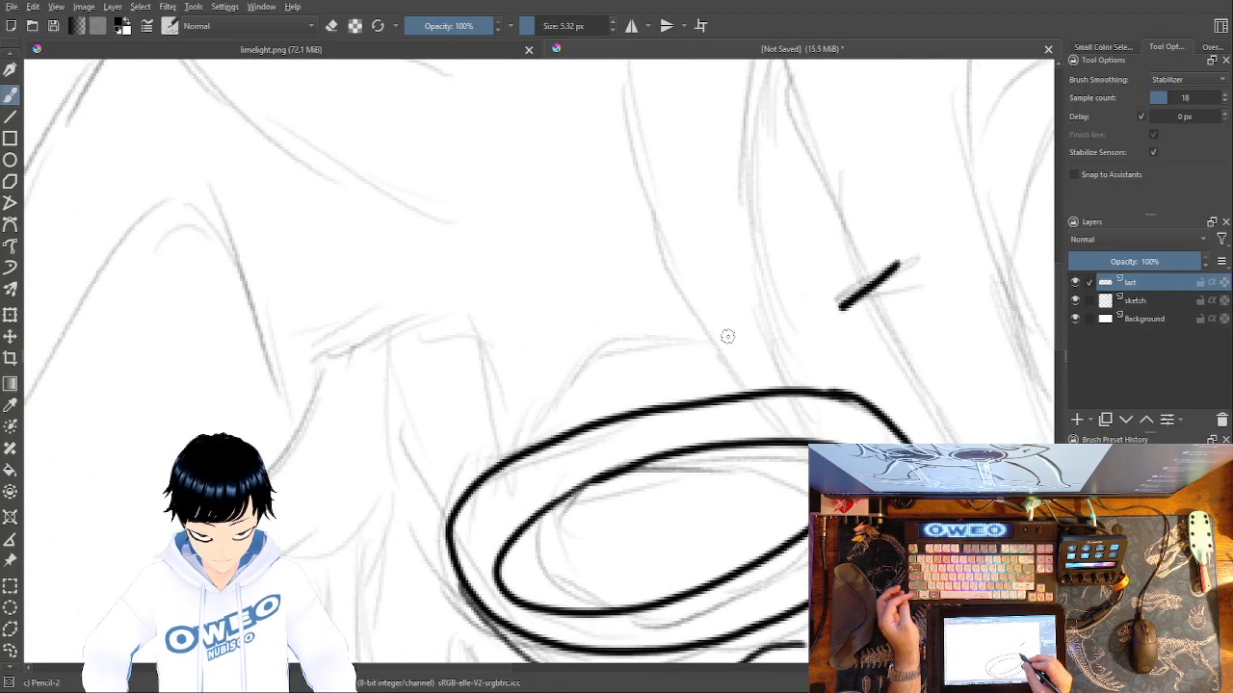
Trace the small hair tufts above the left eye and the two long strands that meet at the eye.
{"action": "mouse_move", "coordinate": [706, 339]}
{"action": "left_mouse_down"}
{"action": "mouse_move", "coordinate": [590, 359]}
{"action": "mouse_move", "coordinate": [515, 486]}
{"action": "mouse_move", "coordinate": [483, 405]}
{"action": "mouse_move", "coordinate": [472, 330]}
{"action": "mouse_move", "coordinate": [378, 316]}
{"action": "left_mouse_up"}
{"action": "left_click_drag", "start_coordinate": [421, 473], "coordinate": [417, 481]}
{"action": "left_click_drag", "start_coordinate": [632, 521], "coordinate": [609, 571]}
{"action": "mouse_move", "coordinate": [509, 85]}
{"action": "left_mouse_down"}
{"action": "mouse_move", "coordinate": [558, 330]}
{"action": "mouse_move", "coordinate": [650, 455]}
{"action": "mouse_move", "coordinate": [706, 498]}
{"action": "left_mouse_up"}
{"action": "mouse_move", "coordinate": [669, 75]}
{"action": "left_mouse_down"}
{"action": "mouse_move", "coordinate": [636, 207]}
{"action": "mouse_move", "coordinate": [656, 385]}
{"action": "mouse_move", "coordinate": [707, 505]}
{"action": "left_mouse_up"}
{"action": "left_click_drag", "start_coordinate": [677, 592], "coordinate": [595, 647]}
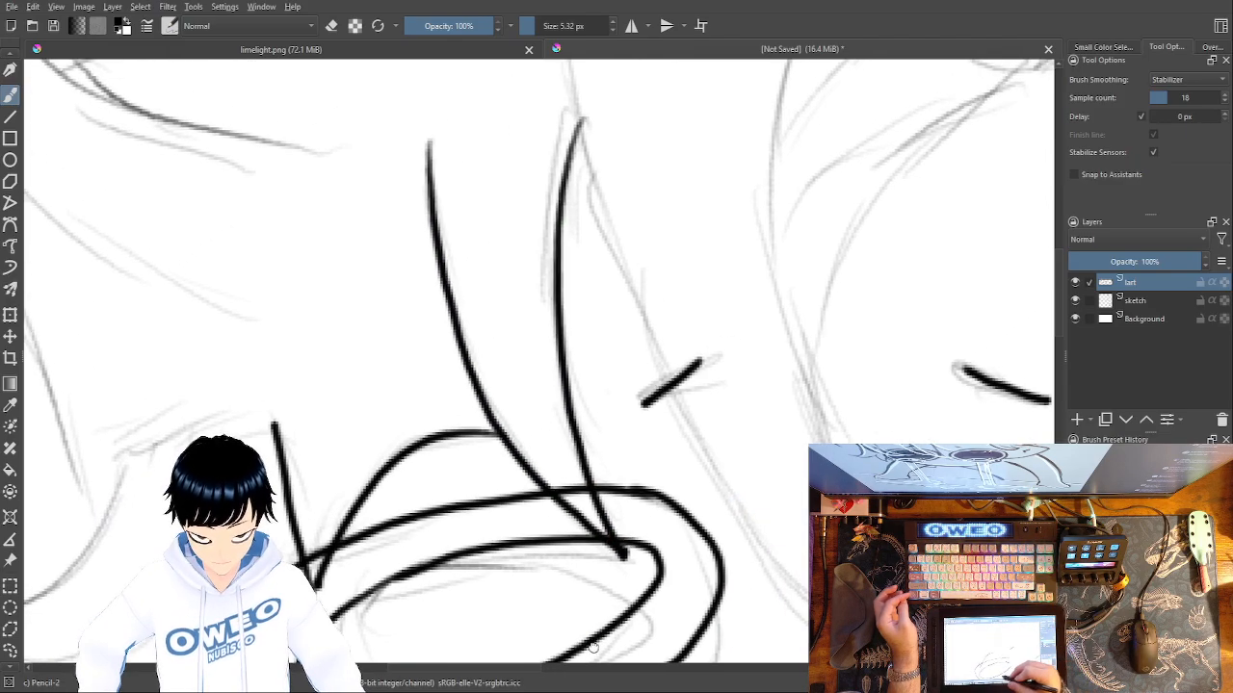
Trace the strand edge running from the forelock's peak down between the eyes, redrawing unsatisfactory strokes.
{"action": "left_click_drag", "start_coordinate": [637, 250], "coordinate": [662, 501]}
{"action": "mouse_move", "coordinate": [583, 134]}
{"action": "left_mouse_down"}
{"action": "mouse_move", "coordinate": [608, 281]}
{"action": "mouse_move", "coordinate": [724, 501]}
{"action": "mouse_move", "coordinate": [787, 589]}
{"action": "mouse_move", "coordinate": [597, 497]}
{"action": "mouse_move", "coordinate": [709, 440]}
{"action": "mouse_move", "coordinate": [600, 399]}
{"action": "mouse_move", "coordinate": [780, 434]}
{"action": "mouse_move", "coordinate": [1030, 441]}
{"action": "mouse_move", "coordinate": [1002, 510]}
{"action": "left_mouse_up"}
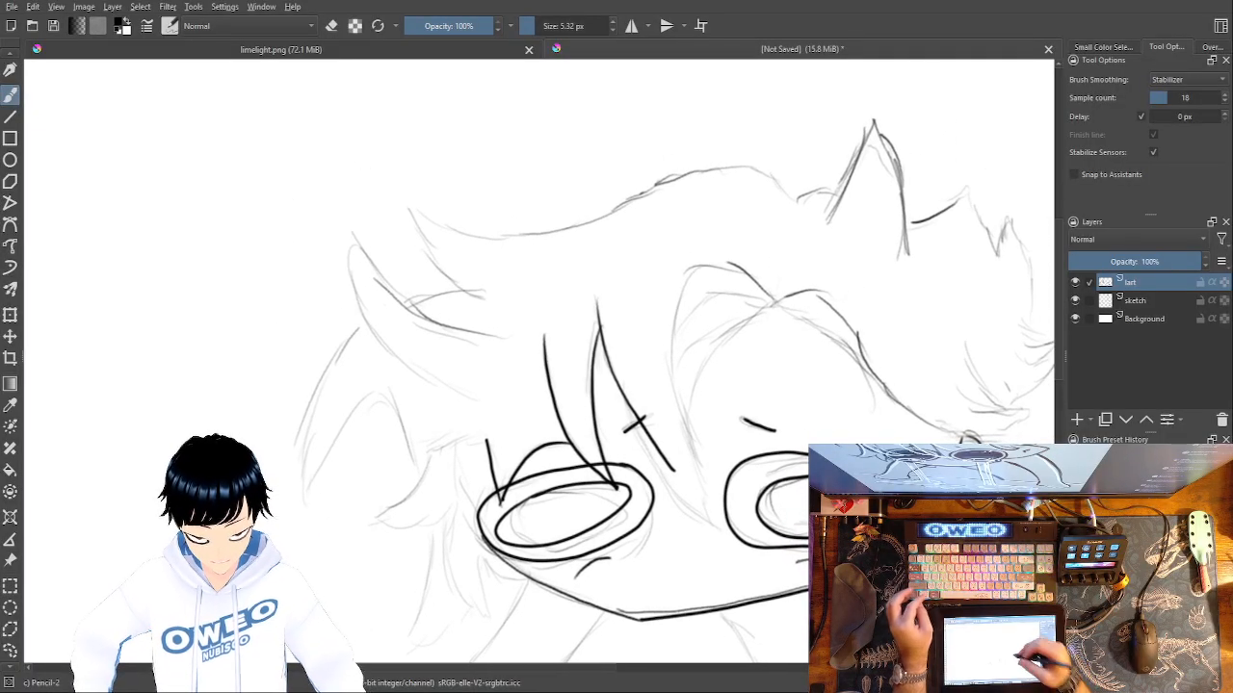
{"action": "key", "text": "ctrl+z"}
{"action": "mouse_move", "coordinate": [603, 339]}
{"action": "left_mouse_down"}
{"action": "mouse_move", "coordinate": [658, 474]}
{"action": "mouse_move", "coordinate": [720, 533]}
{"action": "left_mouse_up"}
{"action": "key", "text": "ctrl+z"}
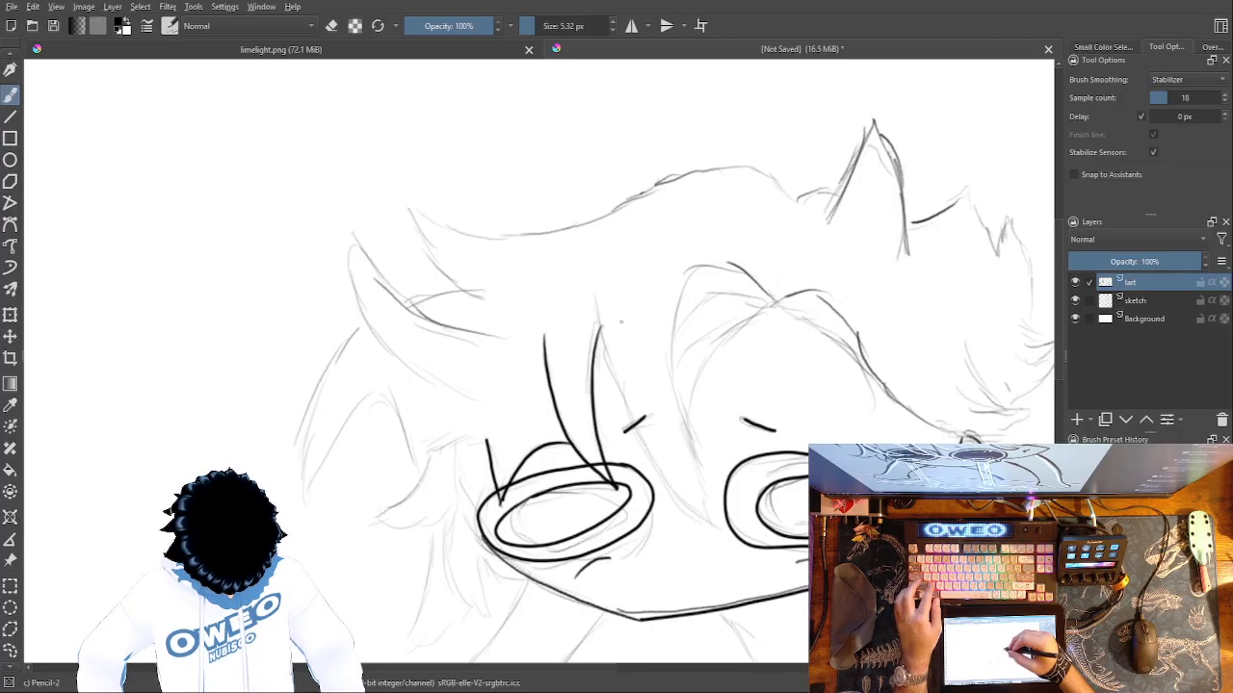
{"action": "mouse_move", "coordinate": [598, 318]}
{"action": "left_mouse_down"}
{"action": "mouse_move", "coordinate": [661, 454]}
{"action": "mouse_move", "coordinate": [720, 533]}
{"action": "mouse_move", "coordinate": [672, 491]}
{"action": "mouse_move", "coordinate": [597, 315]}
{"action": "left_mouse_up"}
{"action": "key", "text": "ctrl+z"}
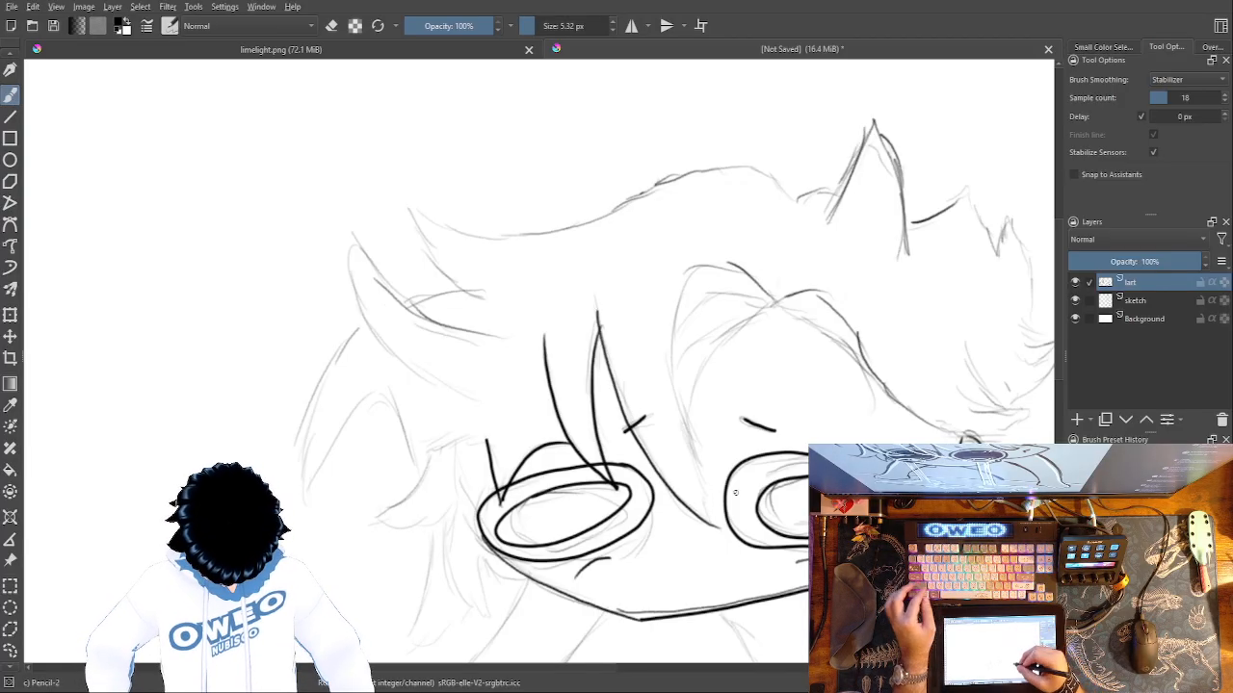
Trace the long strand from the hair parting around and down to the pointed tip between the eyes.
{"action": "mouse_move", "coordinate": [773, 301]}
{"action": "left_mouse_down"}
{"action": "mouse_move", "coordinate": [735, 269]}
{"action": "mouse_move", "coordinate": [680, 346]}
{"action": "mouse_move", "coordinate": [703, 505]}
{"action": "left_mouse_up"}
{"action": "mouse_move", "coordinate": [773, 305]}
{"action": "left_mouse_down"}
{"action": "mouse_move", "coordinate": [710, 305]}
{"action": "mouse_move", "coordinate": [683, 355]}
{"action": "left_mouse_up"}
{"action": "key", "text": "ctrl+z"}
{"action": "mouse_move", "coordinate": [771, 303]}
{"action": "left_mouse_down"}
{"action": "mouse_move", "coordinate": [678, 347]}
{"action": "mouse_move", "coordinate": [681, 388]}
{"action": "mouse_move", "coordinate": [778, 306]}
{"action": "mouse_move", "coordinate": [697, 395]}
{"action": "mouse_move", "coordinate": [685, 428]}
{"action": "left_mouse_up"}
{"action": "key", "text": "ctrl+z"}
{"action": "key", "text": "ctrl+z"}
{"action": "key", "text": "ctrl+z"}
{"action": "key", "text": "ctrl+z"}
Trace the short inner curve just beneath the hair parting, redrawing it once.
{"action": "left_click_drag", "start_coordinate": [759, 297], "coordinate": [688, 320]}
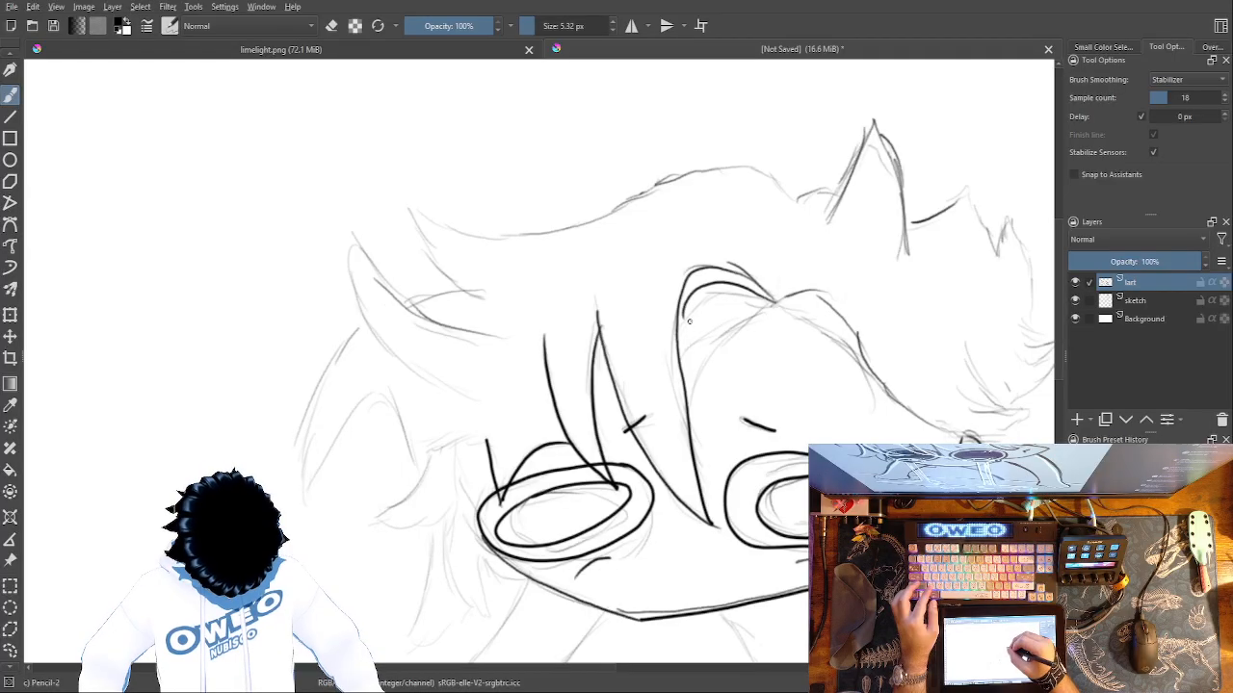
{"action": "key", "text": "ctrl+z"}
{"action": "mouse_move", "coordinate": [770, 301]}
{"action": "left_mouse_down"}
{"action": "mouse_move", "coordinate": [733, 289]}
{"action": "mouse_move", "coordinate": [687, 315]}
{"action": "left_mouse_up"}
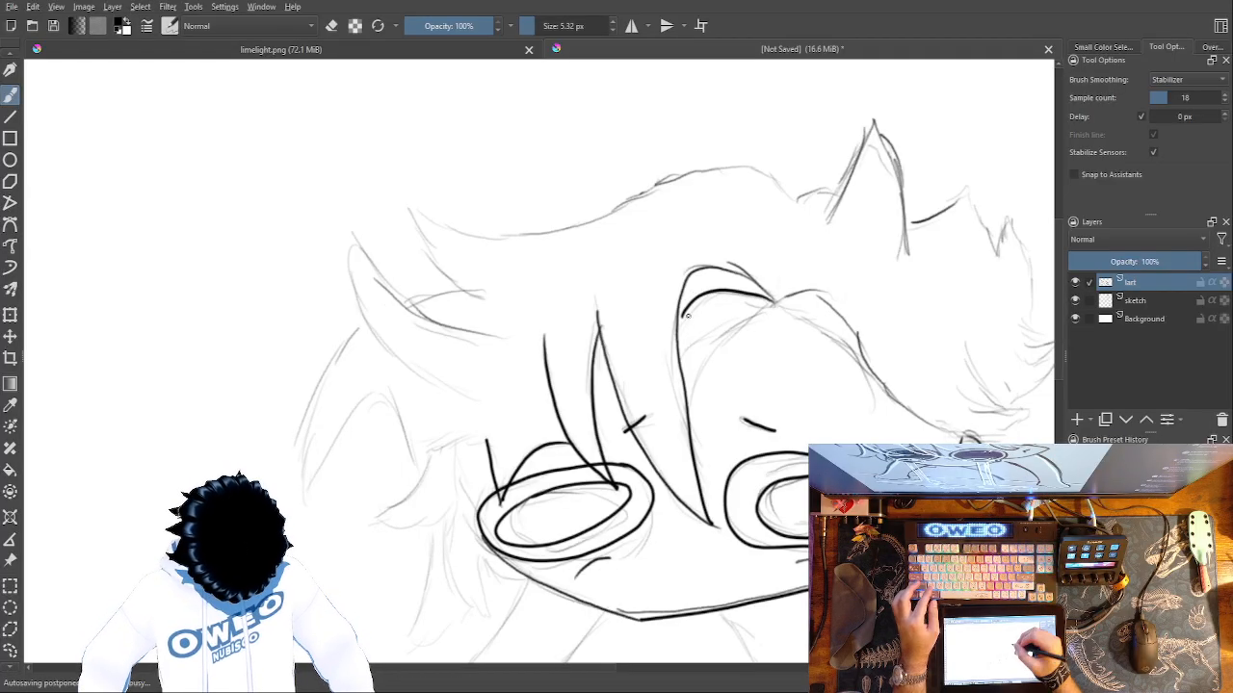
Trace the lower inner curve from the parting to the central strand, undoing and redrawing unsatisfactory strokes.
{"action": "left_click_drag", "start_coordinate": [773, 304], "coordinate": [696, 335]}
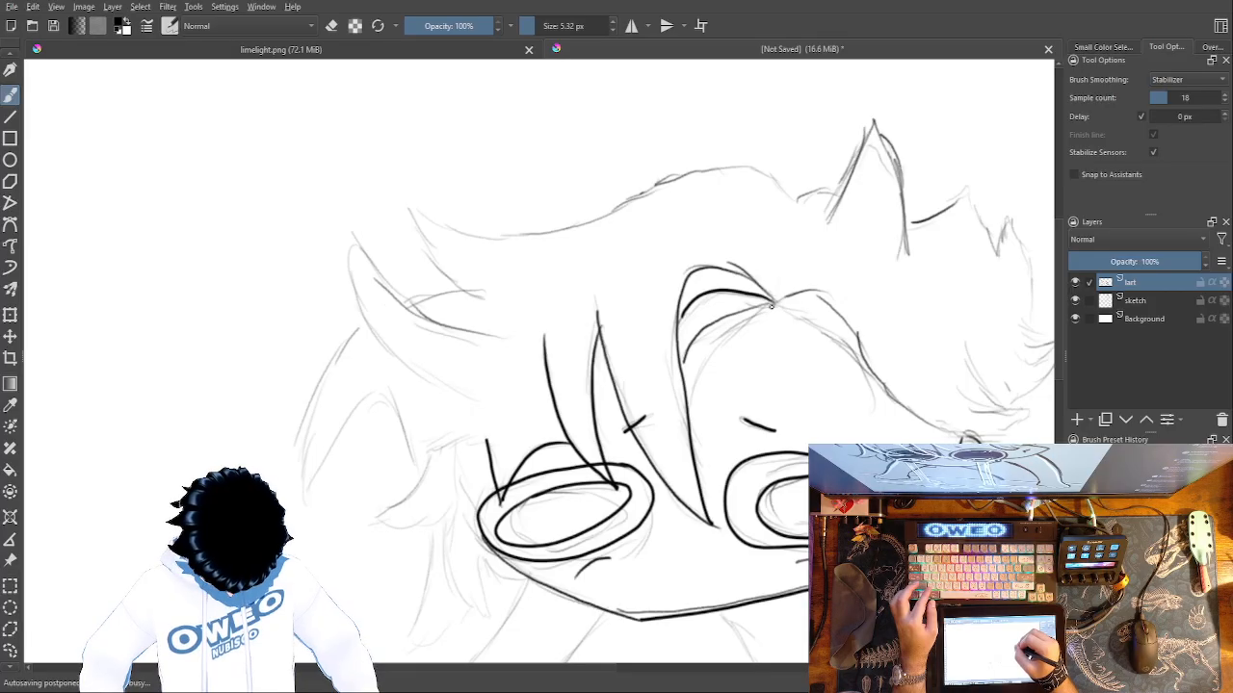
{"action": "key", "text": "ctrl+z"}
{"action": "left_click_drag", "start_coordinate": [771, 302], "coordinate": [691, 338]}
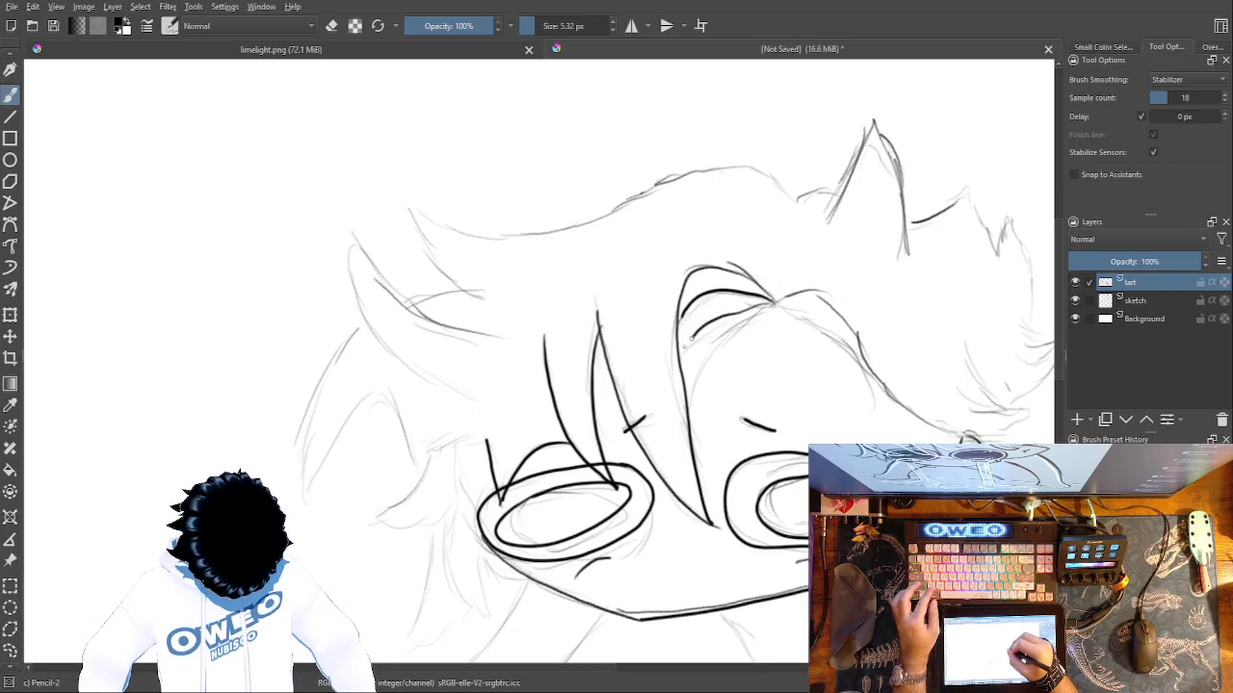
{"action": "mouse_move", "coordinate": [772, 305]}
{"action": "left_mouse_down"}
{"action": "mouse_move", "coordinate": [701, 370]}
{"action": "mouse_move", "coordinate": [687, 402]}
{"action": "left_mouse_up"}
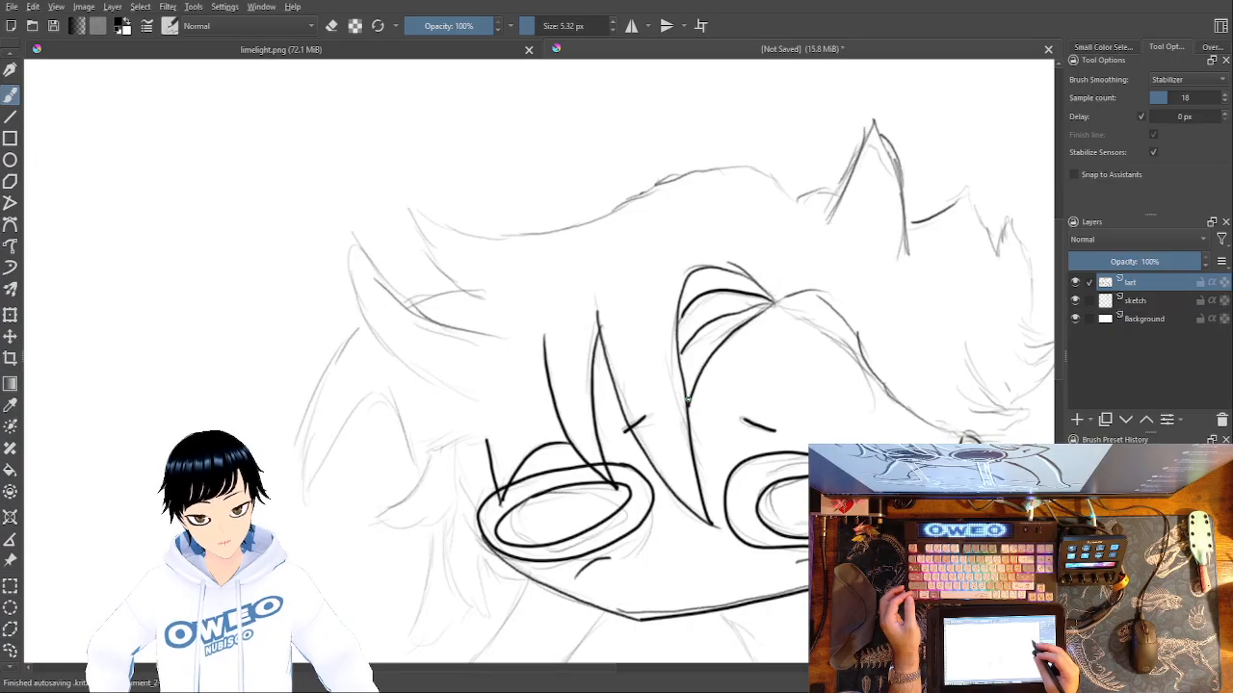
{"action": "key", "text": "ctrl+z"}
{"action": "mouse_move", "coordinate": [691, 419]}
{"action": "left_mouse_down"}
{"action": "mouse_move", "coordinate": [779, 303]}
{"action": "mouse_move", "coordinate": [699, 380]}
{"action": "mouse_move", "coordinate": [694, 443]}
{"action": "mouse_move", "coordinate": [762, 312]}
{"action": "mouse_move", "coordinate": [694, 384]}
{"action": "left_mouse_up"}
{"action": "key", "text": "ctrl+z"}
{"action": "key", "text": "ctrl+z"}
{"action": "key", "text": "ctrl+z"}
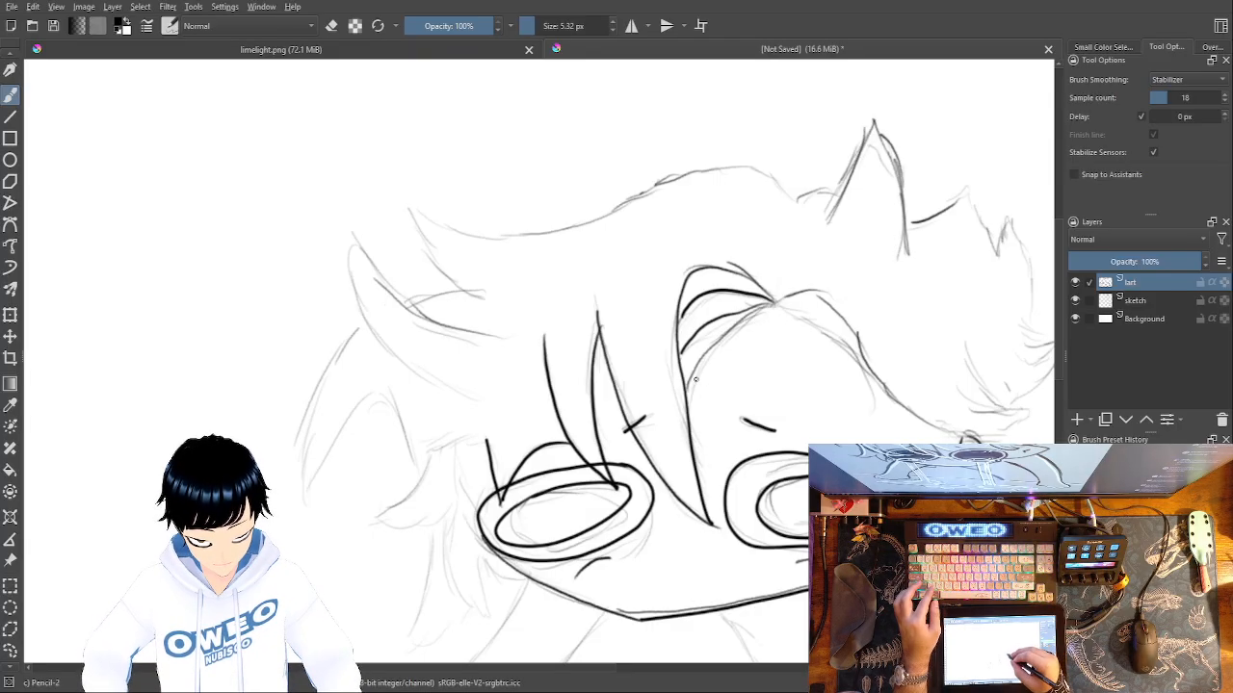
{"action": "key", "text": "ctrl+z"}
{"action": "left_click_drag", "start_coordinate": [761, 303], "coordinate": [686, 361]}
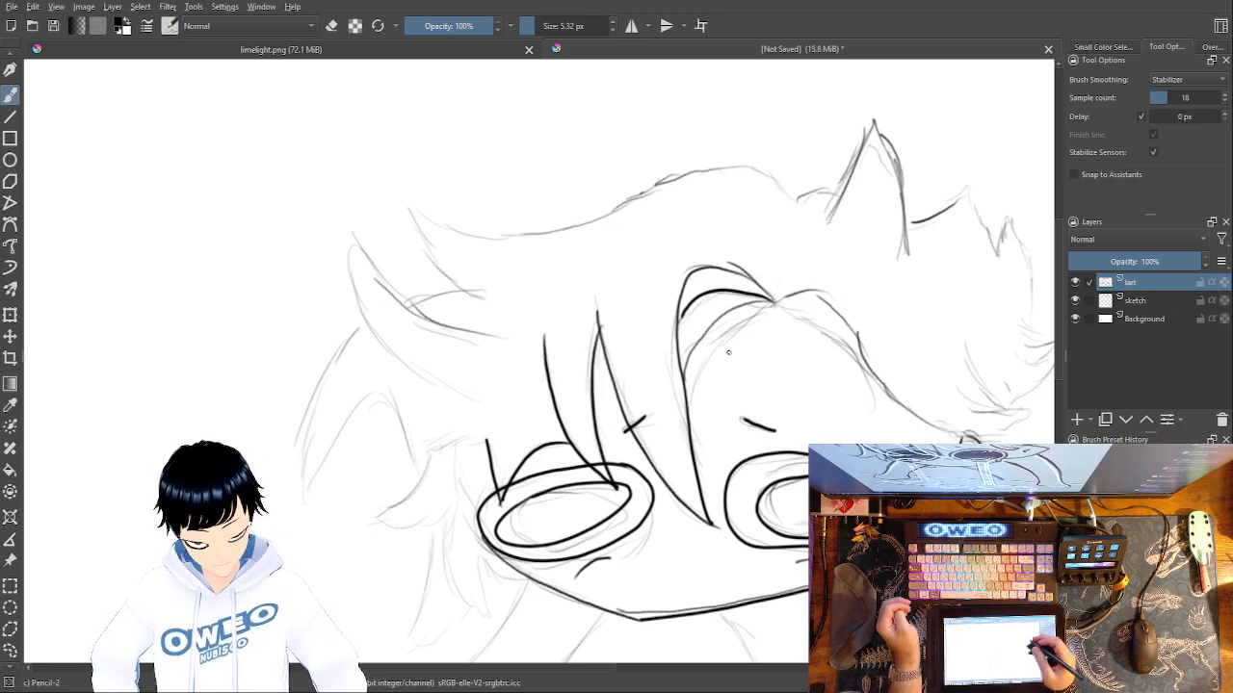
Trace the fringe from the parting over the right eye and add the short strand ends beside it.
{"action": "left_click_drag", "start_coordinate": [765, 401], "coordinate": [724, 434]}
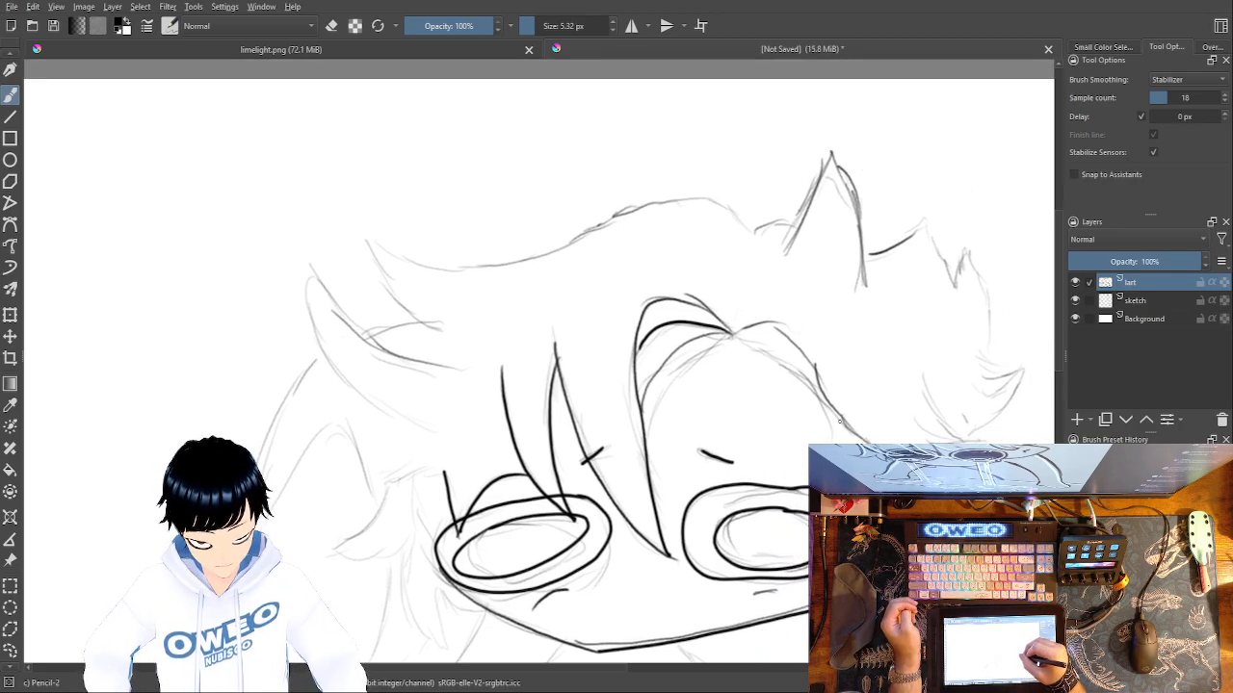
{"action": "mouse_move", "coordinate": [839, 419]}
{"action": "left_mouse_down"}
{"action": "mouse_move", "coordinate": [822, 375]}
{"action": "mouse_move", "coordinate": [746, 326]}
{"action": "mouse_move", "coordinate": [729, 333]}
{"action": "mouse_move", "coordinate": [753, 323]}
{"action": "mouse_move", "coordinate": [818, 362]}
{"action": "mouse_move", "coordinate": [860, 443]}
{"action": "left_mouse_up"}
{"action": "key", "text": "ctrl+z"}
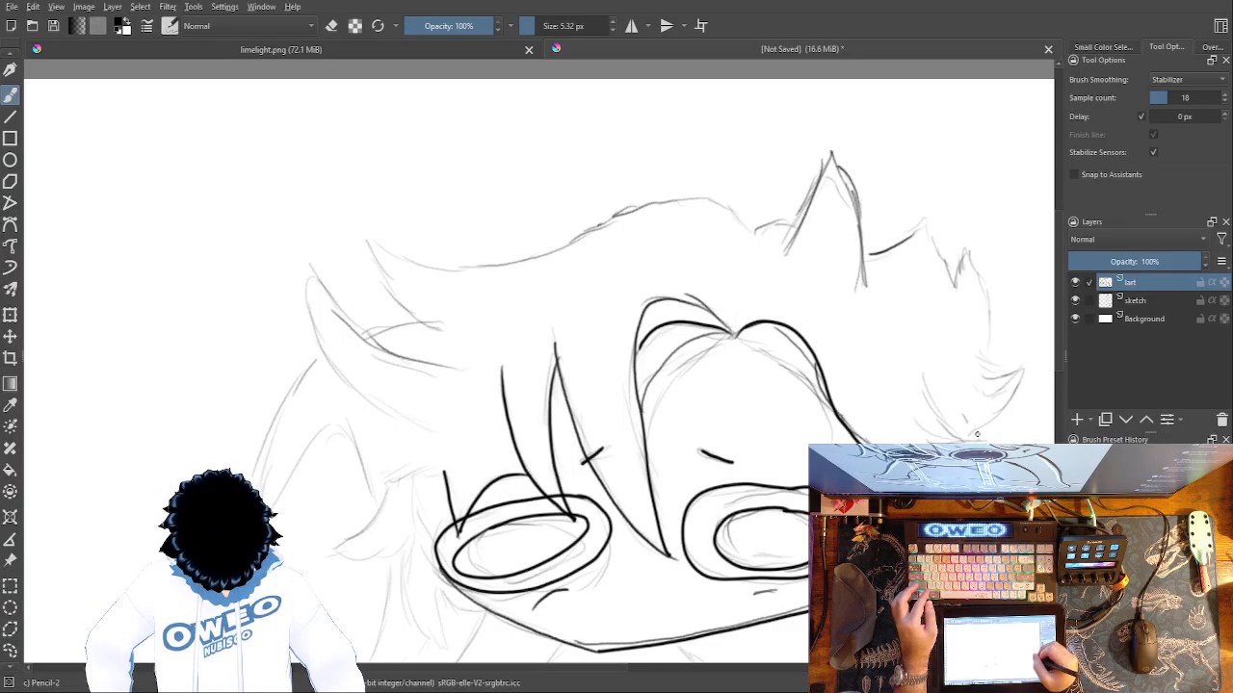
{"action": "left_click_drag", "start_coordinate": [913, 443], "coordinate": [908, 409]}
{"action": "mouse_move", "coordinate": [973, 442]}
{"action": "left_mouse_down"}
{"action": "mouse_move", "coordinate": [987, 435]}
{"action": "mouse_move", "coordinate": [932, 427]}
{"action": "left_mouse_up"}
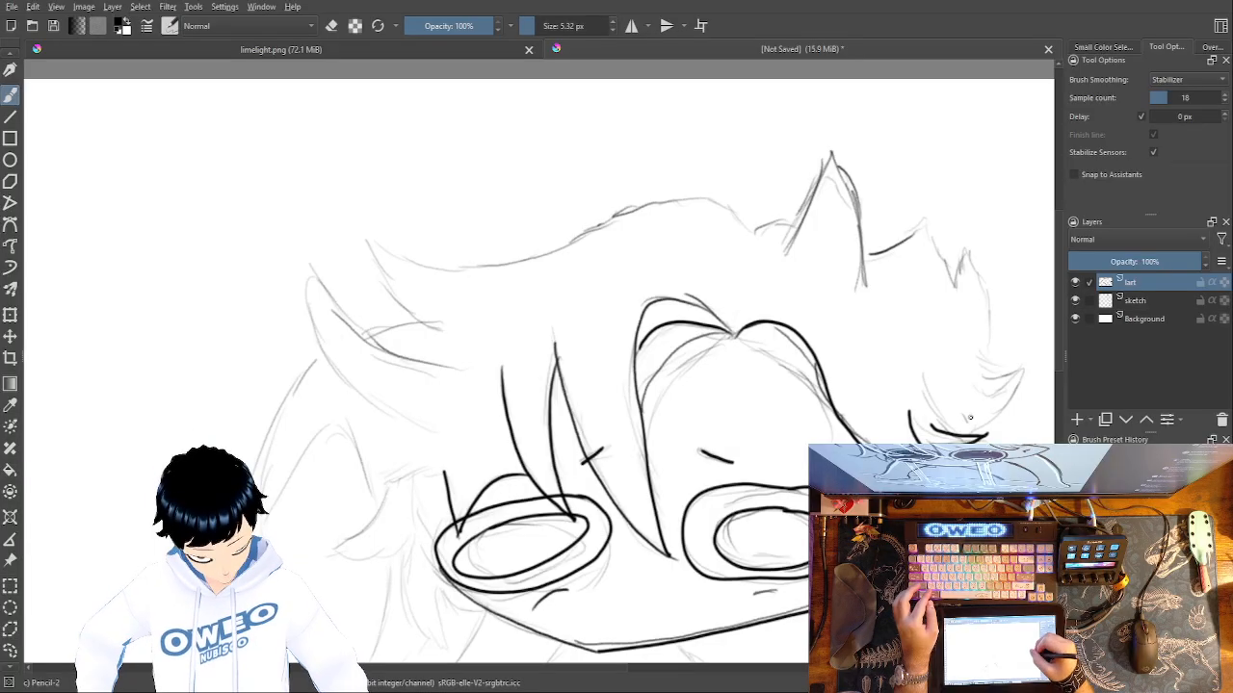
Trace the long arched strand above the right fringe down to its pointed end, redrawing until the curve is satisfactory.
{"action": "mouse_move", "coordinate": [966, 435]}
{"action": "left_mouse_down"}
{"action": "mouse_move", "coordinate": [899, 349]}
{"action": "mouse_move", "coordinate": [824, 304]}
{"action": "left_mouse_up"}
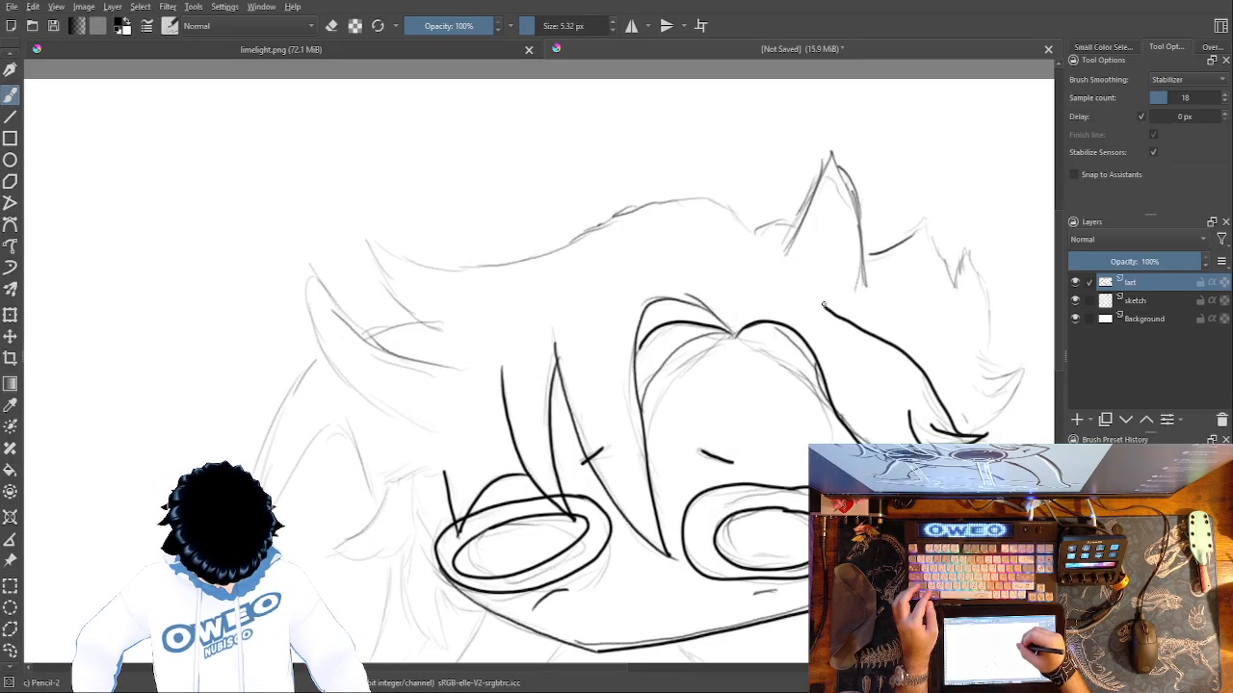
{"action": "key", "text": "ctrl+z"}
{"action": "mouse_move", "coordinate": [968, 435]}
{"action": "left_mouse_down"}
{"action": "mouse_move", "coordinate": [887, 353]}
{"action": "mouse_move", "coordinate": [800, 302]}
{"action": "left_mouse_up"}
{"action": "key", "text": "ctrl+z"}
{"action": "mouse_move", "coordinate": [954, 430]}
{"action": "left_mouse_down"}
{"action": "mouse_move", "coordinate": [876, 319]}
{"action": "mouse_move", "coordinate": [799, 292]}
{"action": "left_mouse_up"}
{"action": "key", "text": "ctrl+z"}
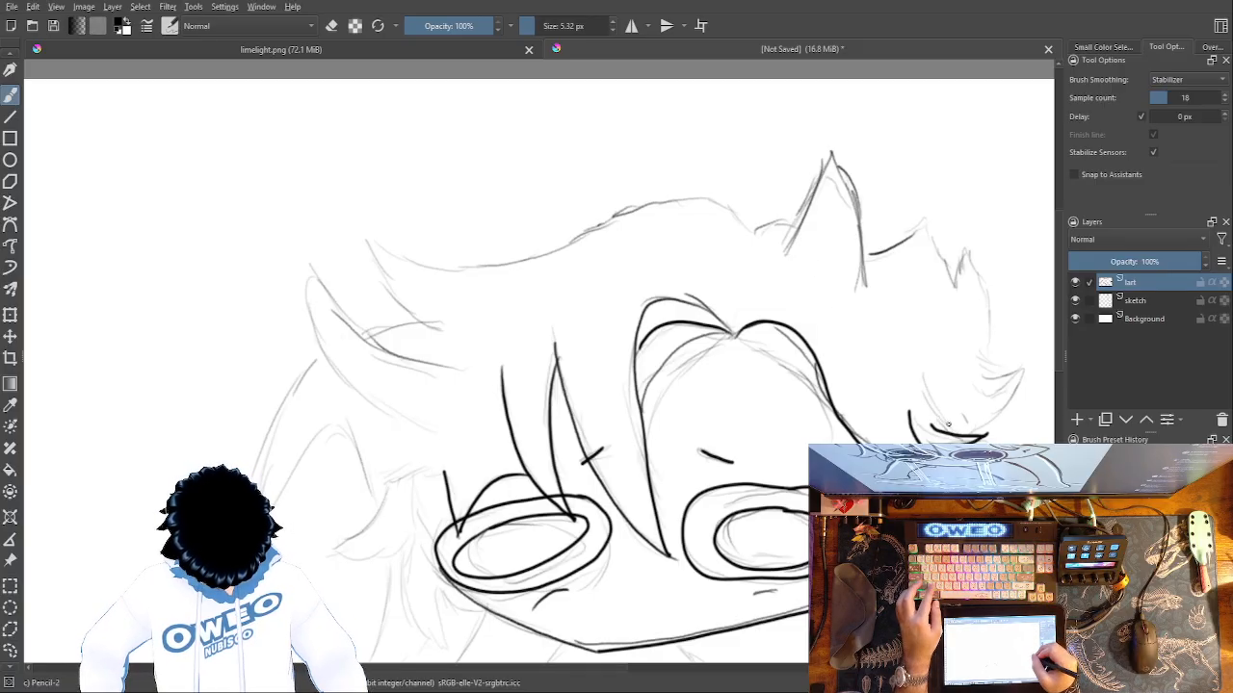
{"action": "mouse_move", "coordinate": [936, 421]}
{"action": "left_mouse_down"}
{"action": "mouse_move", "coordinate": [907, 337]}
{"action": "mouse_move", "coordinate": [868, 305]}
{"action": "mouse_move", "coordinate": [791, 289]}
{"action": "left_mouse_up"}
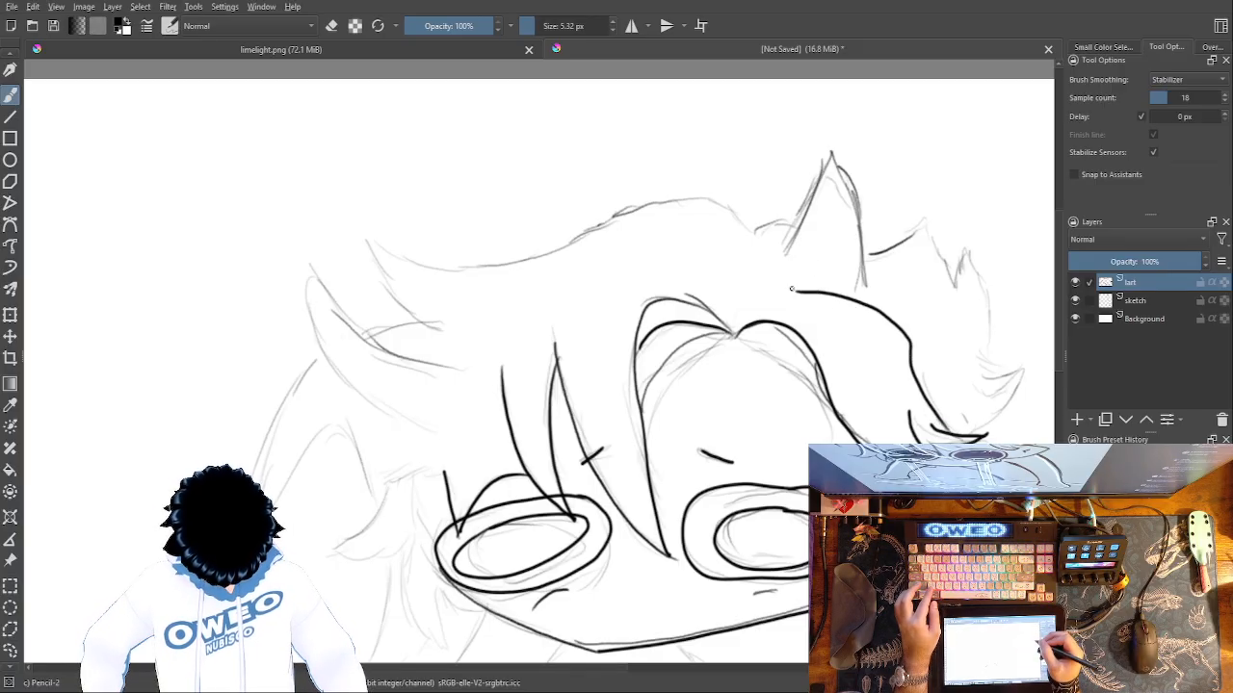
{"action": "key", "text": "ctrl+z"}
{"action": "mouse_move", "coordinate": [951, 435]}
{"action": "left_mouse_down"}
{"action": "mouse_move", "coordinate": [862, 313]}
{"action": "mouse_move", "coordinate": [826, 300]}
{"action": "mouse_move", "coordinate": [924, 376]}
{"action": "mouse_move", "coordinate": [960, 433]}
{"action": "mouse_move", "coordinate": [927, 395]}
{"action": "mouse_move", "coordinate": [906, 335]}
{"action": "mouse_move", "coordinate": [853, 301]}
{"action": "mouse_move", "coordinate": [816, 296]}
{"action": "left_mouse_up"}
{"action": "key", "text": "ctrl+z"}
{"action": "key", "text": "ctrl+z"}
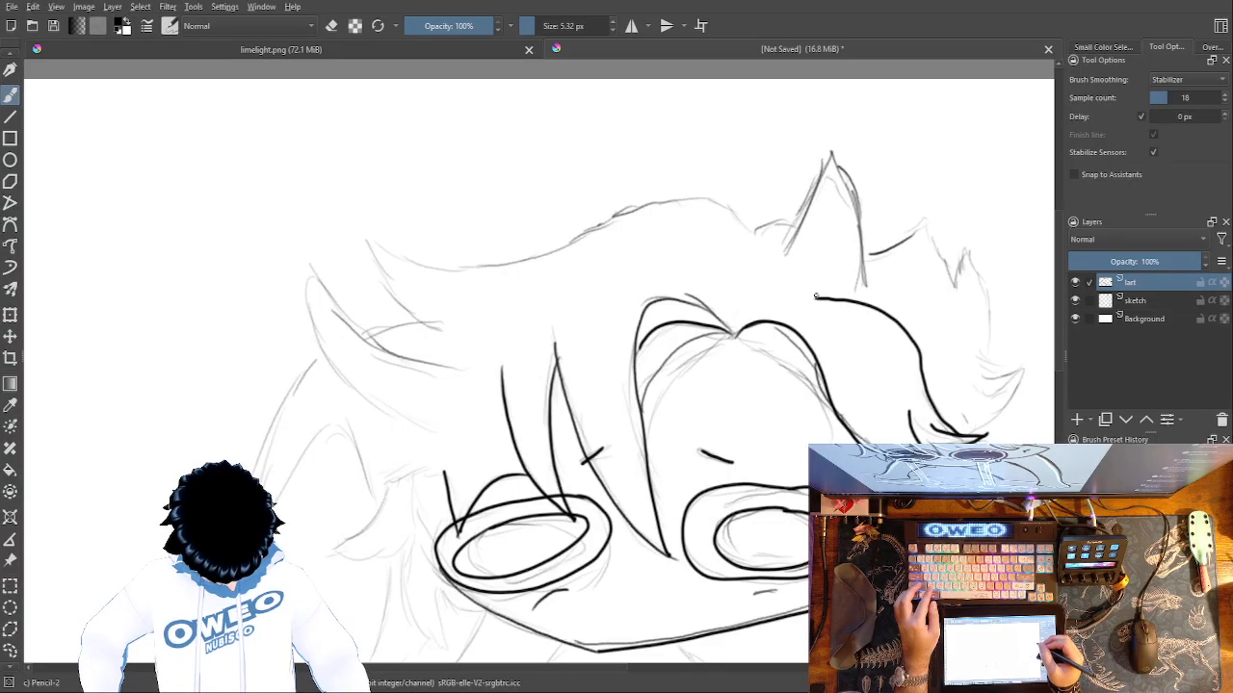
Trace the outer hair contour from the right side tuft over the head's top spike to the upper left spike.
{"action": "left_click_drag", "start_coordinate": [684, 519], "coordinate": [584, 566]}
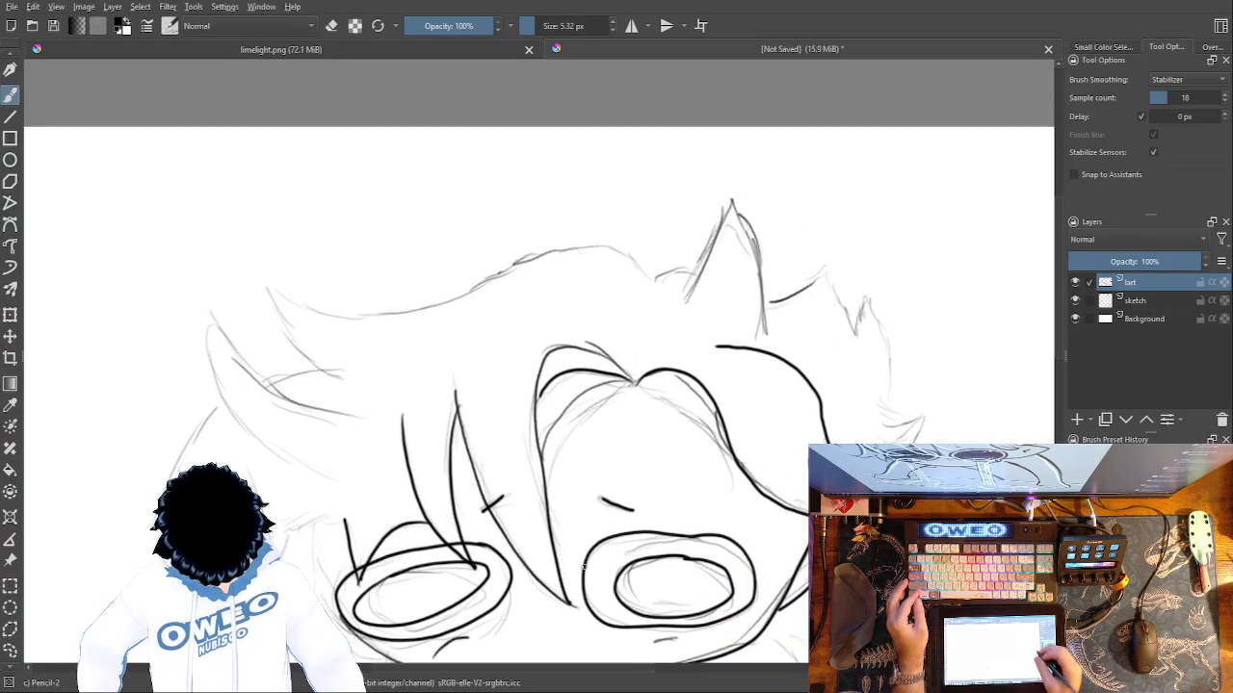
{"action": "left_click_drag", "start_coordinate": [927, 421], "coordinate": [909, 443]}
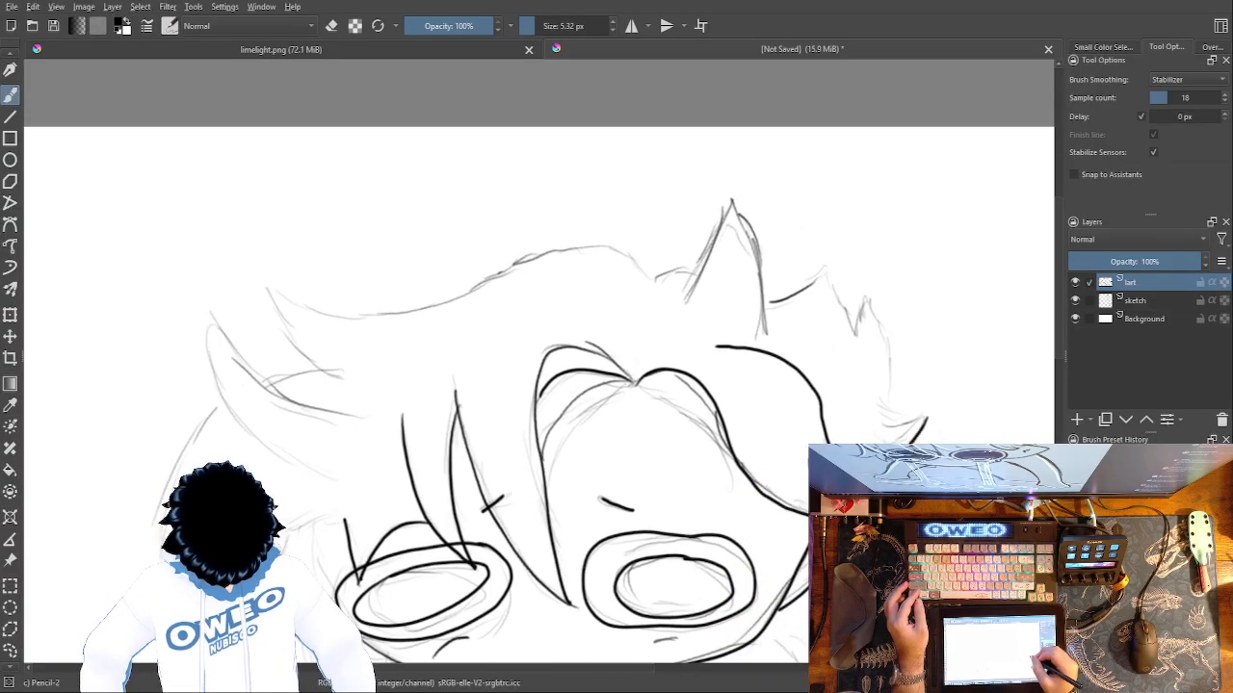
{"action": "mouse_move", "coordinate": [922, 421]}
{"action": "left_mouse_down"}
{"action": "mouse_move", "coordinate": [884, 442]}
{"action": "mouse_move", "coordinate": [915, 420]}
{"action": "mouse_move", "coordinate": [869, 417]}
{"action": "mouse_move", "coordinate": [890, 406]}
{"action": "mouse_move", "coordinate": [863, 294]}
{"action": "mouse_move", "coordinate": [853, 333]}
{"action": "mouse_move", "coordinate": [823, 272]}
{"action": "mouse_move", "coordinate": [762, 301]}
{"action": "mouse_move", "coordinate": [767, 310]}
{"action": "mouse_move", "coordinate": [730, 201]}
{"action": "mouse_move", "coordinate": [680, 309]}
{"action": "mouse_move", "coordinate": [601, 246]}
{"action": "mouse_move", "coordinate": [542, 254]}
{"action": "mouse_move", "coordinate": [424, 308]}
{"action": "mouse_move", "coordinate": [316, 318]}
{"action": "mouse_move", "coordinate": [275, 288]}
{"action": "mouse_move", "coordinate": [284, 318]}
{"action": "mouse_move", "coordinate": [344, 377]}
{"action": "mouse_move", "coordinate": [303, 370]}
{"action": "mouse_move", "coordinate": [273, 387]}
{"action": "left_mouse_up"}
{"action": "left_click_drag", "start_coordinate": [516, 458], "coordinate": [771, 425]}
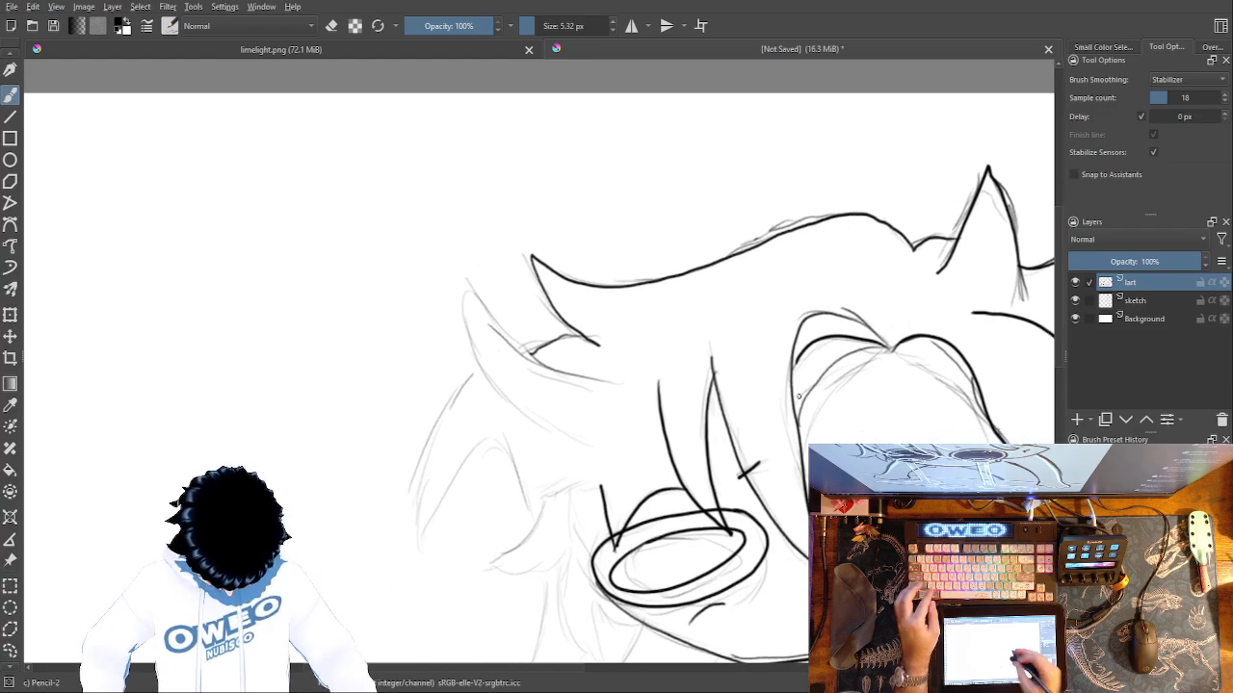
Trace the pointed side tuft at the left edge of the hair, replacing the first attempts.
{"action": "mouse_move", "coordinate": [485, 376]}
{"action": "left_mouse_down"}
{"action": "mouse_move", "coordinate": [430, 431]}
{"action": "mouse_move", "coordinate": [428, 559]}
{"action": "left_mouse_up"}
{"action": "key", "text": "ctrl+z"}
{"action": "mouse_move", "coordinate": [489, 385]}
{"action": "left_mouse_down"}
{"action": "mouse_move", "coordinate": [446, 487]}
{"action": "mouse_move", "coordinate": [444, 532]}
{"action": "mouse_move", "coordinate": [502, 415]}
{"action": "mouse_move", "coordinate": [536, 535]}
{"action": "left_mouse_up"}
{"action": "key", "text": "ctrl+z"}
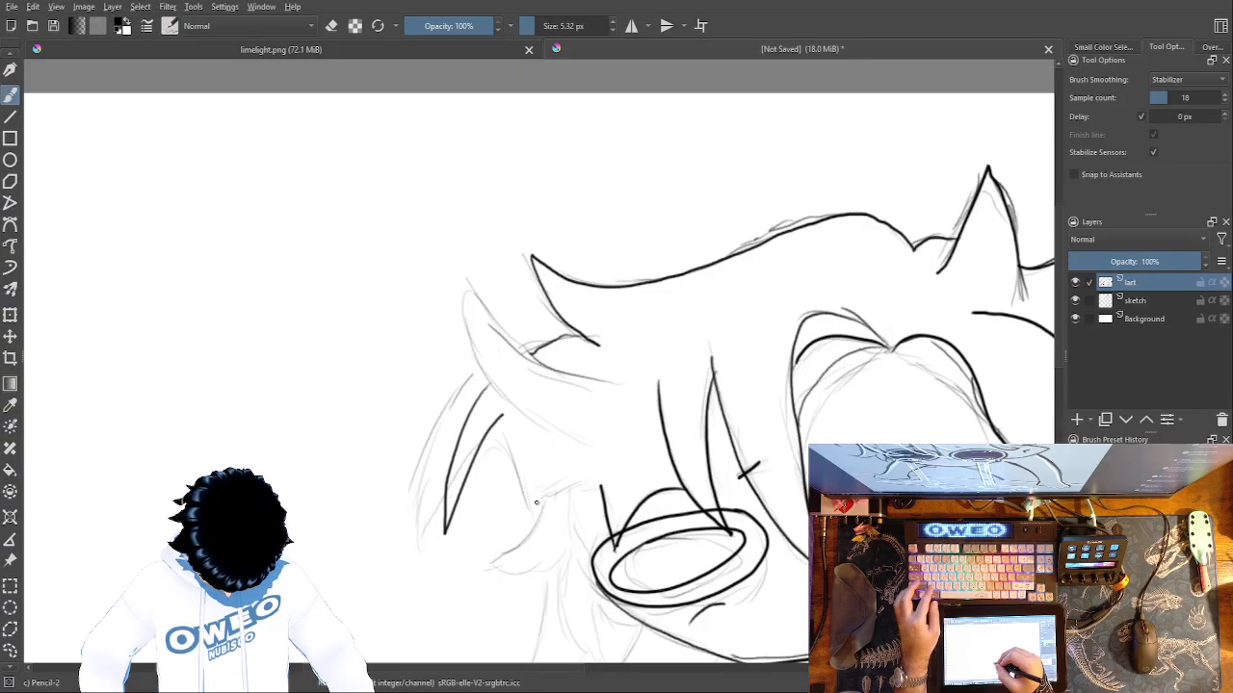
{"action": "key", "text": "ctrl+z"}
{"action": "key", "text": "ctrl+z"}
{"action": "mouse_move", "coordinate": [484, 385]}
{"action": "left_mouse_down"}
{"action": "mouse_move", "coordinate": [462, 517]}
{"action": "mouse_move", "coordinate": [514, 446]}
{"action": "left_mouse_up"}
{"action": "left_click_drag", "start_coordinate": [535, 524], "coordinate": [514, 448]}
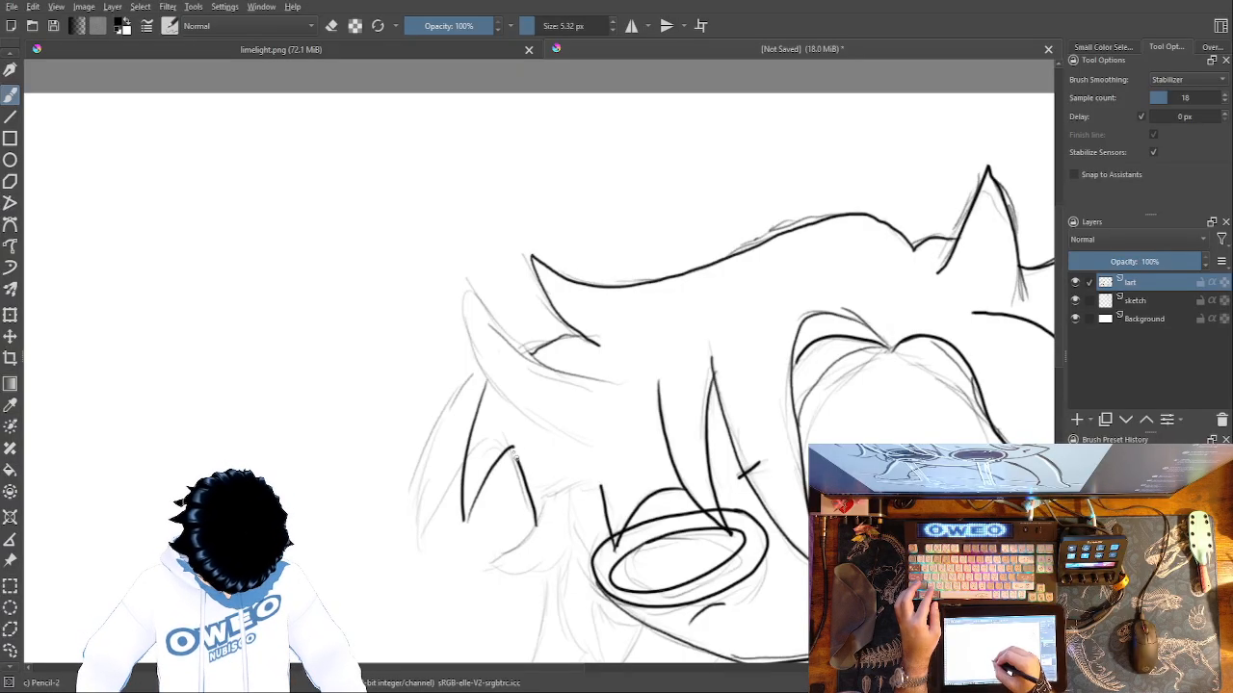
Trace the lower left hair tufts between the side tuft and the jaw line.
{"action": "left_click_drag", "start_coordinate": [467, 530], "coordinate": [449, 316]}
{"action": "left_click_drag", "start_coordinate": [536, 373], "coordinate": [516, 482]}
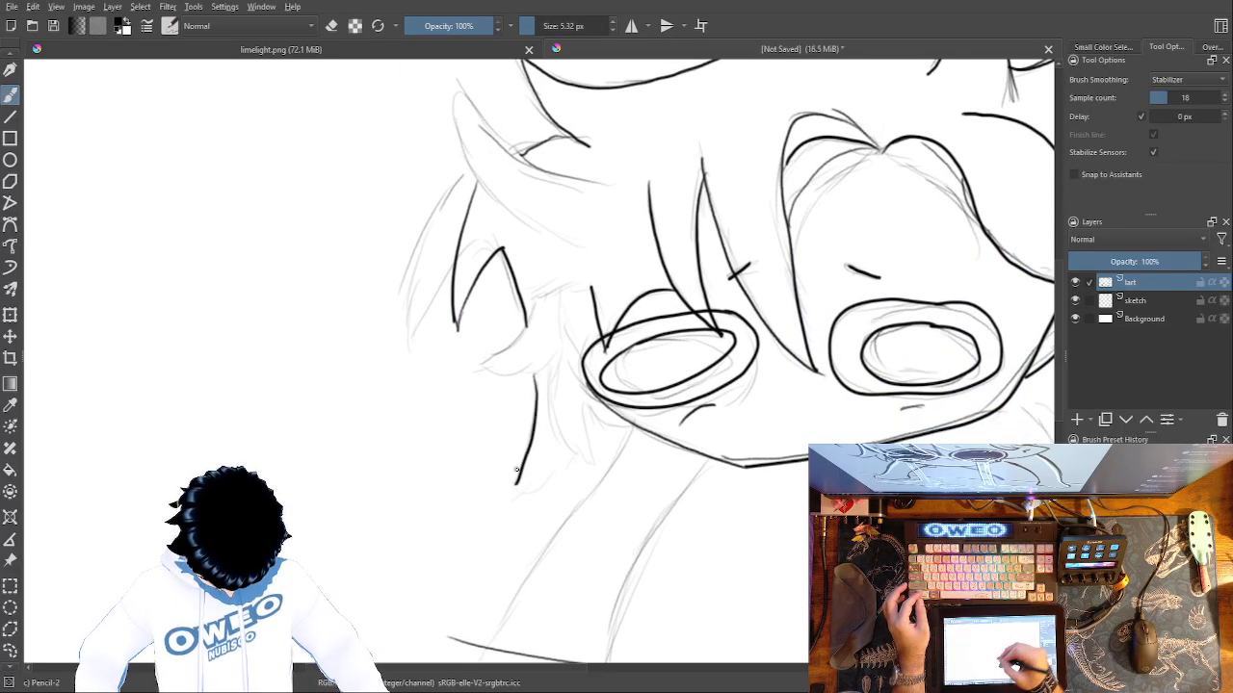
{"action": "left_click_drag", "start_coordinate": [578, 453], "coordinate": [510, 496]}
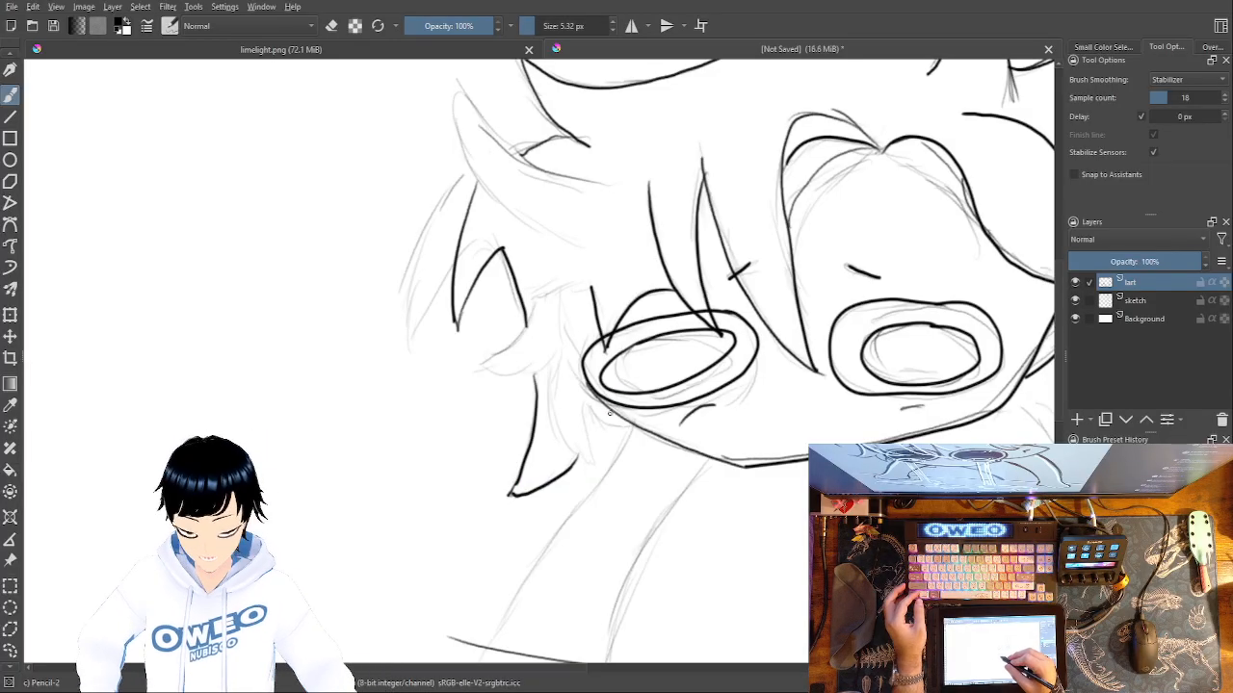
{"action": "mouse_move", "coordinate": [592, 460]}
{"action": "left_mouse_down"}
{"action": "mouse_move", "coordinate": [583, 409]}
{"action": "mouse_move", "coordinate": [627, 418]}
{"action": "mouse_move", "coordinate": [587, 427]}
{"action": "mouse_move", "coordinate": [596, 460]}
{"action": "mouse_move", "coordinate": [572, 450]}
{"action": "mouse_move", "coordinate": [557, 409]}
{"action": "mouse_move", "coordinate": [564, 355]}
{"action": "mouse_move", "coordinate": [518, 371]}
{"action": "mouse_move", "coordinate": [482, 369]}
{"action": "left_mouse_up"}
{"action": "left_click_drag", "start_coordinate": [544, 296], "coordinate": [479, 358]}
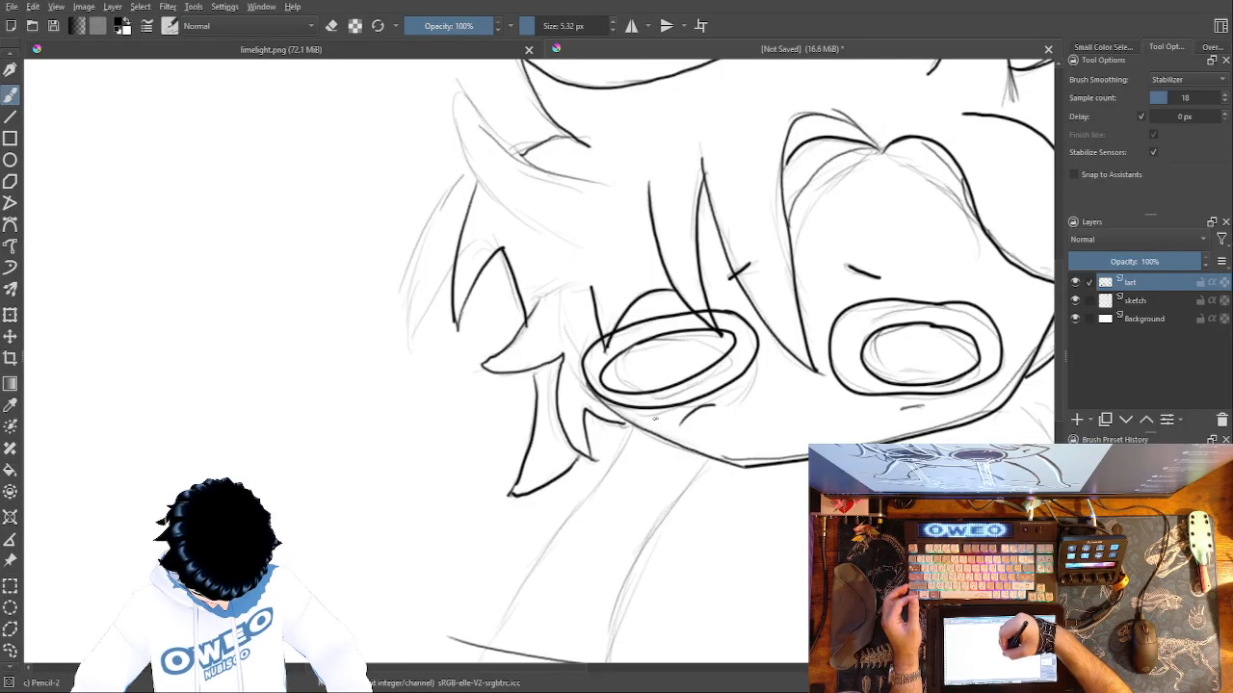
Trace both edges of the side lock that crosses the left eye's outer corner, redrawing its inner edge.
{"action": "mouse_move", "coordinate": [530, 253]}
{"action": "left_mouse_down"}
{"action": "mouse_move", "coordinate": [576, 356]}
{"action": "mouse_move", "coordinate": [666, 422]}
{"action": "mouse_move", "coordinate": [608, 414]}
{"action": "mouse_move", "coordinate": [622, 423]}
{"action": "mouse_move", "coordinate": [590, 376]}
{"action": "left_mouse_up"}
{"action": "mouse_move", "coordinate": [666, 421]}
{"action": "left_mouse_down"}
{"action": "mouse_move", "coordinate": [602, 368]}
{"action": "mouse_move", "coordinate": [549, 252]}
{"action": "left_mouse_up"}
{"action": "key", "text": "ctrl+z"}
{"action": "mouse_move", "coordinate": [668, 422]}
{"action": "left_mouse_down"}
{"action": "mouse_move", "coordinate": [599, 357]}
{"action": "mouse_move", "coordinate": [556, 252]}
{"action": "left_mouse_up"}
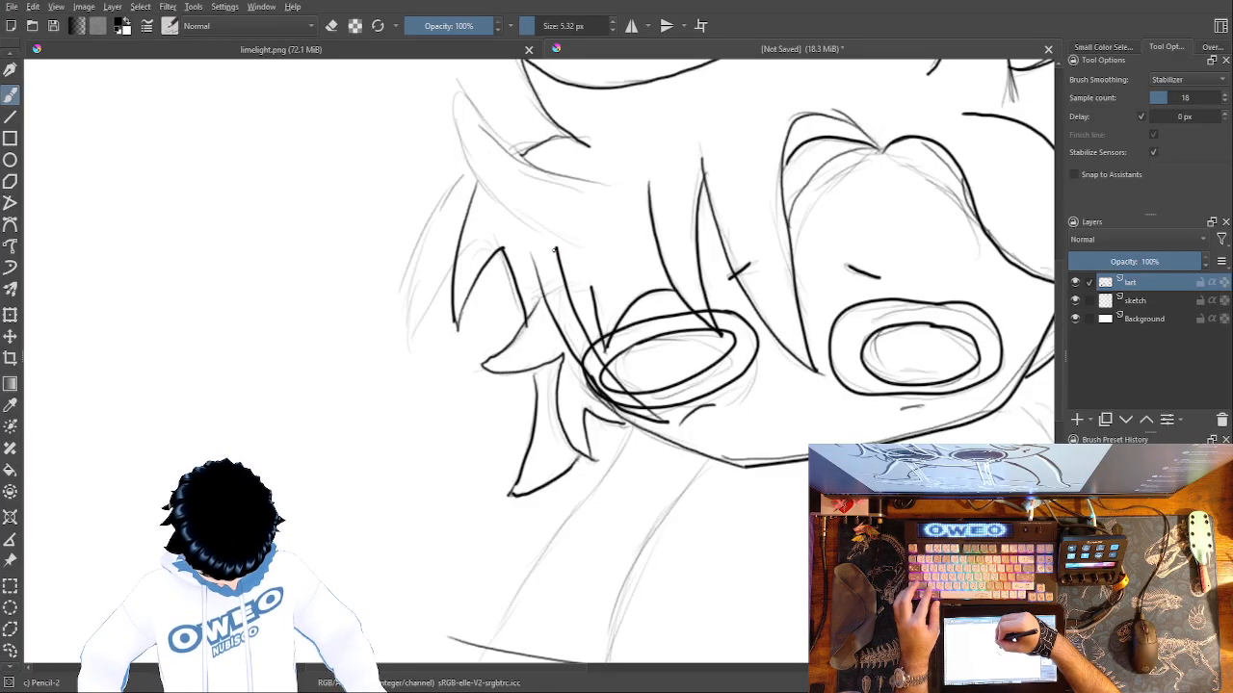
{"action": "key", "text": "ctrl+z"}
{"action": "mouse_move", "coordinate": [666, 421]}
{"action": "left_mouse_down"}
{"action": "mouse_move", "coordinate": [609, 364]}
{"action": "mouse_move", "coordinate": [564, 271]}
{"action": "mouse_move", "coordinate": [591, 290]}
{"action": "mouse_move", "coordinate": [580, 324]}
{"action": "left_mouse_up"}
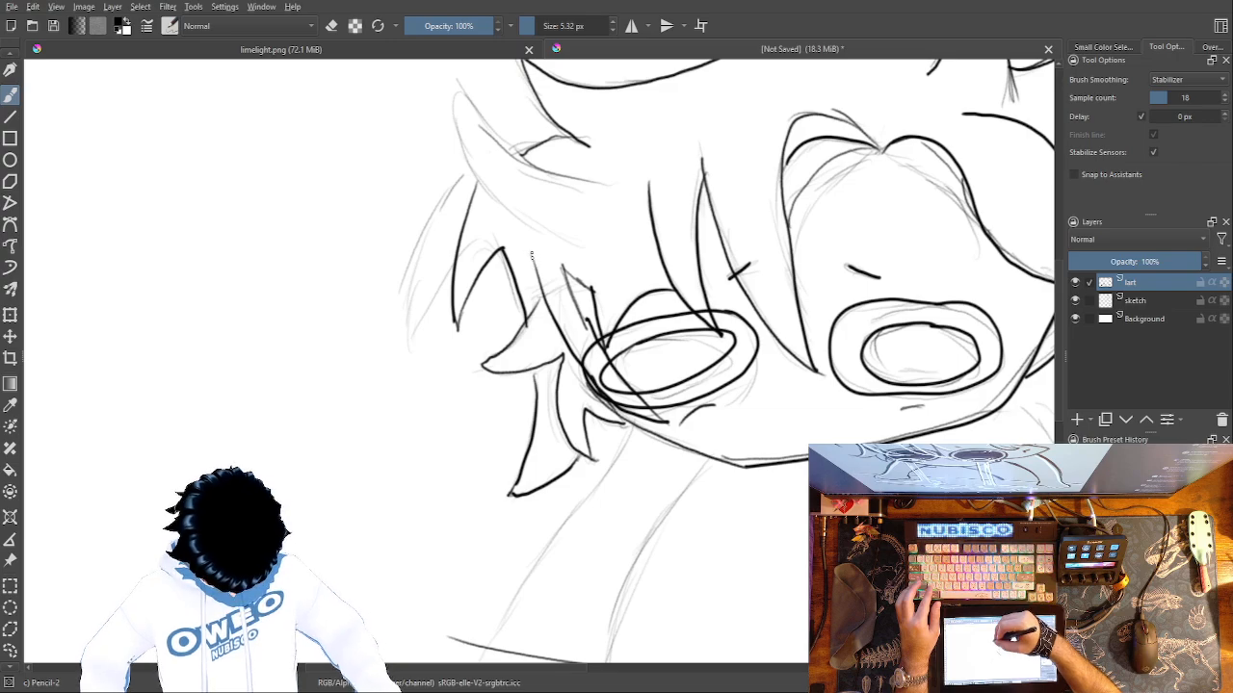
Erase the overlapping strokes above the left eye's outer corner and redraw the side lock's upper edge with Pencil-2.
{"action": "right_click", "coordinate": [716, 337]}
{"action": "left_click", "coordinate": [717, 251]}
{"action": "left_click_drag", "start_coordinate": [606, 302], "coordinate": [602, 334]}
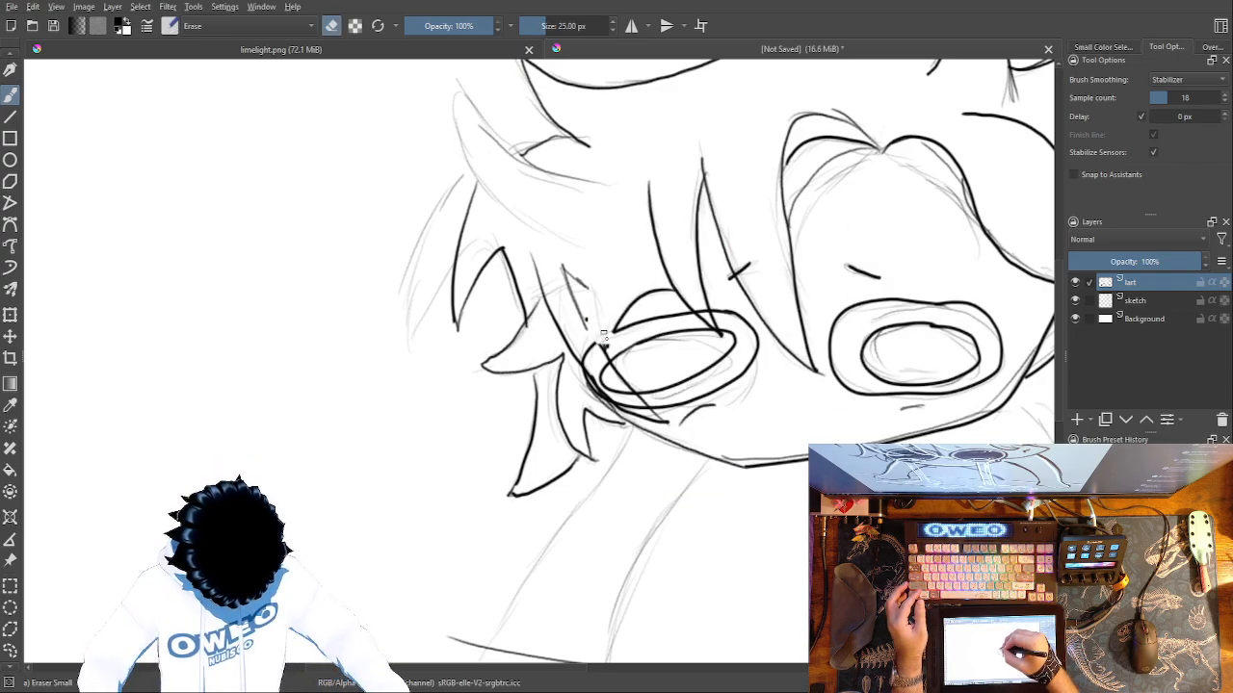
{"action": "right_click", "coordinate": [589, 281]}
{"action": "left_click", "coordinate": [689, 310]}
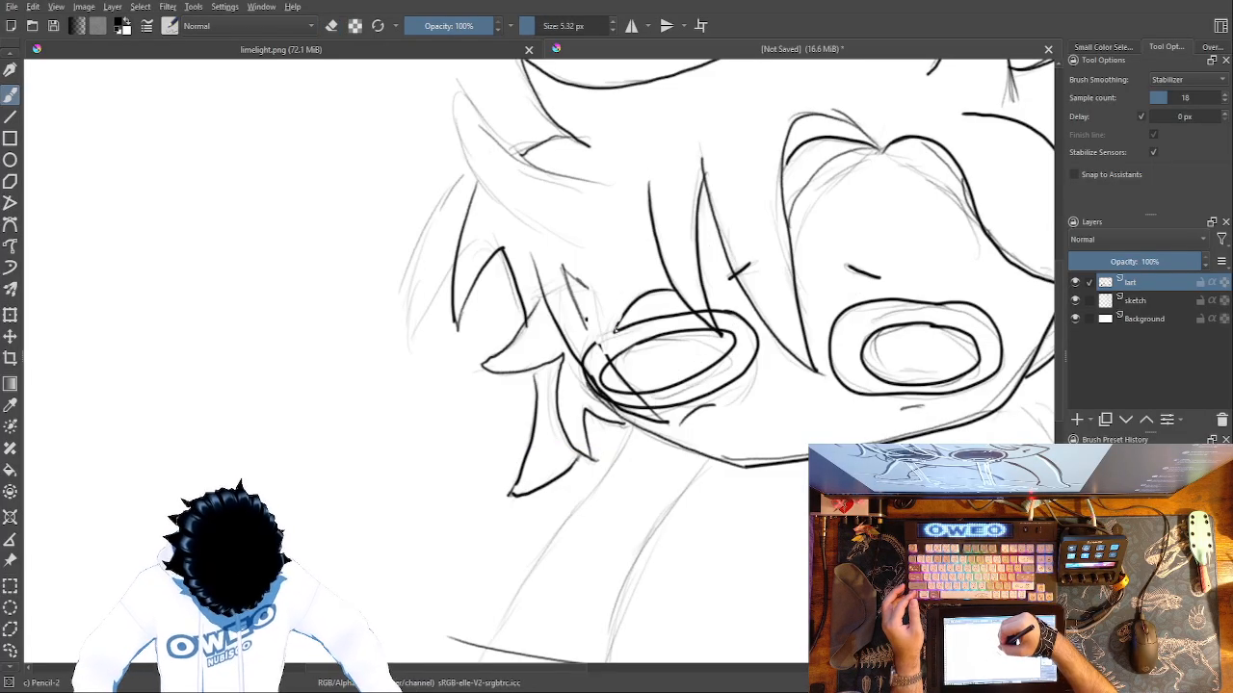
{"action": "mouse_move", "coordinate": [614, 326]}
{"action": "left_mouse_down"}
{"action": "mouse_move", "coordinate": [560, 267]}
{"action": "mouse_move", "coordinate": [602, 364]}
{"action": "mouse_move", "coordinate": [574, 304]}
{"action": "mouse_move", "coordinate": [589, 288]}
{"action": "mouse_move", "coordinate": [612, 304]}
{"action": "mouse_move", "coordinate": [616, 329]}
{"action": "mouse_move", "coordinate": [579, 353]}
{"action": "left_mouse_up"}
{"action": "key", "text": "ctrl+z"}
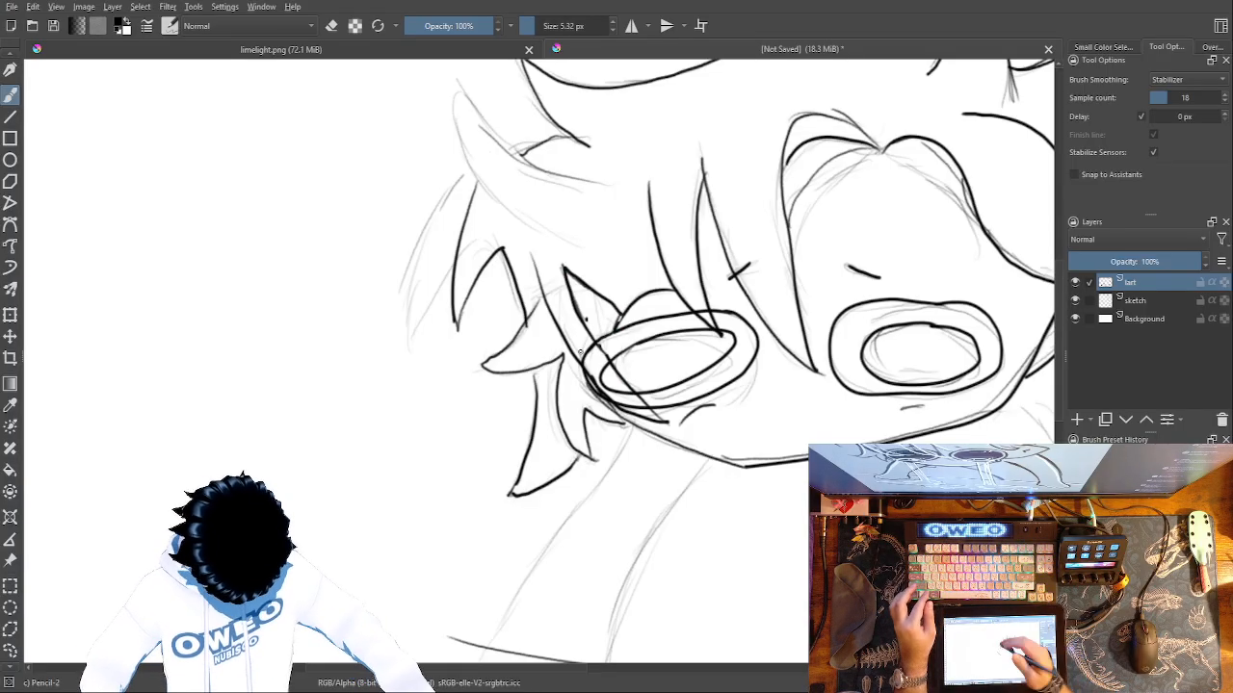
Erase the parts of the left eye's ovals covered by the side lock using the small eraser.
{"action": "right_click", "coordinate": [767, 455]}
{"action": "left_click", "coordinate": [721, 345]}
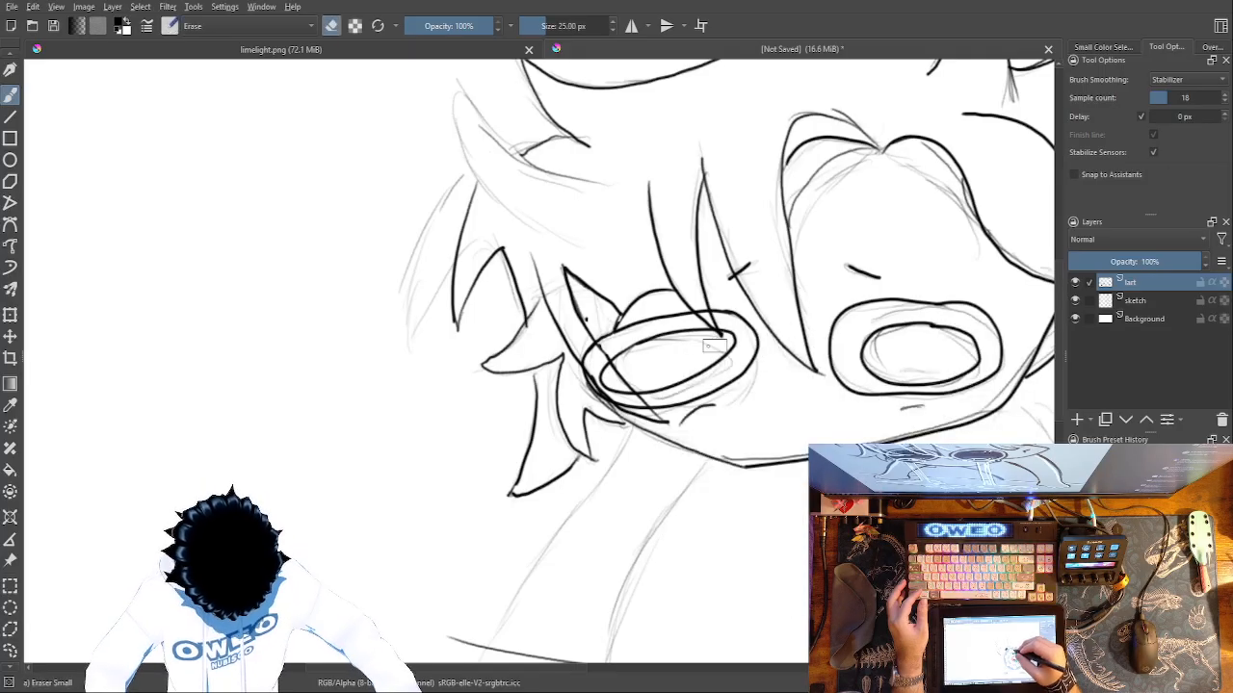
{"action": "left_click_drag", "start_coordinate": [588, 343], "coordinate": [643, 412]}
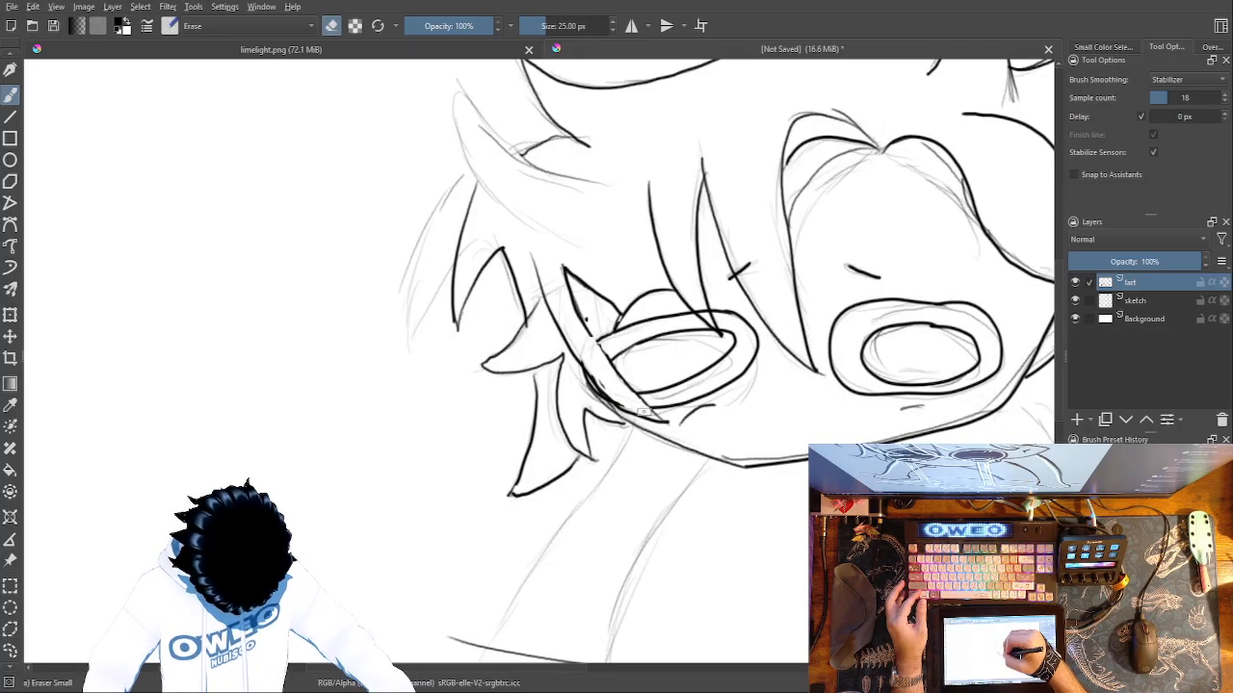
{"action": "mouse_move", "coordinate": [578, 357]}
{"action": "left_mouse_down"}
{"action": "mouse_move", "coordinate": [623, 409]}
{"action": "mouse_move", "coordinate": [608, 396]}
{"action": "left_mouse_up"}
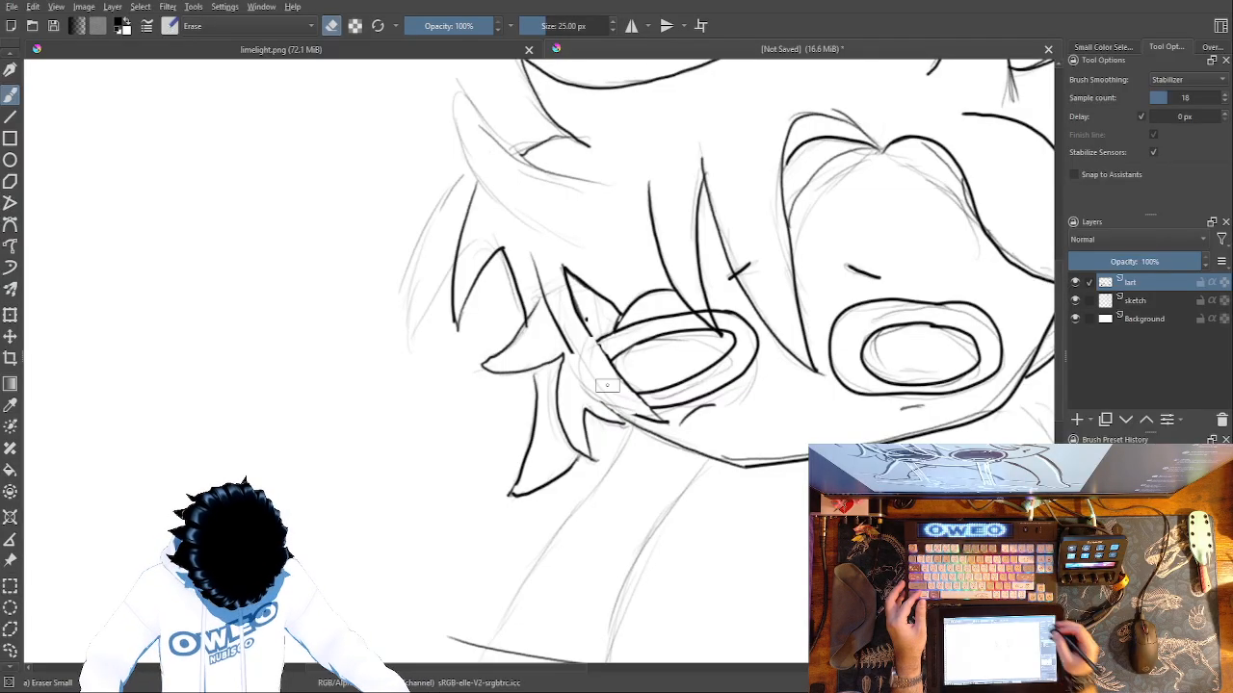
Undo the recent side lock strokes and erasures over the left eye, going back to its full ovals.
{"action": "left_click", "coordinate": [1074, 300]}
{"action": "right_click", "coordinate": [704, 438]}
{"action": "left_click", "coordinate": [795, 450]}
{"action": "mouse_move", "coordinate": [531, 255]}
{"action": "left_mouse_down"}
{"action": "mouse_move", "coordinate": [559, 334]}
{"action": "mouse_move", "coordinate": [609, 399]}
{"action": "mouse_move", "coordinate": [646, 419]}
{"action": "mouse_move", "coordinate": [649, 424]}
{"action": "left_mouse_up"}
{"action": "key", "text": "ctrl+z"}
{"action": "key", "text": "ctrl+z"}
{"action": "key", "text": "ctrl+z"}
{"action": "key", "text": "ctrl+z"}
{"action": "key", "text": "ctrl+z"}
{"action": "key", "text": "ctrl+z"}
{"action": "key", "text": "ctrl+z"}
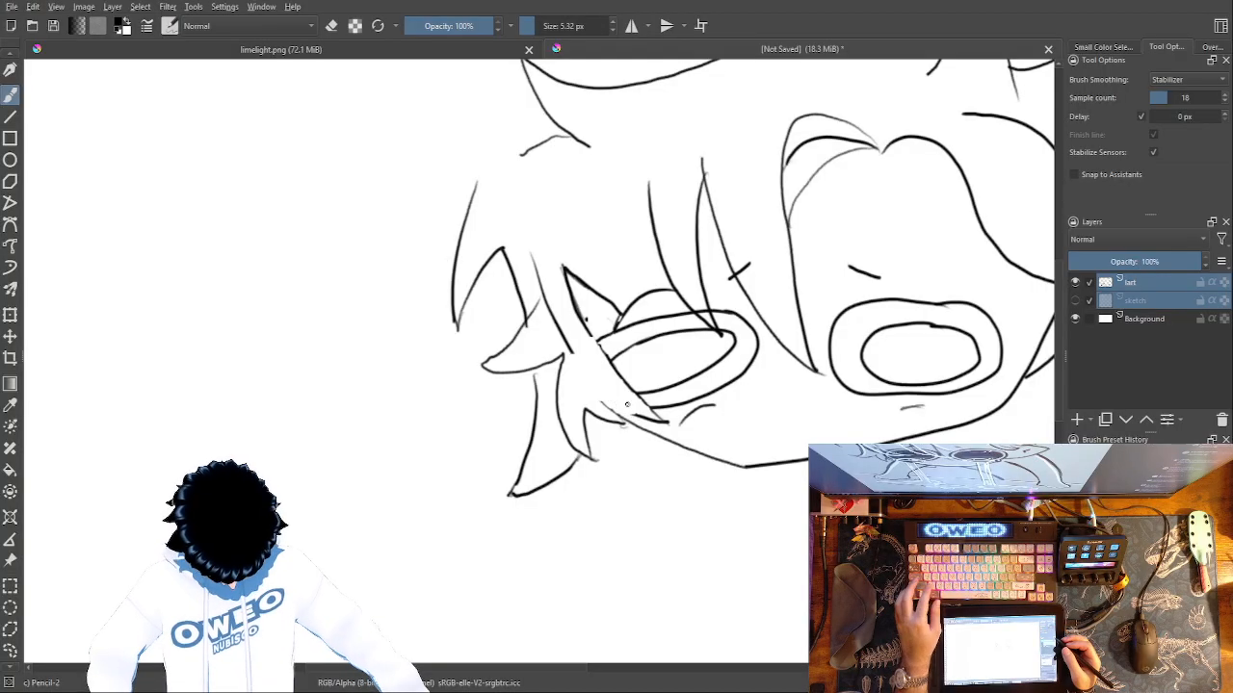
{"action": "key", "text": "ctrl+z"}
{"action": "key", "text": "ctrl+z"}
{"action": "key", "text": "ctrl+z"}
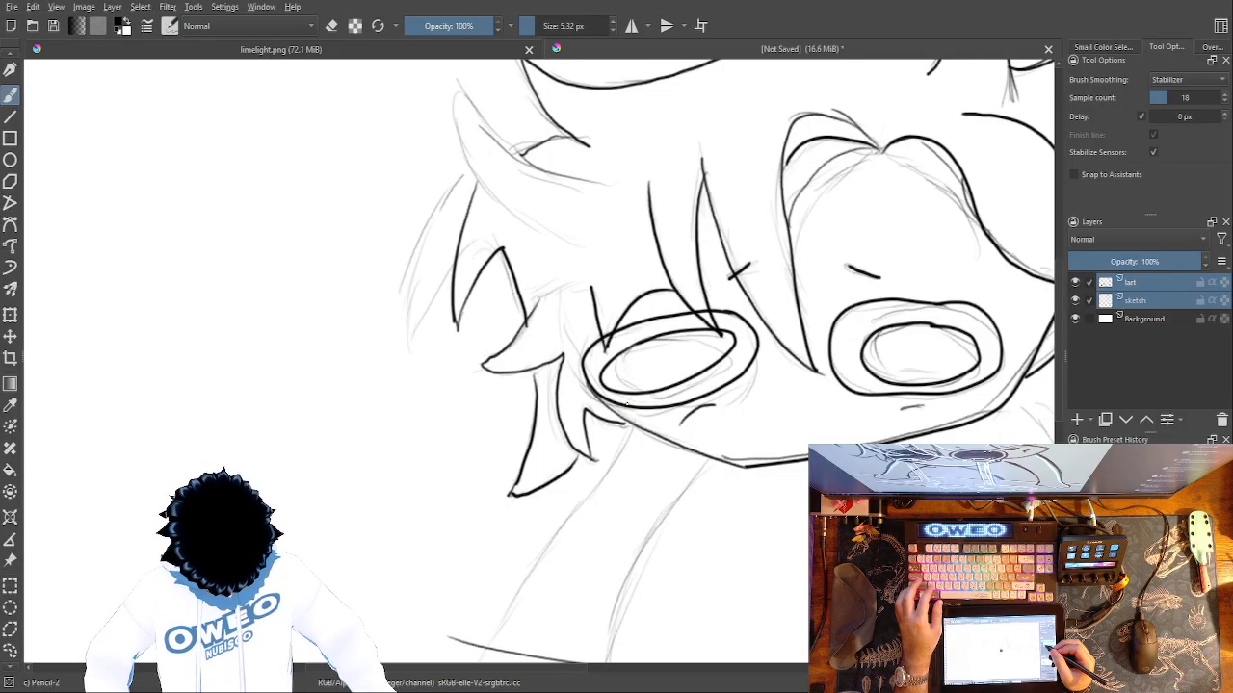
Trace the second edge of the small side lock down beside the left eye's outer corner with Pencil-2.
{"action": "right_click", "coordinate": [630, 423]}
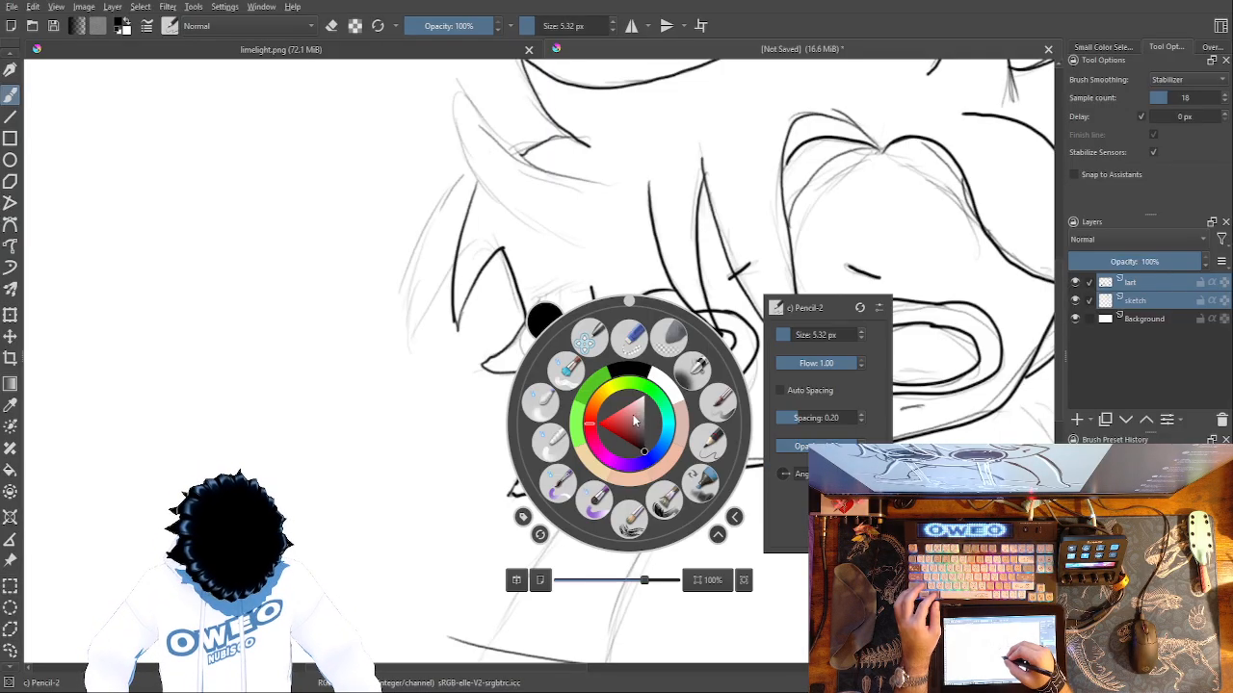
{"action": "left_click", "coordinate": [720, 409]}
{"action": "right_click", "coordinate": [610, 389]}
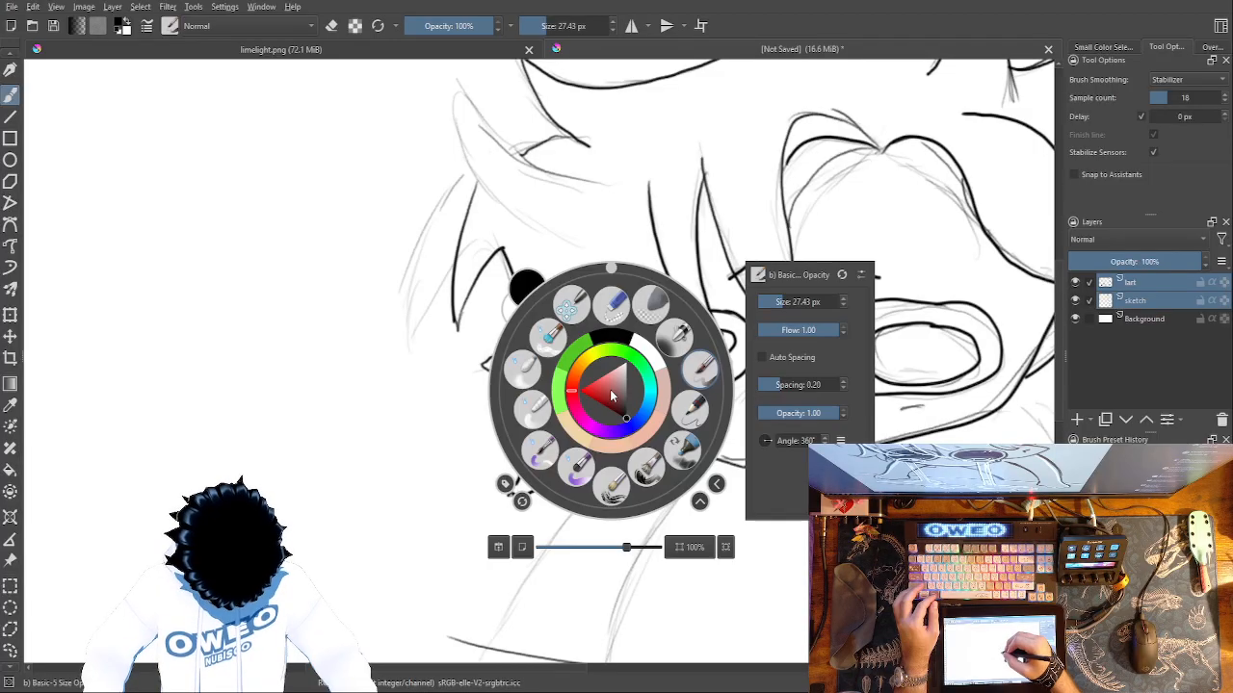
{"action": "left_click", "coordinate": [690, 409]}
{"action": "mouse_move", "coordinate": [590, 288]}
{"action": "left_mouse_down"}
{"action": "mouse_move", "coordinate": [580, 370]}
{"action": "mouse_move", "coordinate": [609, 412]}
{"action": "left_mouse_up"}
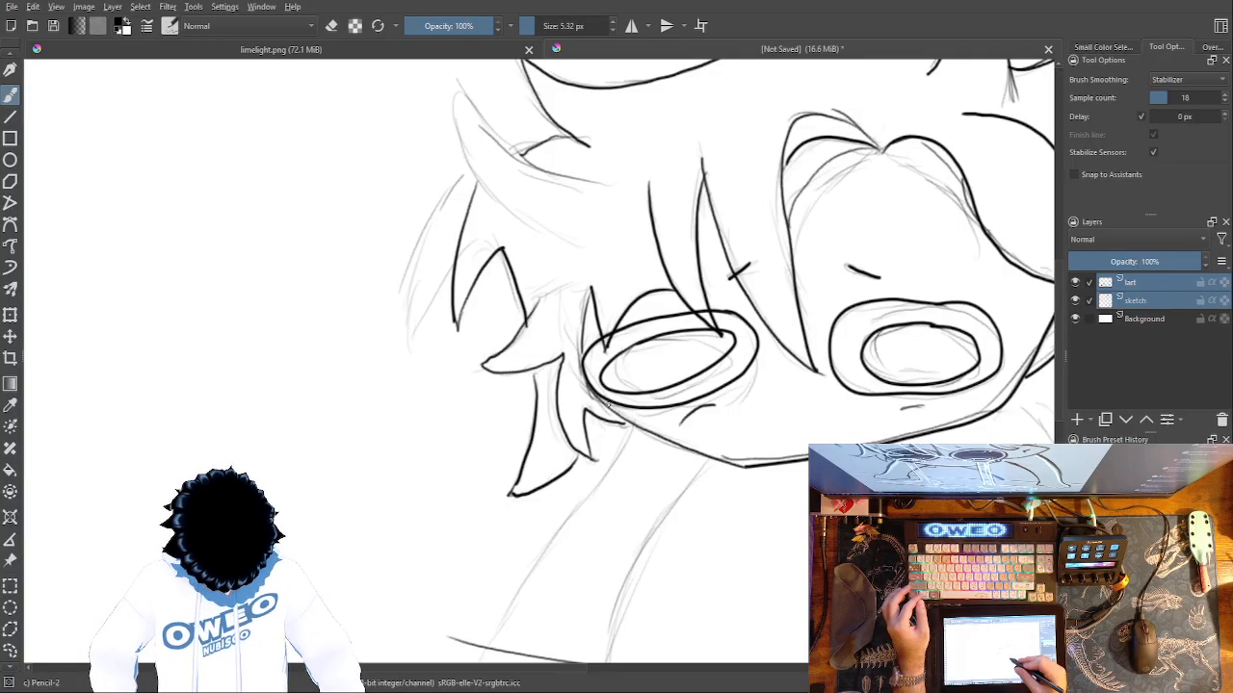
Trace both edges of the left arm from the jaw line down to the wrist, following the sketch.
{"action": "mouse_move", "coordinate": [608, 403]}
{"action": "left_mouse_down"}
{"action": "mouse_move", "coordinate": [690, 161]}
{"action": "mouse_move", "coordinate": [518, 470]}
{"action": "left_mouse_up"}
{"action": "mouse_move", "coordinate": [767, 193]}
{"action": "left_mouse_down"}
{"action": "mouse_move", "coordinate": [695, 297]}
{"action": "mouse_move", "coordinate": [670, 449]}
{"action": "mouse_move", "coordinate": [643, 475]}
{"action": "mouse_move", "coordinate": [628, 445]}
{"action": "mouse_move", "coordinate": [624, 506]}
{"action": "left_mouse_up"}
{"action": "key", "text": "ctrl+z"}
Draw the left hand's jagged fingertips, and erase the outer and middle ones with the small eraser.
{"action": "key", "text": "ctrl+z"}
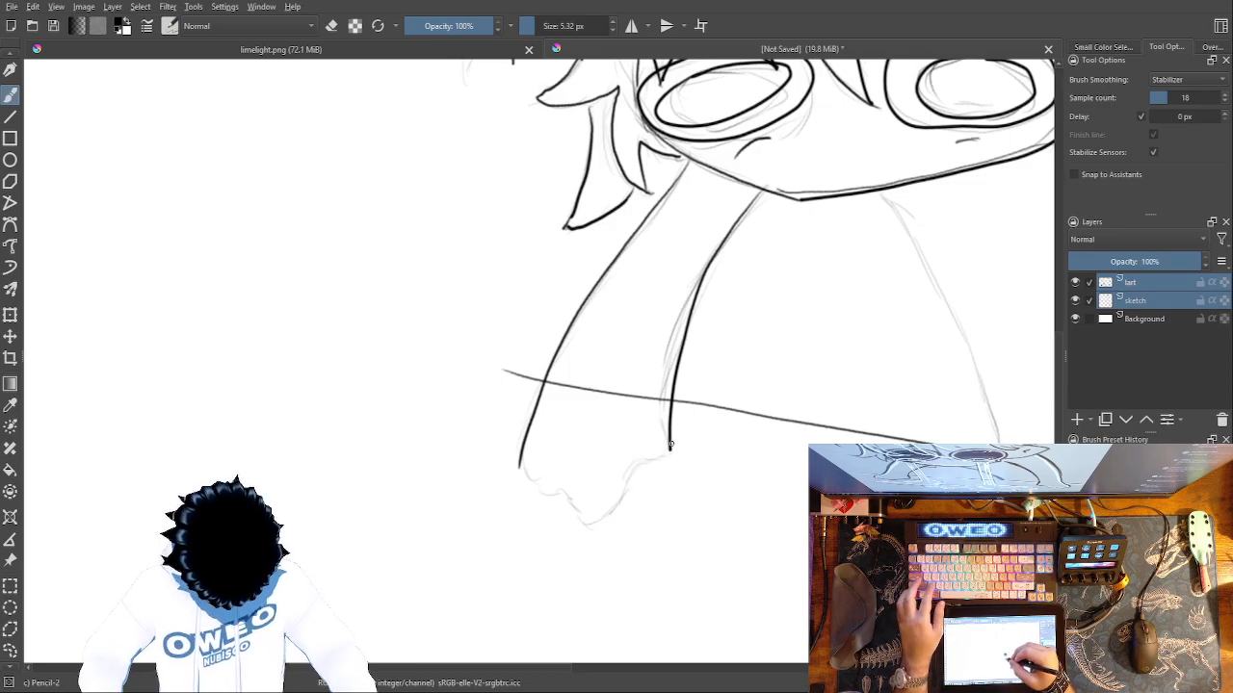
{"action": "mouse_move", "coordinate": [669, 448]}
{"action": "left_mouse_down"}
{"action": "mouse_move", "coordinate": [617, 537]}
{"action": "mouse_move", "coordinate": [602, 510]}
{"action": "mouse_move", "coordinate": [606, 525]}
{"action": "mouse_move", "coordinate": [591, 526]}
{"action": "mouse_move", "coordinate": [502, 470]}
{"action": "mouse_move", "coordinate": [530, 433]}
{"action": "left_mouse_up"}
{"action": "key", "text": "ctrl+z"}
{"action": "key", "text": "ctrl+z"}
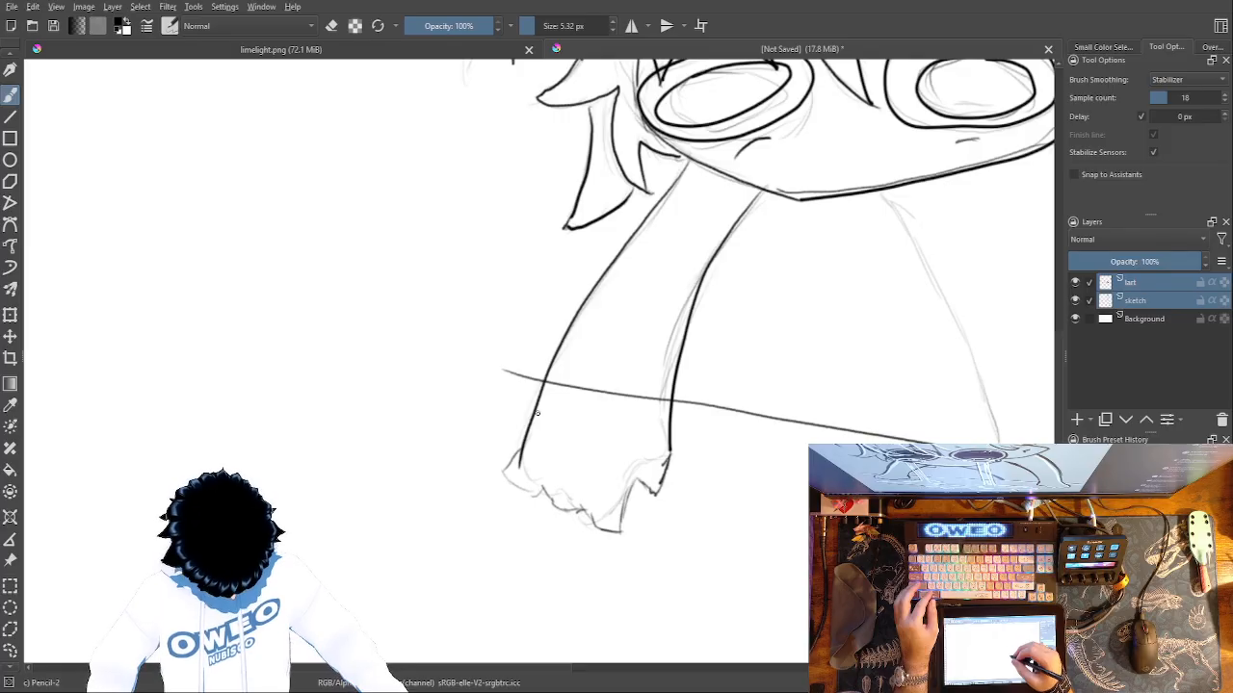
{"action": "right_click", "coordinate": [647, 489]}
{"action": "left_click", "coordinate": [564, 481]}
{"action": "mouse_move", "coordinate": [569, 485]}
{"action": "left_mouse_down"}
{"action": "mouse_move", "coordinate": [508, 468]}
{"action": "mouse_move", "coordinate": [535, 508]}
{"action": "left_mouse_up"}
{"action": "mouse_move", "coordinate": [582, 523]}
{"action": "left_mouse_down"}
{"action": "mouse_move", "coordinate": [616, 530]}
{"action": "mouse_move", "coordinate": [630, 503]}
{"action": "left_mouse_up"}
Try to redraw the left hand's middle and outer fingertips with Pencil-2.
{"action": "right_click", "coordinate": [744, 481]}
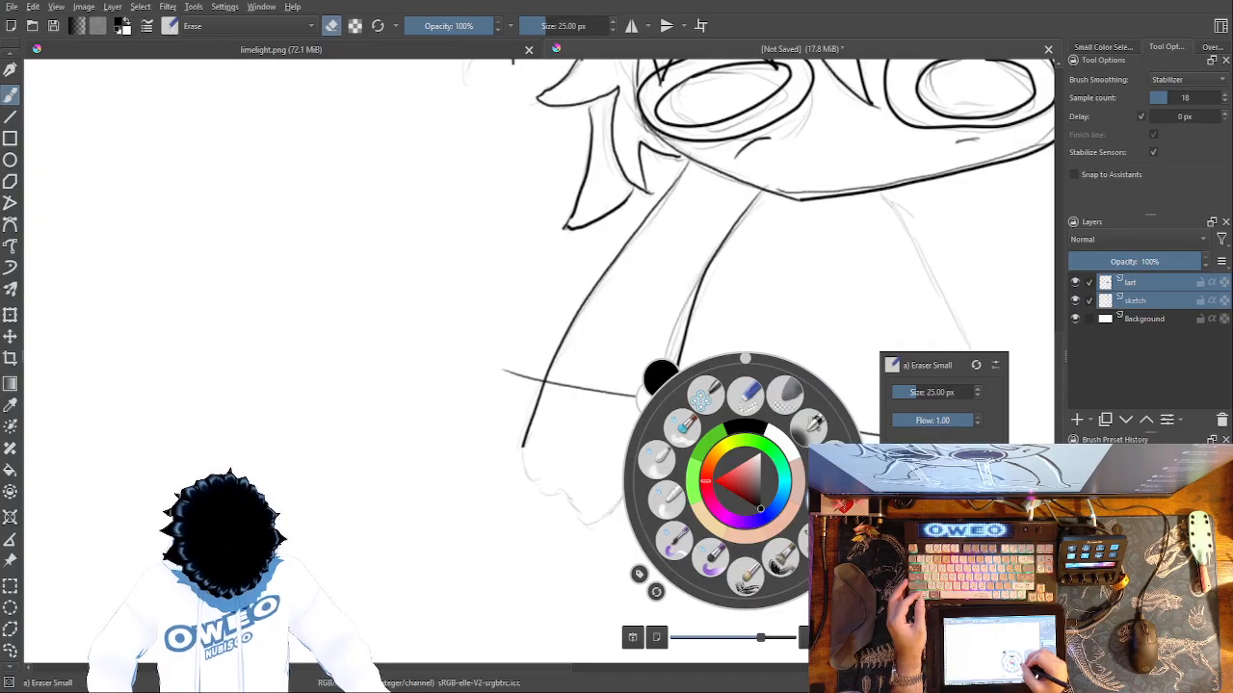
{"action": "left_click", "coordinate": [825, 499]}
{"action": "mouse_move", "coordinate": [643, 485]}
{"action": "left_mouse_down"}
{"action": "mouse_move", "coordinate": [613, 525]}
{"action": "mouse_move", "coordinate": [583, 523]}
{"action": "mouse_move", "coordinate": [566, 497]}
{"action": "mouse_move", "coordinate": [533, 485]}
{"action": "mouse_move", "coordinate": [520, 445]}
{"action": "left_mouse_up"}
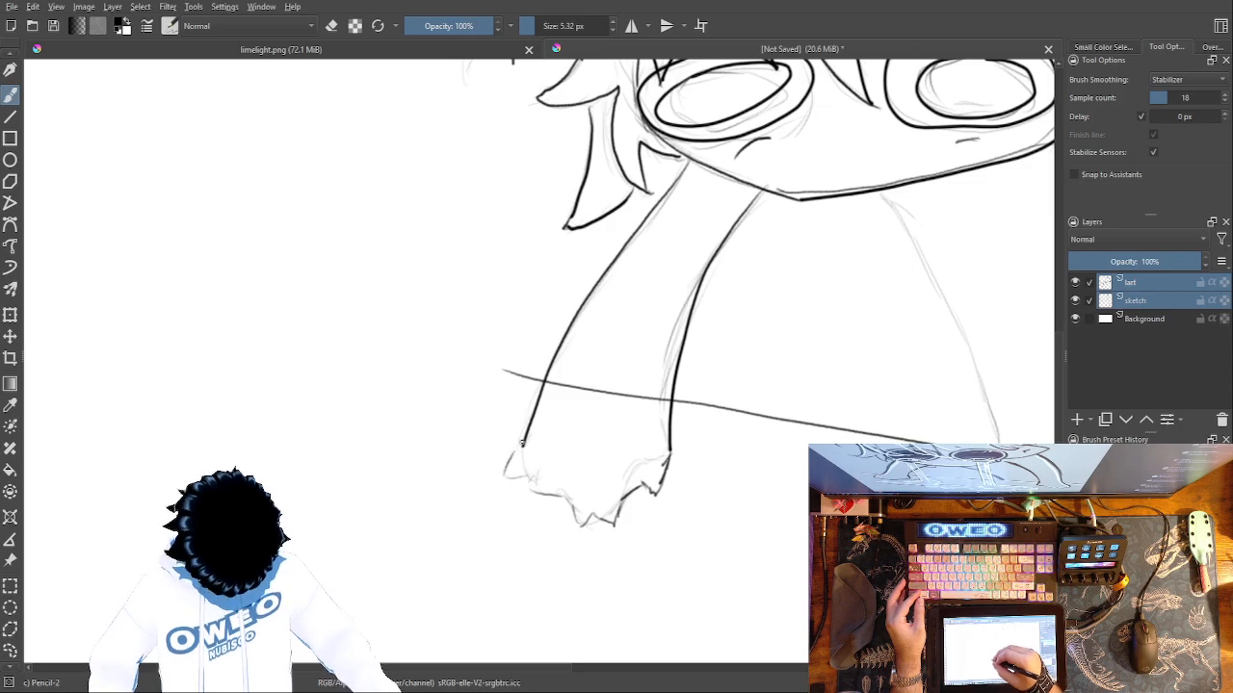
{"action": "key", "text": "ctrl+z"}
{"action": "key", "text": "ctrl+z"}
{"action": "key", "text": "ctrl+z"}
{"action": "key", "text": "ctrl+z"}
{"action": "key", "text": "ctrl+z"}
{"action": "key", "text": "ctrl+z"}
{"action": "key", "text": "ctrl+z"}
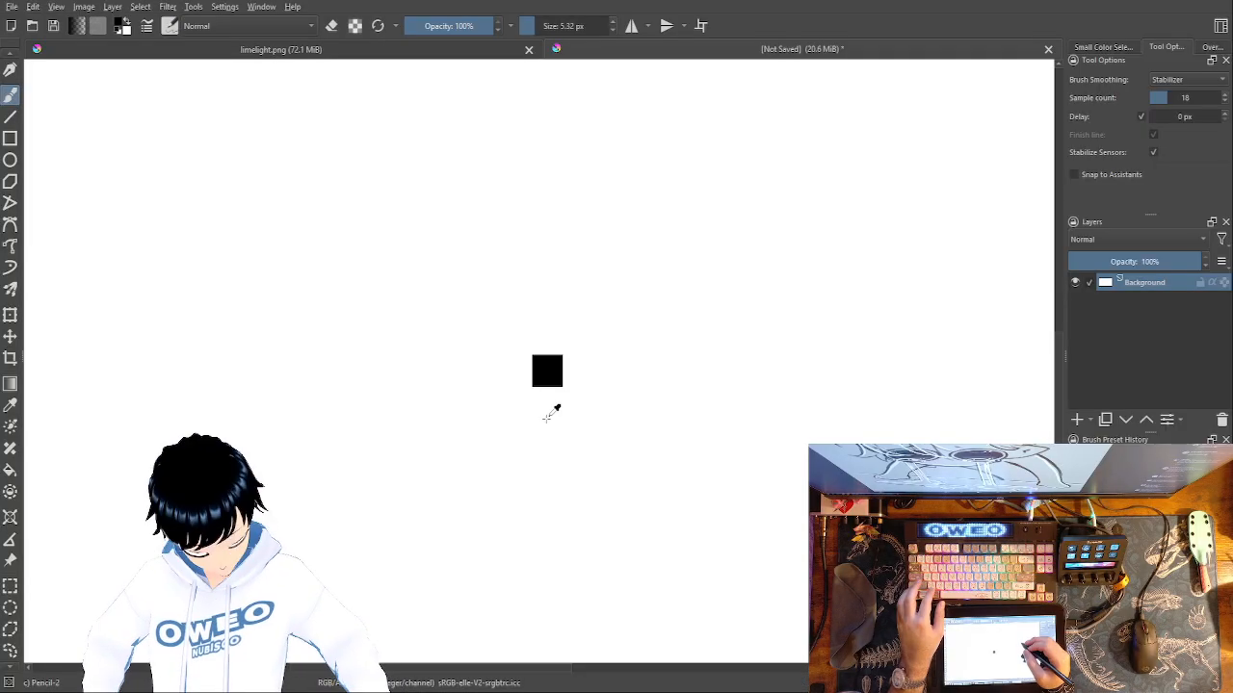
Redo the undone changes to restore the drawing layers, and make the line art layer the only selected one.
{"action": "key", "text": "ctrl+shift+z"}
{"action": "key", "text": "ctrl+shift+z"}
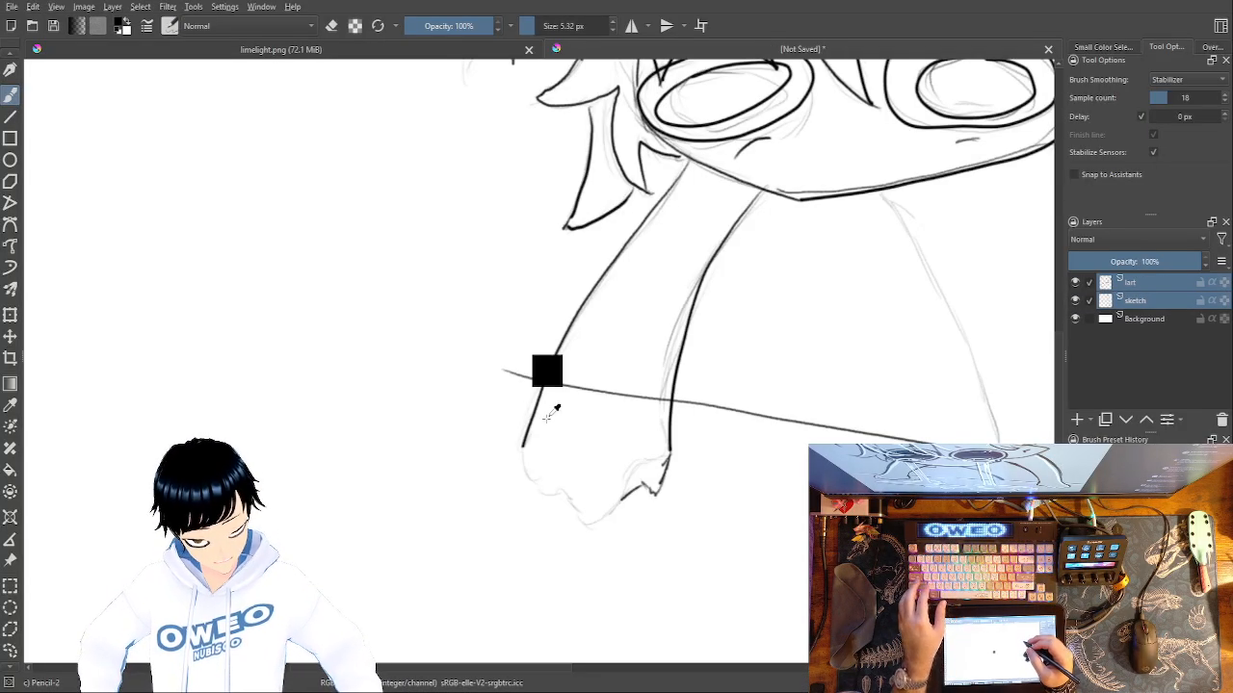
{"action": "key", "text": "ctrl+z"}
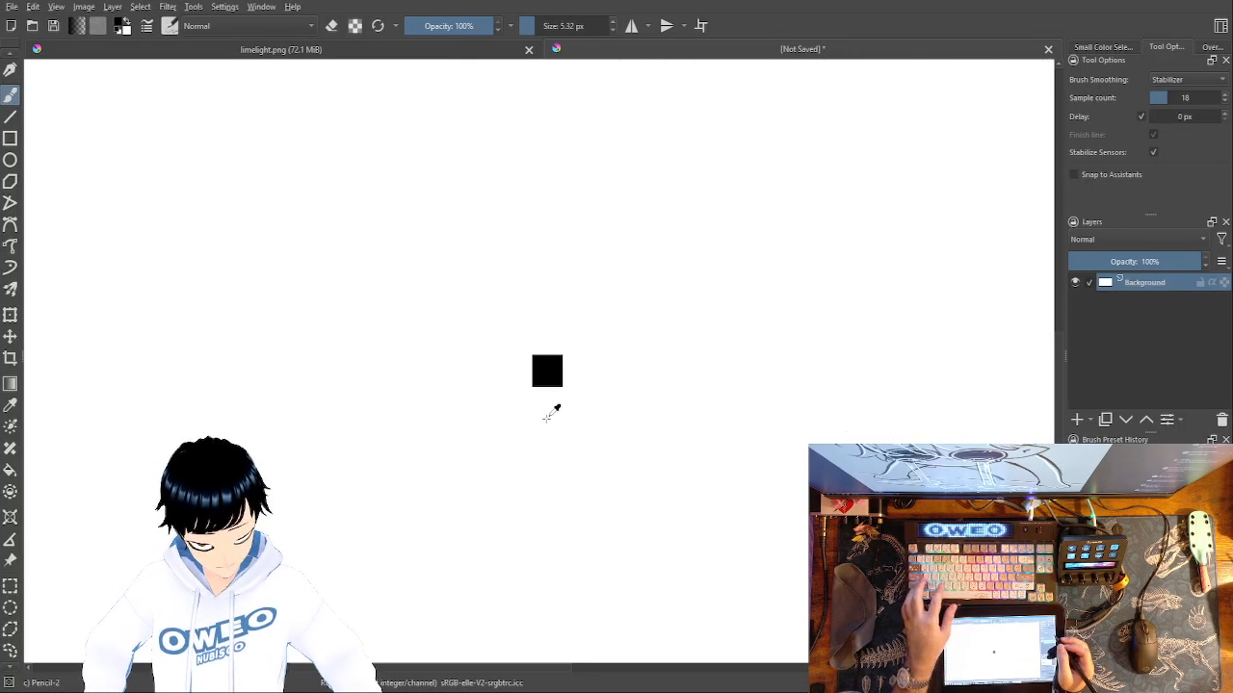
{"action": "key", "text": "ctrl+shift+z"}
{"action": "left_click", "coordinate": [1153, 280]}
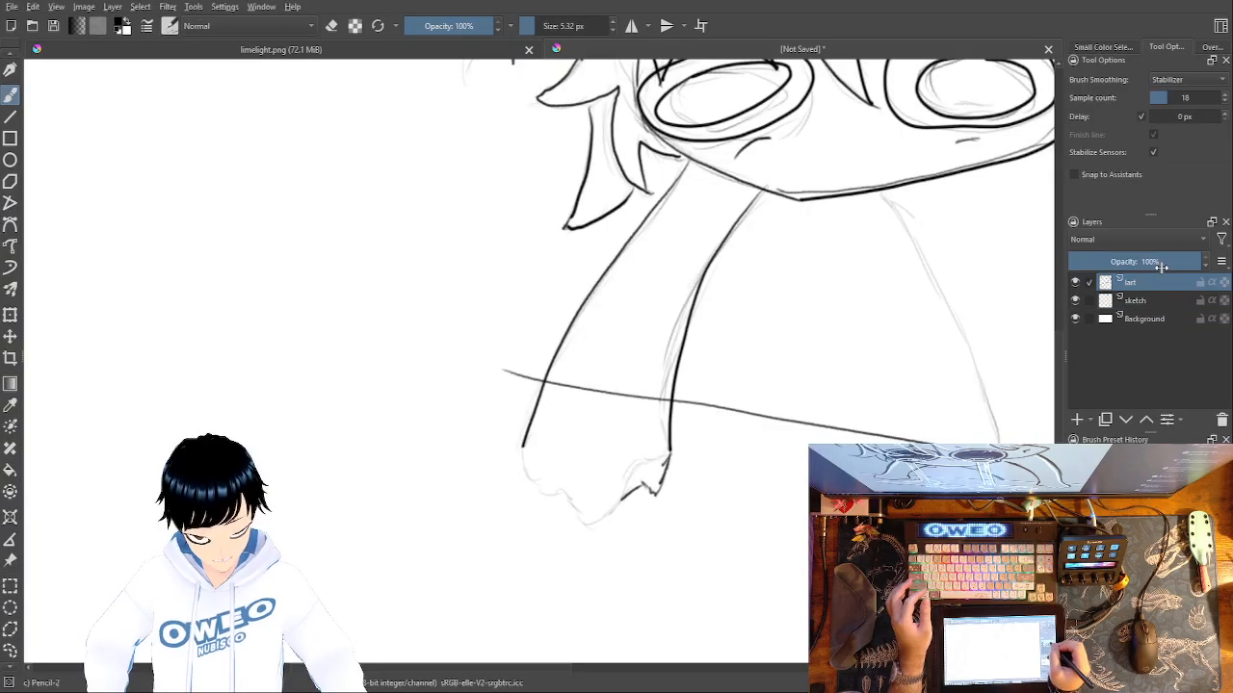
Erase the leftover fingertip strokes on the left hand and redraw its row of jagged fingertips with Pencil-2.
{"action": "right_click", "coordinate": [657, 538]}
{"action": "left_click", "coordinate": [664, 396]}
{"action": "mouse_move", "coordinate": [626, 490]}
{"action": "left_mouse_down"}
{"action": "mouse_move", "coordinate": [635, 507]}
{"action": "mouse_move", "coordinate": [640, 478]}
{"action": "left_mouse_up"}
{"action": "right_click", "coordinate": [674, 454]}
{"action": "left_click", "coordinate": [771, 460]}
{"action": "left_click_drag", "start_coordinate": [671, 455], "coordinate": [666, 474]}
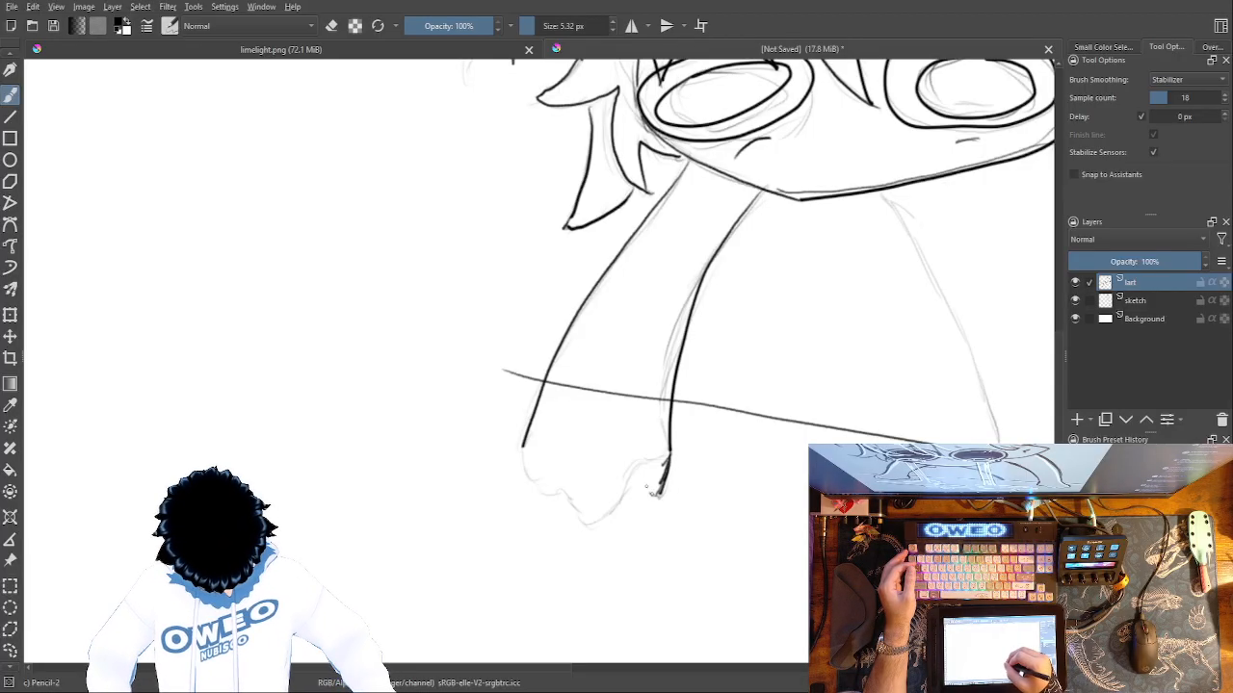
{"action": "mouse_move", "coordinate": [632, 482]}
{"action": "left_mouse_down"}
{"action": "mouse_move", "coordinate": [618, 512]}
{"action": "mouse_move", "coordinate": [595, 487]}
{"action": "mouse_move", "coordinate": [575, 489]}
{"action": "left_mouse_up"}
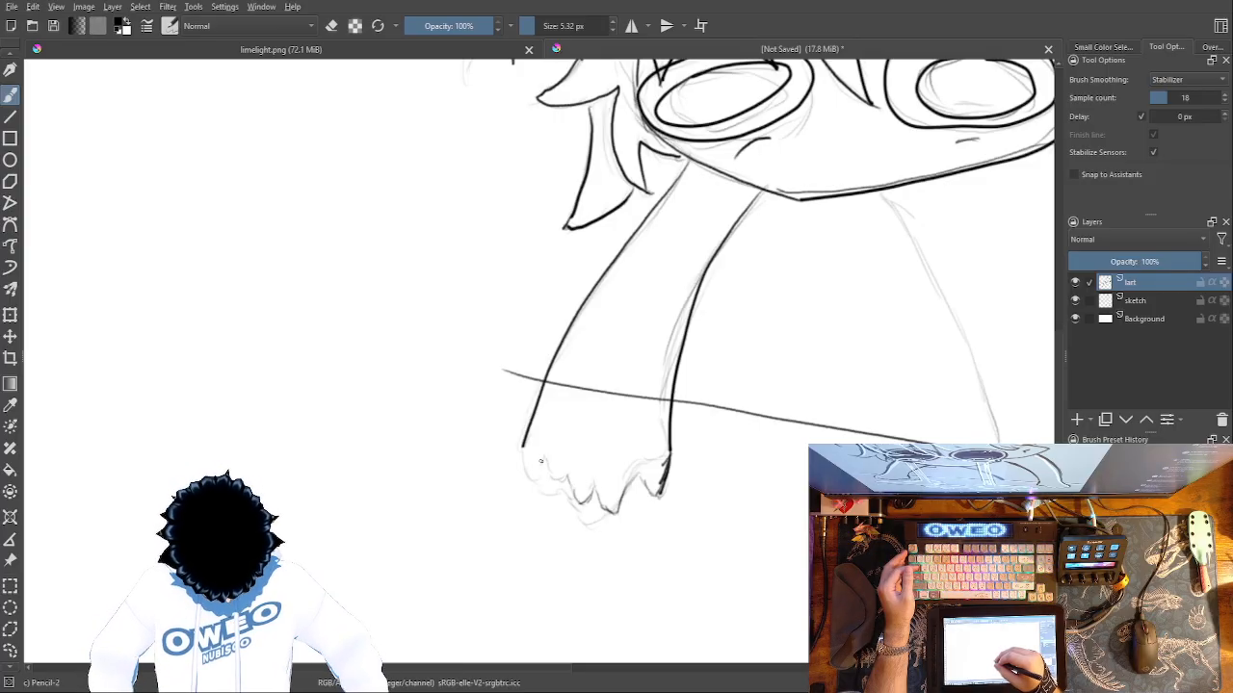
Erase the lower end of the left arm's outer edge and redraw it further in, joining the fingertips.
{"action": "right_click", "coordinate": [562, 416]}
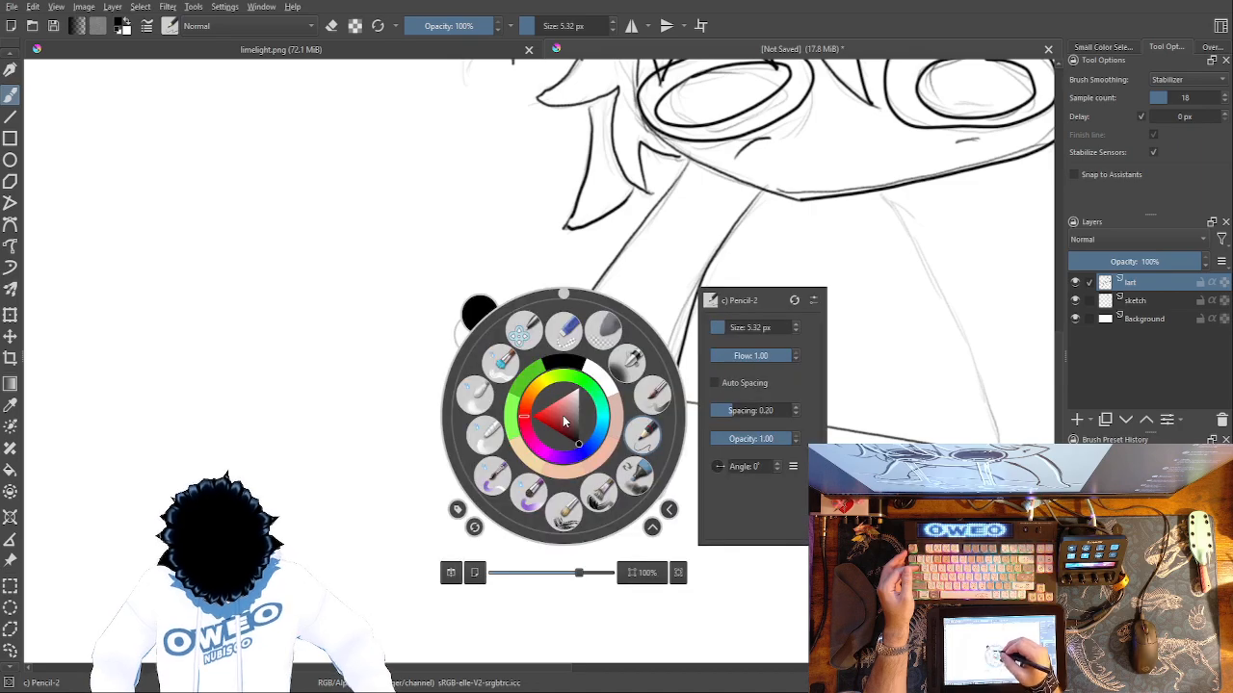
{"action": "left_click", "coordinate": [563, 331]}
{"action": "mouse_move", "coordinate": [531, 429]}
{"action": "left_mouse_down"}
{"action": "mouse_move", "coordinate": [521, 440]}
{"action": "mouse_move", "coordinate": [557, 381]}
{"action": "left_mouse_up"}
{"action": "right_click", "coordinate": [616, 441]}
{"action": "left_click", "coordinate": [539, 438]}
{"action": "left_click_drag", "start_coordinate": [535, 429], "coordinate": [551, 378]}
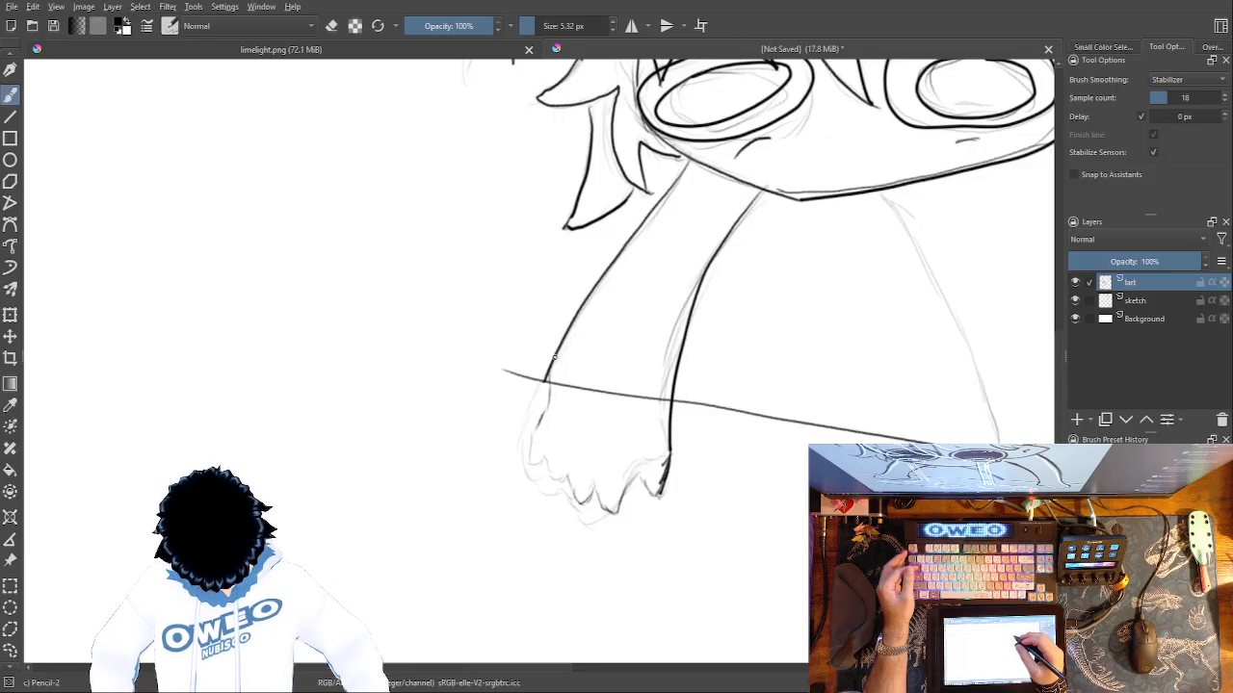
Erase the lower part of the left arm's inner edge and redraw it along the sketch with Pencil-2.
{"action": "right_click", "coordinate": [679, 366]}
{"action": "left_click", "coordinate": [680, 441]}
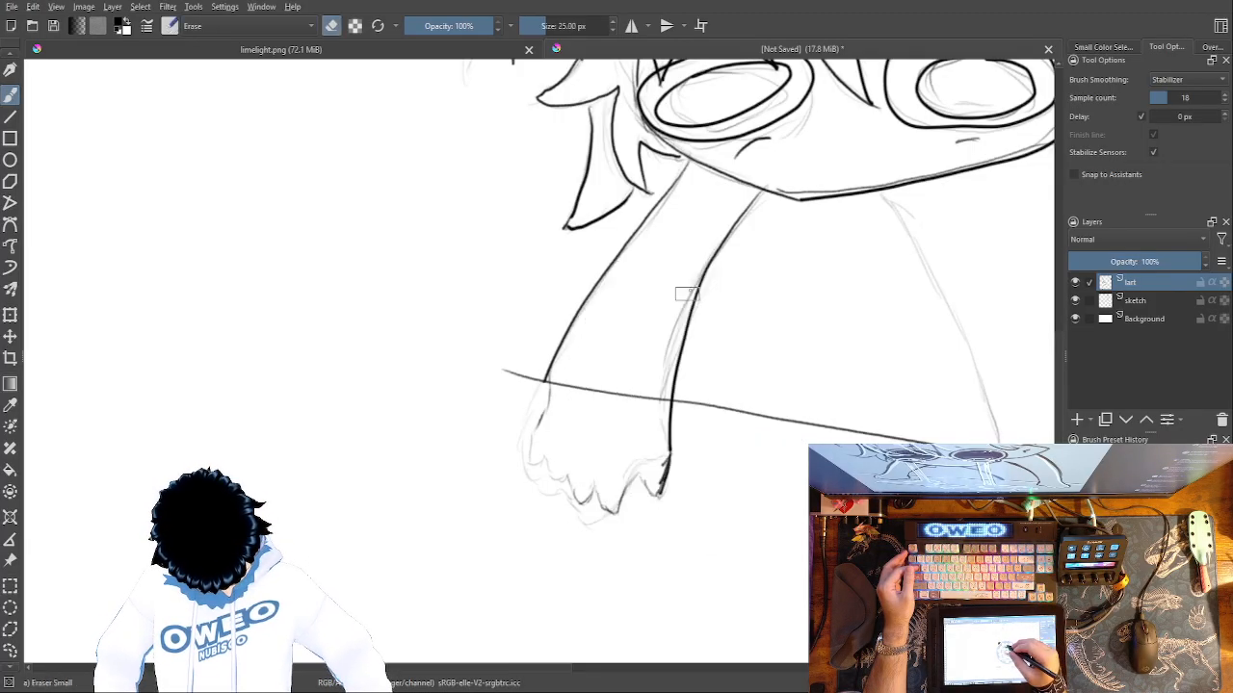
{"action": "left_click_drag", "start_coordinate": [674, 455], "coordinate": [669, 412]}
{"action": "left_click_drag", "start_coordinate": [711, 262], "coordinate": [674, 395]}
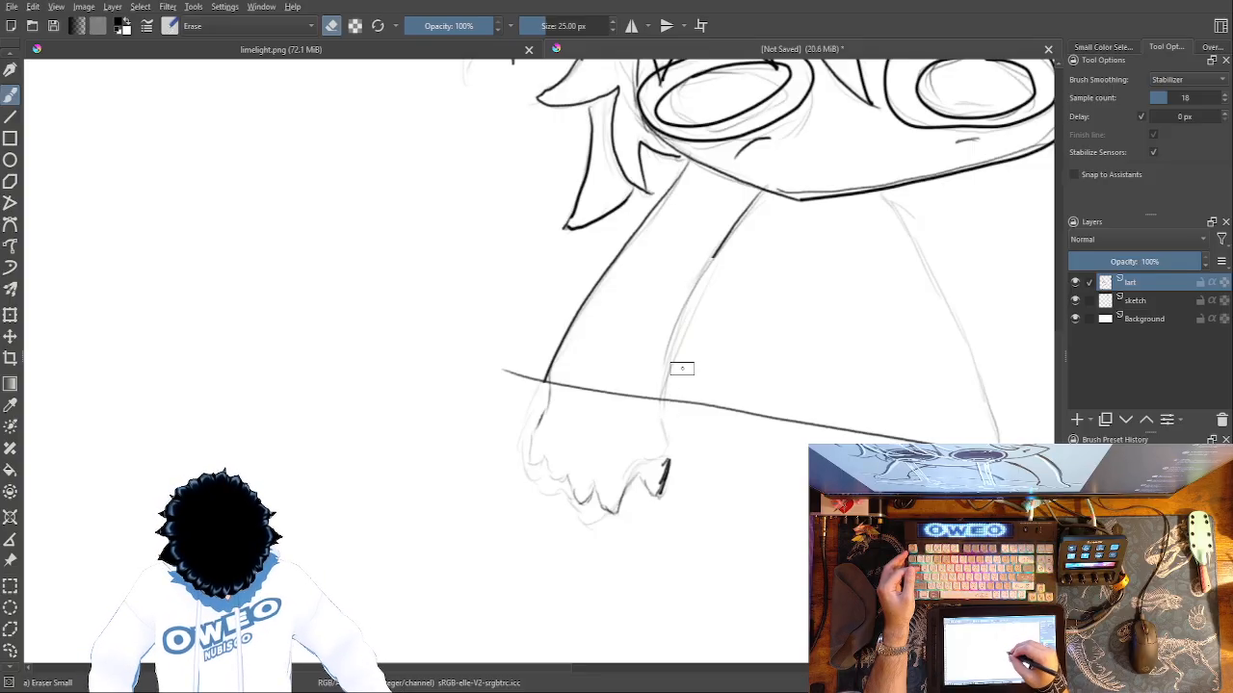
{"action": "right_click", "coordinate": [677, 376]}
{"action": "left_click", "coordinate": [662, 458]}
{"action": "mouse_move", "coordinate": [662, 459]}
{"action": "left_mouse_down"}
{"action": "mouse_move", "coordinate": [659, 382]}
{"action": "mouse_move", "coordinate": [672, 331]}
{"action": "mouse_move", "coordinate": [724, 250]}
{"action": "left_mouse_up"}
Clean up the left hand's inner side, and redraw the wrist edges and jagged fingertips in darker lines.
{"action": "right_click", "coordinate": [668, 421]}
{"action": "left_click", "coordinate": [669, 336]}
{"action": "left_click_drag", "start_coordinate": [667, 466], "coordinate": [659, 386]}
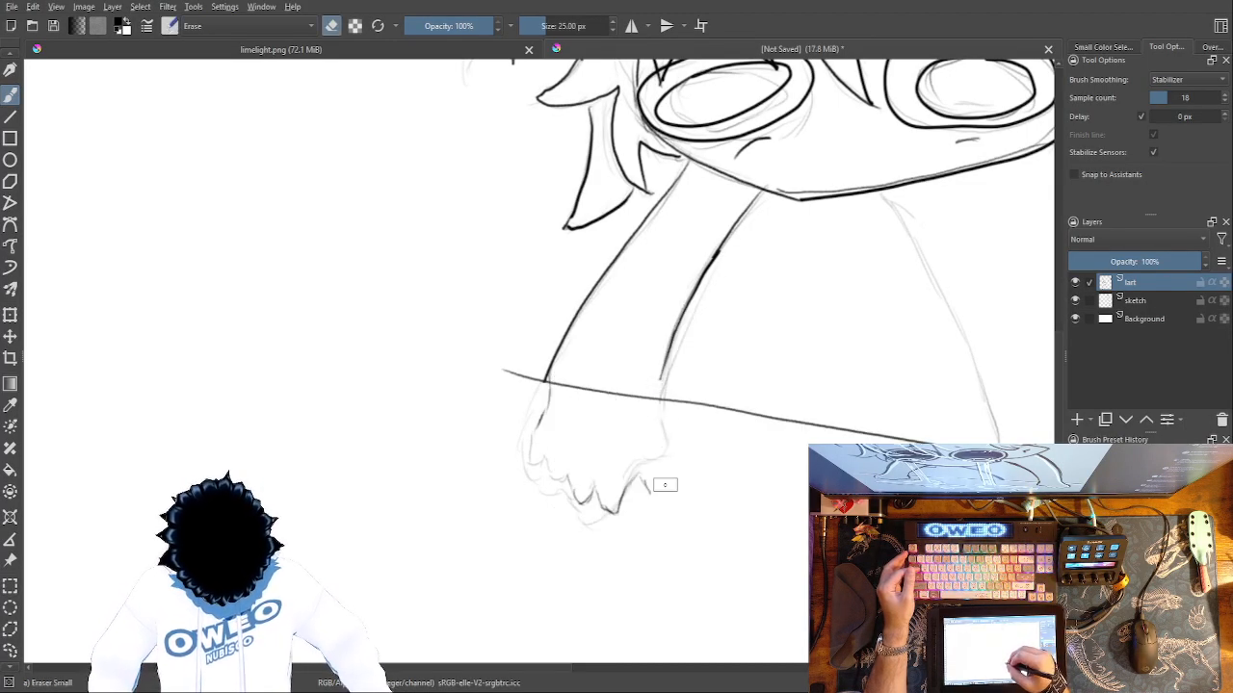
{"action": "right_click", "coordinate": [692, 431]}
{"action": "left_click", "coordinate": [782, 446]}
{"action": "left_click_drag", "start_coordinate": [660, 386], "coordinate": [657, 429]}
{"action": "mouse_move", "coordinate": [660, 381]}
{"action": "left_mouse_down"}
{"action": "mouse_move", "coordinate": [659, 461]}
{"action": "mouse_move", "coordinate": [618, 503]}
{"action": "left_mouse_up"}
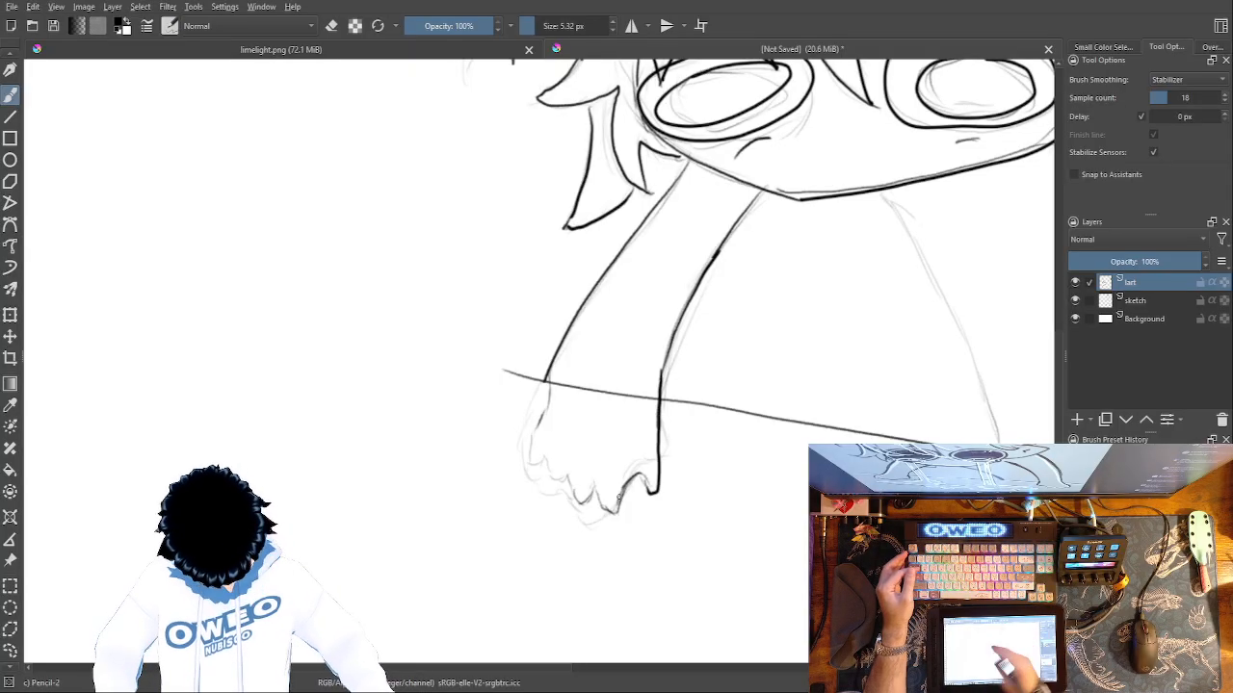
{"action": "mouse_move", "coordinate": [546, 387]}
{"action": "left_mouse_down"}
{"action": "mouse_move", "coordinate": [538, 468]}
{"action": "mouse_move", "coordinate": [544, 457]}
{"action": "mouse_move", "coordinate": [556, 480]}
{"action": "mouse_move", "coordinate": [567, 469]}
{"action": "mouse_move", "coordinate": [574, 498]}
{"action": "mouse_move", "coordinate": [597, 487]}
{"action": "mouse_move", "coordinate": [604, 509]}
{"action": "mouse_move", "coordinate": [631, 460]}
{"action": "mouse_move", "coordinate": [641, 488]}
{"action": "mouse_move", "coordinate": [602, 507]}
{"action": "left_mouse_up"}
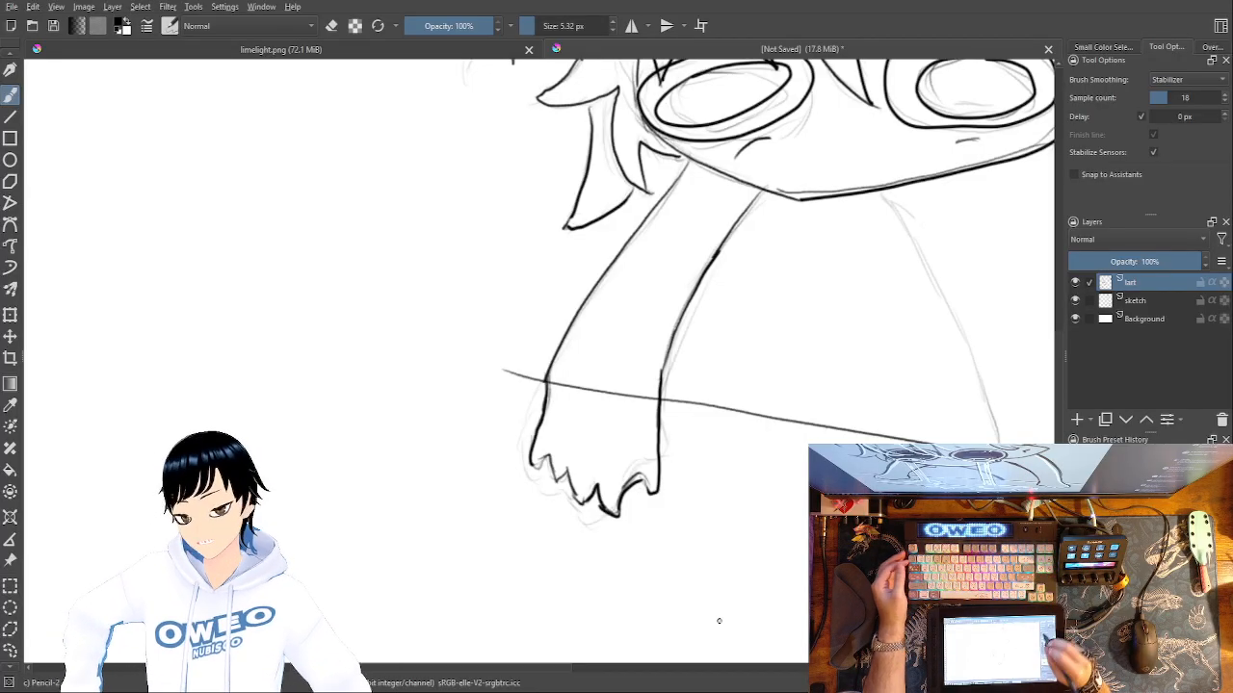
Trace the right hand's jagged fingertips and both edges of the right arm up to the head, redrawing the inner edge.
{"action": "left_click_drag", "start_coordinate": [720, 530], "coordinate": [478, 434]}
{"action": "mouse_move", "coordinate": [650, 386]}
{"action": "left_mouse_down"}
{"action": "mouse_move", "coordinate": [590, 387]}
{"action": "mouse_move", "coordinate": [471, 450]}
{"action": "left_mouse_up"}
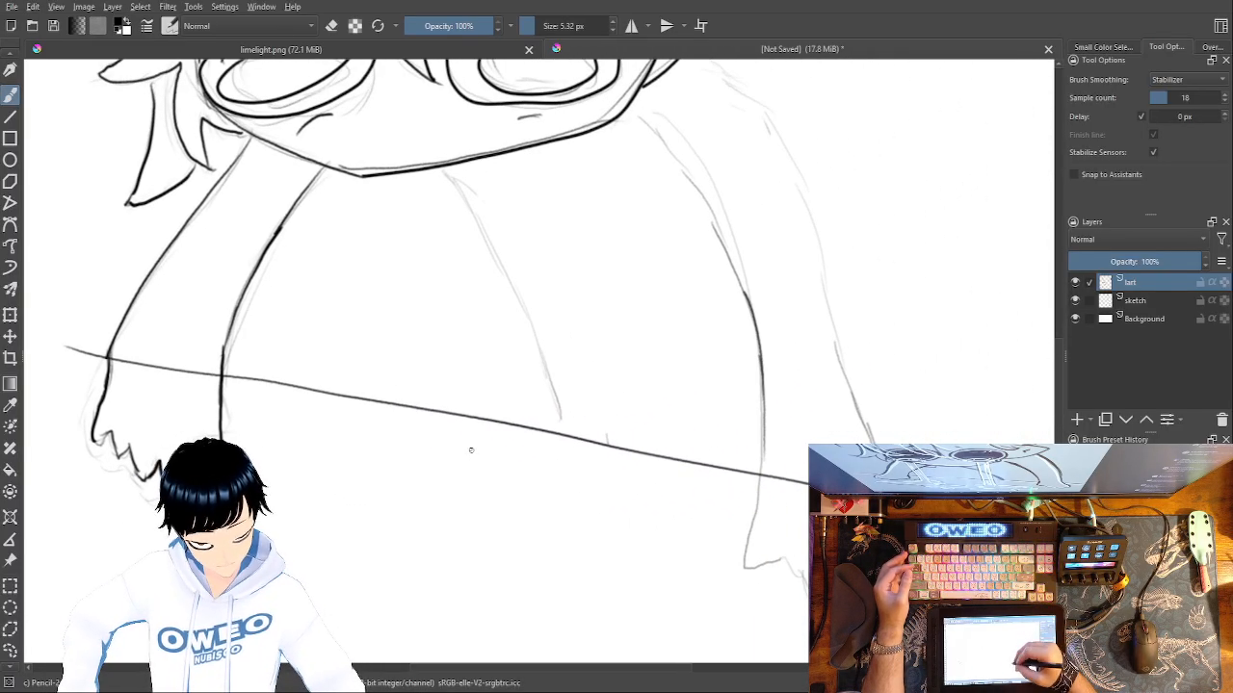
{"action": "mouse_move", "coordinate": [760, 468]}
{"action": "left_mouse_down"}
{"action": "mouse_move", "coordinate": [747, 569]}
{"action": "mouse_move", "coordinate": [781, 559]}
{"action": "mouse_move", "coordinate": [814, 599]}
{"action": "left_mouse_up"}
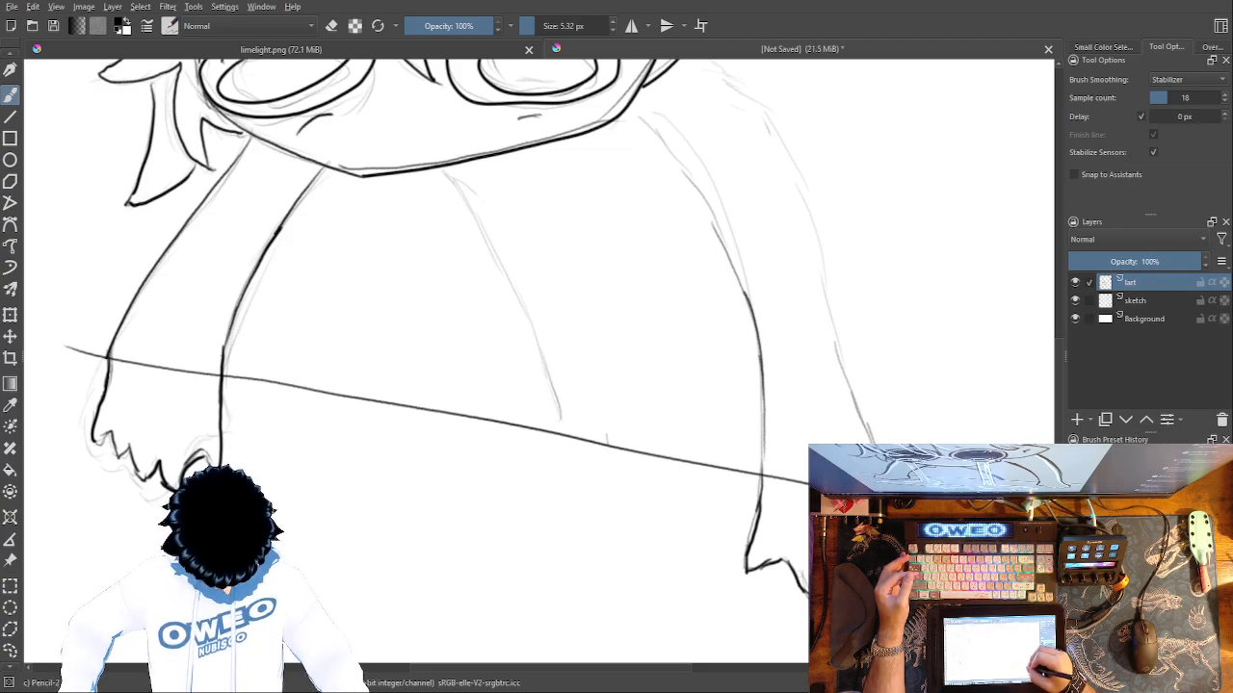
{"action": "mouse_move", "coordinate": [865, 436]}
{"action": "left_mouse_down"}
{"action": "mouse_move", "coordinate": [822, 264]}
{"action": "mouse_move", "coordinate": [757, 112]}
{"action": "mouse_move", "coordinate": [703, 58]}
{"action": "left_mouse_up"}
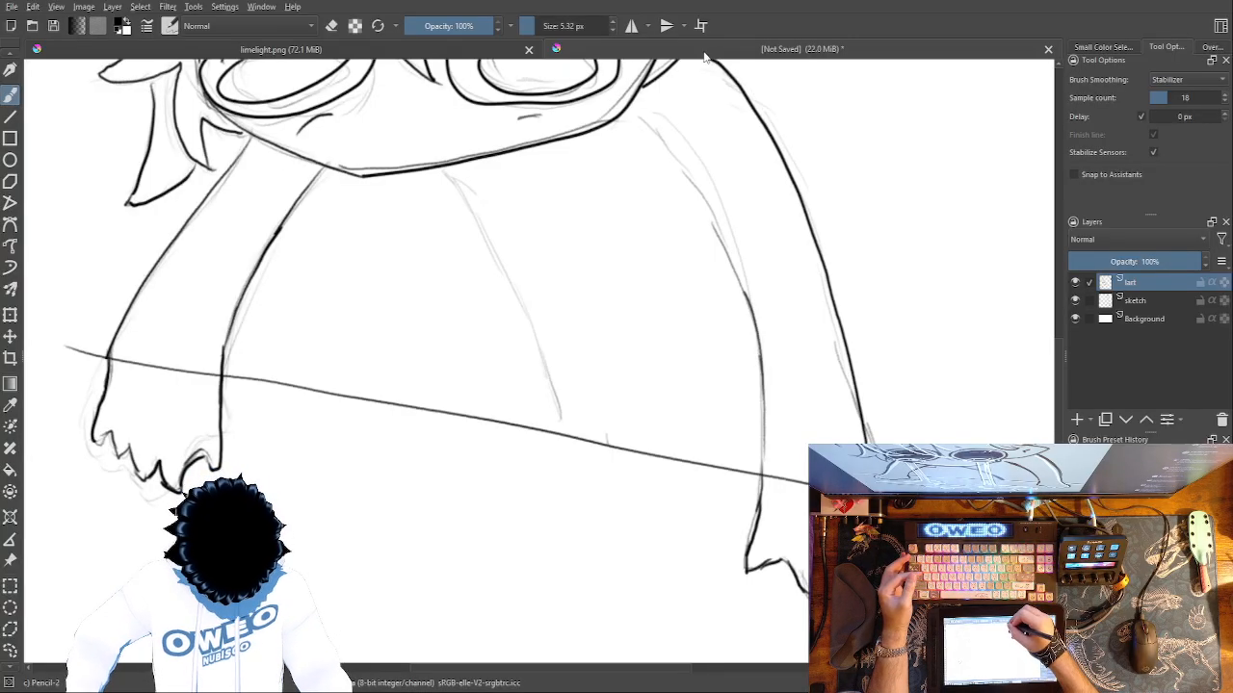
{"action": "mouse_move", "coordinate": [759, 525]}
{"action": "left_mouse_down"}
{"action": "mouse_move", "coordinate": [768, 428]}
{"action": "mouse_move", "coordinate": [748, 253]}
{"action": "mouse_move", "coordinate": [725, 172]}
{"action": "mouse_move", "coordinate": [671, 98]}
{"action": "left_mouse_up"}
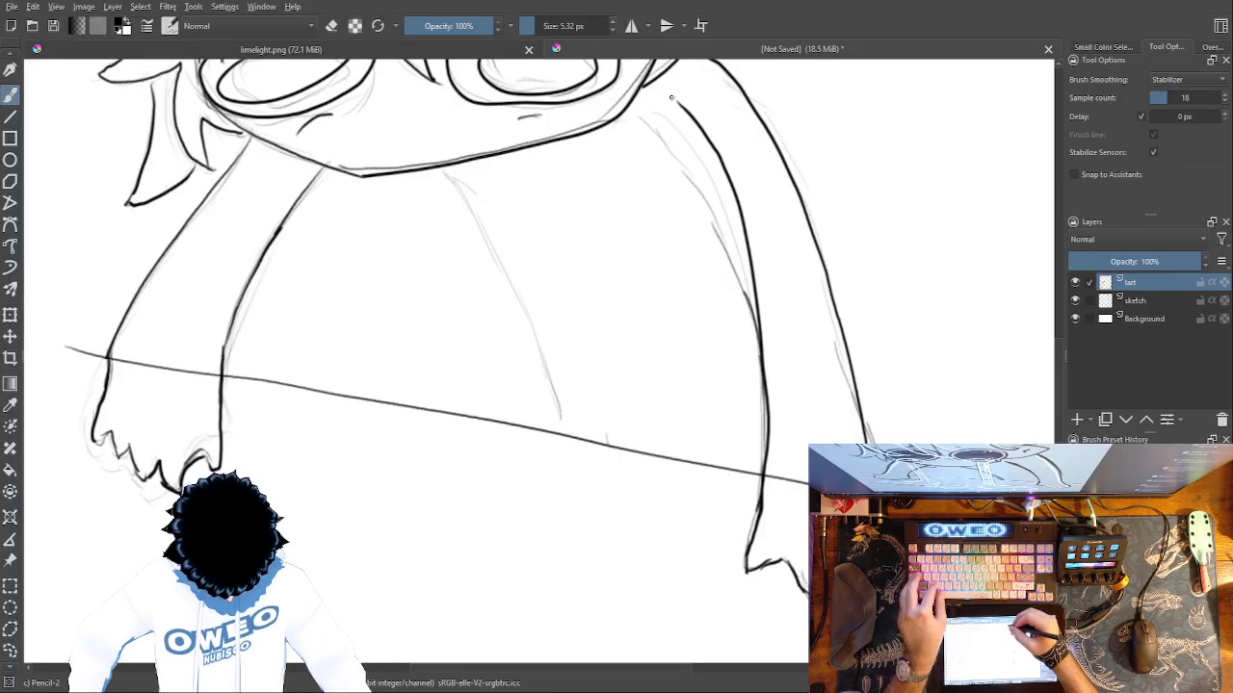
{"action": "key", "text": "ctrl+z"}
{"action": "mouse_move", "coordinate": [641, 92]}
{"action": "left_mouse_down"}
{"action": "mouse_move", "coordinate": [705, 177]}
{"action": "mouse_move", "coordinate": [749, 318]}
{"action": "mouse_move", "coordinate": [756, 505]}
{"action": "left_mouse_up"}
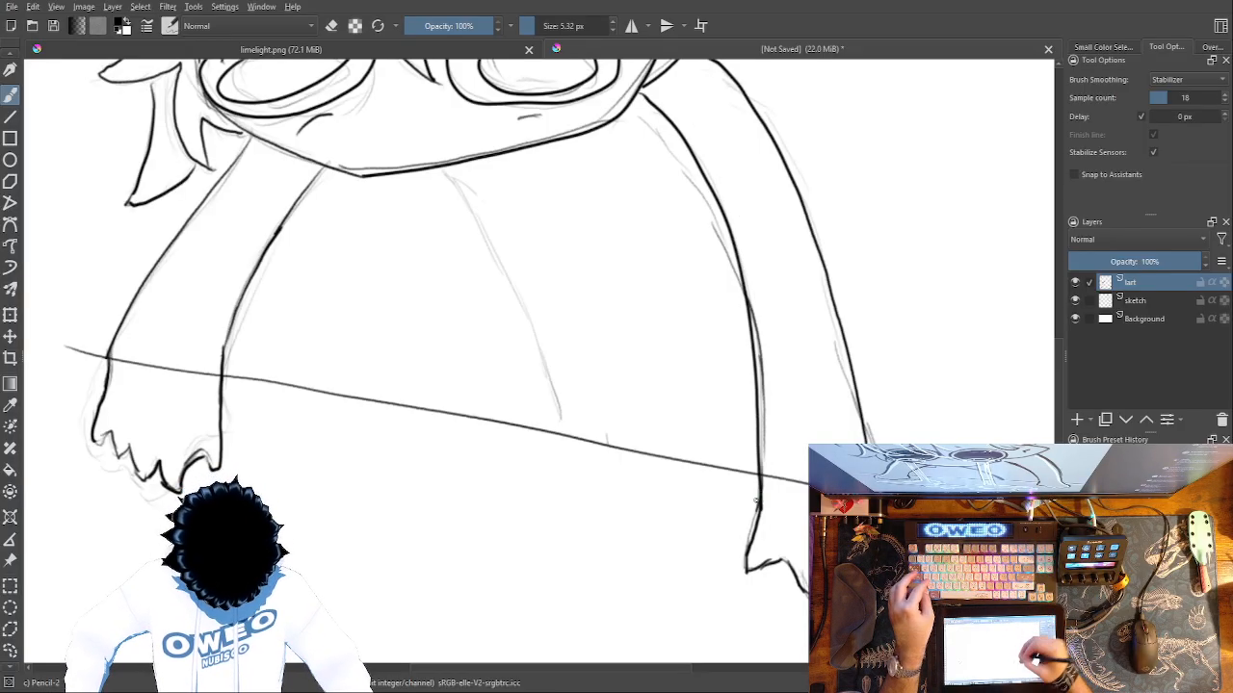
{"action": "left_click_drag", "start_coordinate": [769, 293], "coordinate": [811, 439]}
{"action": "left_click_drag", "start_coordinate": [768, 214], "coordinate": [744, 189]}
{"action": "left_click_drag", "start_coordinate": [707, 243], "coordinate": [736, 194]}
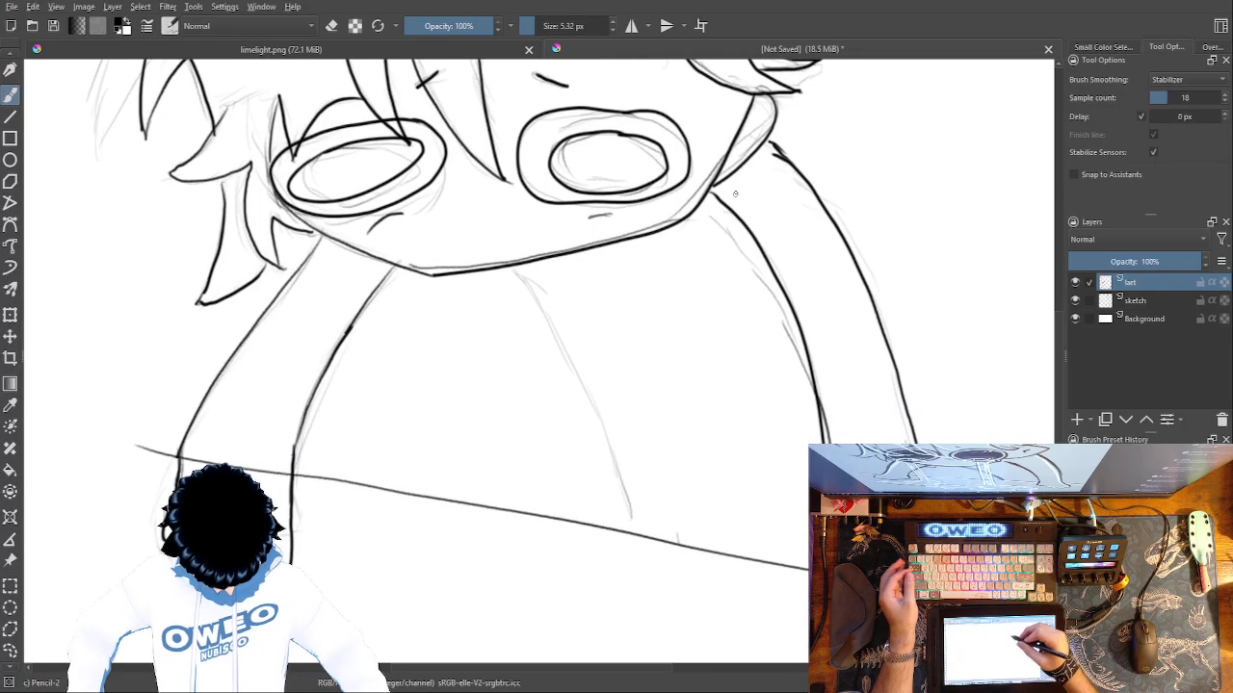
Trace the torso's side line below the chin and the slanted table edge, leaving a gap behind the left arm.
{"action": "mouse_move", "coordinate": [513, 269]}
{"action": "left_mouse_down"}
{"action": "mouse_move", "coordinate": [560, 344]}
{"action": "mouse_move", "coordinate": [605, 521]}
{"action": "left_mouse_up"}
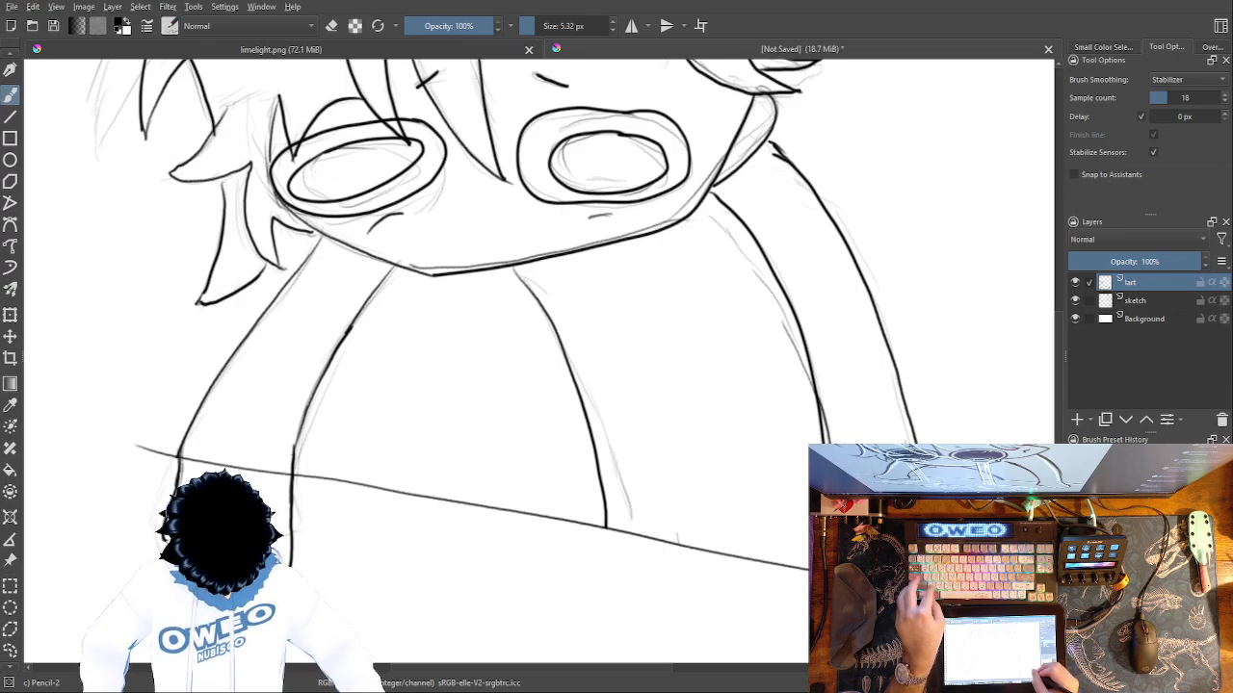
{"action": "left_click_drag", "start_coordinate": [814, 570], "coordinate": [111, 442]}
Hide the sketch layer and view the whole character's line art.
{"action": "left_click", "coordinate": [1075, 301]}
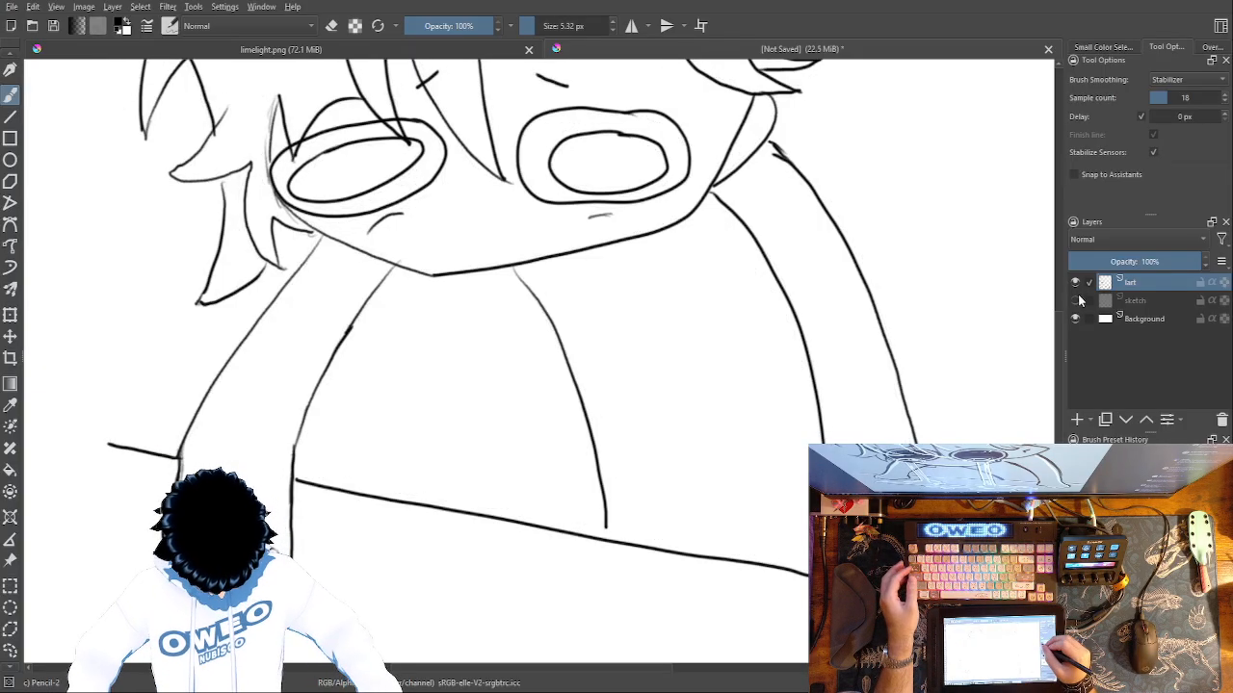
{"action": "key", "text": "ctrl+minus"}
{"action": "key", "text": "ctrl+minus"}
{"action": "key", "text": "ctrl+minus"}
{"action": "key", "text": "ctrl+plus"}
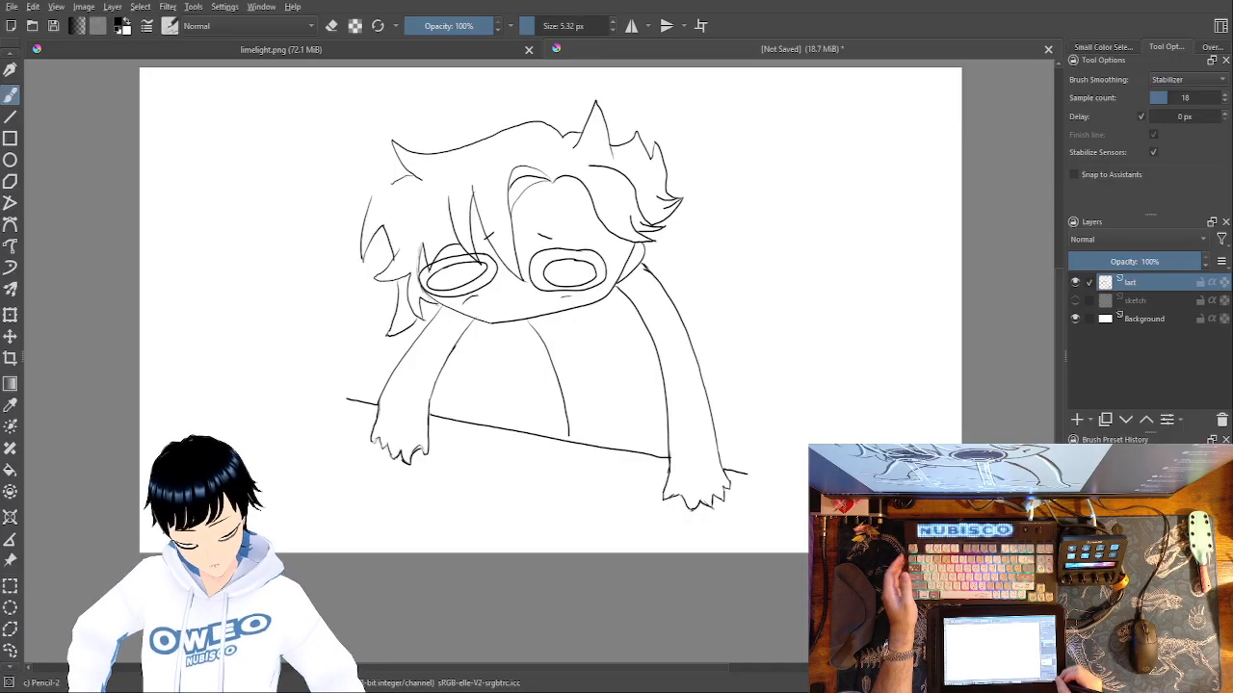
Draw an inner hair curve above the left eye and a long pointed side tuft over it, redrawing the tuft's upper edge.
{"action": "key", "text": "ctrl+plus"}
{"action": "key", "text": "ctrl+plus"}
{"action": "key", "text": "ctrl+plus"}
{"action": "mouse_move", "coordinate": [504, 281]}
{"action": "left_mouse_down"}
{"action": "mouse_move", "coordinate": [534, 287]}
{"action": "mouse_move", "coordinate": [762, 489]}
{"action": "mouse_move", "coordinate": [751, 498]}
{"action": "mouse_move", "coordinate": [859, 616]}
{"action": "left_mouse_up"}
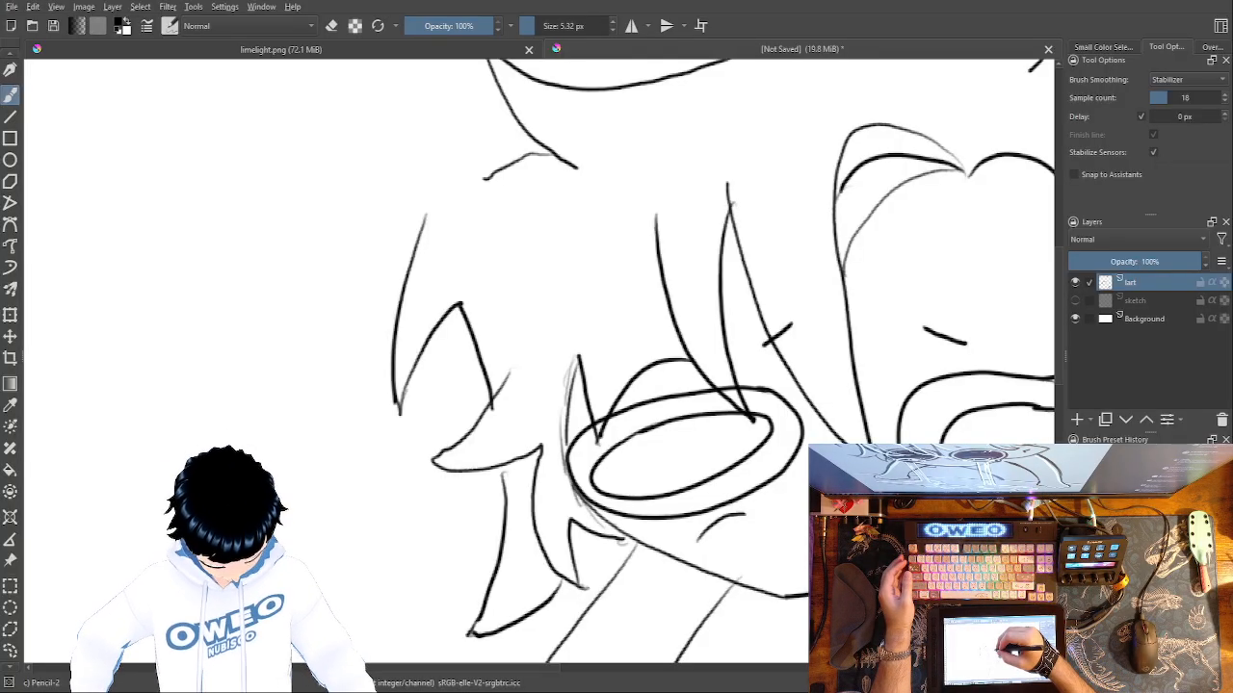
{"action": "mouse_move", "coordinate": [554, 394]}
{"action": "left_mouse_down"}
{"action": "mouse_move", "coordinate": [518, 356]}
{"action": "mouse_move", "coordinate": [503, 288]}
{"action": "mouse_move", "coordinate": [520, 234]}
{"action": "left_mouse_up"}
{"action": "mouse_move", "coordinate": [611, 237]}
{"action": "left_mouse_down"}
{"action": "mouse_move", "coordinate": [467, 220]}
{"action": "mouse_move", "coordinate": [384, 178]}
{"action": "mouse_move", "coordinate": [368, 151]}
{"action": "left_mouse_up"}
{"action": "mouse_move", "coordinate": [618, 210]}
{"action": "left_mouse_down"}
{"action": "mouse_move", "coordinate": [408, 175]}
{"action": "mouse_move", "coordinate": [361, 136]}
{"action": "left_mouse_up"}
{"action": "key", "text": "ctrl+z"}
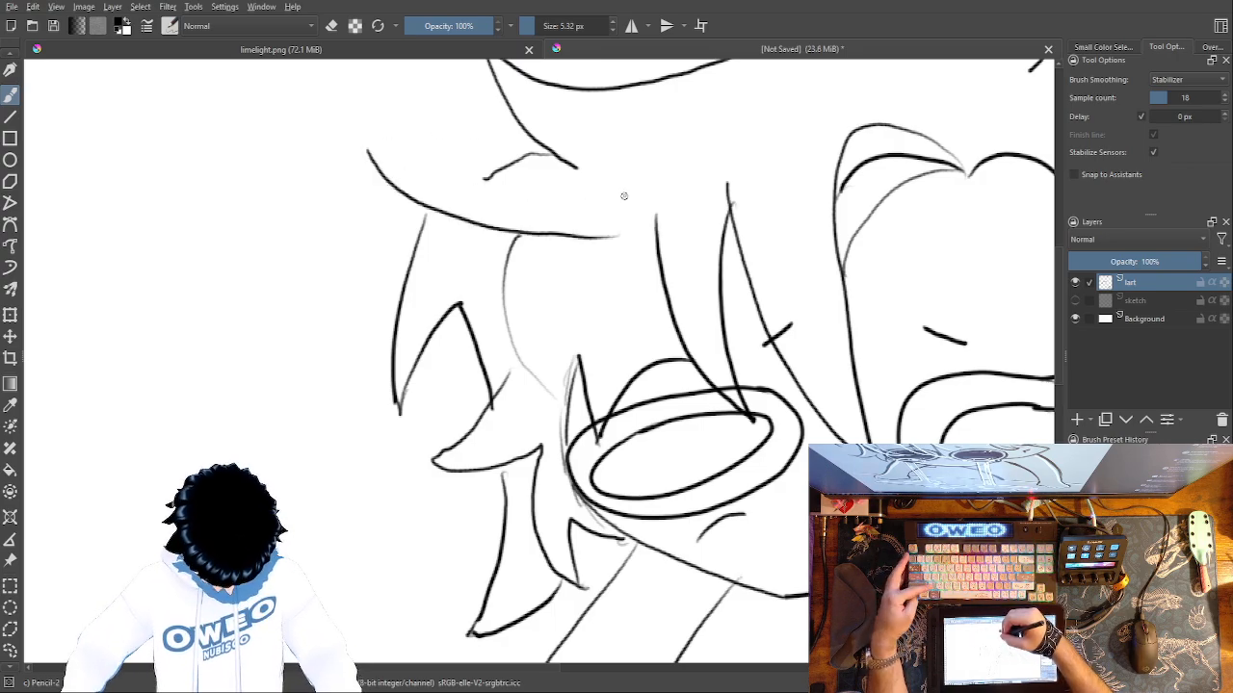
{"action": "mouse_move", "coordinate": [626, 191]}
{"action": "left_mouse_down"}
{"action": "mouse_move", "coordinate": [464, 180]}
{"action": "mouse_move", "coordinate": [386, 159]}
{"action": "mouse_move", "coordinate": [359, 139]}
{"action": "left_mouse_up"}
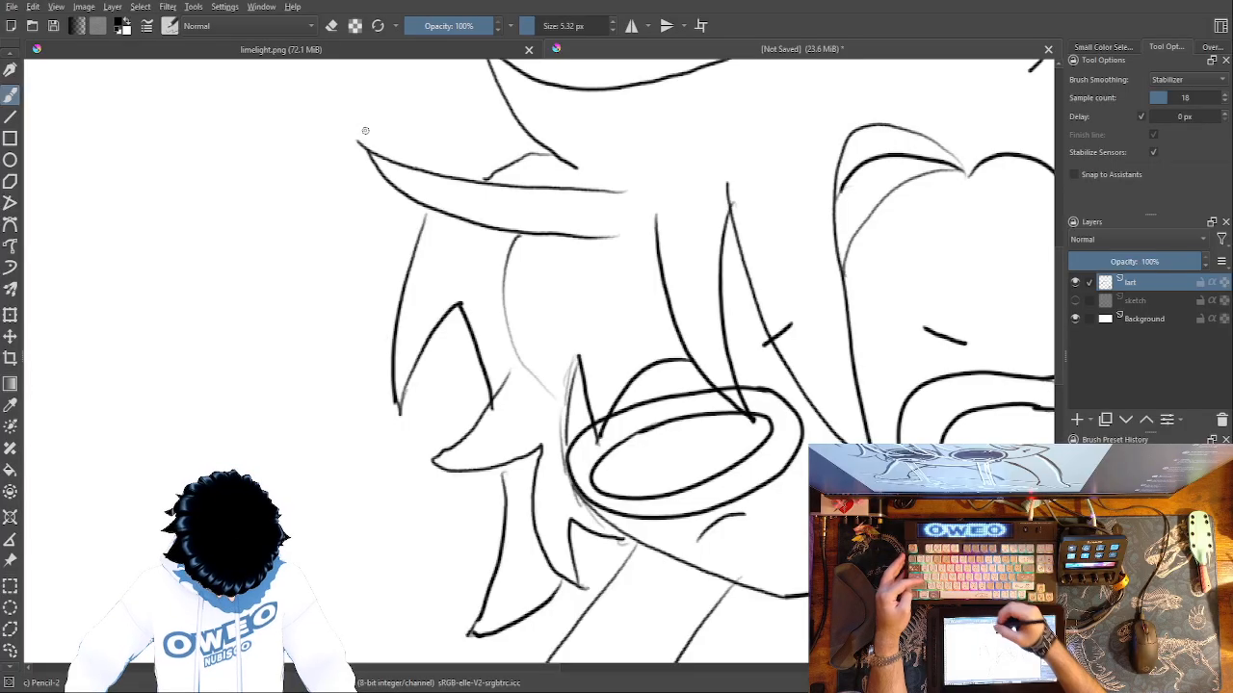
{"action": "key", "text": "ctrl+z"}
{"action": "mouse_move", "coordinate": [395, 161]}
{"action": "left_mouse_down"}
{"action": "mouse_move", "coordinate": [479, 182]}
{"action": "mouse_move", "coordinate": [594, 179]}
{"action": "mouse_move", "coordinate": [663, 153]}
{"action": "left_mouse_up"}
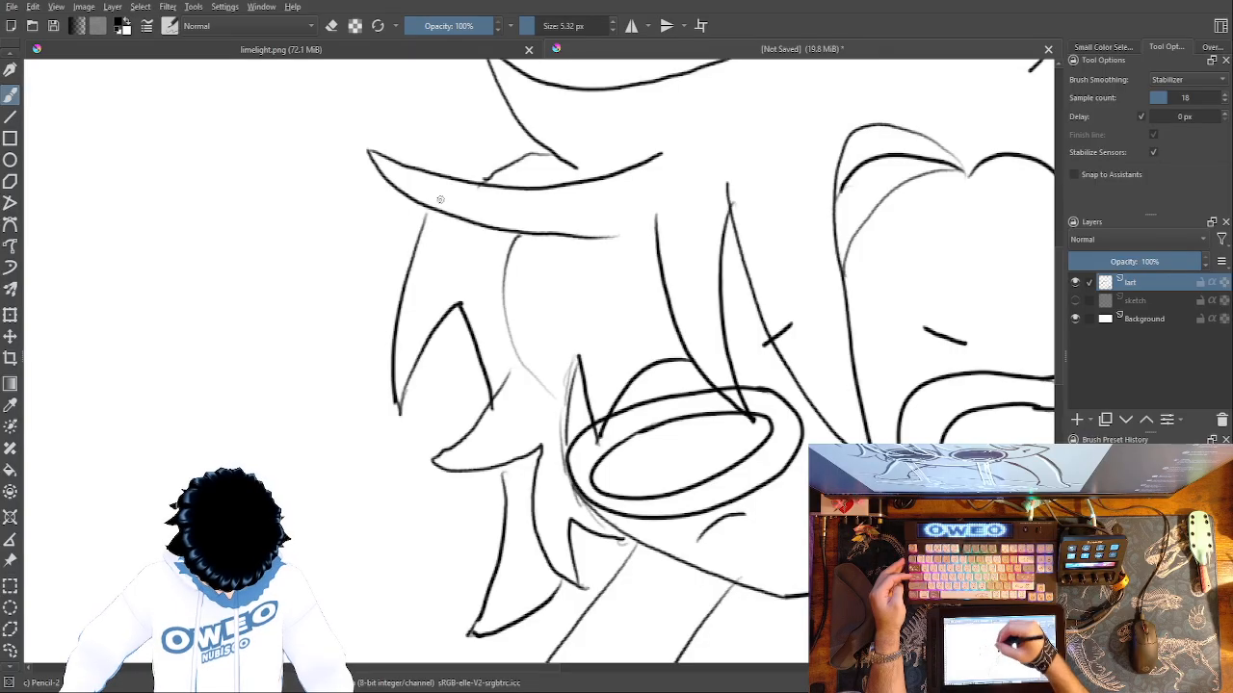
Draw a second thin inner hair curve below the long side tuft and check the whole figure.
{"action": "mouse_move", "coordinate": [554, 389]}
{"action": "left_mouse_down"}
{"action": "mouse_move", "coordinate": [545, 279]}
{"action": "mouse_move", "coordinate": [566, 250]}
{"action": "left_mouse_up"}
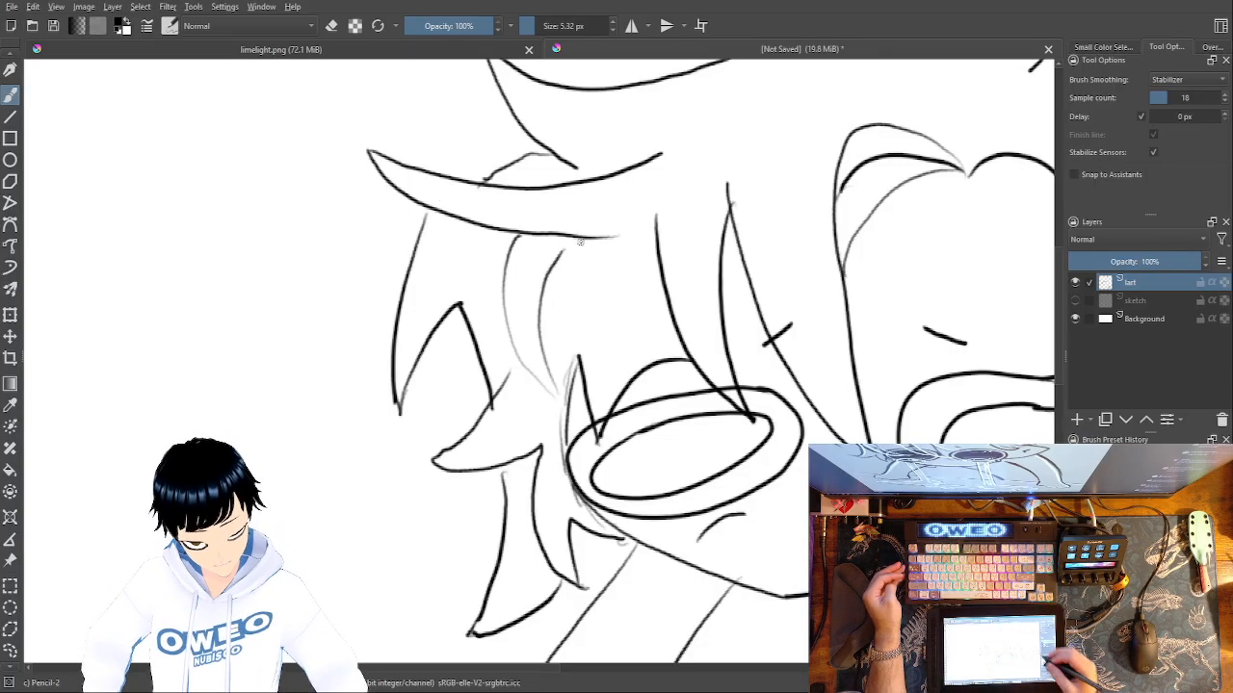
{"action": "key", "text": "minus"}
{"action": "key", "text": "minus"}
{"action": "key", "text": "minus"}
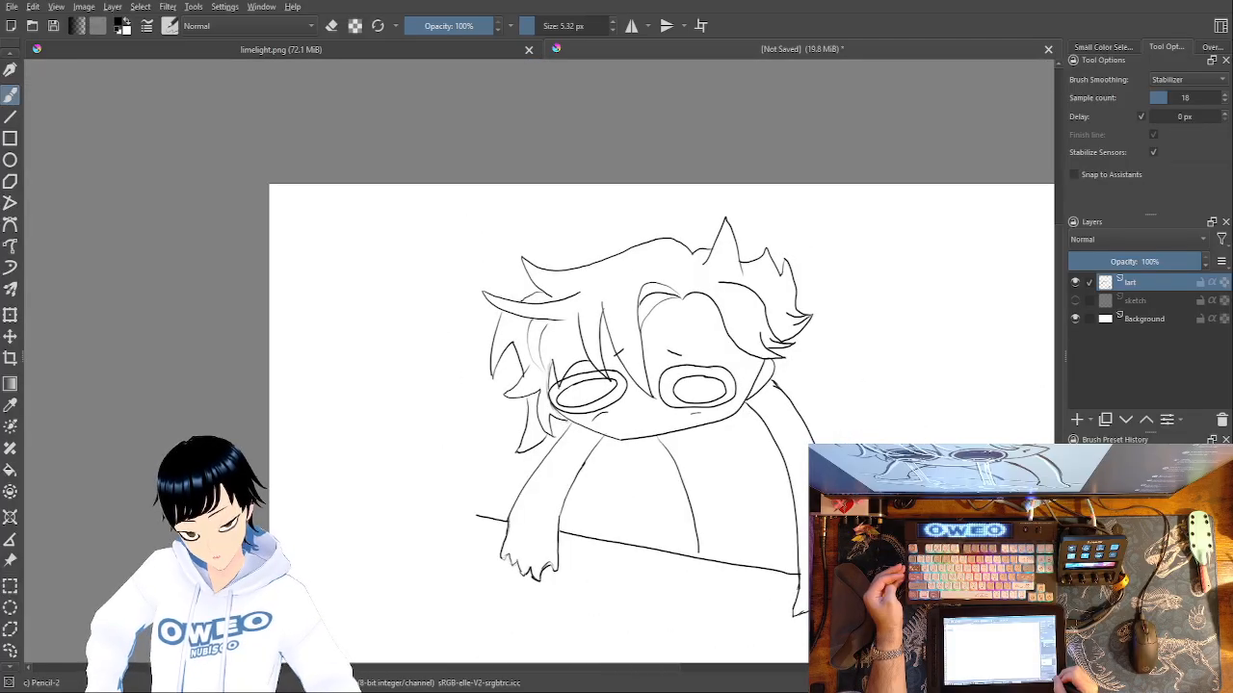
{"action": "key", "text": "plus"}
{"action": "key", "text": "minus"}
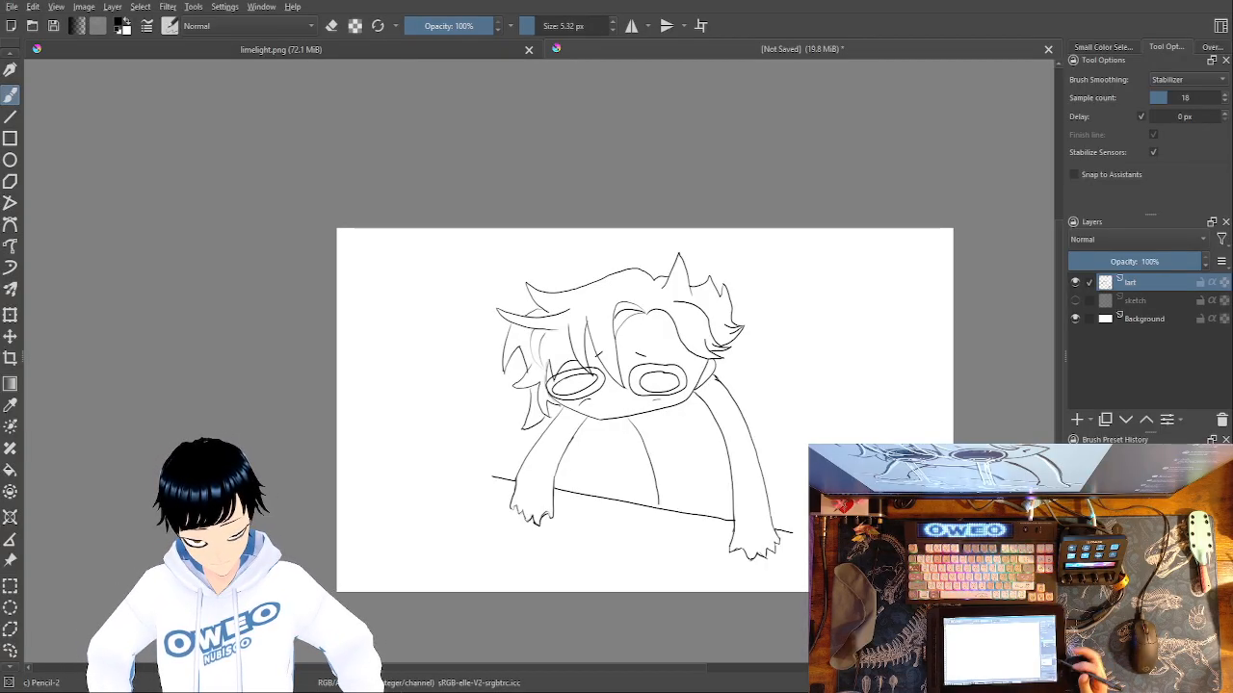
{"action": "key", "text": "plus"}
{"action": "key", "text": "plus"}
{"action": "key", "text": "plus"}
{"action": "key", "text": "plus"}
{"action": "left_click_drag", "start_coordinate": [709, 466], "coordinate": [427, 608]}
{"action": "mouse_move", "coordinate": [707, 427]}
{"action": "left_mouse_down"}
{"action": "mouse_move", "coordinate": [575, 487]}
{"action": "mouse_move", "coordinate": [462, 493]}
{"action": "left_mouse_up"}
{"action": "right_click", "coordinate": [685, 349]}
{"action": "left_click", "coordinate": [685, 255]}
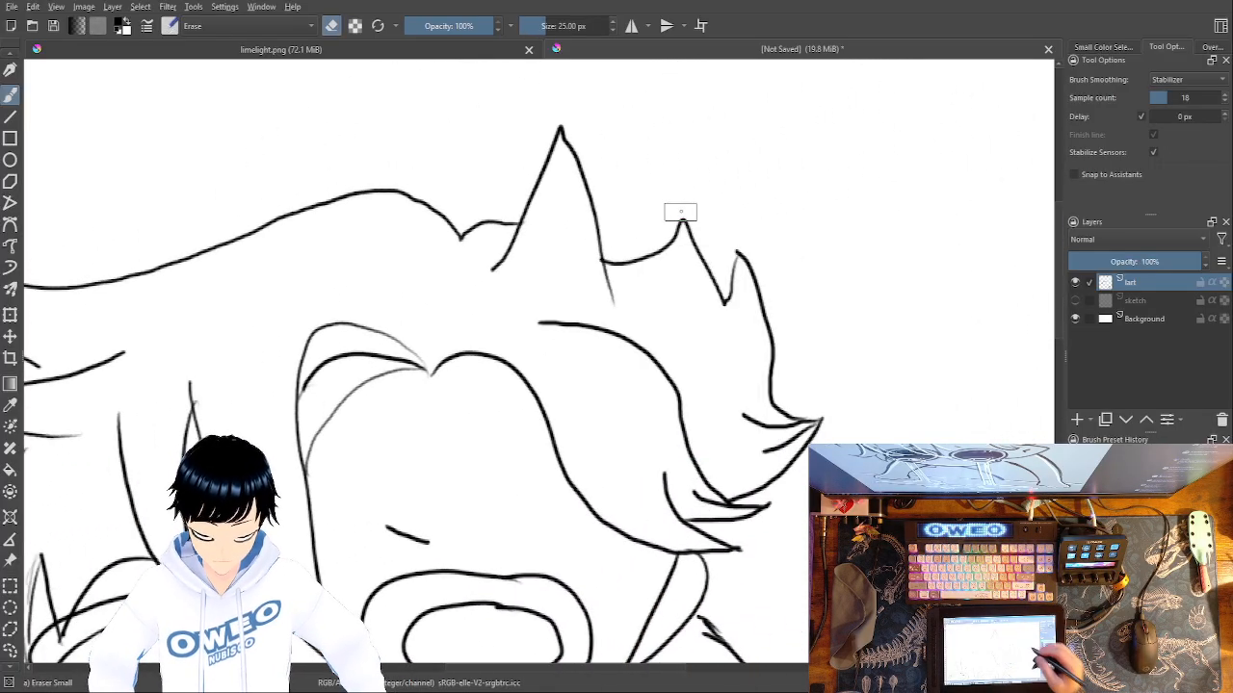
Enclose the top hair outline and its spikes in a freehand selection, move it slightly upward, and deselect it.
{"action": "left_click", "coordinate": [10, 651]}
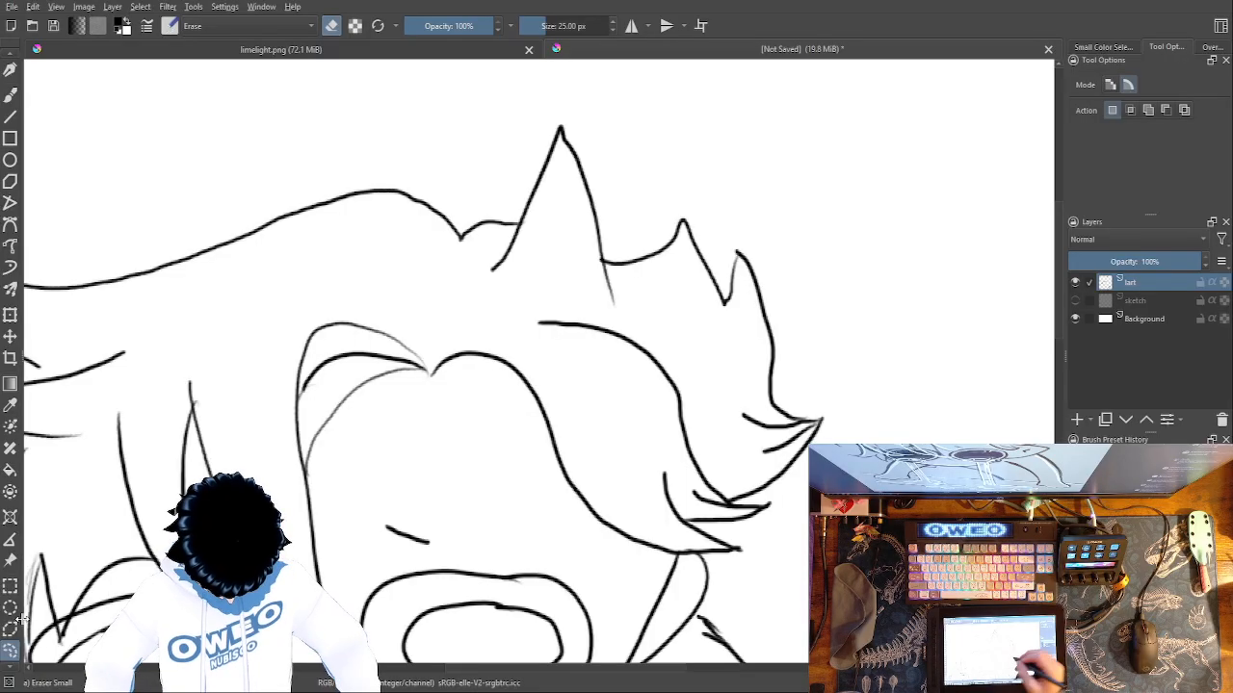
{"action": "mouse_move", "coordinate": [792, 510]}
{"action": "left_mouse_down"}
{"action": "mouse_move", "coordinate": [713, 506]}
{"action": "mouse_move", "coordinate": [601, 389]}
{"action": "mouse_move", "coordinate": [444, 273]}
{"action": "mouse_move", "coordinate": [372, 242]}
{"action": "mouse_move", "coordinate": [138, 325]}
{"action": "mouse_move", "coordinate": [100, 302]}
{"action": "mouse_move", "coordinate": [242, 308]}
{"action": "left_mouse_up"}
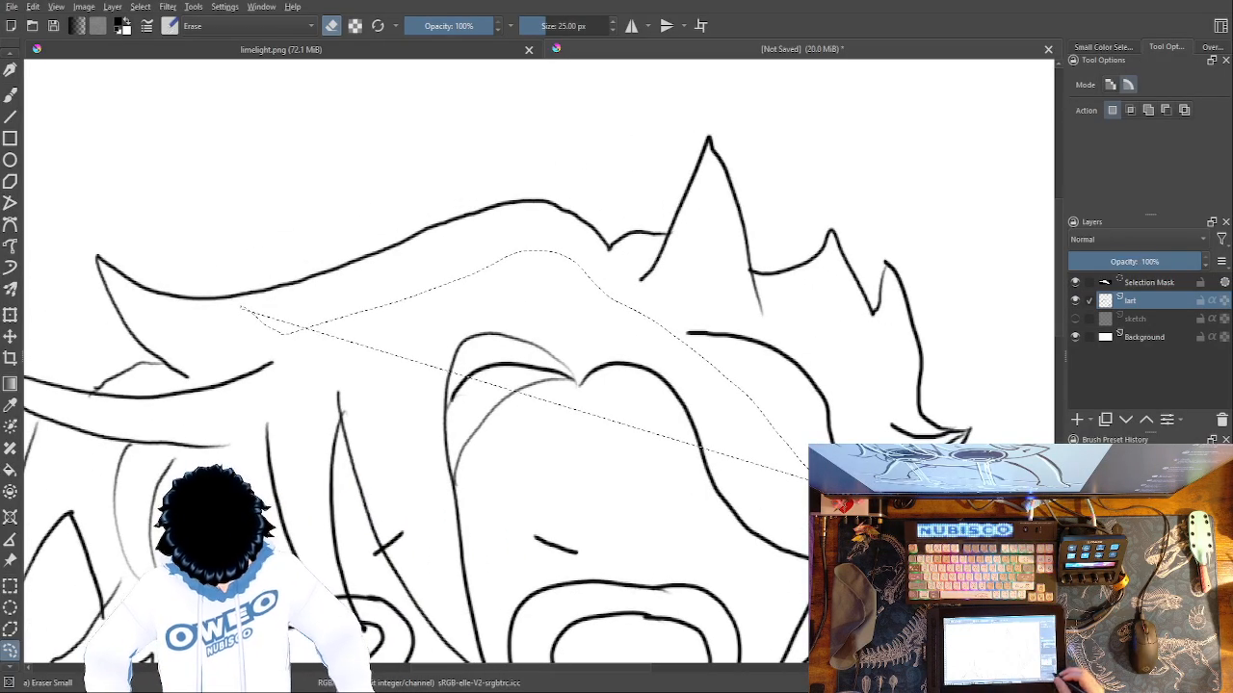
{"action": "left_click_drag", "start_coordinate": [873, 415], "coordinate": [872, 456]}
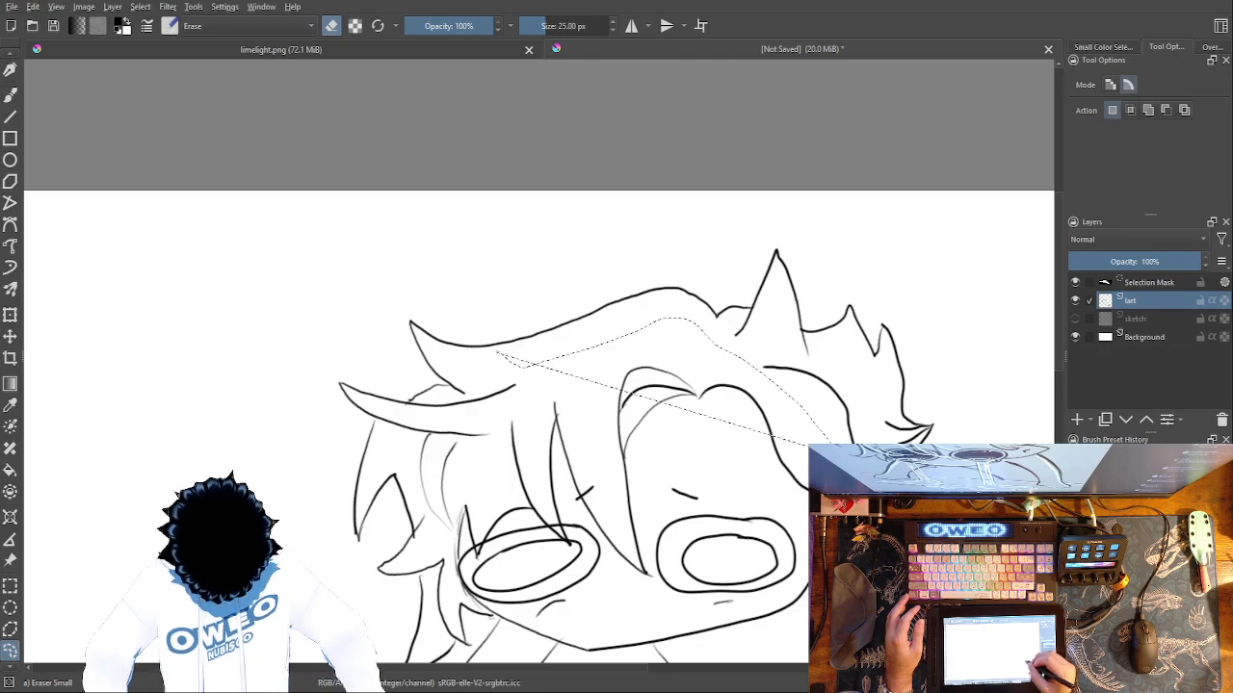
{"action": "mouse_move", "coordinate": [584, 337]}
{"action": "left_mouse_down"}
{"action": "mouse_move", "coordinate": [485, 403]}
{"action": "mouse_move", "coordinate": [445, 416]}
{"action": "mouse_move", "coordinate": [399, 403]}
{"action": "mouse_move", "coordinate": [537, 241]}
{"action": "mouse_move", "coordinate": [843, 239]}
{"action": "mouse_move", "coordinate": [999, 363]}
{"action": "mouse_move", "coordinate": [992, 445]}
{"action": "left_mouse_up"}
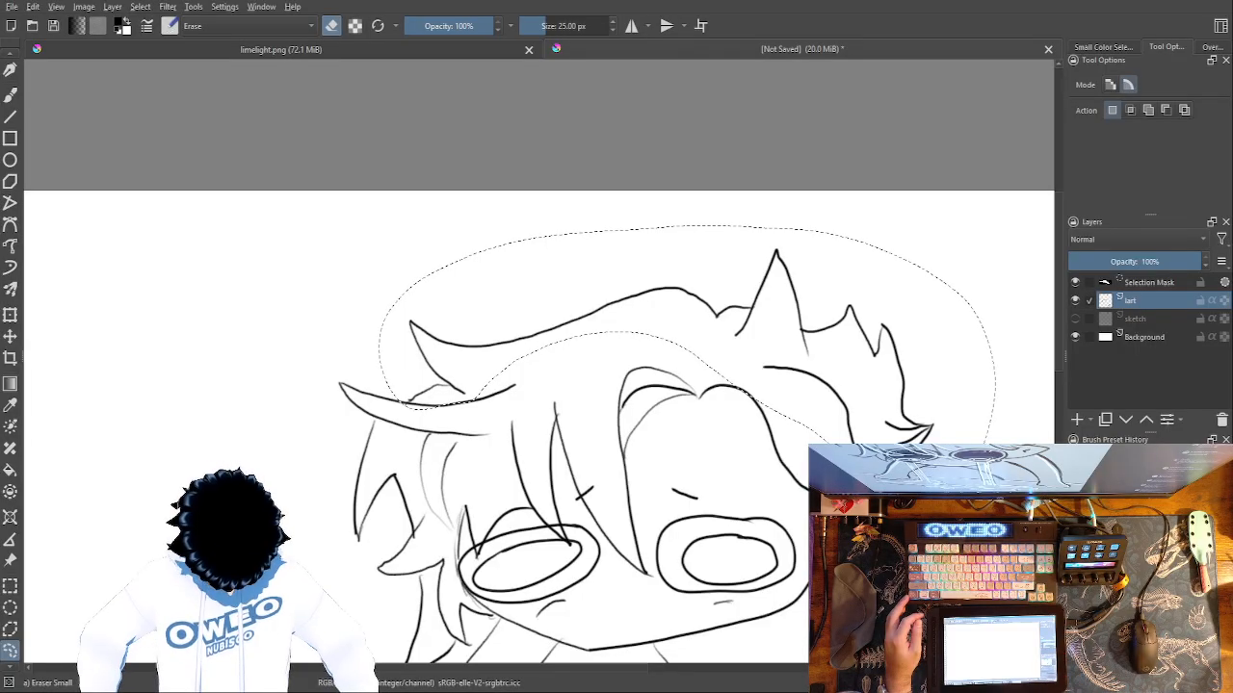
{"action": "key", "text": "ctrl+t"}
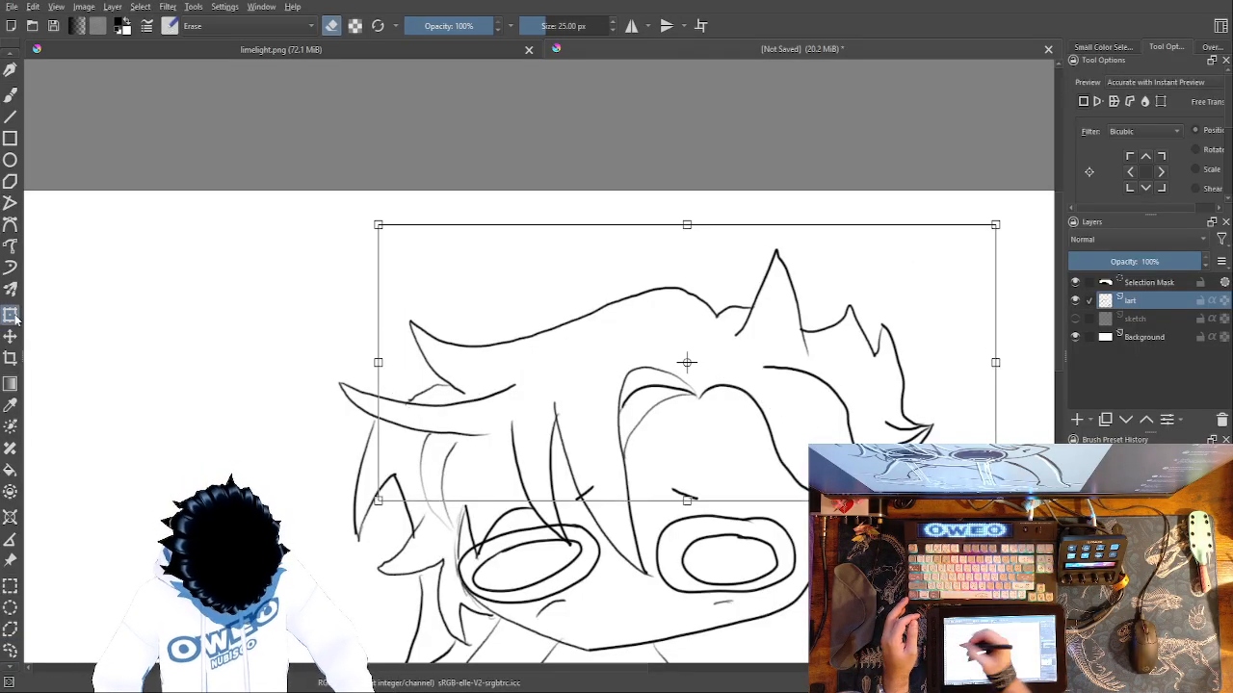
{"action": "left_click_drag", "start_coordinate": [879, 340], "coordinate": [869, 311]}
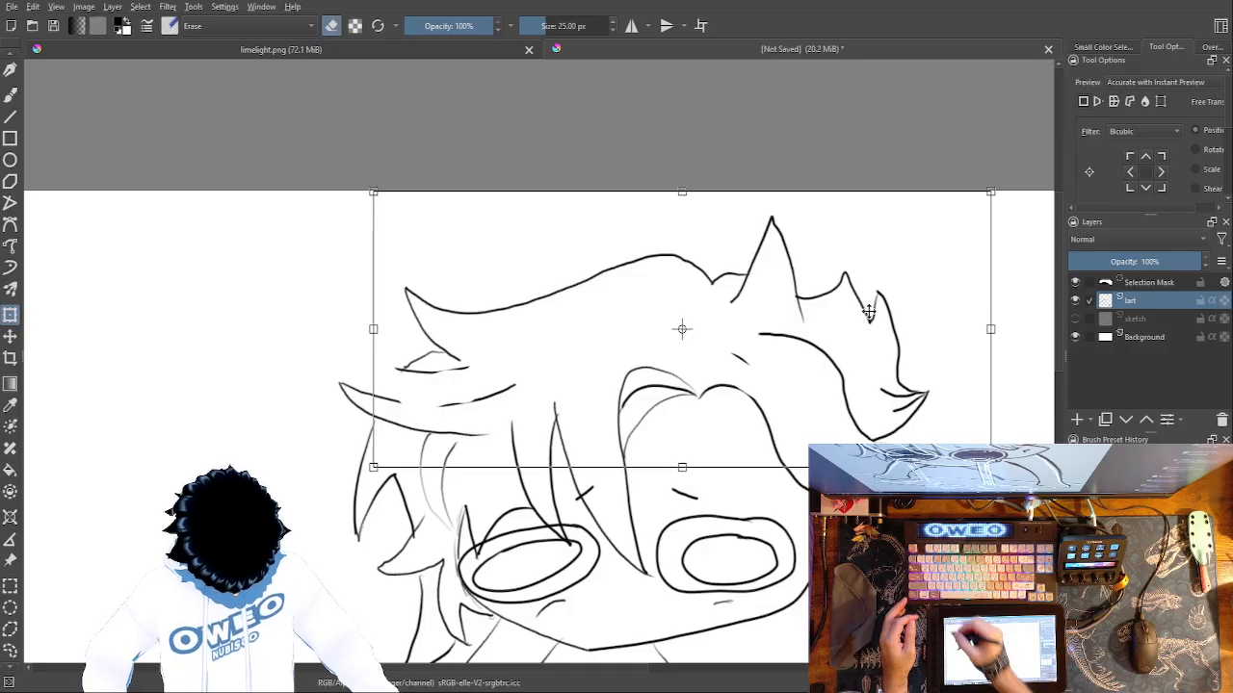
{"action": "left_click", "coordinate": [8, 98]}
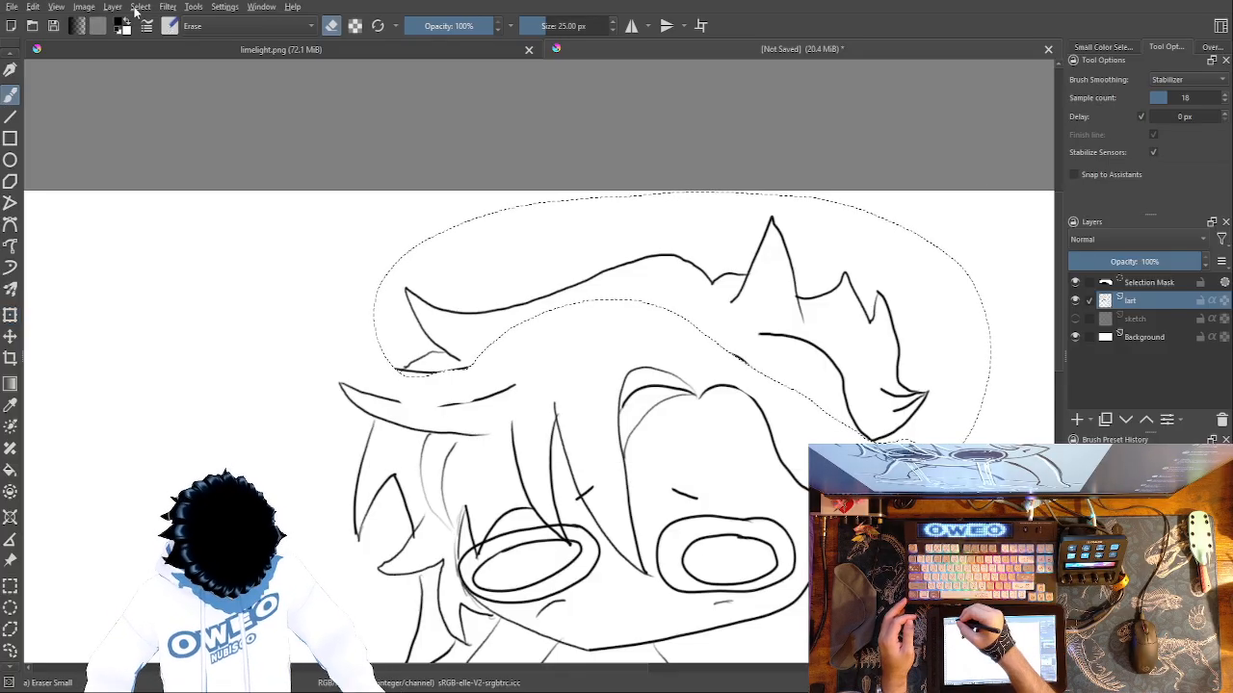
{"action": "key", "text": "ctrl+shift+a"}
Erase the broken upper edge of the long pointed side tuft with the small eraser.
{"action": "right_click", "coordinate": [777, 446]}
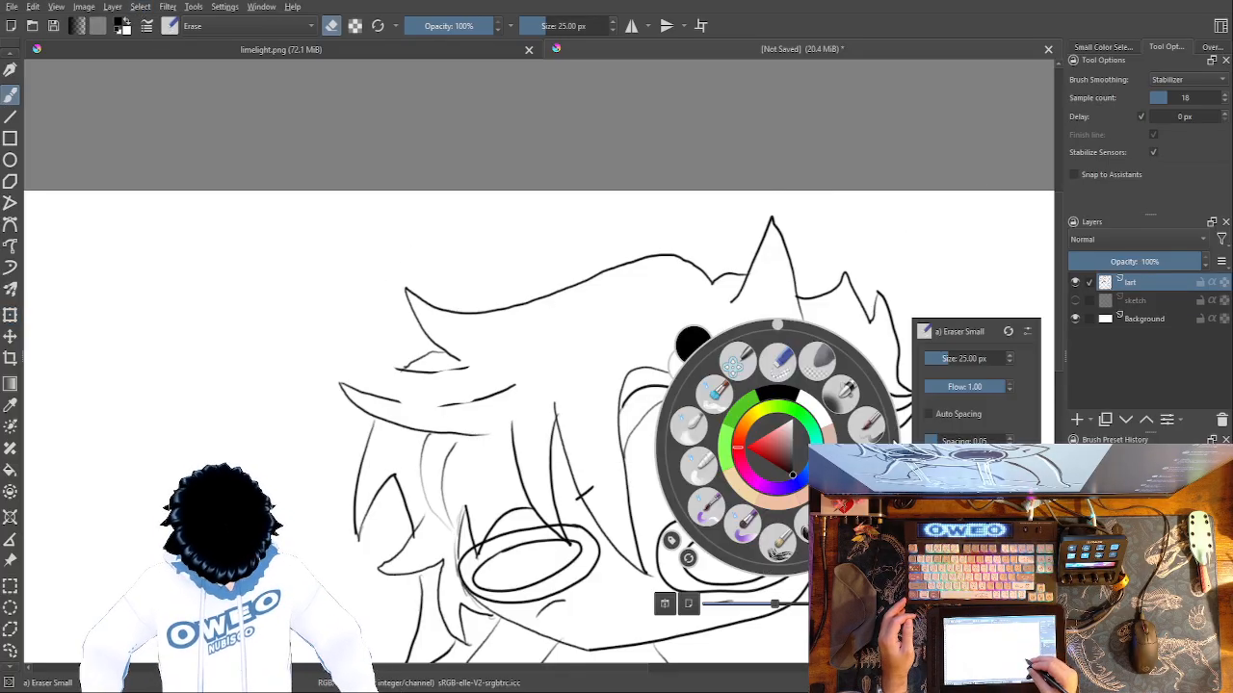
{"action": "left_click", "coordinate": [781, 363]}
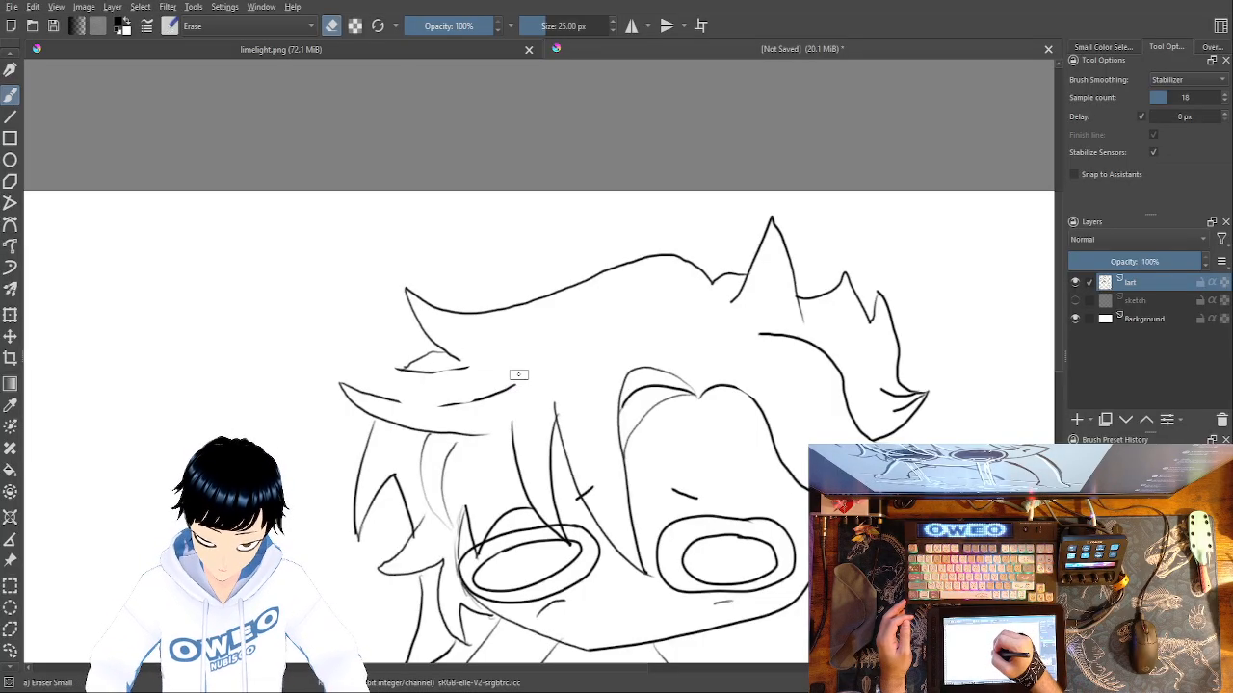
{"action": "mouse_move", "coordinate": [518, 382]}
{"action": "left_mouse_down"}
{"action": "mouse_move", "coordinate": [452, 410]}
{"action": "mouse_move", "coordinate": [487, 395]}
{"action": "mouse_move", "coordinate": [443, 408]}
{"action": "mouse_move", "coordinate": [460, 397]}
{"action": "mouse_move", "coordinate": [415, 403]}
{"action": "mouse_move", "coordinate": [357, 370]}
{"action": "left_mouse_up"}
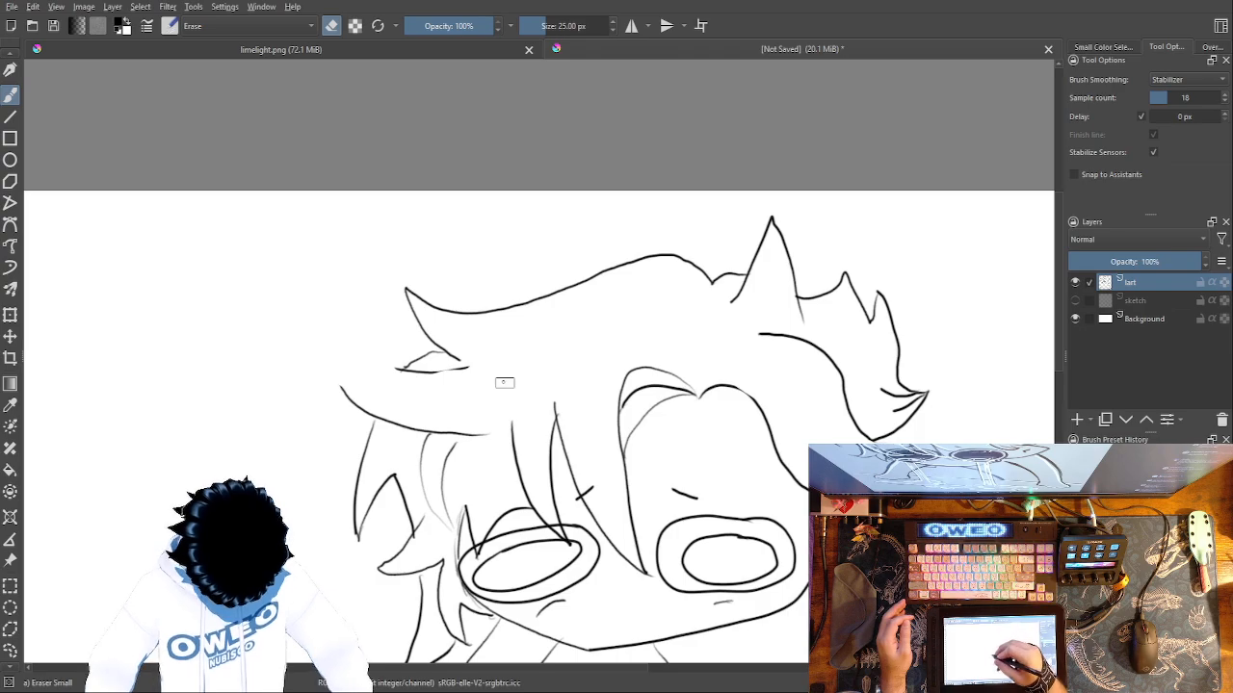
Try to draw a new upper edge and tip for the long side tuft with the pencil, and undo it.
{"action": "right_click", "coordinate": [475, 379]}
{"action": "left_click", "coordinate": [581, 377]}
{"action": "right_click", "coordinate": [534, 349]}
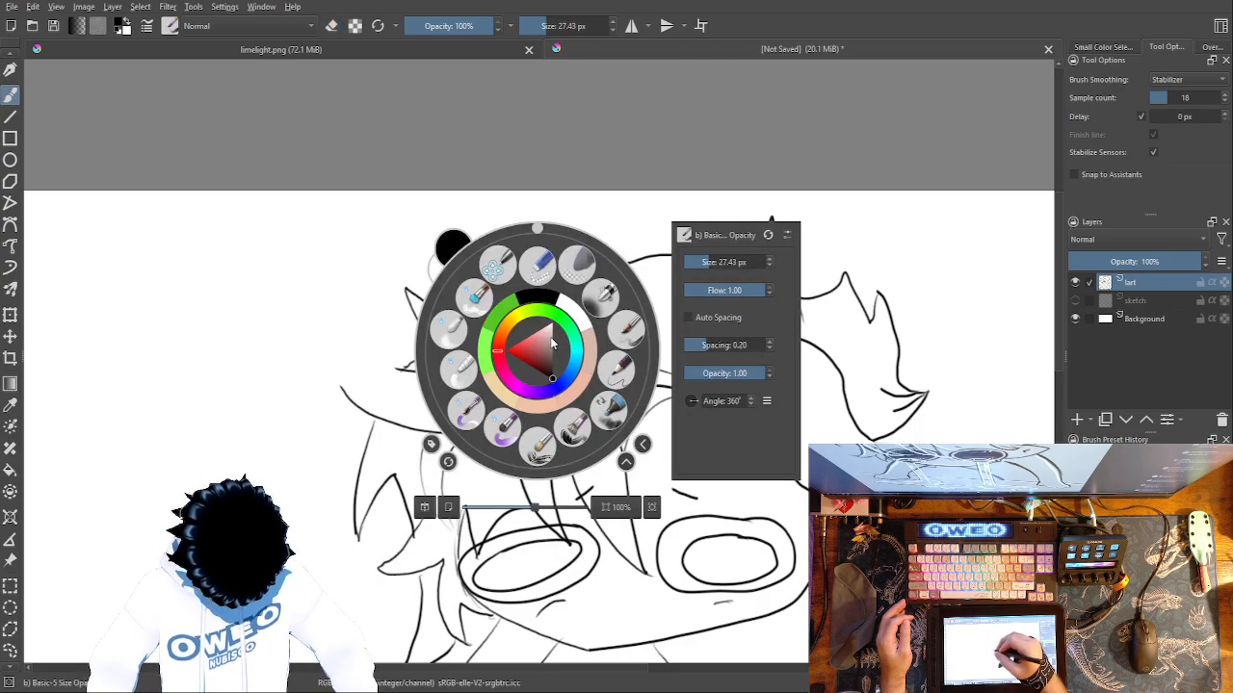
{"action": "left_click", "coordinate": [615, 369]}
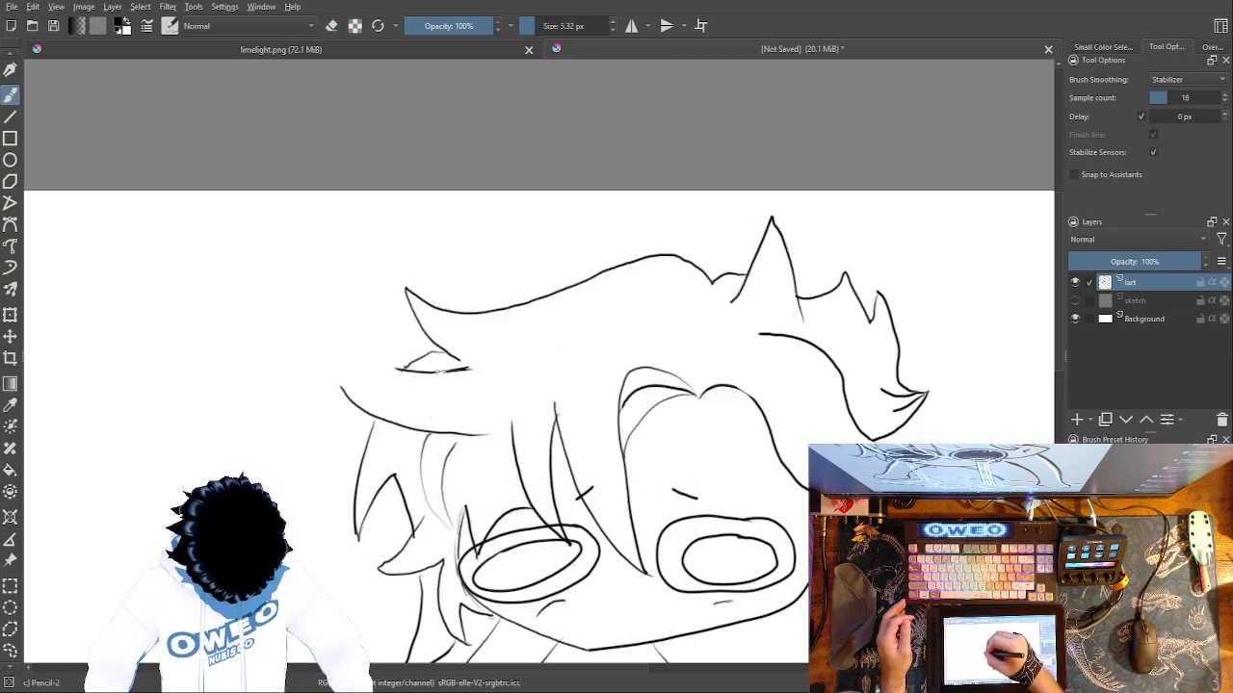
{"action": "mouse_move", "coordinate": [383, 369]}
{"action": "left_mouse_down"}
{"action": "mouse_move", "coordinate": [318, 347]}
{"action": "mouse_move", "coordinate": [349, 399]}
{"action": "left_mouse_up"}
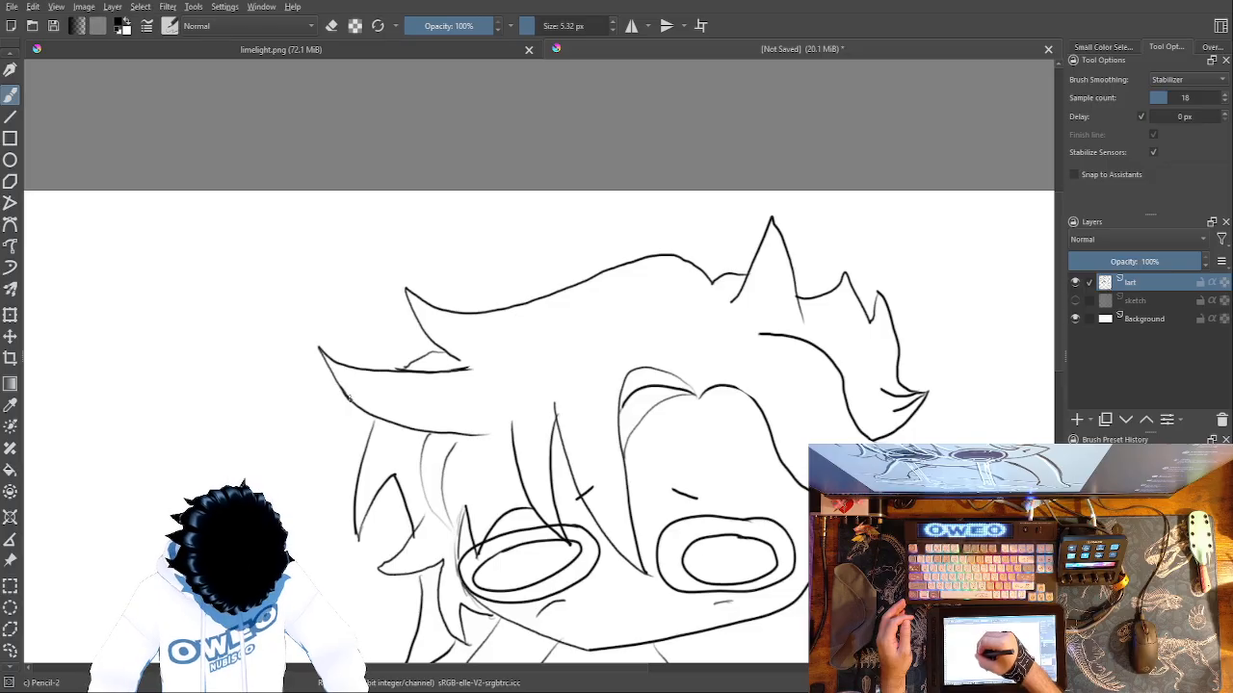
{"action": "key", "text": "ctrl+z"}
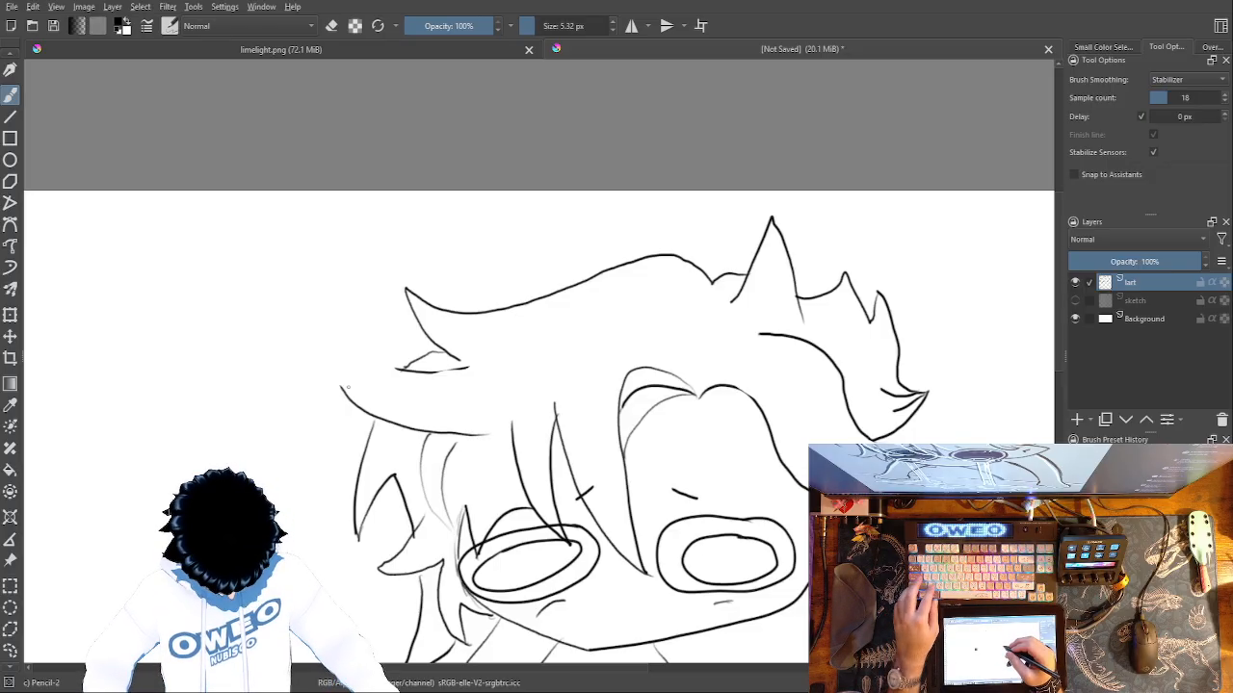
{"action": "left_click_drag", "start_coordinate": [400, 400], "coordinate": [342, 384]}
Erase the leftover short line beneath the moved upper side tuft.
{"action": "right_click", "coordinate": [525, 406]}
{"action": "left_click", "coordinate": [523, 323]}
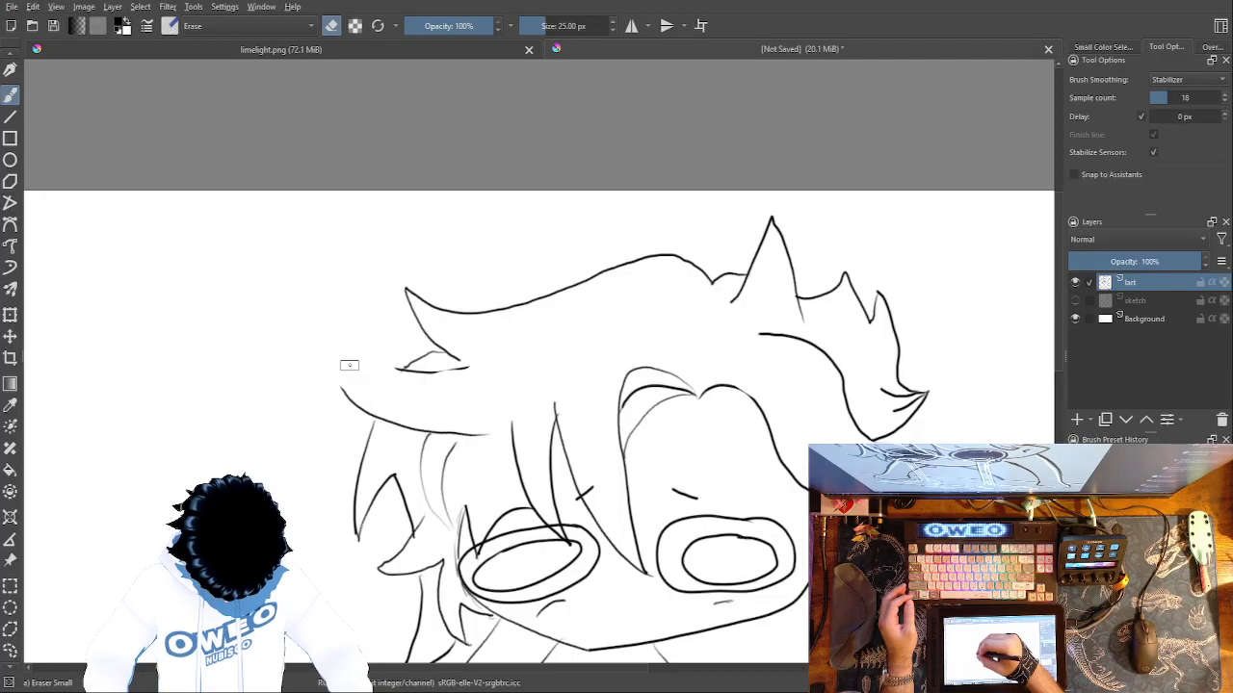
{"action": "left_click_drag", "start_coordinate": [470, 366], "coordinate": [437, 372]}
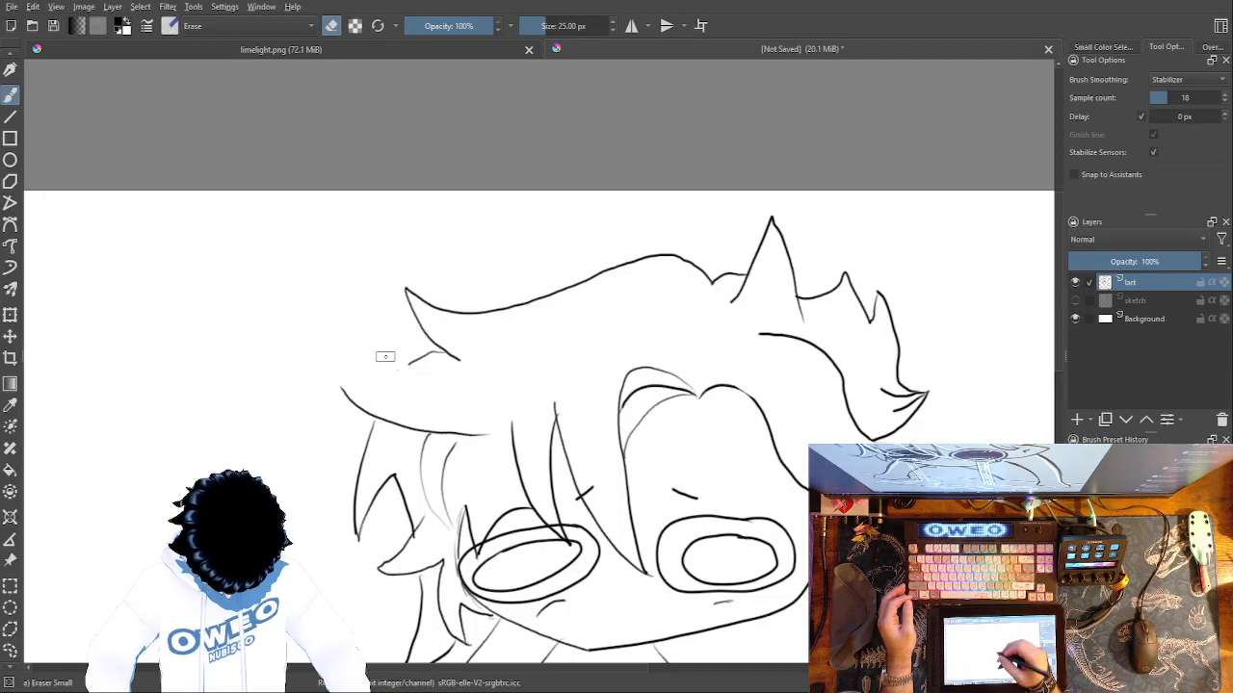
Redraw the long side tuft's upper edge as one pencil curve running out to its pointed tip.
{"action": "right_click", "coordinate": [594, 403]}
{"action": "left_click", "coordinate": [686, 412]}
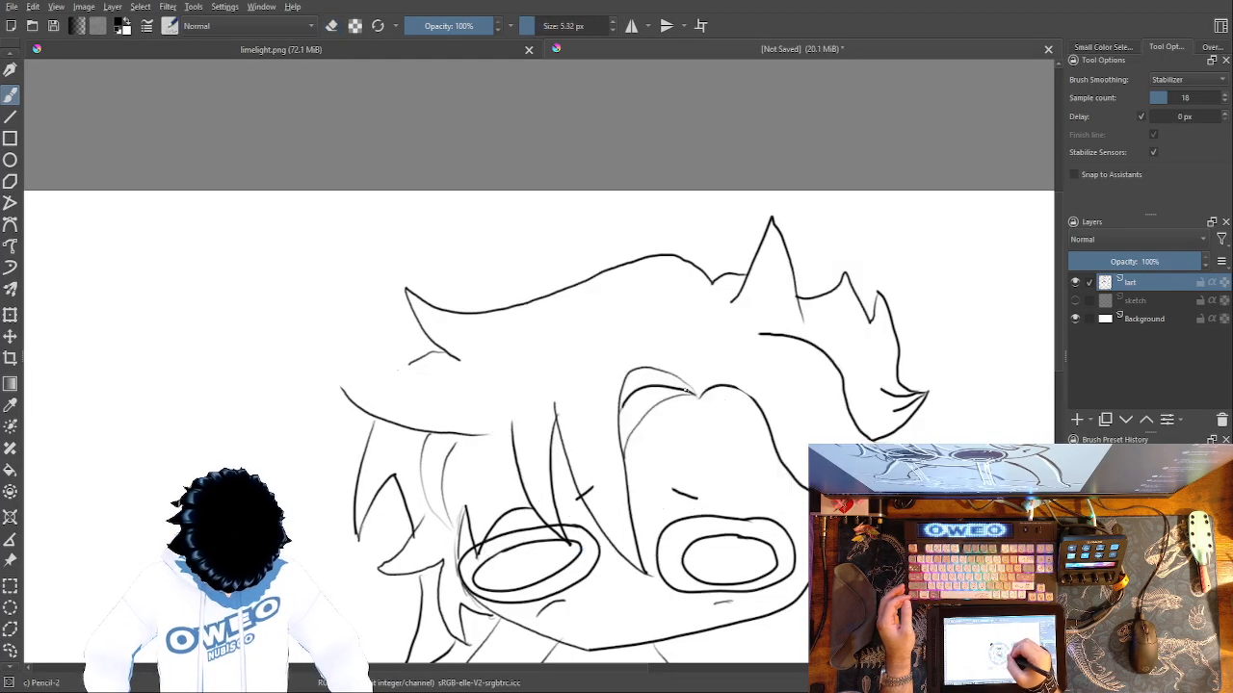
{"action": "mouse_move", "coordinate": [482, 367]}
{"action": "left_mouse_down"}
{"action": "mouse_move", "coordinate": [409, 397]}
{"action": "mouse_move", "coordinate": [331, 378]}
{"action": "mouse_move", "coordinate": [407, 362]}
{"action": "mouse_move", "coordinate": [379, 382]}
{"action": "left_mouse_up"}
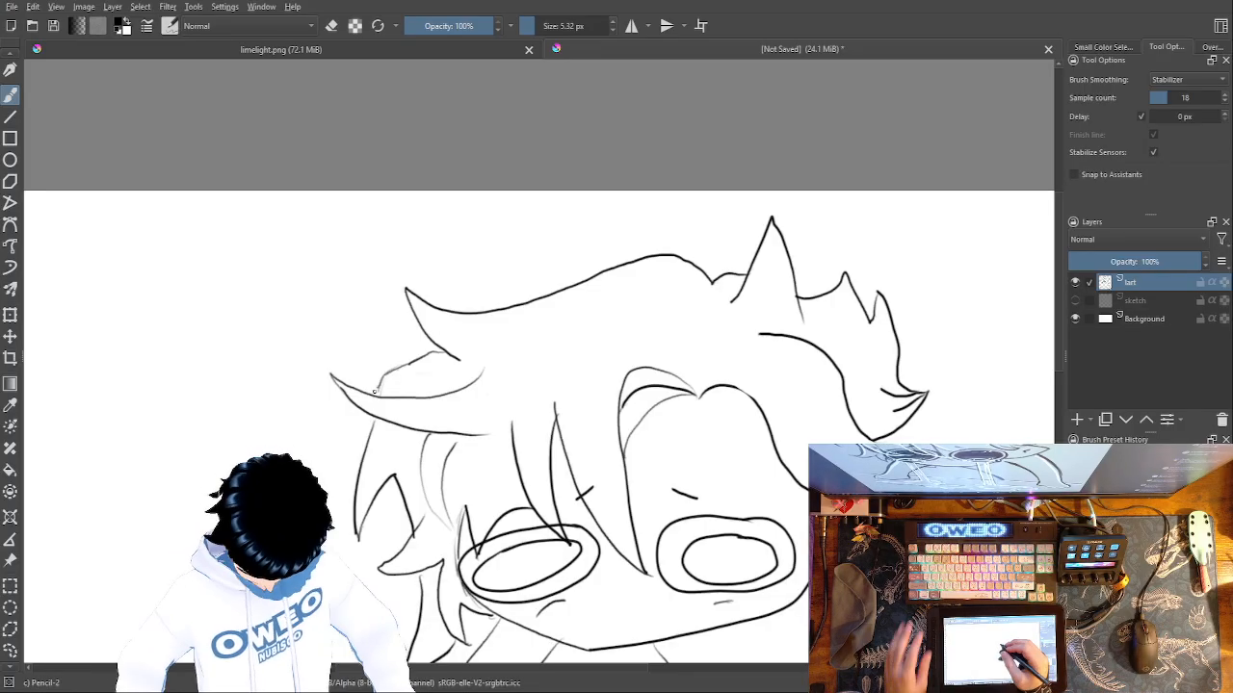
{"action": "key", "text": "ctrl+z"}
{"action": "key", "text": "ctrl+z"}
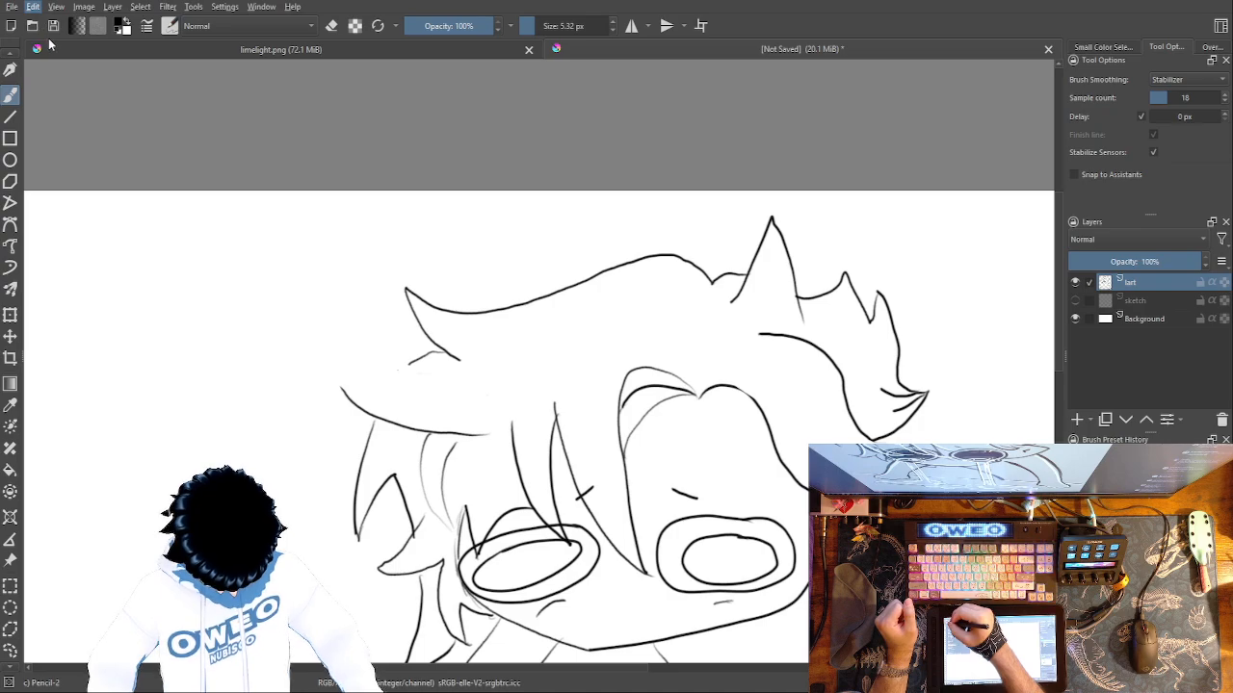
{"action": "key", "text": "ctrl+shift+z"}
Draw the short curve linking the upper side tuft to the long one, and erase its overlap past the edge.
{"action": "left_click_drag", "start_coordinate": [404, 367], "coordinate": [380, 398]}
{"action": "right_click", "coordinate": [411, 379]}
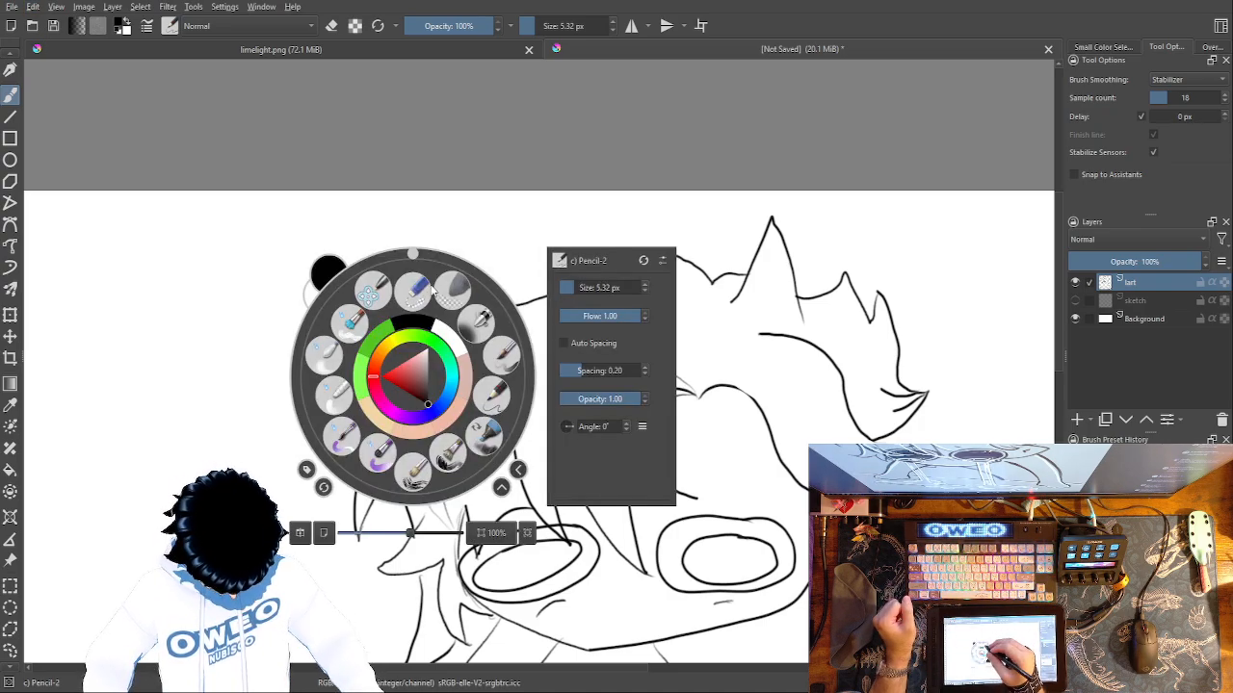
{"action": "left_click", "coordinate": [415, 284]}
{"action": "left_click_drag", "start_coordinate": [382, 405], "coordinate": [387, 399]}
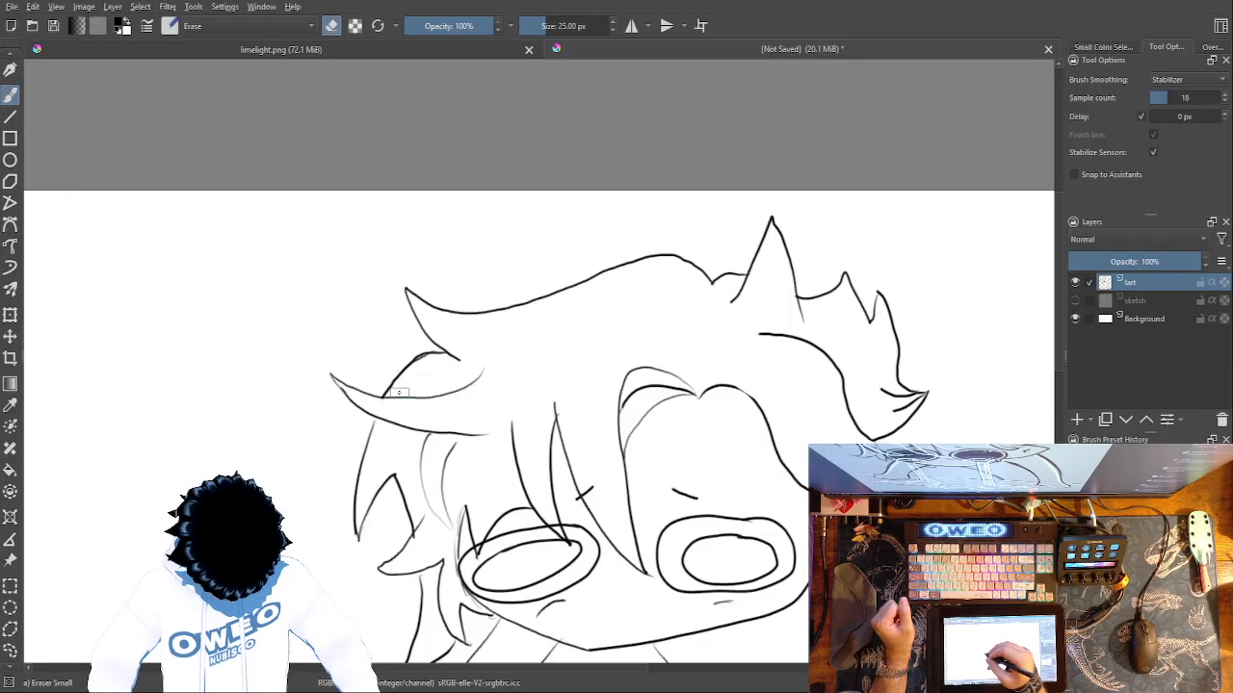
Try to join the short hair tips beside the right eye to the spiky tuft above with short vertical lines.
{"action": "right_click", "coordinate": [637, 453]}
{"action": "left_click", "coordinate": [717, 472]}
{"action": "left_click_drag", "start_coordinate": [683, 543], "coordinate": [419, 482]}
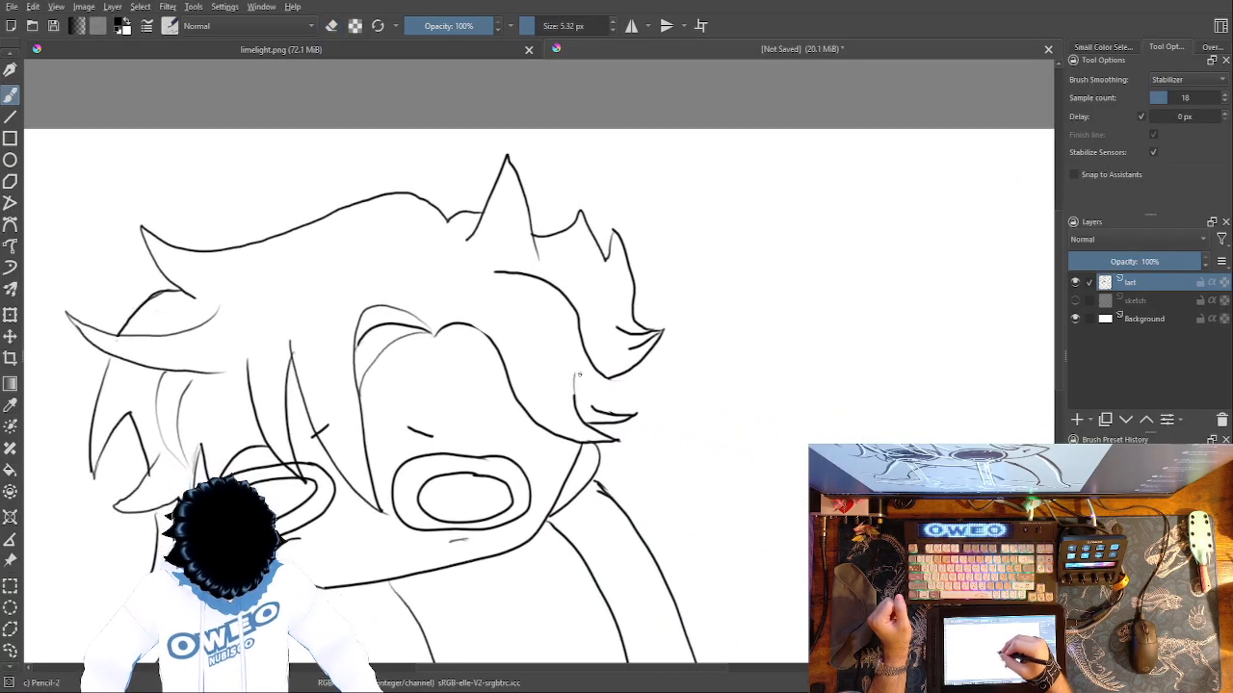
{"action": "mouse_move", "coordinate": [575, 399]}
{"action": "left_mouse_down"}
{"action": "mouse_move", "coordinate": [582, 343]}
{"action": "mouse_move", "coordinate": [593, 404]}
{"action": "left_mouse_up"}
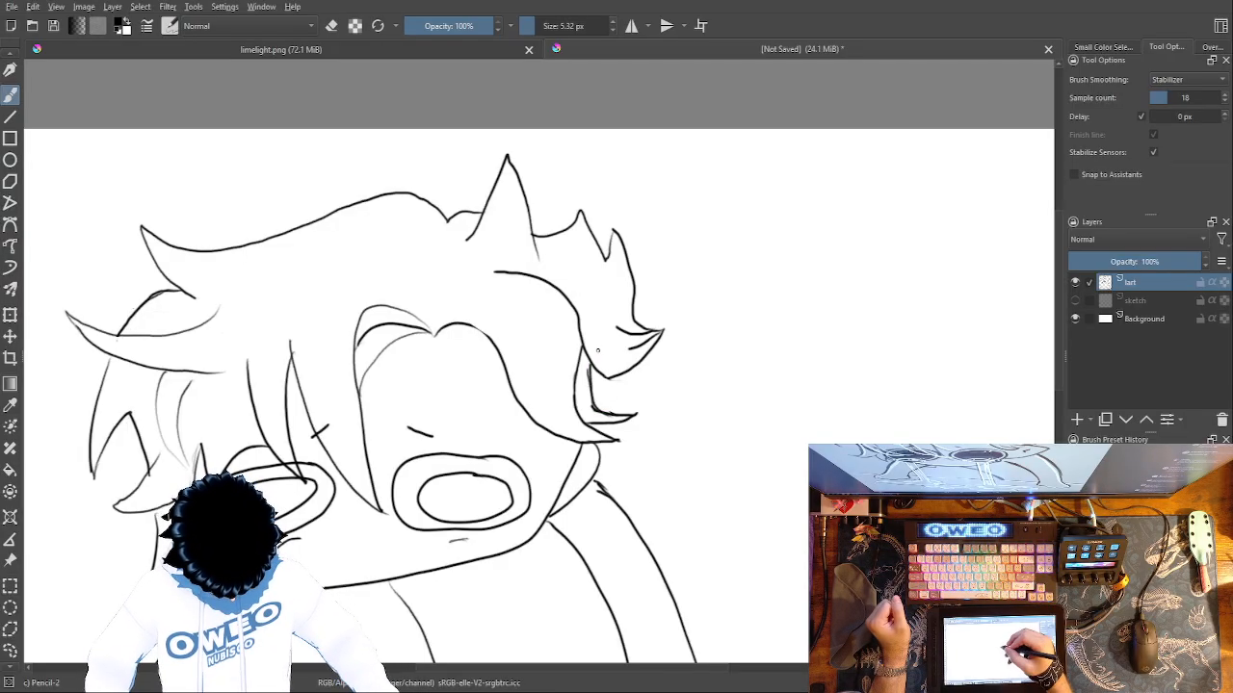
Erase the short joining lines and the inner hair curve that runs down to the spiky tuft.
{"action": "right_click", "coordinate": [680, 369]}
{"action": "left_click", "coordinate": [682, 286]}
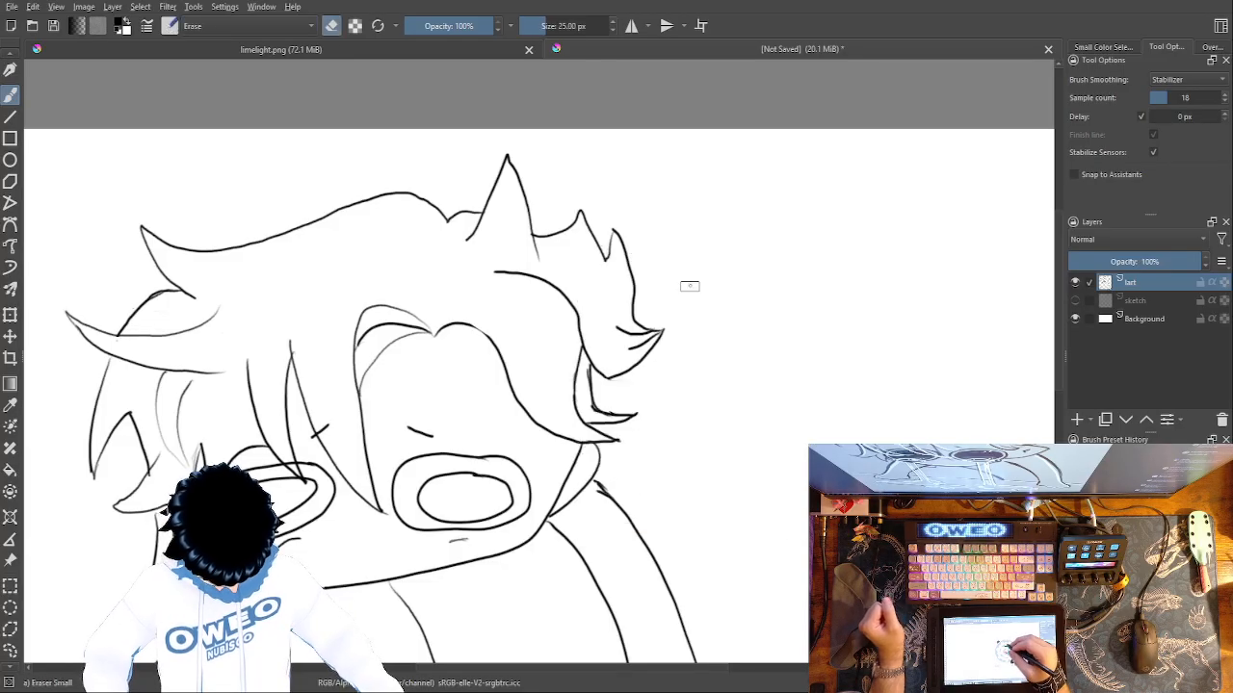
{"action": "mouse_move", "coordinate": [587, 373]}
{"action": "left_mouse_down"}
{"action": "mouse_move", "coordinate": [598, 408]}
{"action": "mouse_move", "coordinate": [635, 414]}
{"action": "left_mouse_up"}
{"action": "mouse_move", "coordinate": [589, 356]}
{"action": "left_mouse_down"}
{"action": "mouse_move", "coordinate": [594, 371]}
{"action": "mouse_move", "coordinate": [569, 301]}
{"action": "mouse_move", "coordinate": [489, 271]}
{"action": "left_mouse_up"}
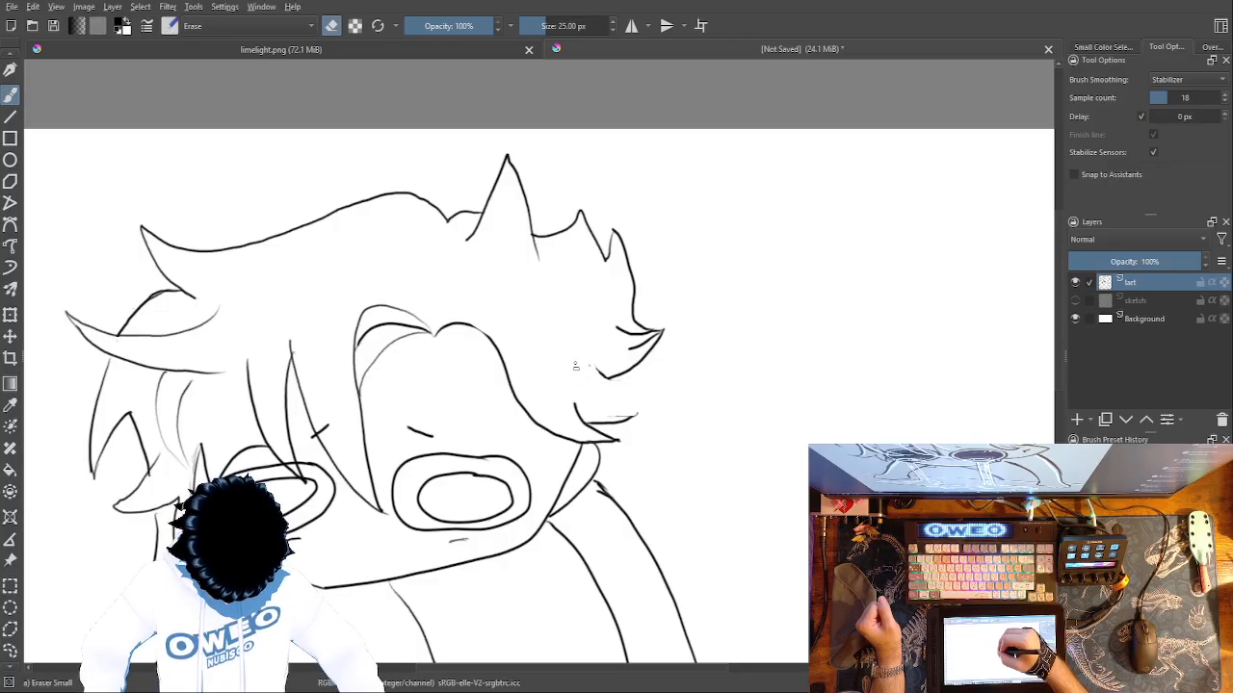
Draw a pencil curve from the short hair tips beside the right eye up toward the fringe.
{"action": "right_click", "coordinate": [567, 294]}
{"action": "left_click", "coordinate": [644, 314]}
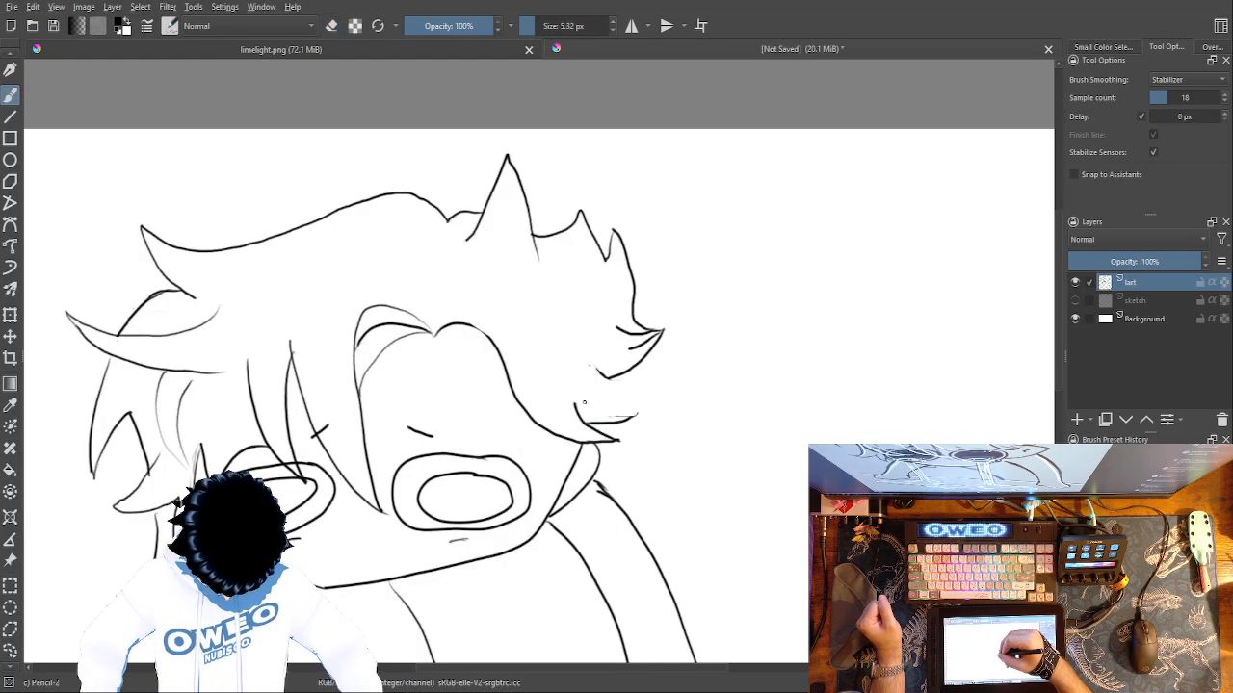
{"action": "left_click_drag", "start_coordinate": [567, 372], "coordinate": [522, 325]}
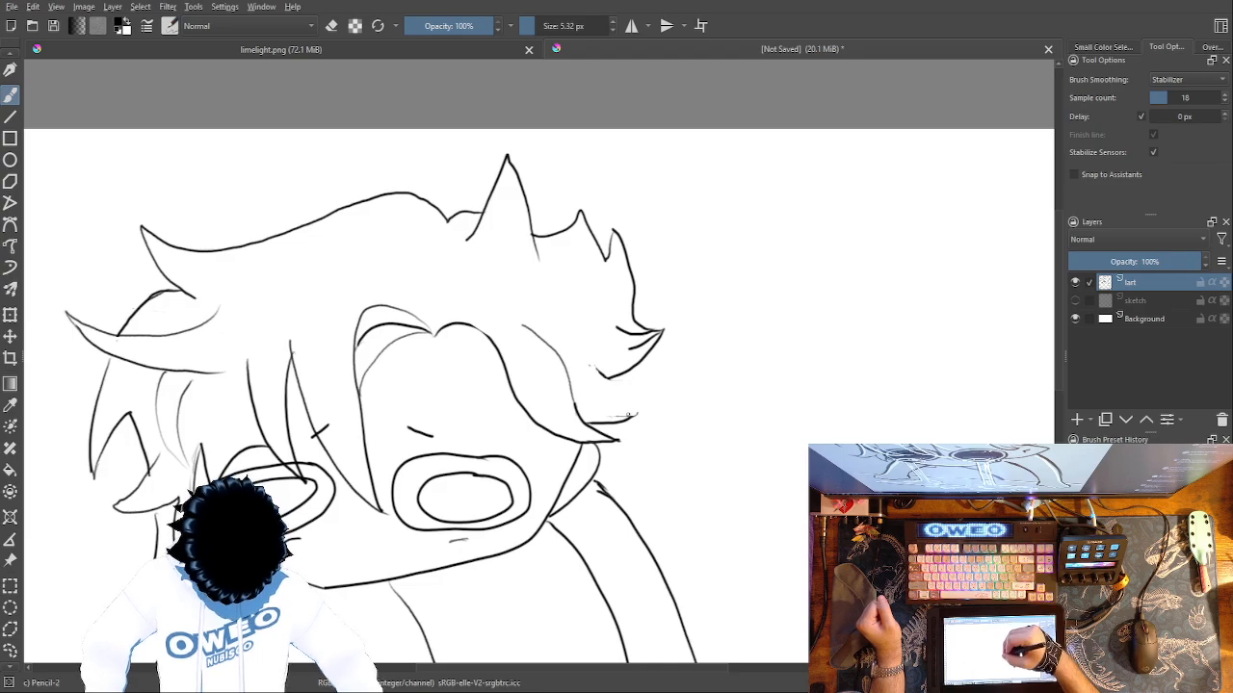
Draw the lock's outer edge from its tip up over the fringe as one long curve, undoing the rejected tries.
{"action": "left_click_drag", "start_coordinate": [599, 377], "coordinate": [622, 408]}
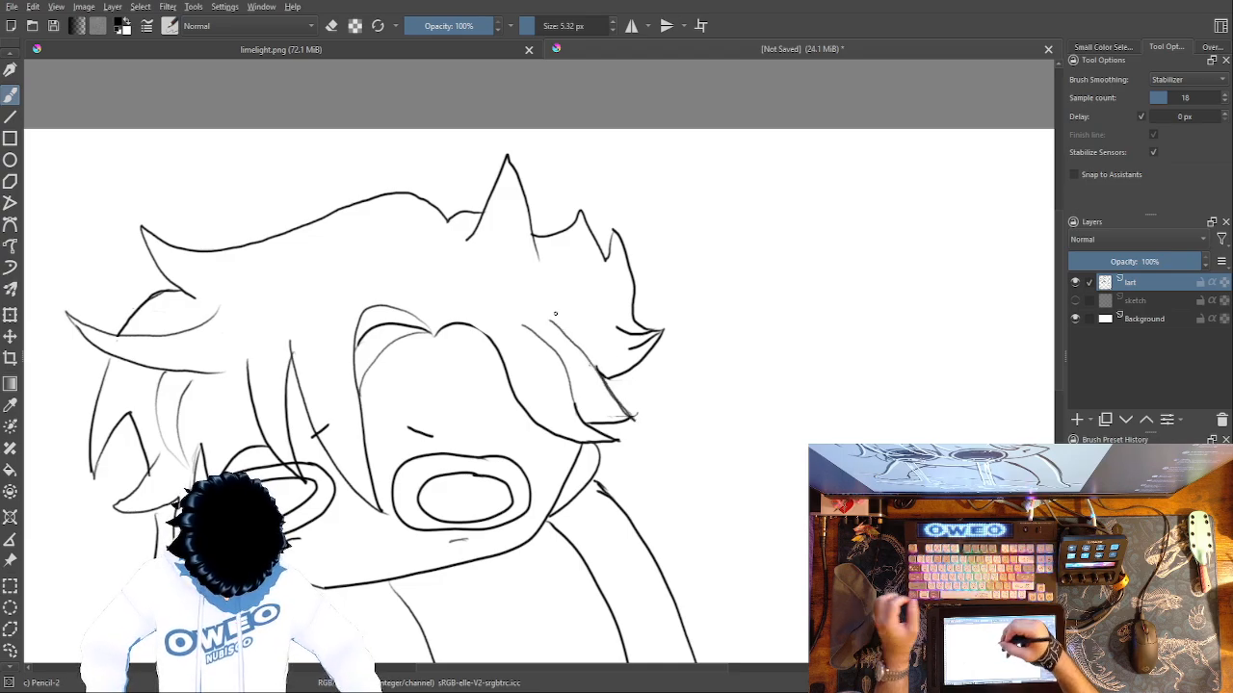
{"action": "key", "text": "ctrl+z"}
{"action": "key", "text": "ctrl+z"}
{"action": "left_click_drag", "start_coordinate": [636, 420], "coordinate": [564, 316]}
{"action": "key", "text": "ctrl+z"}
{"action": "mouse_move", "coordinate": [631, 420]}
{"action": "left_mouse_down"}
{"action": "mouse_move", "coordinate": [580, 327]}
{"action": "mouse_move", "coordinate": [486, 285]}
{"action": "left_mouse_up"}
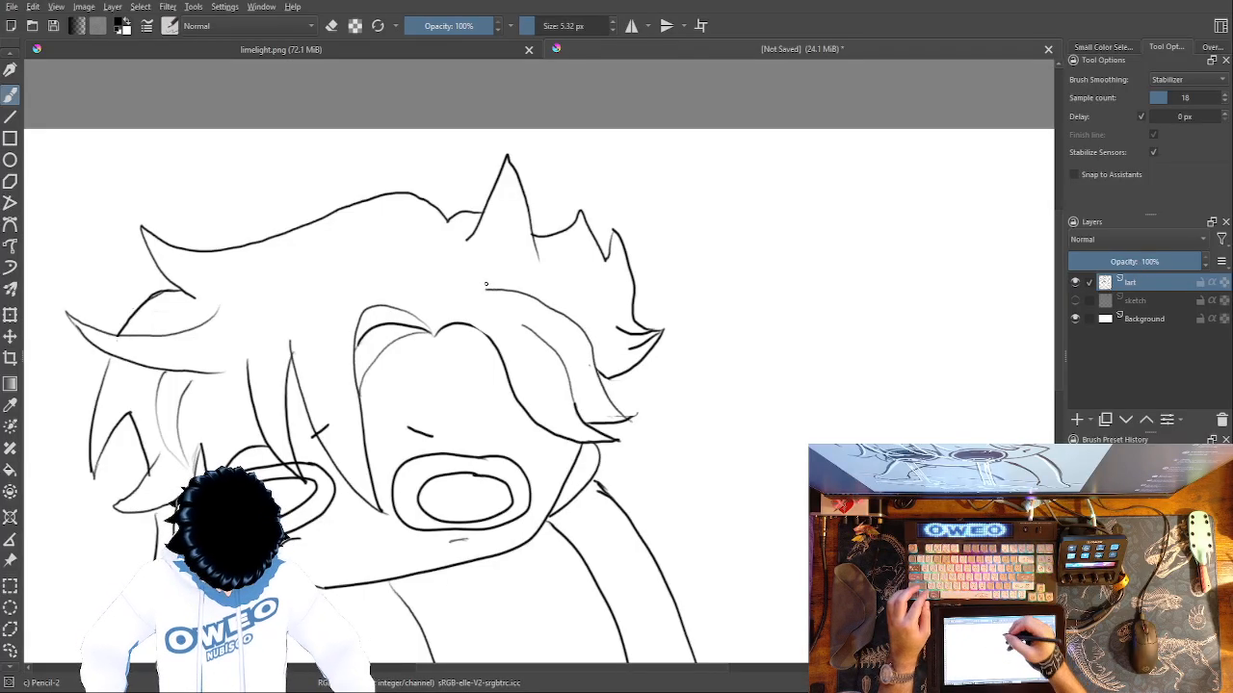
Erase the outward-pointing tuft and its inner strands at the end of the right hair edge with the 25 px small eraser.
{"action": "right_click", "coordinate": [661, 328]}
{"action": "left_click", "coordinate": [661, 241]}
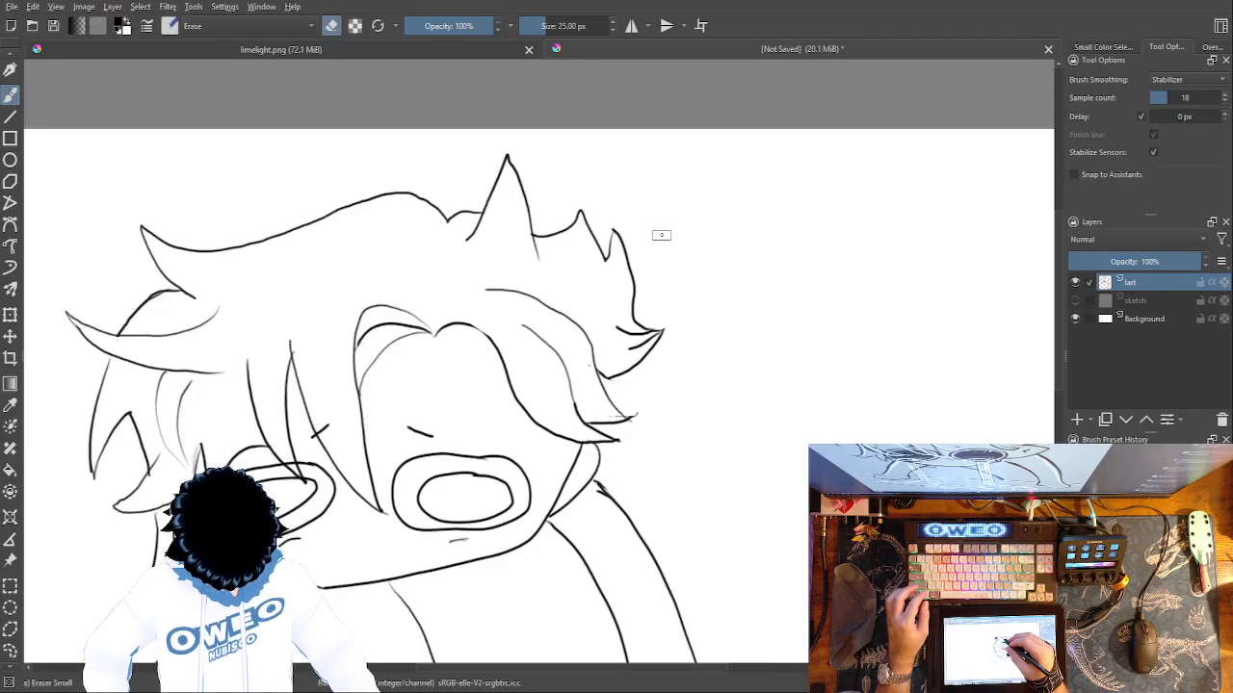
{"action": "mouse_move", "coordinate": [663, 326]}
{"action": "left_mouse_down"}
{"action": "mouse_move", "coordinate": [624, 328]}
{"action": "mouse_move", "coordinate": [638, 358]}
{"action": "mouse_move", "coordinate": [617, 383]}
{"action": "mouse_move", "coordinate": [605, 366]}
{"action": "left_mouse_up"}
{"action": "right_click", "coordinate": [704, 372]}
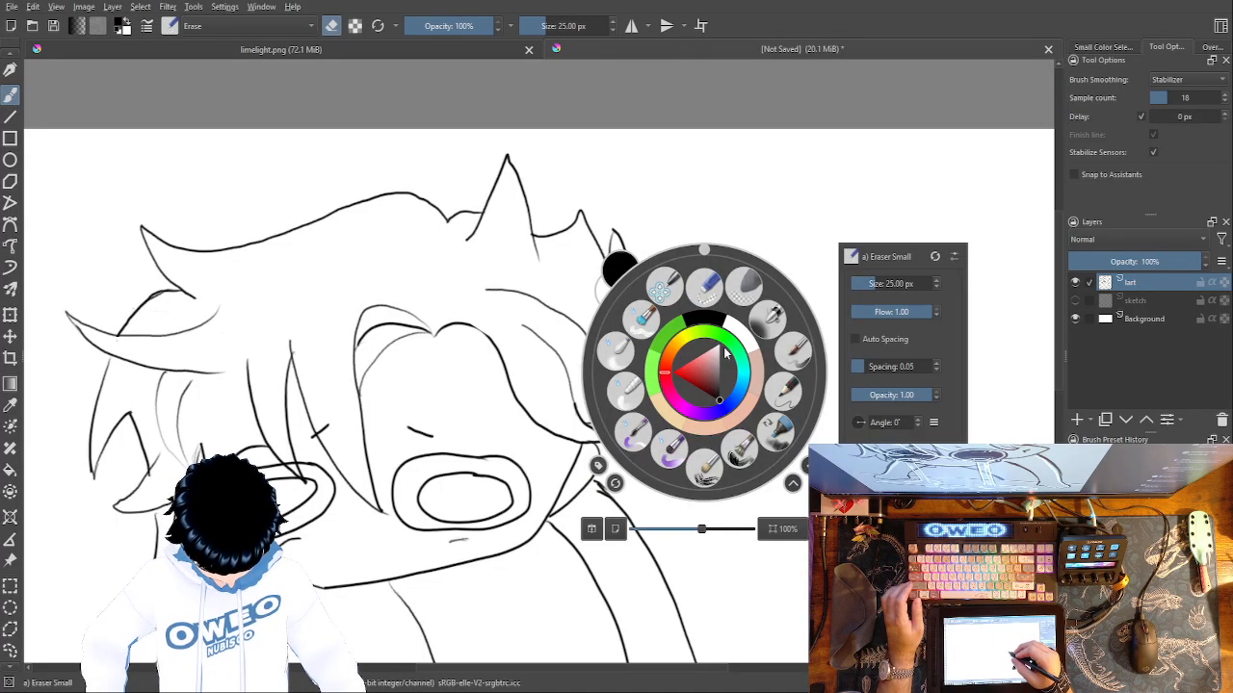
{"action": "left_click", "coordinate": [791, 366]}
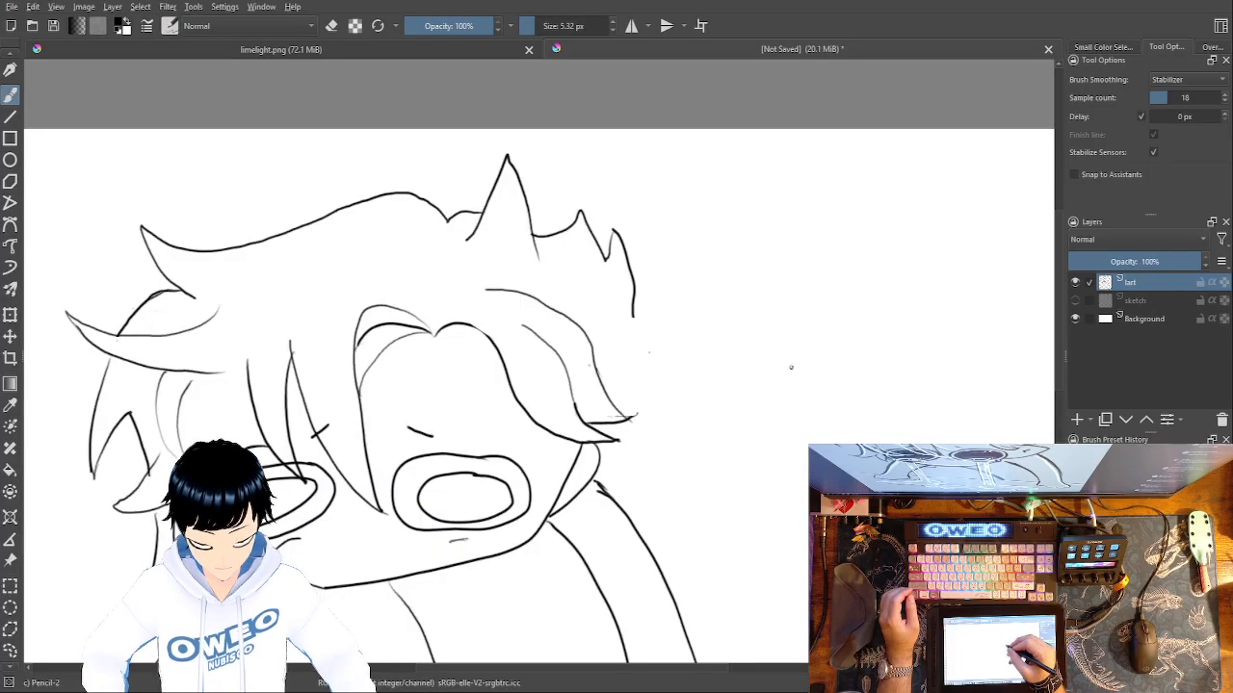
Fade out the small spike and the outer hair edge below it with the 60 px soft eraser.
{"action": "right_click", "coordinate": [674, 248]}
{"action": "left_click", "coordinate": [728, 159]}
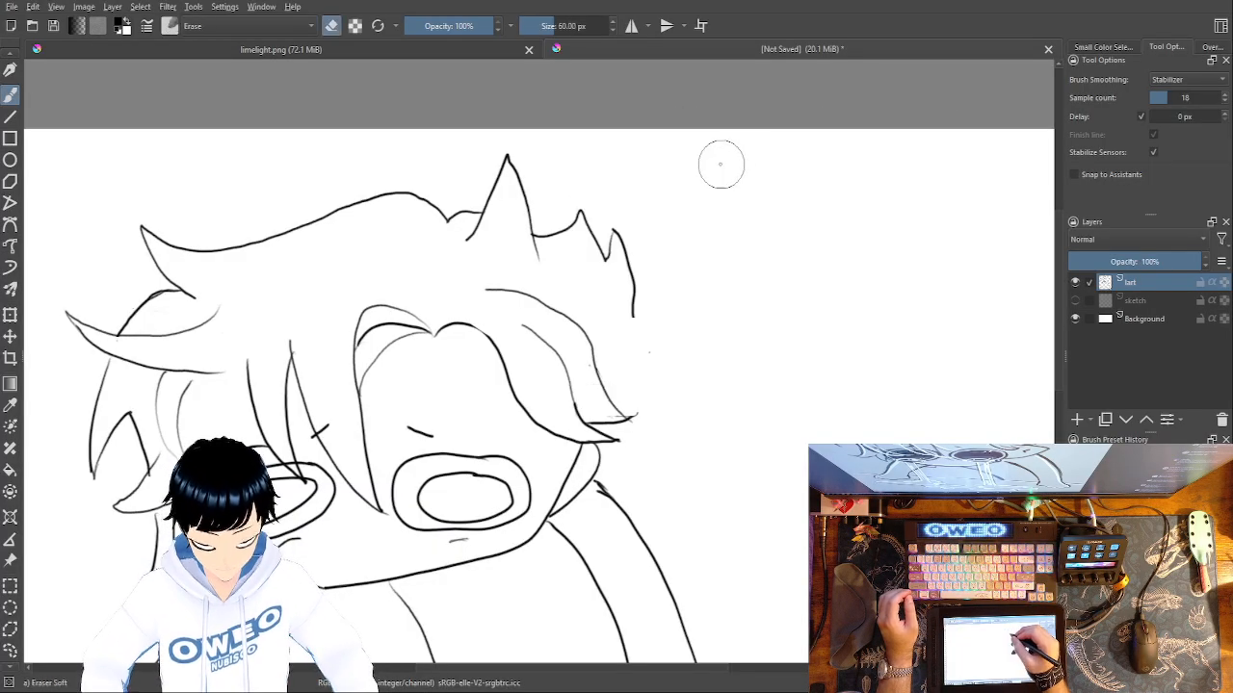
{"action": "mouse_move", "coordinate": [624, 245]}
{"action": "left_mouse_down"}
{"action": "mouse_move", "coordinate": [643, 296]}
{"action": "mouse_move", "coordinate": [616, 257]}
{"action": "mouse_move", "coordinate": [632, 226]}
{"action": "left_mouse_up"}
Redraw the small spike and the outer hair edge with Pencil-2, curving down to the lock tips beside the right eye.
{"action": "right_click", "coordinate": [725, 338]}
{"action": "left_click", "coordinate": [810, 348]}
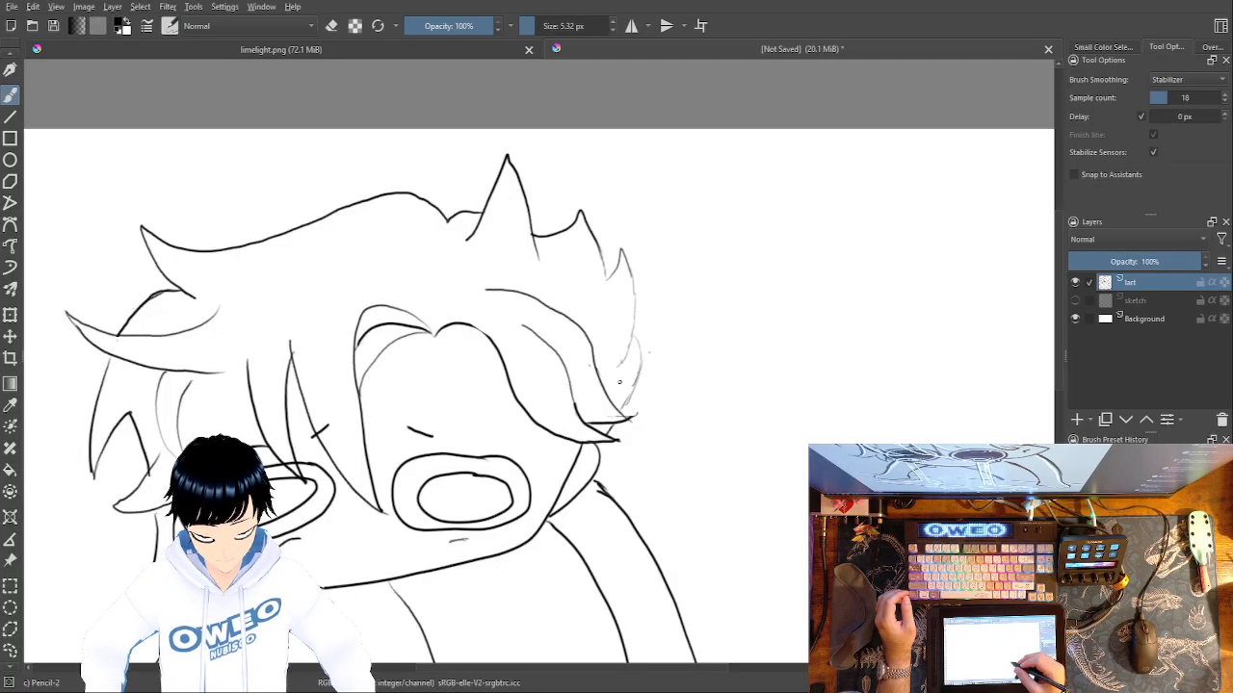
{"action": "left_click_drag", "start_coordinate": [619, 382], "coordinate": [675, 348]}
{"action": "mouse_move", "coordinate": [677, 216]}
{"action": "left_mouse_down"}
{"action": "mouse_move", "coordinate": [694, 282]}
{"action": "mouse_move", "coordinate": [676, 321]}
{"action": "left_mouse_up"}
{"action": "mouse_move", "coordinate": [678, 217]}
{"action": "left_mouse_down"}
{"action": "mouse_move", "coordinate": [664, 248]}
{"action": "mouse_move", "coordinate": [653, 222]}
{"action": "left_mouse_up"}
{"action": "left_click_drag", "start_coordinate": [691, 302], "coordinate": [680, 381]}
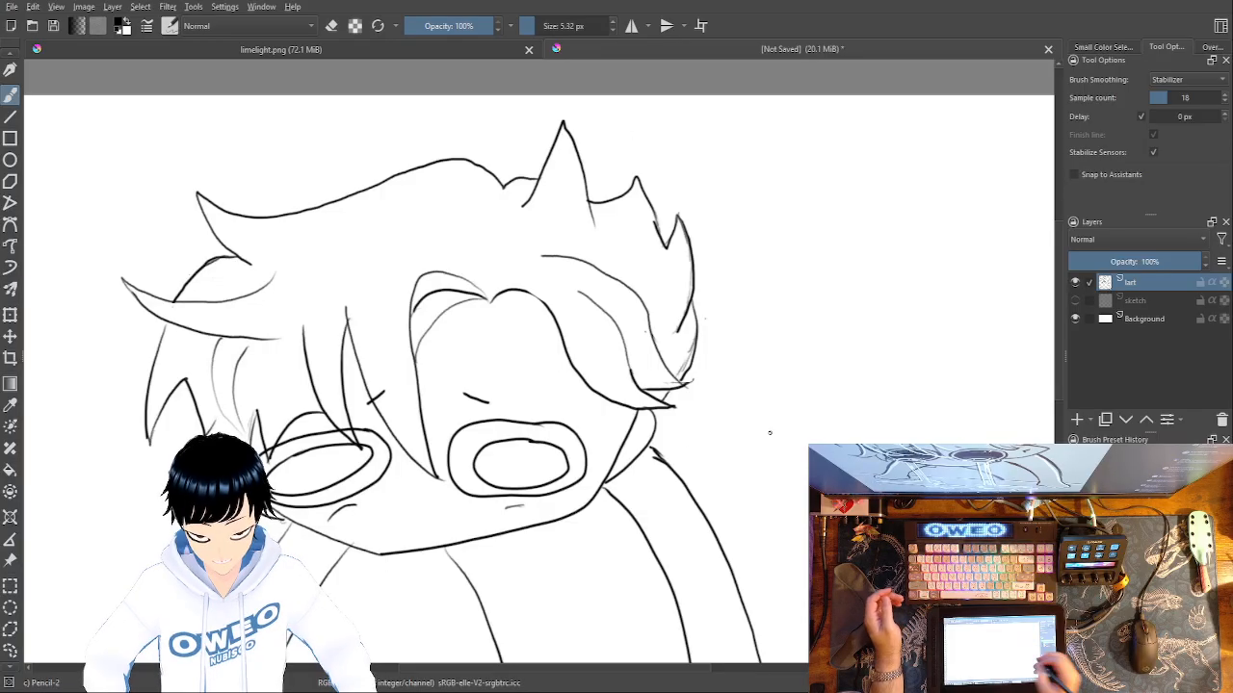
Switch to the Eraser Small brush at 25 px to clean up the line art of the whole figure.
{"action": "left_click_drag", "start_coordinate": [790, 540], "coordinate": [781, 371]}
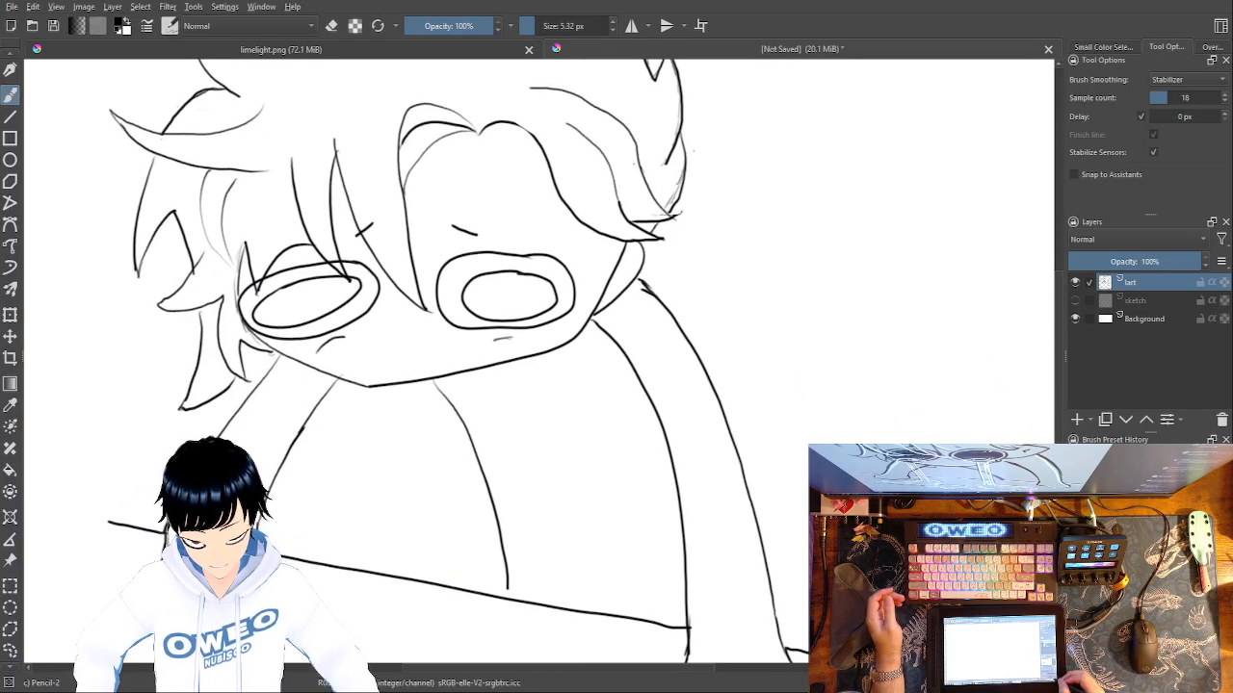
{"action": "key", "text": "minus"}
{"action": "key", "text": "minus"}
{"action": "key", "text": "minus"}
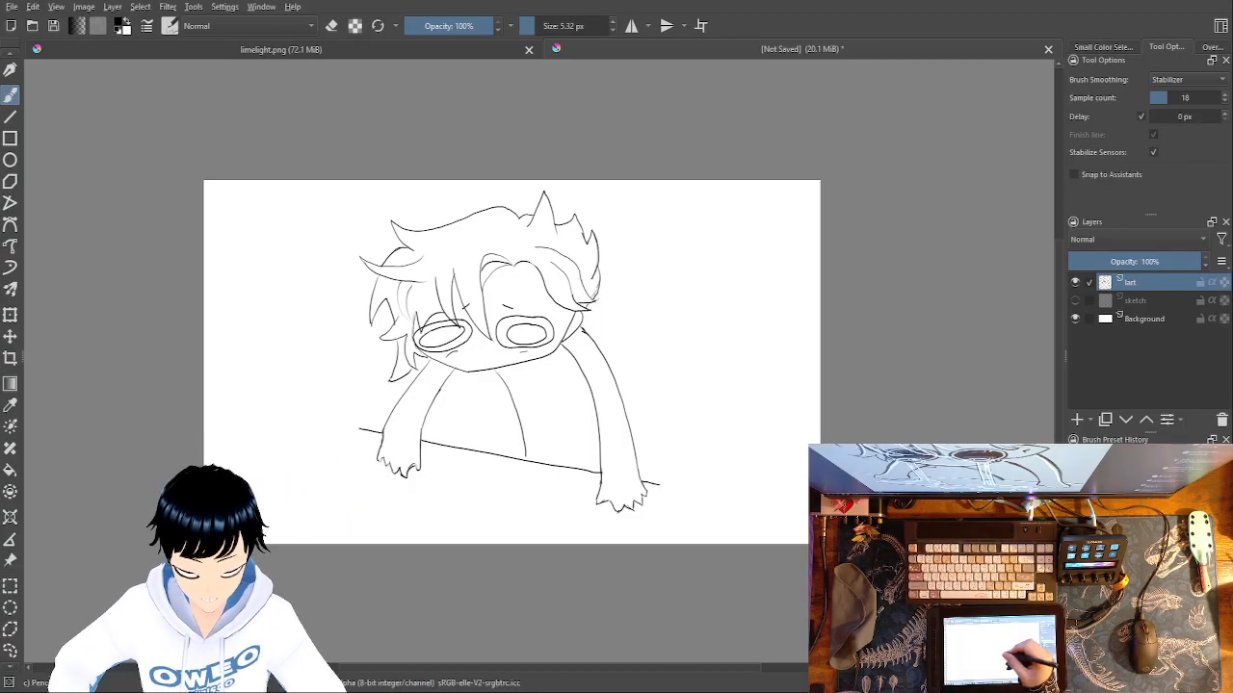
{"action": "right_click", "coordinate": [651, 413]}
{"action": "left_click", "coordinate": [576, 358]}
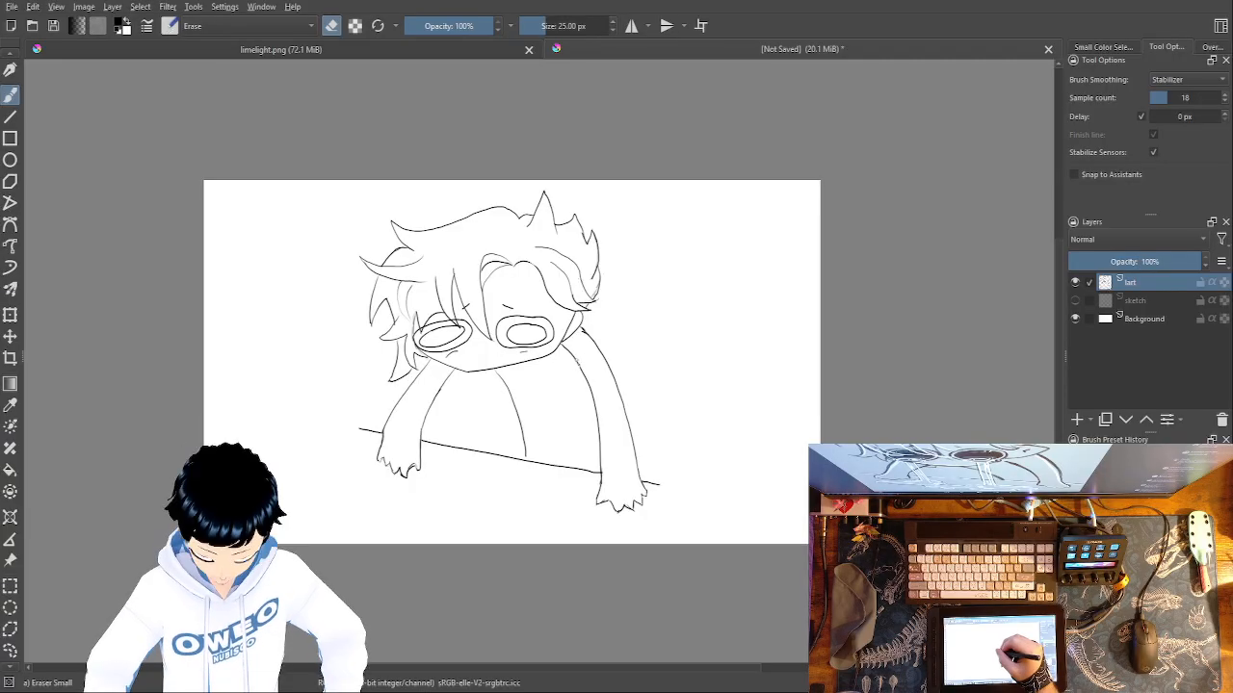